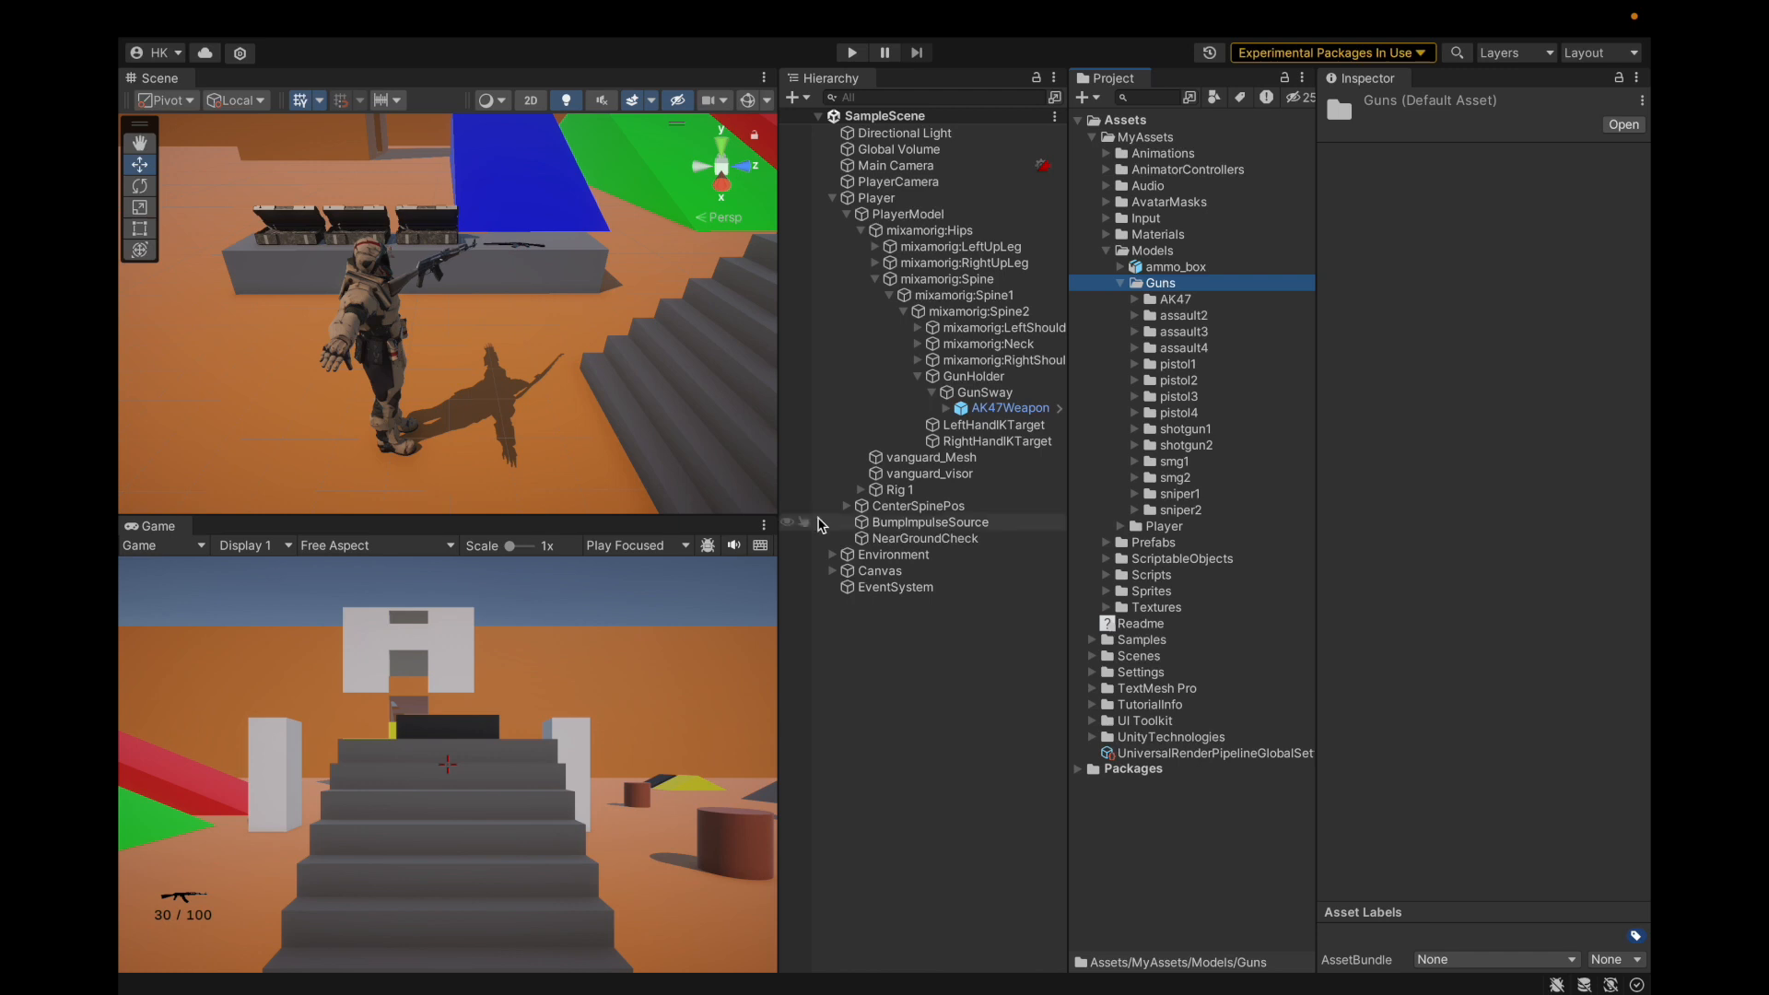
Select the AK47Weapon object under GunSway and collapse its Animator and Weapon script components.
{"action": "left_click", "coordinate": [986, 411]}
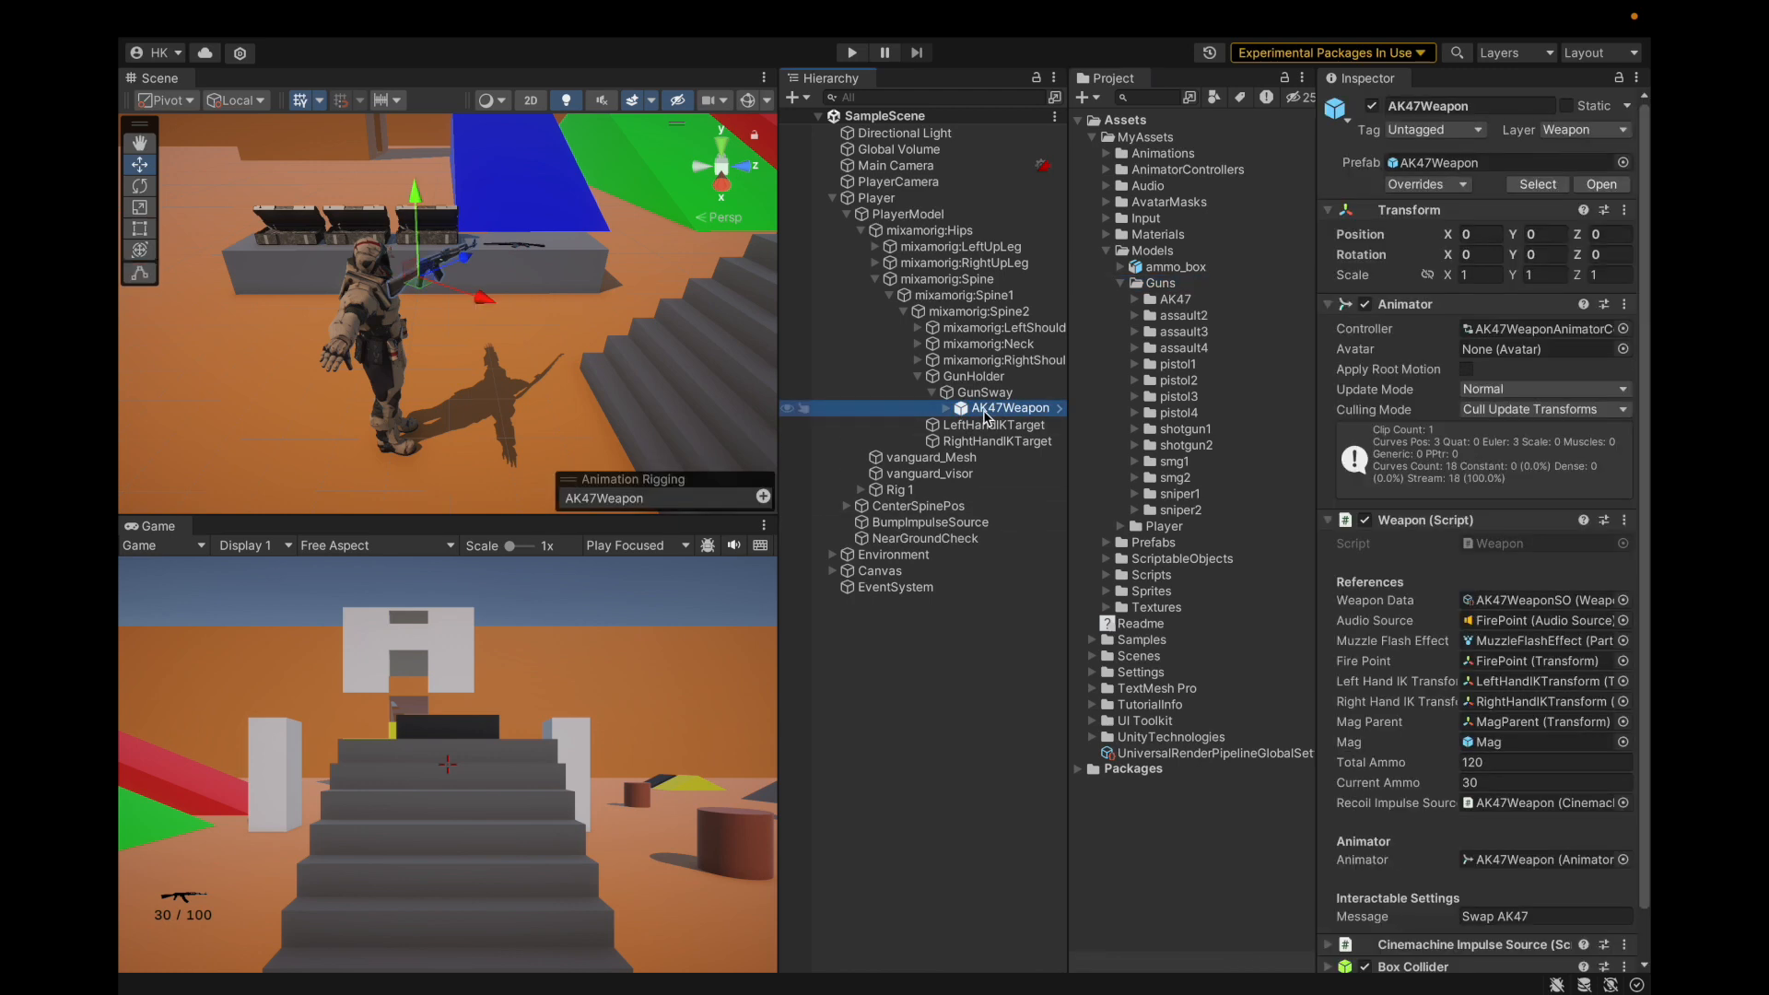
{"action": "left_click", "coordinate": [1411, 305]}
{"action": "left_click", "coordinate": [1418, 324]}
Switch to the browser and look at the Blender 4.0 heading on the blender.org home page.
{"action": "key", "text": "ctrl+Right"}
{"action": "key", "text": "ctrl+Right"}
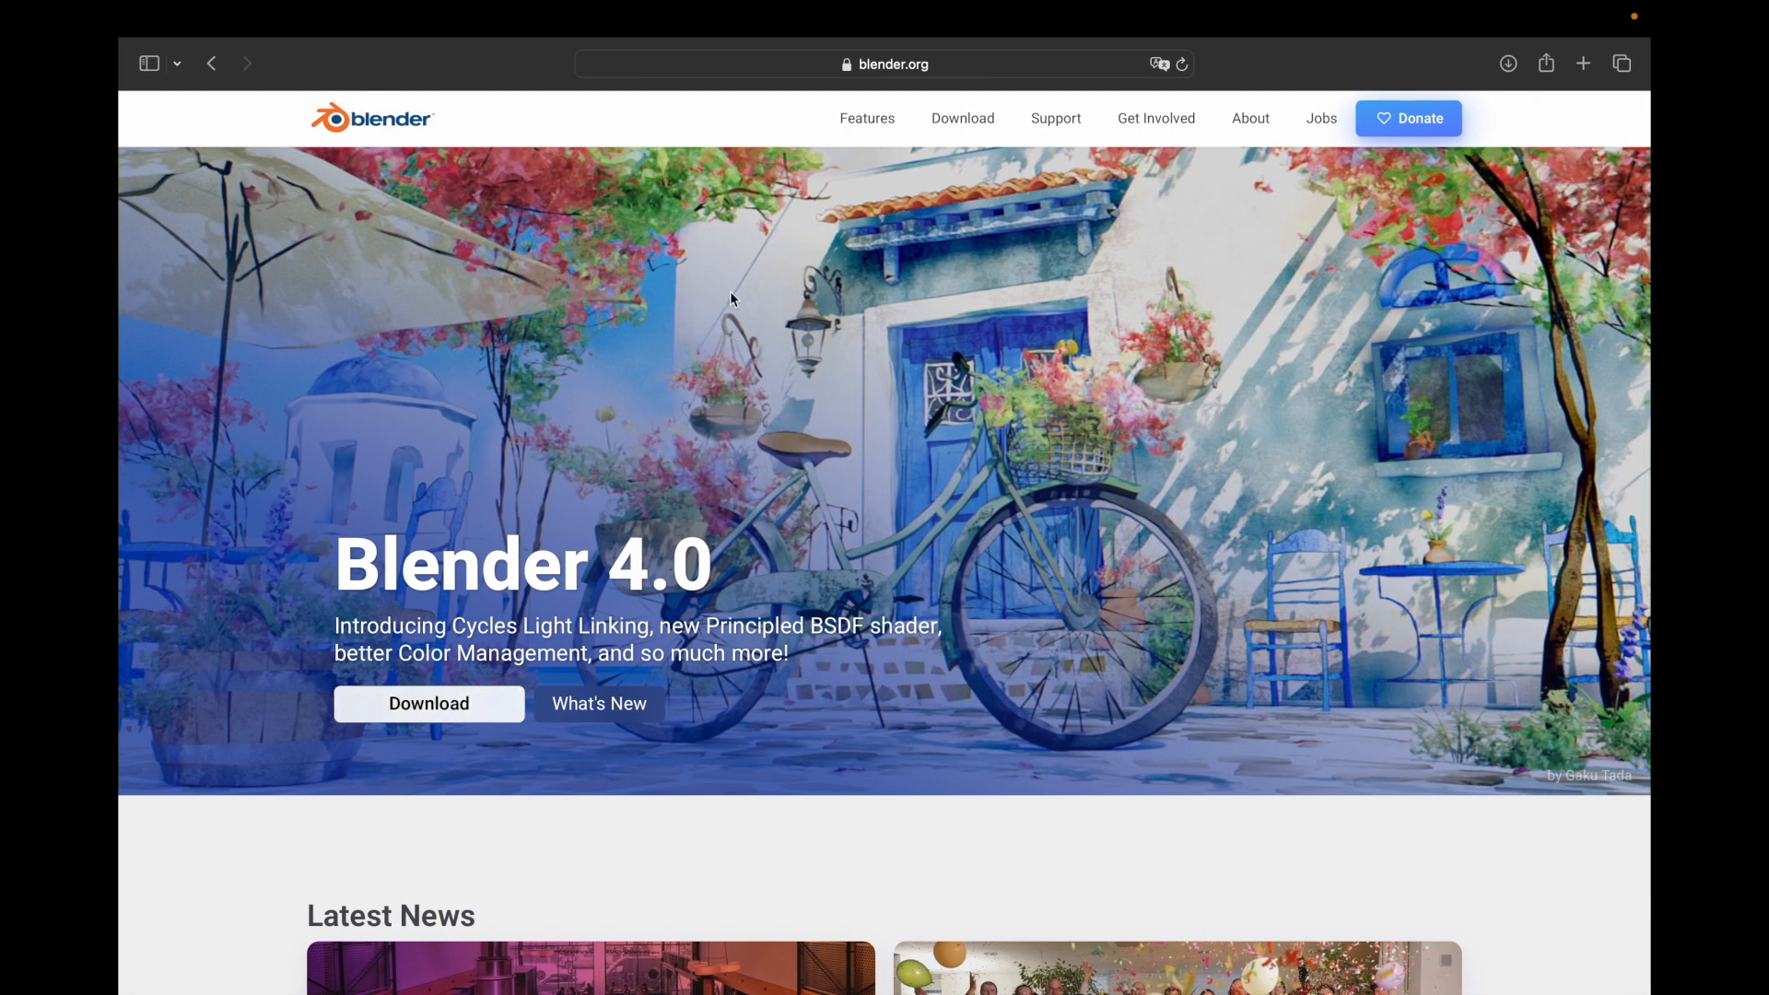
{"action": "left_click_drag", "start_coordinate": [329, 563], "coordinate": [776, 561]}
{"action": "left_click", "coordinate": [784, 560]}
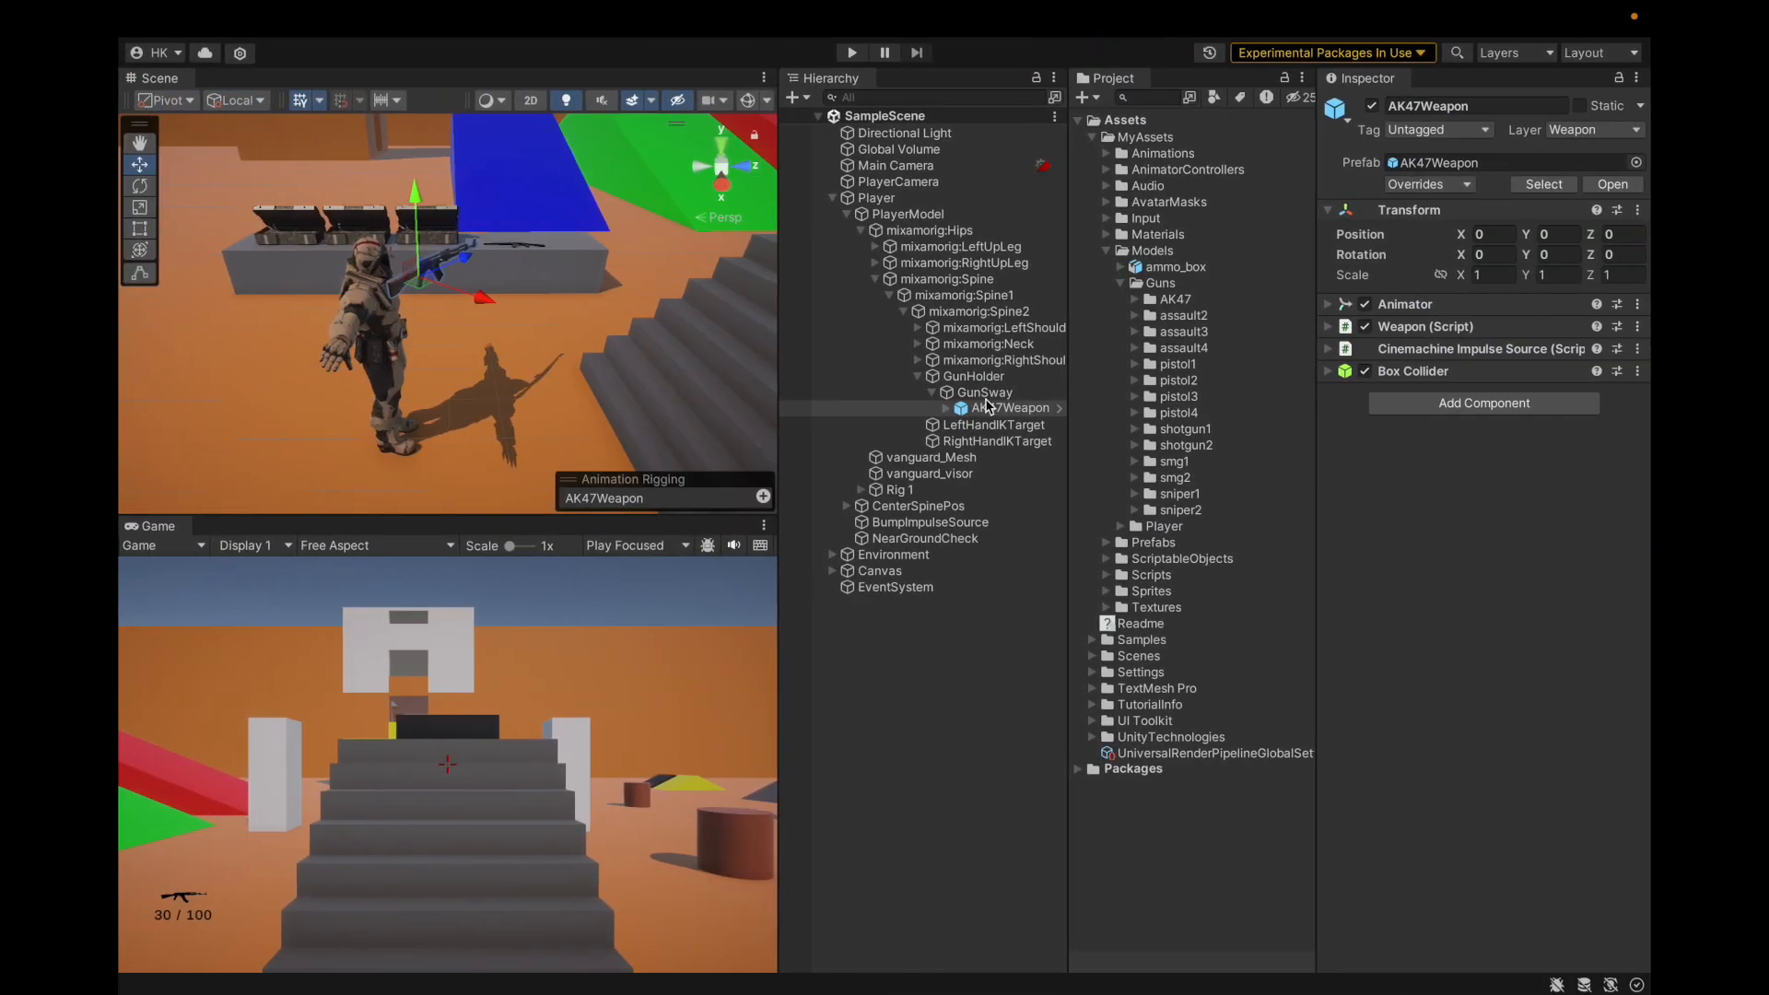
Back in Unity, duplicate AK47Weapon under GunSway and unpack the copy's prefab completely.
{"action": "left_click", "coordinate": [984, 395]}
{"action": "left_click", "coordinate": [987, 407]}
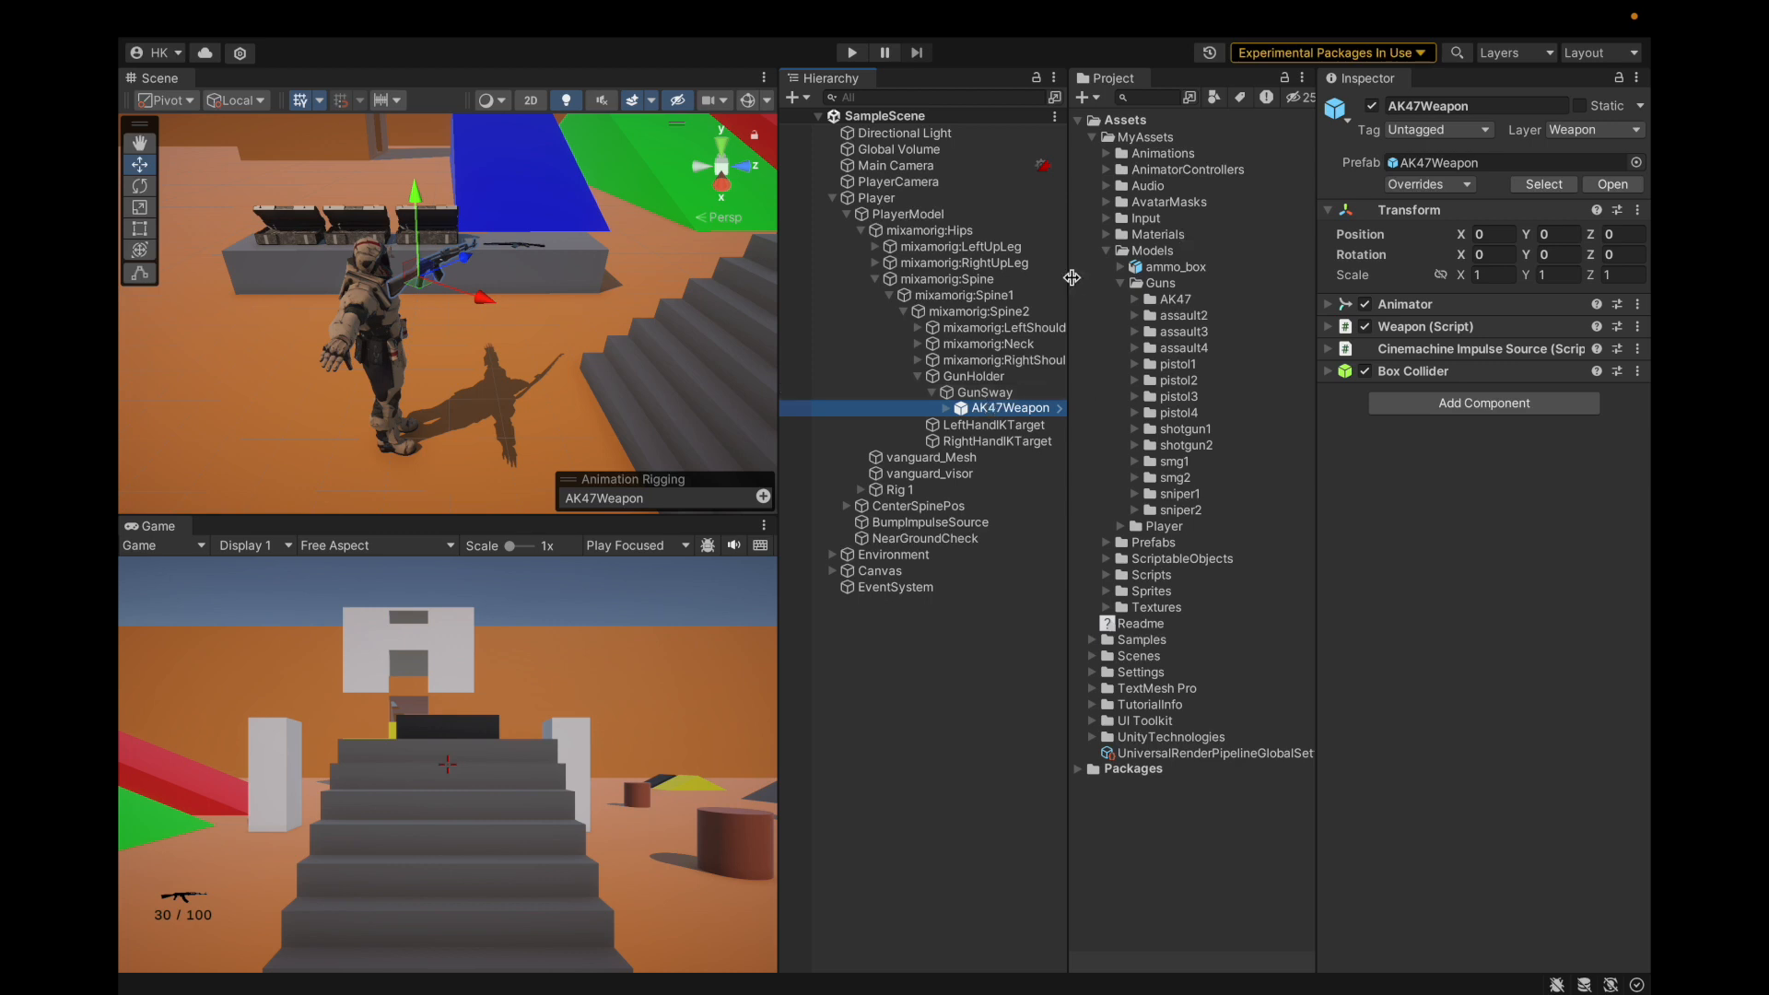
{"action": "key", "text": "ctrl+d"}
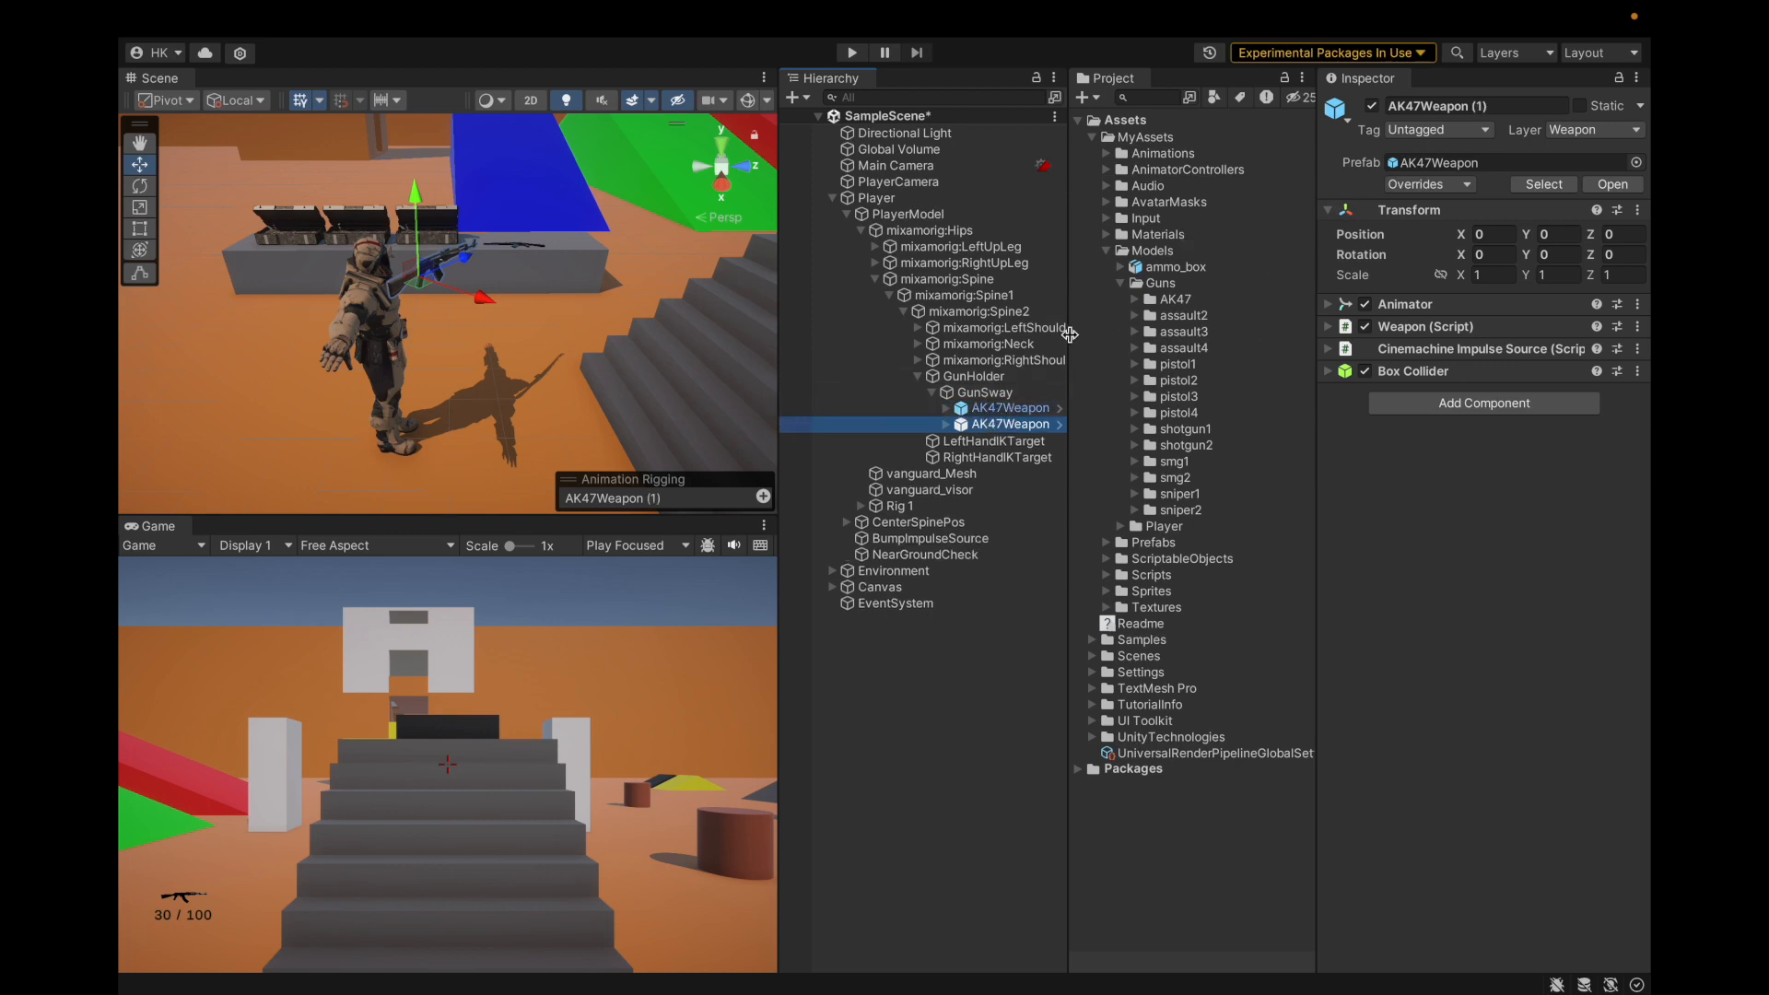
{"action": "right_click", "coordinate": [1018, 432]}
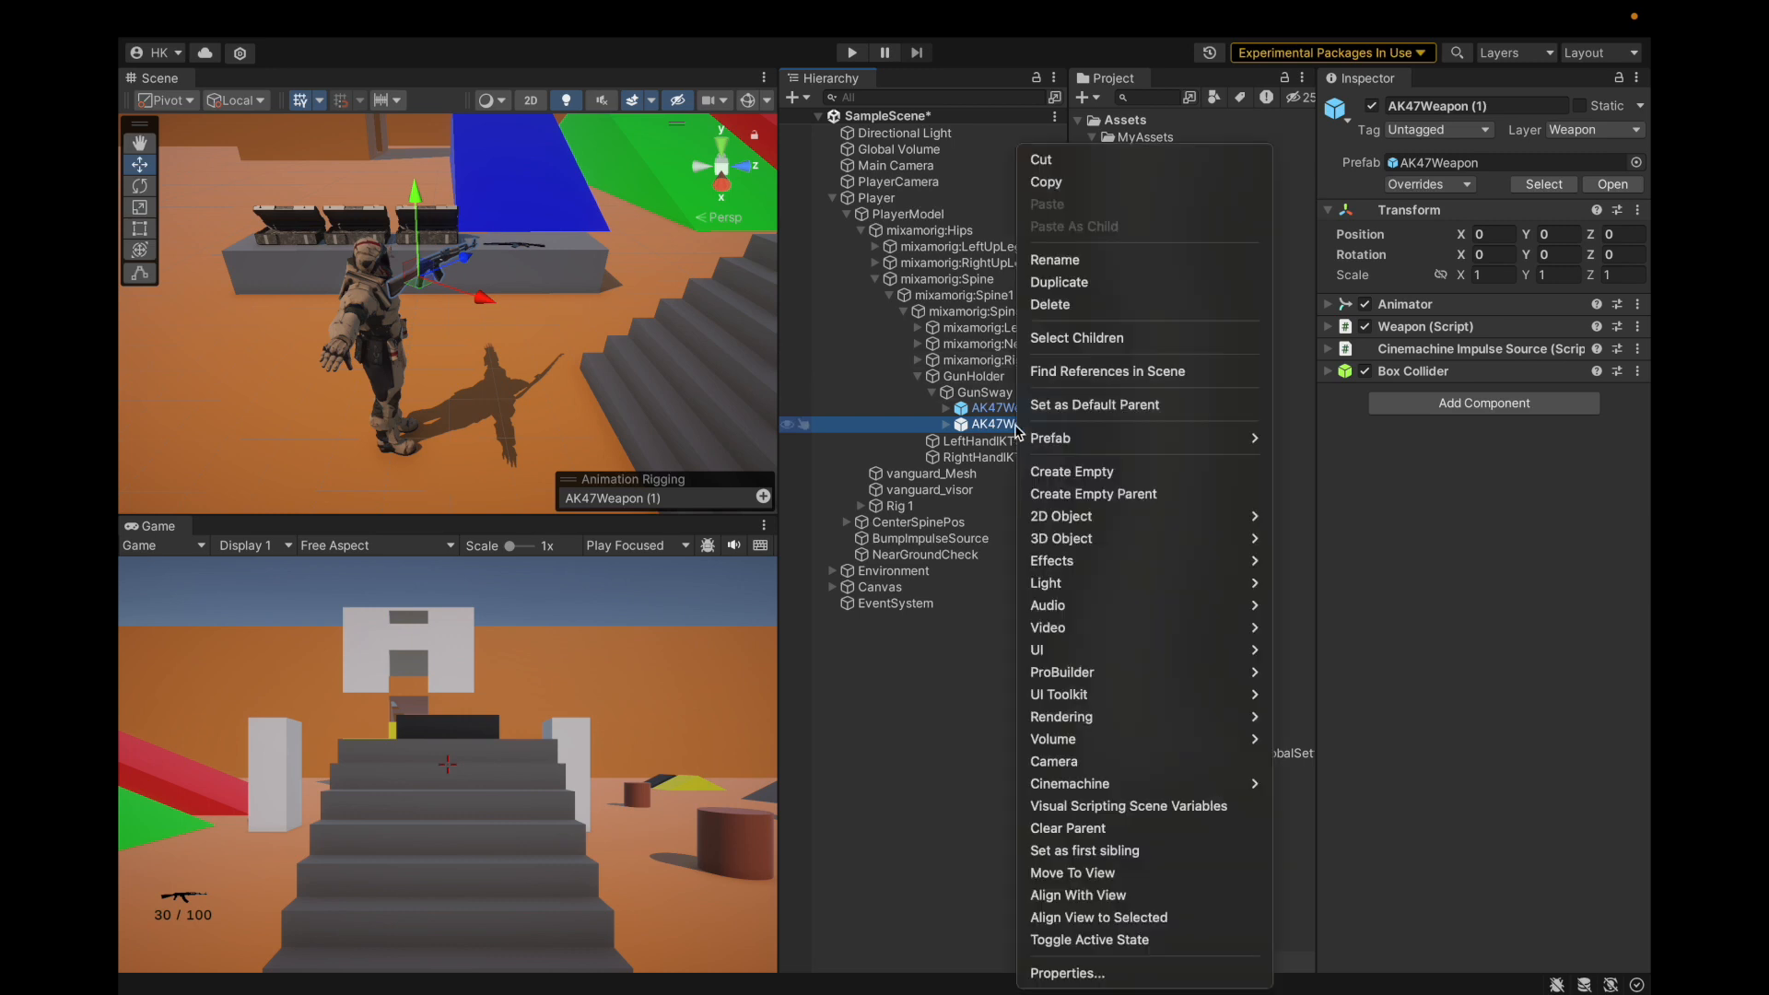
{"action": "mouse_move", "coordinate": [1253, 438]}
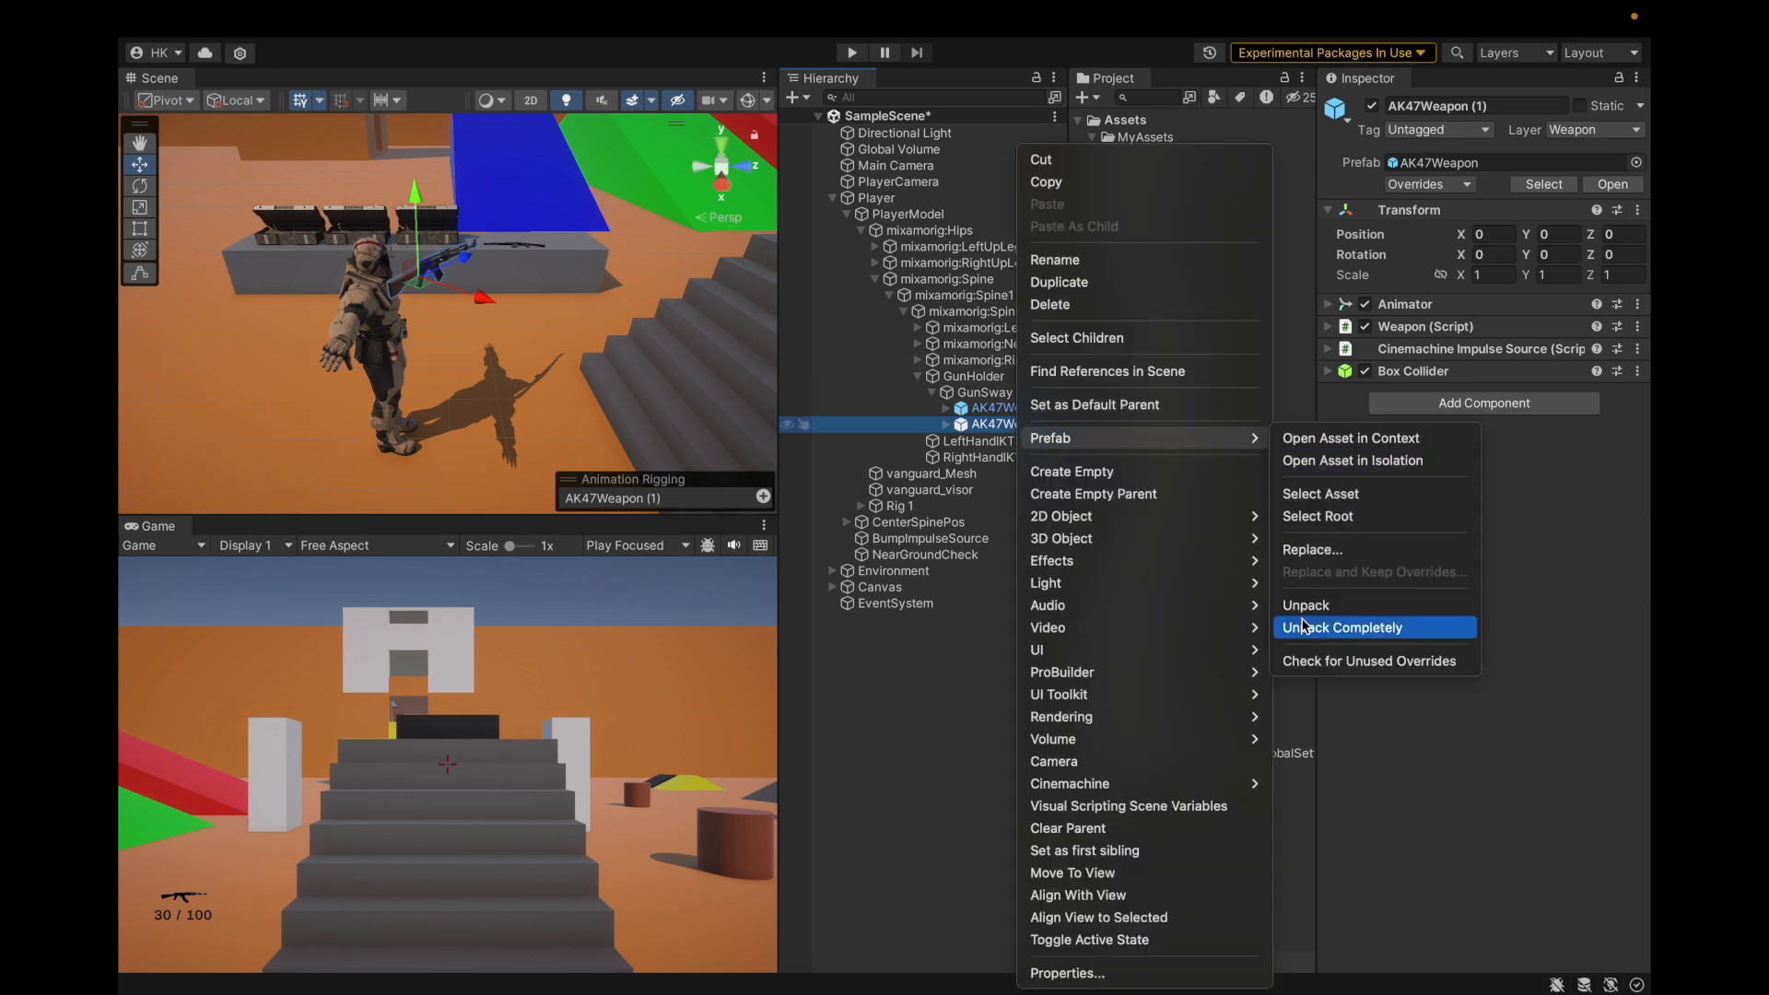
{"action": "left_click", "coordinate": [1306, 624]}
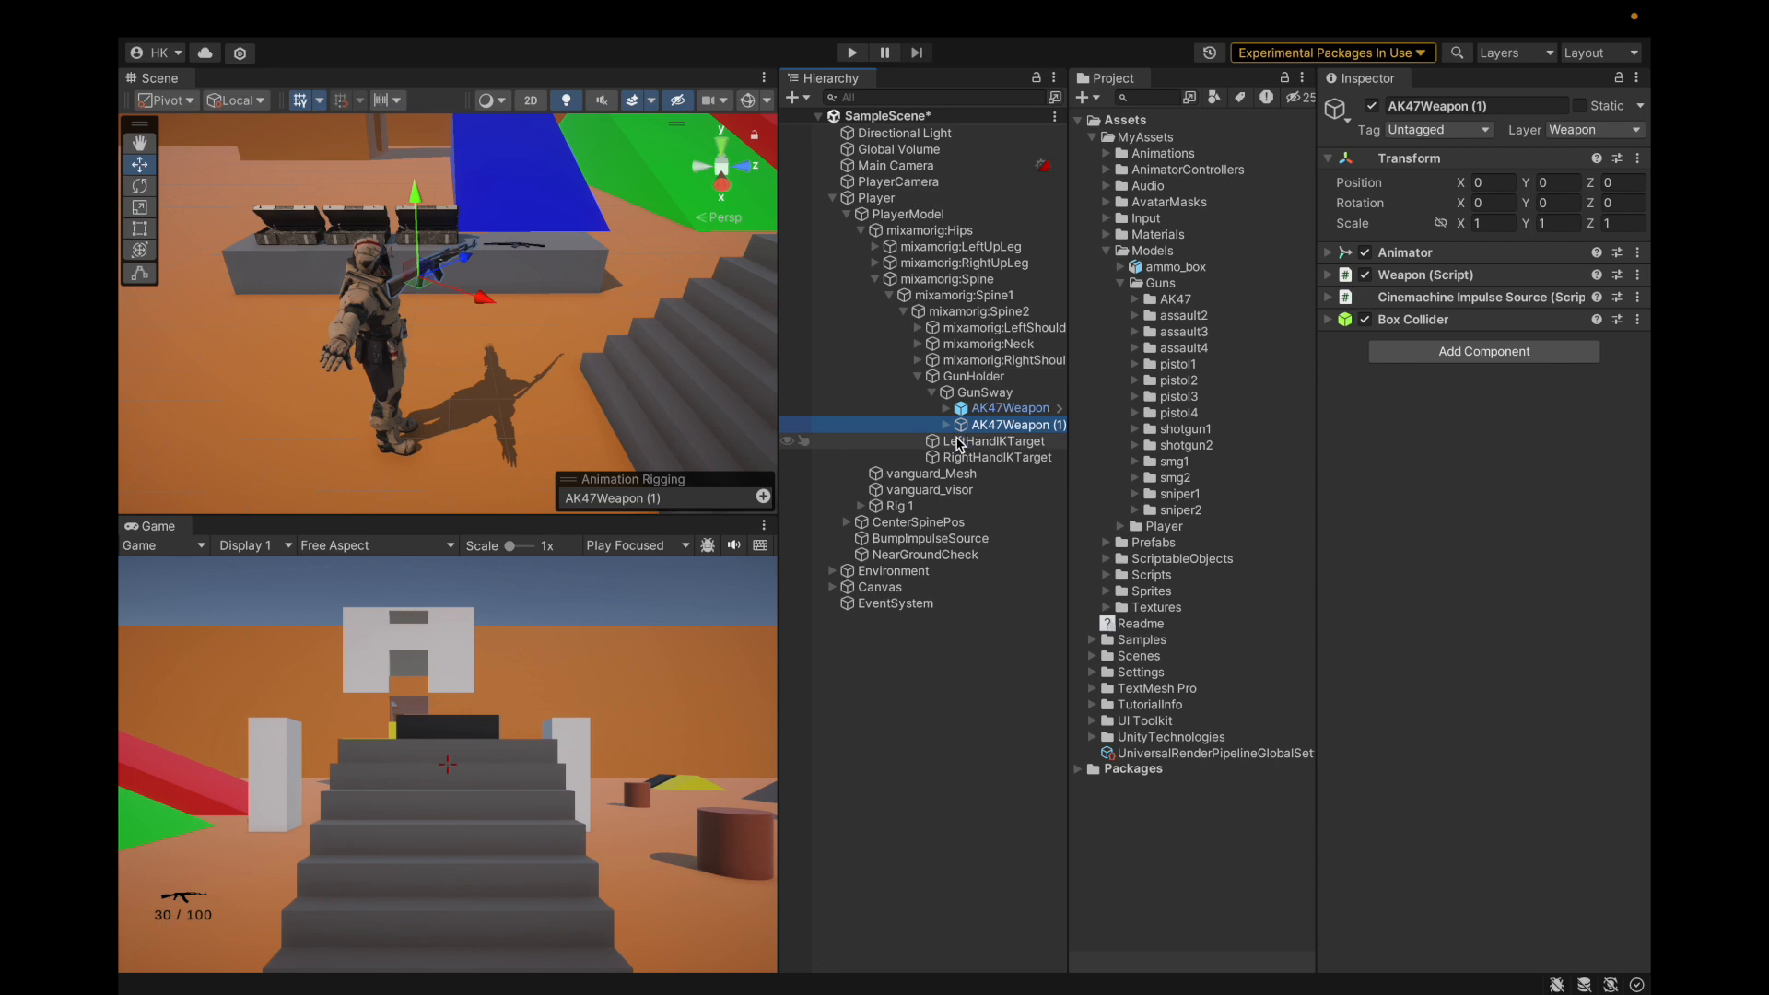
Move the weapon copy out of the Player hierarchy to the scene root, reset its transform, and save the project.
{"action": "left_click_drag", "start_coordinate": [992, 433], "coordinate": [916, 691]}
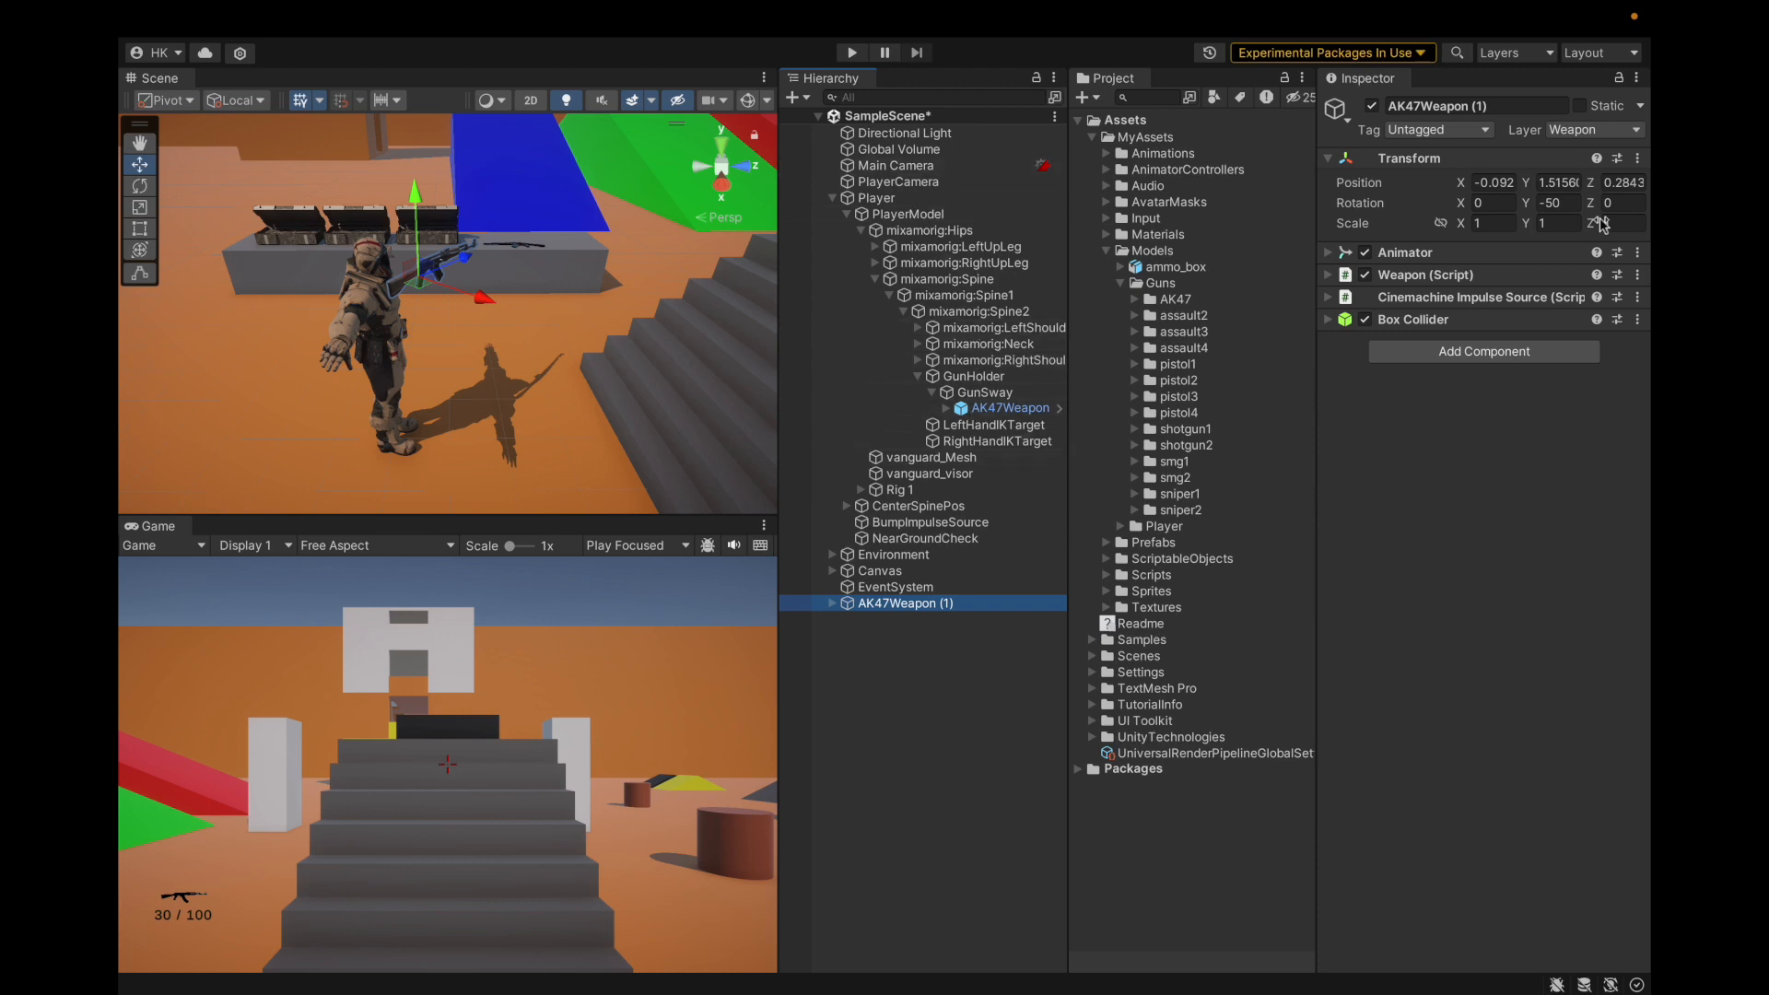
{"action": "left_click", "coordinate": [1637, 158]}
{"action": "left_click", "coordinate": [1598, 189]}
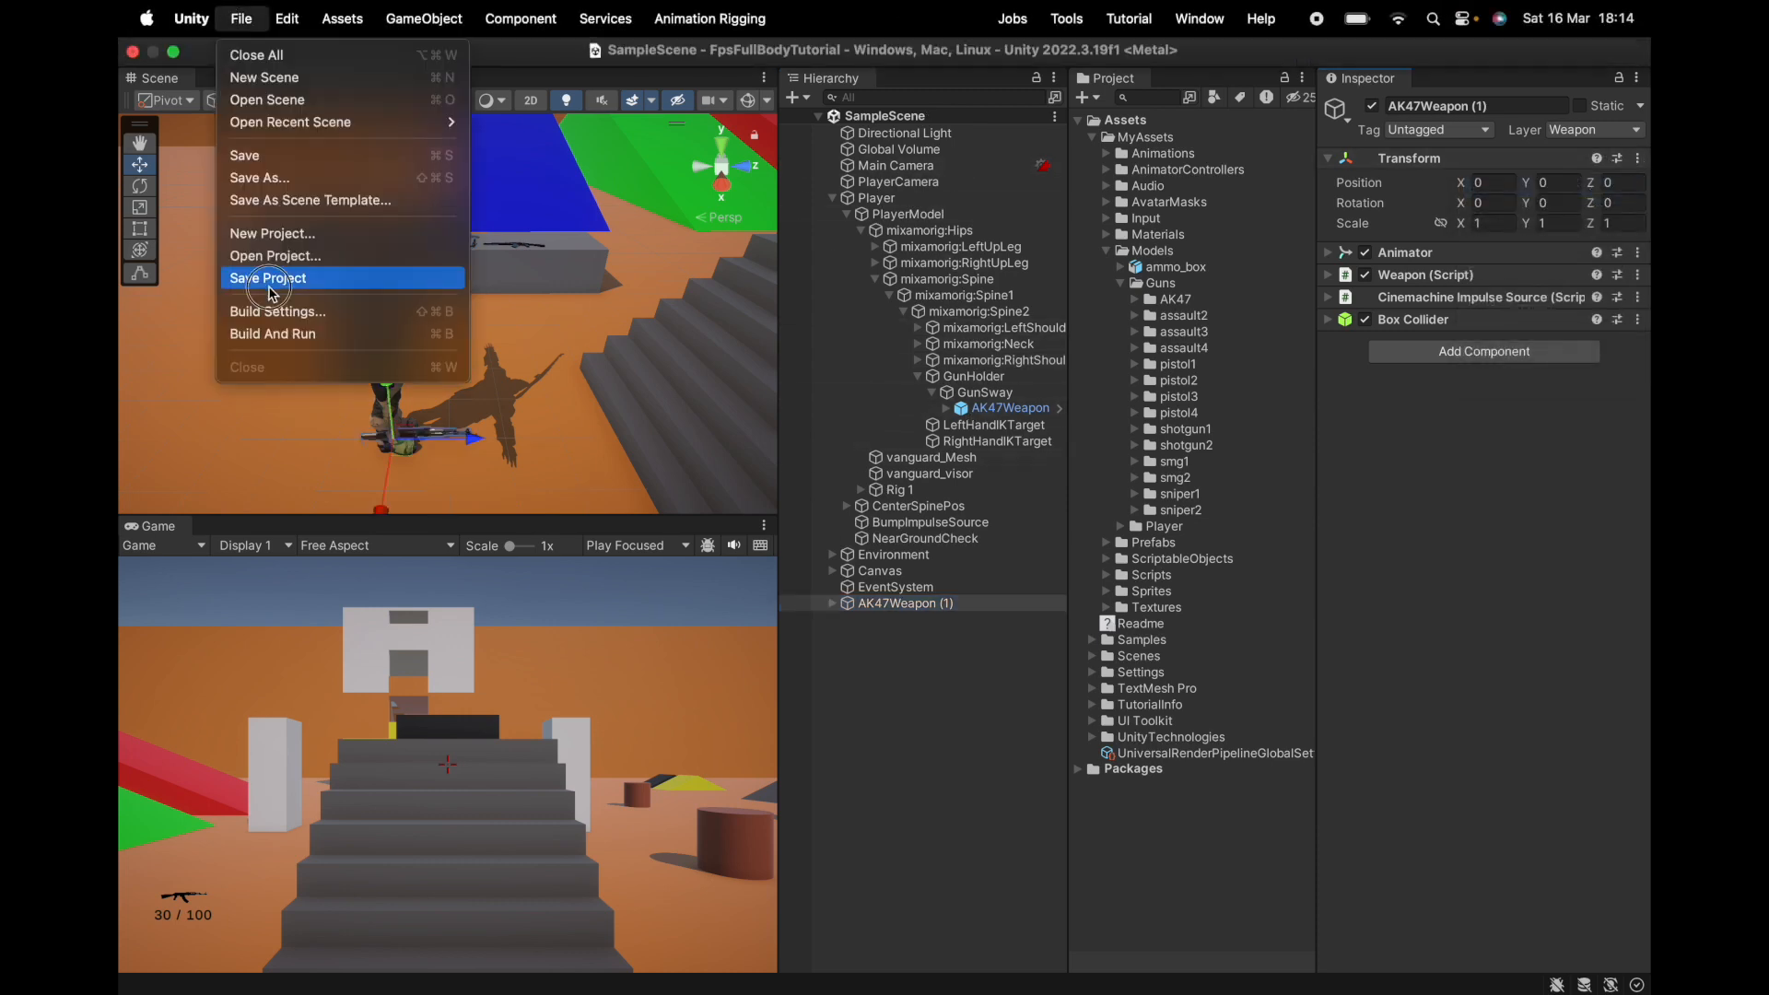
{"action": "left_click", "coordinate": [277, 277]}
Rename the weapon copy AR18Weapon.
{"action": "left_click", "coordinate": [1520, 107]}
{"action": "type", "text": "A"}
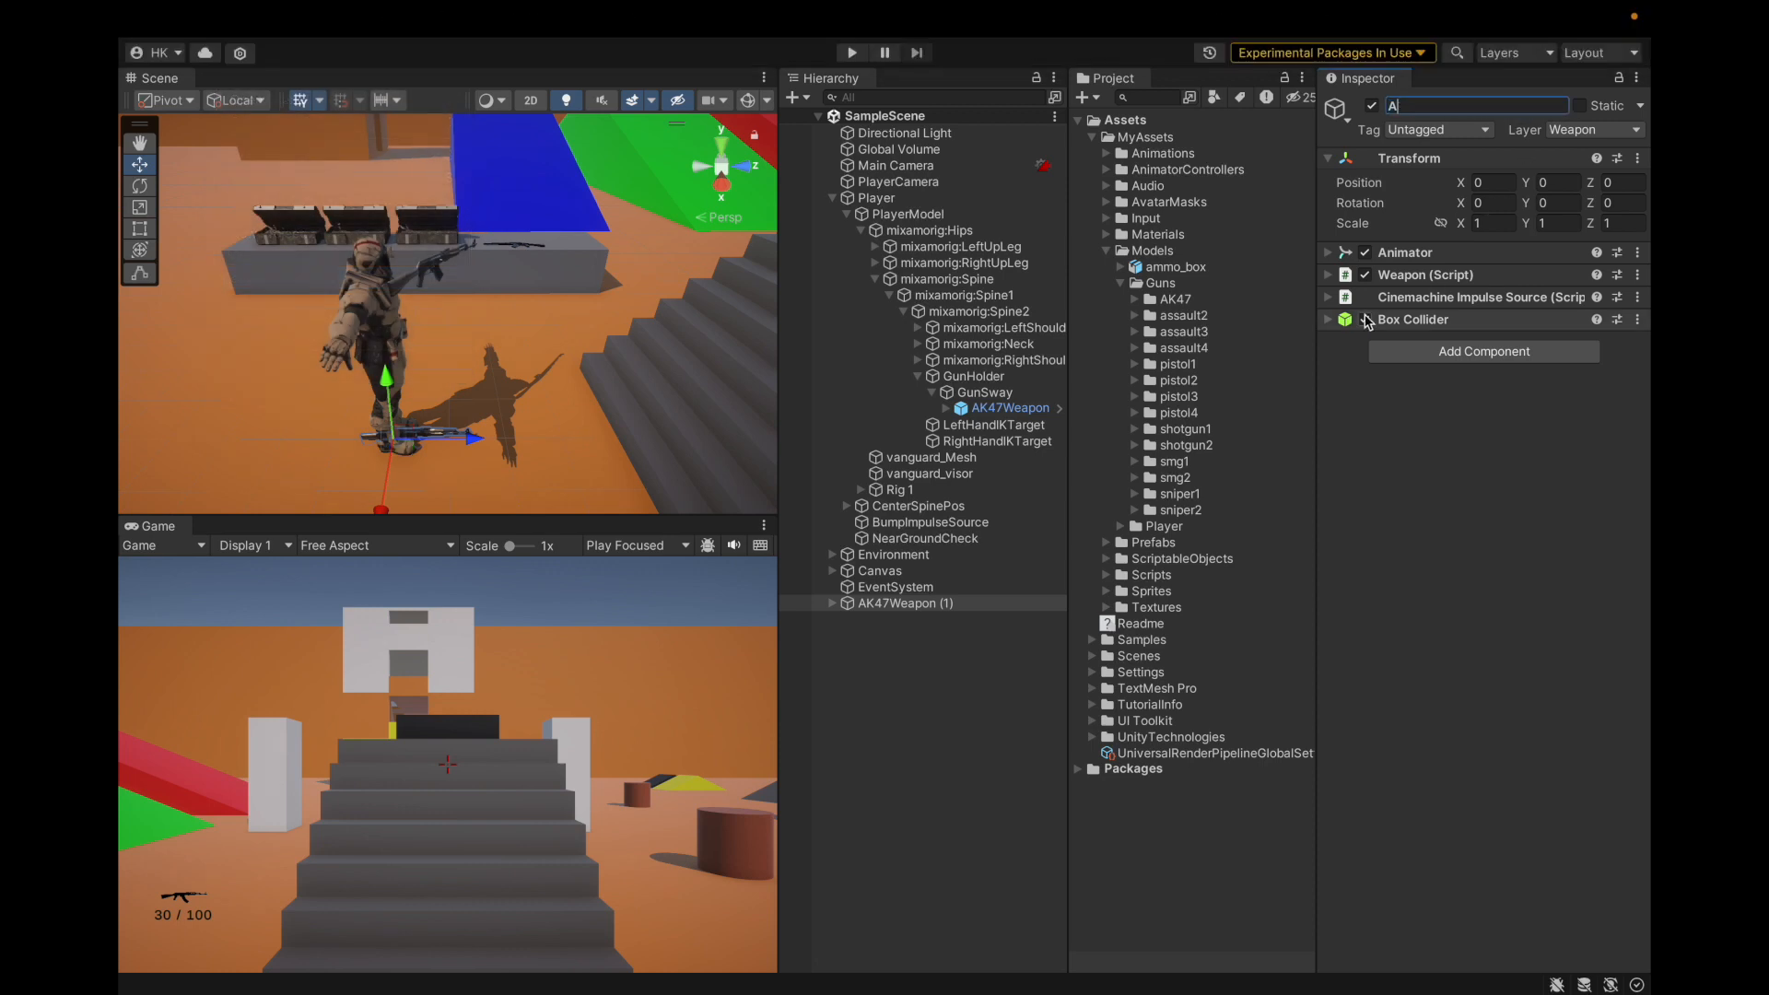
{"action": "type", "text": "R18Weapon"}
{"action": "key", "text": "Return"}
Expand AR18Weapon and its Mesh child and look through the child objects.
{"action": "left_click", "coordinate": [887, 603]}
{"action": "key", "text": "Right"}
{"action": "key", "text": "Down"}
{"action": "key", "text": "Right"}
{"action": "key", "text": "Down"}
{"action": "key", "text": "Down"}
{"action": "key", "text": "Down"}
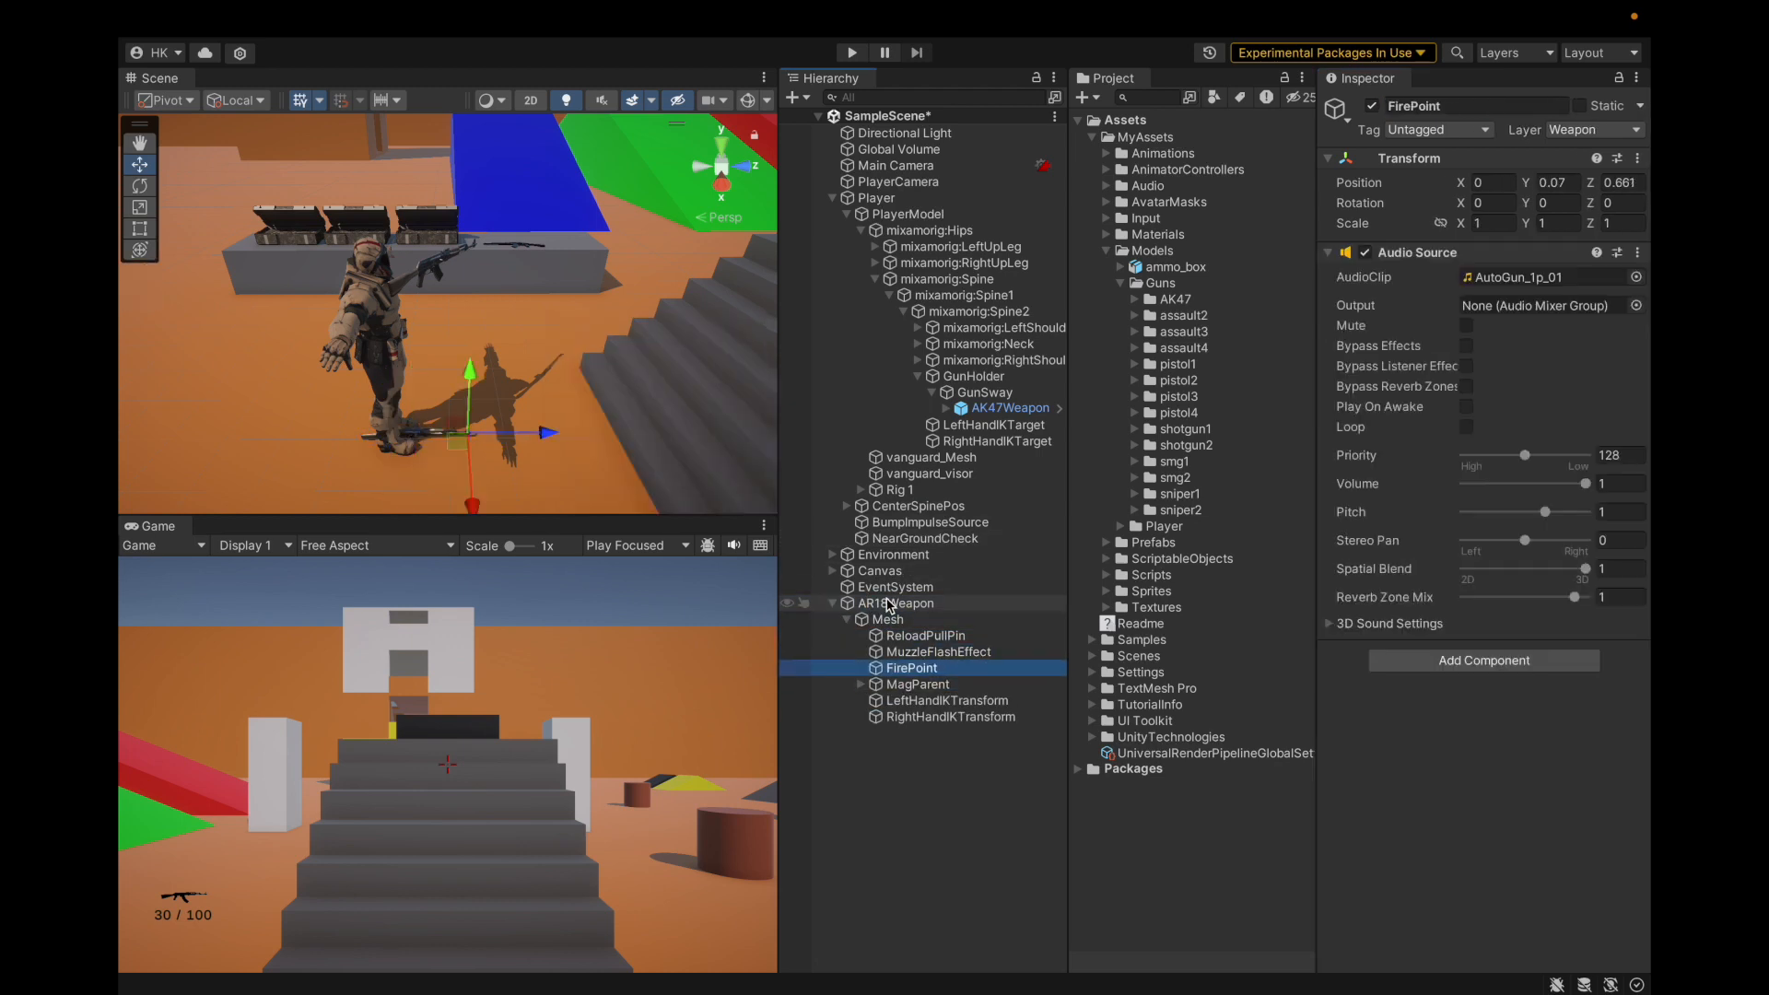
{"action": "key", "text": "Down"}
{"action": "left_click", "coordinate": [905, 623]}
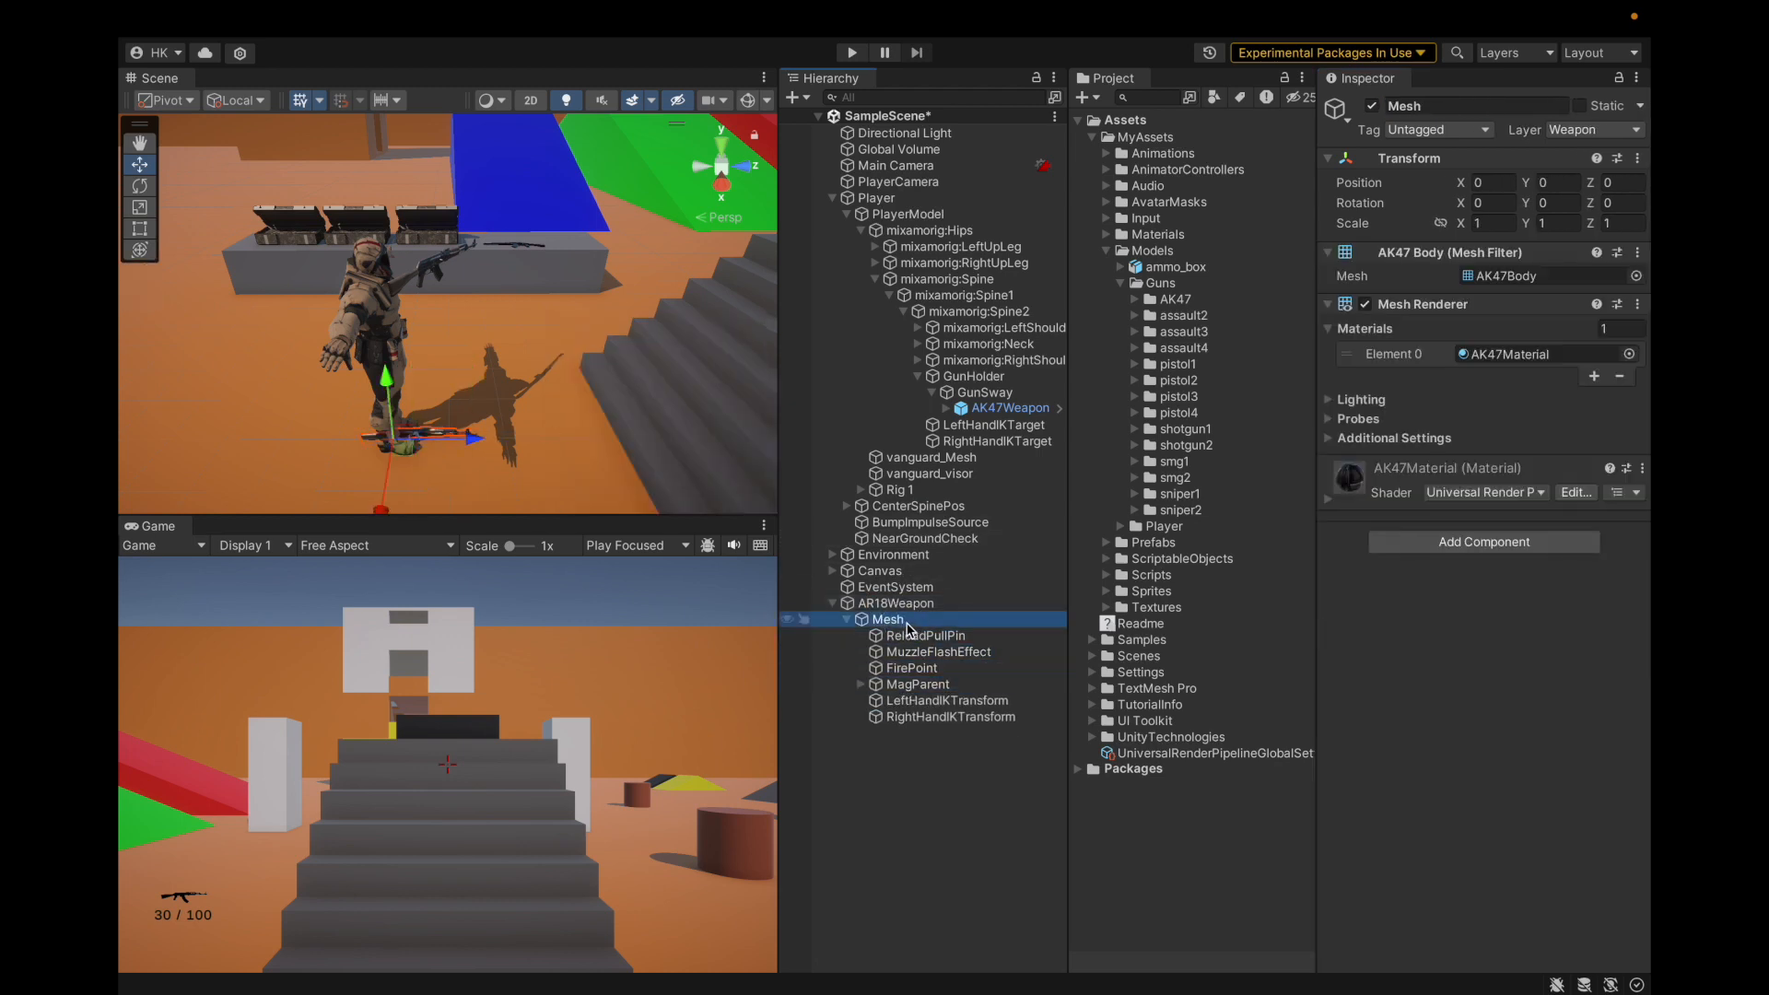
Locate the animator controller asset used by AR18Weapon's Animator and duplicate it in the Weapons folder.
{"action": "key", "text": "Up"}
{"action": "left_click", "coordinate": [1453, 256]}
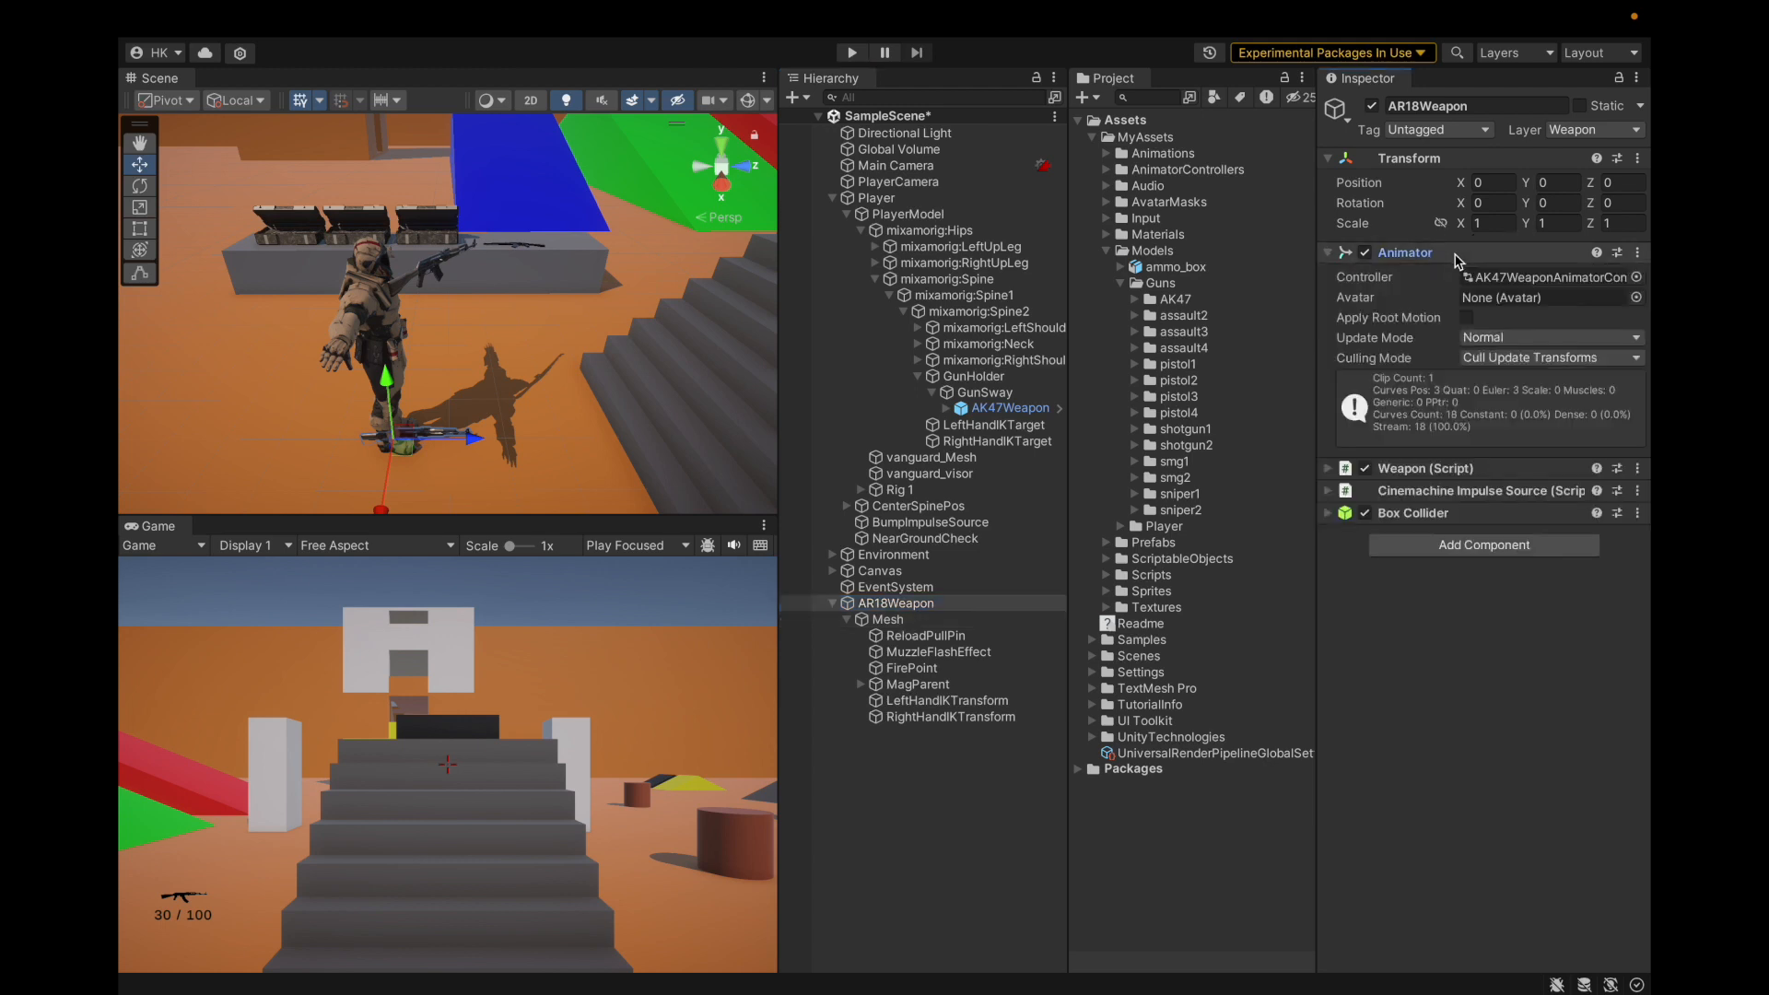
{"action": "left_click", "coordinate": [1472, 279]}
{"action": "left_click", "coordinate": [1250, 236]}
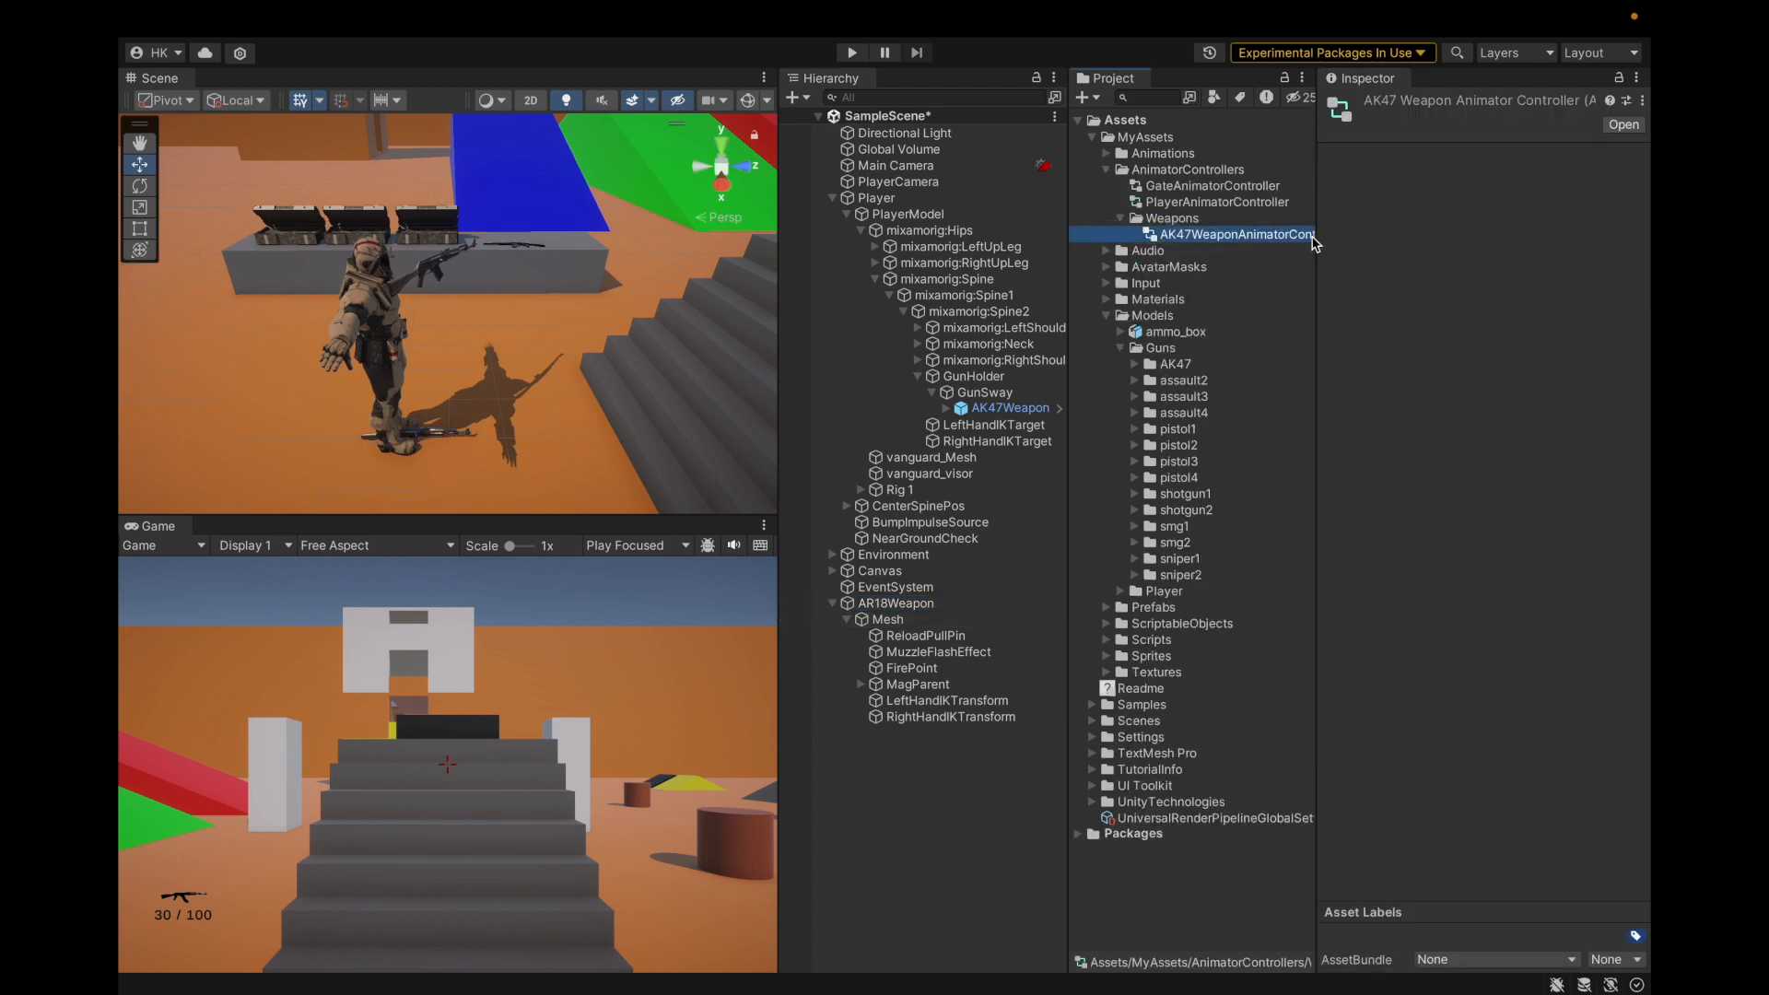
{"action": "key", "text": "ctrl+d"}
Rename the duplicated animator controller AR18WeaponAnimatorController.
{"action": "right_click", "coordinate": [1245, 238]}
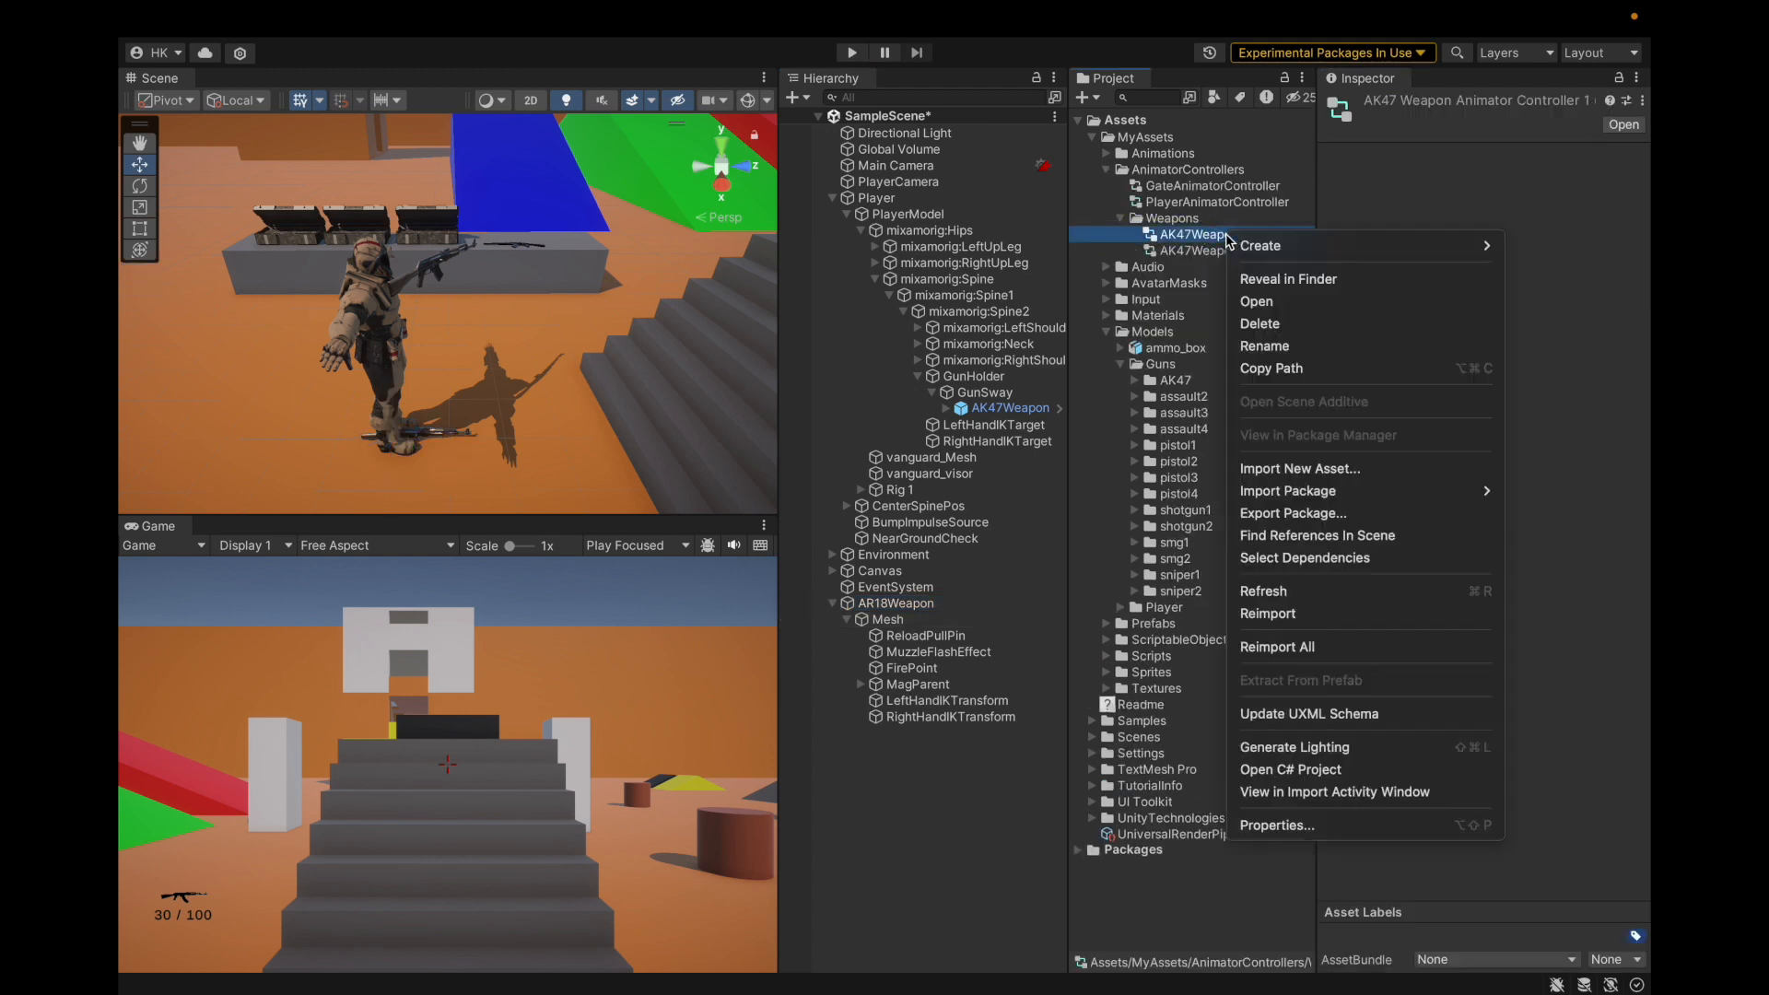
{"action": "left_click", "coordinate": [1271, 348]}
{"action": "left_click", "coordinate": [1296, 234]}
{"action": "key", "text": "Right"}
{"action": "key", "text": "Right"}
{"action": "key", "text": "Right"}
{"action": "key", "text": "Right"}
{"action": "key", "text": "Right"}
{"action": "key", "text": "Right"}
{"action": "key", "text": "Right"}
{"action": "key", "text": "Right"}
{"action": "key", "text": "Right"}
{"action": "key", "text": "Right"}
{"action": "key", "text": "Right"}
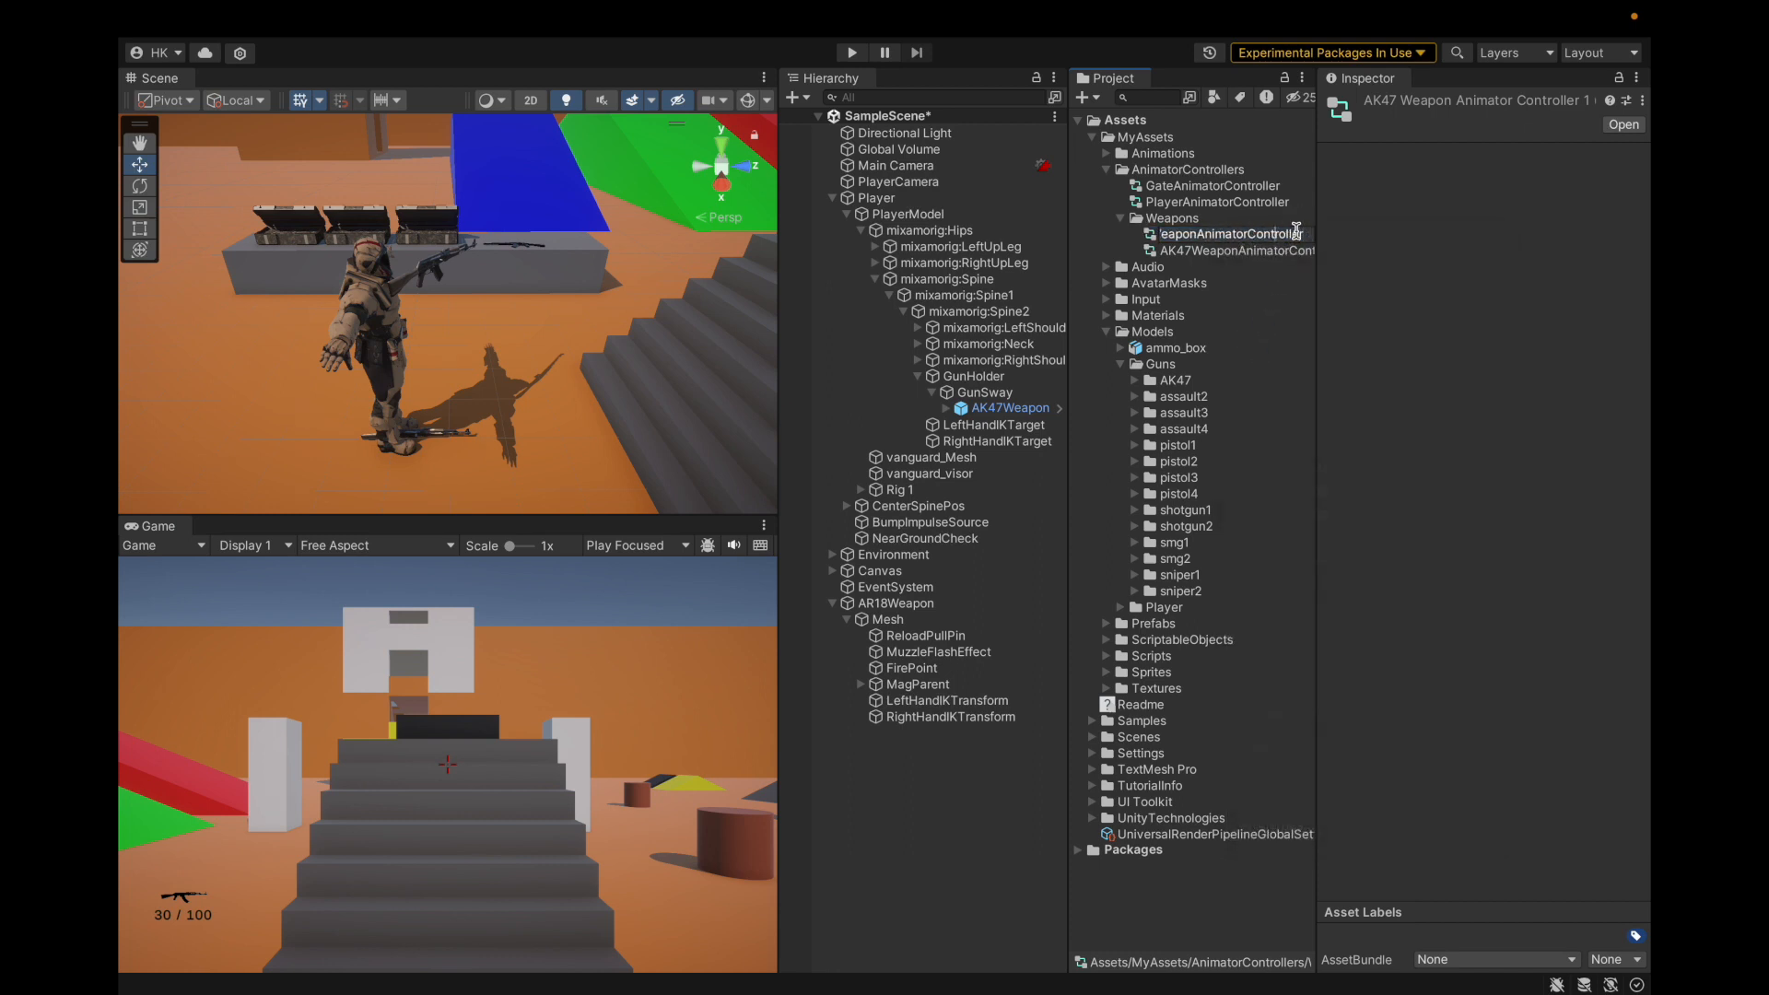
{"action": "key", "text": "ctrl+a"}
{"action": "type", "text": "AR18"}
{"action": "key", "text": "Delete"}
{"action": "key", "text": "Delete"}
{"action": "key", "text": "Return"}
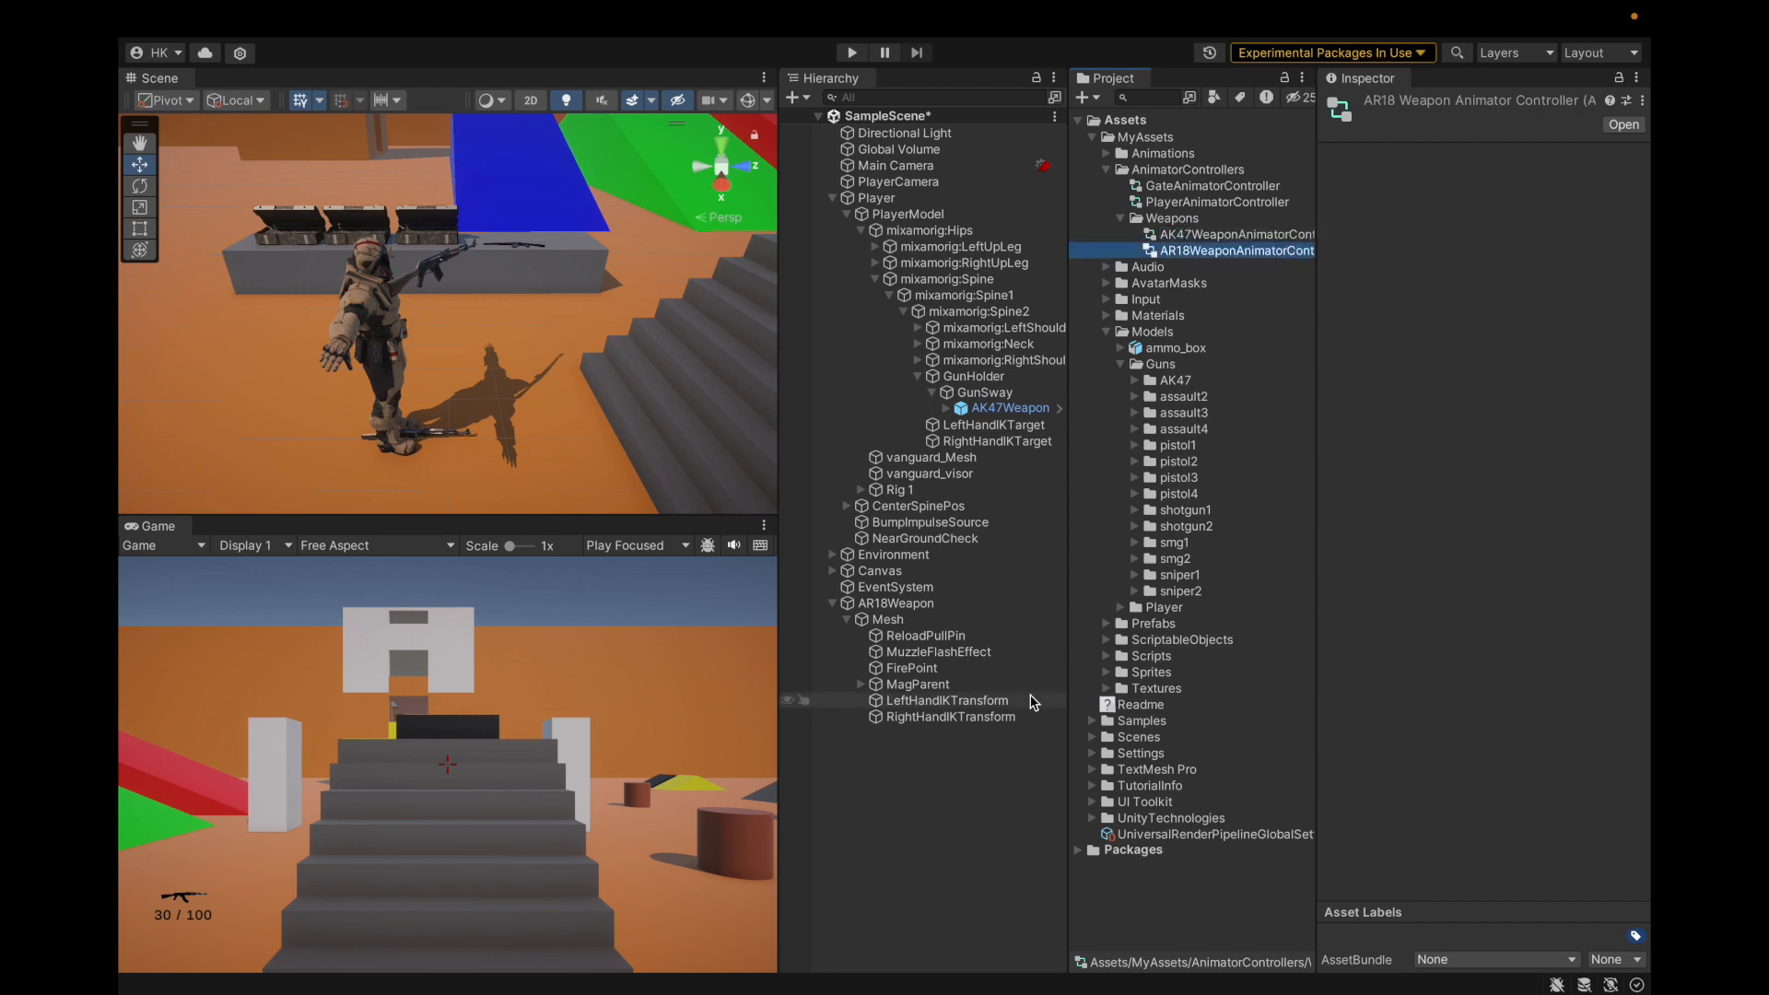
Assign AR18WeaponAnimatorController as the Controller of AR18Weapon's Animator and save the project.
{"action": "left_click", "coordinate": [963, 622]}
{"action": "left_click", "coordinate": [972, 604]}
{"action": "left_click_drag", "start_coordinate": [1235, 253], "coordinate": [1484, 279]}
{"action": "key", "text": "super+s"}
{"action": "mouse_move", "coordinate": [318, 7]}
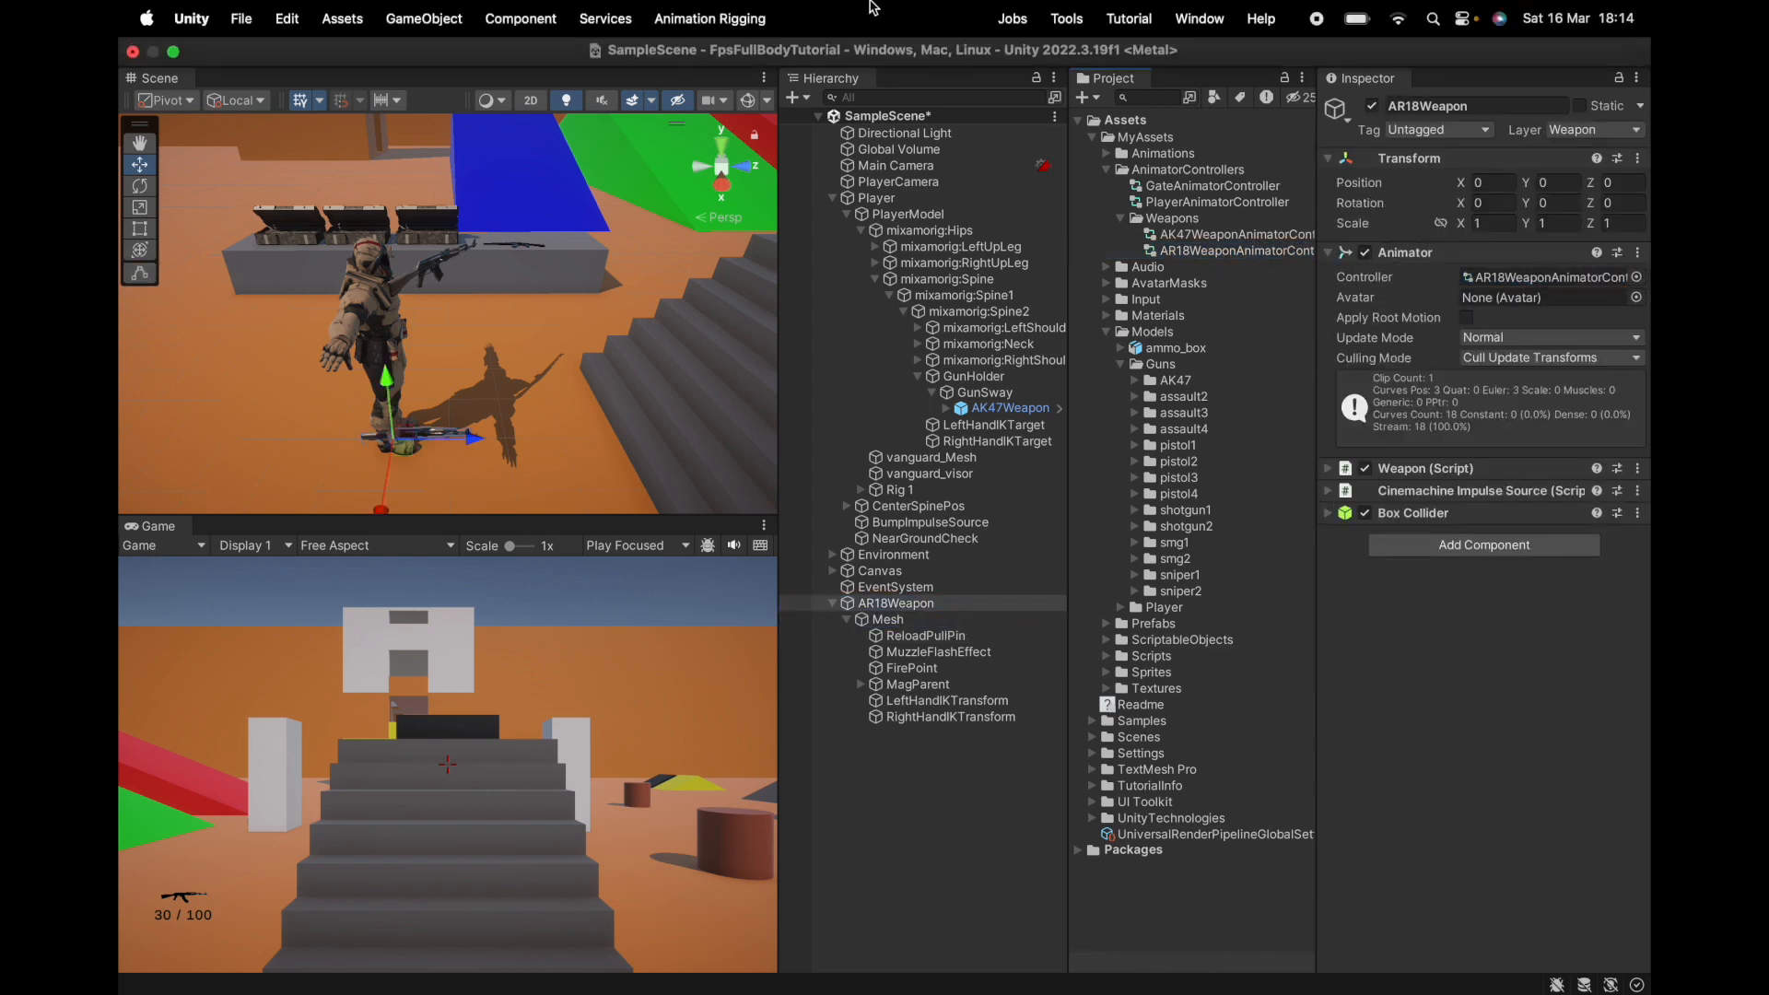
{"action": "left_click", "coordinate": [241, 18]}
{"action": "left_click", "coordinate": [263, 281]}
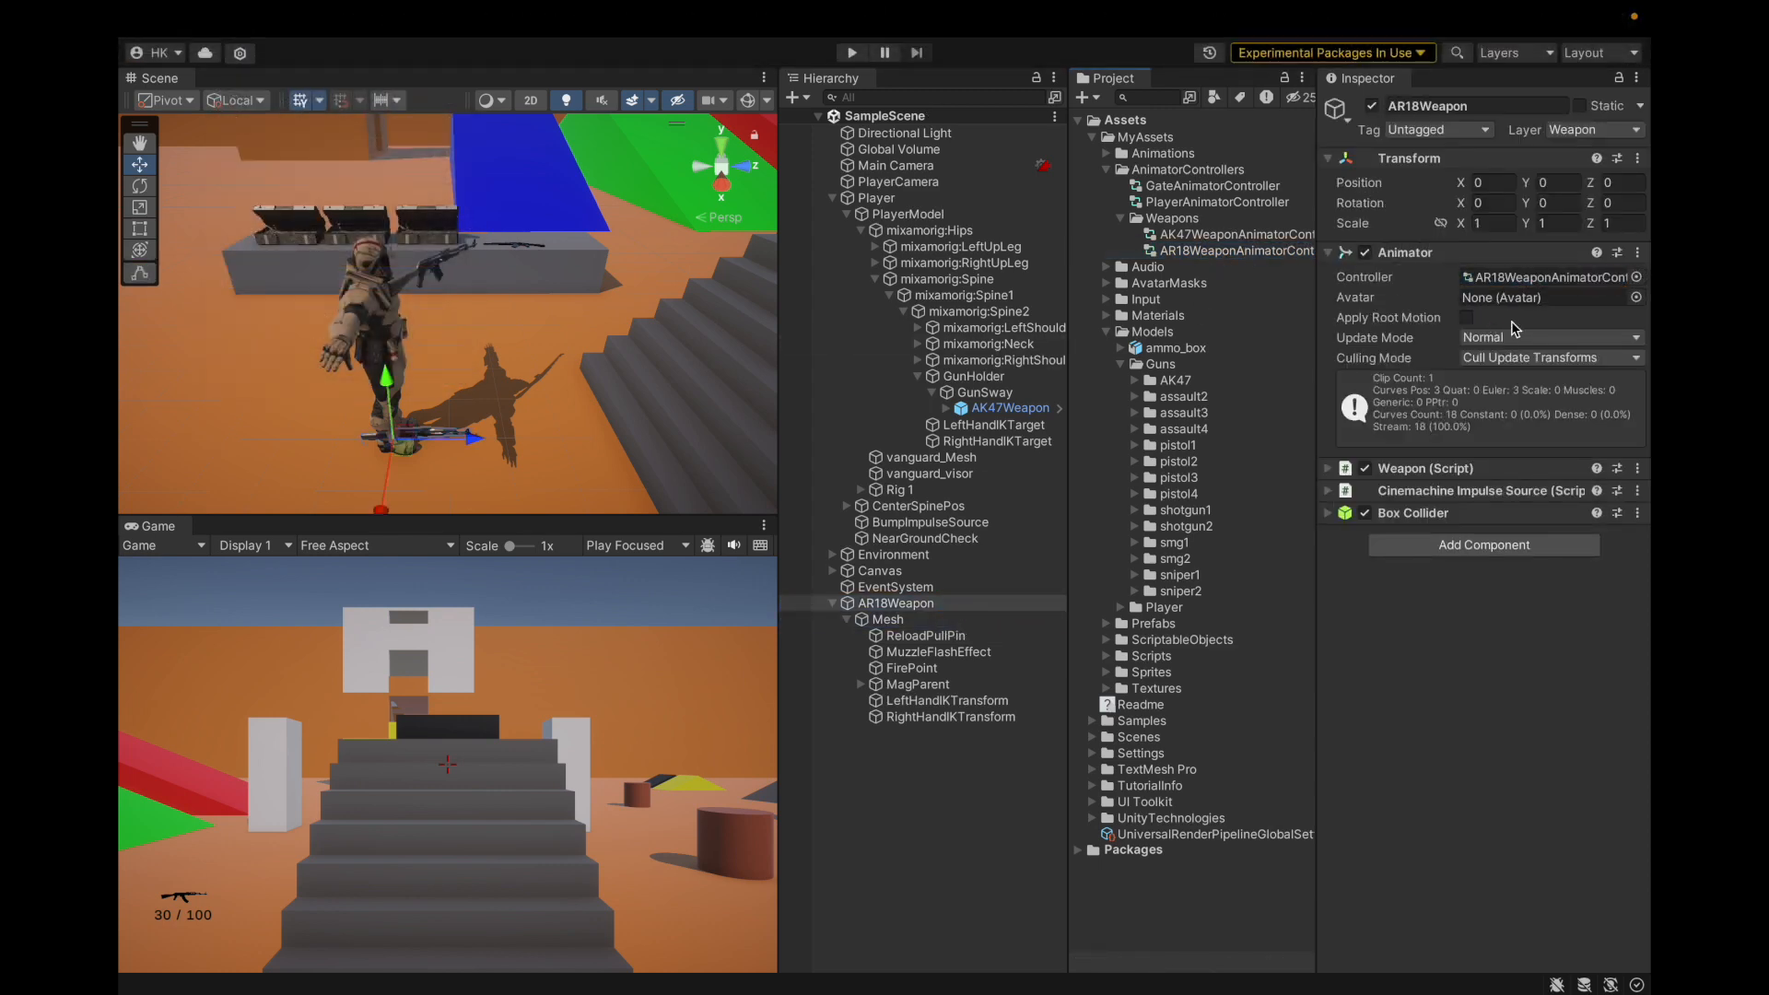
Locate the weapon data asset referenced by AR18Weapon's Weapon script and duplicate AK47WeaponSO.
{"action": "left_click", "coordinate": [1428, 263]}
{"action": "left_click", "coordinate": [1426, 276]}
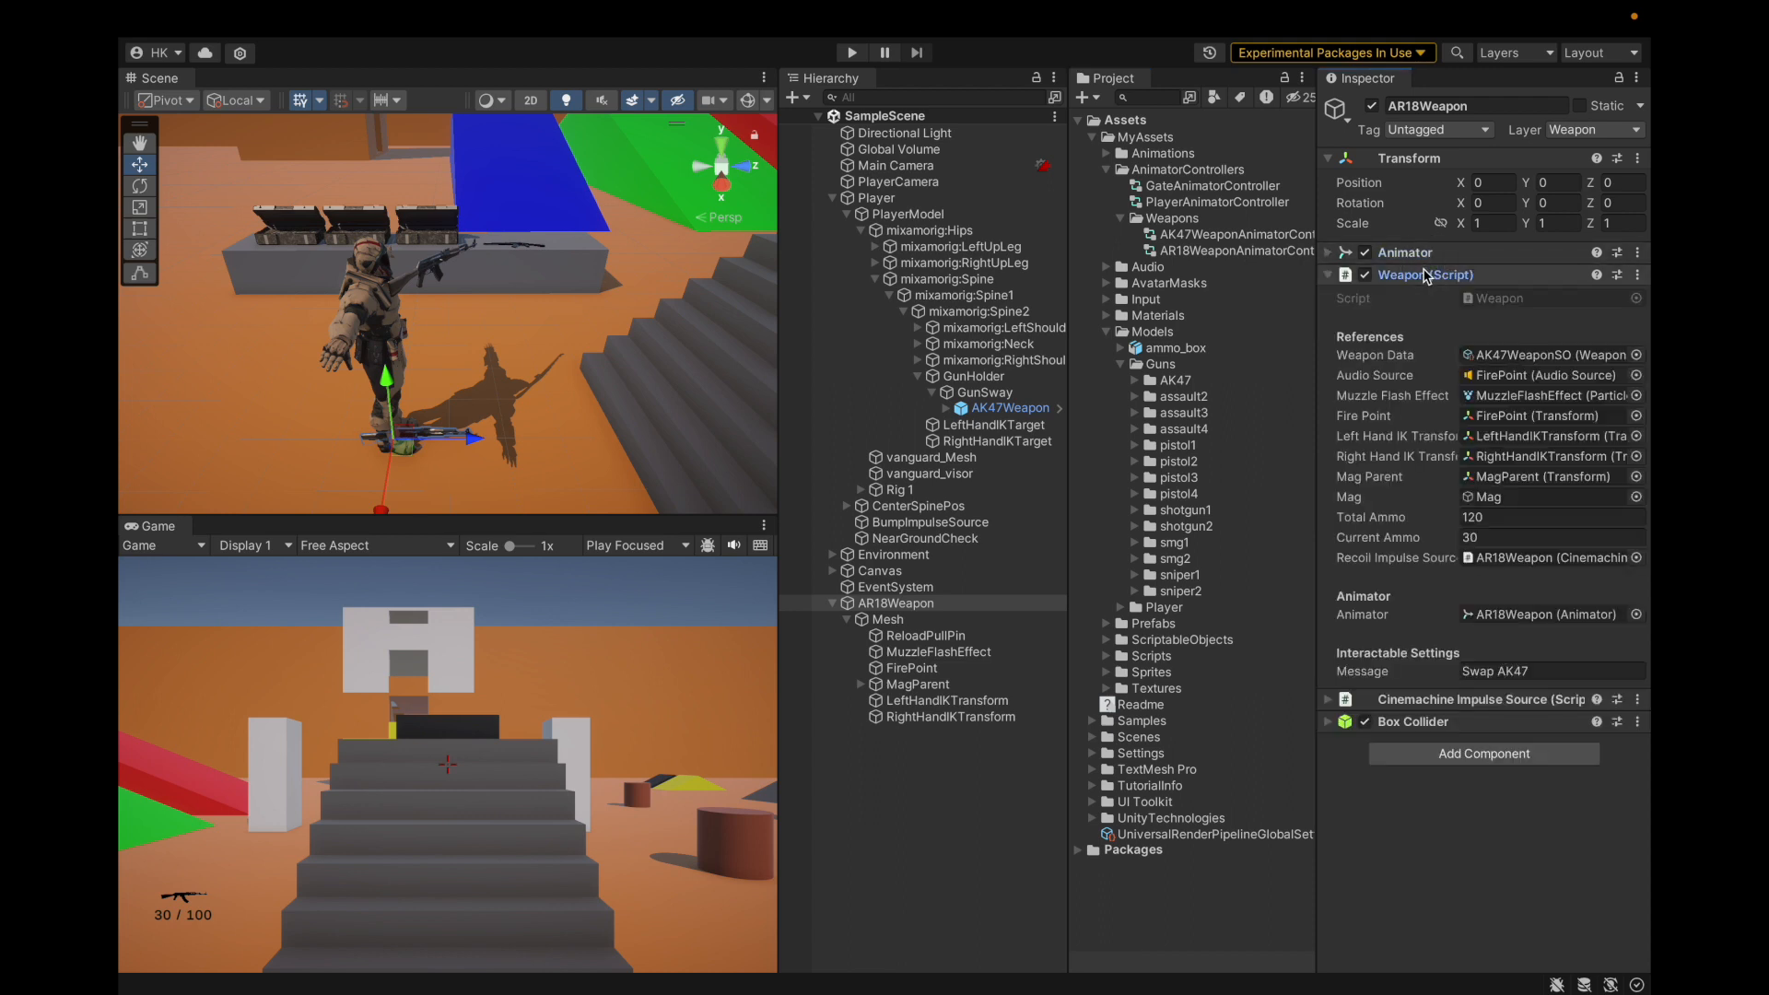
{"action": "left_click", "coordinate": [1513, 356]}
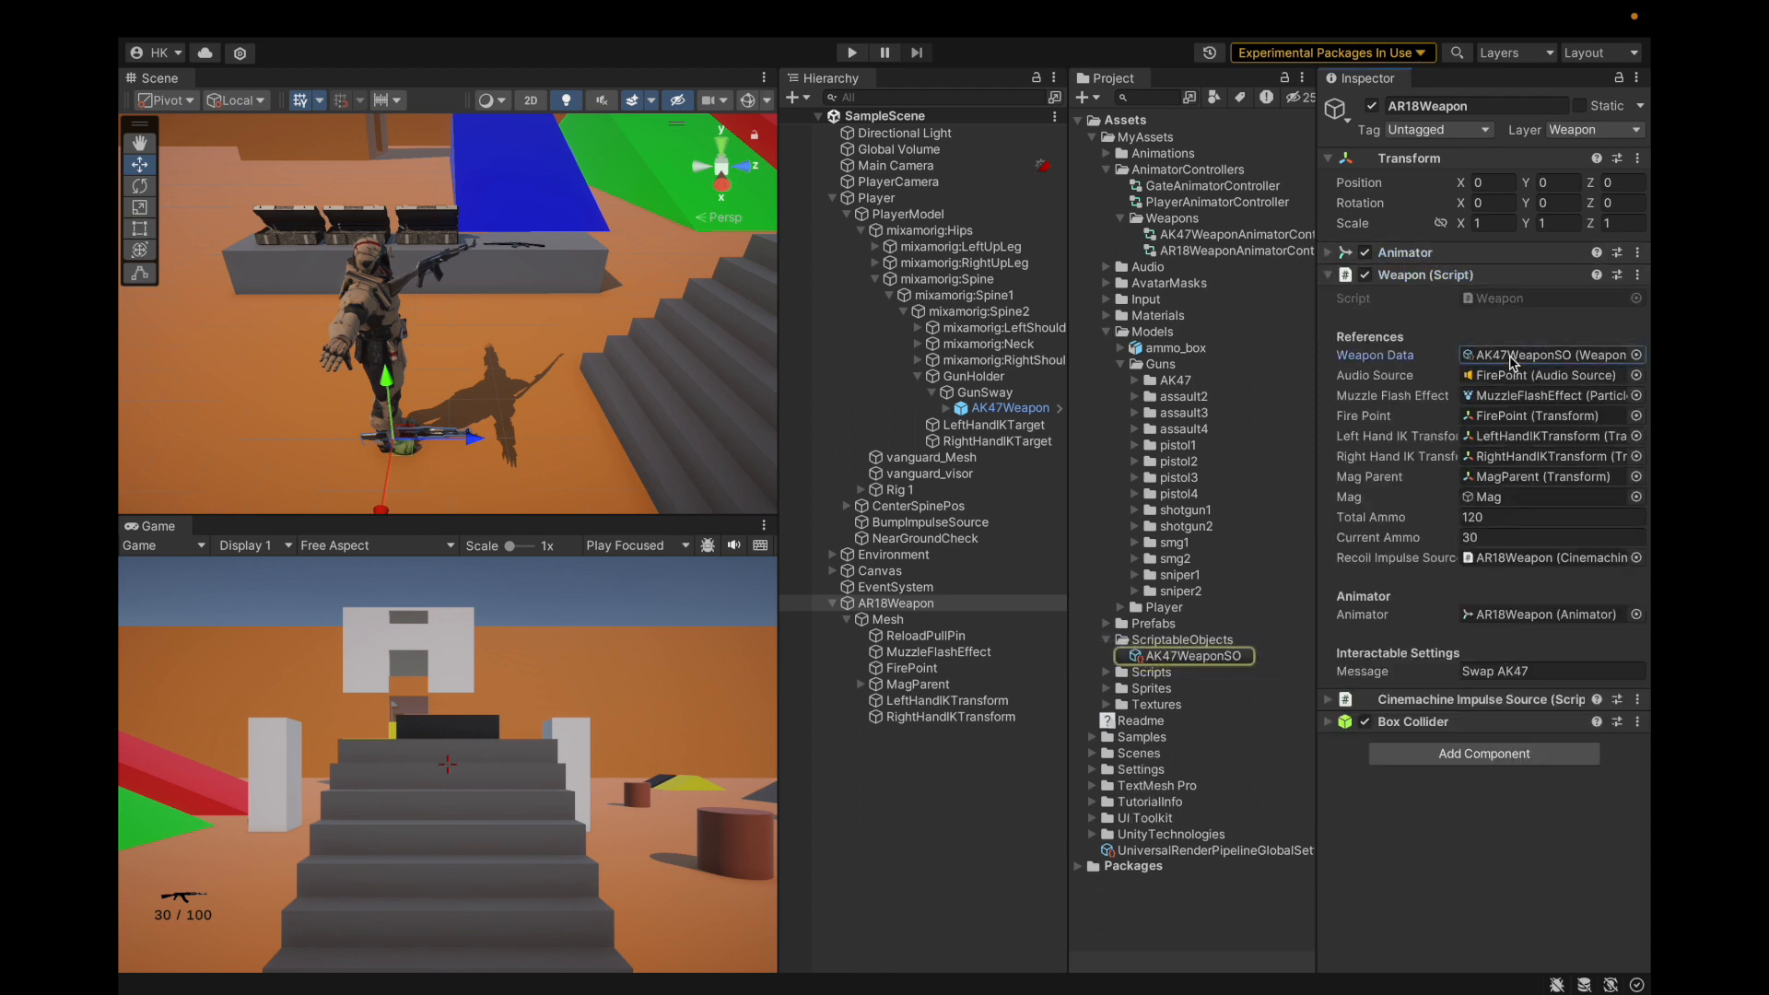
{"action": "left_click", "coordinate": [1168, 656]}
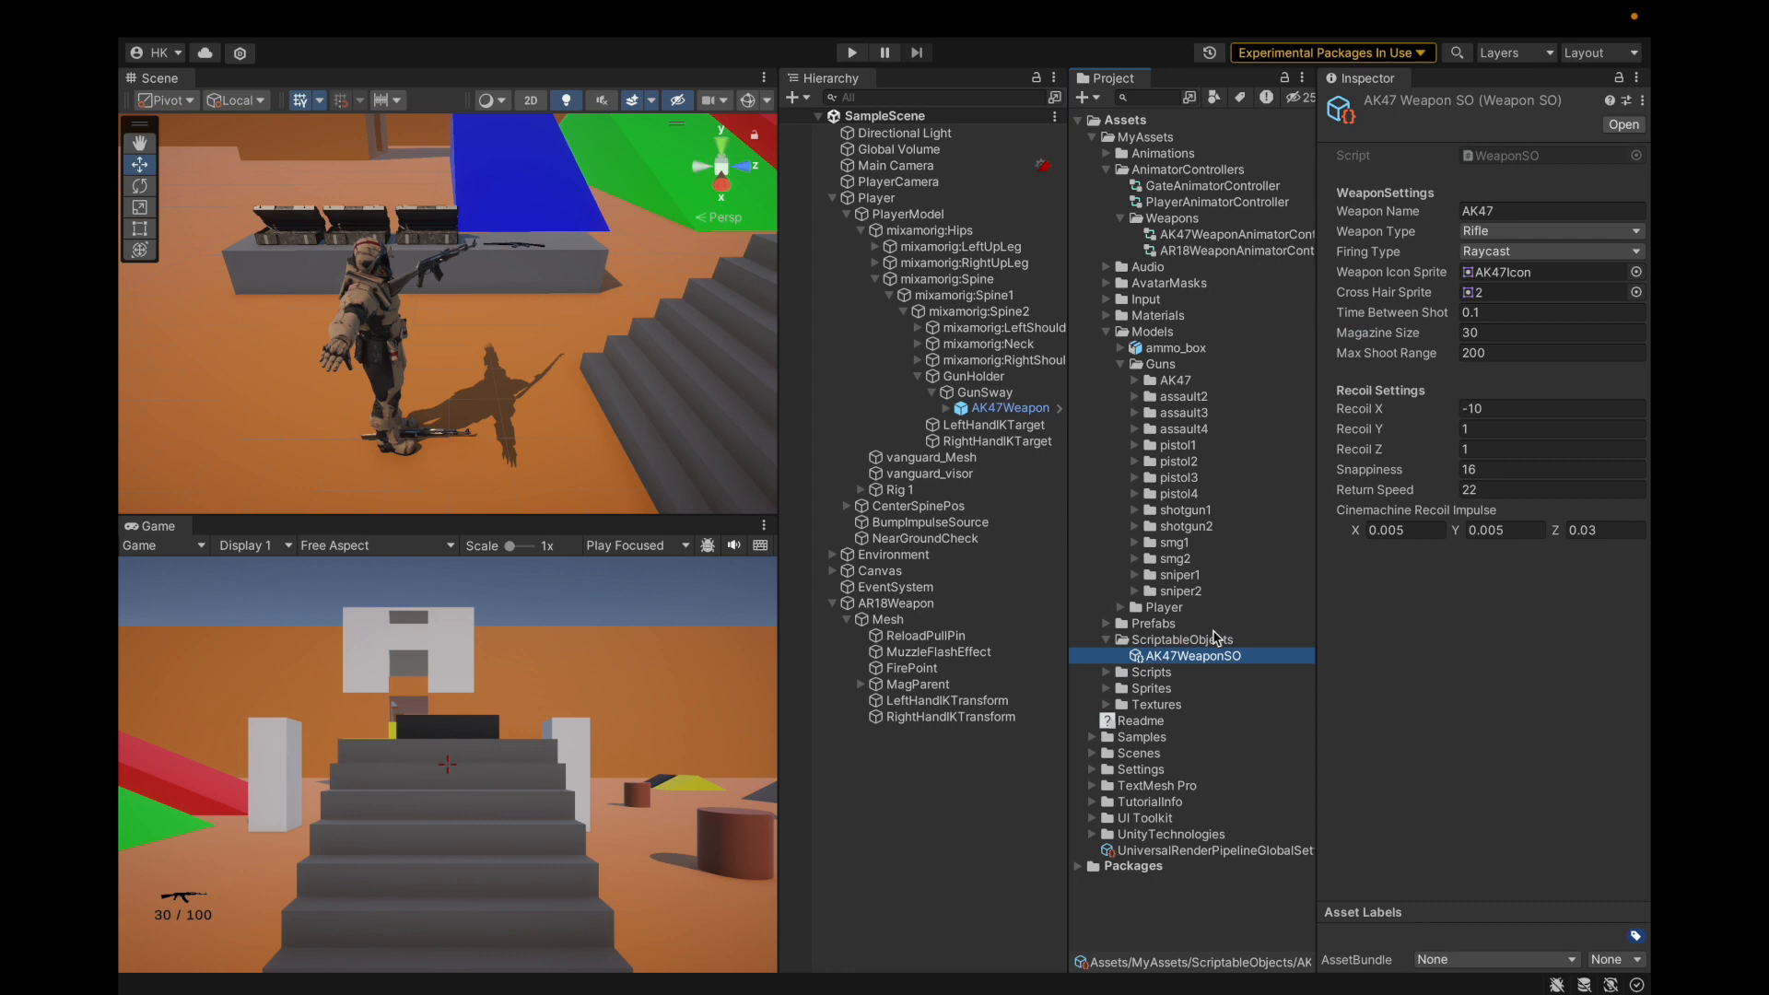
Rename the duplicated weapon data asset AR18WeaponSO.
{"action": "right_click", "coordinate": [1194, 661]}
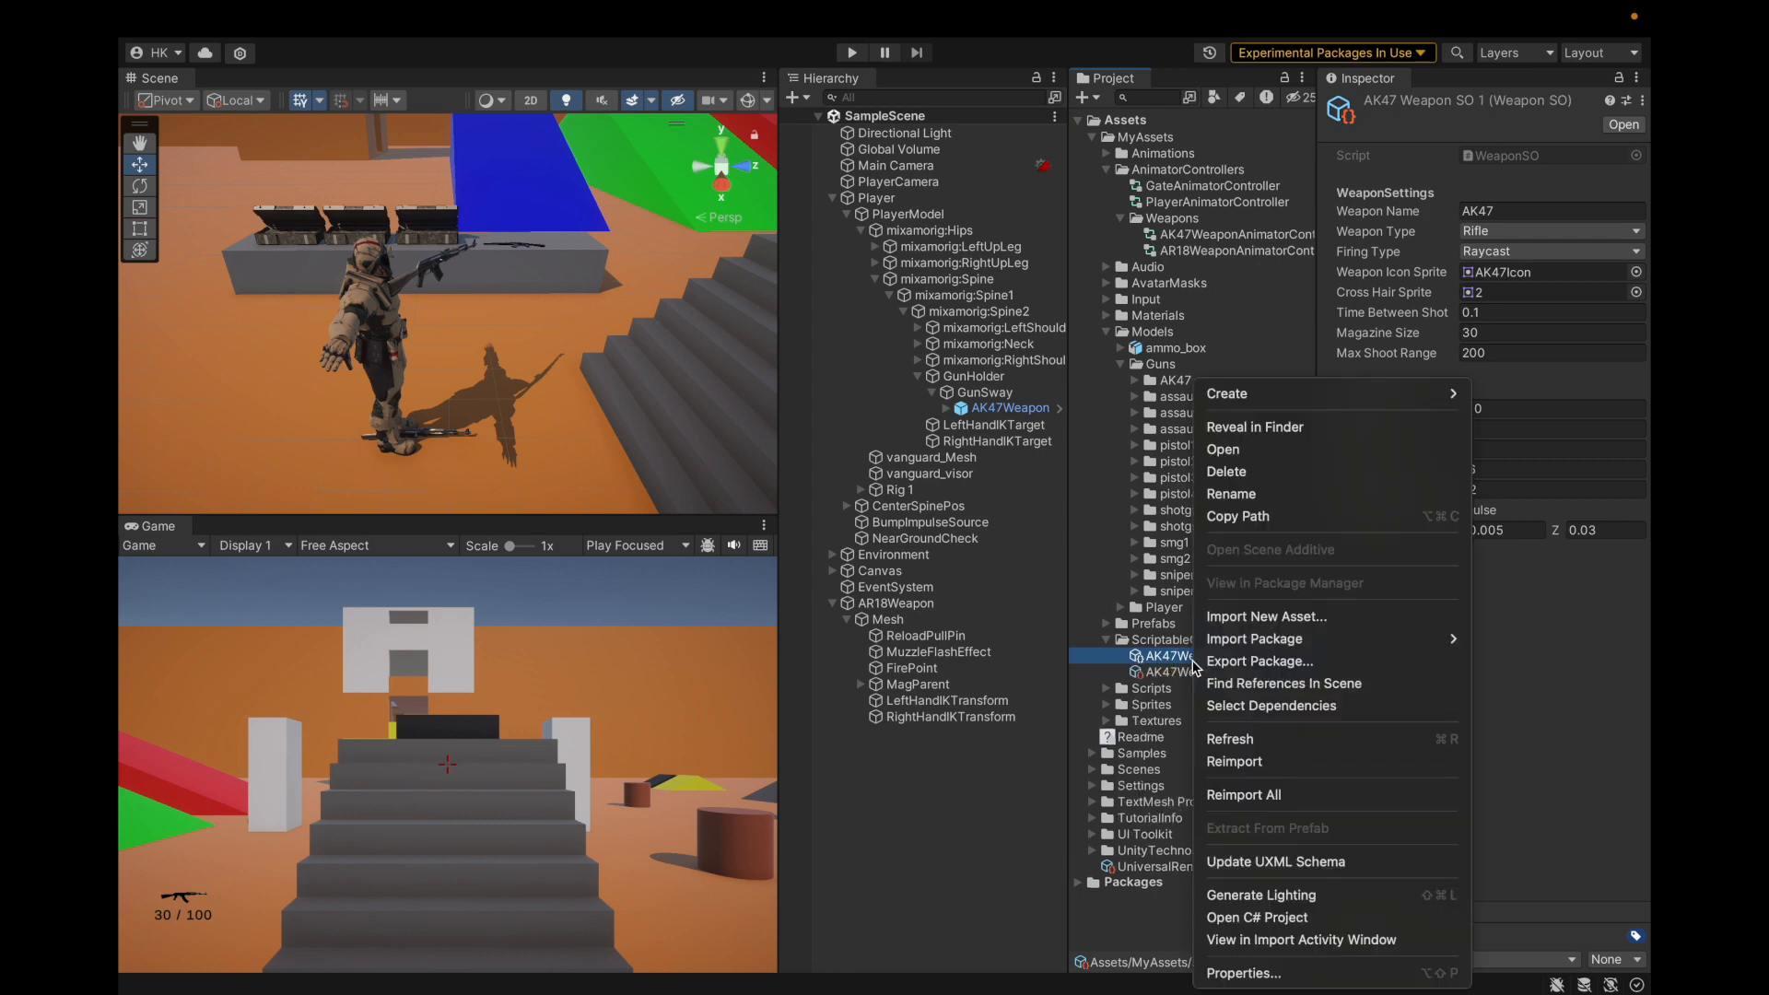
{"action": "left_click", "coordinate": [1260, 493]}
{"action": "left_click", "coordinate": [1262, 655]}
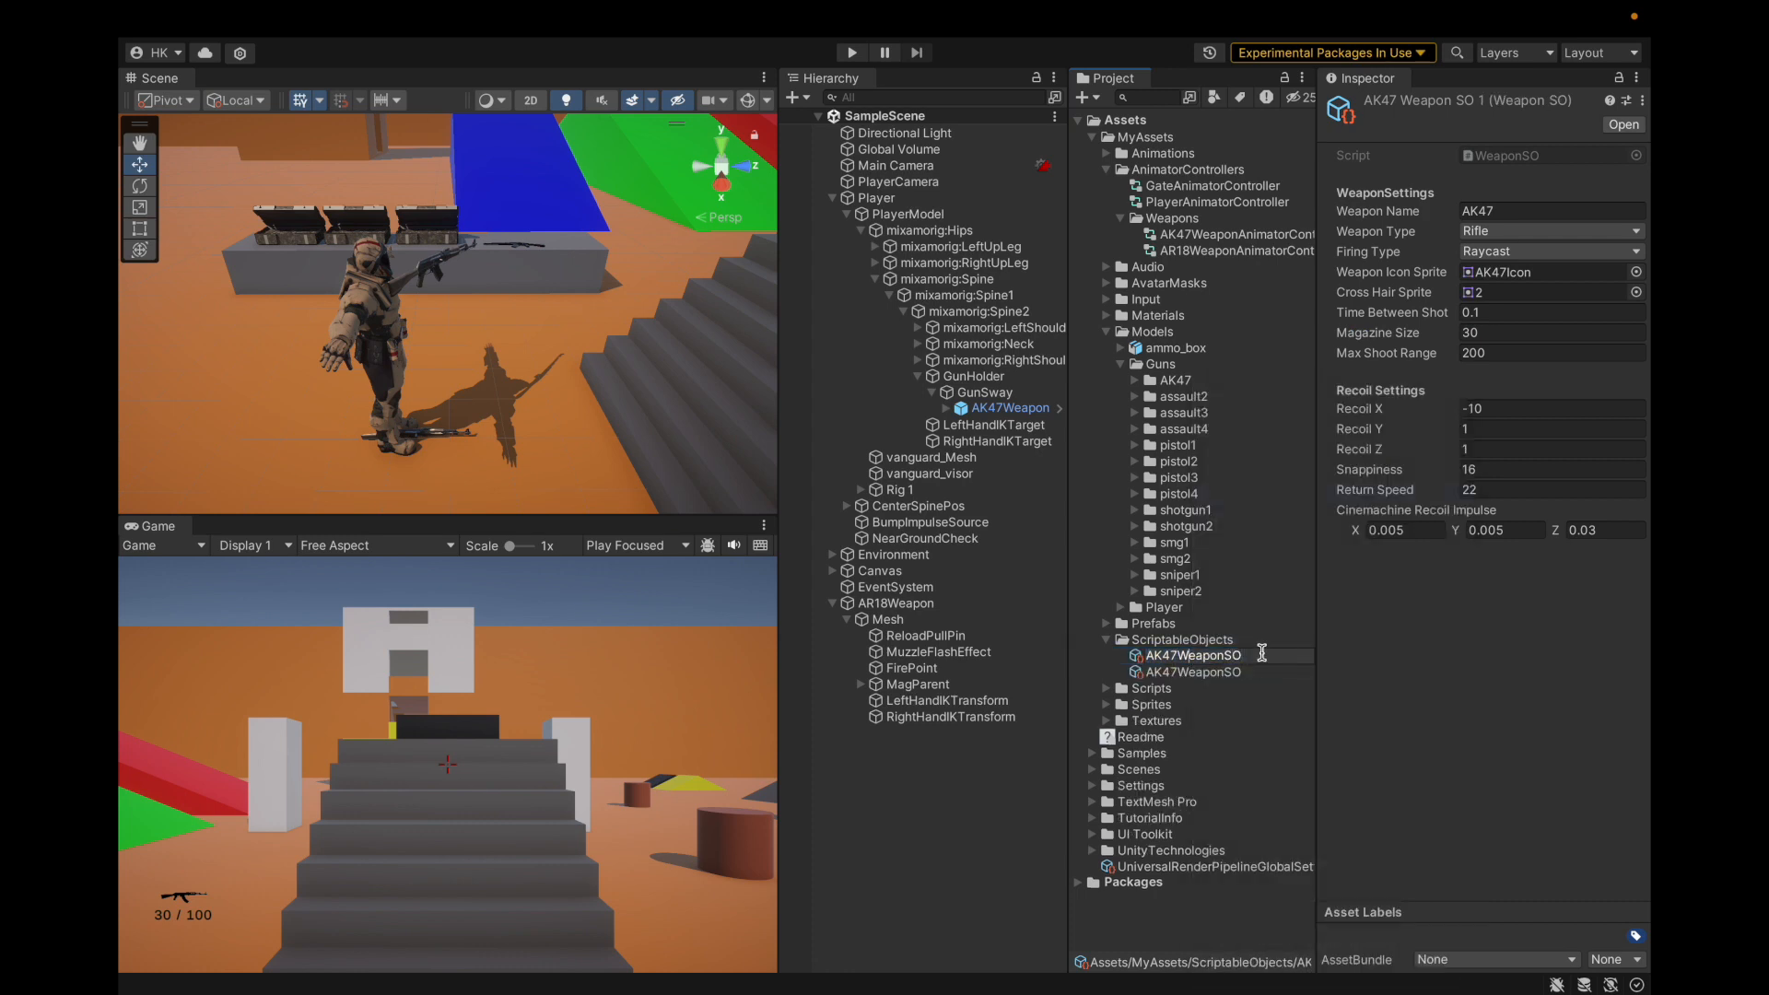
{"action": "key", "text": "Delete"}
{"action": "key", "text": "Delete"}
{"action": "key", "text": "Delete"}
{"action": "key", "text": "Delete"}
{"action": "type", "text": "AR18"}
{"action": "key", "text": "Return"}
Set the Weapon Name of AR18WeaponSO to AR18.
{"action": "left_click", "coordinate": [1525, 211]}
{"action": "left_click", "coordinate": [1526, 215]}
{"action": "key", "text": "BackSpace"}
{"action": "key", "text": "BackSpace"}
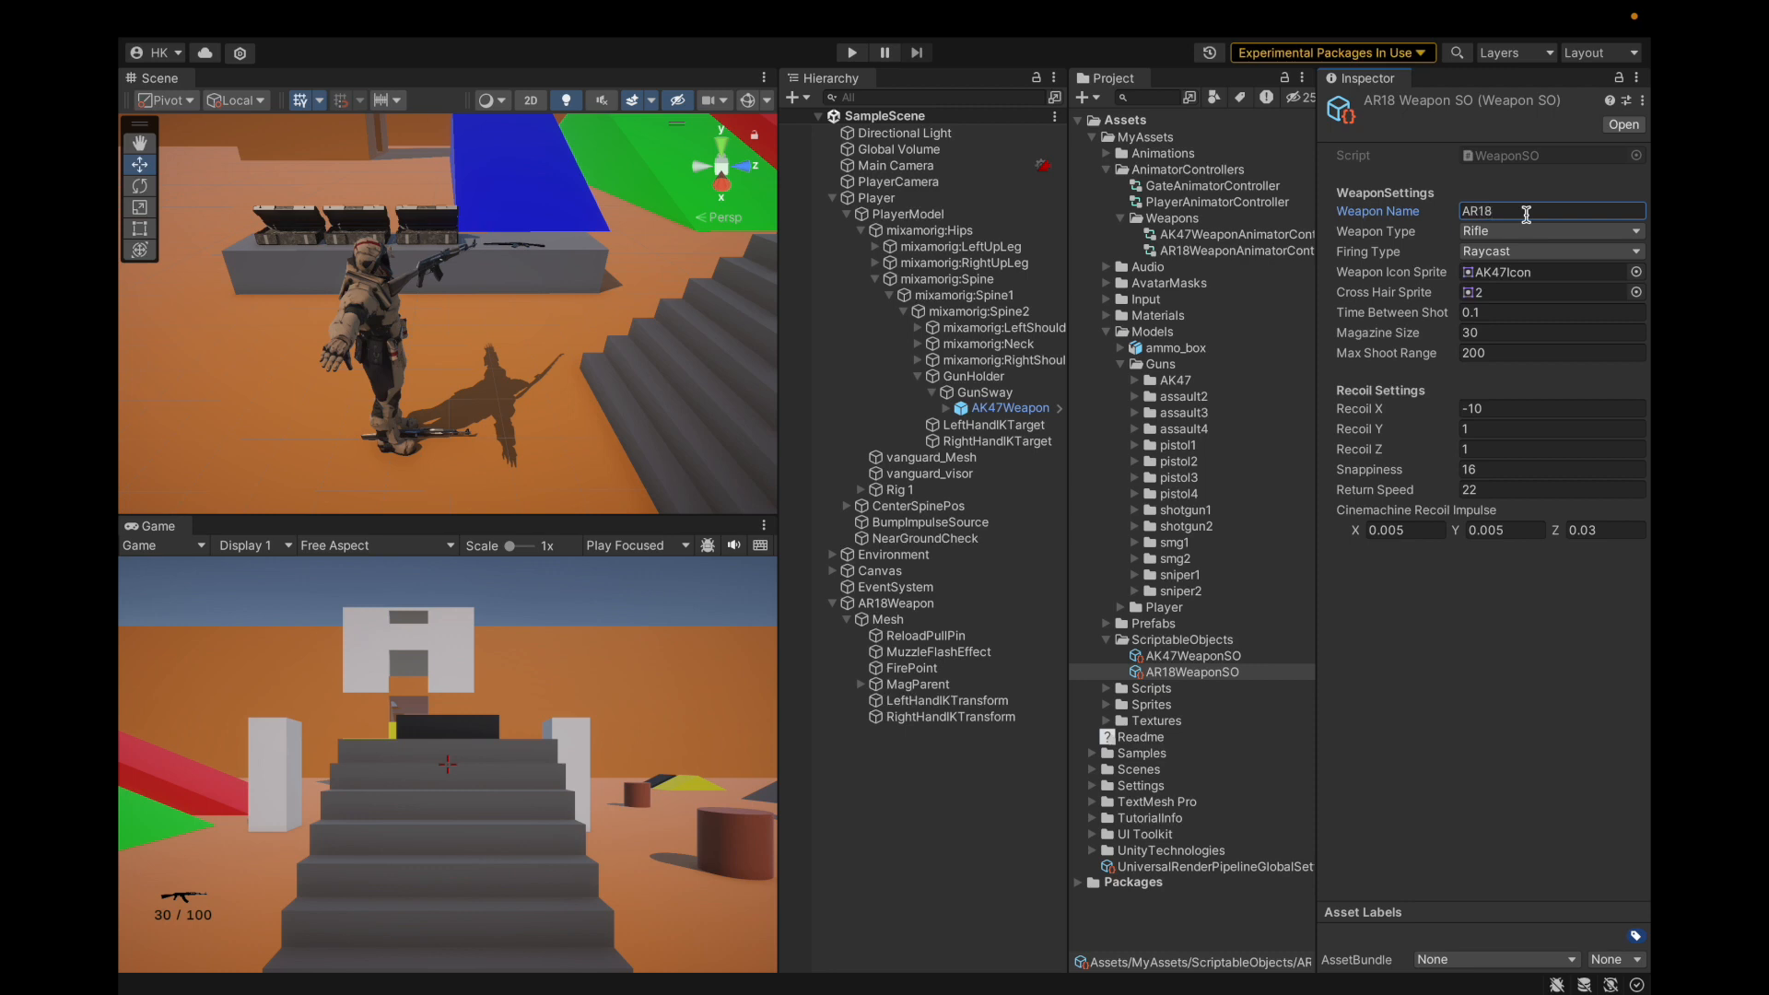
Locate the current weapon icon sprite and duplicate the Weapons sprite sheet in the WeaponIcons folder.
{"action": "left_click", "coordinate": [1521, 271]}
{"action": "scroll", "coordinate": [1234, 682], "scroll_direction": "down", "scroll_amount": 1}
{"action": "left_click", "coordinate": [1180, 768]}
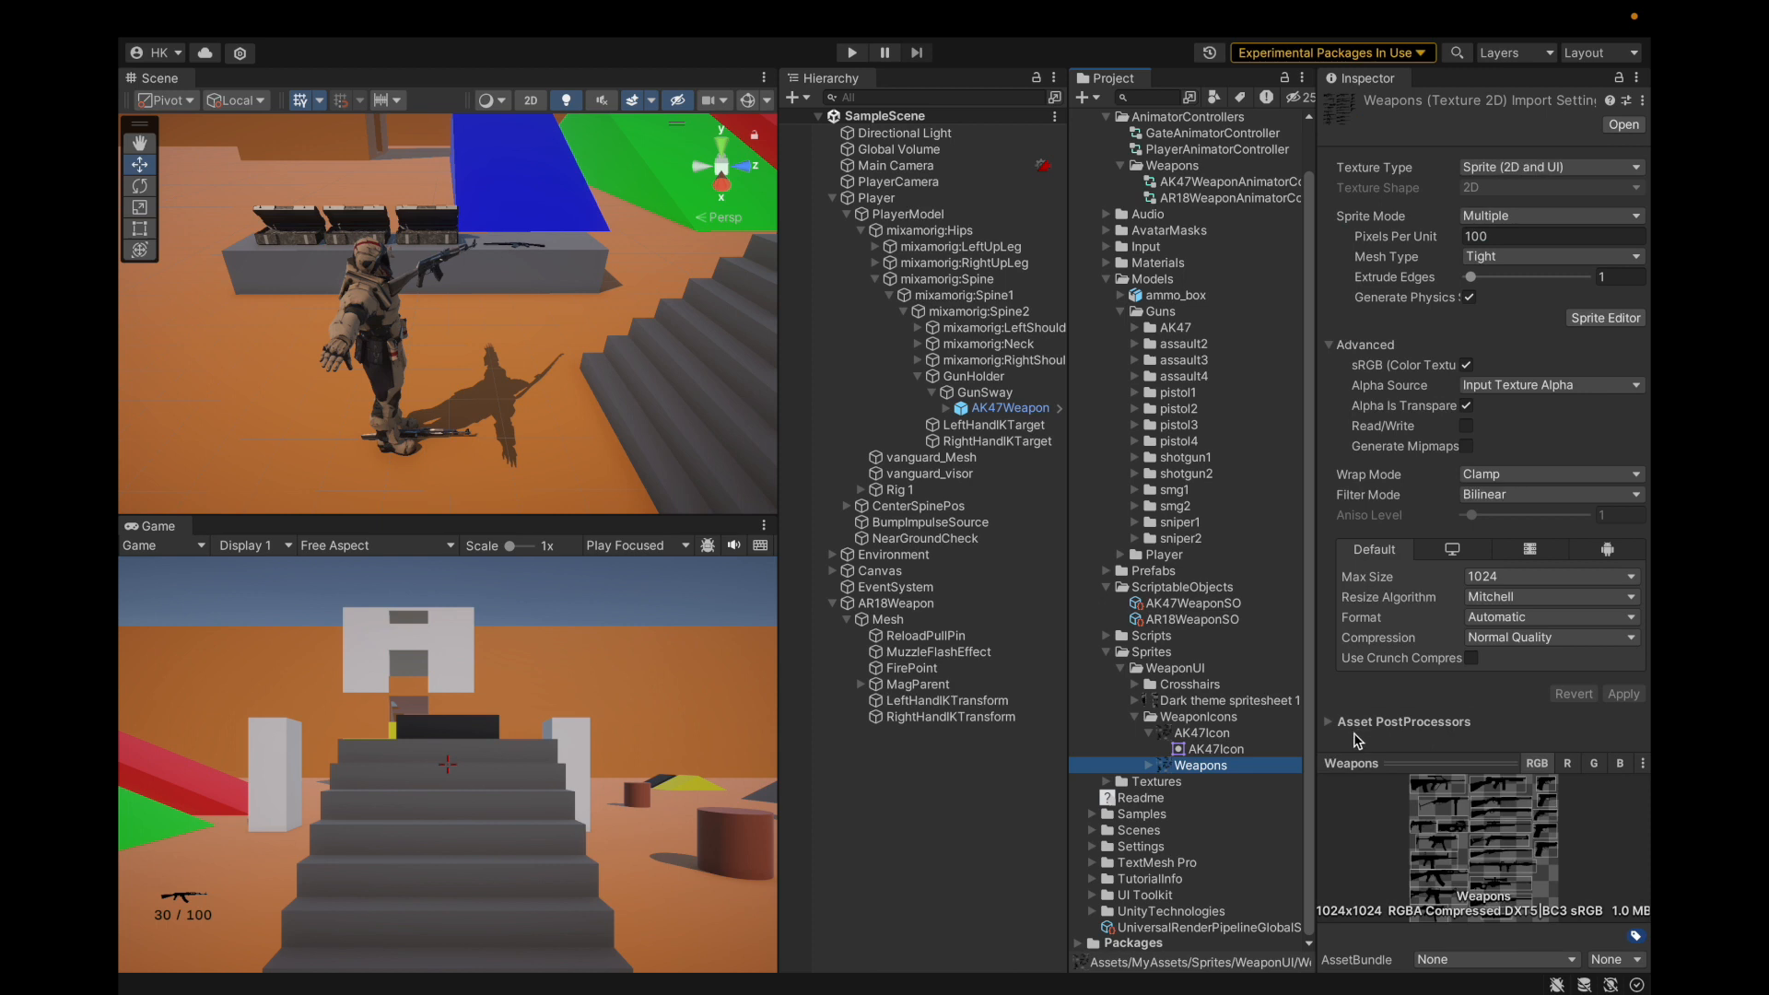
{"action": "key", "text": "ctrl+d"}
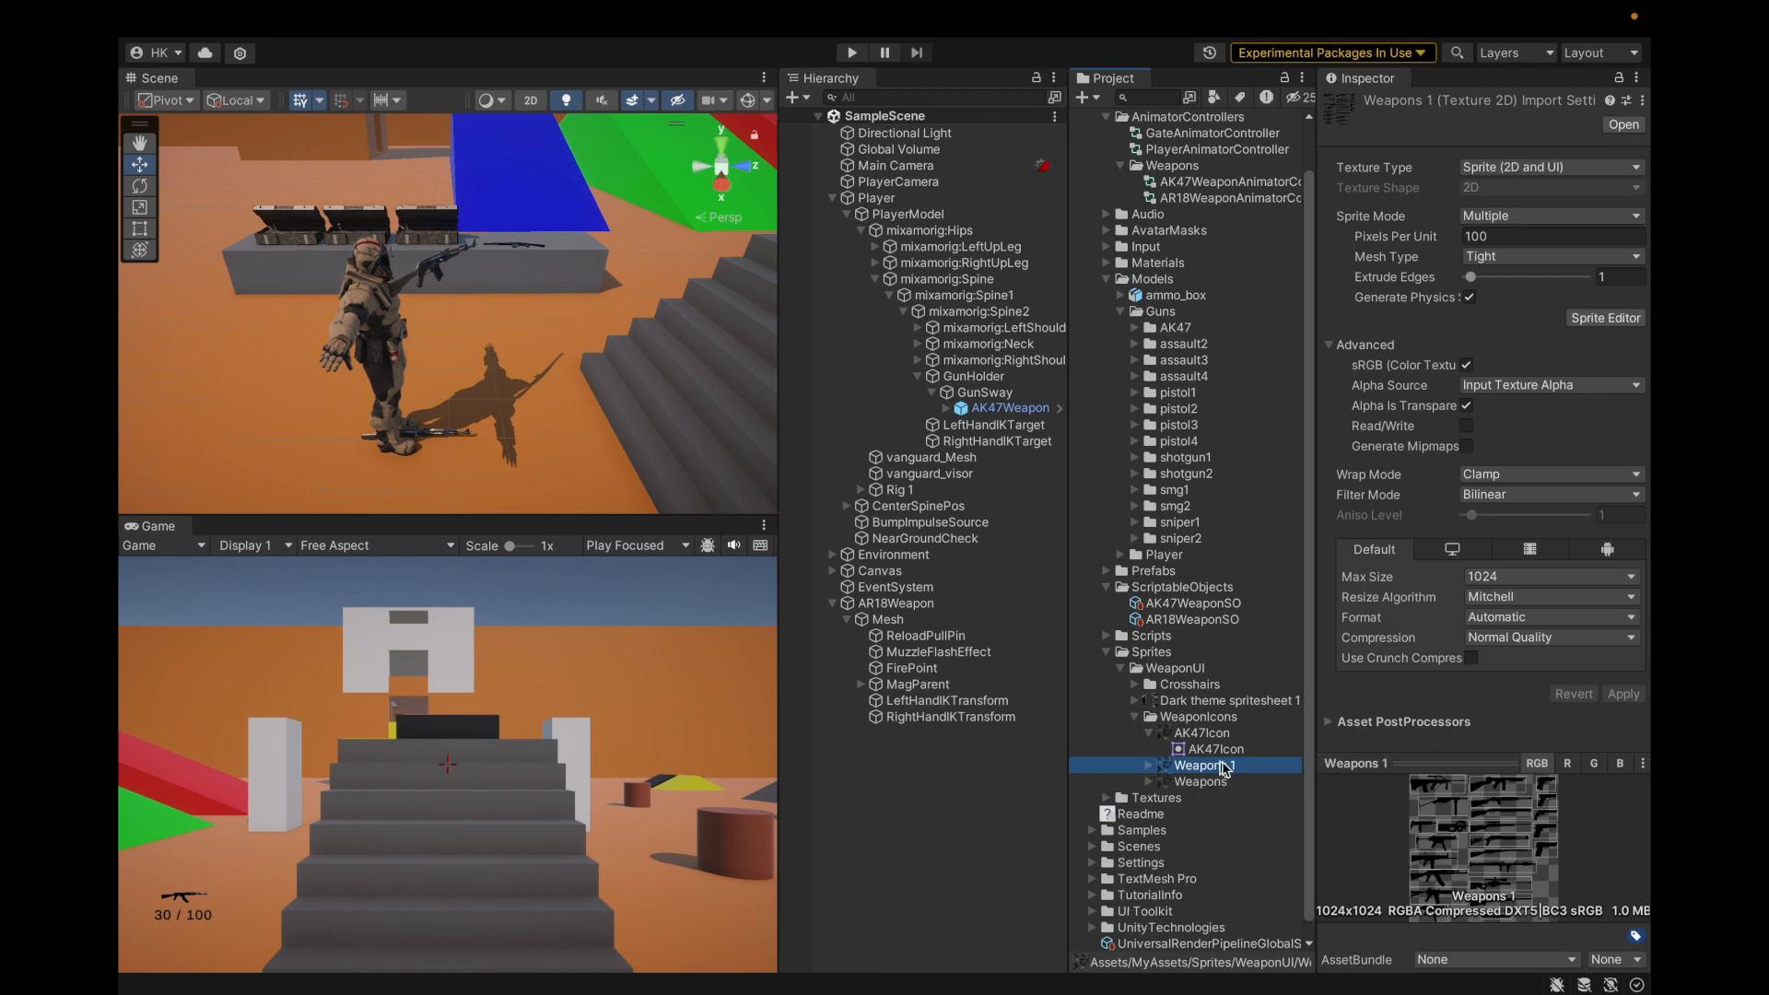
Rename the duplicated sprite sheet AR18Icon.
{"action": "key", "text": "F2"}
{"action": "type", "text": "AK"}
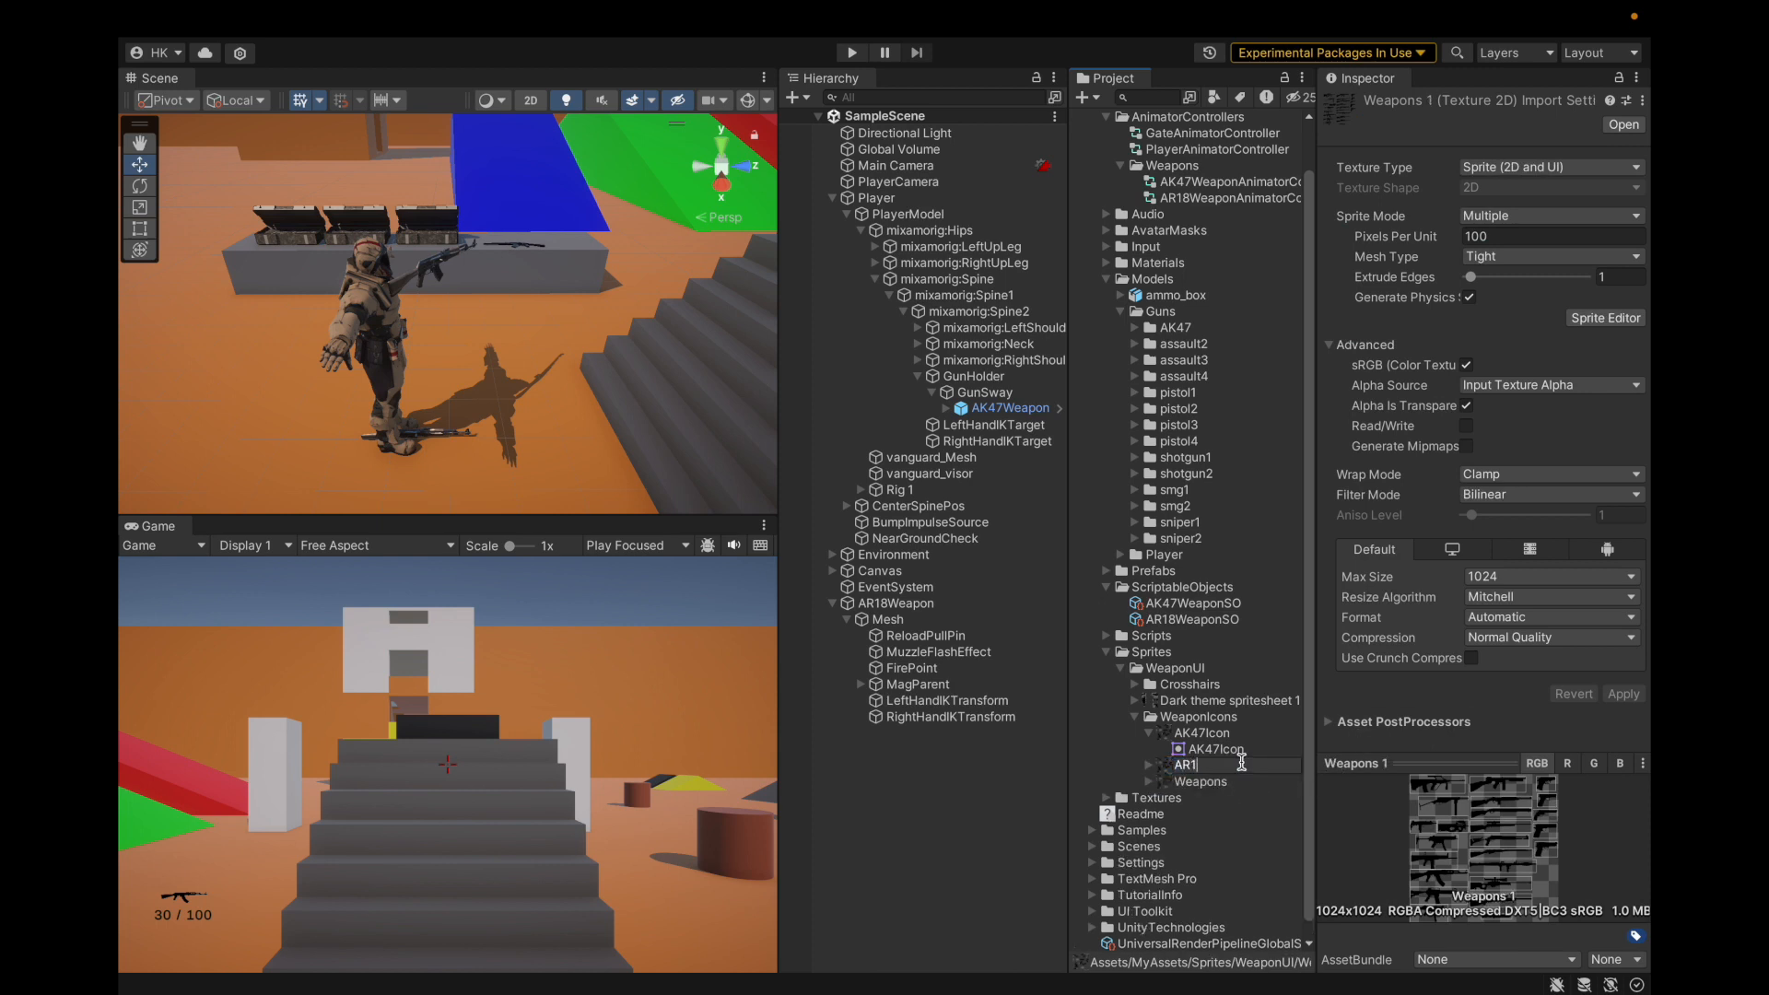
{"action": "type", "text": "18"}
{"action": "key", "text": "Return"}
{"action": "key", "text": "Return"}
{"action": "key", "text": "Right"}
{"action": "key", "text": "Return"}
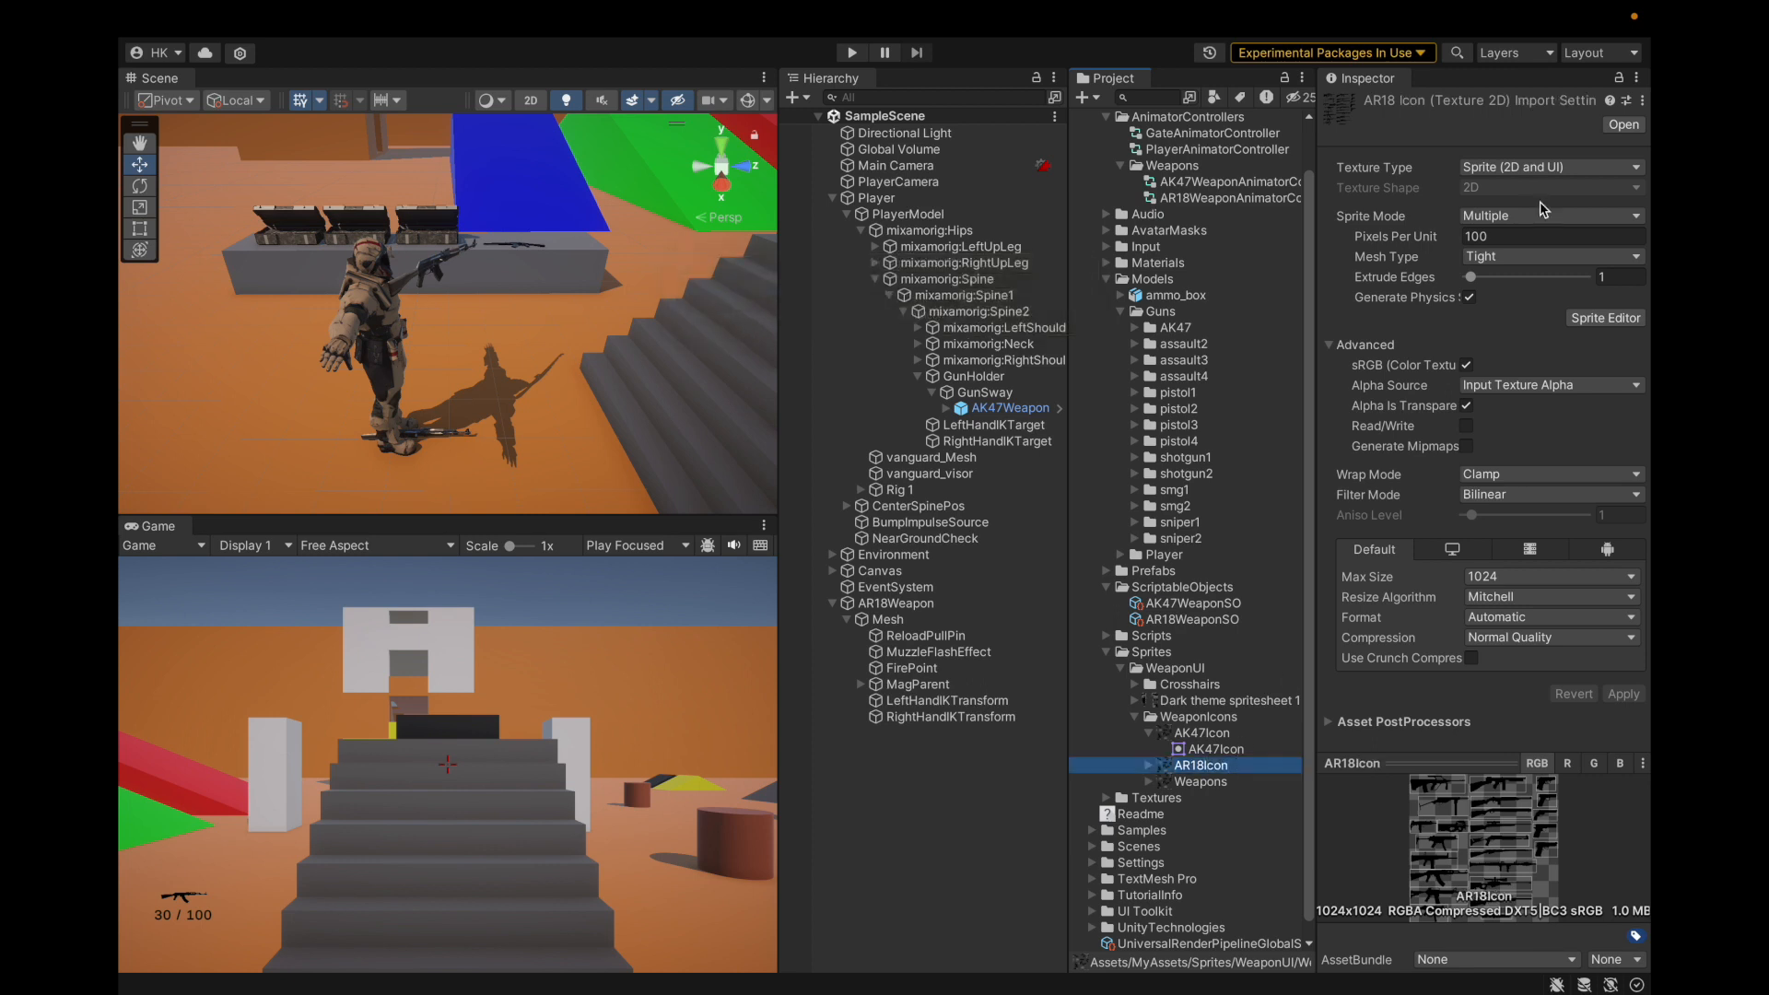
Open AR18Icon in the Sprite Editor and delete the first column's slices except the second-lowest rifle, plus the middle column's top two slices.
{"action": "left_click", "coordinate": [1605, 318]}
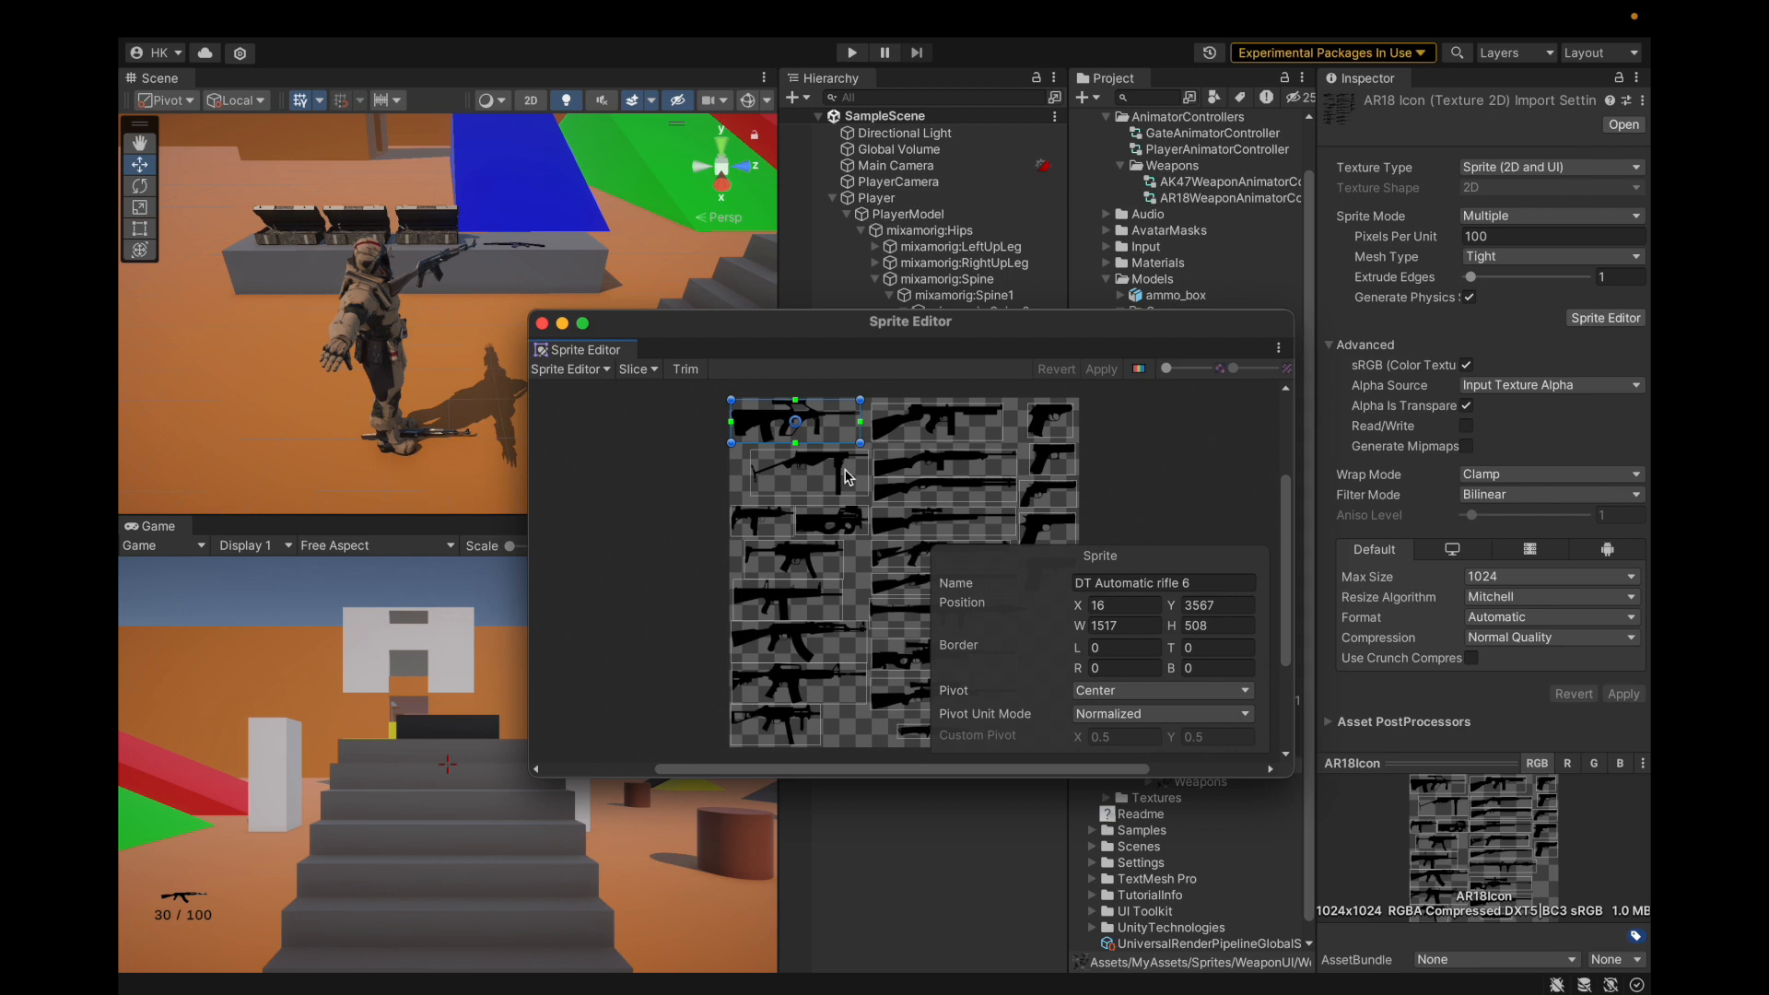
{"action": "key", "text": "Delete"}
{"action": "left_click", "coordinate": [844, 477]}
{"action": "key", "text": "Delete"}
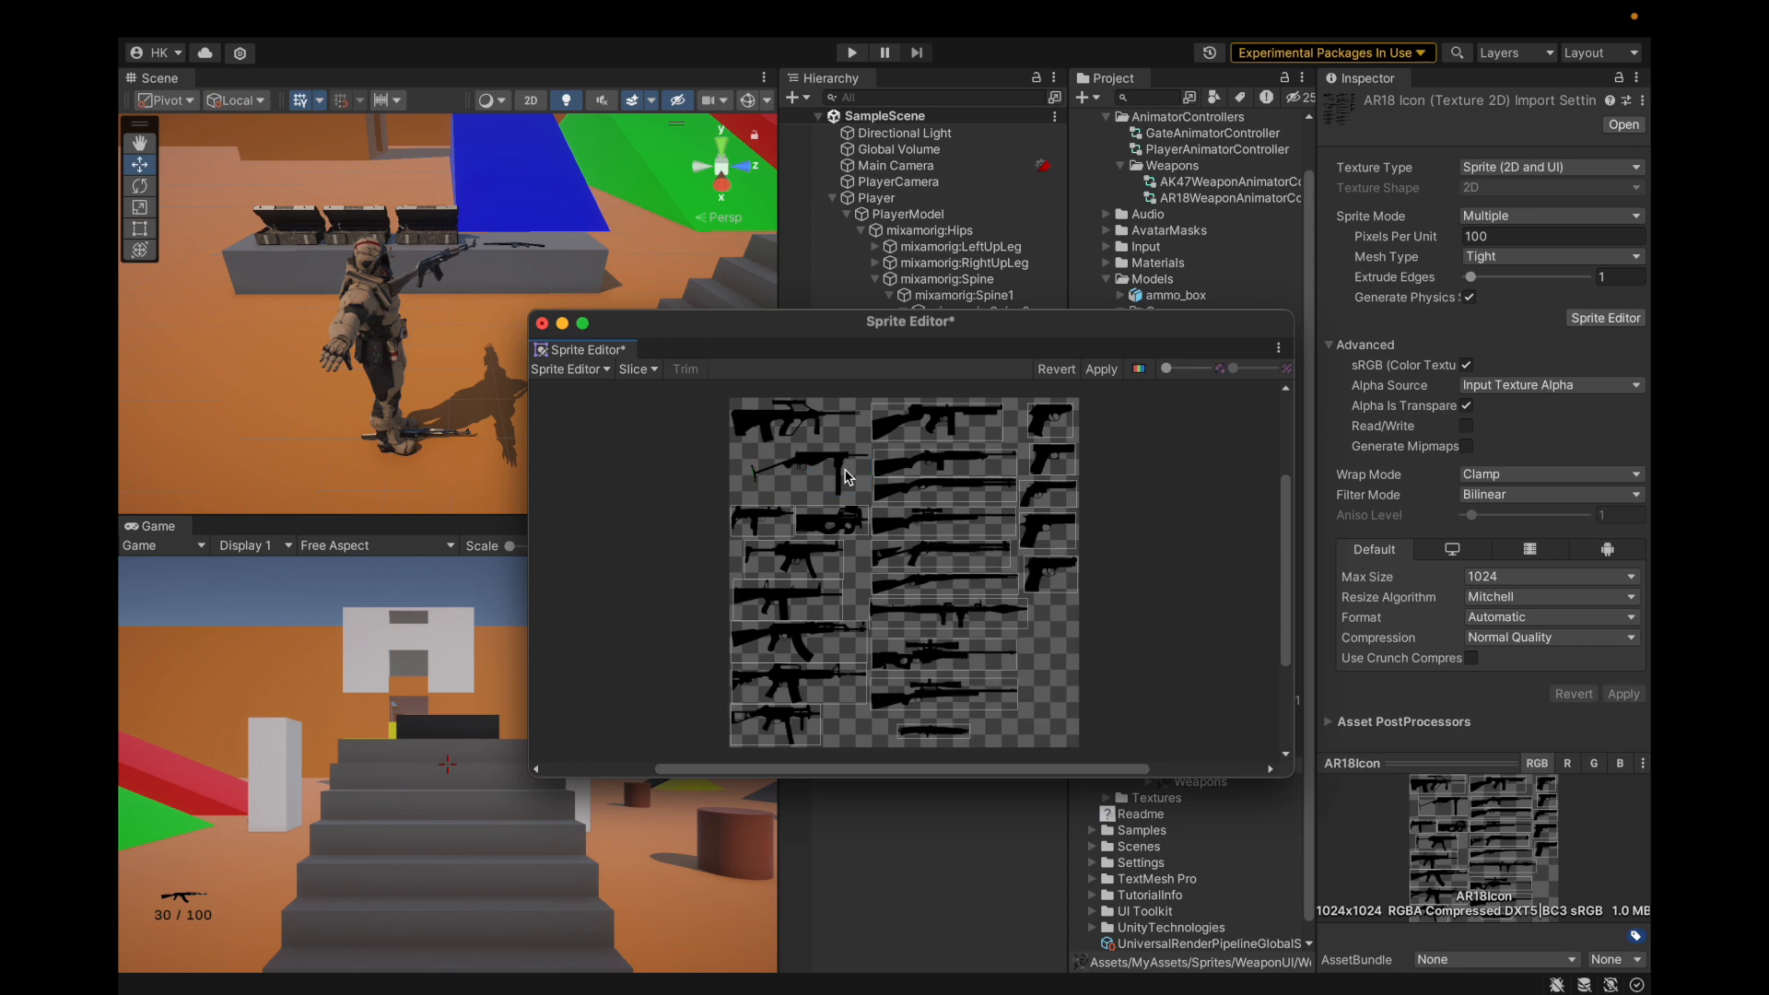
{"action": "left_click", "coordinate": [894, 434]}
{"action": "key", "text": "Delete"}
{"action": "left_click", "coordinate": [788, 691]}
{"action": "key", "text": "Delete"}
{"action": "left_click", "coordinate": [818, 637]}
{"action": "key", "text": "Delete"}
{"action": "left_click", "coordinate": [804, 566]}
{"action": "key", "text": "Delete"}
{"action": "left_click", "coordinate": [830, 532]}
{"action": "key", "text": "Delete"}
{"action": "left_click", "coordinate": [764, 521]}
{"action": "key", "text": "Delete"}
{"action": "left_click", "coordinate": [984, 466]}
{"action": "key", "text": "Delete"}
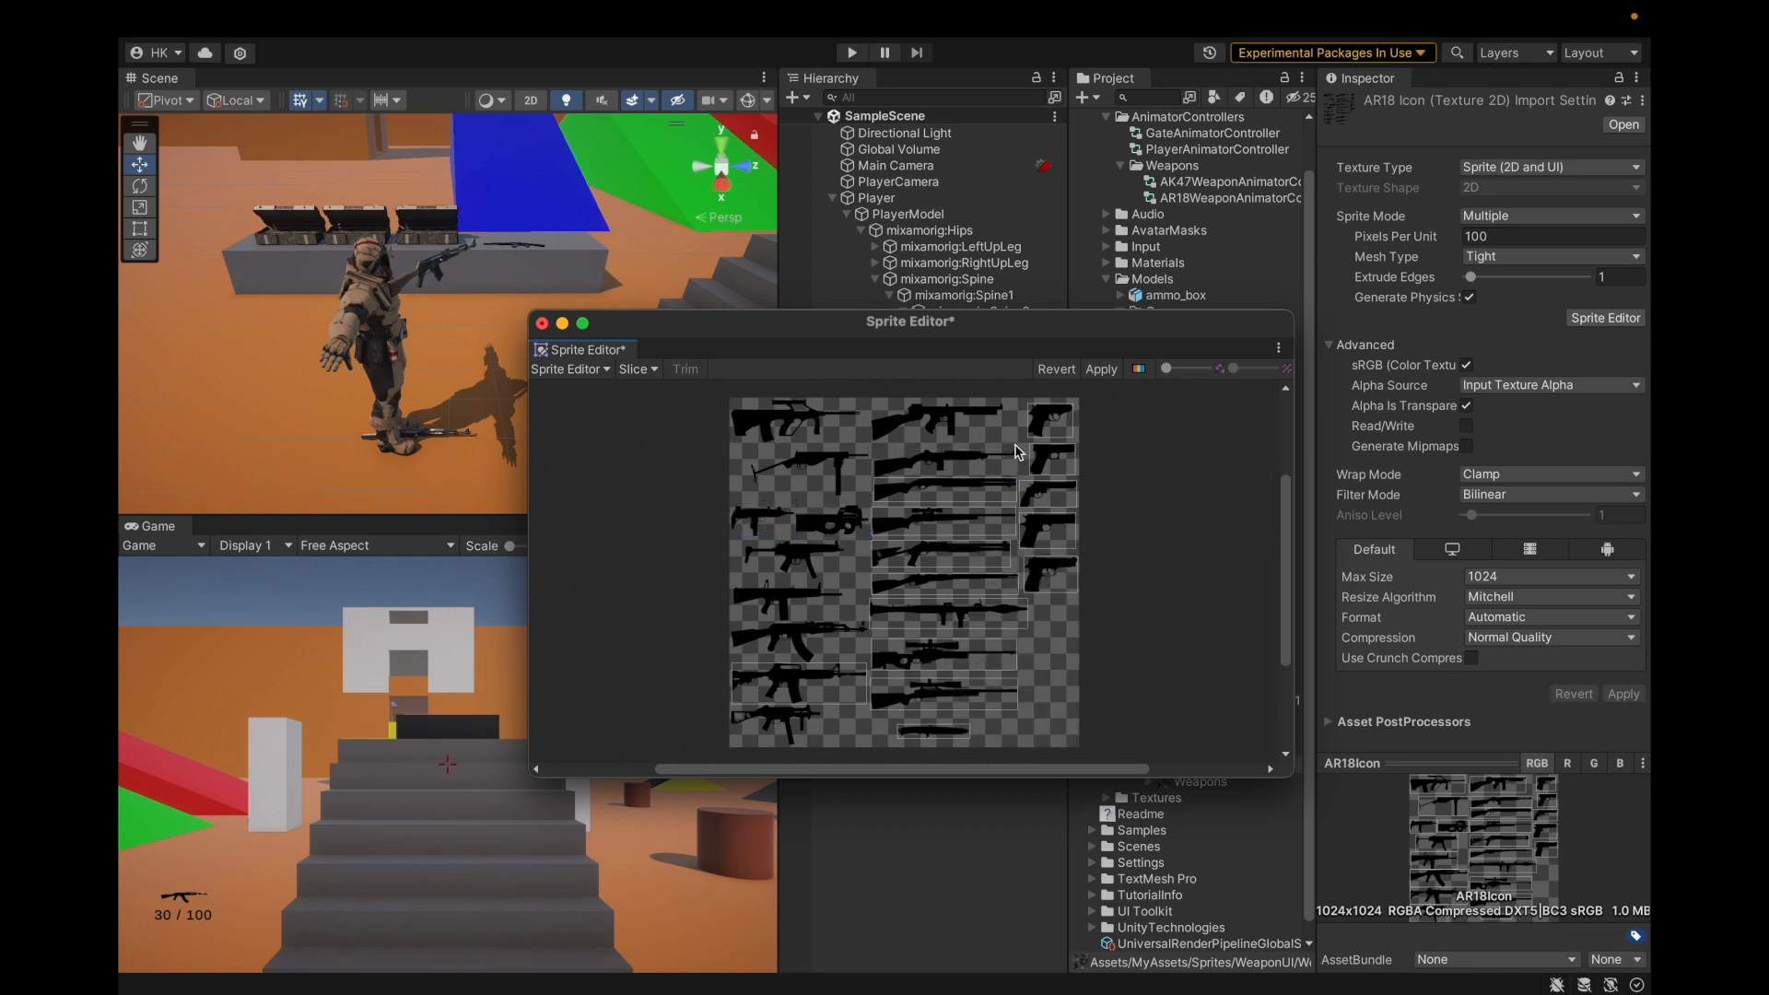
Delete the five pistol slices in the last column of the AR18Icon sprite sheet.
{"action": "left_click", "coordinate": [1039, 429]}
{"action": "key", "text": "Delete"}
{"action": "left_click", "coordinate": [1049, 454]}
{"action": "key", "text": "Delete"}
{"action": "left_click", "coordinate": [1054, 492]}
{"action": "key", "text": "Delete"}
{"action": "left_click", "coordinate": [1048, 532]}
{"action": "key", "text": "Delete"}
{"action": "left_click", "coordinate": [1048, 571]}
{"action": "key", "text": "Delete"}
Delete the eight remaining middle-column slices, from DT Shotgun 2 down to the combat knife, and apply the changes to AR18Icon.
{"action": "left_click", "coordinate": [937, 483]}
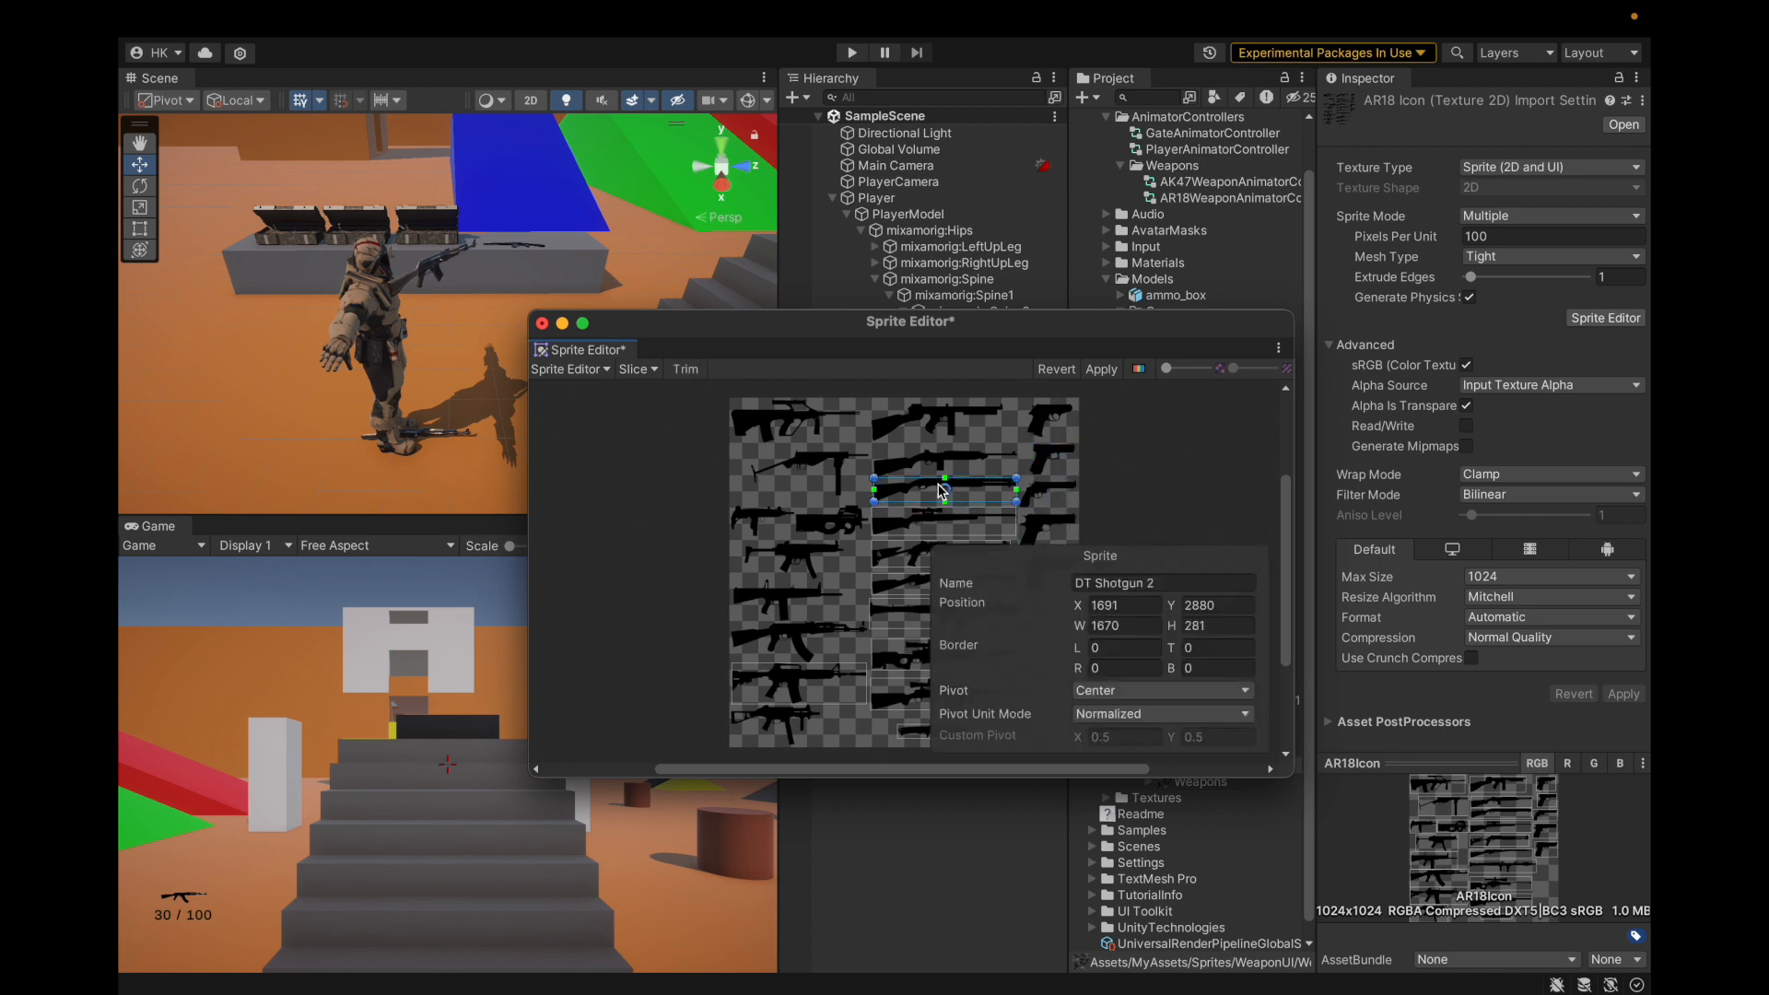
{"action": "key", "text": "Delete"}
{"action": "left_click", "coordinate": [937, 521]}
{"action": "key", "text": "Delete"}
{"action": "left_click", "coordinate": [936, 554]}
{"action": "key", "text": "Delete"}
{"action": "left_click", "coordinate": [938, 583]}
{"action": "key", "text": "Delete"}
{"action": "left_click", "coordinate": [935, 613]}
{"action": "key", "text": "Delete"}
{"action": "left_click", "coordinate": [933, 653]}
{"action": "key", "text": "Delete"}
{"action": "left_click", "coordinate": [933, 689]}
{"action": "key", "text": "Delete"}
{"action": "left_click", "coordinate": [924, 732]}
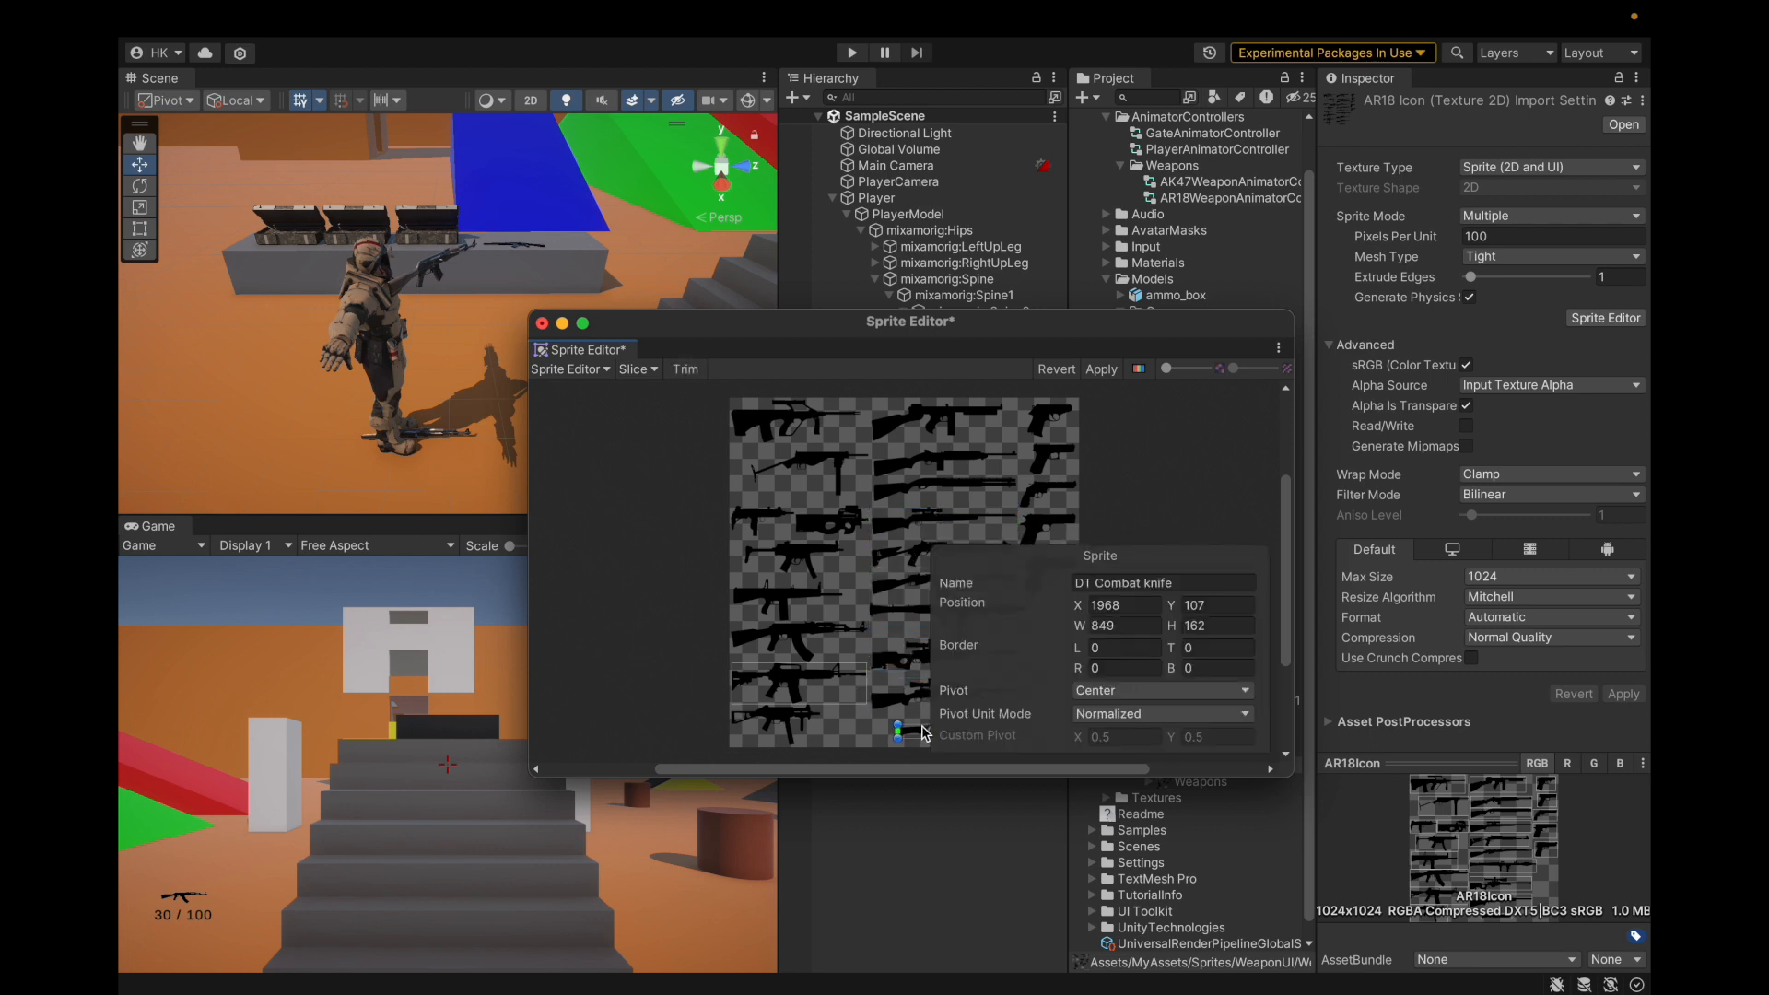
{"action": "key", "text": "Delete"}
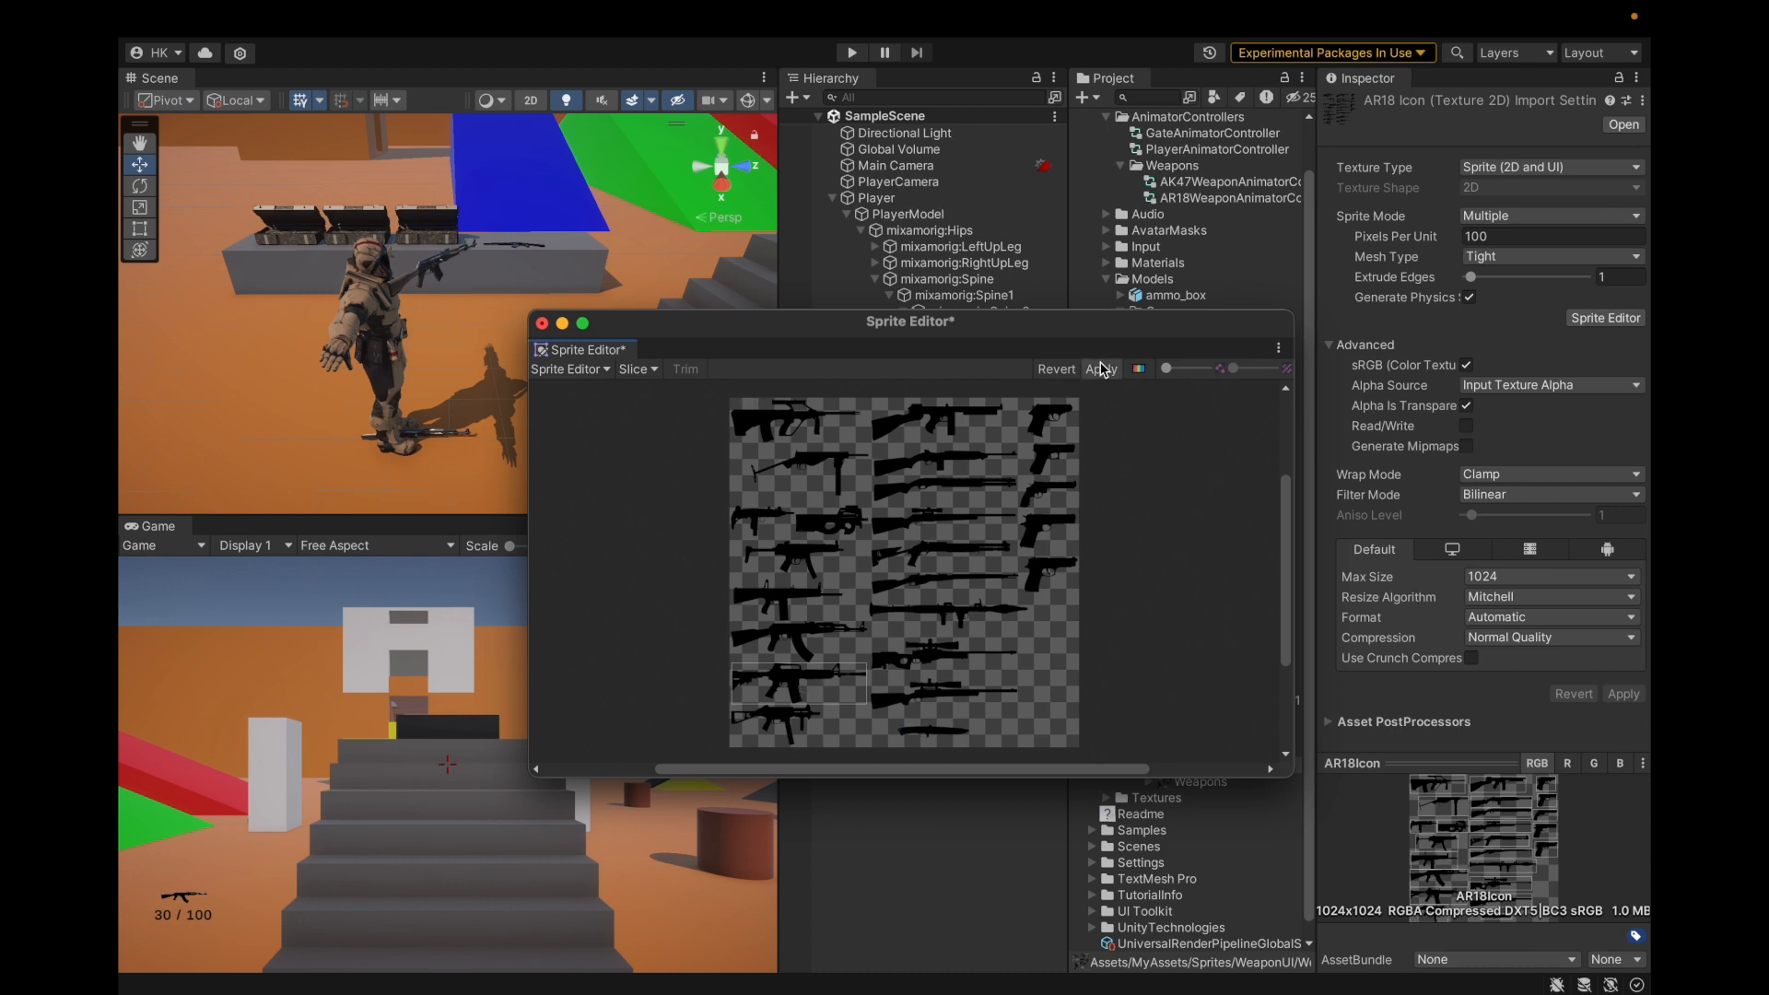
{"action": "left_click", "coordinate": [1102, 368]}
{"action": "left_click", "coordinate": [542, 322]}
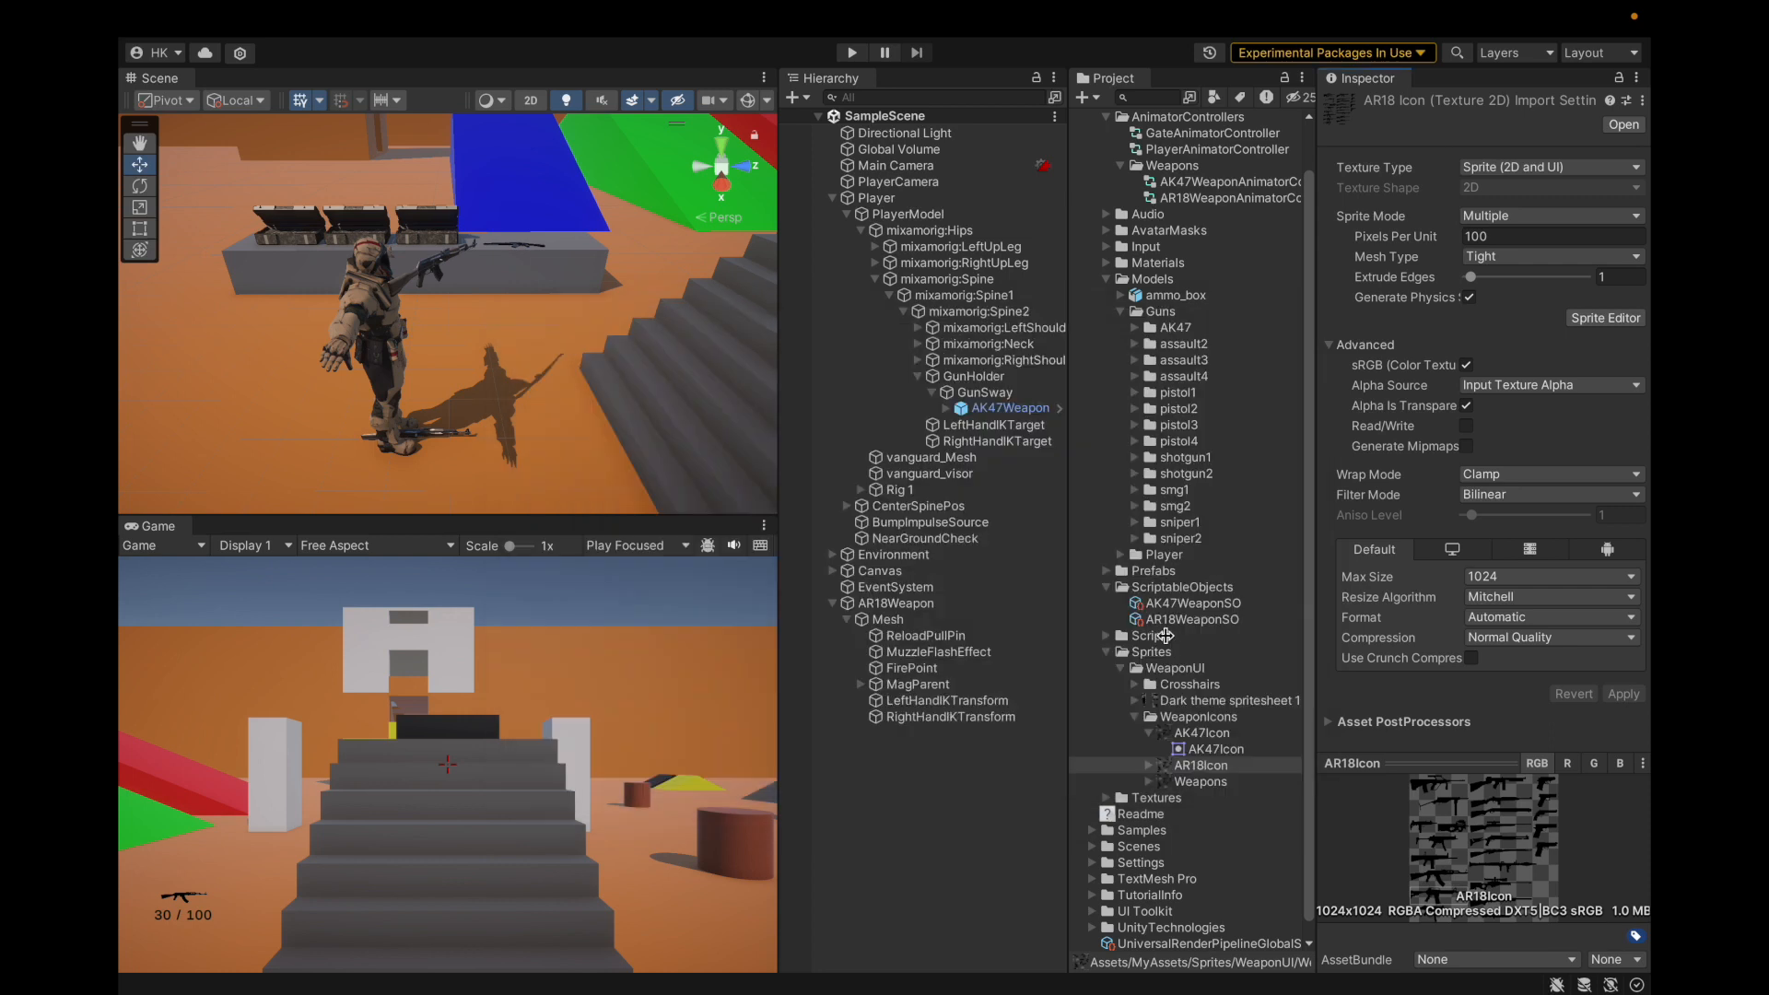
Rename AR18Icon's remaining sprite slice AR18, apply the change and save the project.
{"action": "left_click", "coordinate": [1228, 772]}
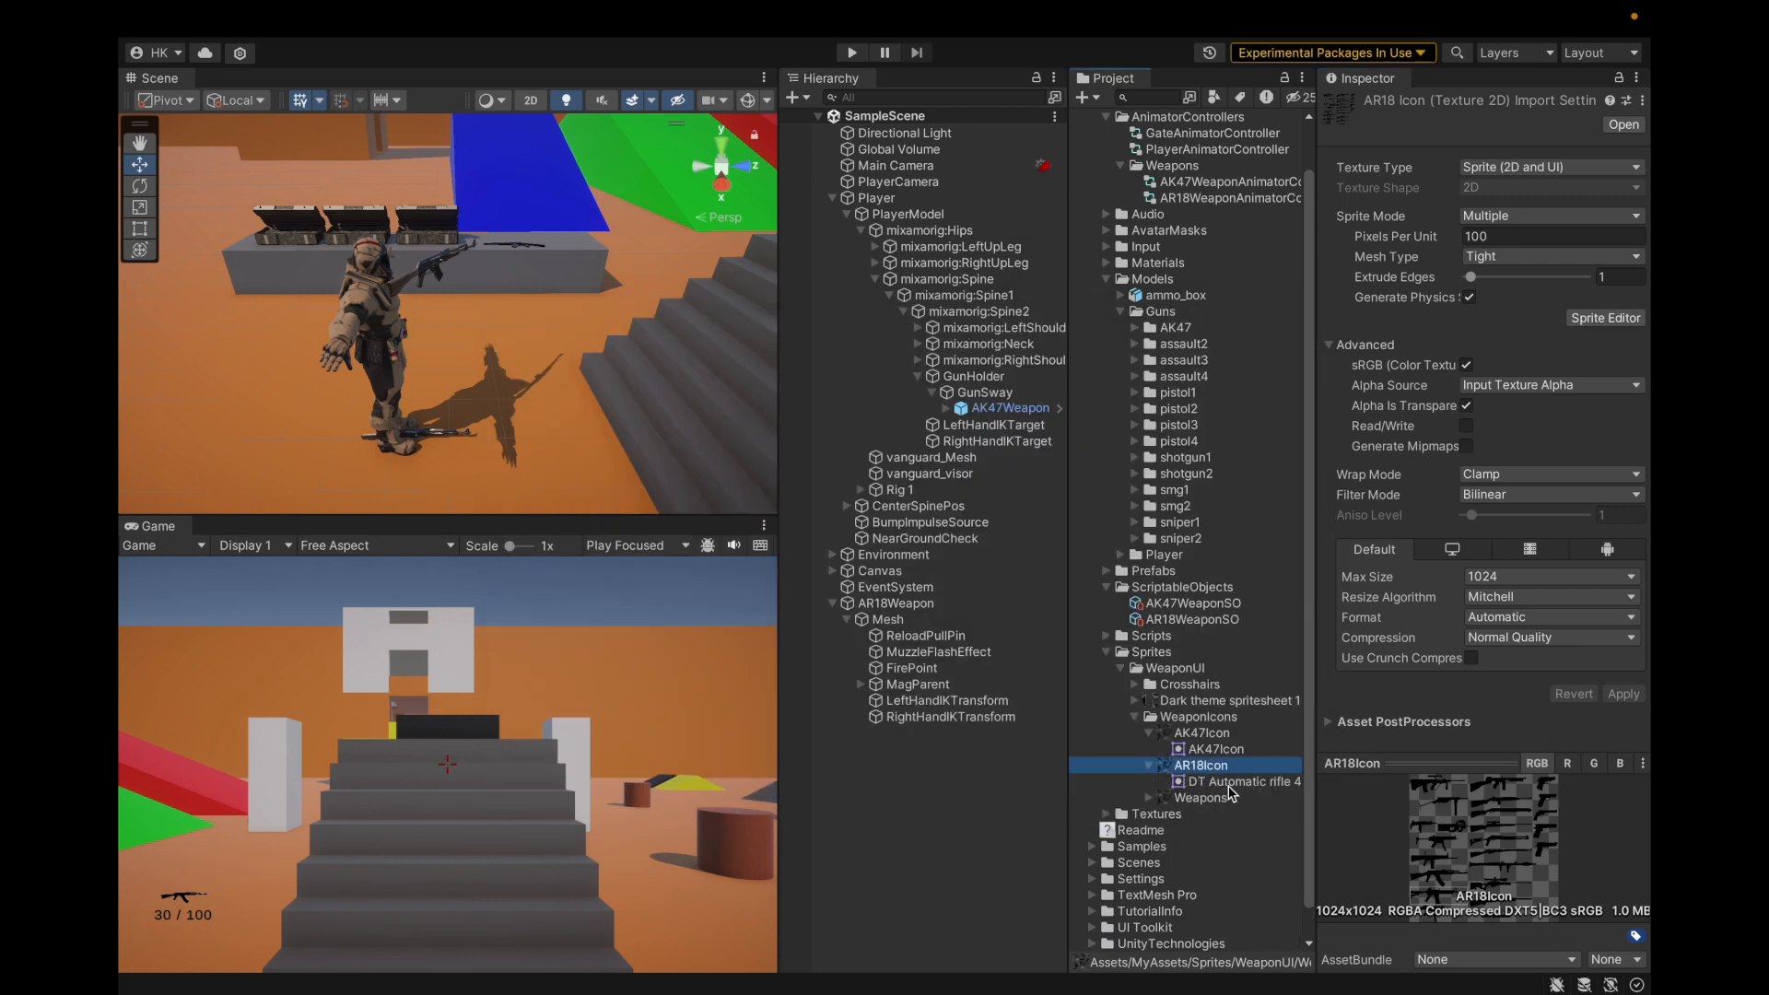
{"action": "left_click", "coordinate": [1606, 318]}
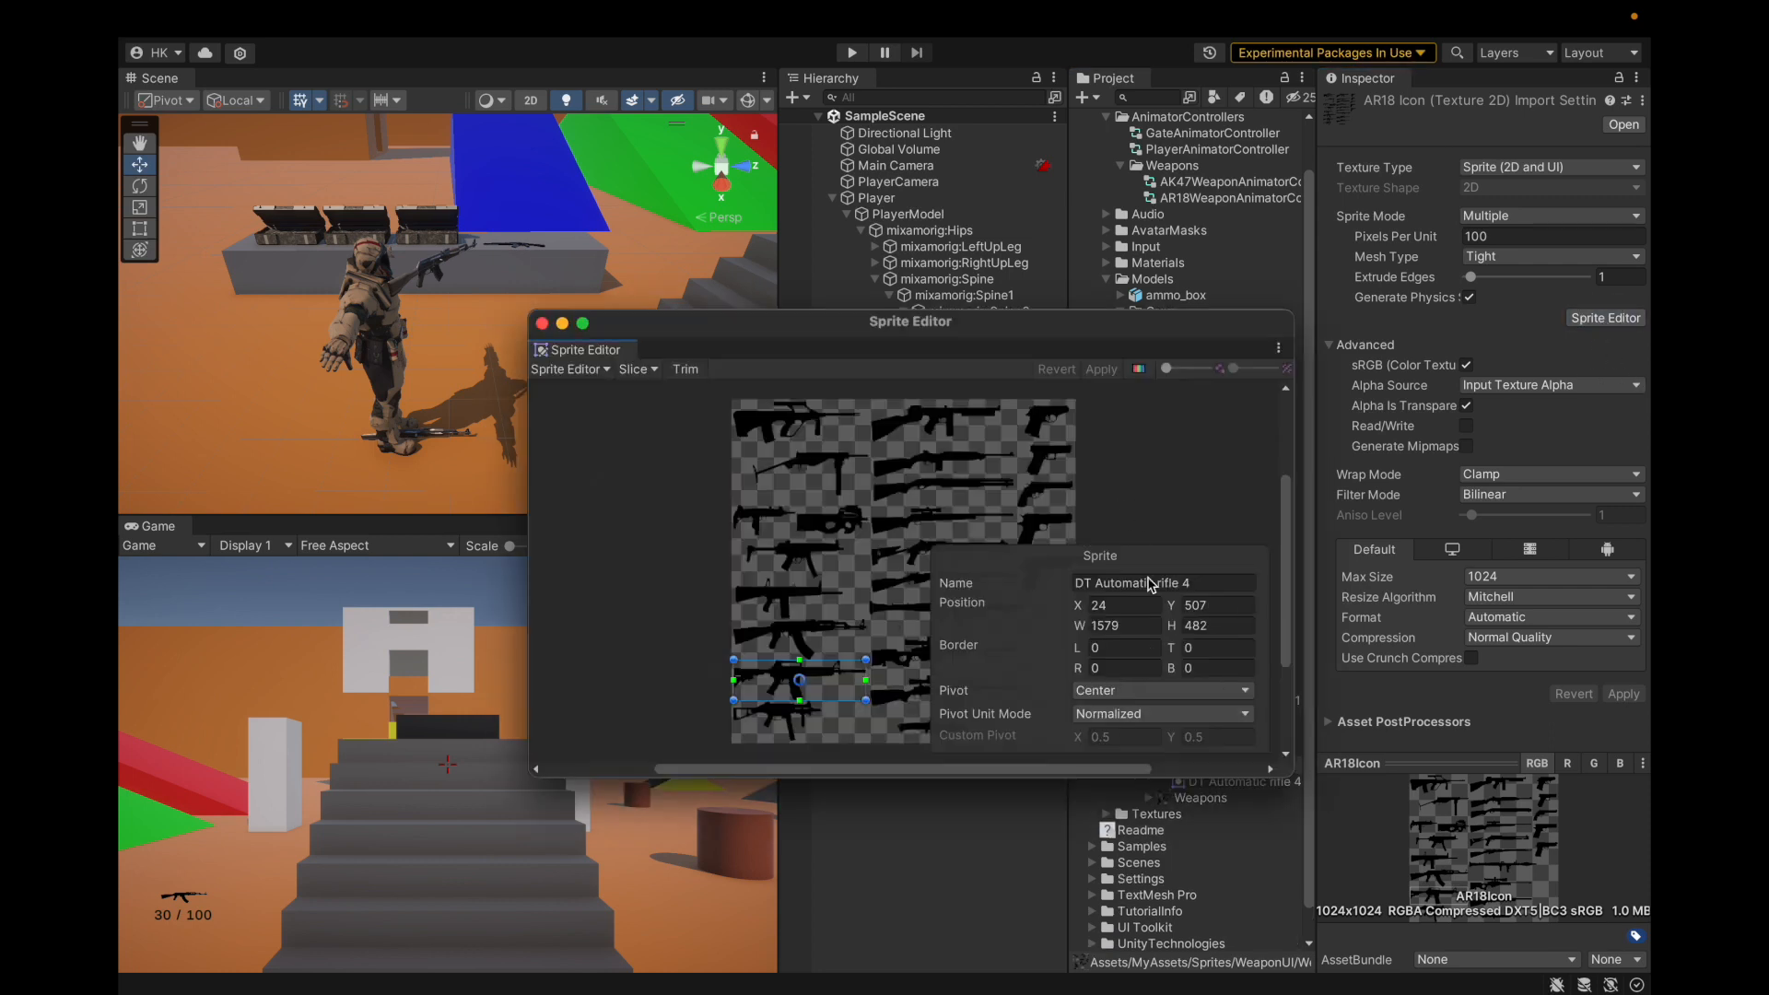
{"action": "left_click", "coordinate": [1115, 585]}
{"action": "type", "text": "AR18"}
{"action": "left_click", "coordinate": [1101, 369]}
{"action": "left_click", "coordinate": [542, 323]}
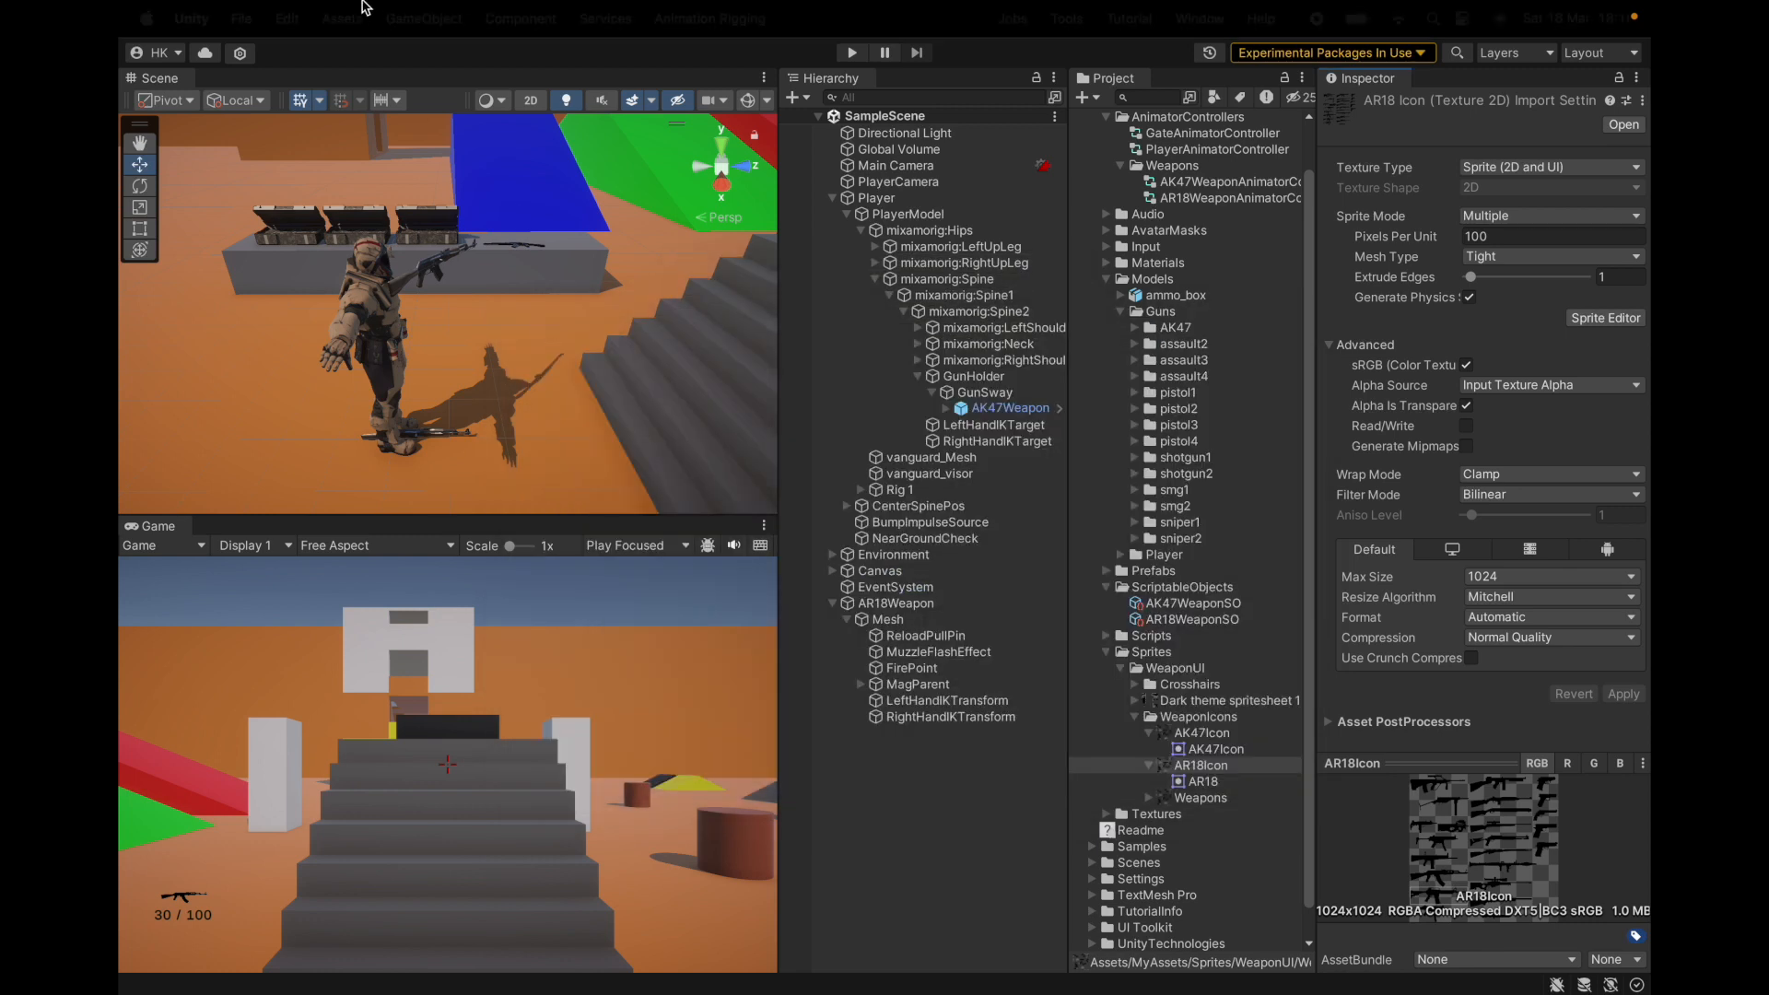
{"action": "left_click", "coordinate": [241, 19]}
{"action": "left_click", "coordinate": [276, 286]}
Assign the AR18 sprite as the Weapon Icon Sprite of AR18WeaponSO.
{"action": "left_click", "coordinate": [1237, 603]}
{"action": "left_click", "coordinate": [1236, 619]}
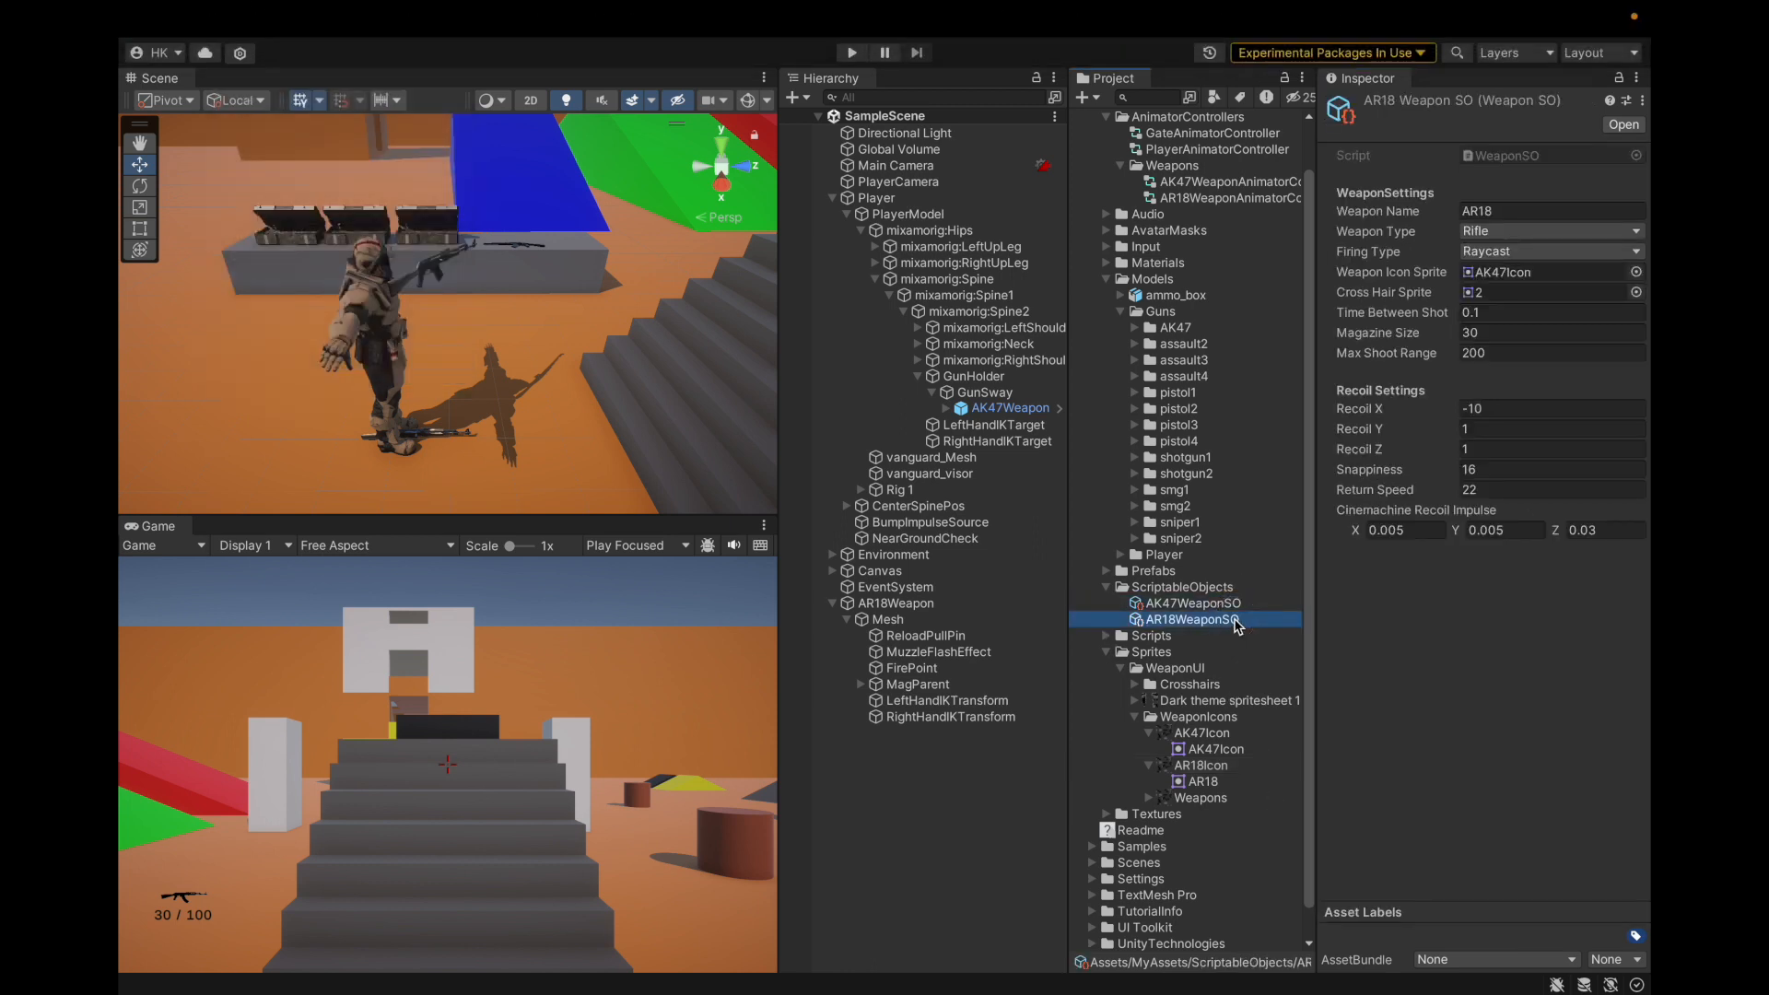
{"action": "left_click_drag", "start_coordinate": [1210, 778], "coordinate": [1511, 272]}
Assign crosshair sprite 3 as the Cross Hair Sprite of AR18WeaponSO and collapse the Sprites folder.
{"action": "left_click", "coordinate": [1500, 291]}
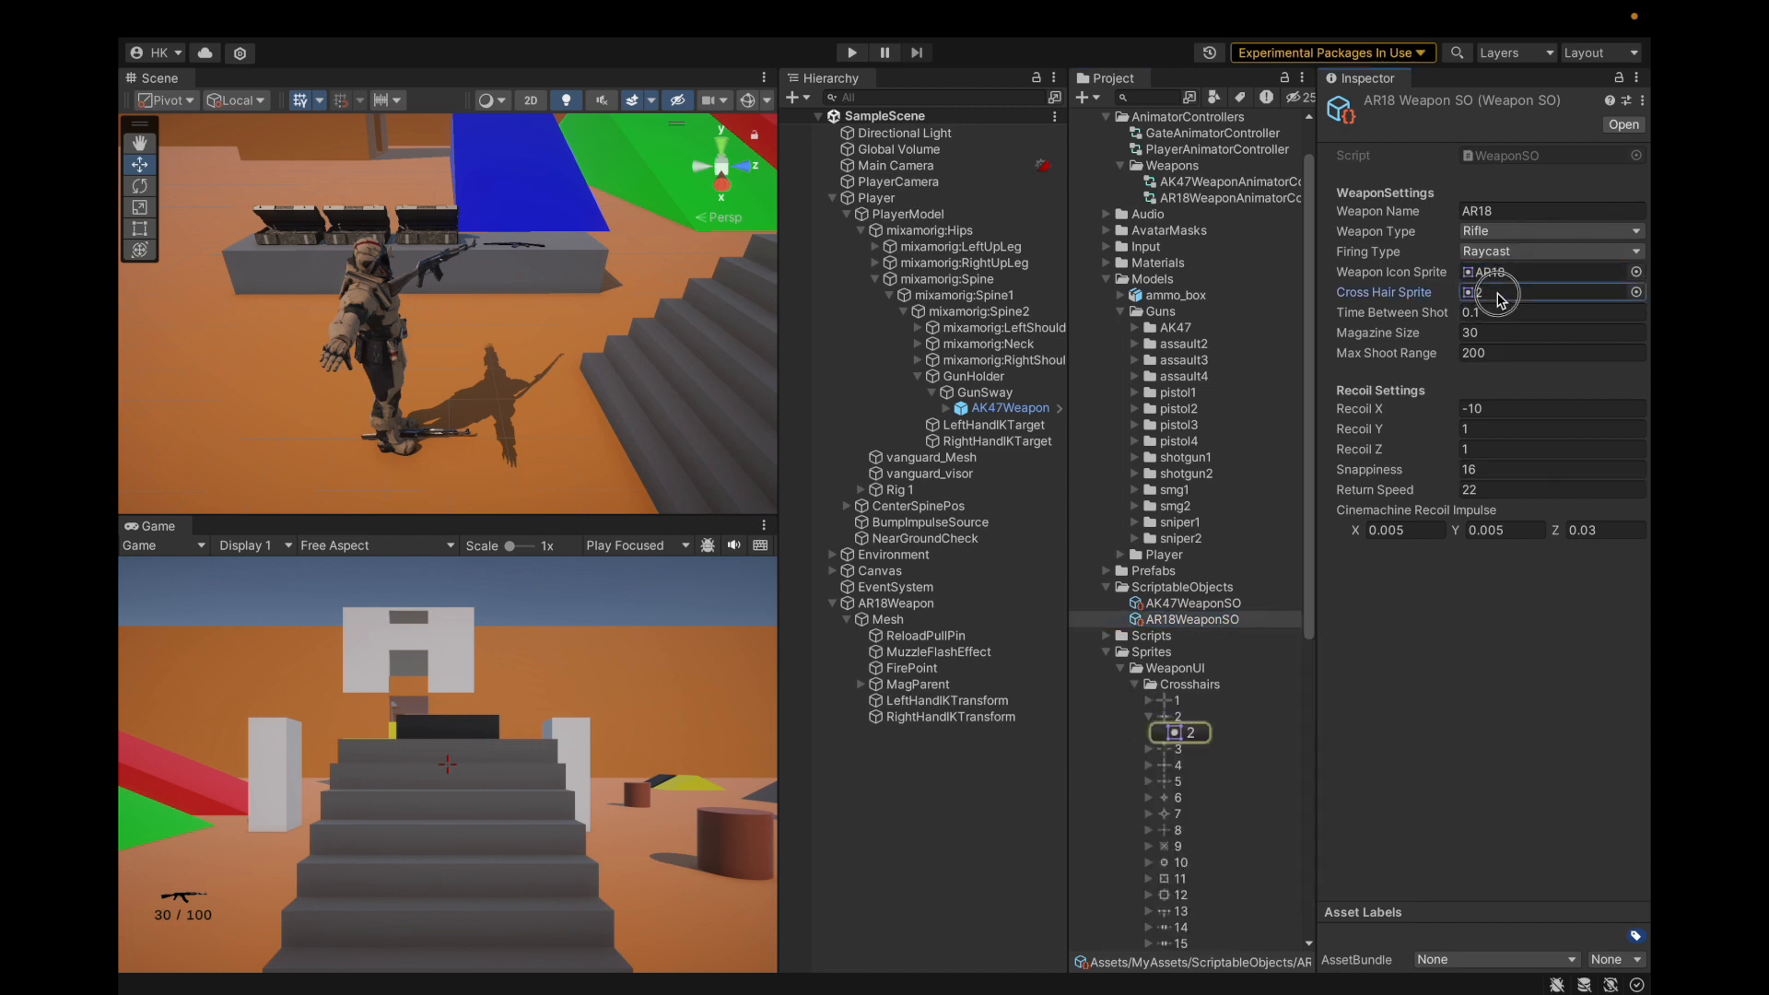
{"action": "left_click", "coordinate": [1515, 273]}
{"action": "left_click_drag", "start_coordinate": [1516, 275], "coordinate": [1507, 292]}
{"action": "left_click", "coordinate": [1147, 717]}
{"action": "left_click", "coordinate": [1135, 684]}
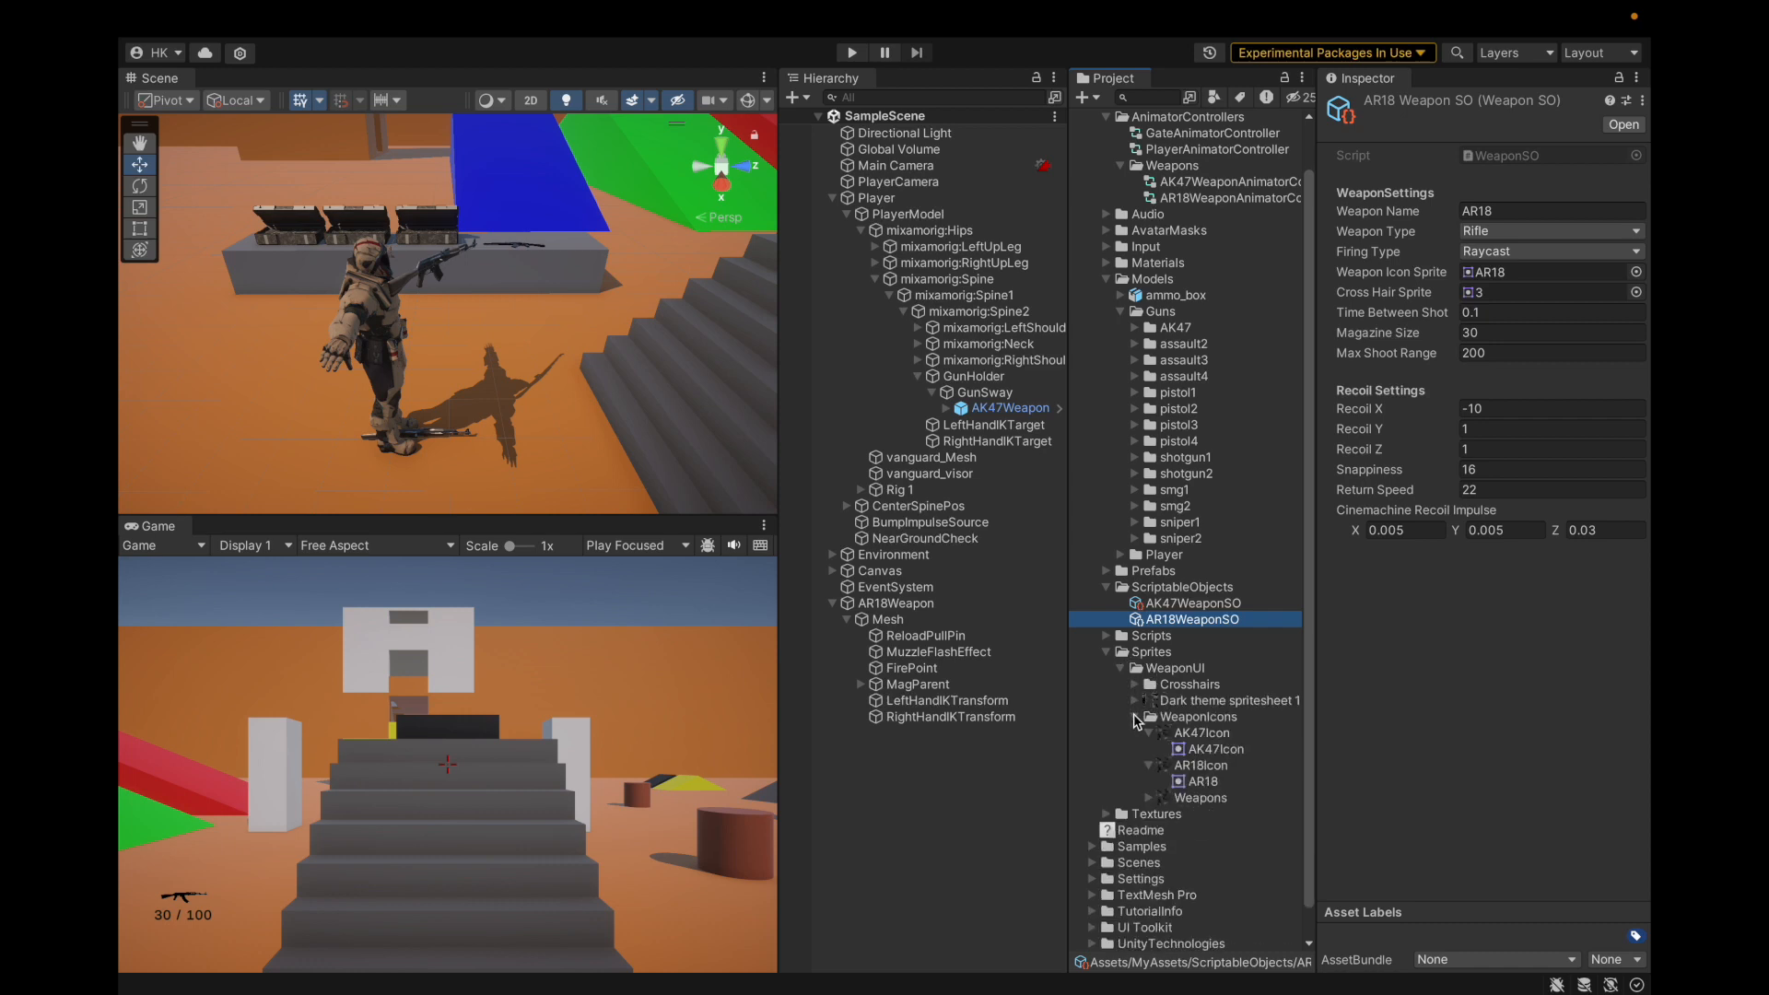
{"action": "left_click", "coordinate": [1134, 716]}
{"action": "left_click", "coordinate": [1116, 719]}
{"action": "left_click", "coordinate": [1106, 708]}
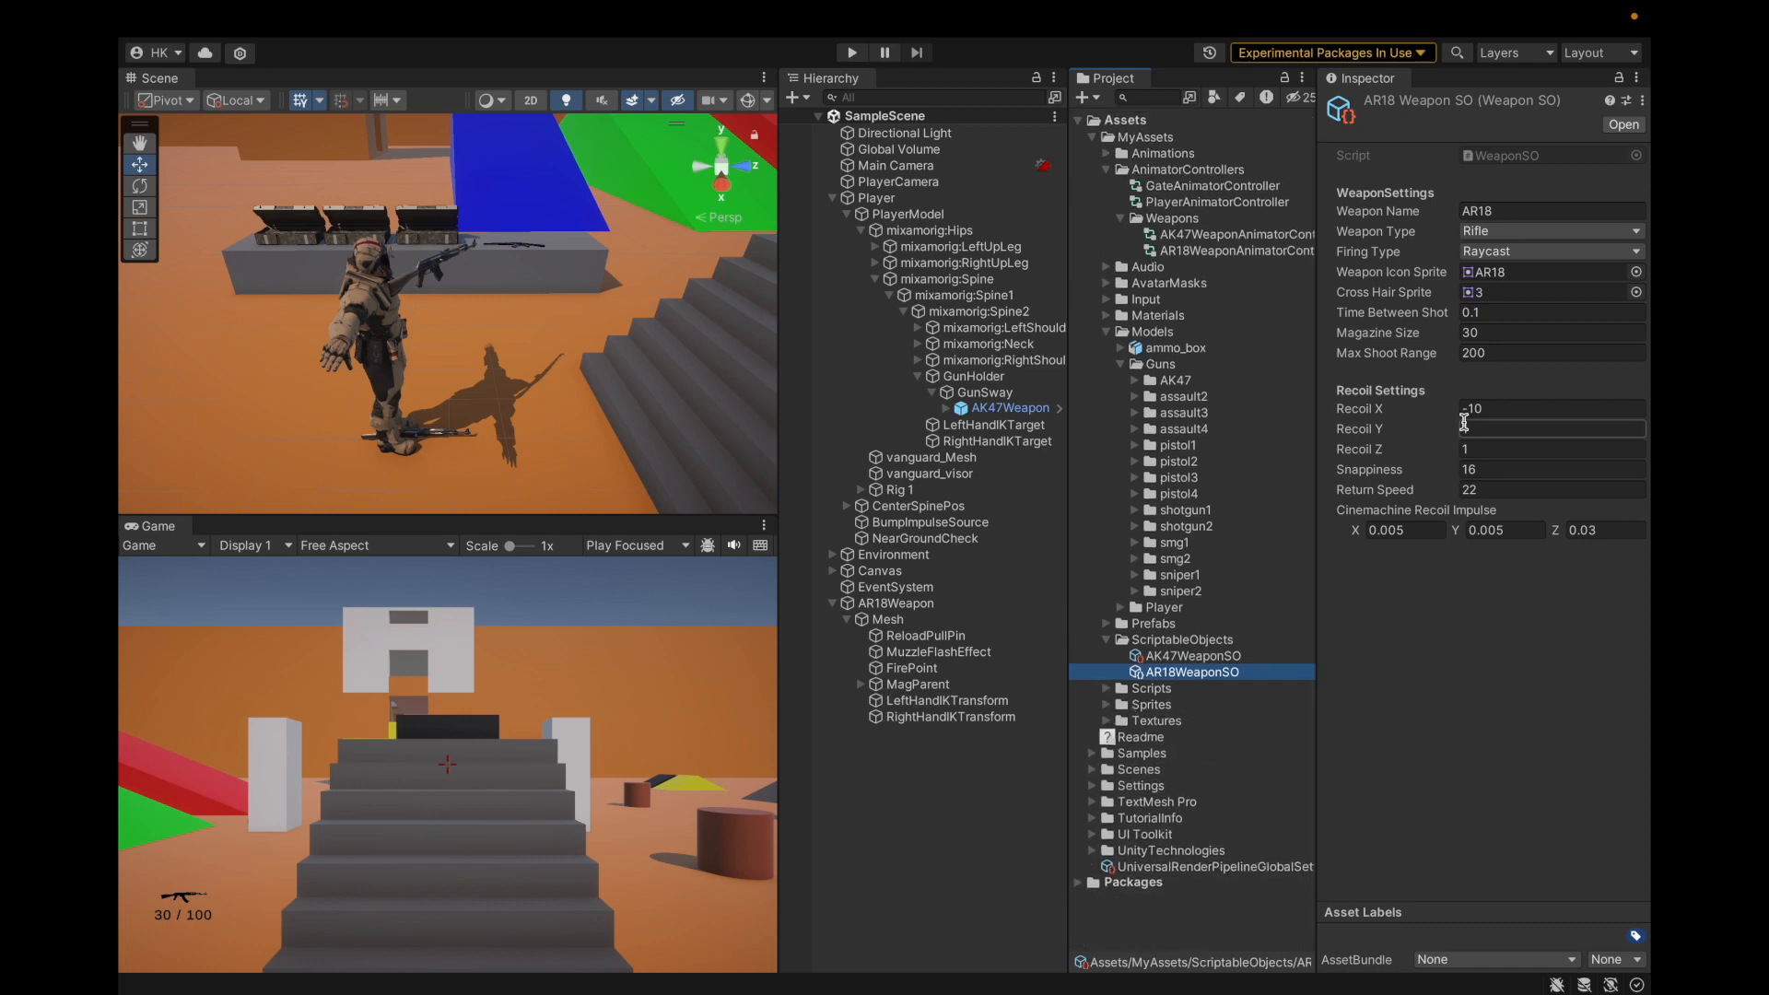
Set AR18WeaponSO's Time Between Shot to 0.08 and its Max Shoot Range to 210.
{"action": "left_click", "coordinate": [1501, 312]}
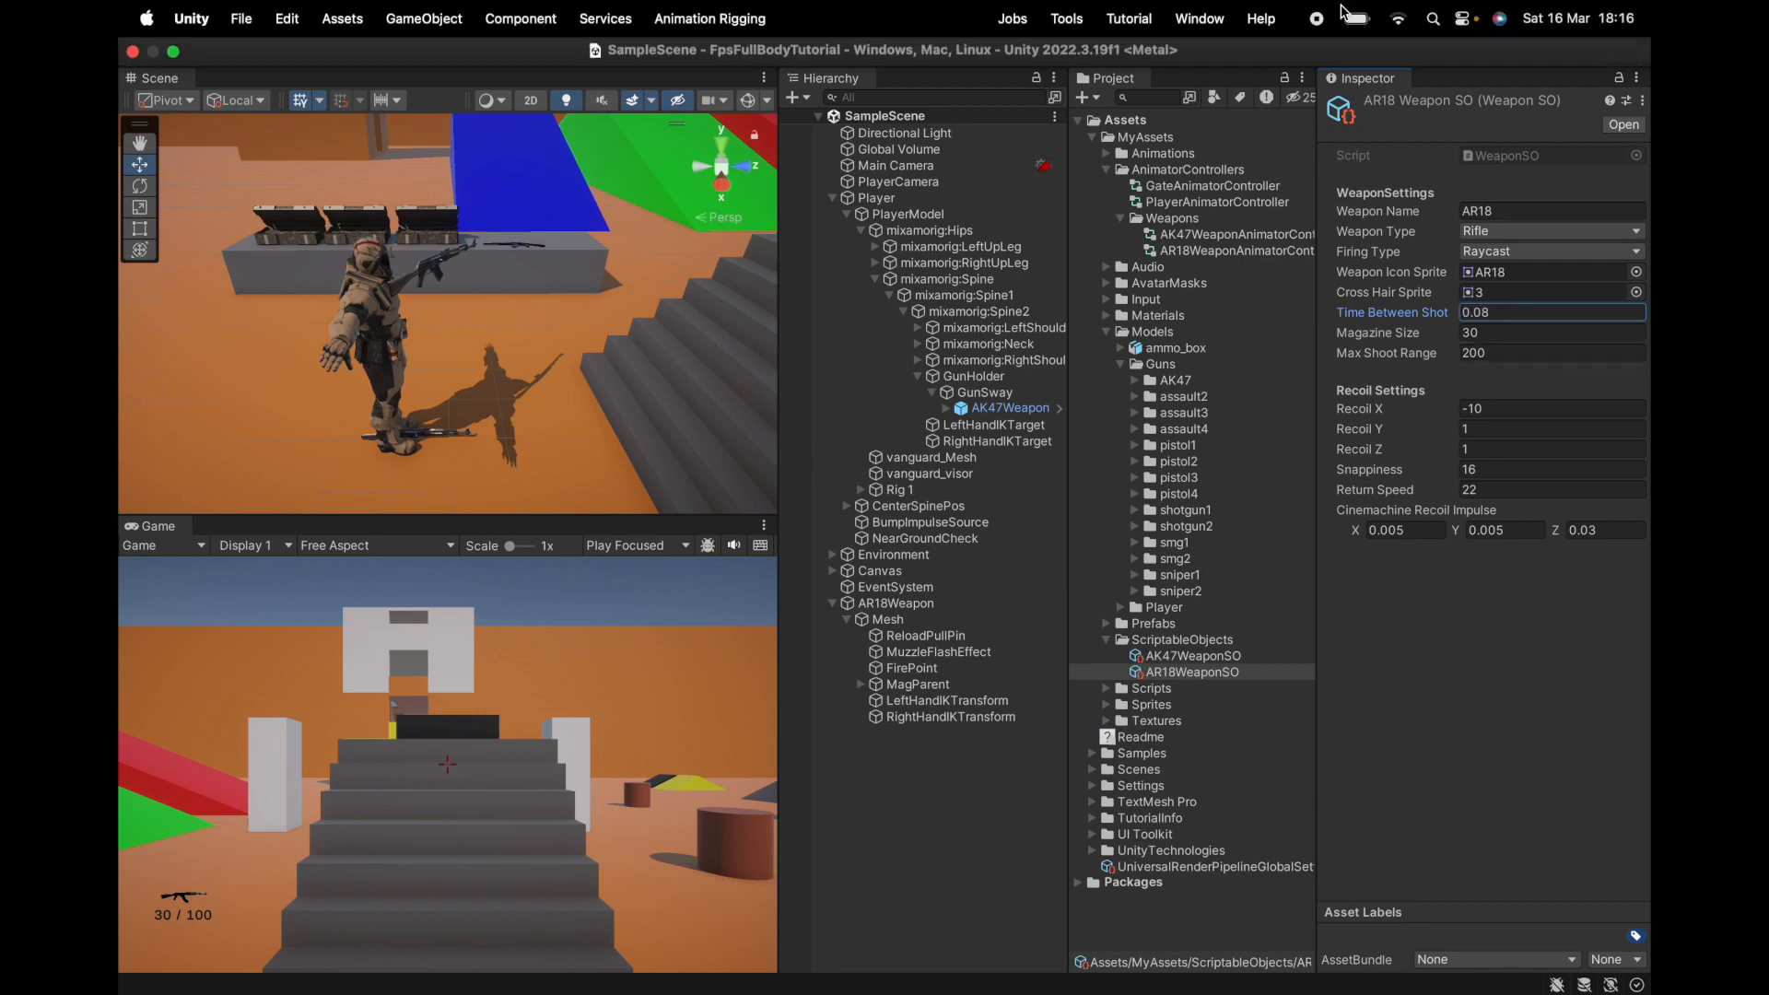
{"action": "left_click", "coordinate": [1517, 332]}
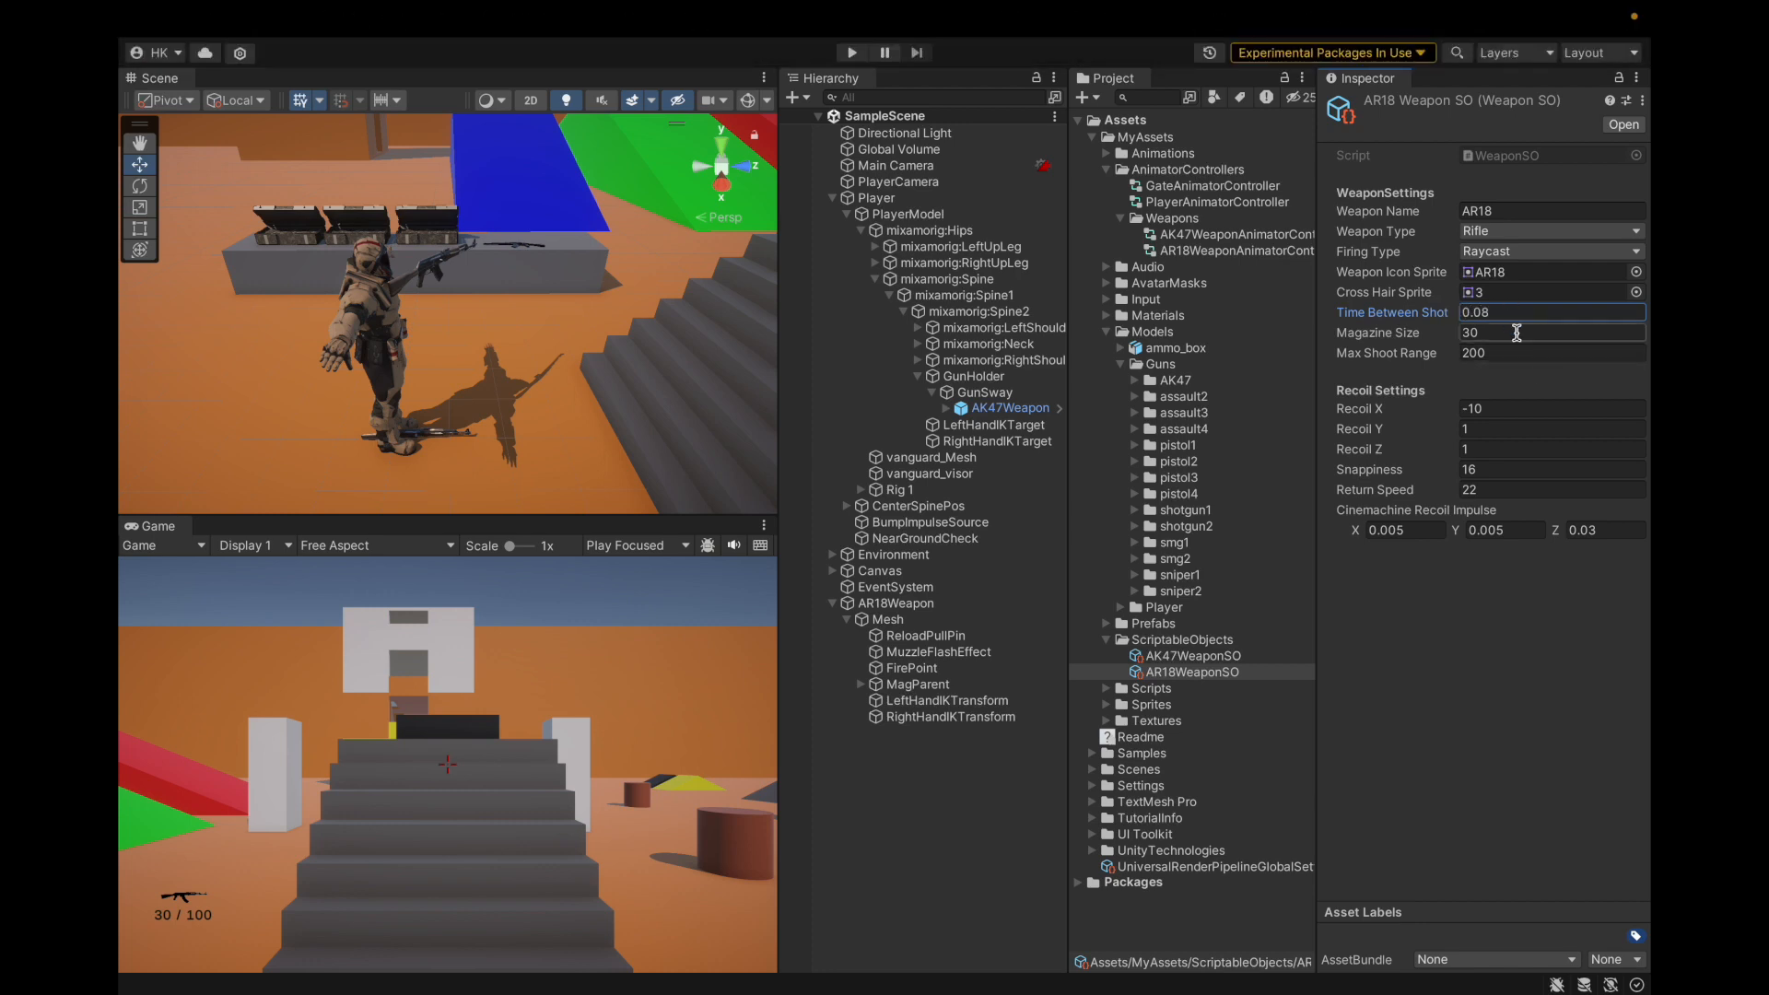
{"action": "left_click", "coordinate": [1531, 354]}
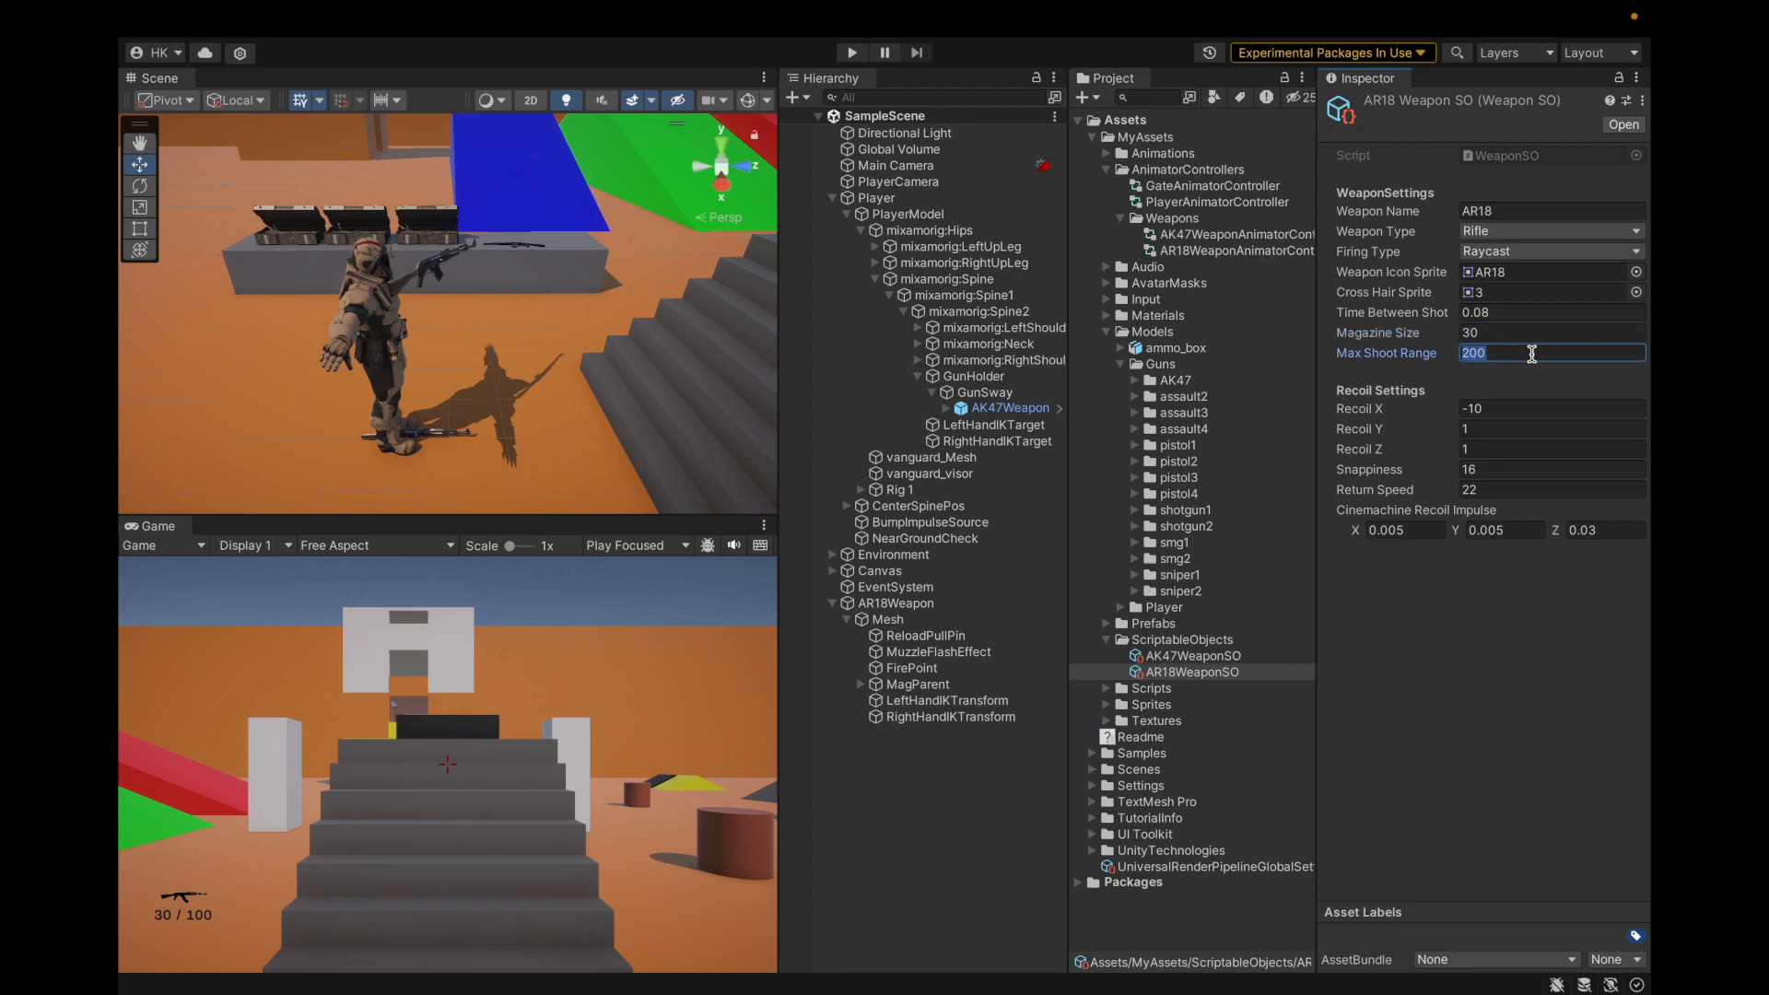
{"action": "left_click", "coordinate": [1553, 354]}
Set AR18WeaponSO's Recoil X to -14, Recoil Y and Z to 1.3, Snappiness to 17 and Return Speed to 23.
{"action": "left_click", "coordinate": [1539, 405]}
{"action": "type", "text": "-14"}
{"action": "left_click", "coordinate": [1520, 430]}
{"action": "type", "text": ".3"}
{"action": "left_click", "coordinate": [1528, 450]}
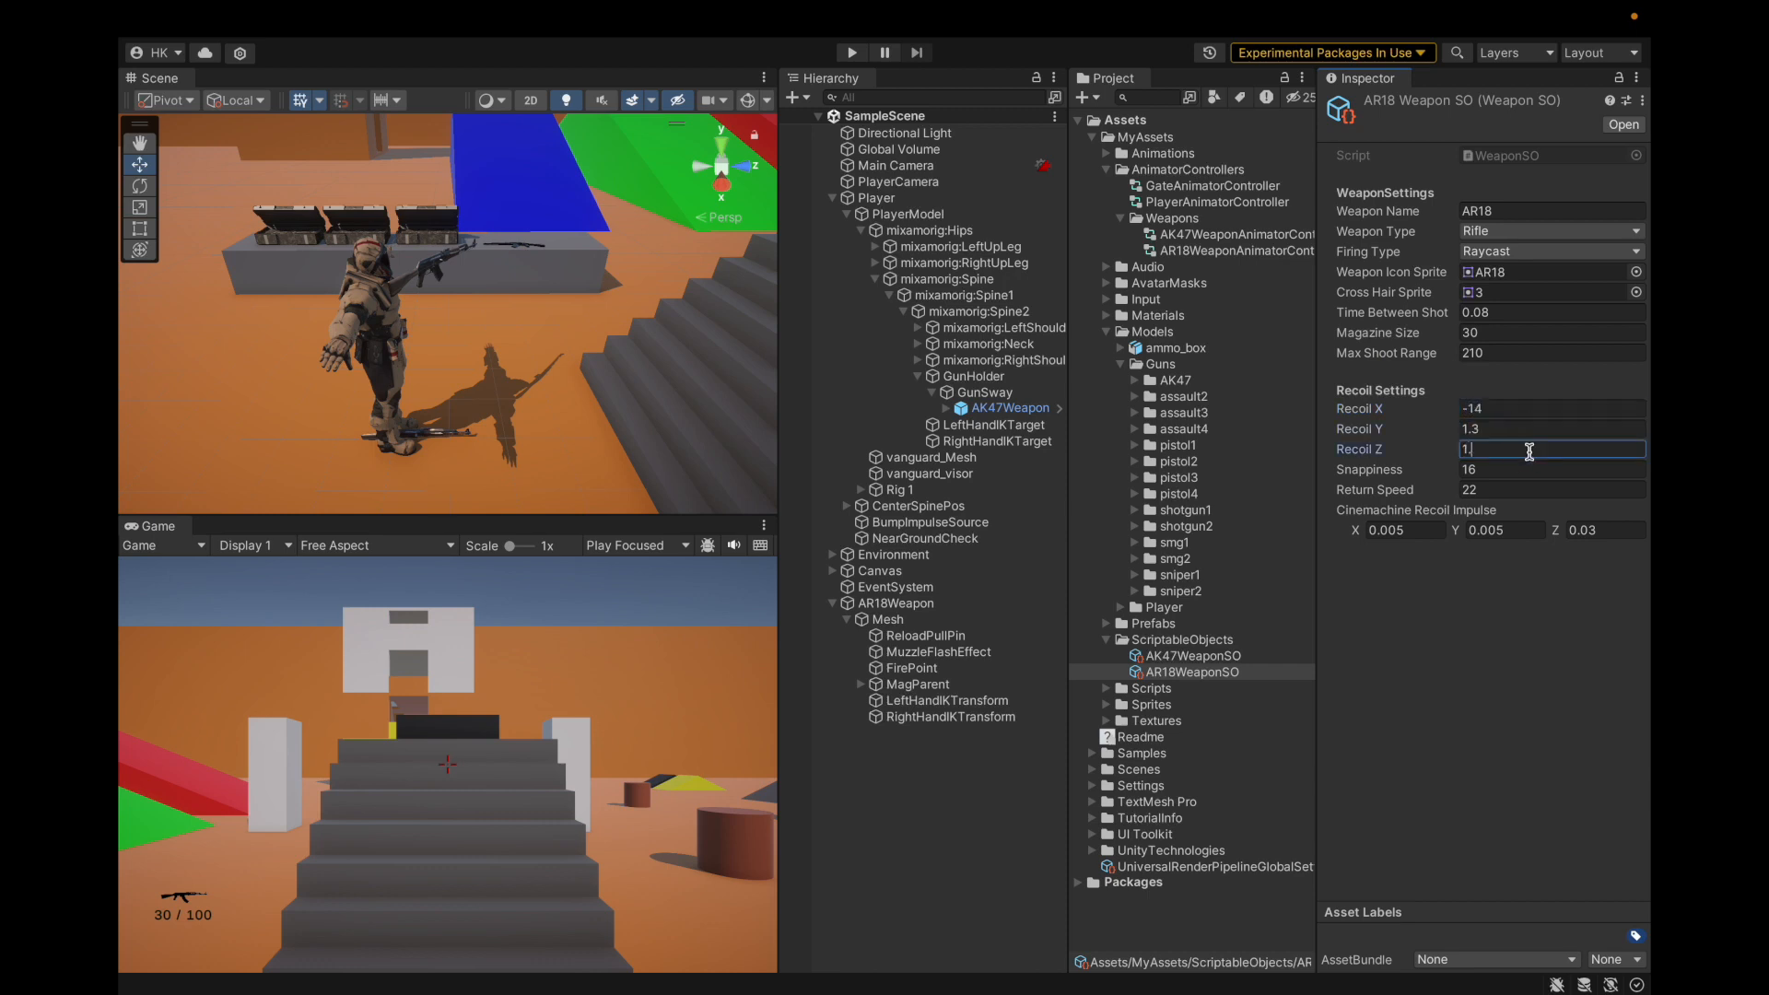
{"action": "left_click", "coordinate": [1522, 469]}
{"action": "type", "text": "17"}
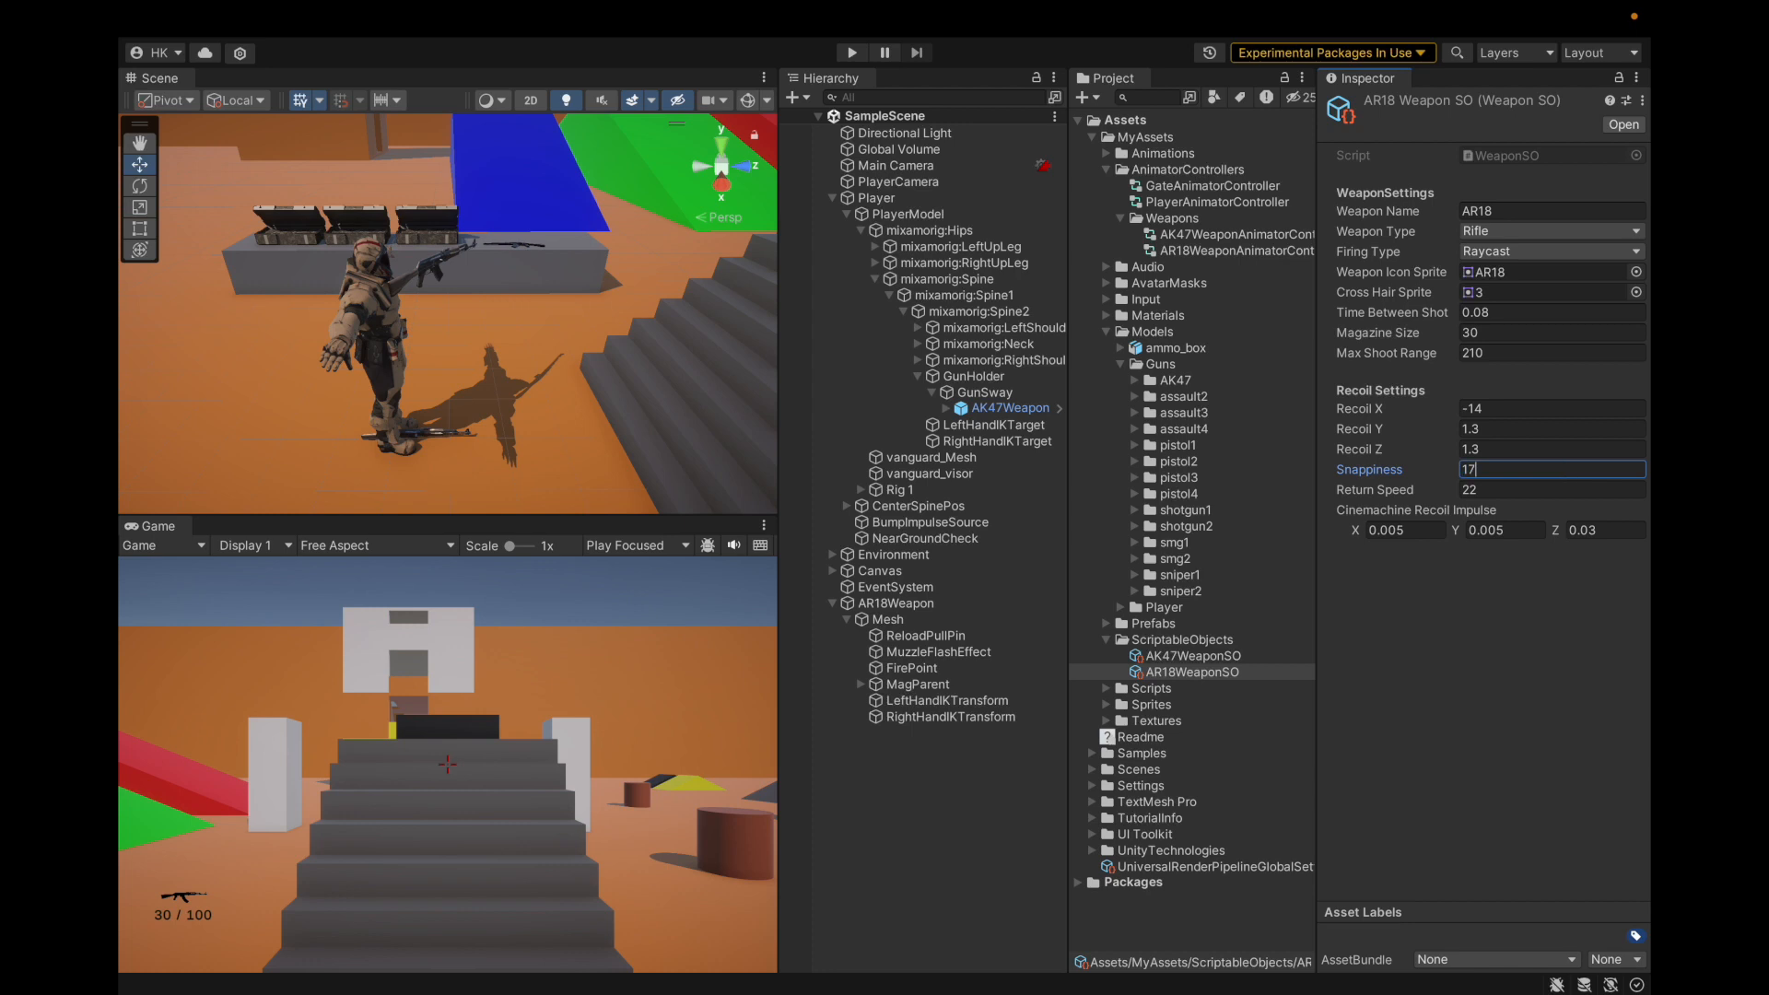
{"action": "left_click", "coordinate": [1563, 488]}
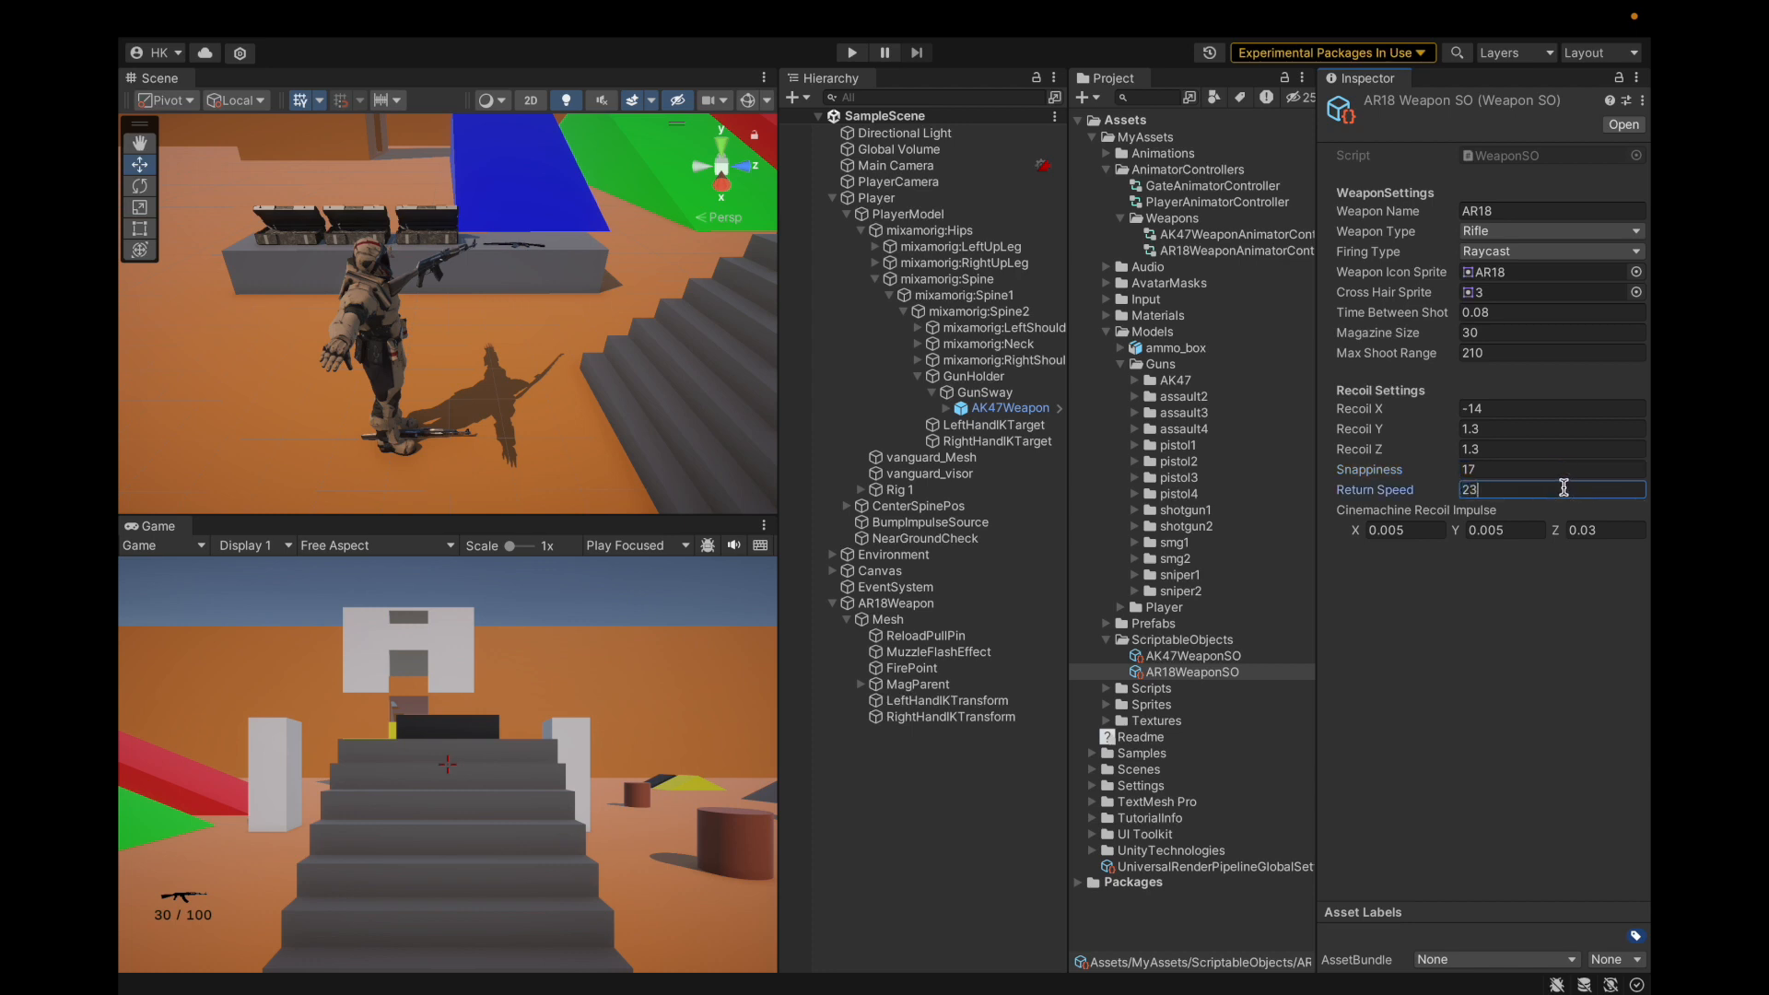
Set AR18WeaponSO's Cinemachine Recoil Impulse to X 0.004, Y 0.004 and Z 0.04, and save the project.
{"action": "left_click", "coordinate": [1612, 530]}
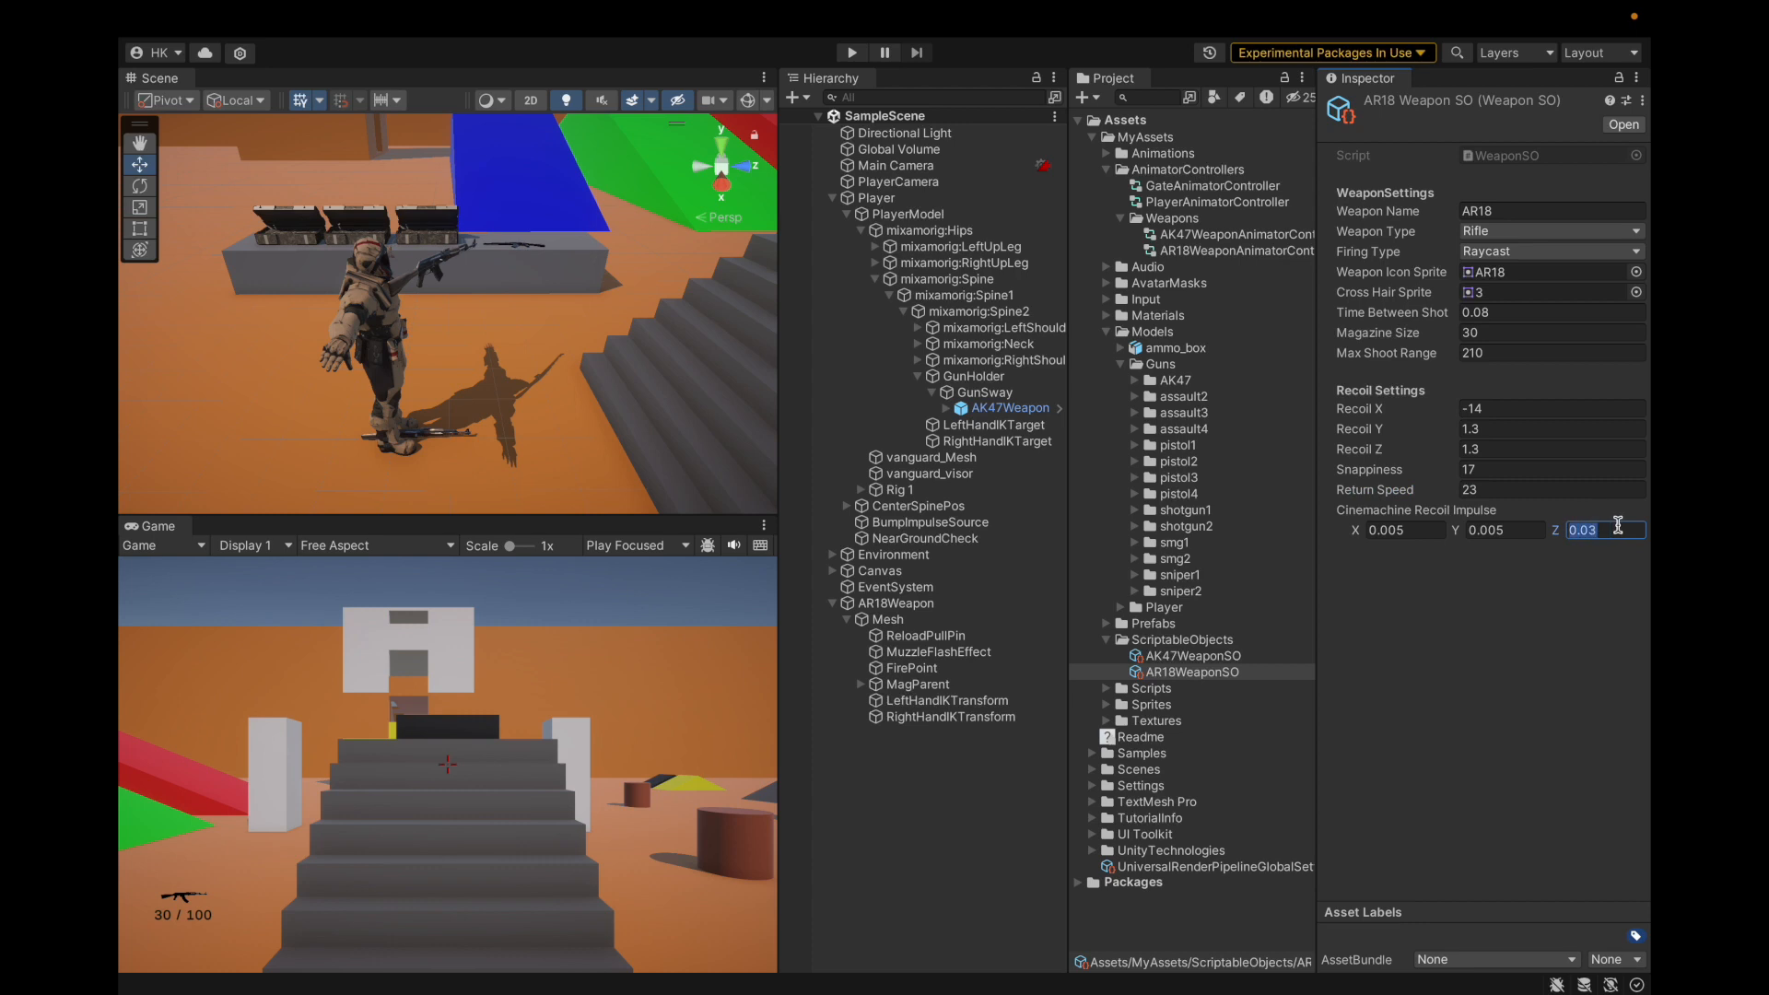
{"action": "type", "text": "4"}
{"action": "left_click", "coordinate": [1518, 530]}
{"action": "type", "text": "4"}
{"action": "left_click", "coordinate": [1432, 530]}
{"action": "key", "text": "BackSpace"}
{"action": "type", "text": "4"}
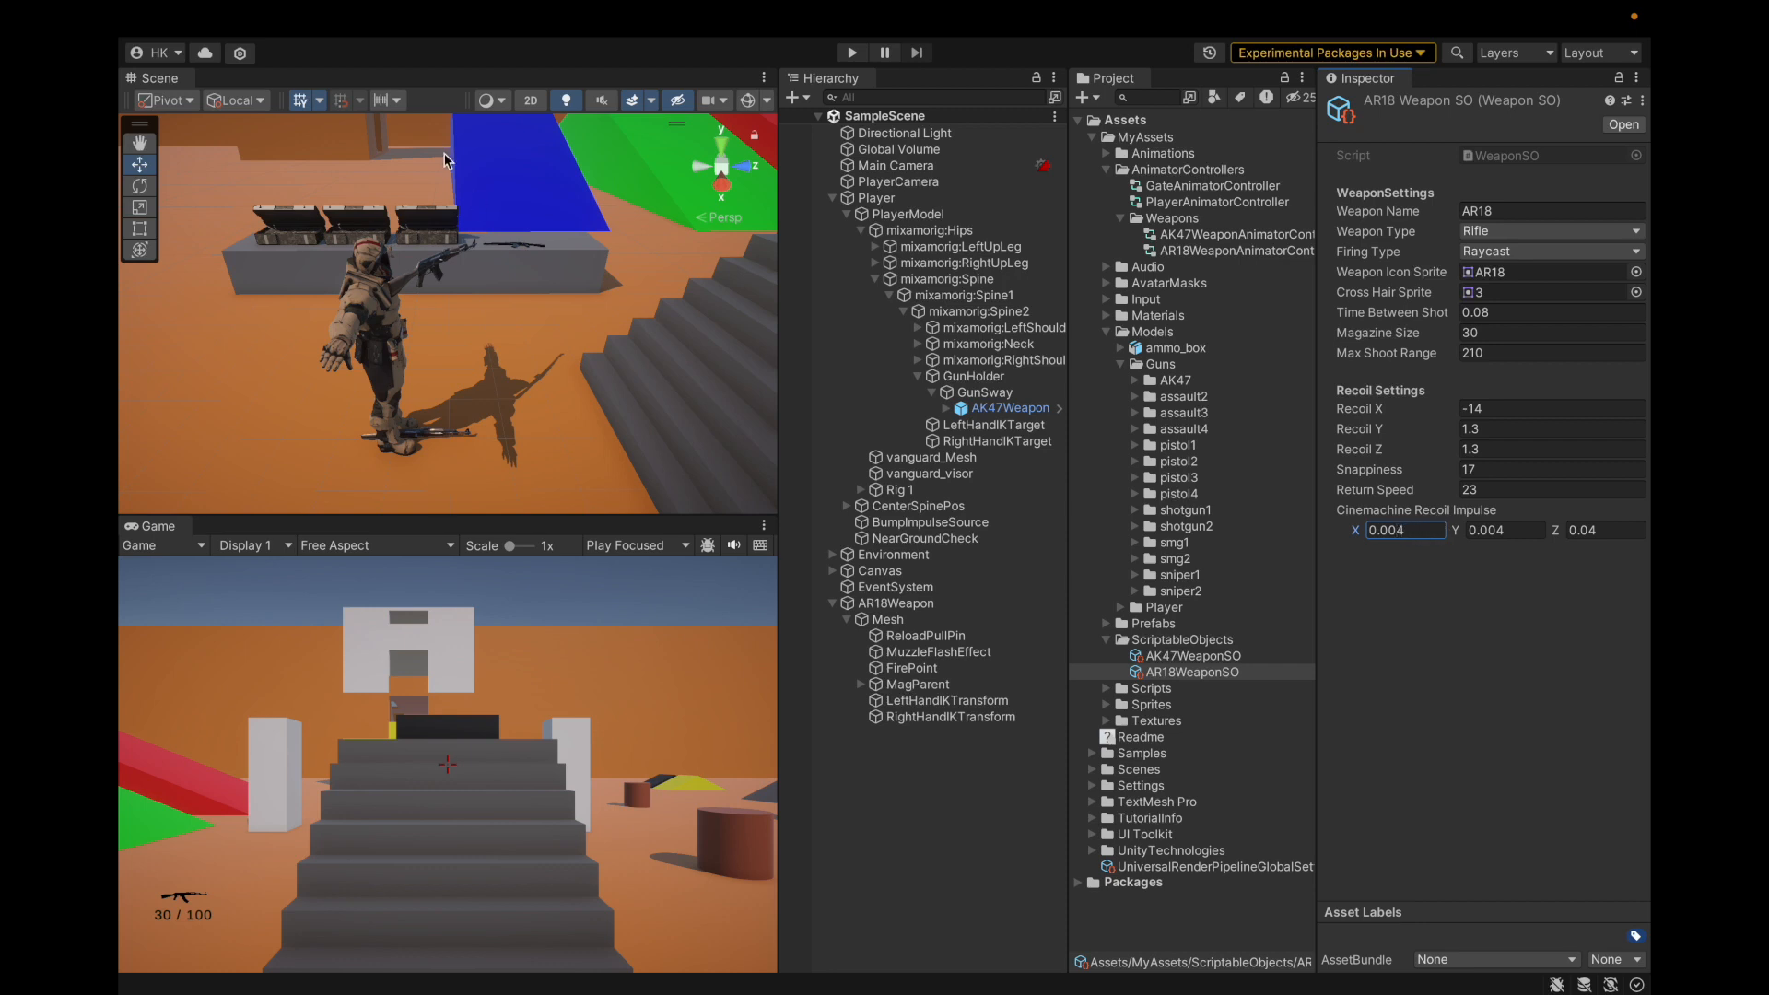
{"action": "left_click", "coordinate": [241, 19]}
{"action": "left_click", "coordinate": [263, 285]}
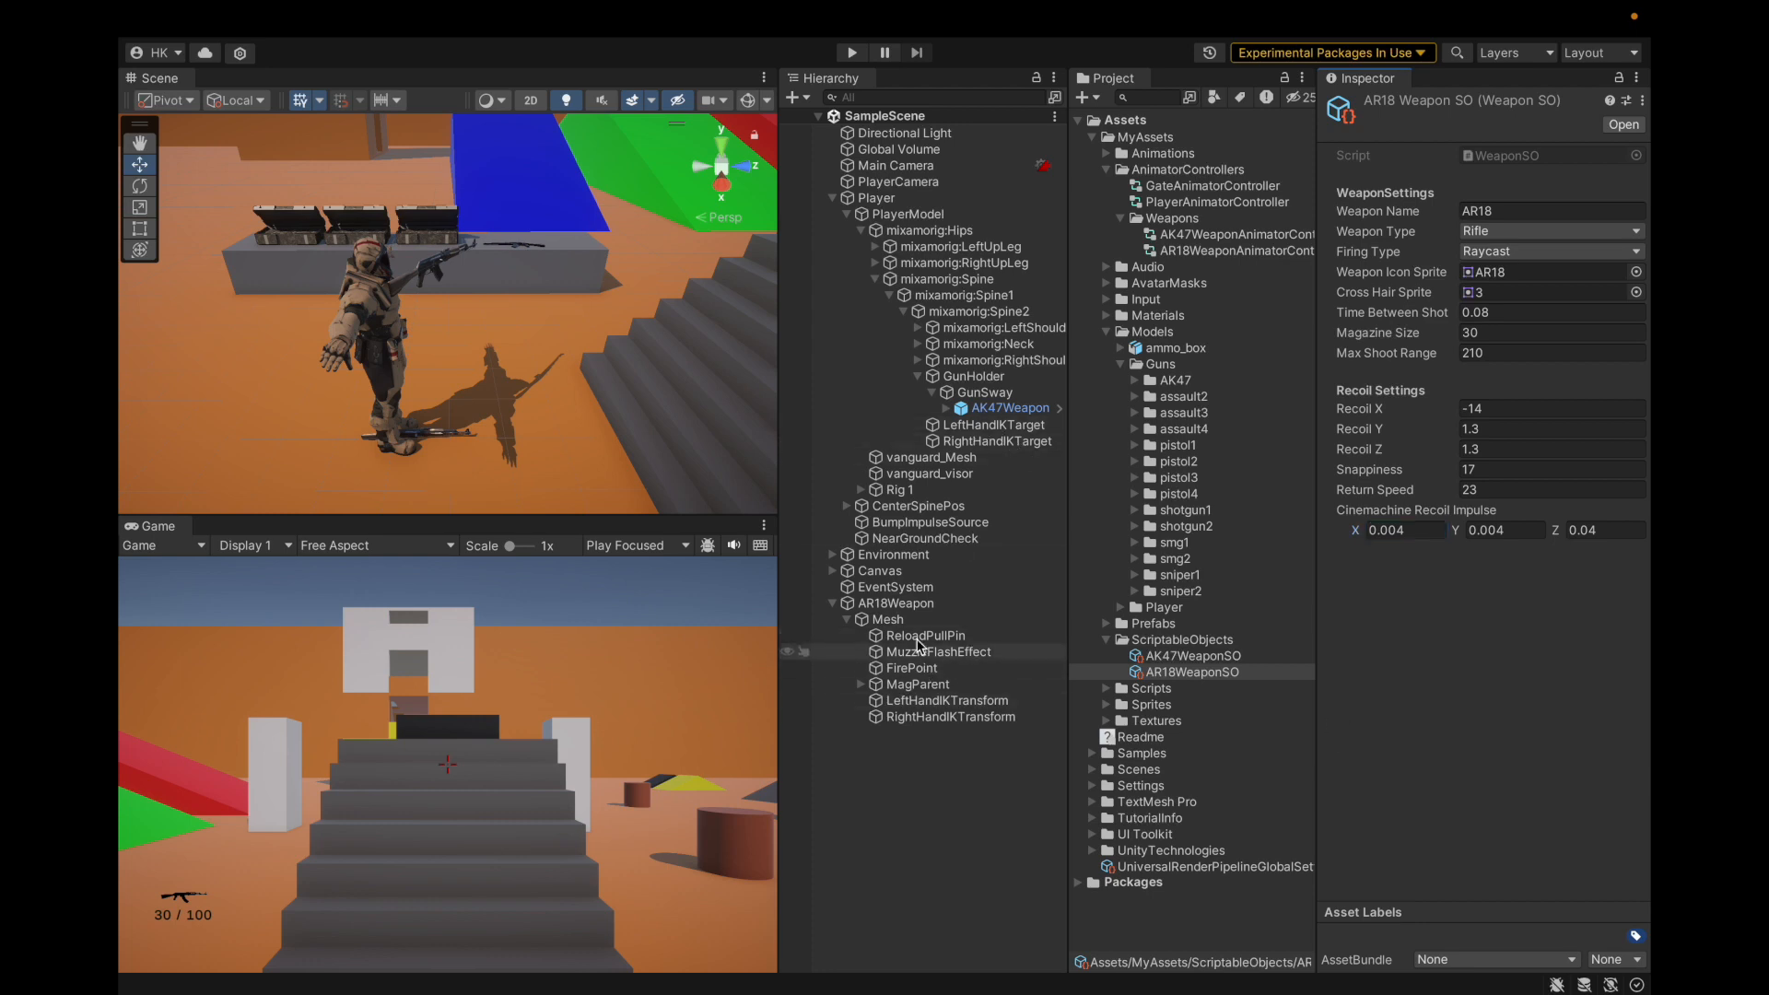
Assign AR18WeaponSO as the Weapon Data of the AR18Weapon object's Weapon script.
{"action": "left_click", "coordinate": [920, 606]}
{"action": "left_click_drag", "start_coordinate": [1216, 672], "coordinate": [1502, 361]}
Check the Weapon script's remaining object references and set its interactable message to "Swap AR18".
{"action": "left_click", "coordinate": [1503, 376]}
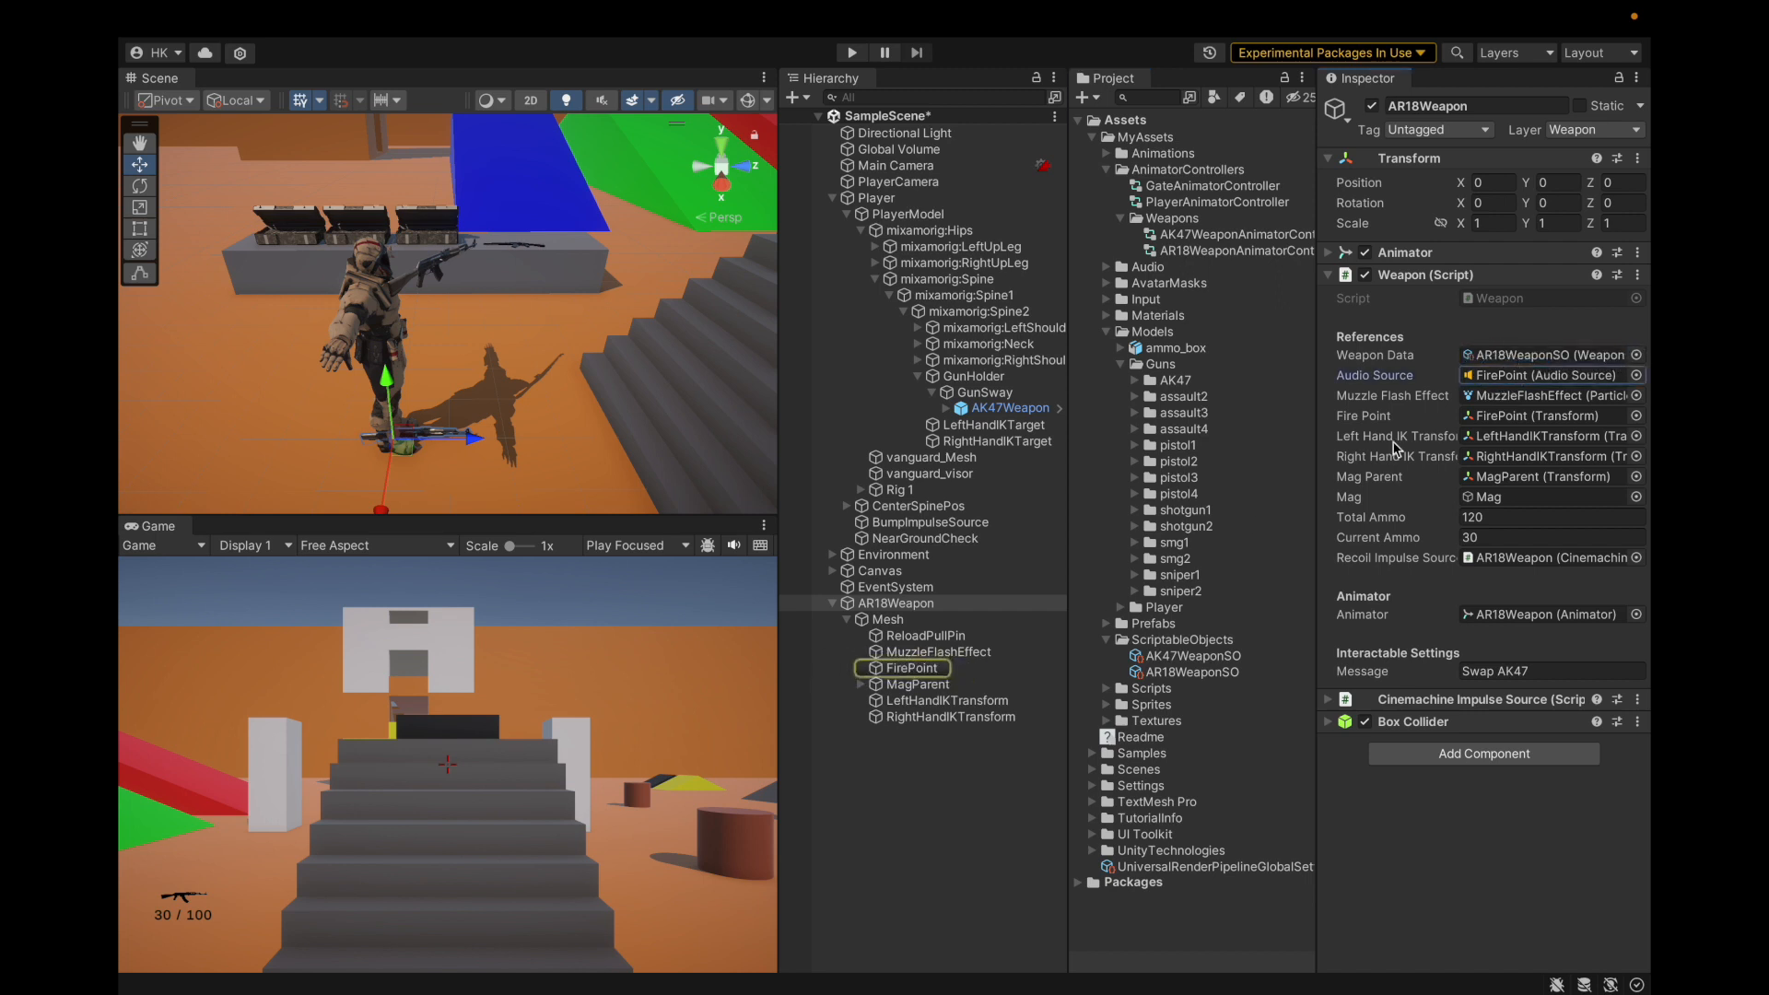
{"action": "left_click", "coordinate": [1529, 396]}
{"action": "left_click", "coordinate": [1525, 415]}
{"action": "left_click", "coordinate": [1522, 436]}
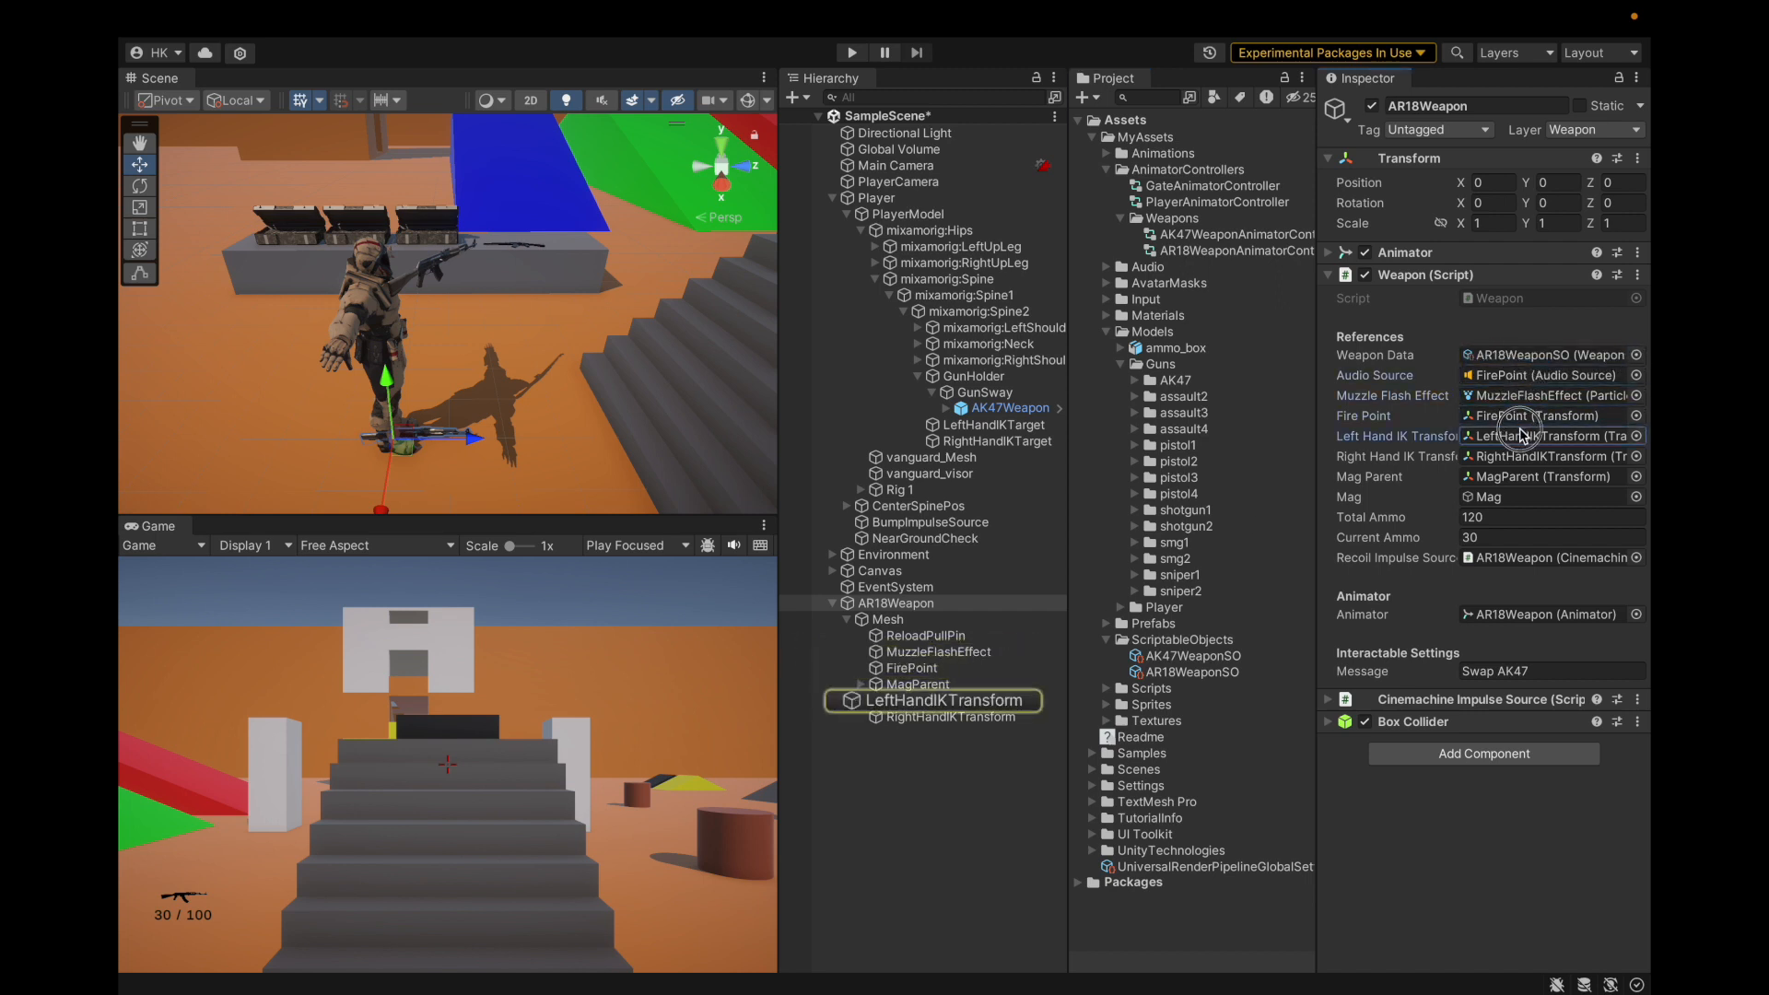
{"action": "left_click", "coordinate": [1521, 456]}
{"action": "left_click", "coordinate": [1518, 476]}
{"action": "left_click", "coordinate": [1515, 498]}
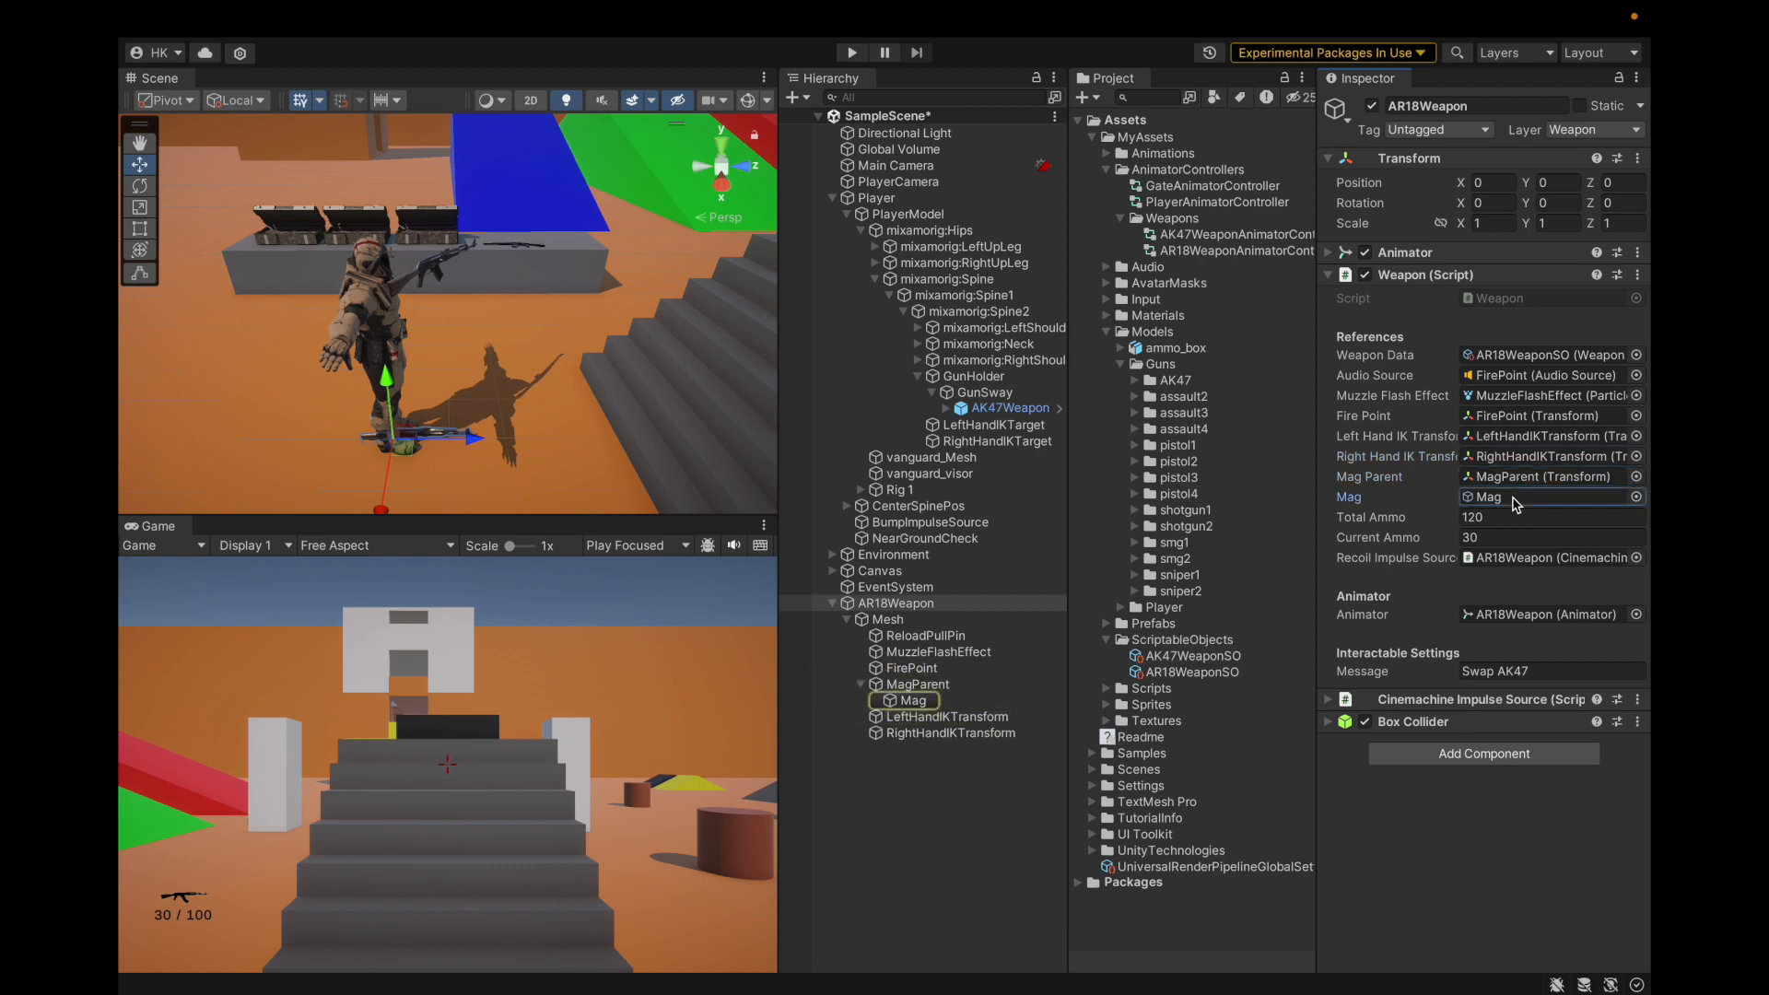
{"action": "left_click", "coordinate": [1505, 558]}
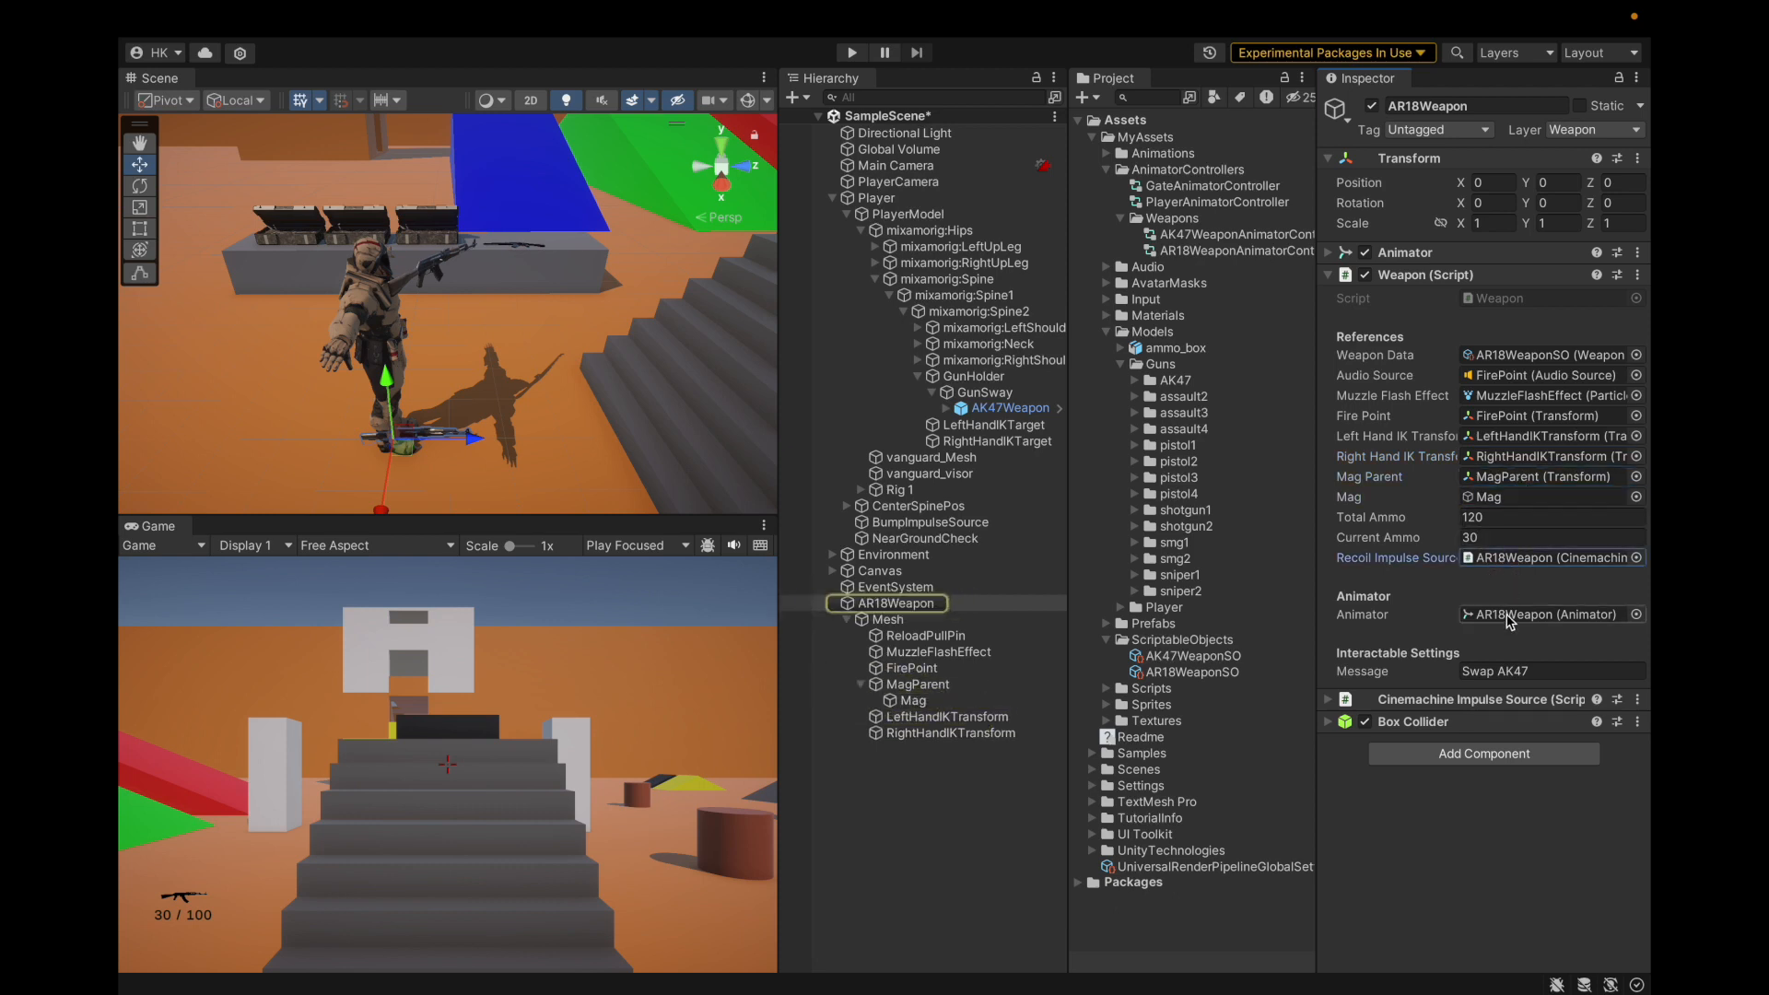
{"action": "left_click", "coordinate": [1507, 615]}
{"action": "left_click", "coordinate": [1530, 673]}
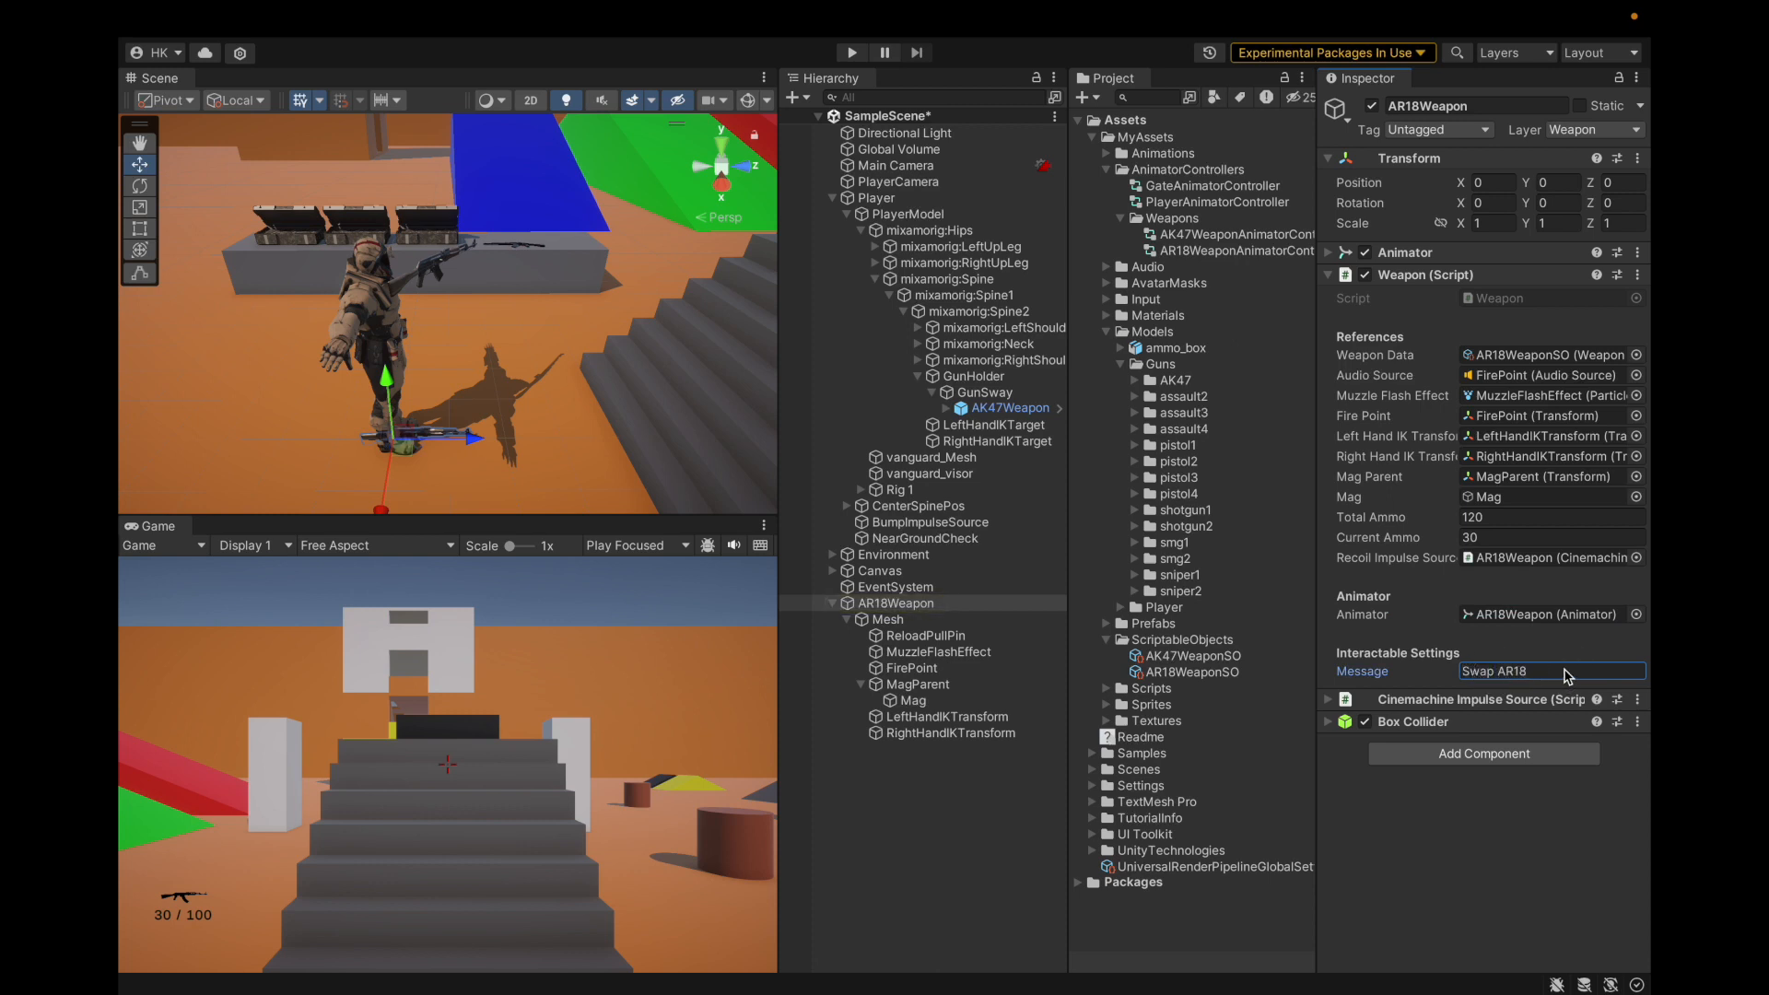
Frame AR18Weapon in the scene and deactivate the Player object to isolate the weapon.
{"action": "left_click", "coordinate": [923, 606]}
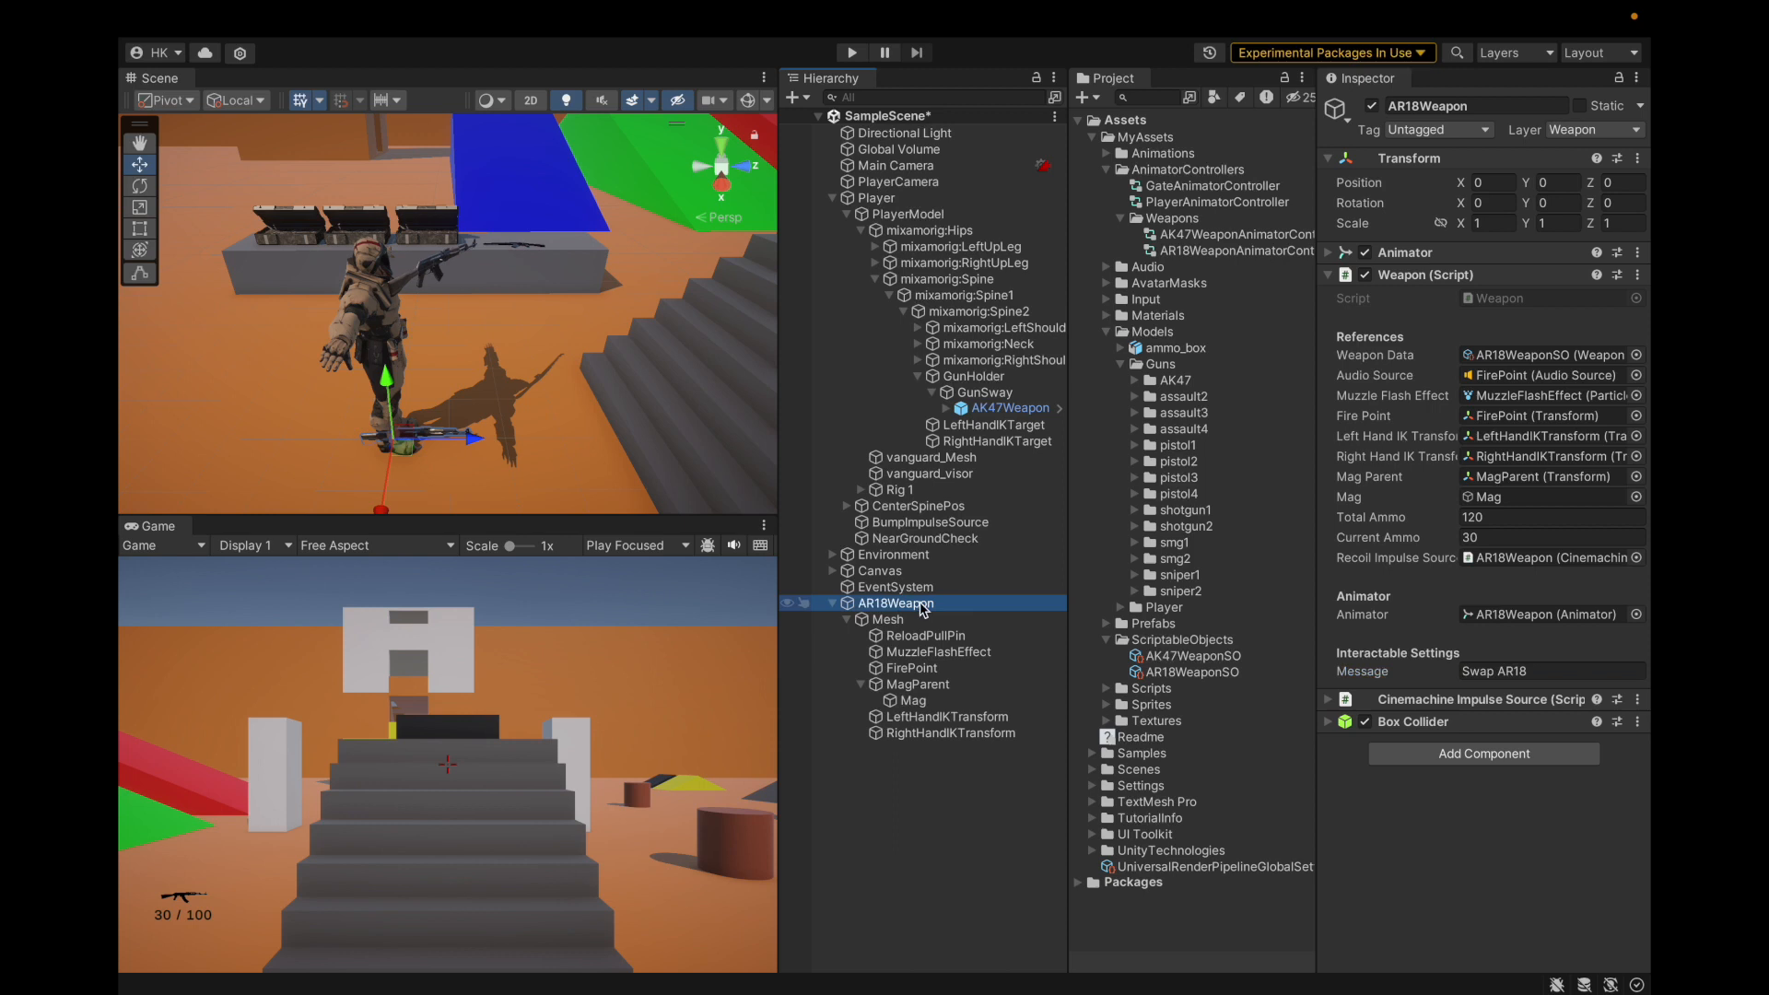
{"action": "key", "text": "f"}
{"action": "left_click_drag", "start_coordinate": [656, 336], "coordinate": [739, 295], "text": "alt"}
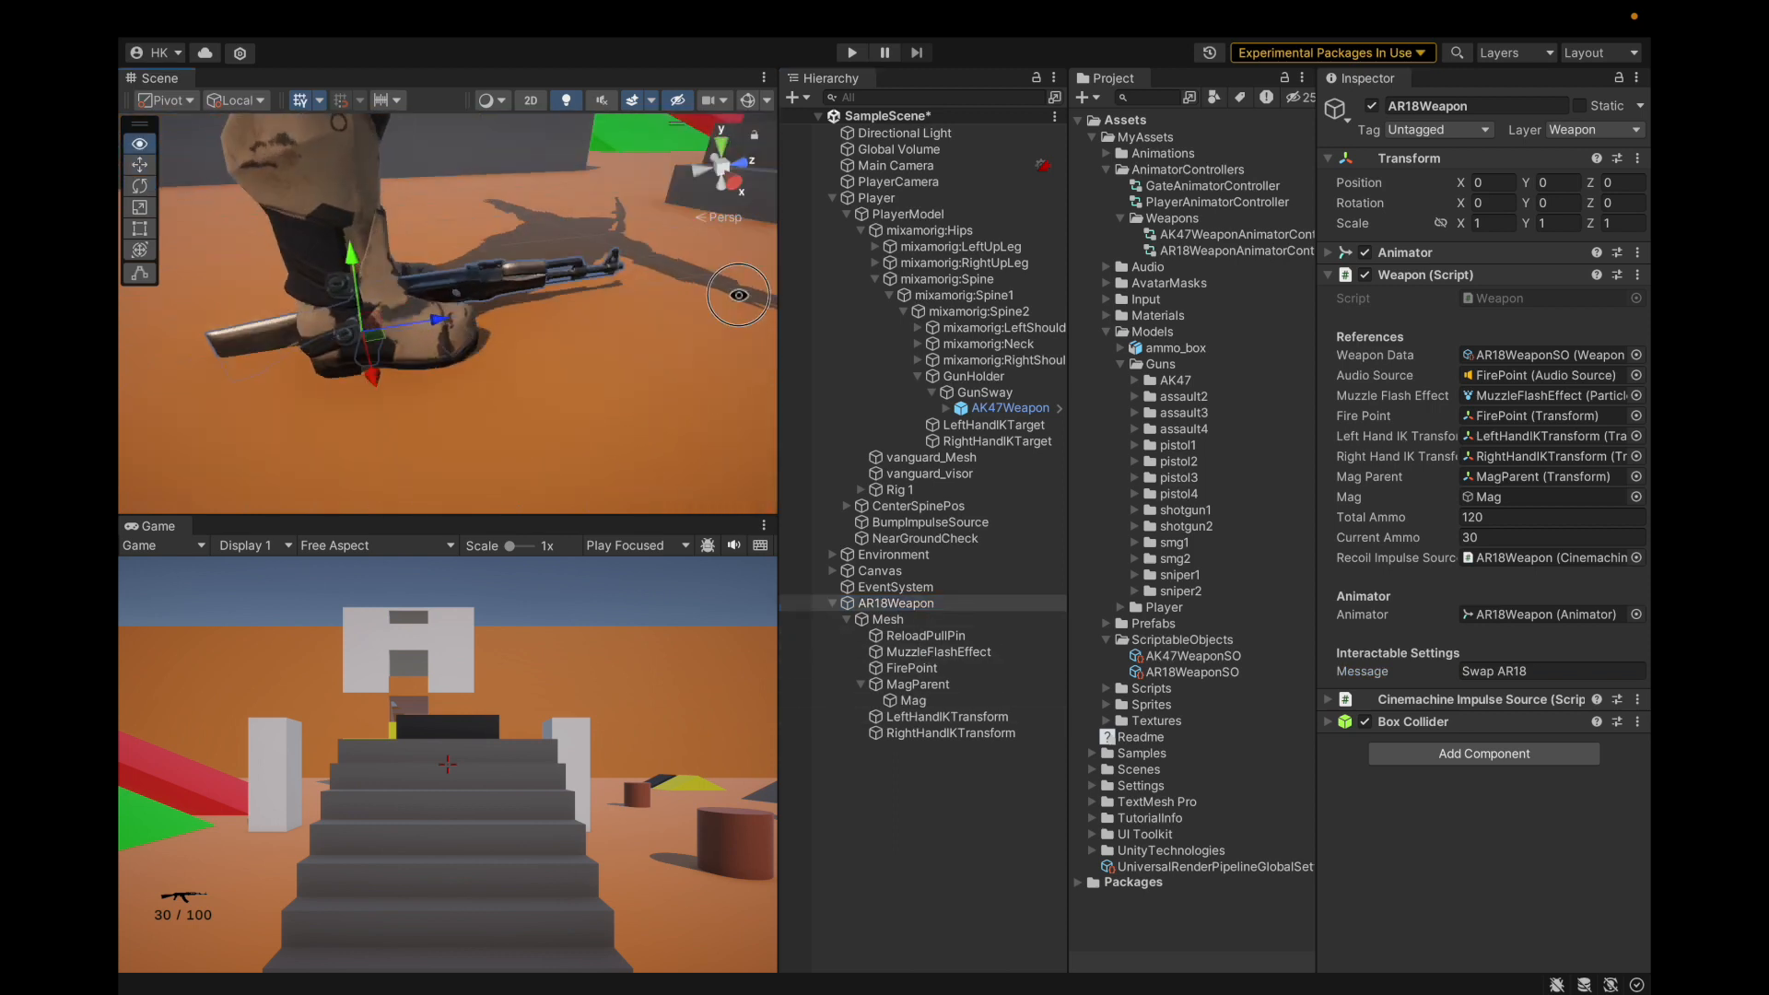
{"action": "left_click", "coordinate": [810, 198]}
{"action": "left_click", "coordinate": [787, 198]}
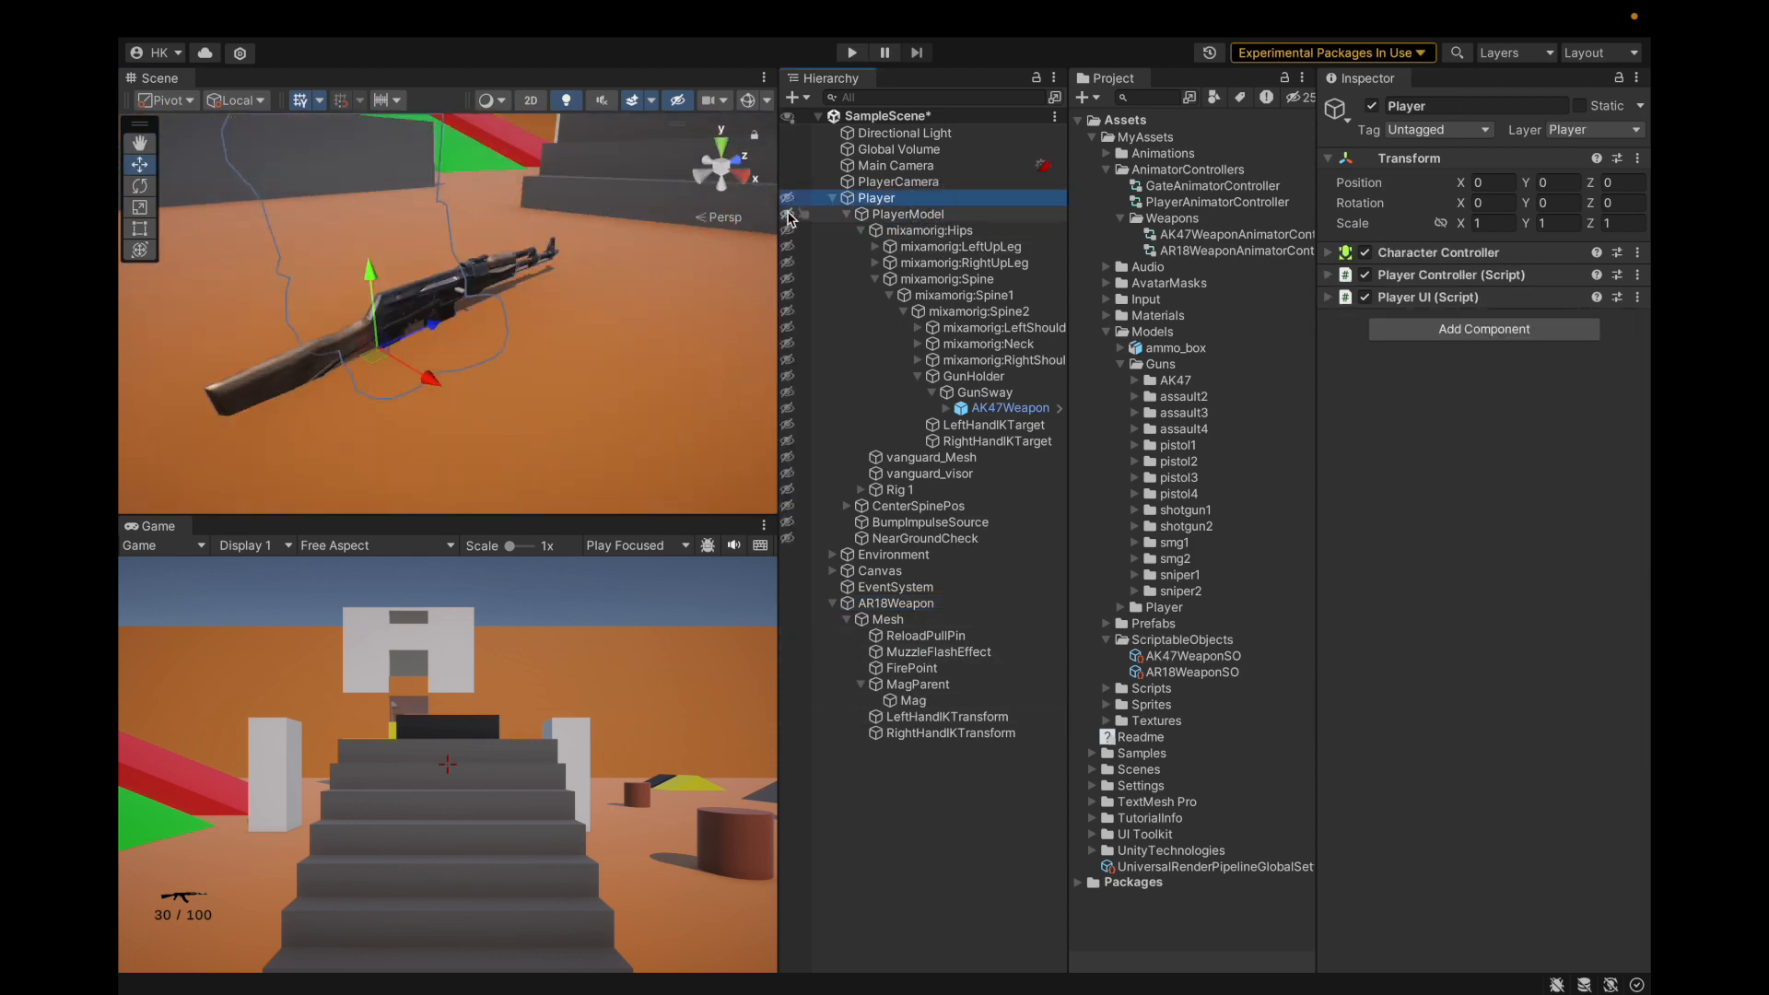
{"action": "left_click_drag", "start_coordinate": [473, 345], "coordinate": [360, 341], "text": "alt"}
{"action": "left_click", "coordinate": [788, 198]}
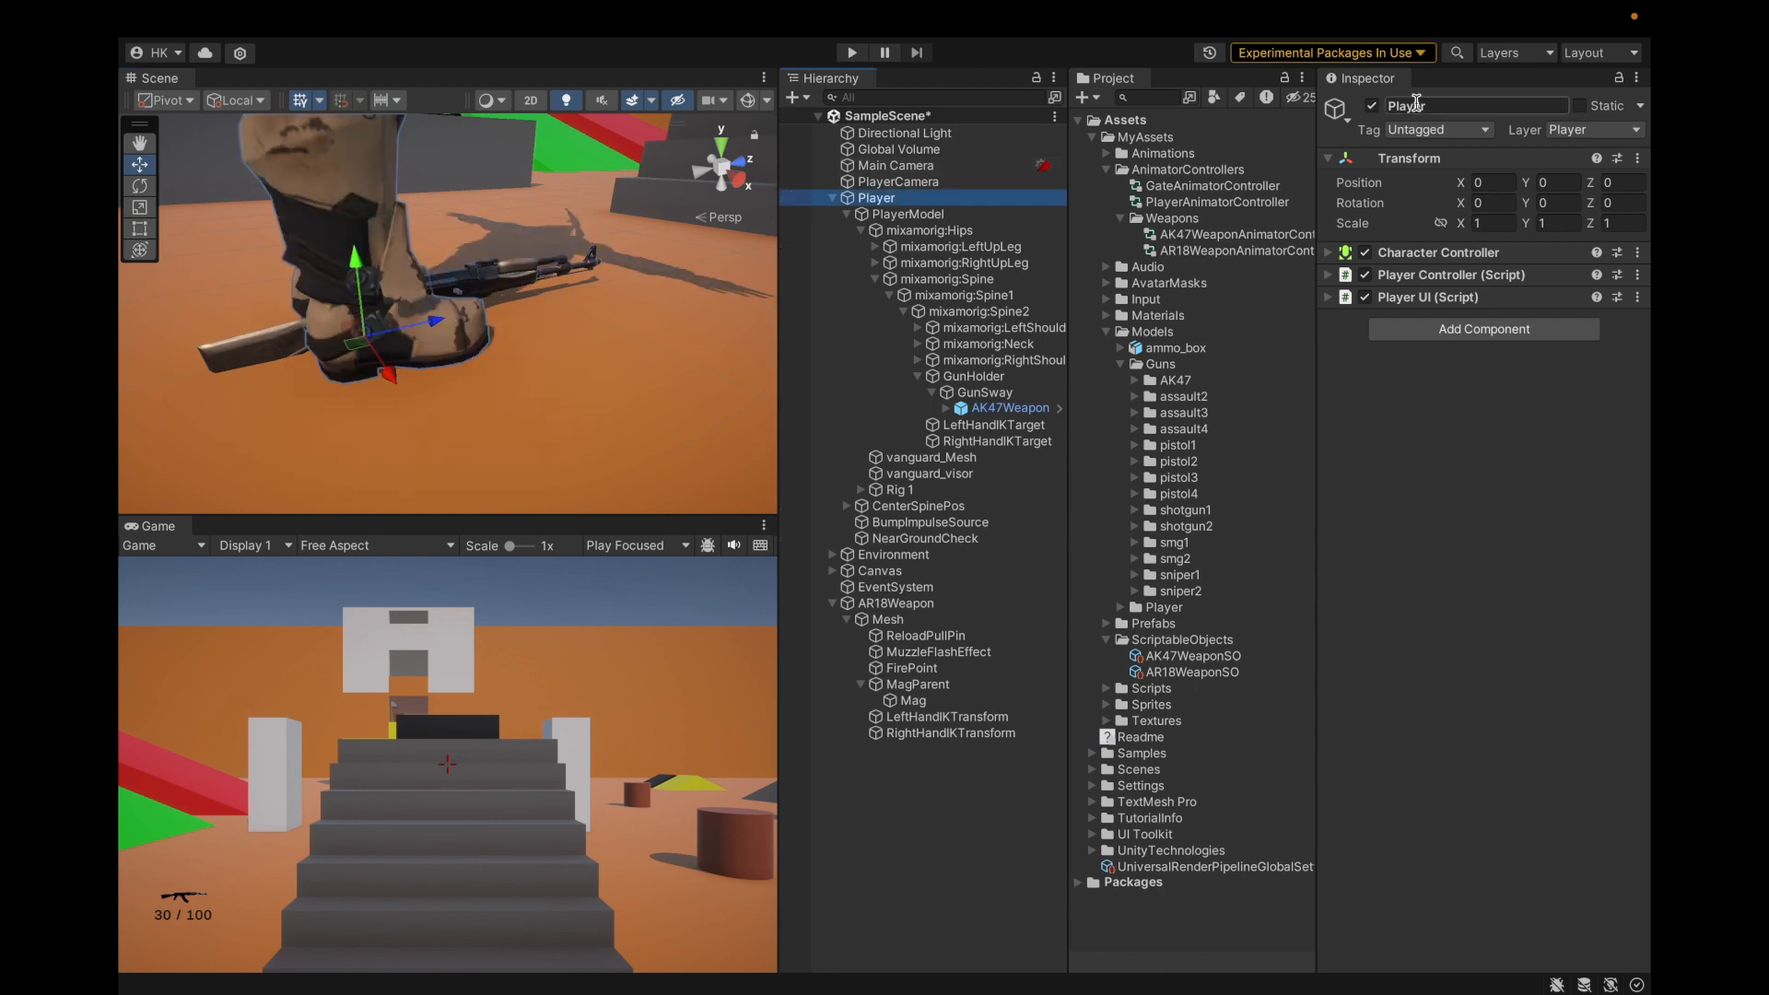
{"action": "left_click", "coordinate": [1373, 106]}
{"action": "left_click_drag", "start_coordinate": [627, 384], "coordinate": [498, 369], "text": "alt"}
Collapse the AR18Weapon object and its children in the scene hierarchy.
{"action": "left_click", "coordinate": [932, 670]}
{"action": "key", "text": "Down"}
{"action": "key", "text": "Down"}
{"action": "key", "text": "Up"}
{"action": "key", "text": "Left"}
{"action": "key", "text": "Up"}
{"action": "key", "text": "Up"}
{"action": "key", "text": "Left"}
{"action": "key", "text": "Left"}
{"action": "key", "text": "Left"}
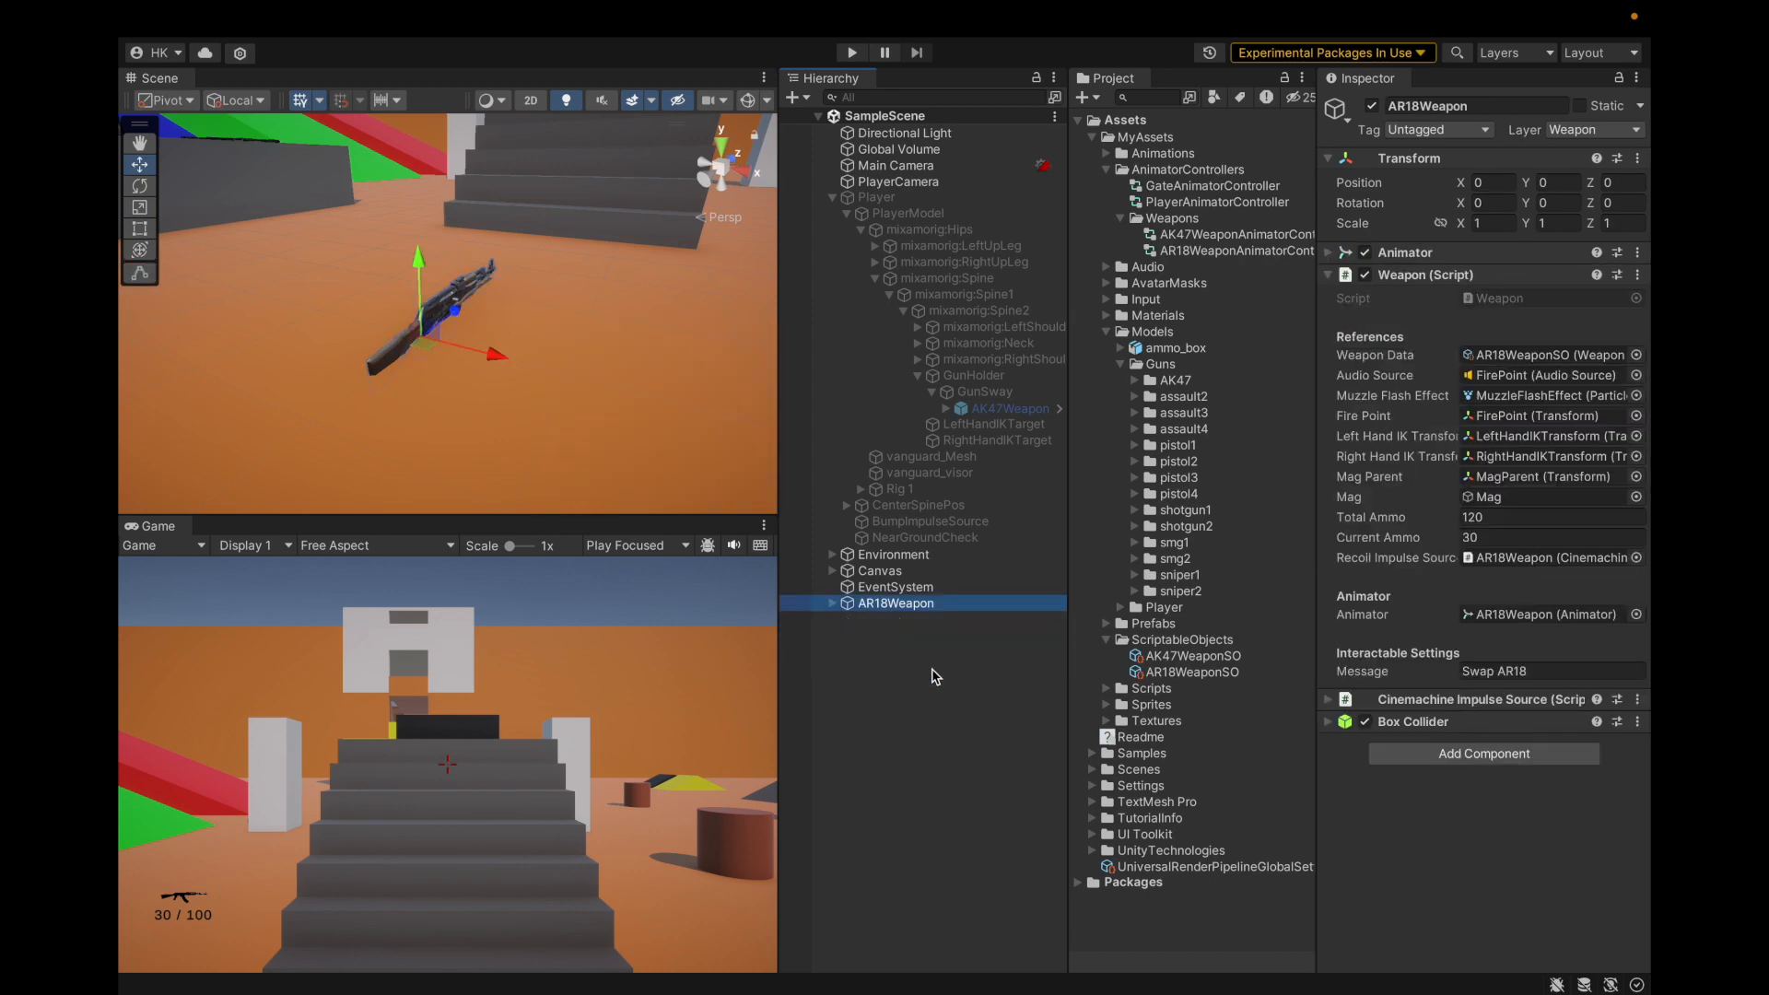
Expand the assault4 folder under Models/Guns and select the assault4 model.
{"action": "left_click", "coordinate": [1195, 413]}
{"action": "key", "text": "Down"}
{"action": "key", "text": "Right"}
{"action": "key", "text": "Down"}
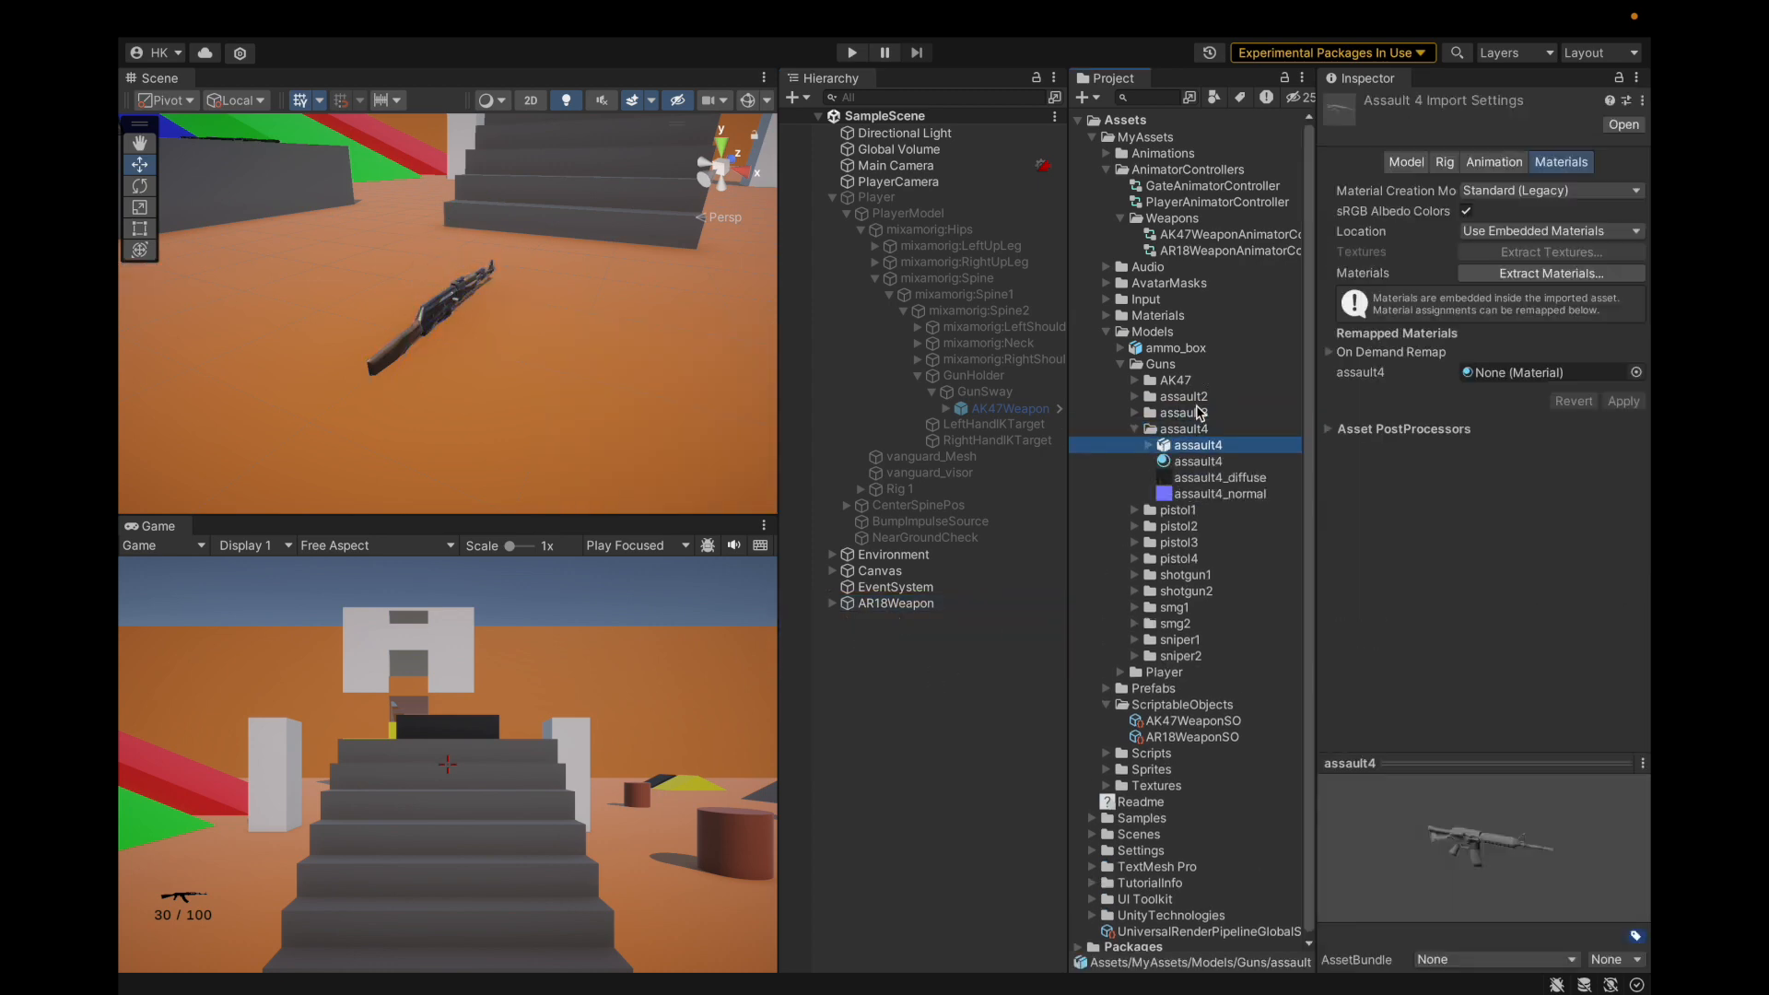
Switch to Blender, import assault4.fbx into the scene and show the FBX import option.
{"action": "key", "text": "ctrl+Left"}
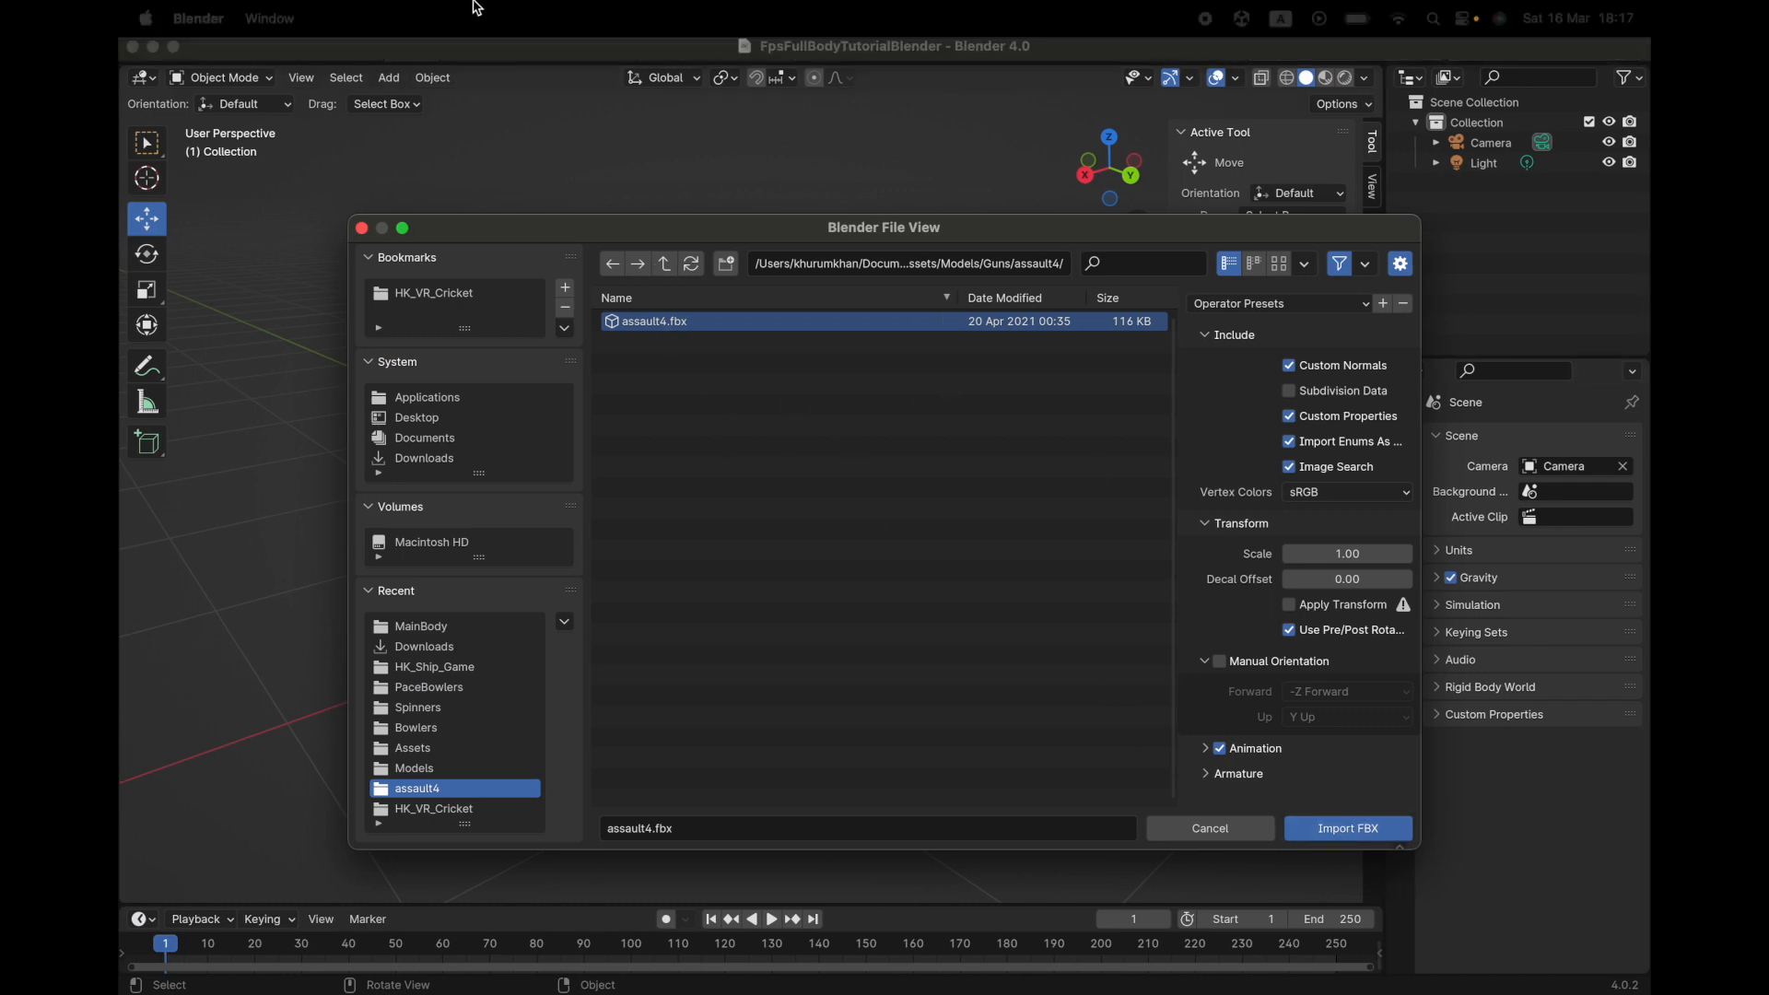
{"action": "left_click", "coordinate": [1304, 826]}
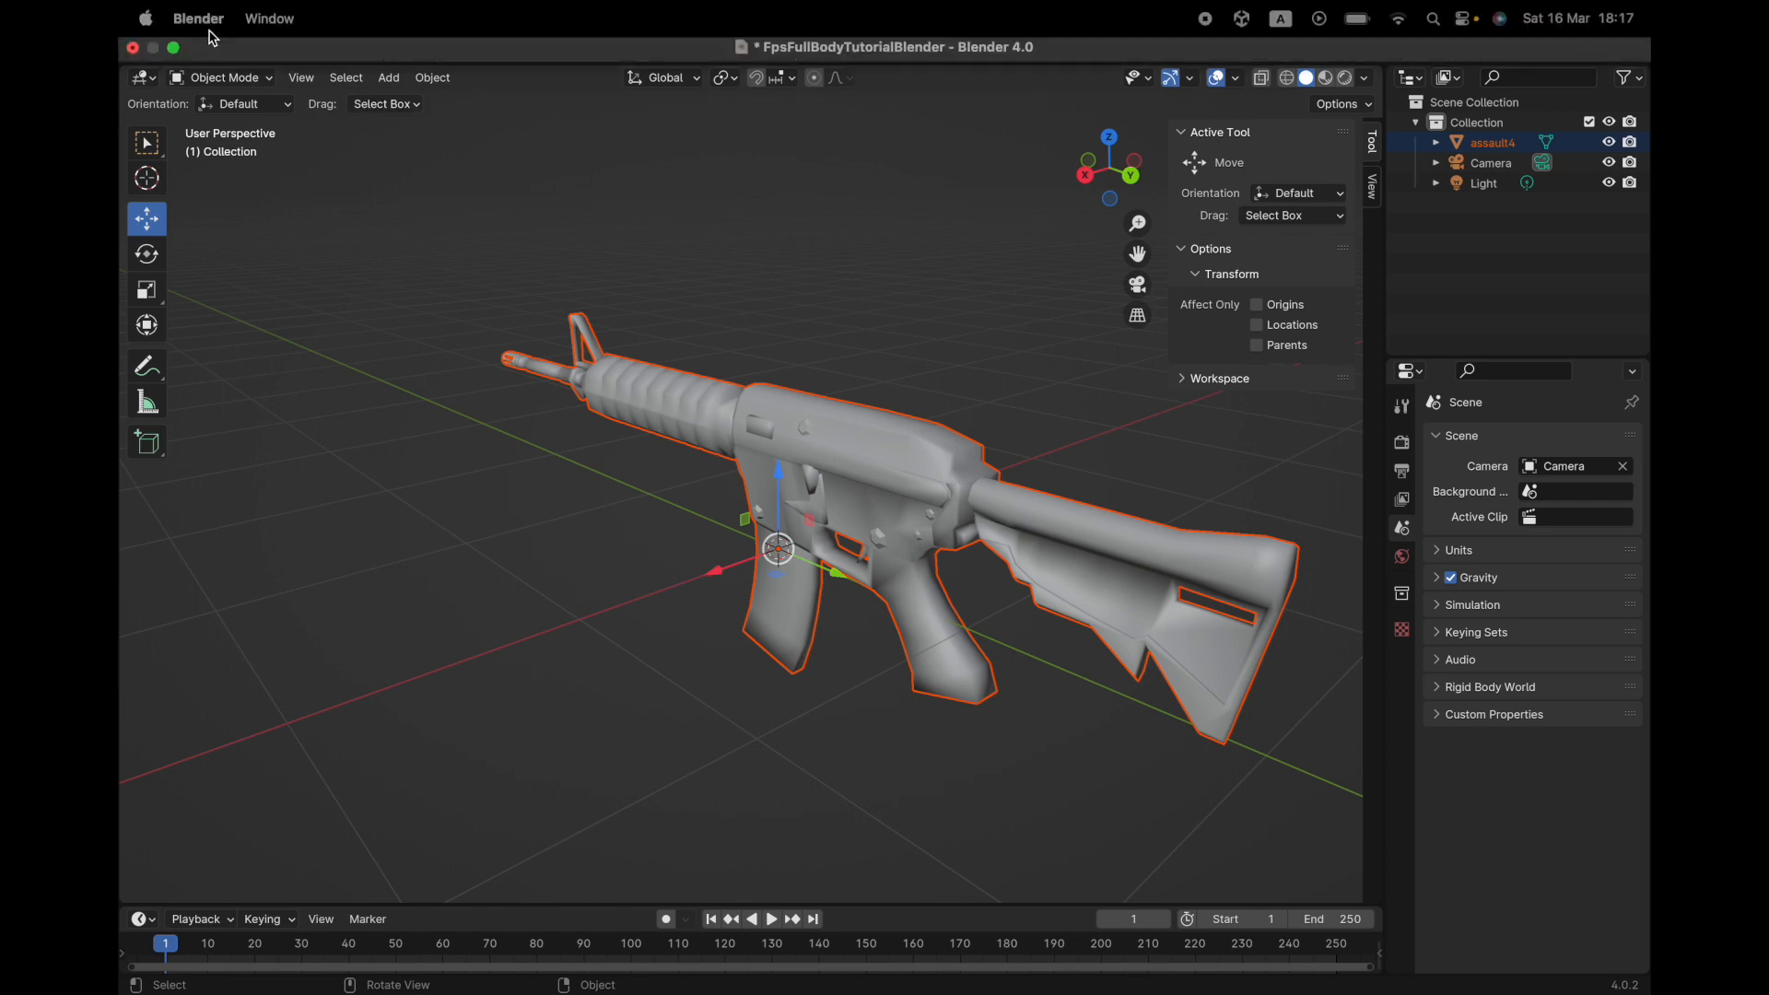
{"action": "left_click", "coordinate": [165, 51]}
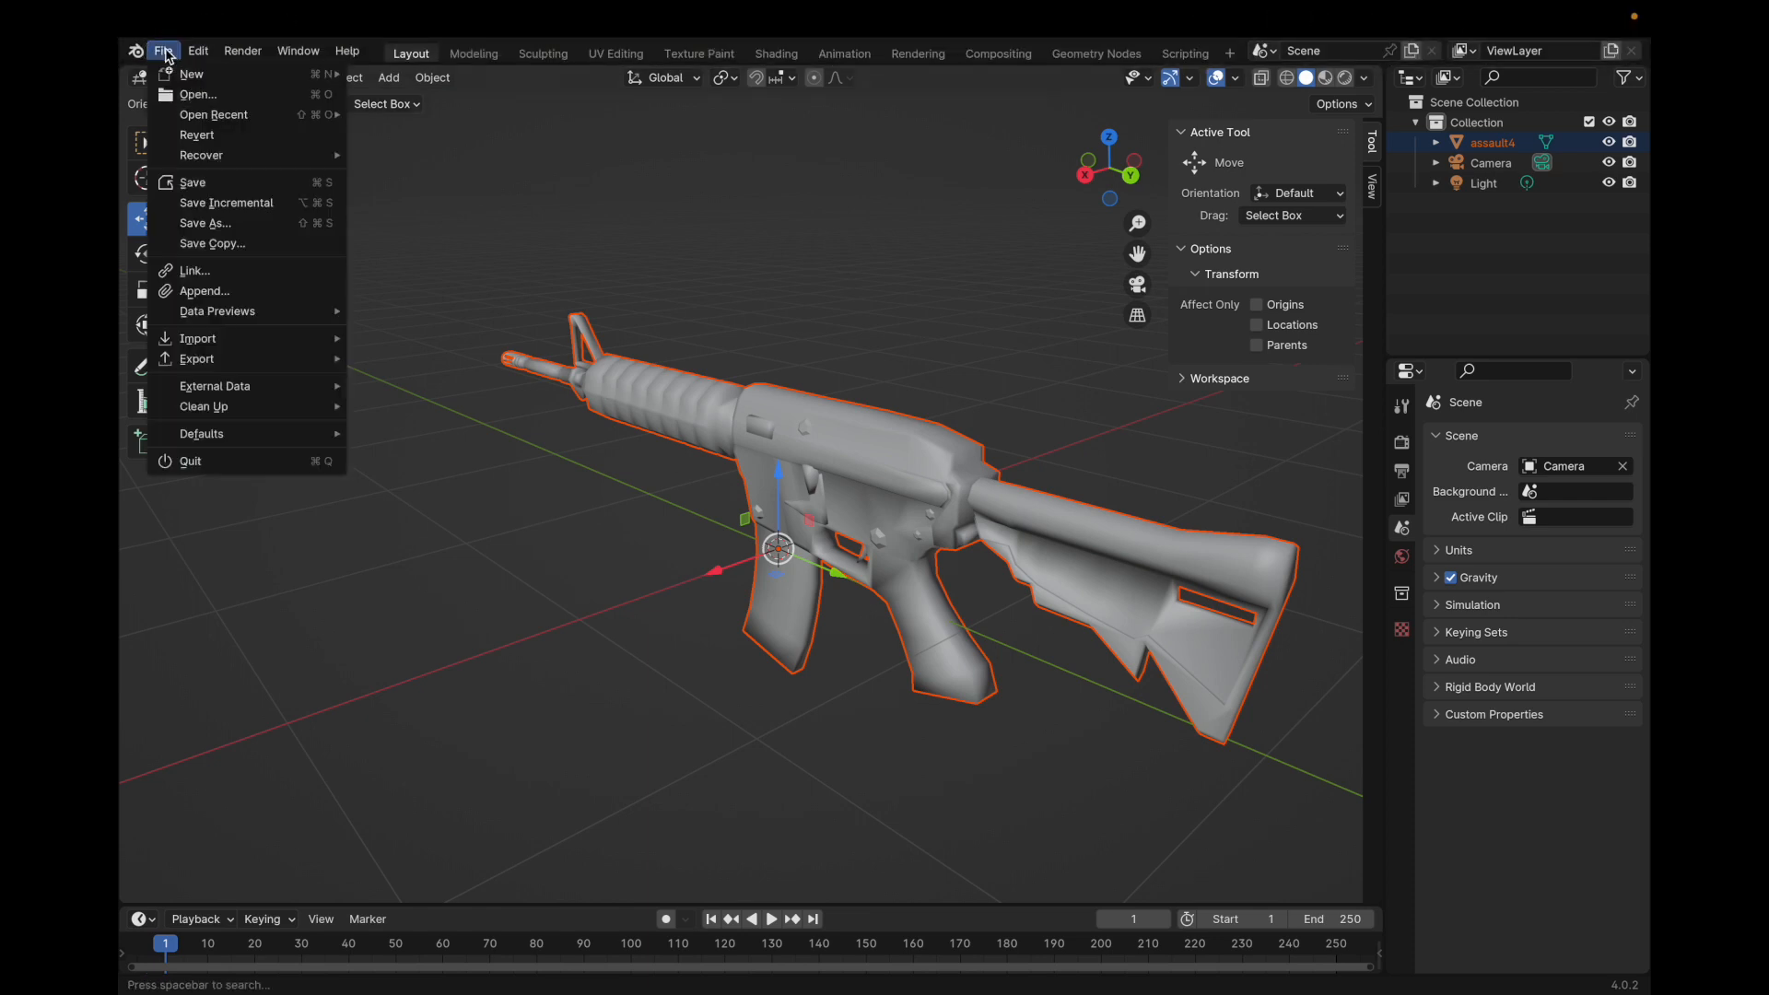
{"action": "mouse_move", "coordinate": [225, 338]}
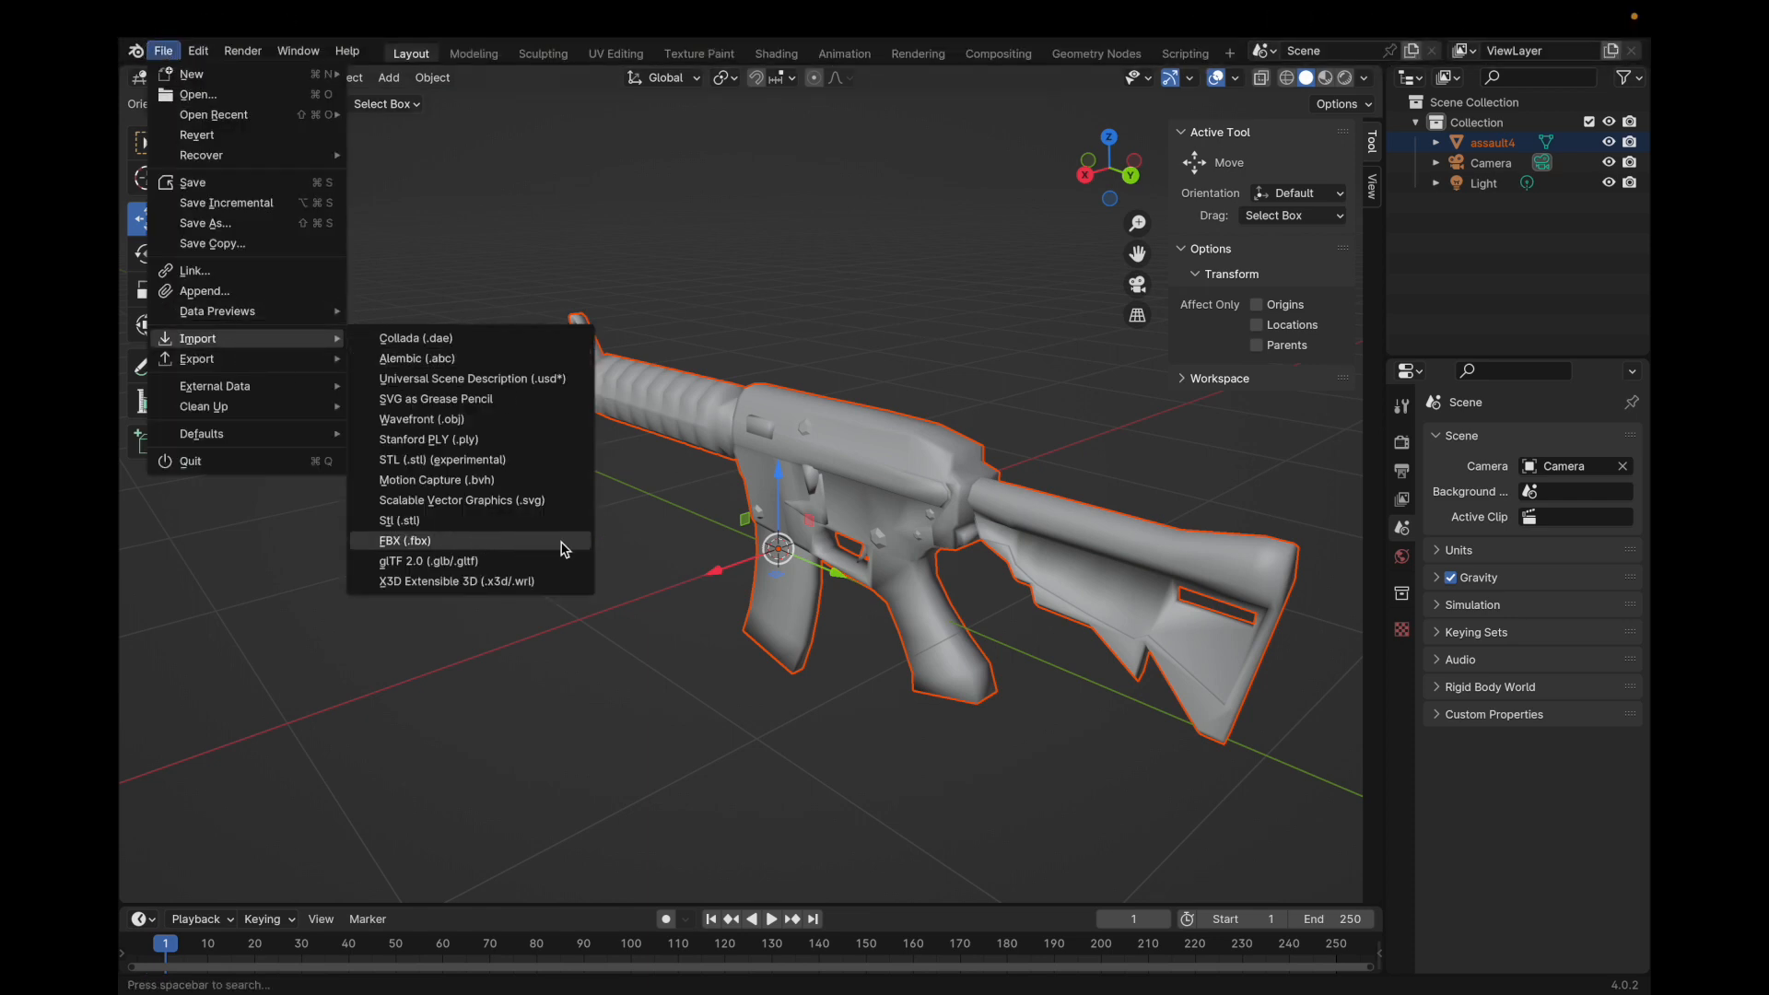
Check the assault4 import settings in Unity, return to Blender and rename the imported assault4 object as AR18.
{"action": "key", "text": "ctrl+Right"}
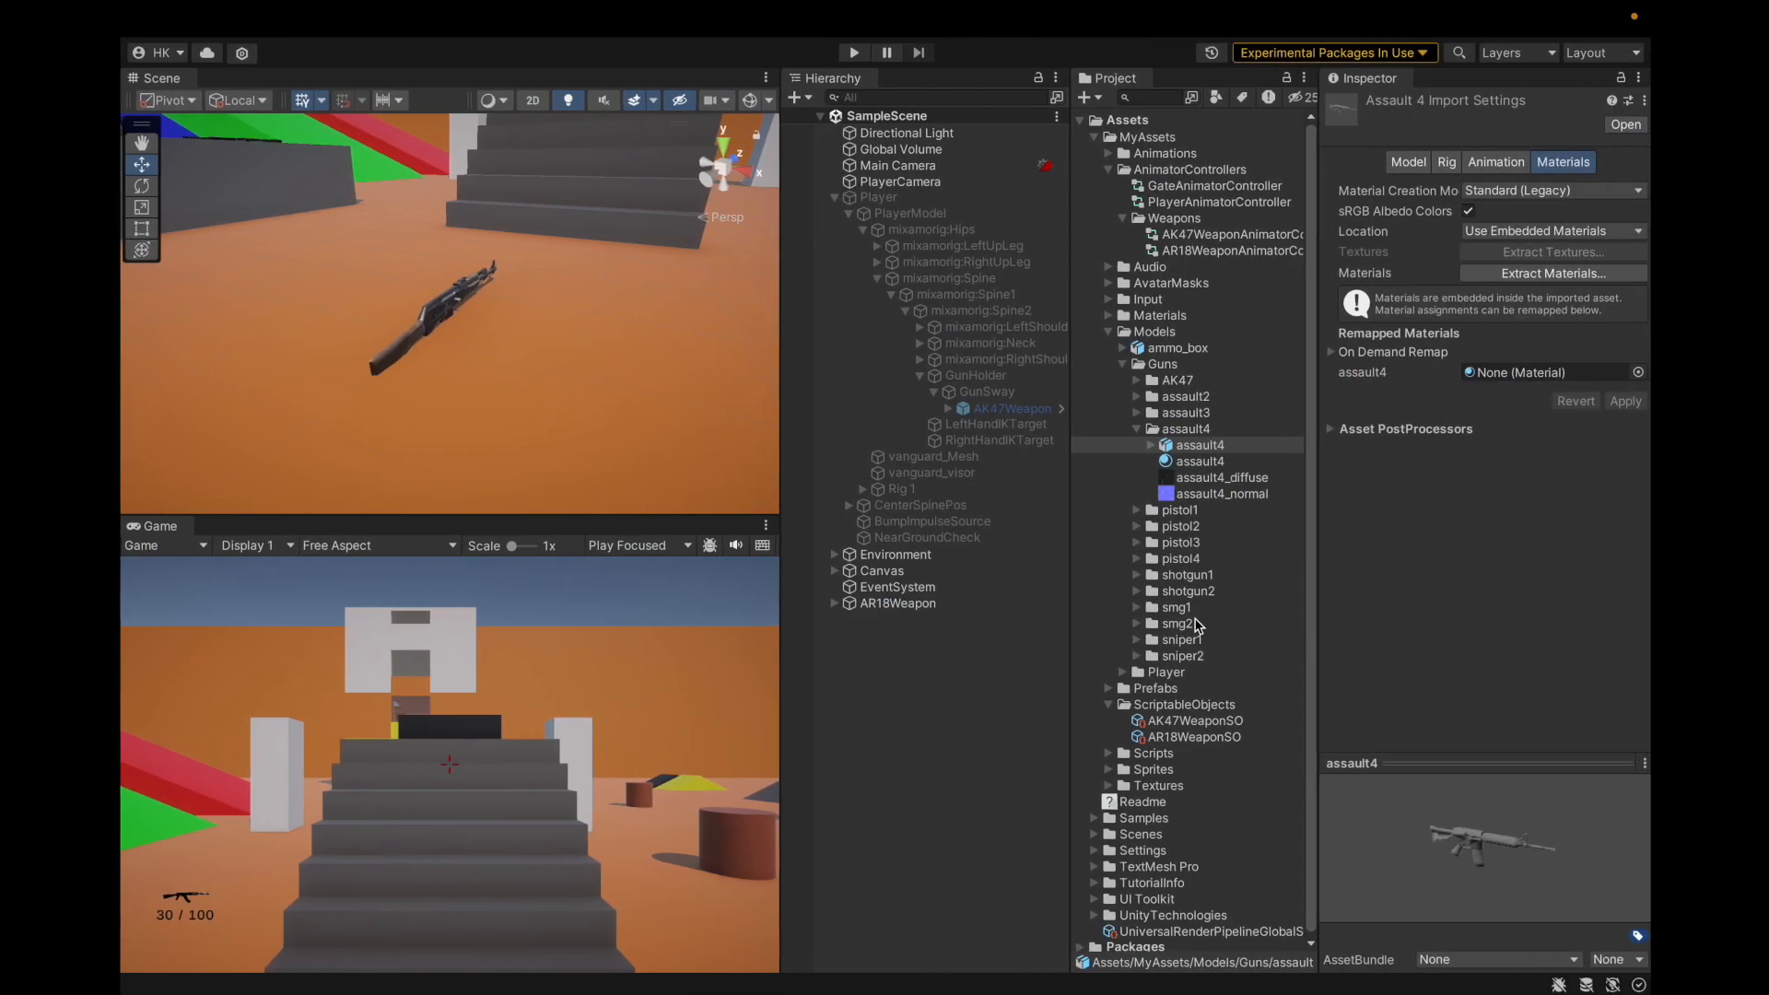
{"action": "key", "text": "ctrl+Left"}
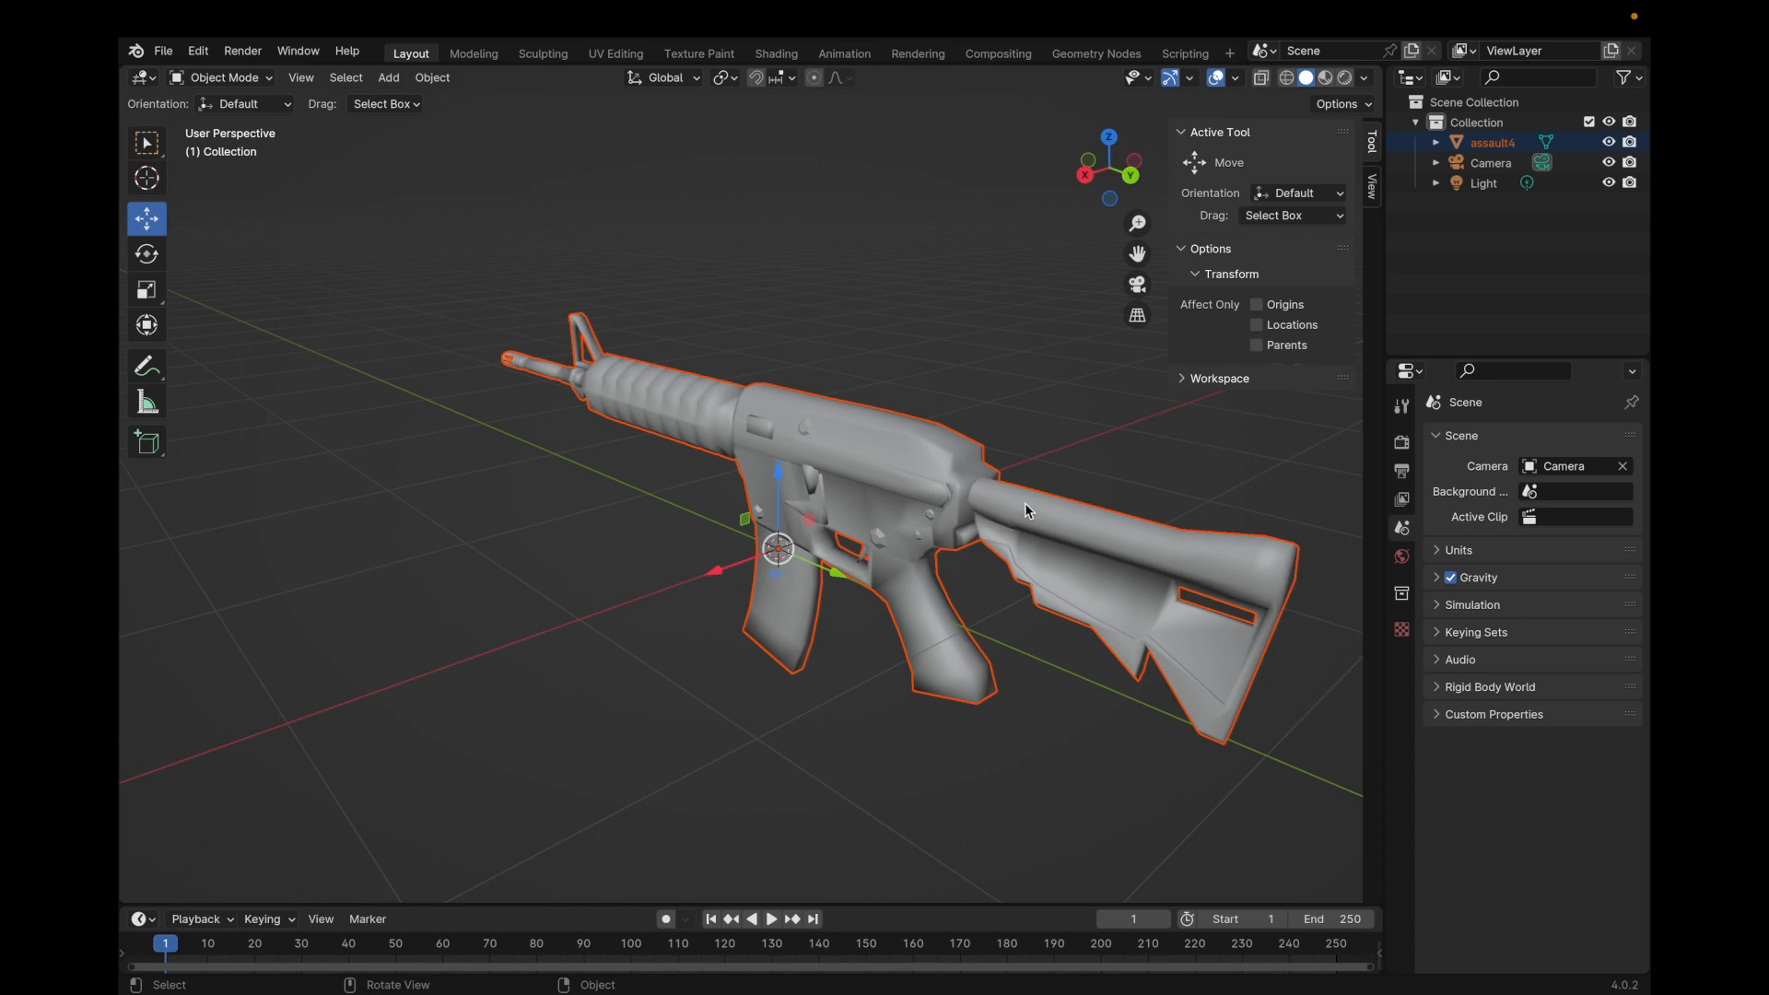
{"action": "left_click", "coordinate": [1465, 148]}
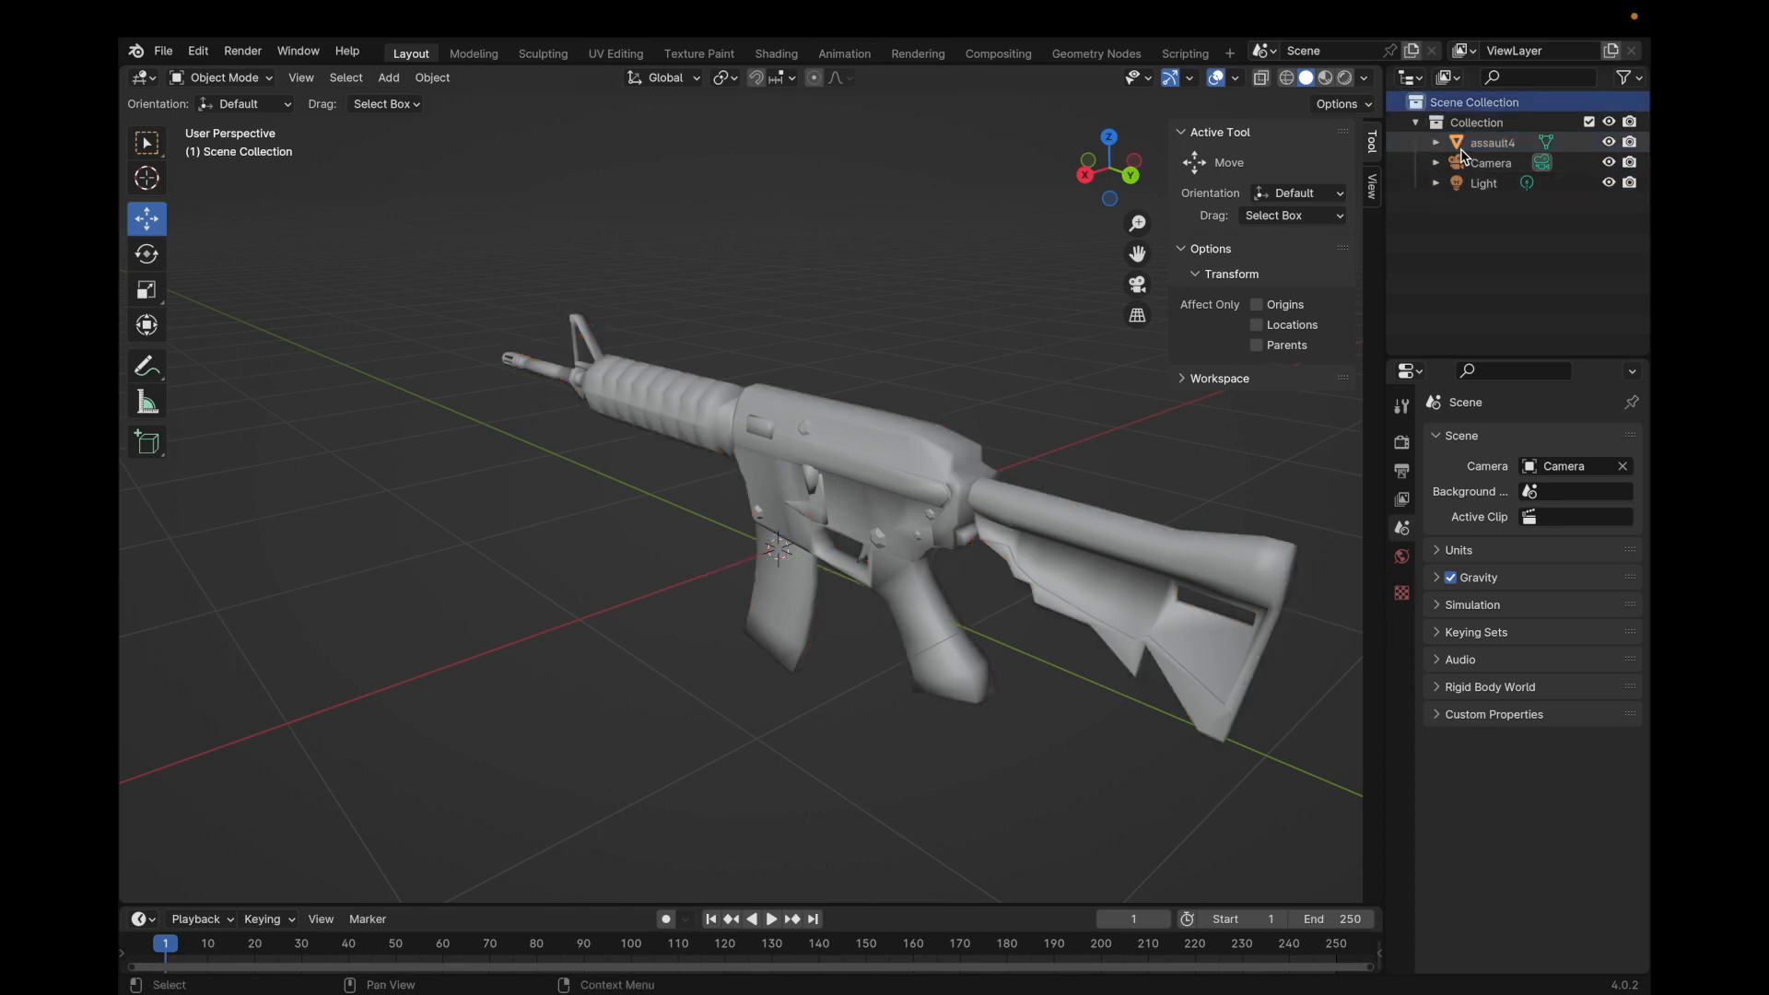
{"action": "middle_click_drag", "start_coordinate": [931, 433], "coordinate": [810, 516]}
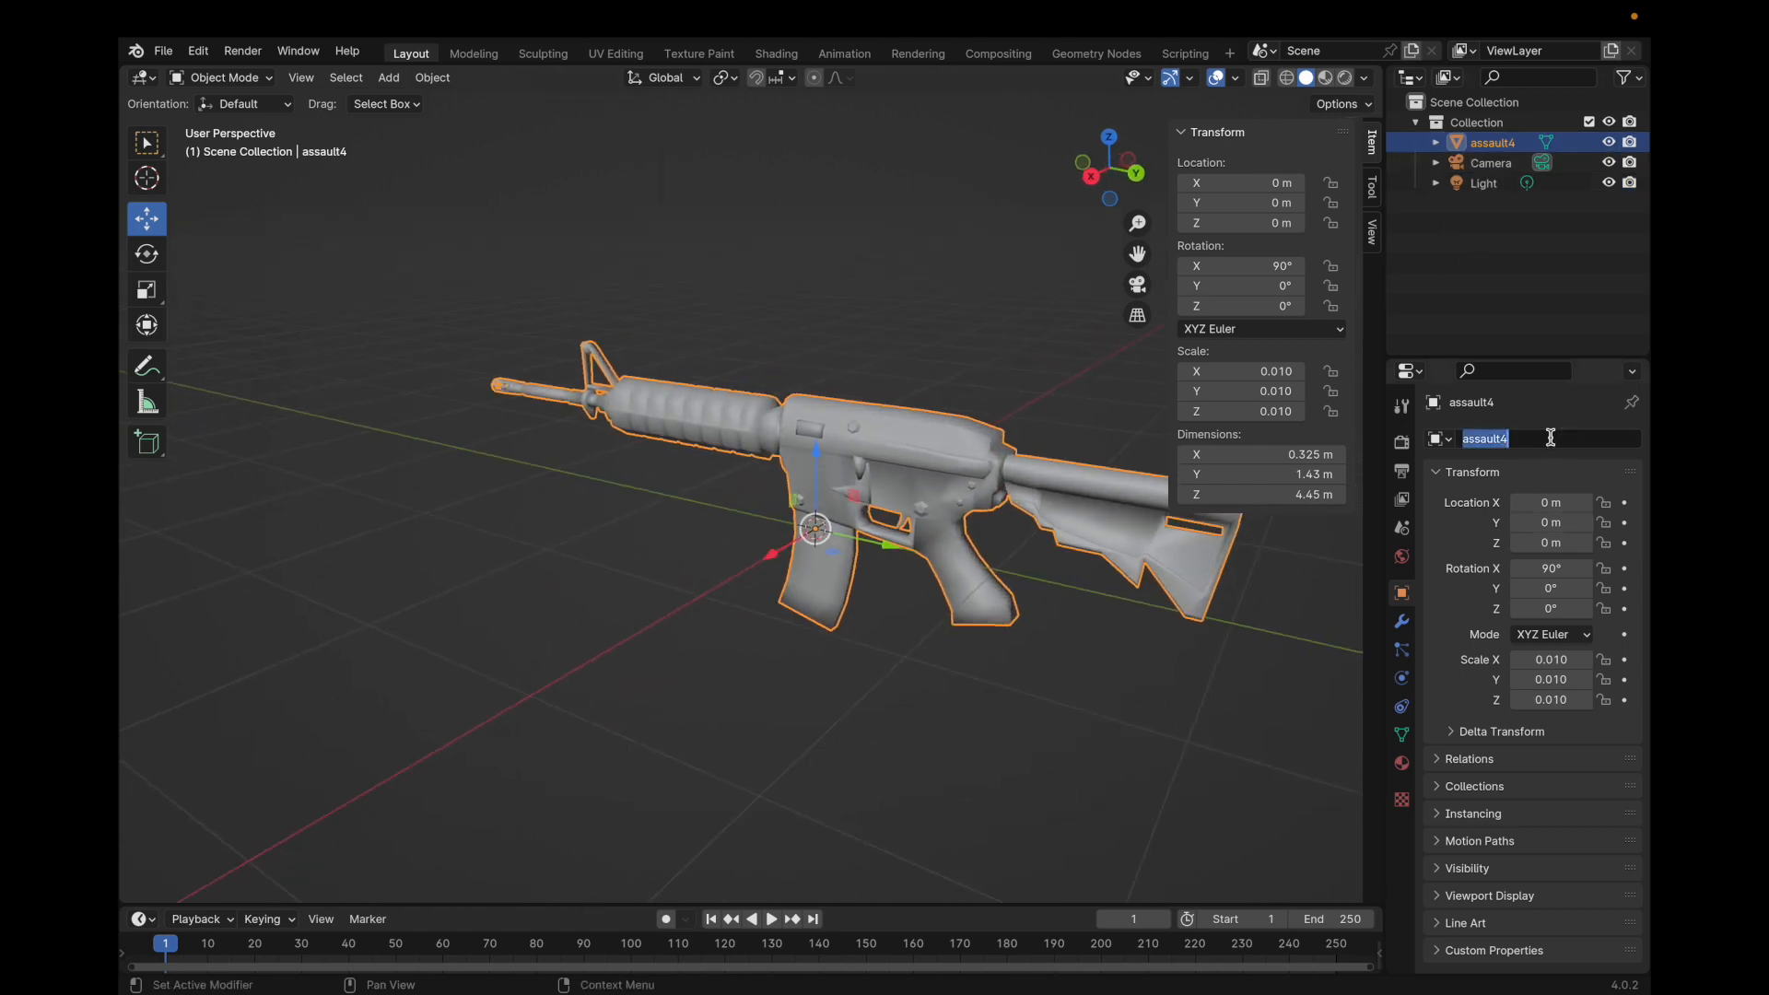
{"action": "left_click", "coordinate": [1473, 122]}
{"action": "left_click", "coordinate": [1470, 142]}
Expand the AR18 object's contents to examine its Cube.004 mesh data and material, and collapse it again.
{"action": "left_click", "coordinate": [1436, 141]}
{"action": "key", "text": "Down"}
{"action": "key", "text": "Right"}
{"action": "key", "text": "Down"}
{"action": "key", "text": "Up"}
{"action": "left_click", "coordinate": [1477, 162]}
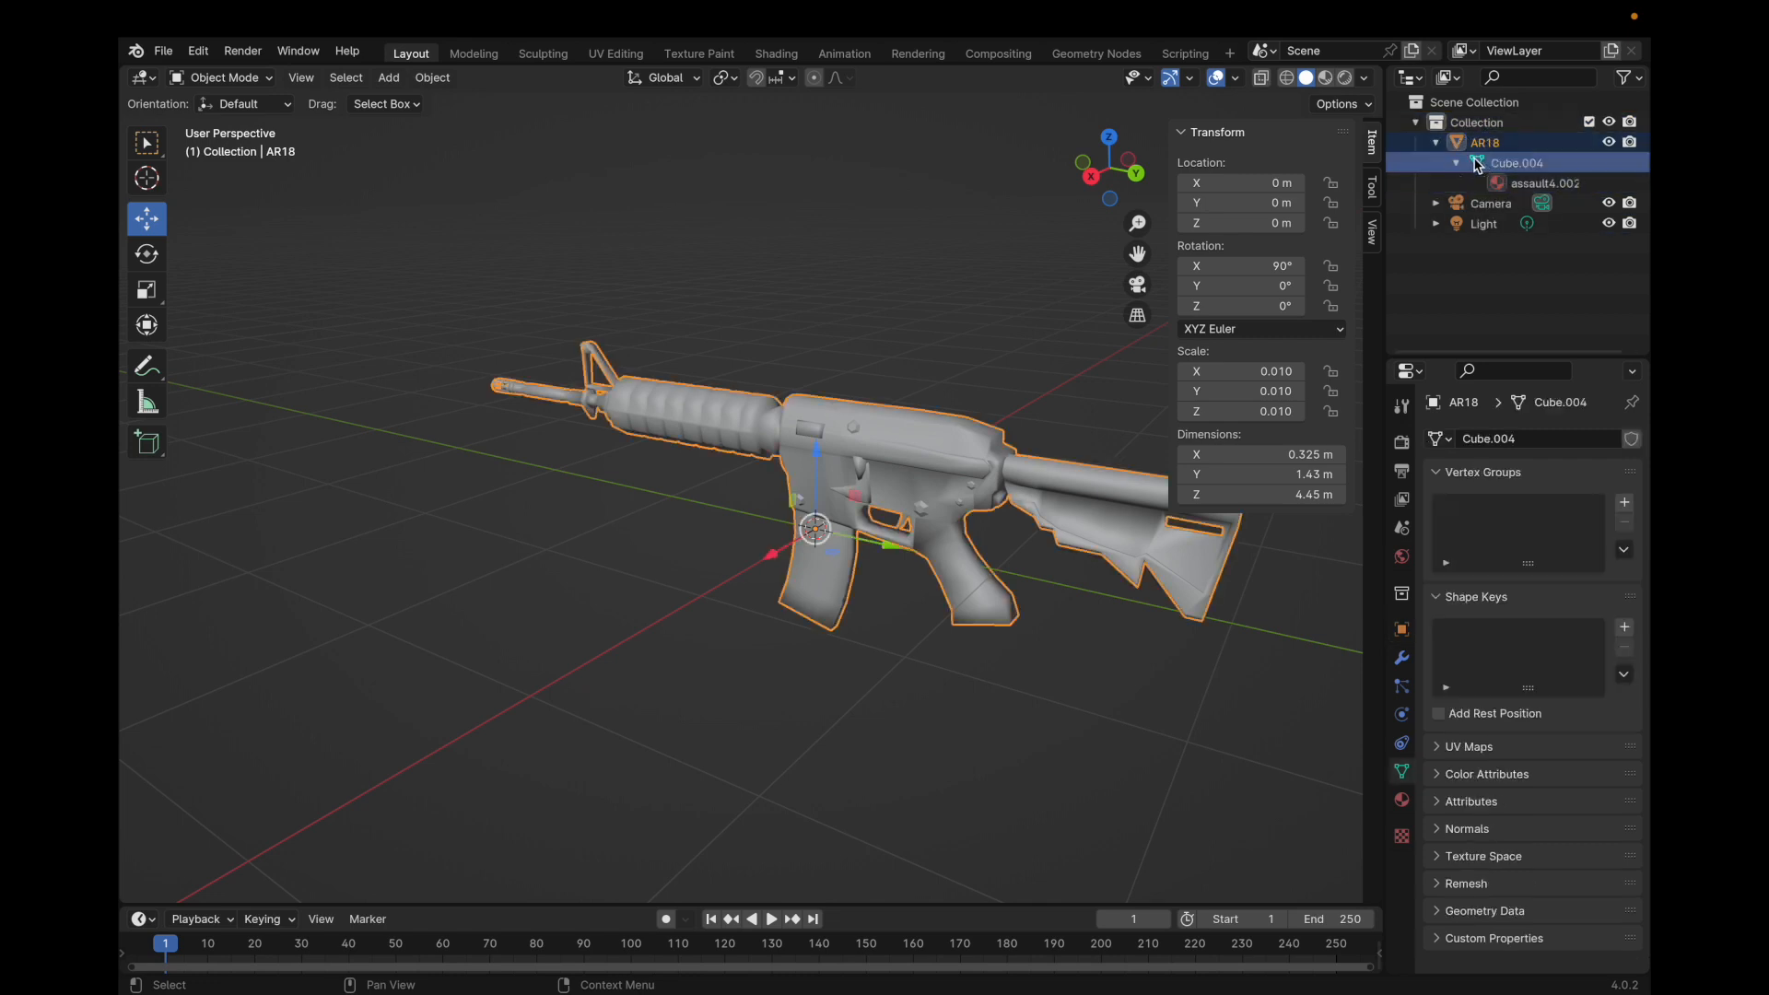
{"action": "middle_click_drag", "start_coordinate": [1036, 530], "coordinate": [1078, 511]}
{"action": "left_click", "coordinate": [1456, 163]}
{"action": "left_click", "coordinate": [1435, 142]}
{"action": "left_click", "coordinate": [1437, 299]}
{"action": "mouse_move", "coordinate": [955, 377]}
{"action": "middle_mouse_down"}
{"action": "mouse_move", "coordinate": [942, 462]}
{"action": "mouse_move", "coordinate": [616, 454]}
{"action": "mouse_move", "coordinate": [699, 405]}
{"action": "mouse_move", "coordinate": [663, 505]}
{"action": "mouse_move", "coordinate": [929, 369]}
{"action": "middle_mouse_up"}
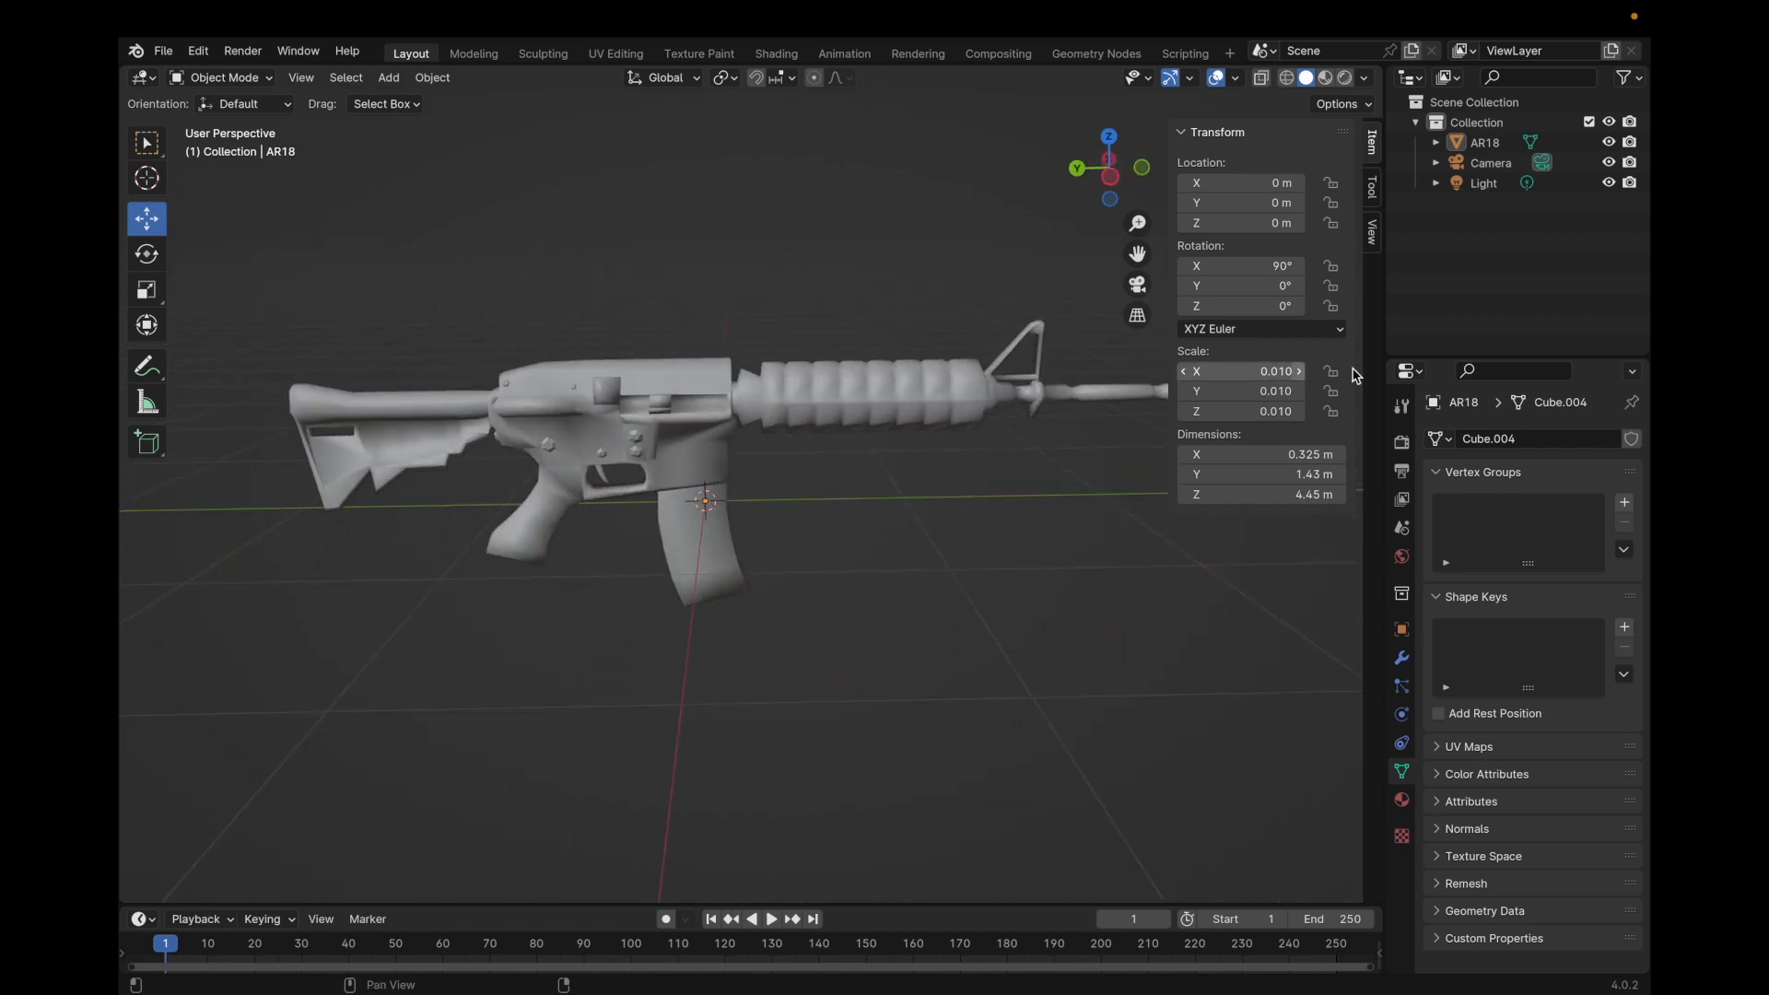
Add a Boolean modifier to the AR18 object.
{"action": "left_click", "coordinate": [1485, 143]}
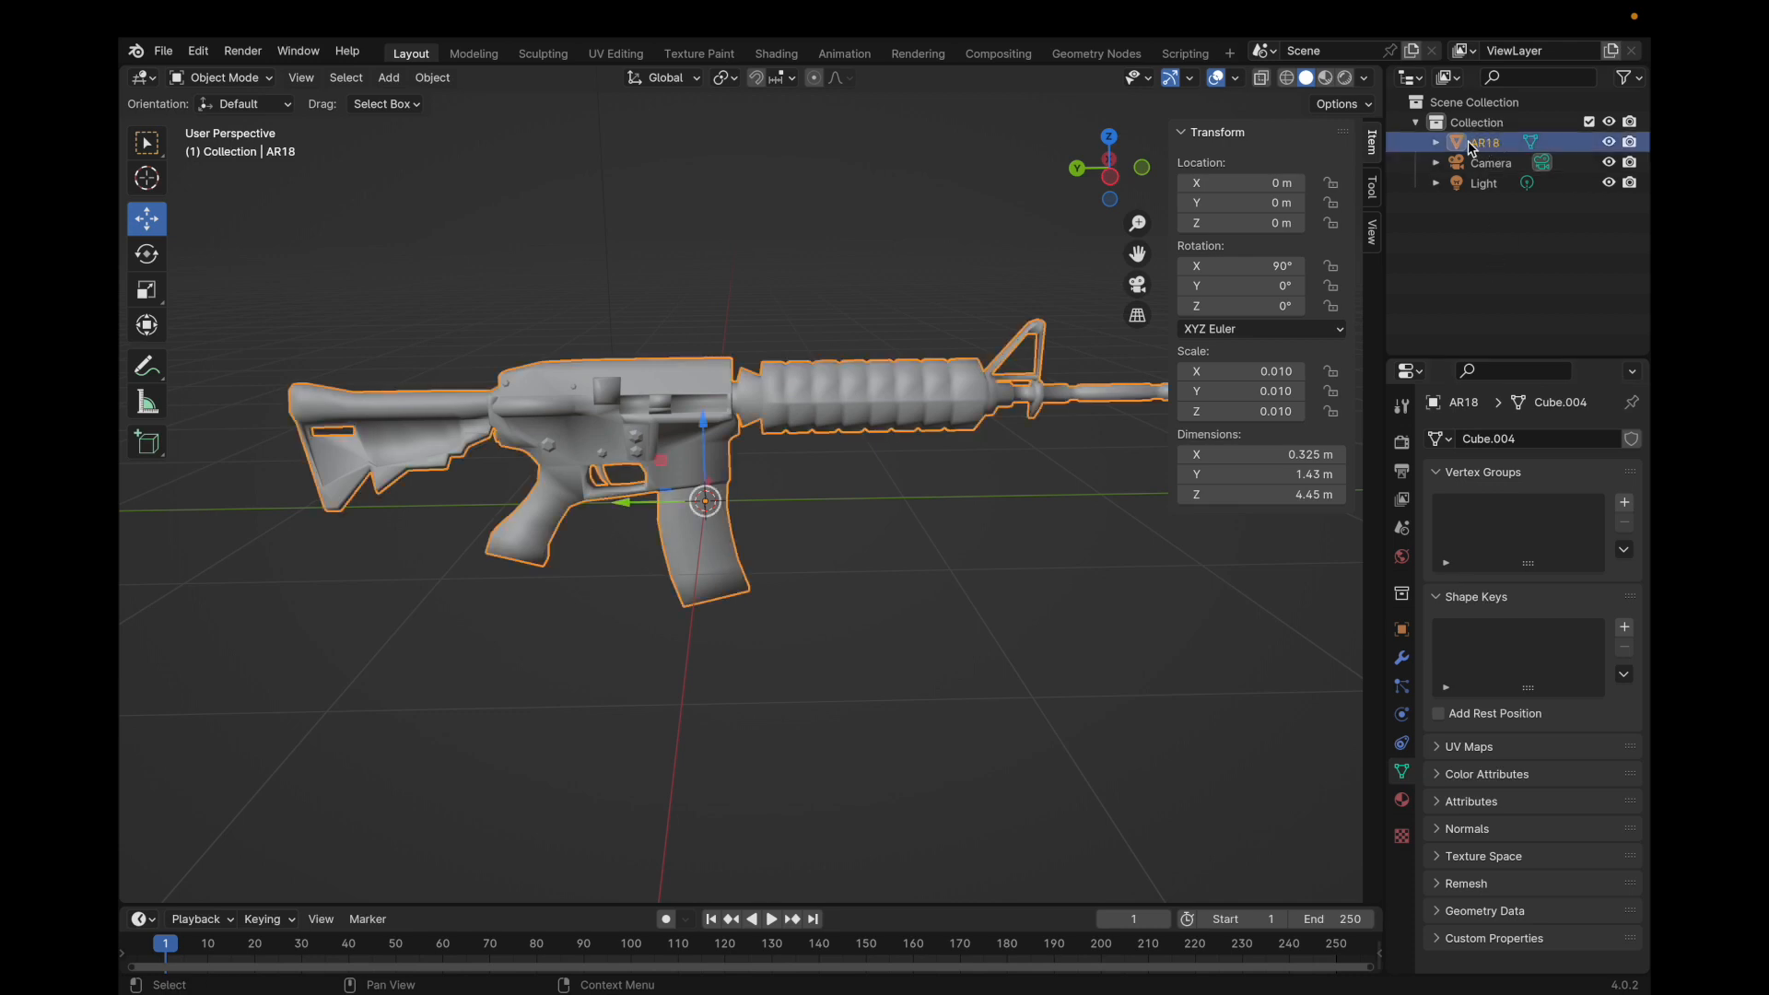
{"action": "left_click", "coordinate": [1469, 143]}
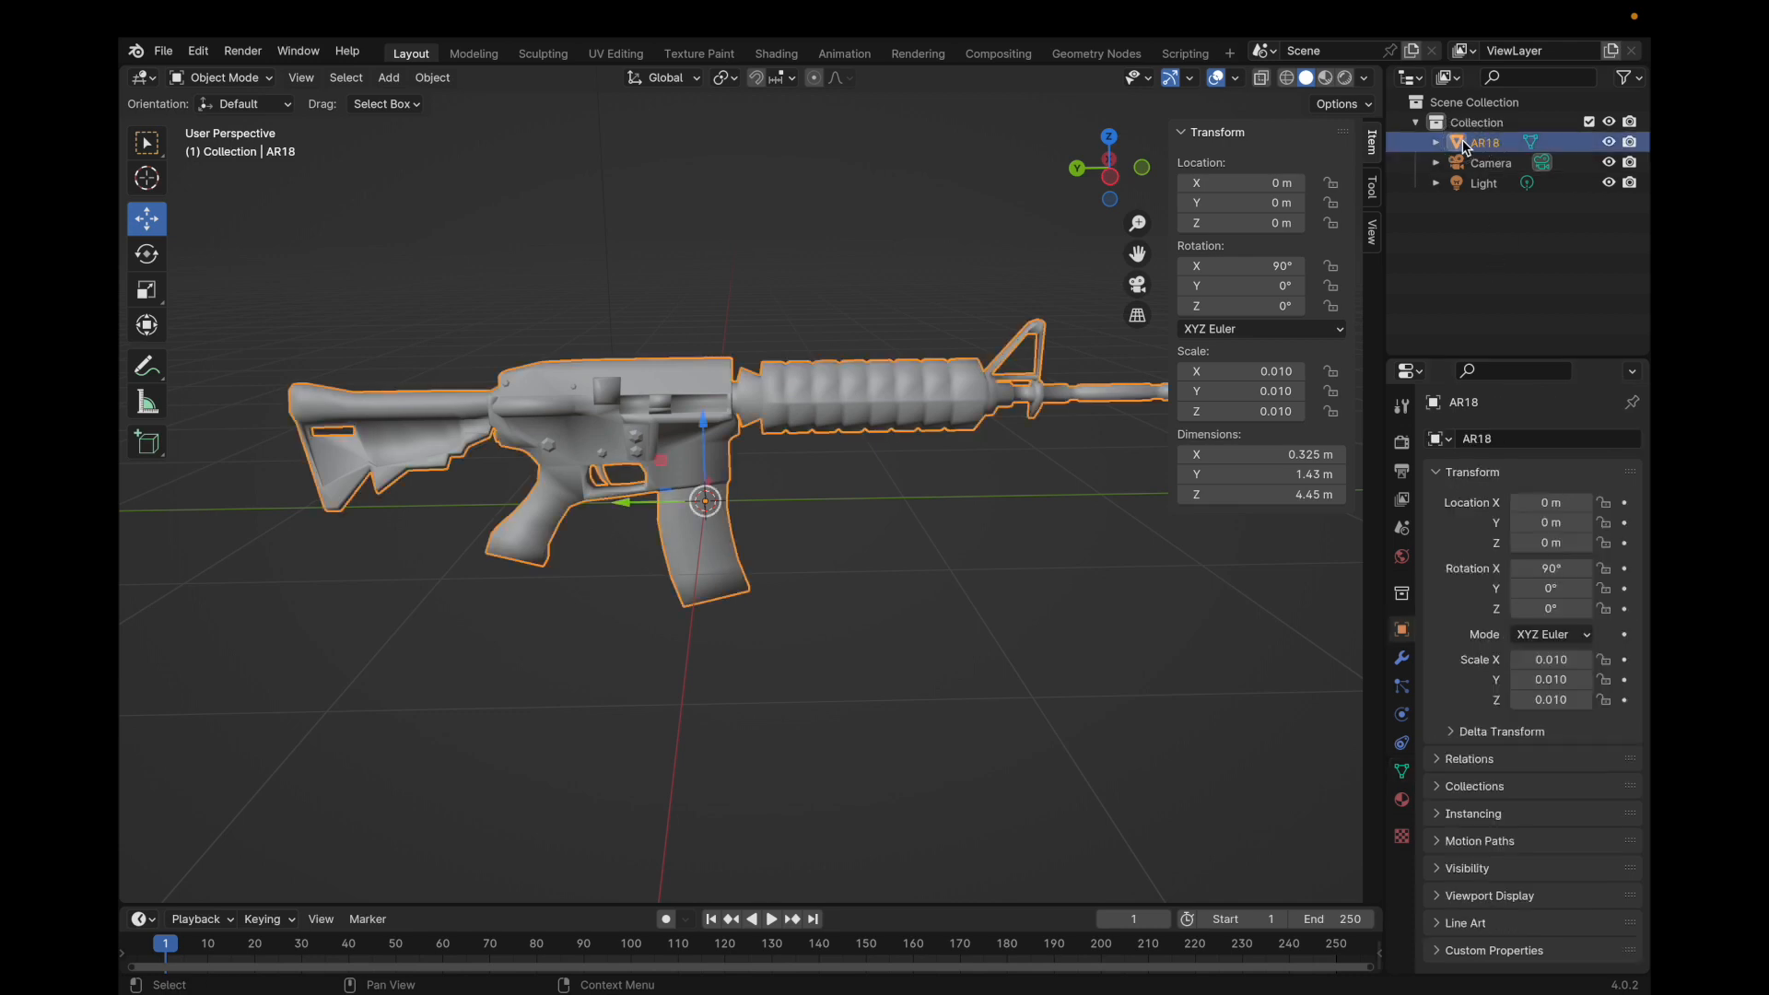
{"action": "left_click", "coordinate": [1401, 657]}
{"action": "left_click", "coordinate": [1545, 439]}
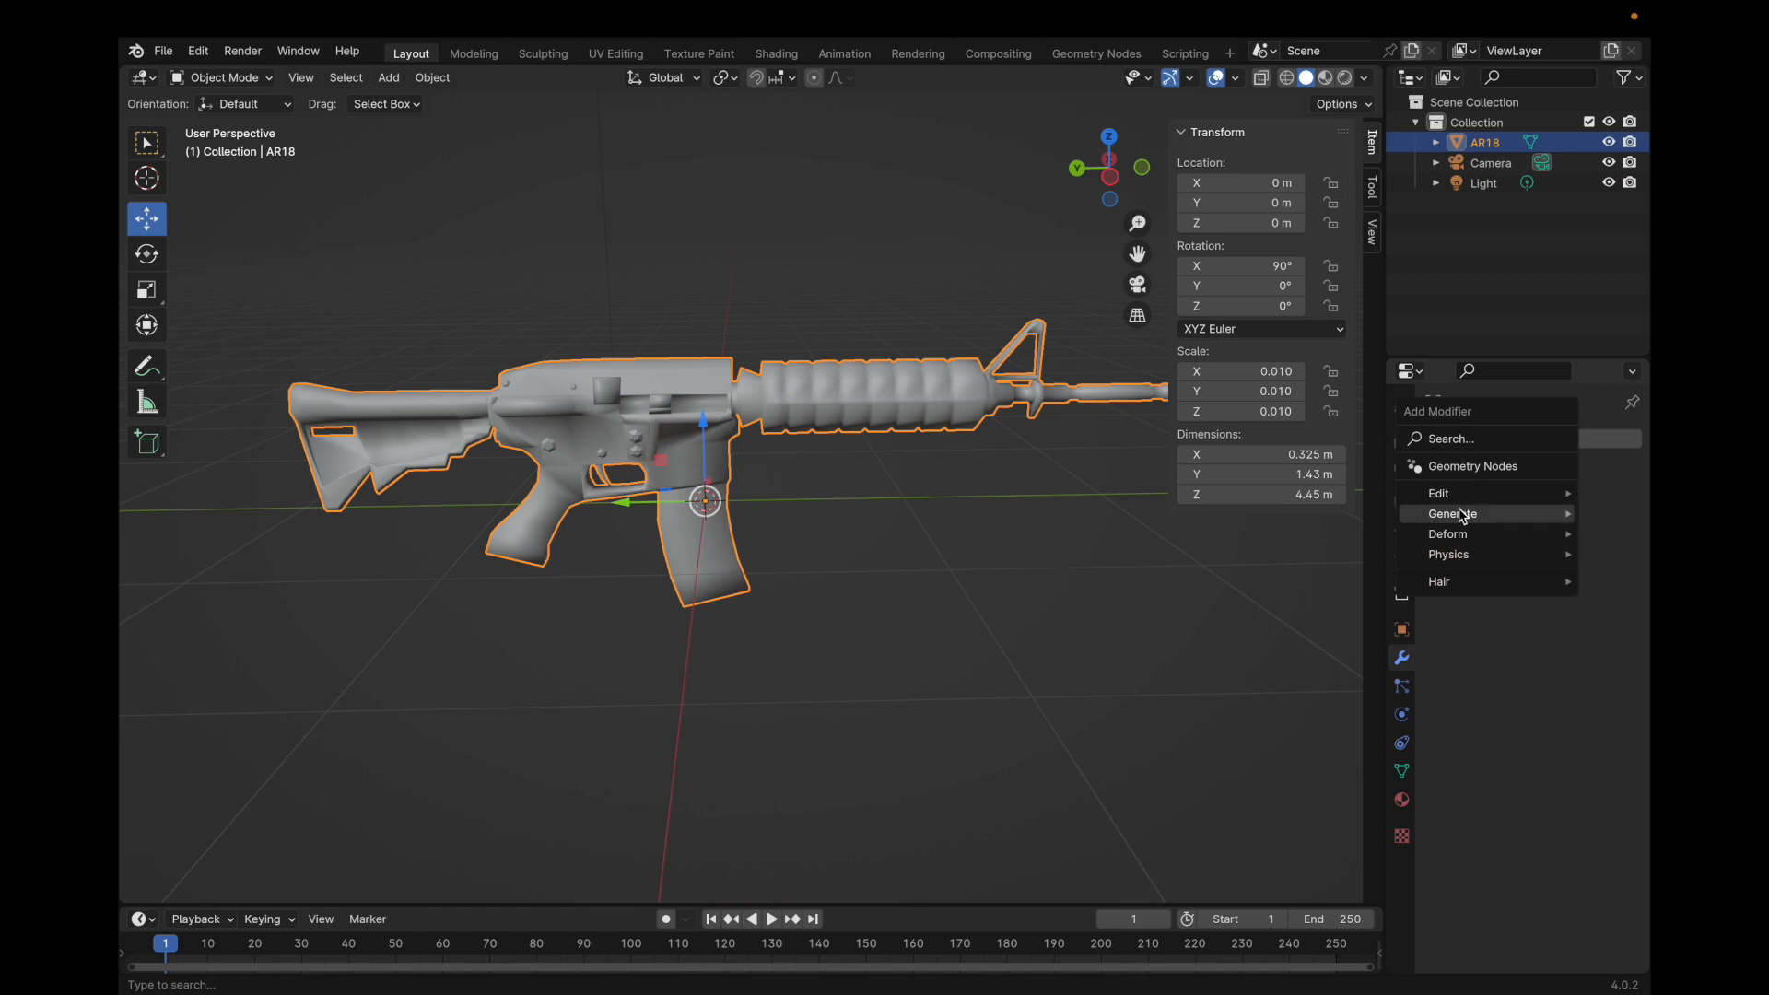
{"action": "mouse_move", "coordinate": [1456, 514]}
{"action": "left_click", "coordinate": [1257, 556]}
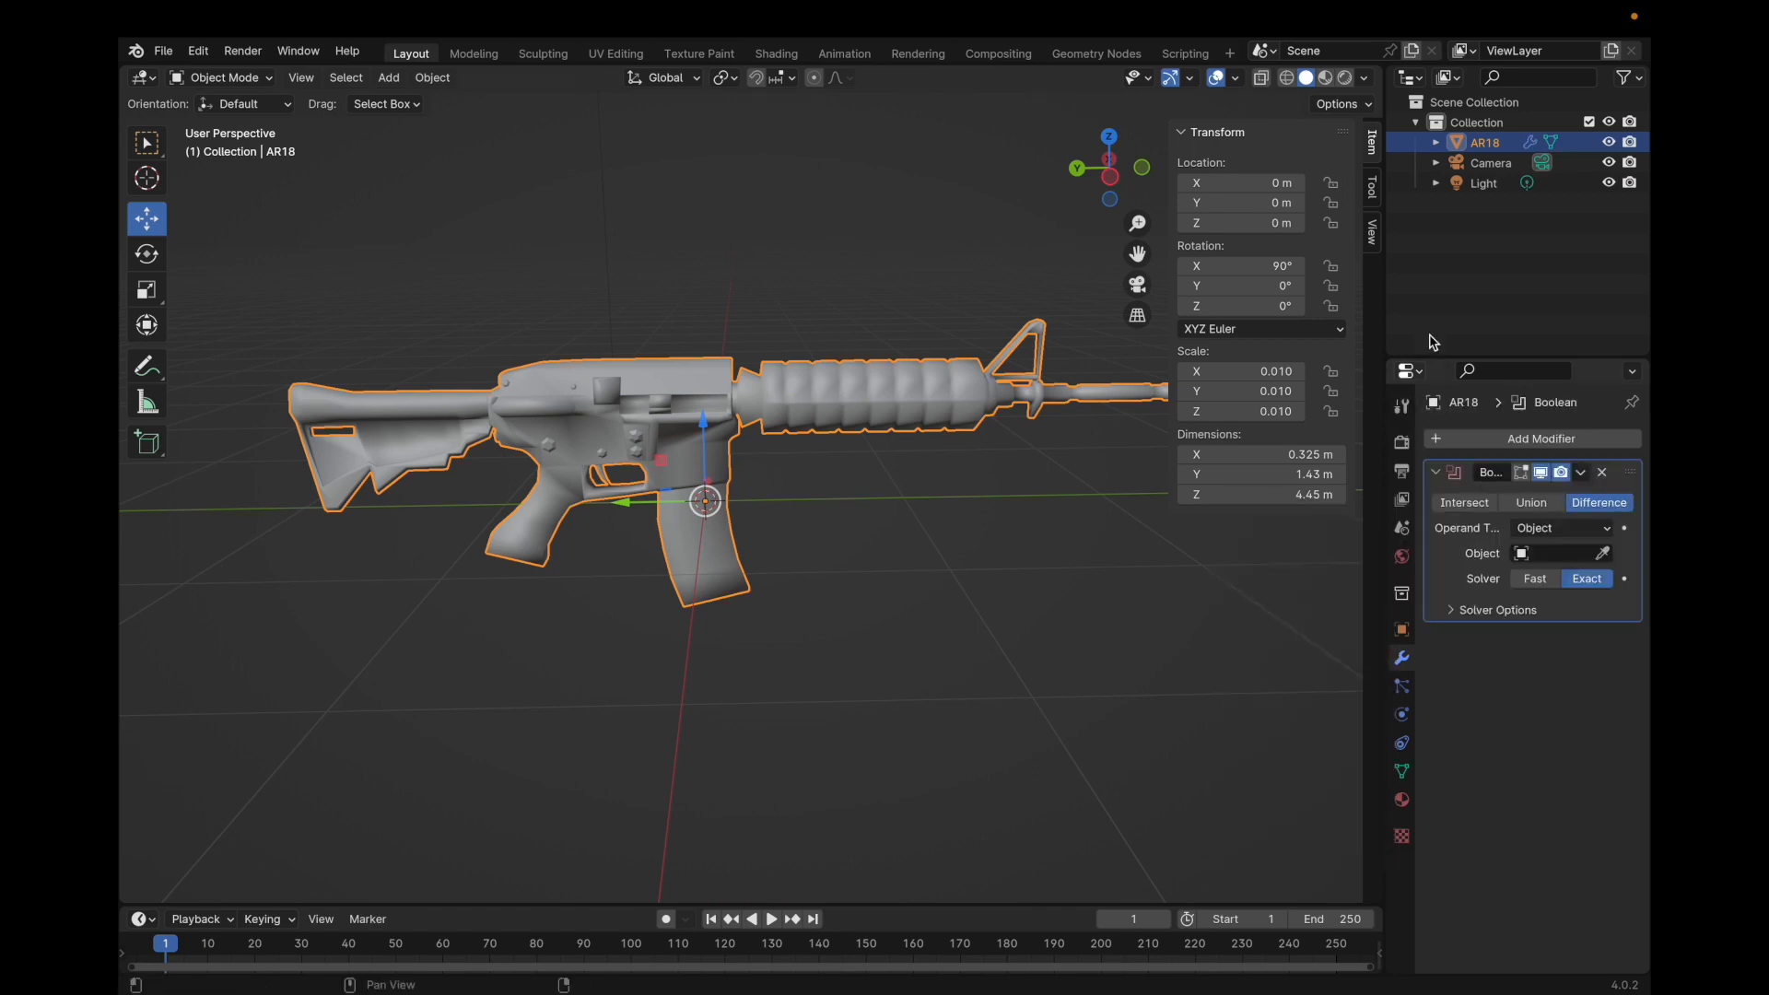
Add a cube mesh to the scene at the origin.
{"action": "left_click", "coordinate": [1468, 242]}
{"action": "right_click", "coordinate": [1467, 242]}
{"action": "left_click", "coordinate": [388, 77]}
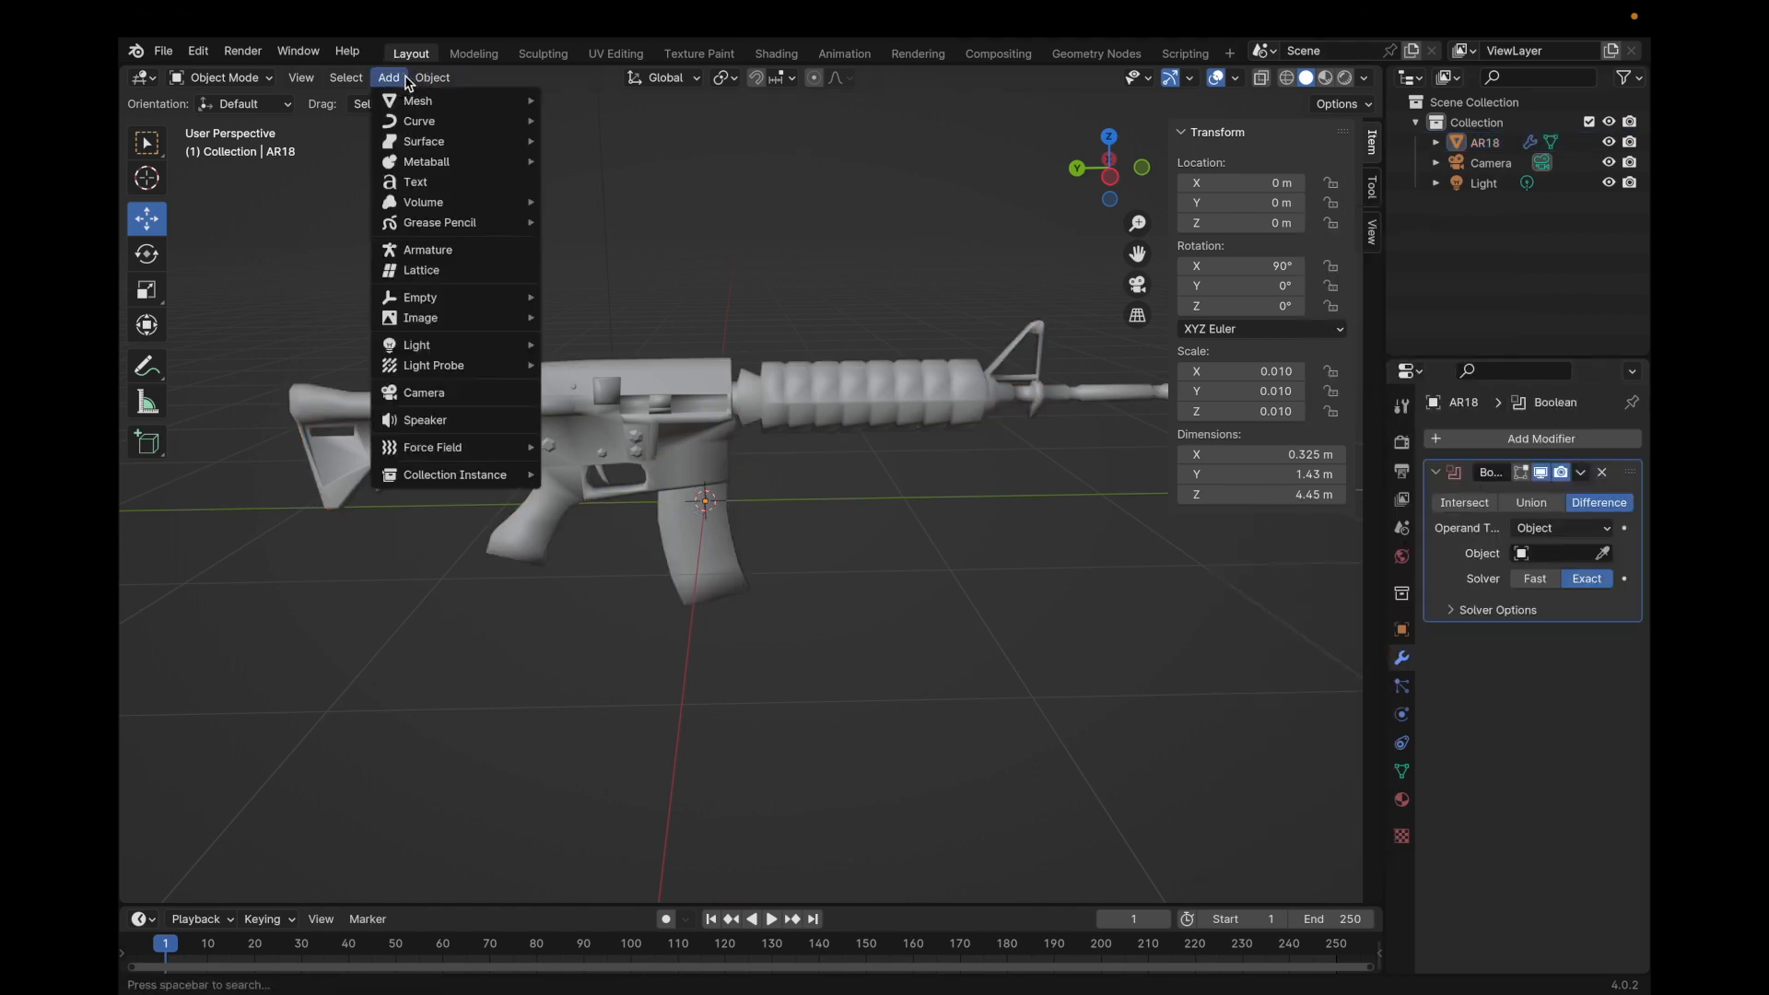
{"action": "mouse_move", "coordinate": [410, 102]}
{"action": "left_click", "coordinate": [607, 122]}
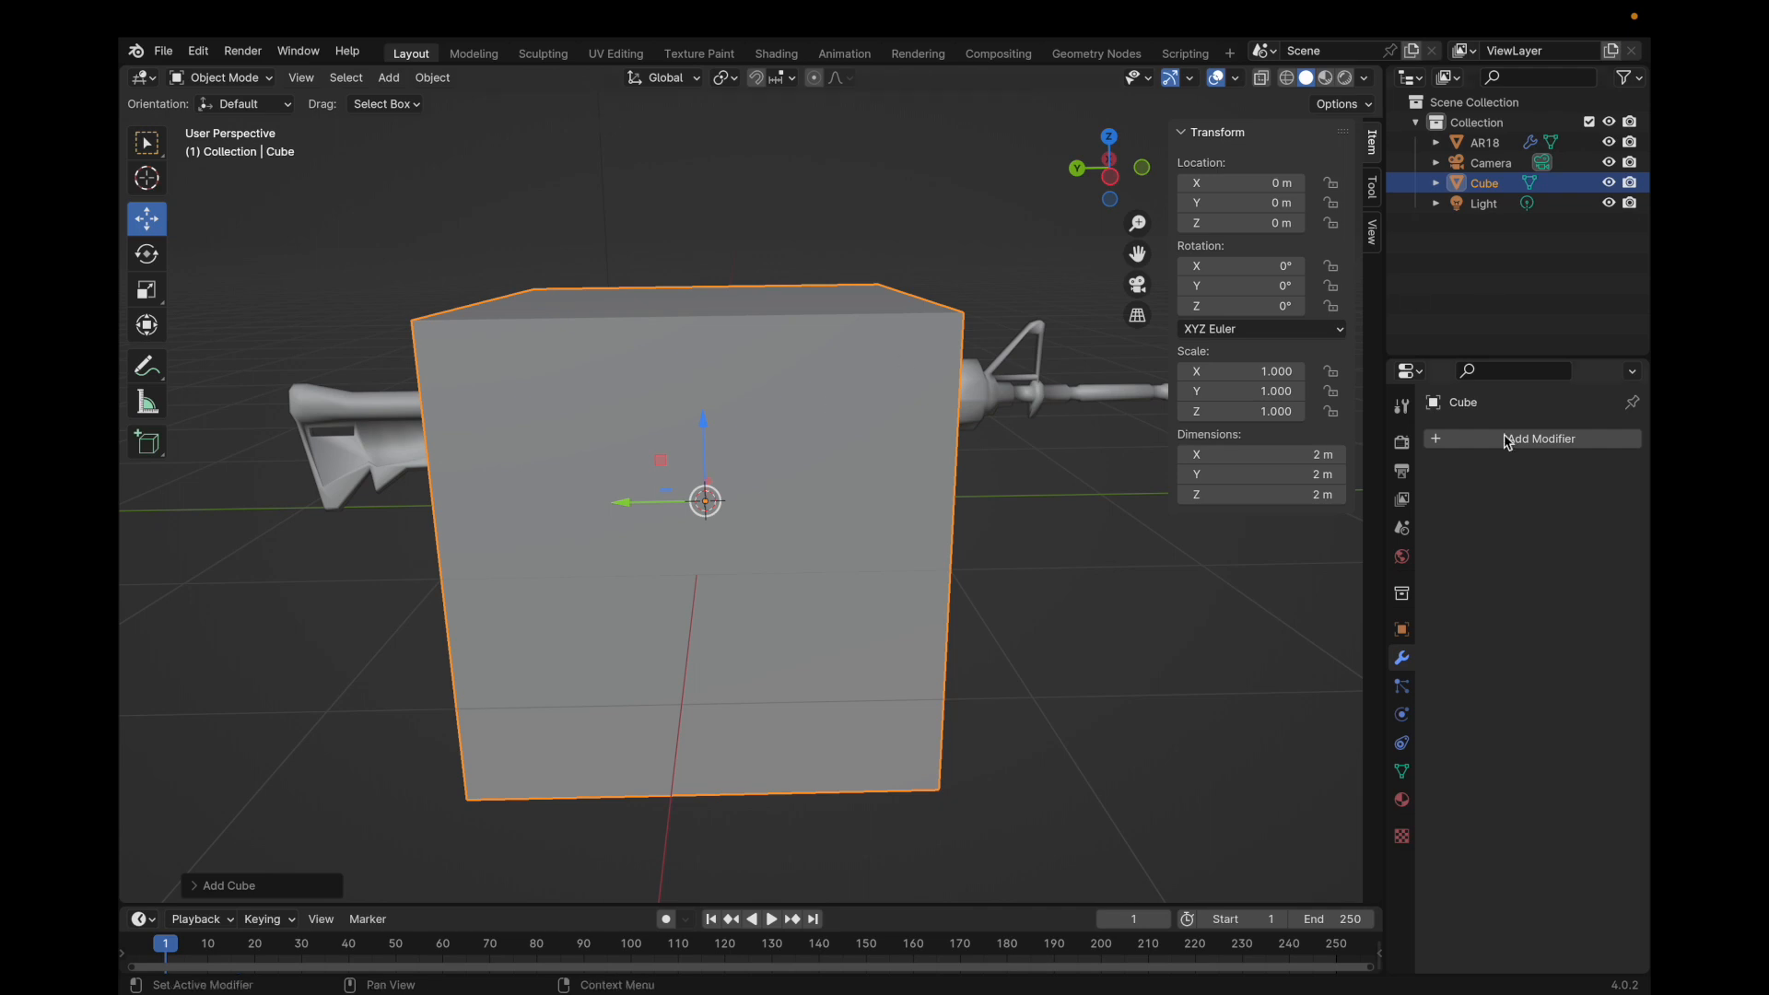
Assign the cube as the object of AR18's Boolean Difference modifier.
{"action": "left_click", "coordinate": [1457, 142]}
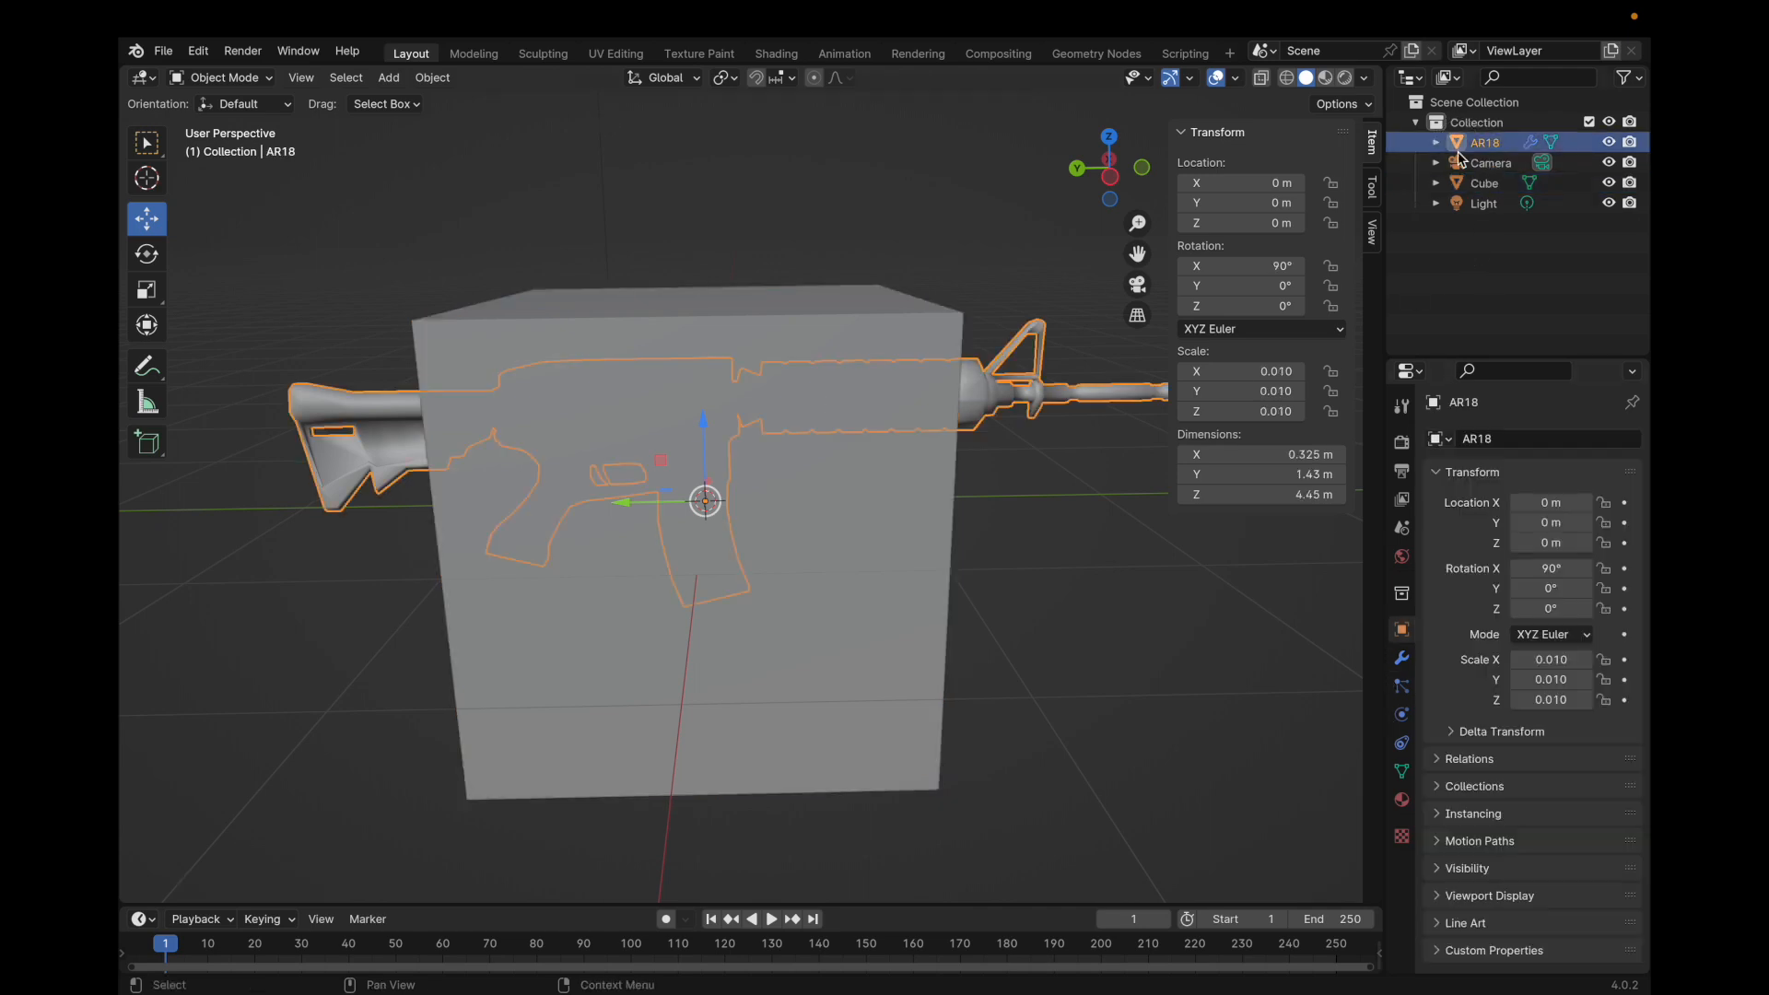
{"action": "left_click", "coordinate": [1403, 656]}
{"action": "left_click_drag", "start_coordinate": [1484, 183], "coordinate": [1537, 564]}
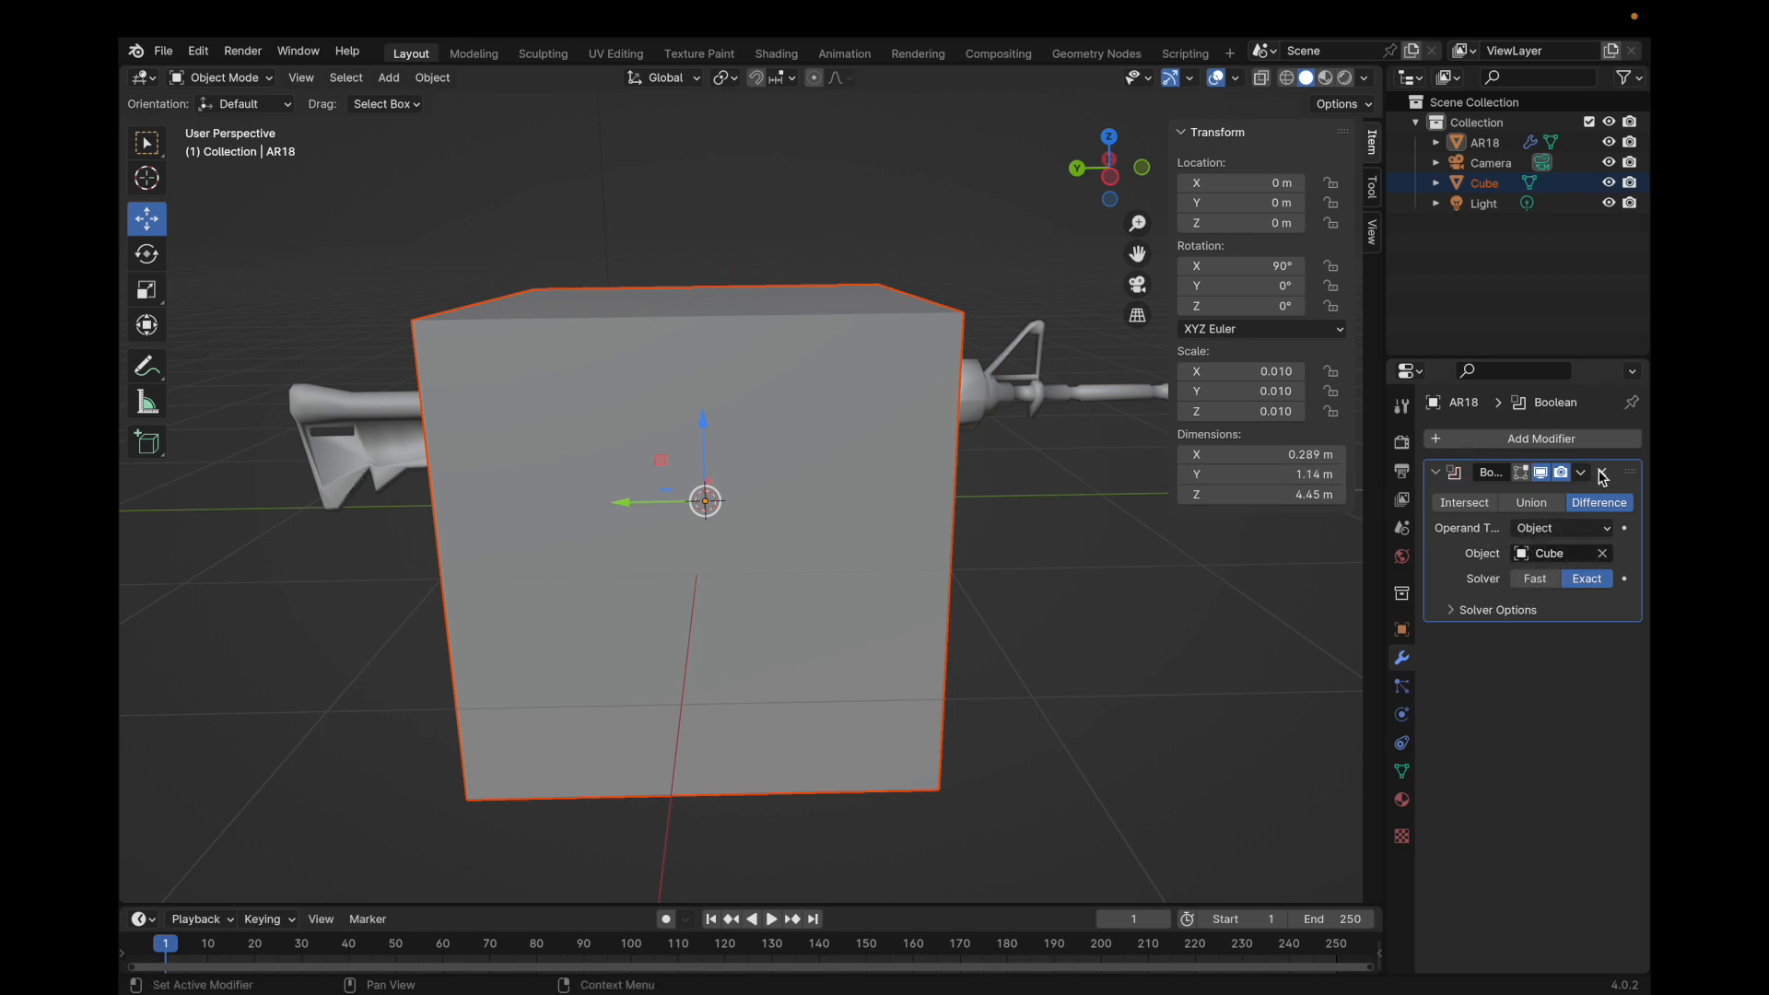
Move the cube below the gun to about Y -0.31 m and Z -1.41 m.
{"action": "scroll", "coordinate": [1120, 532], "scroll_direction": "left", "scroll_amount": 5}
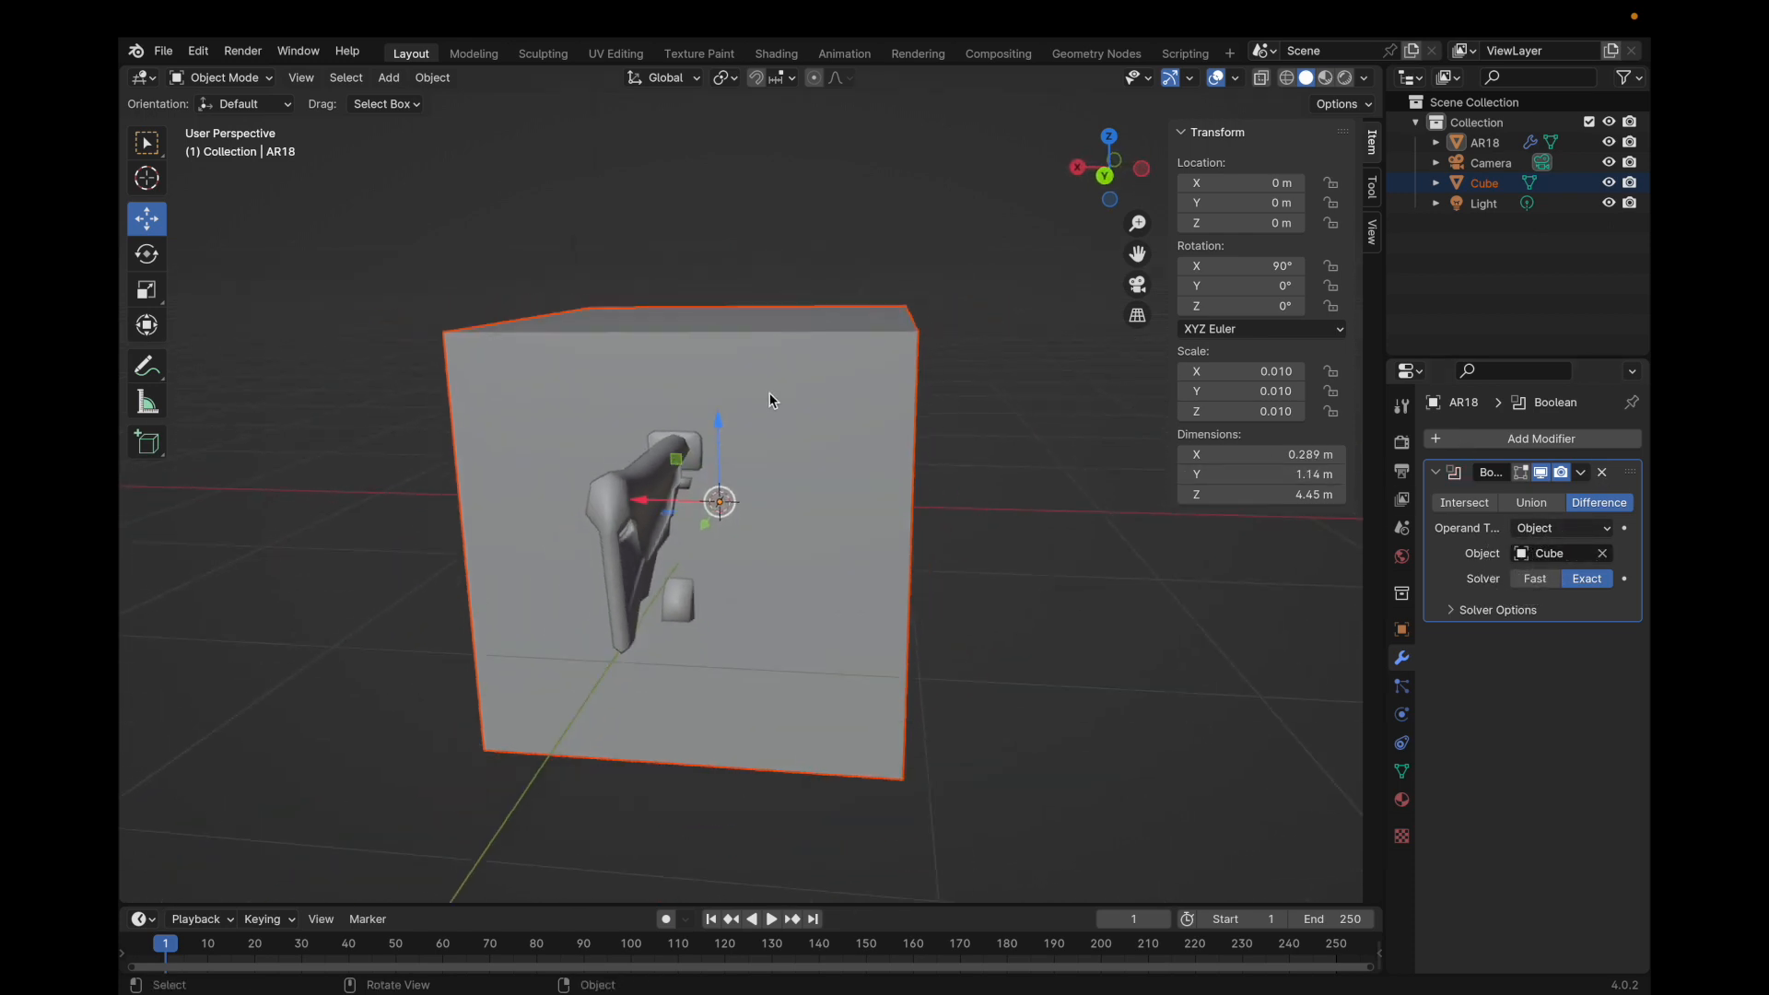
{"action": "scroll", "coordinate": [769, 396], "scroll_direction": "left", "scroll_amount": 5}
{"action": "scroll", "coordinate": [769, 392], "scroll_direction": "left", "scroll_amount": 1}
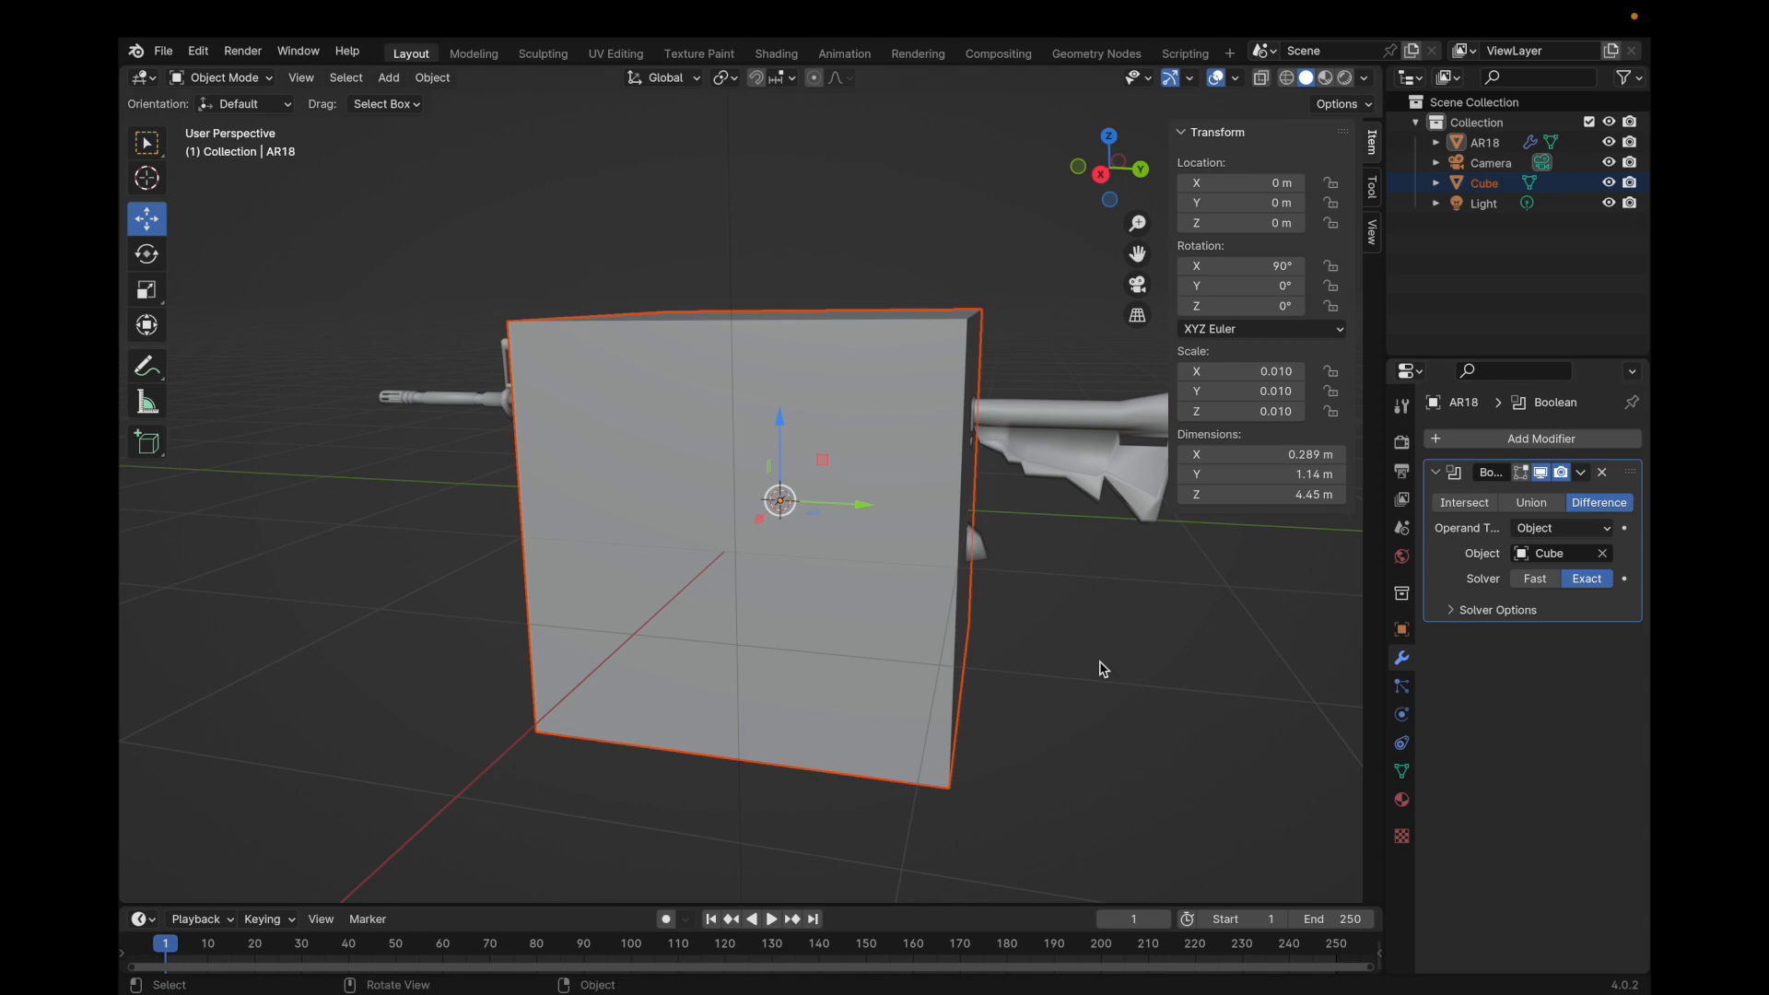
{"action": "scroll", "coordinate": [1103, 668], "scroll_direction": "left", "scroll_amount": 2}
{"action": "left_click_drag", "start_coordinate": [787, 423], "coordinate": [778, 657]}
{"action": "left_click", "coordinate": [872, 752]}
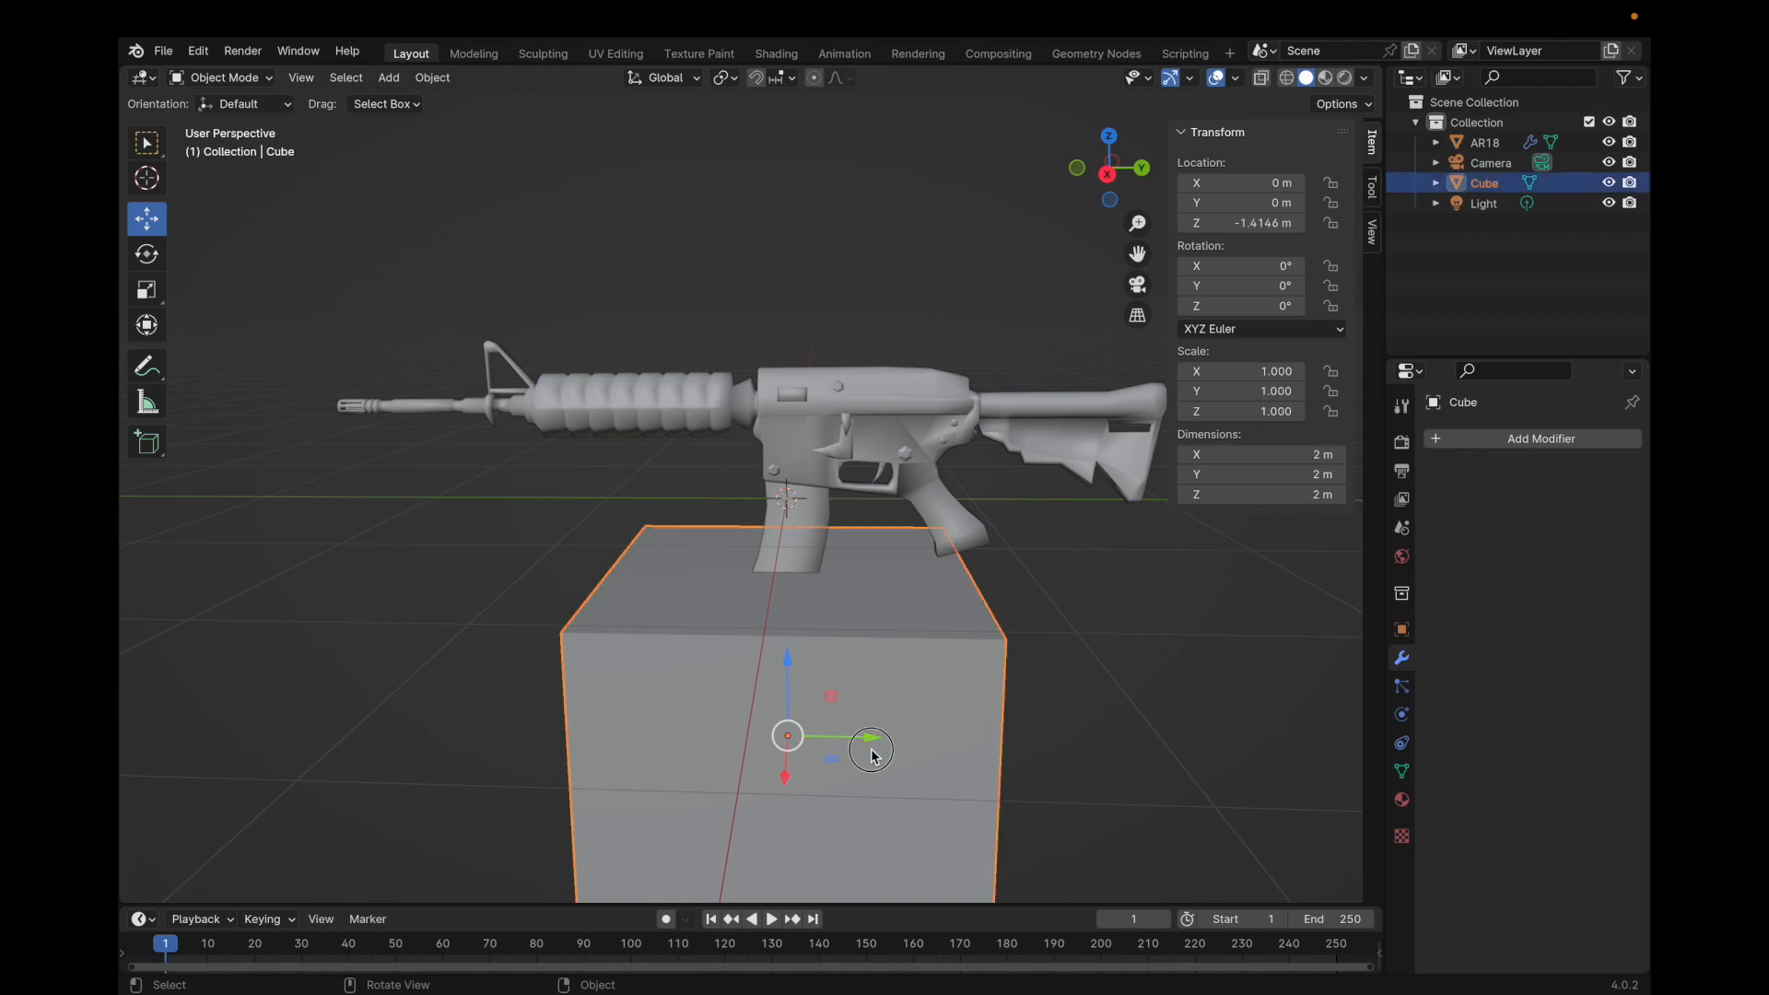
{"action": "left_click_drag", "start_coordinate": [868, 738], "coordinate": [815, 738]}
Scale the cube to about 0.351 and move it over the magazine at about Y 0.015 m, Z -0.343 m.
{"action": "middle_click_drag", "start_coordinate": [816, 652], "coordinate": [716, 586]}
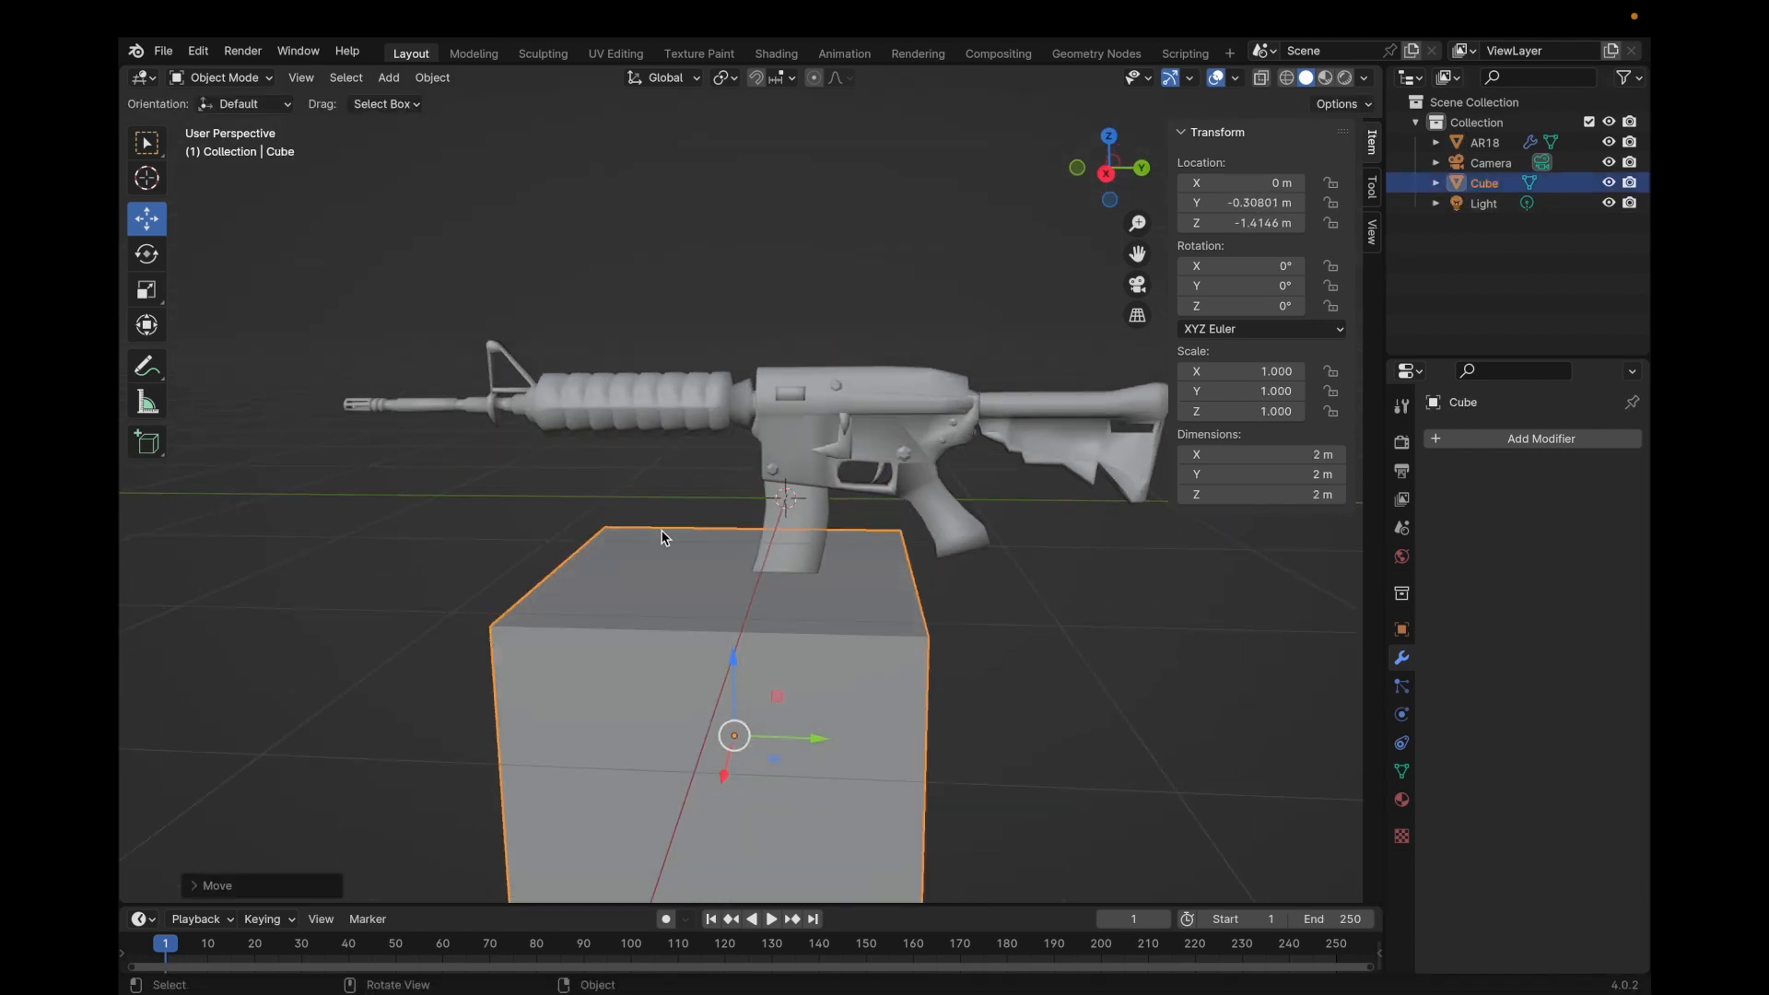
{"action": "key", "text": "s"}
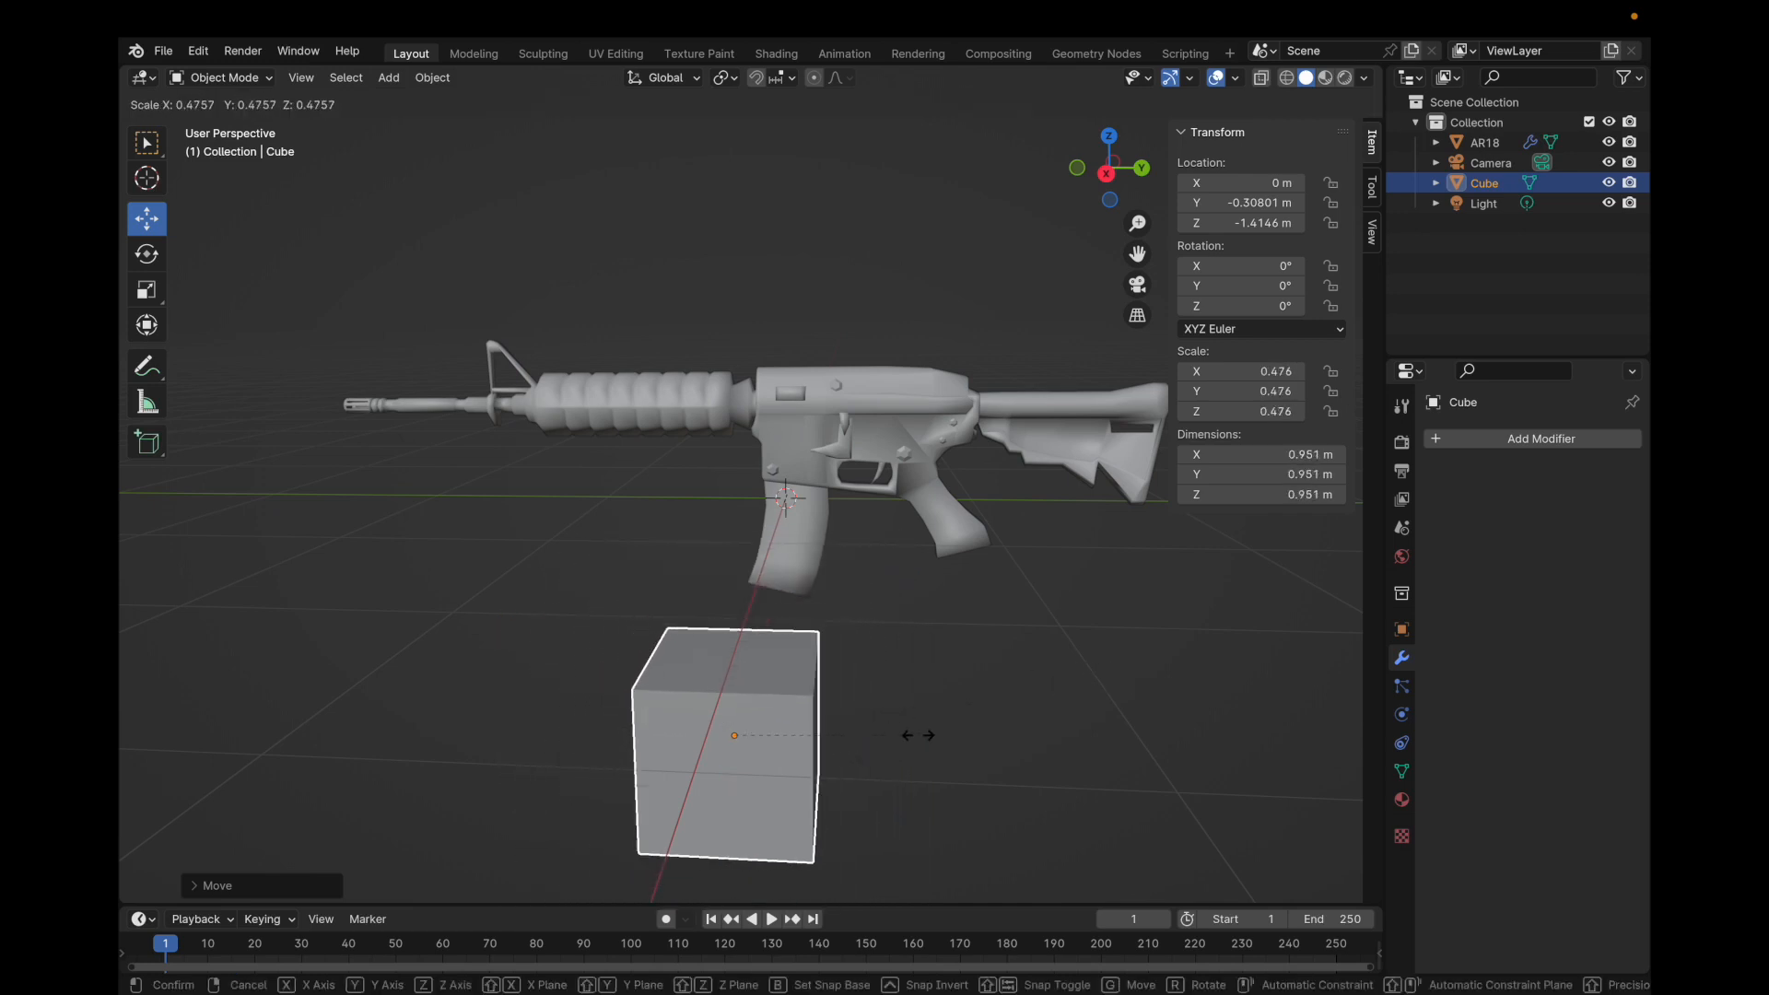
{"action": "left_click", "coordinate": [871, 740]}
{"action": "left_click_drag", "start_coordinate": [730, 632], "coordinate": [834, 511]}
{"action": "key", "text": "KP_Decimal"}
{"action": "middle_click_drag", "start_coordinate": [918, 560], "coordinate": [870, 385]}
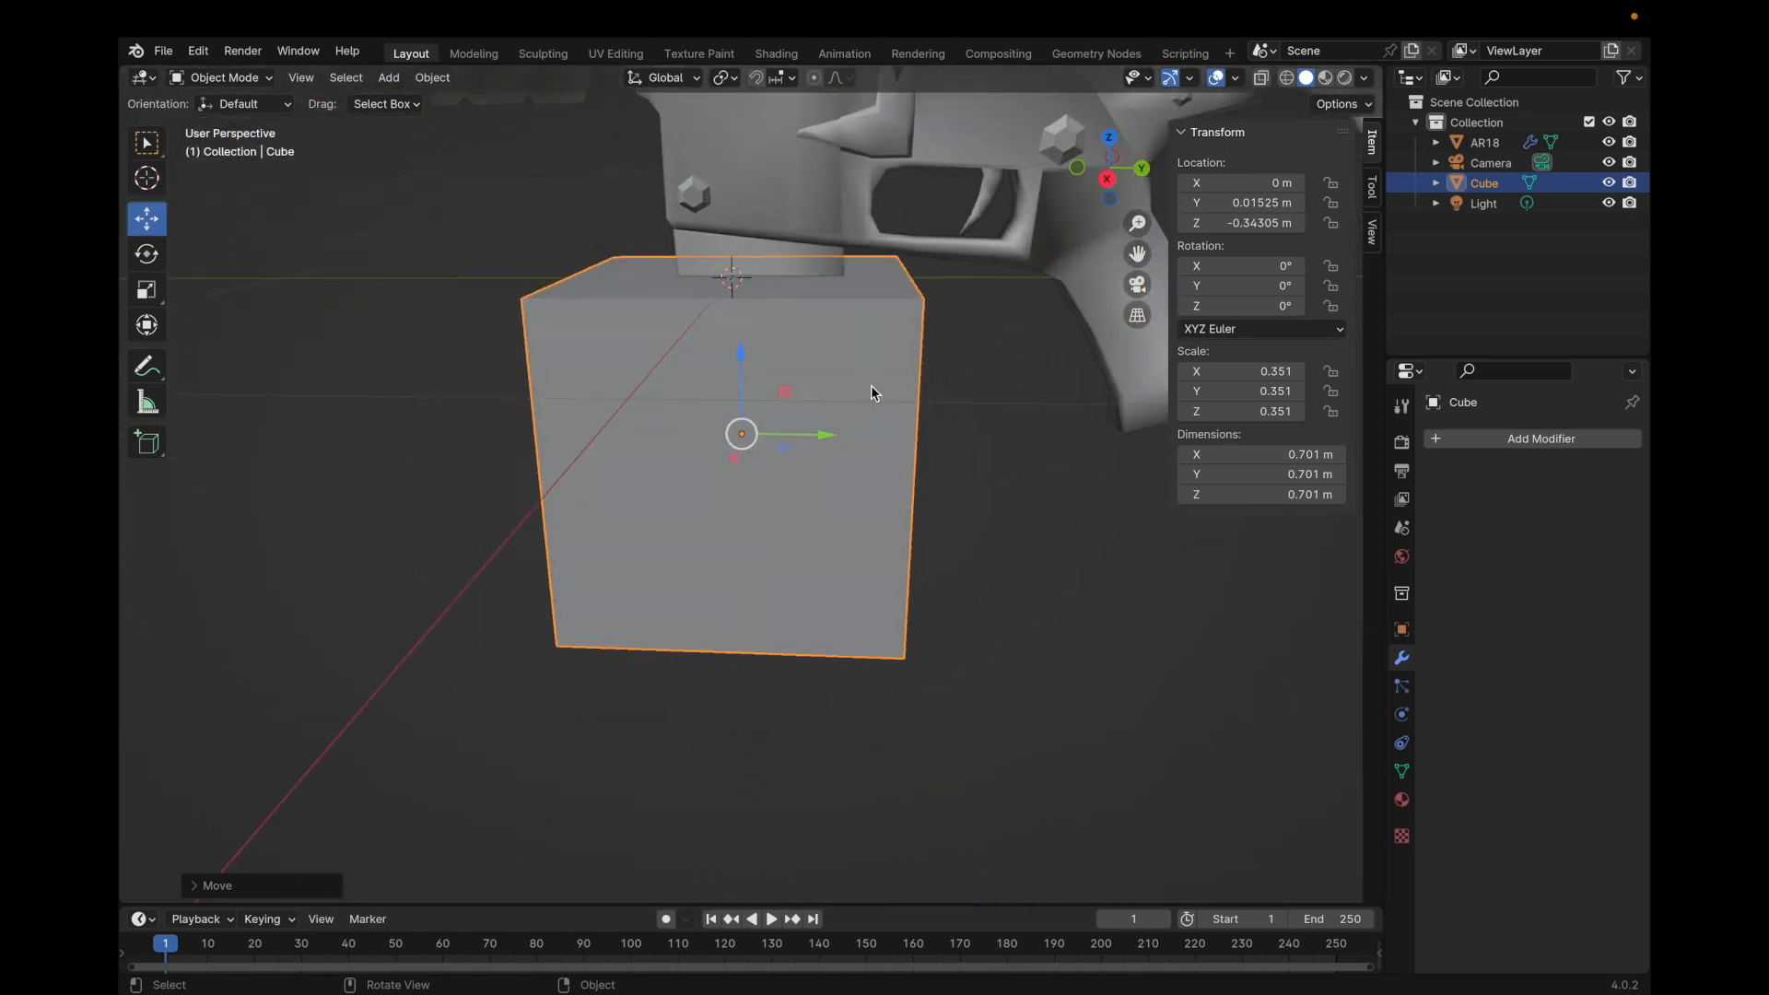
Rotate the cube about -5.7° around X and raise it to about Z -0.27 m over the magazine.
{"action": "key", "text": "r"}
{"action": "key", "text": "x"}
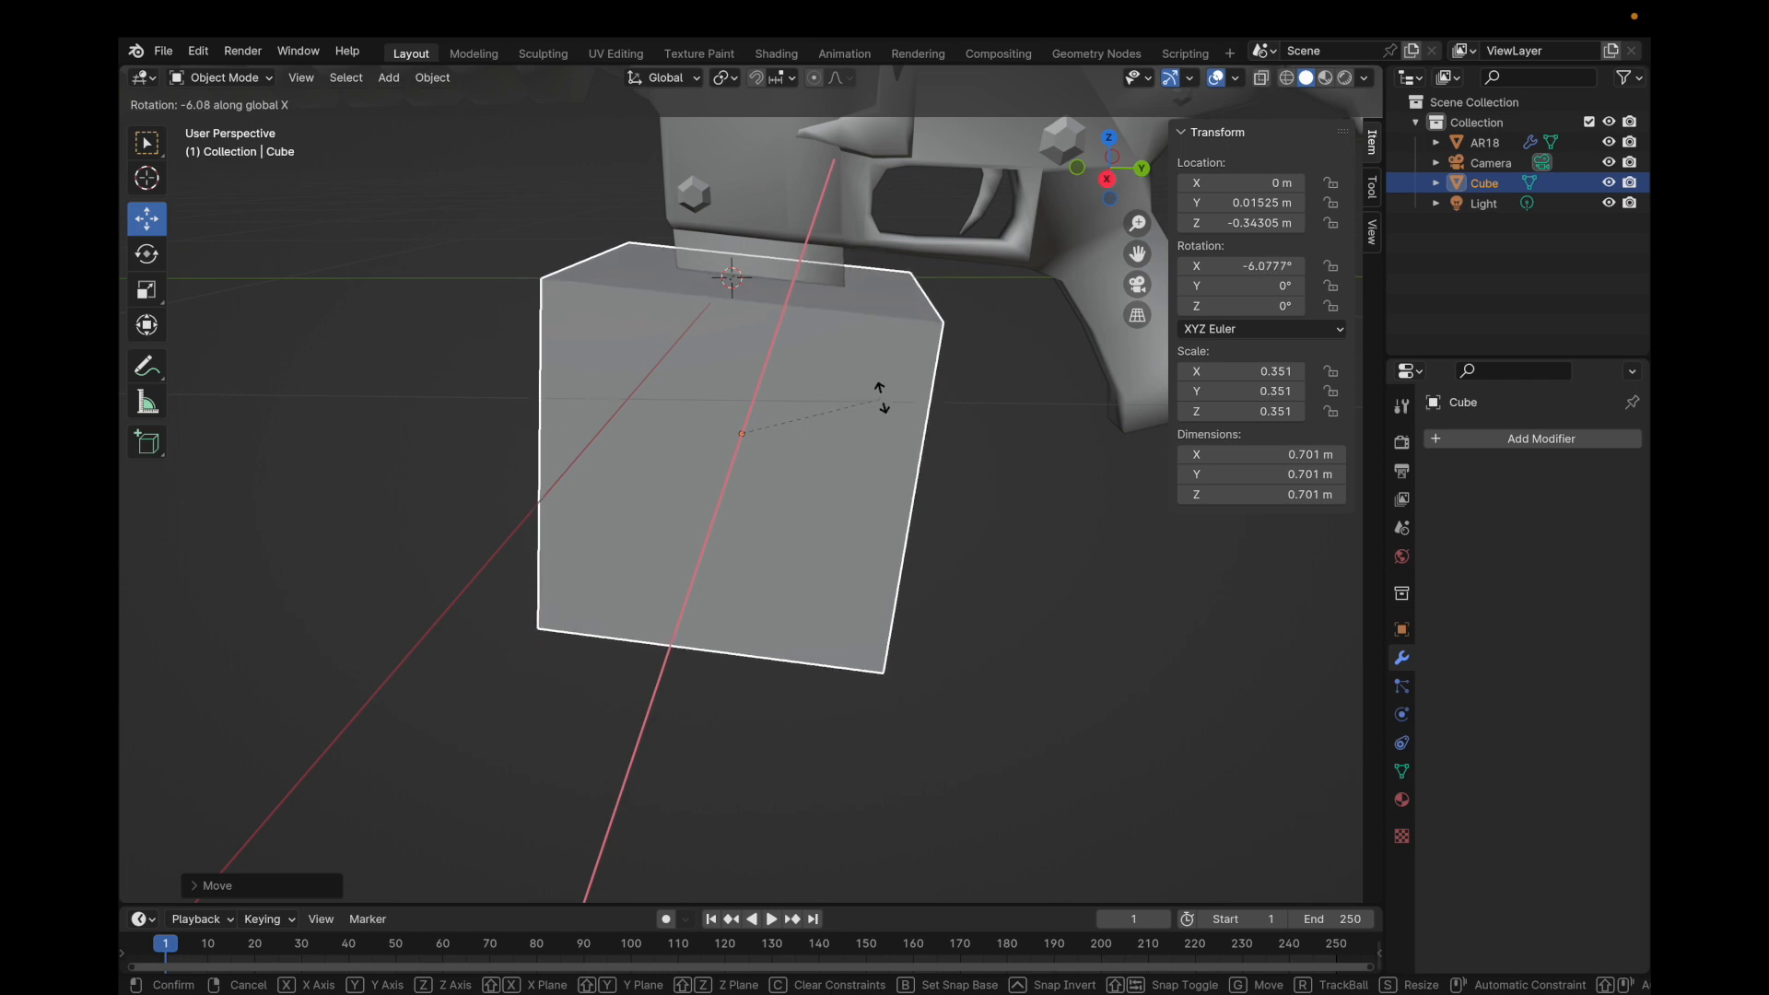
{"action": "left_click", "coordinate": [882, 397]}
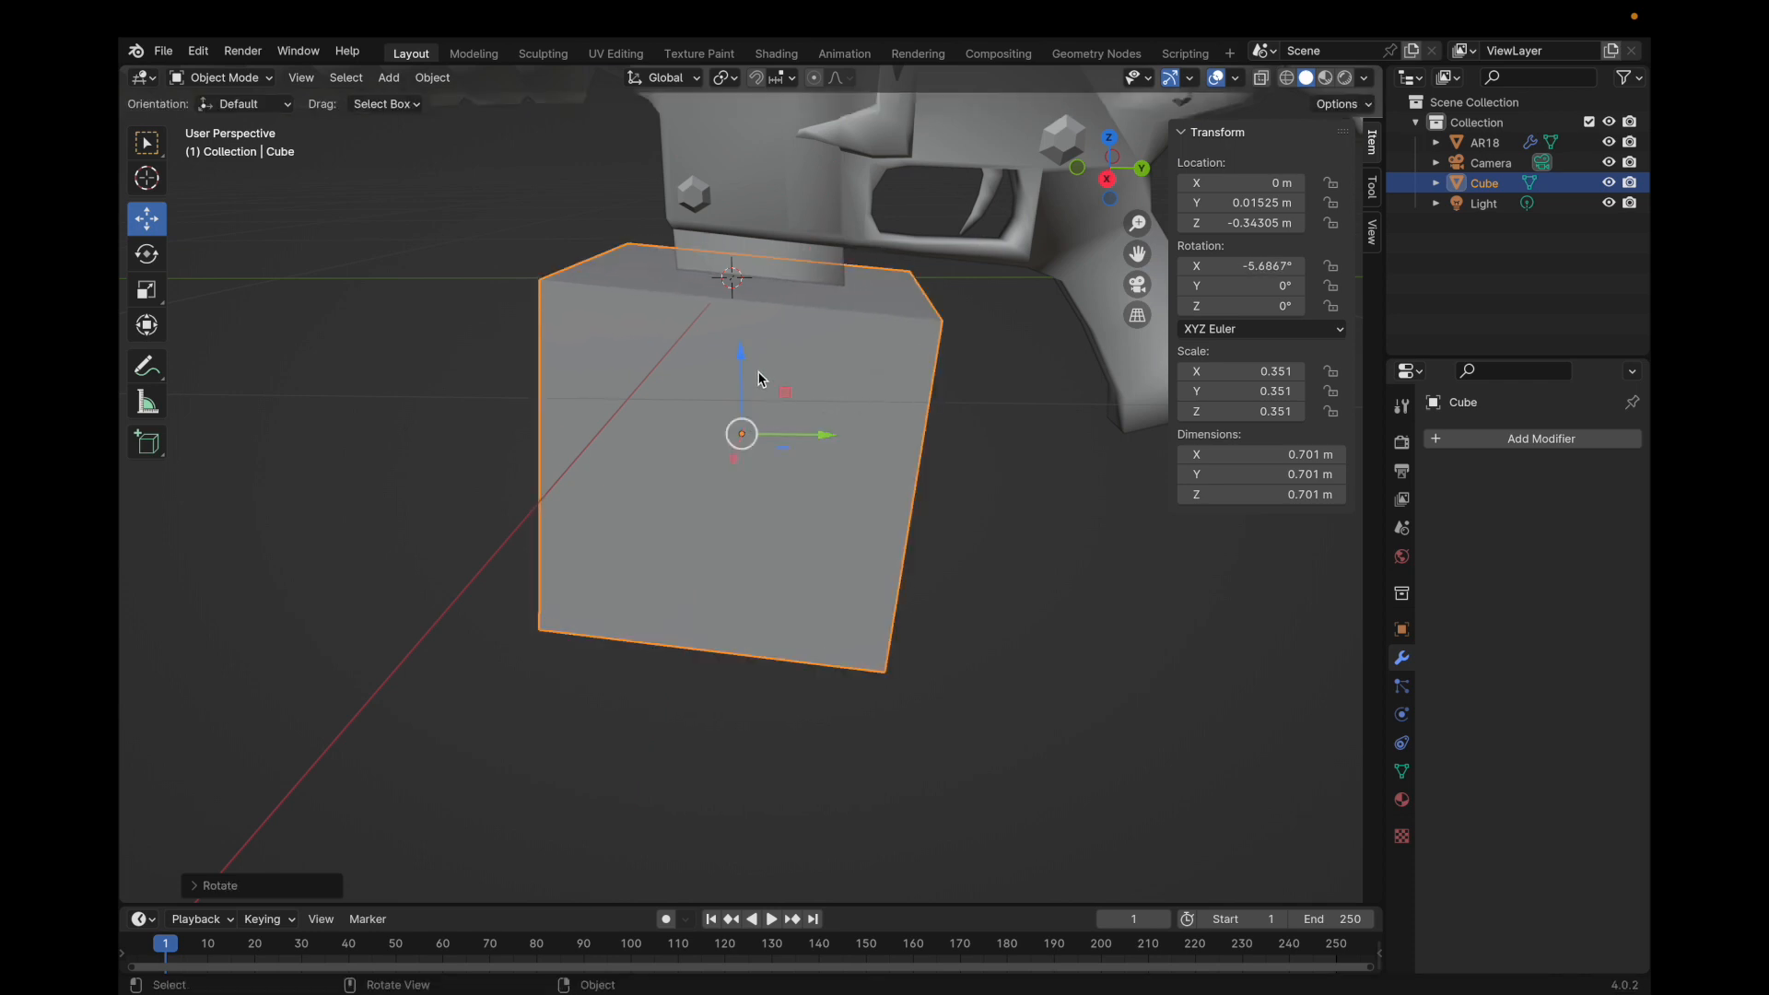
{"action": "left_click_drag", "start_coordinate": [785, 394], "coordinate": [787, 360]}
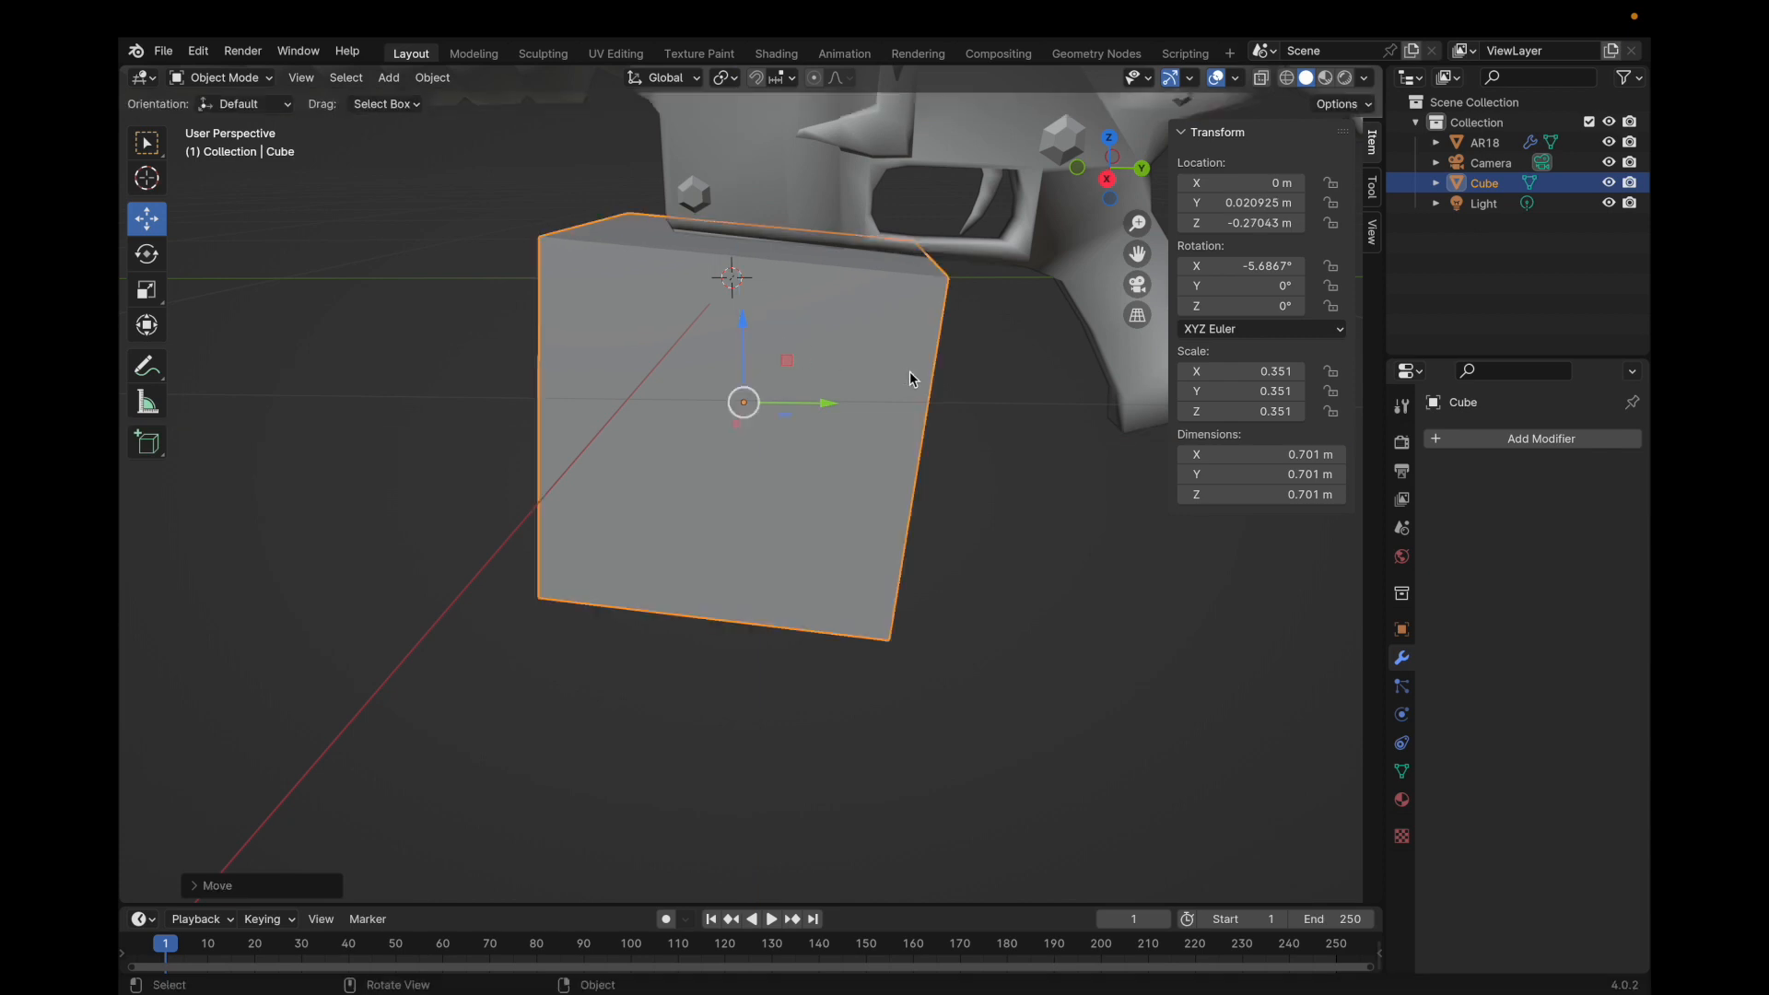
Refine the cube's X rotation to about -6.3° and nudge it up to about Z -0.266 m.
{"action": "key", "text": "r"}
{"action": "key", "text": "x"}
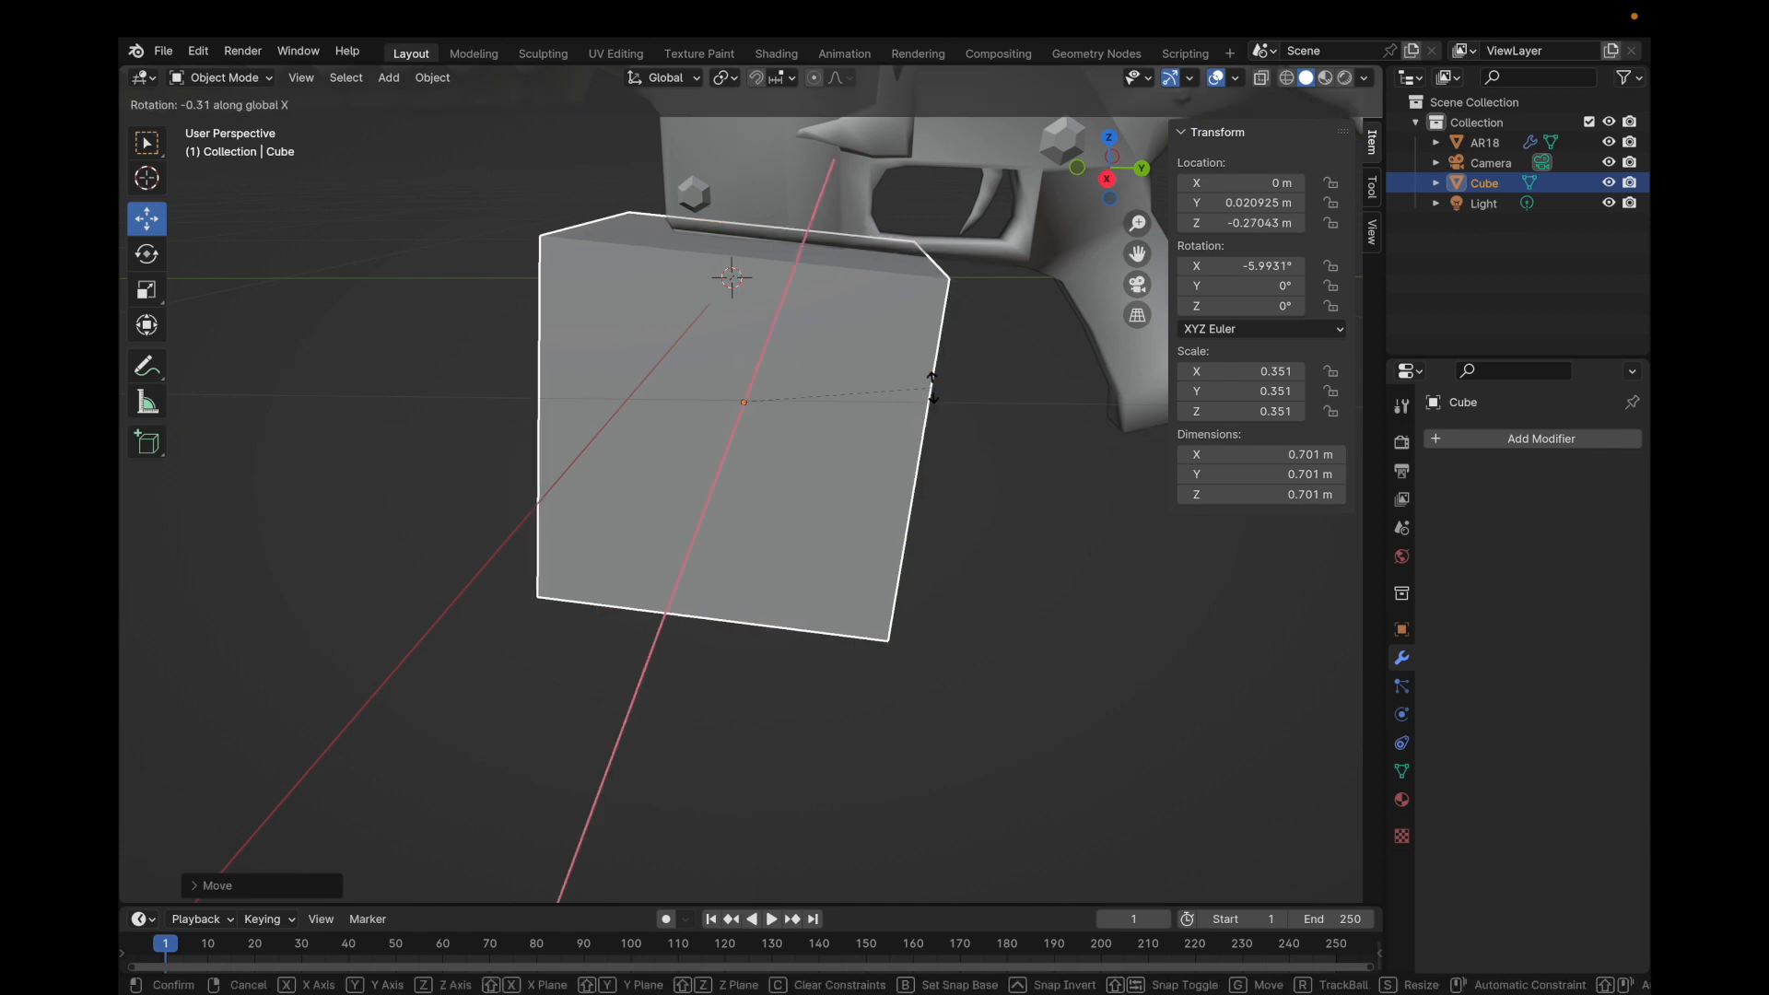
{"action": "left_click", "coordinate": [935, 394]}
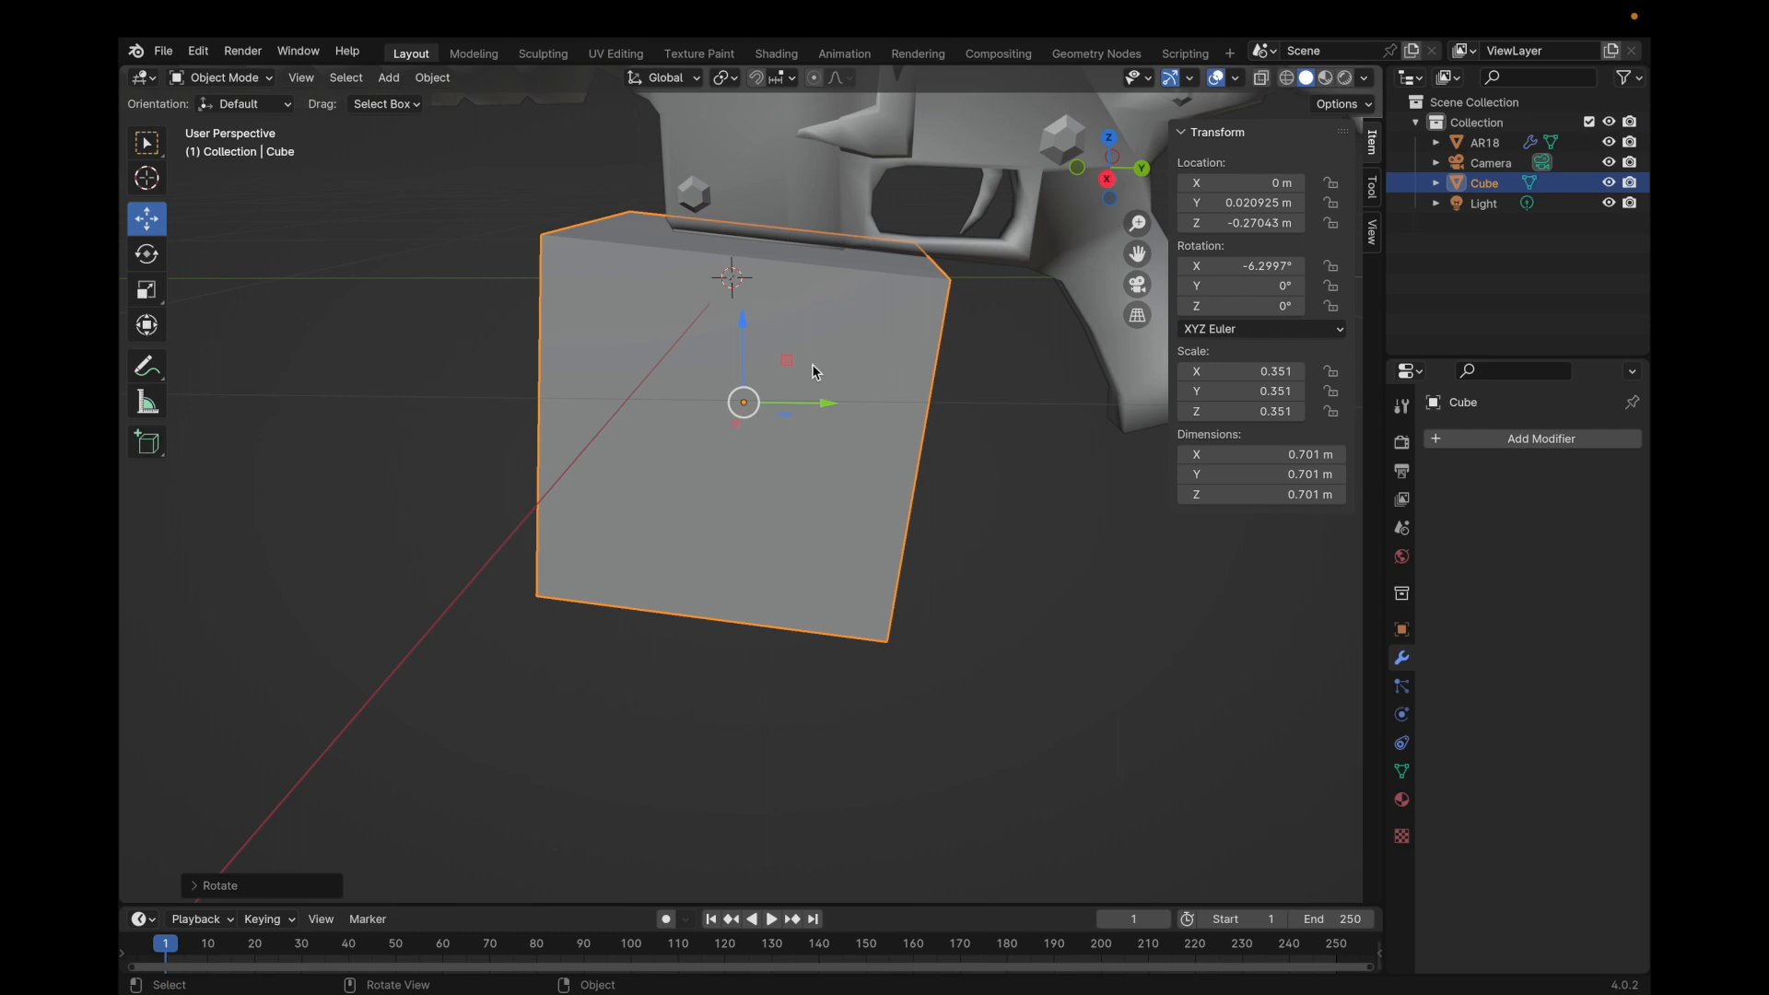
{"action": "left_click_drag", "start_coordinate": [789, 361], "coordinate": [789, 362]}
{"action": "middle_click_drag", "start_coordinate": [759, 442], "coordinate": [759, 442]}
{"action": "scroll", "coordinate": [759, 442], "scroll_direction": "down", "scroll_amount": 2}
{"action": "scroll", "coordinate": [869, 289], "scroll_direction": "down", "scroll_amount": 1}
{"action": "middle_click_drag", "start_coordinate": [869, 293], "coordinate": [931, 238]}
{"action": "scroll", "coordinate": [649, 280], "scroll_direction": "down", "scroll_amount": 4}
Duplicate the AR18 object together with its Boolean cube and select the copies to check them.
{"action": "left_click", "coordinate": [1504, 142]}
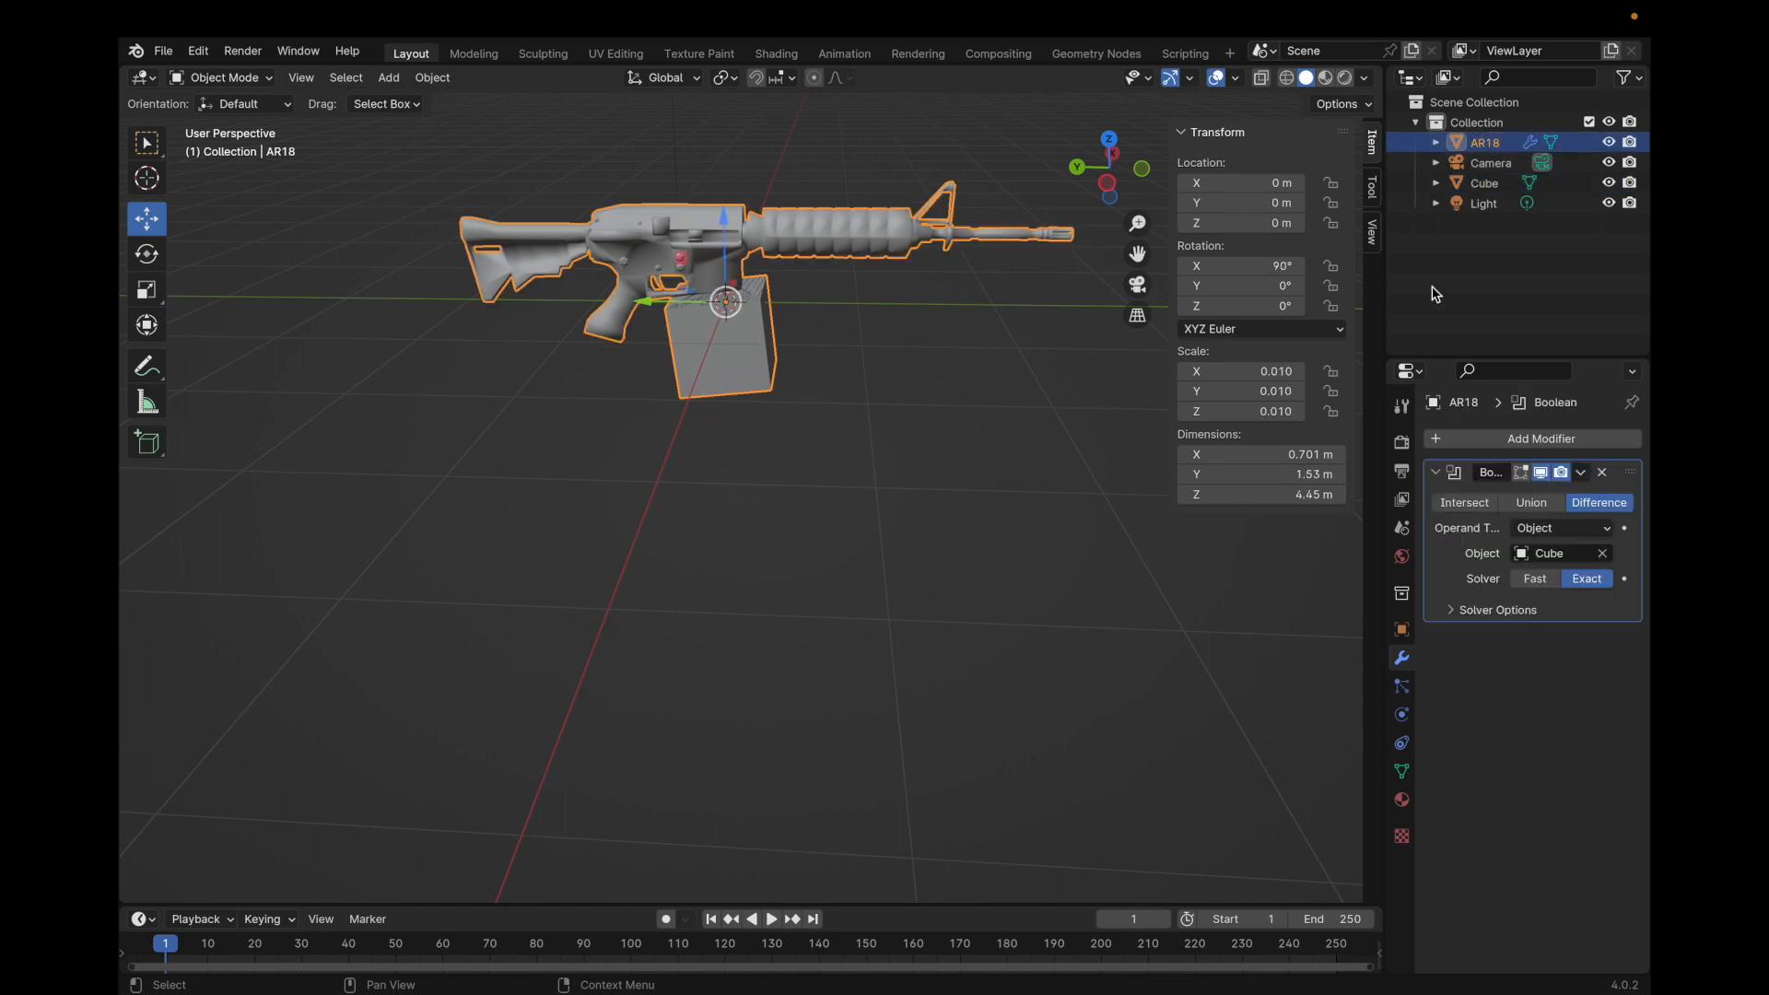
{"action": "key", "text": "ctrl+c"}
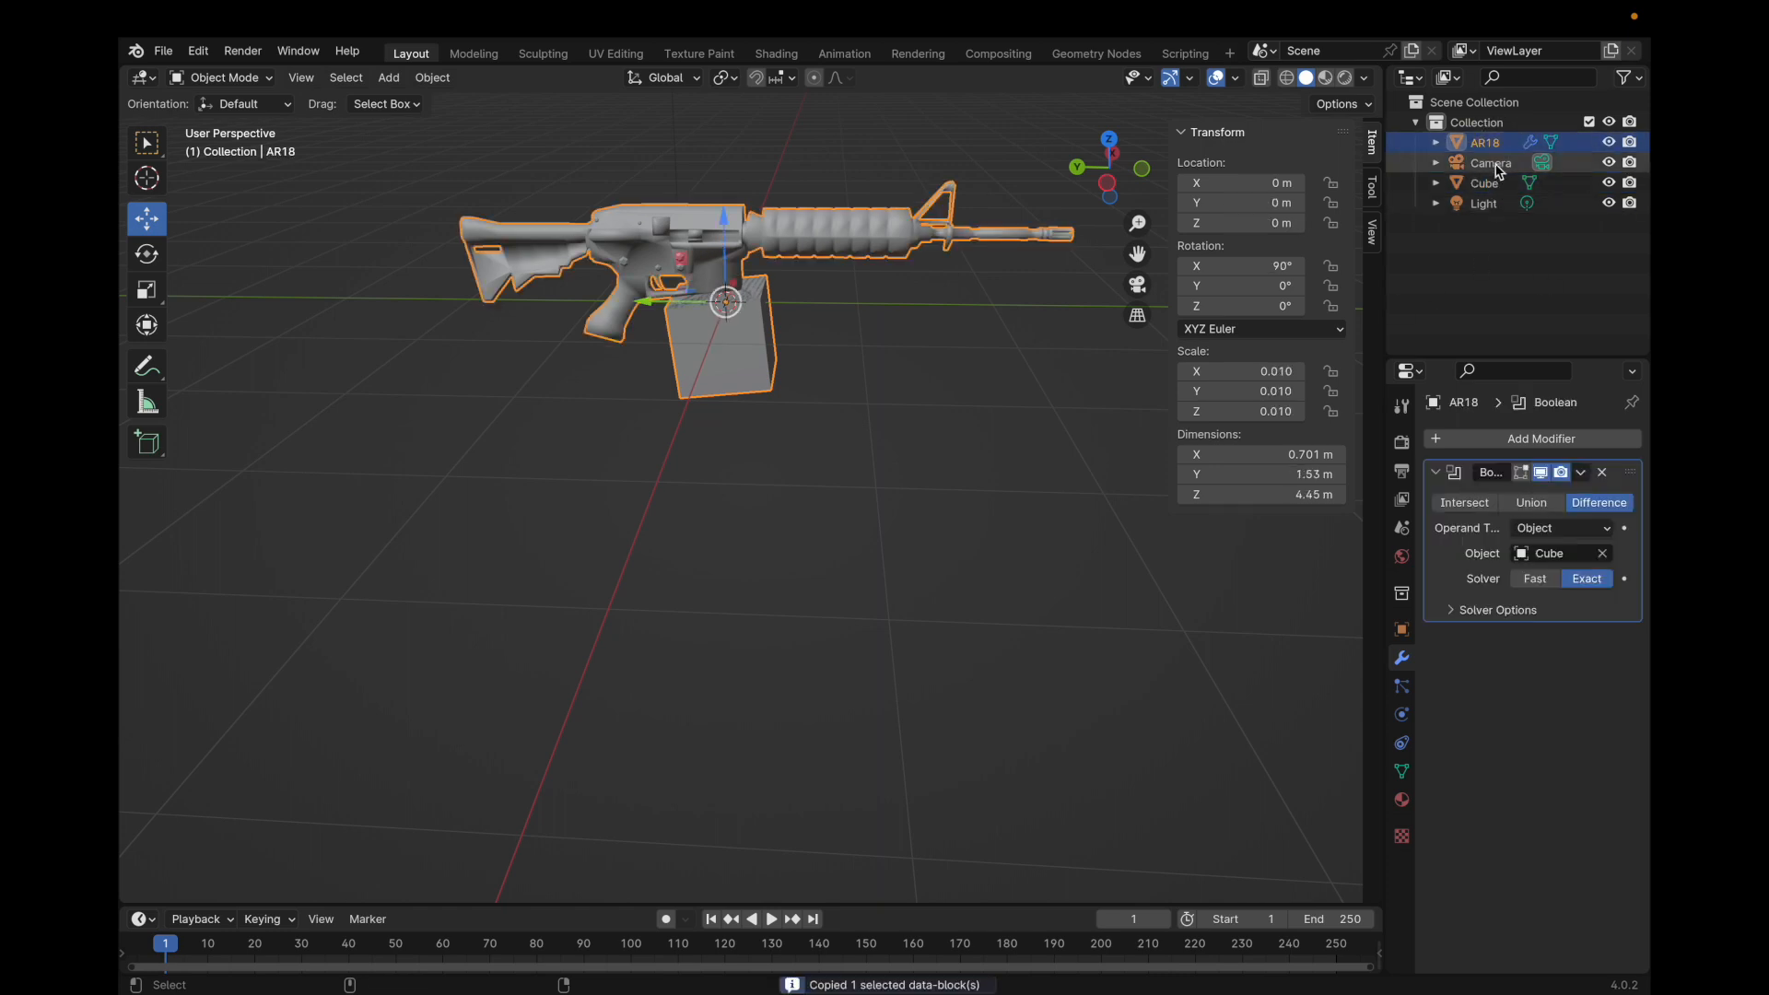
{"action": "key", "text": "ctrl+v"}
{"action": "left_click", "coordinate": [1496, 164]}
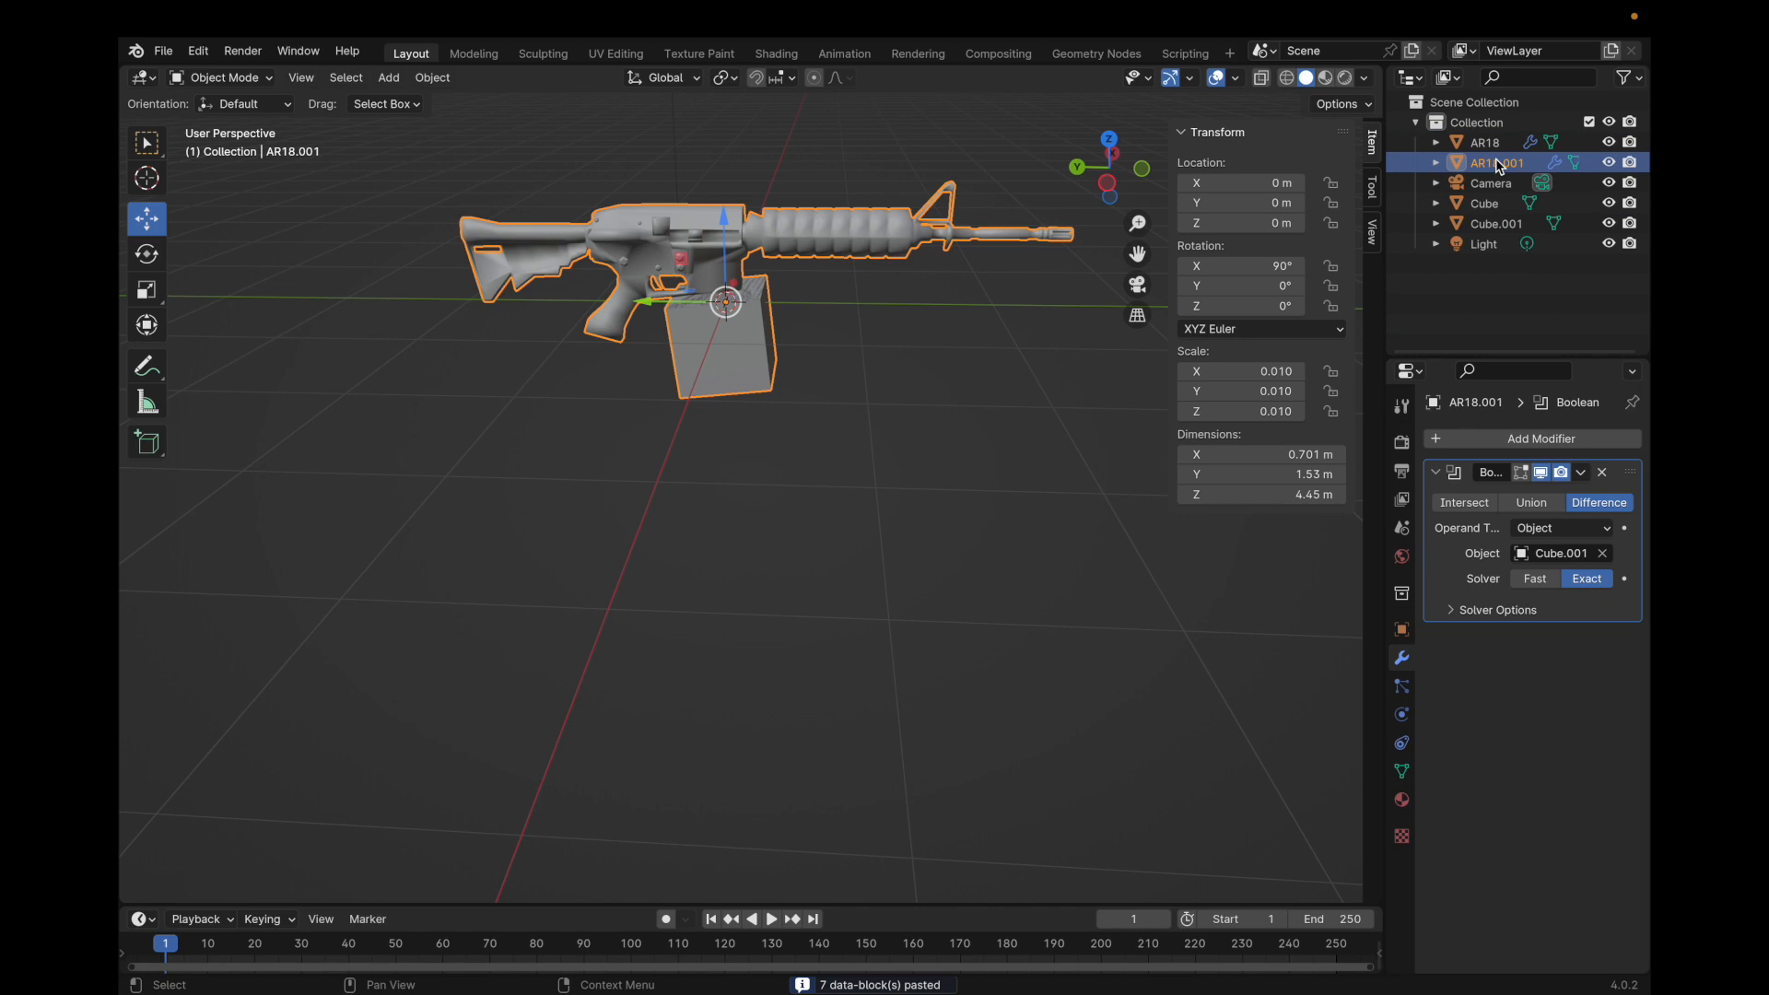
{"action": "left_click", "coordinate": [1486, 144]}
{"action": "left_click", "coordinate": [1489, 164]}
{"action": "left_click", "coordinate": [1494, 224]}
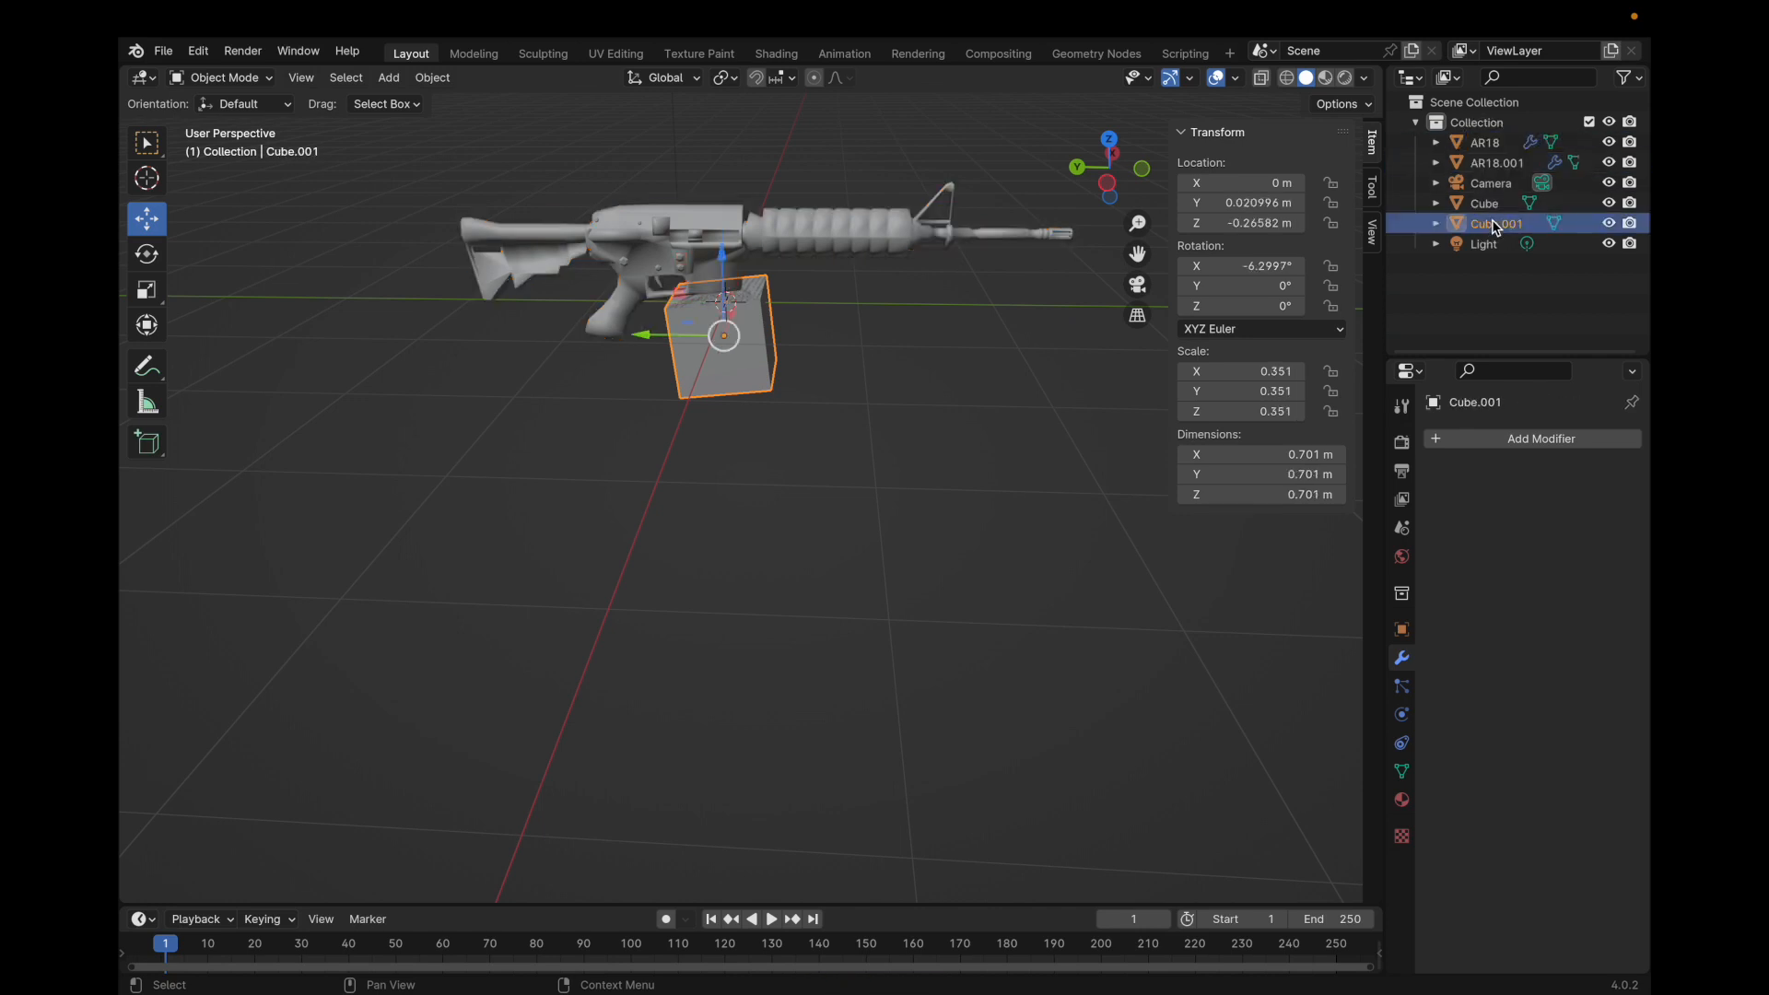
Try applying the original AR18's Boolean modifier and moving the gun about 3.4 m along negative Y, and undo both.
{"action": "left_click", "coordinate": [1485, 142]}
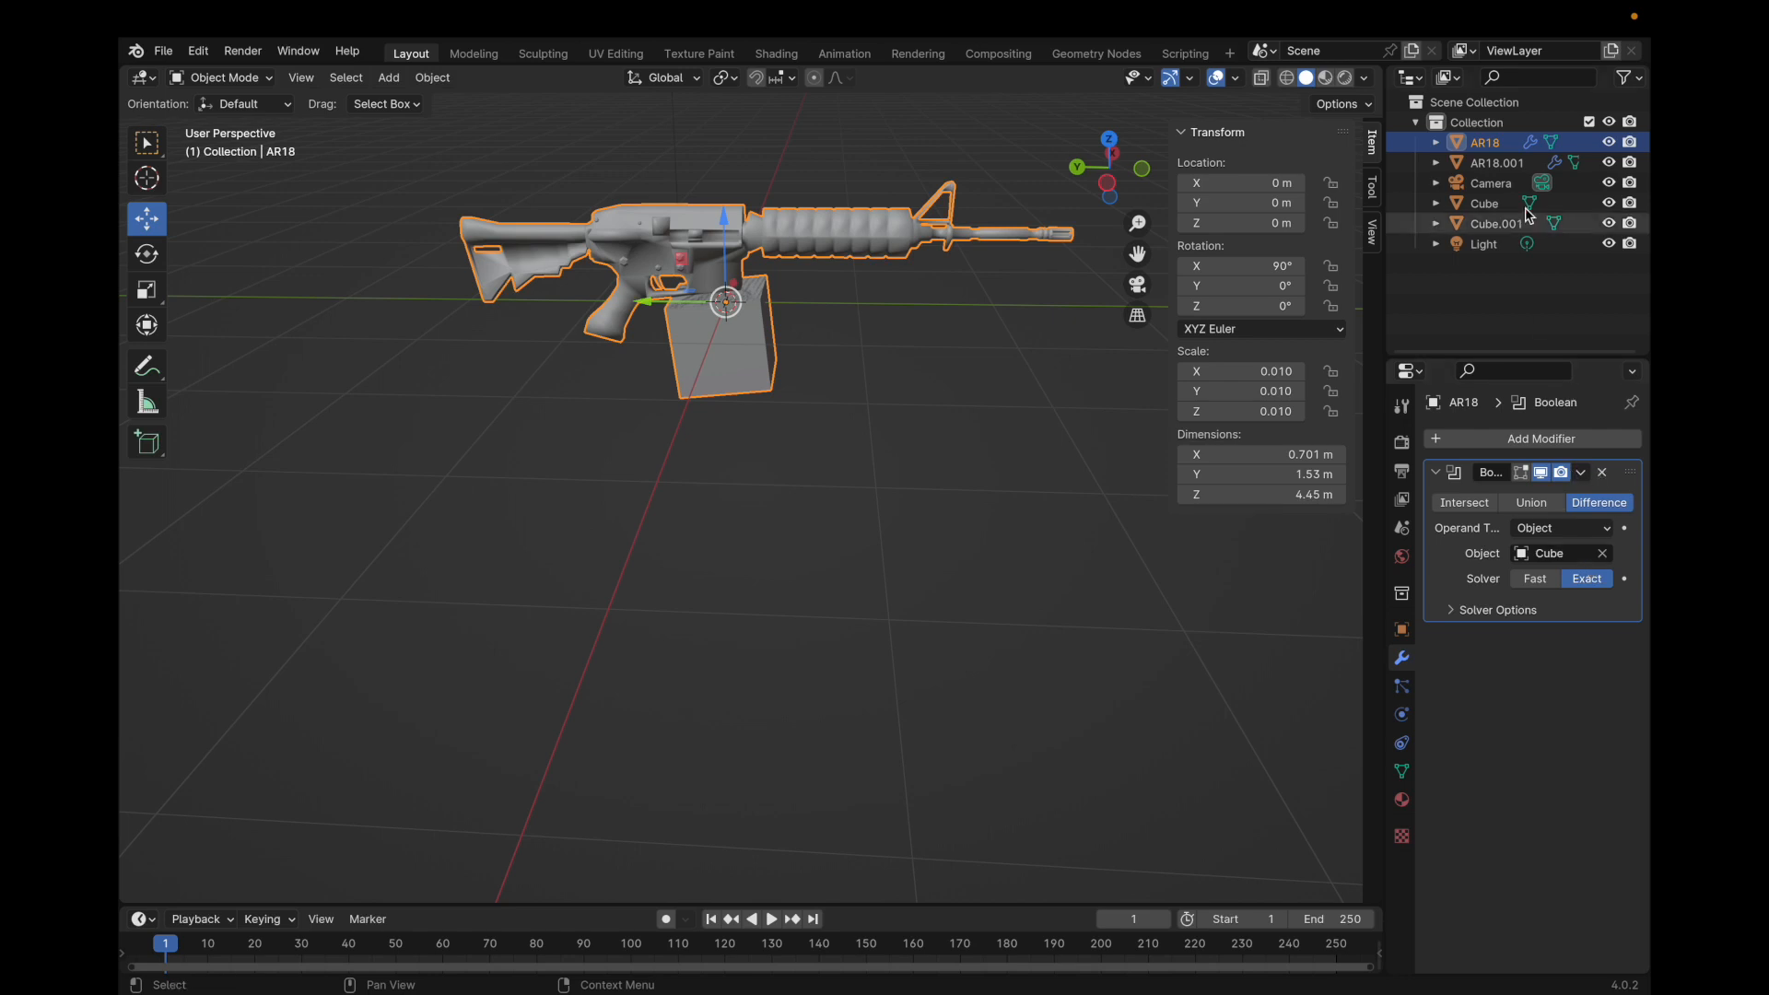
{"action": "left_click", "coordinate": [1581, 474]}
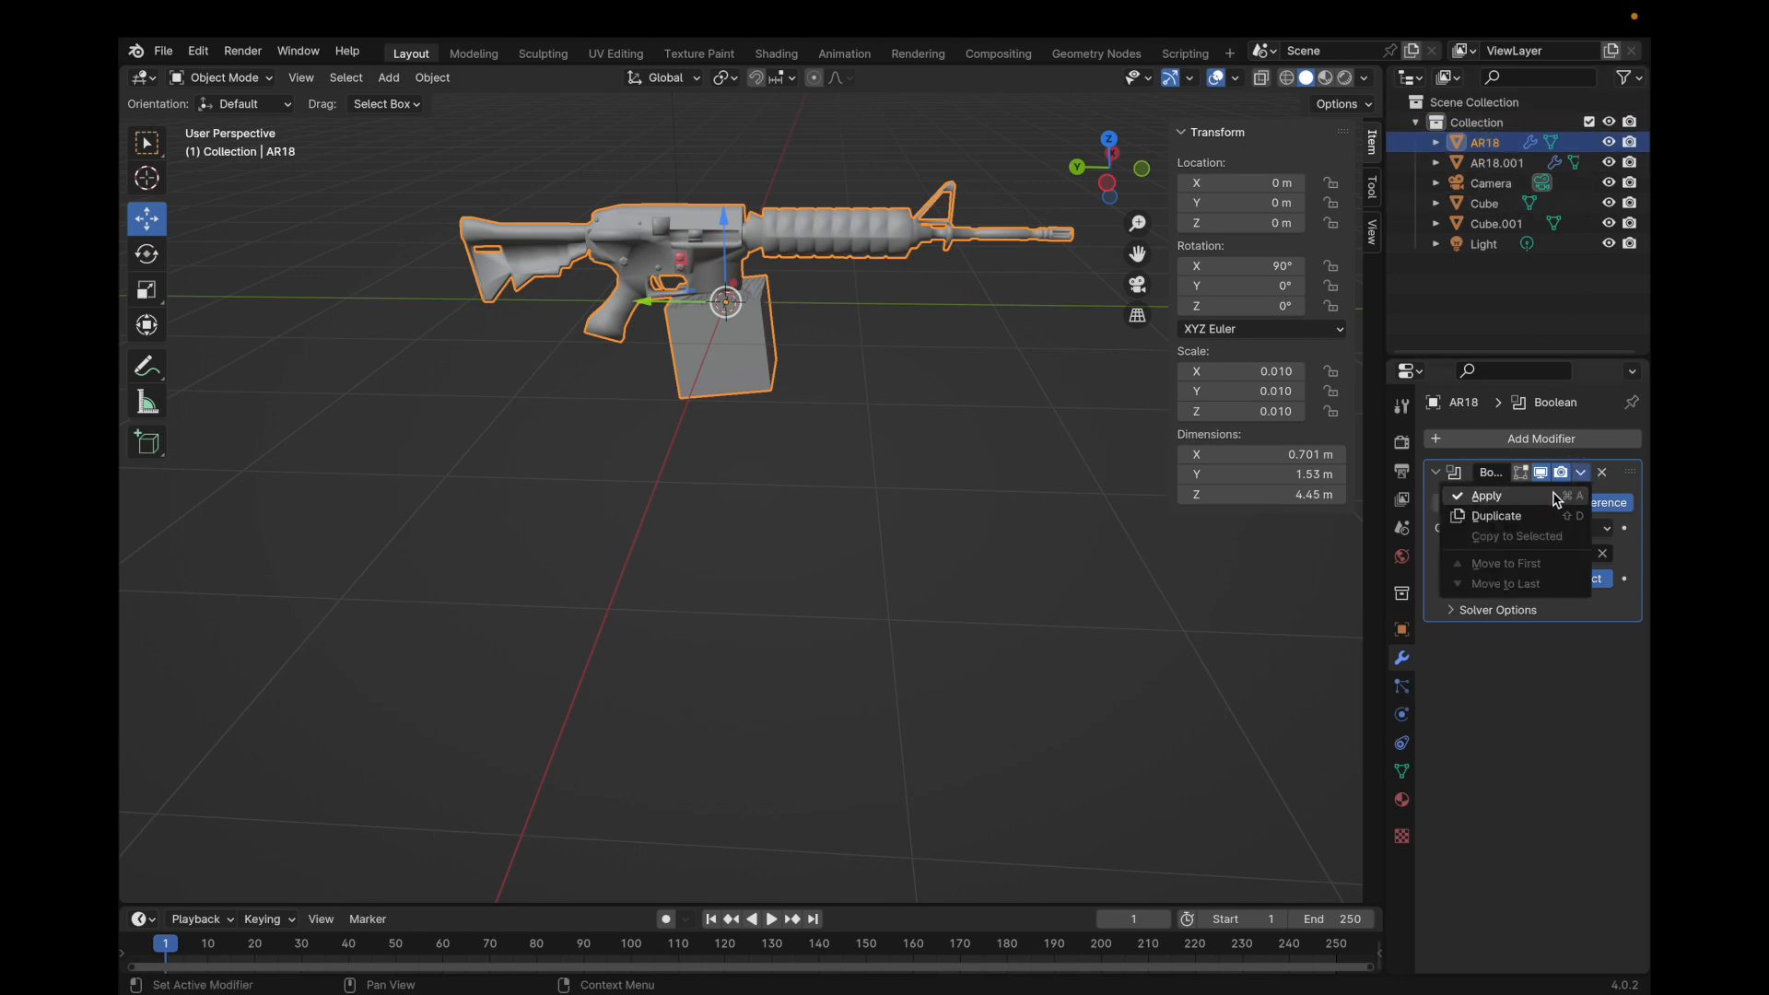
{"action": "left_click", "coordinate": [1555, 487]}
{"action": "left_click_drag", "start_coordinate": [642, 307], "coordinate": [1106, 277]}
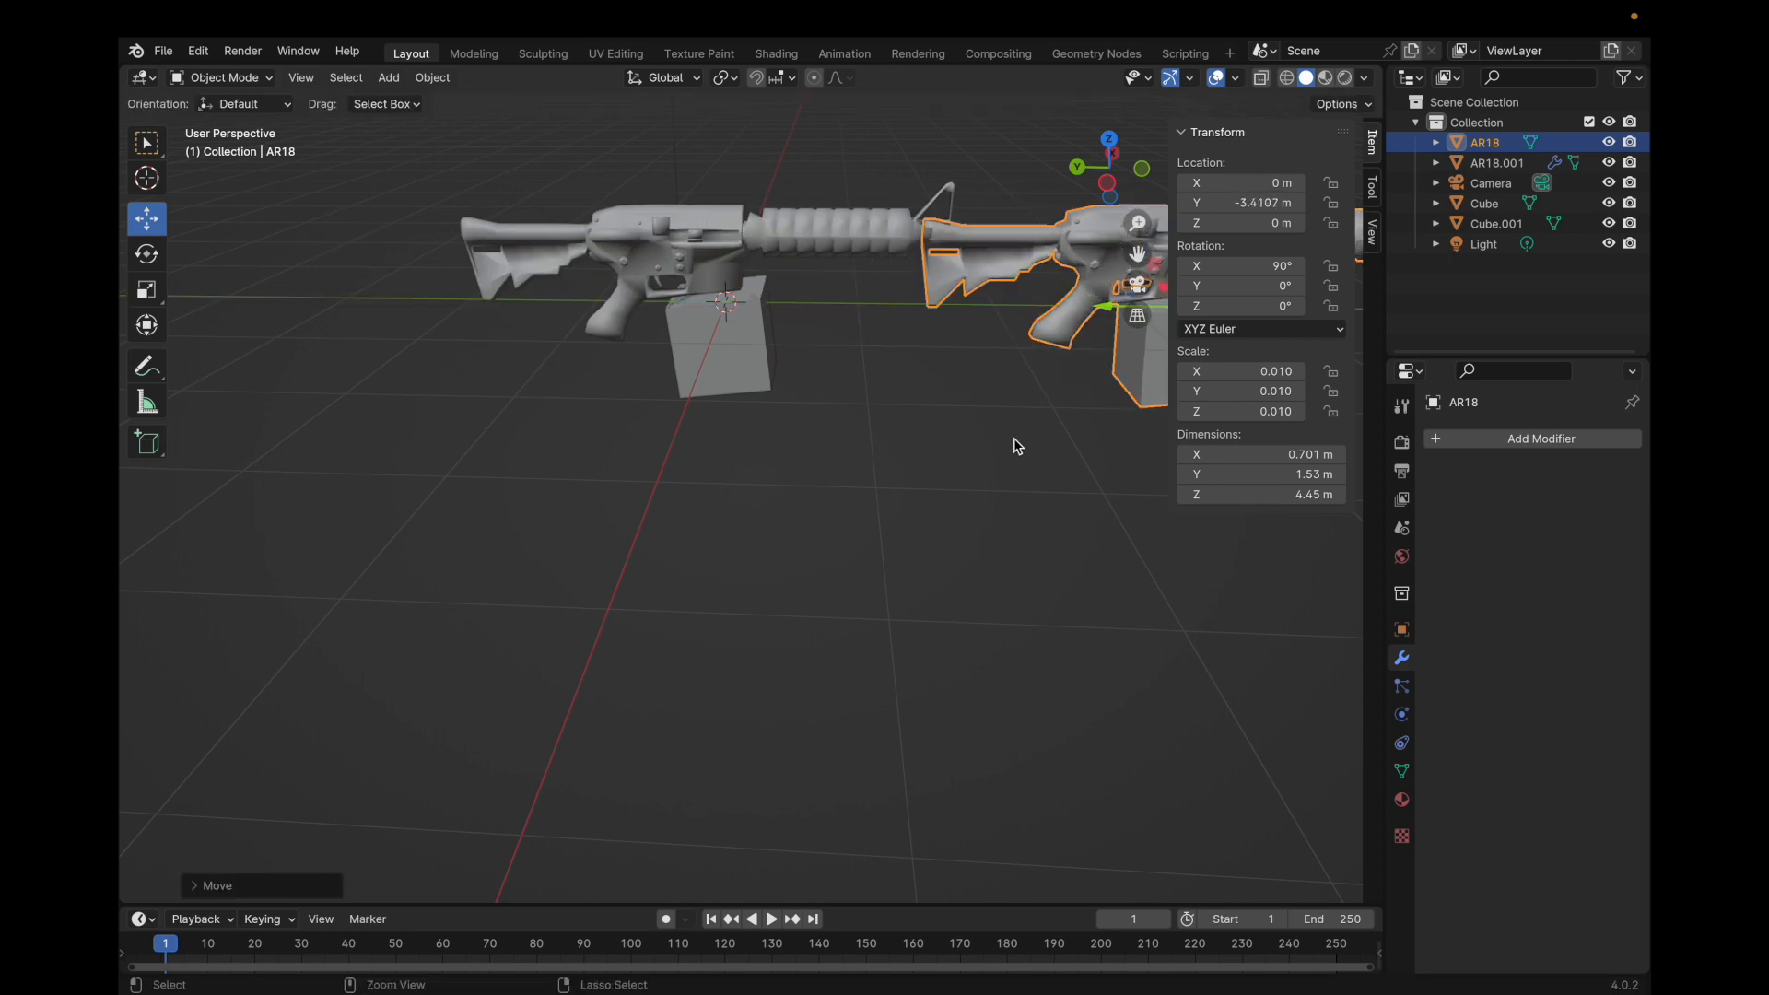
{"action": "key", "text": "ctrl+z"}
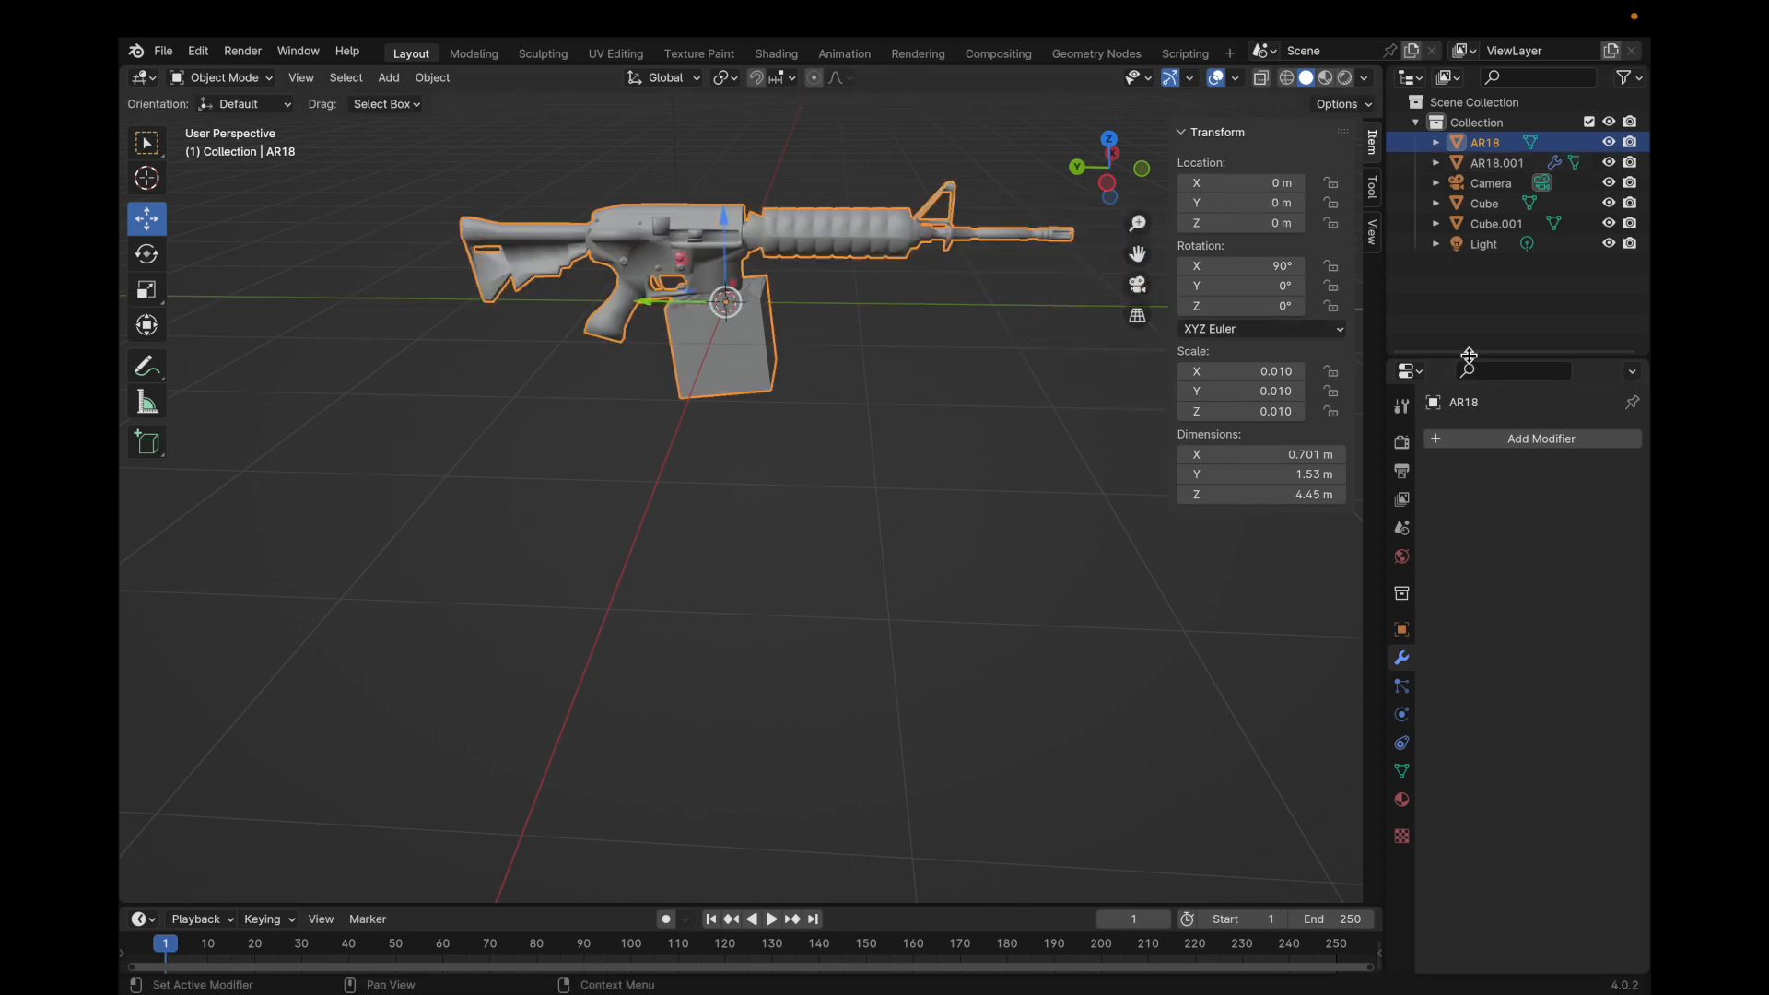
{"action": "key", "text": "ctrl+z"}
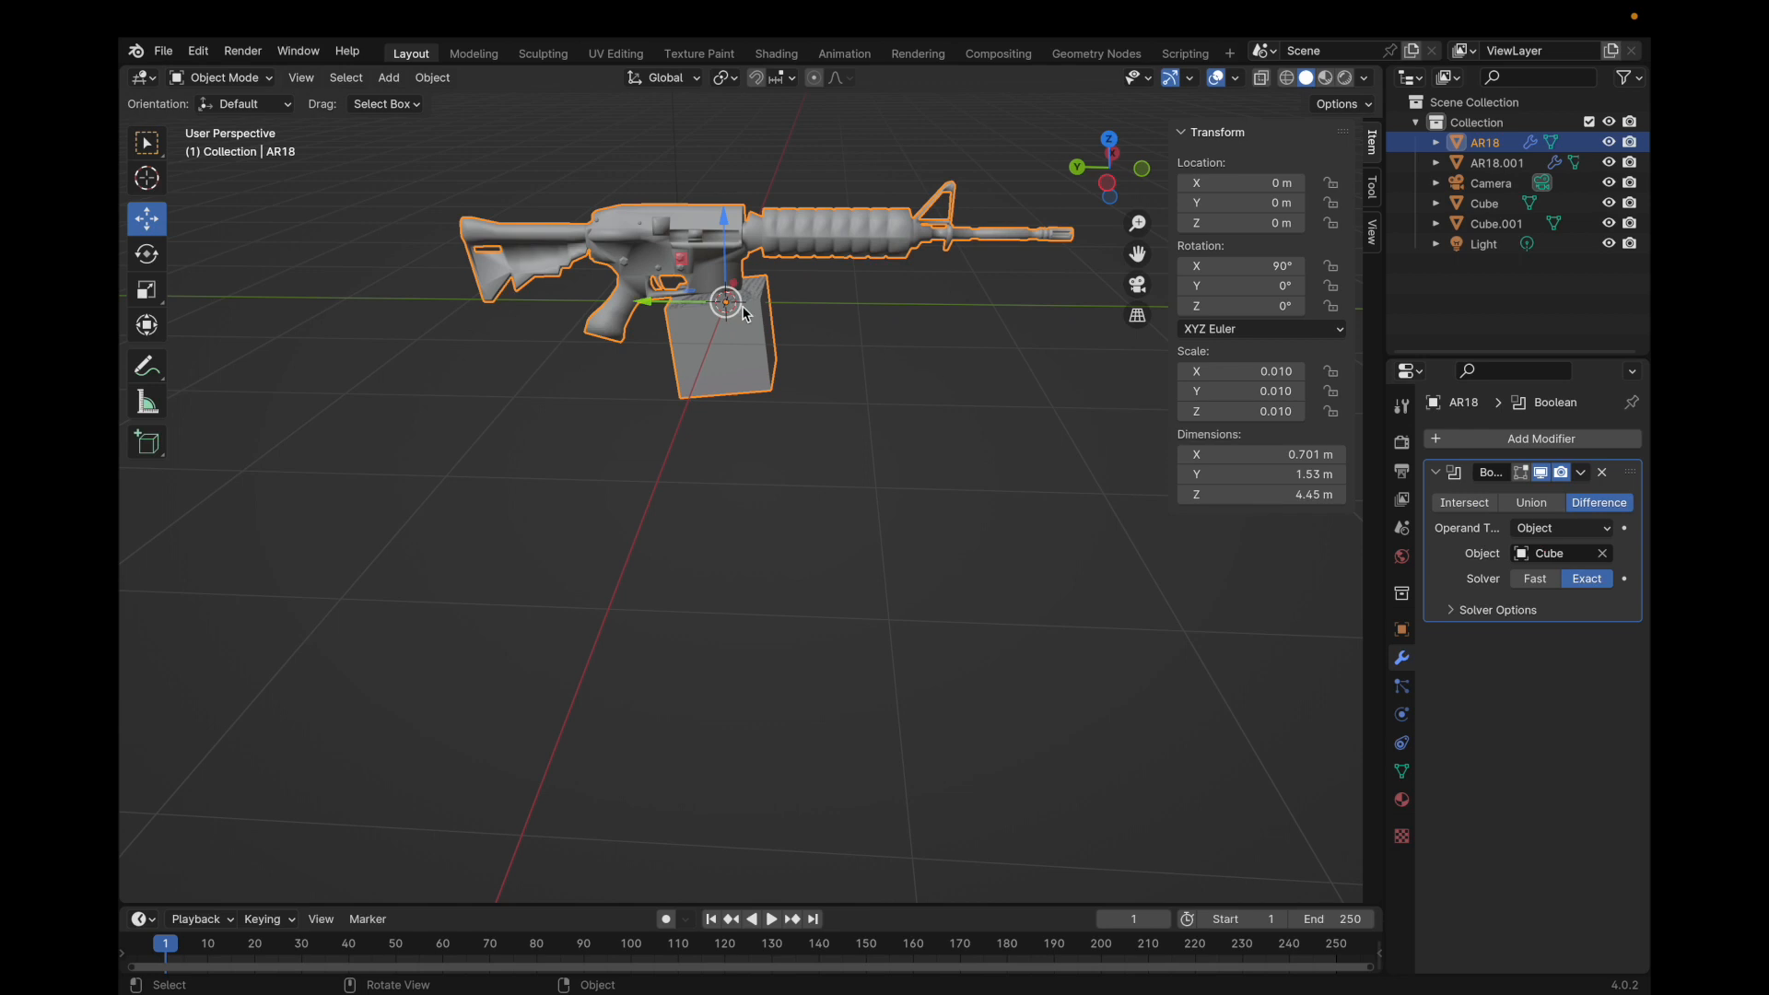
Set the solver of AR18's Boolean modifier to Fast and view the cut at the magazine.
{"action": "scroll", "coordinate": [1110, 431], "scroll_direction": "up", "scroll_amount": 1}
{"action": "left_click", "coordinate": [1533, 578]}
{"action": "middle_click_drag", "start_coordinate": [879, 421], "coordinate": [755, 509]}
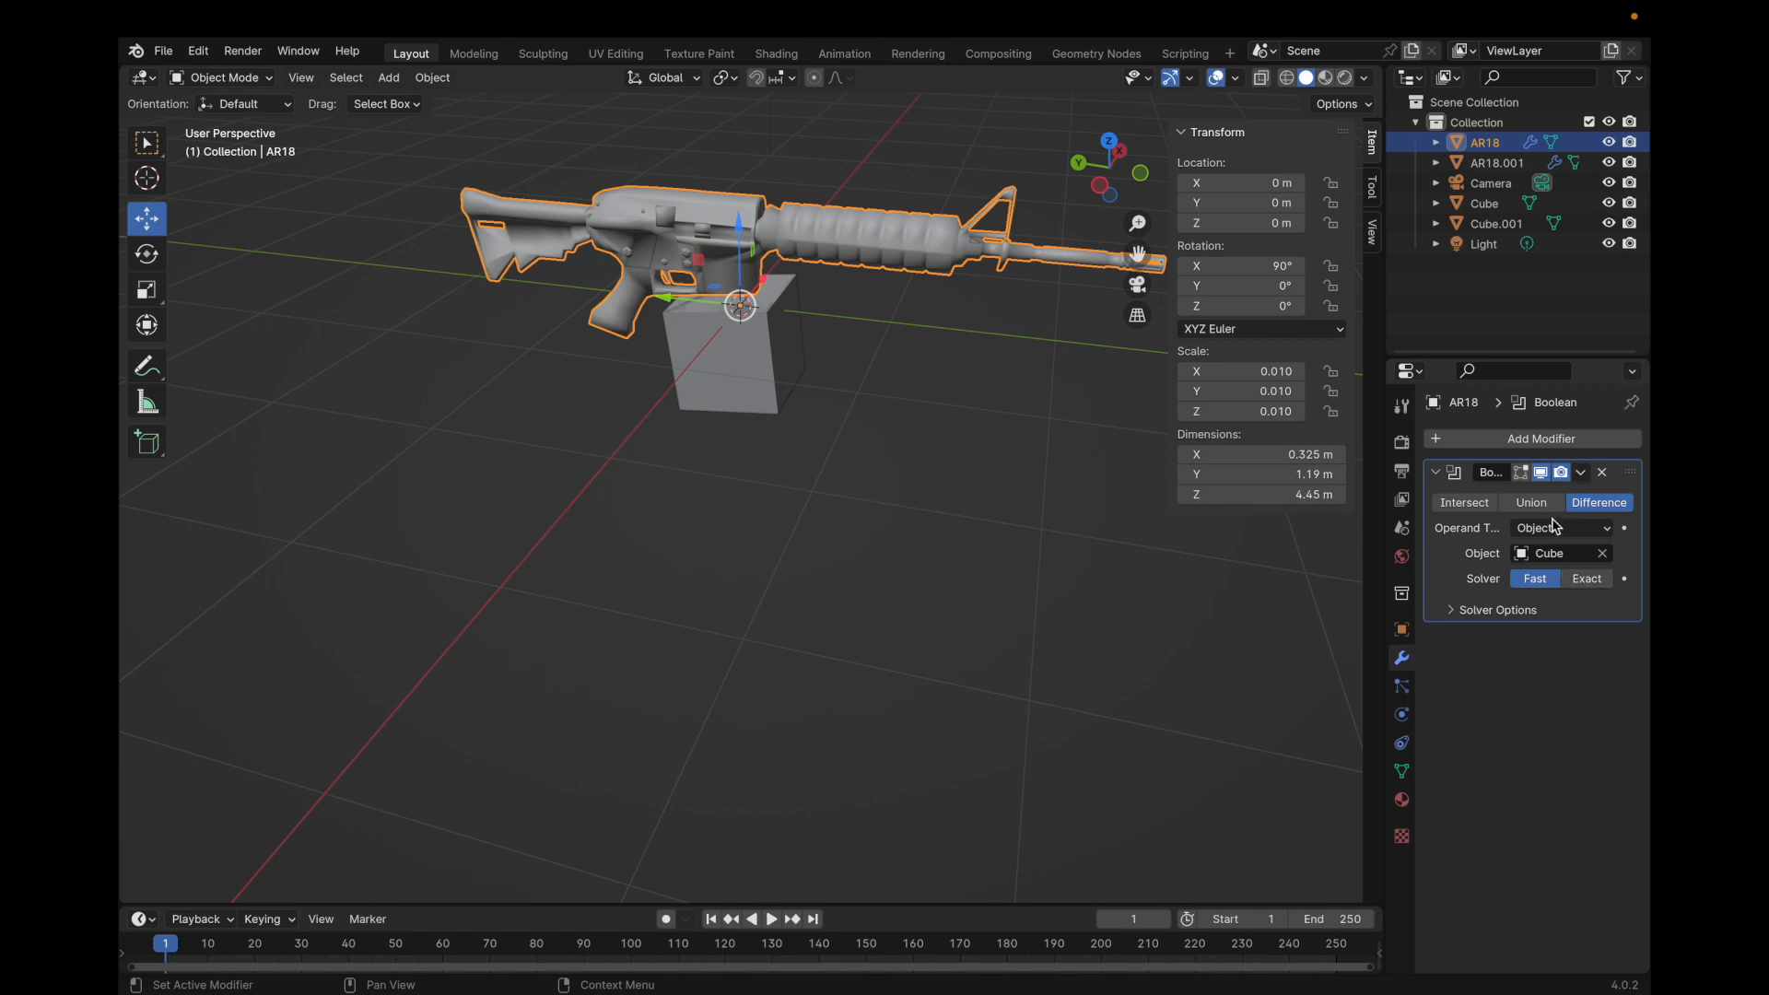
Apply AR18's Boolean modifier with the Fast solver and move the gun body about 2.57 m along negative X.
{"action": "left_click", "coordinate": [1587, 582]}
{"action": "left_click", "coordinate": [1534, 582]}
{"action": "left_click", "coordinate": [1581, 473]}
{"action": "left_click", "coordinate": [1578, 496]}
{"action": "left_click_drag", "start_coordinate": [669, 293], "coordinate": [571, 570]}
{"action": "key", "text": "ctrl+z"}
{"action": "middle_click_drag", "start_coordinate": [571, 570], "coordinate": [1224, 211]}
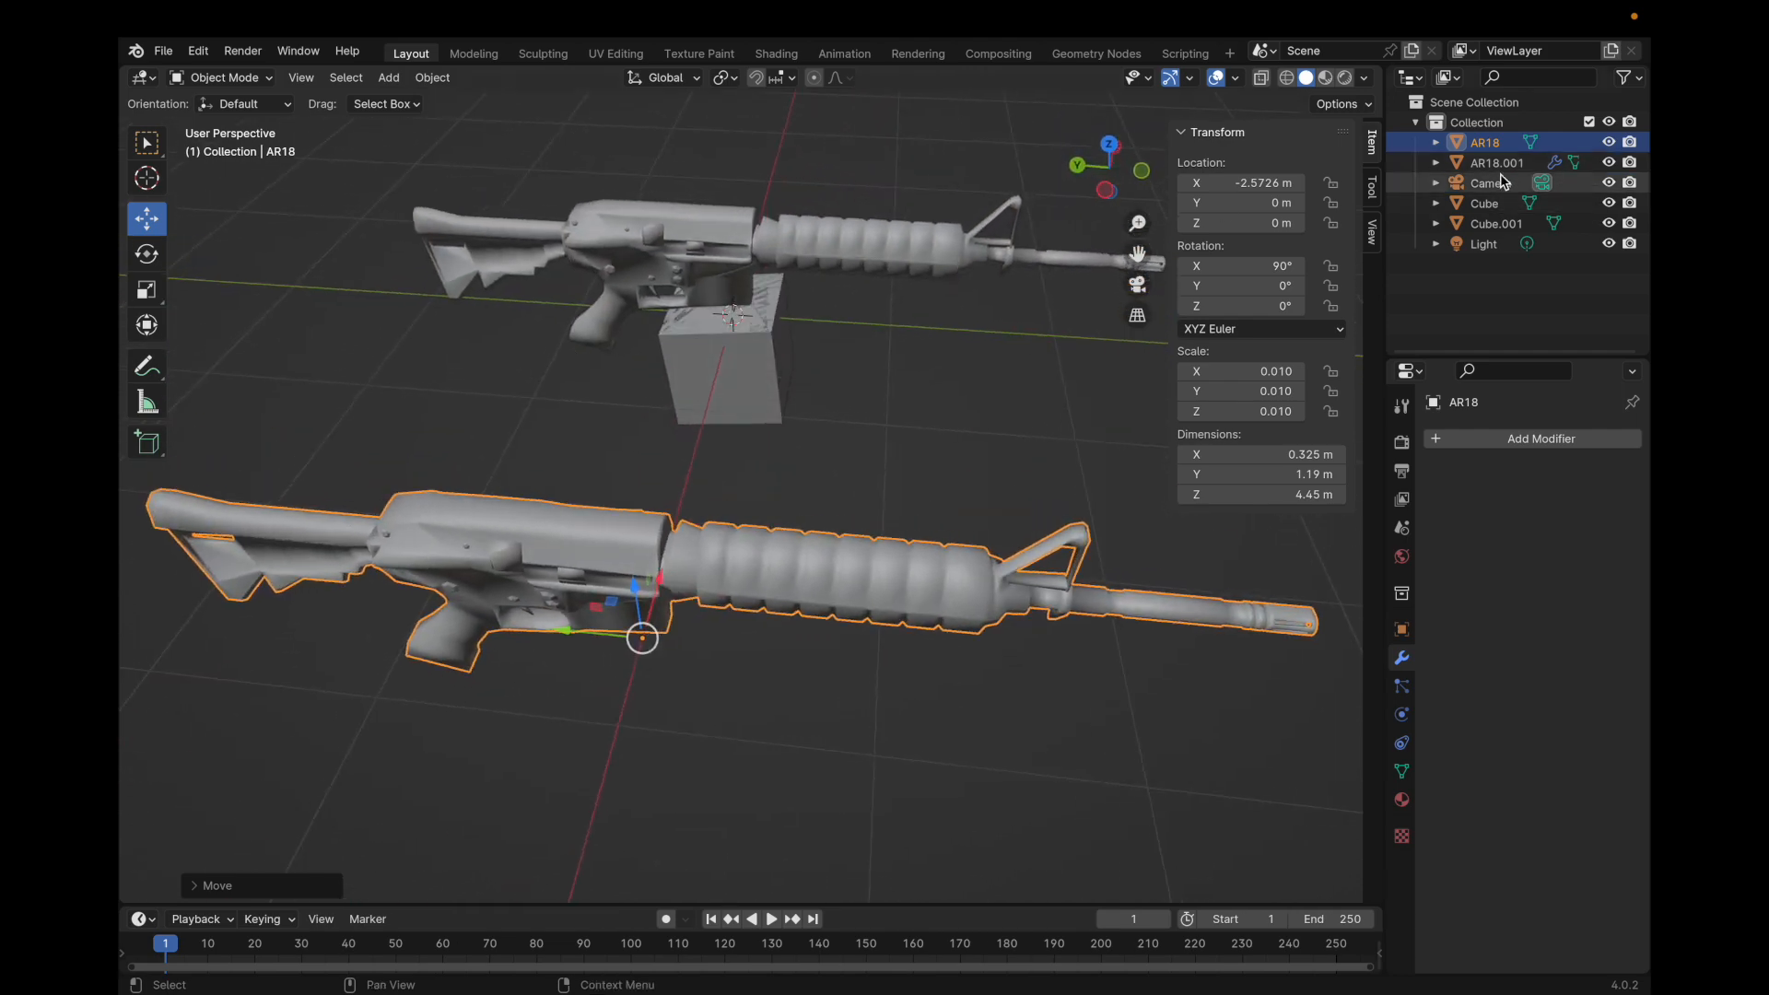
Set the Boolean modifier of AR18.001 to the Intersect operation with the Fast solver.
{"action": "left_click", "coordinate": [1457, 162]}
{"action": "left_click", "coordinate": [1402, 657]}
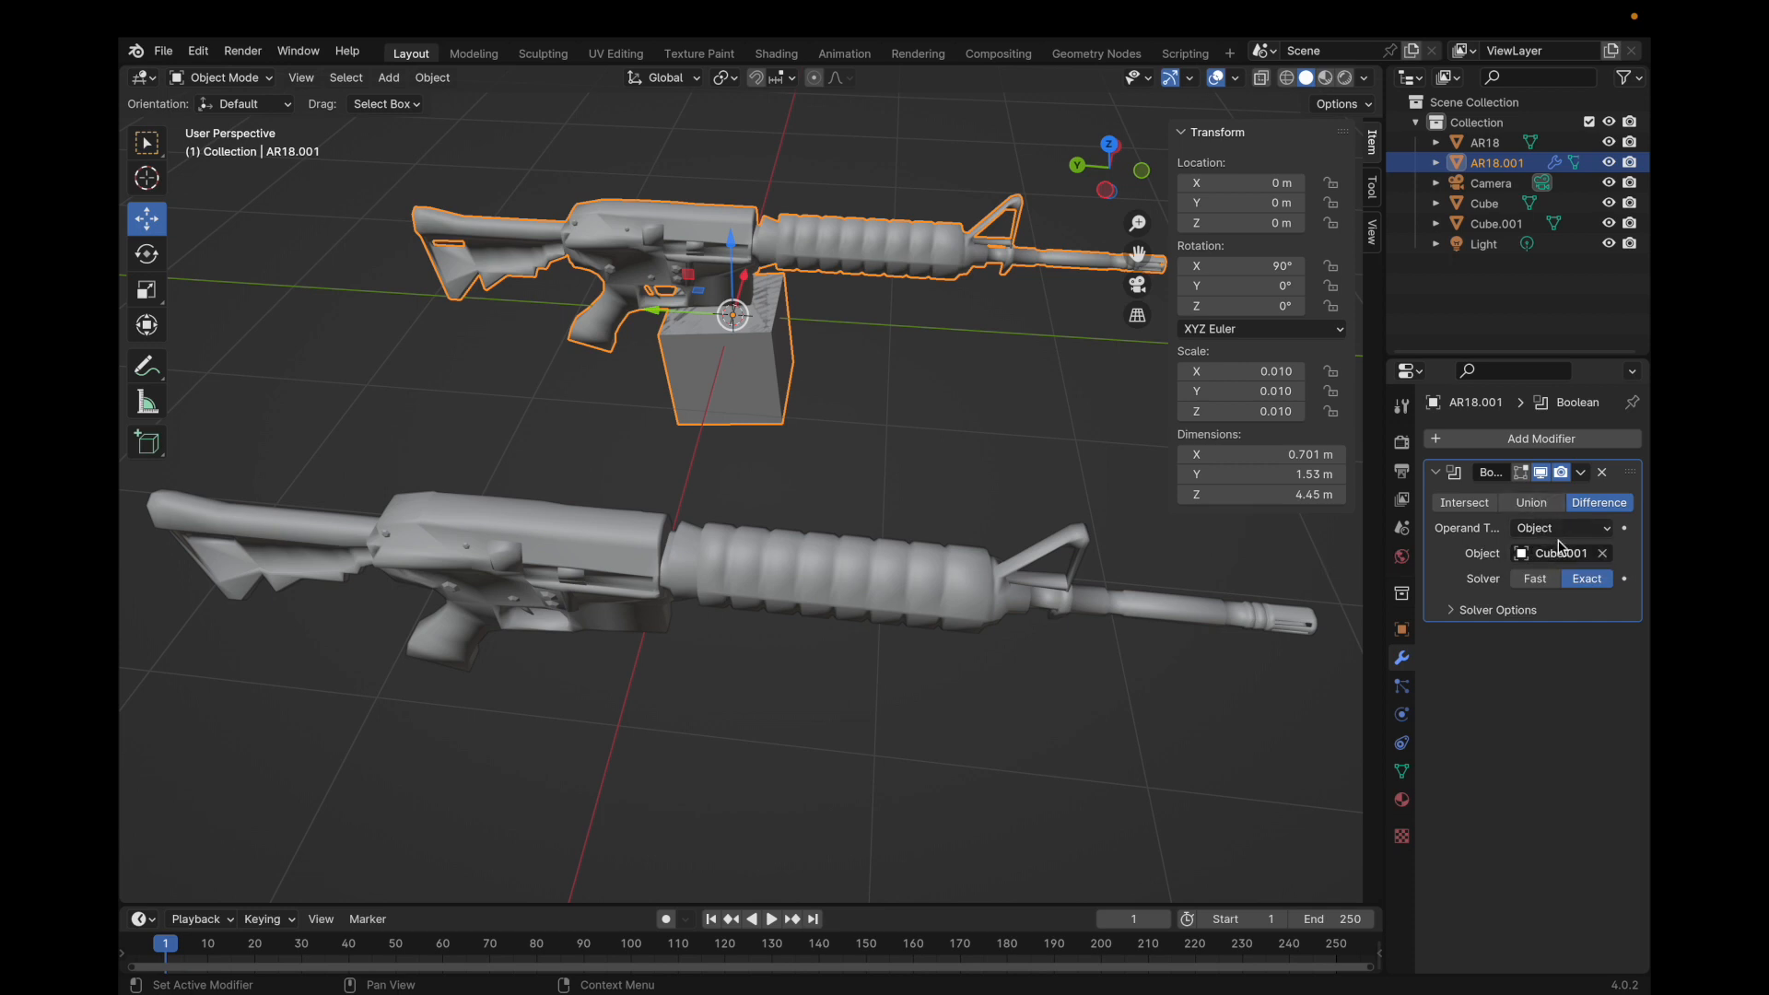
{"action": "left_click", "coordinate": [1465, 503]}
{"action": "middle_click_drag", "start_coordinate": [793, 360], "coordinate": [798, 477]}
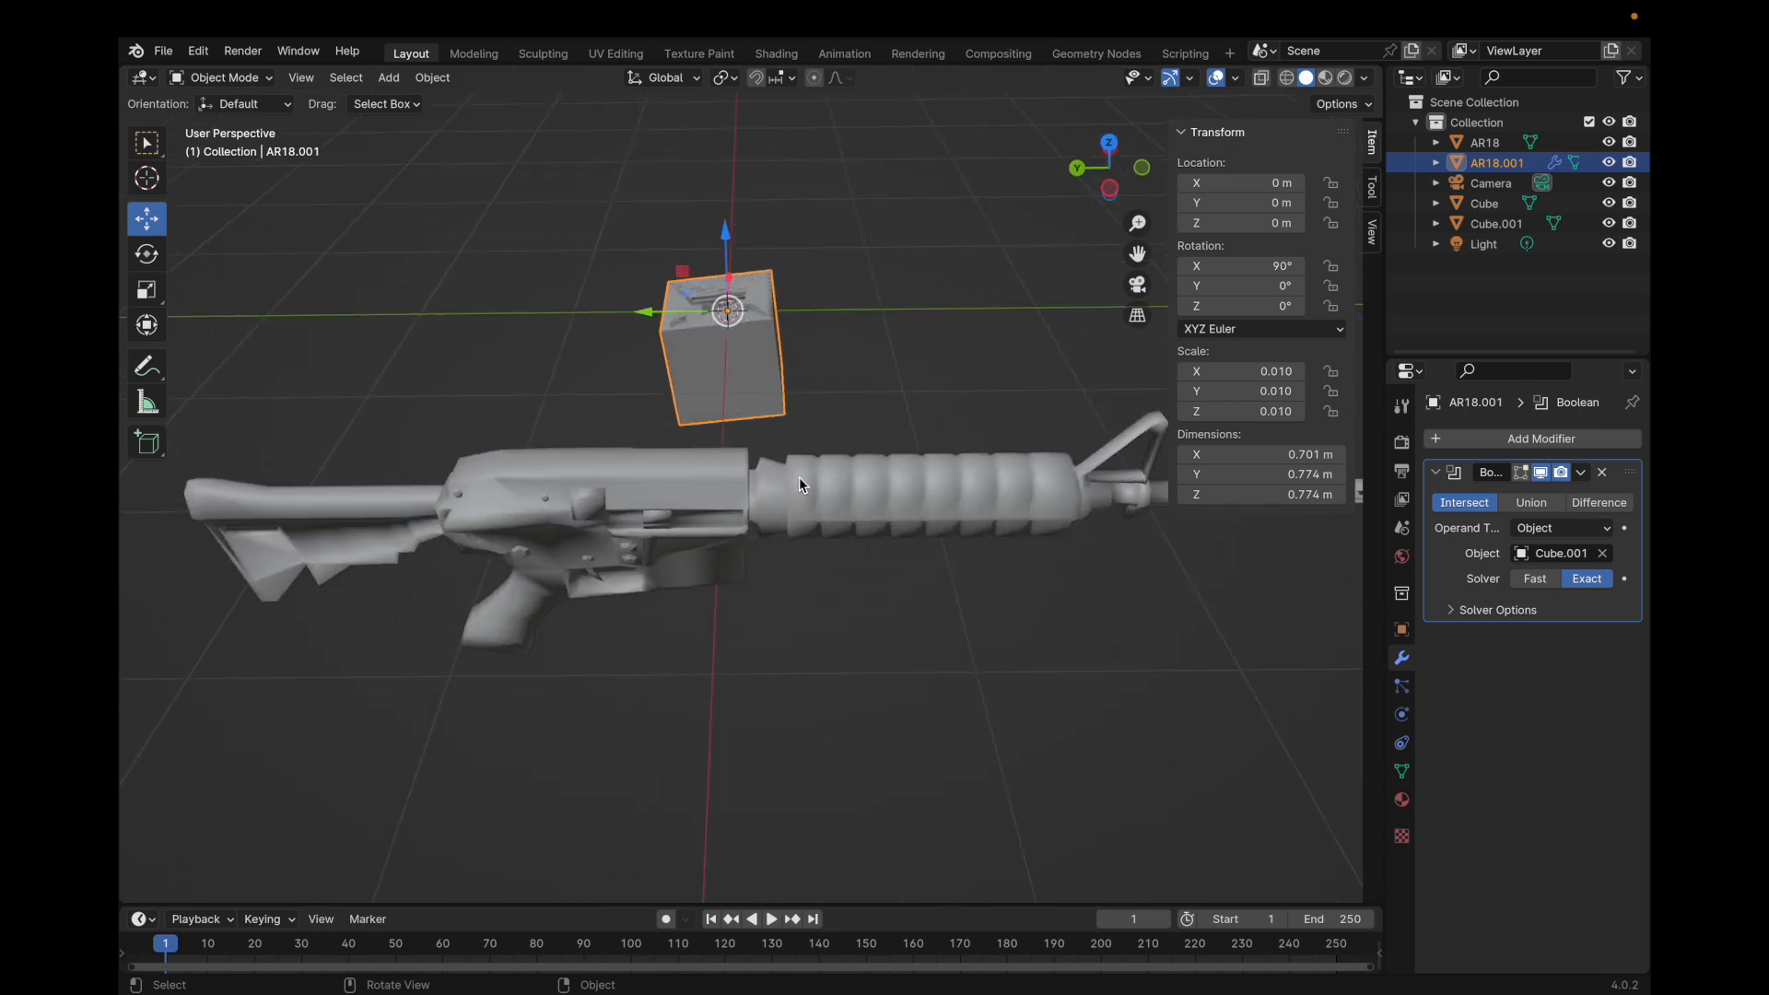
{"action": "scroll", "coordinate": [731, 371], "scroll_direction": "up", "scroll_amount": 5}
{"action": "scroll", "coordinate": [725, 312], "scroll_direction": "up", "scroll_amount": 4}
{"action": "scroll", "coordinate": [726, 312], "scroll_direction": "left", "scroll_amount": 5}
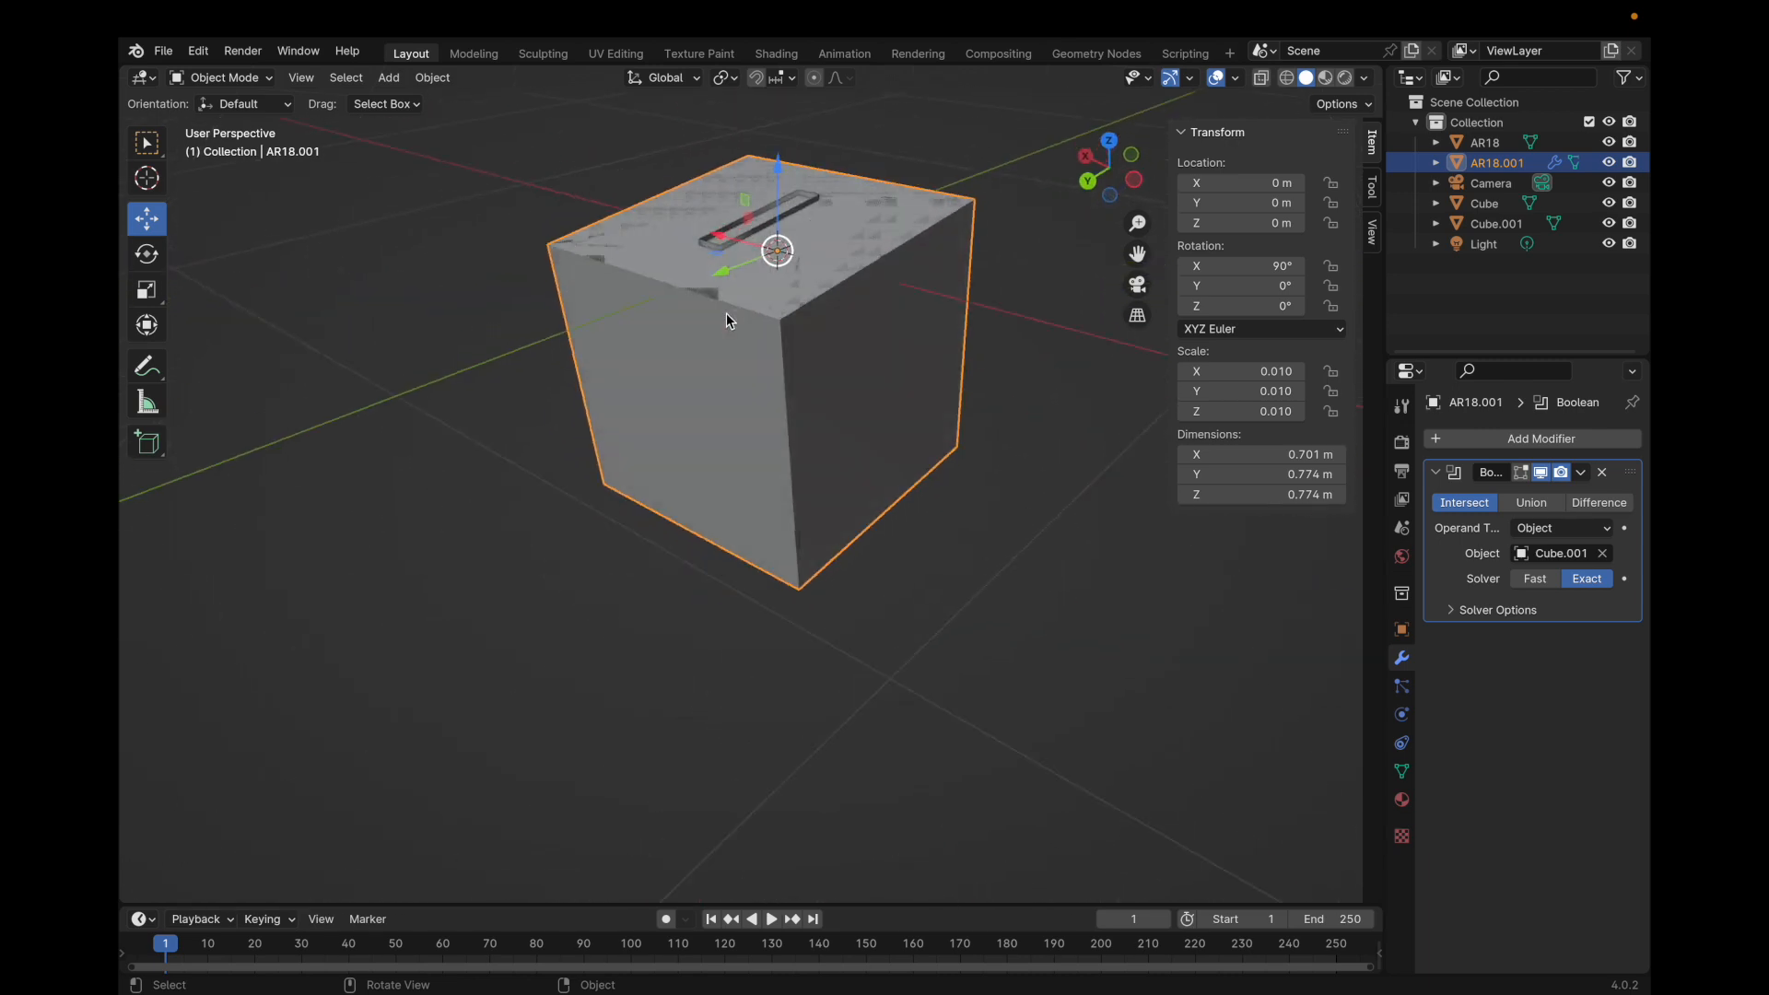
{"action": "middle_click_drag", "start_coordinate": [727, 320], "coordinate": [1059, 387]}
{"action": "scroll", "coordinate": [746, 157], "scroll_direction": "up", "scroll_amount": 3}
{"action": "left_click", "coordinate": [1542, 581]}
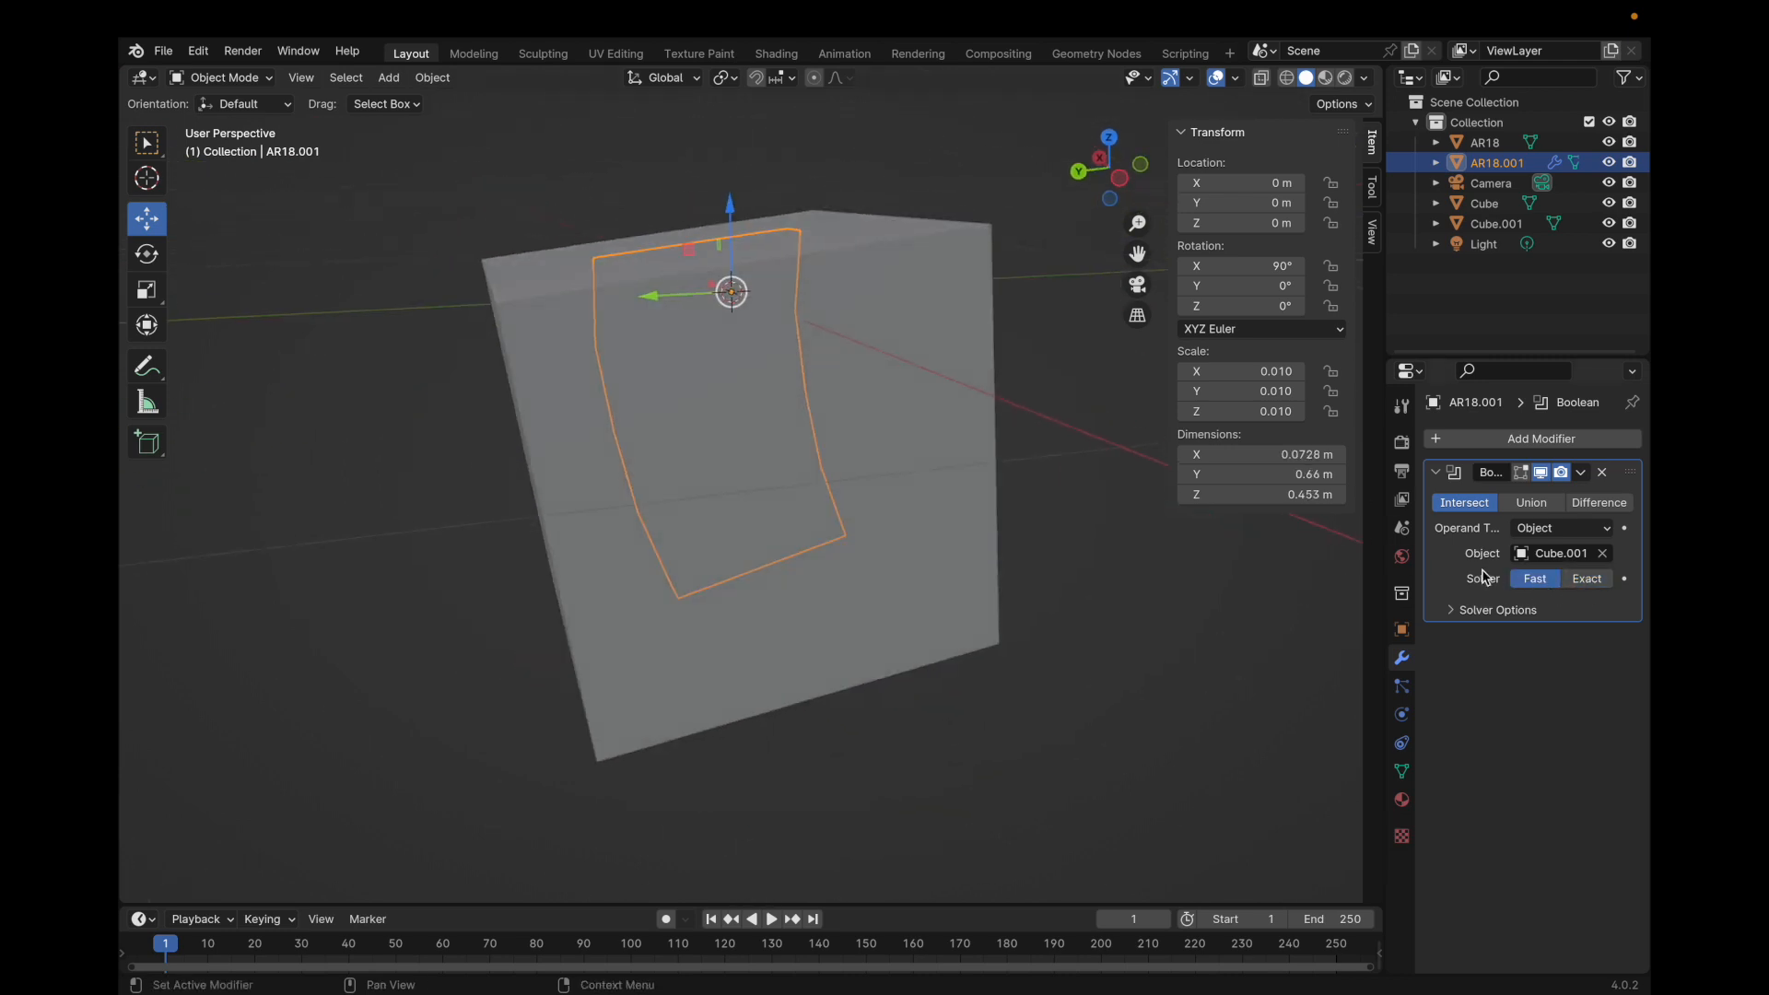
Apply AR18.001's Boolean modifier so only the magazine geometry is kept.
{"action": "left_click", "coordinate": [1581, 472]}
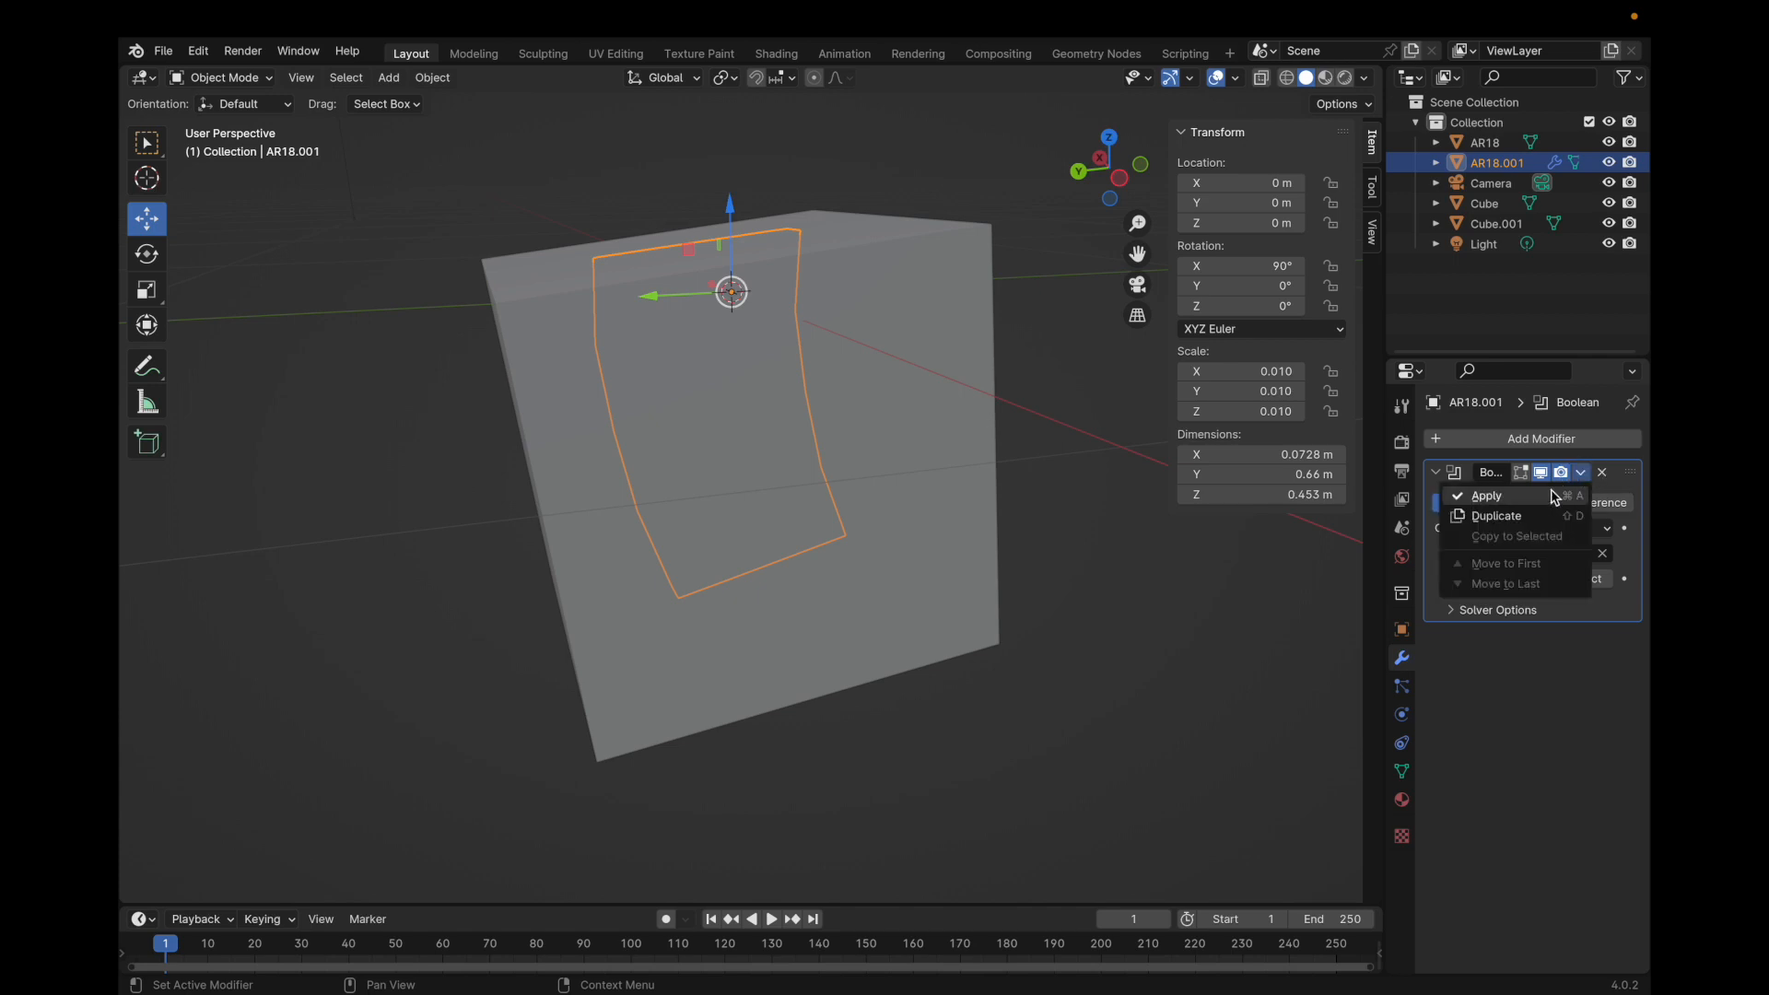
{"action": "left_click", "coordinate": [1535, 491]}
{"action": "scroll", "coordinate": [656, 388], "scroll_direction": "down", "scroll_amount": 1}
{"action": "scroll", "coordinate": [652, 388], "scroll_direction": "down", "scroll_amount": 1}
{"action": "scroll", "coordinate": [803, 247], "scroll_direction": "down", "scroll_amount": 4}
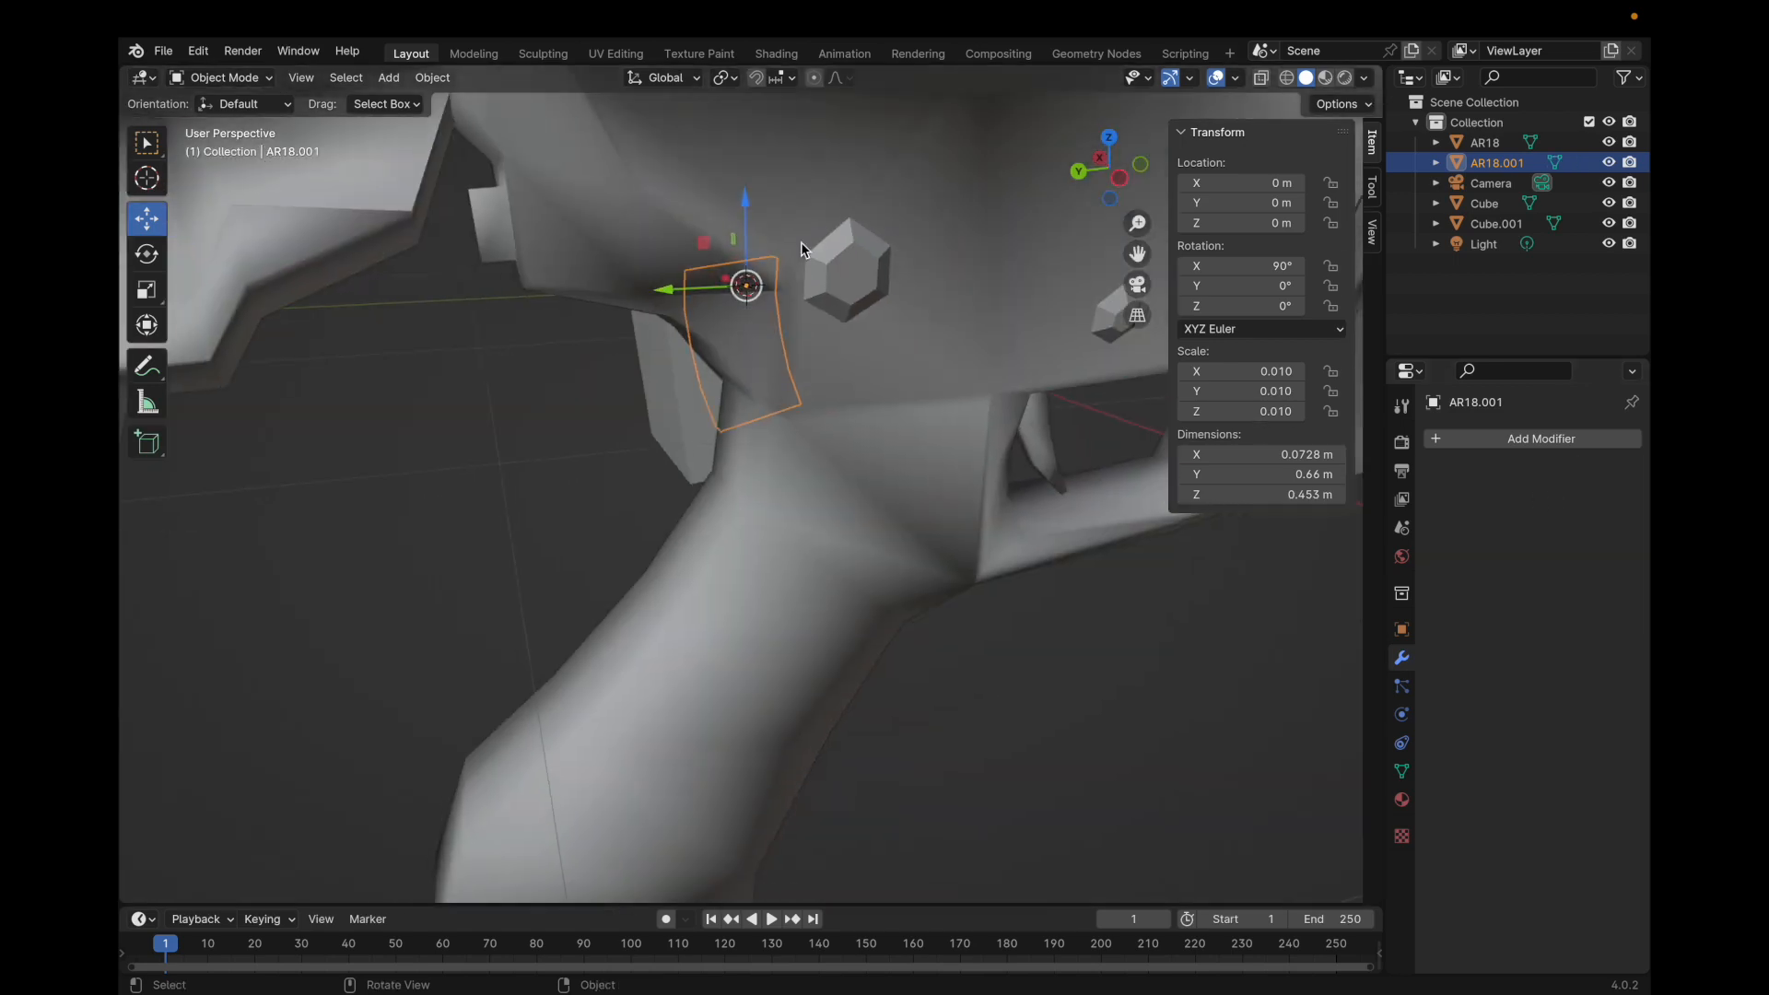
{"action": "mouse_move", "coordinate": [805, 245]}
{"action": "middle_mouse_down"}
{"action": "mouse_move", "coordinate": [755, 282]}
{"action": "mouse_move", "coordinate": [792, 277]}
{"action": "middle_mouse_up"}
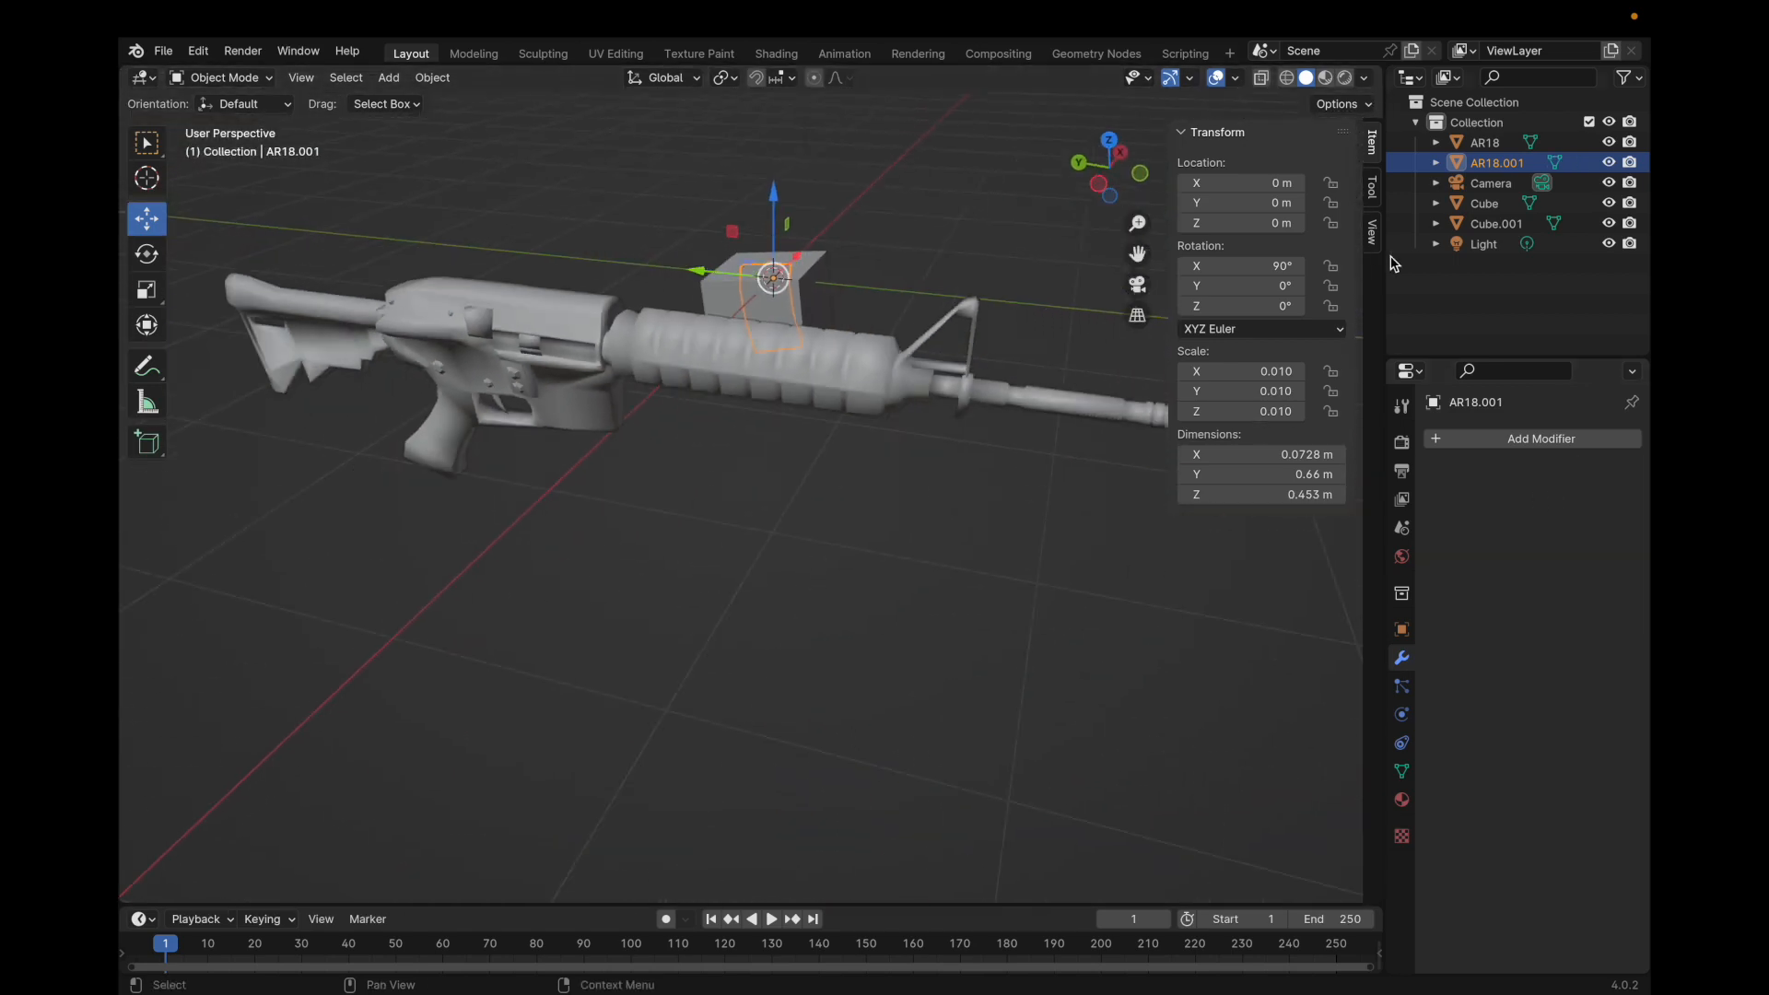
Delete both Boolean cutter objects, Cube and Cube.001.
{"action": "left_click", "coordinate": [1481, 204]}
{"action": "right_click", "coordinate": [1482, 223]}
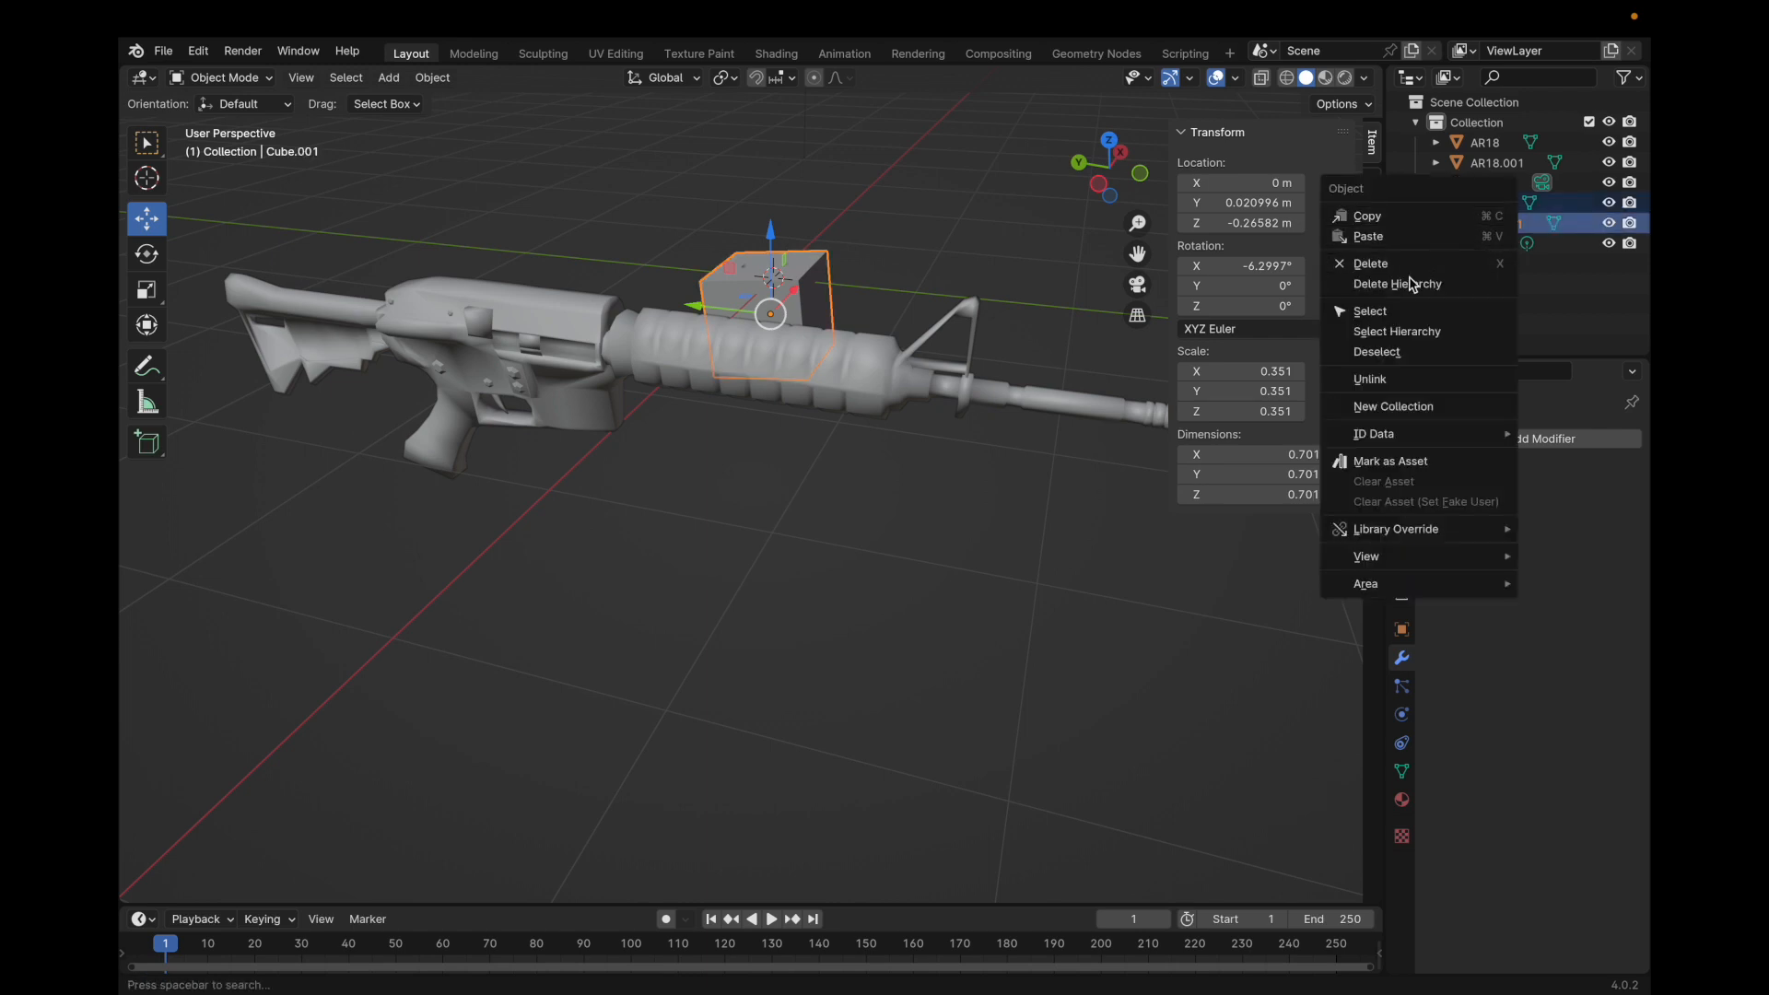
{"action": "left_click", "coordinate": [1485, 262]}
{"action": "middle_click_drag", "start_coordinate": [793, 276], "coordinate": [1086, 209]}
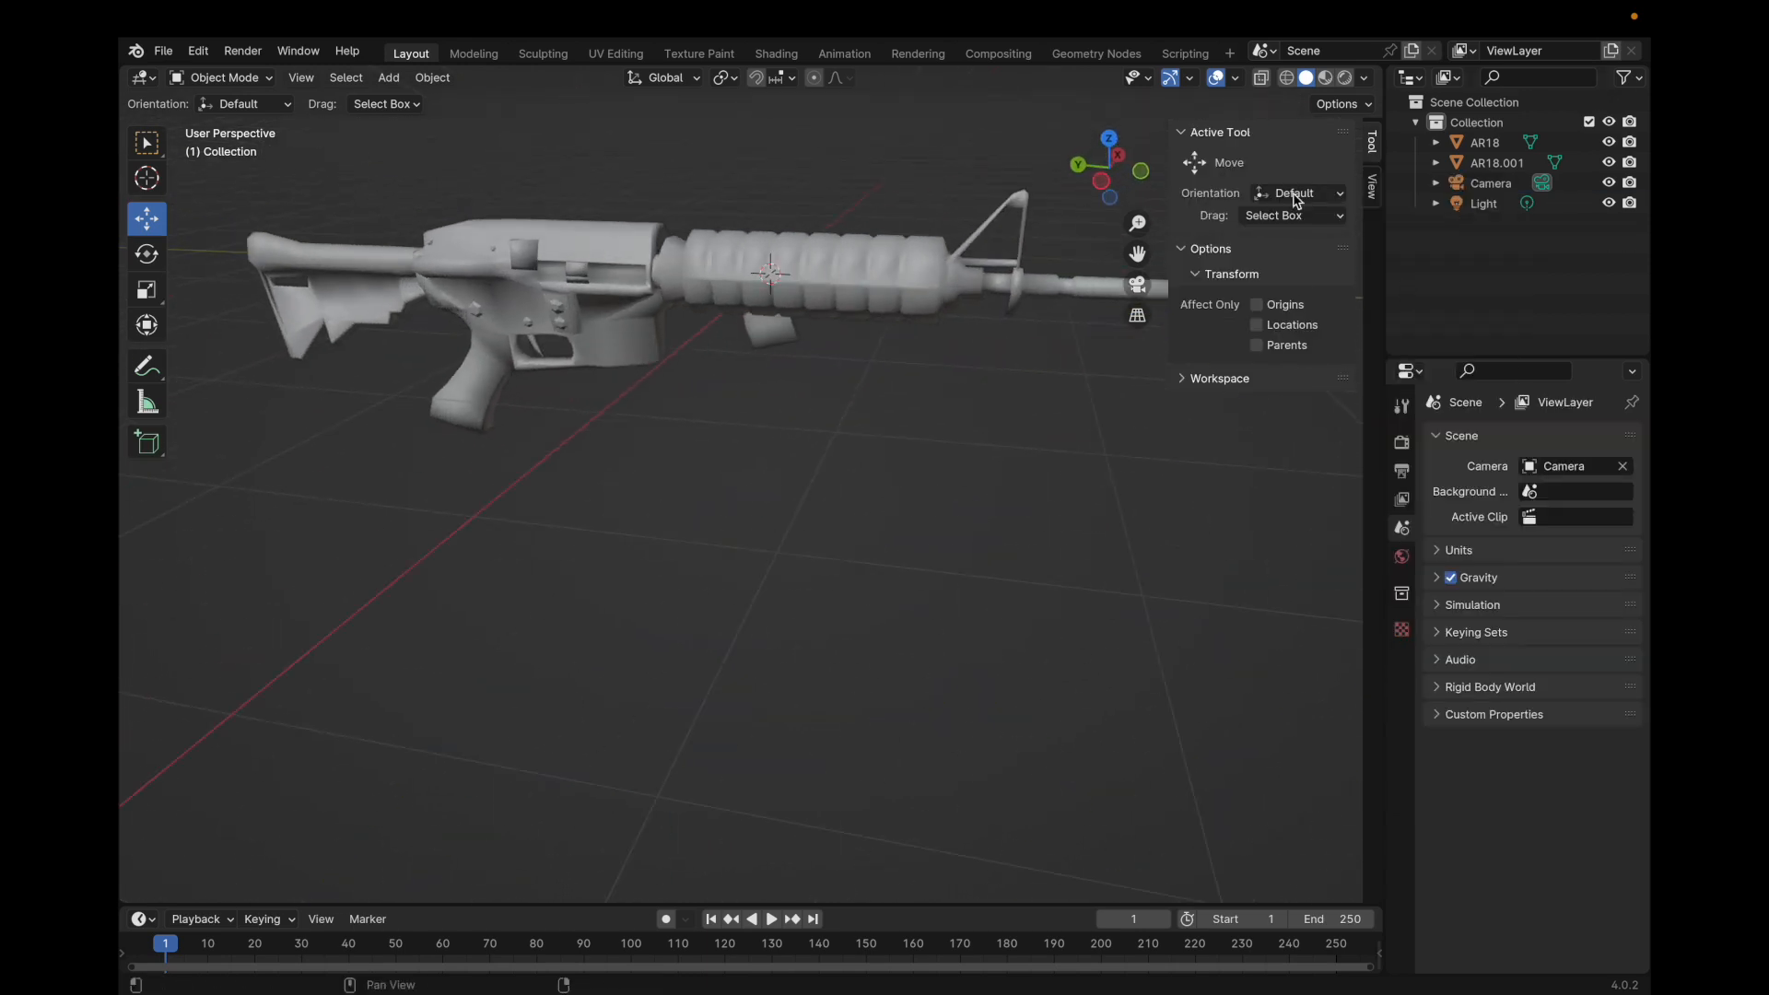
Set the AR18 object's X location to 0 m.
{"action": "left_click", "coordinate": [1460, 143]}
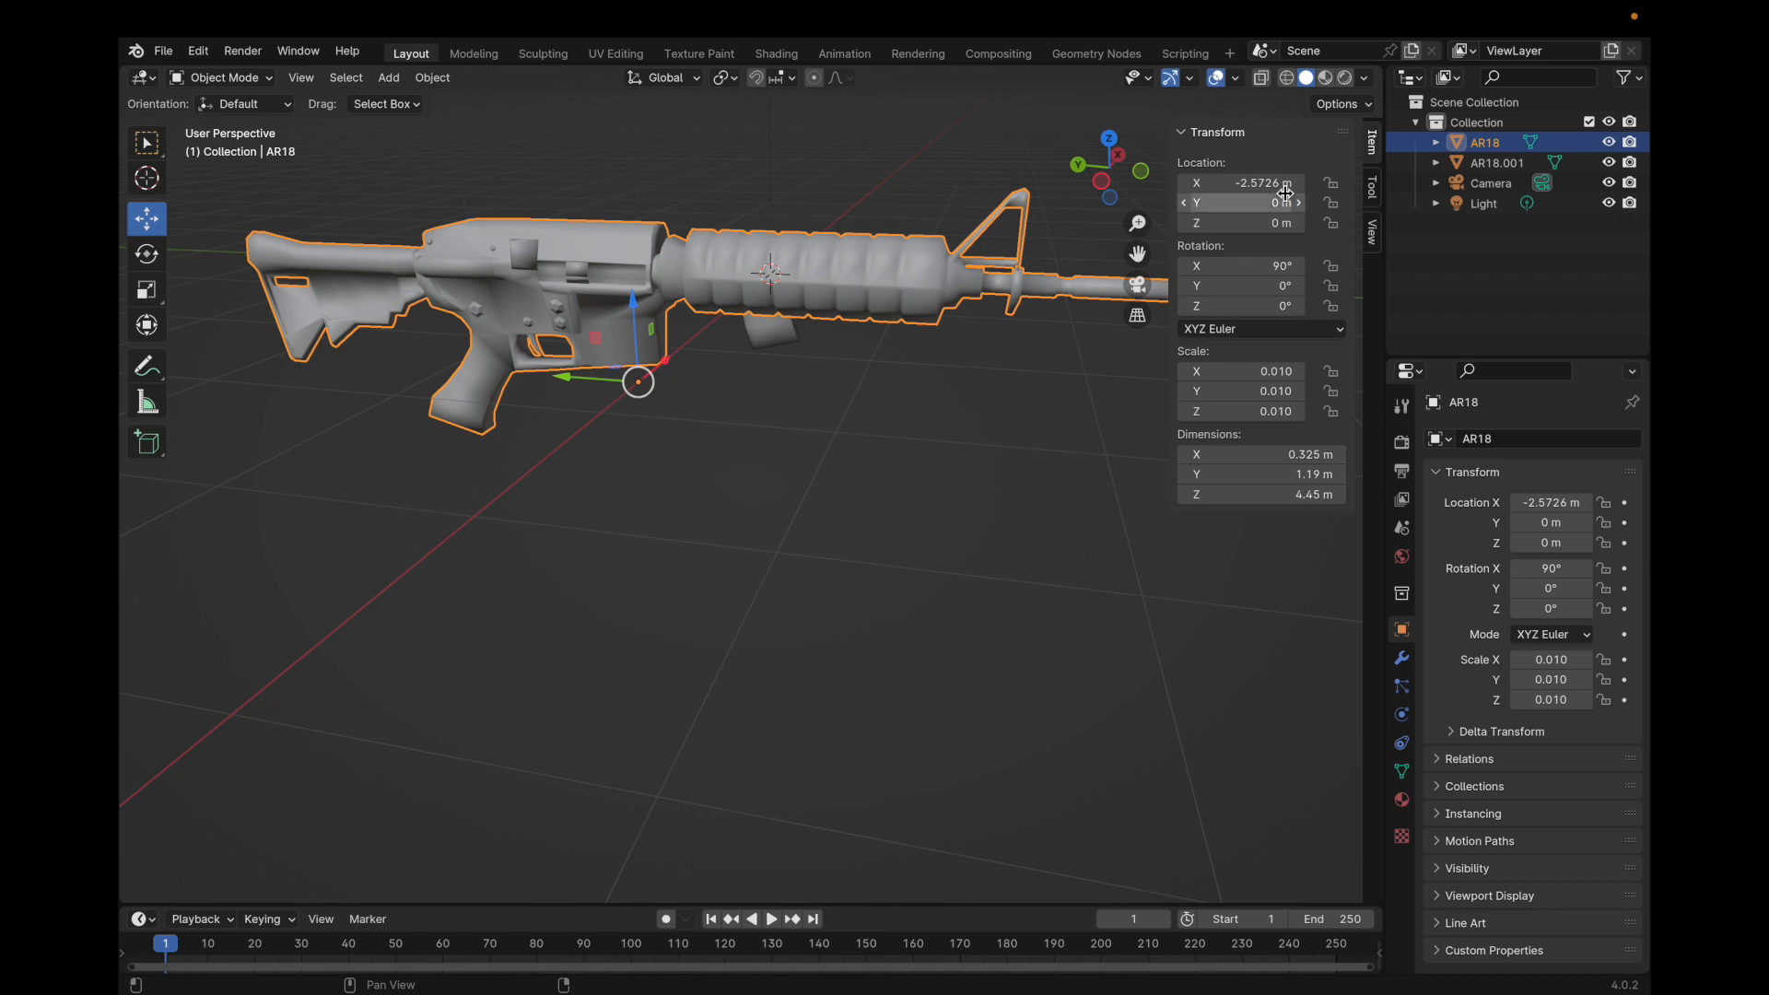
{"action": "left_click", "coordinate": [1258, 181]}
{"action": "type", "text": "0"}
{"action": "key", "text": "Return"}
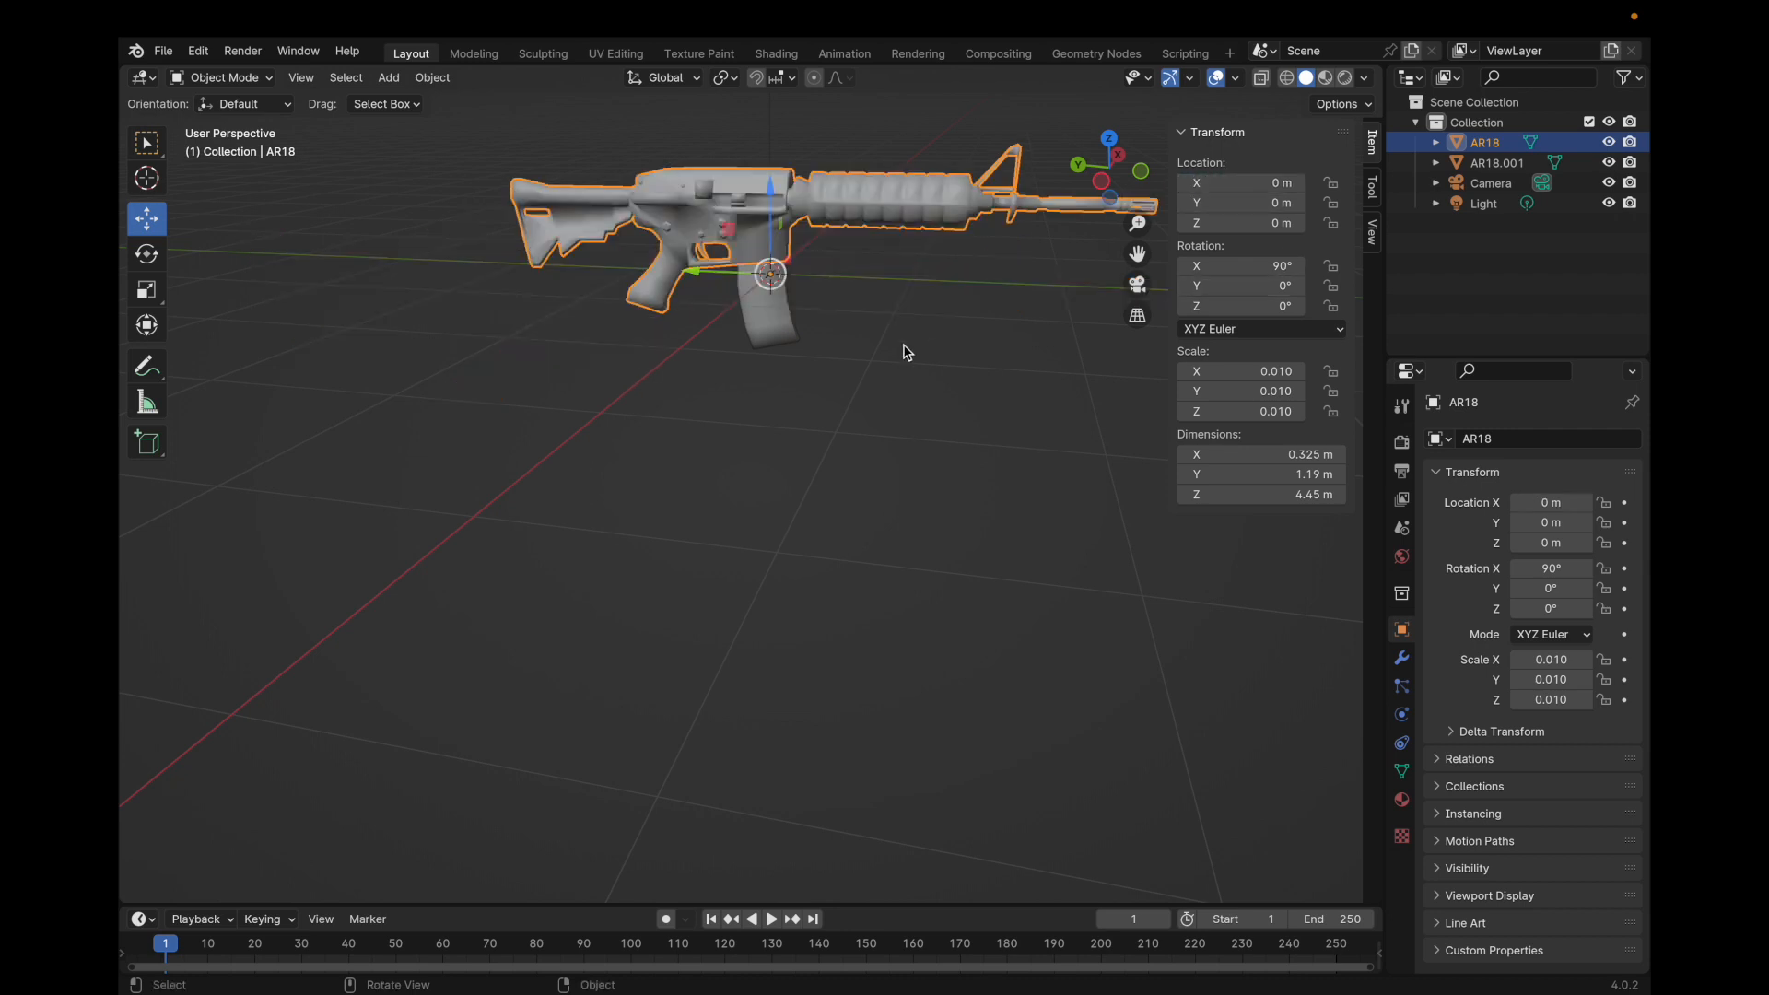
Rename the AR18.001 magazine object as AR18Mag.
{"action": "left_click", "coordinate": [1497, 163]}
{"action": "key", "text": "KP_Decimal"}
{"action": "scroll", "coordinate": [789, 365], "scroll_direction": "down", "scroll_amount": 1}
{"action": "middle_click_drag", "start_coordinate": [788, 363], "coordinate": [964, 558]}
{"action": "scroll", "coordinate": [944, 544], "scroll_direction": "down", "scroll_amount": 4}
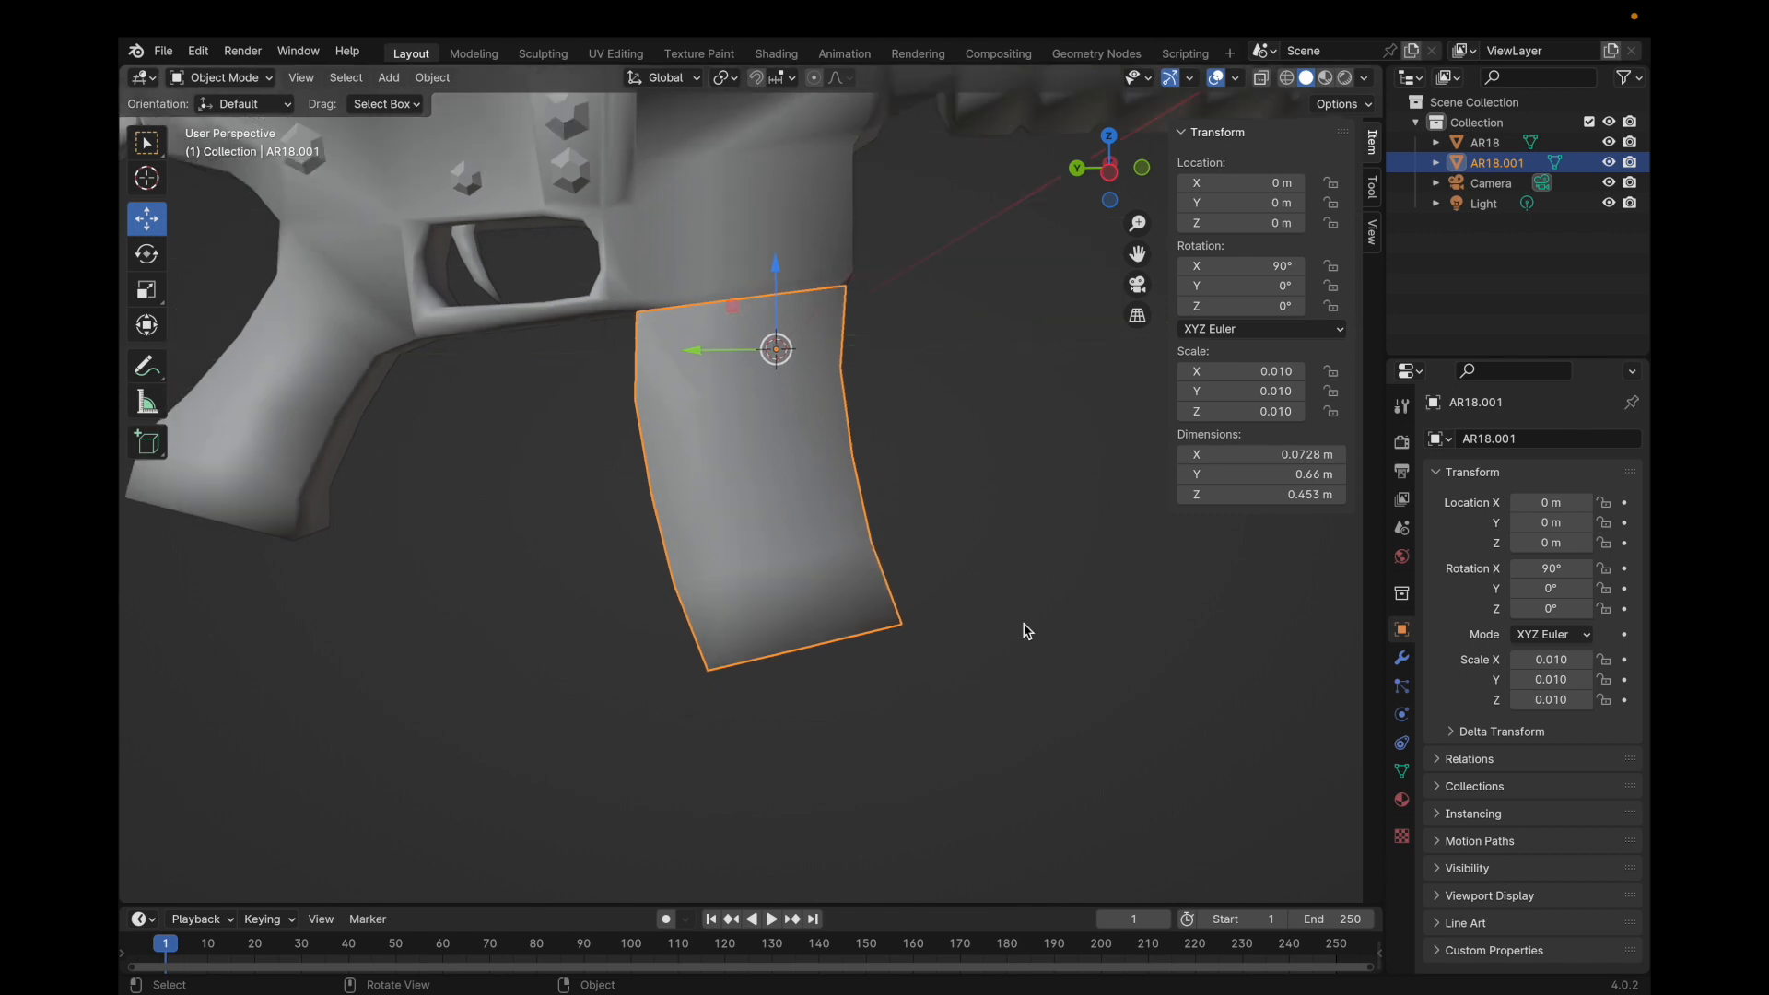
{"action": "scroll", "coordinate": [1027, 631], "scroll_direction": "down", "scroll_amount": 5}
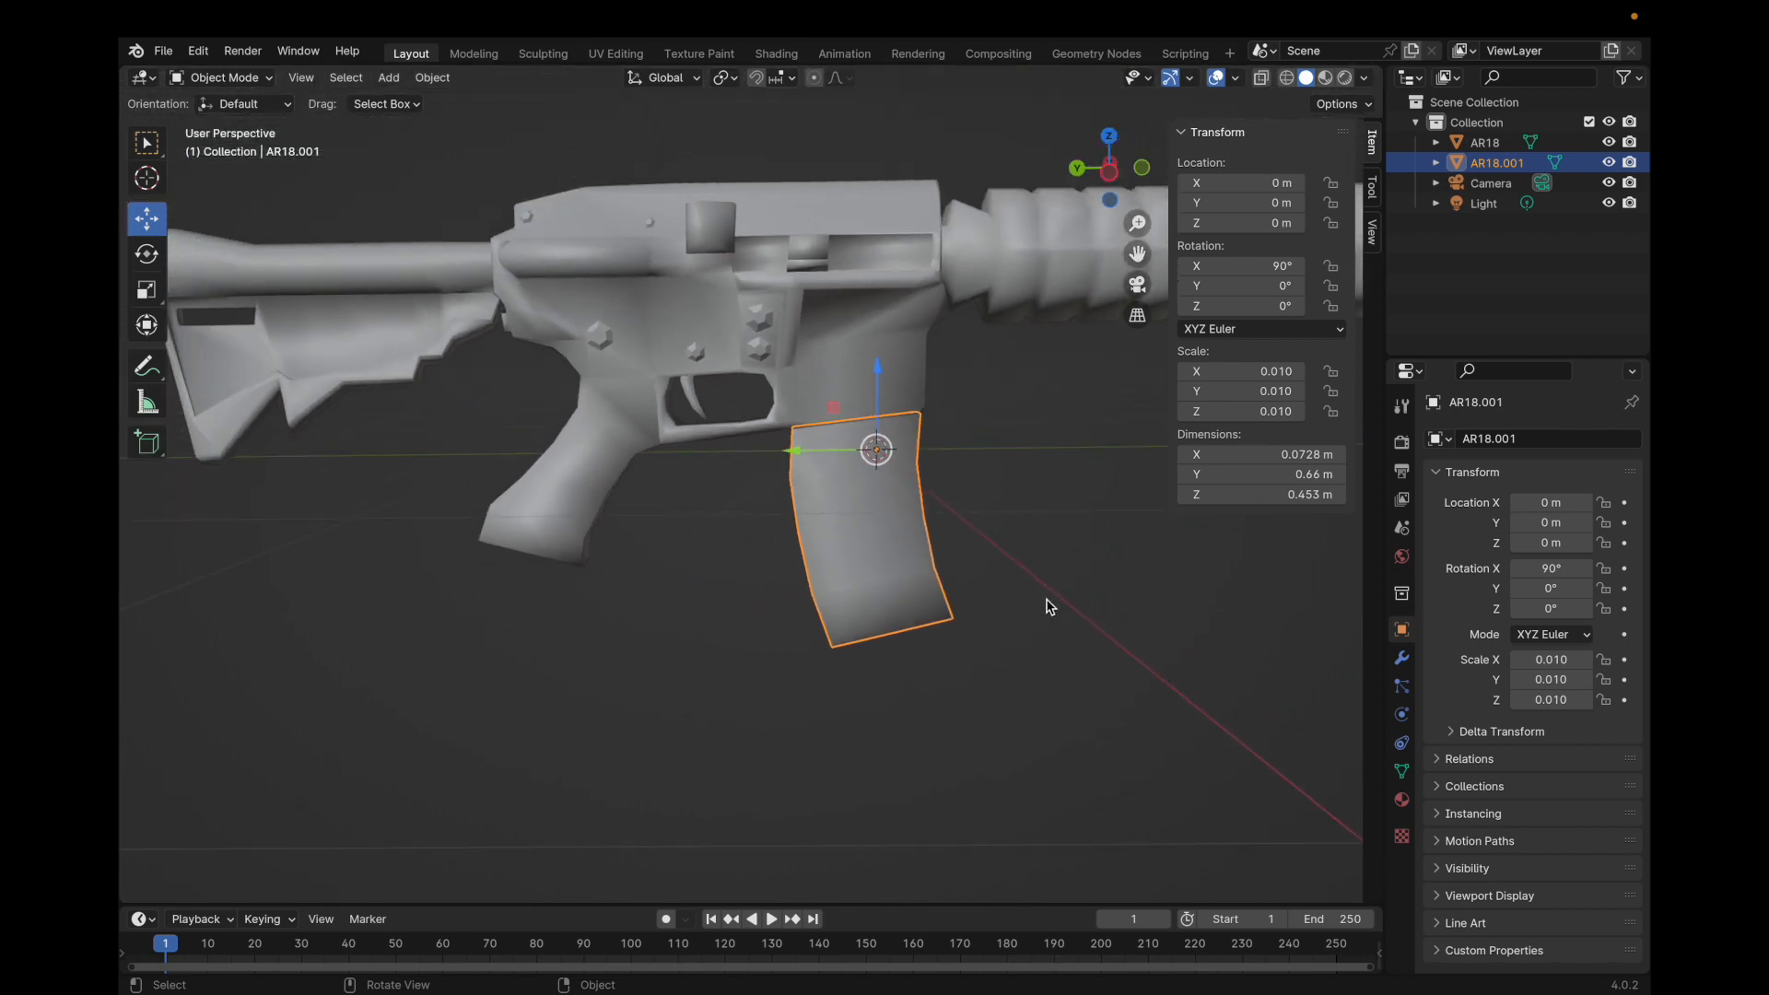
{"action": "left_click", "coordinate": [1580, 438]}
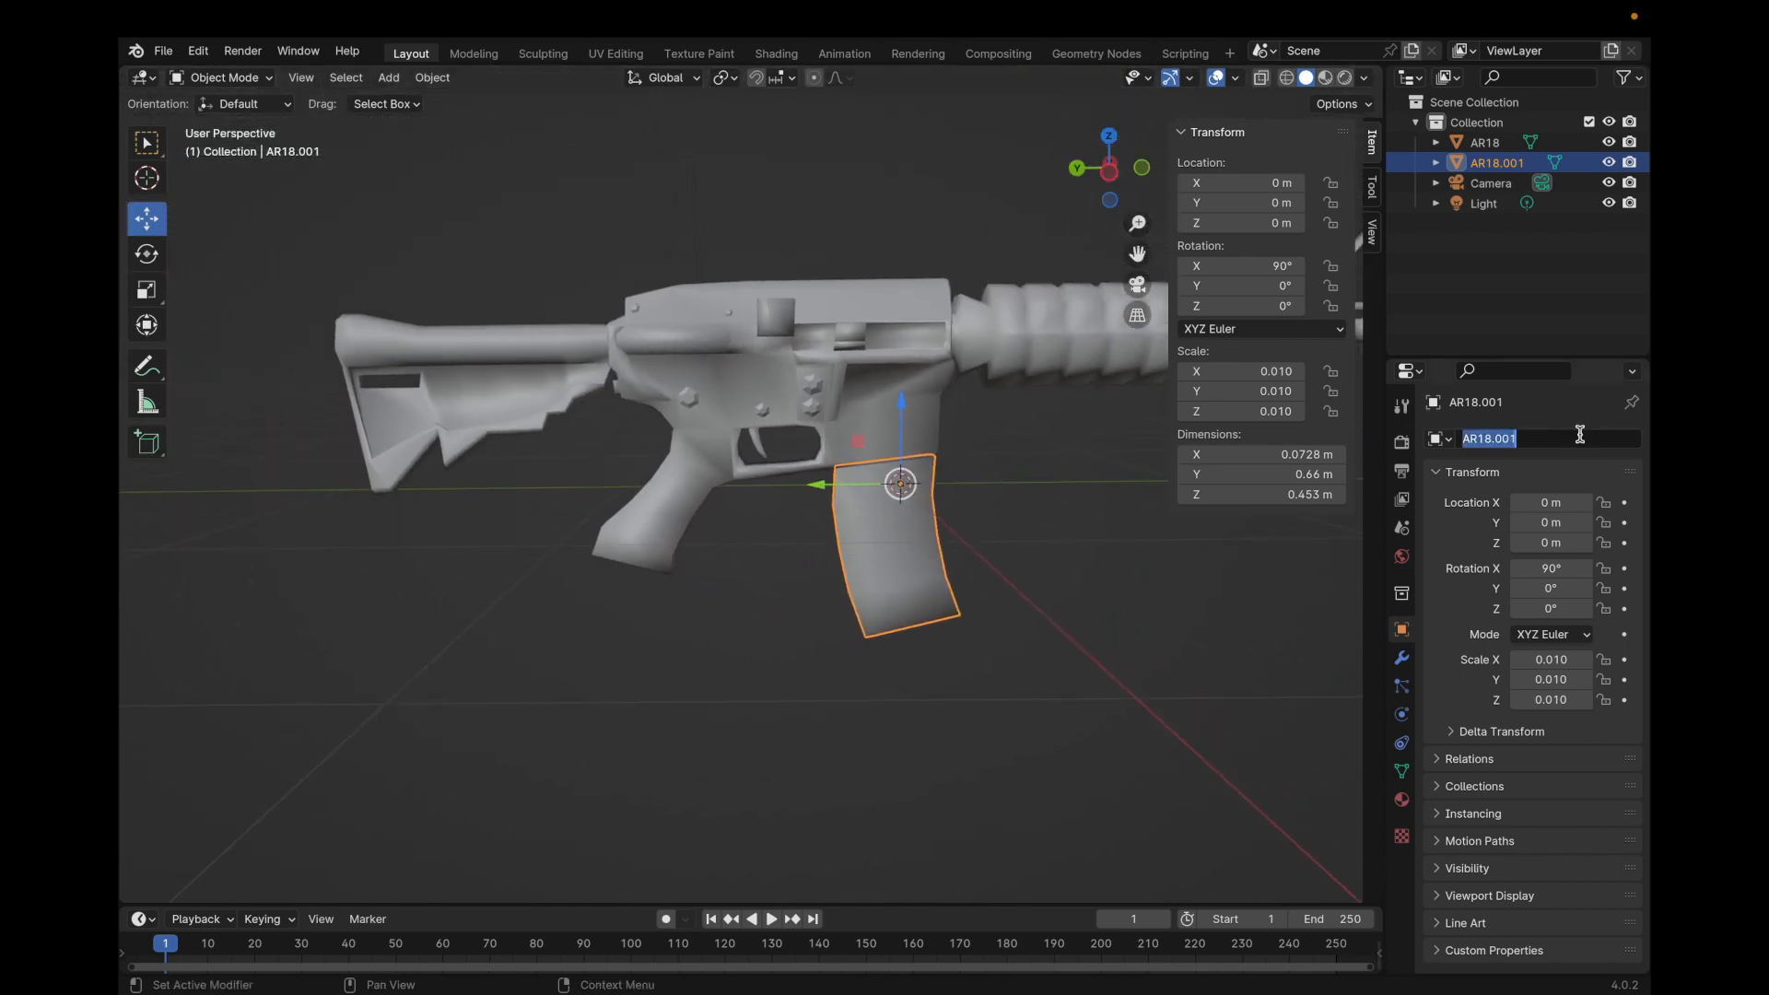
{"action": "type", "text": "M"}
{"action": "type", "text": "AR18"}
{"action": "key", "text": "Return"}
Rename the AR18 object as AR18Body and save the Blender file.
{"action": "left_click", "coordinate": [1484, 142]}
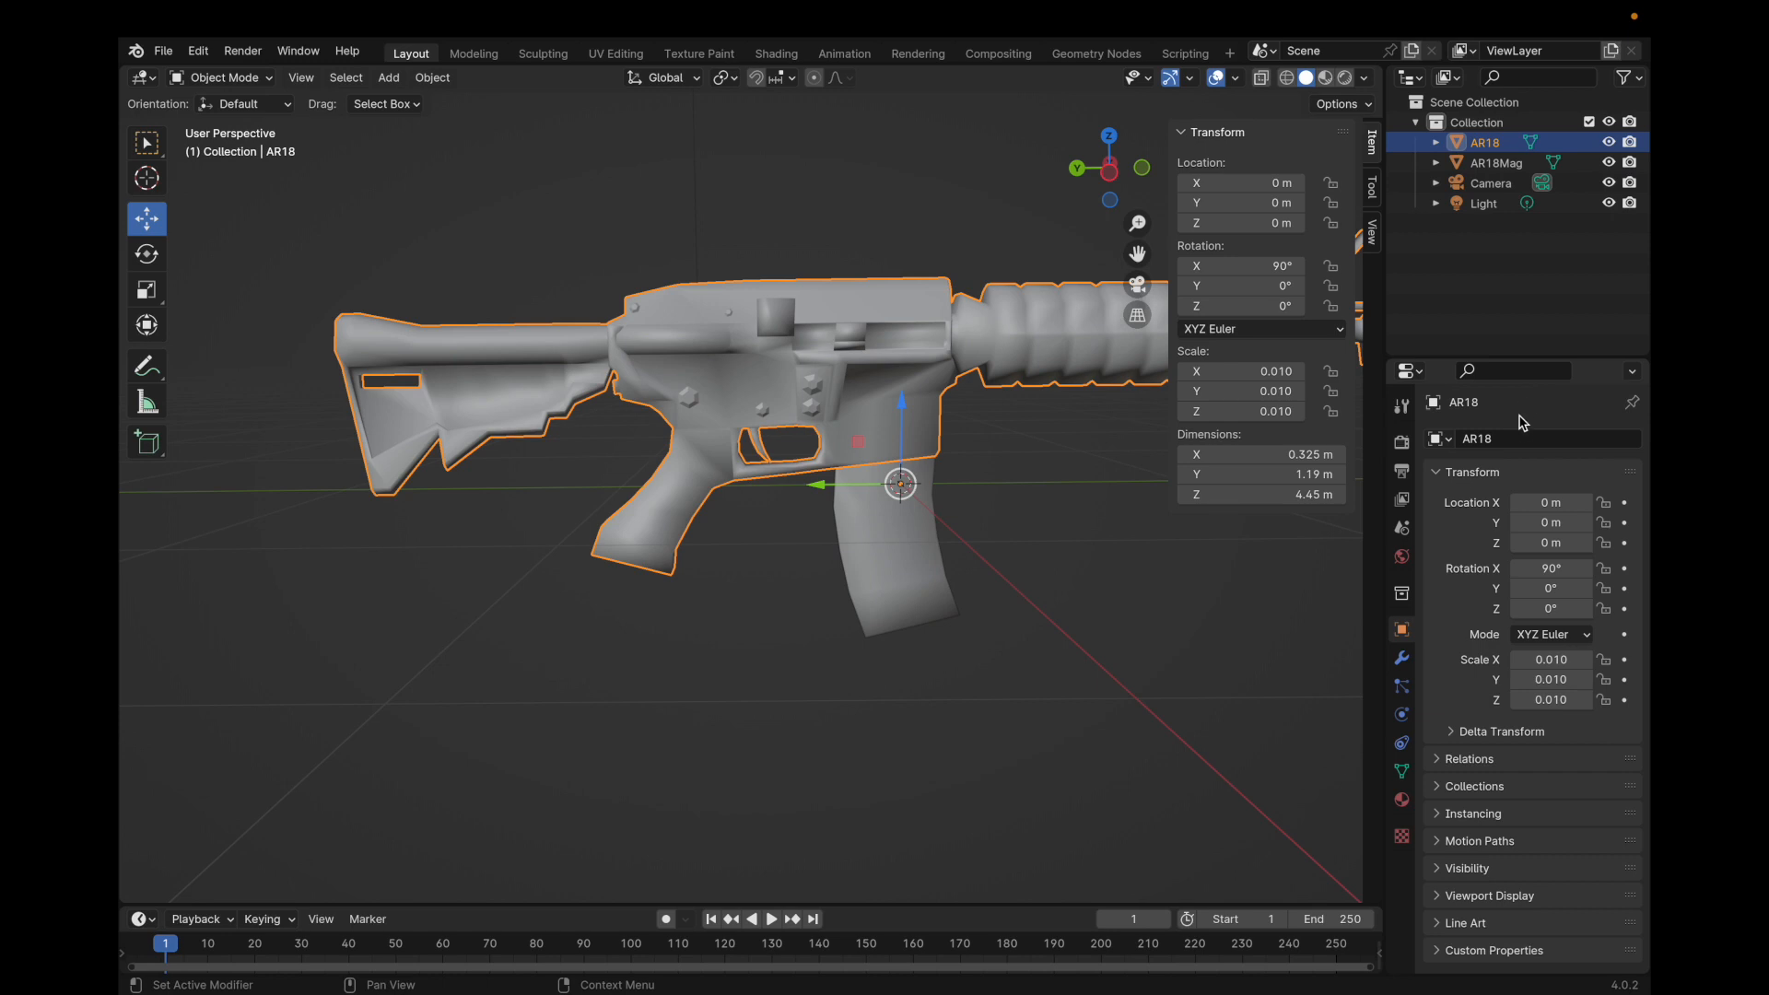
{"action": "left_click", "coordinate": [1540, 436]}
{"action": "left_click", "coordinate": [1541, 436]}
{"action": "type", "text": "Bodyd"}
{"action": "key", "text": "Return"}
{"action": "left_click", "coordinate": [1557, 438]}
{"action": "left_click", "coordinate": [1565, 436]}
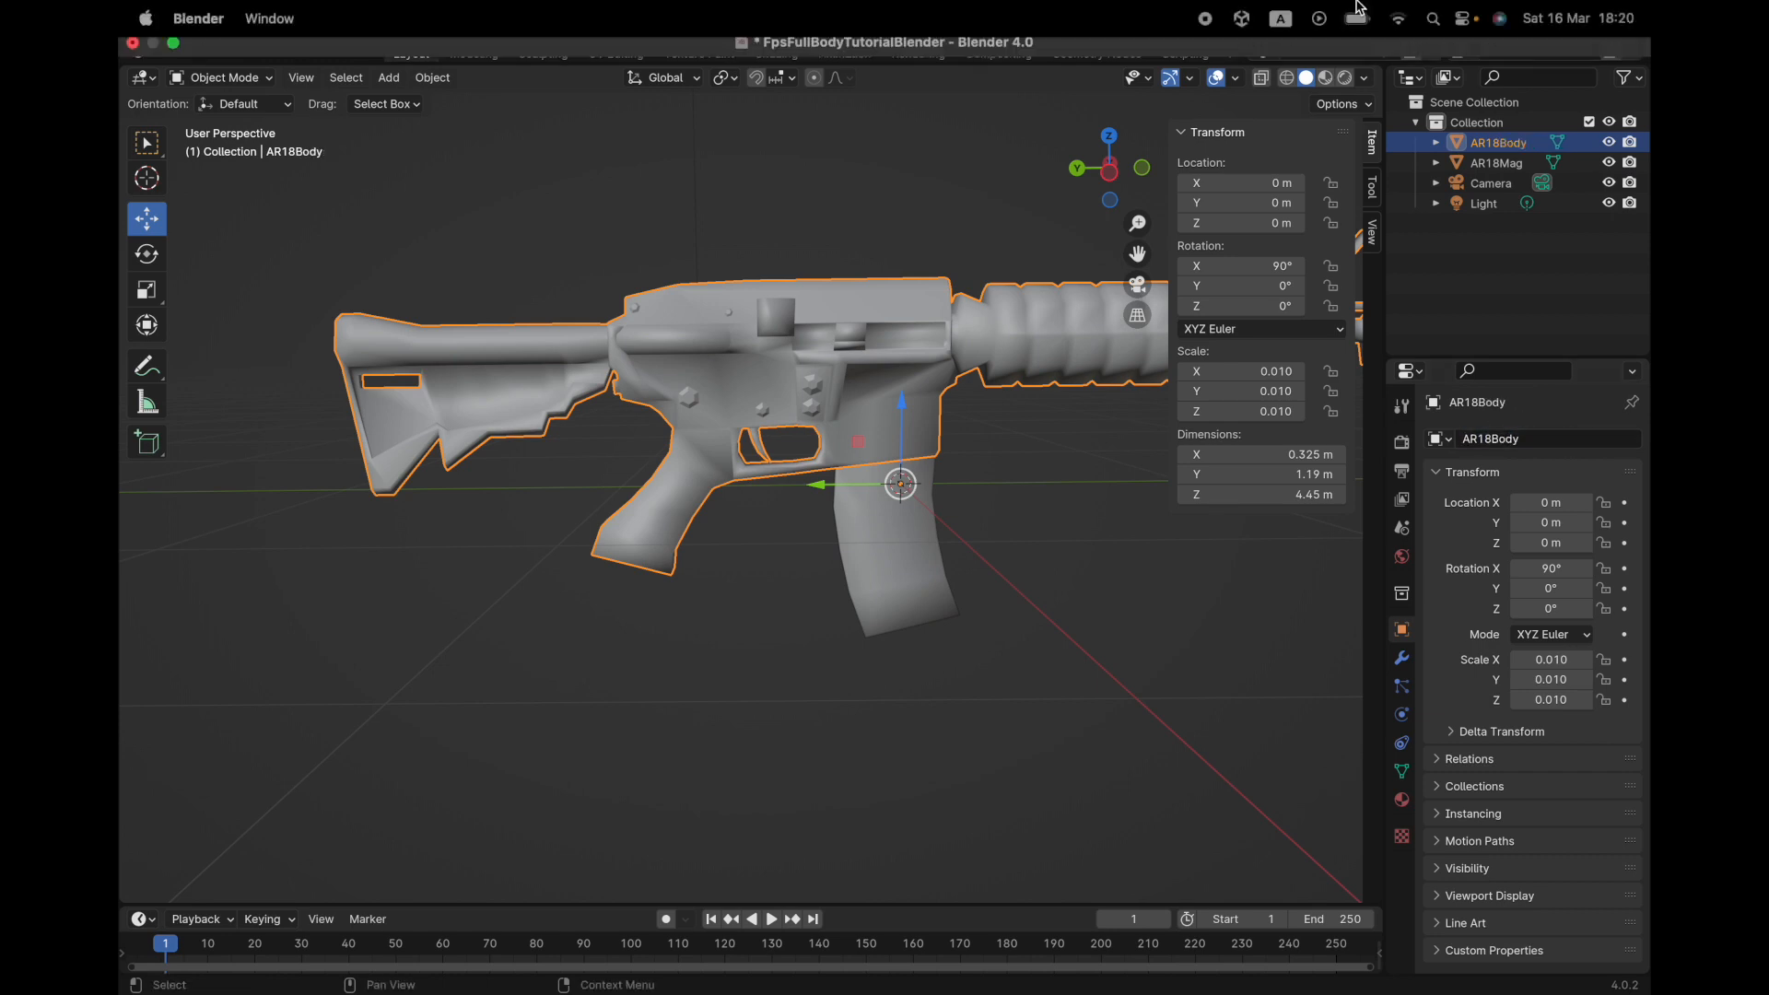
{"action": "key", "text": "super+s"}
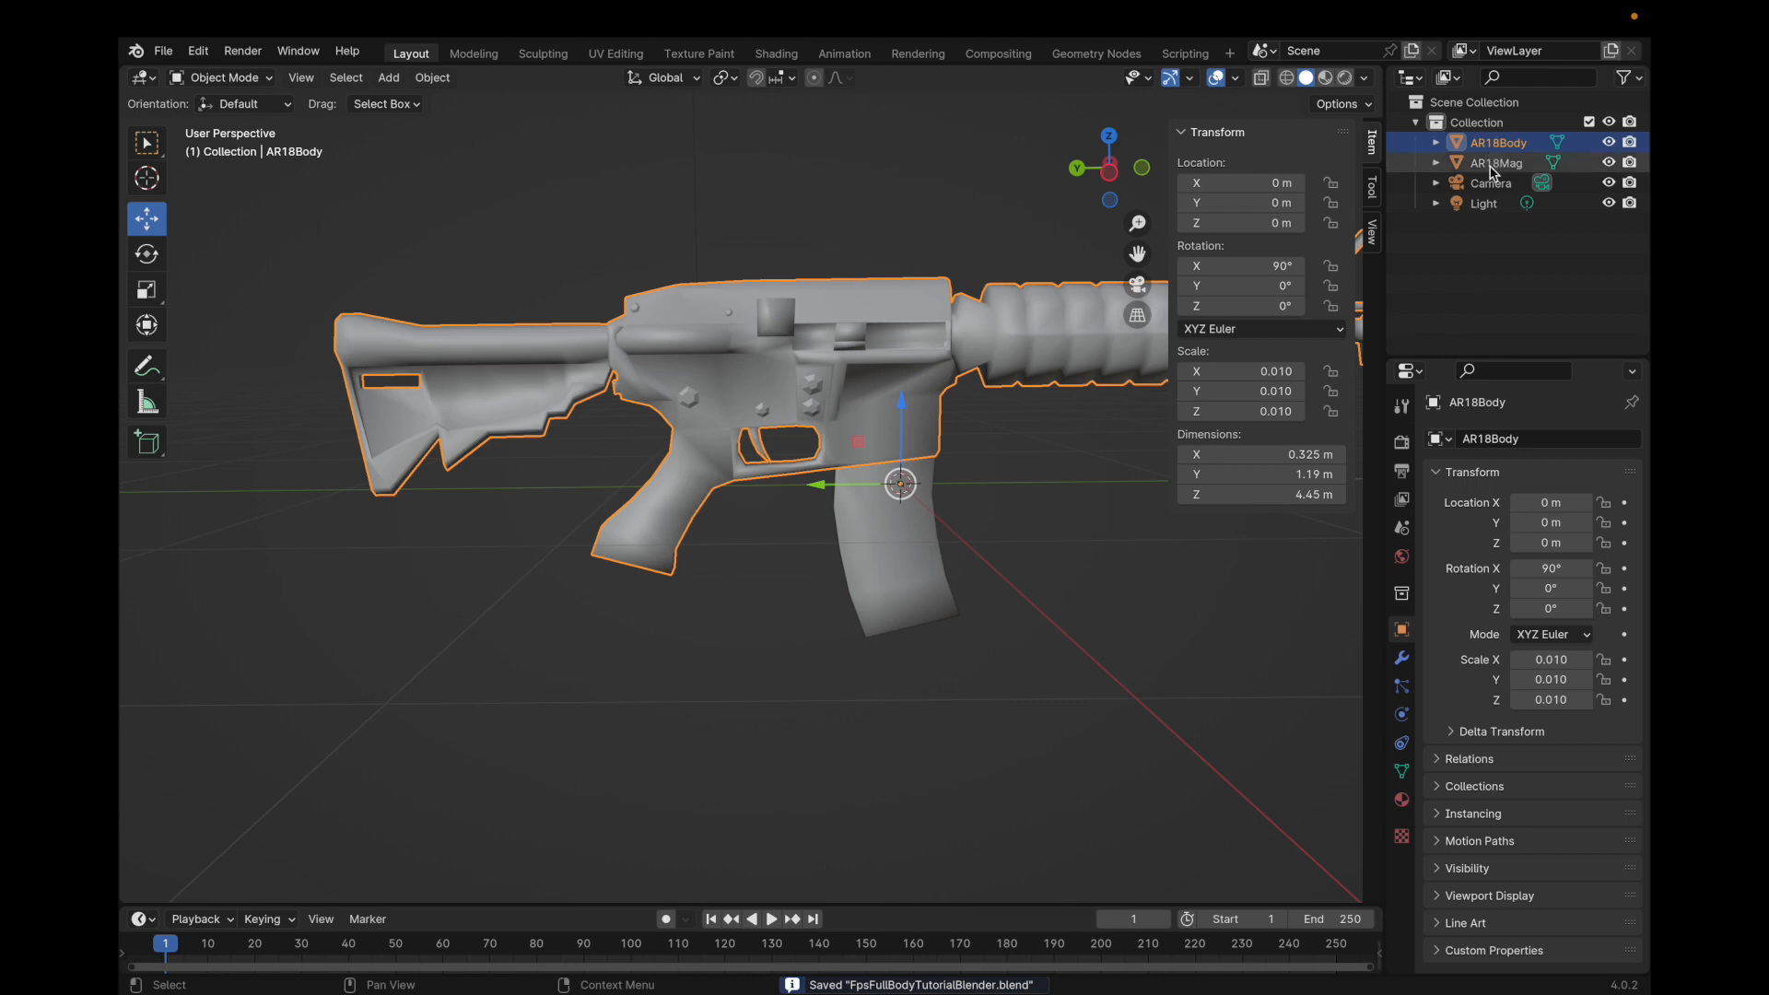
Start an FBX export into the Models/Guns folder and name the file AR18Body.fbx.
{"action": "left_click", "coordinate": [164, 51]}
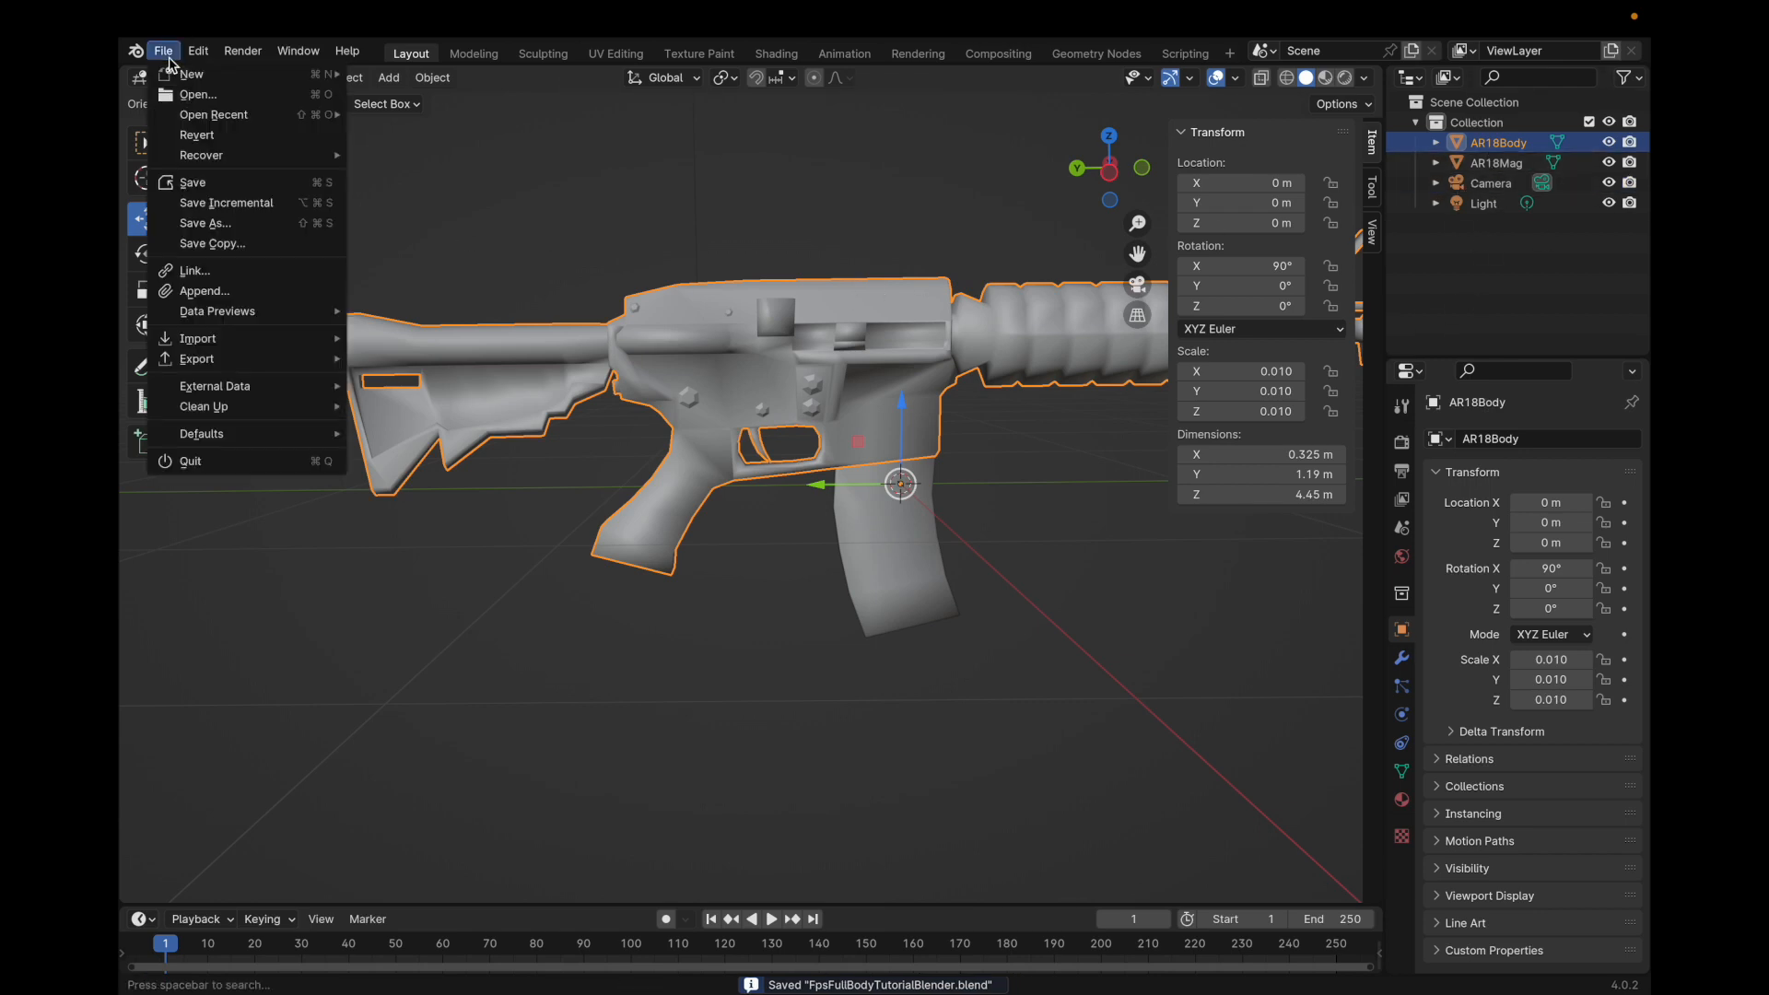
{"action": "mouse_move", "coordinate": [235, 358]}
{"action": "left_click", "coordinate": [406, 540]}
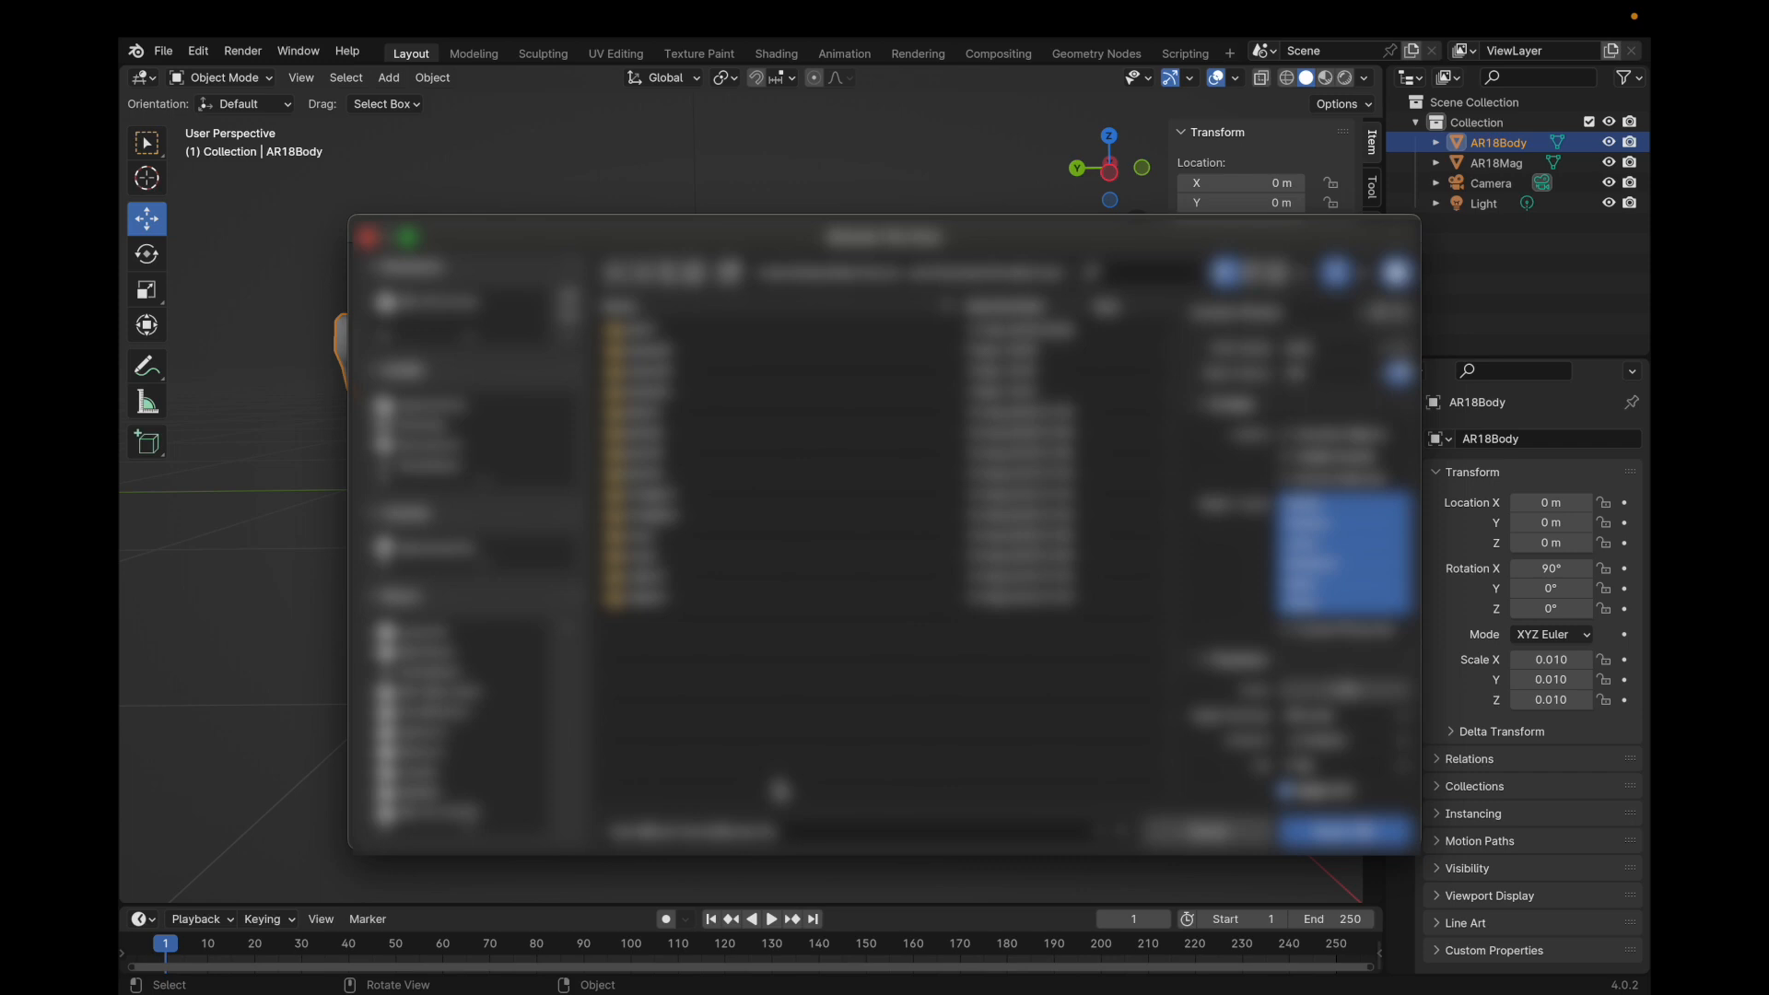
{"action": "right_click", "coordinate": [1494, 144]}
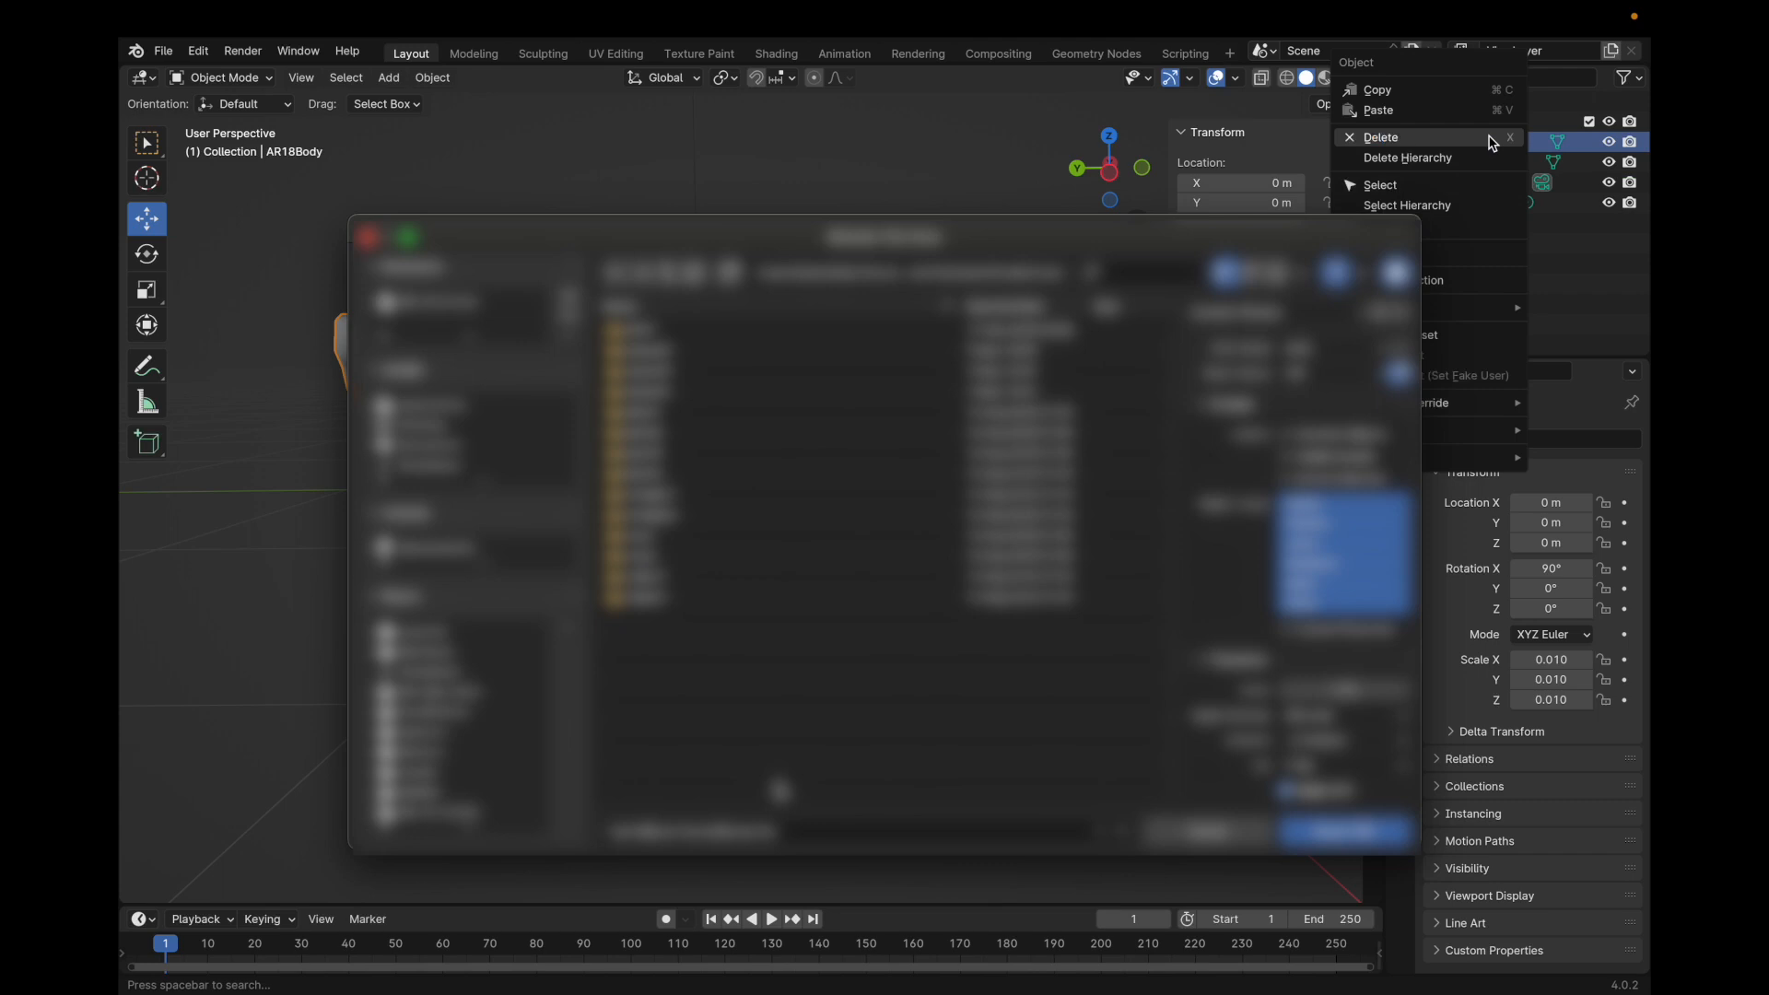
{"action": "left_click", "coordinate": [1418, 210]}
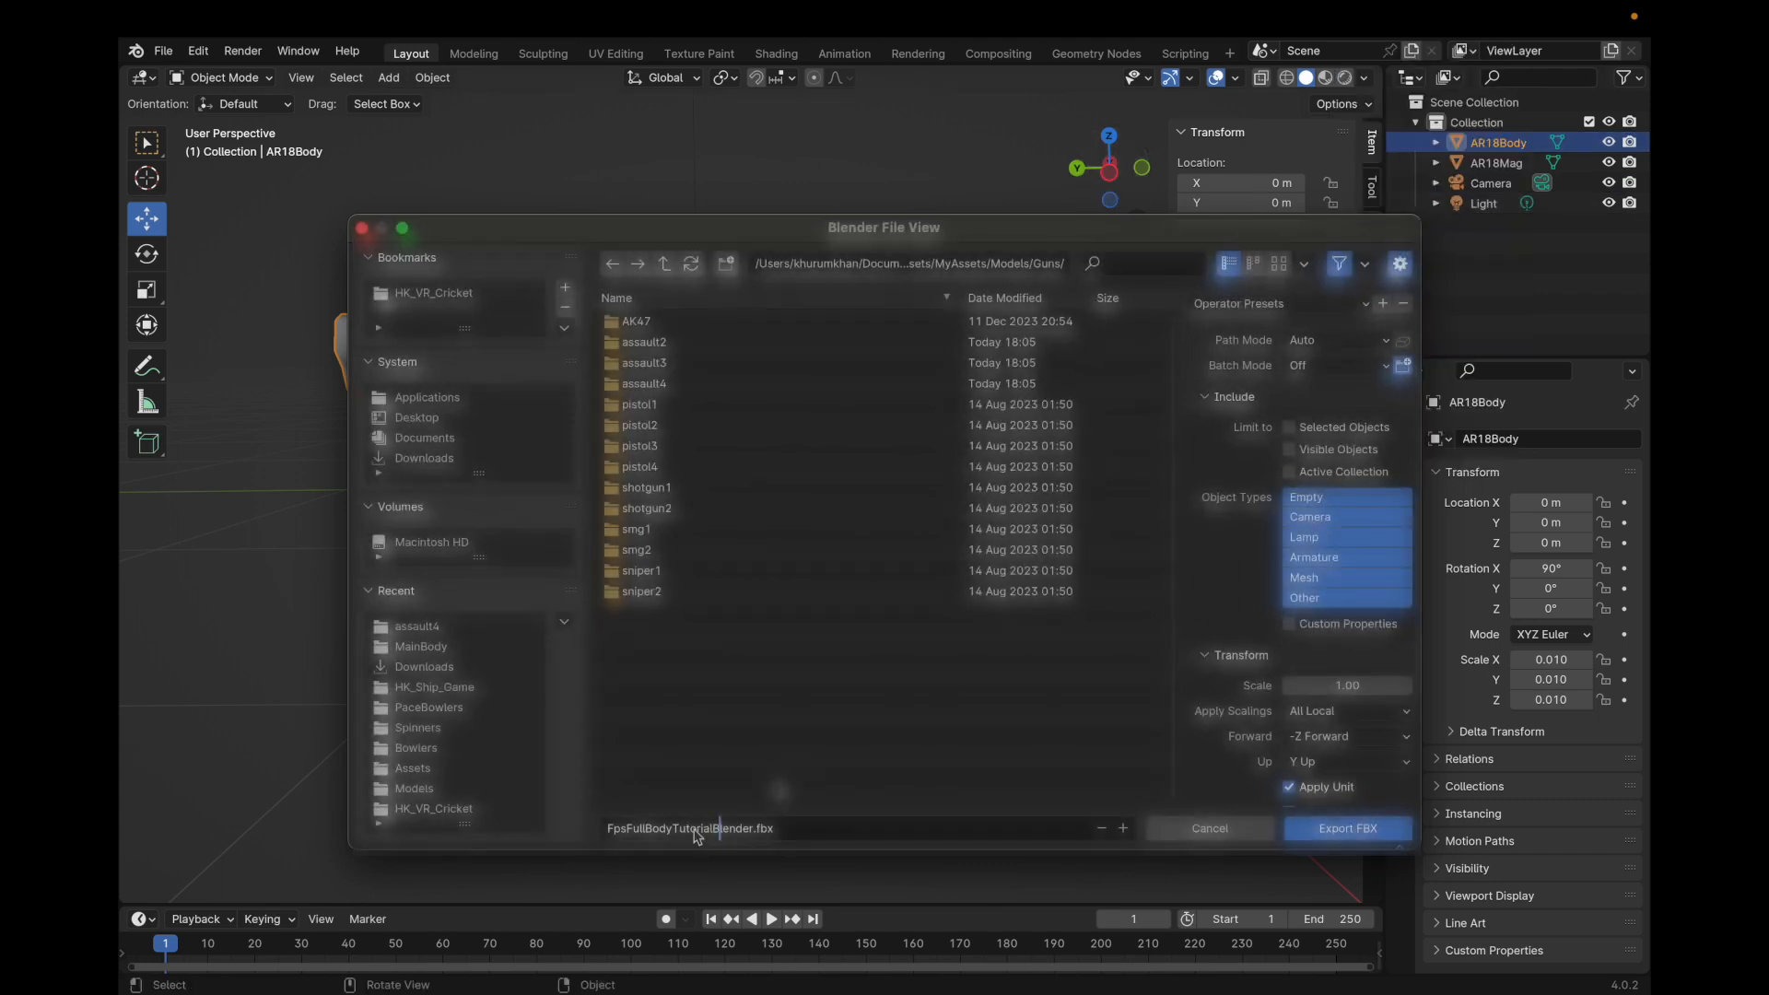
{"action": "left_click_drag", "start_coordinate": [735, 828], "coordinate": [599, 829]}
{"action": "key", "text": "BackSpace"}
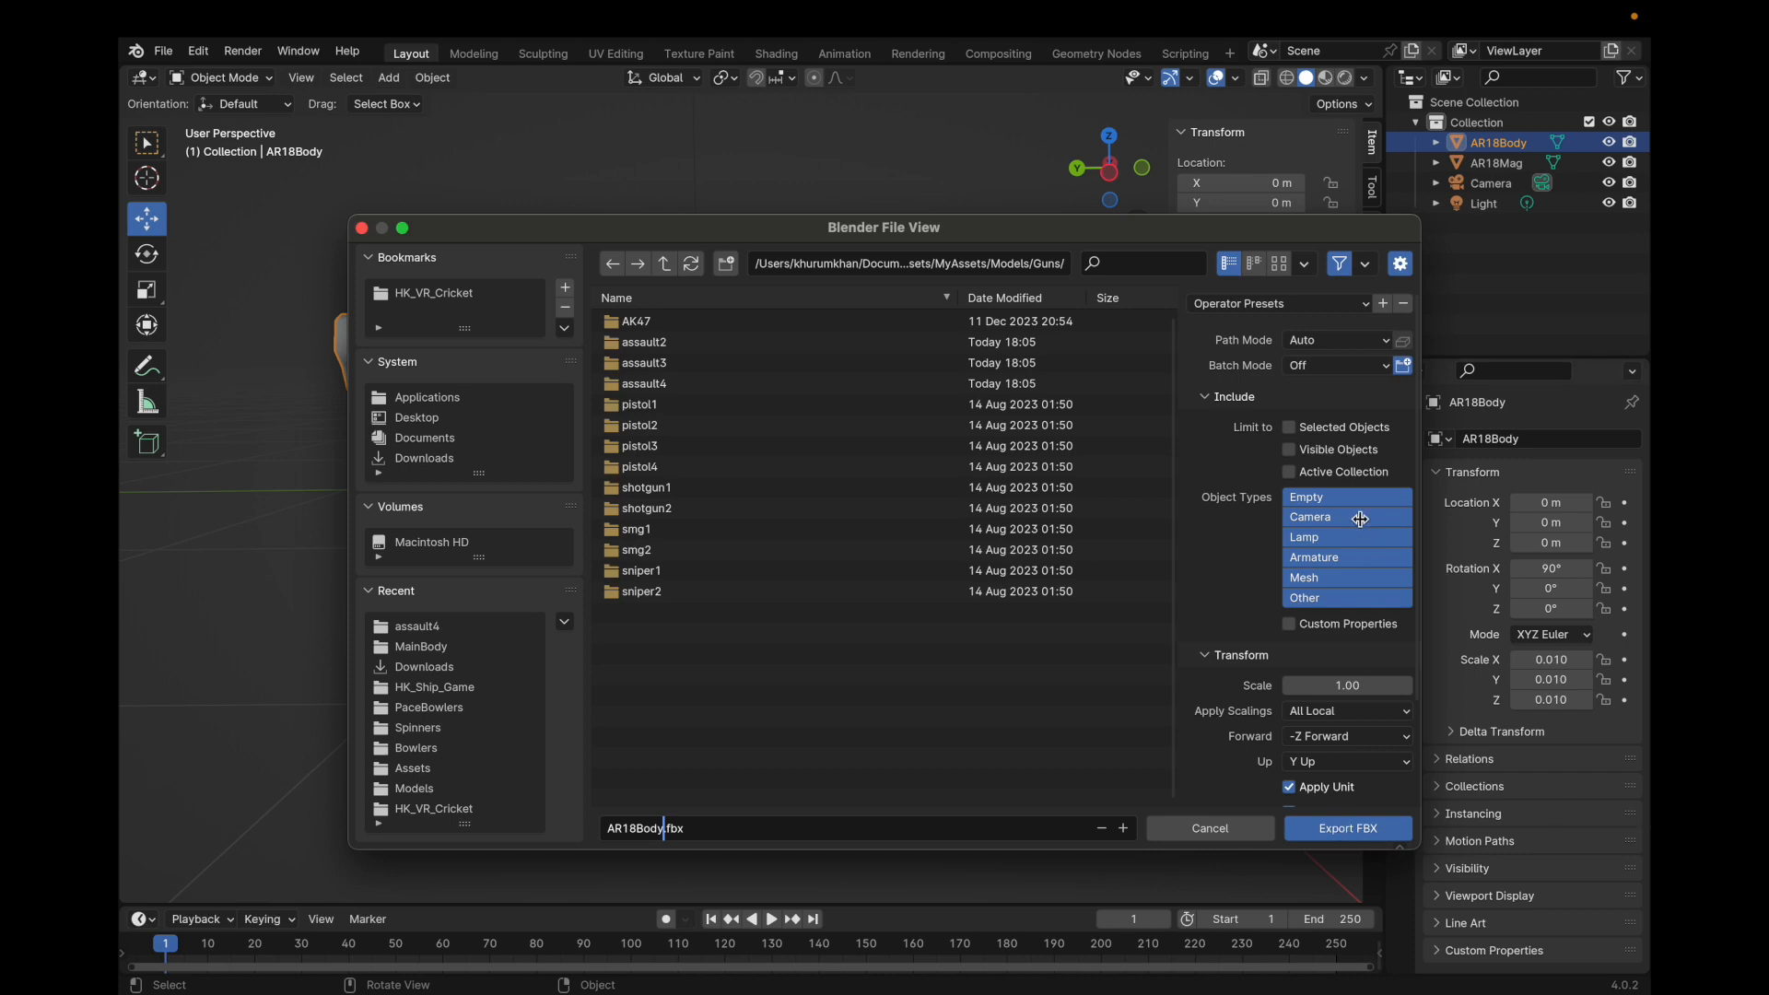
Limit the exported object types to Mesh and export the FBX file.
{"action": "left_click", "coordinate": [1325, 579]}
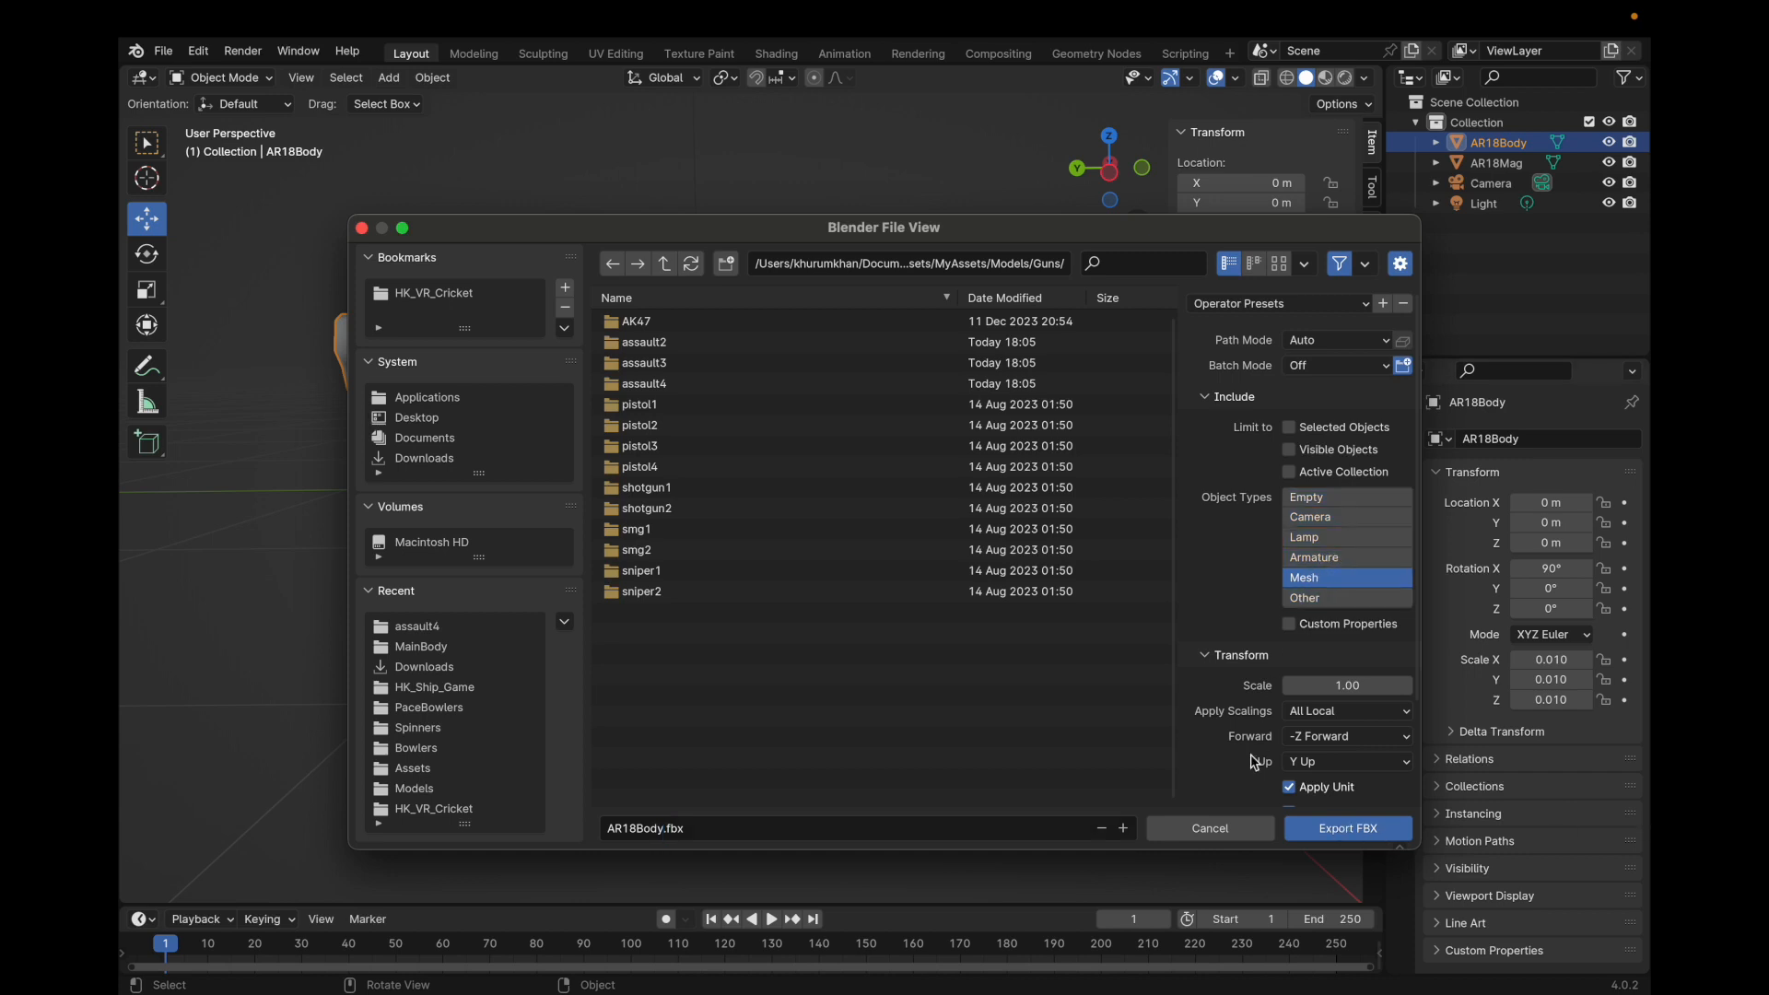
{"action": "scroll", "coordinate": [1257, 746], "scroll_direction": "down", "scroll_amount": 3}
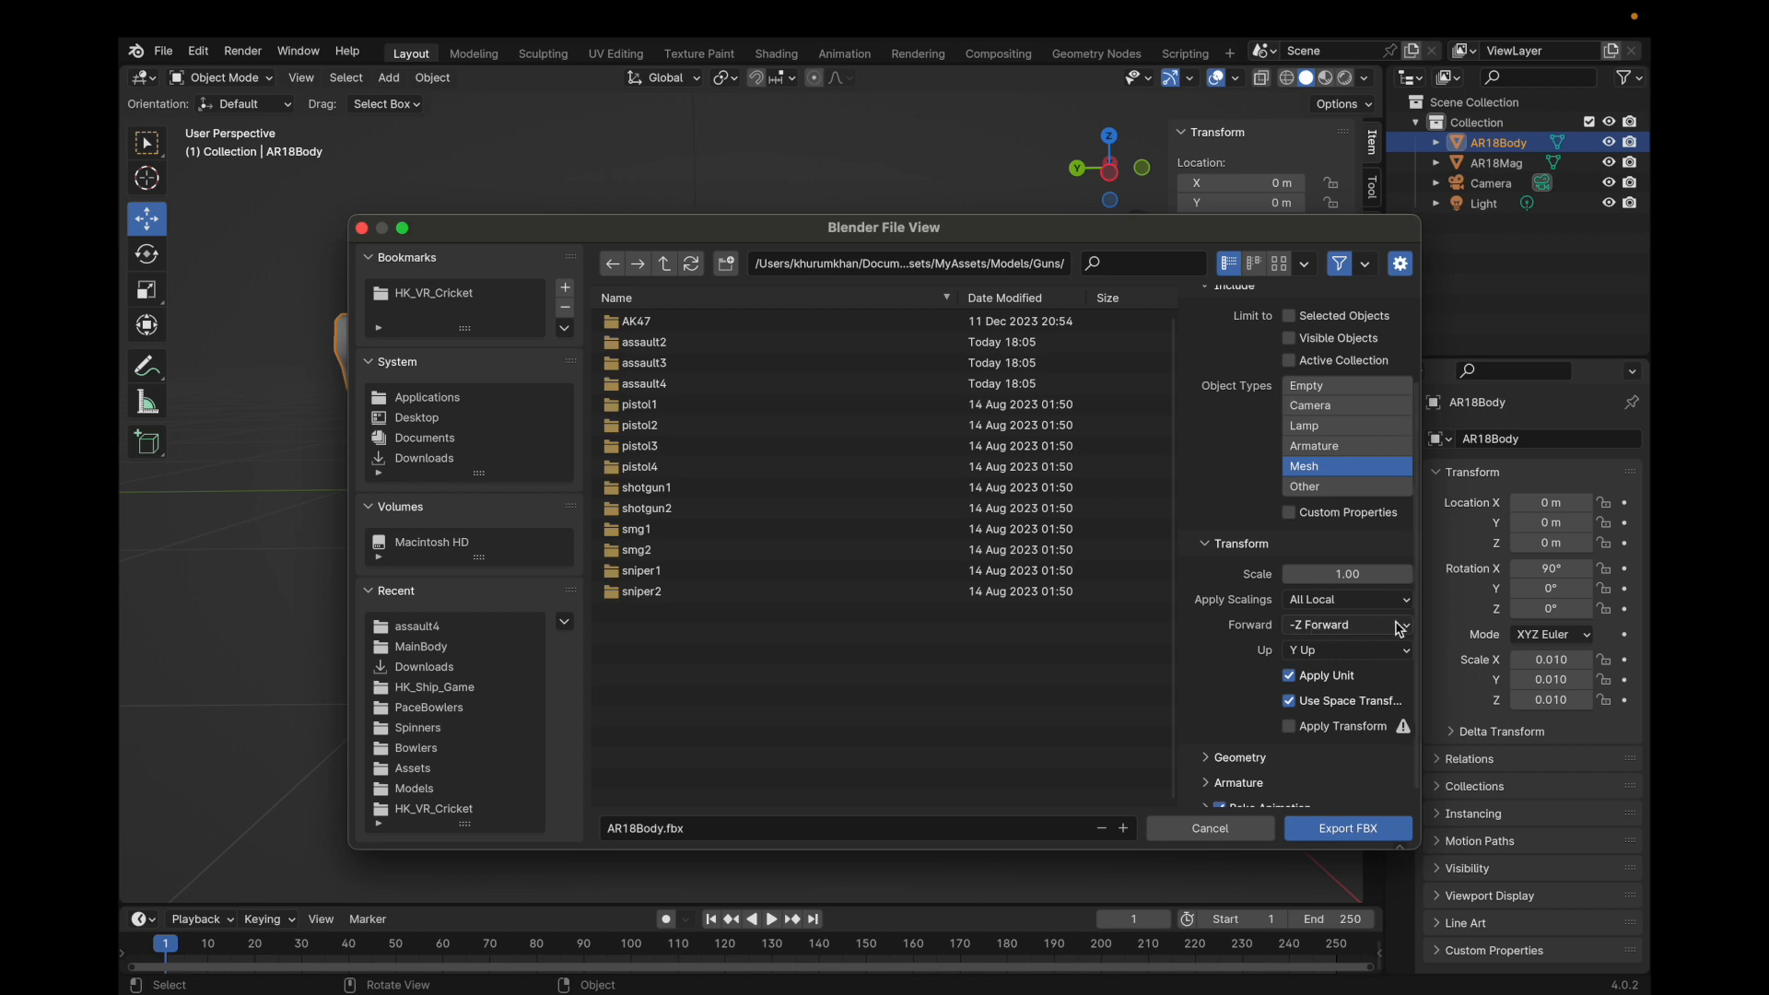
{"action": "scroll", "coordinate": [1317, 643], "scroll_direction": "down", "scroll_amount": 1}
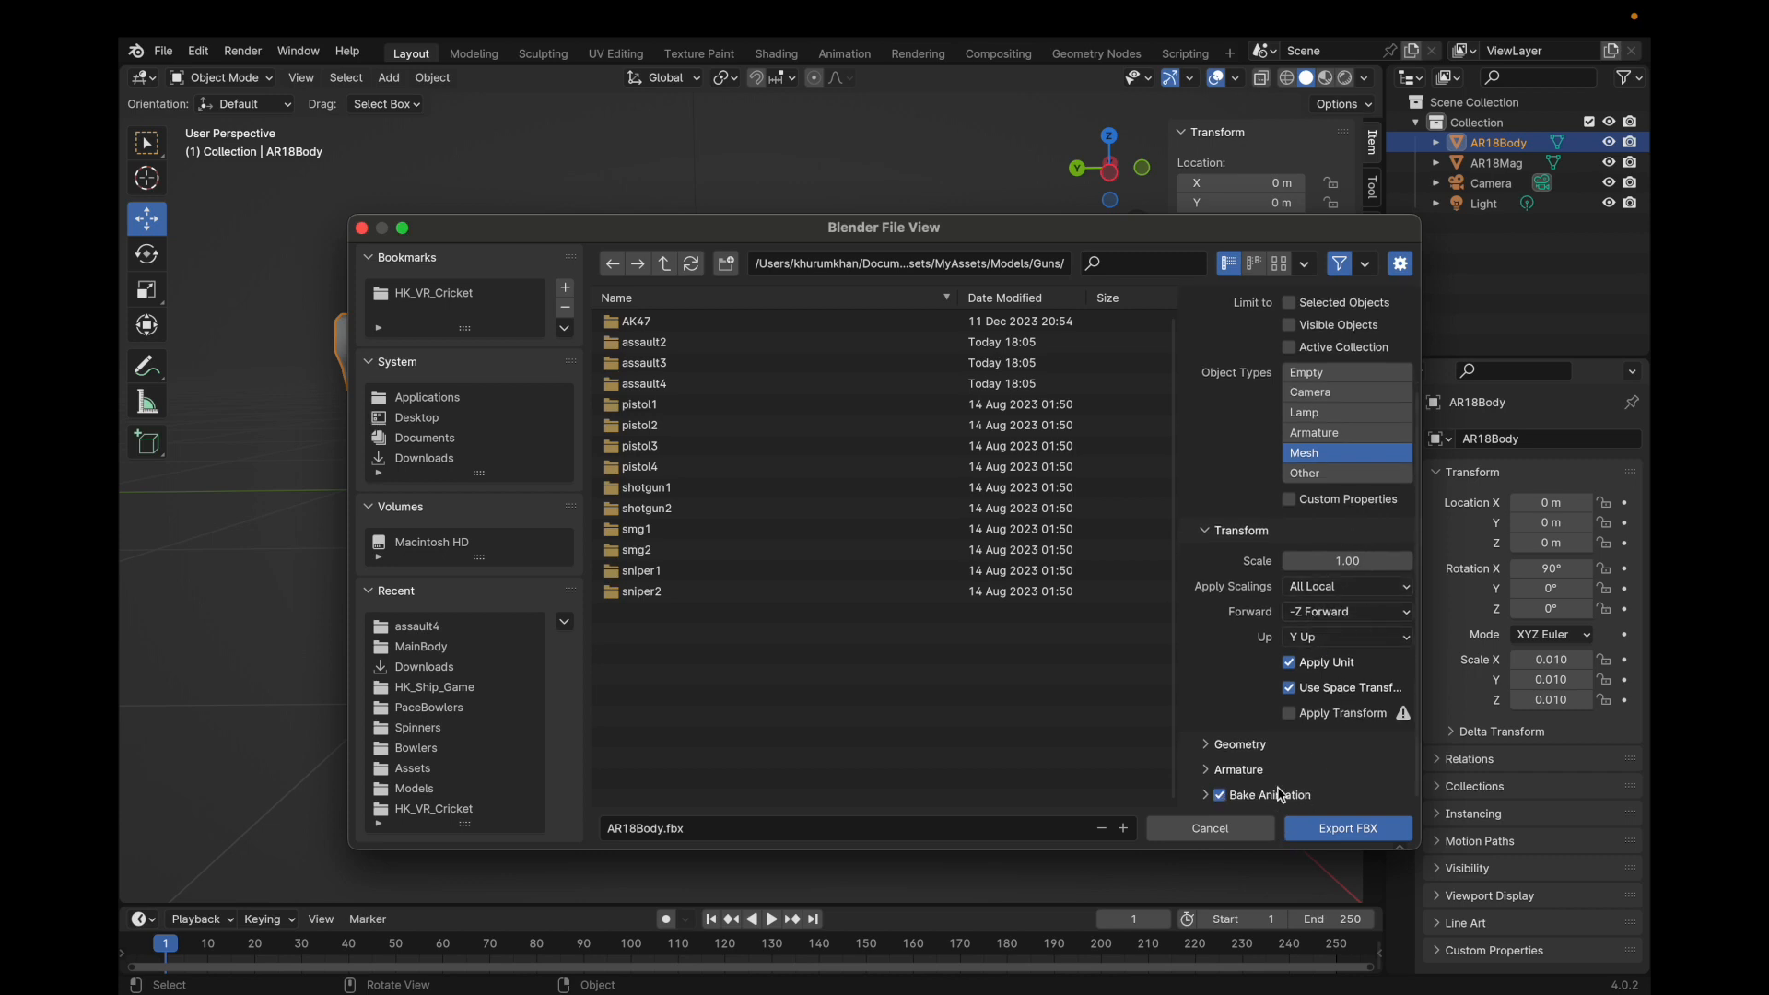
{"action": "left_click", "coordinate": [1345, 827]}
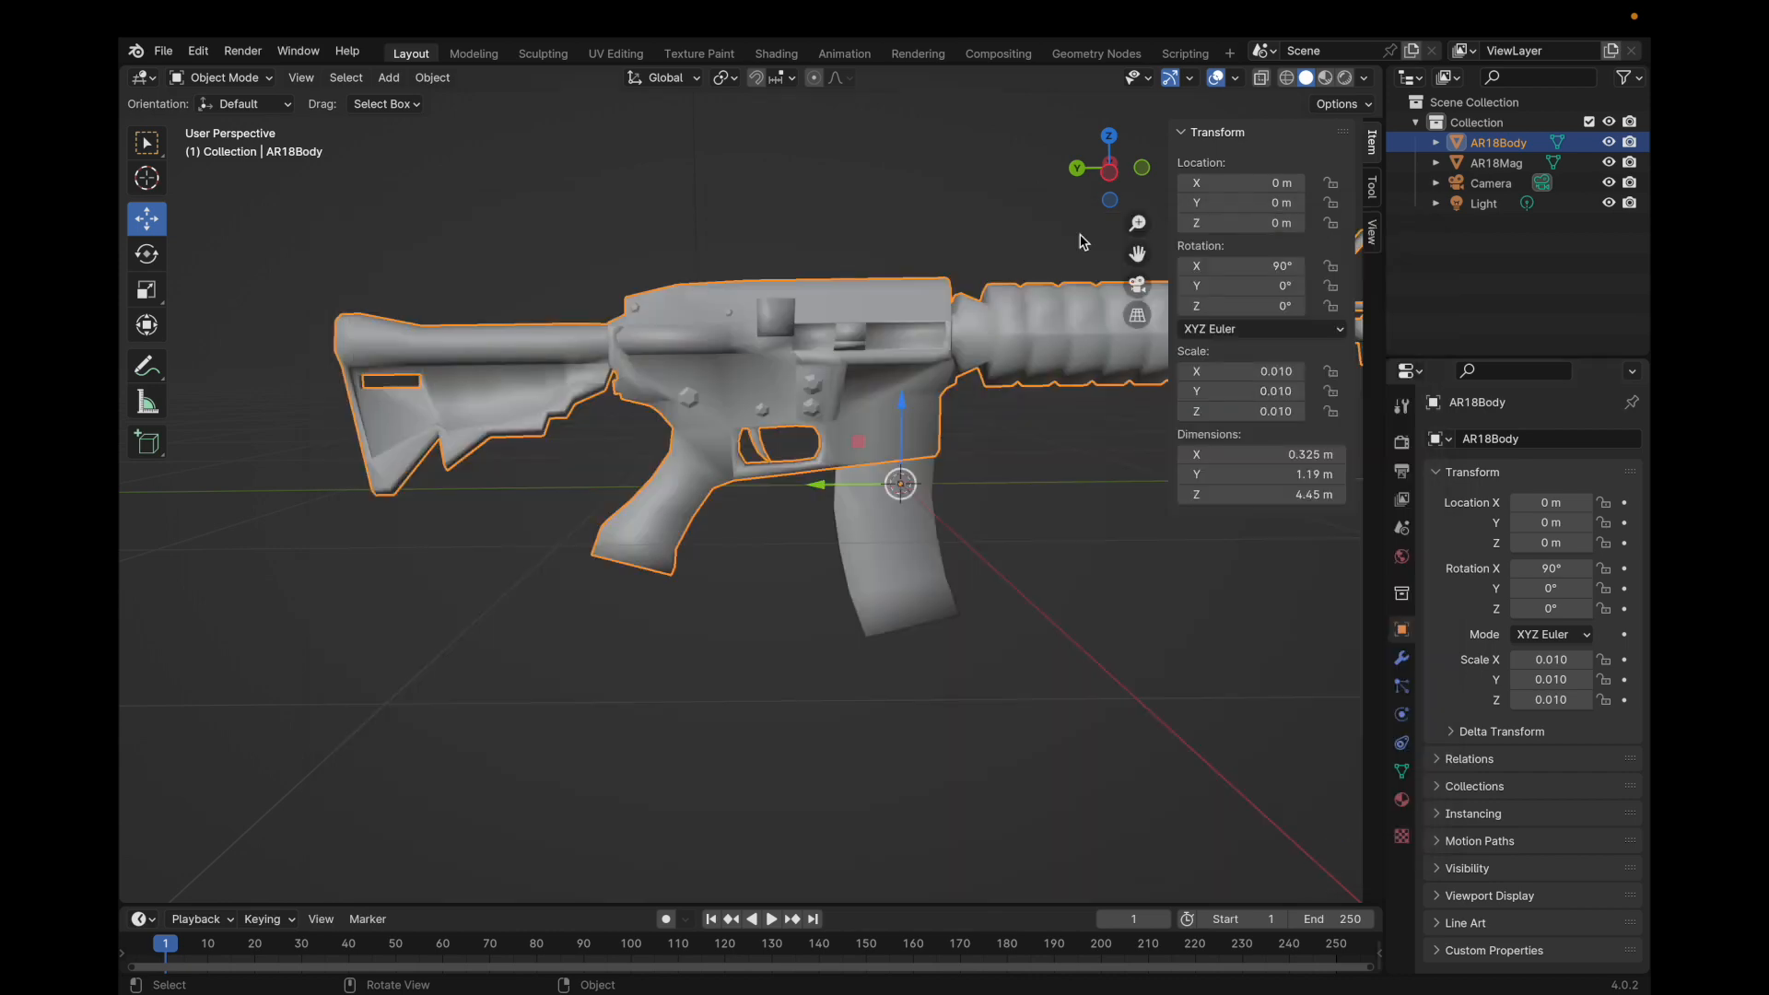
Switch to Unity, collapse the assault4 folder and expand the AK47 folder in the project assets.
{"action": "key", "text": "ctrl+Right"}
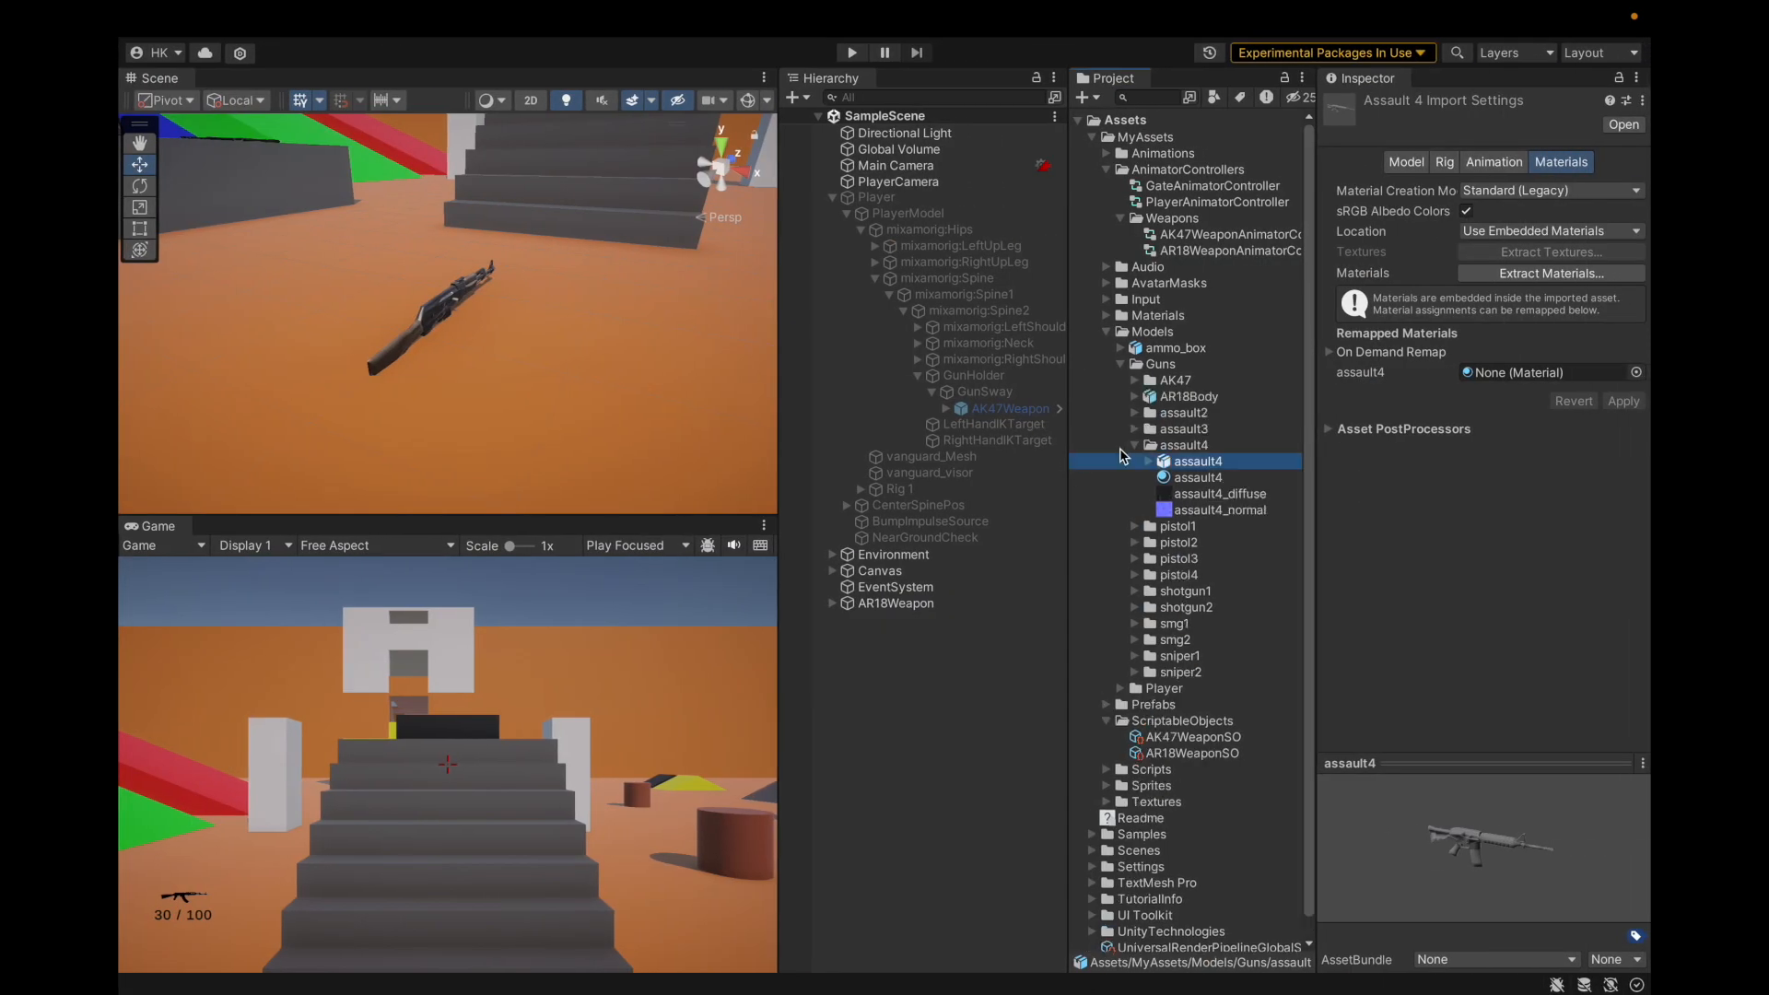
{"action": "left_click", "coordinate": [1137, 445]}
{"action": "left_click", "coordinate": [1169, 396]}
{"action": "key", "text": "Up"}
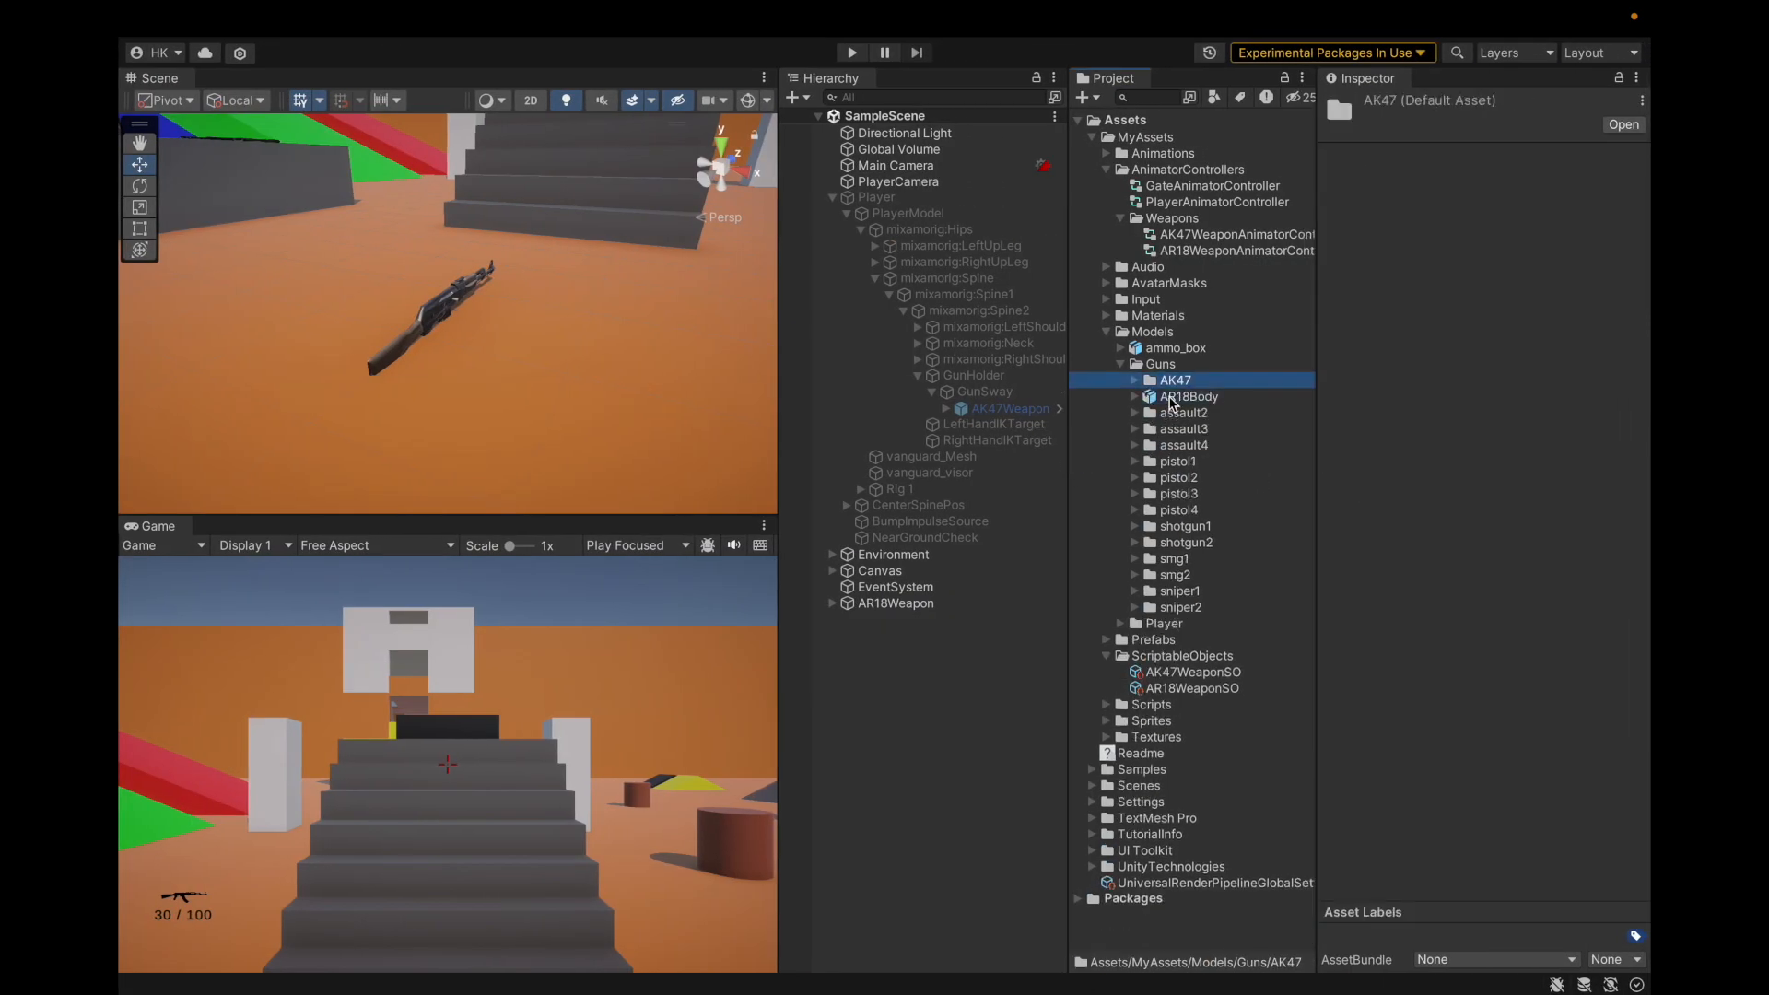
{"action": "key", "text": "Right"}
Create a folder named AR18 inside the Guns folder.
{"action": "right_click", "coordinate": [1174, 366]}
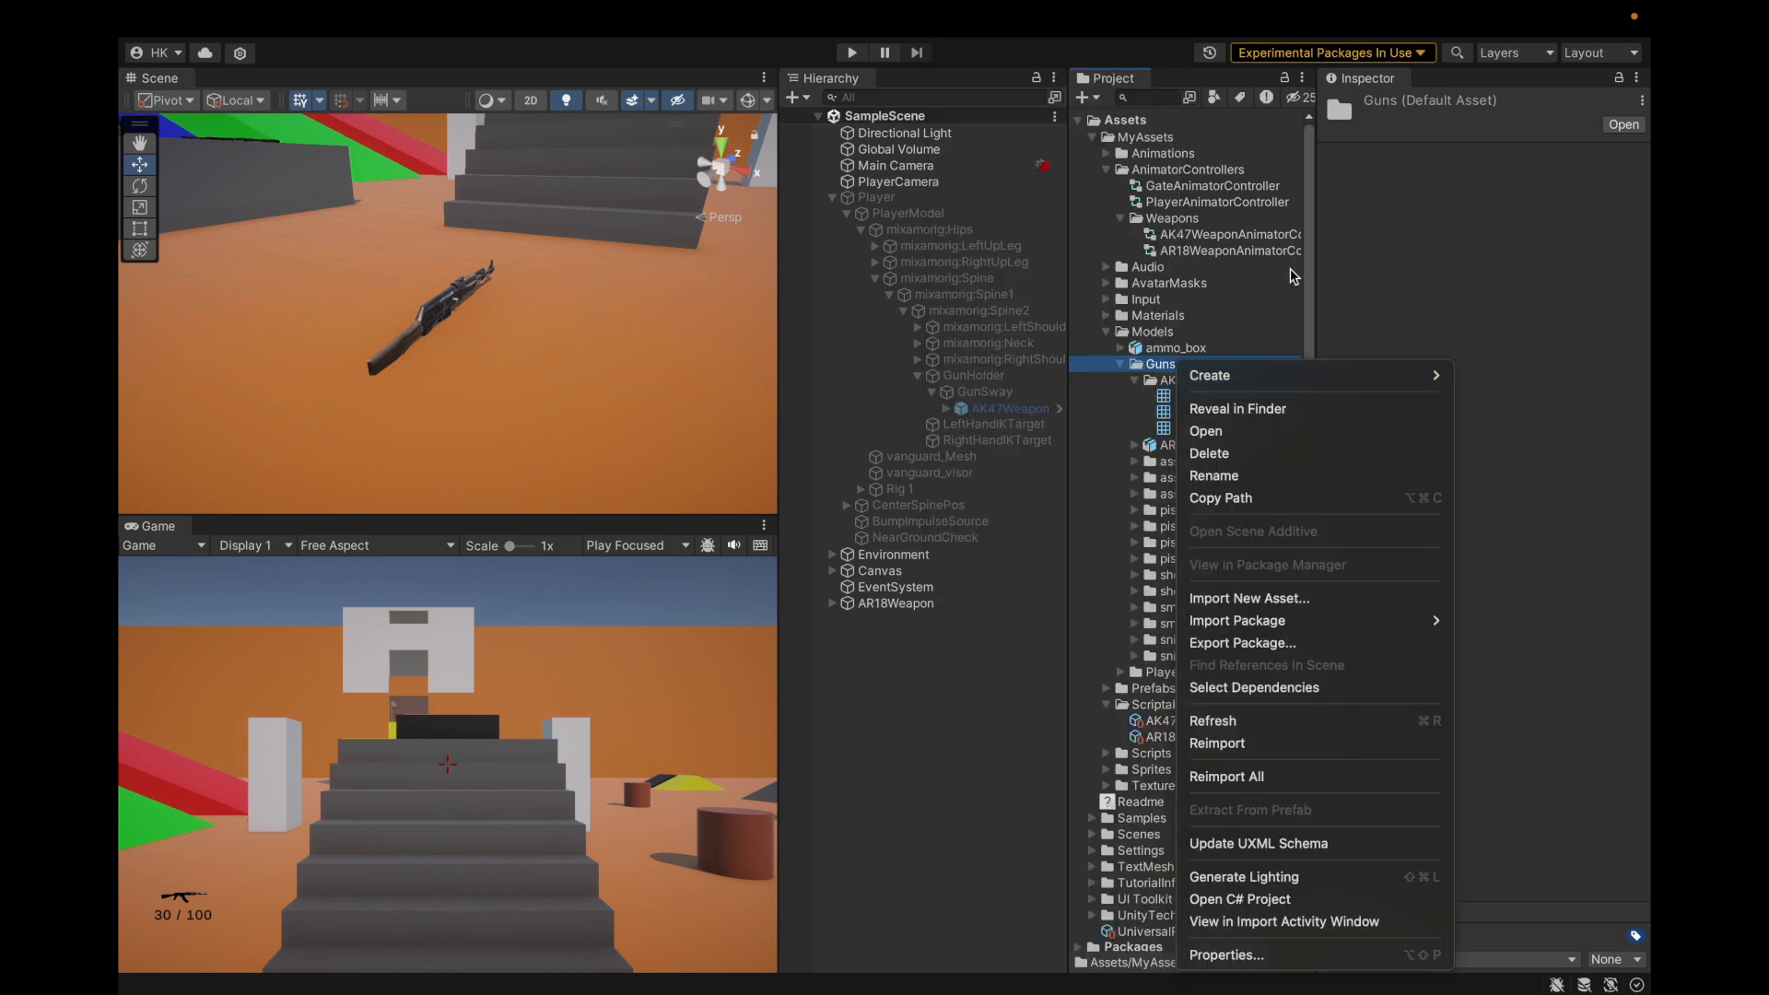
{"action": "mouse_move", "coordinate": [1227, 372]}
{"action": "left_click", "coordinate": [1055, 109]}
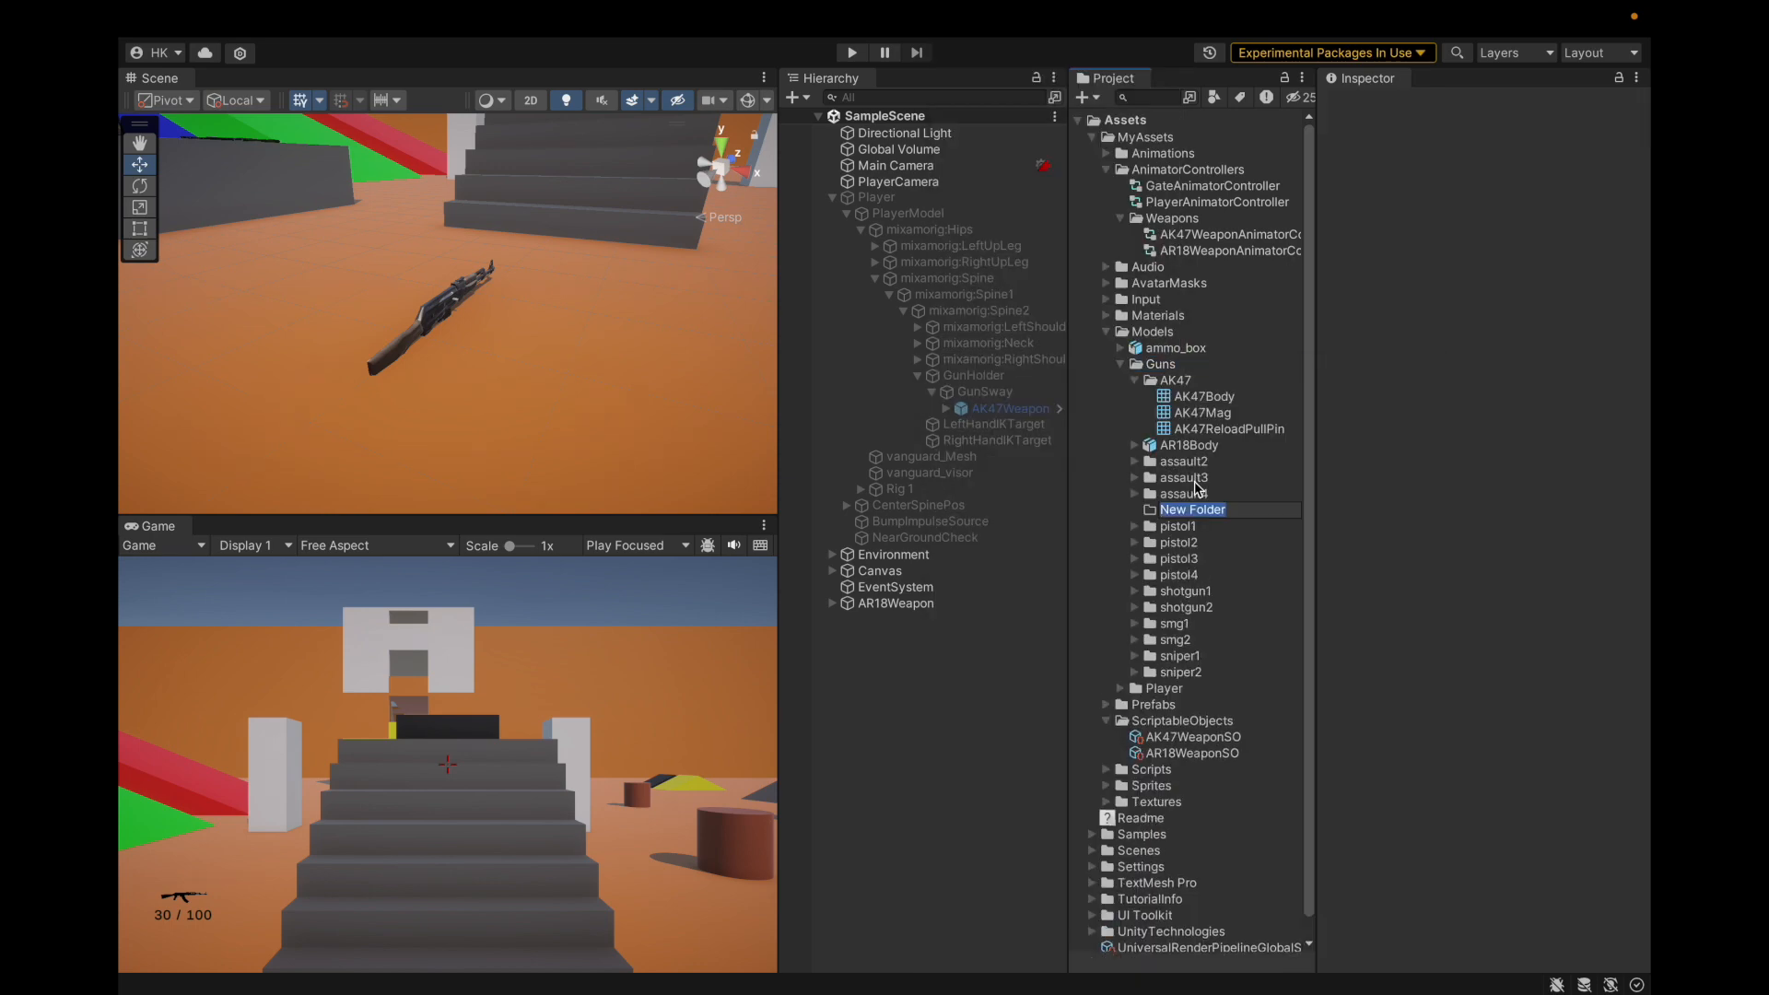
{"action": "type", "text": "AR18"}
{"action": "key", "text": "Return"}
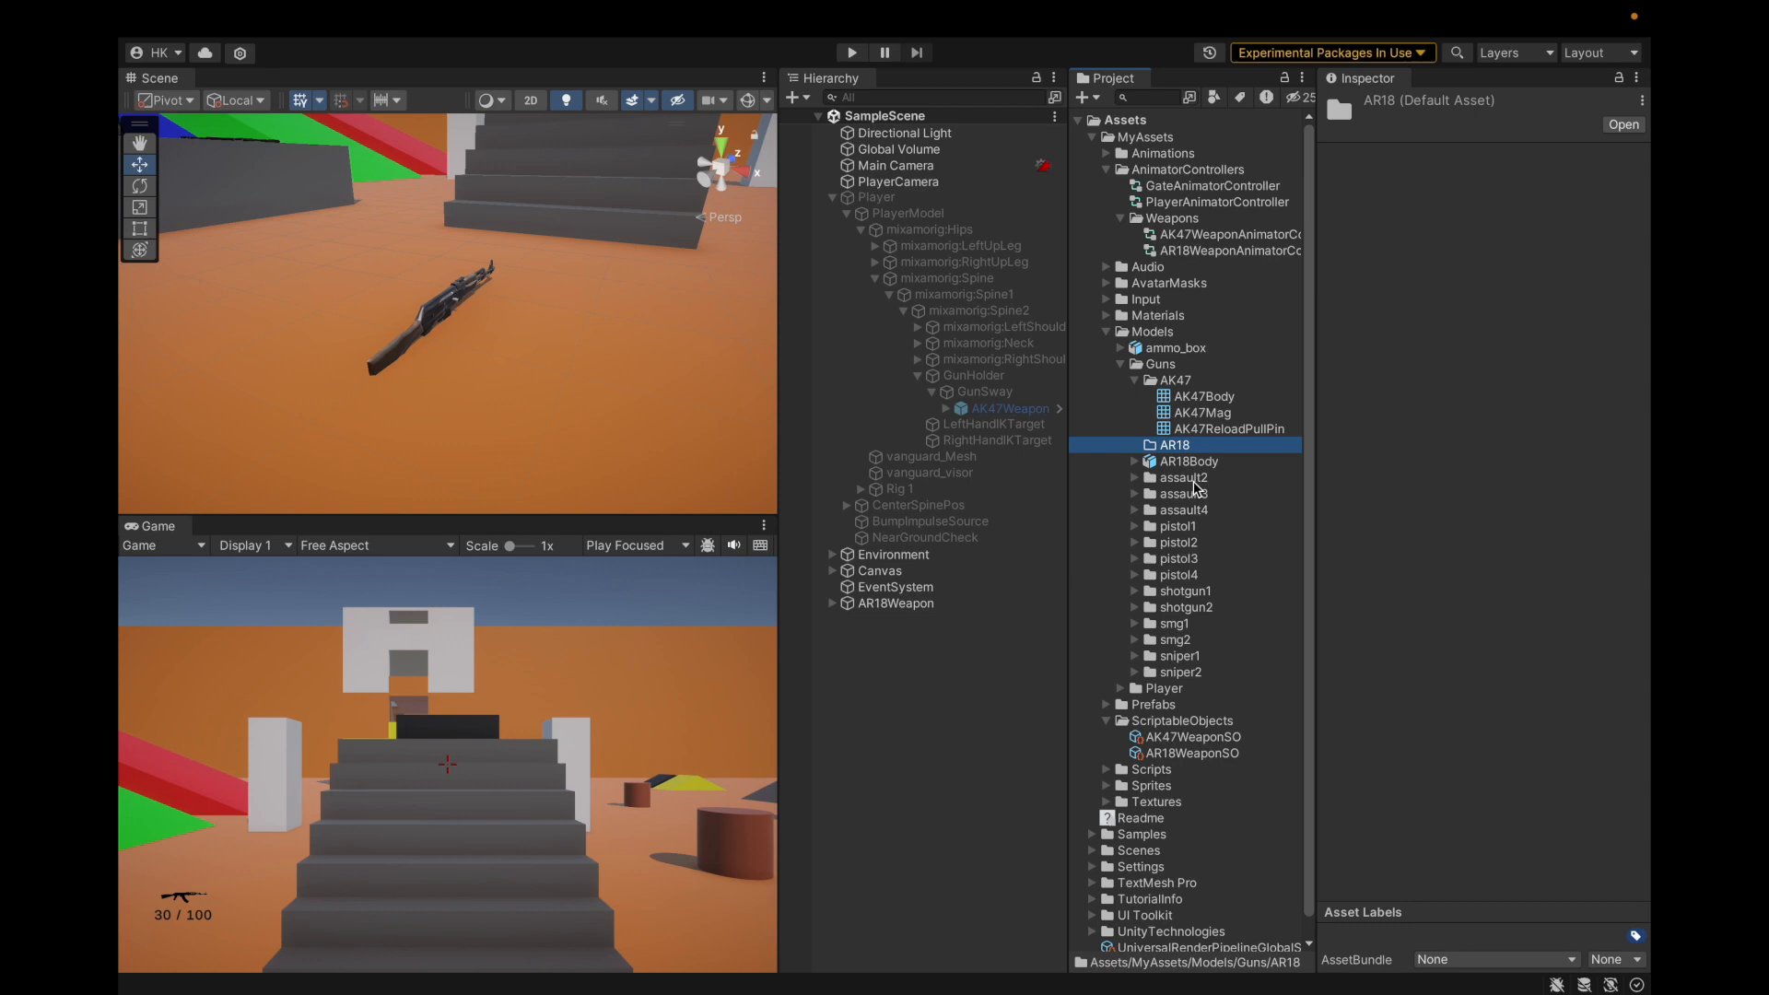
Move the AR18Body model into the AR18 folder and select its AR18Body and AR18Mag meshes.
{"action": "left_click_drag", "start_coordinate": [1205, 463], "coordinate": [1202, 448]}
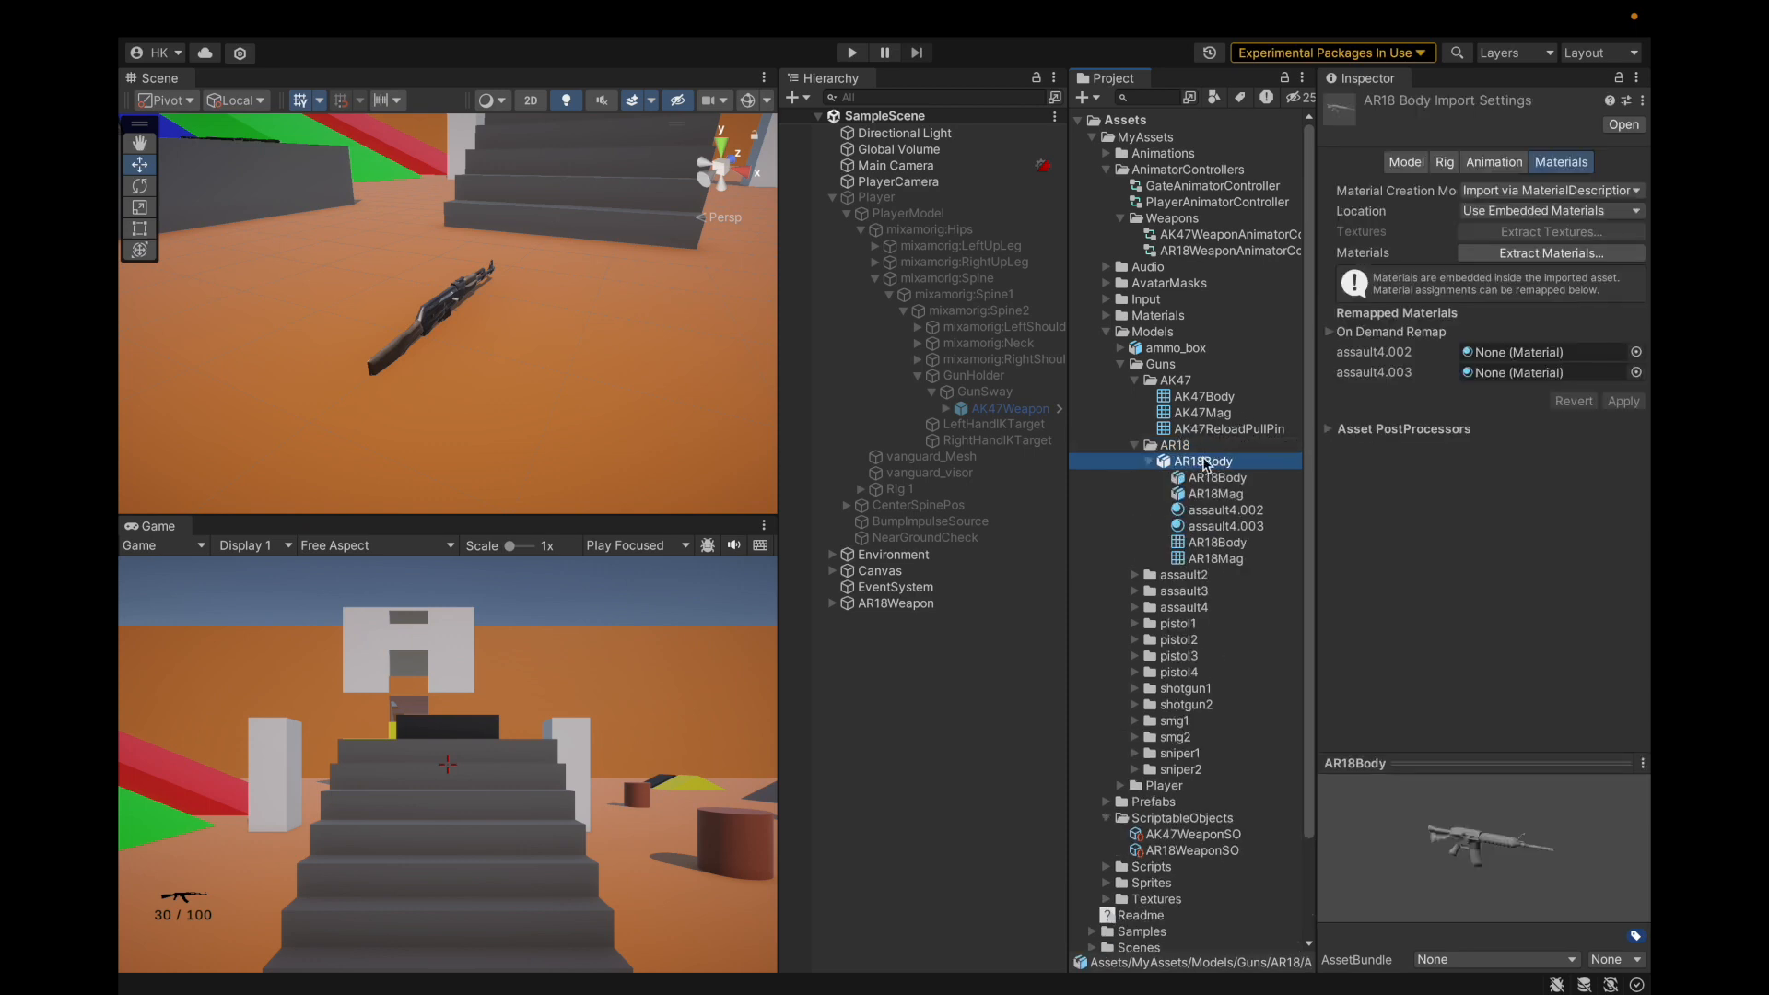
{"action": "left_click", "coordinate": [1211, 544]}
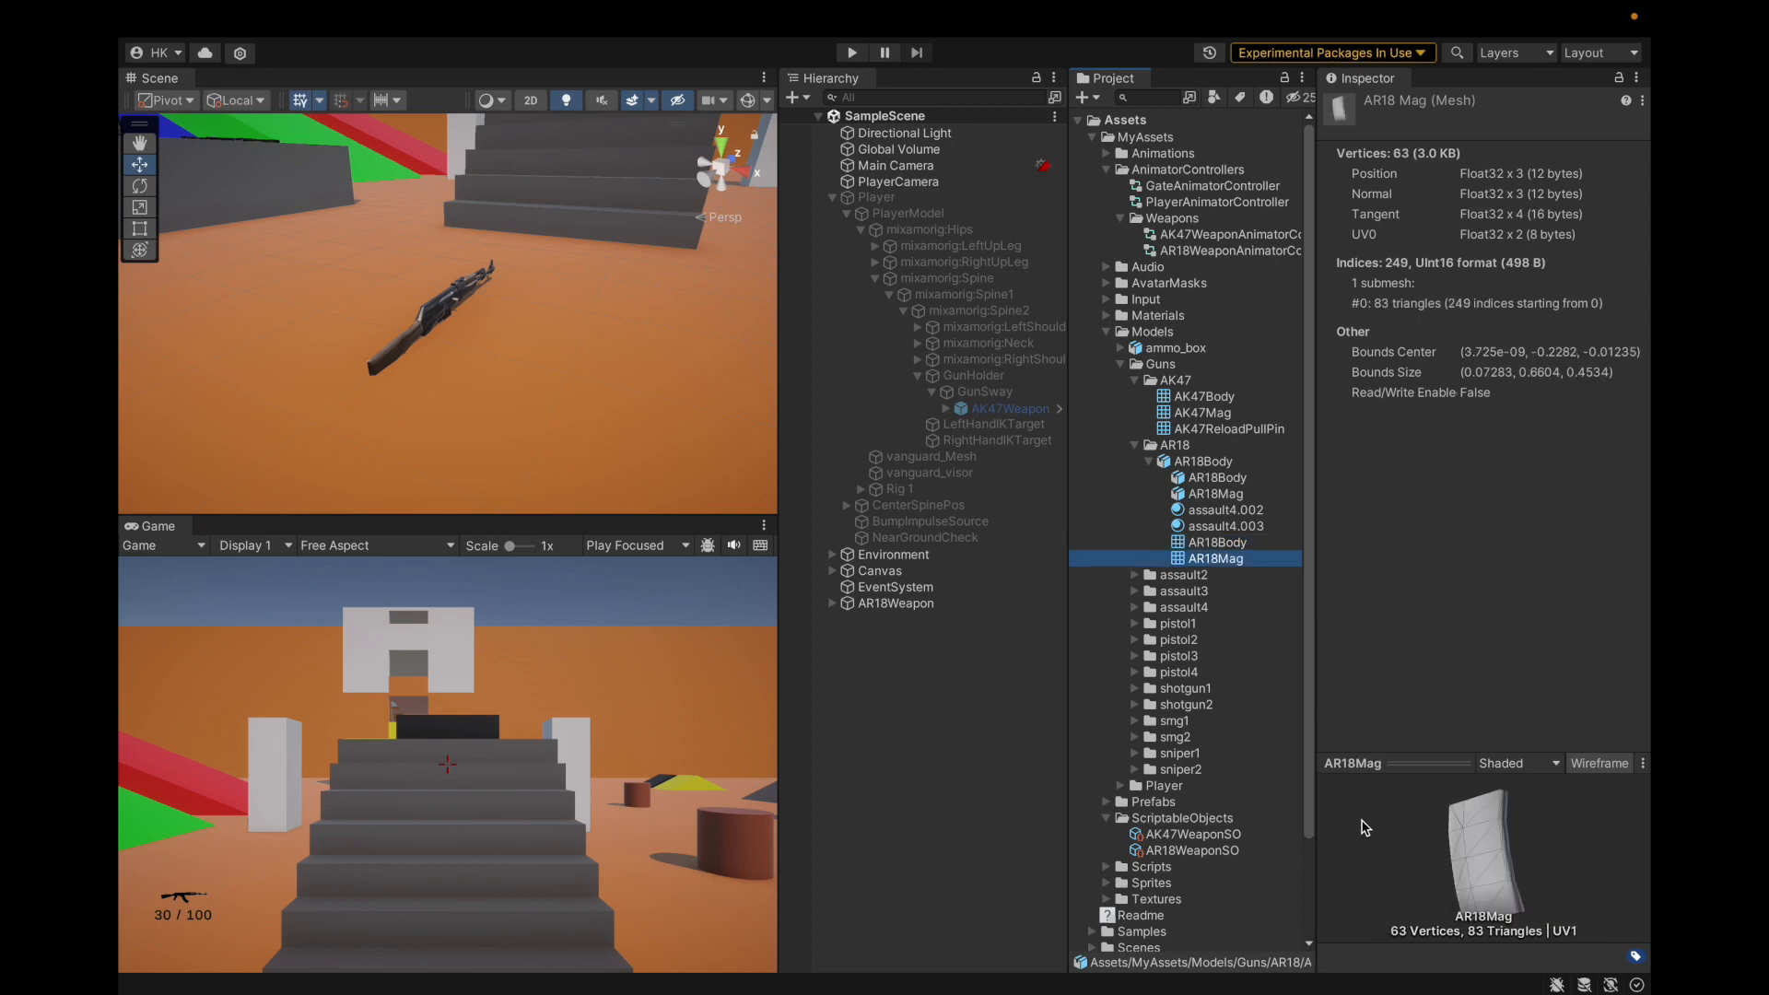
{"action": "key", "text": "shift+Down"}
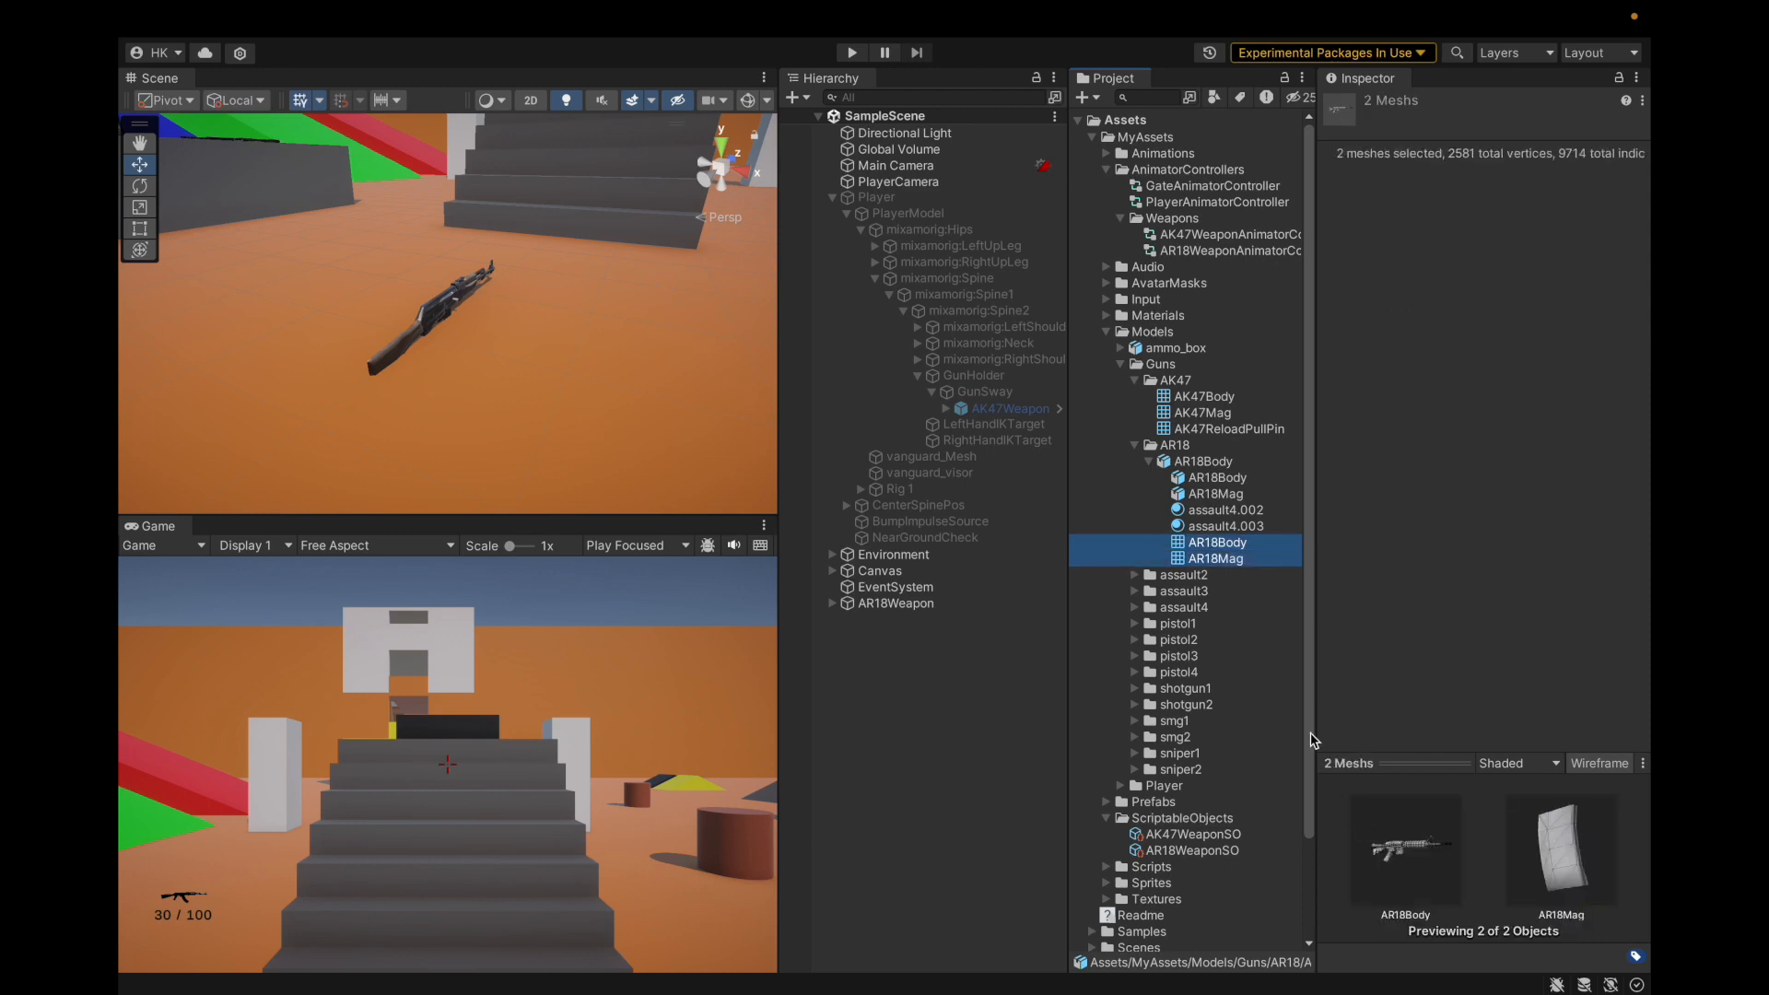
Duplicate the selected AR18Body and AR18Mag meshes out of the model and delete the original AR18Body model.
{"action": "key", "text": "ctrl+d"}
{"action": "right_click", "coordinate": [1203, 463]}
{"action": "left_click", "coordinate": [1230, 472]}
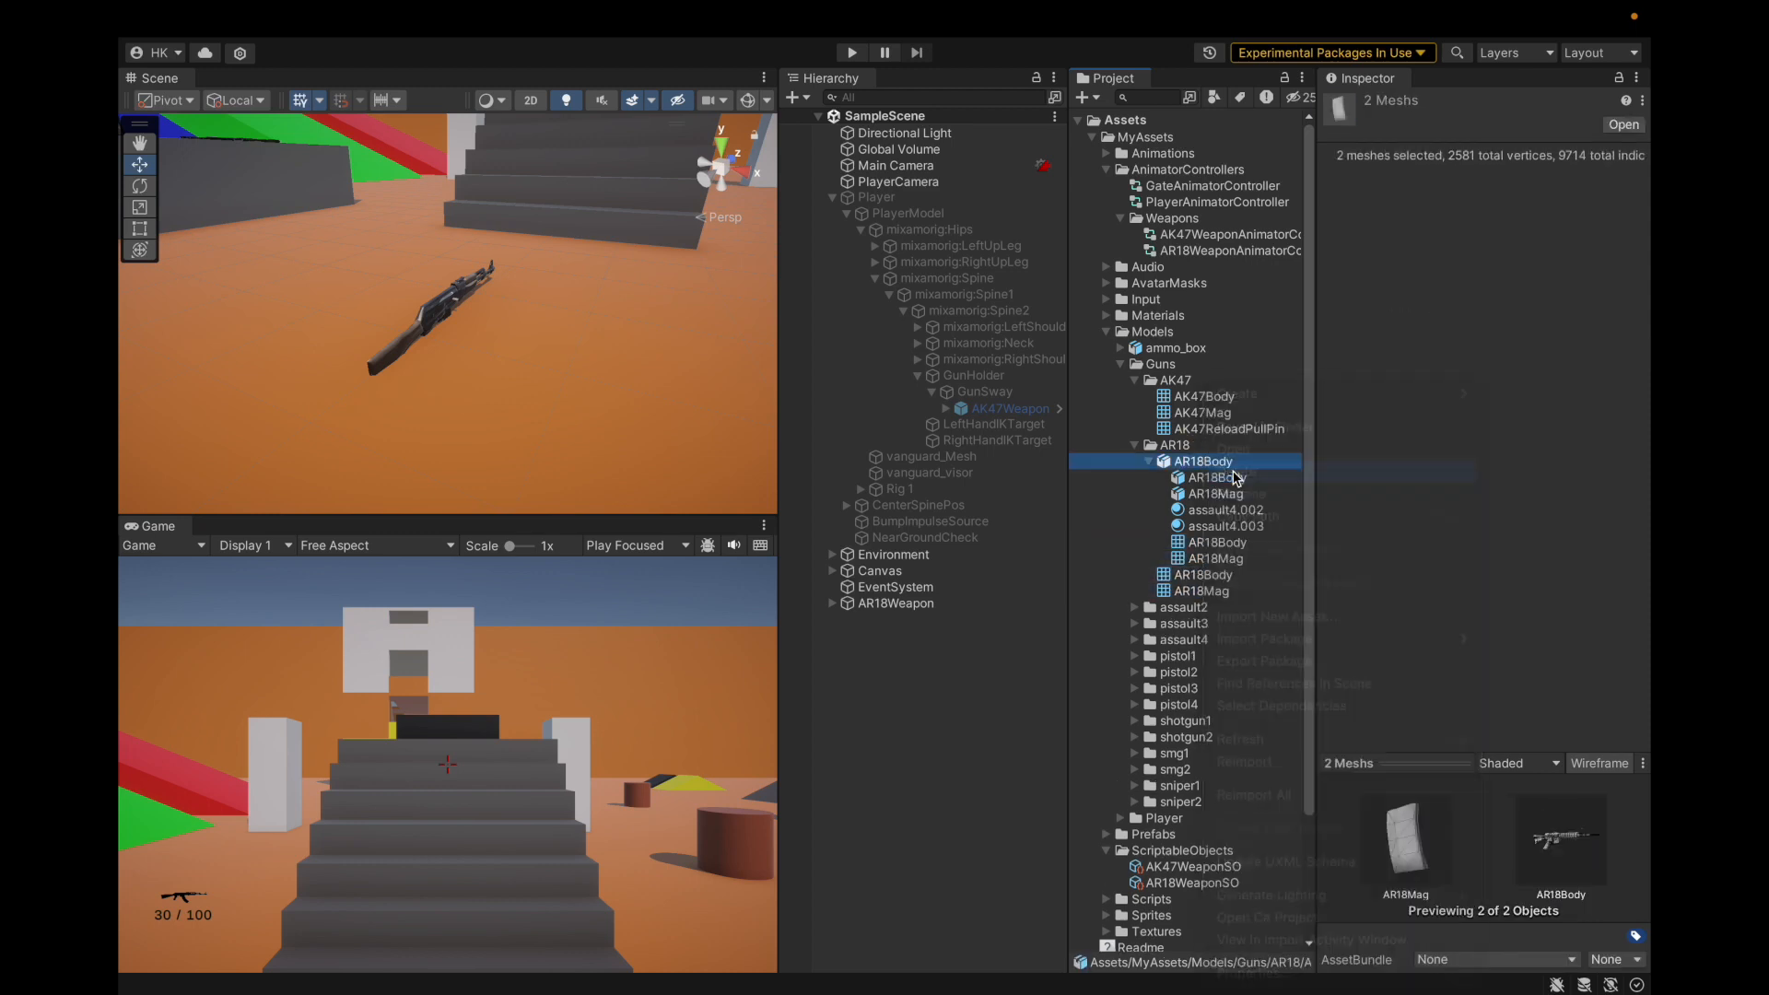
{"action": "left_click", "coordinate": [948, 466]}
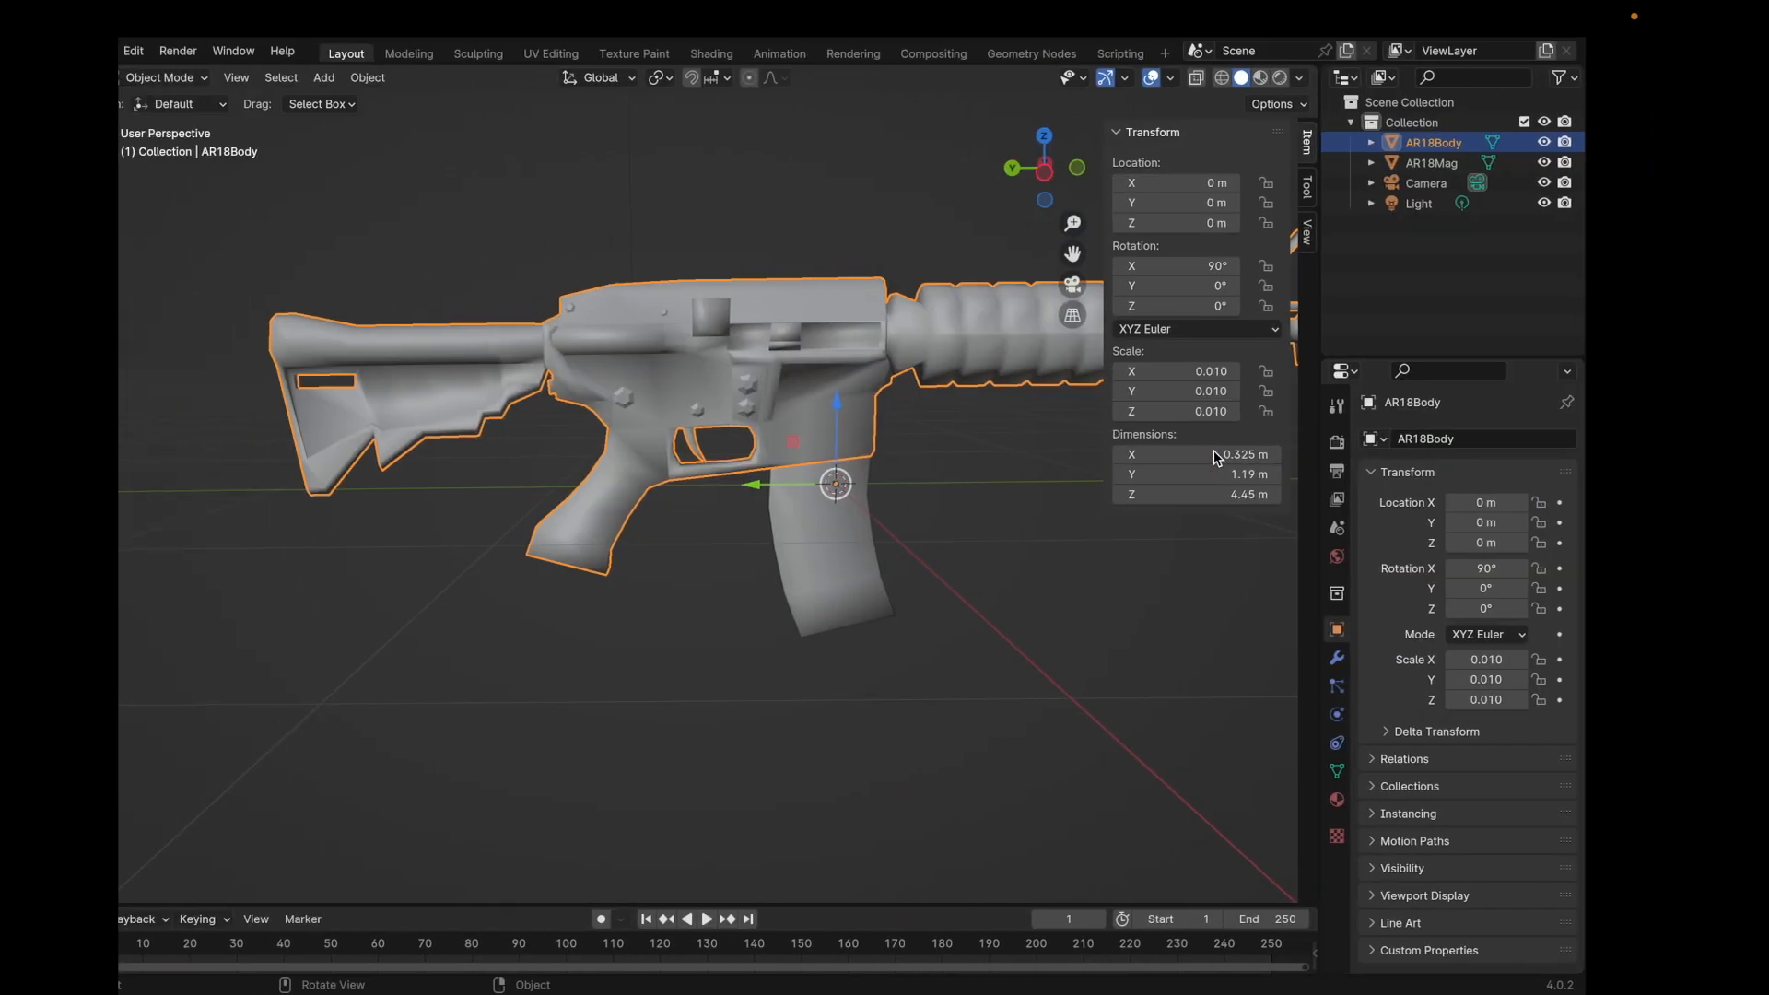
{"action": "left_click", "coordinate": [163, 51]}
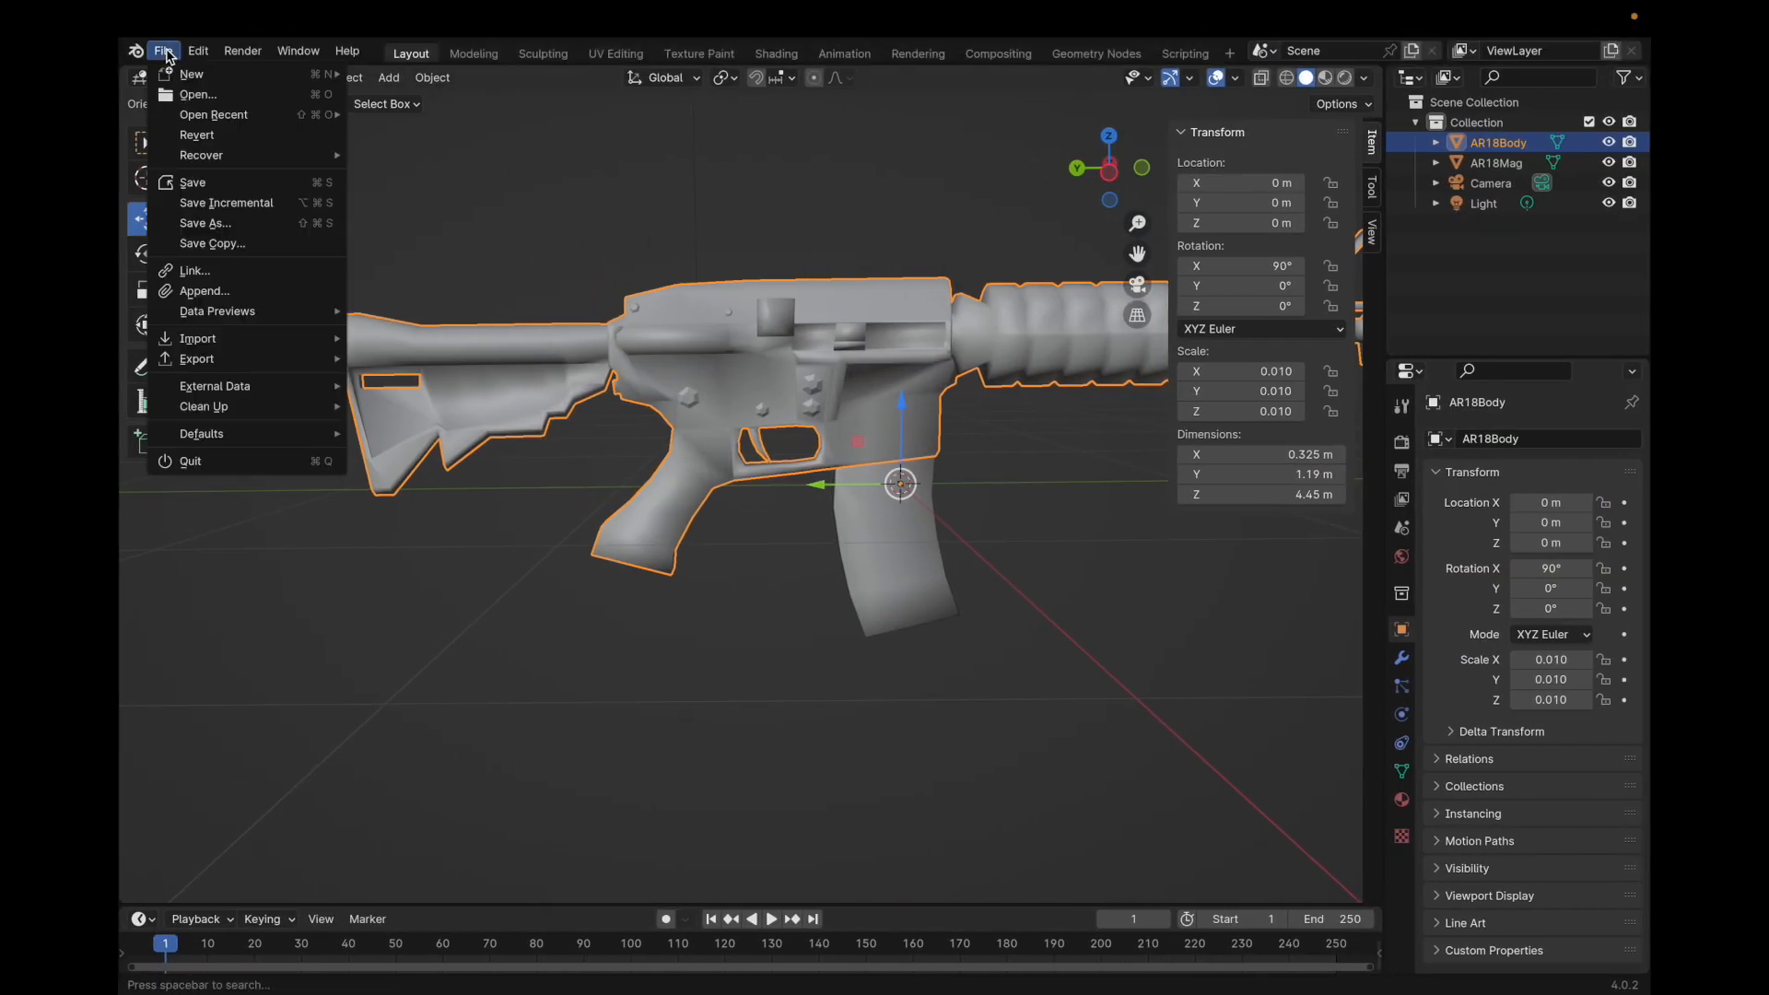
{"action": "mouse_move", "coordinate": [267, 359]}
{"action": "left_click", "coordinate": [406, 541]}
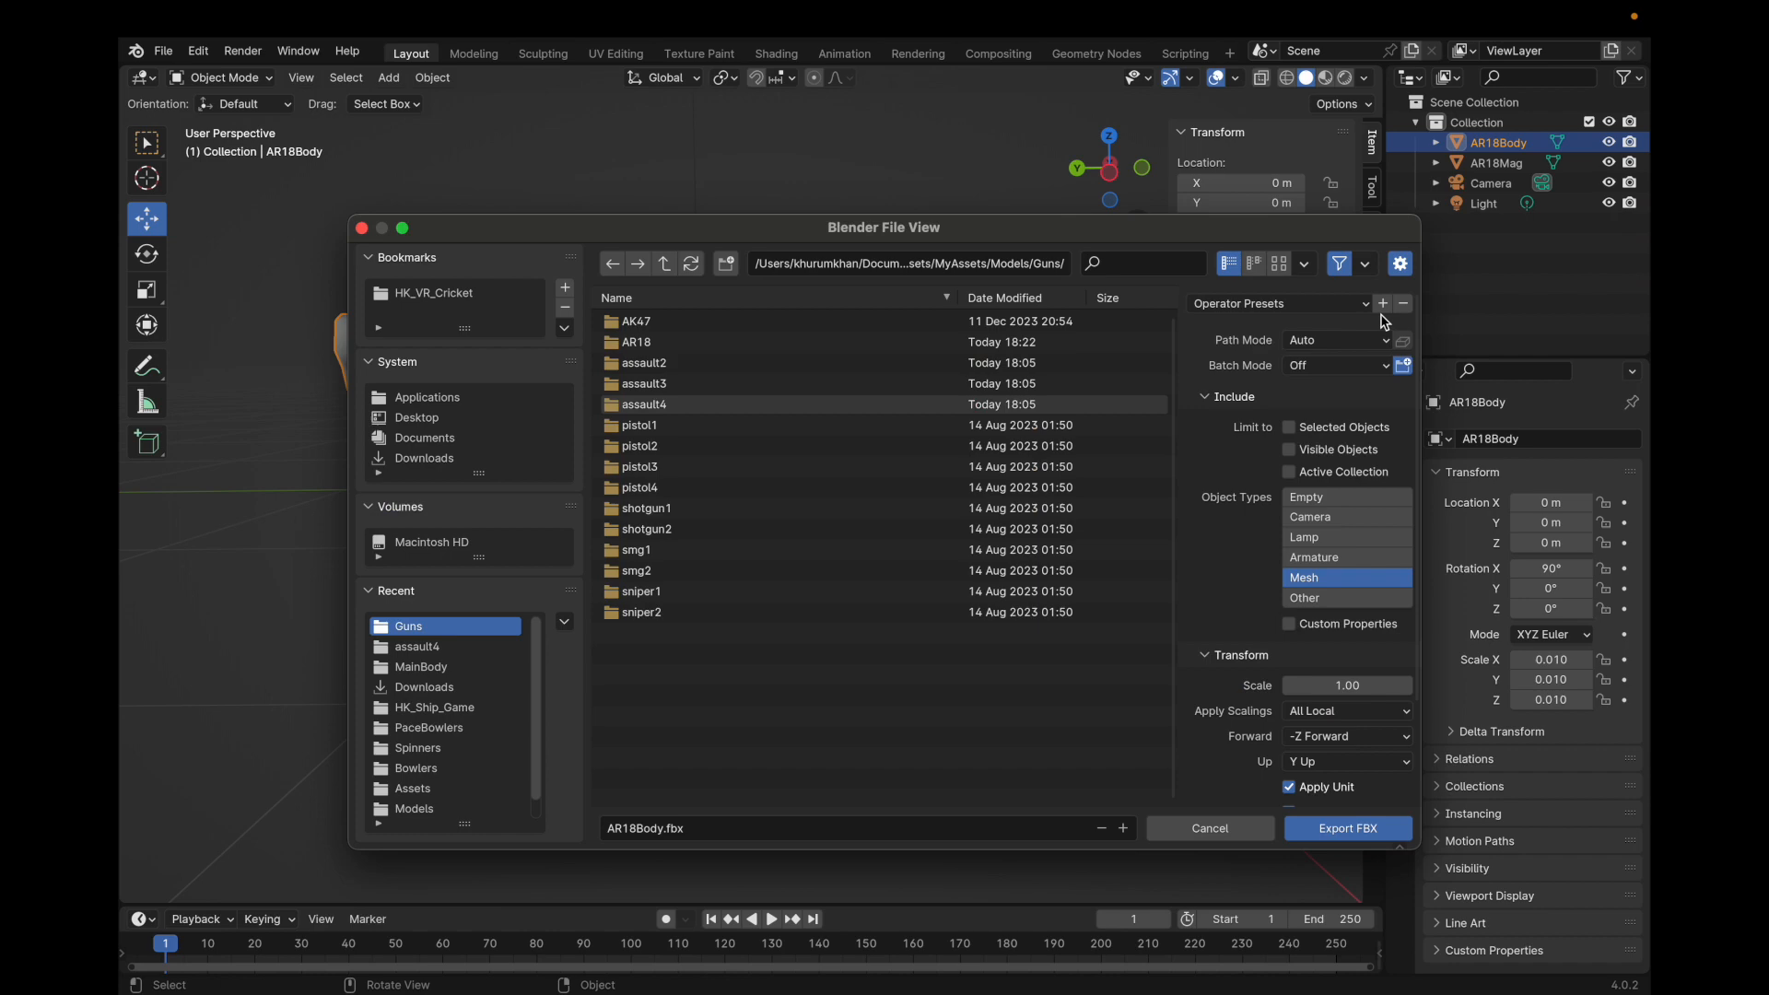
{"action": "left_click", "coordinate": [1178, 826]}
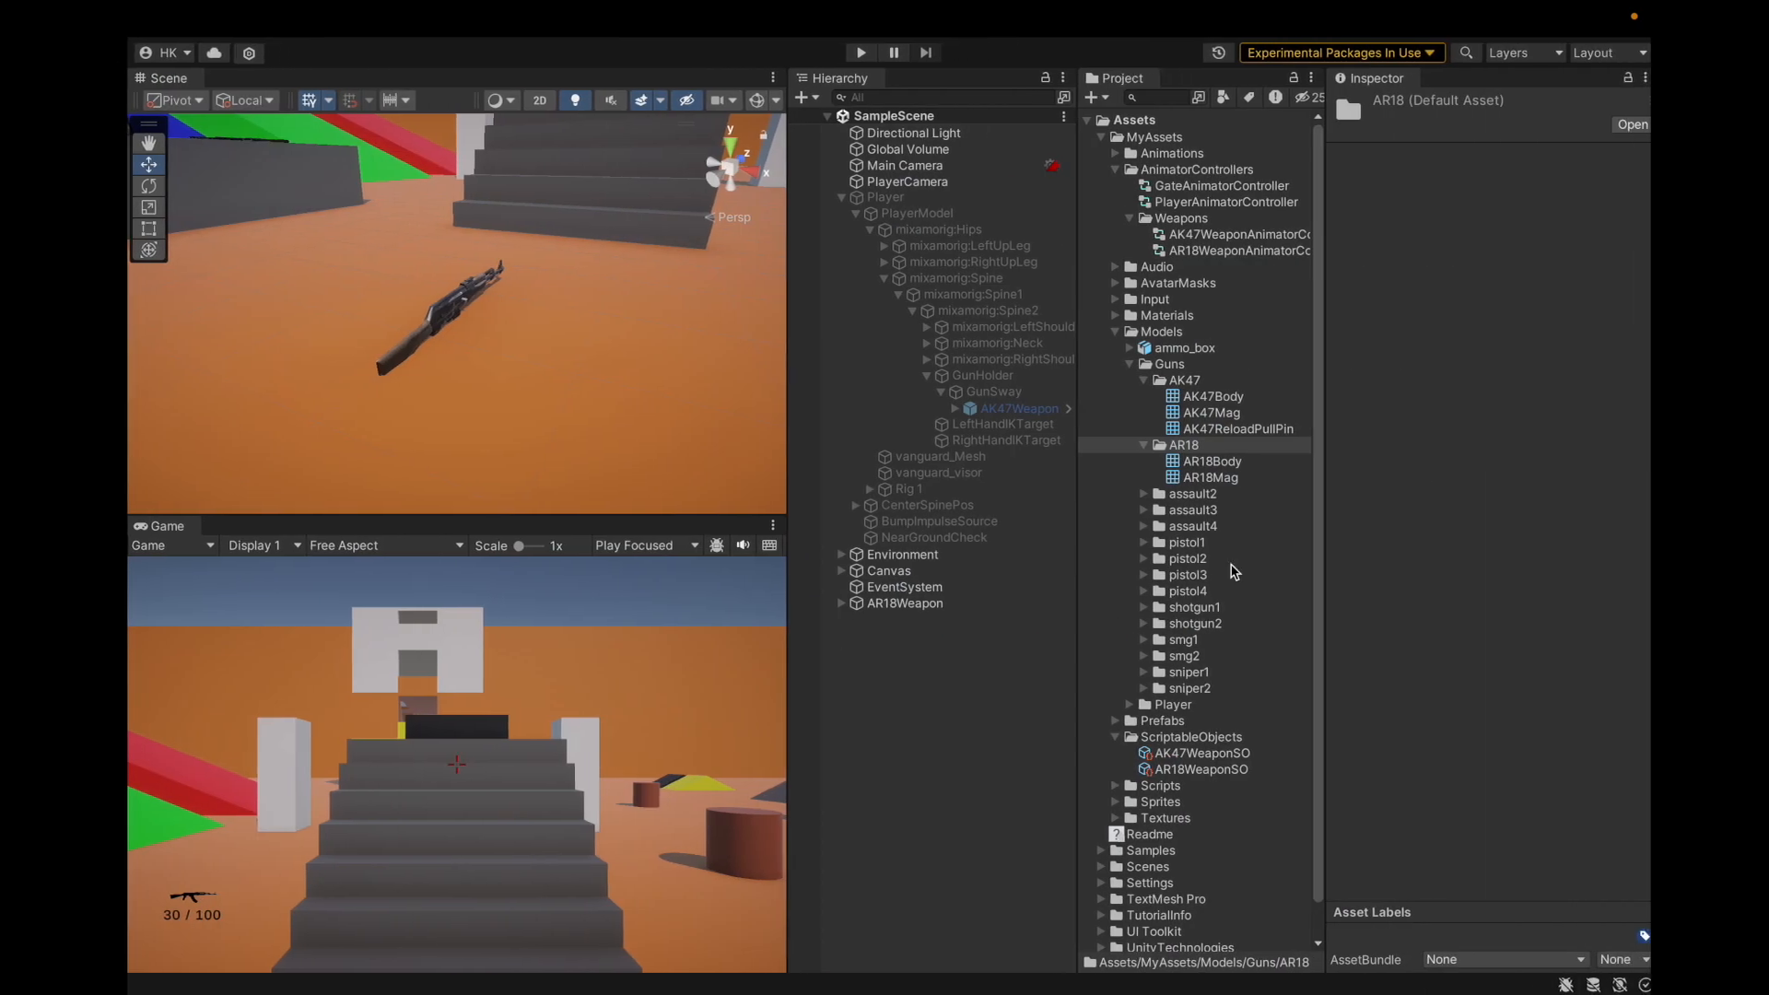
Select the AR18Body mesh in the AR18 folder and save the Unity project.
{"action": "left_click", "coordinate": [1213, 461]}
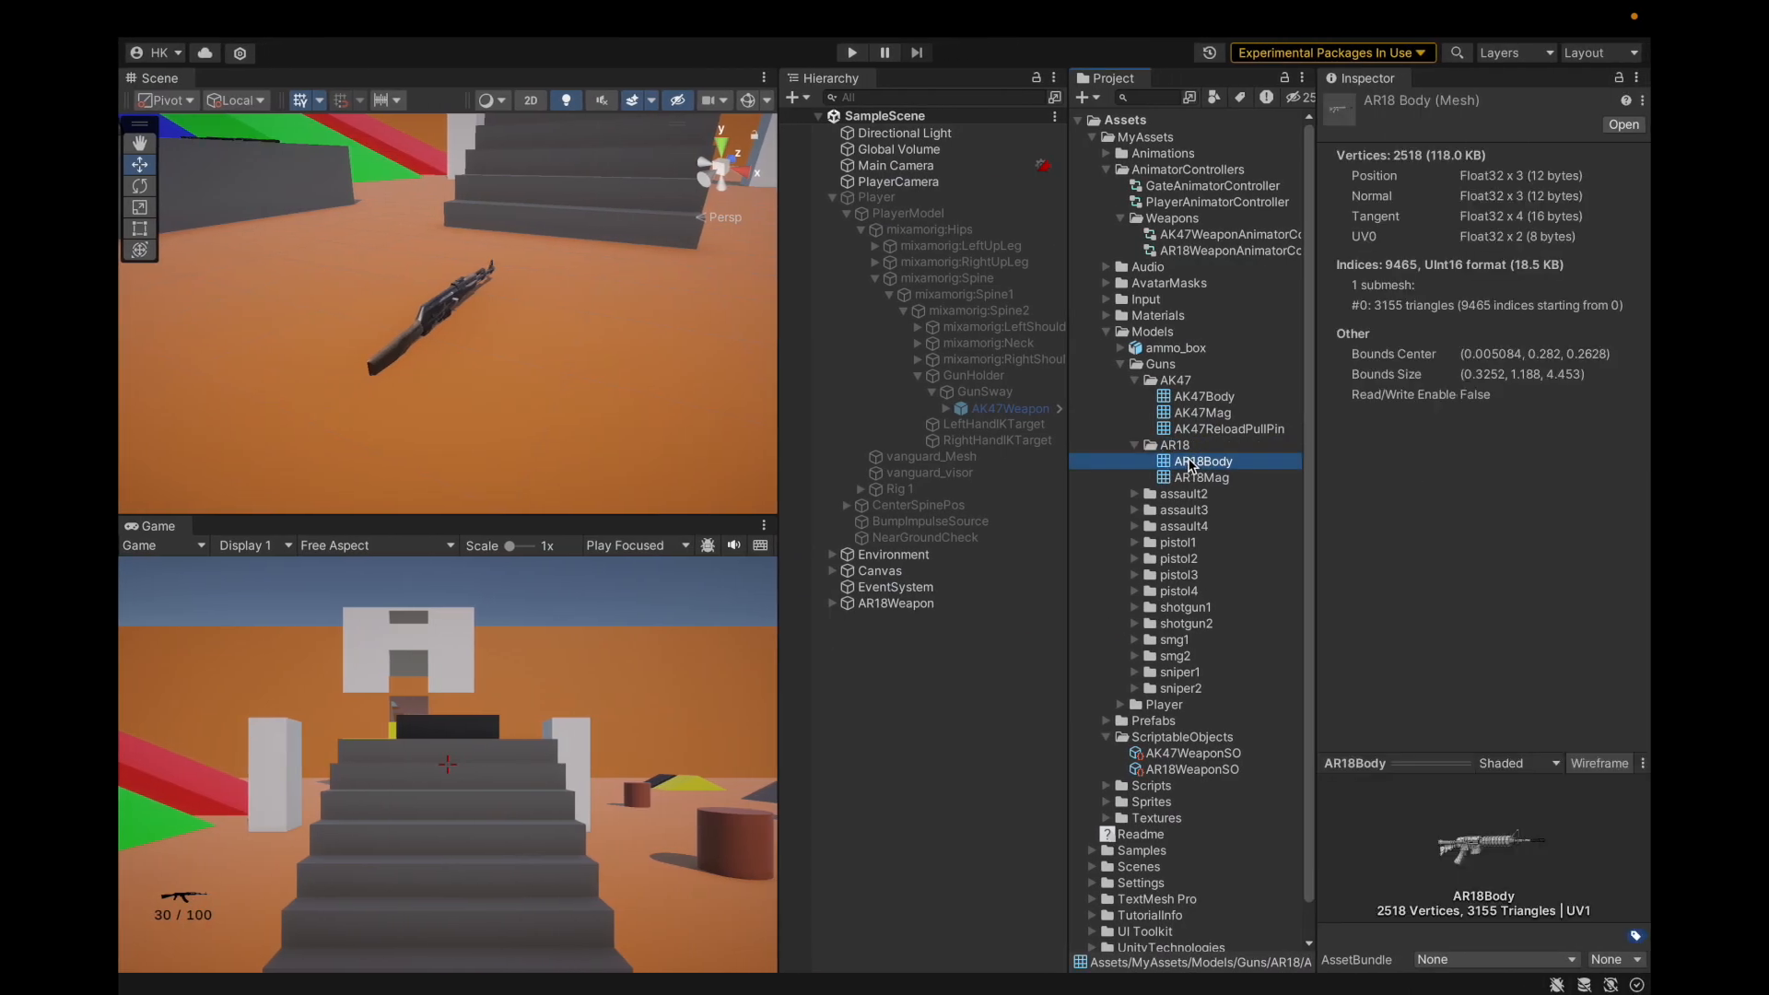
{"action": "mouse_move", "coordinate": [515, 5]}
{"action": "left_click", "coordinate": [241, 19]}
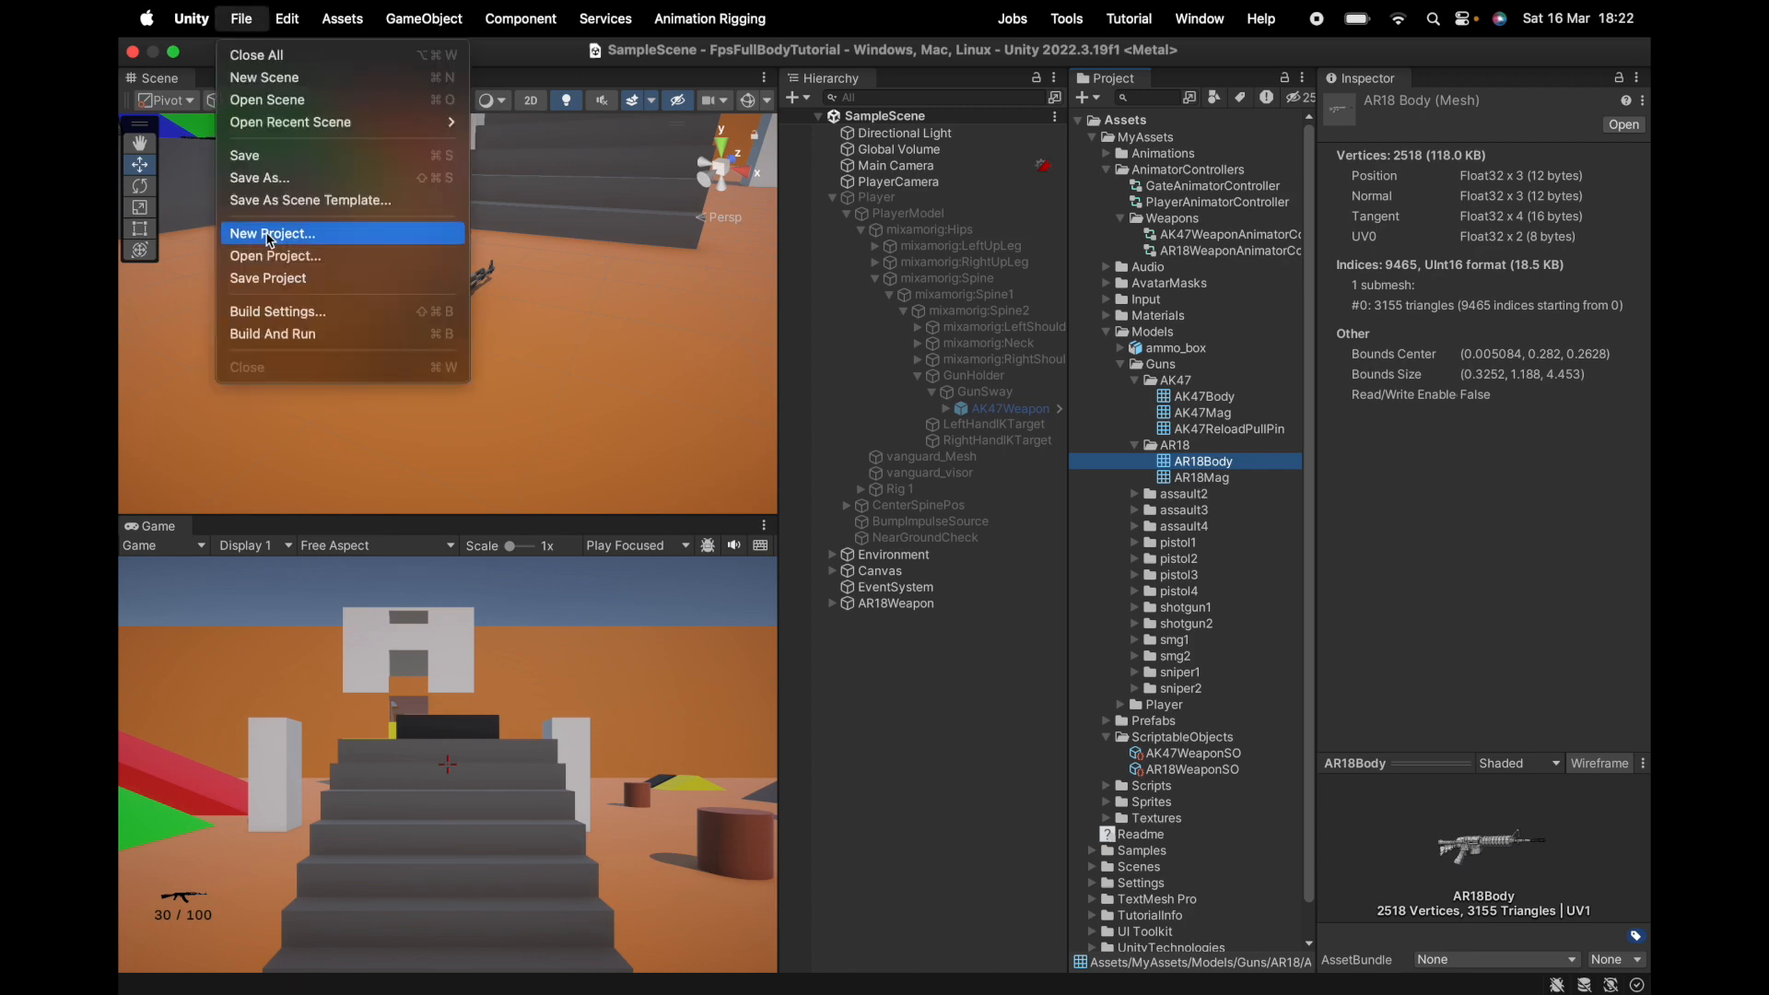
{"action": "left_click", "coordinate": [262, 277]}
Try the AR18Body mesh on the Mesh child of AR18Weapon, and undo the assignment.
{"action": "left_click_drag", "start_coordinate": [414, 306], "coordinate": [749, 307], "text": "alt"}
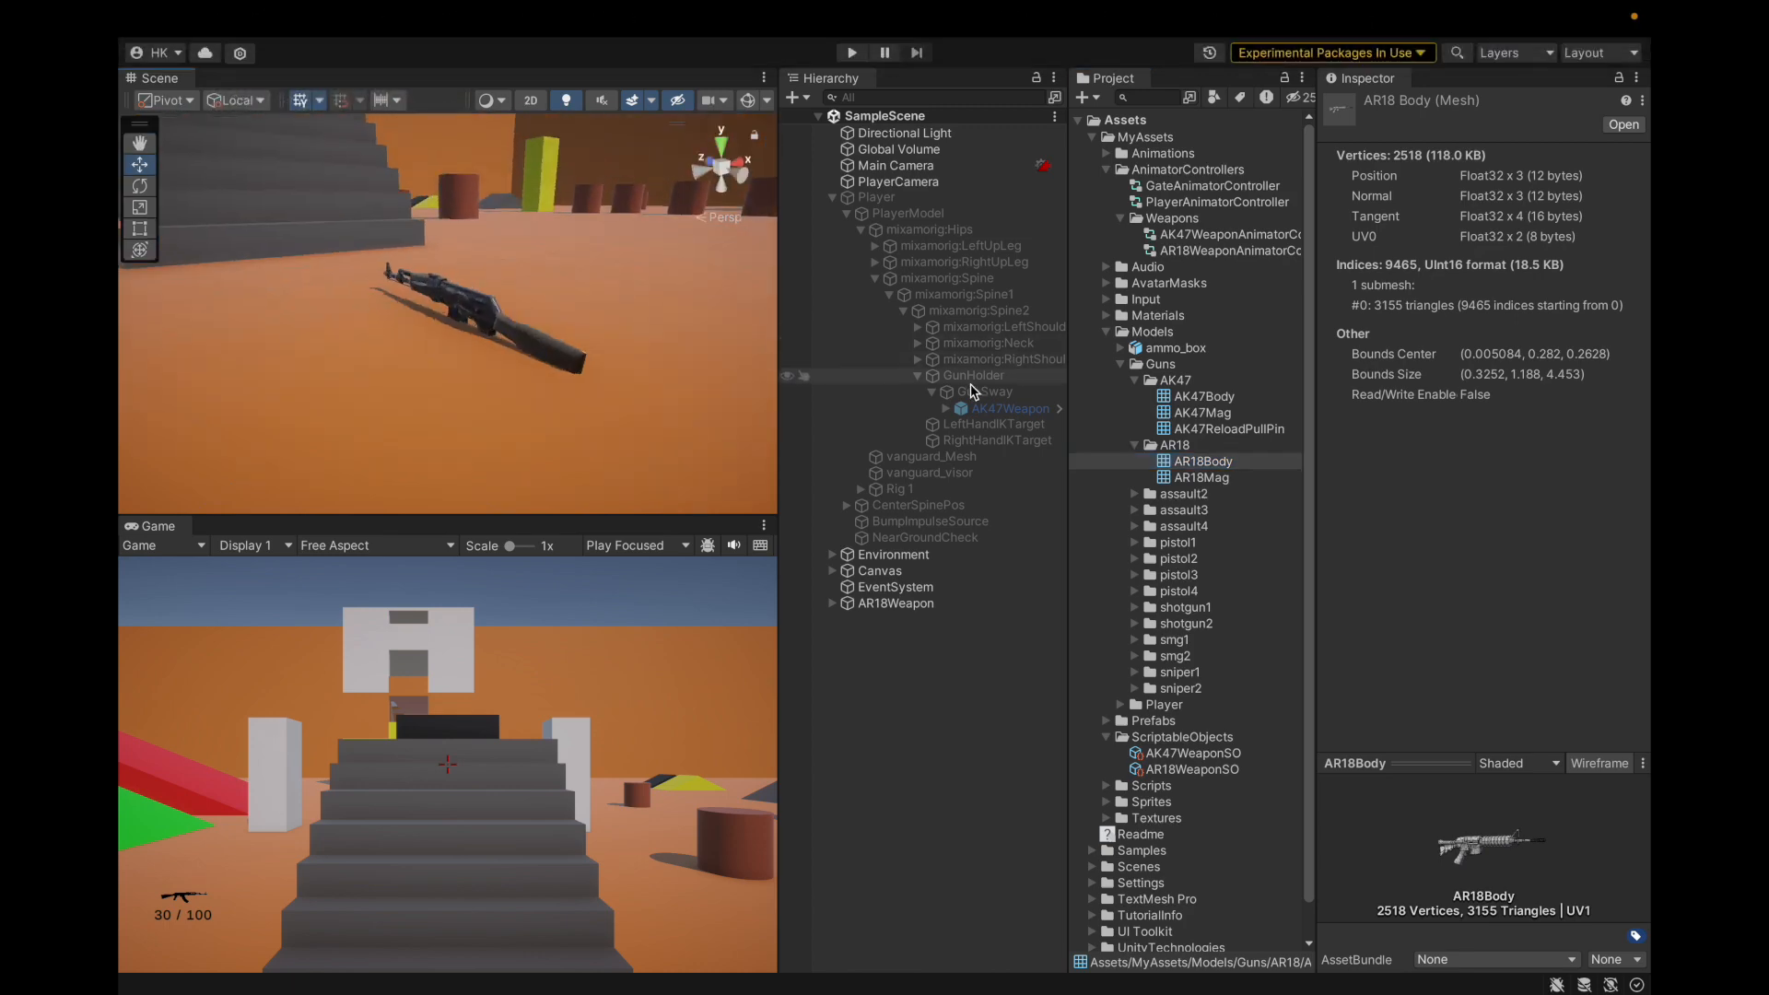
{"action": "left_click", "coordinate": [880, 570]}
{"action": "left_click", "coordinate": [893, 603]}
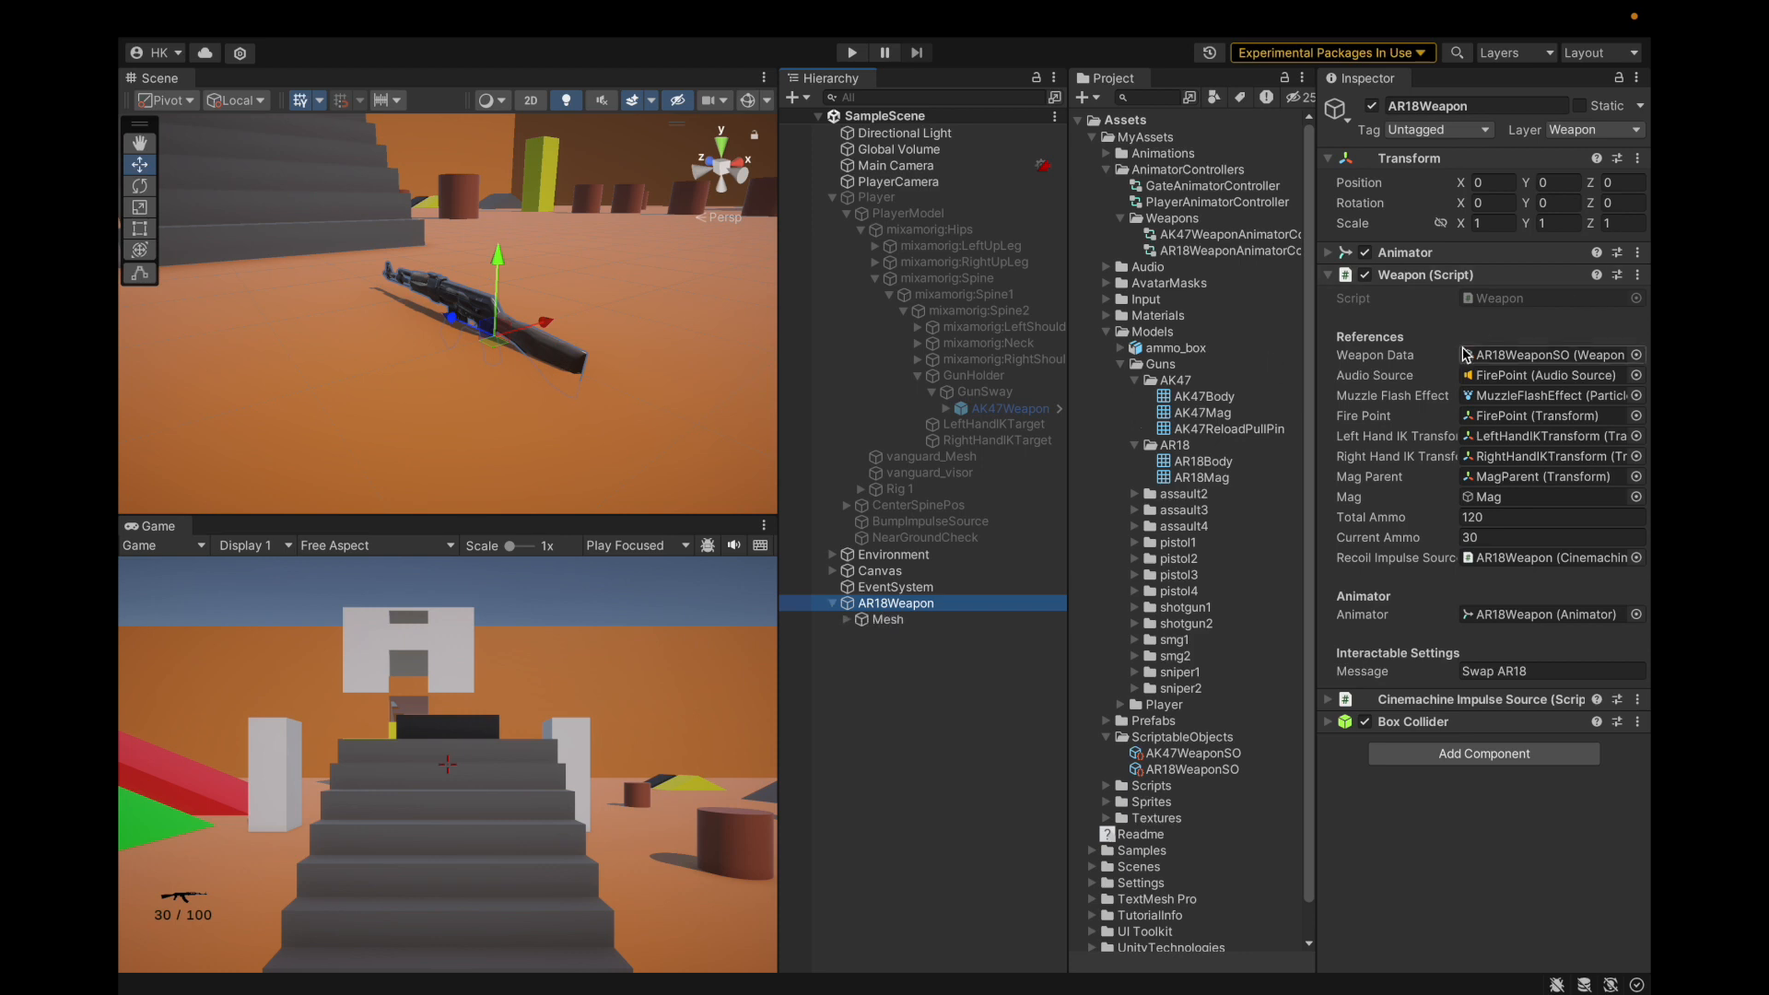
{"action": "left_click", "coordinate": [887, 619]}
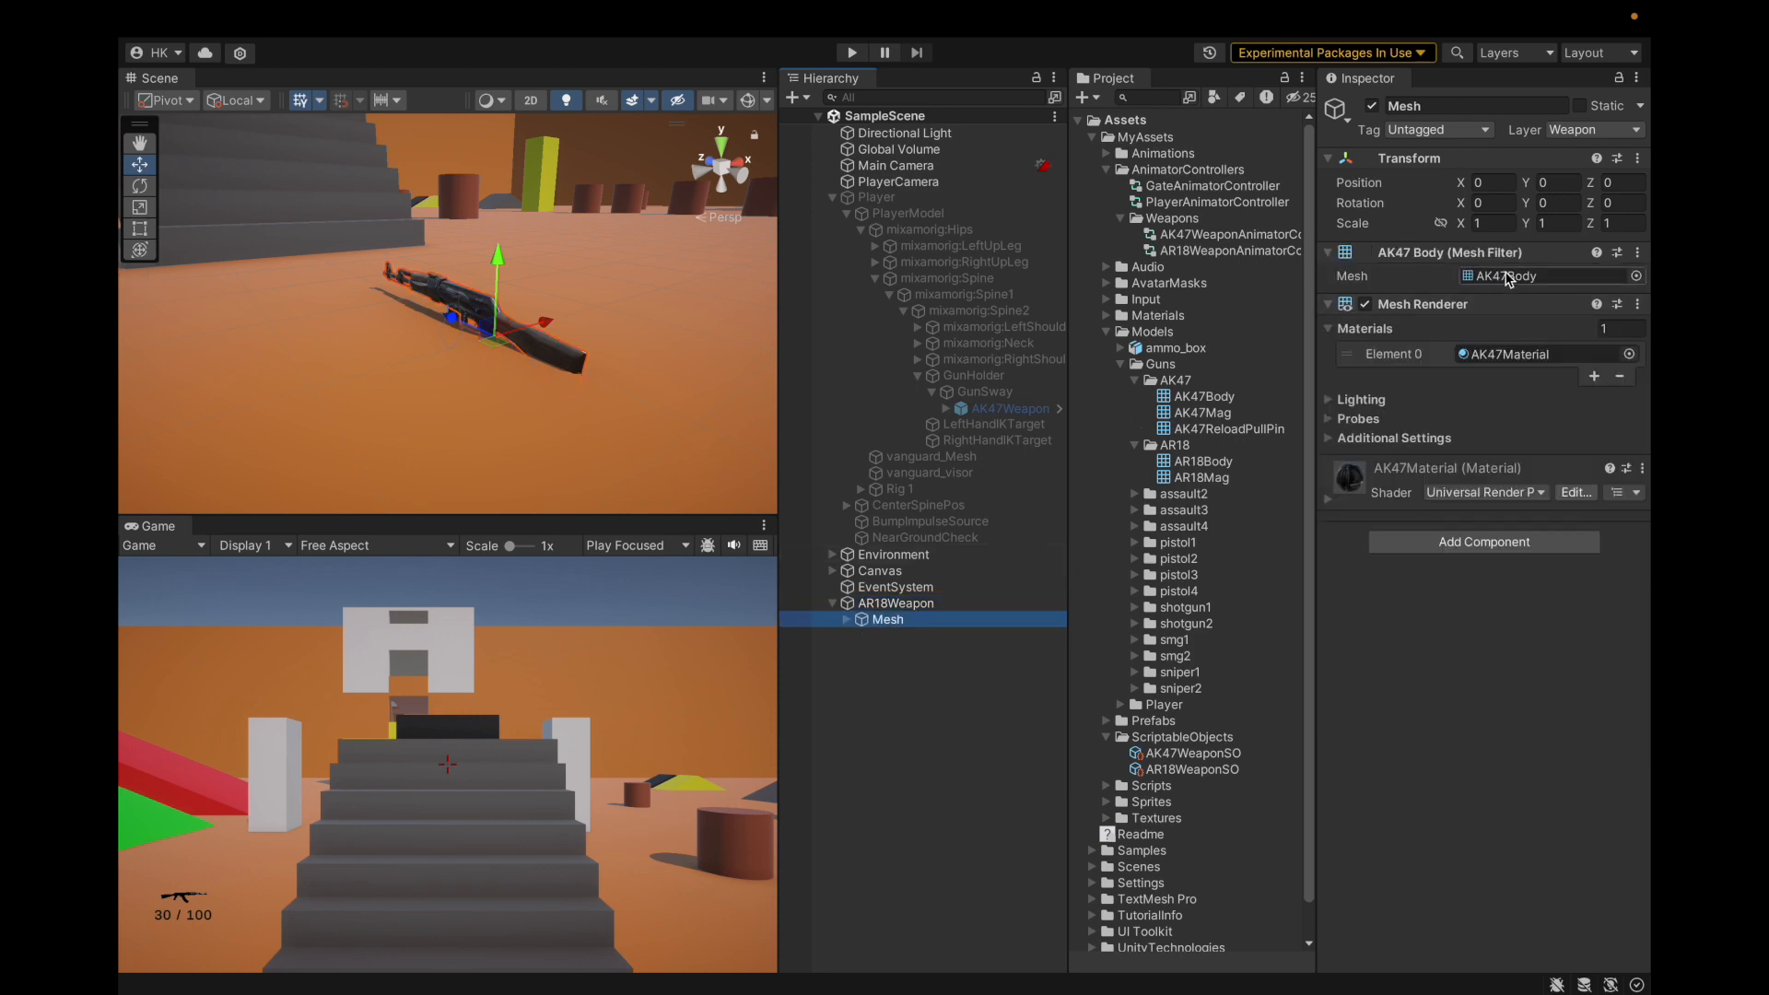
{"action": "left_click_drag", "start_coordinate": [1203, 460], "coordinate": [1503, 276]}
{"action": "scroll", "coordinate": [521, 408], "scroll_direction": "down", "scroll_amount": 5}
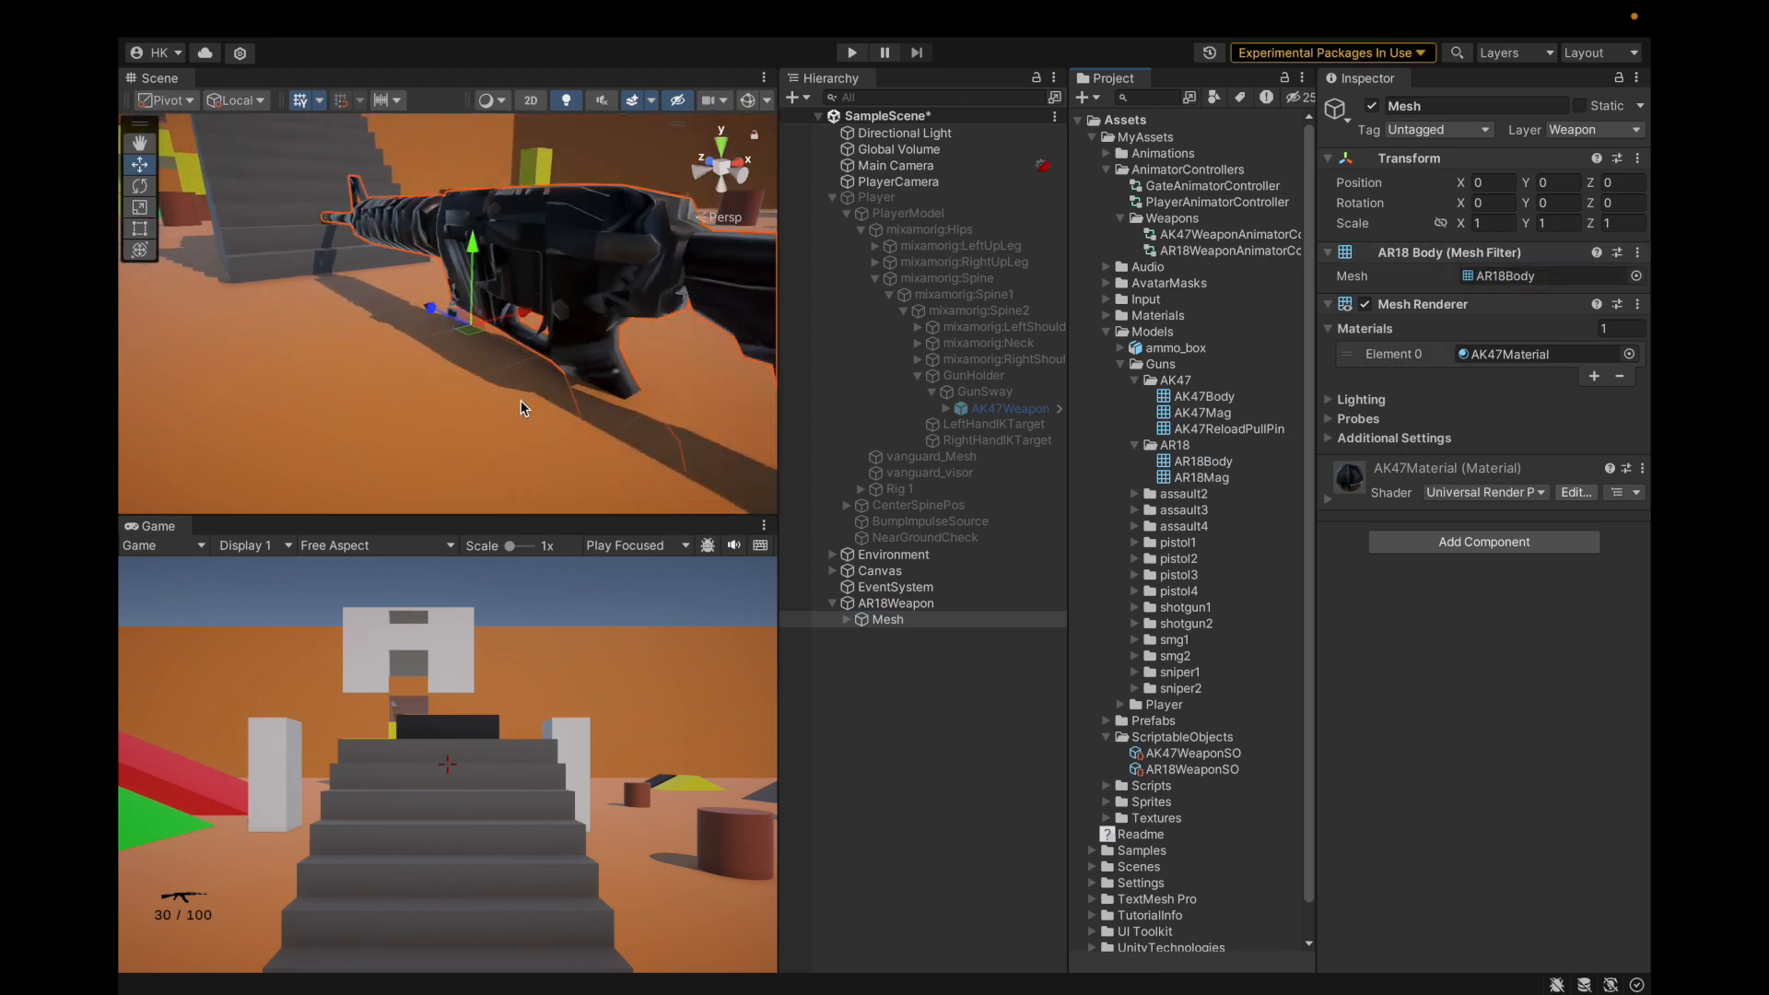
{"action": "key", "text": "ctrl+z"}
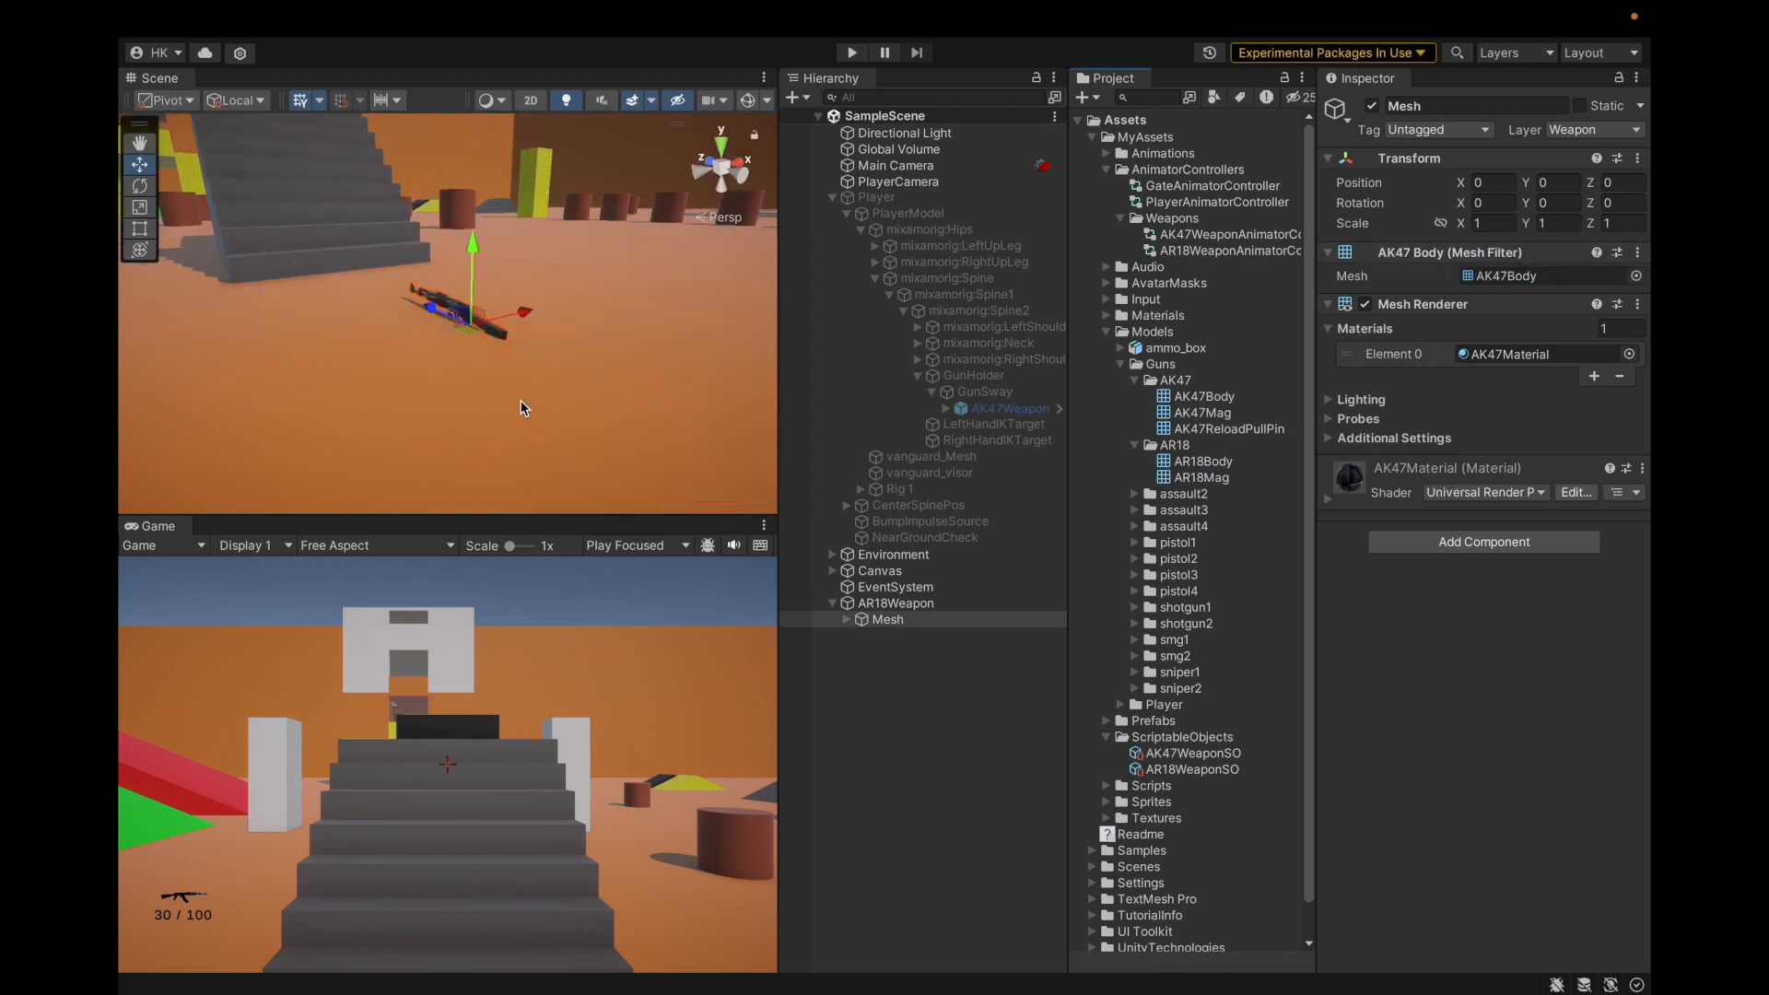
{"action": "scroll", "coordinate": [525, 355], "scroll_direction": "up", "scroll_amount": 2}
{"action": "left_click", "coordinate": [1233, 464]}
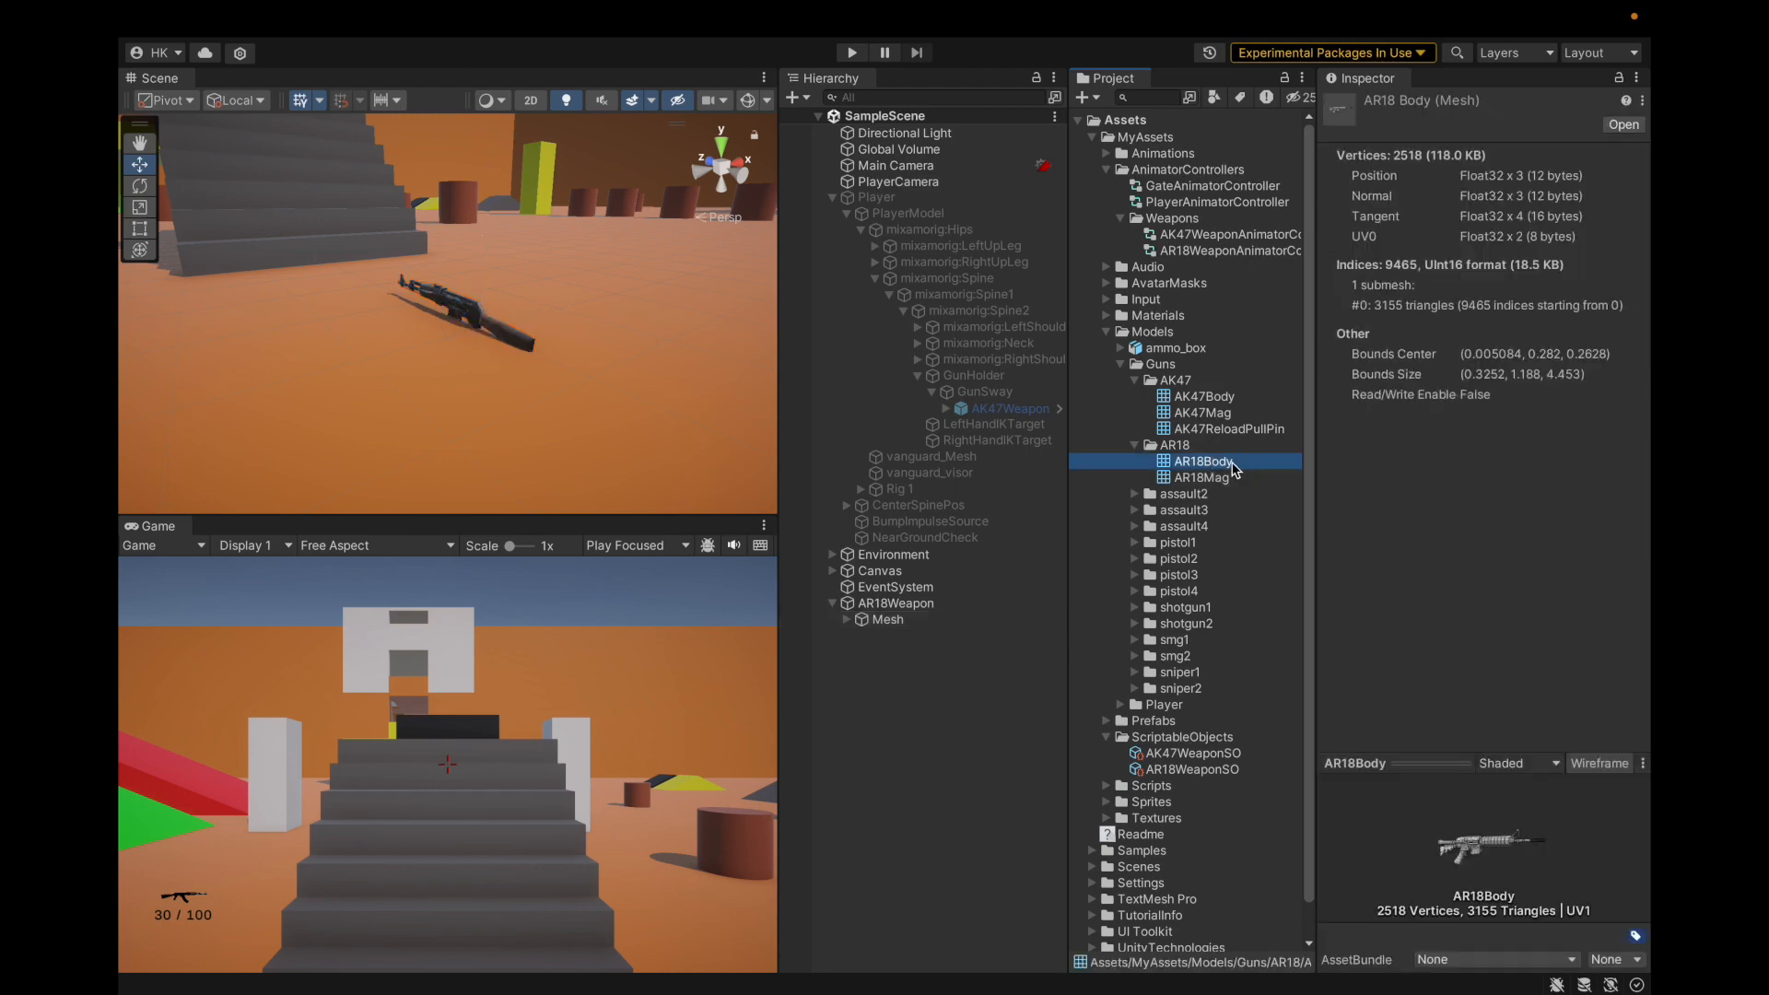
{"action": "left_click", "coordinate": [1236, 476]}
{"action": "key", "text": "super+z"}
{"action": "key", "text": "super+z"}
{"action": "key", "text": "super+z"}
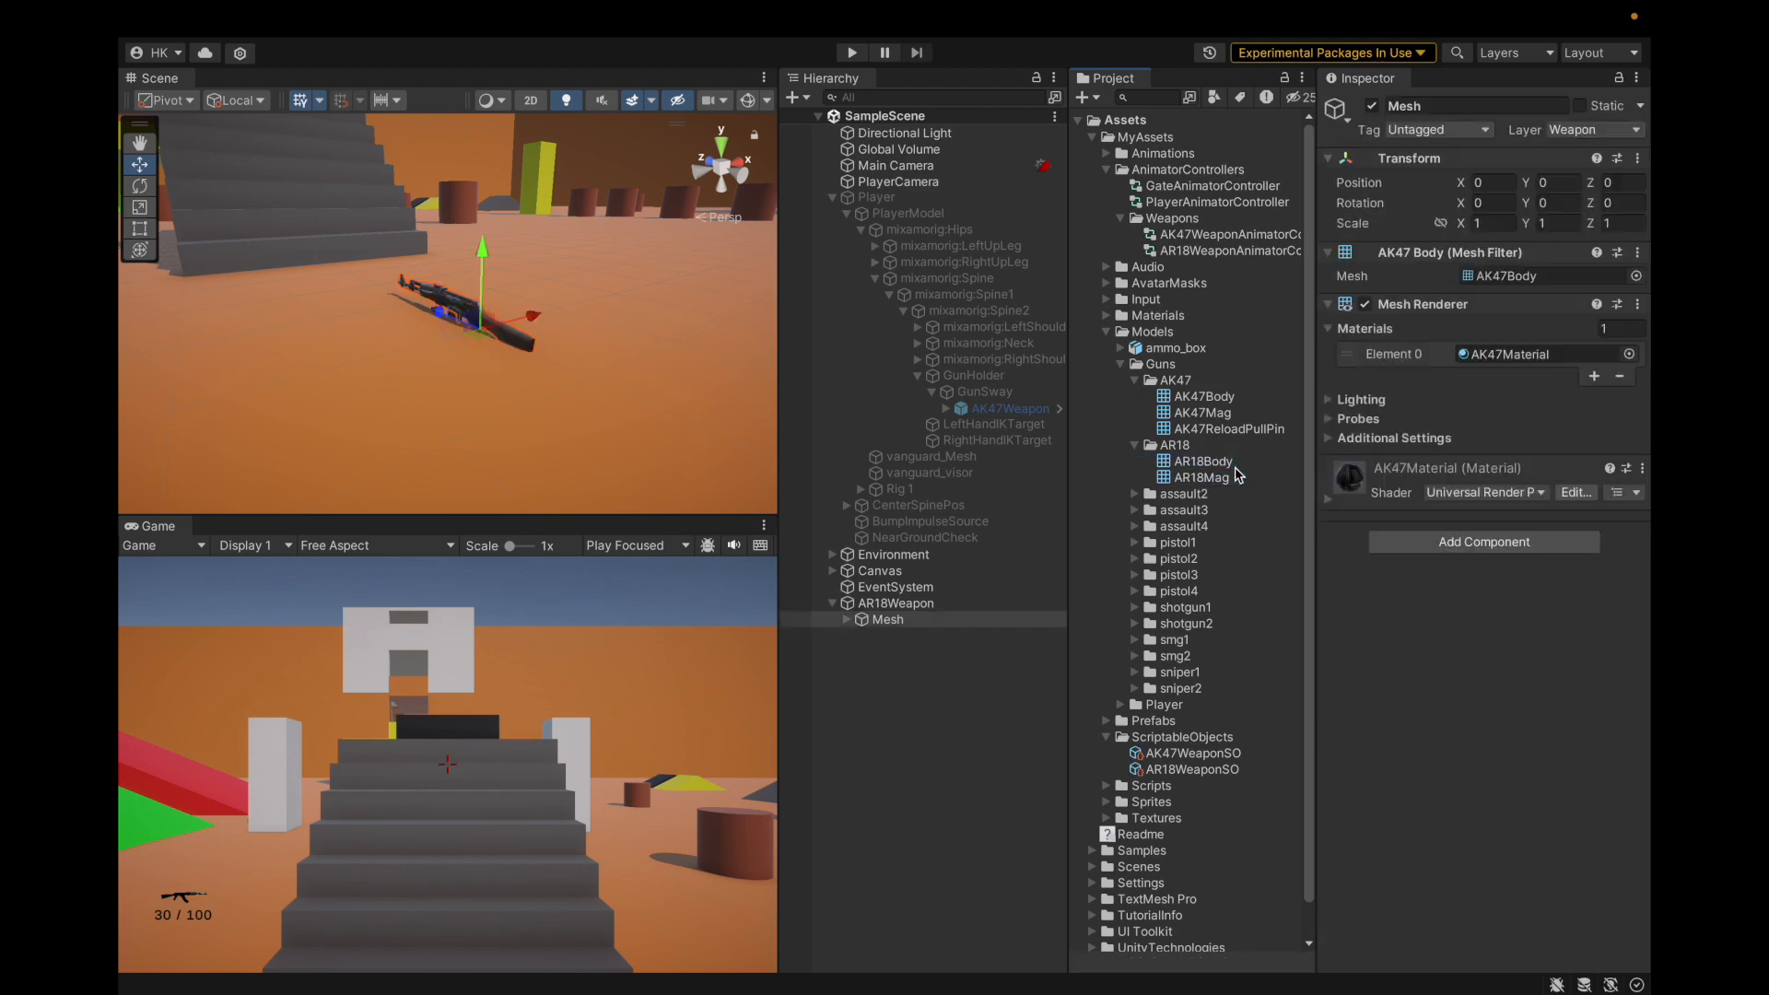
Switch to Blender and export the meshes again as AR18Body.fbx into the Guns folder, limited to the Mesh object type.
{"action": "key", "text": "ctrl+Left"}
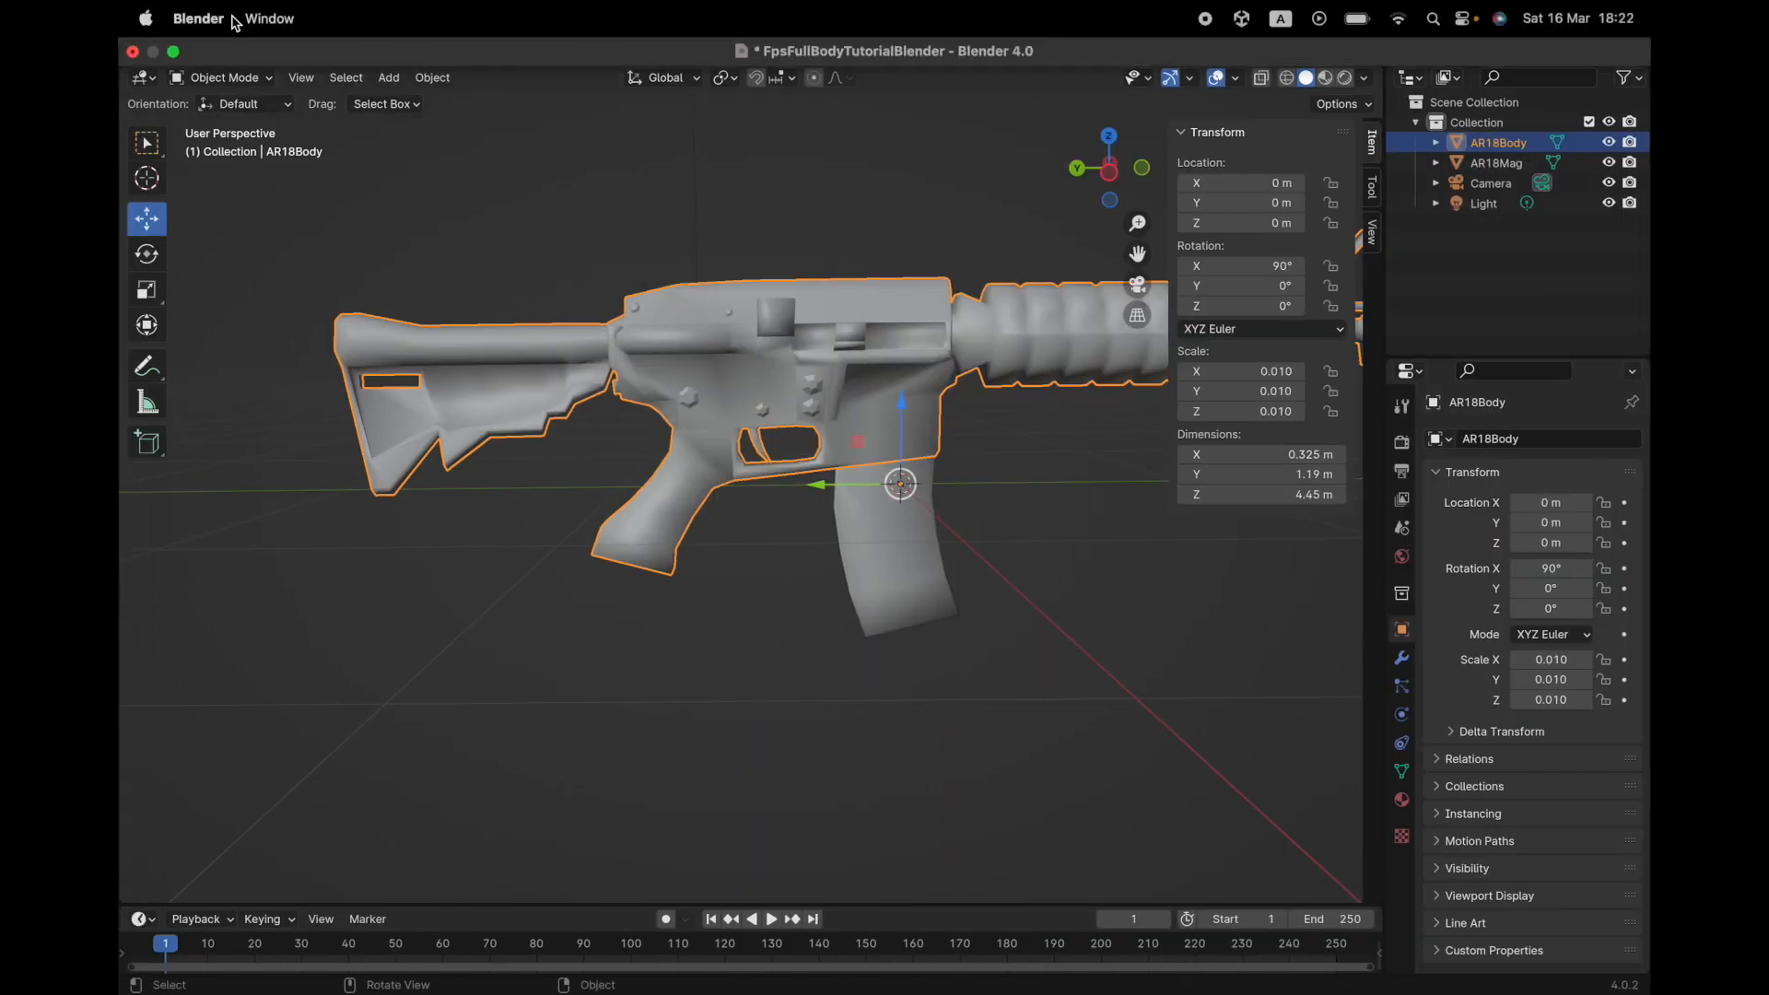
{"action": "left_click", "coordinate": [165, 51]}
{"action": "mouse_move", "coordinate": [212, 358]}
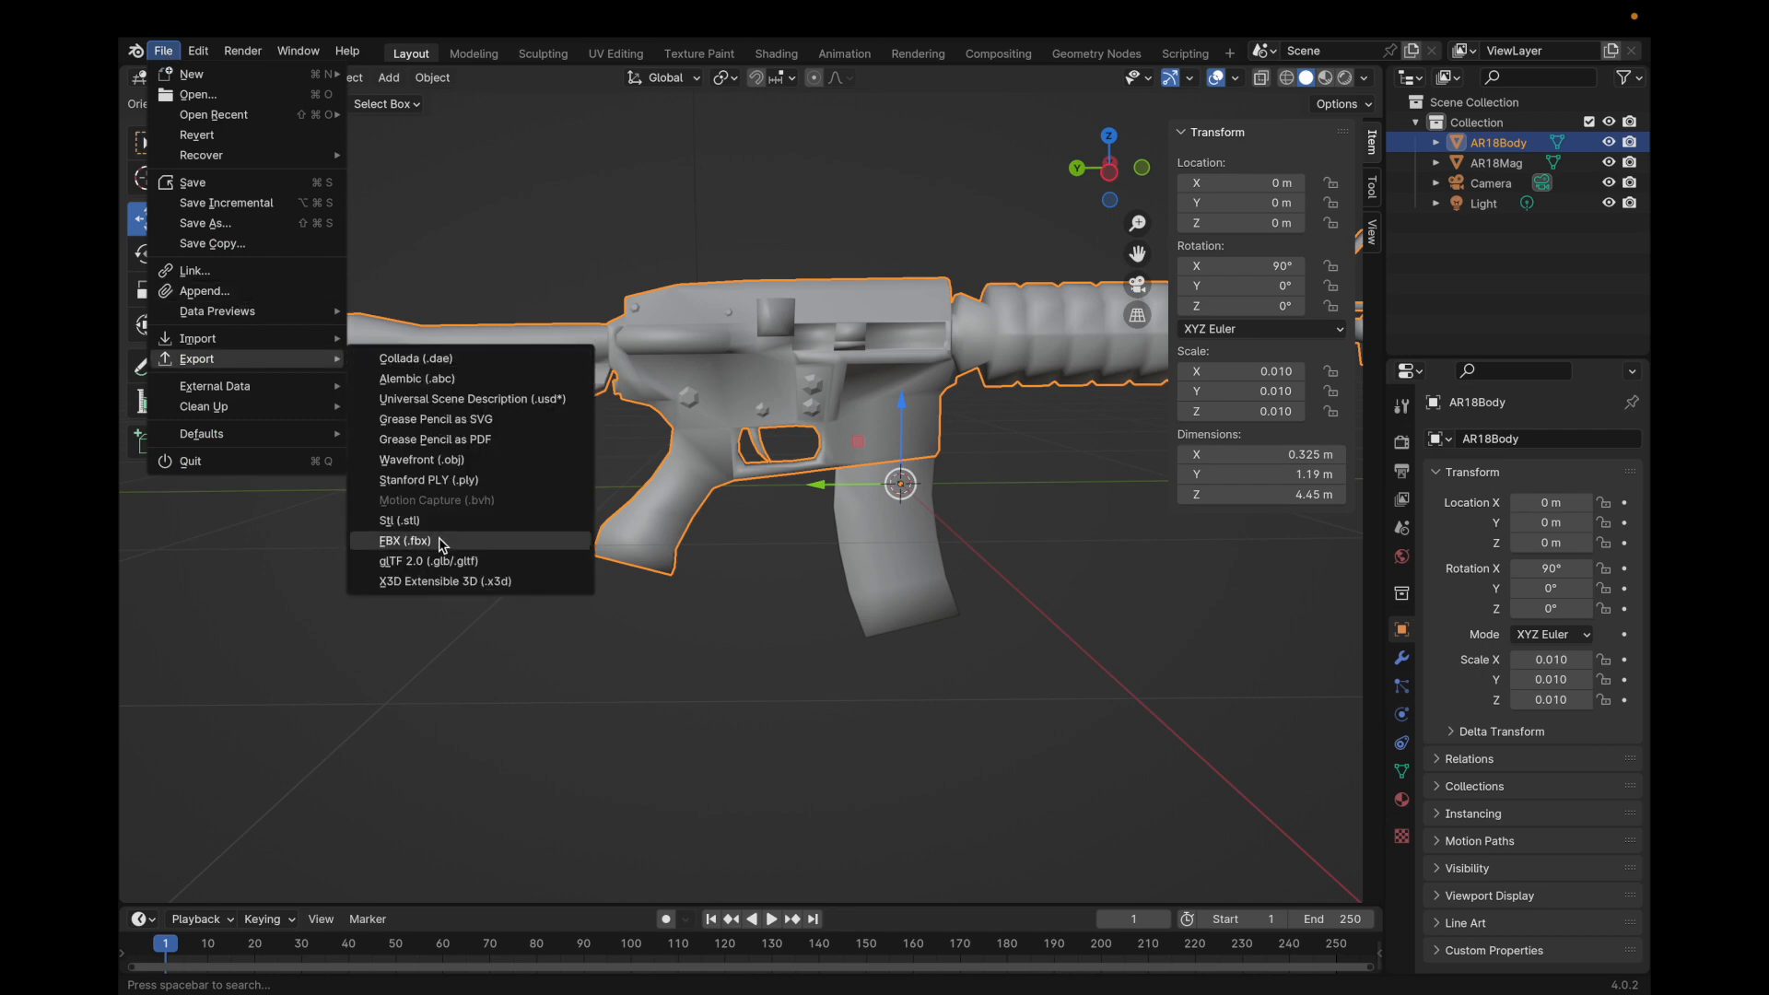
{"action": "left_click", "coordinate": [396, 543]}
{"action": "scroll", "coordinate": [1287, 414], "scroll_direction": "down", "scroll_amount": 3}
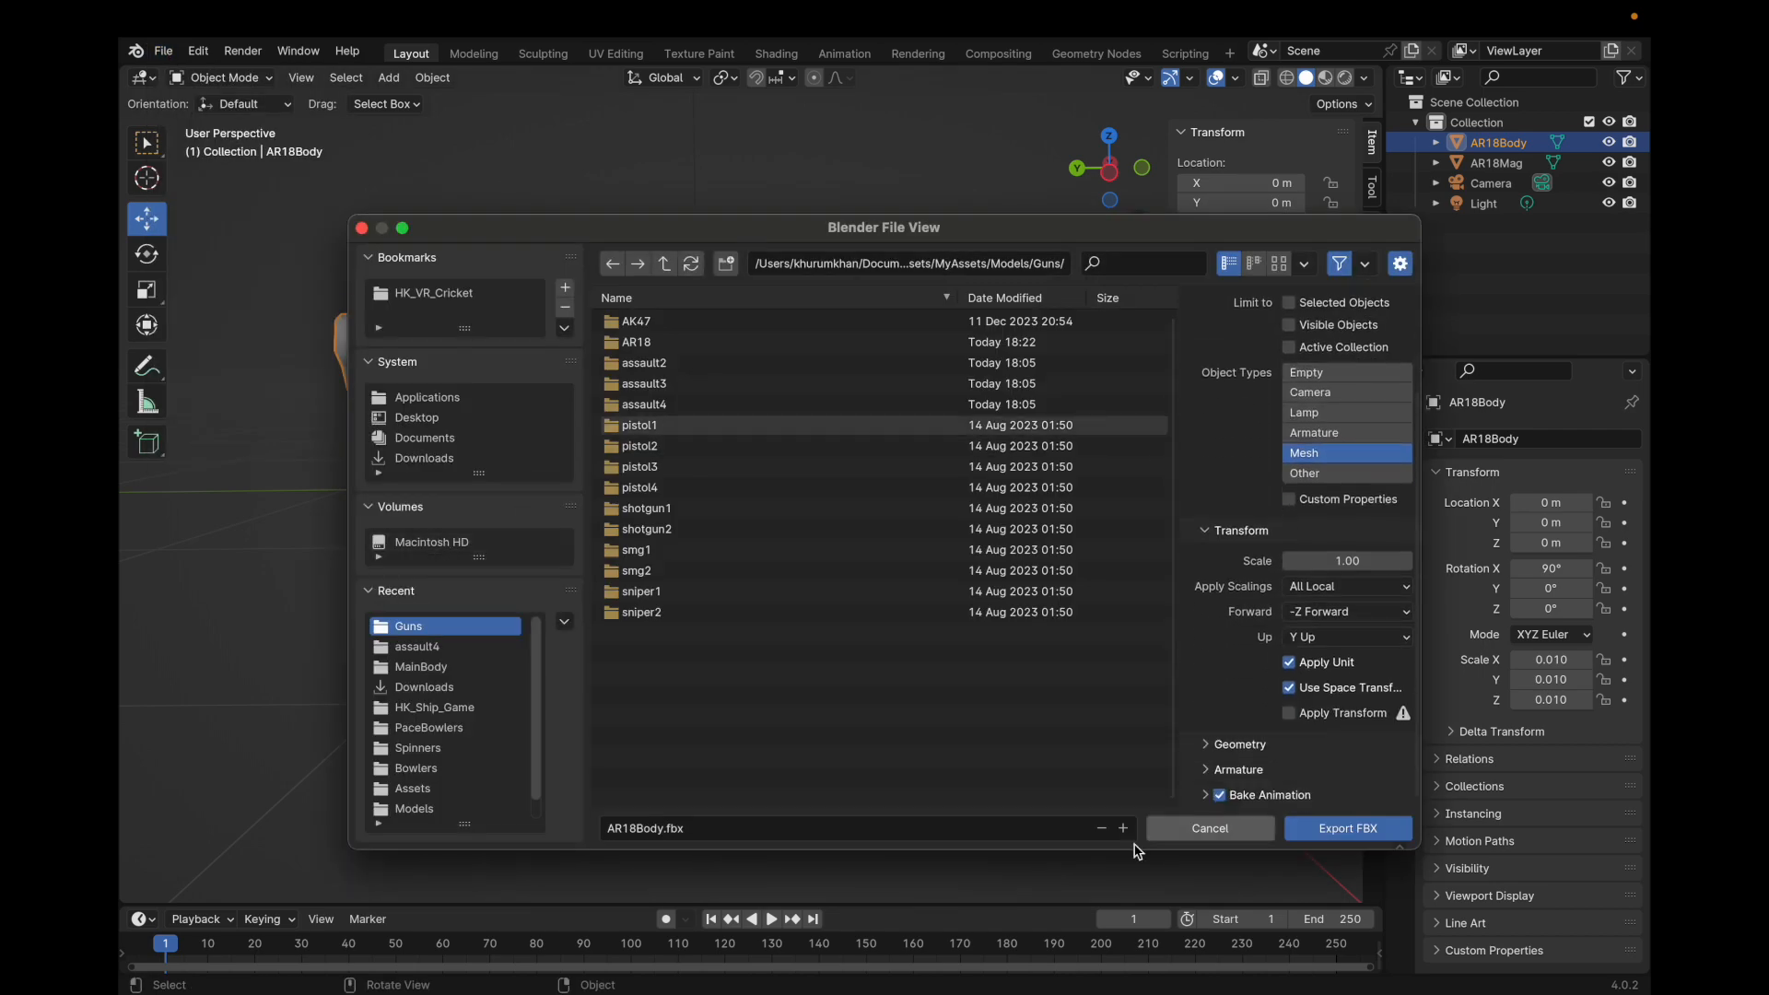
{"action": "left_click", "coordinate": [1364, 840]}
Switch to Unity, set the newly imported AR18Body model's scale factor to 0.2 and apply the import settings.
{"action": "key", "text": "ctrl+Right"}
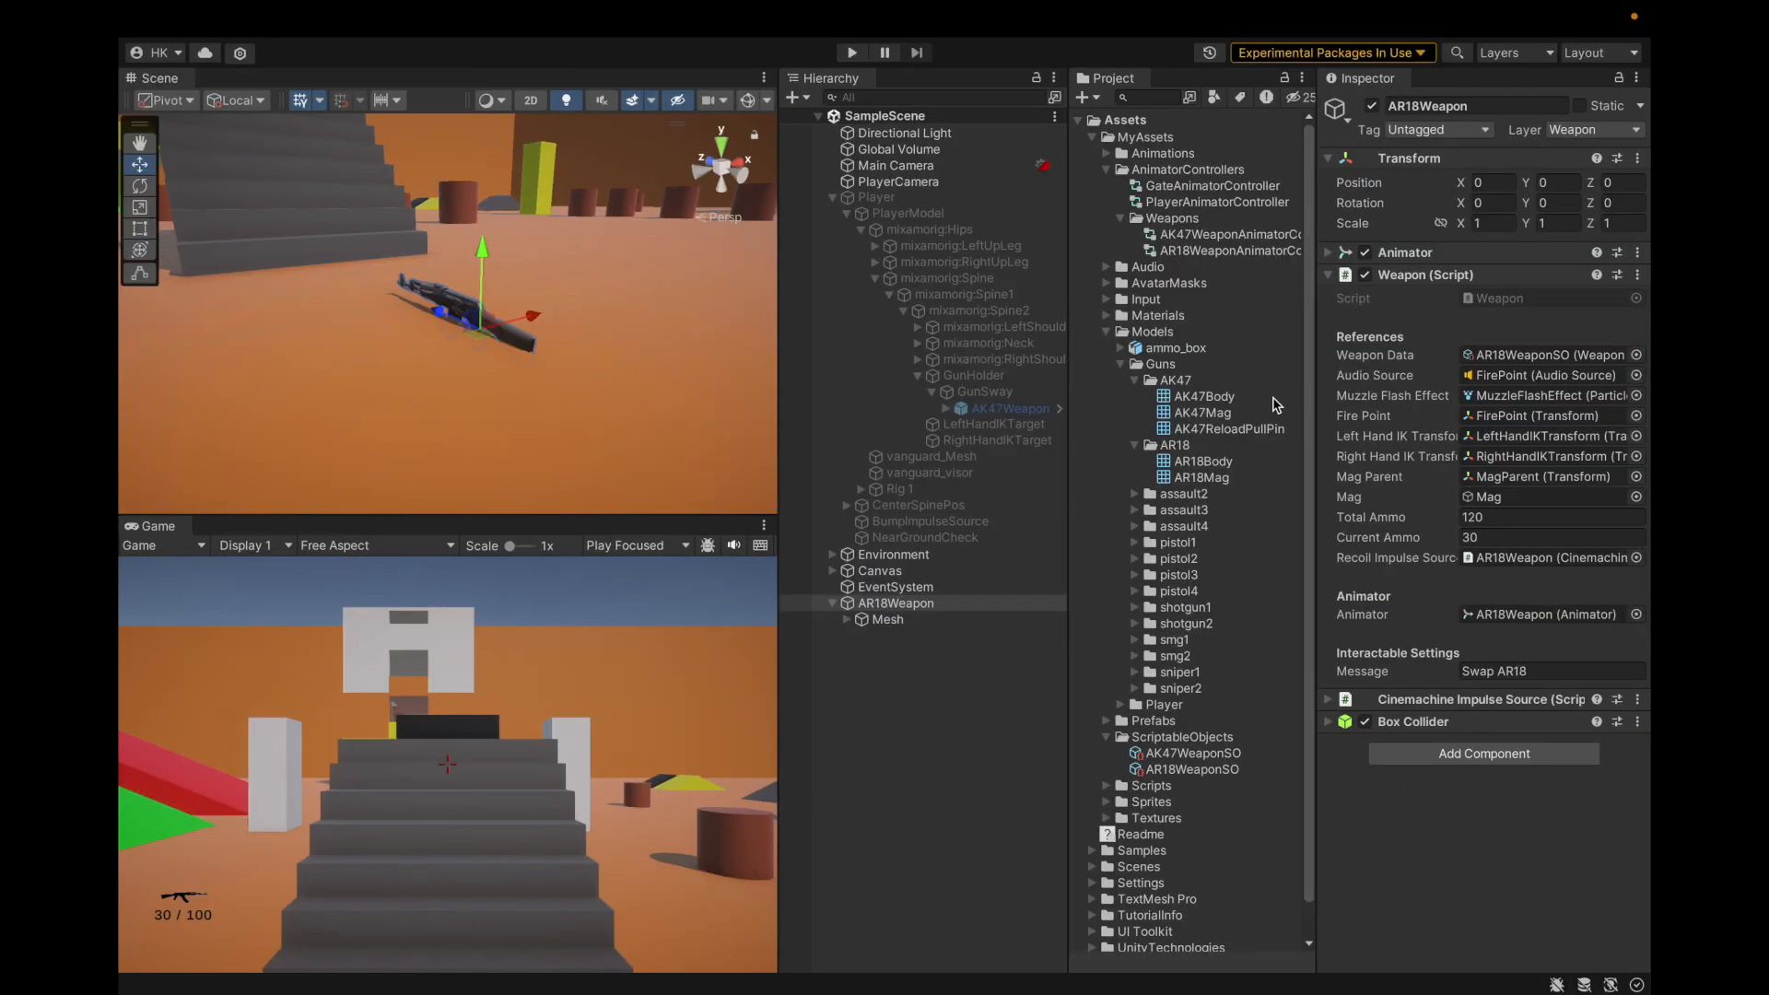
{"action": "left_click", "coordinate": [1174, 494]}
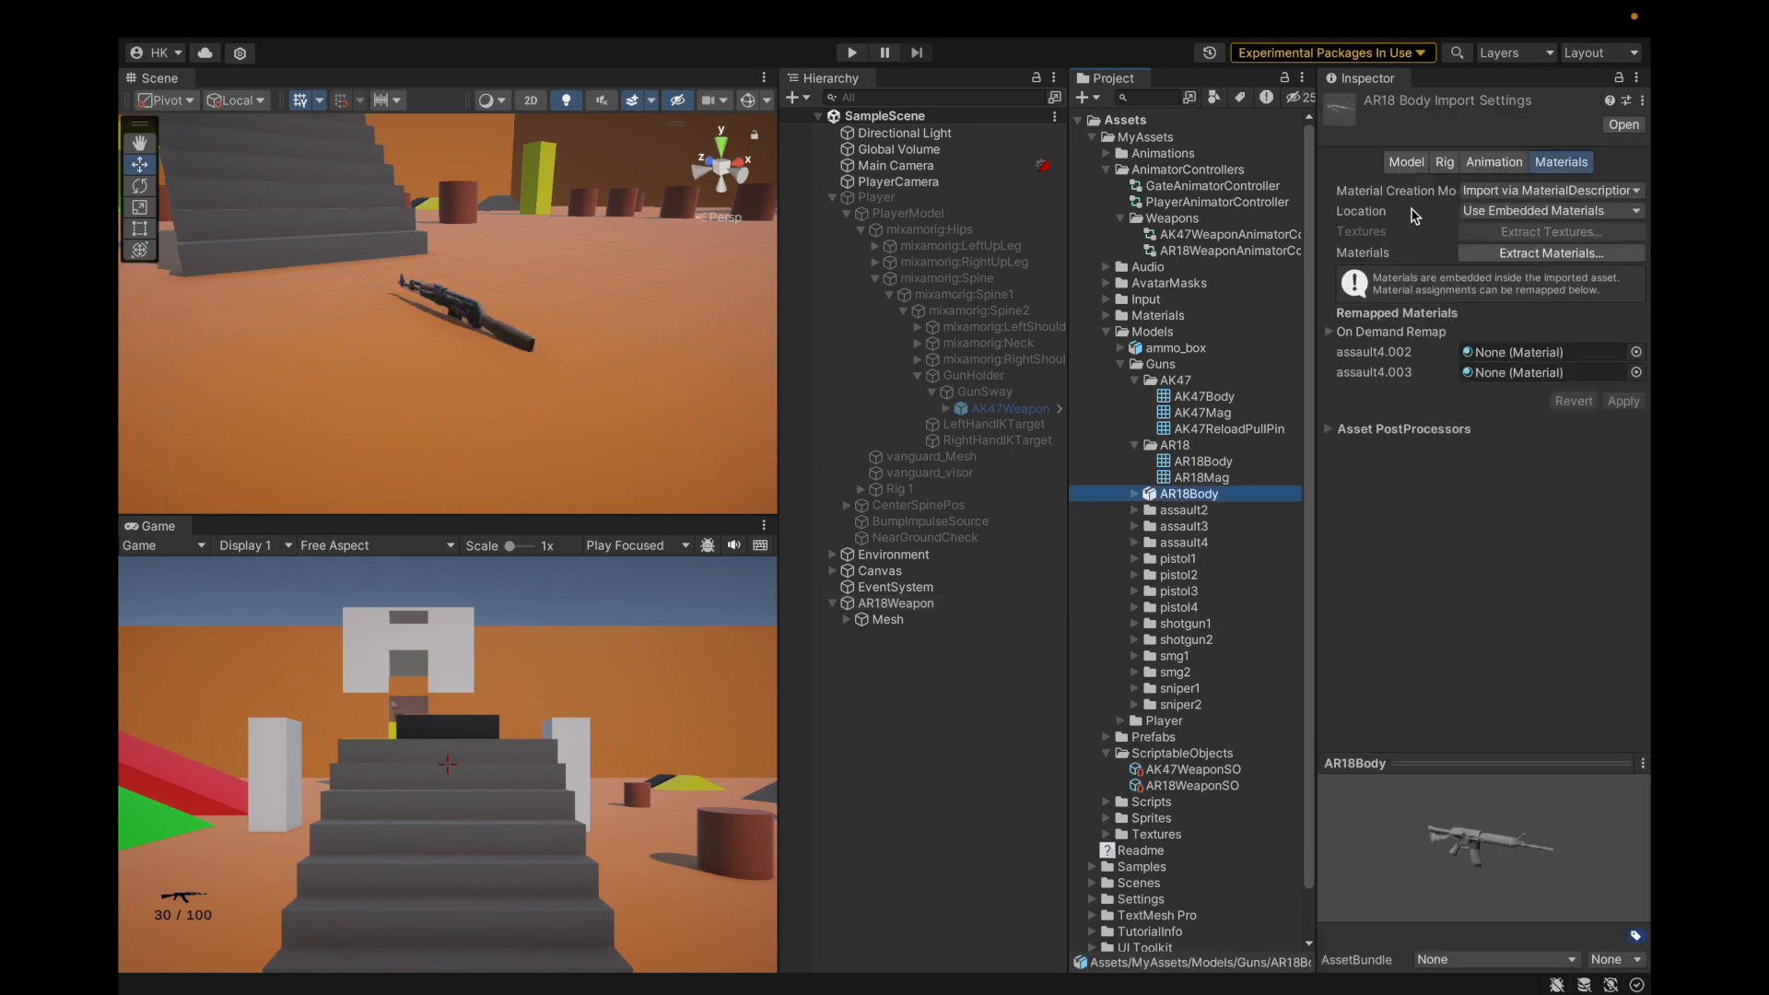
{"action": "left_click", "coordinate": [1417, 162]}
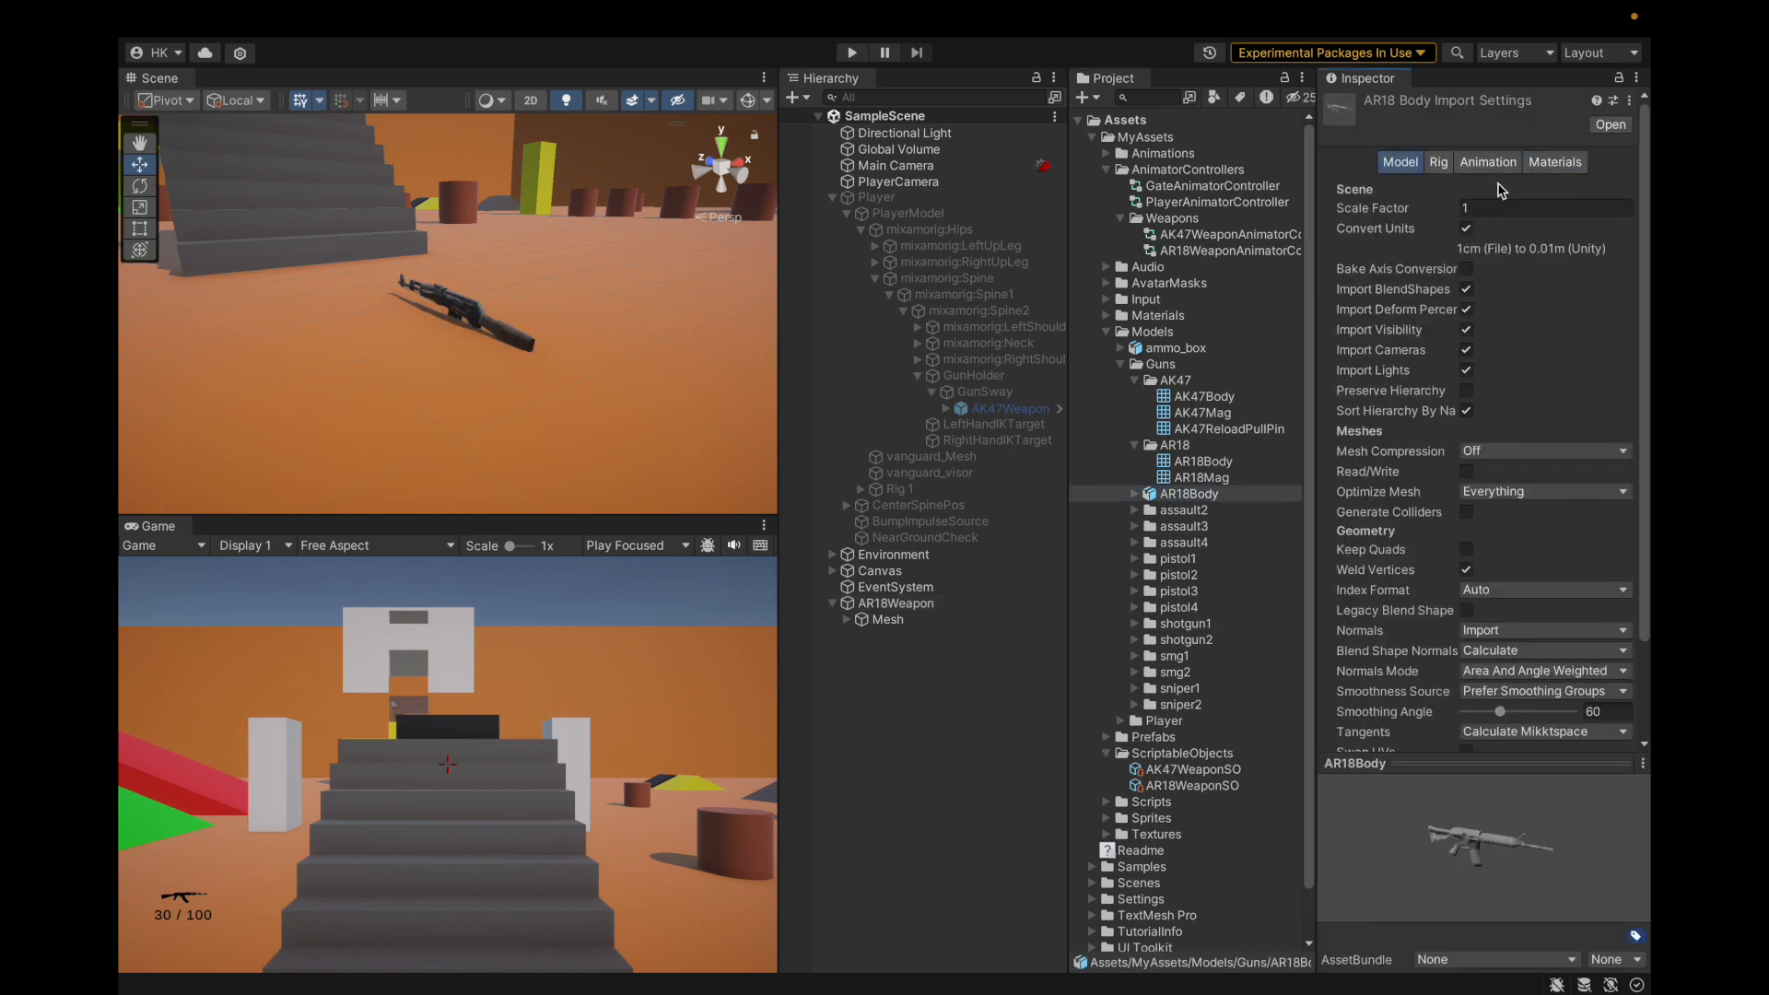
{"action": "left_click", "coordinate": [1534, 210]}
{"action": "key", "text": "Return"}
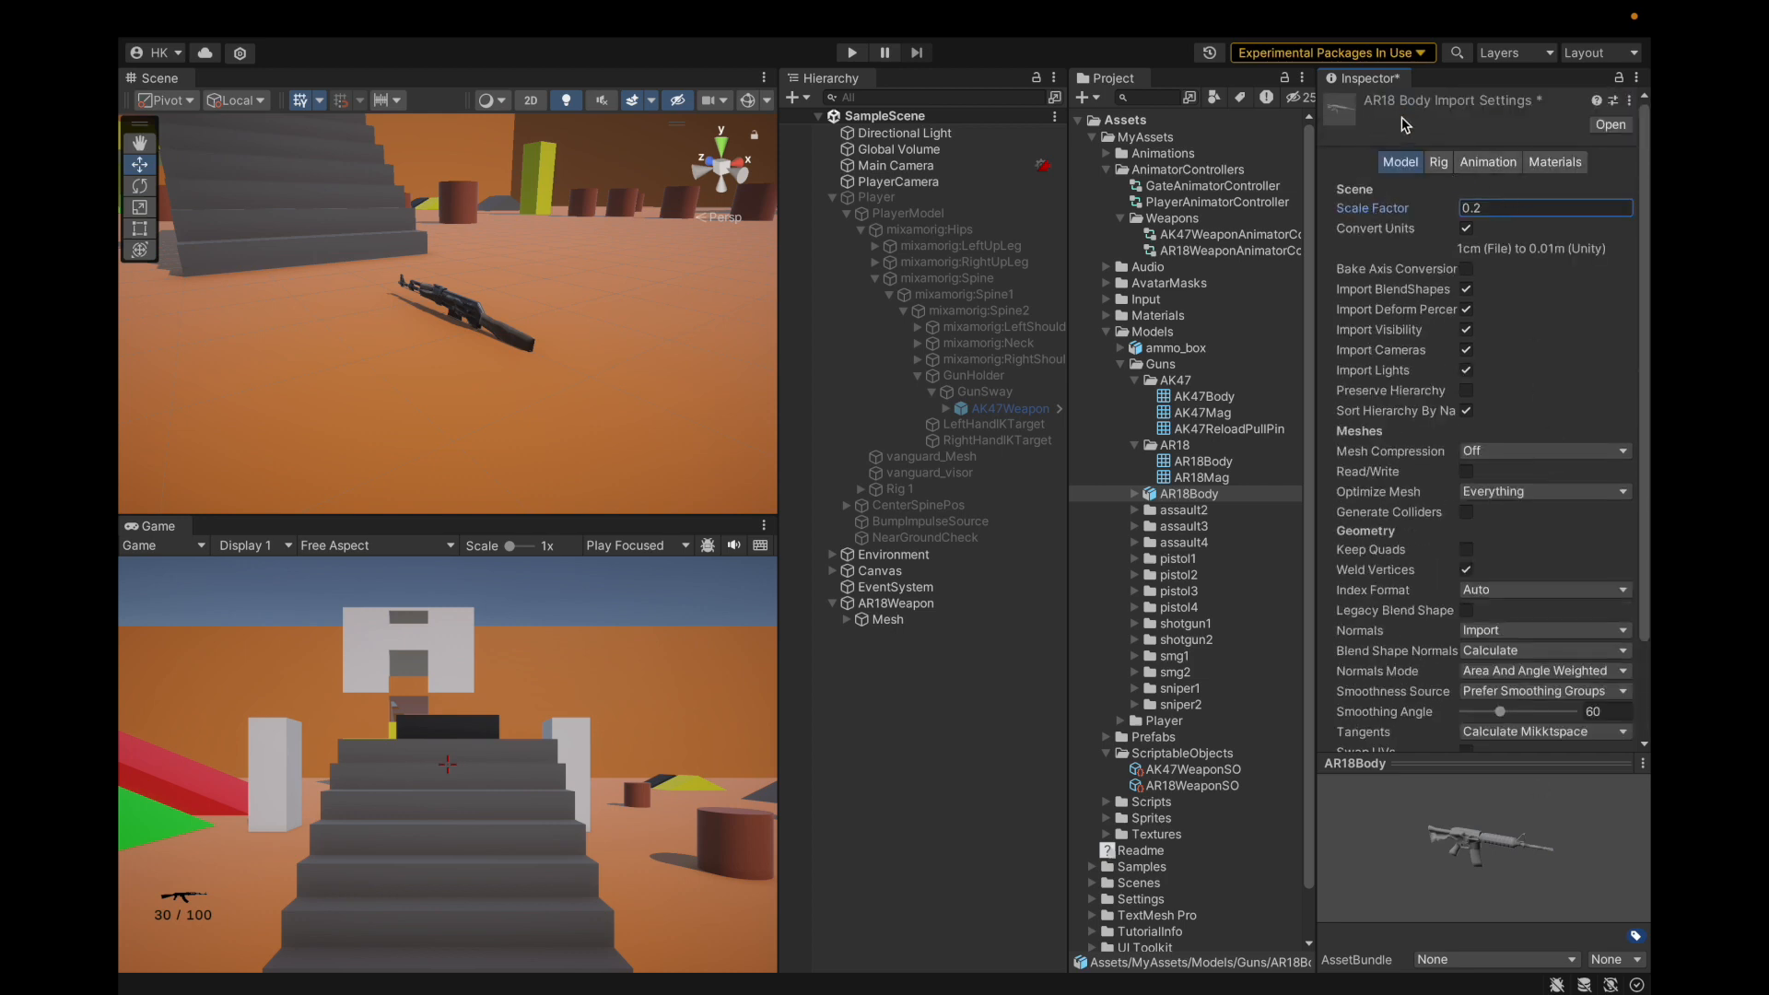
{"action": "scroll", "coordinate": [1372, 442], "scroll_direction": "down", "scroll_amount": 3}
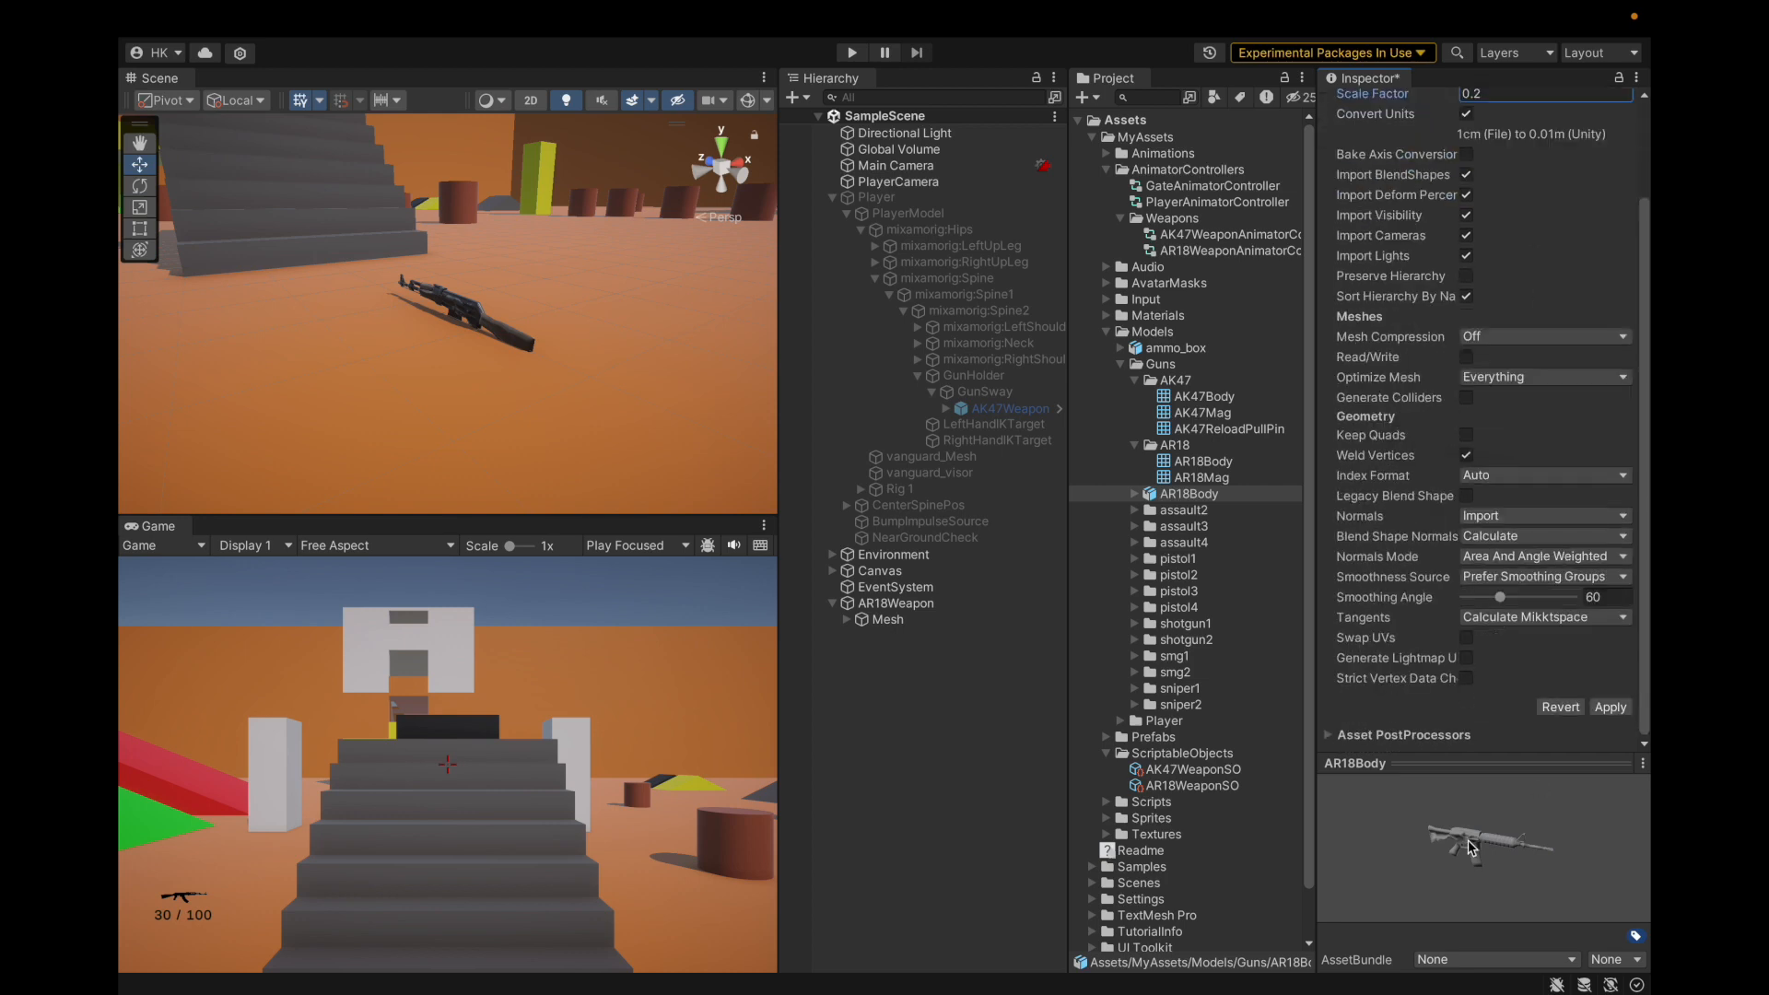
{"action": "scroll", "coordinate": [1545, 679], "scroll_direction": "up", "scroll_amount": 3}
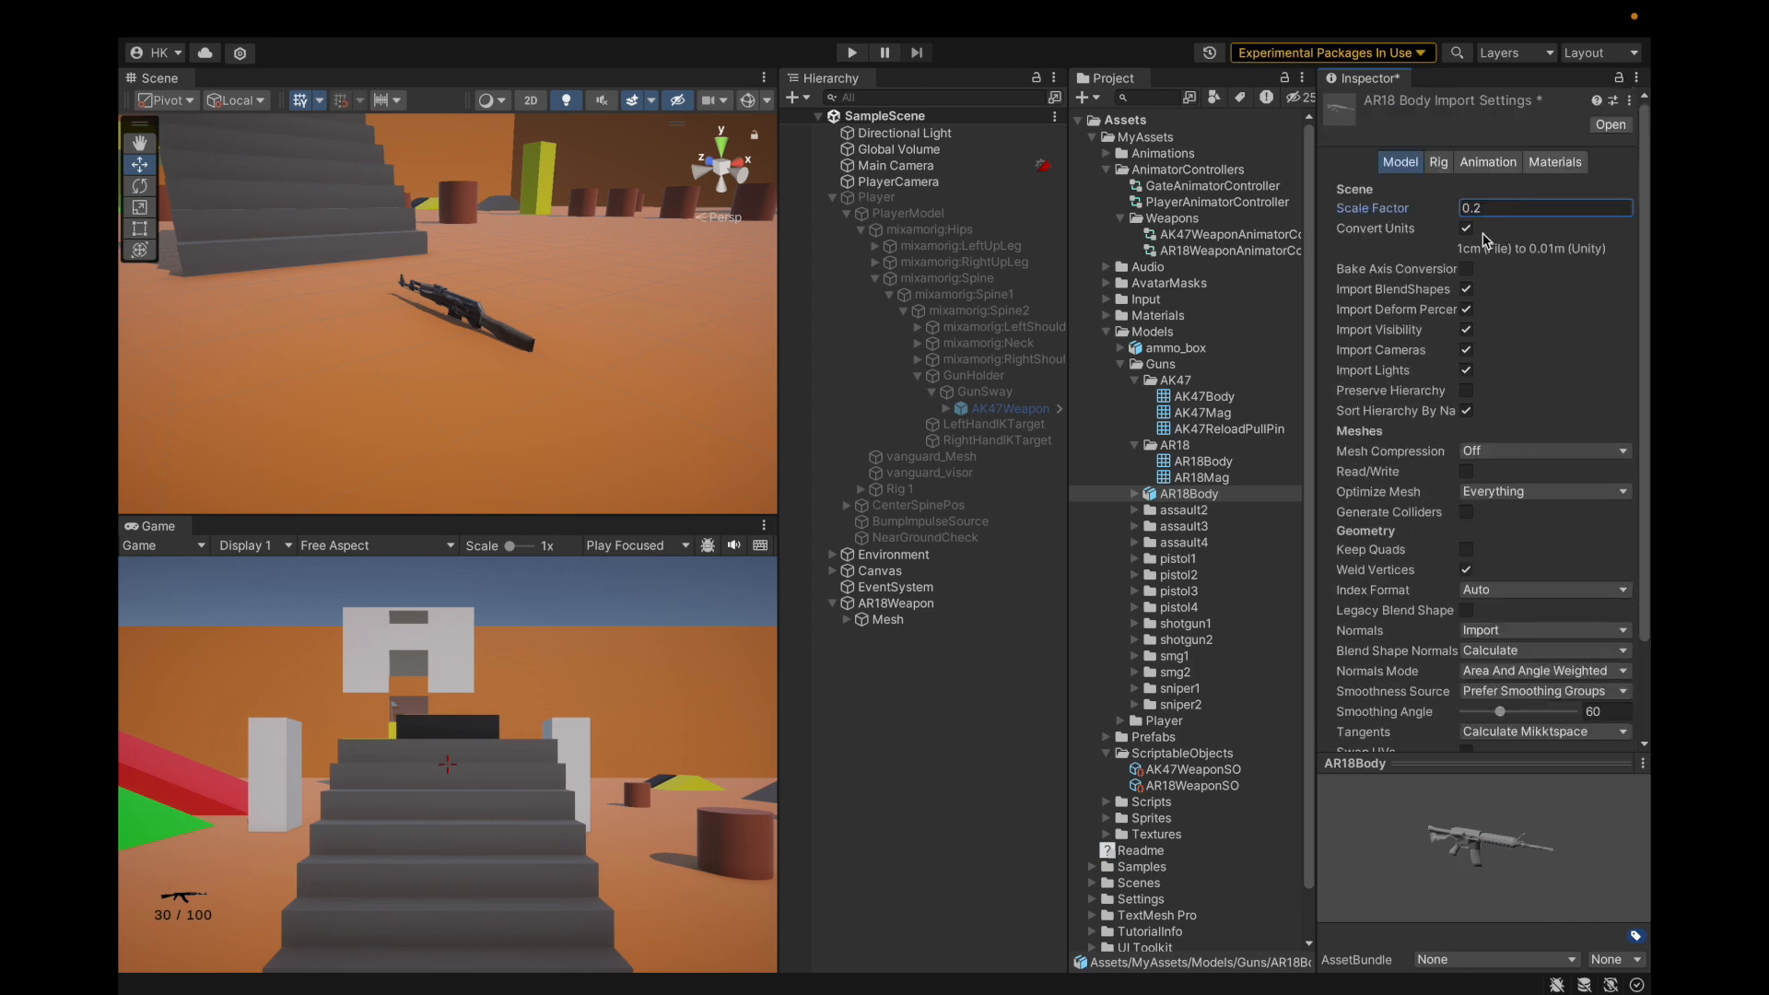
{"action": "scroll", "coordinate": [1538, 308], "scroll_direction": "down", "scroll_amount": 3}
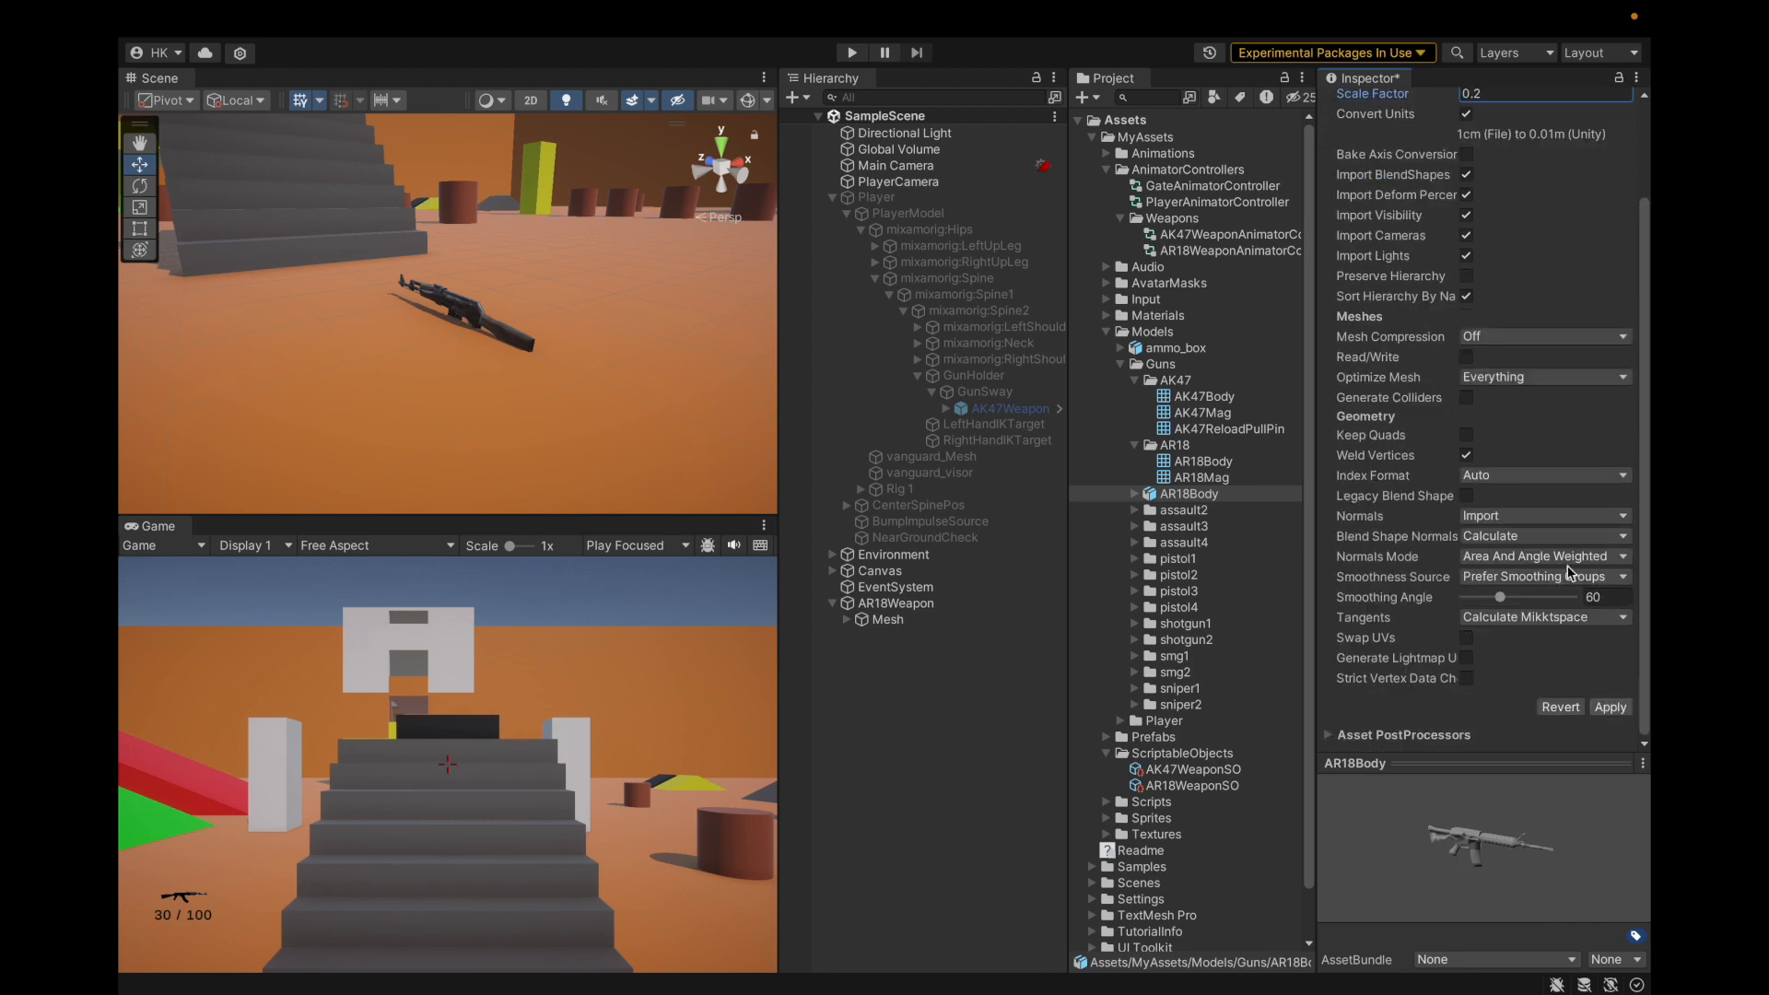
{"action": "left_click", "coordinate": [1619, 708]}
Expand the rescaled AR18Body model and duplicate its AR18Body and AR18Mag meshes as separate assets.
{"action": "left_click", "coordinate": [1182, 497]}
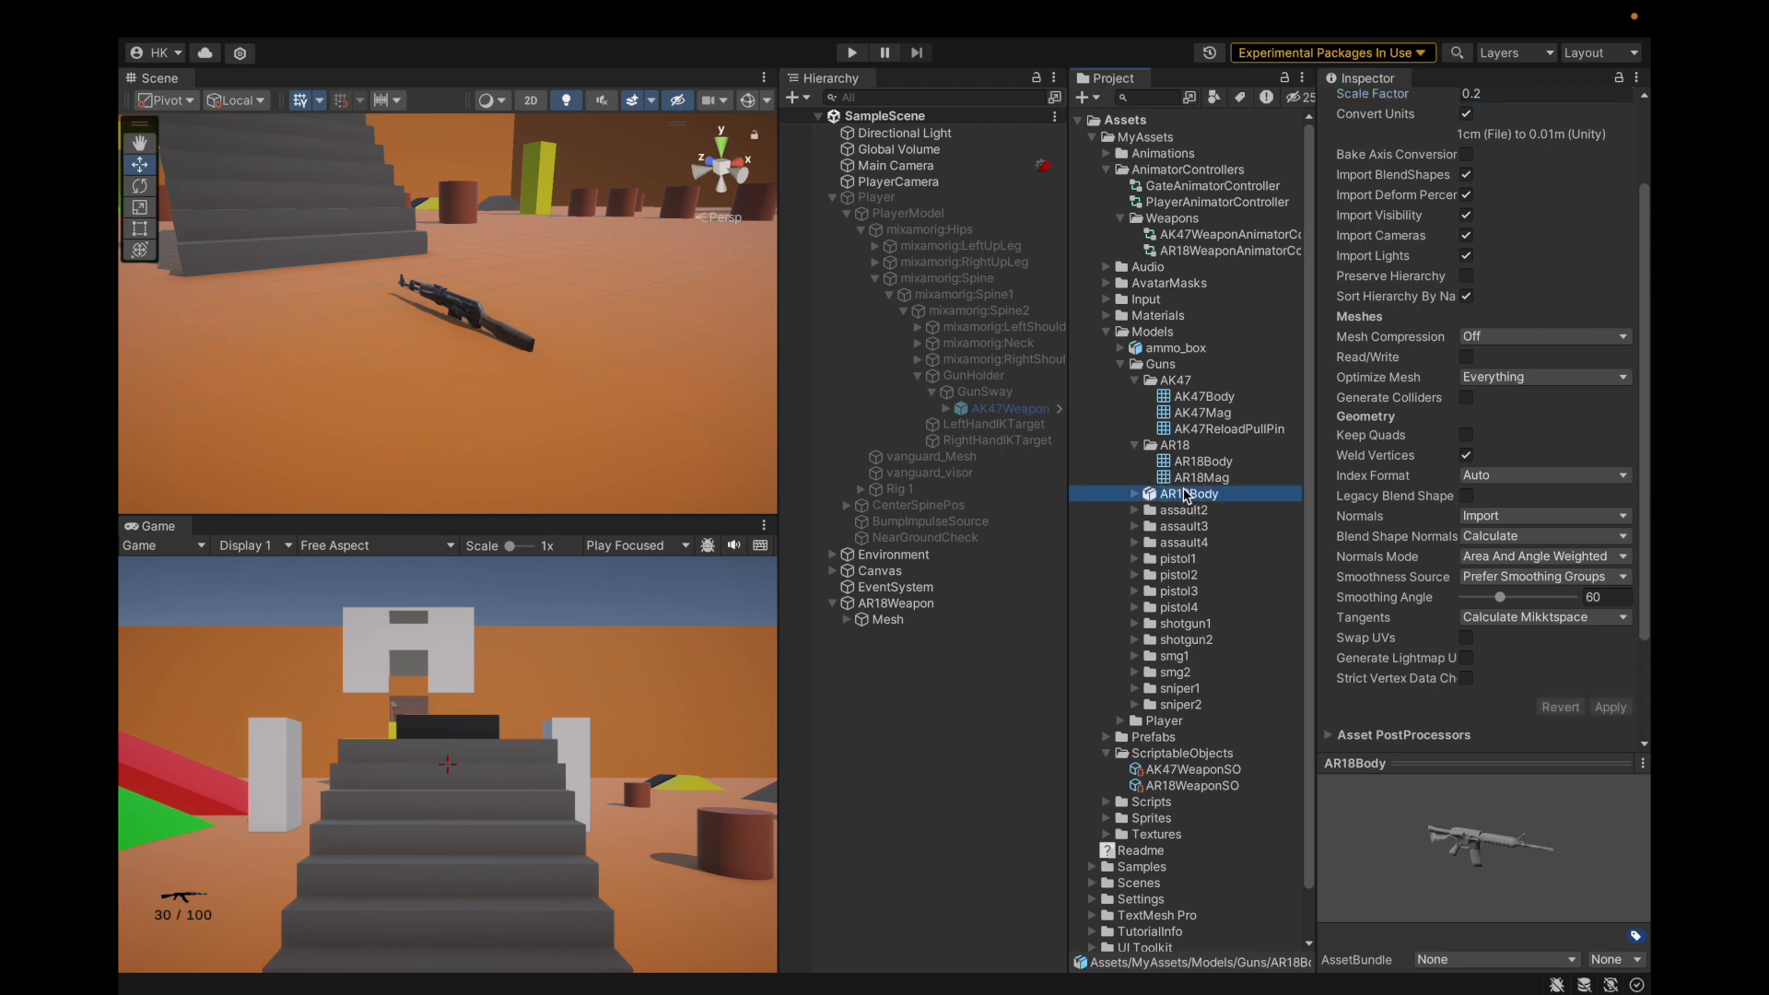
{"action": "key", "text": "Right"}
{"action": "key", "text": "Down"}
{"action": "key", "text": "Down"}
{"action": "key", "text": "Down"}
{"action": "key", "text": "Down"}
{"action": "key", "text": "Down"}
{"action": "key", "text": "shift+Down"}
{"action": "key", "text": "ctrl+d"}
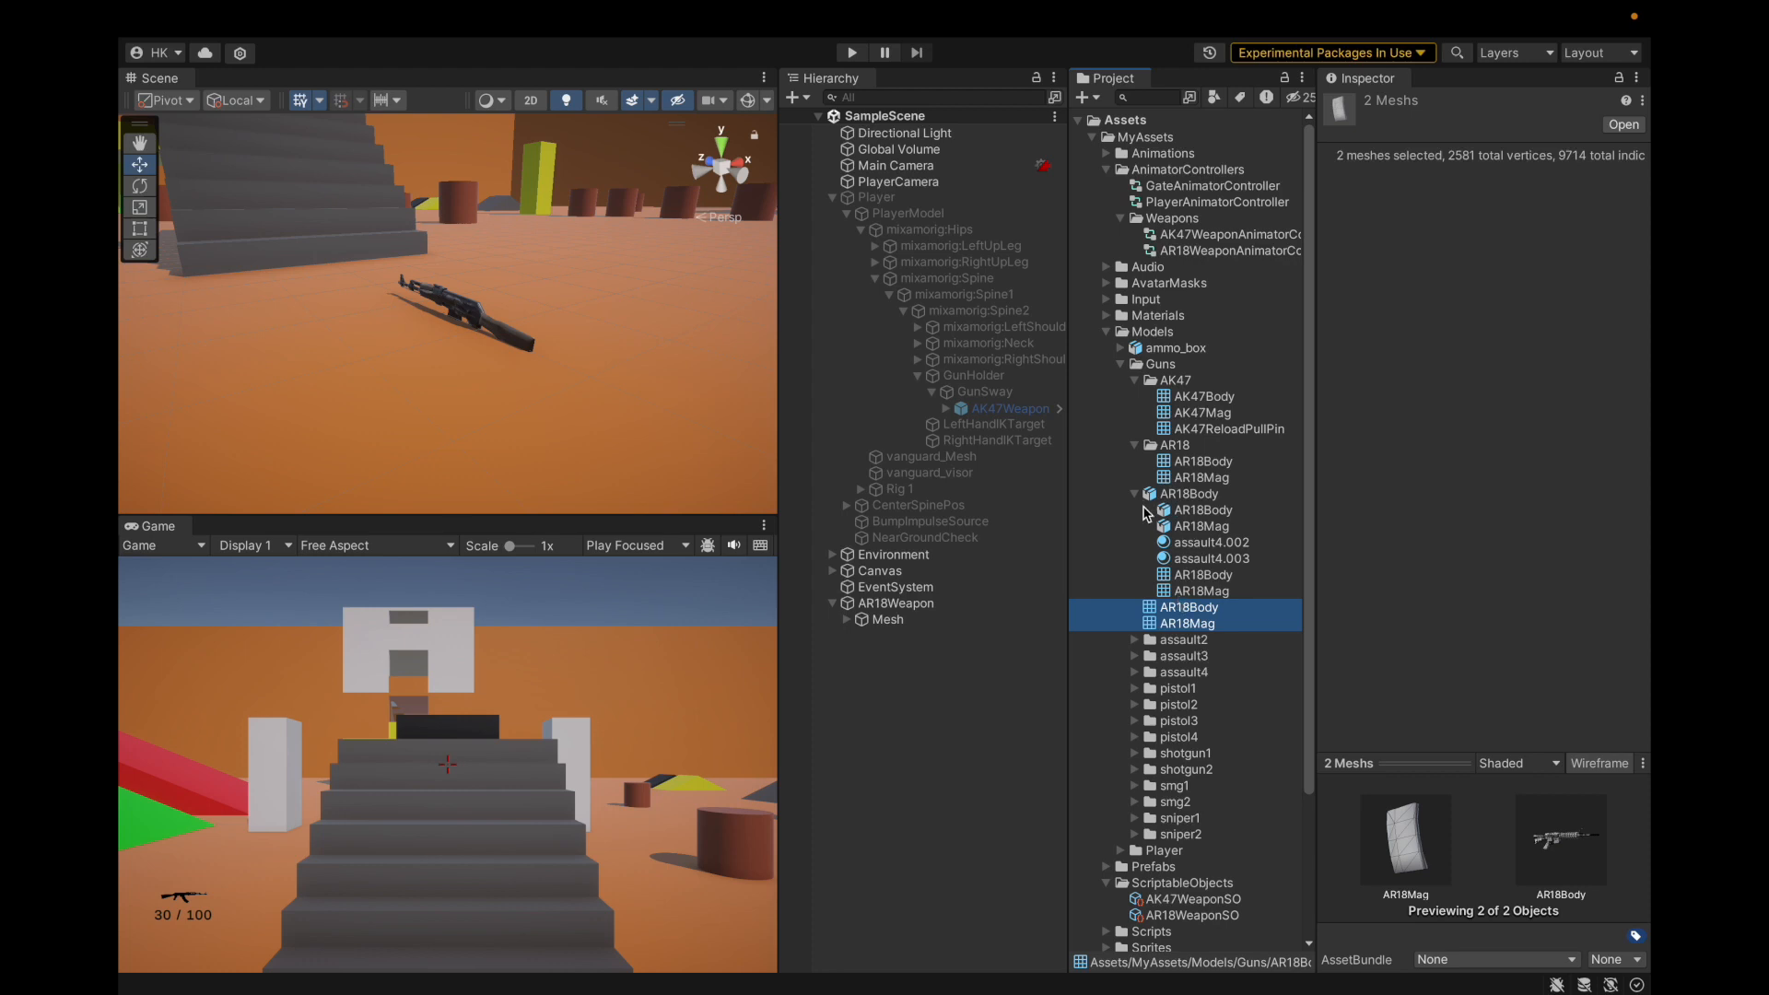
Duplicate the two extracted meshes once more and delete the surplus AR18Body 1 and AR18Mag 1 copies.
{"action": "key", "text": "ctrl+d"}
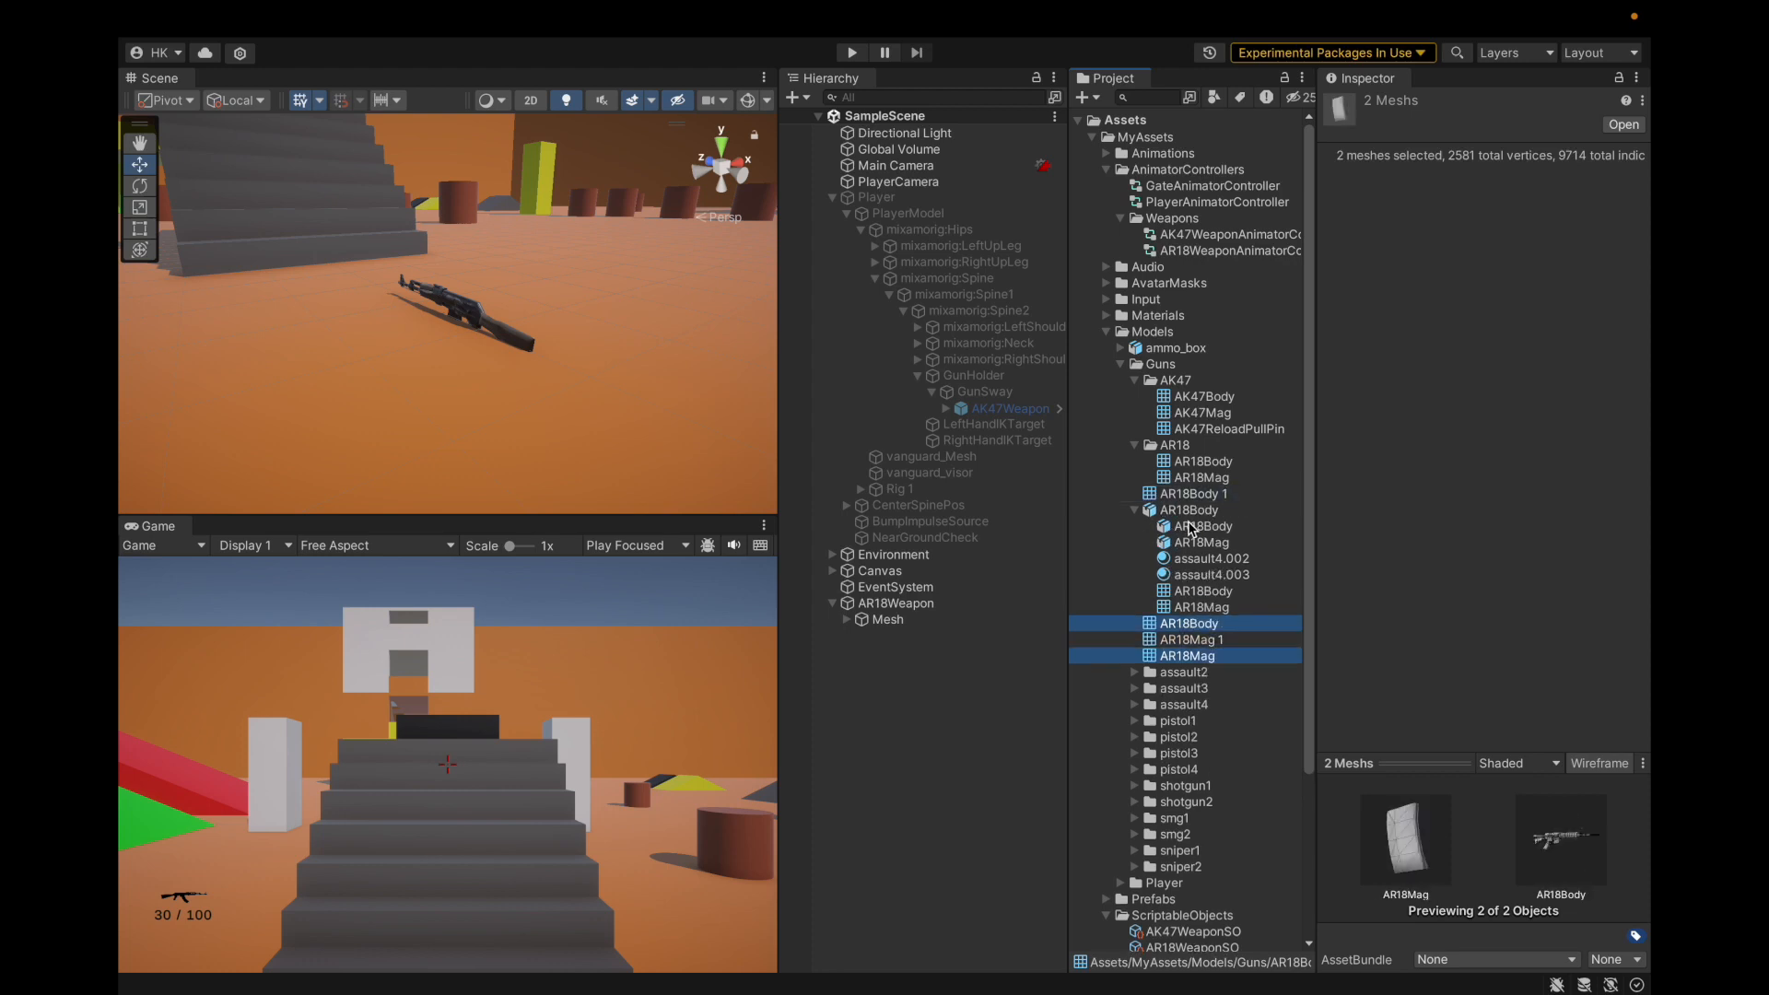
{"action": "left_click", "coordinate": [1196, 642]}
{"action": "right_click", "coordinate": [1213, 493], "text": "super"}
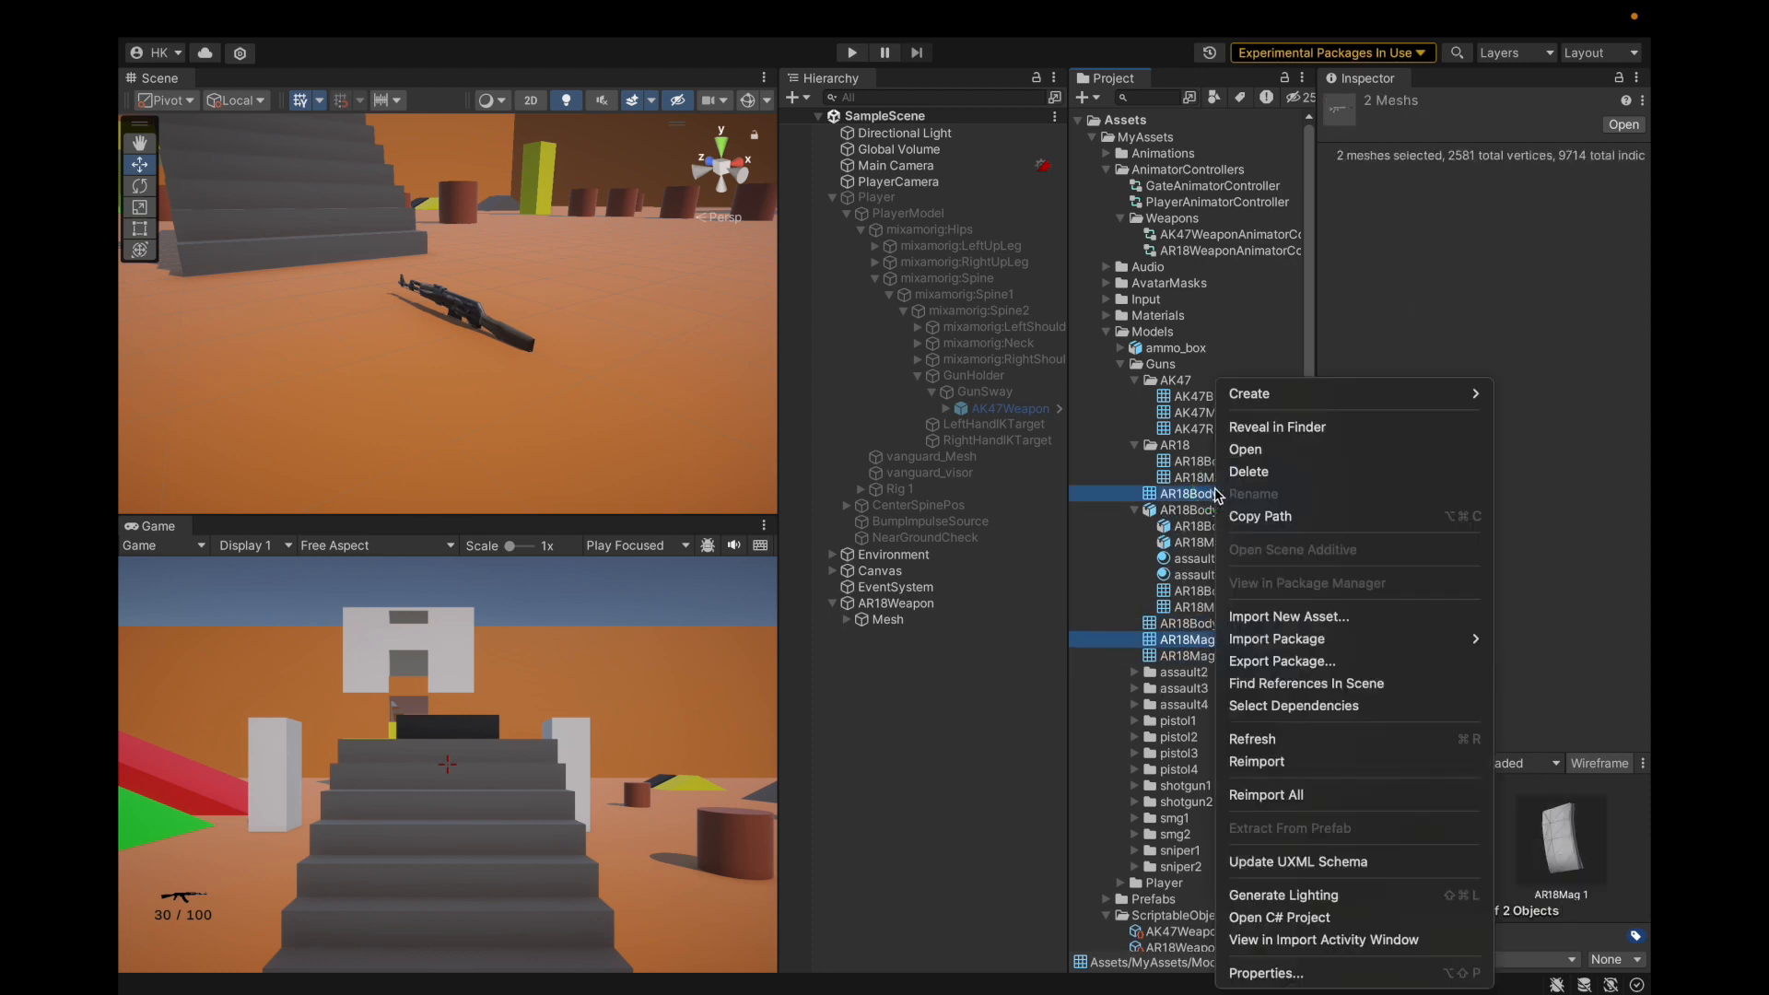
{"action": "left_click", "coordinate": [1236, 471]}
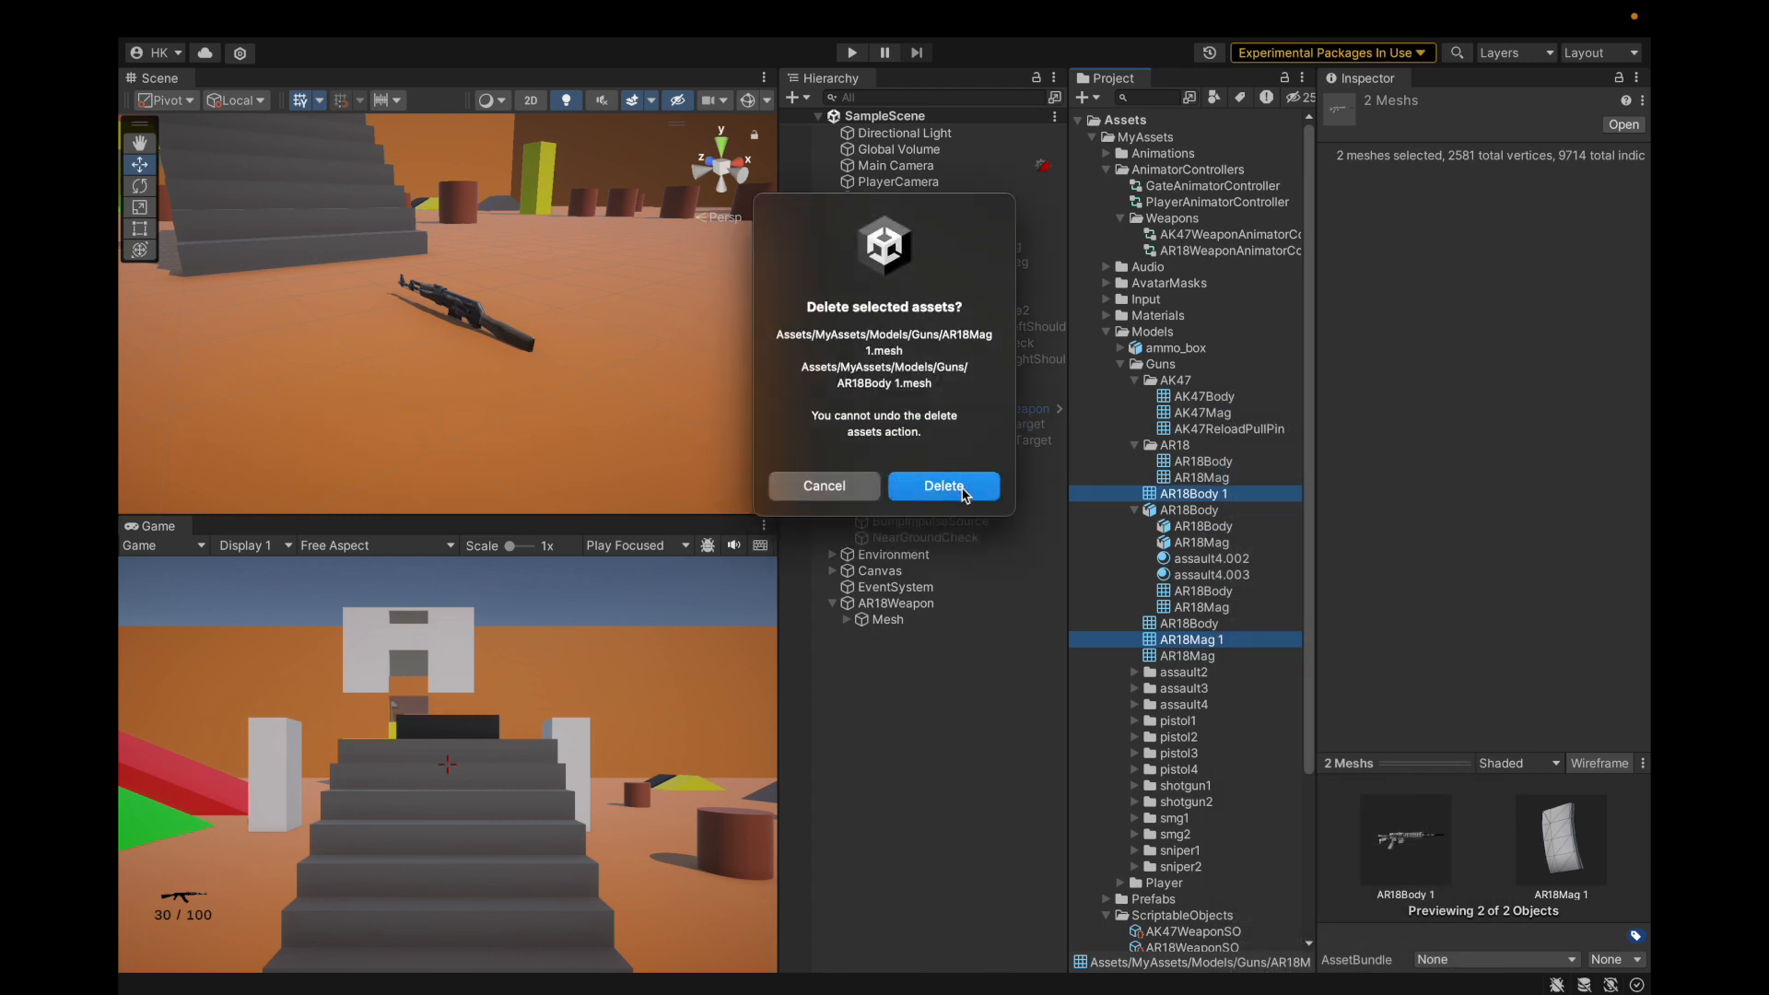
{"action": "left_click", "coordinate": [948, 482]}
Delete the old AR18Body and AR18Mag meshes from the AR18 folder.
{"action": "left_click", "coordinate": [1222, 461]}
{"action": "left_click", "coordinate": [1216, 479], "text": "shift"}
{"action": "right_click", "coordinate": [1216, 479]}
{"action": "left_click", "coordinate": [1236, 472]}
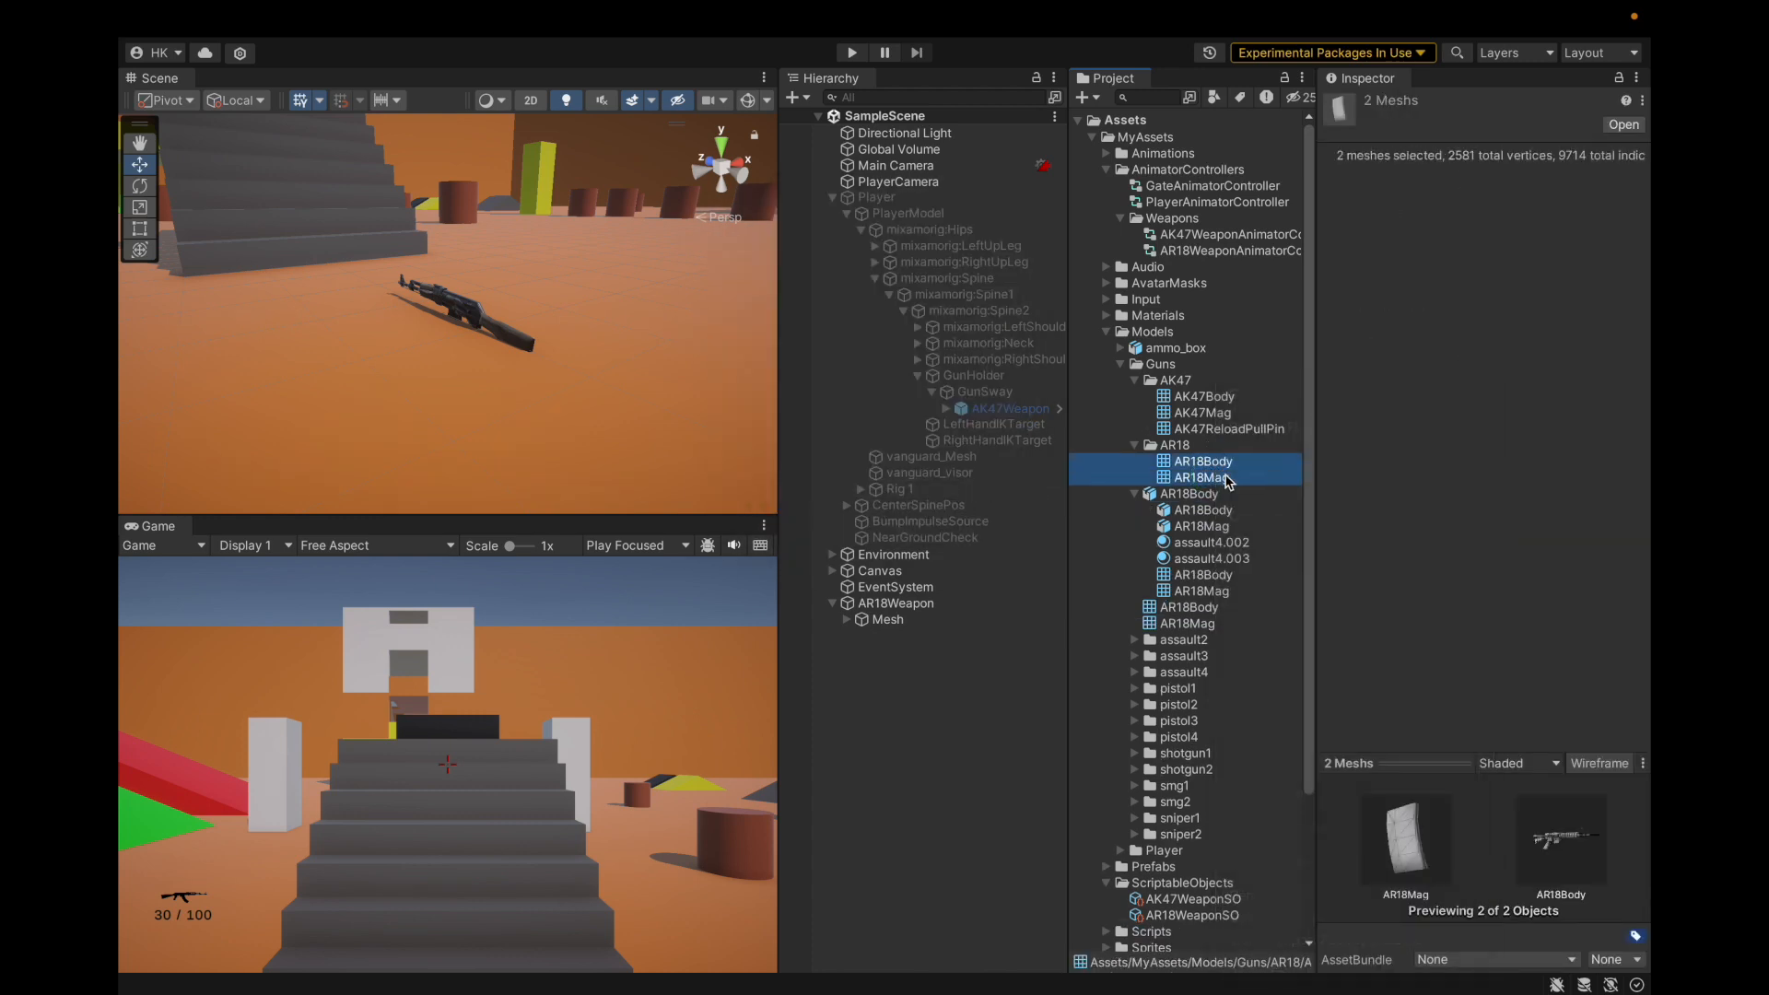
{"action": "left_click", "coordinate": [948, 481]}
Move the newly extracted AR18Body and AR18Mag meshes into the AR18 folder.
{"action": "left_click", "coordinate": [1188, 575]}
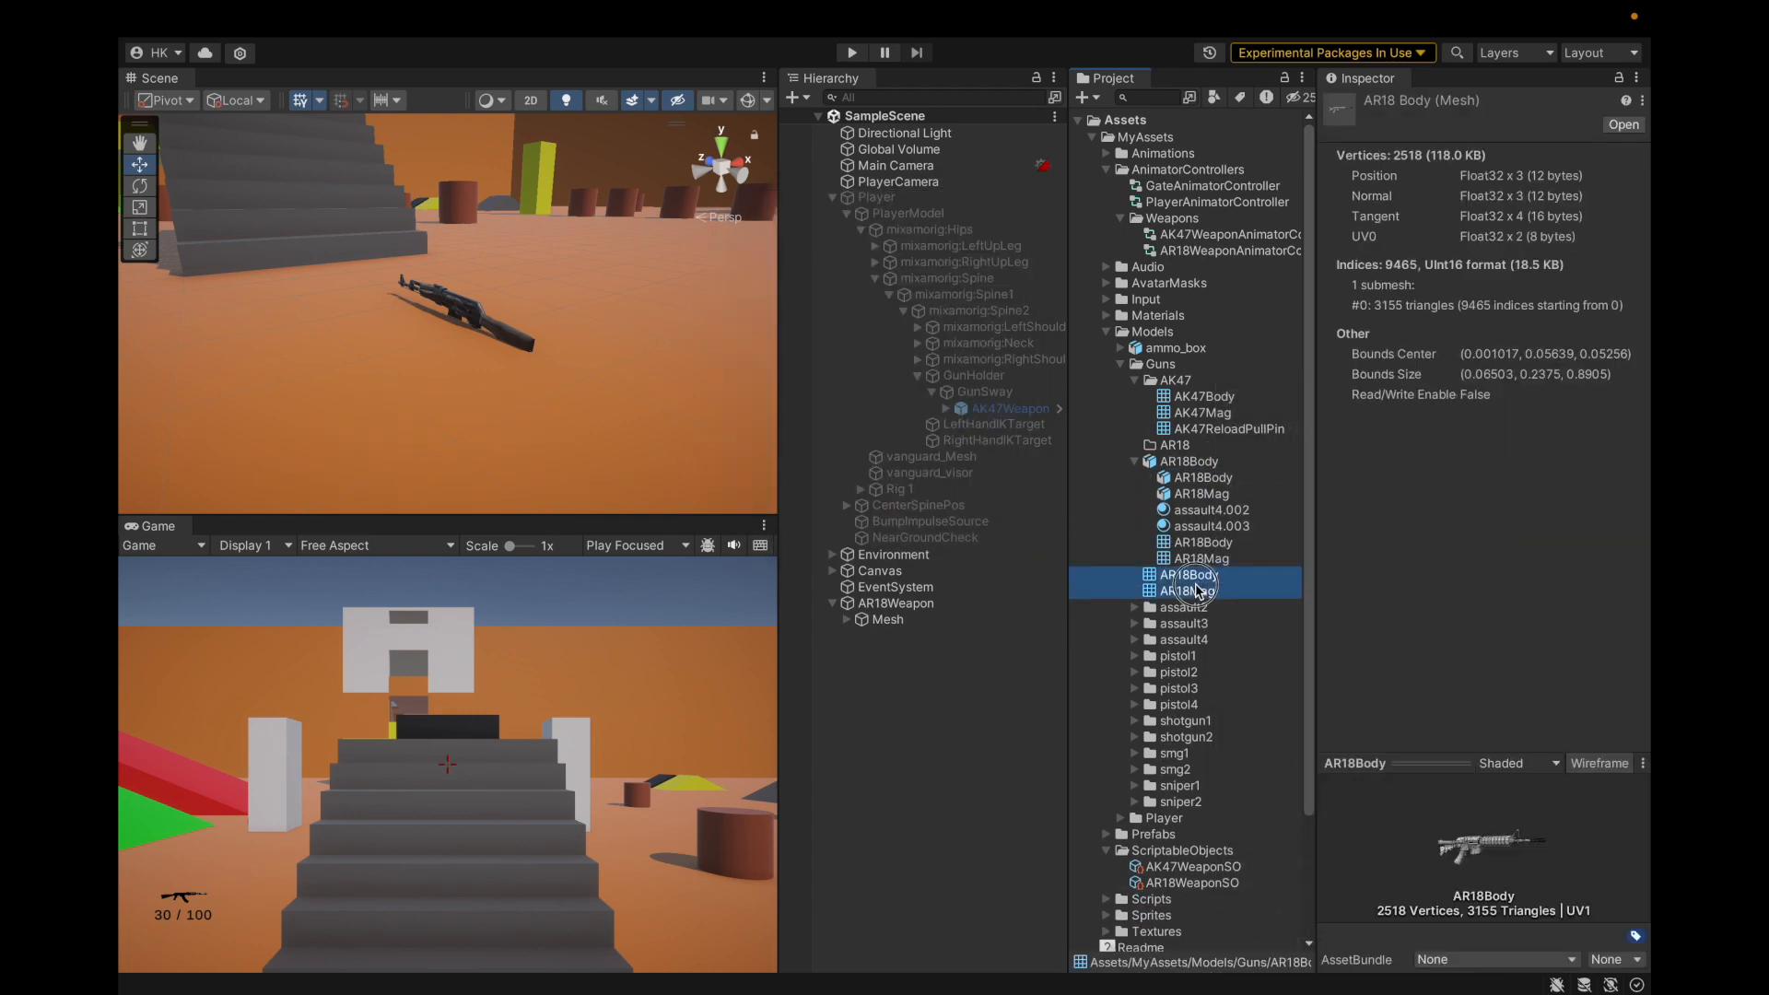
{"action": "left_click", "coordinate": [1186, 591], "text": "shift"}
{"action": "left_click_drag", "start_coordinate": [1184, 591], "coordinate": [1198, 449]}
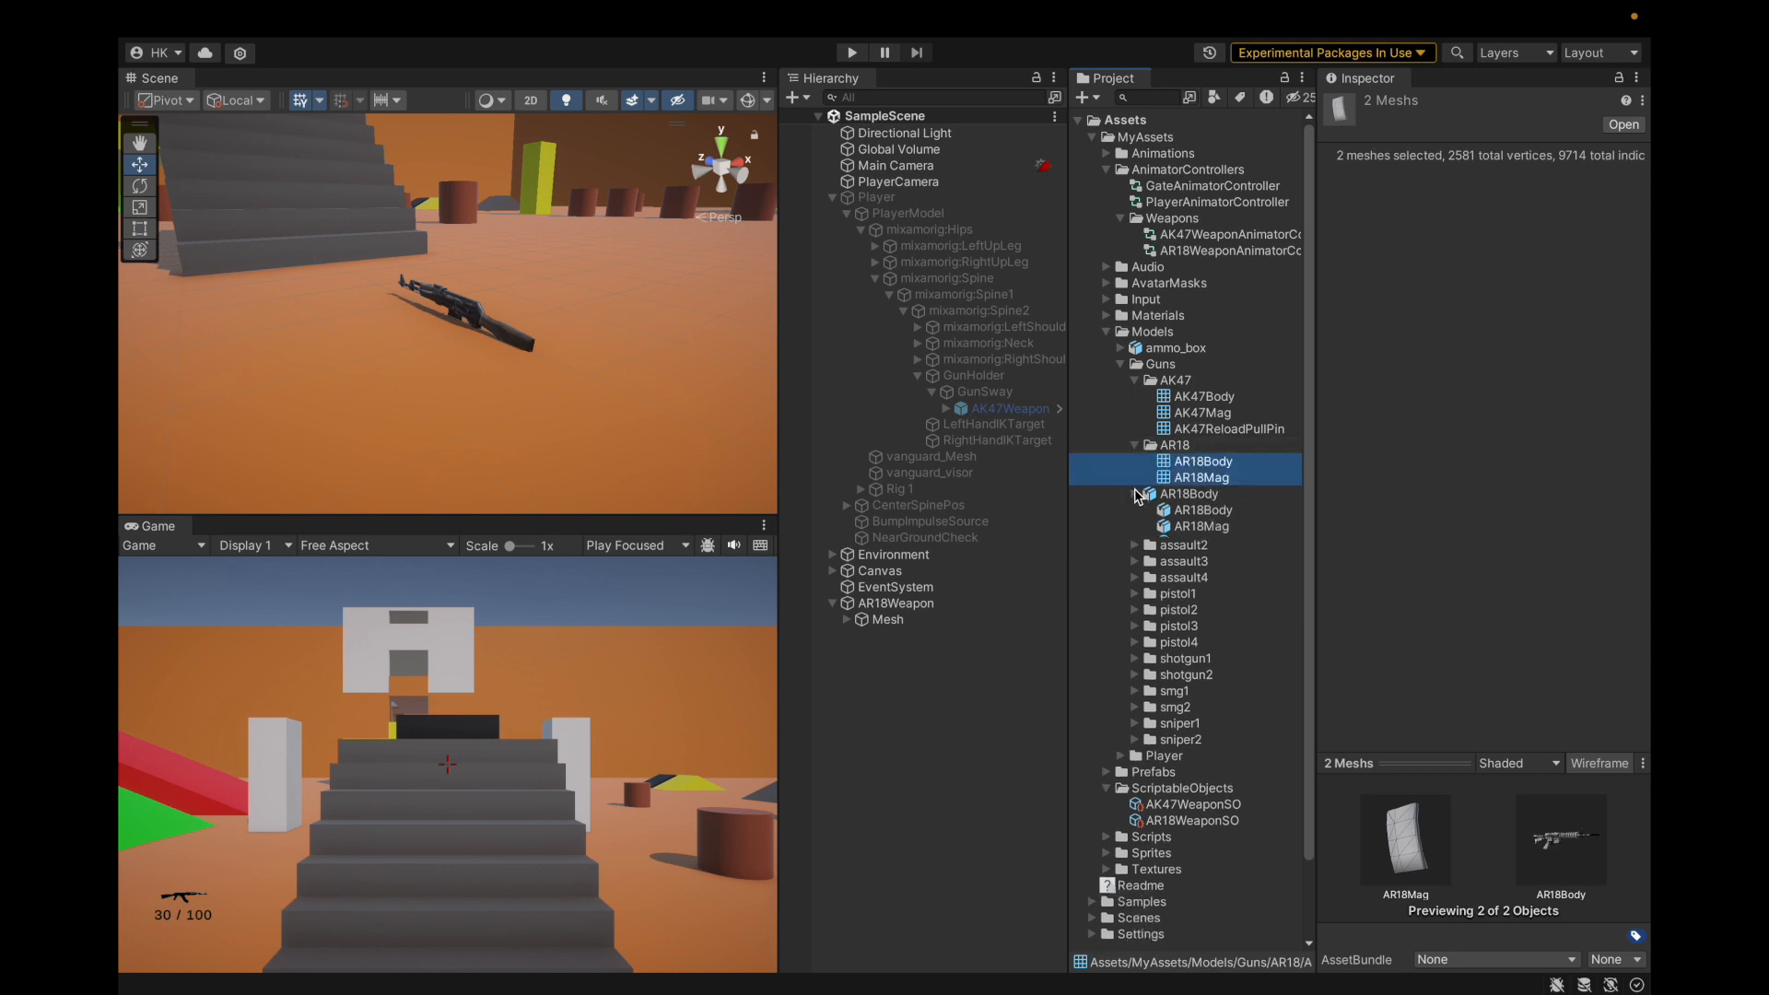
Assign the rescaled AR18Body mesh to the Mesh Filter of AR18Weapon's Mesh object.
{"action": "left_click", "coordinate": [913, 607]}
{"action": "left_click", "coordinate": [901, 619]}
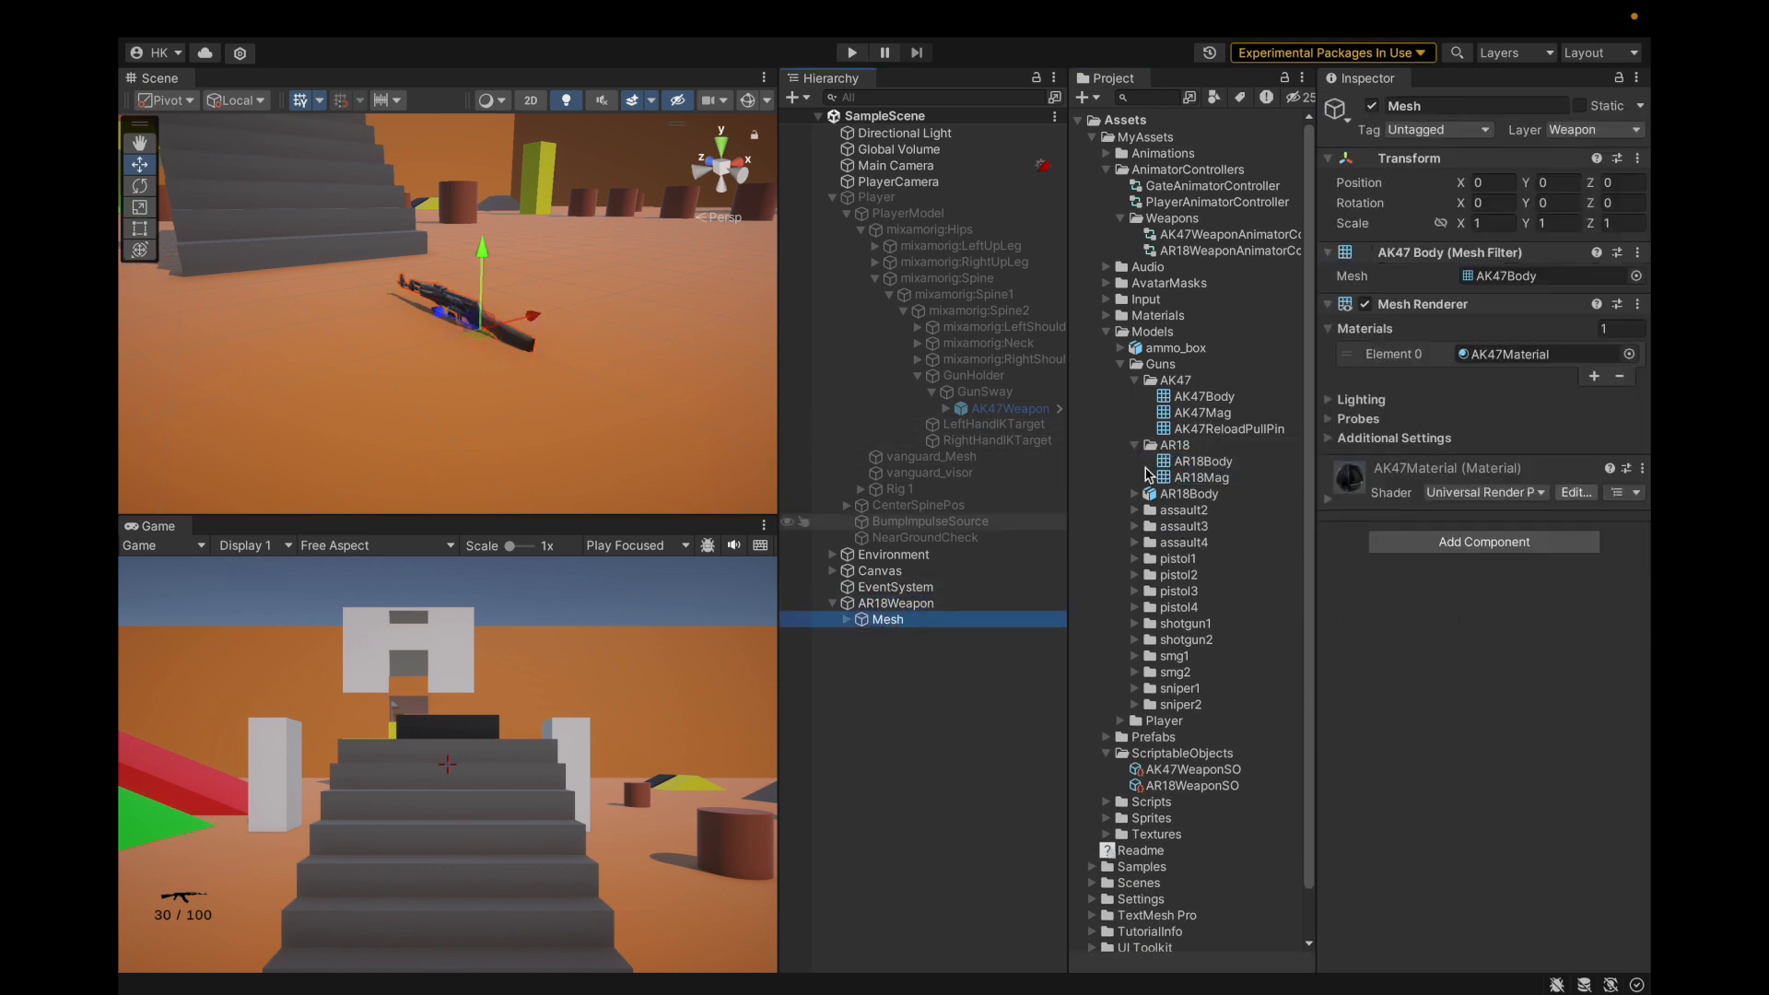
{"action": "left_click_drag", "start_coordinate": [1203, 462], "coordinate": [1507, 279]}
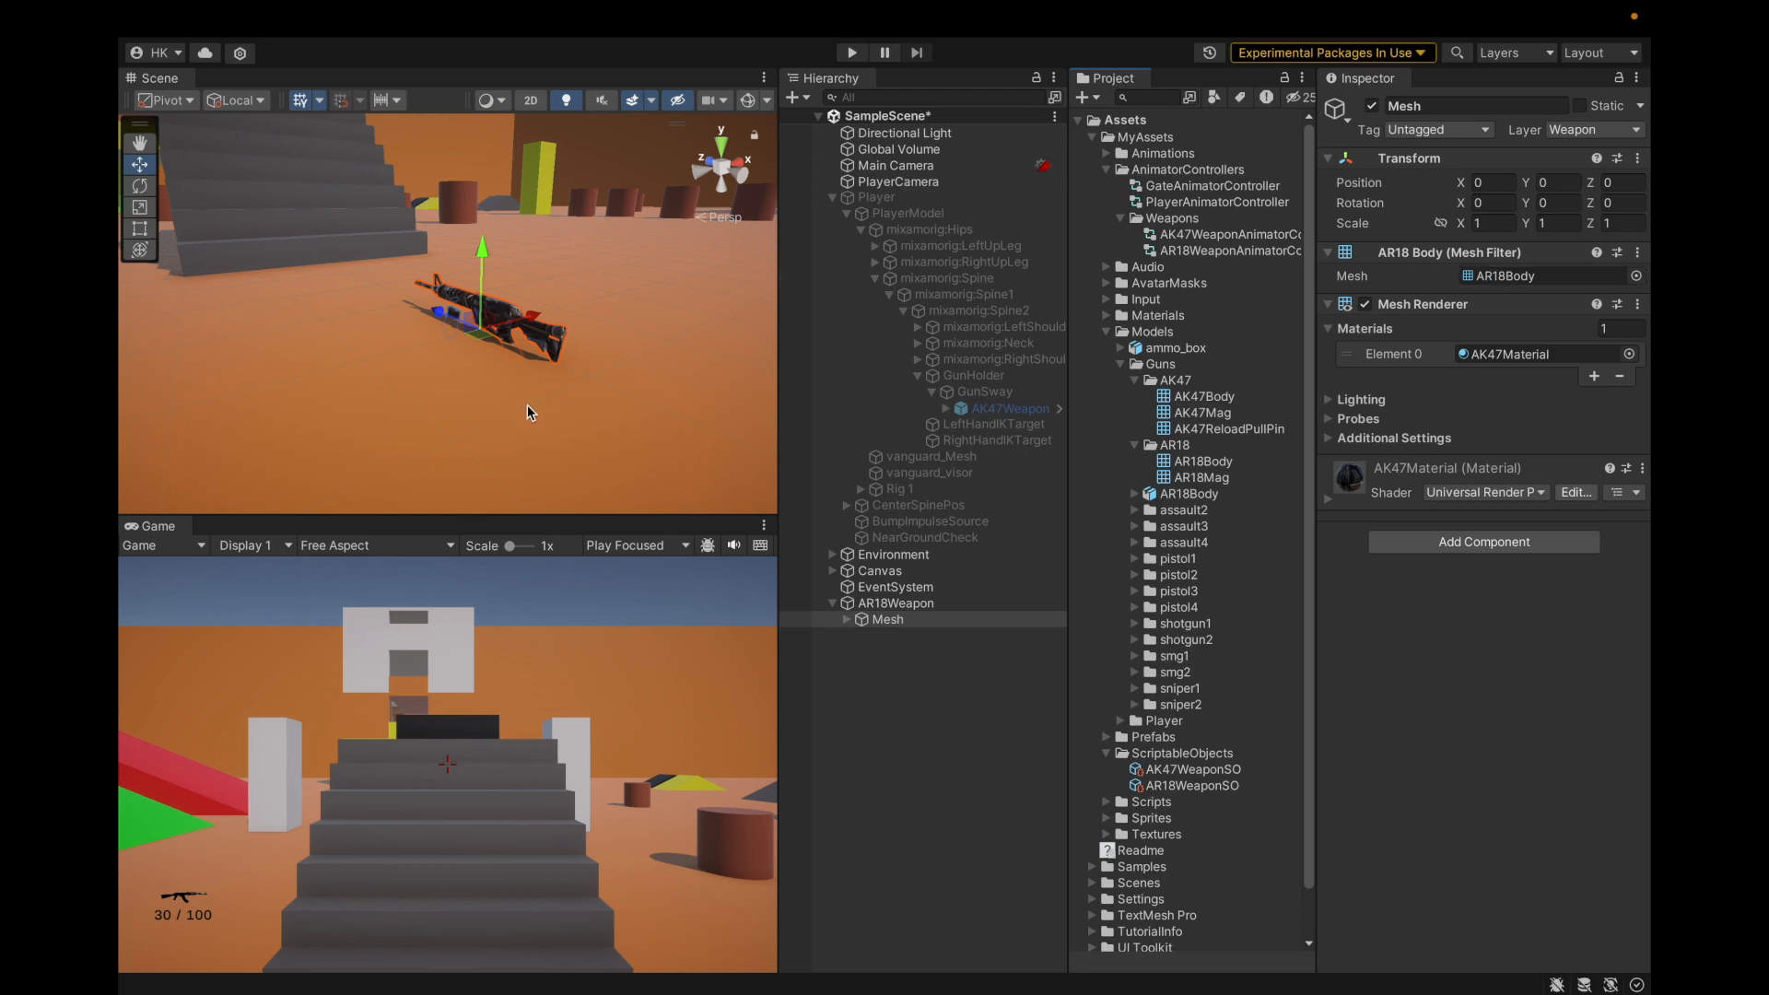
{"action": "scroll", "coordinate": [527, 405], "scroll_direction": "up", "scroll_amount": 3}
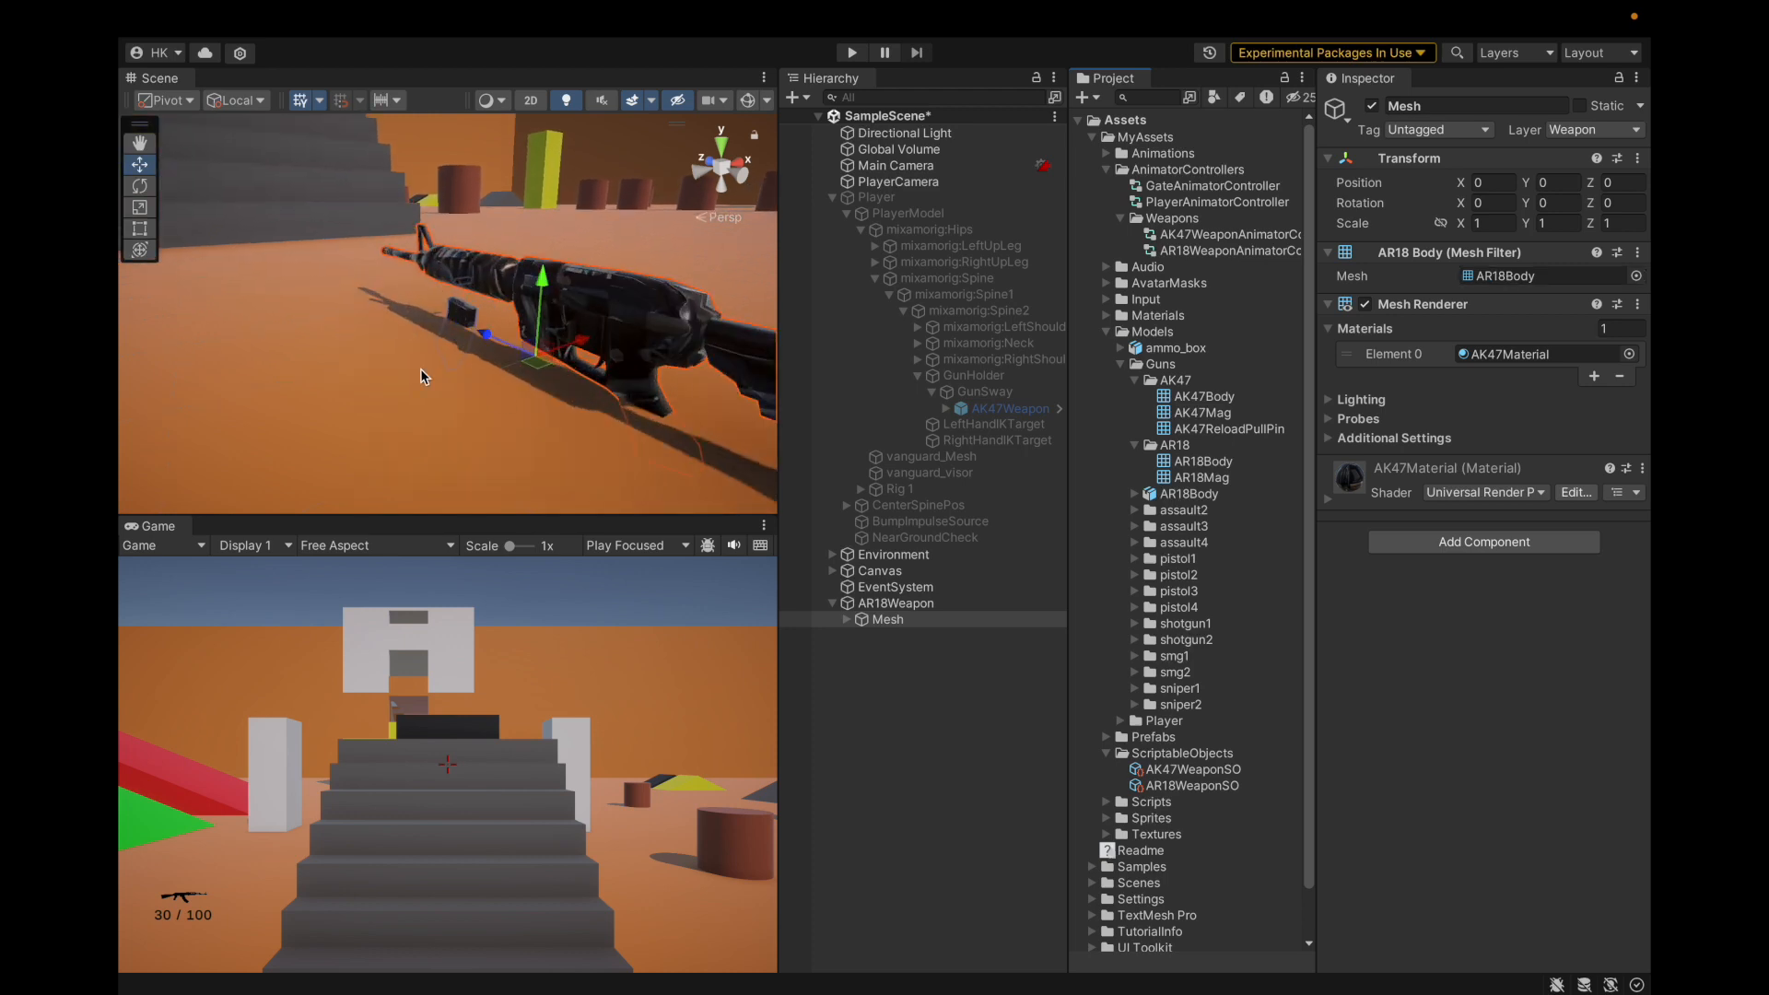
Examine AR18Weapon's Mesh and the existing AR18Material in the Materials/Weapons/AR18 folder.
{"action": "scroll", "coordinate": [420, 368], "scroll_direction": "down", "scroll_amount": 3}
{"action": "left_click_drag", "start_coordinate": [595, 315], "coordinate": [516, 368], "text": "alt"}
{"action": "left_click", "coordinate": [929, 626]}
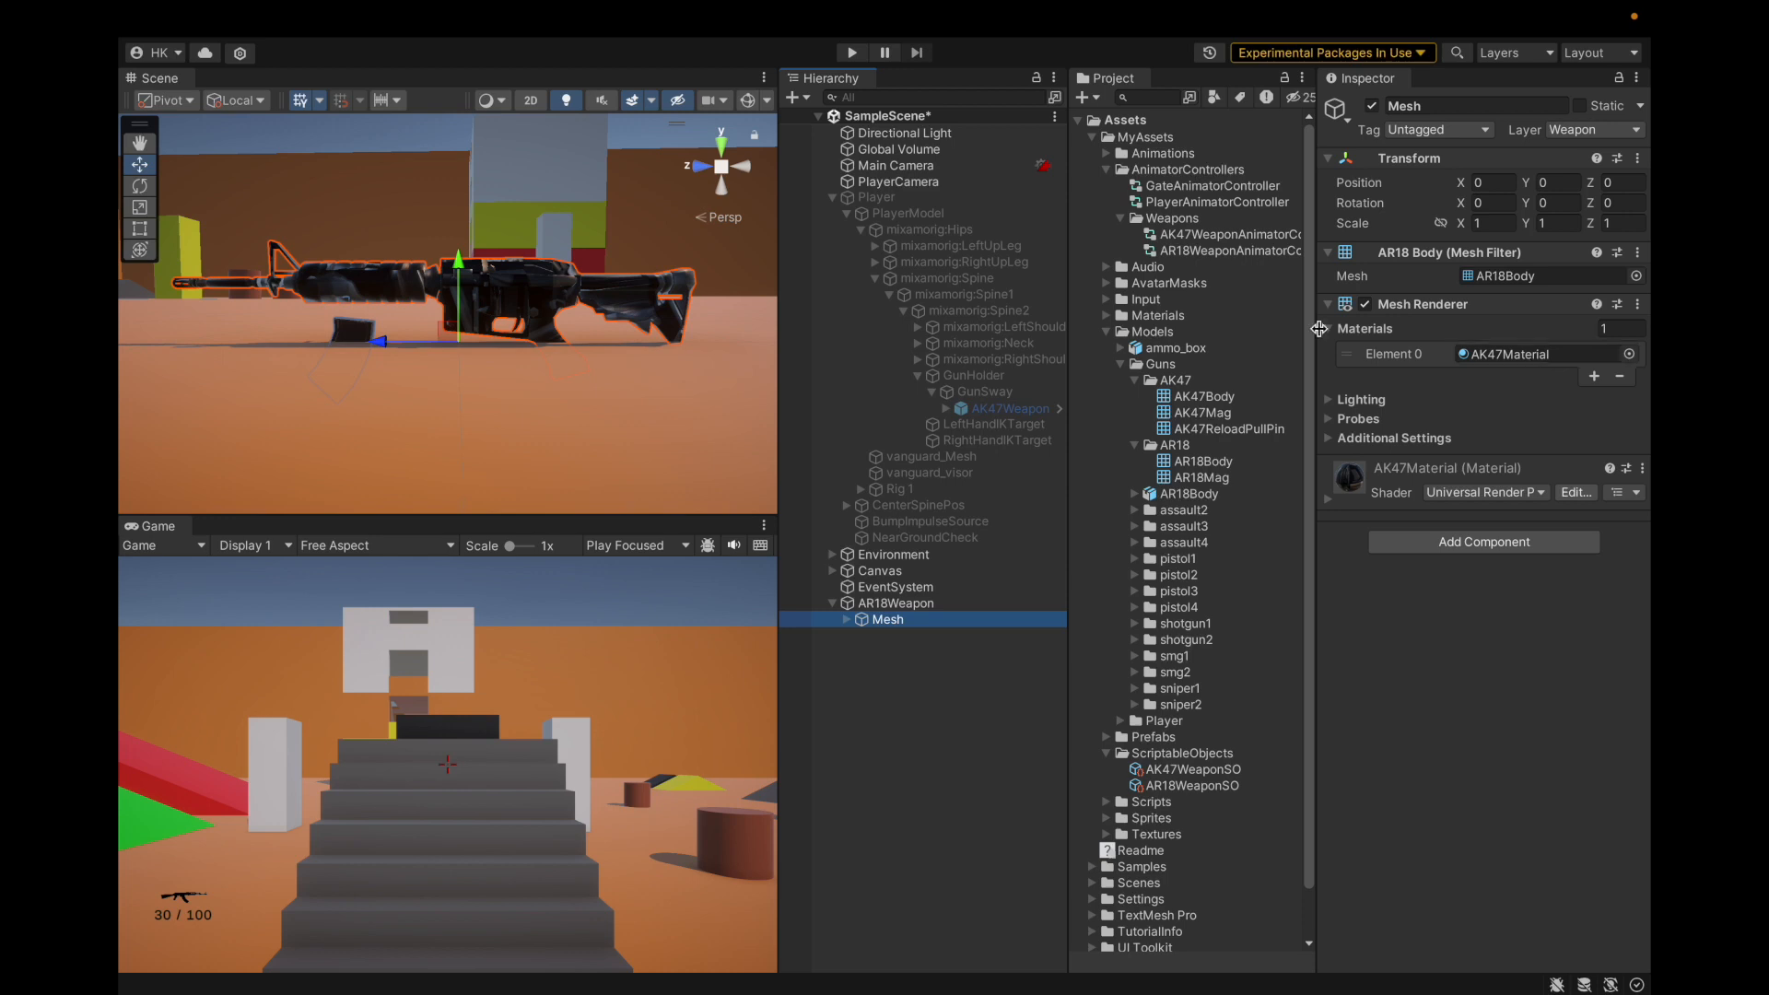
{"action": "scroll", "coordinate": [1125, 794], "scroll_direction": "up", "scroll_amount": 1}
{"action": "left_click", "coordinate": [1106, 315]}
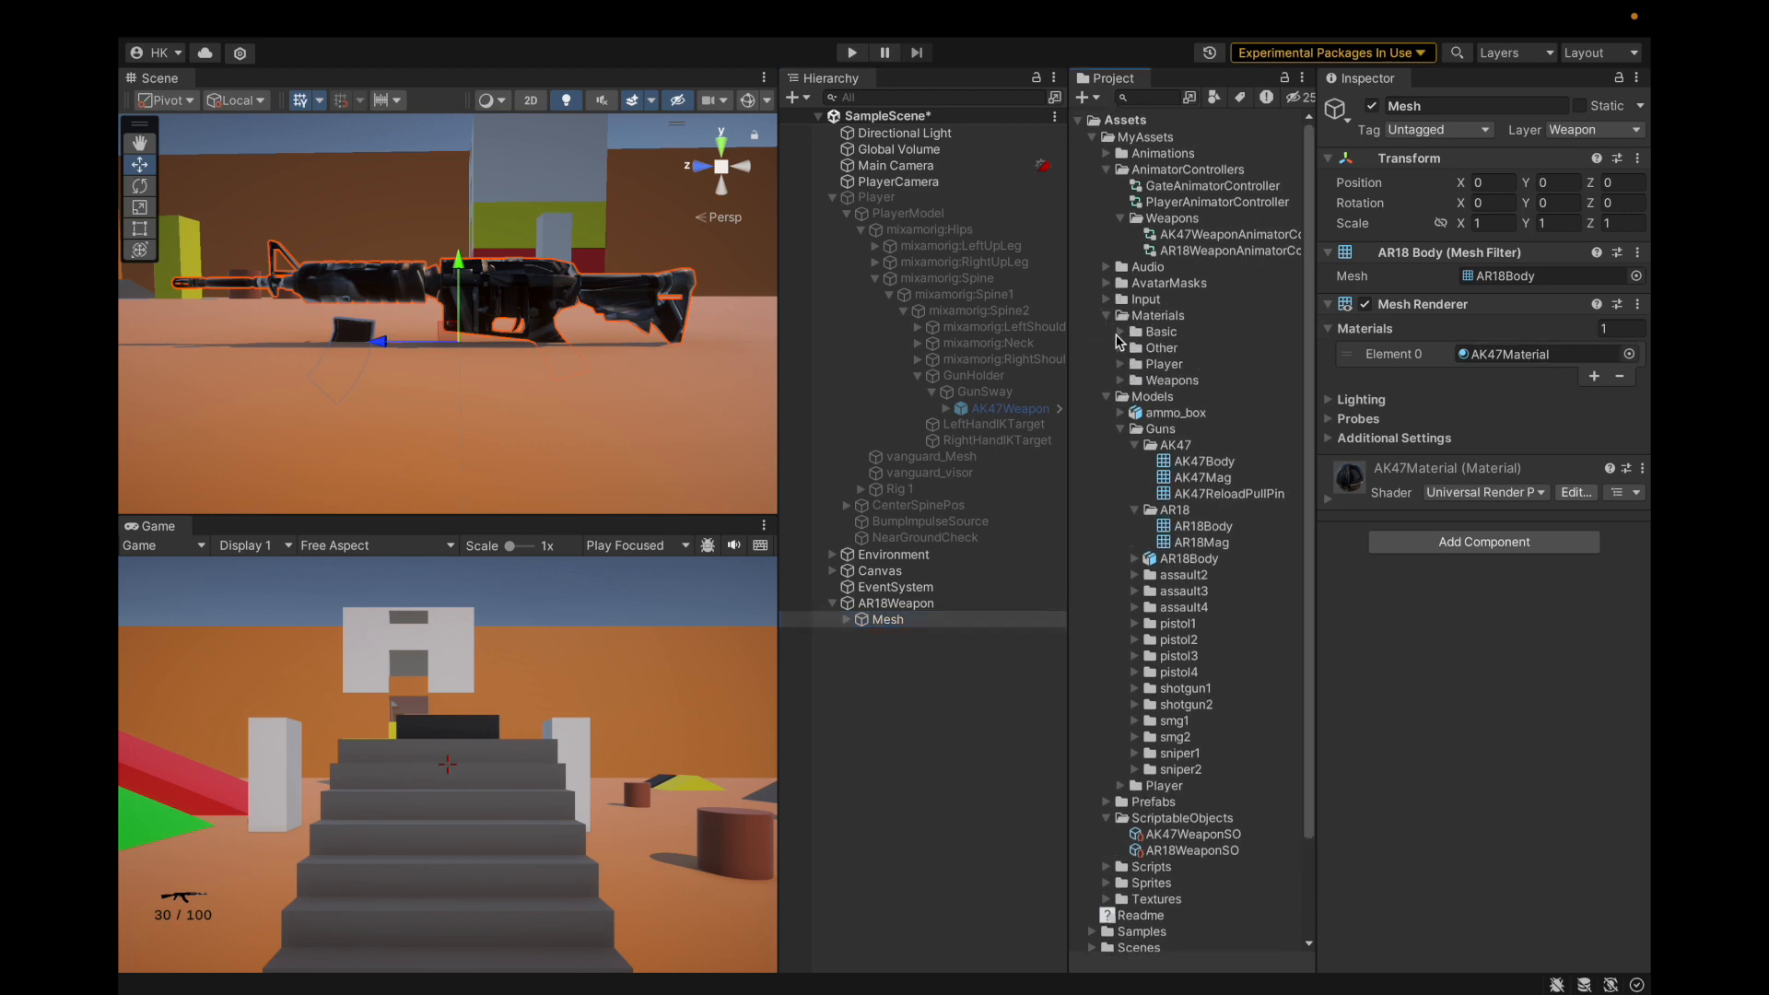
{"action": "left_click", "coordinate": [1122, 379]}
{"action": "left_click", "coordinate": [1136, 412]}
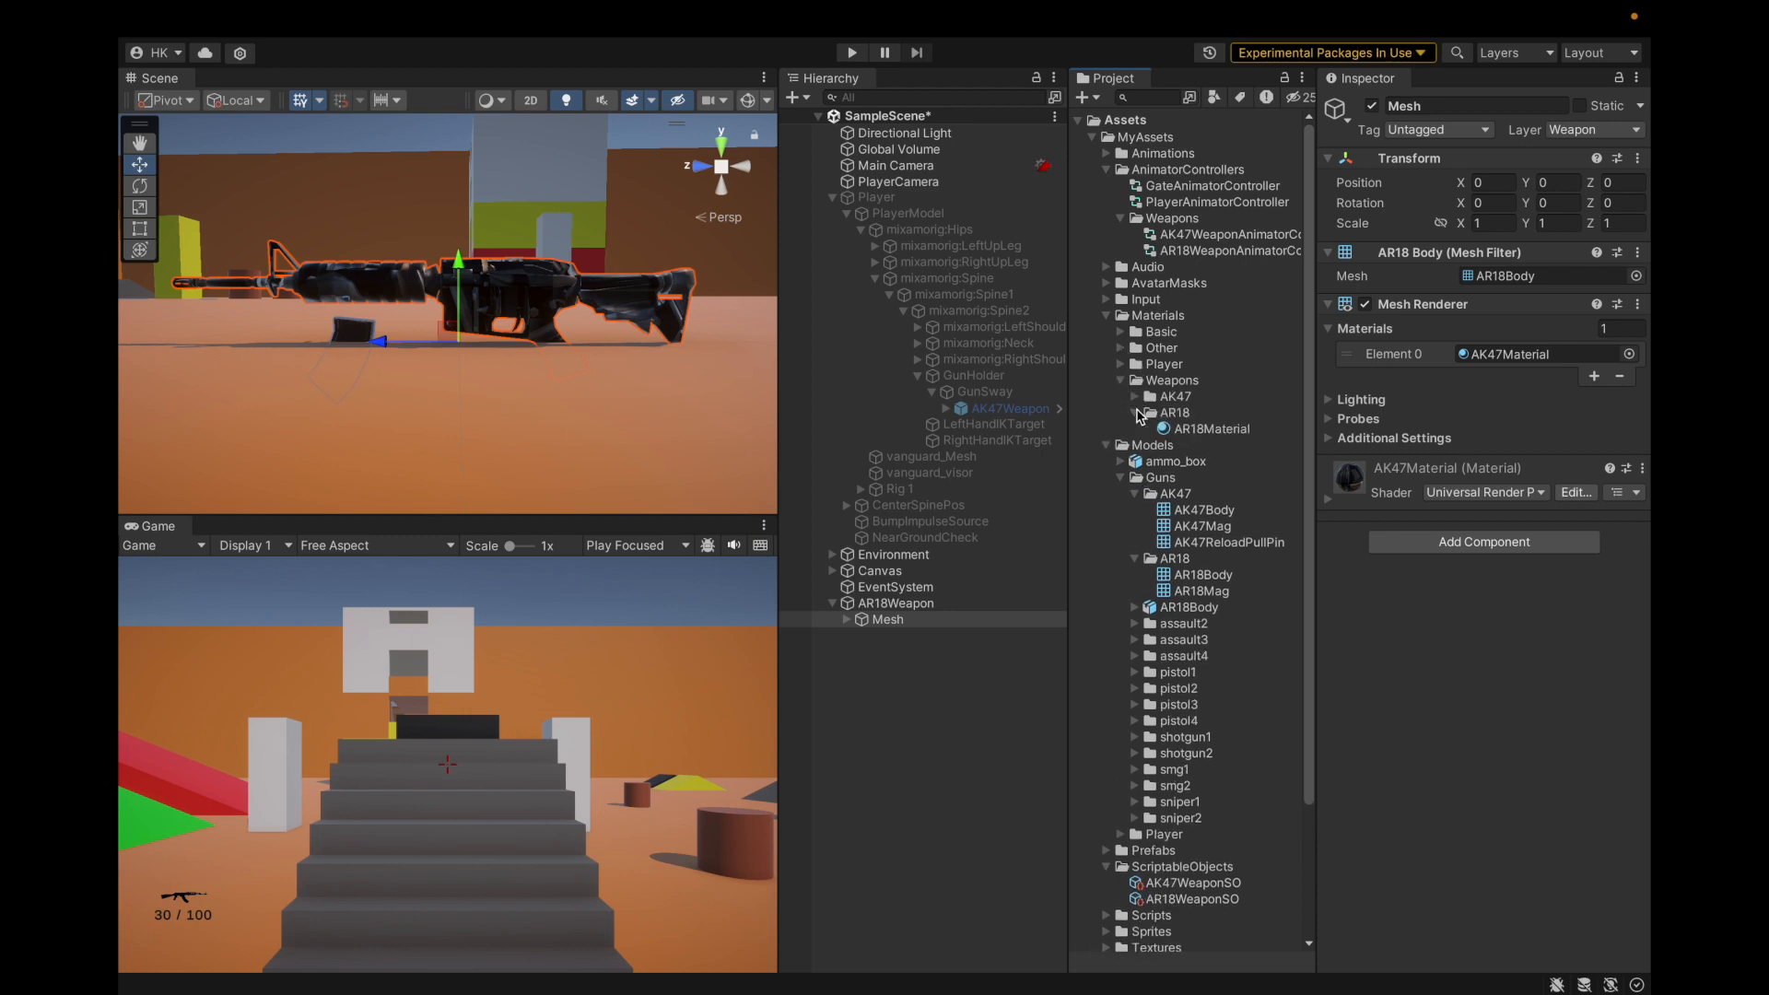
{"action": "left_click", "coordinate": [1198, 430]}
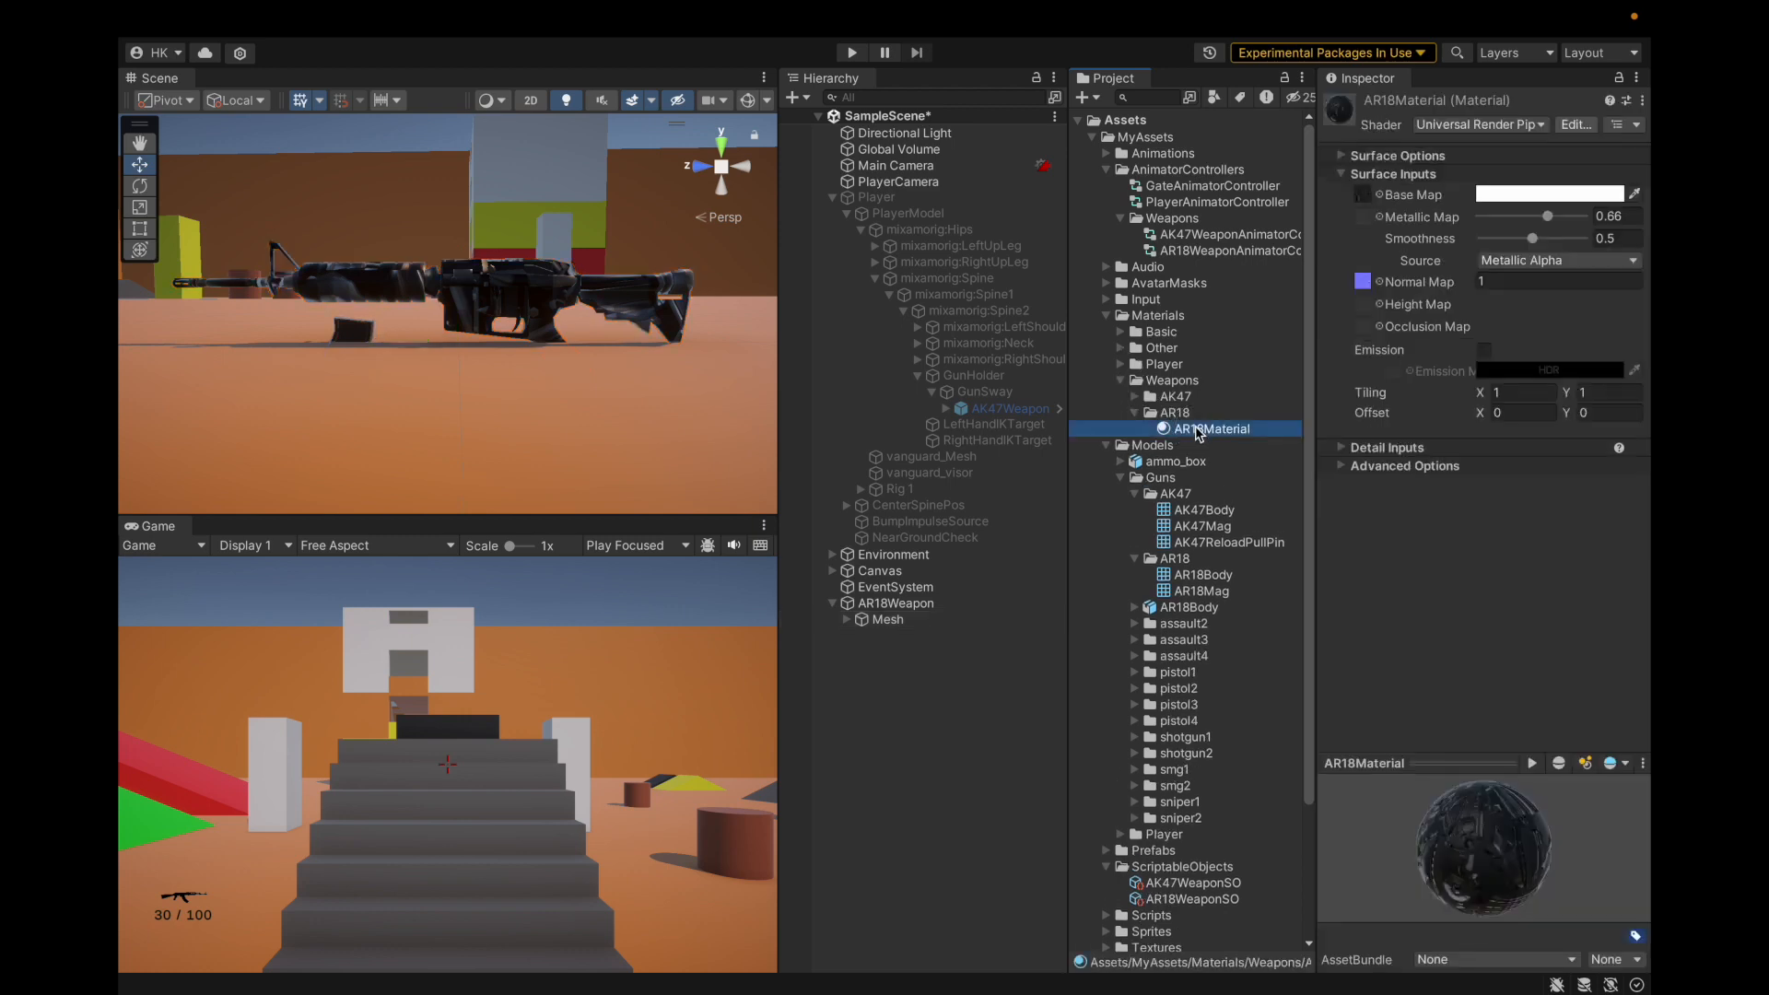
{"action": "key", "text": "Up"}
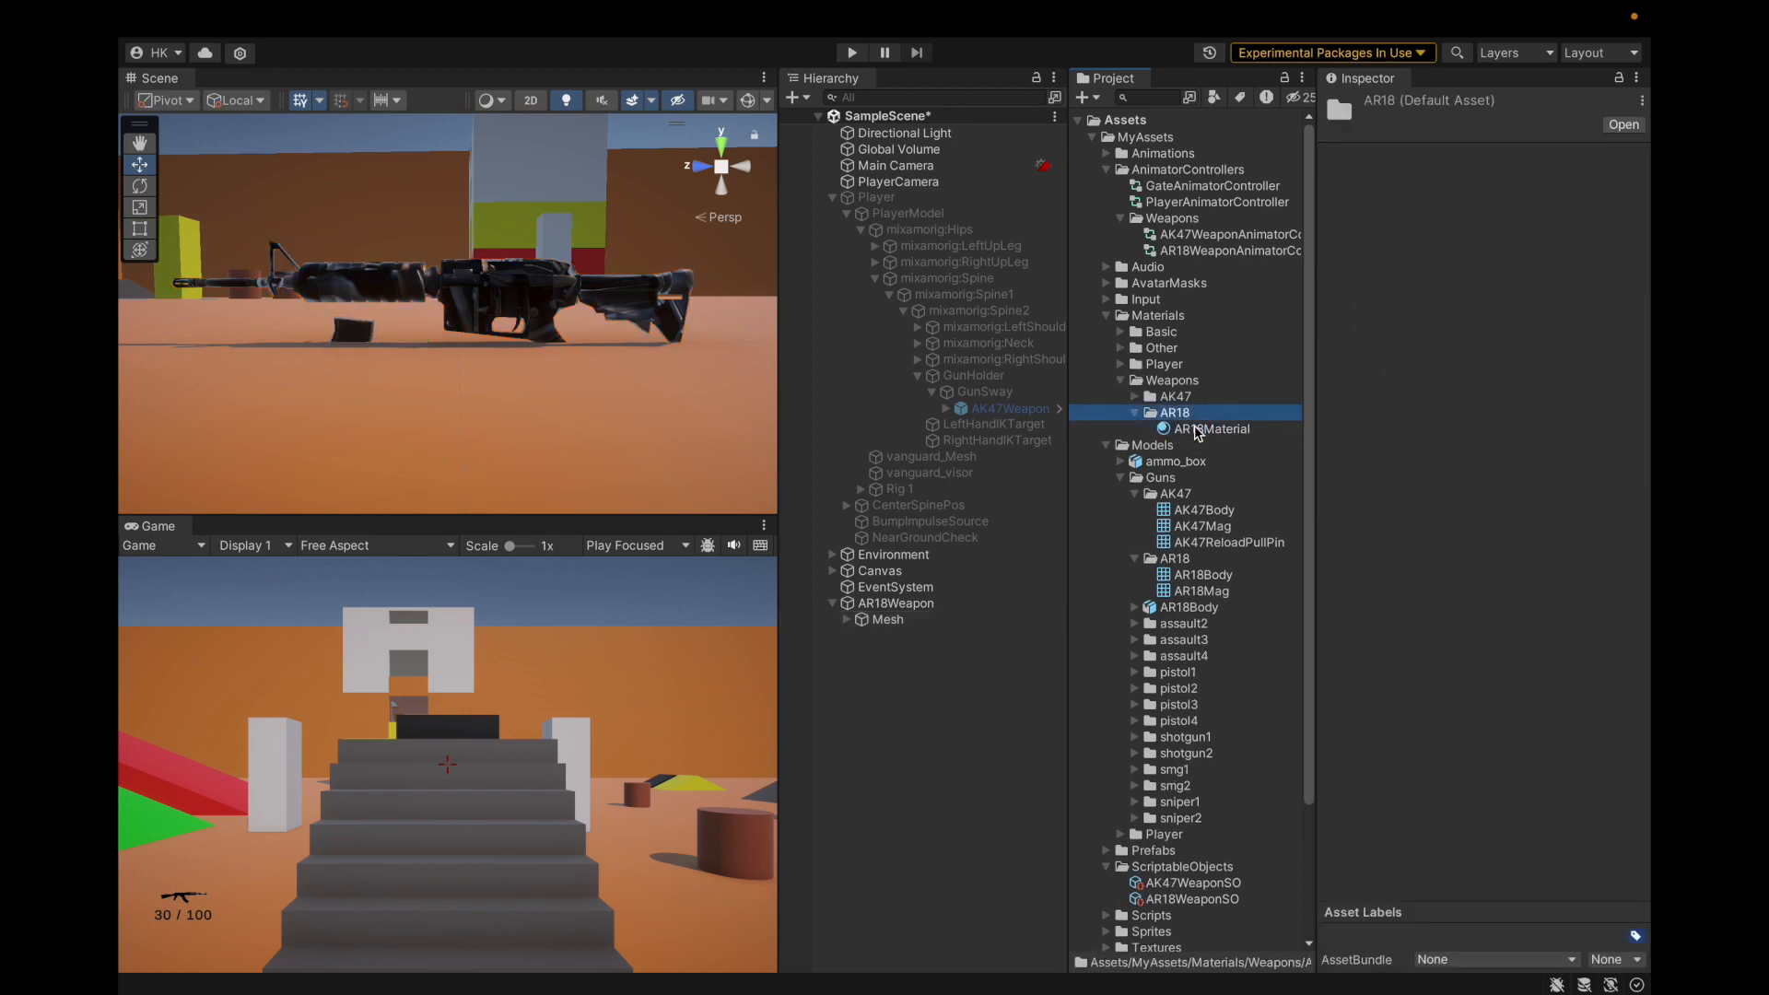
{"action": "key", "text": "Left"}
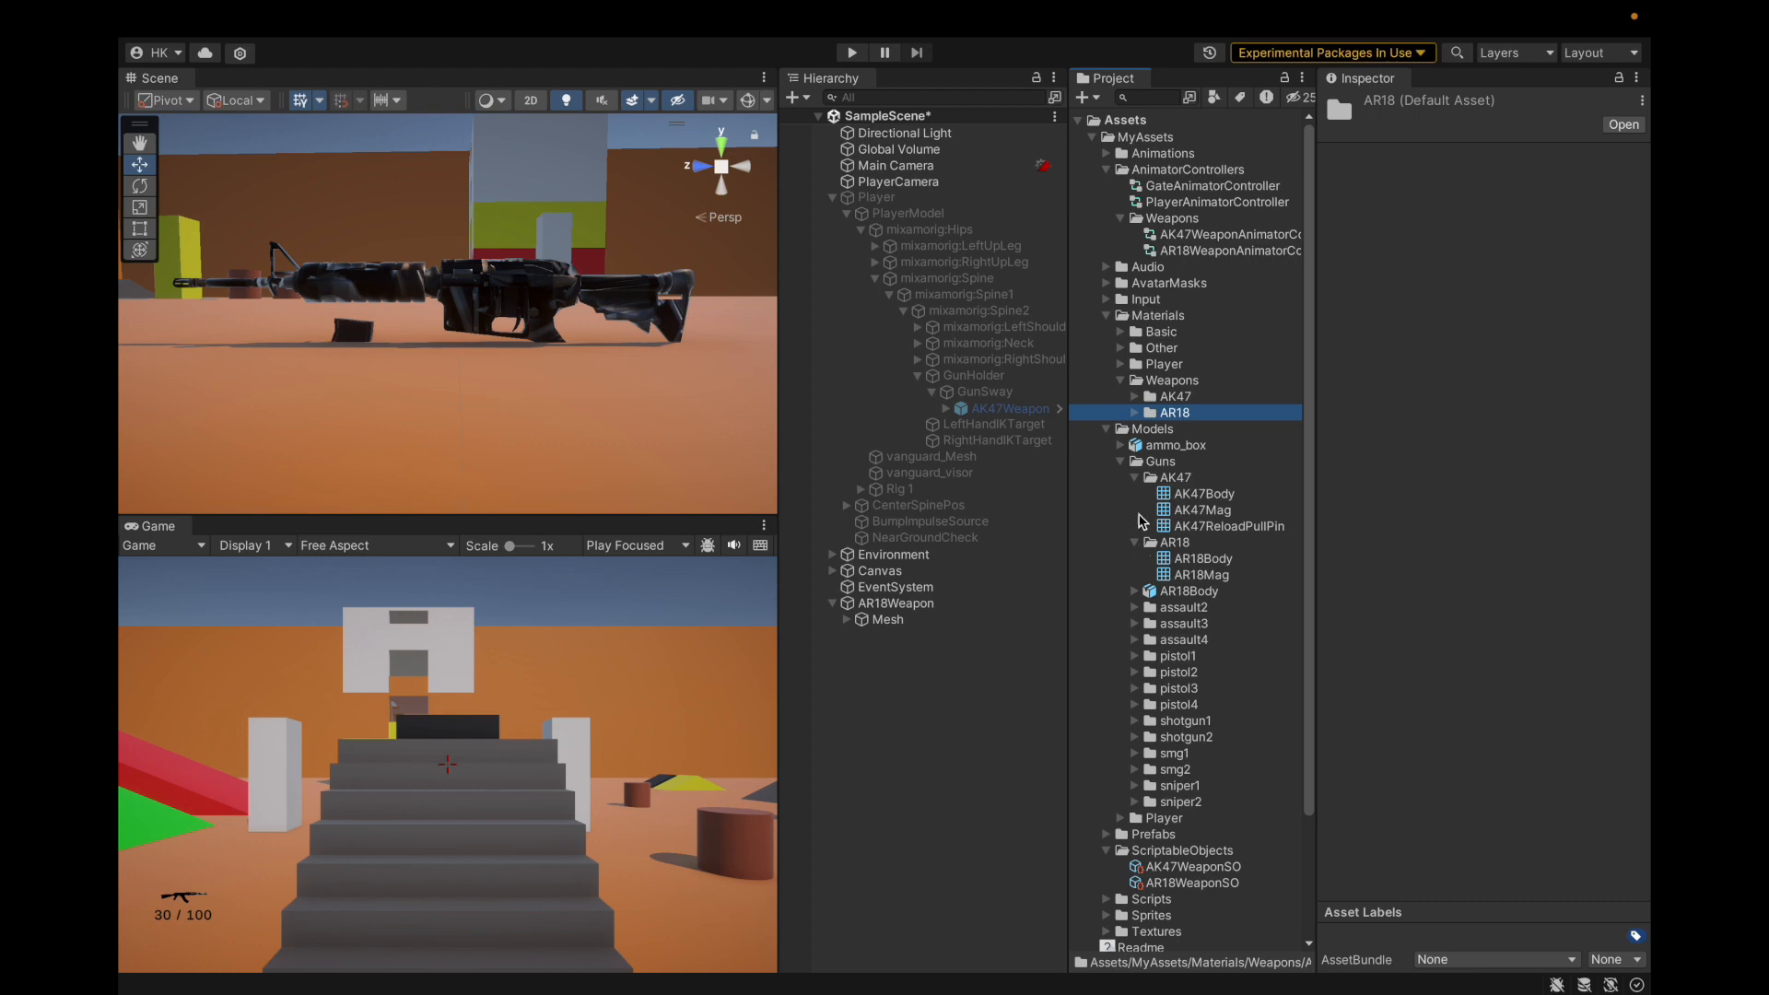
Check the assault4 material in its model folder and delete the old AR18Material from Materials/Weapons/AR18.
{"action": "left_click", "coordinate": [1136, 639]}
{"action": "left_click", "coordinate": [1179, 673]}
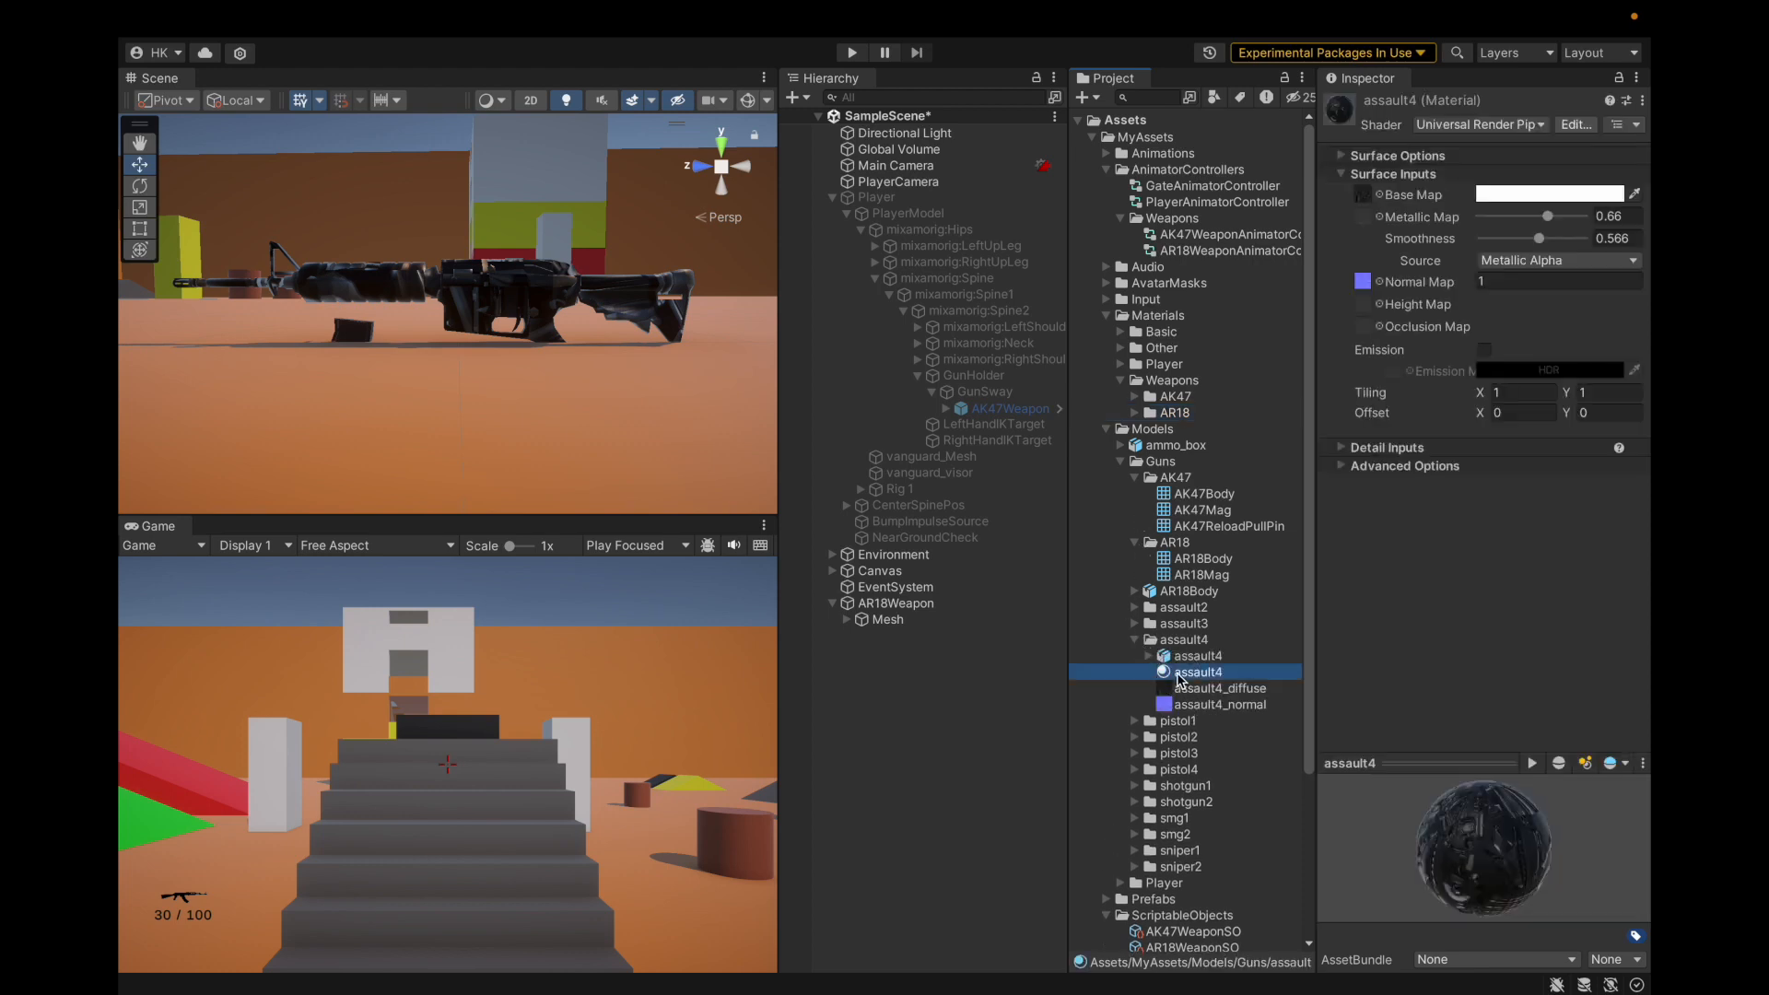
{"action": "right_click", "coordinate": [1195, 677]}
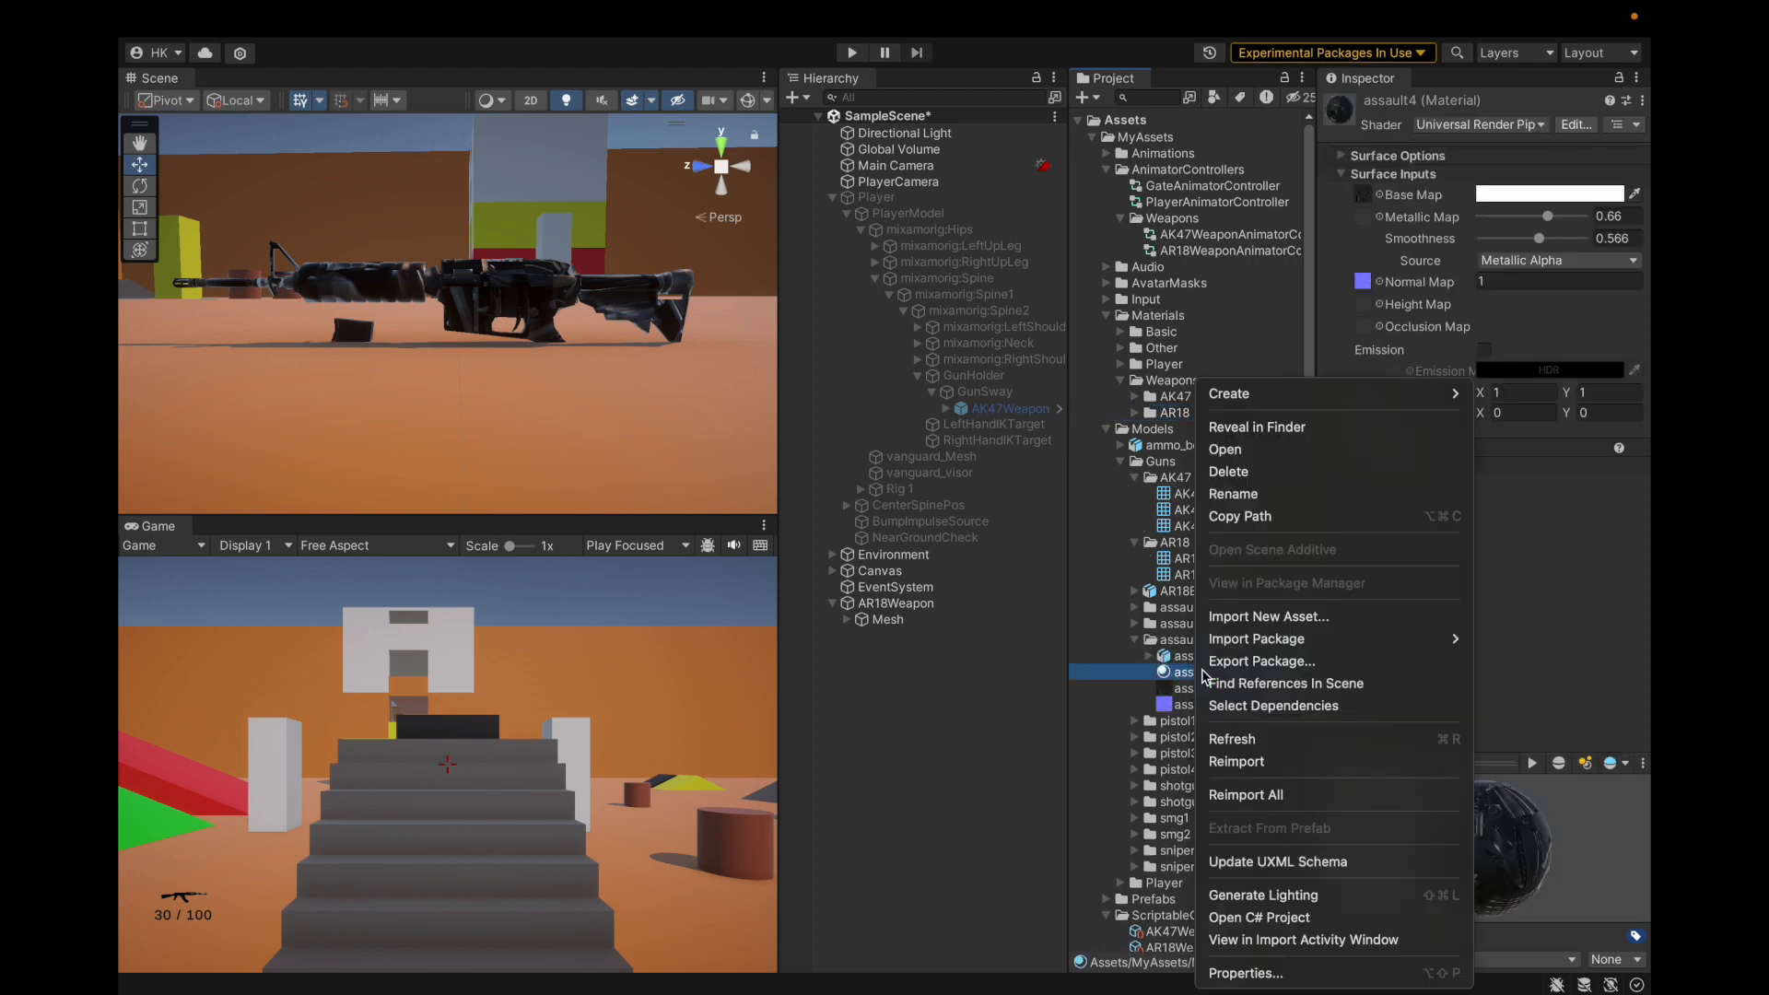
{"action": "left_click", "coordinate": [1168, 408]}
{"action": "left_click", "coordinate": [1134, 413]}
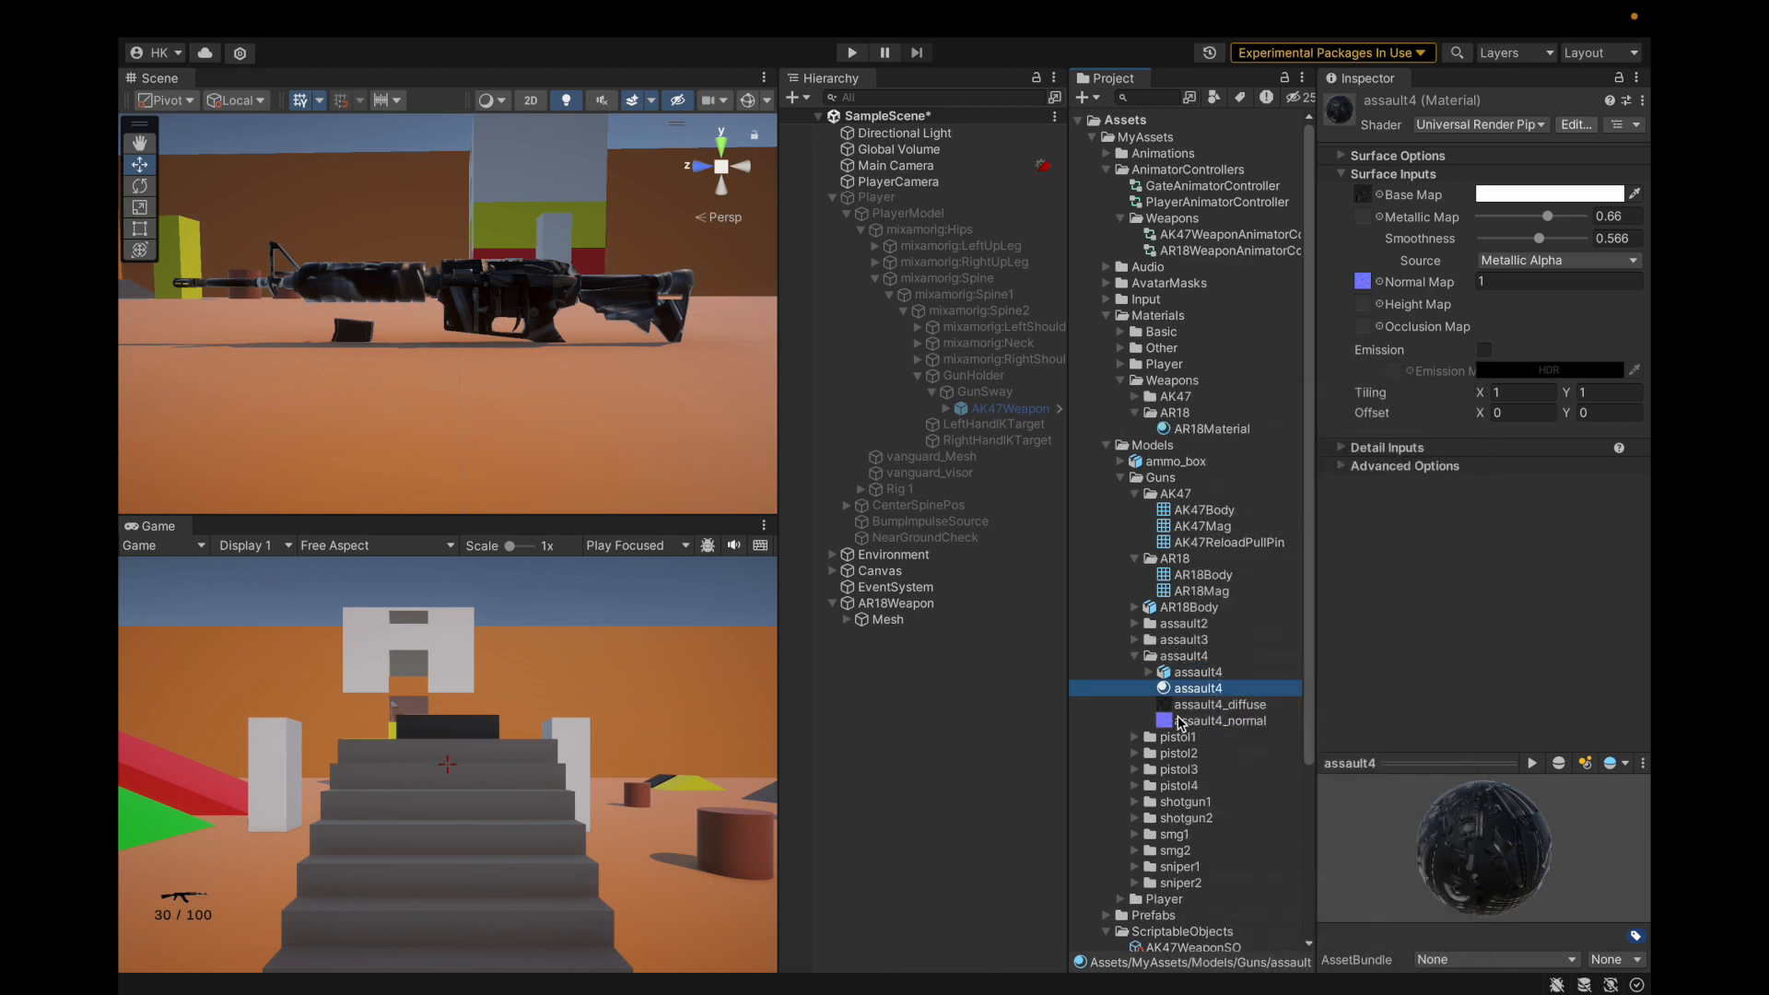
{"action": "left_click", "coordinate": [1200, 704]}
{"action": "right_click", "coordinate": [1202, 430]}
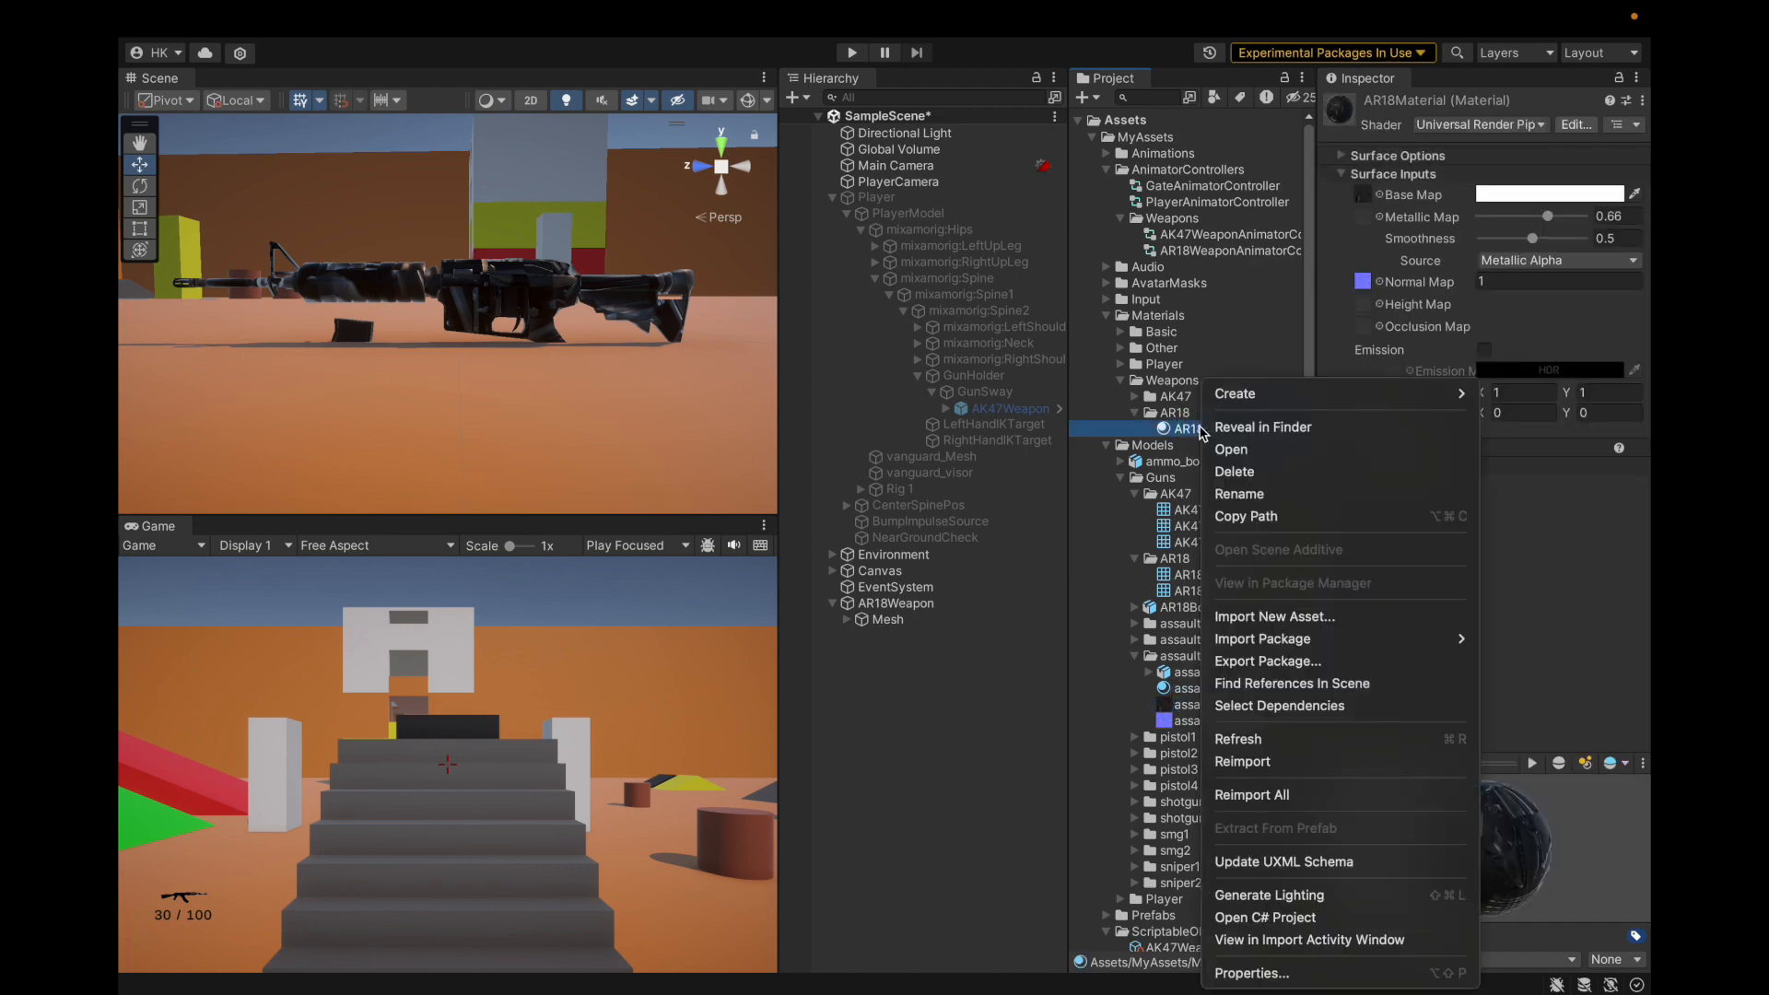
{"action": "left_click", "coordinate": [1234, 470]}
{"action": "left_click", "coordinate": [932, 434]}
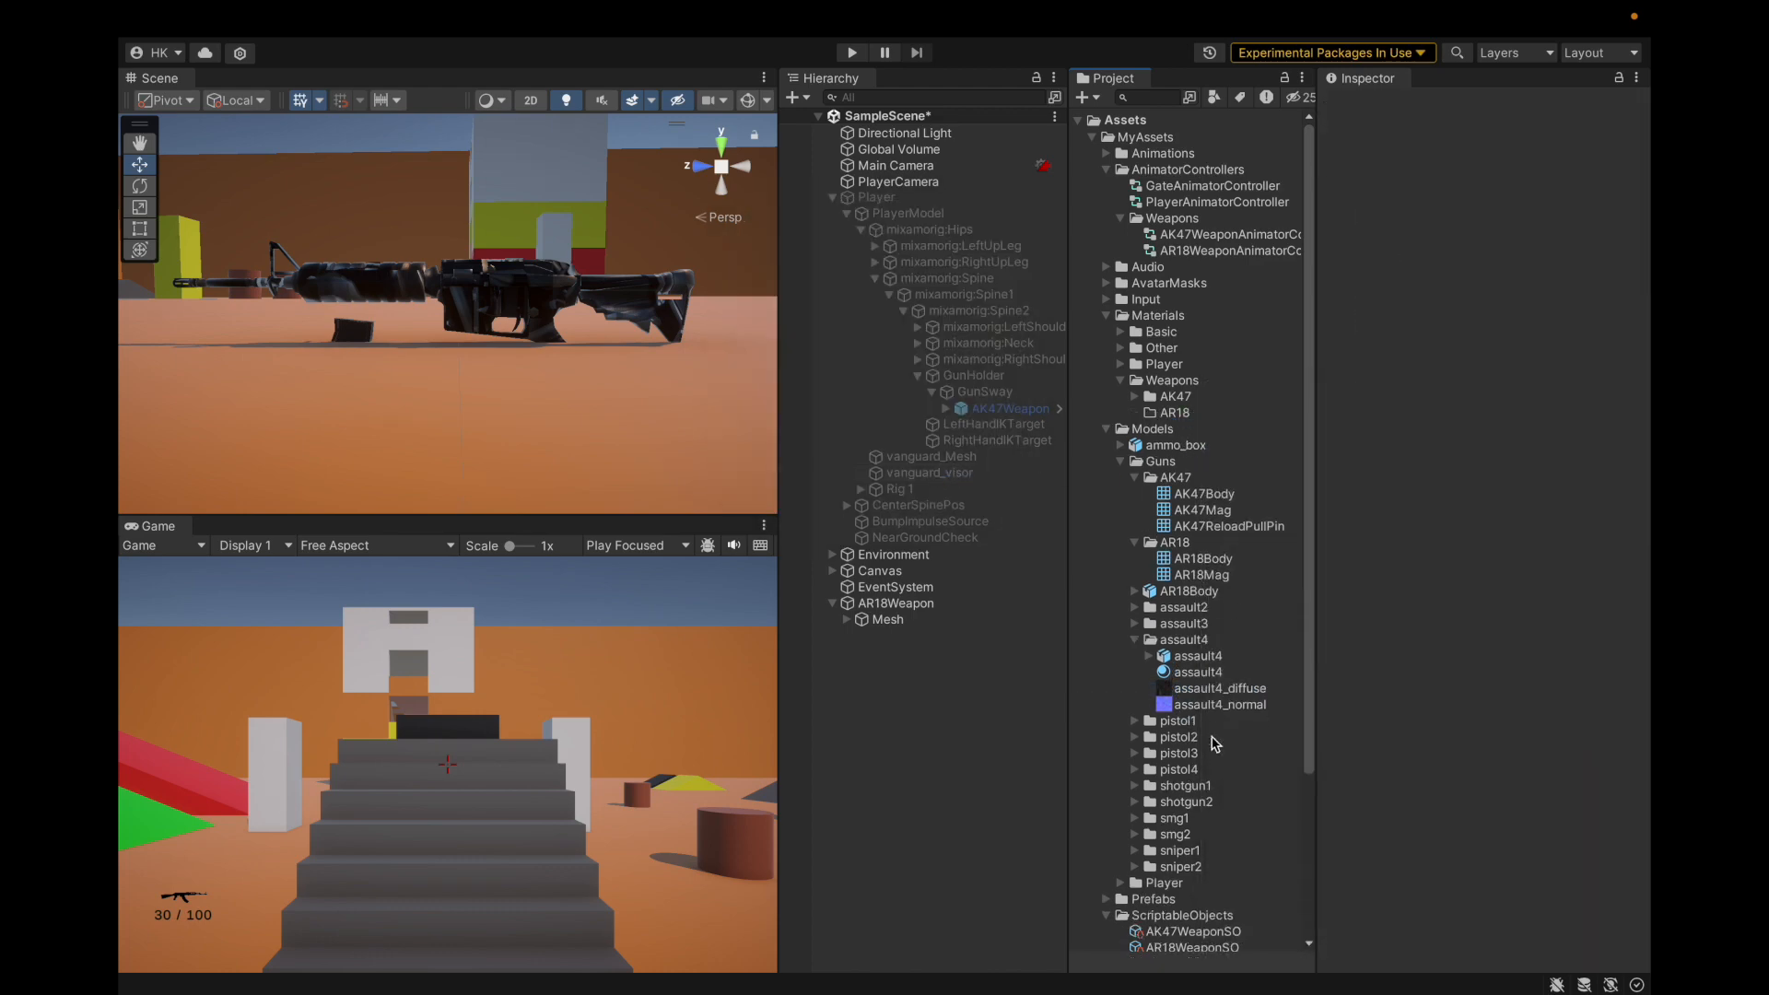
Rename the assault4 material in the assault4 model folder as AR18.
{"action": "left_click", "coordinate": [1202, 641]}
{"action": "left_click", "coordinate": [1207, 704]}
{"action": "right_click", "coordinate": [1216, 674]}
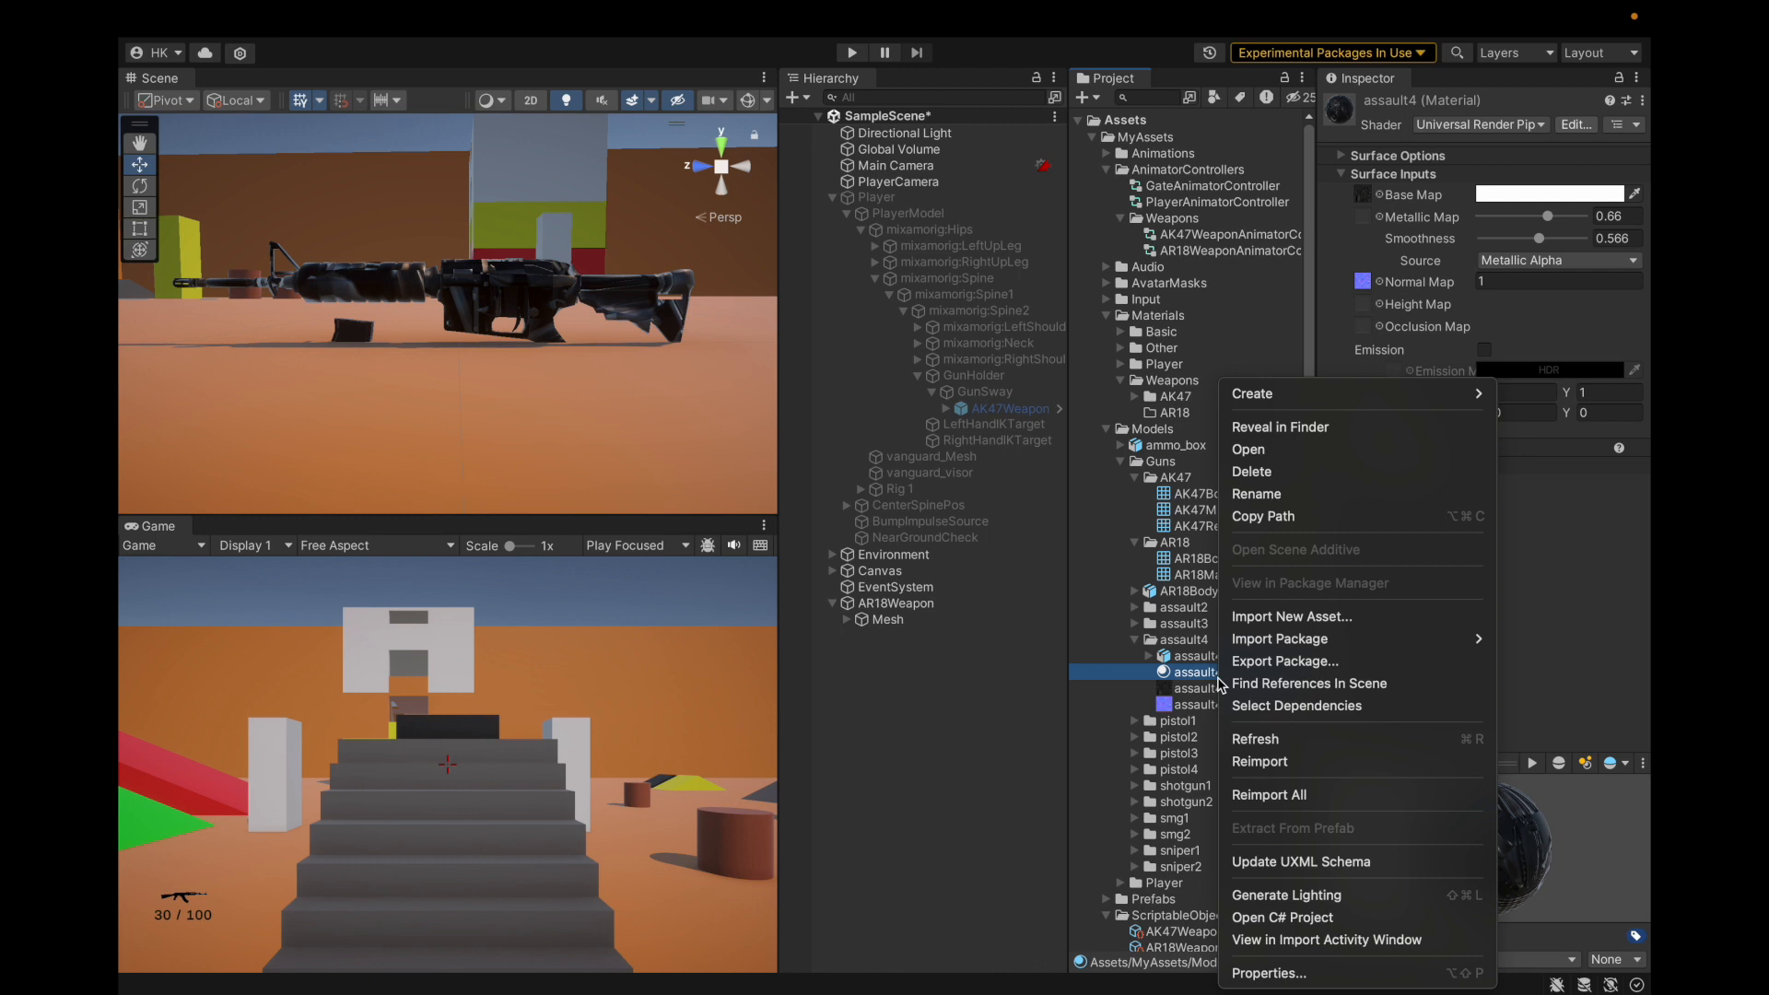
{"action": "left_click", "coordinate": [1272, 494]}
{"action": "type", "text": "AR18"}
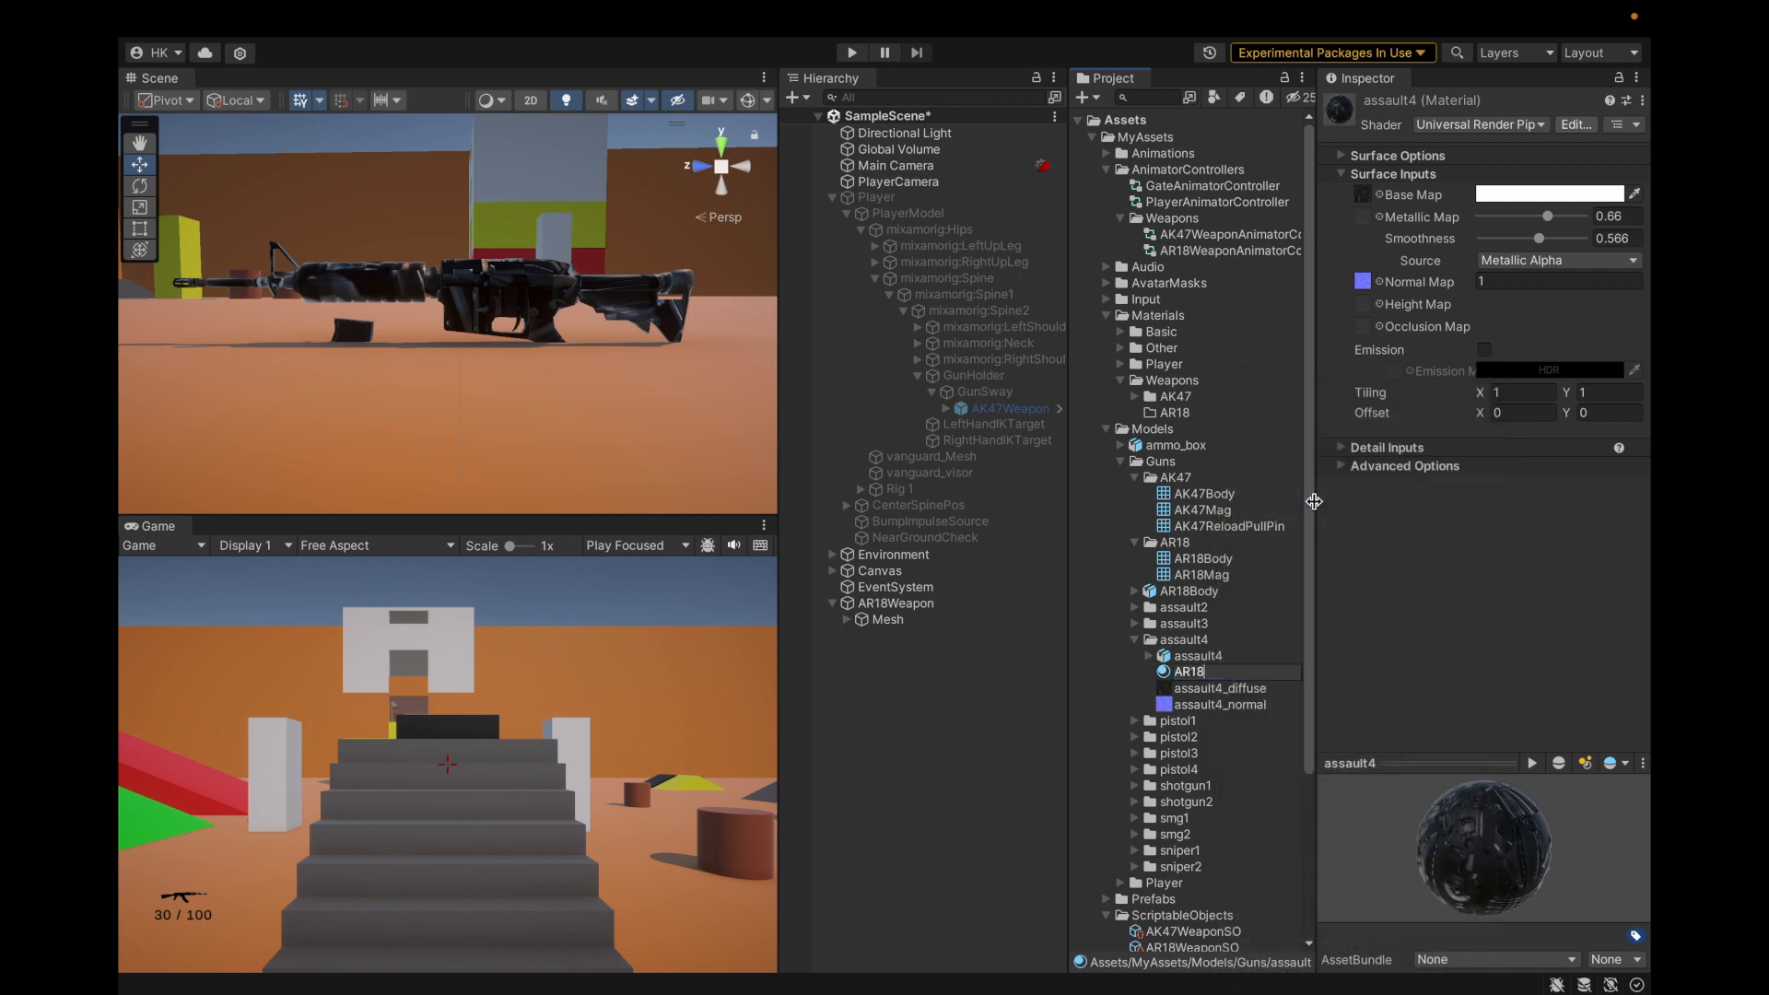
{"action": "key", "text": "Return"}
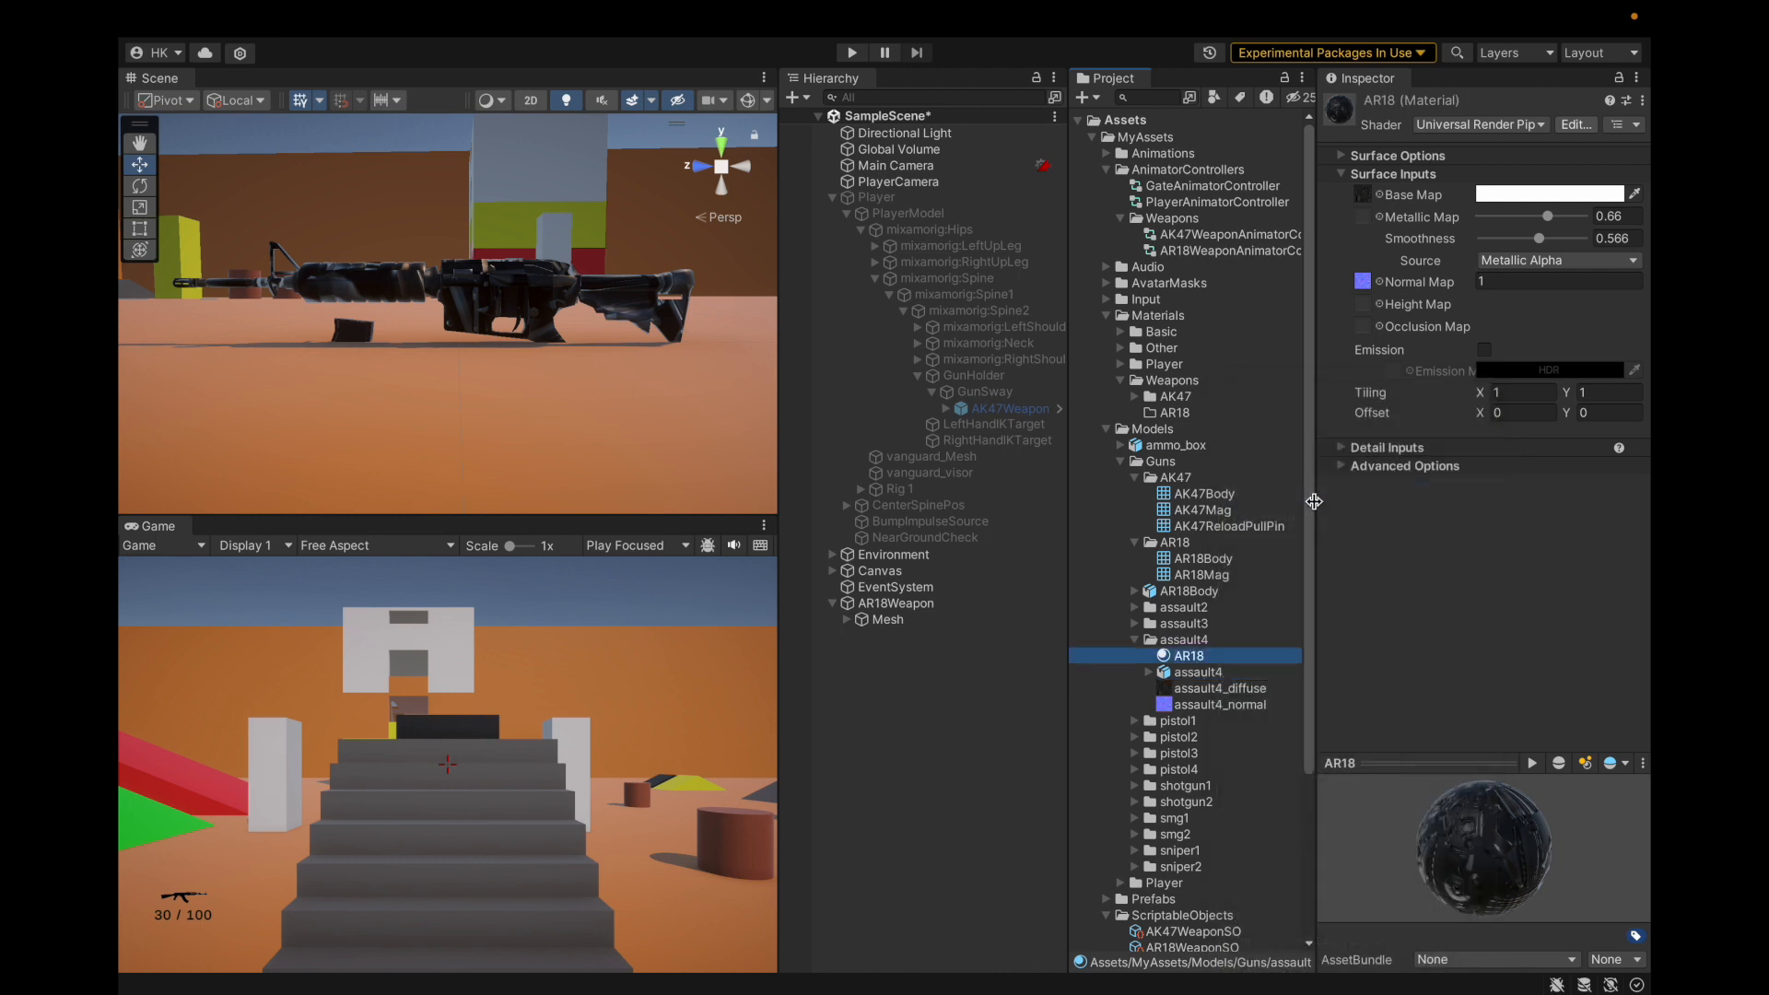
Move the AR18 material into the Materials/Weapons/AR18 folder and rename it AR18Material.
{"action": "left_click", "coordinate": [1136, 396]}
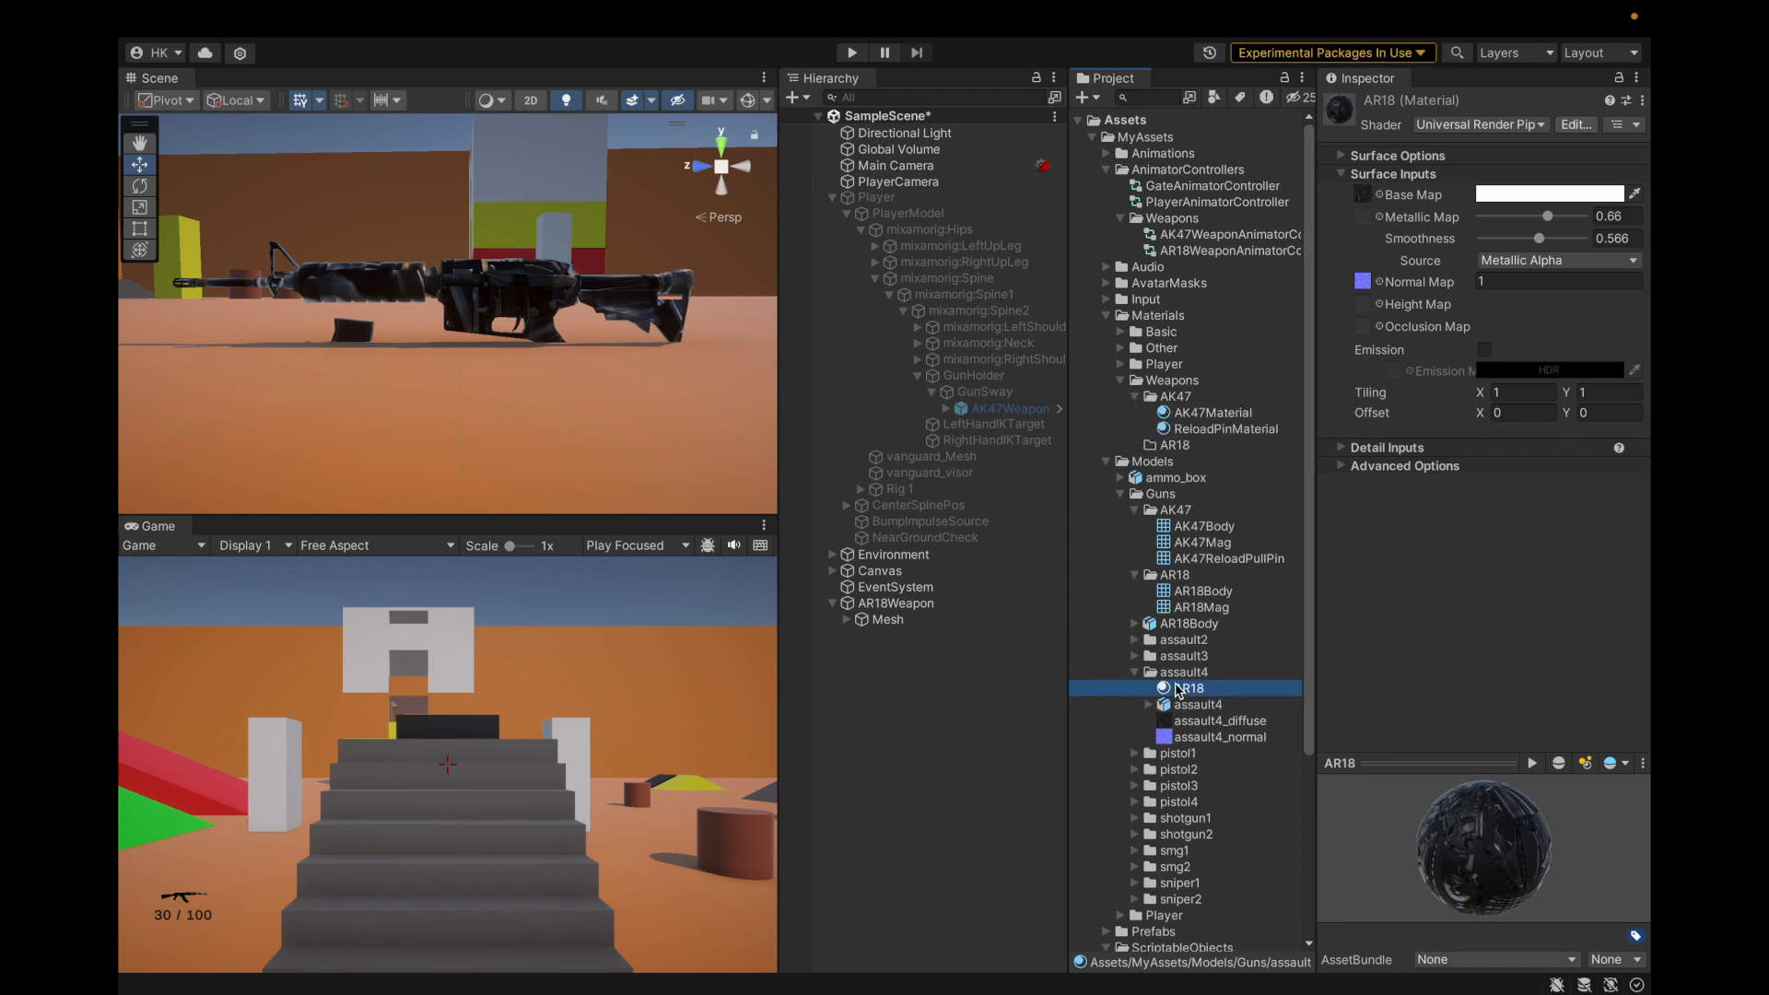
{"action": "left_click_drag", "start_coordinate": [1179, 695], "coordinate": [1200, 452]}
{"action": "right_click", "coordinate": [1200, 464]}
{"action": "left_click", "coordinate": [1234, 489]}
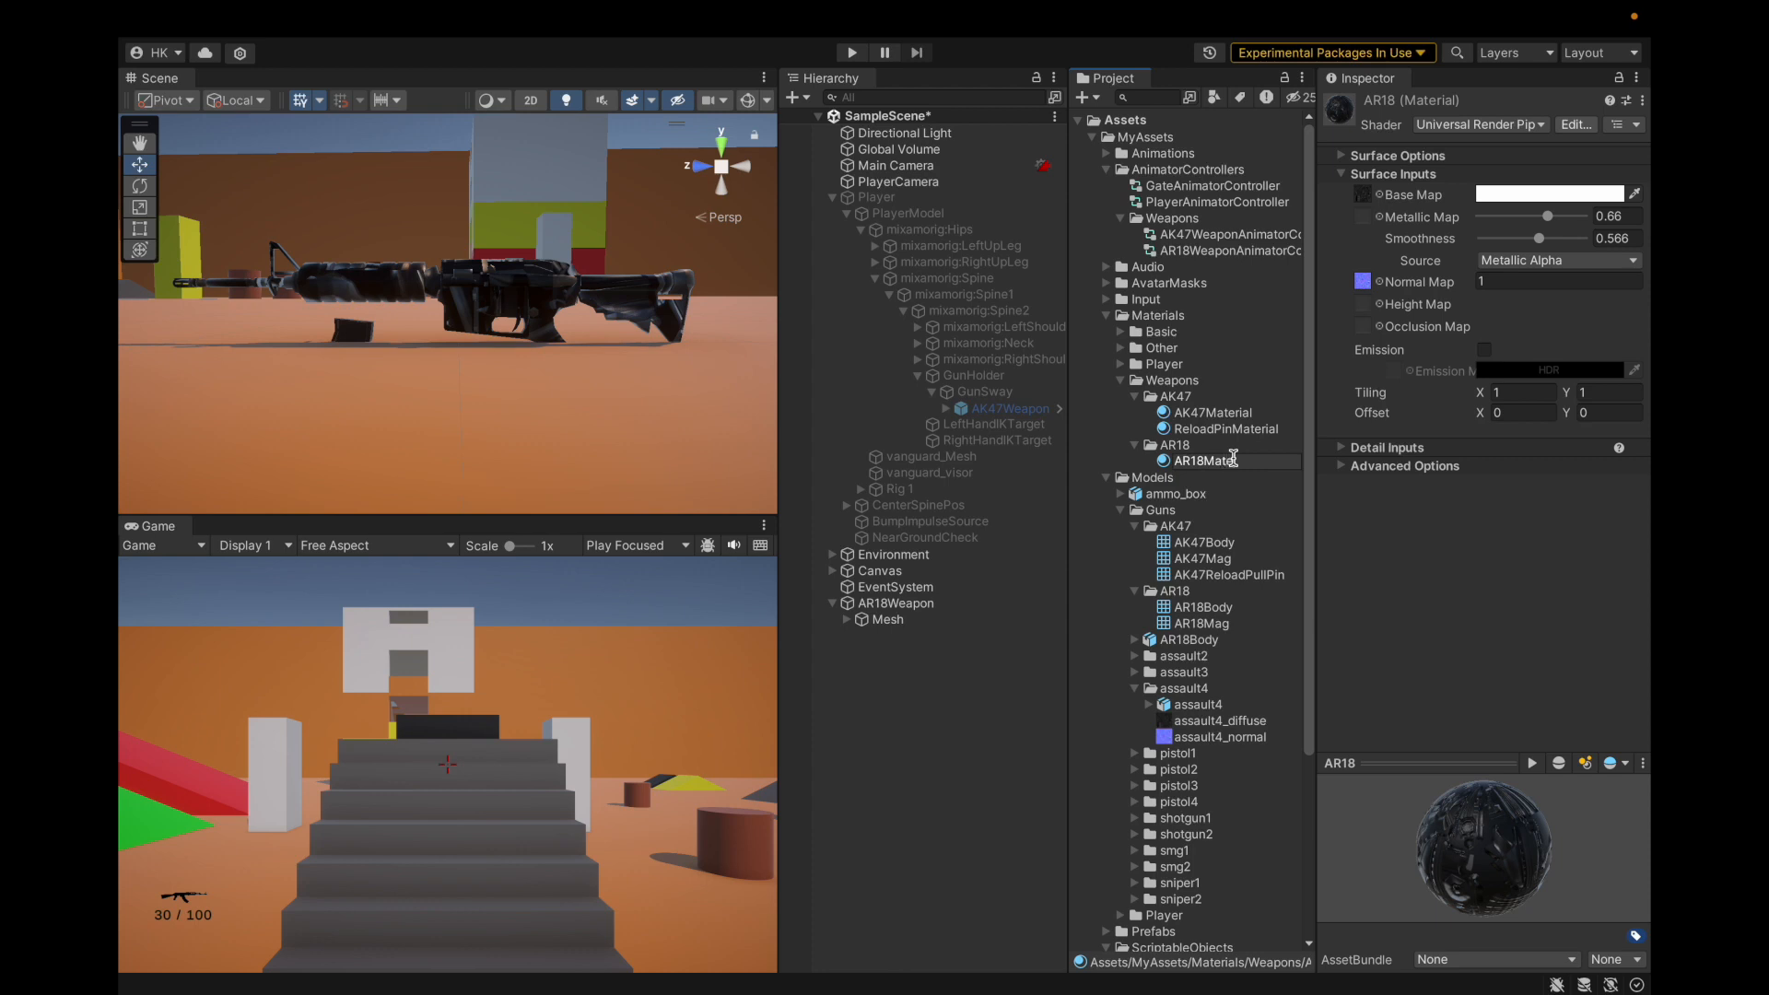
{"action": "key", "text": "Return"}
Locate the texture that AK47Material uses as its base map in the project's Textures folder.
{"action": "left_click", "coordinate": [1135, 445]}
{"action": "left_click", "coordinate": [1135, 445]}
{"action": "left_click", "coordinate": [1136, 408]}
{"action": "left_click", "coordinate": [1135, 397]}
{"action": "left_click", "coordinate": [1142, 425]}
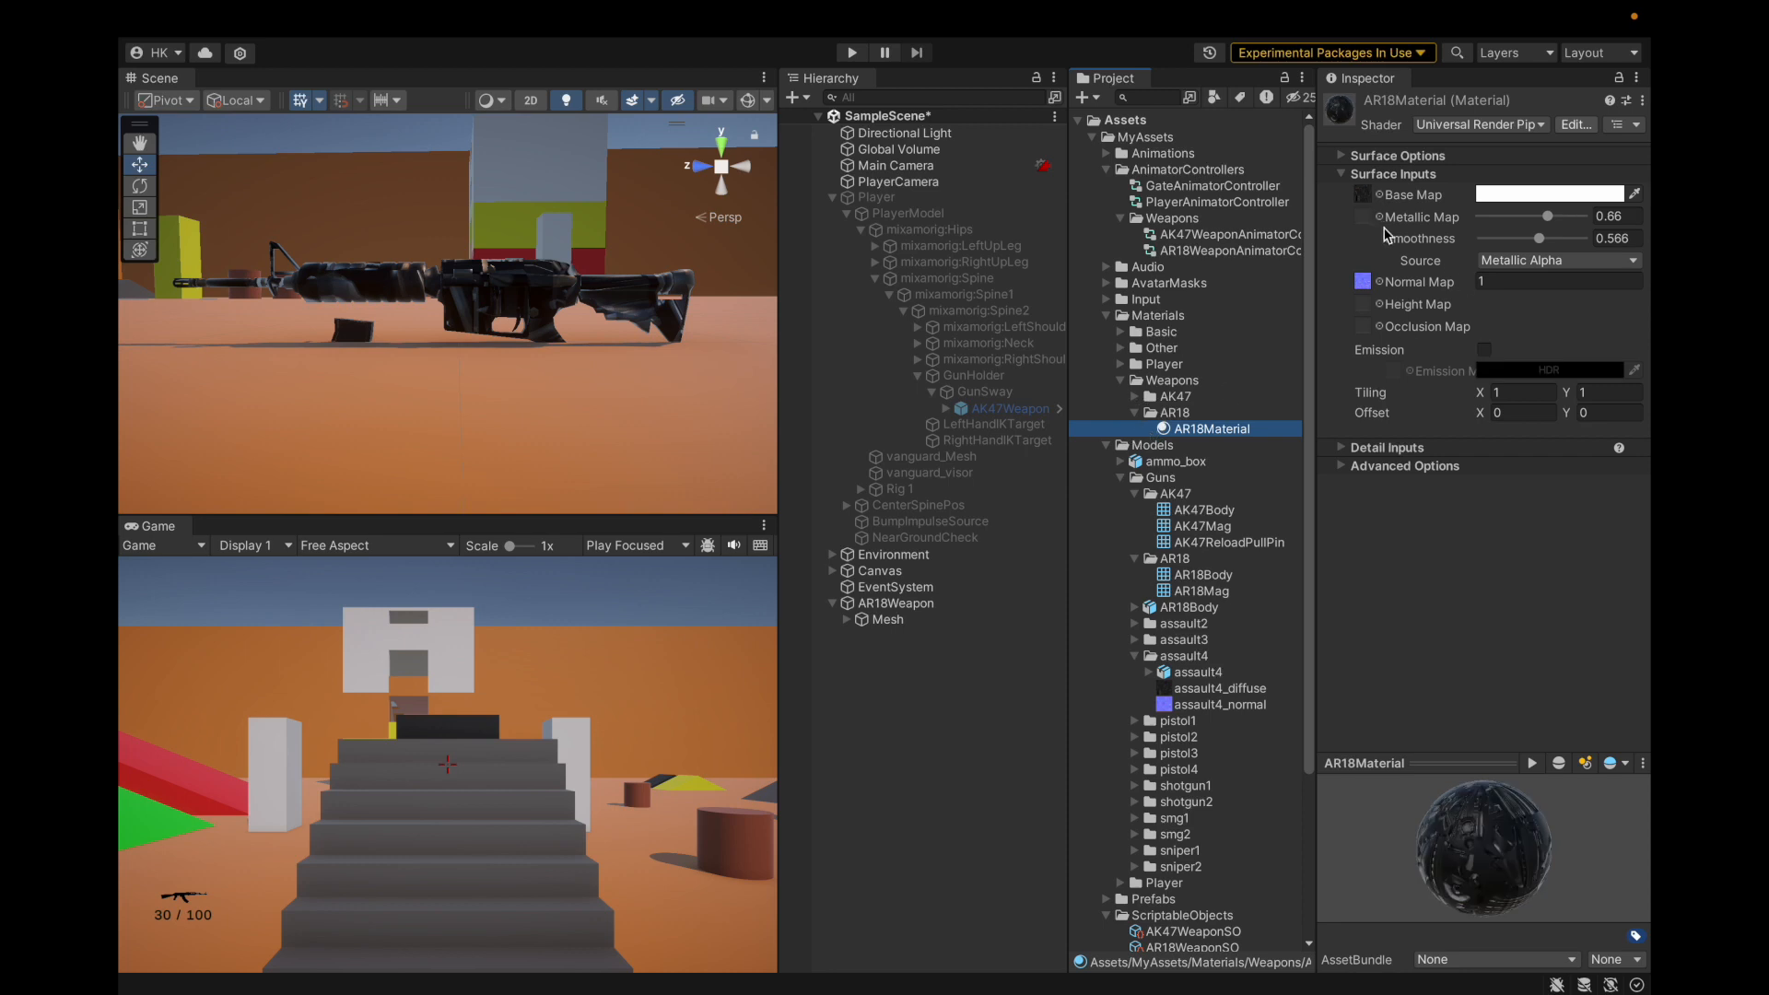
{"action": "double_click", "coordinate": [1143, 397]}
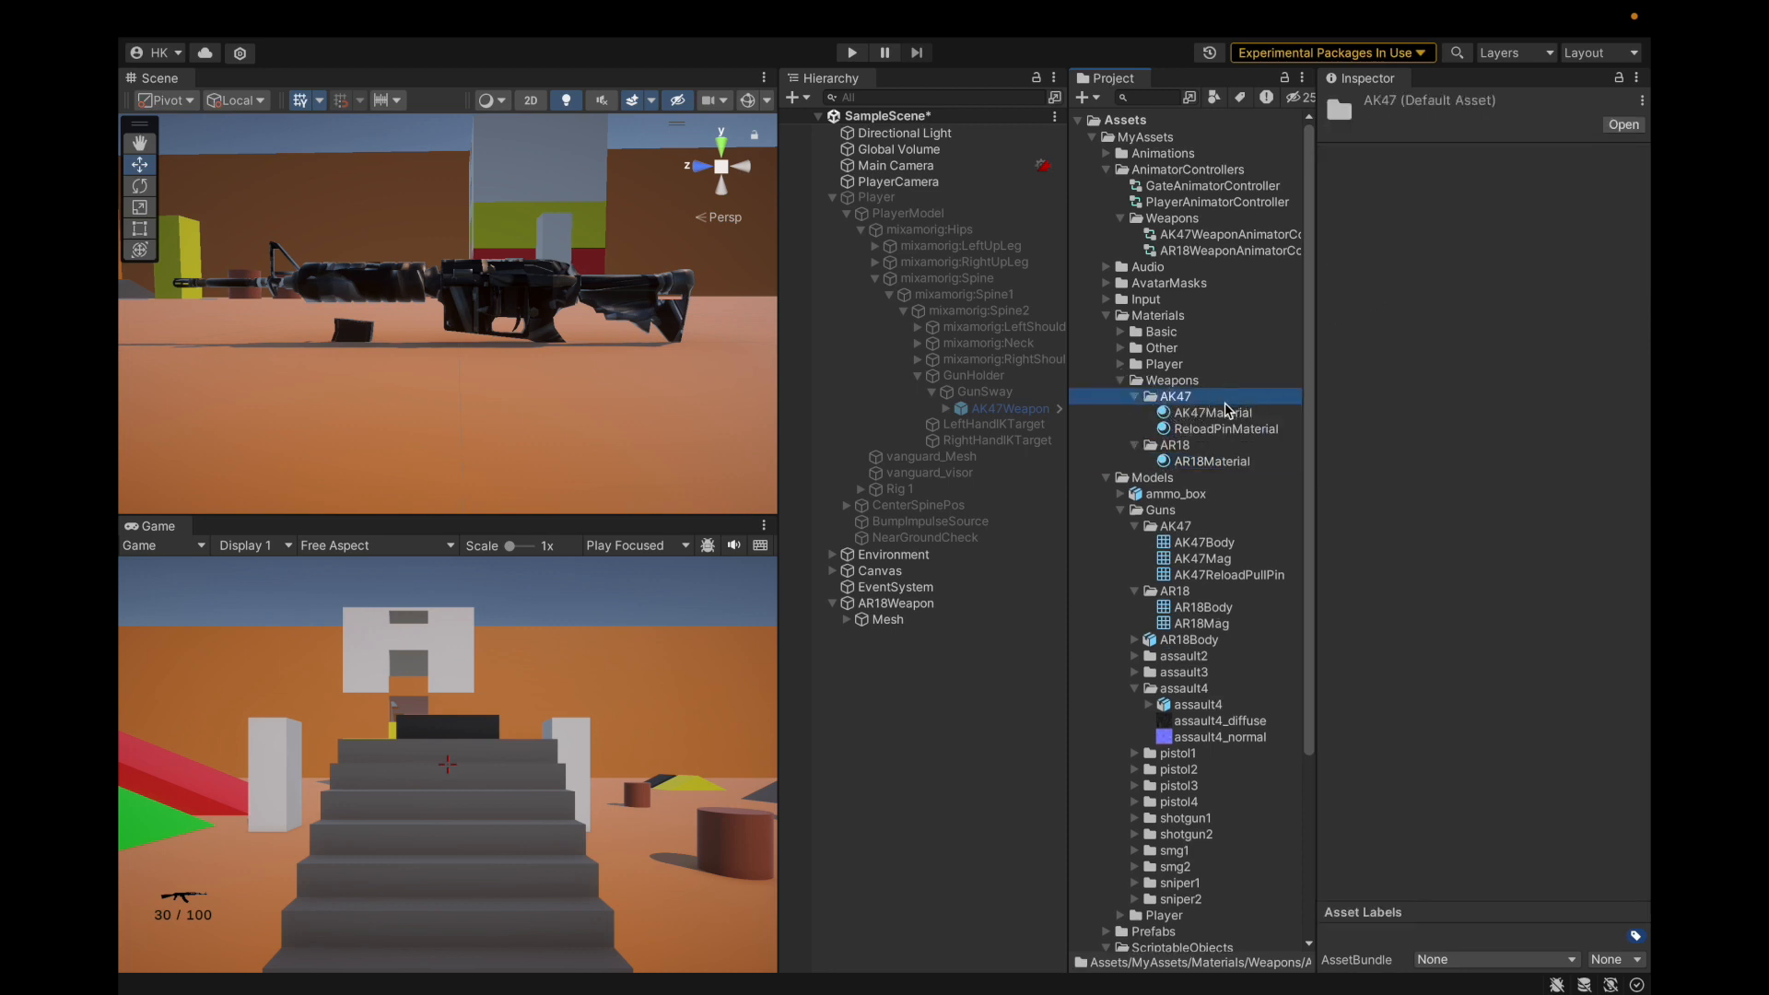
{"action": "left_click", "coordinate": [1230, 412]}
{"action": "left_click", "coordinate": [1362, 194]}
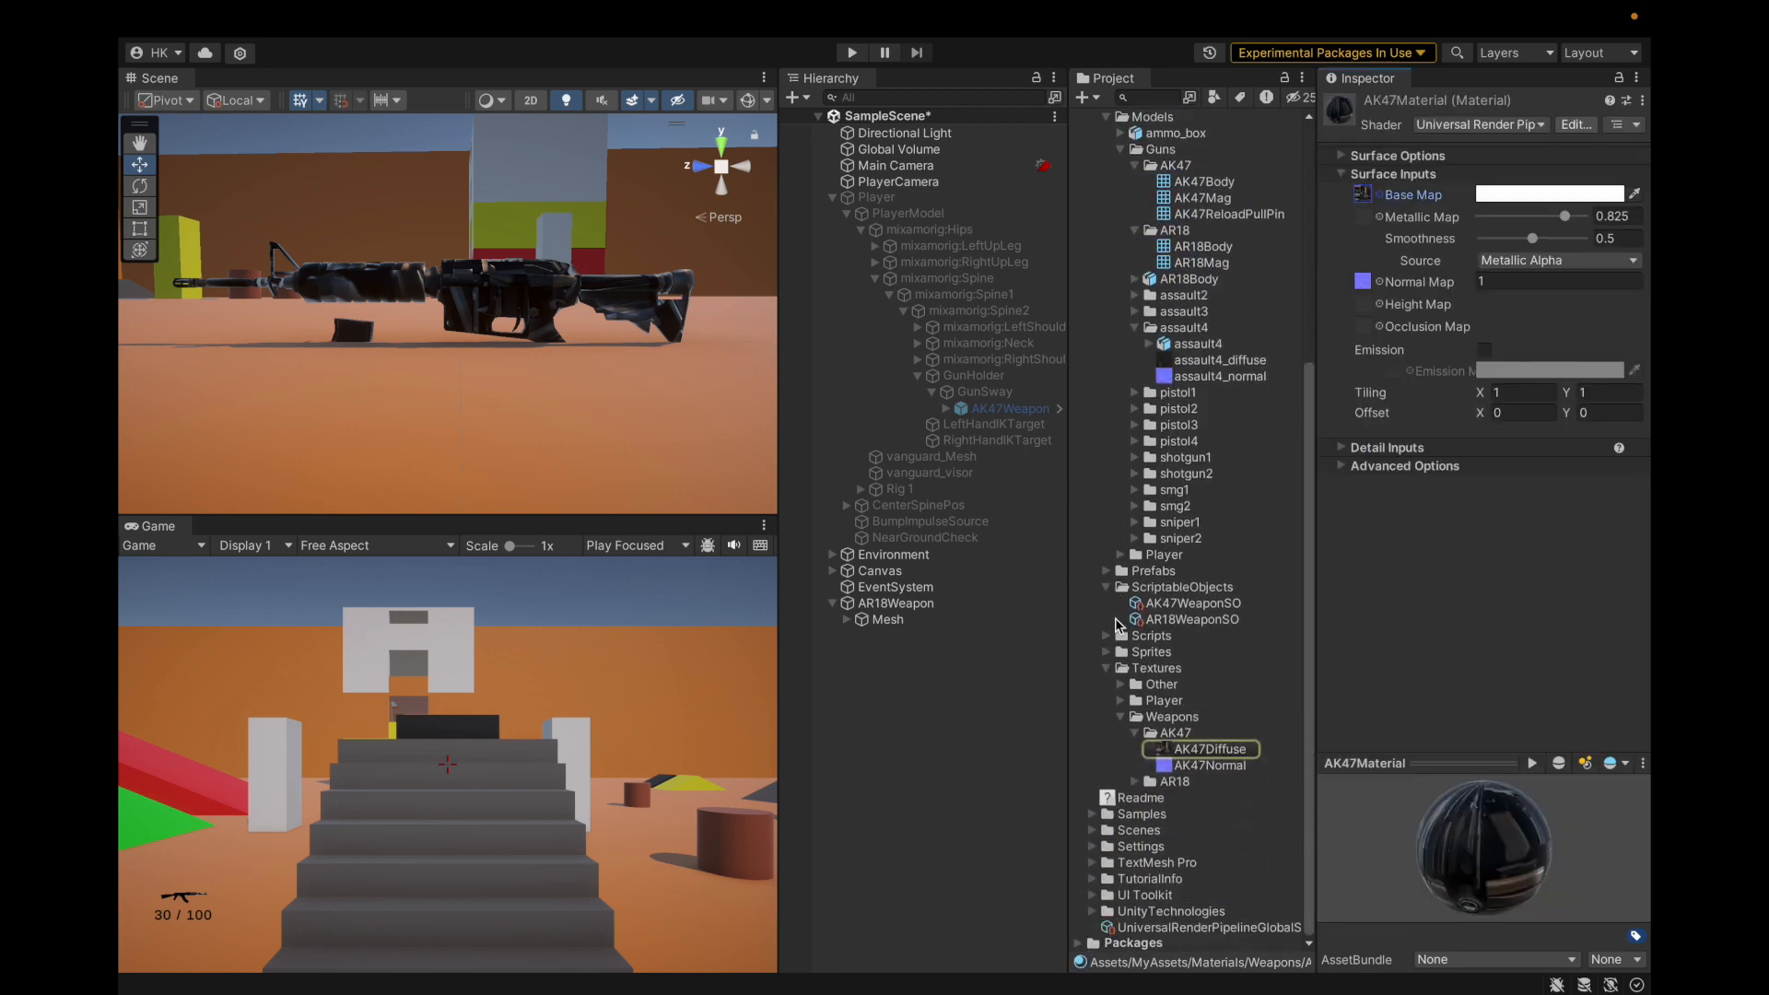
Delete the two old AR18 textures from the Textures/Weapons/AR18 folder.
{"action": "left_click", "coordinate": [1174, 782]}
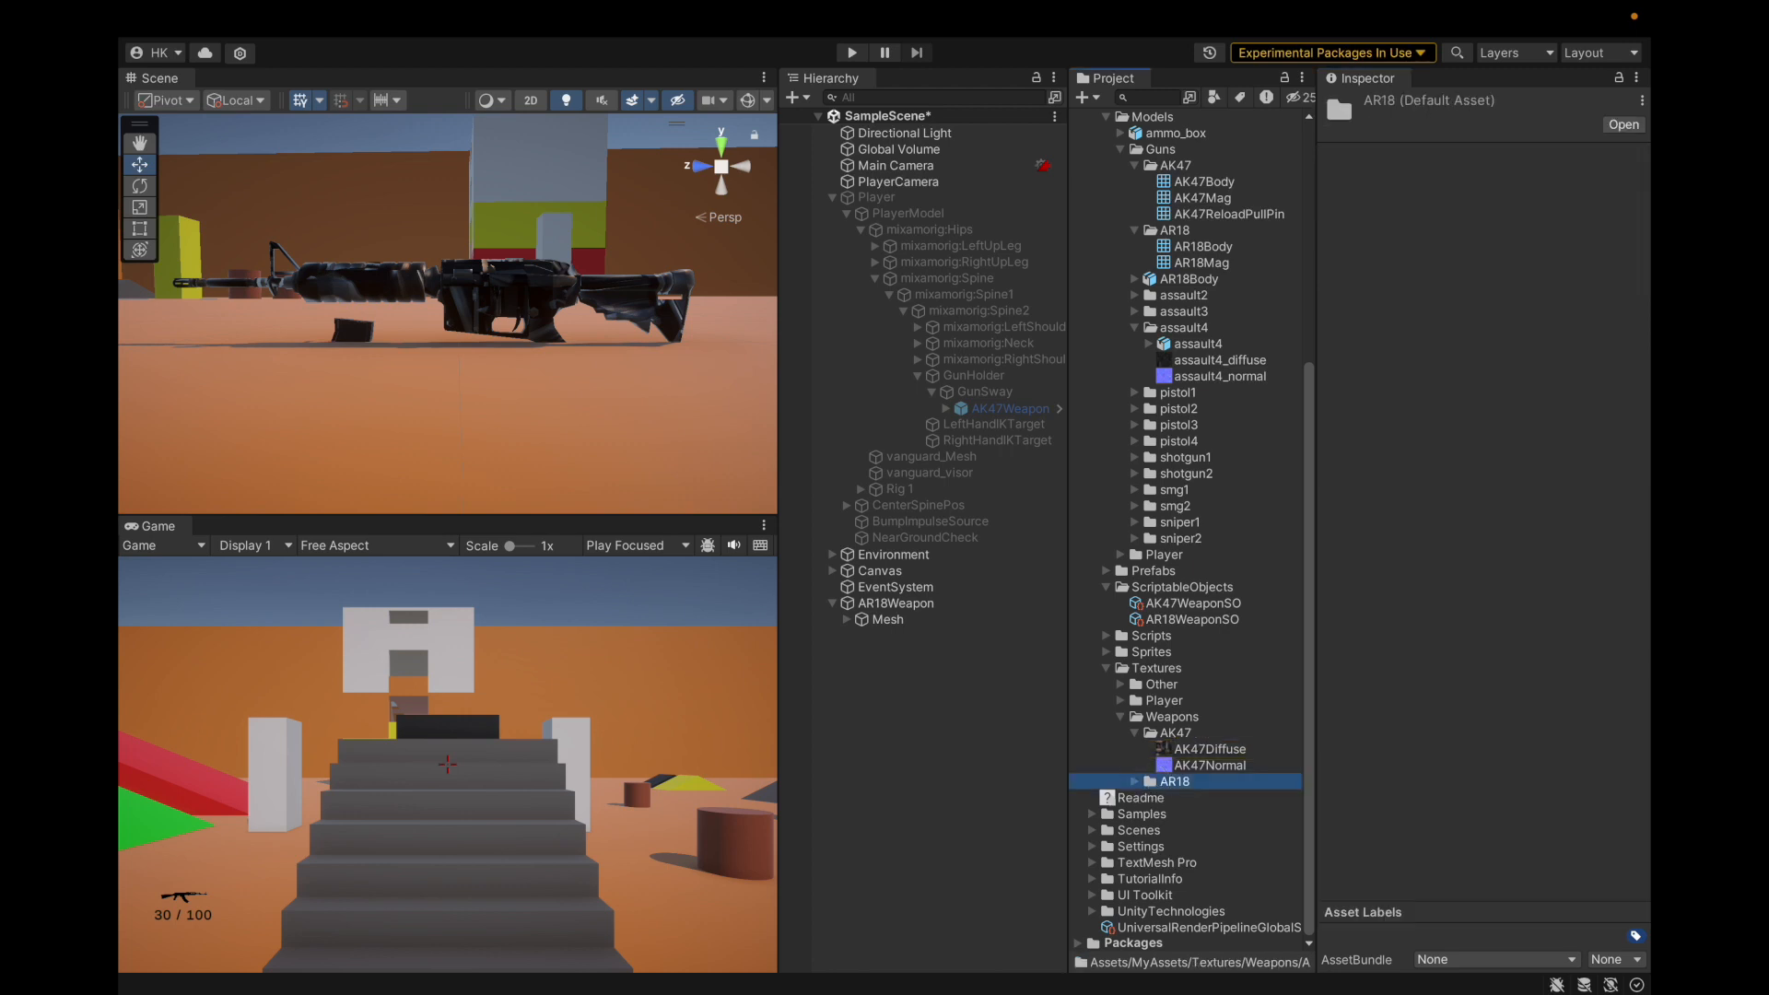
{"action": "left_click", "coordinate": [1134, 782]}
{"action": "left_click", "coordinate": [1150, 799]}
{"action": "left_click", "coordinate": [1153, 814], "text": "shift"}
{"action": "right_click", "coordinate": [1154, 814]}
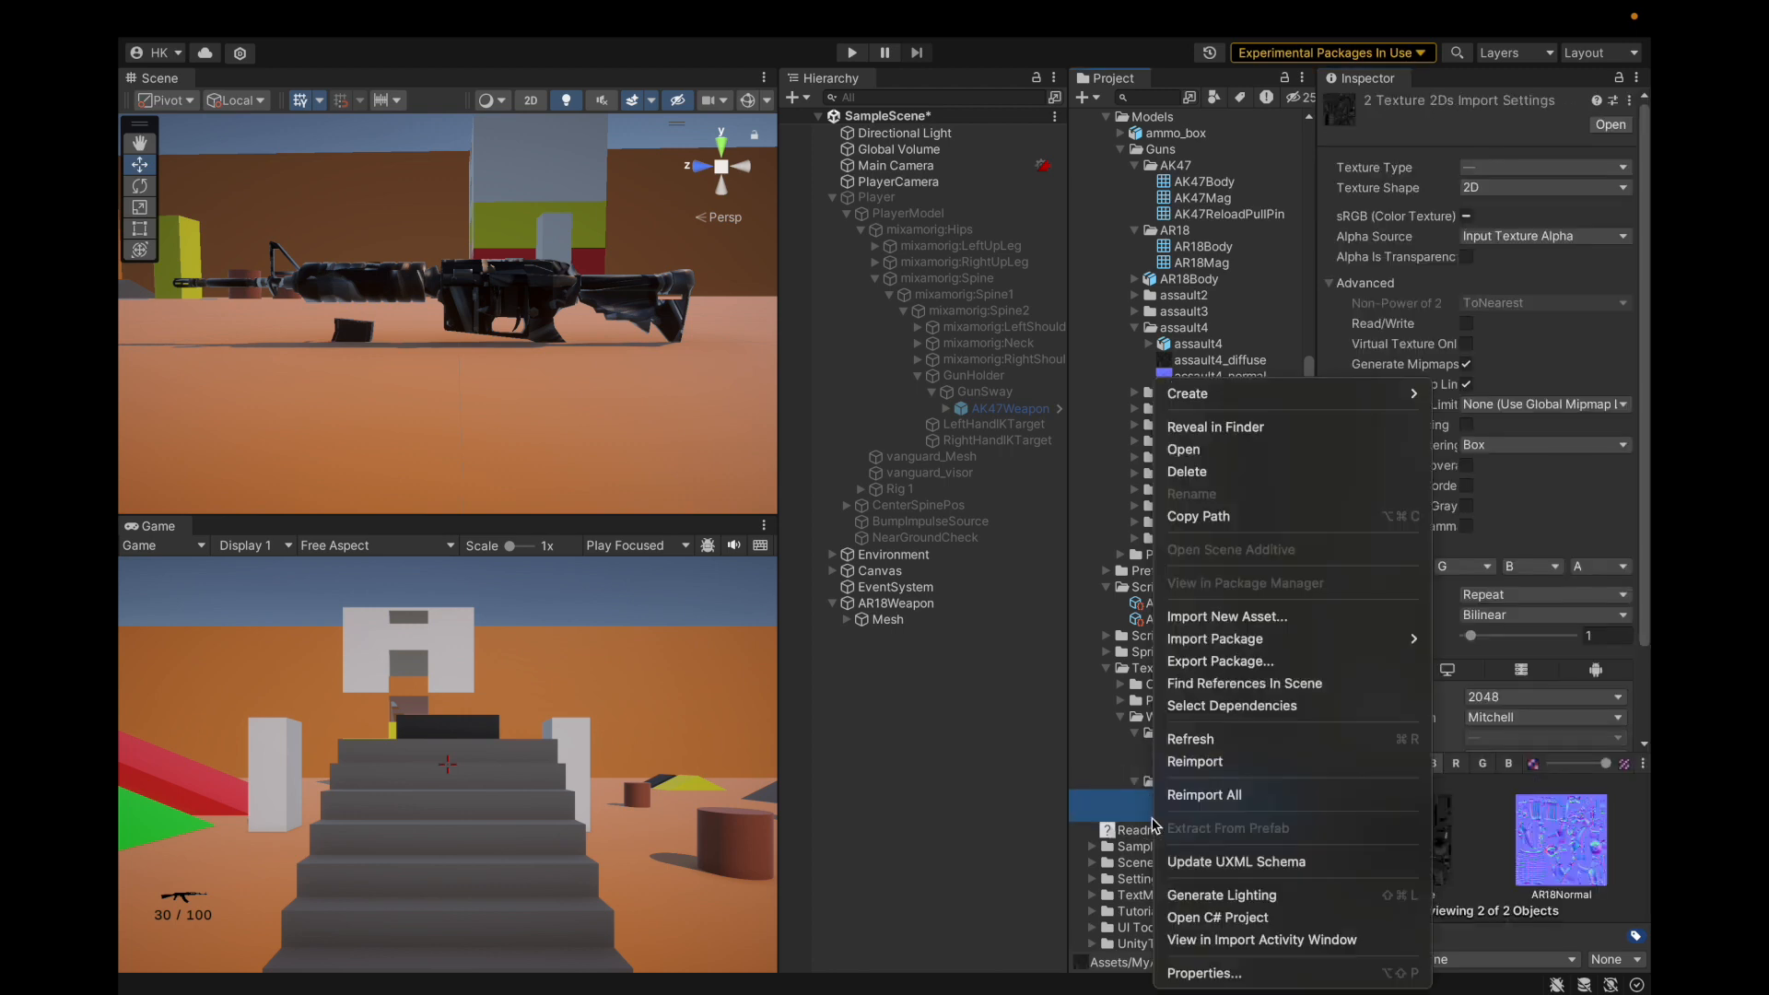
{"action": "left_click", "coordinate": [1193, 471]}
{"action": "left_click", "coordinate": [943, 485]}
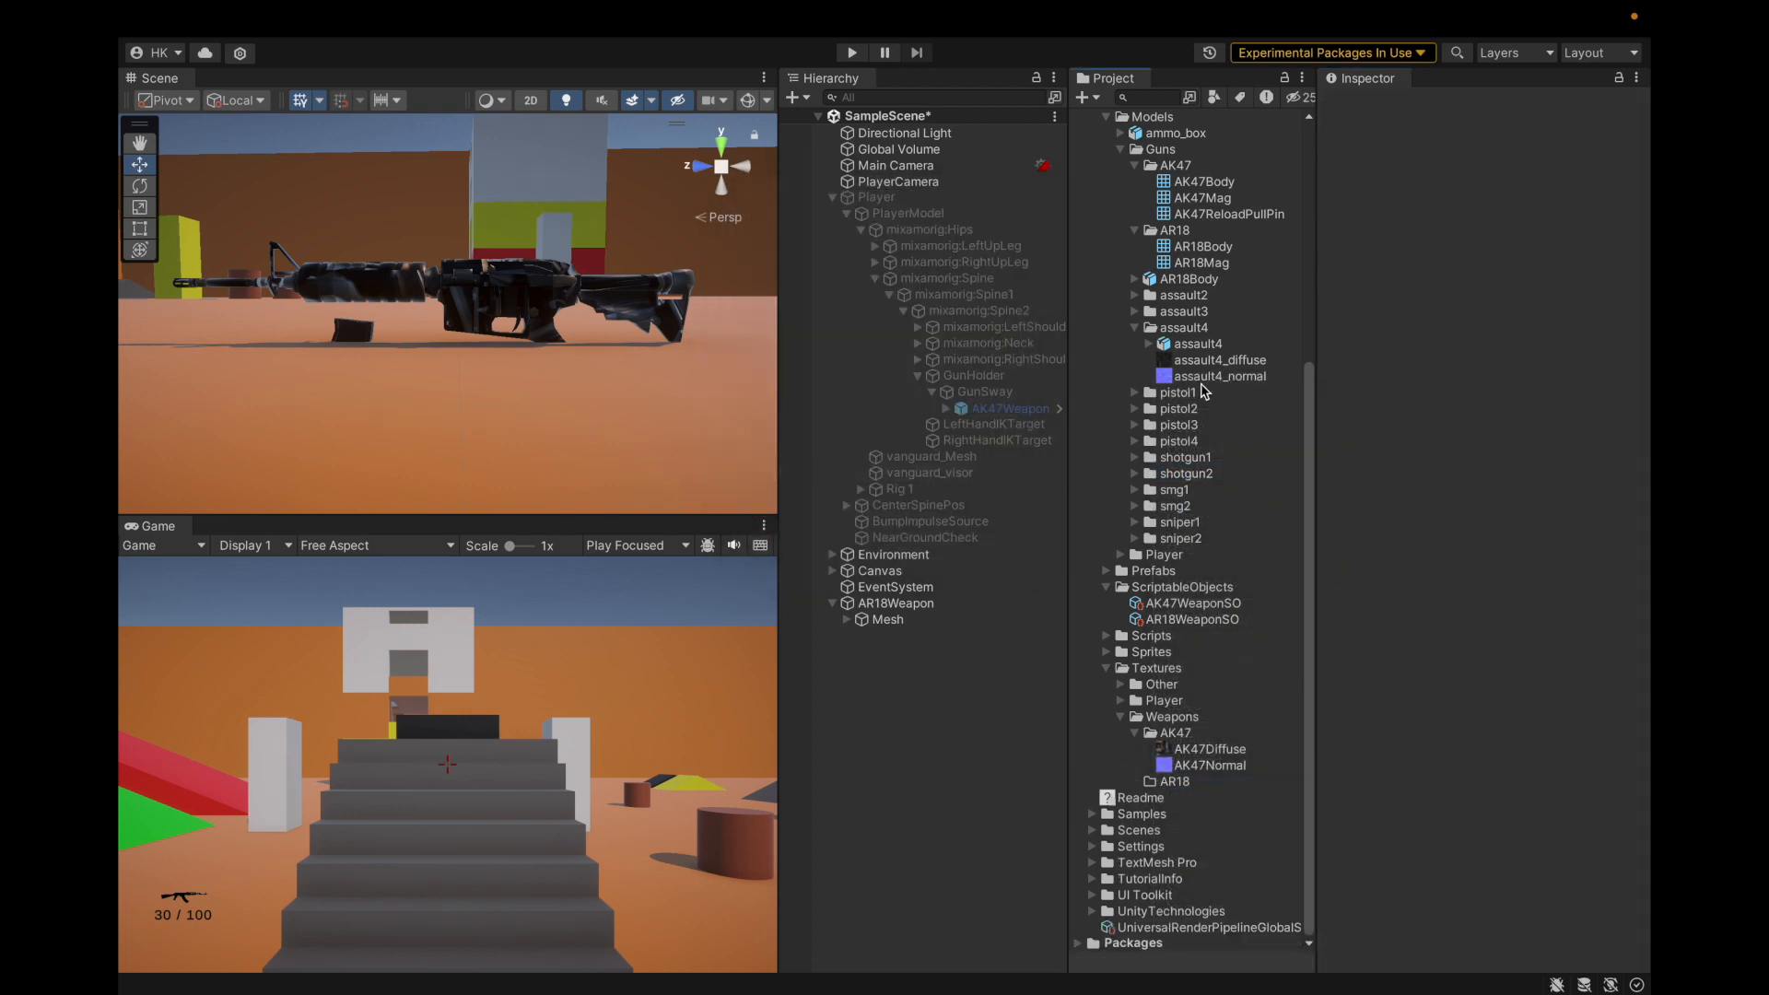
Move assault4_diffuse and assault4_normal from the assault4 model folder into Textures/Weapons/AR18.
{"action": "left_click", "coordinate": [1218, 360]}
{"action": "left_click", "coordinate": [1218, 376], "text": "shift"}
{"action": "left_click_drag", "start_coordinate": [1206, 373], "coordinate": [1175, 782]}
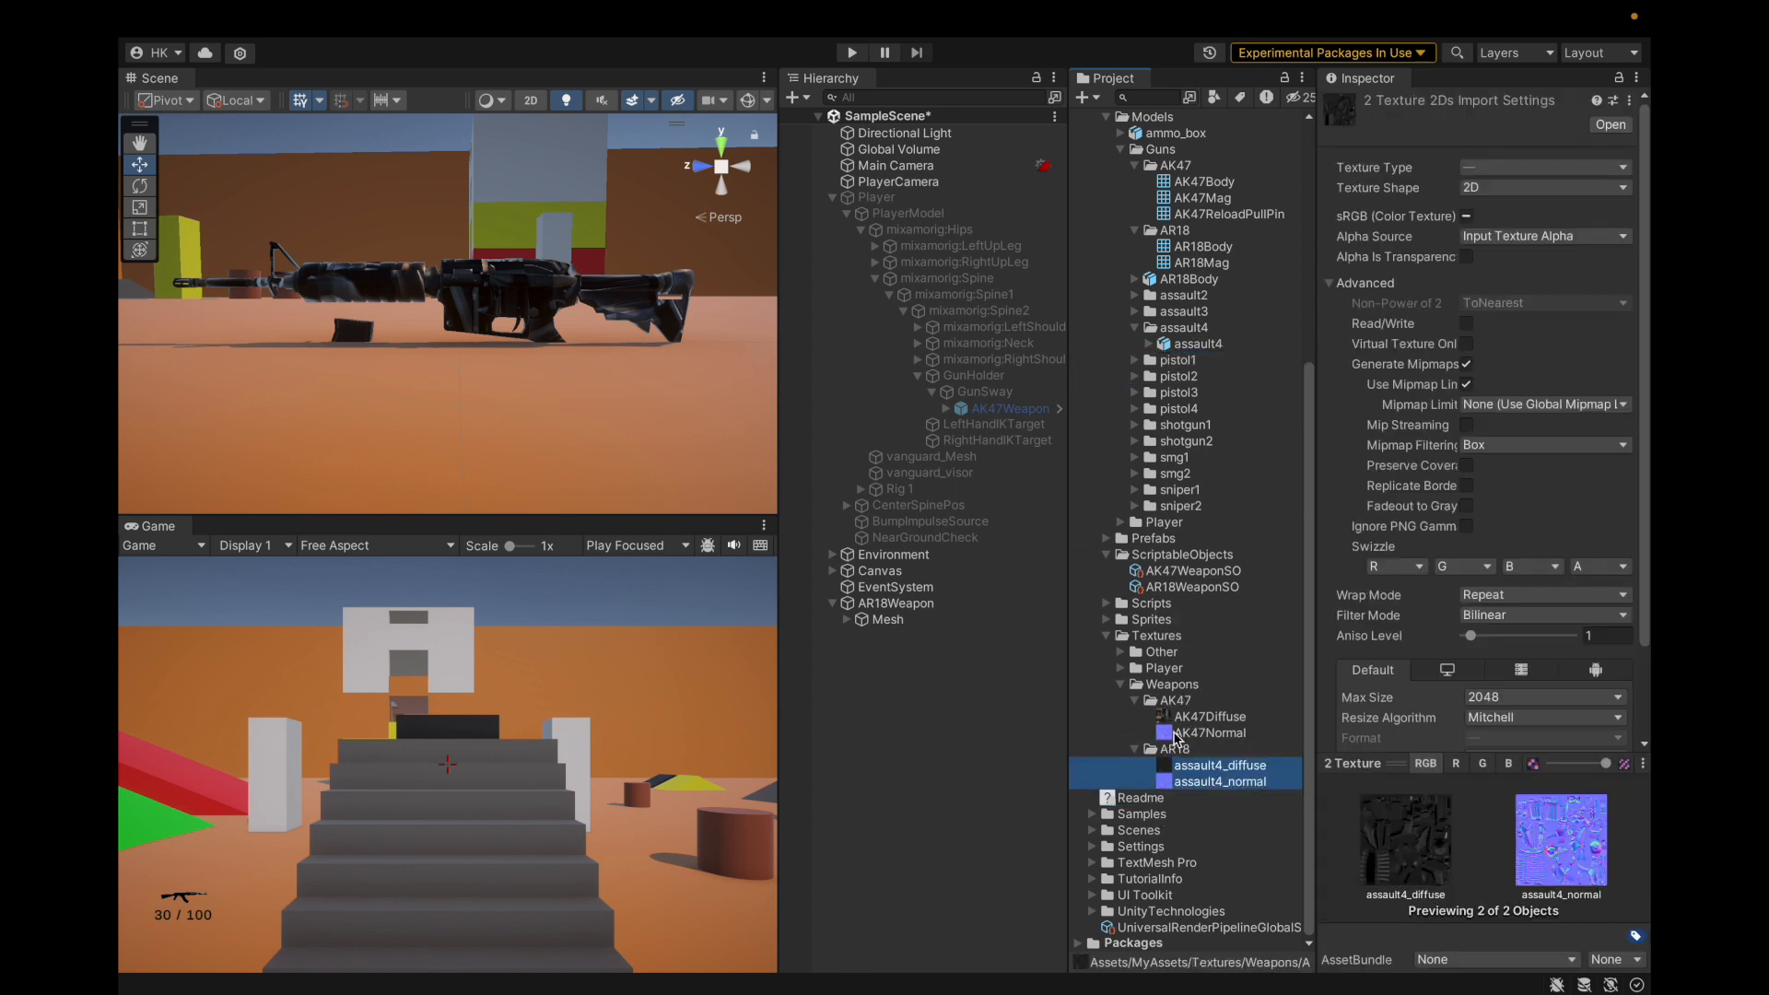
Rename the assault4_diffuse texture as AR18Diffuse.
{"action": "left_click", "coordinate": [1207, 766]}
{"action": "right_click", "coordinate": [1207, 767]}
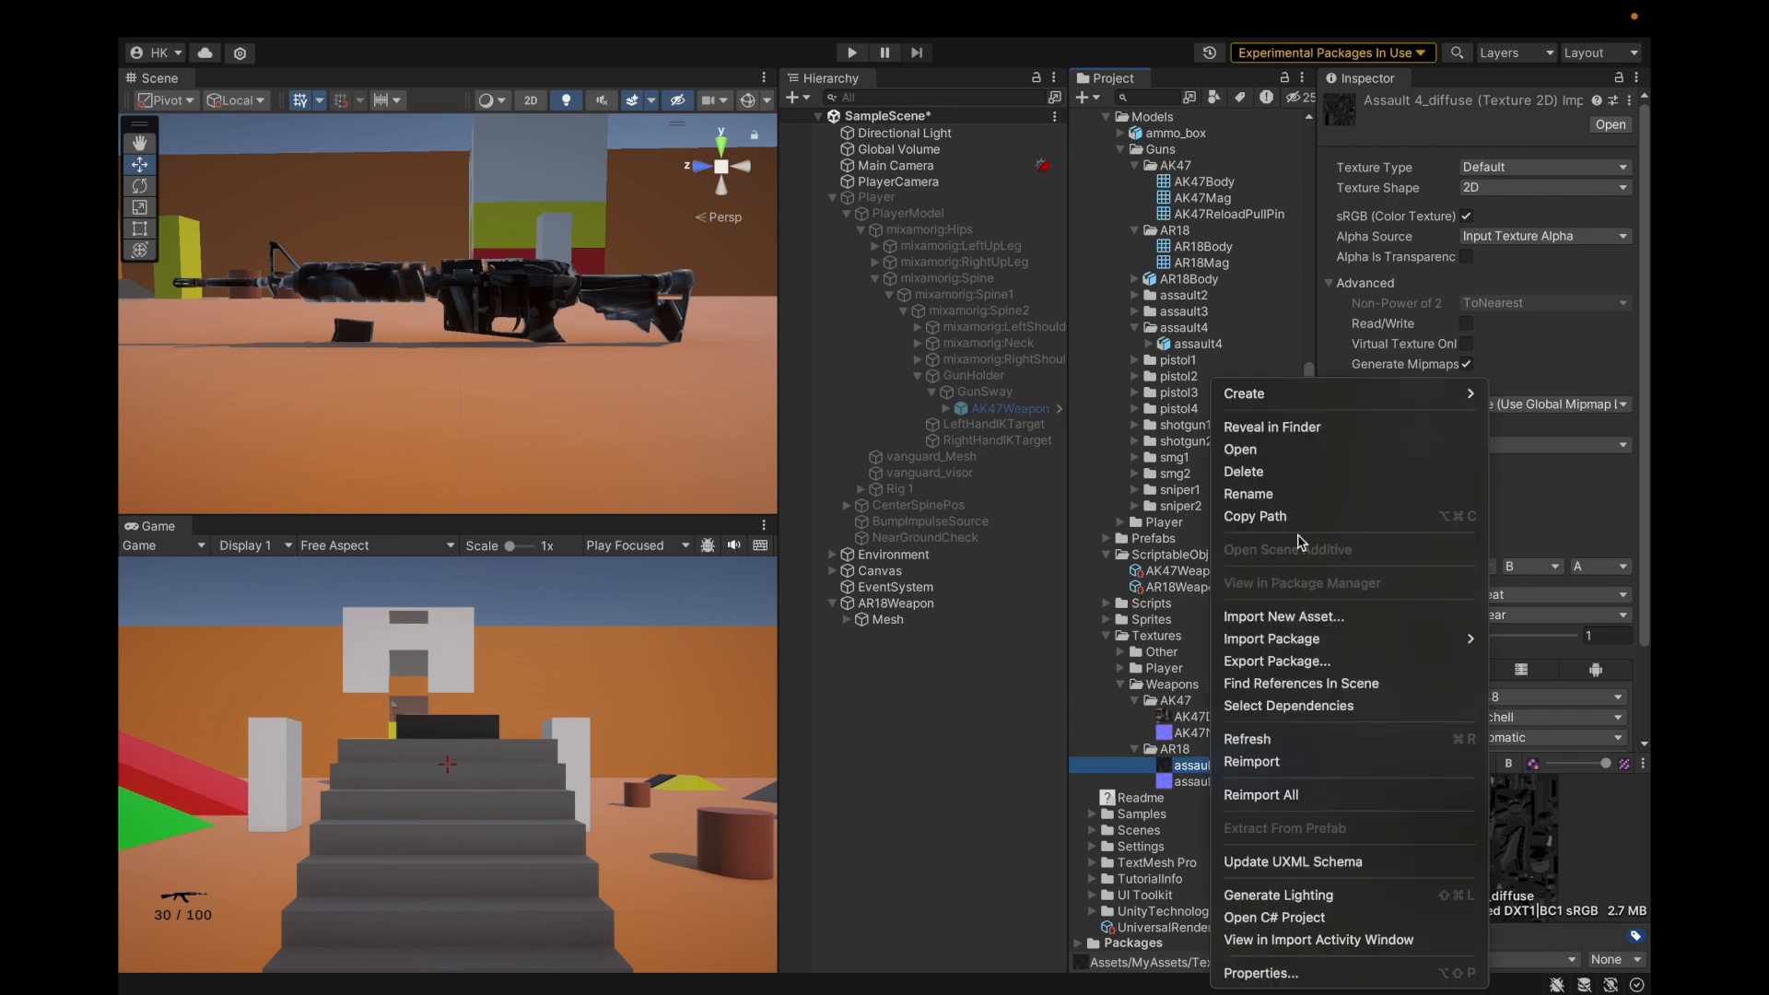
{"action": "left_click", "coordinate": [1279, 491]}
{"action": "type", "text": "AR18Diffuse"}
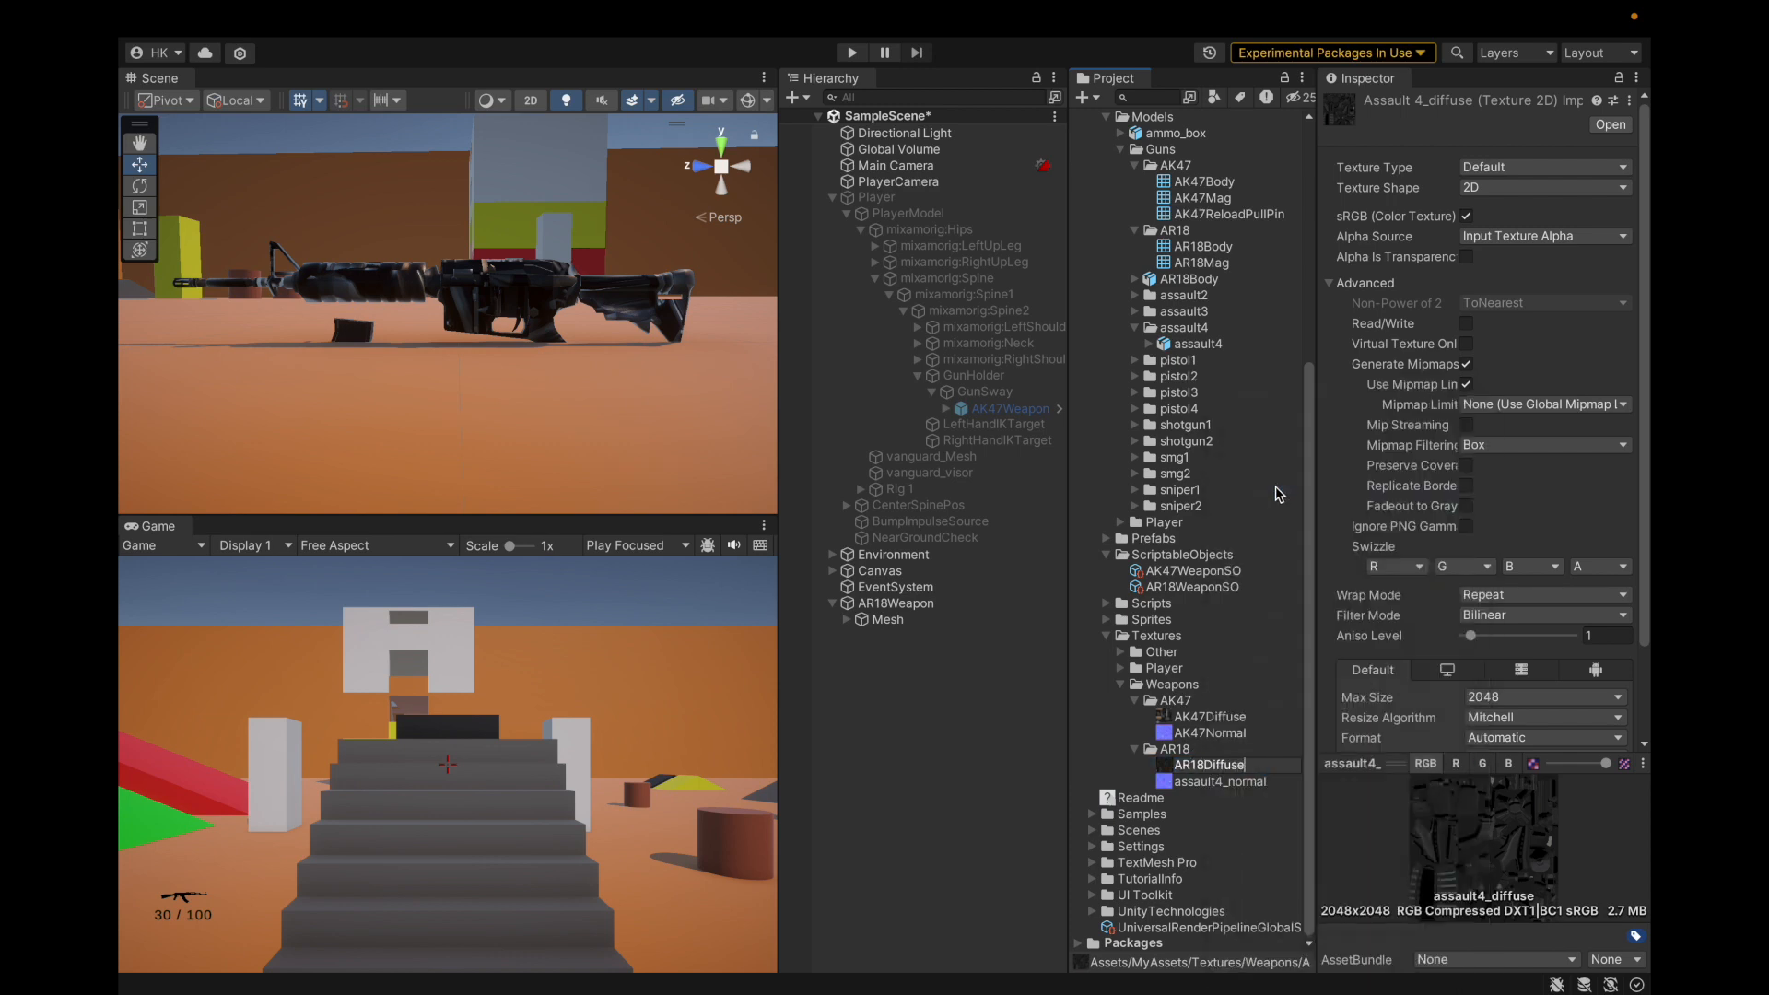
{"action": "key", "text": "Return"}
Rename the assault4_normal texture as AR18Normal.
{"action": "right_click", "coordinate": [1225, 782]}
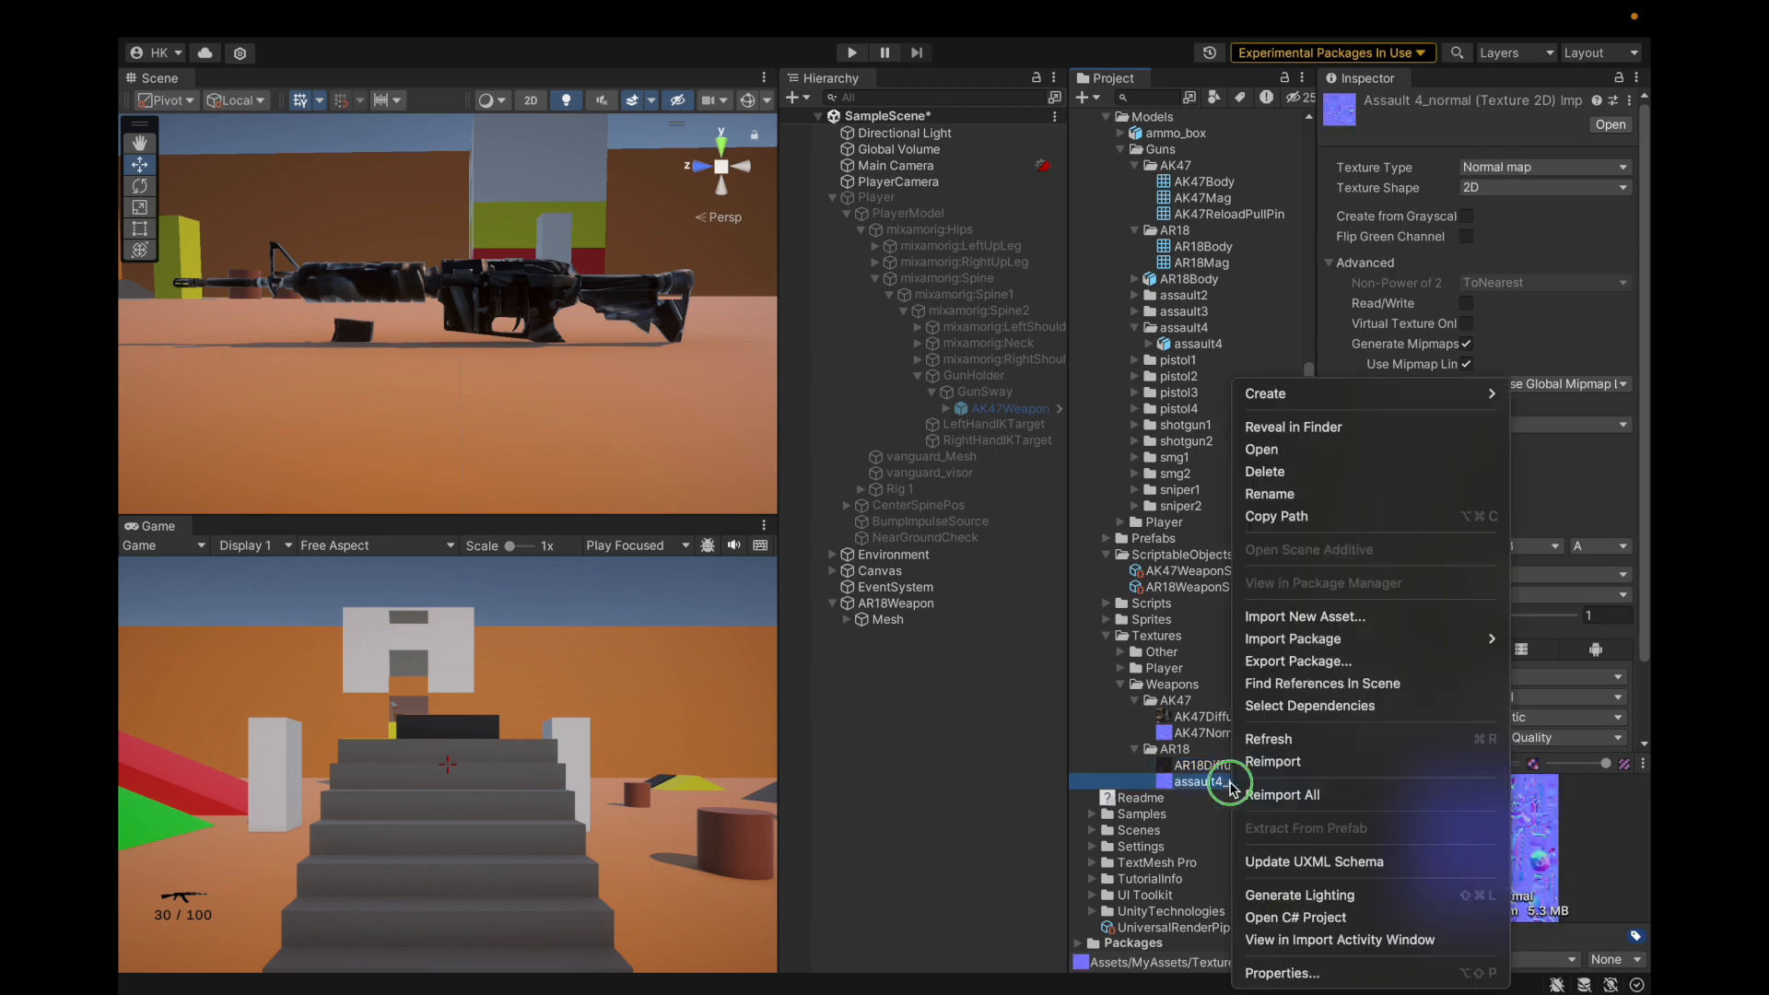
{"action": "left_click", "coordinate": [1287, 495]}
{"action": "type", "text": "AR18Normal"}
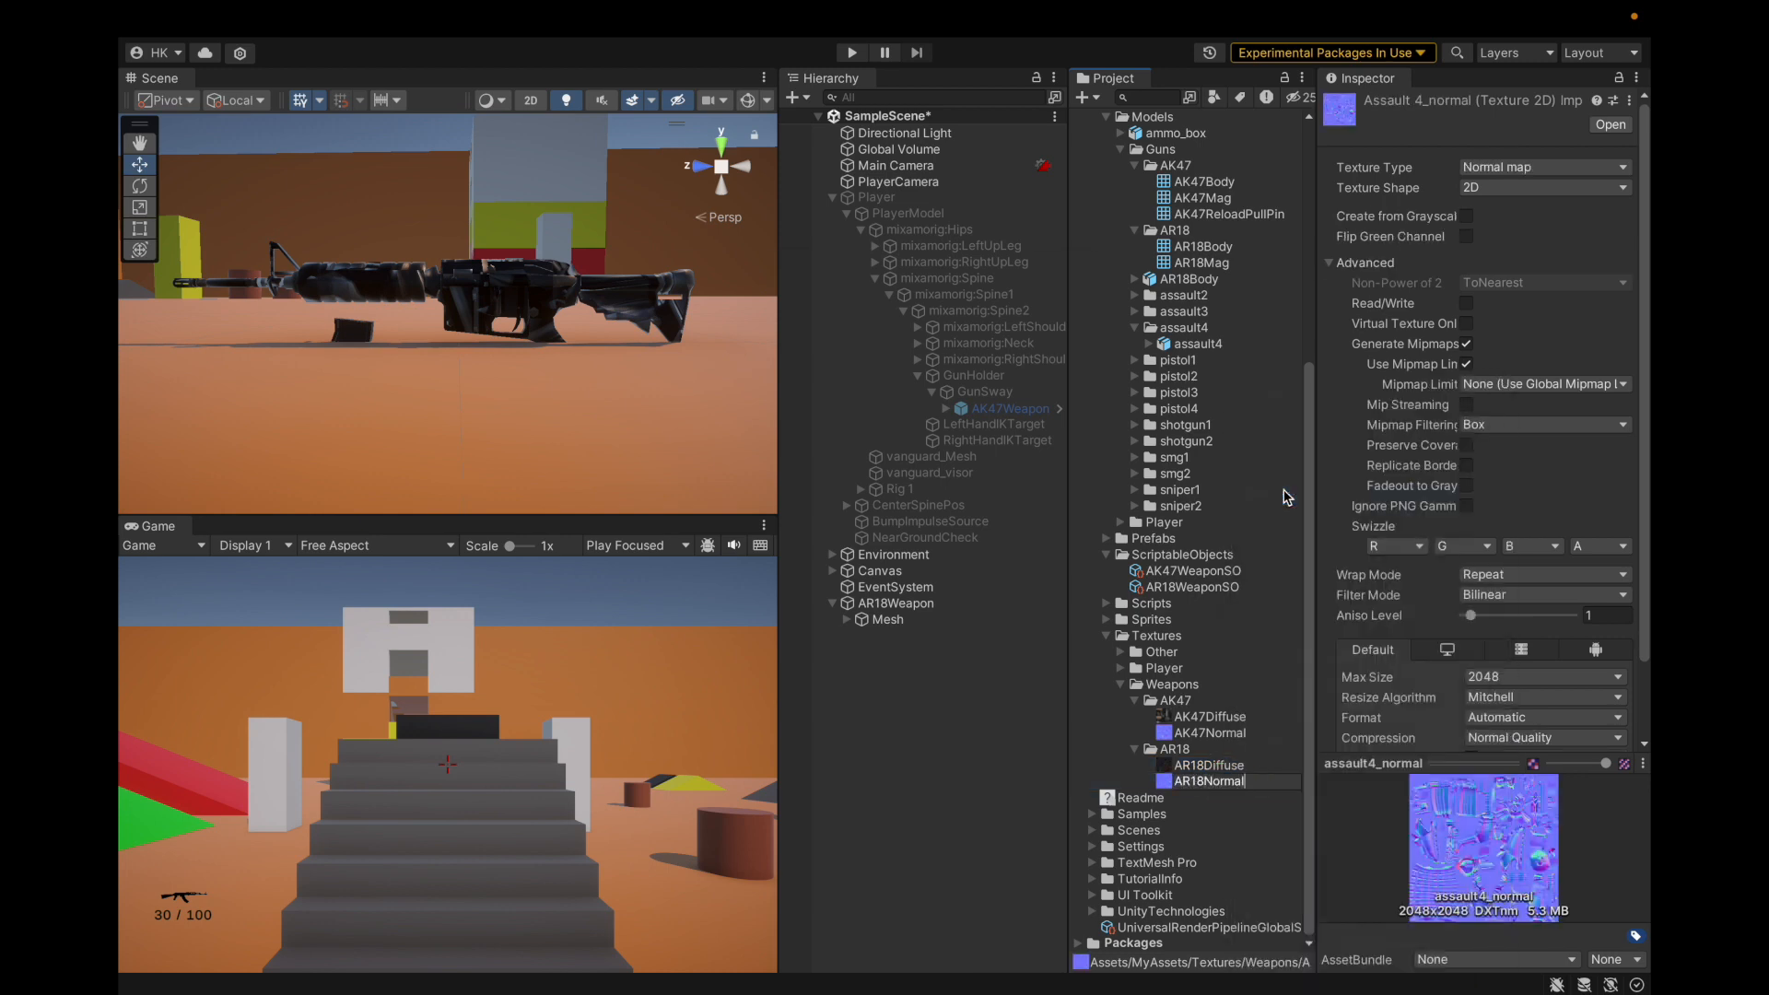
{"action": "key", "text": "Return"}
Assign AR18Diffuse as the base map and AR18Normal as the normal map of AR18Material.
{"action": "scroll", "coordinate": [1199, 479], "scroll_direction": "up", "scroll_amount": 2}
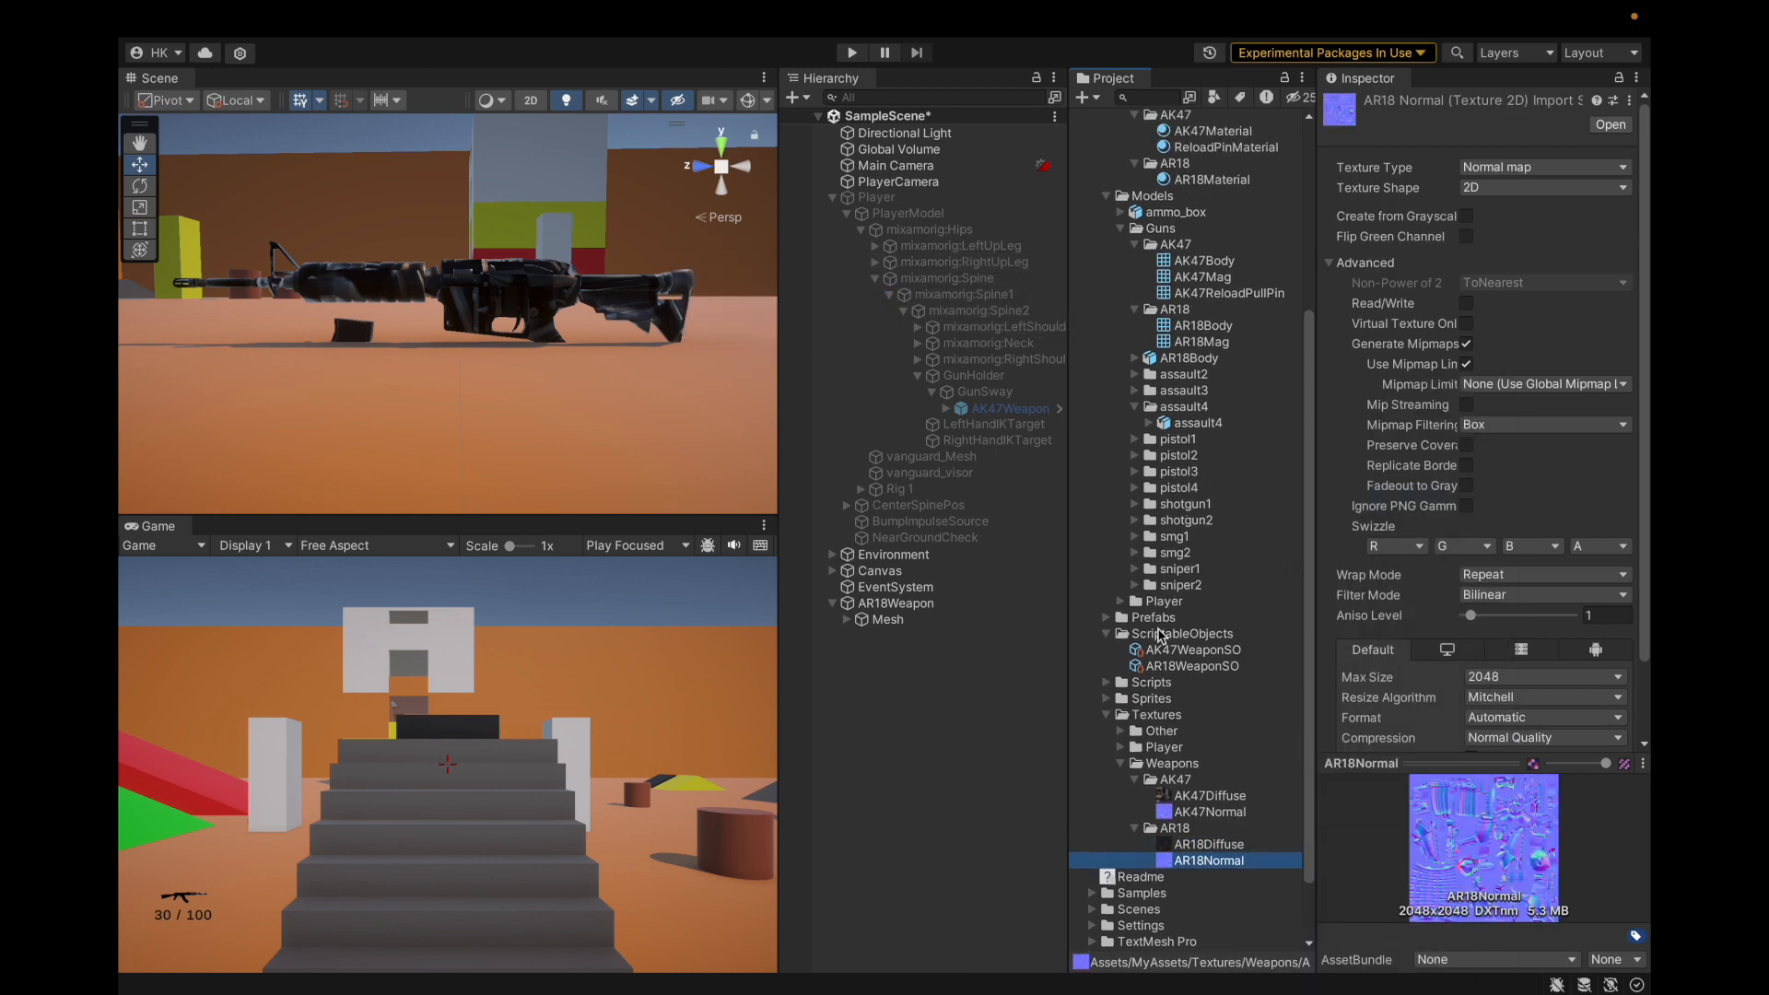
{"action": "scroll", "coordinate": [1229, 322], "scroll_direction": "up", "scroll_amount": 3}
{"action": "left_click", "coordinate": [1212, 315]}
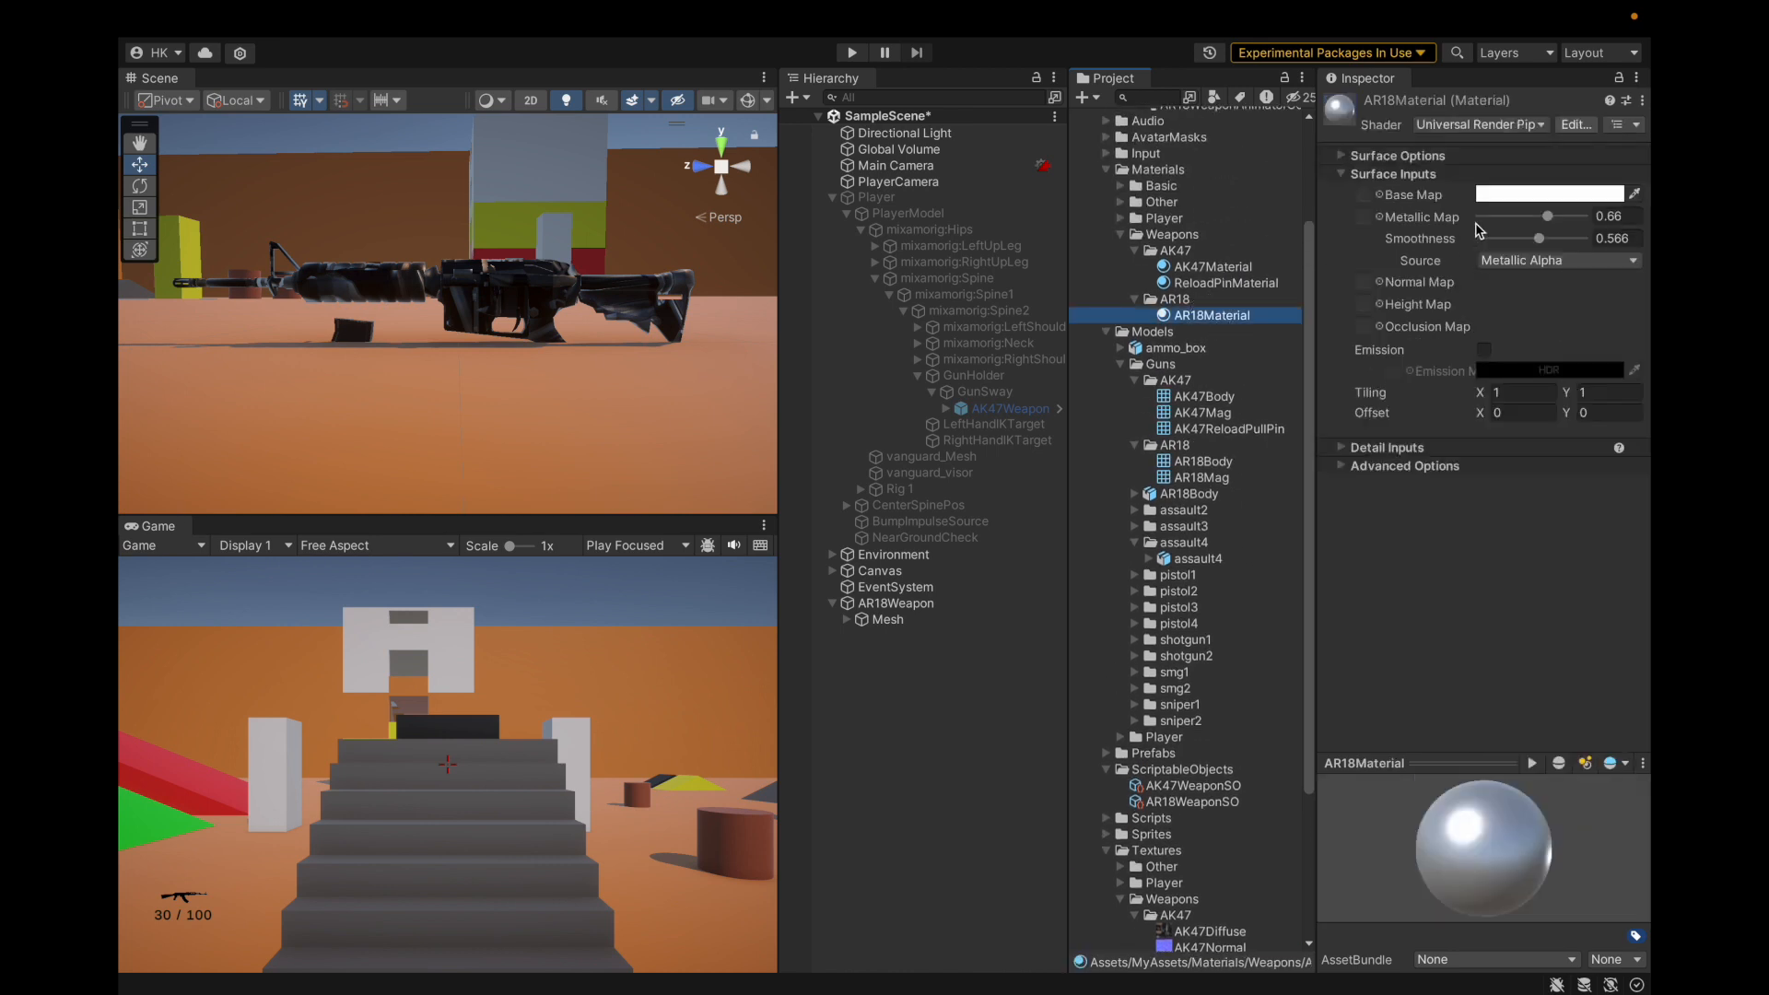
{"action": "left_click", "coordinate": [1337, 174]}
{"action": "left_click", "coordinate": [1339, 155]}
{"action": "left_click", "coordinate": [1339, 156]}
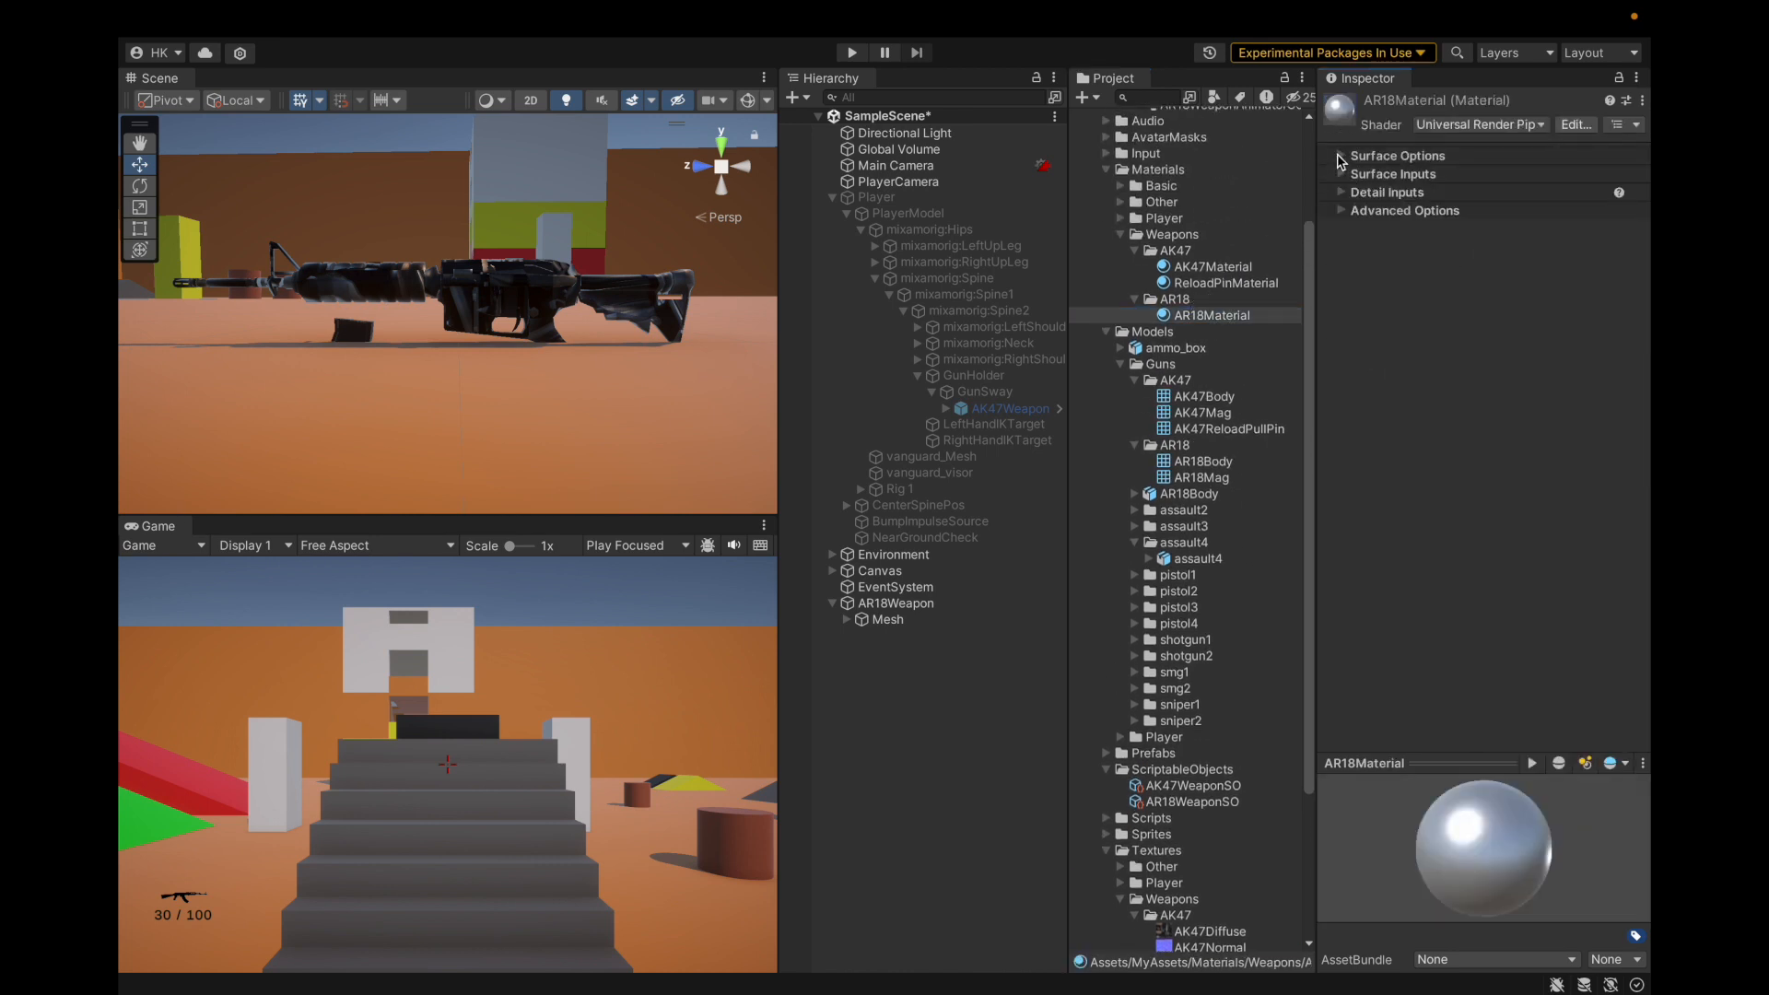
{"action": "left_click", "coordinate": [1340, 174]}
{"action": "scroll", "coordinate": [1231, 432], "scroll_direction": "down", "scroll_amount": 5}
{"action": "left_click_drag", "start_coordinate": [1202, 764], "coordinate": [1363, 194]}
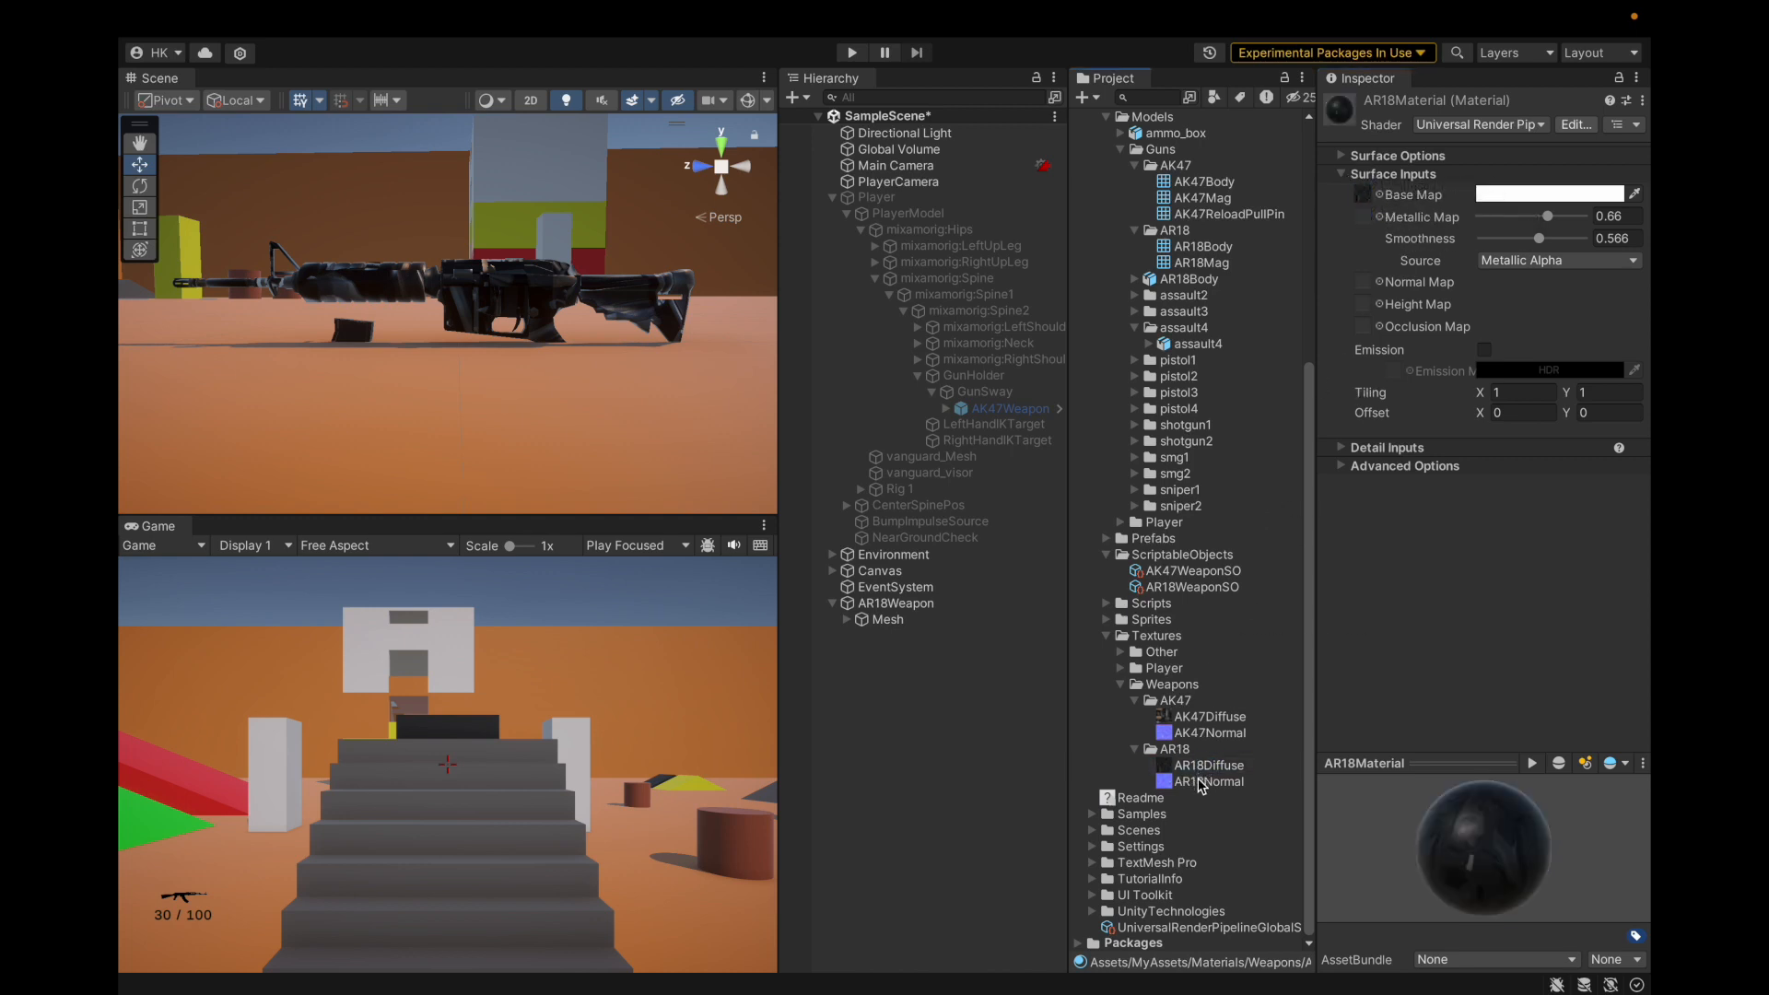
{"action": "left_click_drag", "start_coordinate": [1201, 788], "coordinate": [1373, 282]}
Assign AR18Material to the Mesh Renderer of AR18Weapon's Mesh object and save the project.
{"action": "left_click", "coordinate": [887, 618]}
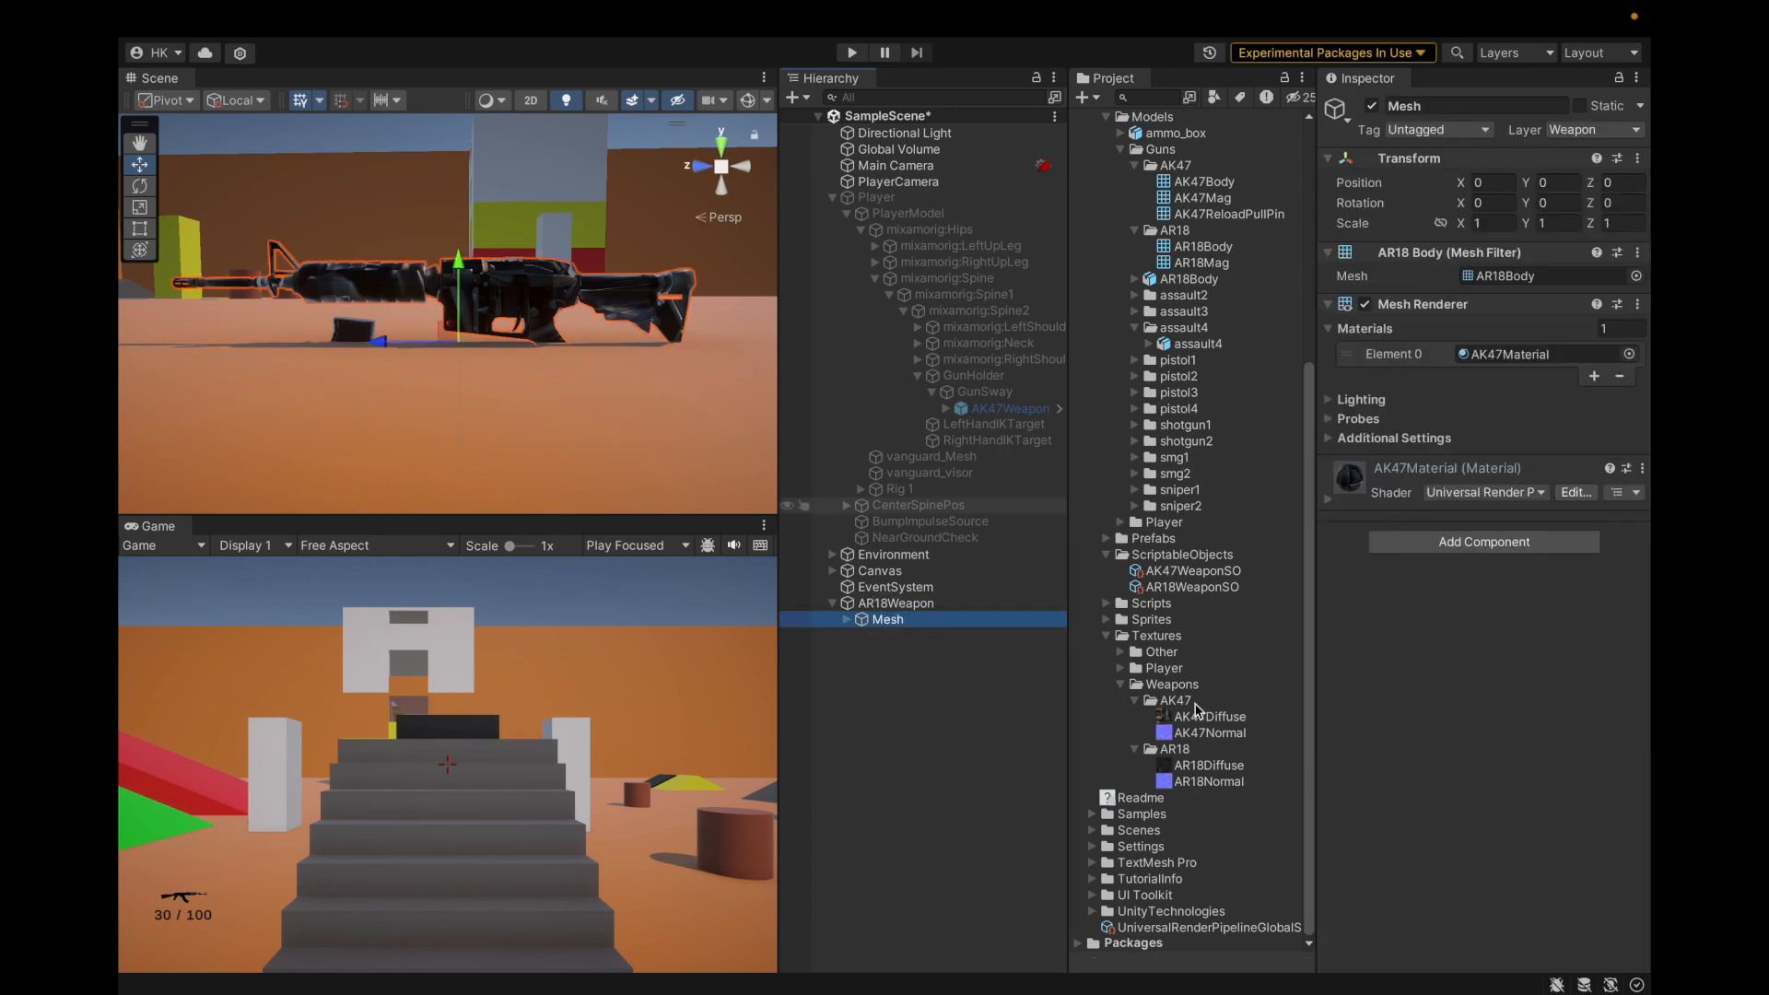
{"action": "scroll", "coordinate": [1195, 709], "scroll_direction": "up", "scroll_amount": 3}
{"action": "left_click_drag", "start_coordinate": [1211, 207], "coordinate": [1506, 353]}
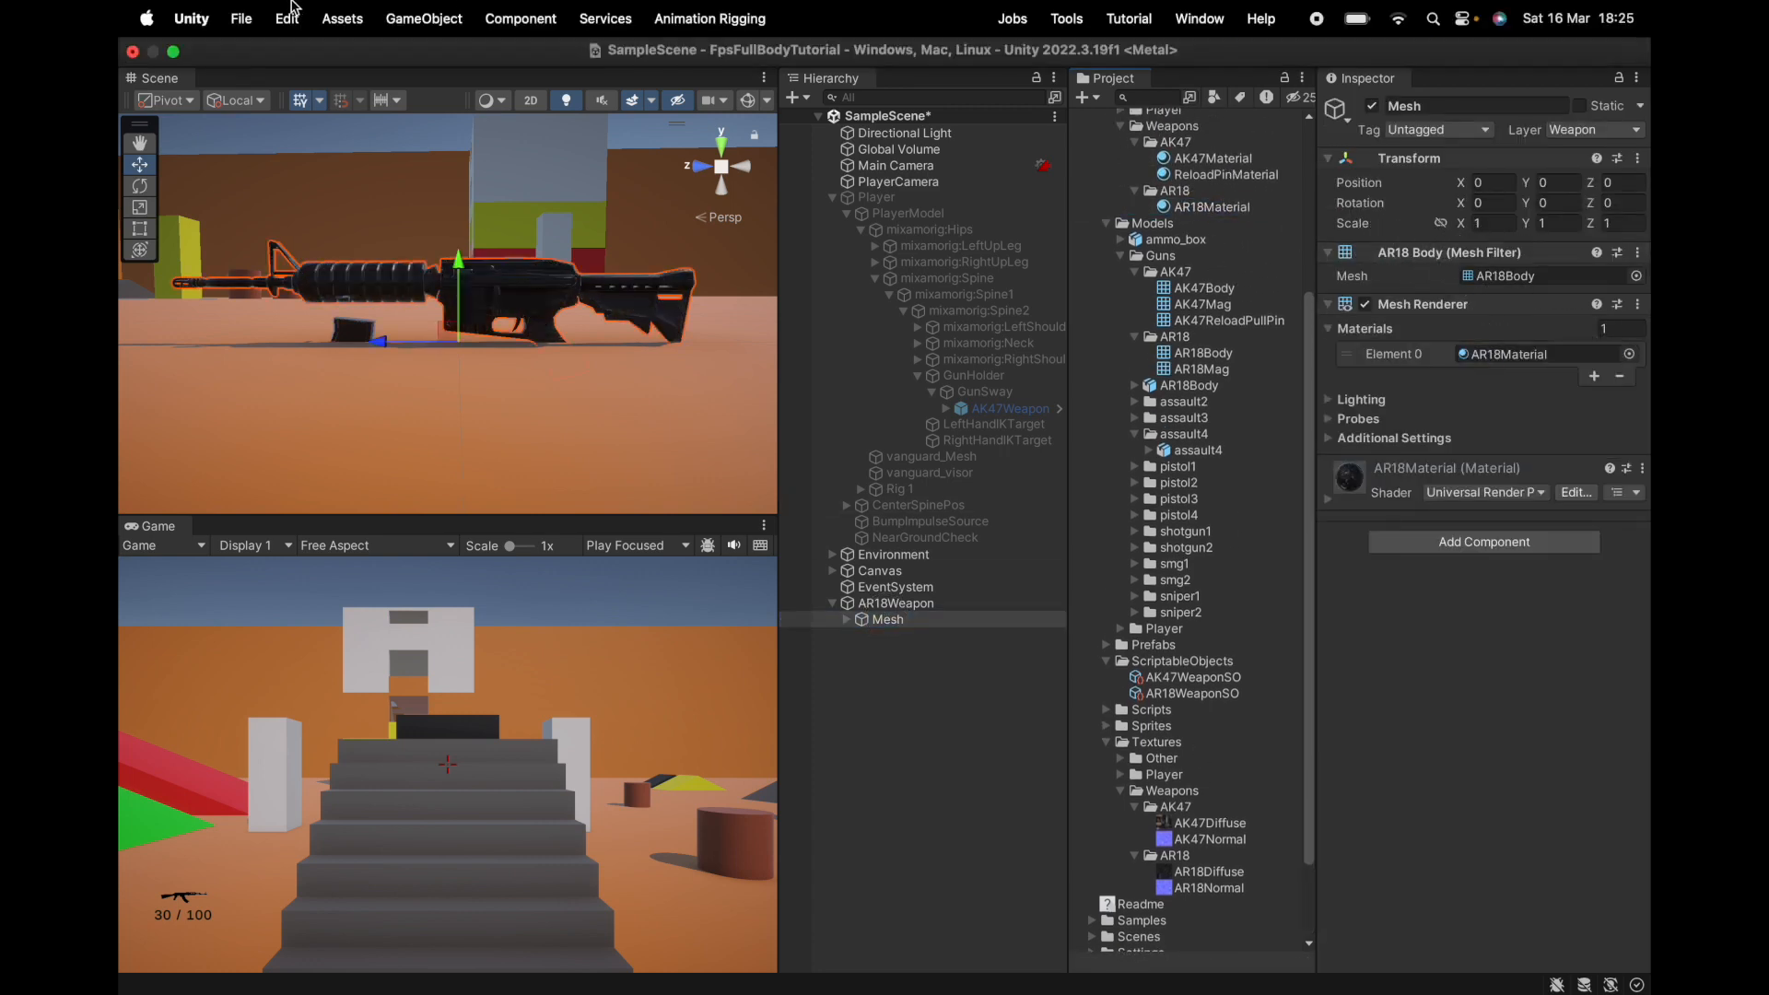
{"action": "left_click", "coordinate": [241, 19]}
{"action": "left_click", "coordinate": [257, 272]}
Select the ReloadPullPin part of AR18Weapon's mesh in the scene and save the project again.
{"action": "left_click_drag", "start_coordinate": [571, 313], "coordinate": [564, 251], "text": "alt"}
{"action": "scroll", "coordinate": [334, 336], "scroll_direction": "up", "scroll_amount": 3}
{"action": "scroll", "coordinate": [334, 337], "scroll_direction": "up", "scroll_amount": 3}
{"action": "left_click", "coordinate": [565, 252]}
{"action": "left_click_drag", "start_coordinate": [360, 358], "coordinate": [442, 387], "text": "alt"}
{"action": "left_click", "coordinate": [240, 19]}
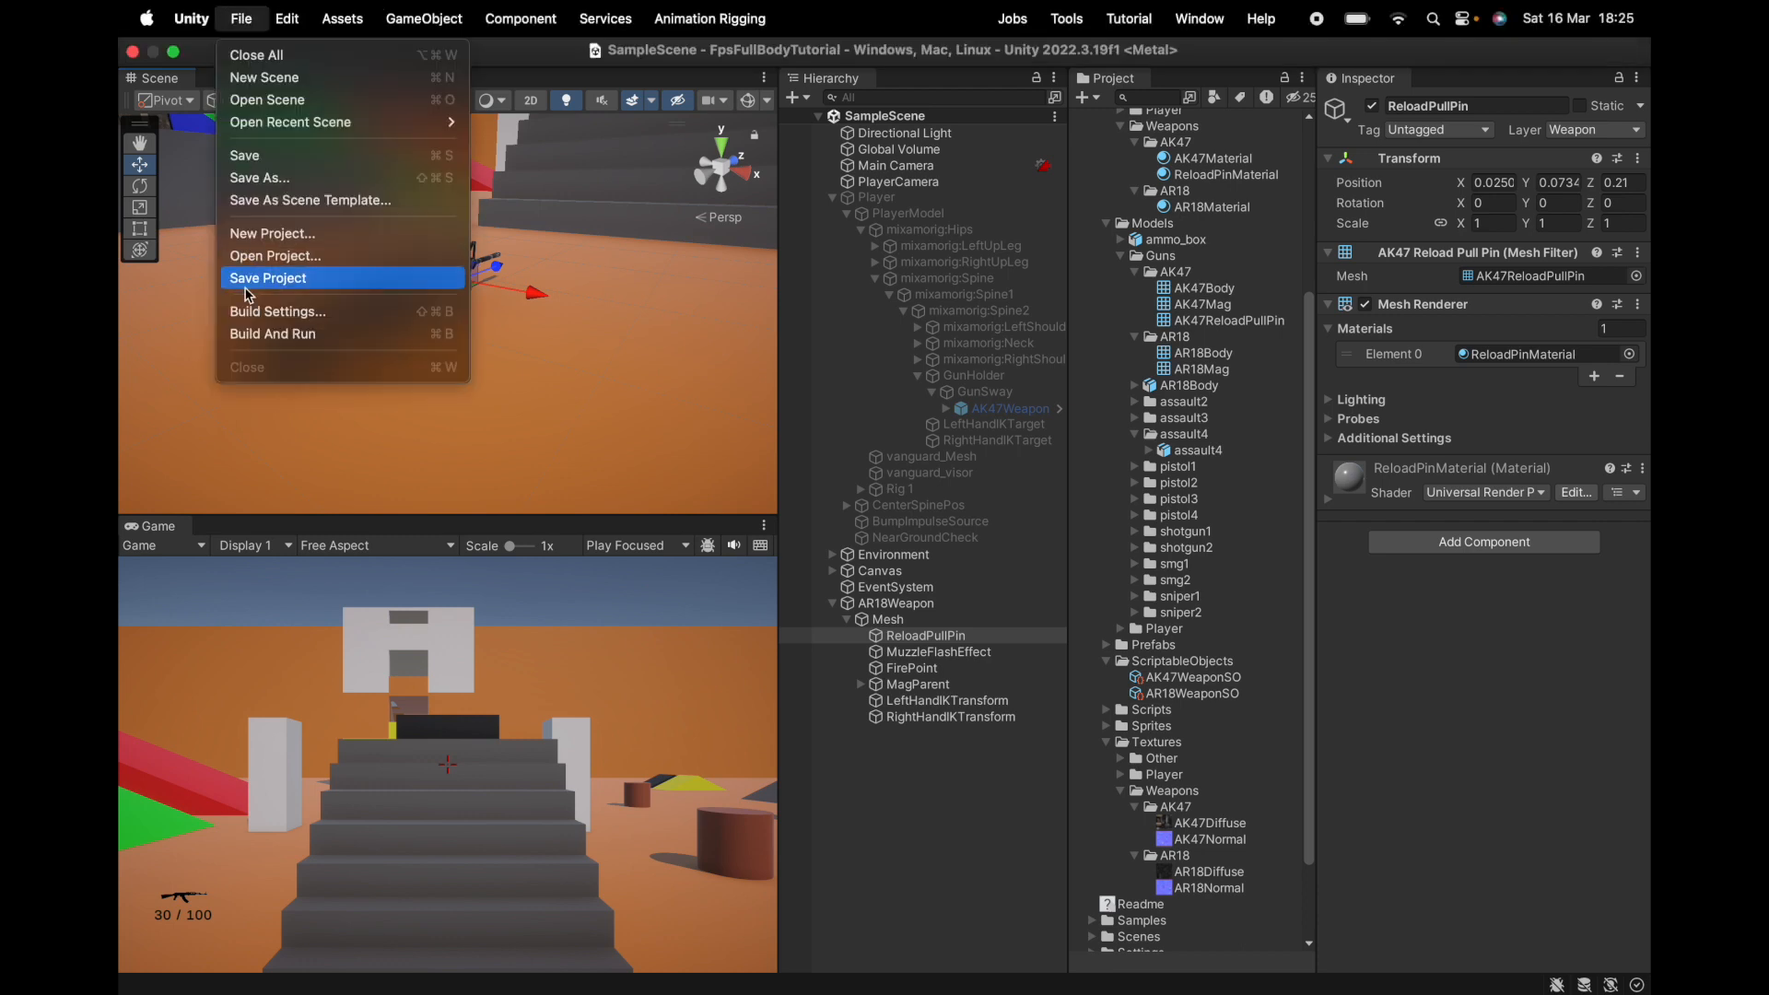
{"action": "left_click", "coordinate": [245, 288]}
Create a new folder named AR18 inside the Weapon animations folder.
{"action": "scroll", "coordinate": [1205, 254], "scroll_direction": "up", "scroll_amount": 3}
{"action": "left_click", "coordinate": [1203, 220]}
{"action": "key", "text": "Up"}
{"action": "key", "text": "Up"}
{"action": "key", "text": "Up"}
{"action": "key", "text": "Up"}
{"action": "key", "text": "Right"}
{"action": "key", "text": "Down"}
{"action": "key", "text": "Down"}
{"action": "key", "text": "Down"}
{"action": "key", "text": "Right"}
{"action": "key", "text": "Left"}
{"action": "key", "text": "Down"}
{"action": "key", "text": "Right"}
{"action": "key", "text": "Down"}
{"action": "key", "text": "Down"}
{"action": "key", "text": "Down"}
{"action": "key", "text": "Down"}
{"action": "key", "text": "Down"}
{"action": "key", "text": "Up"}
{"action": "key", "text": "Up"}
{"action": "key", "text": "Up"}
{"action": "key", "text": "Up"}
{"action": "right_click", "coordinate": [1203, 218]}
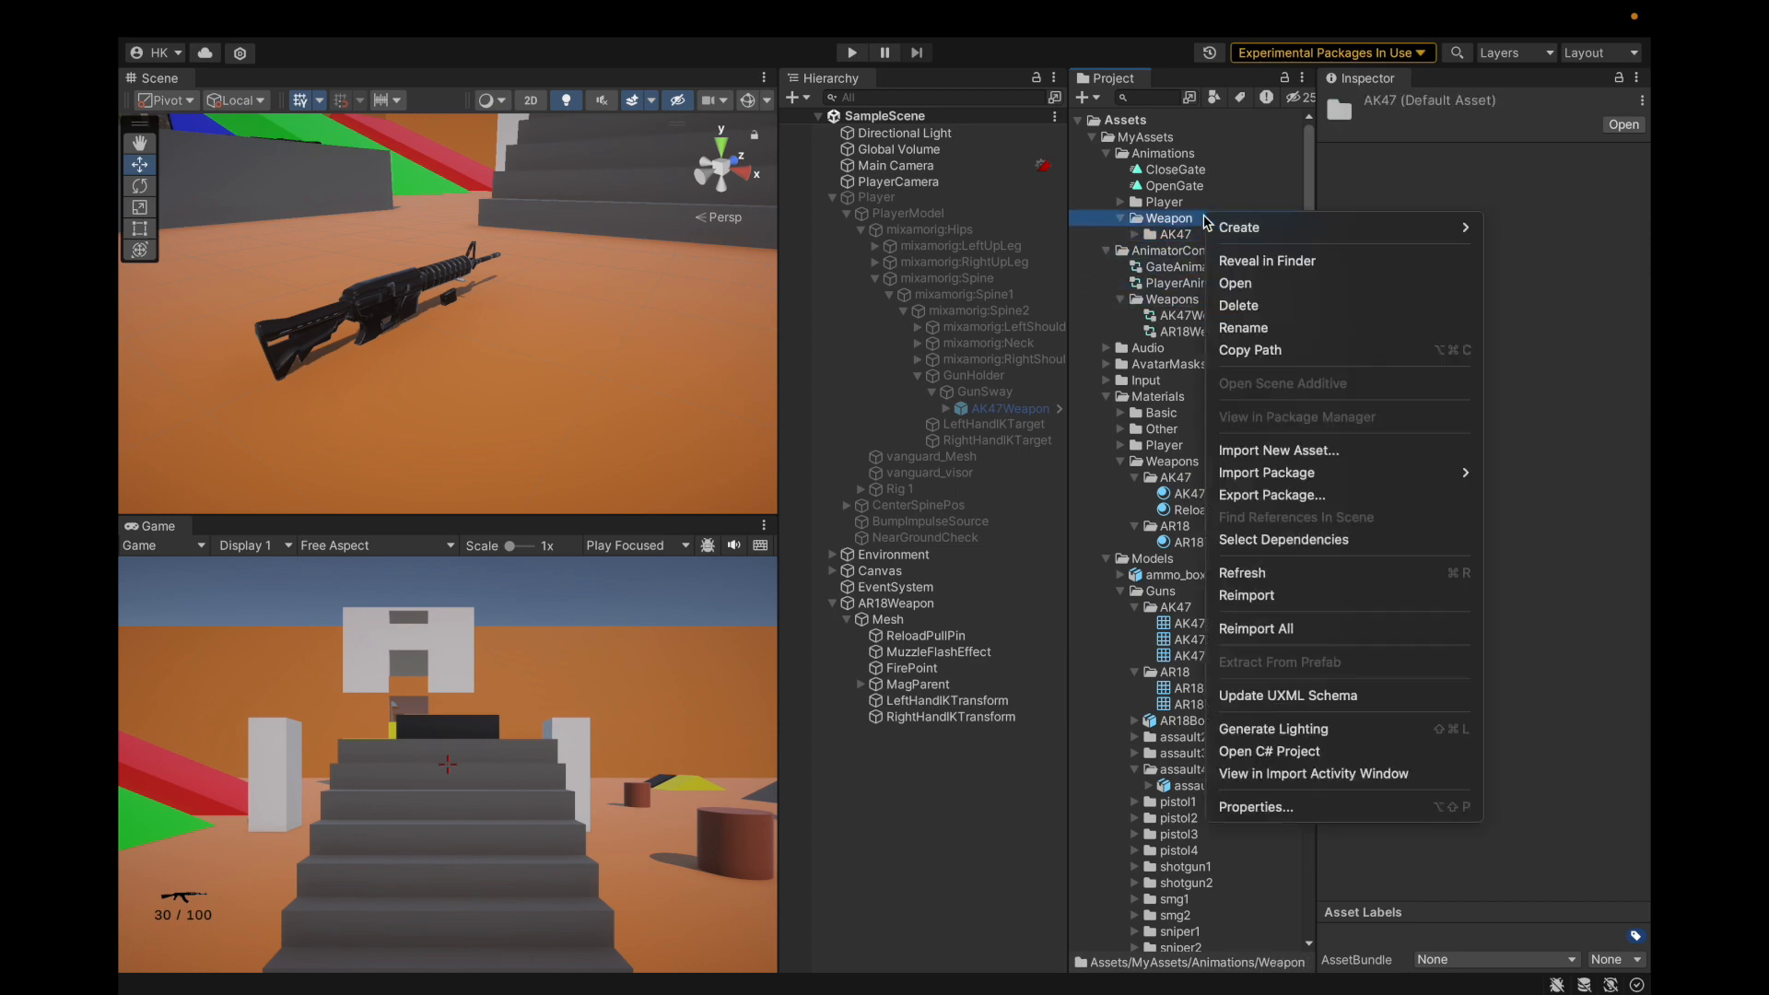
{"action": "mouse_move", "coordinate": [1239, 227]}
{"action": "left_click", "coordinate": [1087, 107]}
{"action": "type", "text": "AR"}
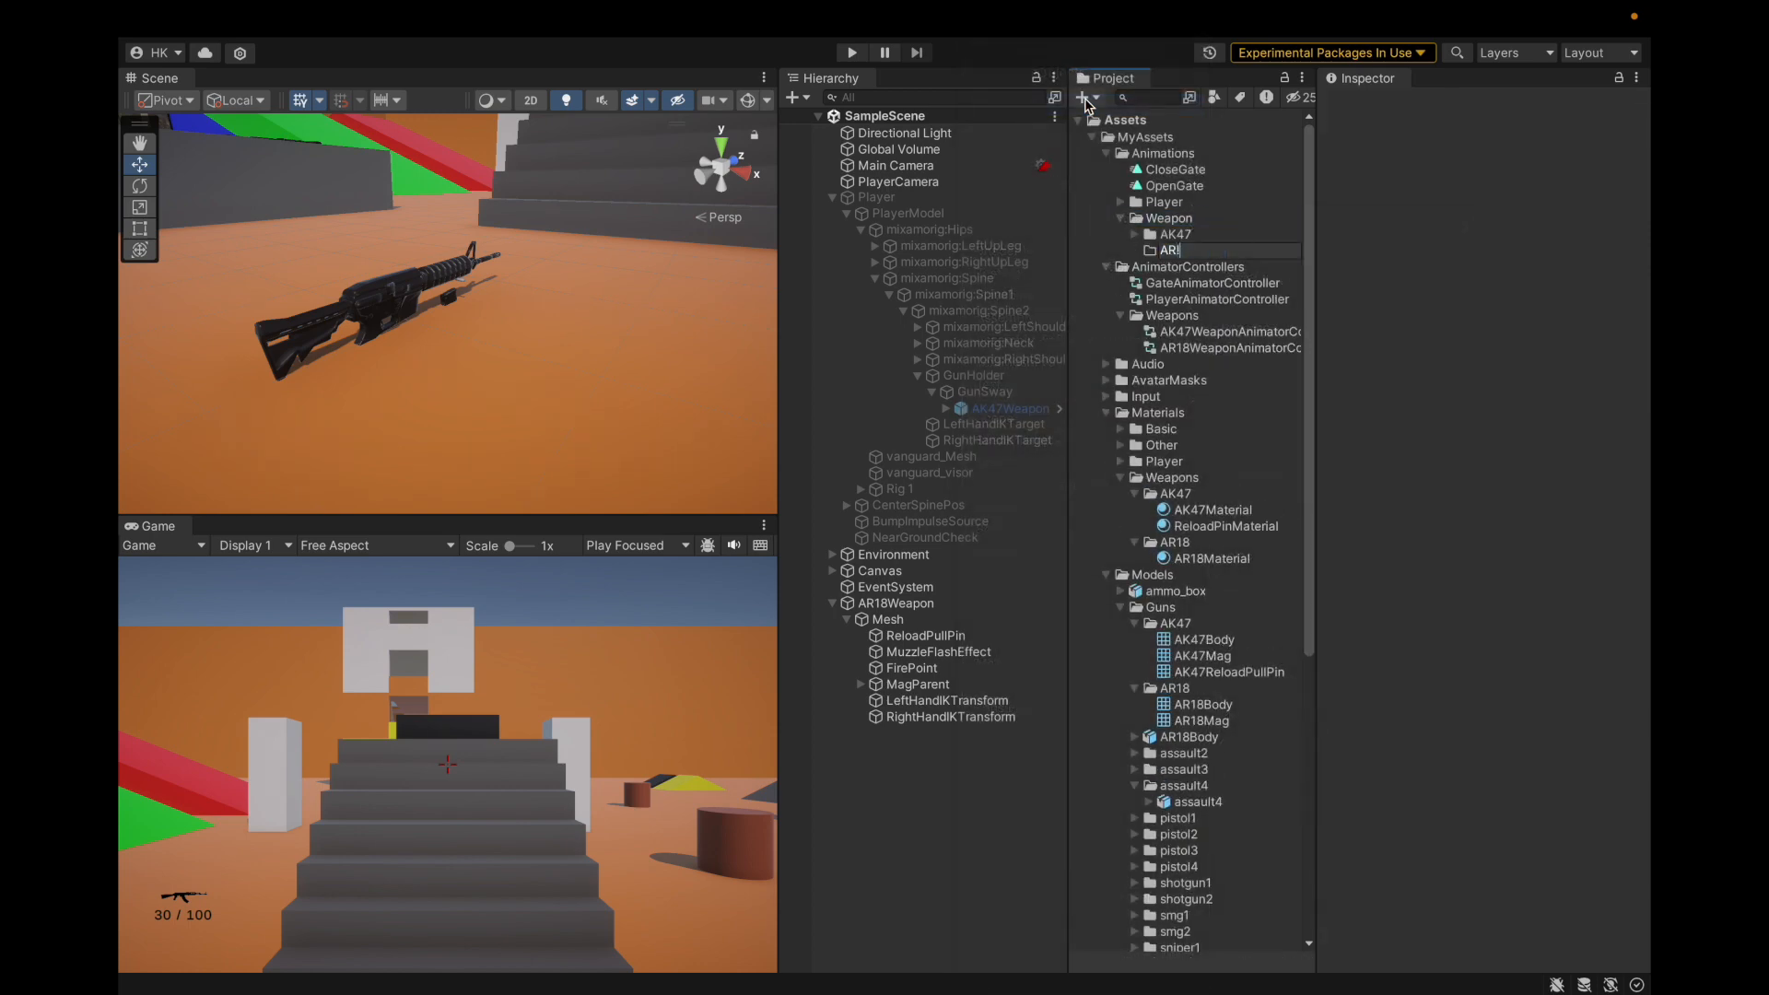
{"action": "type", "text": "18"}
{"action": "key", "text": "Return"}
Duplicate the AK47 Reload animation clip and move the copy into the AR18 animations folder.
{"action": "left_click", "coordinate": [1134, 234]}
{"action": "left_click", "coordinate": [1268, 266]}
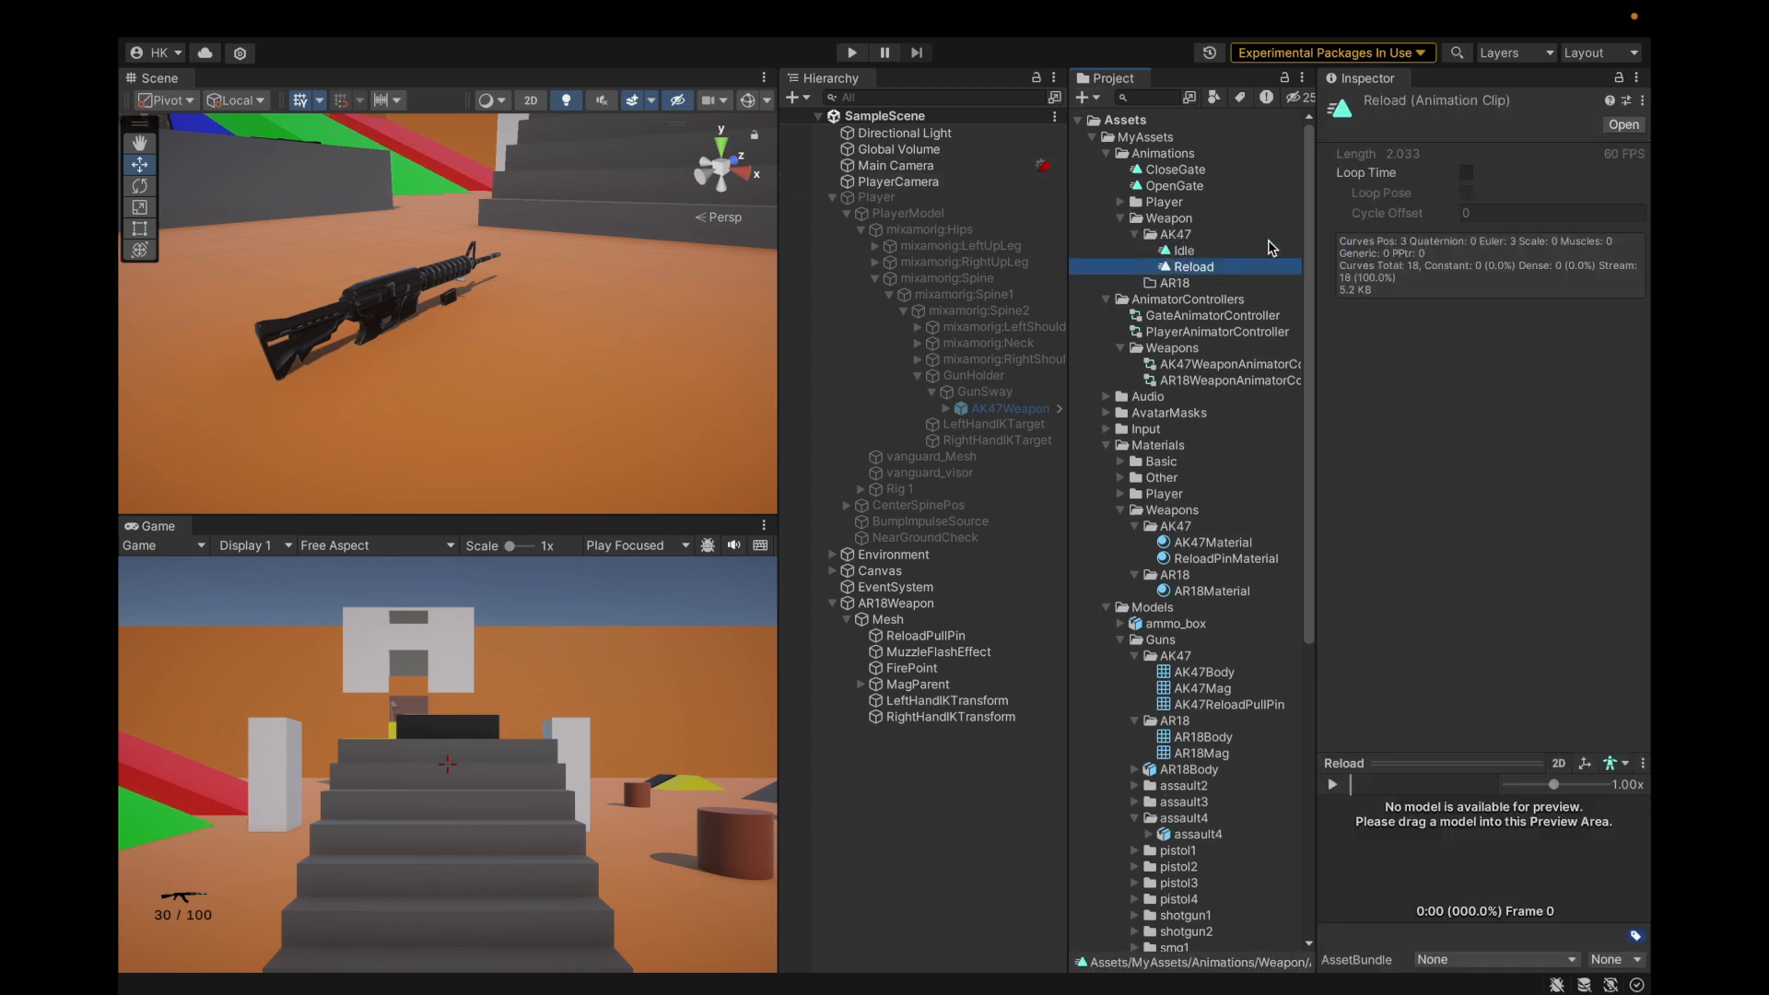
{"action": "key", "text": "ctrl+d"}
{"action": "left_click_drag", "start_coordinate": [1196, 268], "coordinate": [1195, 302]}
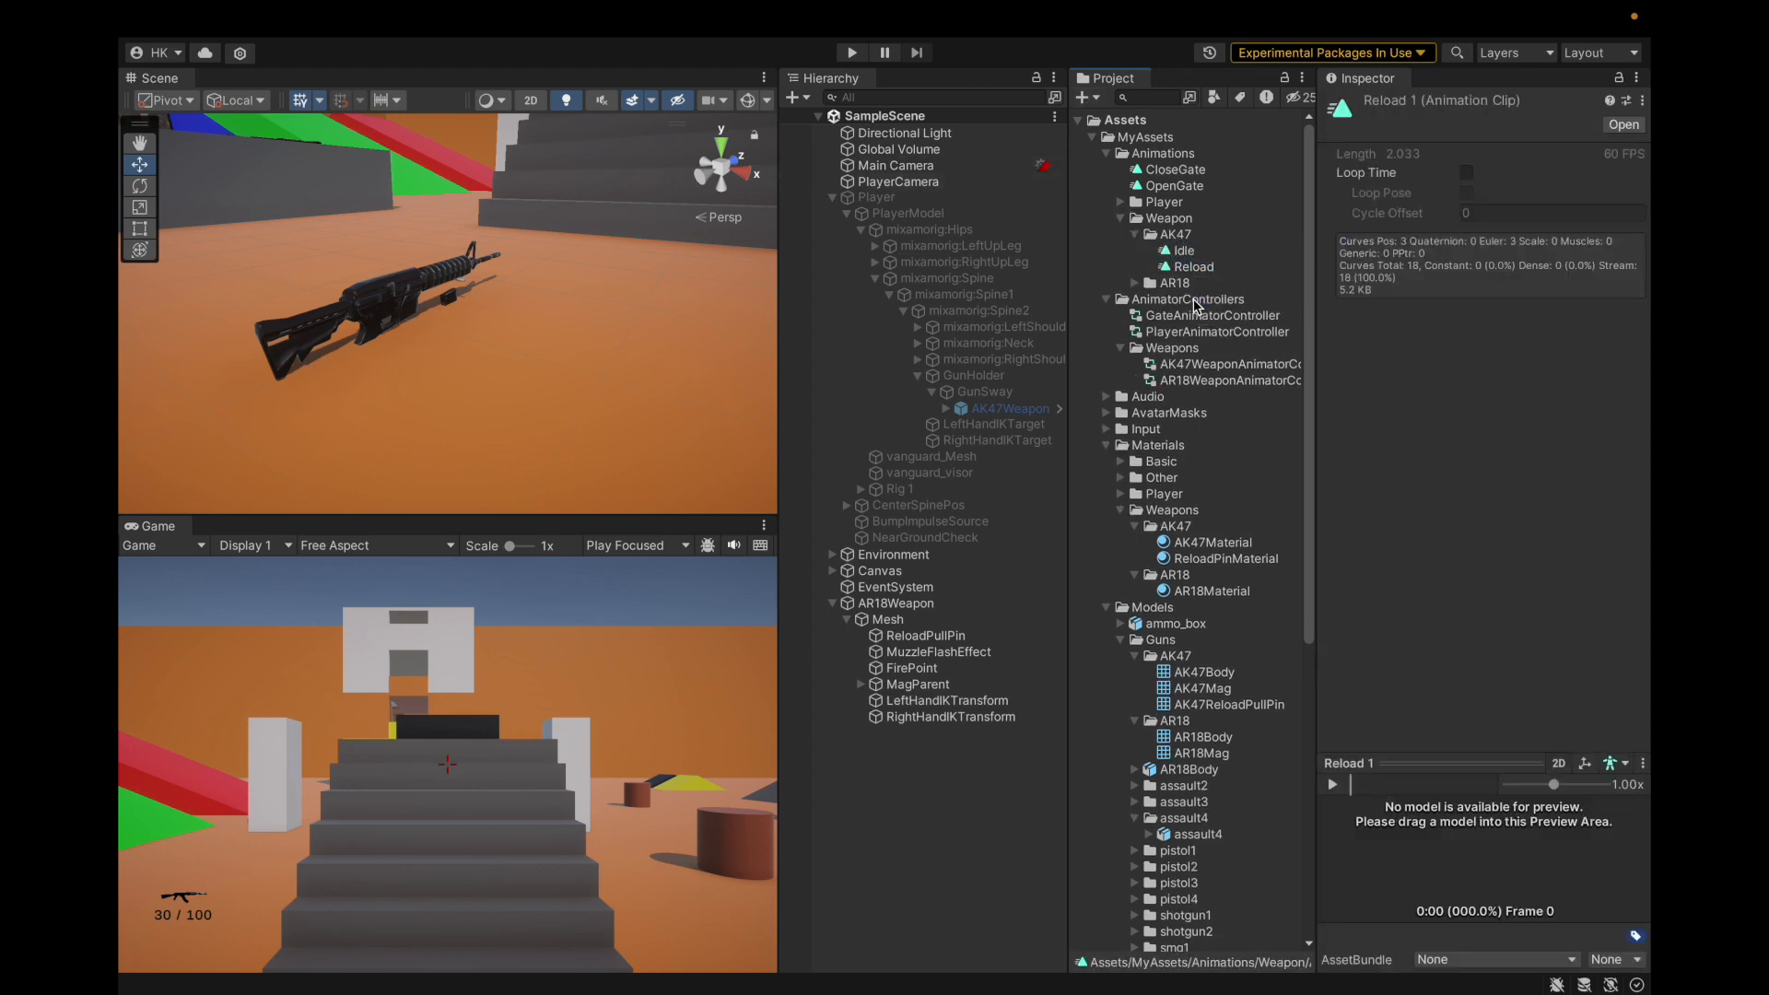
{"action": "left_click", "coordinate": [1146, 283]}
{"action": "left_click", "coordinate": [1135, 283]}
Rename the duplicated clip in the AR18 animations folder as Reload and save the project.
{"action": "right_click", "coordinate": [1179, 300]}
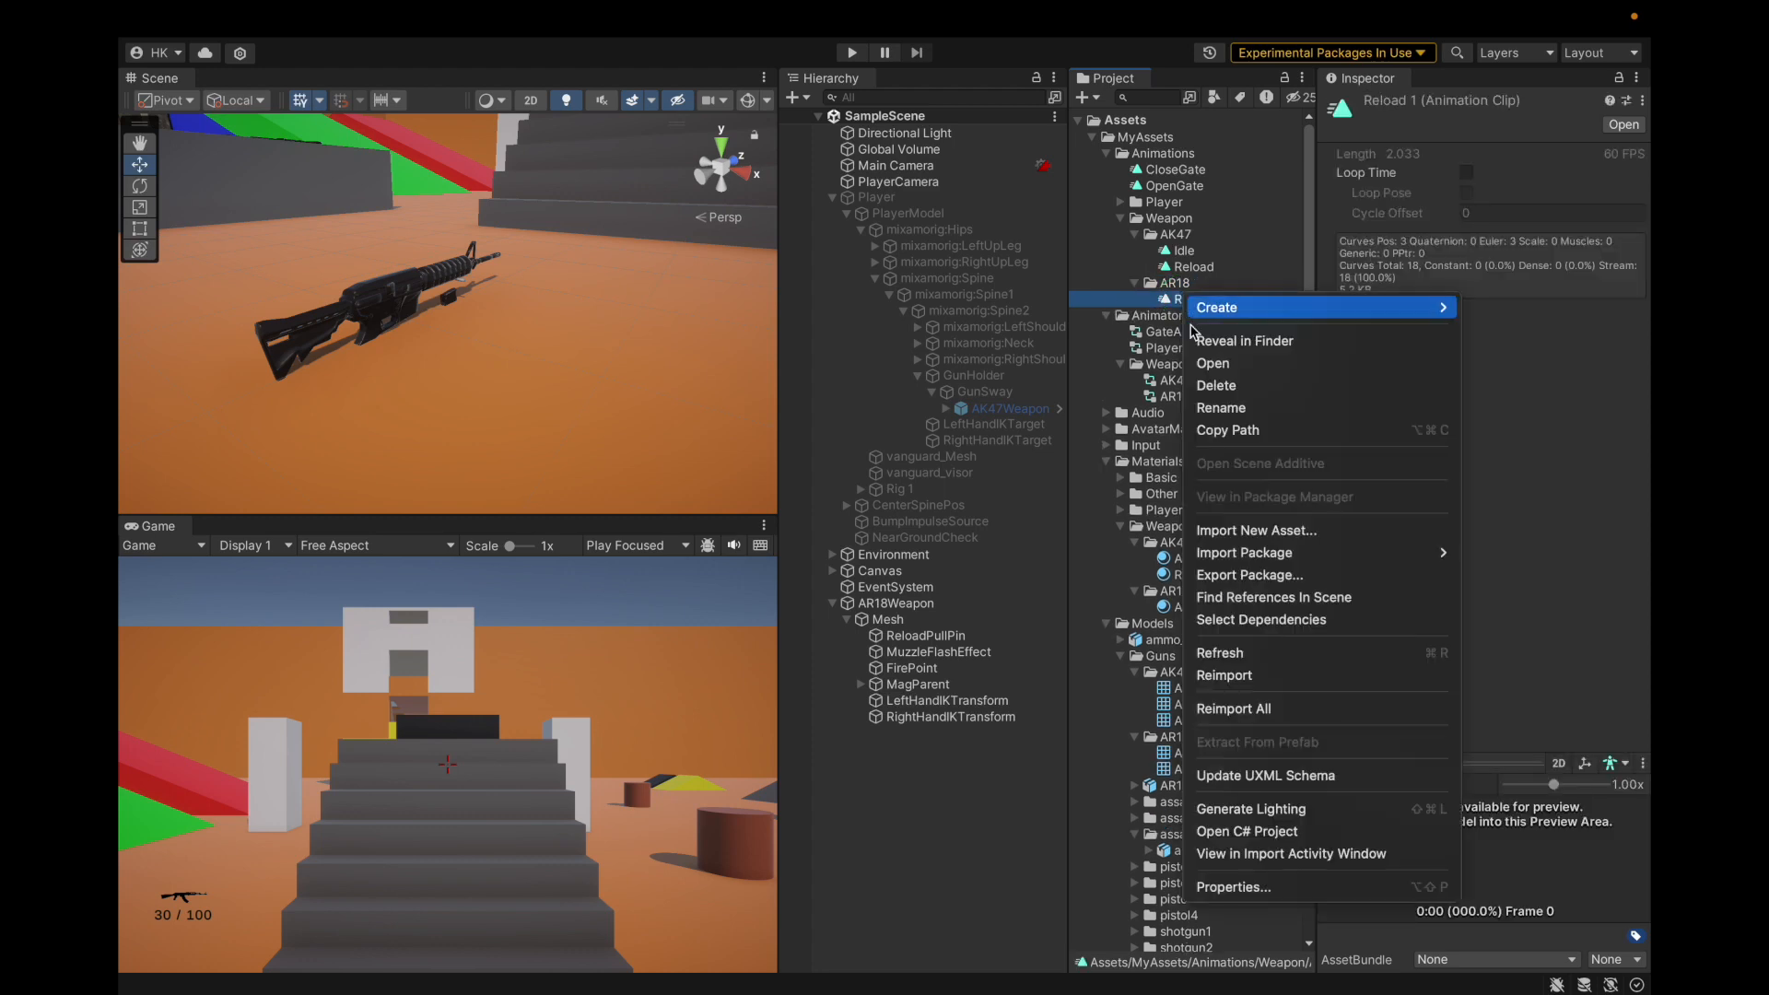
{"action": "left_click", "coordinate": [1219, 408]}
{"action": "key", "text": "Right"}
{"action": "key", "text": "BackSpace"}
{"action": "key", "text": "BackSpace"}
{"action": "key", "text": "Return"}
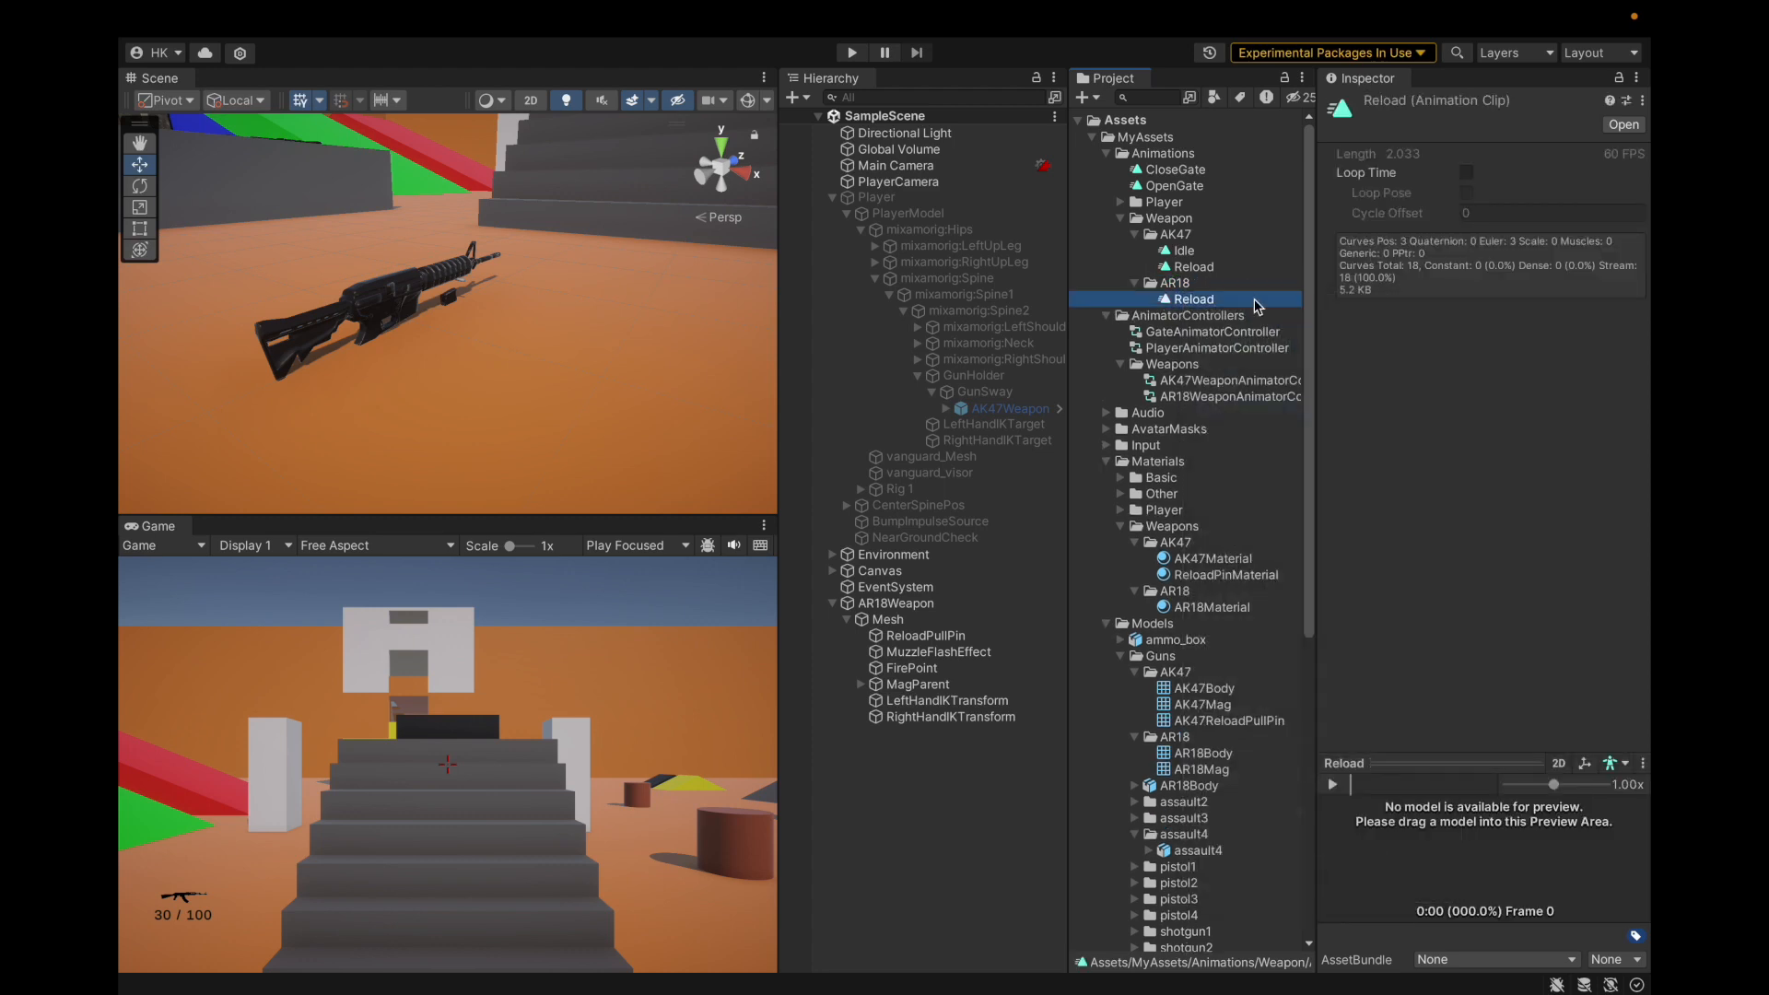
{"action": "left_click", "coordinate": [287, 18]}
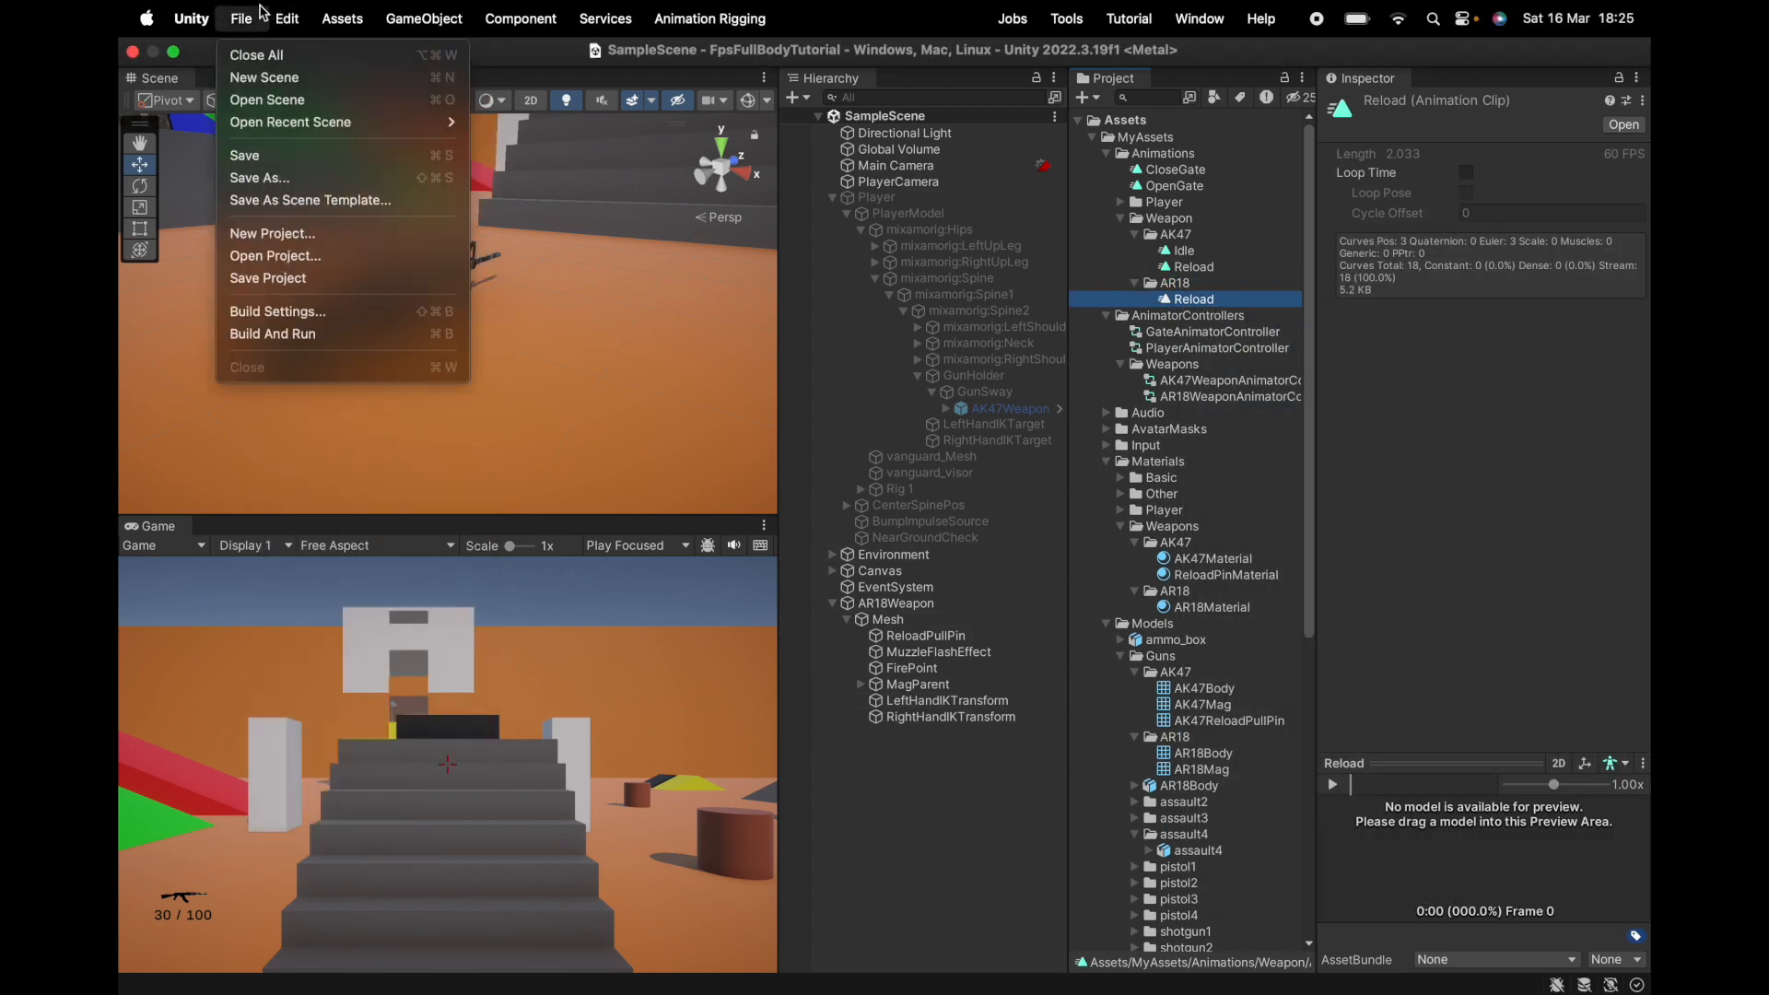
{"action": "left_click", "coordinate": [268, 277]}
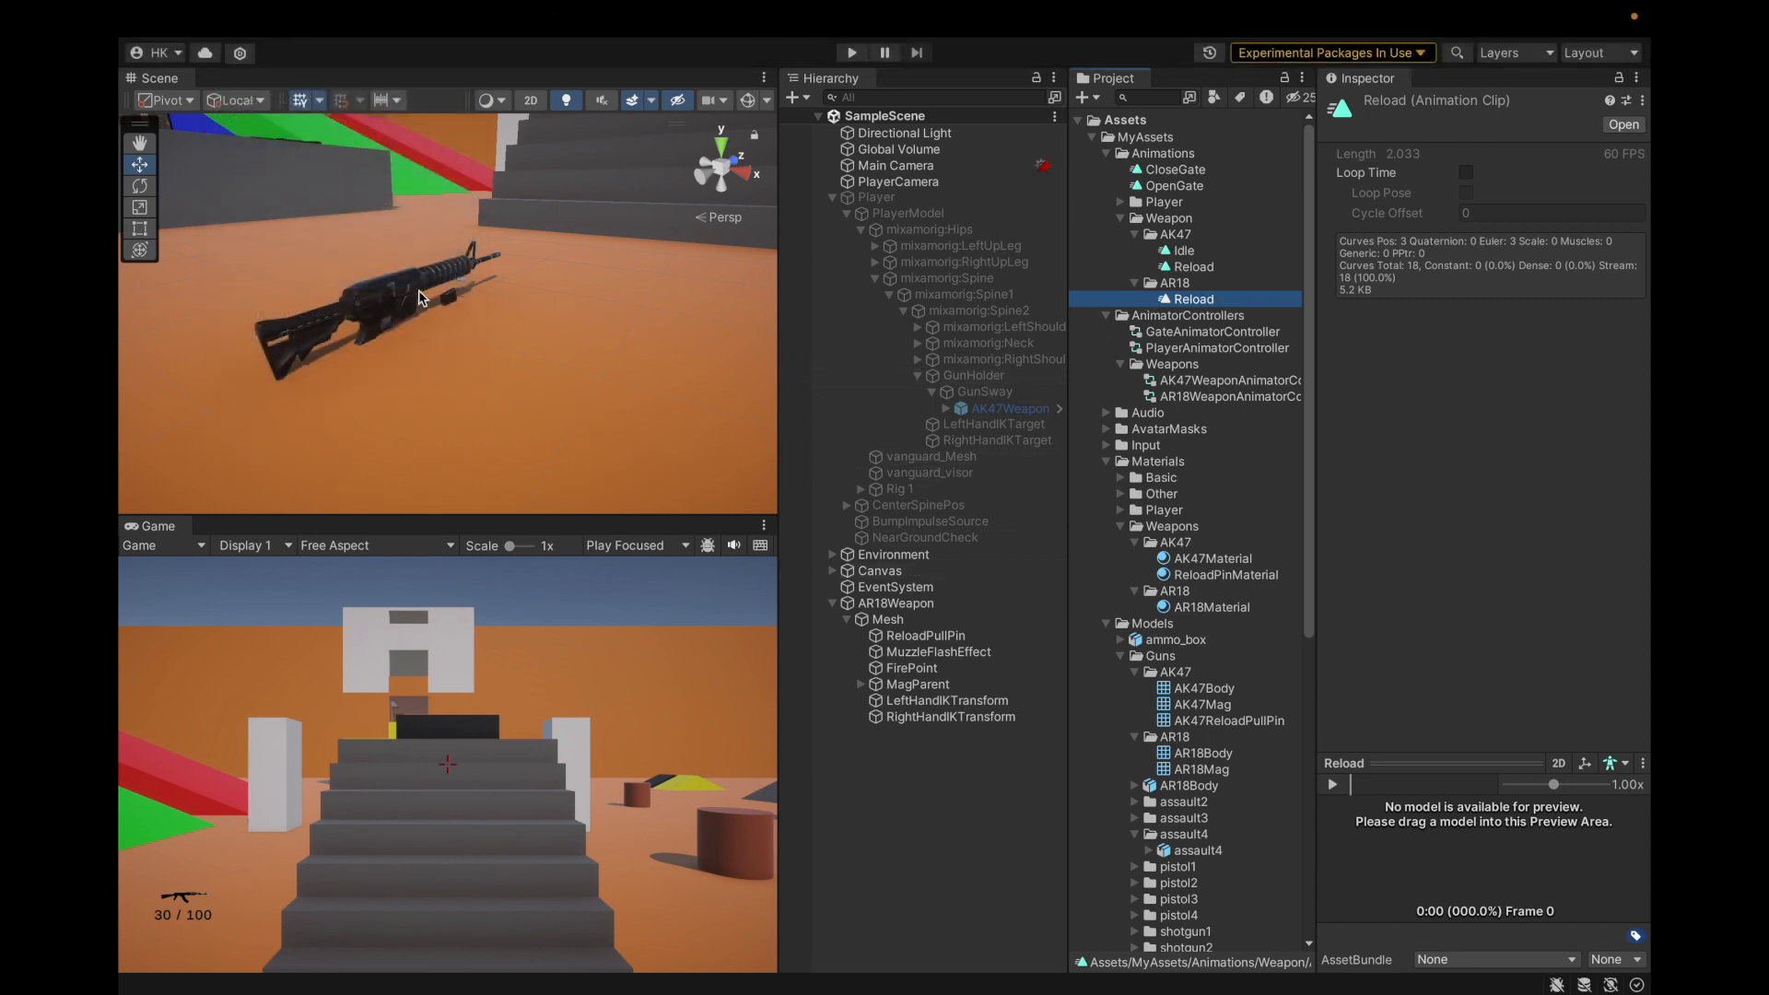
Check AR18Weapon's components and open AR18WeaponAnimatorController in the Animator.
{"action": "left_click", "coordinate": [969, 620]}
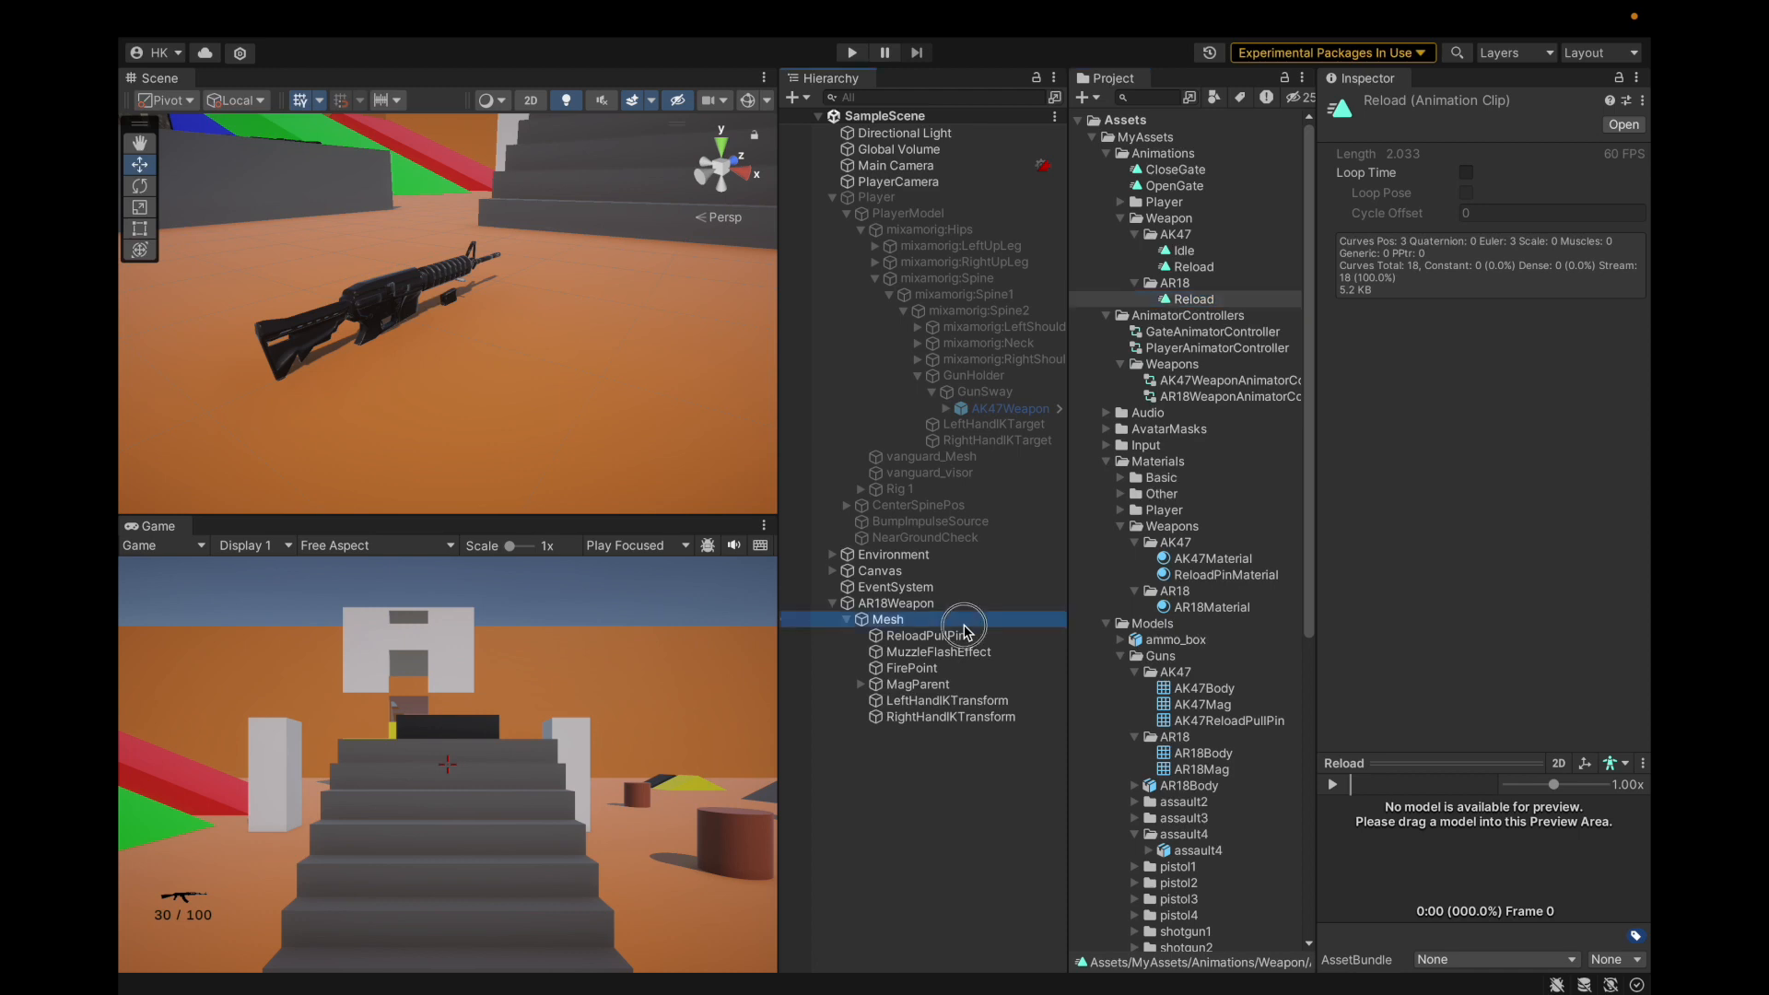
{"action": "left_click", "coordinate": [981, 604]}
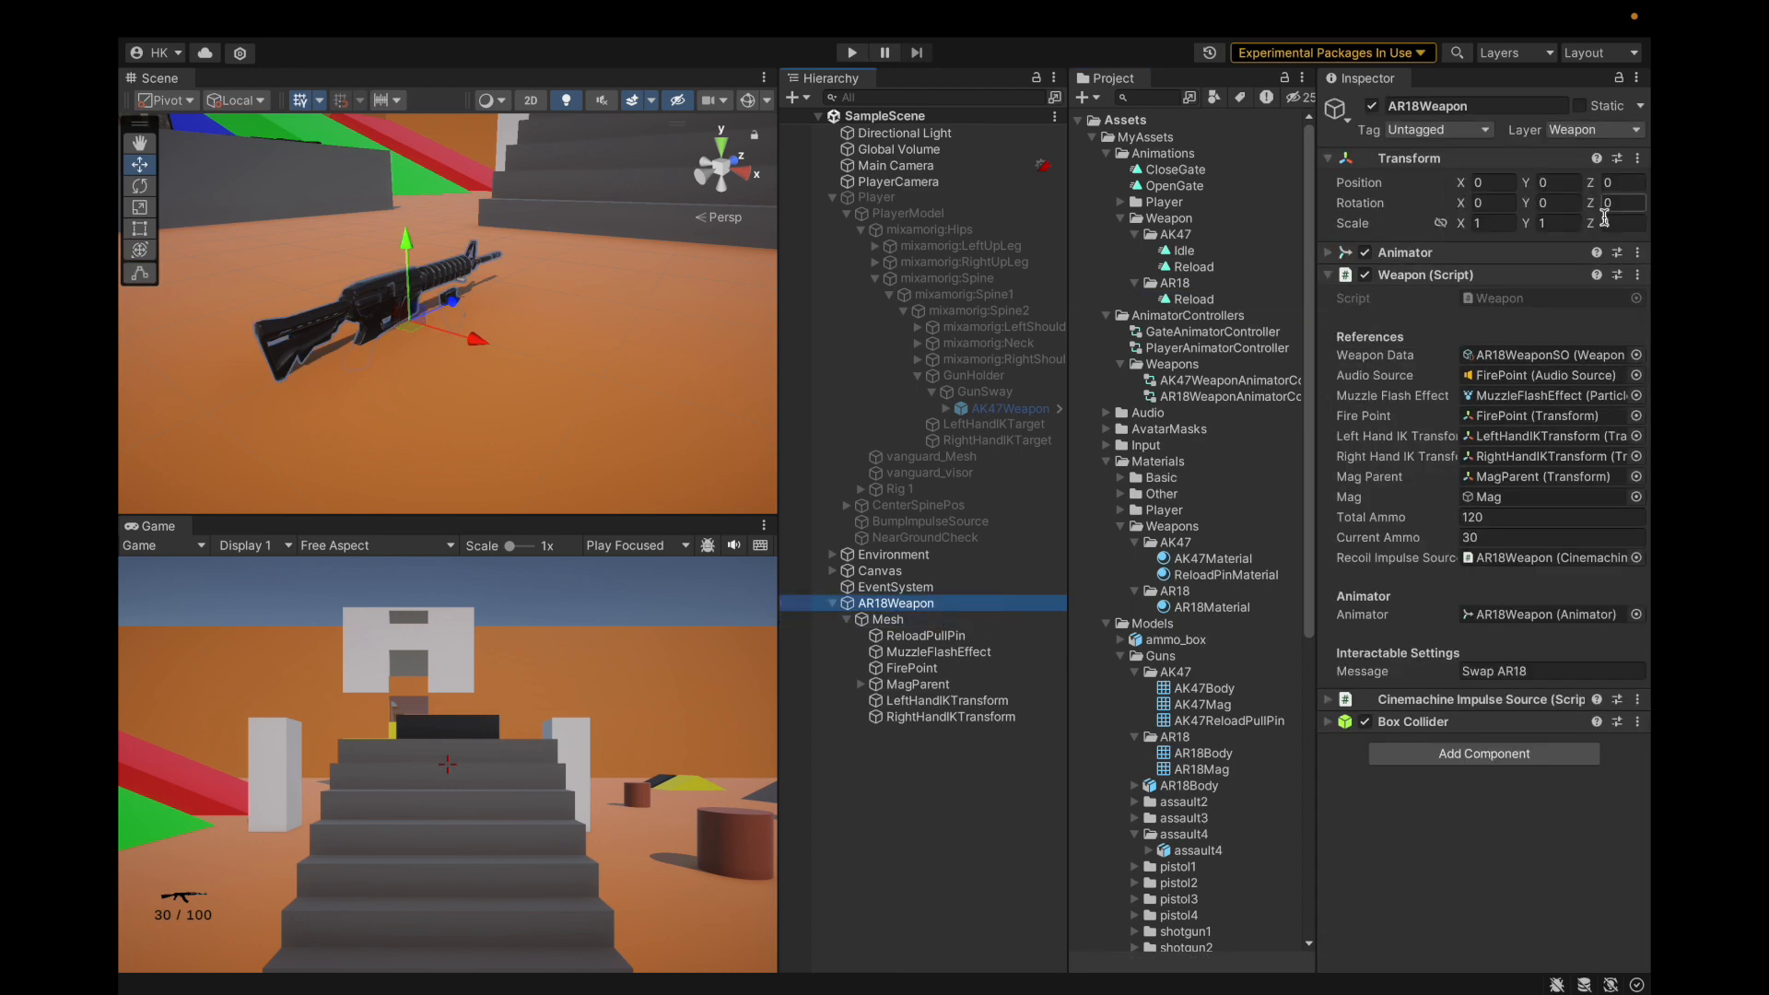
{"action": "left_click", "coordinate": [1417, 257]}
{"action": "left_click", "coordinate": [1548, 277]}
{"action": "double_click", "coordinate": [1203, 397]}
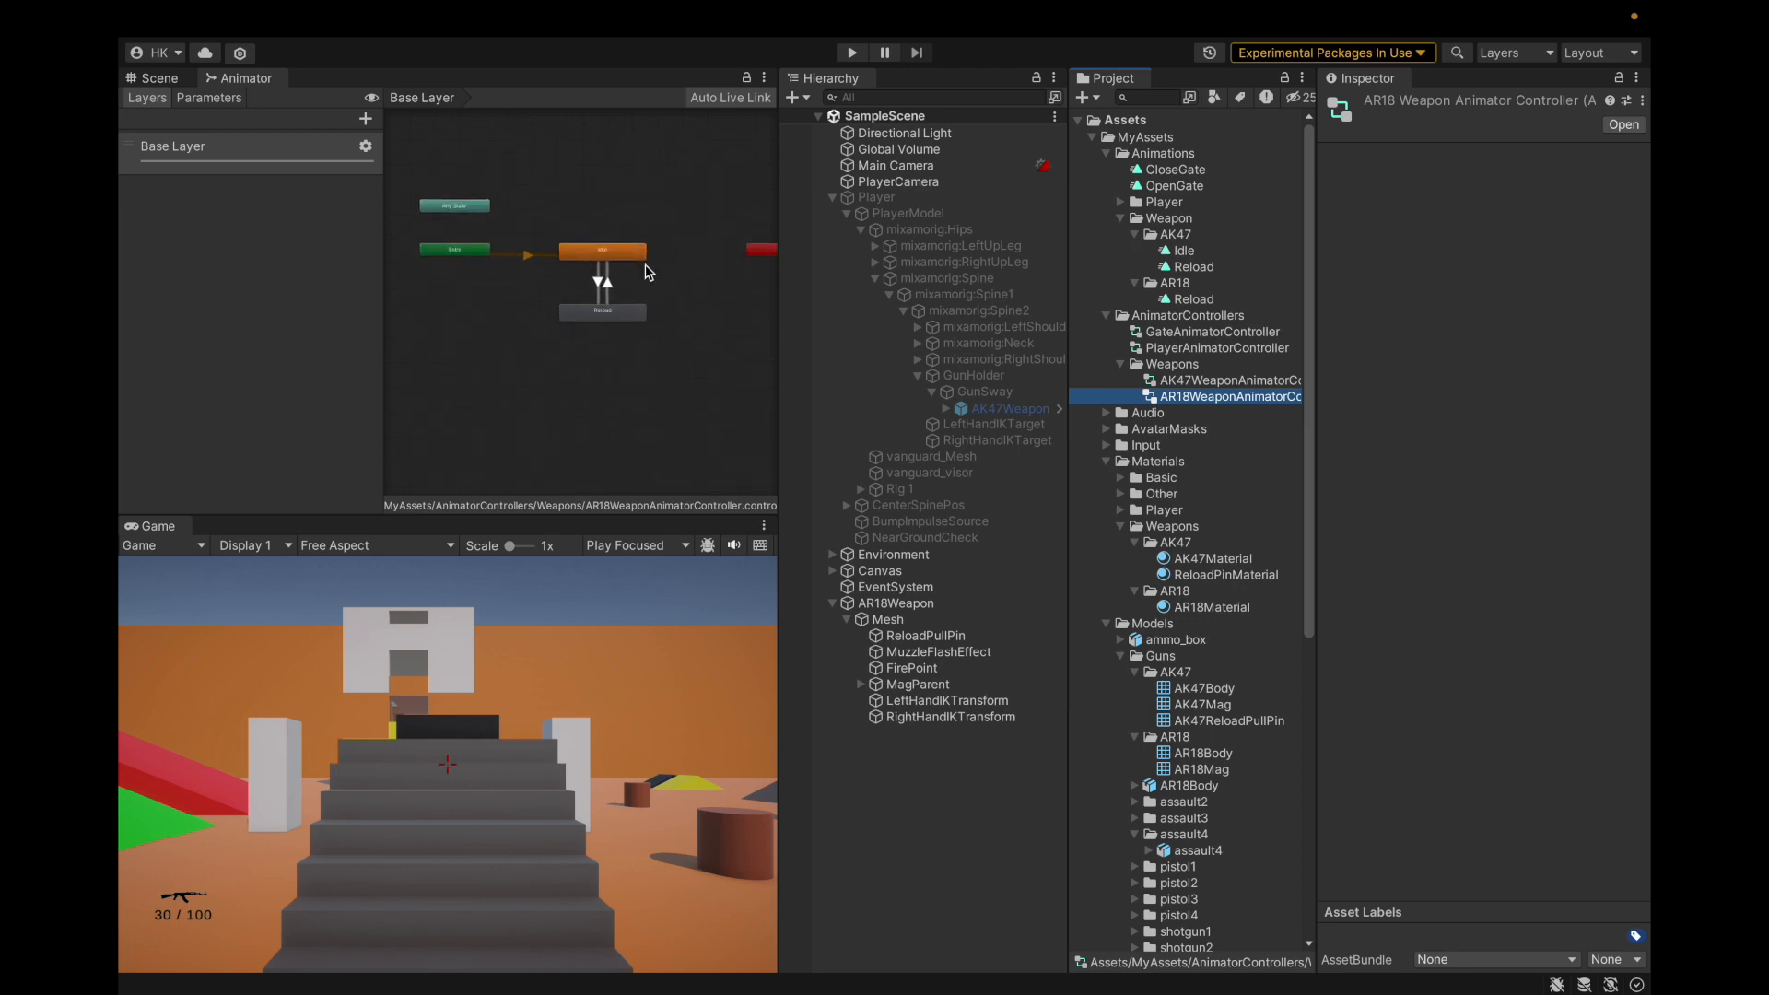
Duplicate the AK47 Idle animation clip into the AR18 animations folder and name the copy Idle.
{"action": "left_click", "coordinate": [1179, 251]}
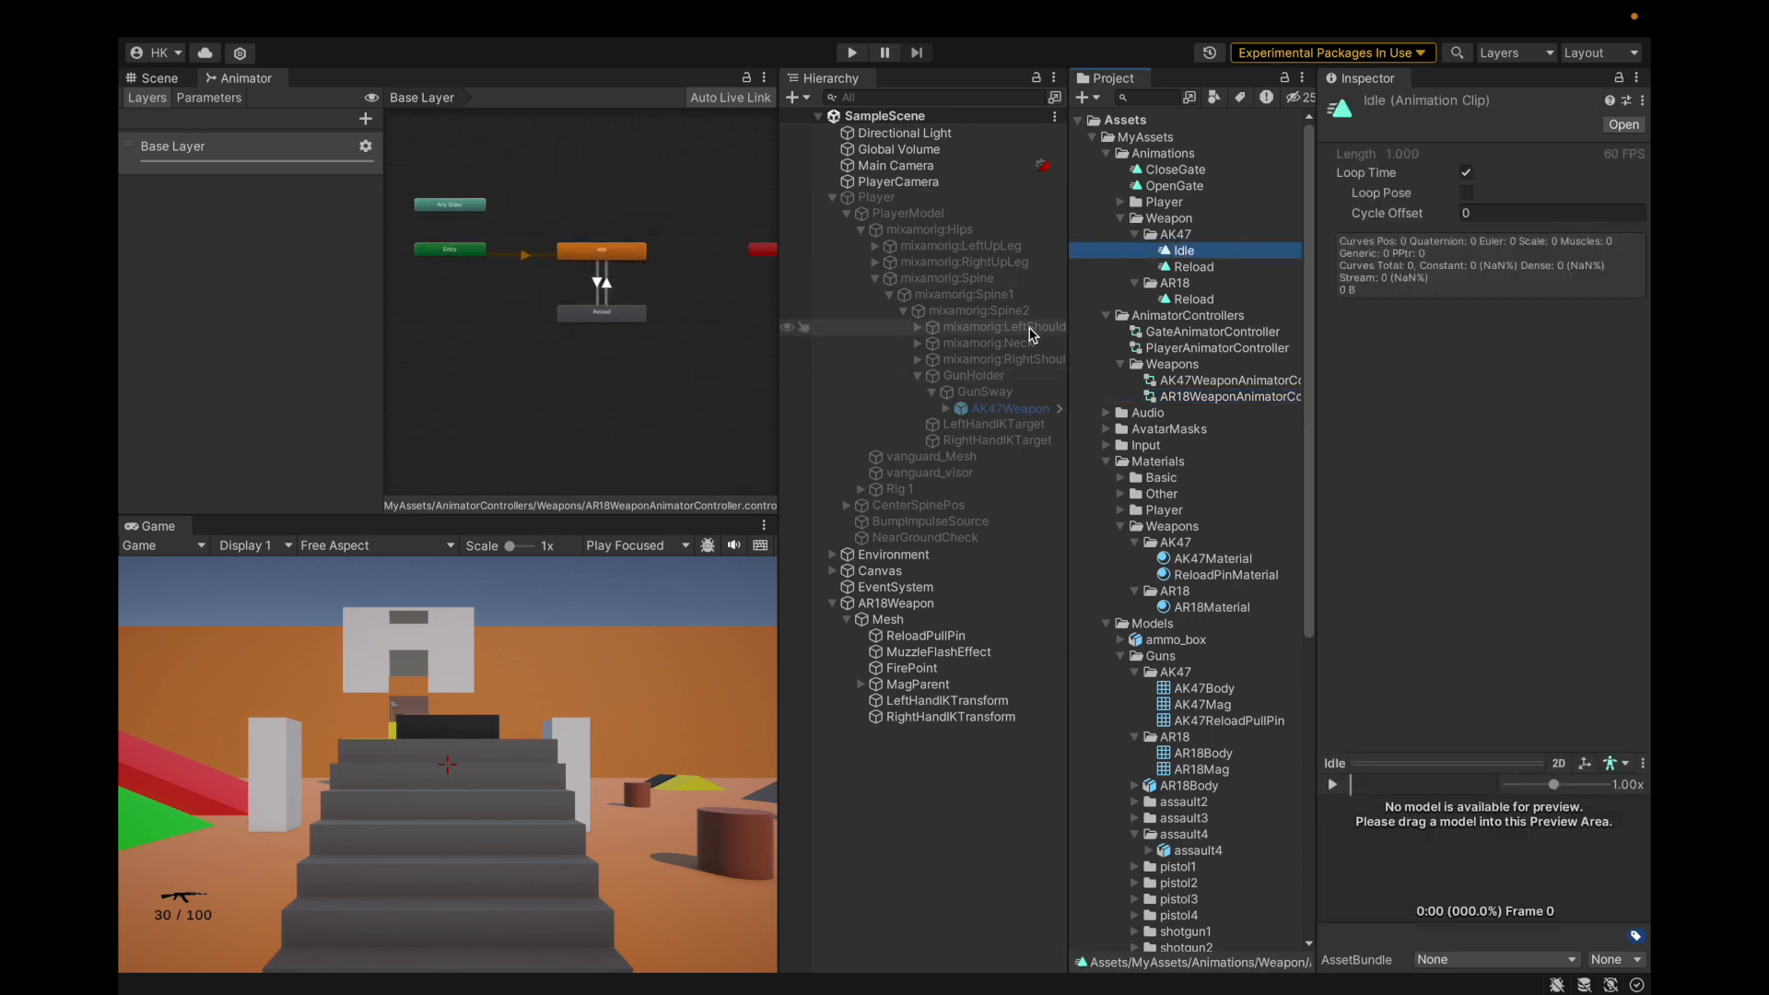
{"action": "key", "text": "super+d"}
{"action": "left_click_drag", "start_coordinate": [1193, 252], "coordinate": [1198, 303]}
{"action": "left_click", "coordinate": [1192, 300]}
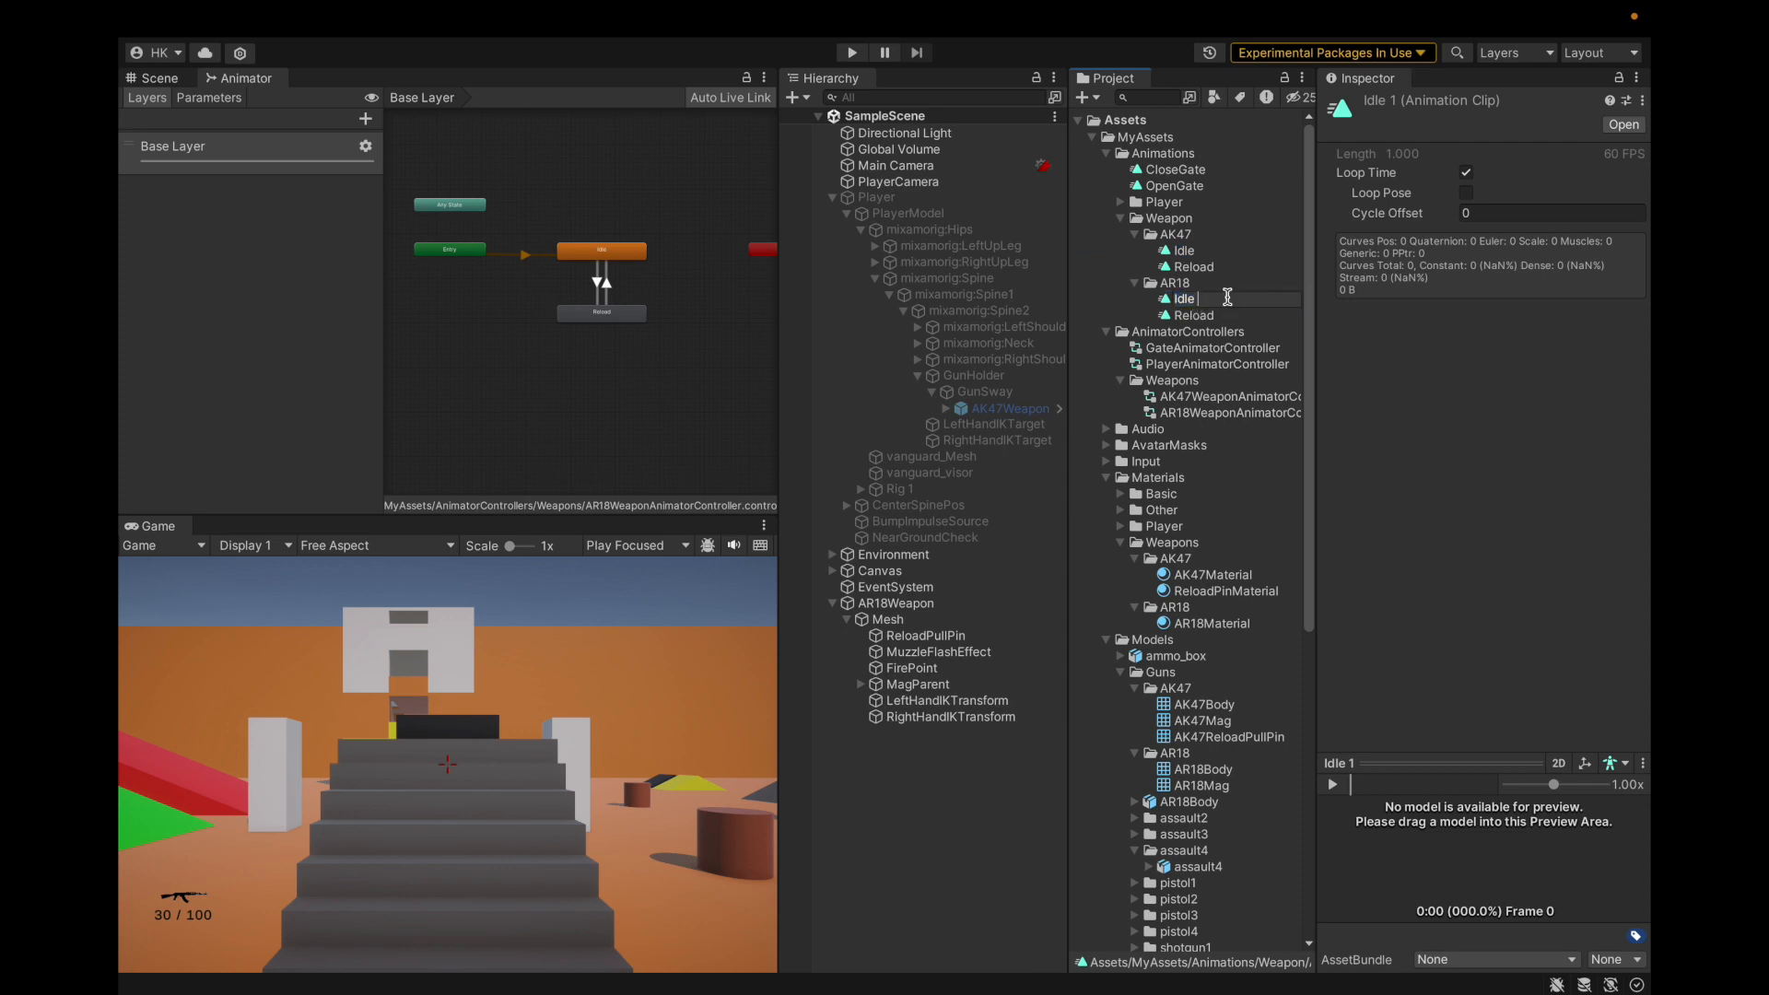
{"action": "key", "text": "Return"}
Assign the AR18 Reload and Idle clips as the motions of the matching animator states and save the project.
{"action": "left_click", "coordinate": [601, 312]}
{"action": "left_click_drag", "start_coordinate": [1193, 315], "coordinate": [1478, 157]}
{"action": "left_click", "coordinate": [625, 252]}
{"action": "left_click_drag", "start_coordinate": [1183, 300], "coordinate": [1479, 155]}
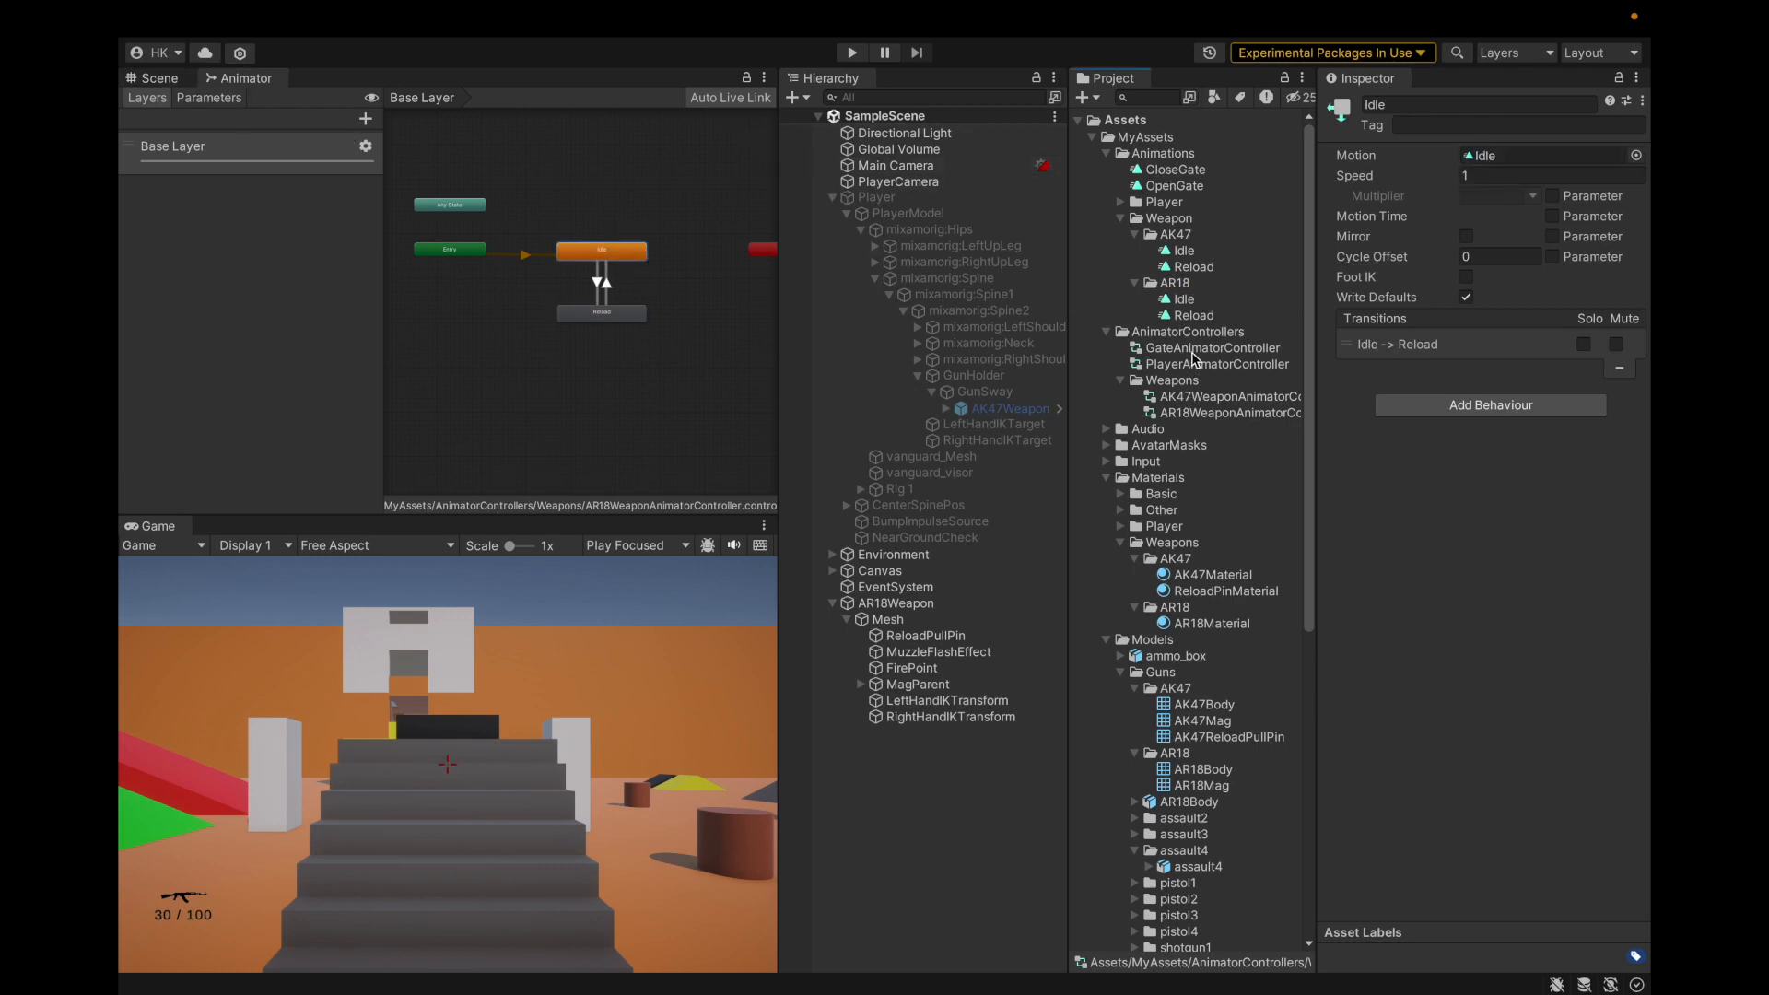
{"action": "left_click", "coordinate": [170, 77]}
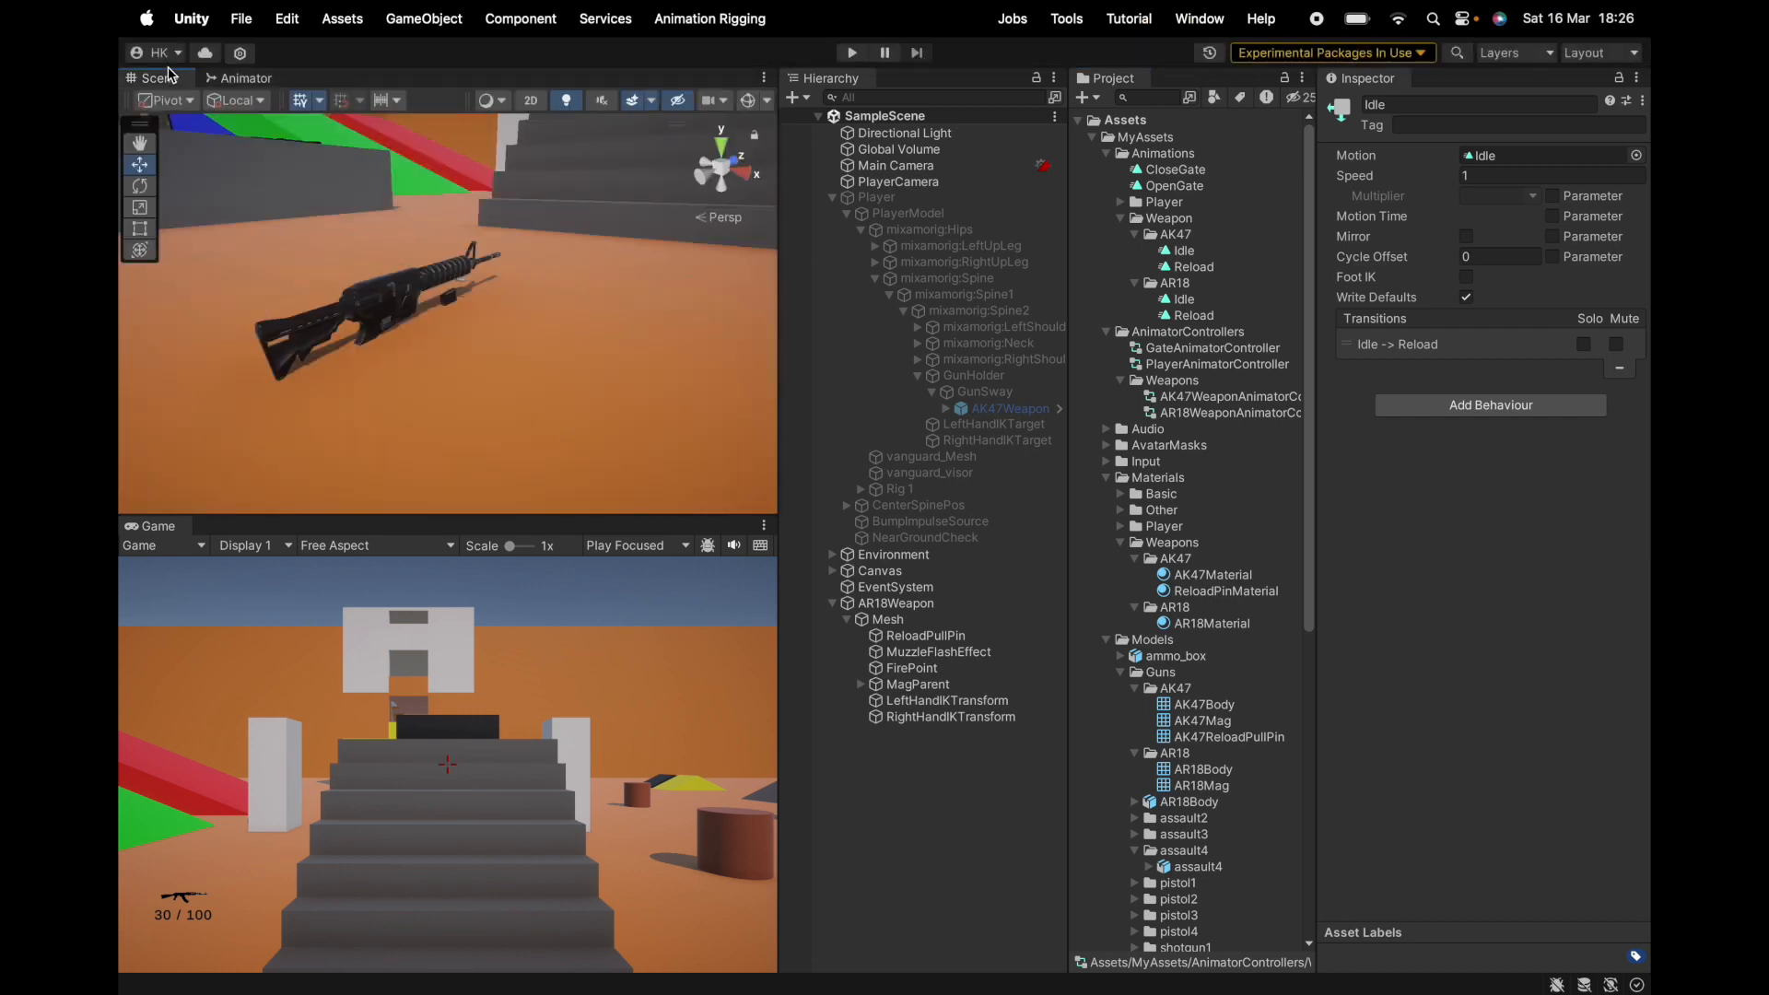
{"action": "left_click", "coordinate": [269, 11]}
{"action": "mouse_move", "coordinate": [240, 19]}
{"action": "left_click", "coordinate": [249, 276]}
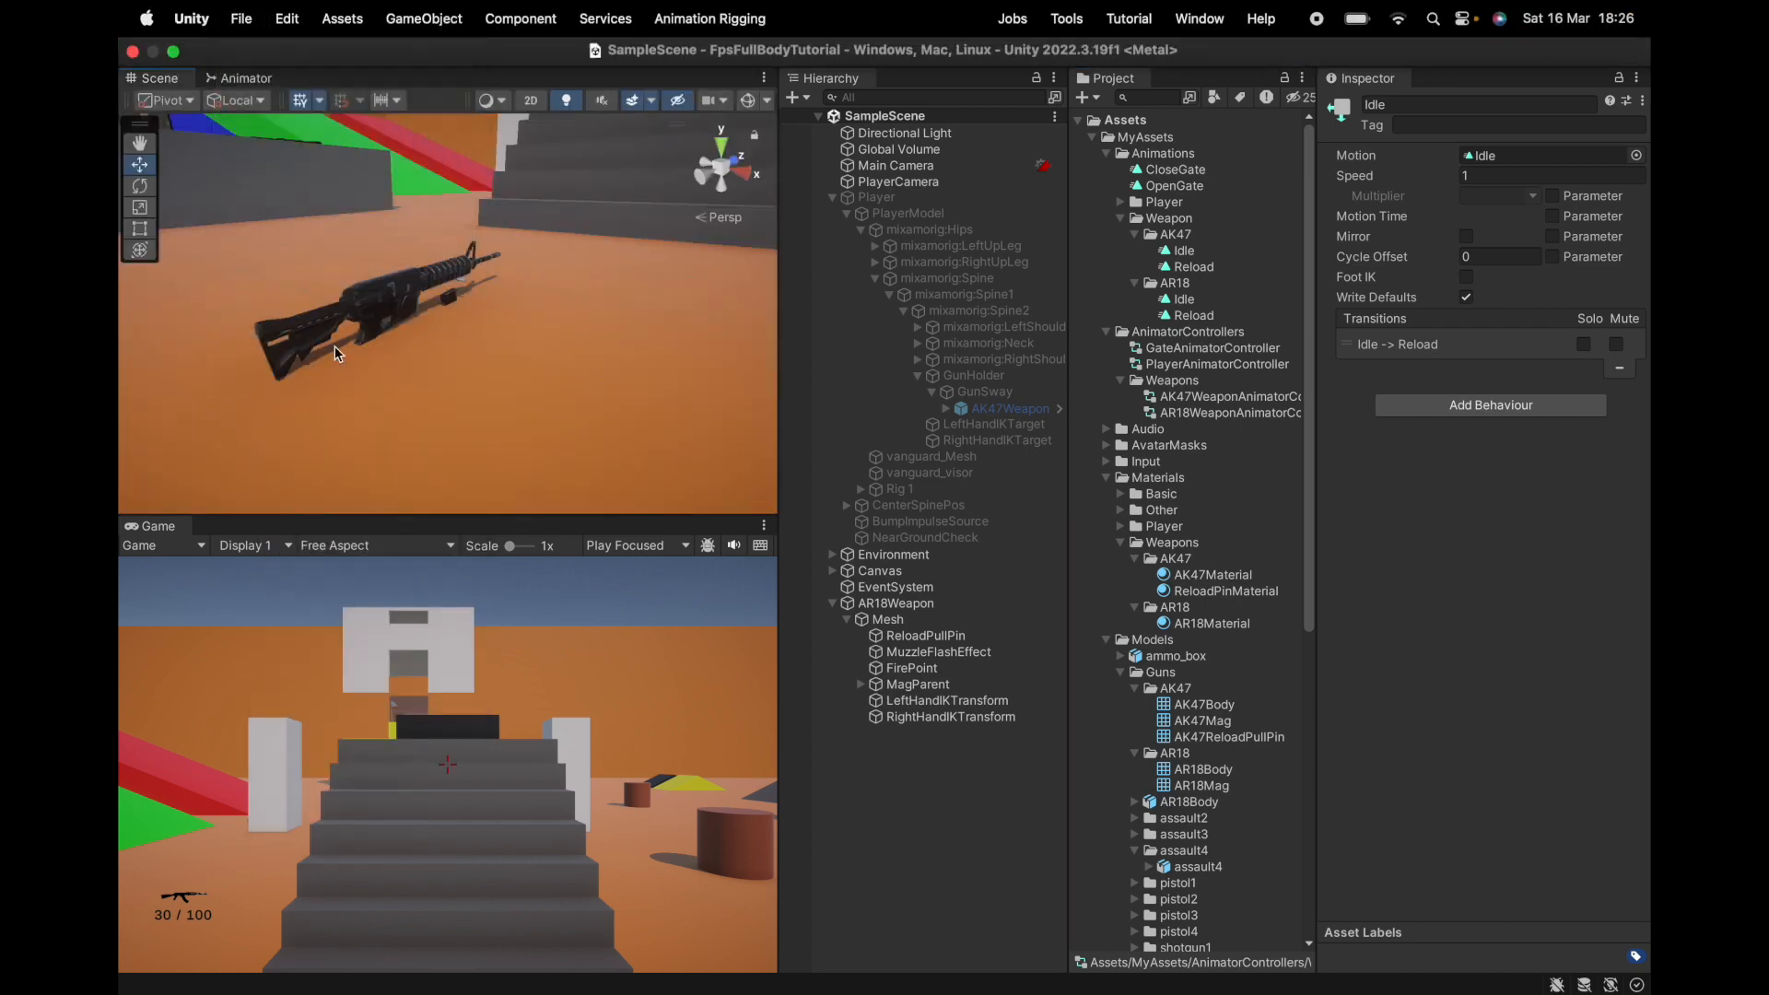
Try the AR18Mag mesh on the Mag object under AR18Weapon's MagParent, and undo it.
{"action": "left_click_drag", "start_coordinate": [461, 343], "coordinate": [699, 348], "text": "alt"}
{"action": "scroll", "coordinate": [411, 369], "scroll_direction": "up", "scroll_amount": 3}
{"action": "scroll", "coordinate": [411, 369], "scroll_direction": "down", "scroll_amount": 1}
{"action": "left_click", "coordinate": [932, 701]}
{"action": "key", "text": "Up"}
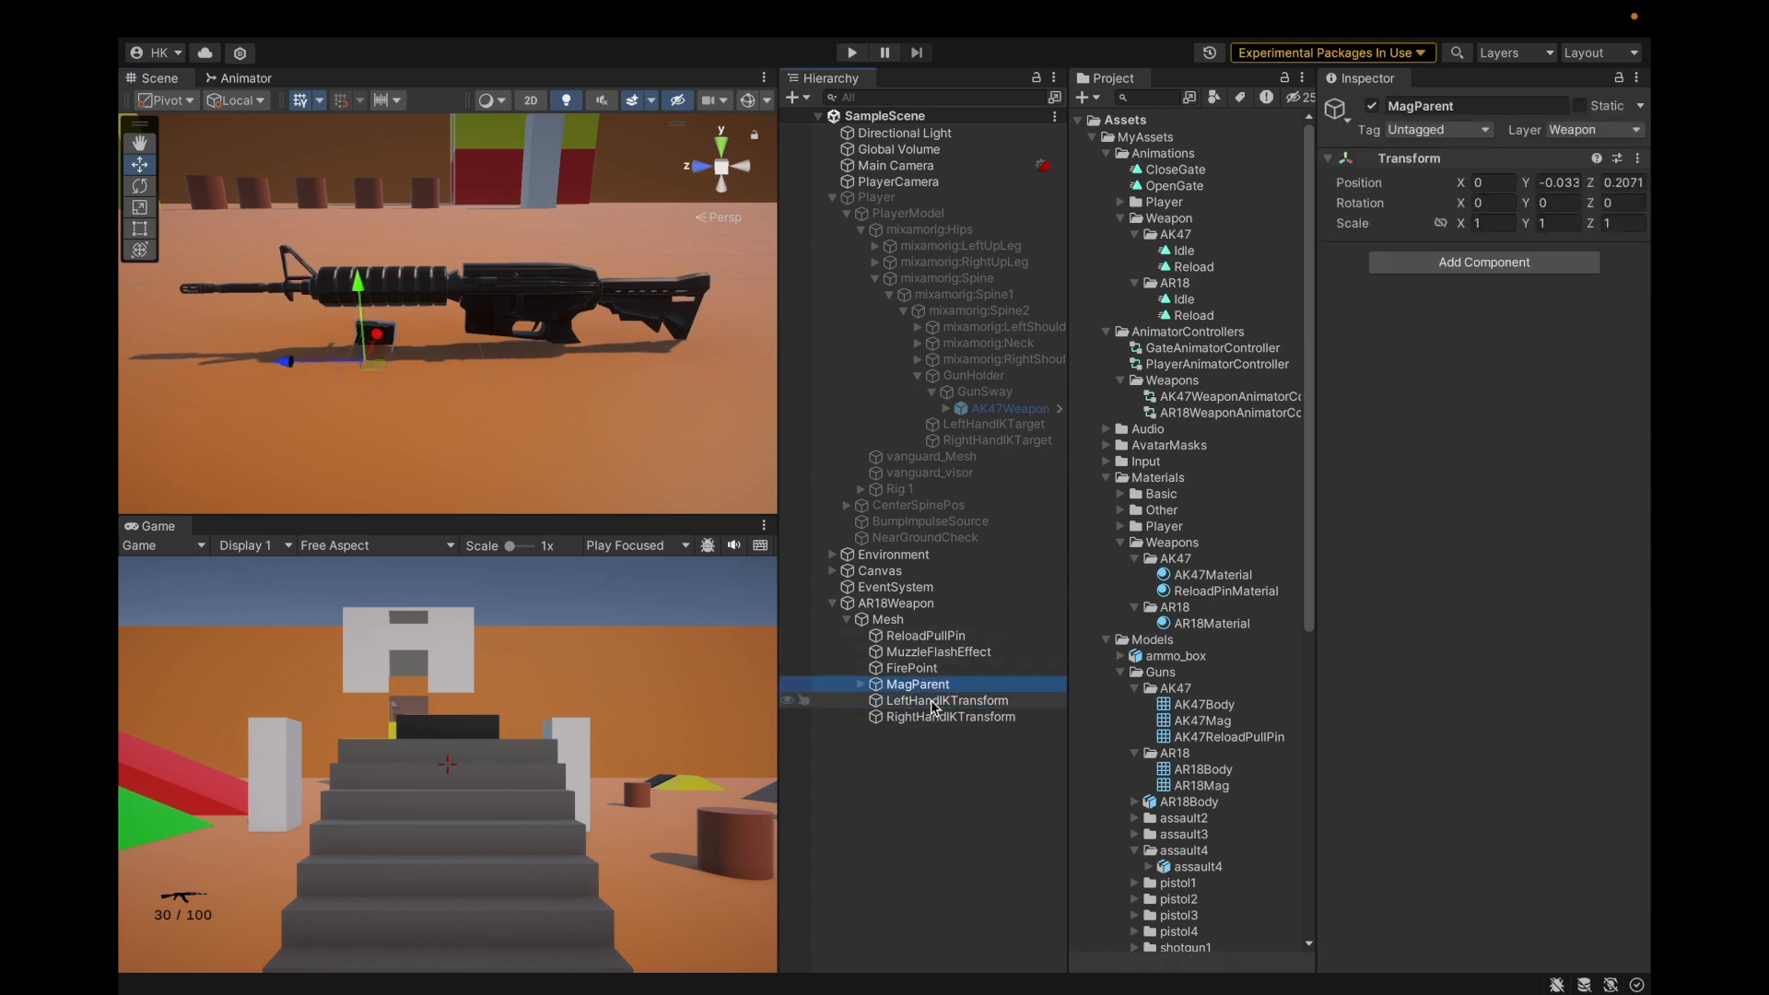
{"action": "key", "text": "Right"}
{"action": "key", "text": "Down"}
{"action": "left_click", "coordinate": [1511, 275]}
{"action": "scroll", "coordinate": [1090, 513], "scroll_direction": "down", "scroll_amount": 2}
{"action": "left_click_drag", "start_coordinate": [1188, 710], "coordinate": [1496, 285]}
{"action": "key", "text": "ctrl+z"}
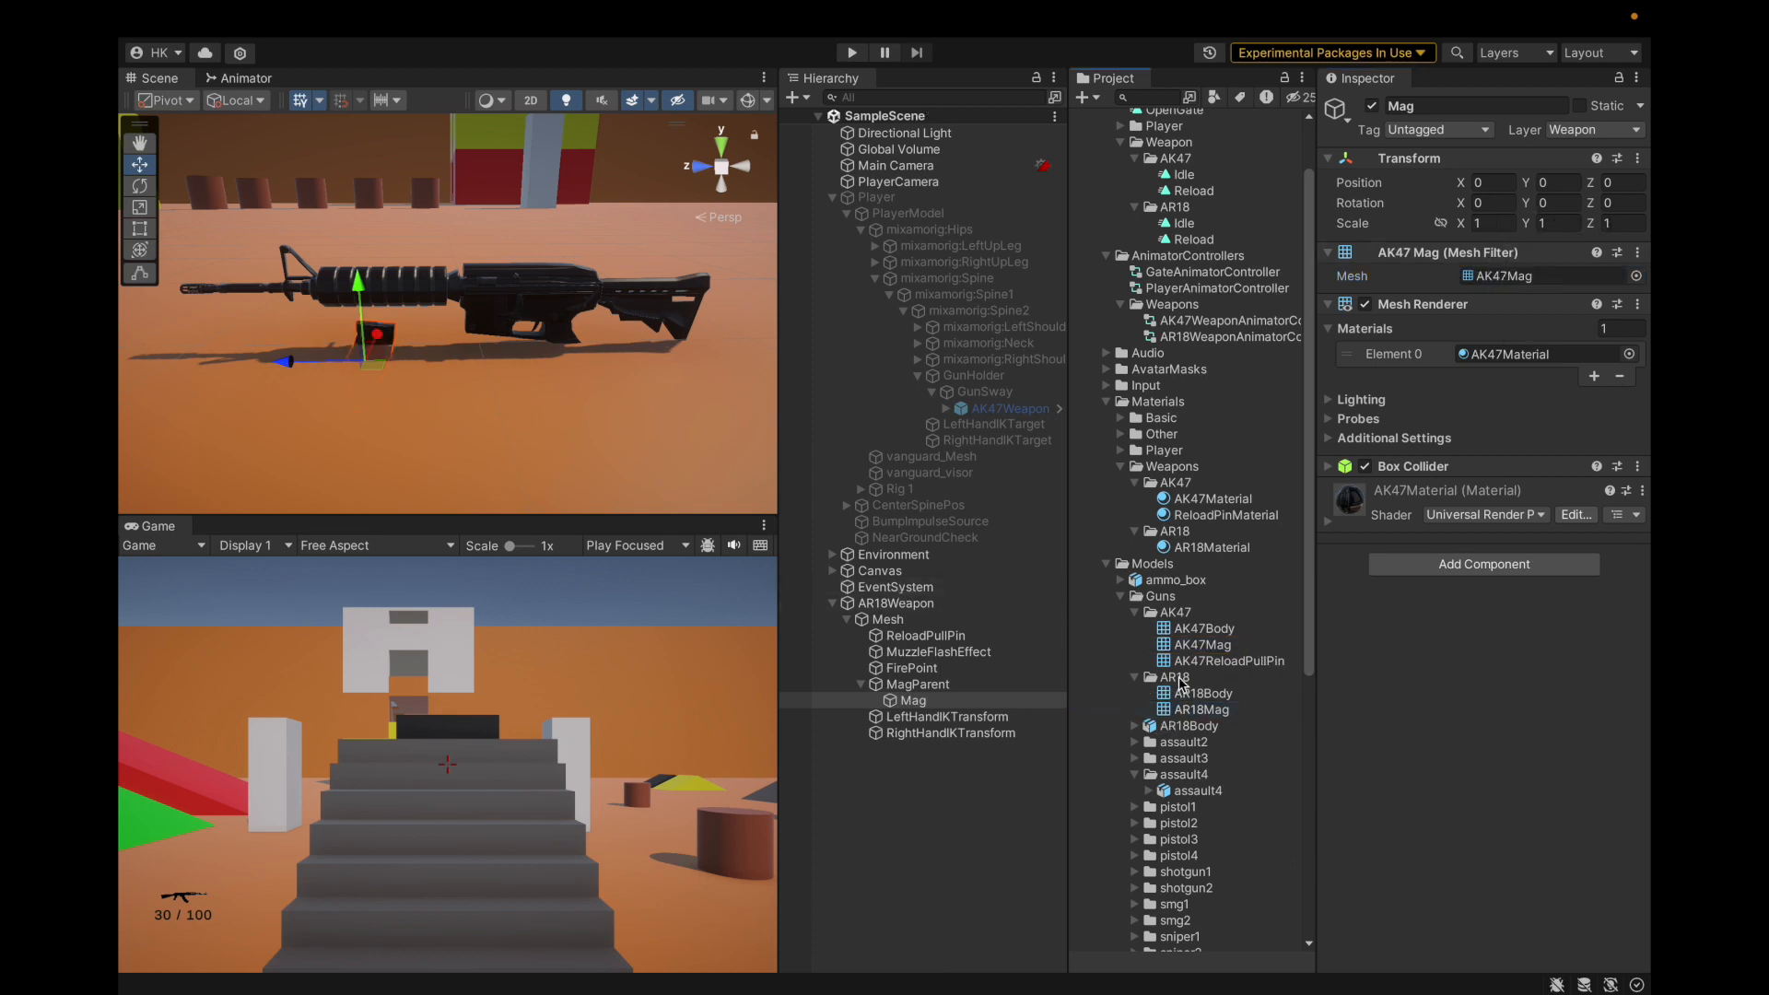
Try applying the AR18Mag mesh to AR18Weapon's main Mesh object, and undo it.
{"action": "left_click", "coordinate": [991, 668]}
{"action": "left_click", "coordinate": [994, 683]}
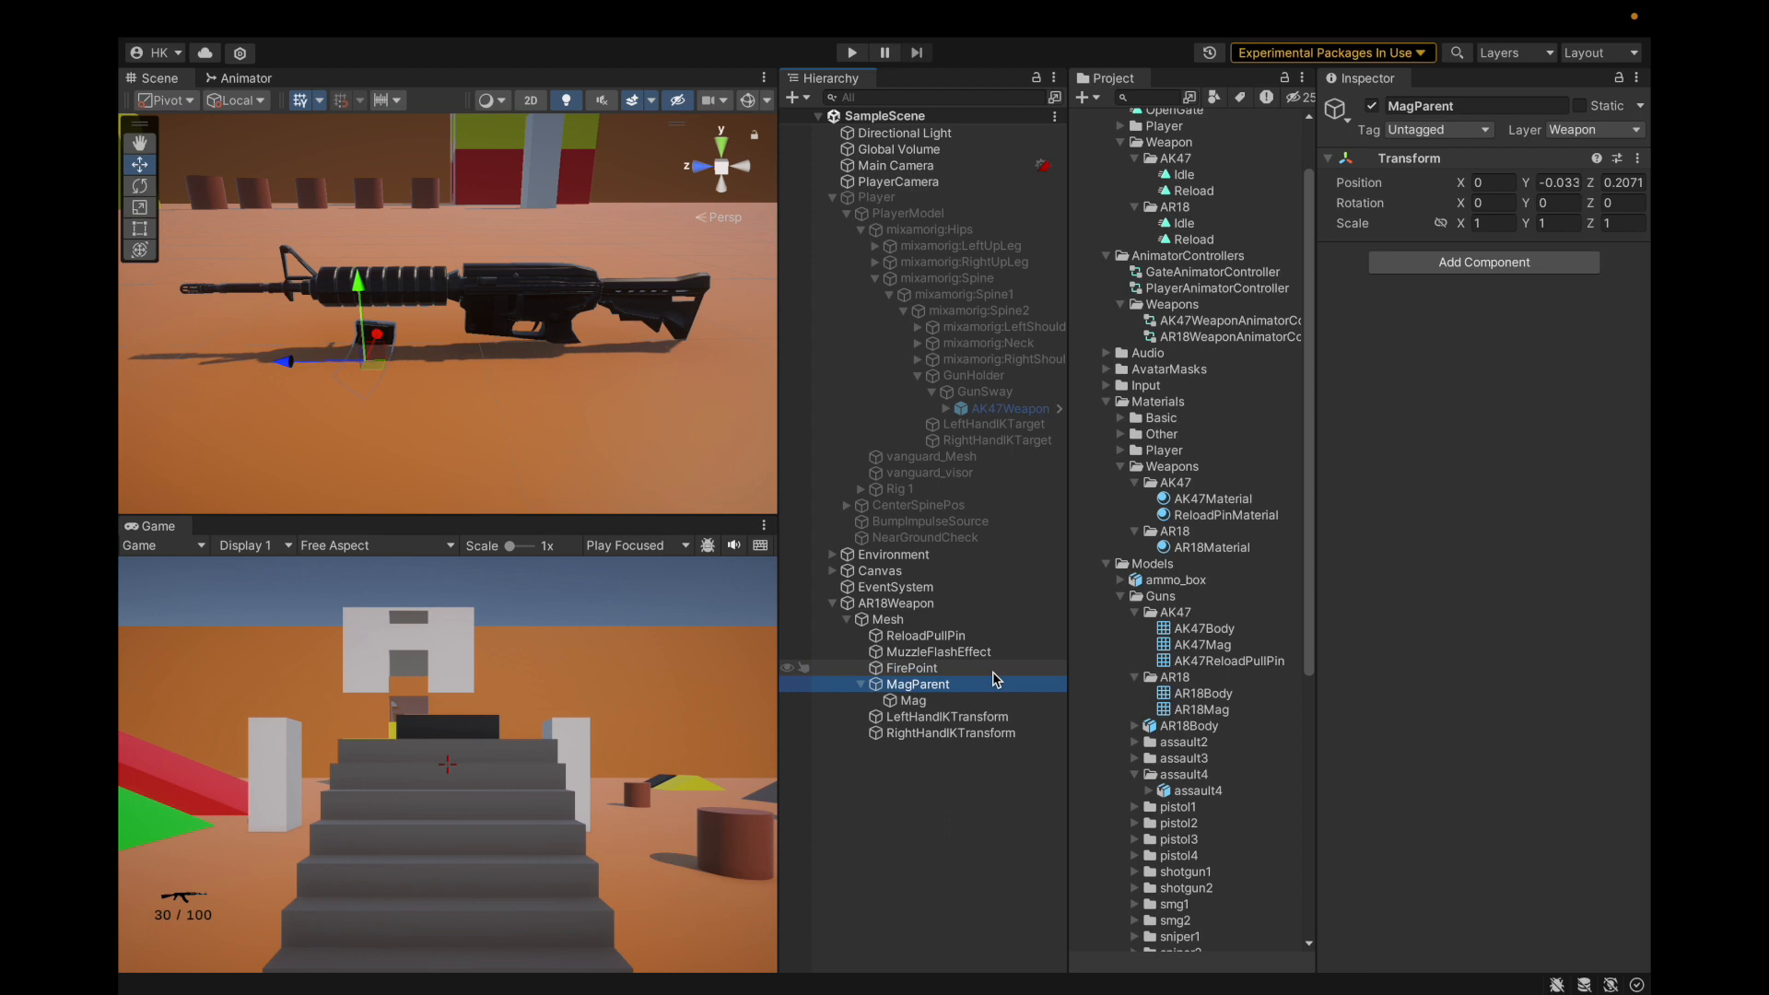
{"action": "left_click_drag", "start_coordinate": [1209, 714], "coordinate": [891, 627]}
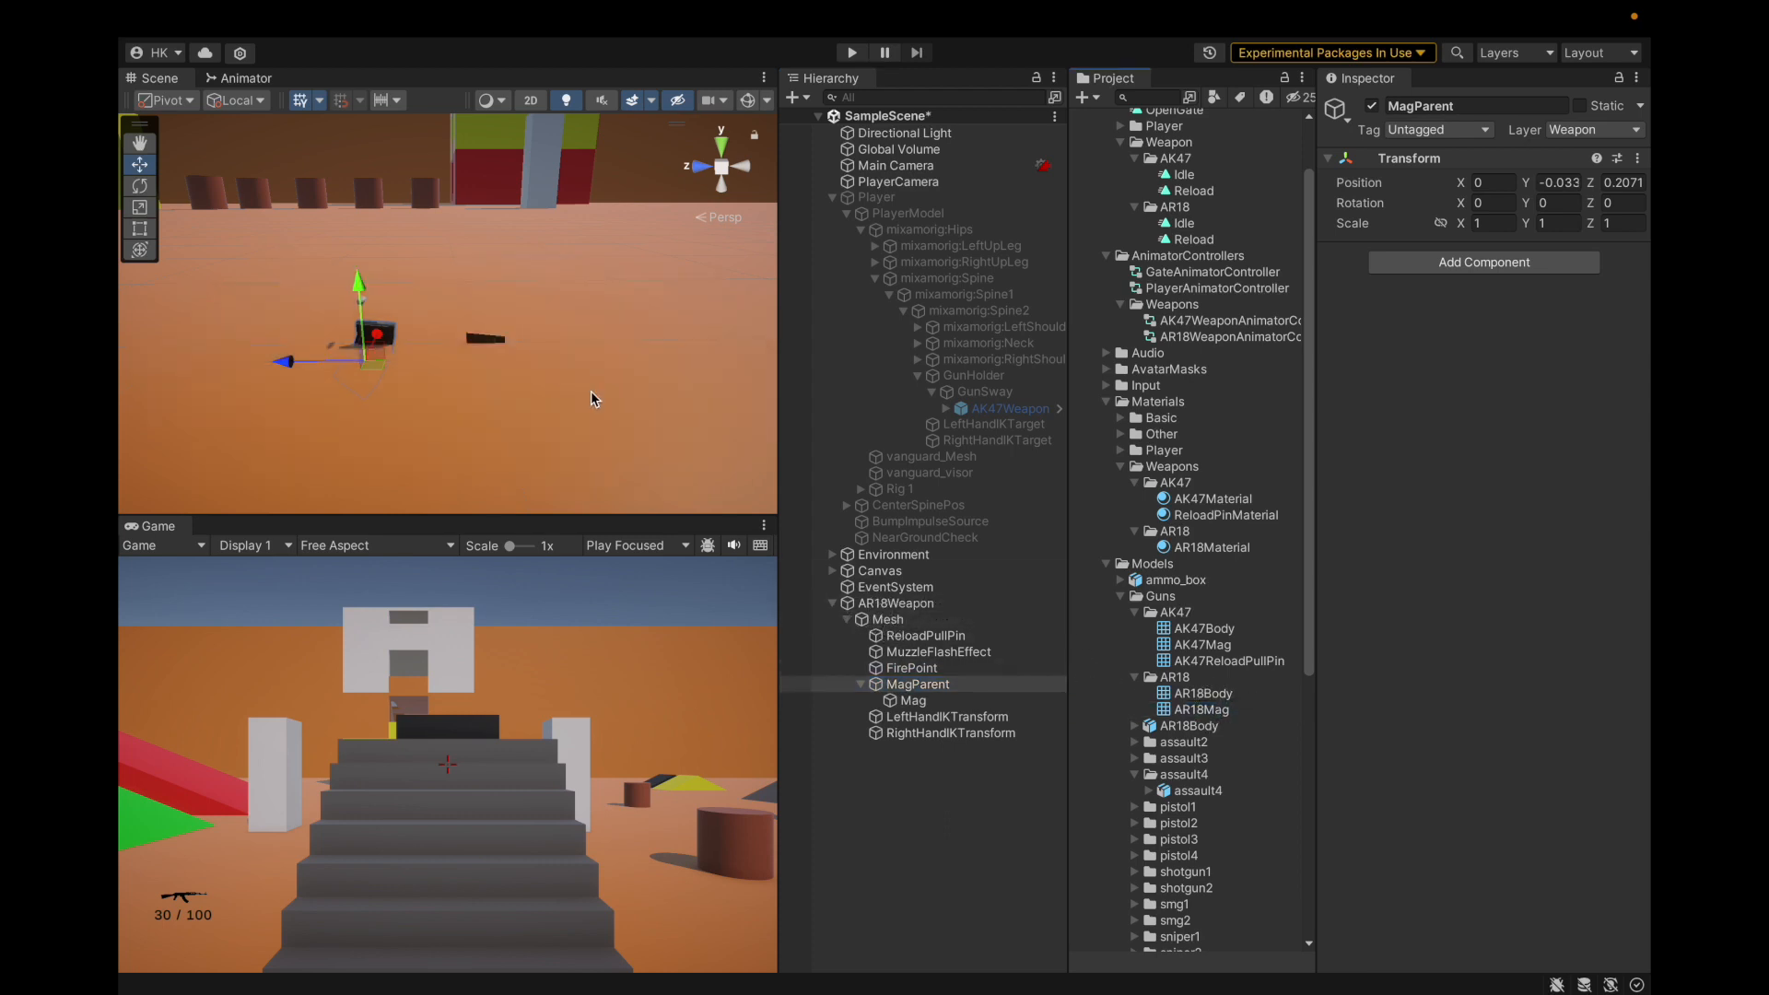
{"action": "key", "text": "ctrl+z"}
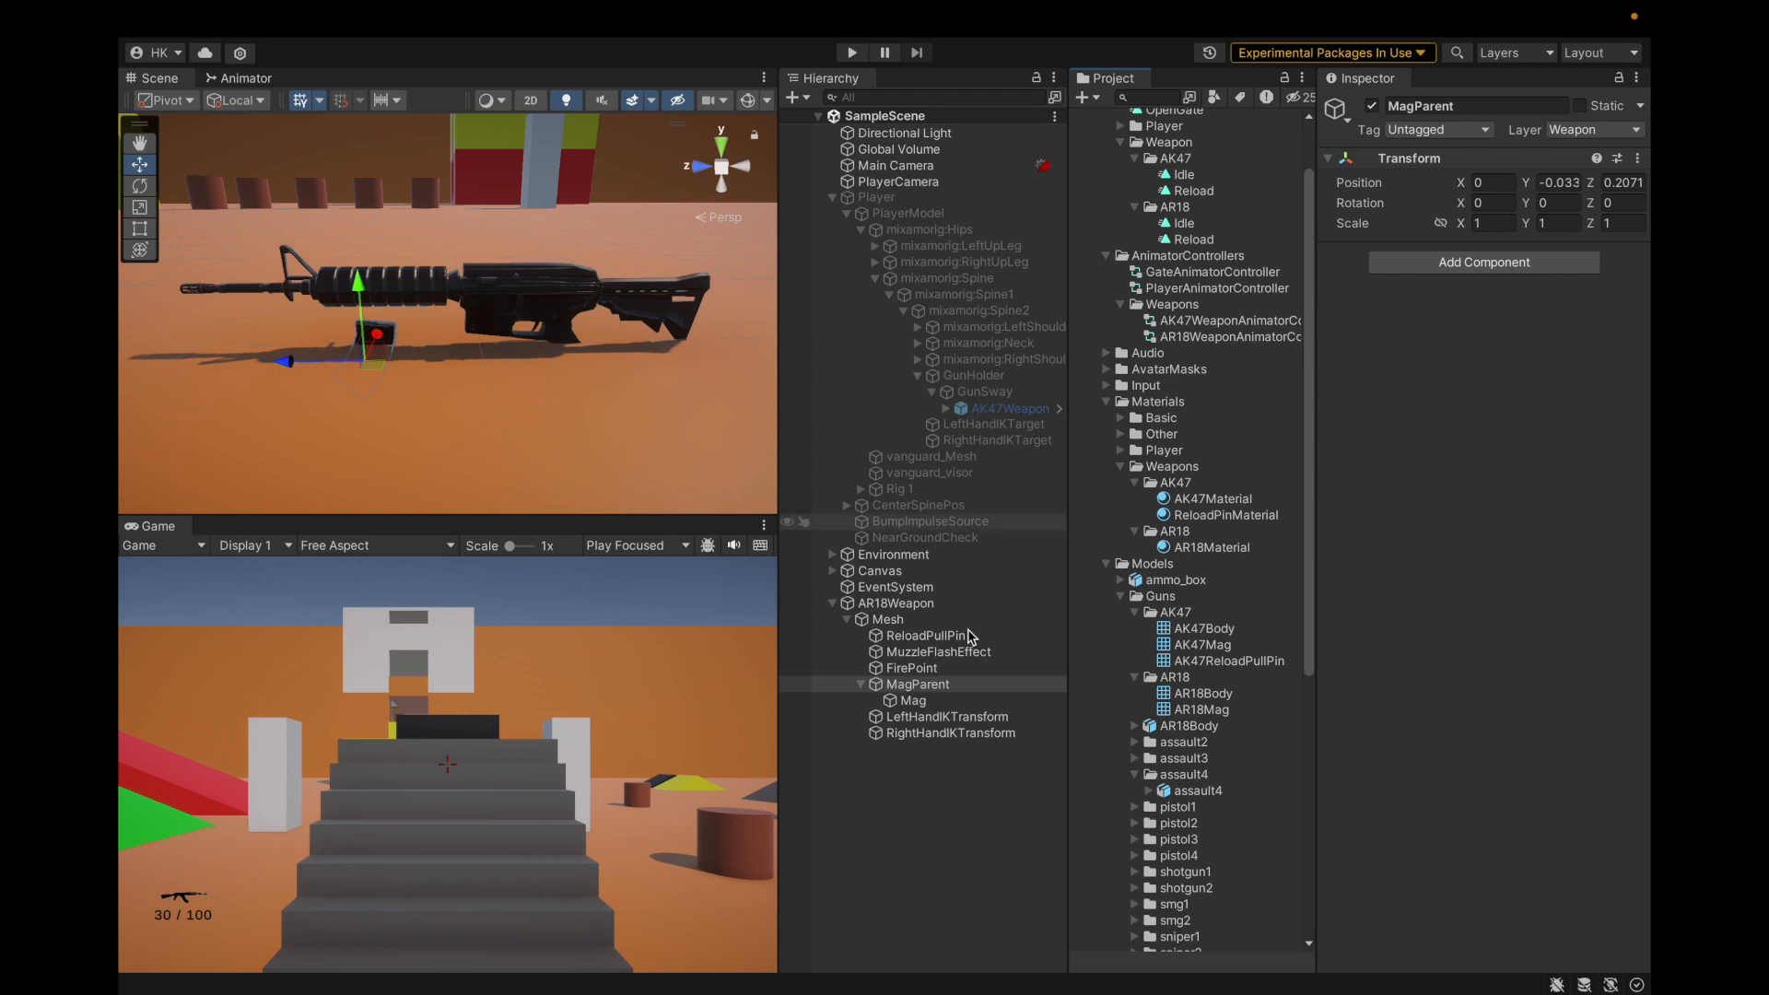
Add the AR18Body model to the scene as a reference and inspect its AR18Mag part.
{"action": "left_click", "coordinate": [1223, 712]}
{"action": "left_click_drag", "start_coordinate": [1188, 726], "coordinate": [974, 849]}
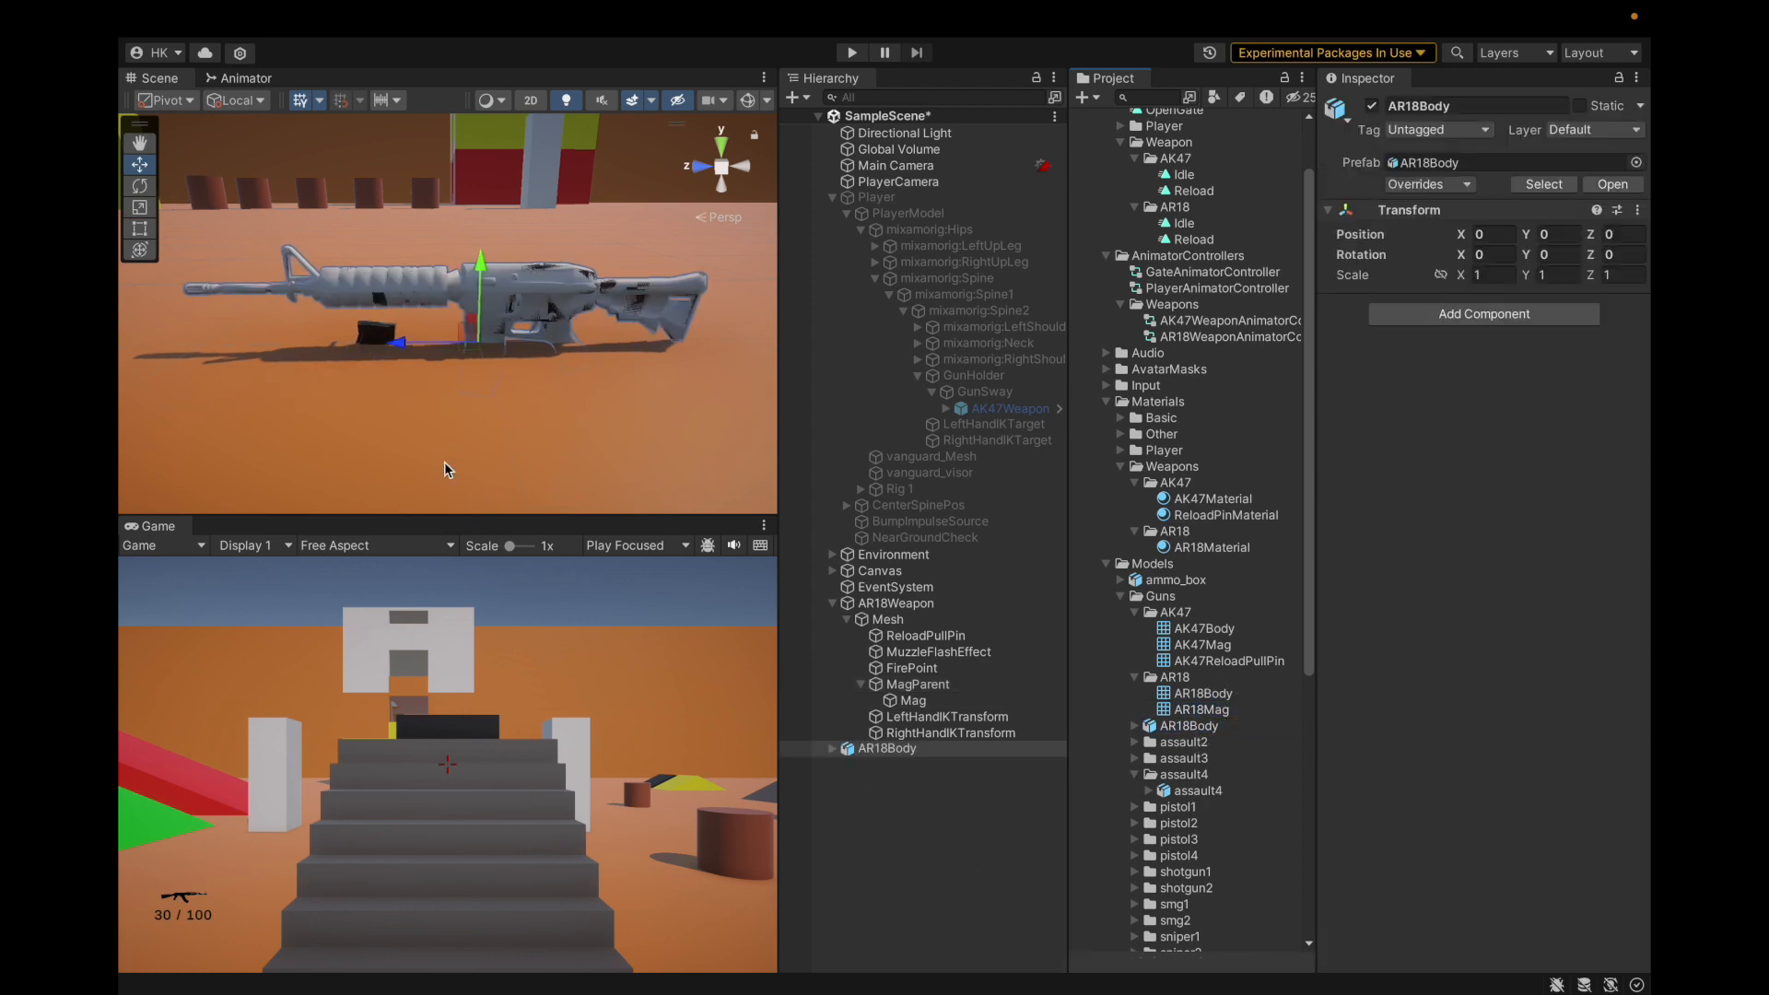
{"action": "scroll", "coordinate": [445, 470], "scroll_direction": "down", "scroll_amount": 4}
{"action": "left_click", "coordinate": [831, 749]}
{"action": "left_click", "coordinate": [859, 781]}
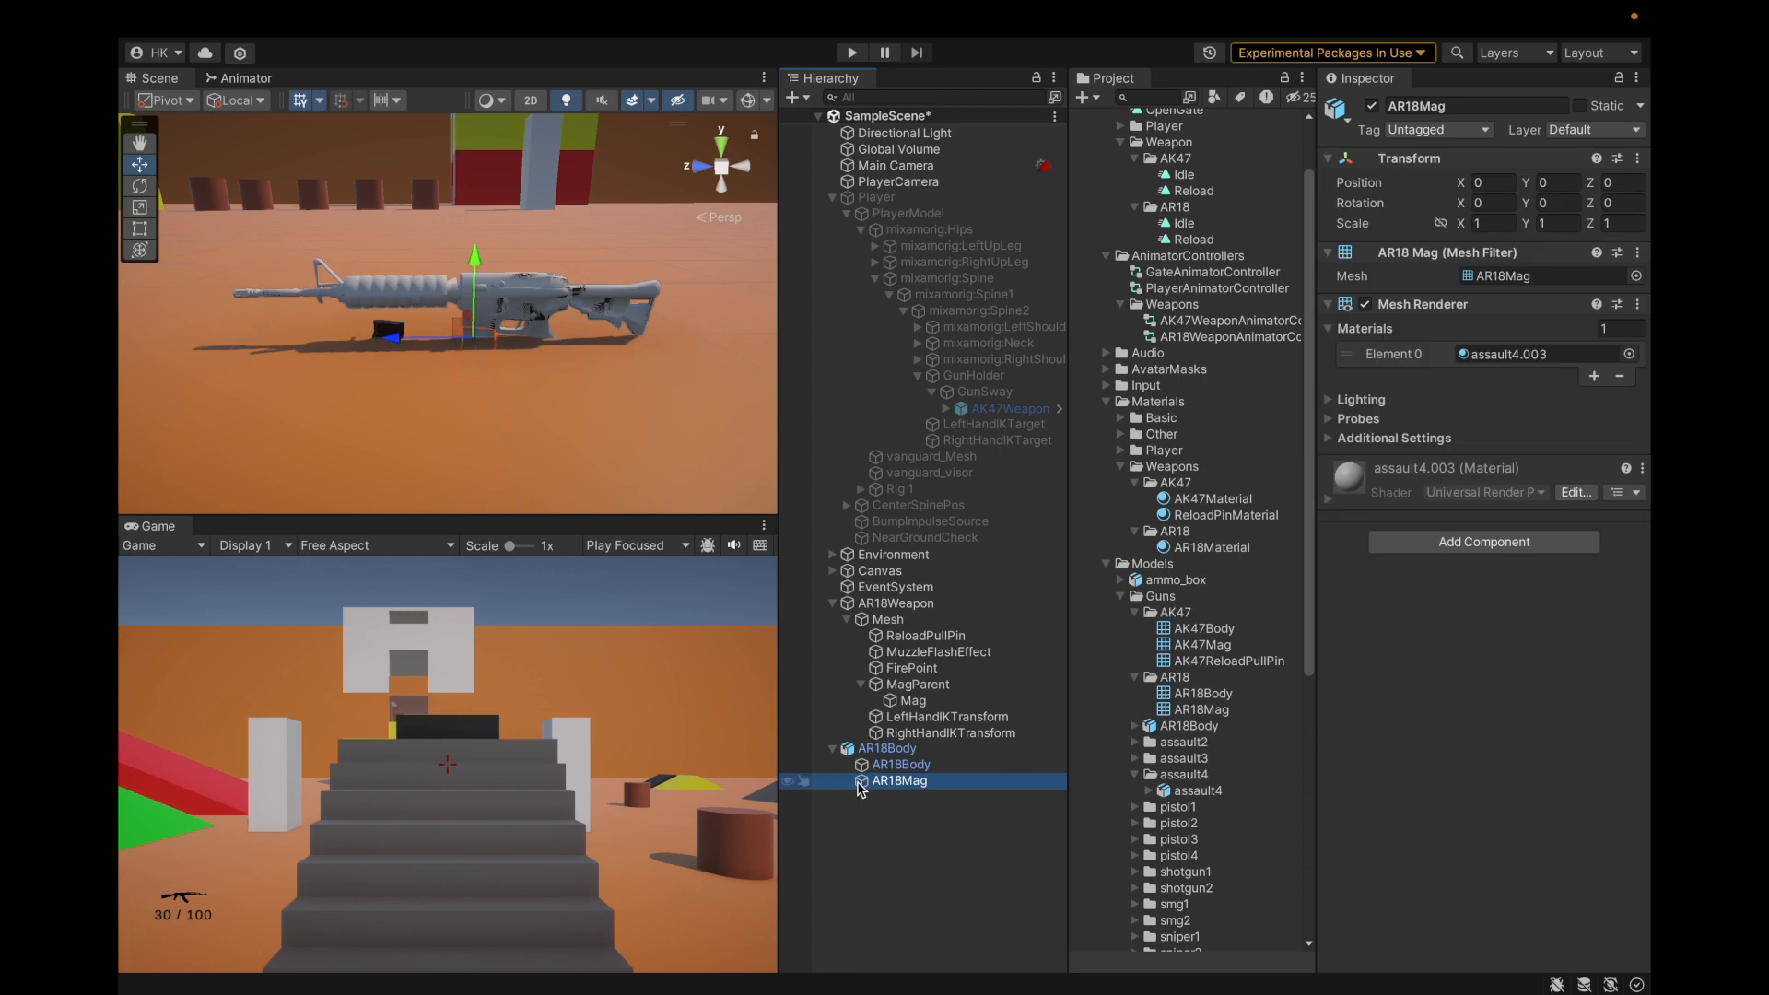
{"action": "left_click", "coordinate": [886, 749]}
{"action": "left_click", "coordinate": [880, 782]}
Try setting MagParent's Y and Z position to 0.
{"action": "left_click", "coordinate": [930, 702]}
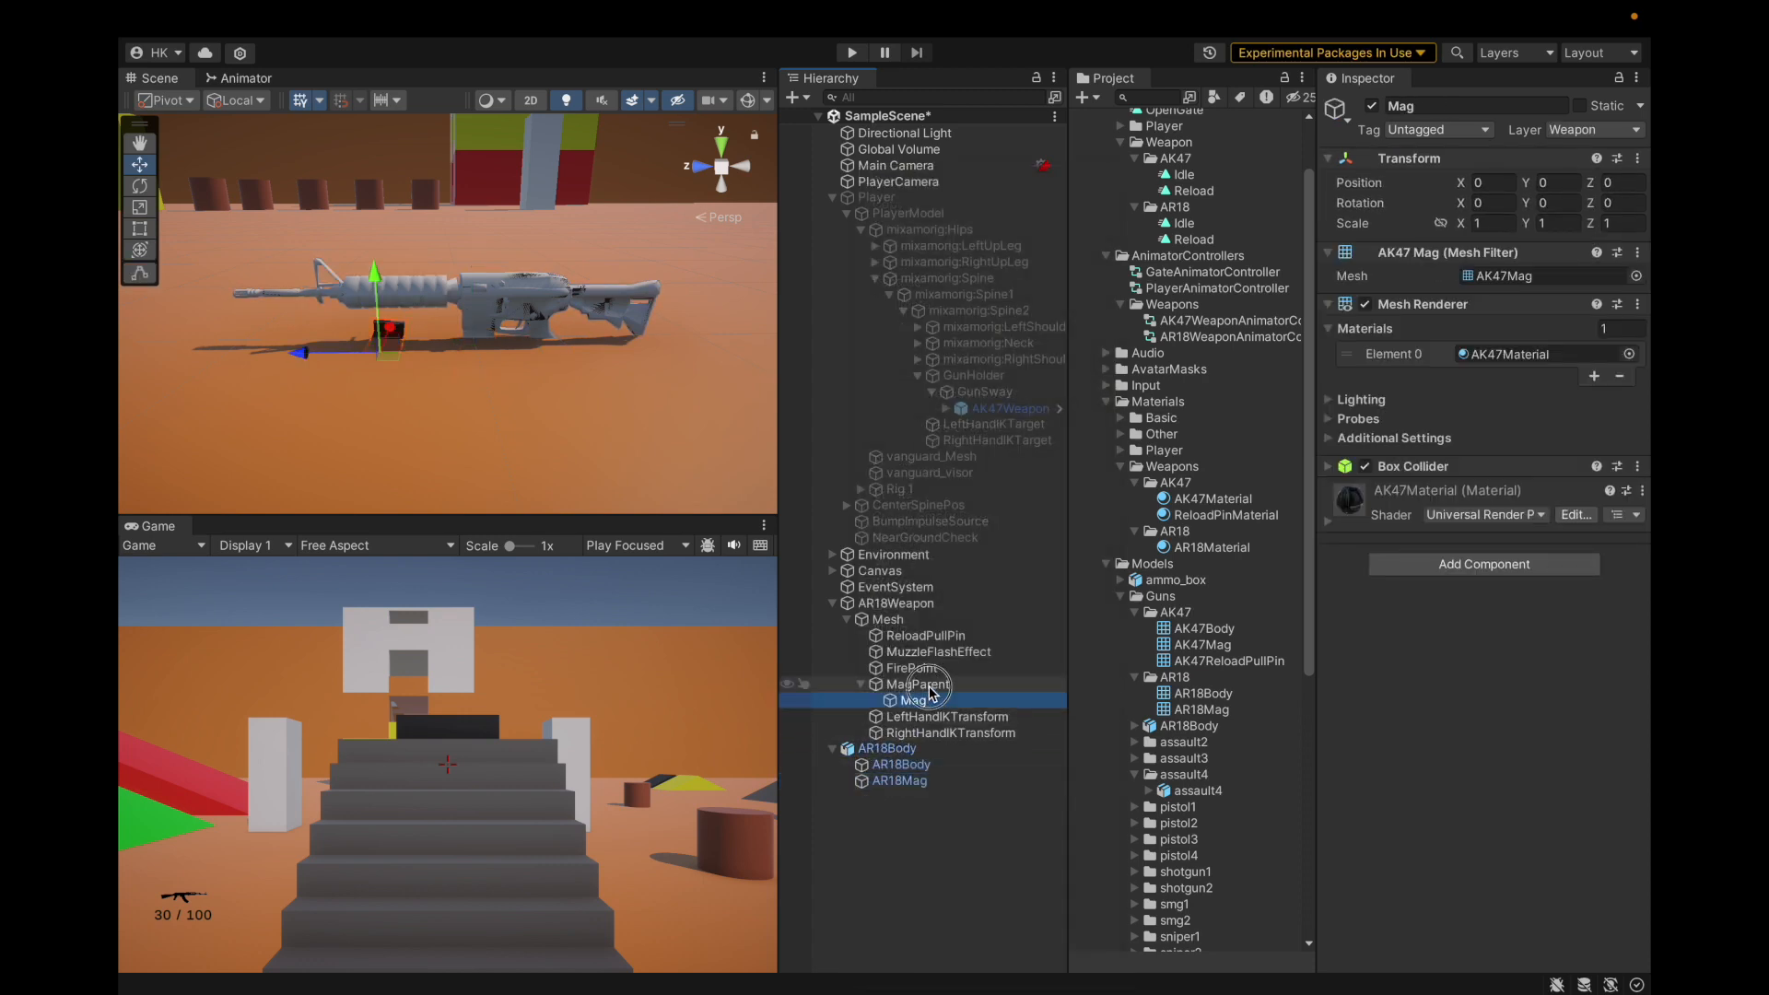
{"action": "left_click", "coordinate": [930, 686]}
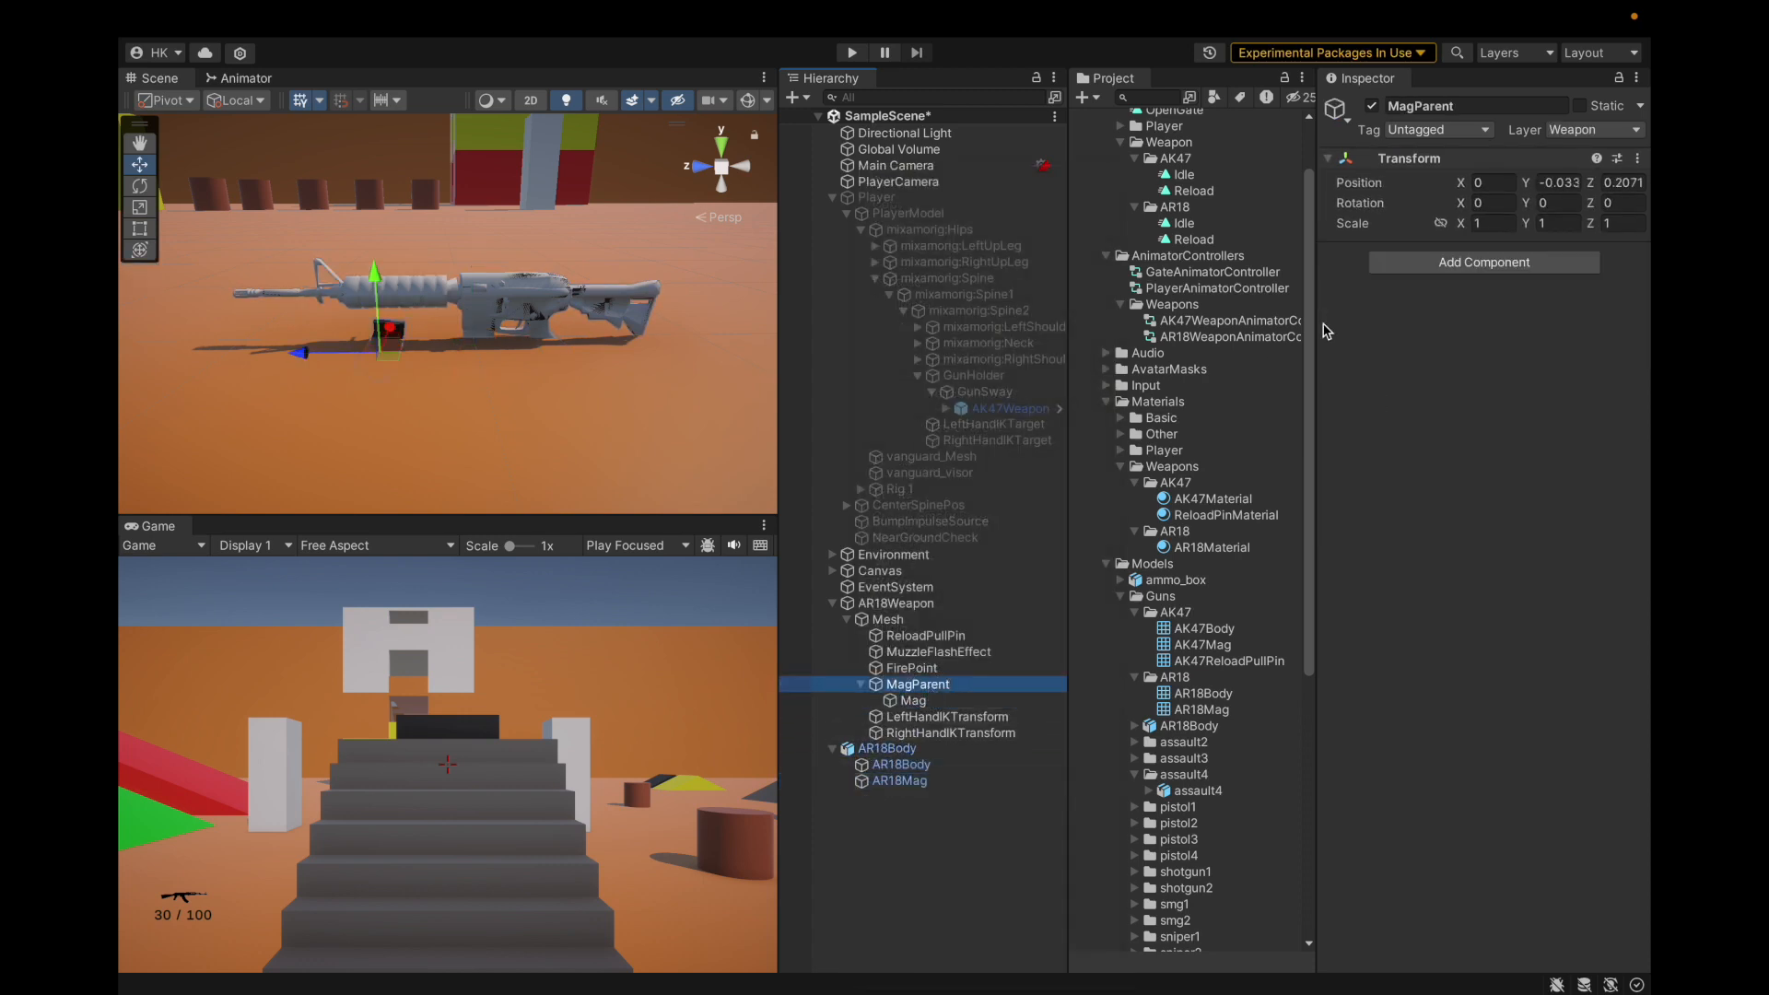
{"action": "left_click", "coordinate": [1548, 181]}
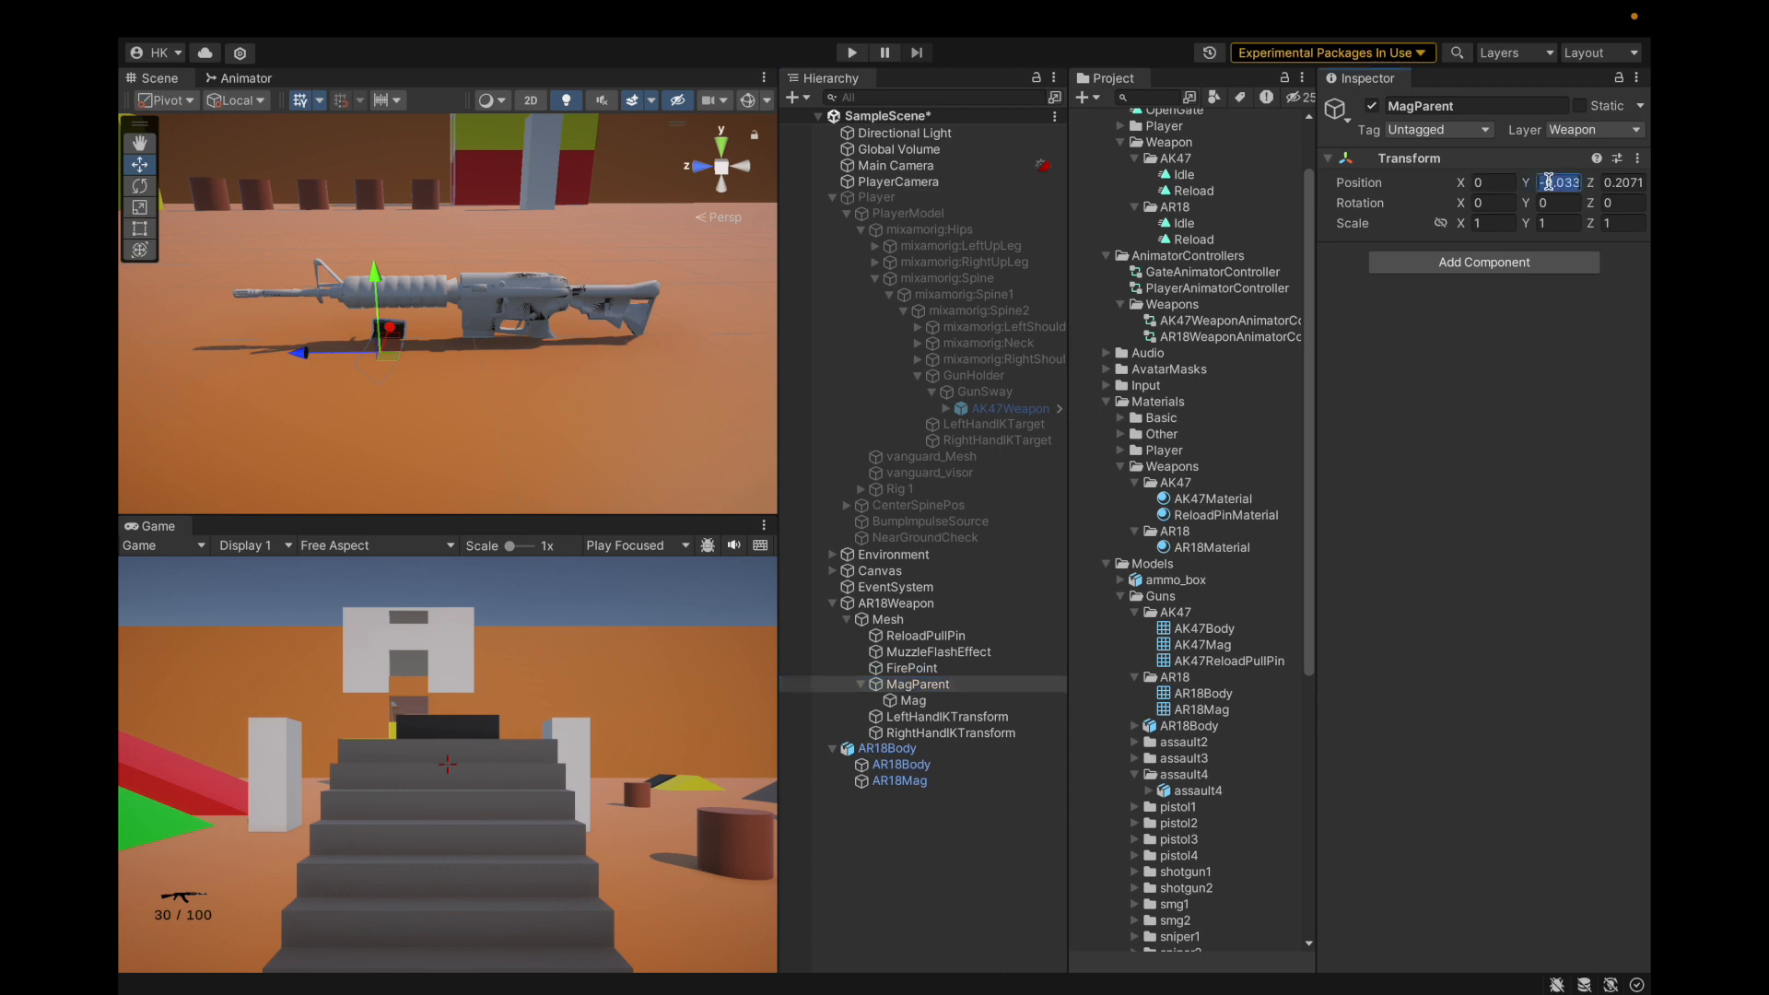
{"action": "type", "text": "0"}
{"action": "left_click", "coordinate": [1610, 181]}
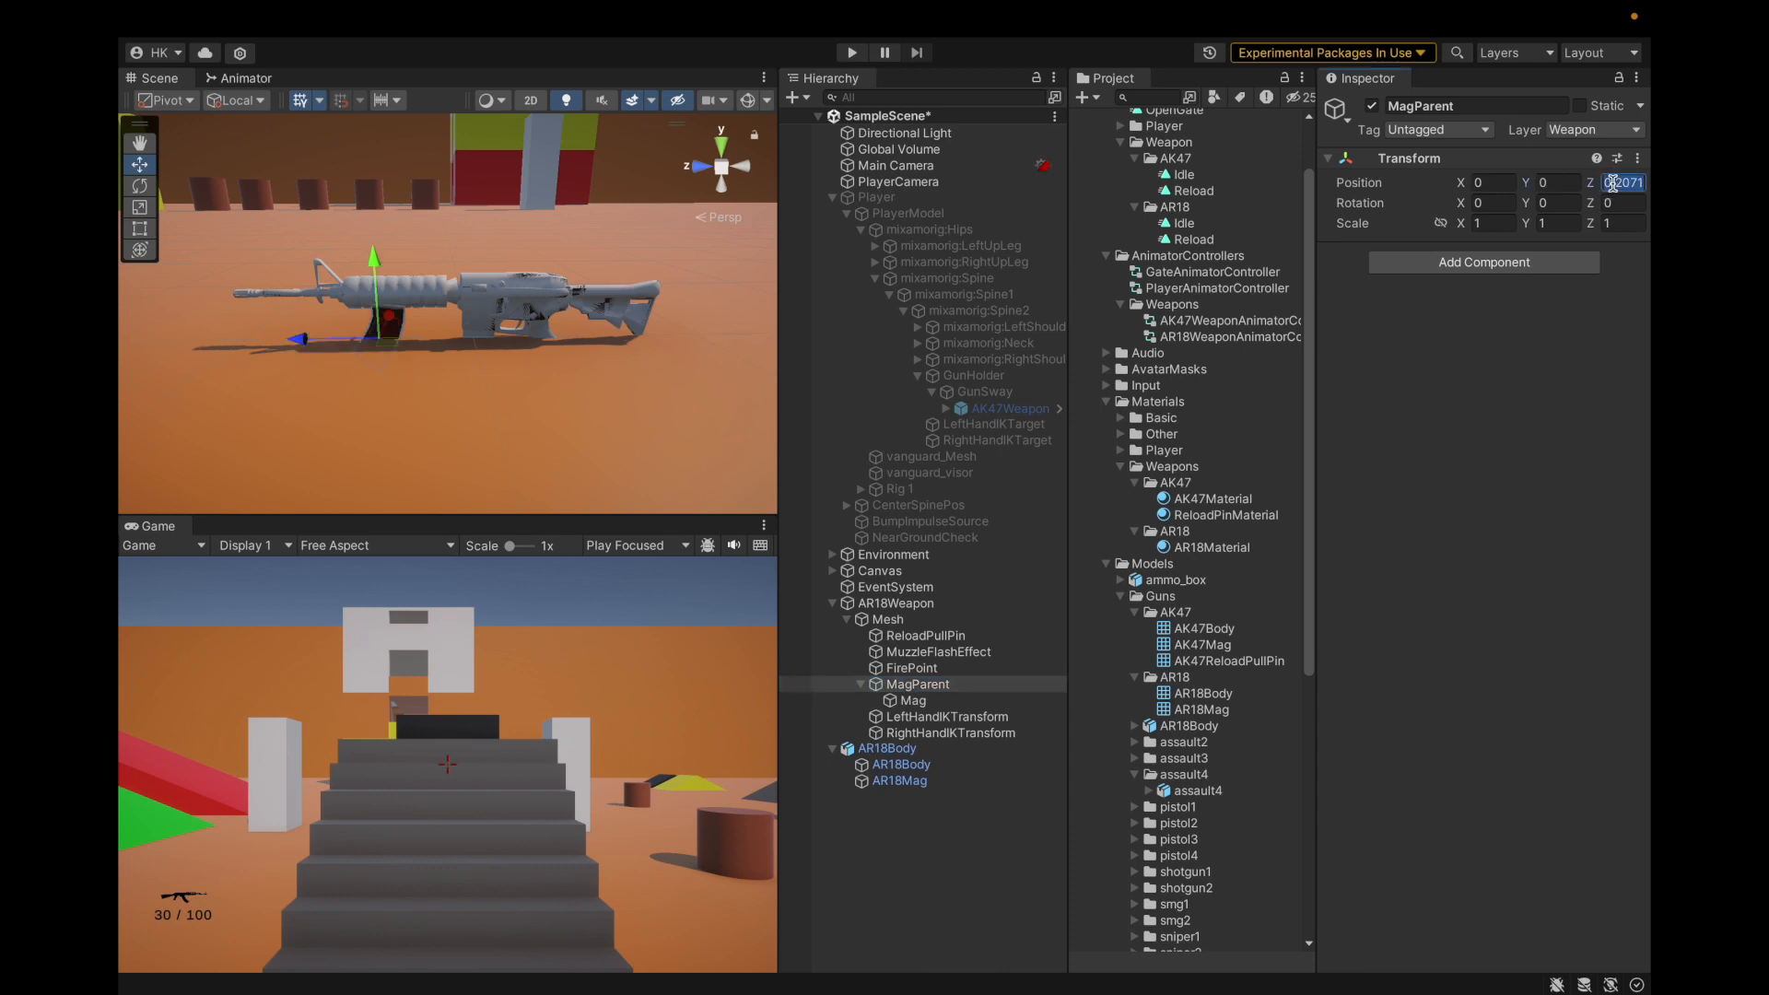
{"action": "type", "text": "0"}
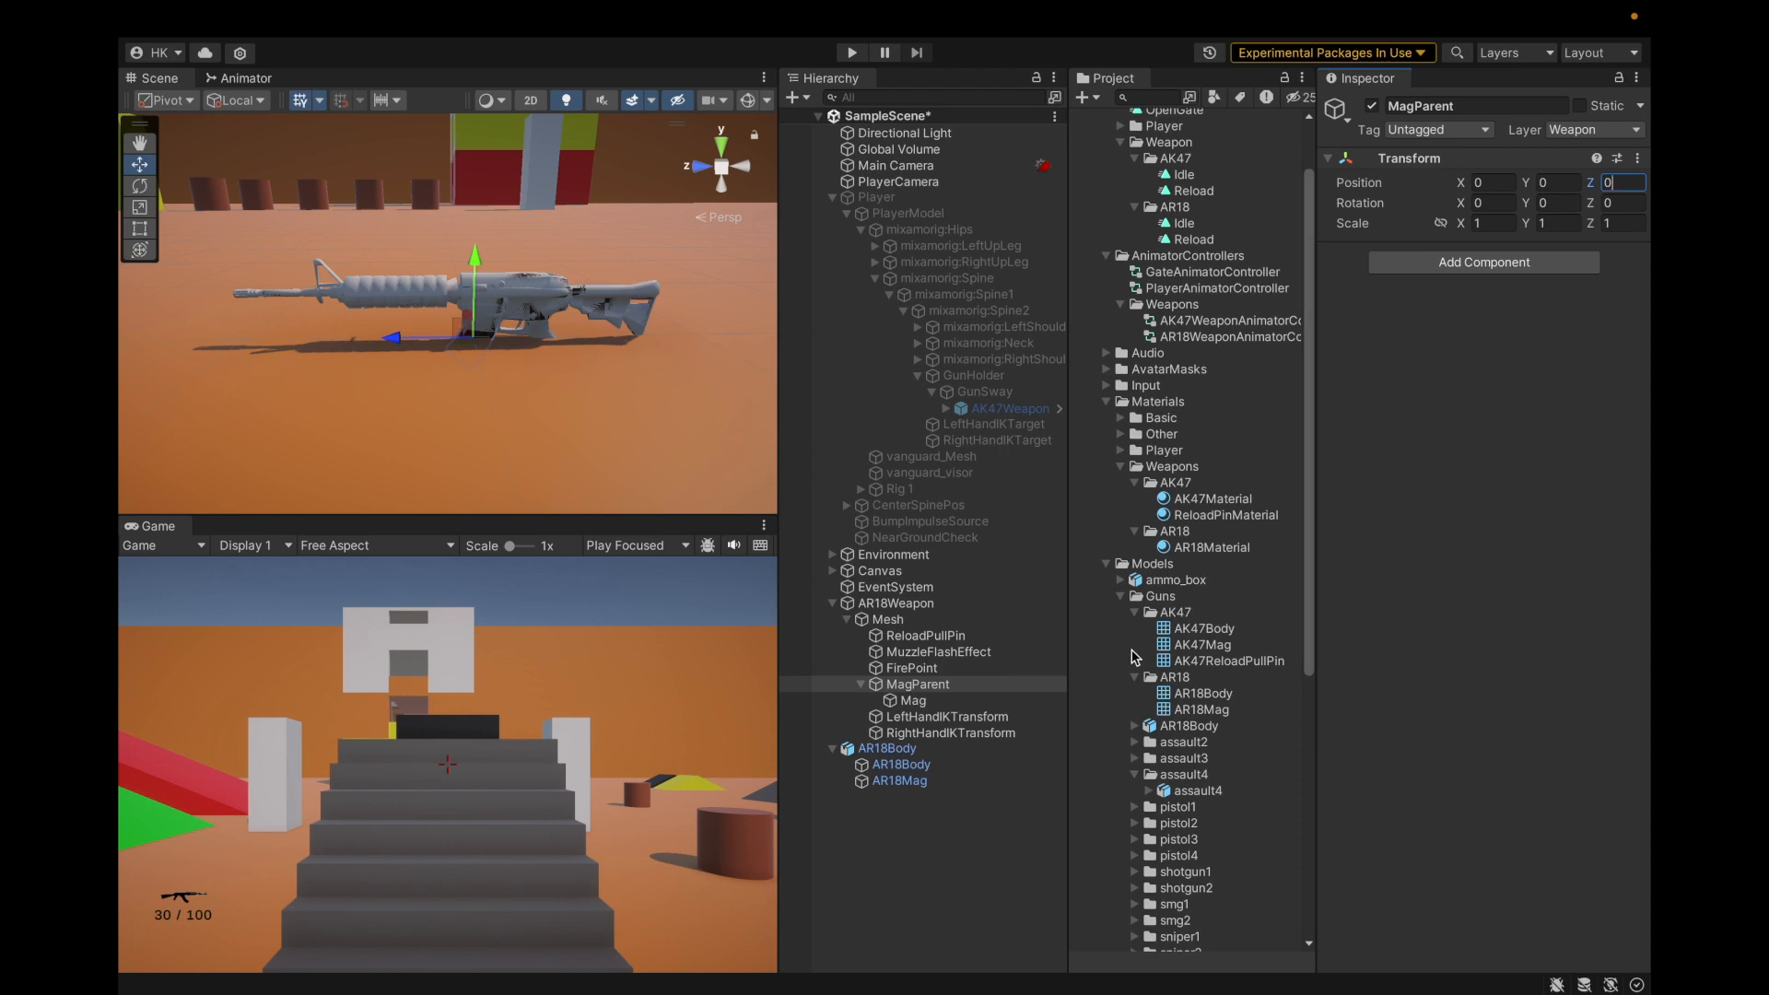
Assign the AR18Mag mesh and AR18Material to the Mag object under MagParent.
{"action": "left_click", "coordinate": [1004, 700]}
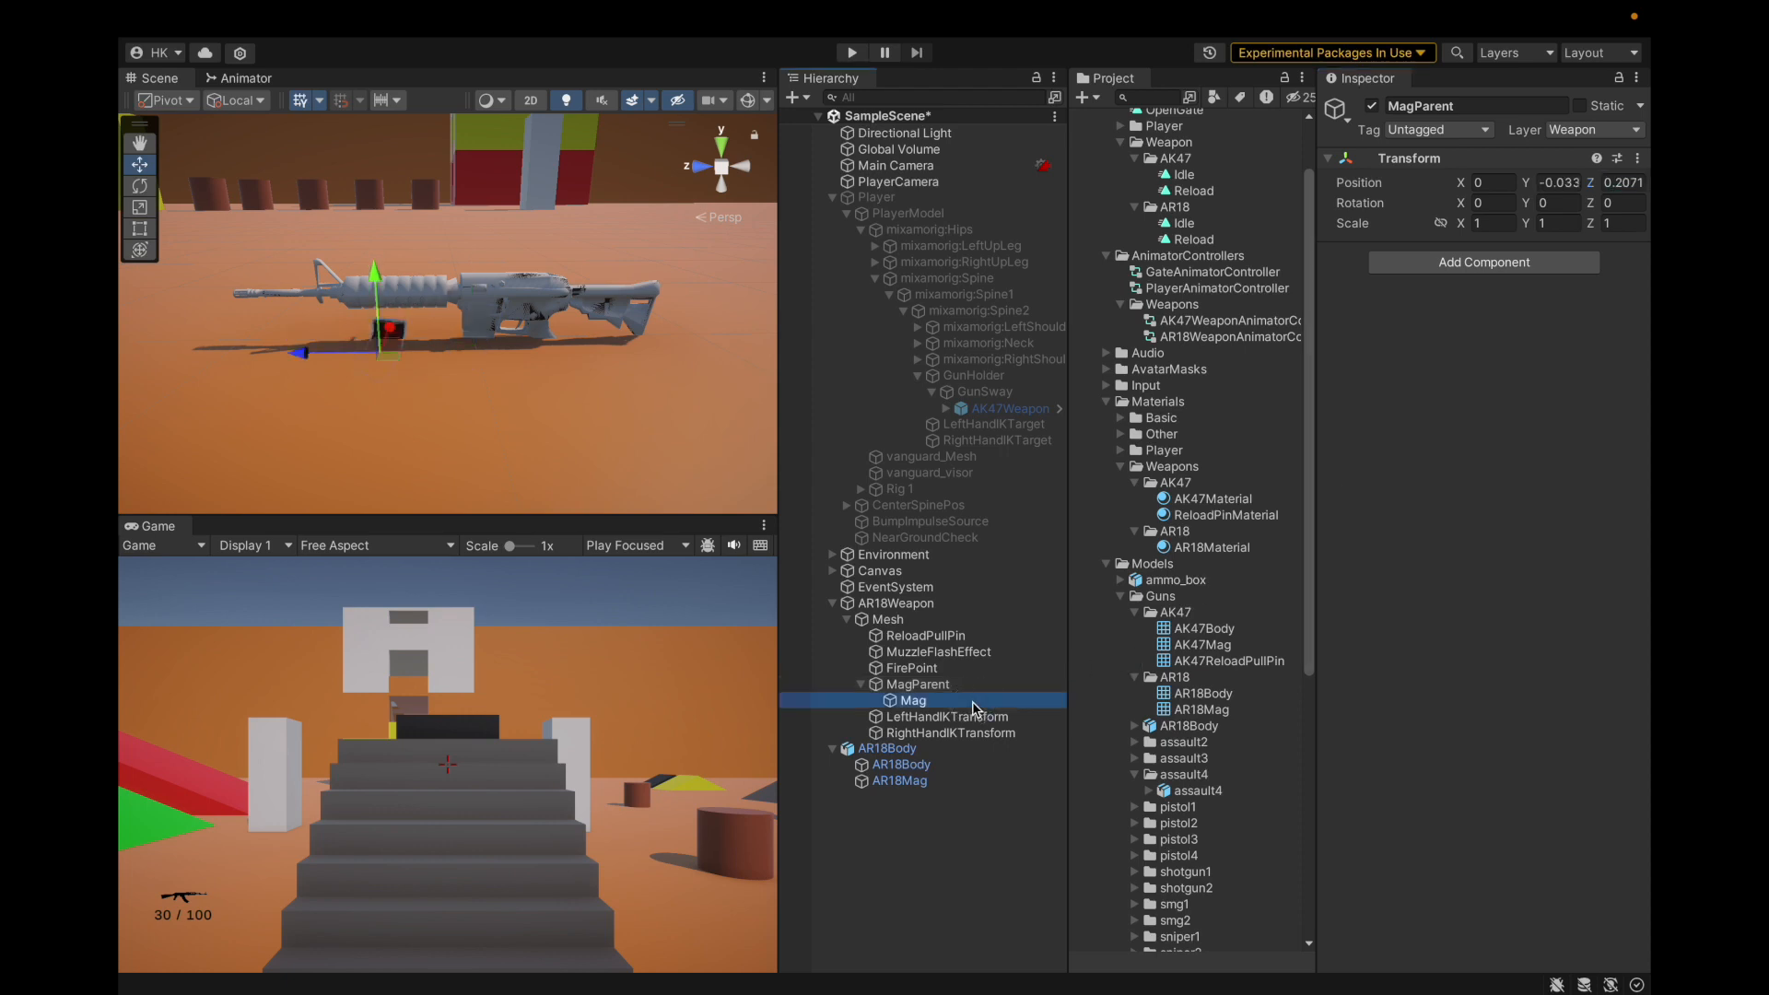
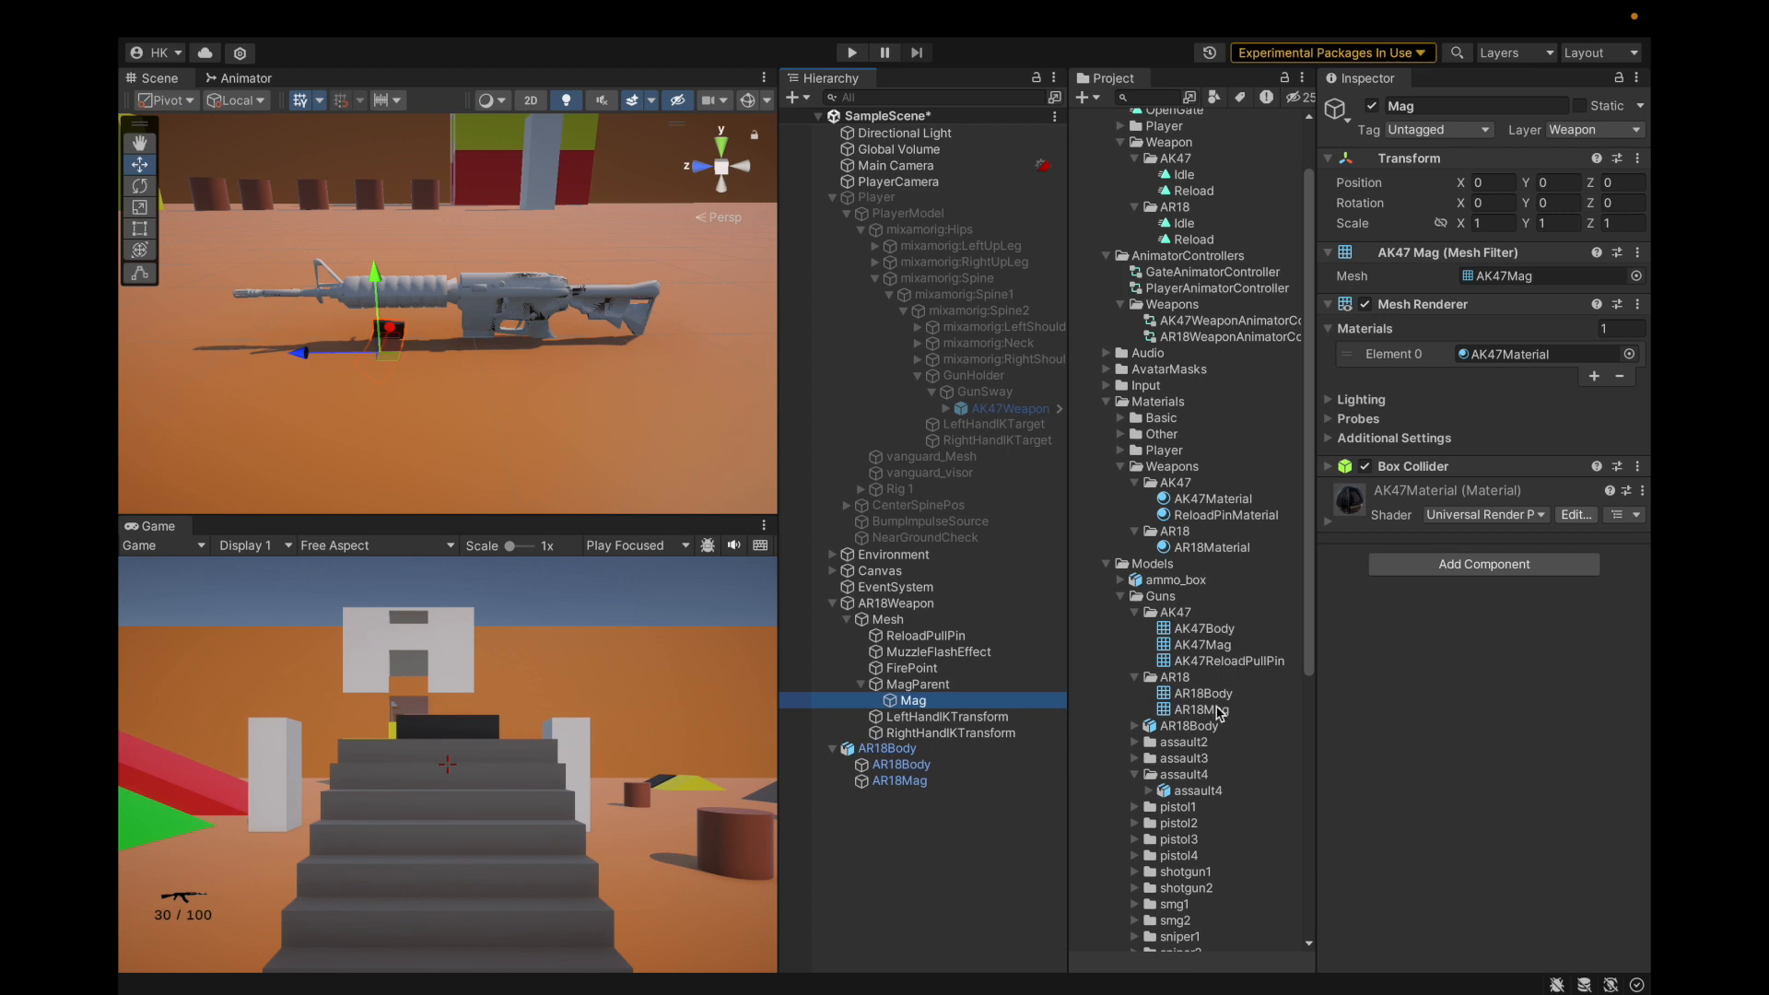
{"action": "left_click_drag", "start_coordinate": [1221, 711], "coordinate": [1512, 275]}
{"action": "left_click", "coordinate": [1487, 356]}
{"action": "left_click_drag", "start_coordinate": [1209, 548], "coordinate": [1511, 356]}
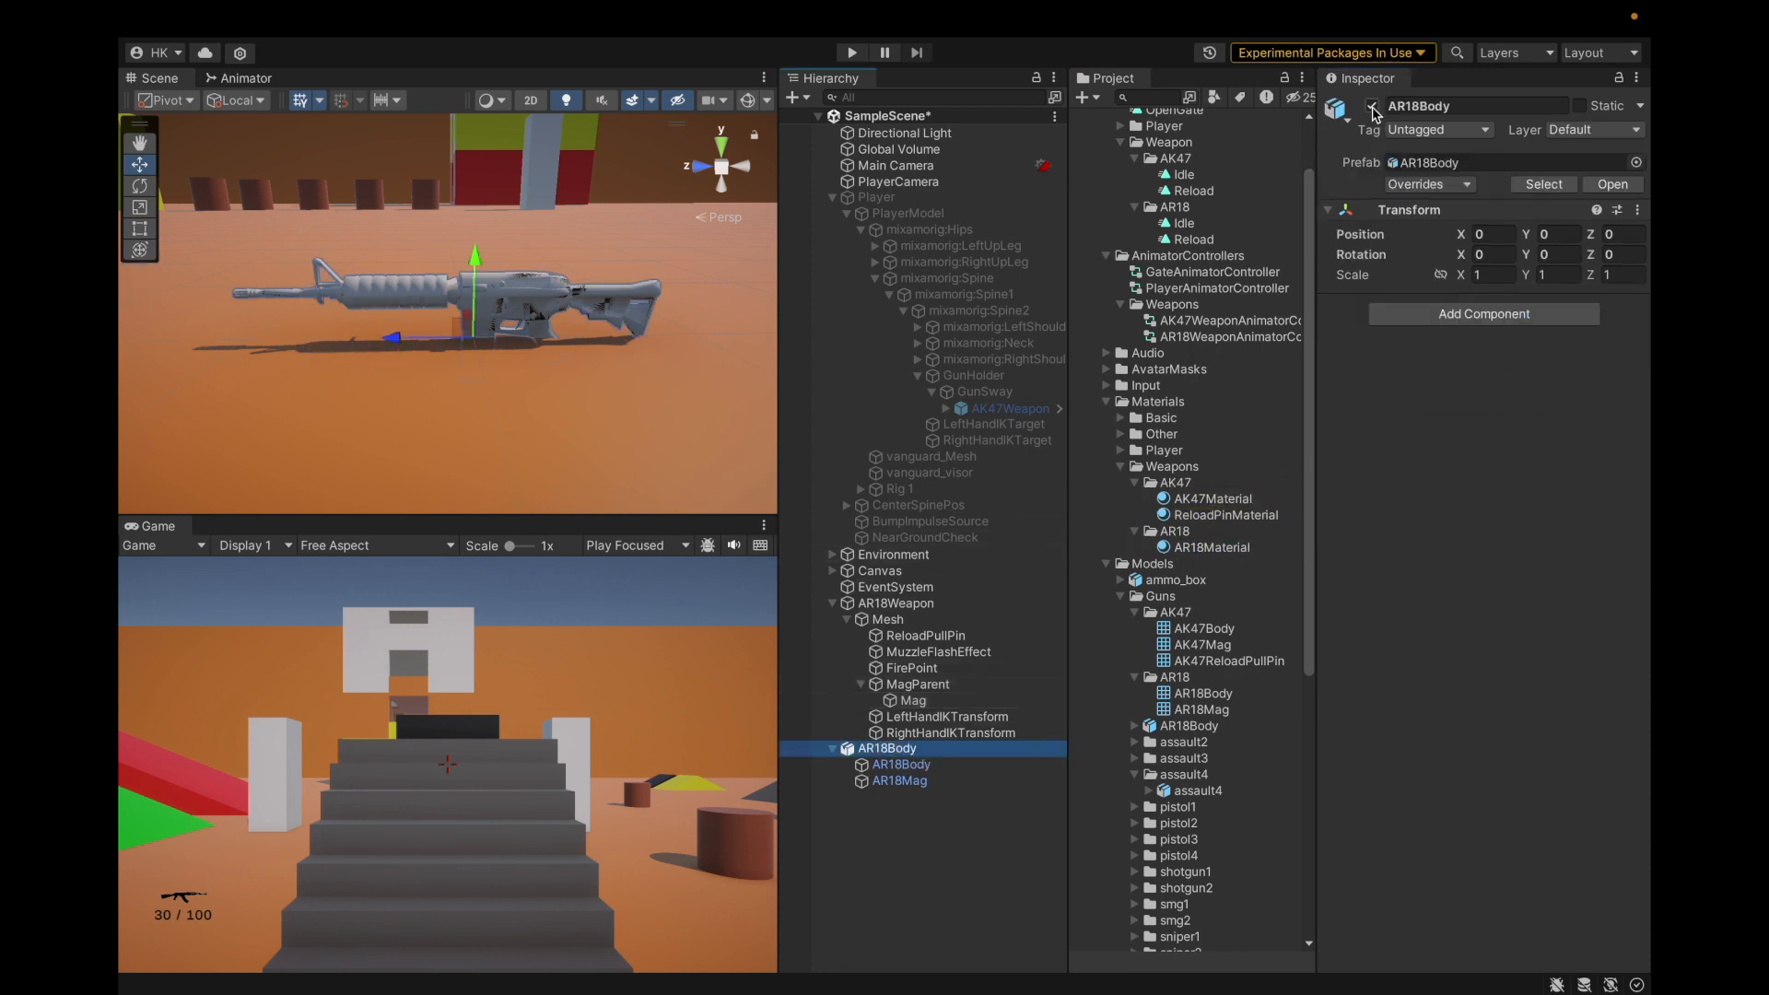
Deactivate the AR18Body reference object and reset MagParent's position to 0, 0, 0.
{"action": "left_click", "coordinate": [1372, 108]}
{"action": "left_click", "coordinate": [917, 684]}
{"action": "left_click", "coordinate": [1636, 161]}
{"action": "left_click", "coordinate": [1474, 185]}
{"action": "scroll", "coordinate": [497, 341], "scroll_direction": "up", "scroll_amount": 5}
{"action": "scroll", "coordinate": [497, 341], "scroll_direction": "down", "scroll_amount": 2}
Save the scene and the project.
{"action": "key", "text": "super+s"}
{"action": "left_click", "coordinate": [241, 19]}
{"action": "left_click", "coordinate": [242, 276]}
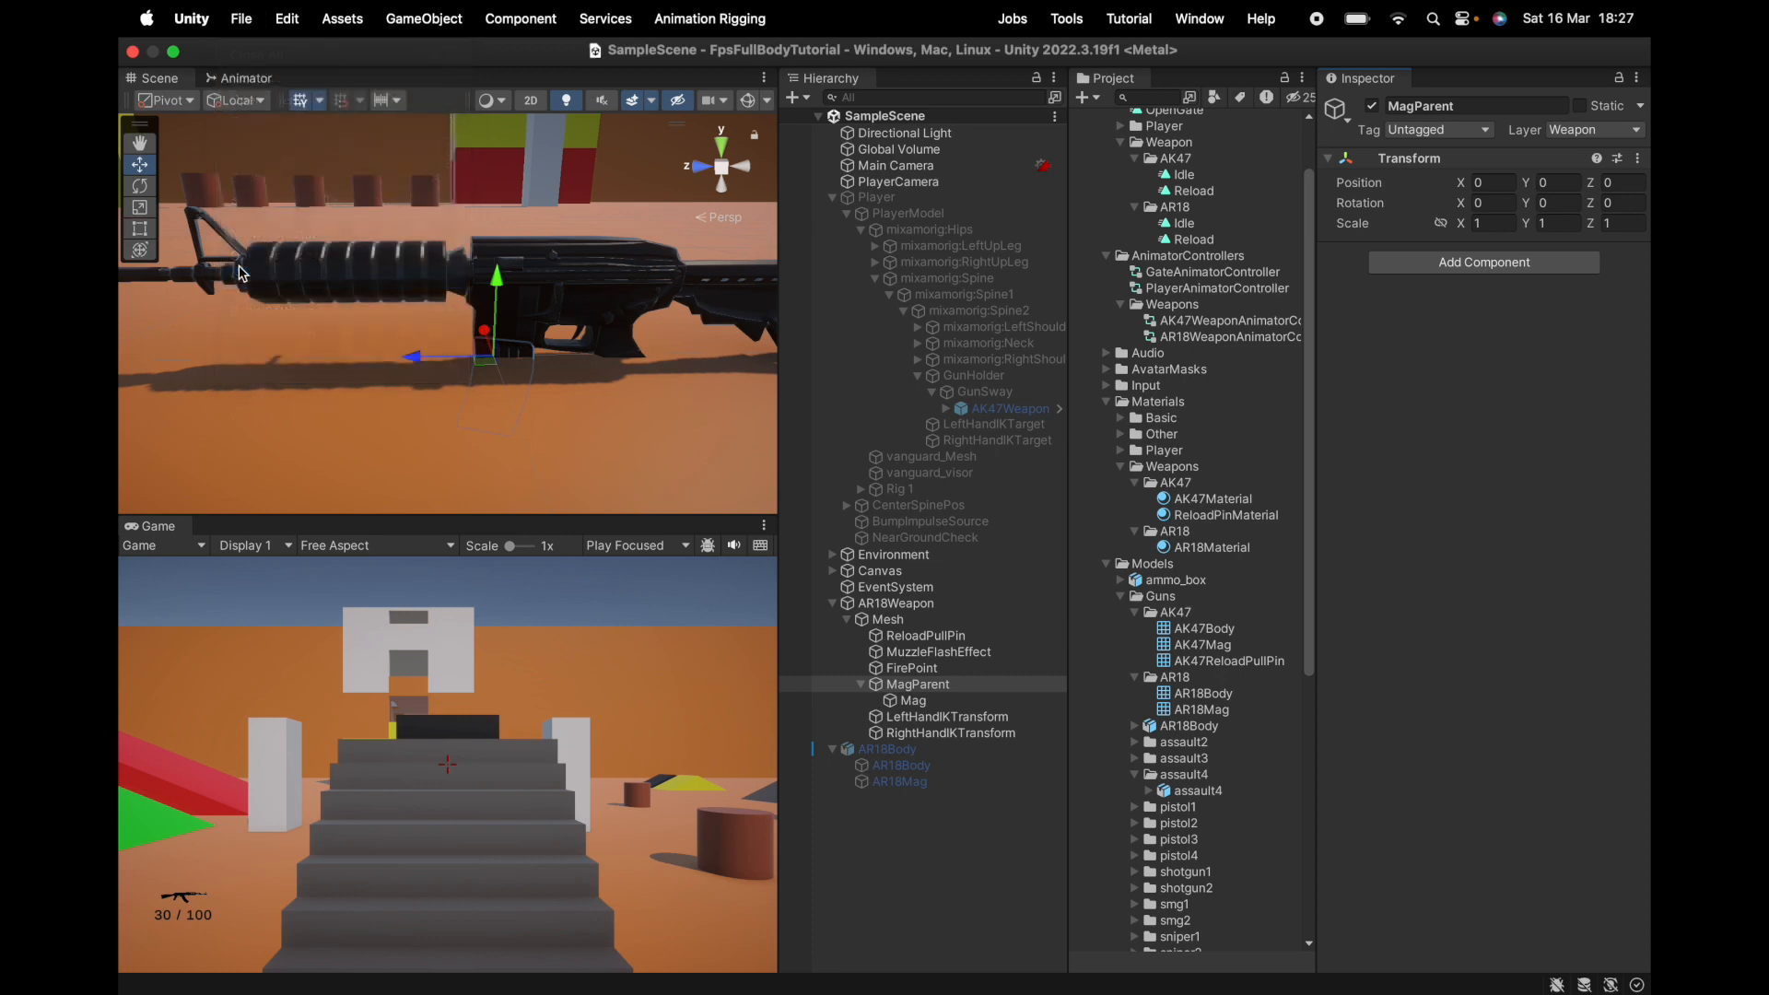
{"action": "left_click", "coordinate": [241, 18]}
{"action": "left_click", "coordinate": [373, 279]}
{"action": "left_click", "coordinate": [241, 18]}
{"action": "left_click", "coordinate": [258, 276]}
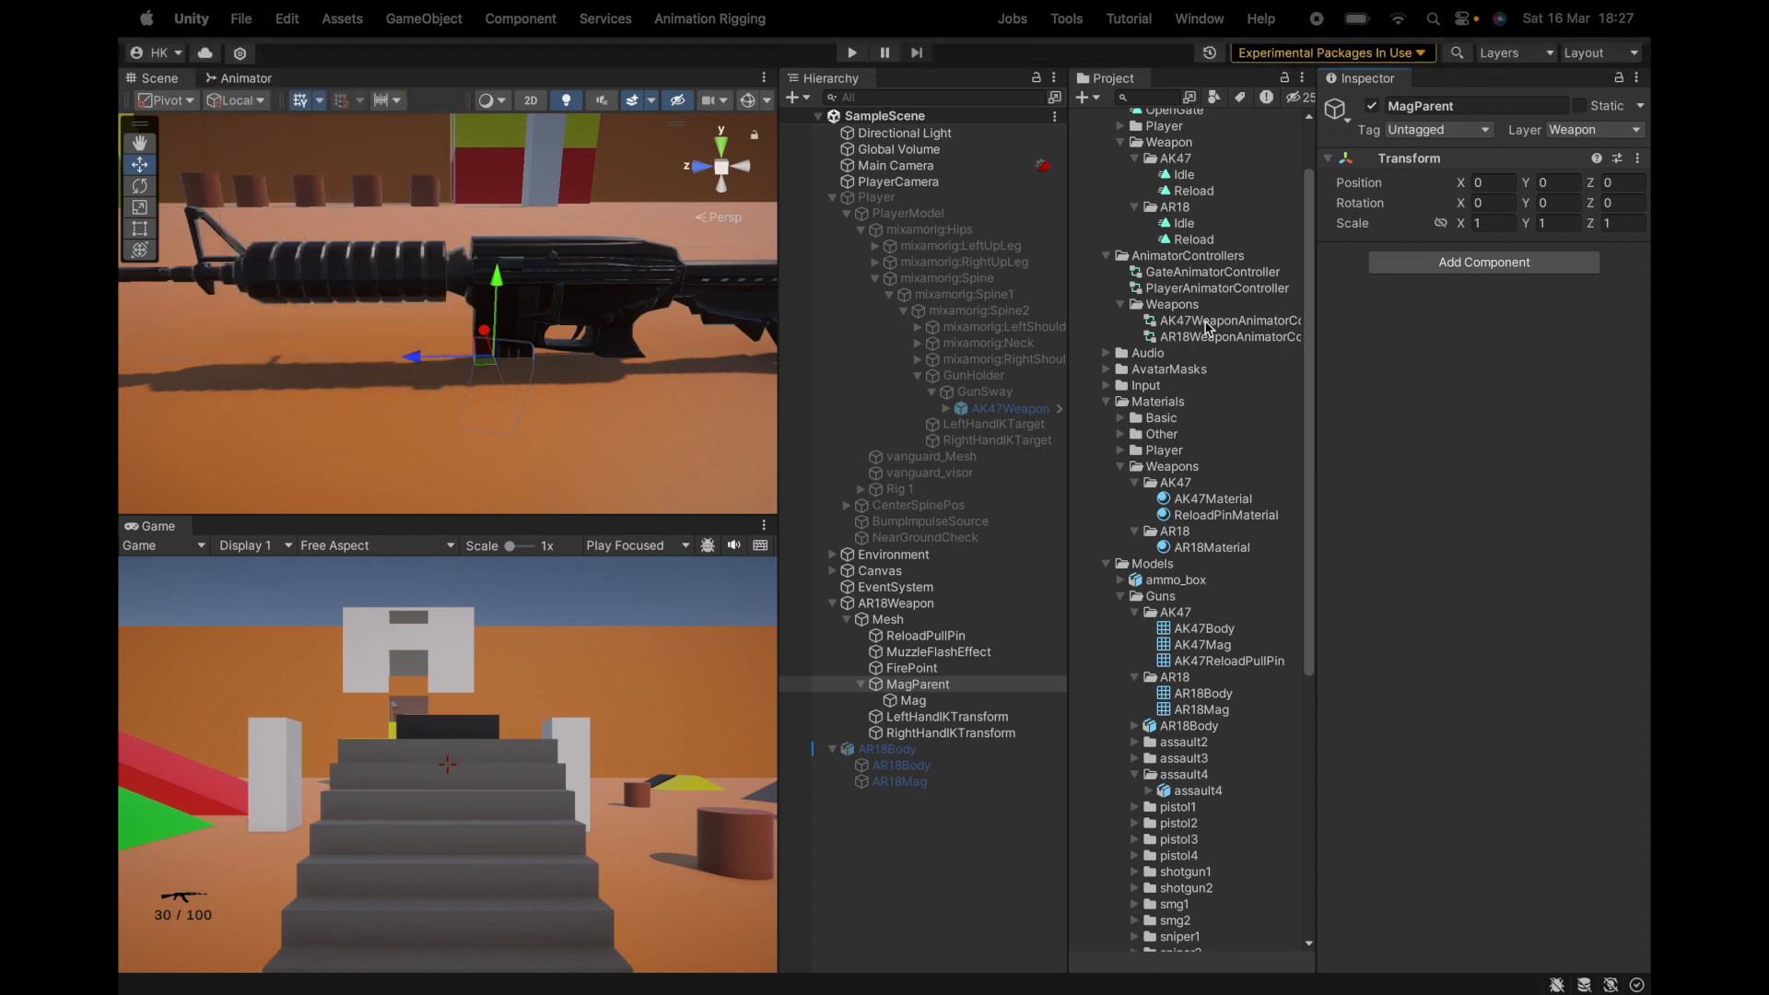
Collapse the AK47, AR18 and assault4 folders inside the Guns models folder.
{"action": "left_click", "coordinate": [1135, 612]}
{"action": "left_click", "coordinate": [1135, 628]}
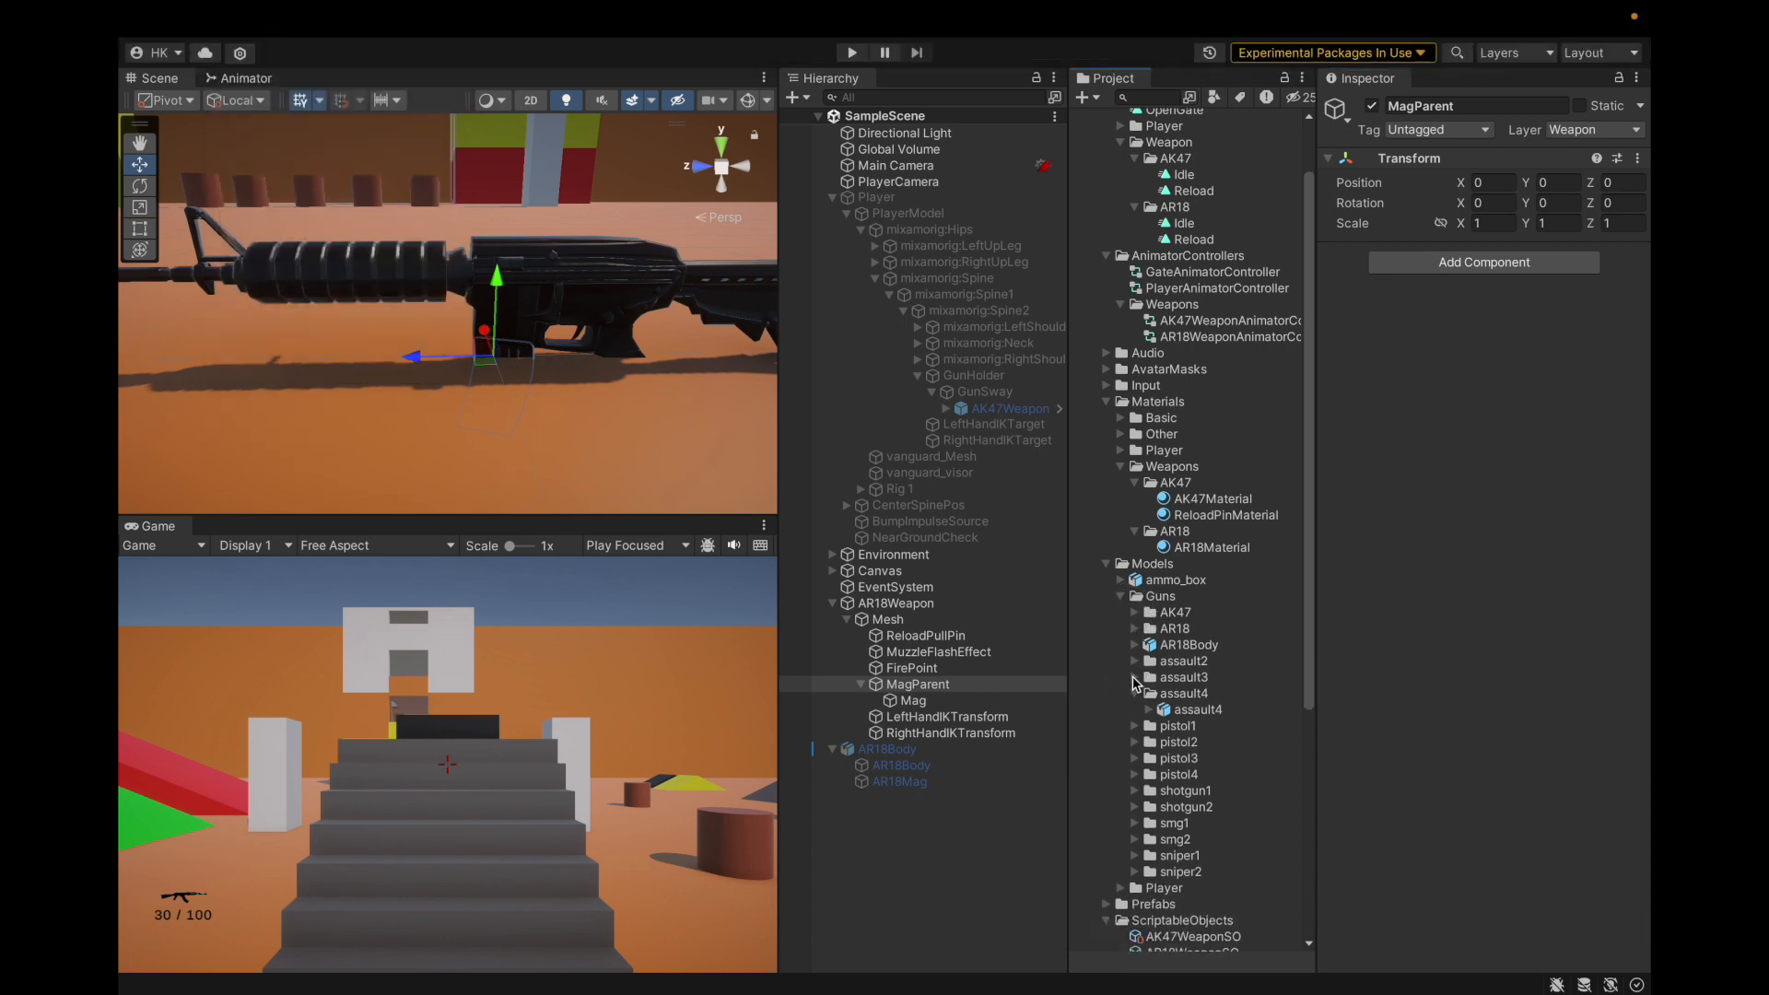
{"action": "left_click", "coordinate": [1135, 692]}
Delete the AR18Body reference object and its duplicate from the scene.
{"action": "left_click", "coordinate": [1183, 645]}
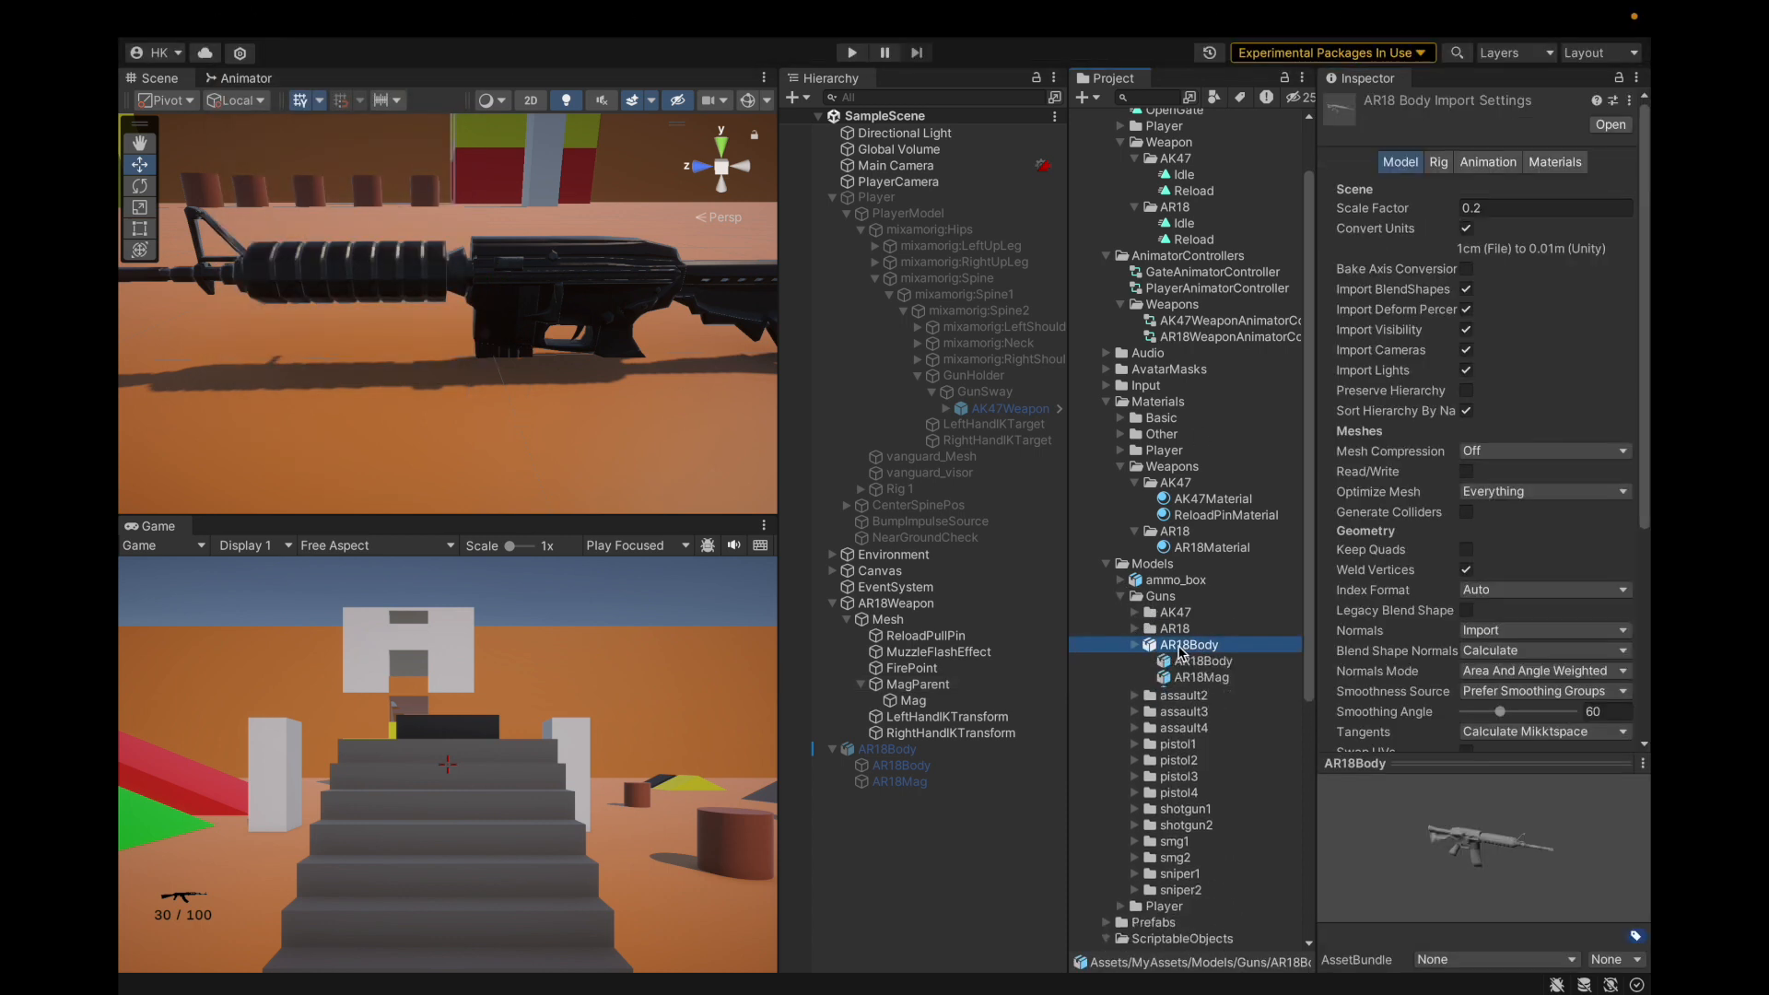
{"action": "right_click", "coordinate": [906, 756]}
{"action": "left_click", "coordinate": [946, 323]}
{"action": "right_click", "coordinate": [938, 758]}
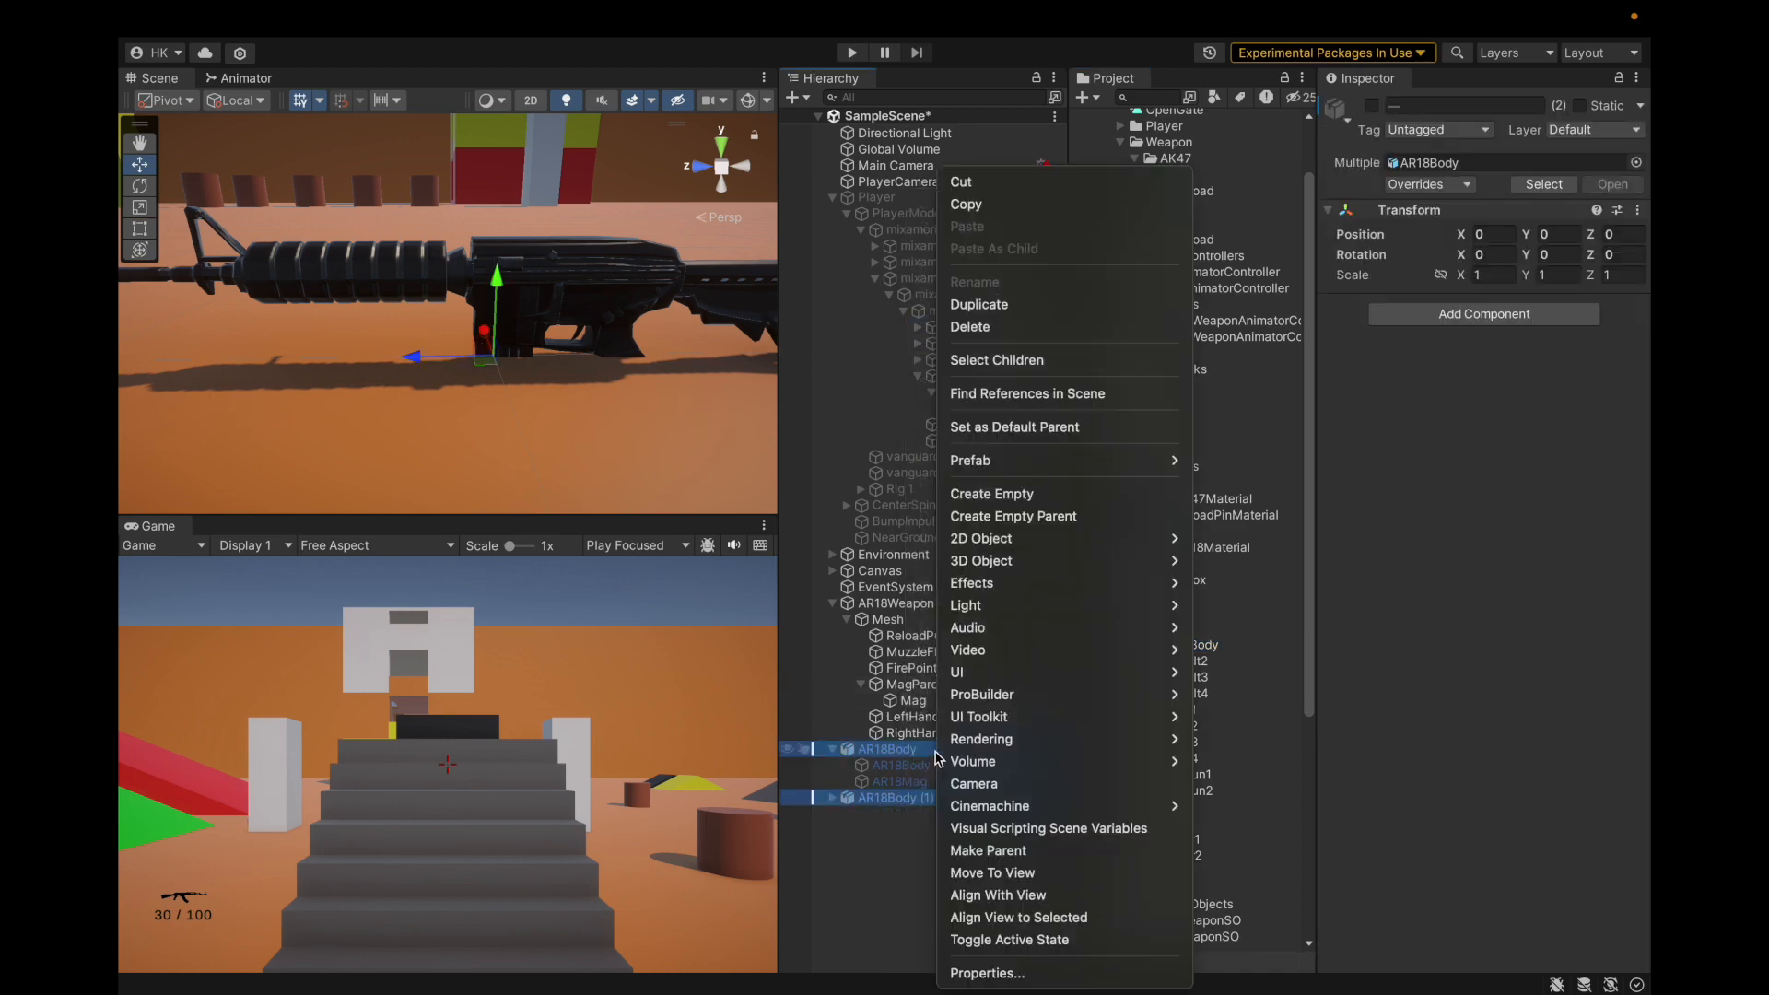
{"action": "left_click", "coordinate": [1002, 330]}
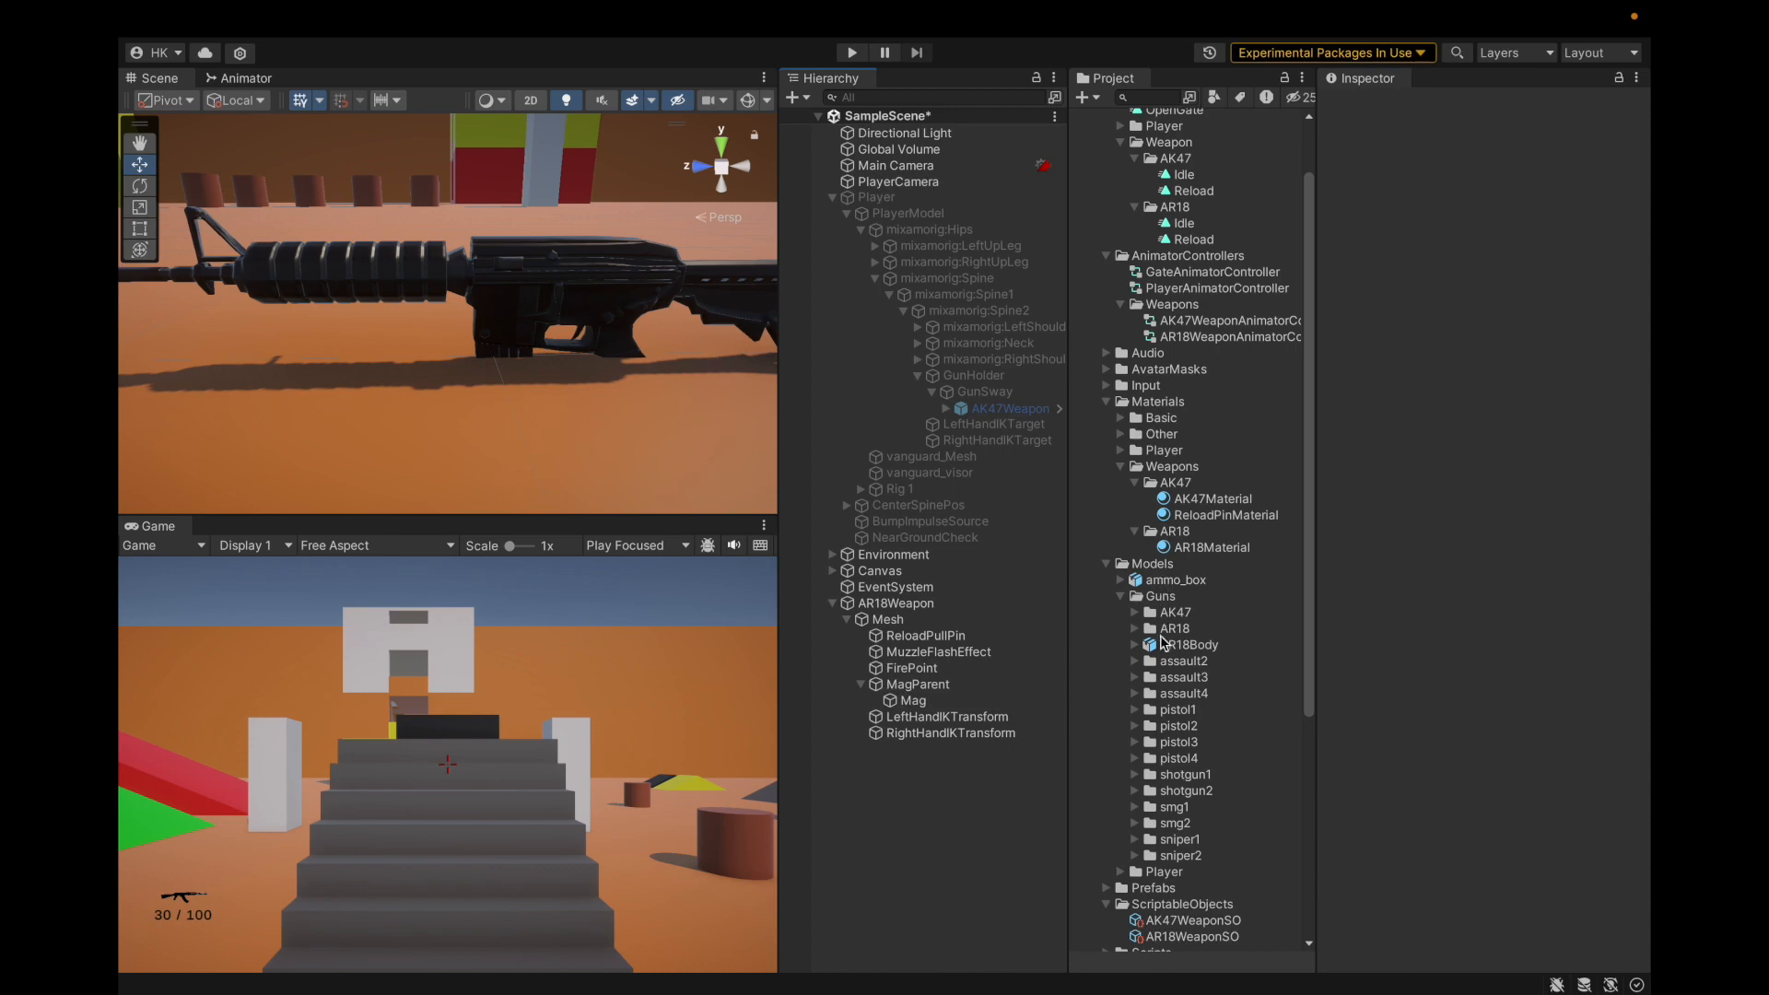
Delete the AR18Body model asset from the Guns models folder.
{"action": "right_click", "coordinate": [1163, 642]}
{"action": "left_click", "coordinate": [1199, 477]}
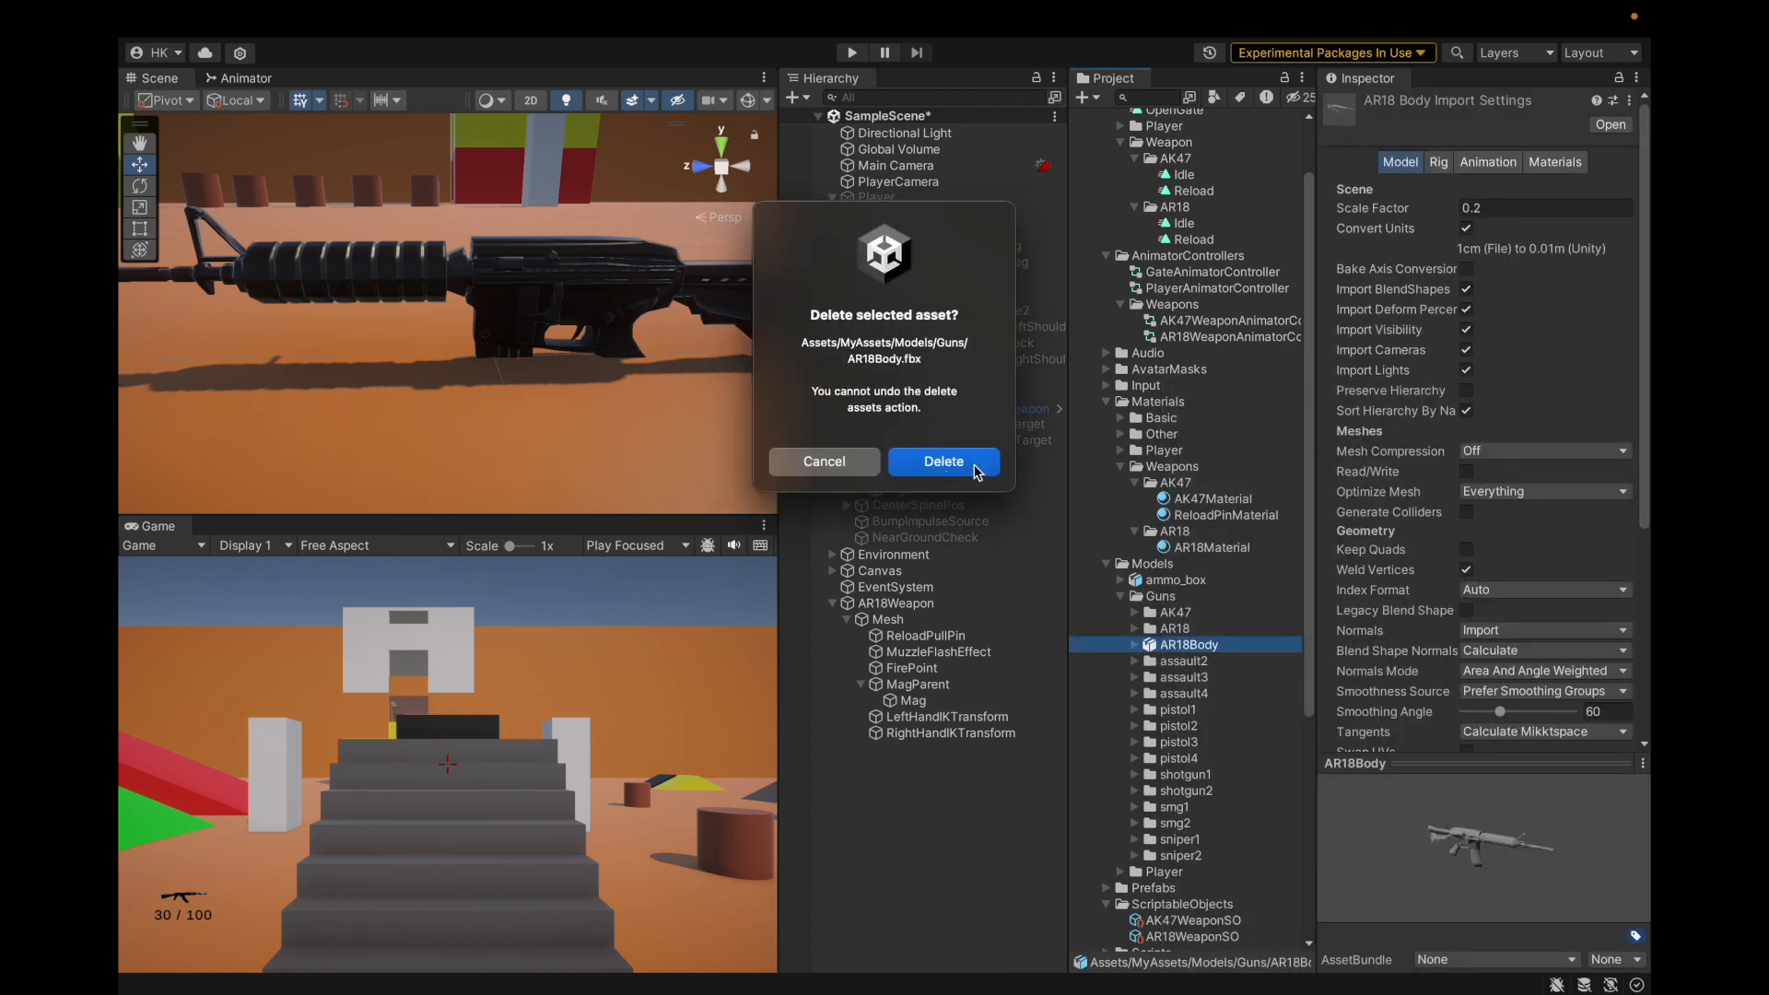
{"action": "left_click", "coordinate": [943, 462]}
Collapse the Guns models folder and the Weapons materials folder with its AK47 and AR18 subfolders.
{"action": "left_click", "coordinate": [1168, 581]}
{"action": "key", "text": "Down"}
{"action": "key", "text": "Left"}
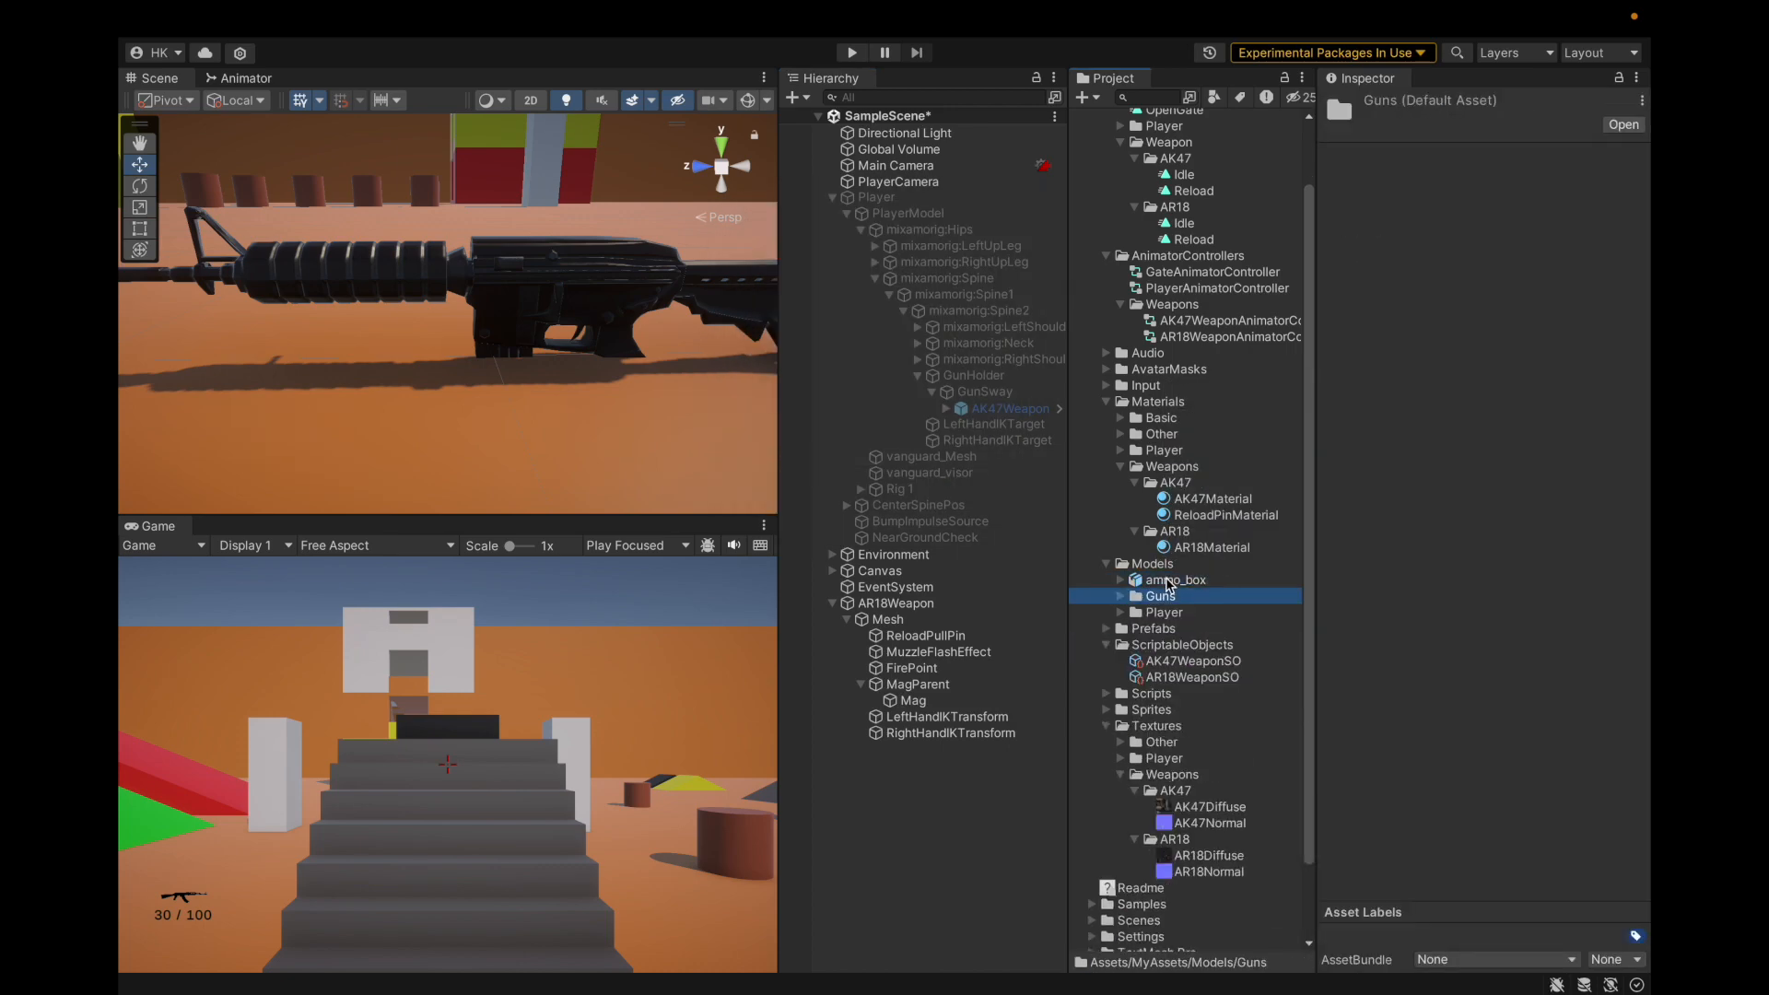
{"action": "left_click", "coordinate": [1185, 547]}
{"action": "key", "text": "Left"}
{"action": "key", "text": "Left"}
{"action": "key", "text": "Up"}
{"action": "key", "text": "Left"}
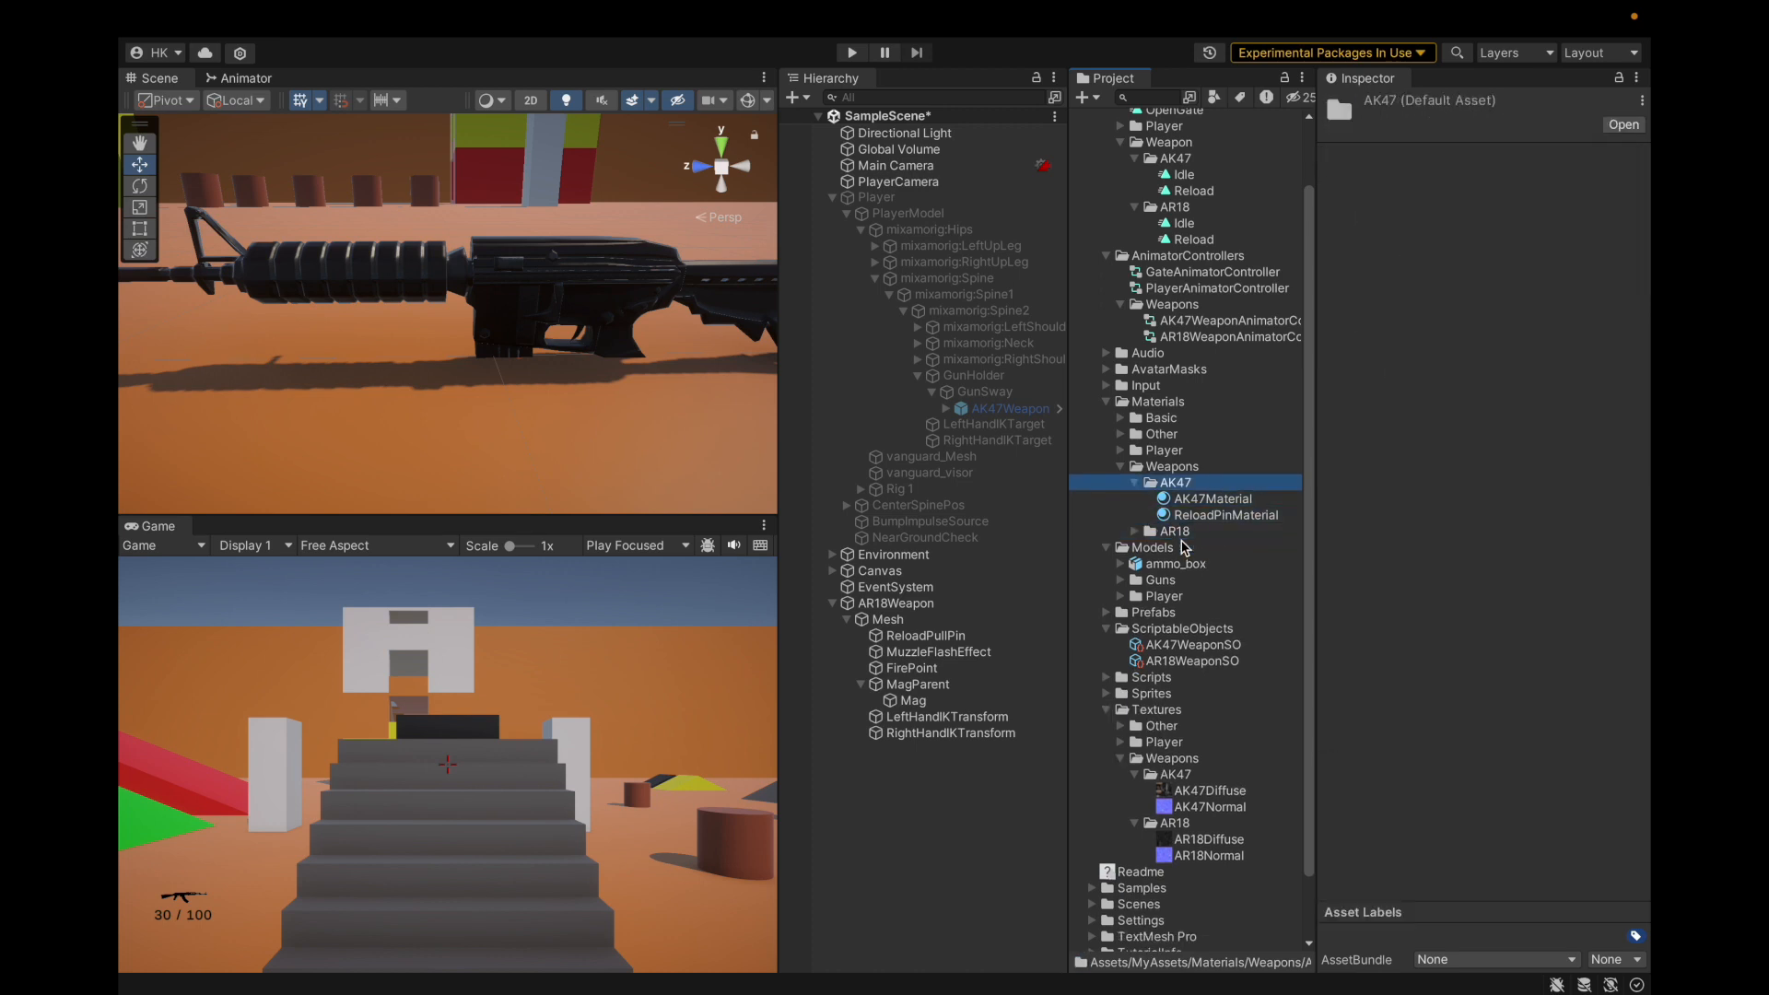
{"action": "key", "text": "Left"}
{"action": "key", "text": "Left"}
{"action": "key", "text": "Left"}
Collapse the Textures folder together with its Weapons, AK47 and AR18 subfolders.
{"action": "left_click", "coordinate": [1196, 711]}
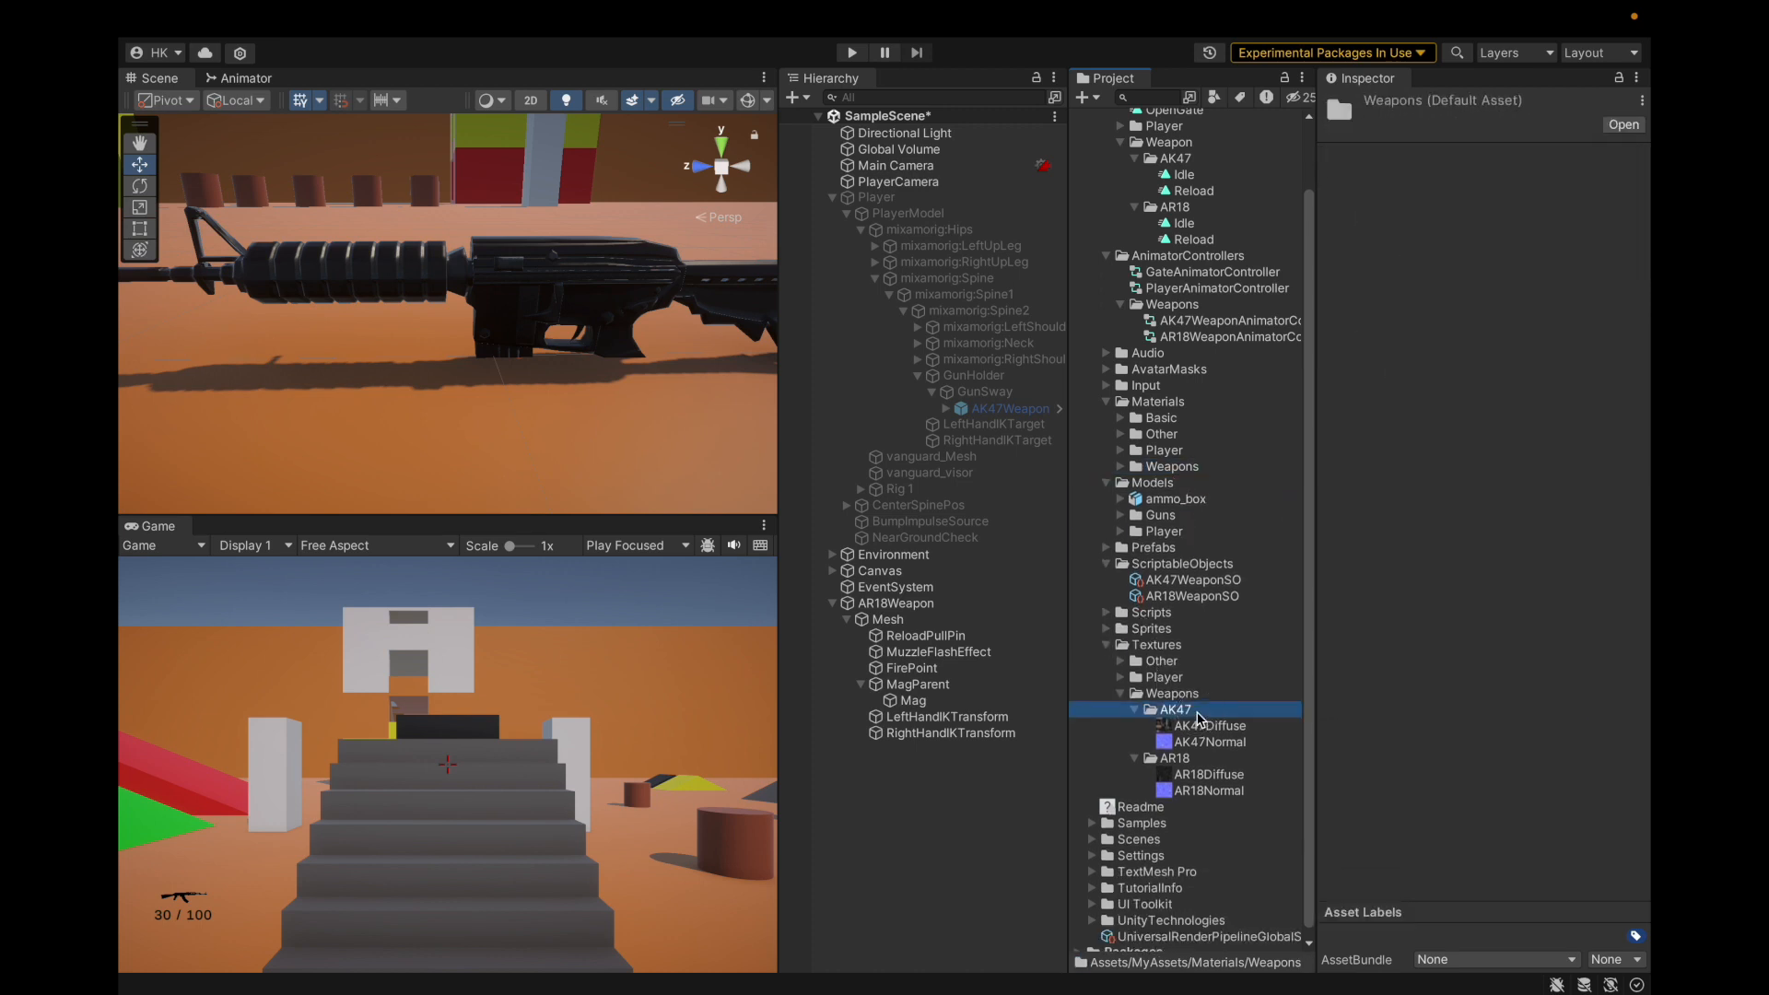
{"action": "key", "text": "Left"}
{"action": "key", "text": "Down"}
{"action": "key", "text": "Left"}
{"action": "key", "text": "Left"}
{"action": "key", "text": "Left"}
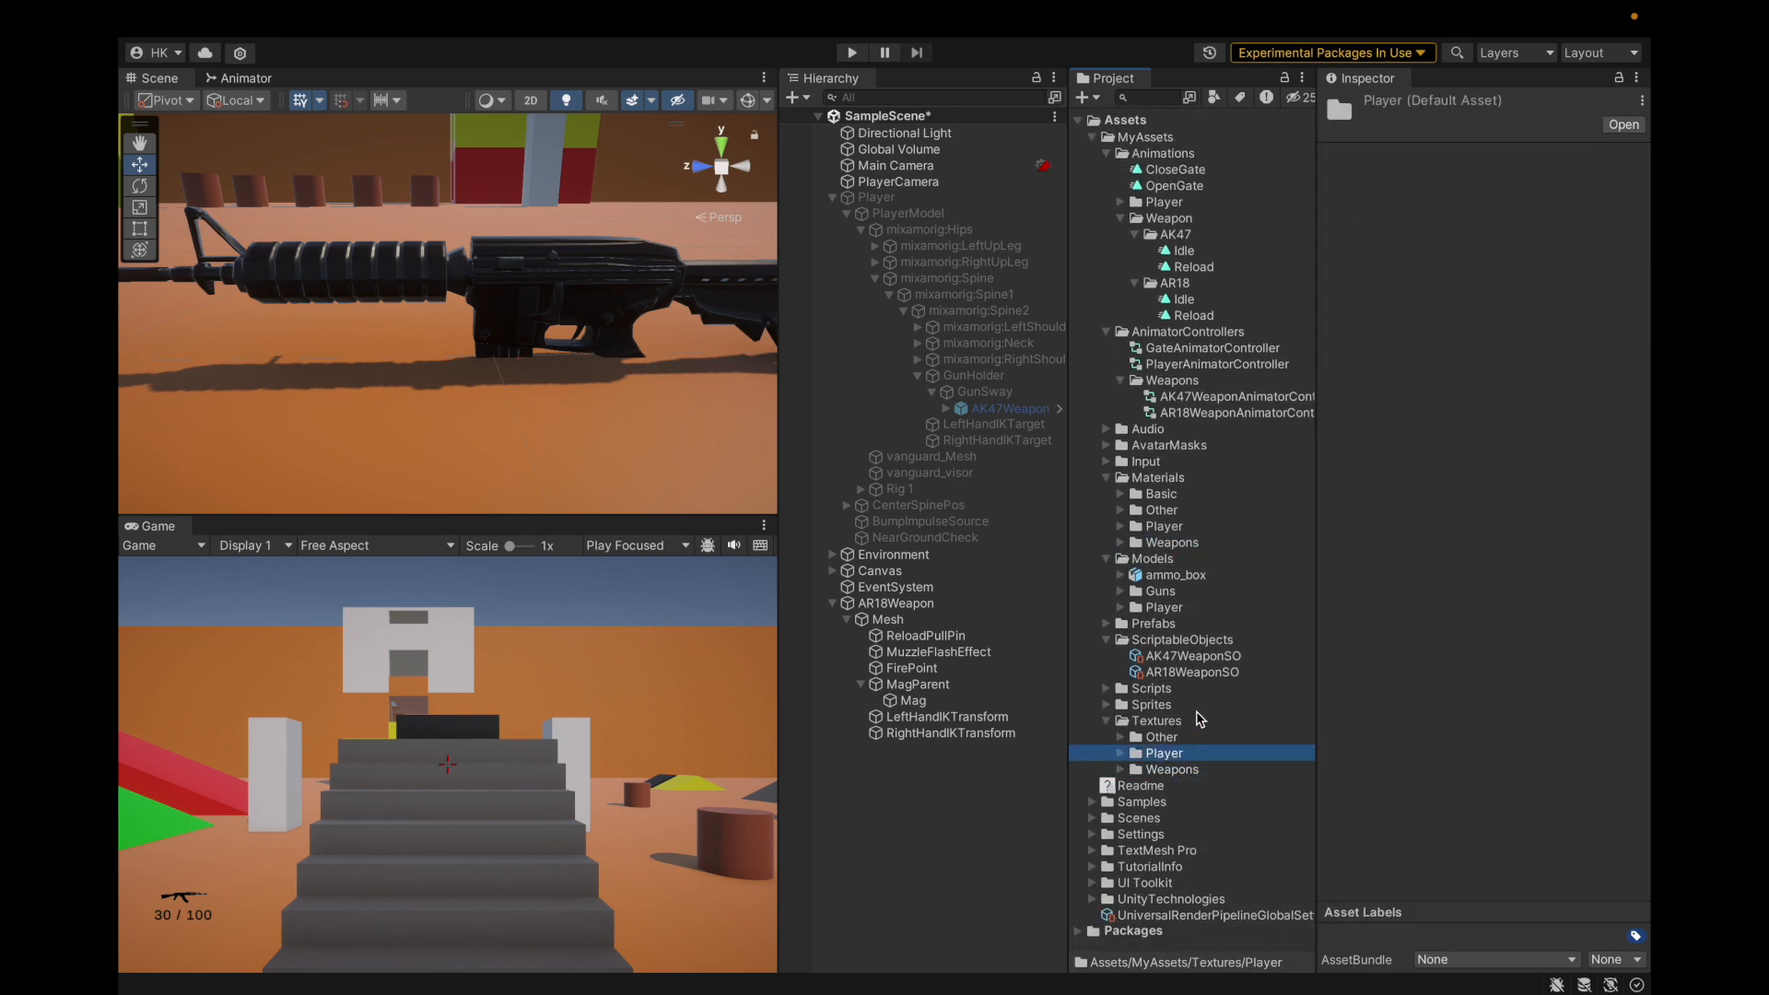
{"action": "key", "text": "Left"}
{"action": "key", "text": "Left"}
Save the scene and the project.
{"action": "scroll", "coordinate": [502, 362], "scroll_direction": "up", "scroll_amount": 4}
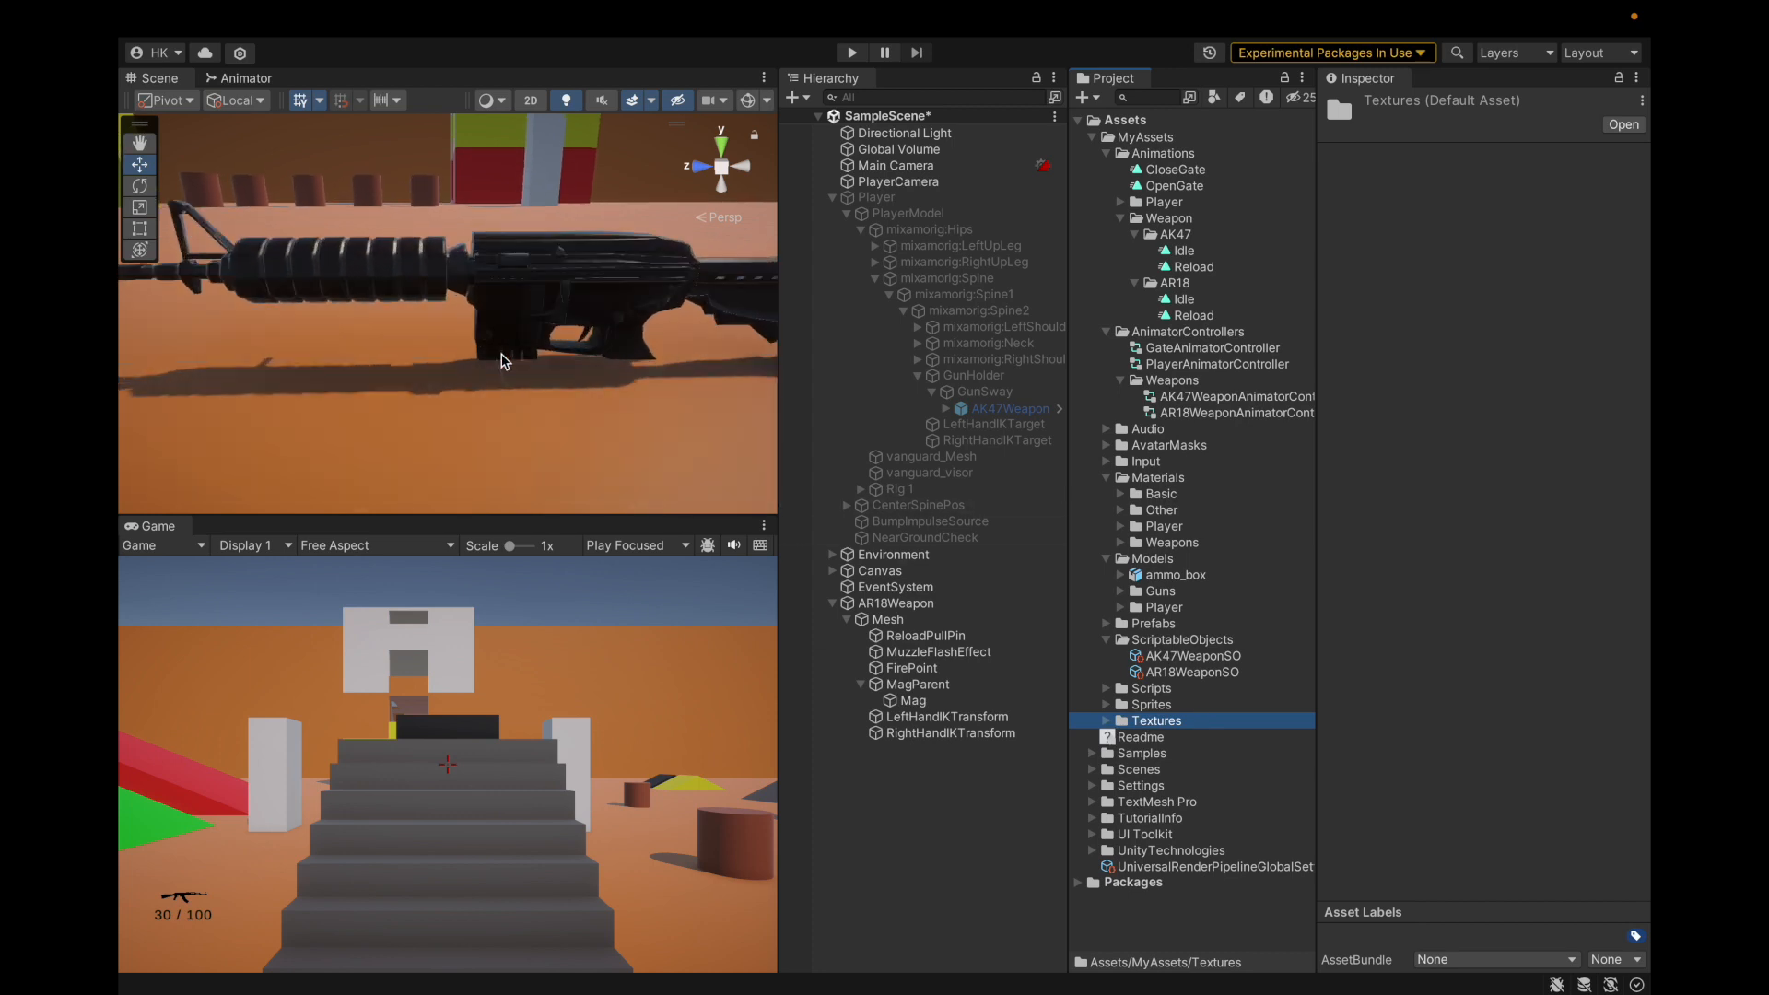
{"action": "left_click_drag", "start_coordinate": [642, 338], "coordinate": [356, 386], "text": "alt"}
{"action": "left_click_drag", "start_coordinate": [518, 357], "coordinate": [312, 365], "text": "alt"}
{"action": "scroll", "coordinate": [694, 325], "scroll_direction": "down", "scroll_amount": 3}
{"action": "left_click_drag", "start_coordinate": [694, 325], "coordinate": [516, 350], "text": "alt"}
{"action": "scroll", "coordinate": [532, 374], "scroll_direction": "down", "scroll_amount": 3}
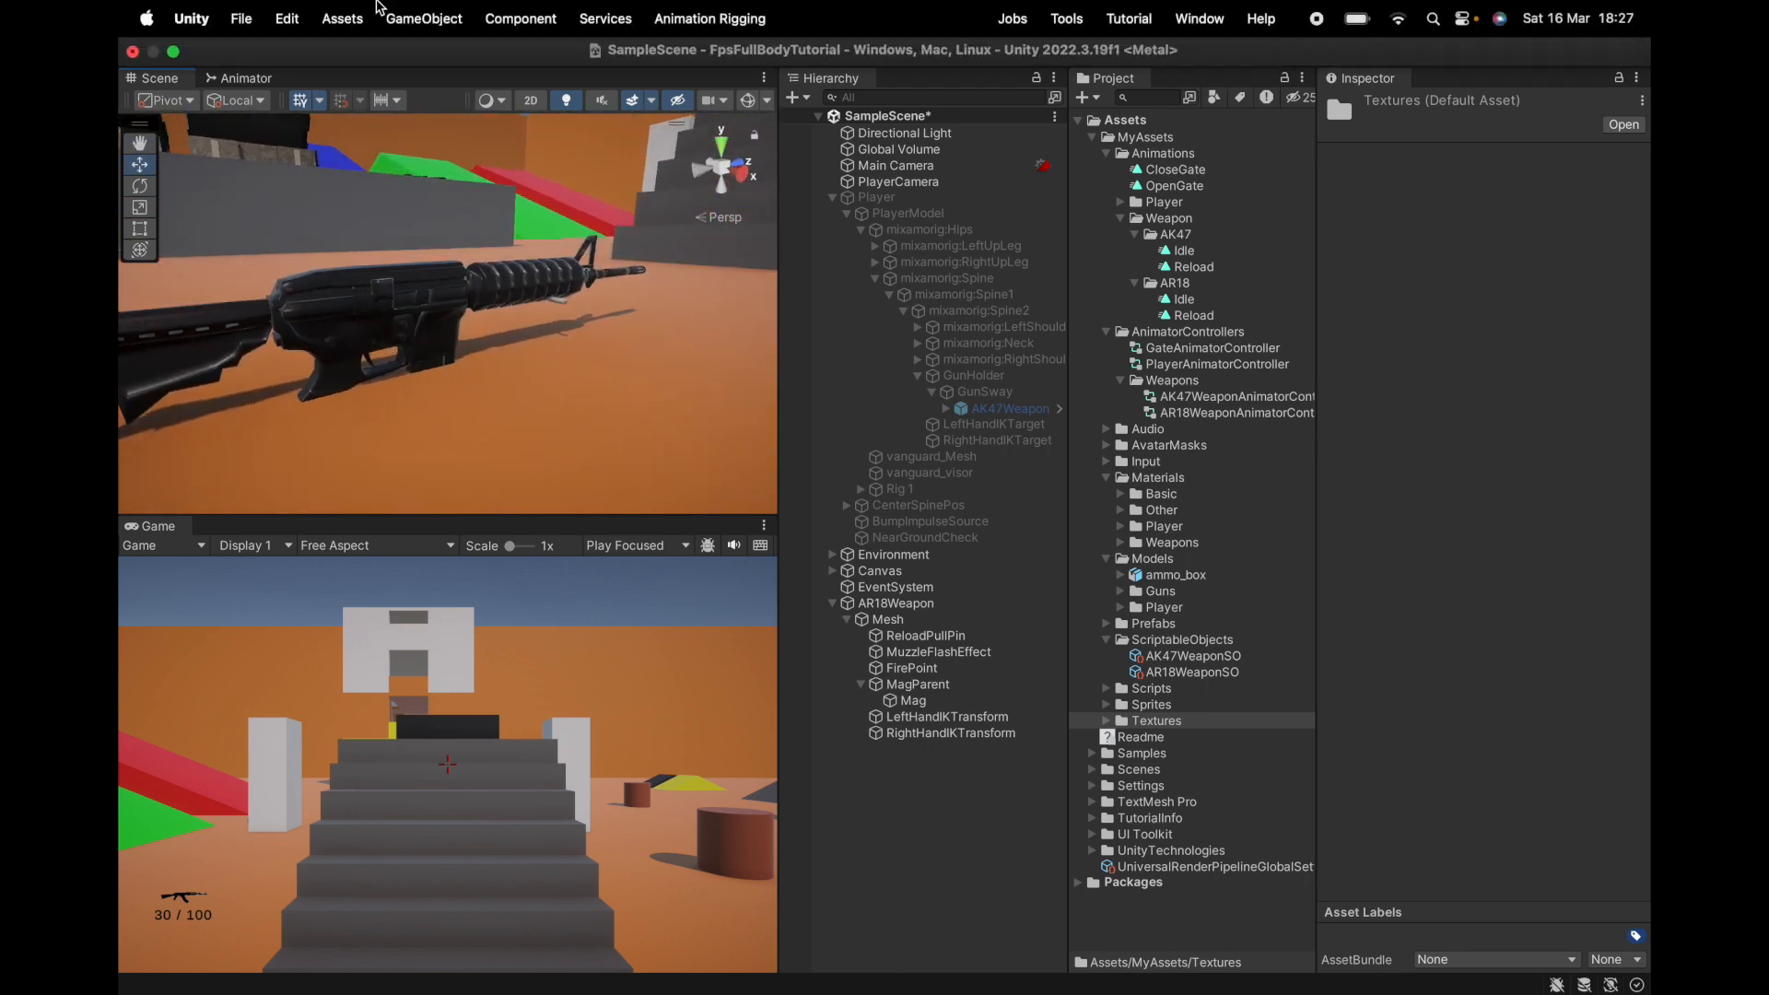
{"action": "left_click", "coordinate": [240, 18]}
{"action": "left_click", "coordinate": [263, 274]}
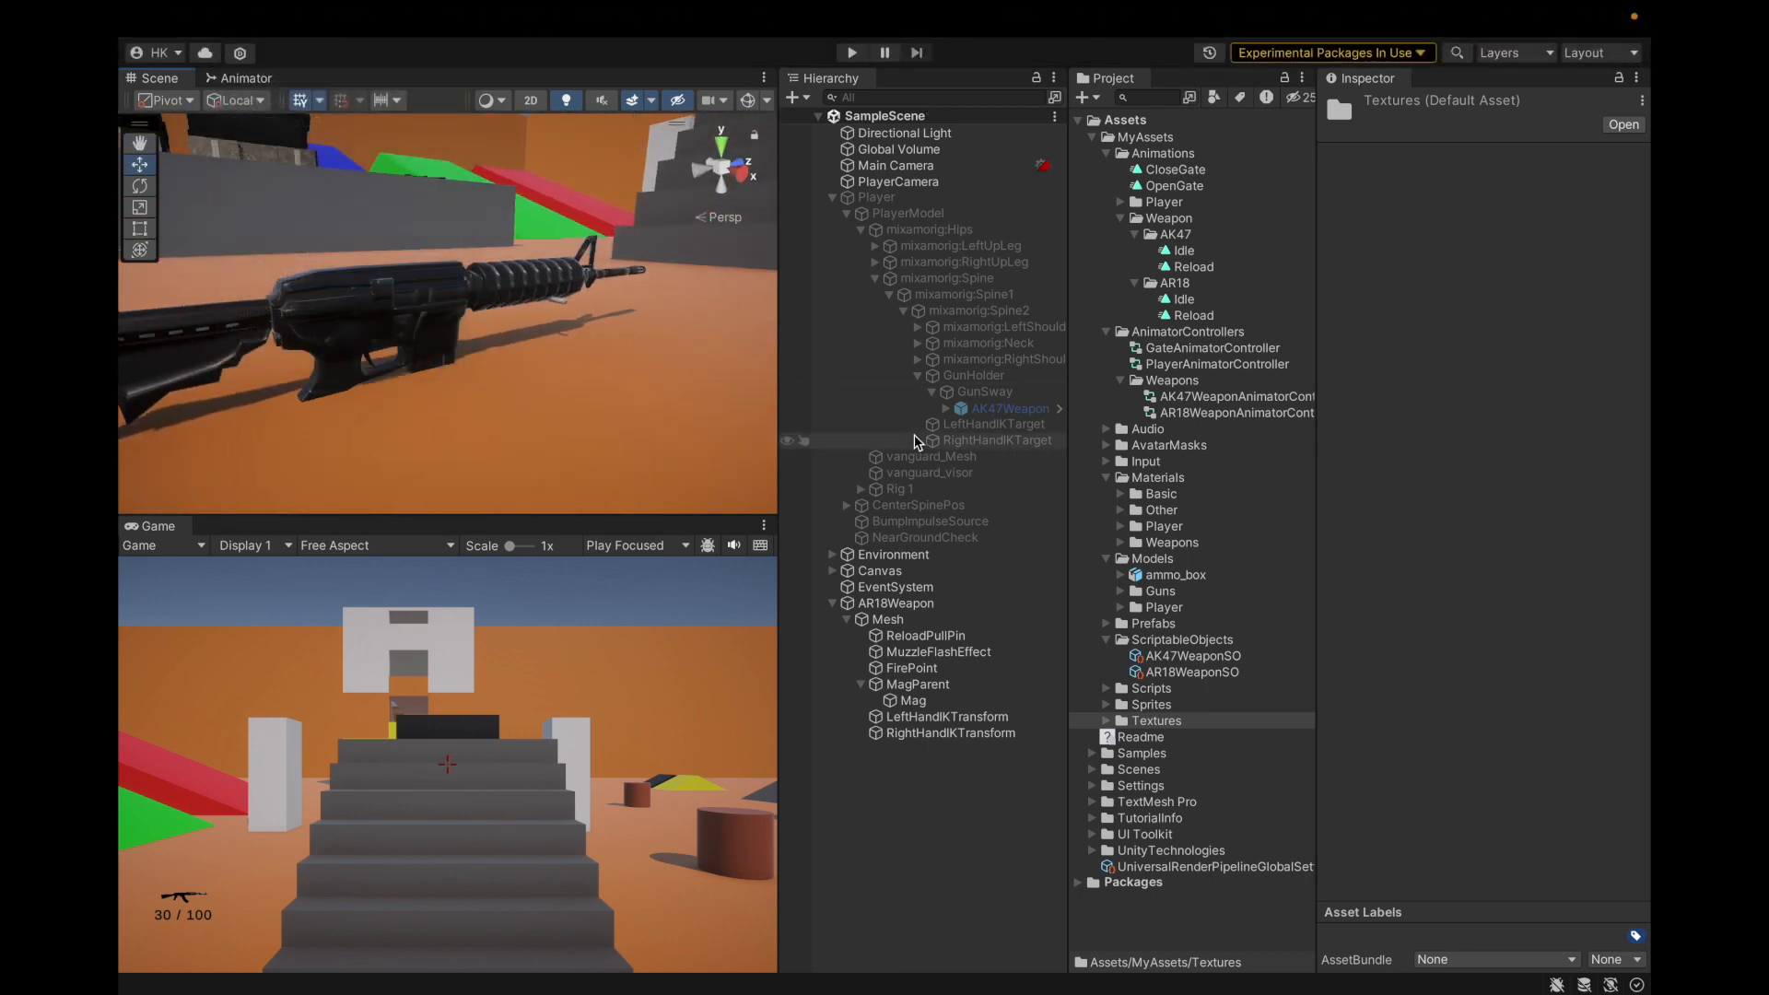
Delete the ReloadPullPin object under AR18Weapon's Mesh and save the project.
{"action": "left_click", "coordinate": [921, 716]}
{"action": "key", "text": "Down"}
{"action": "key", "text": "Up"}
{"action": "key", "text": "Up"}
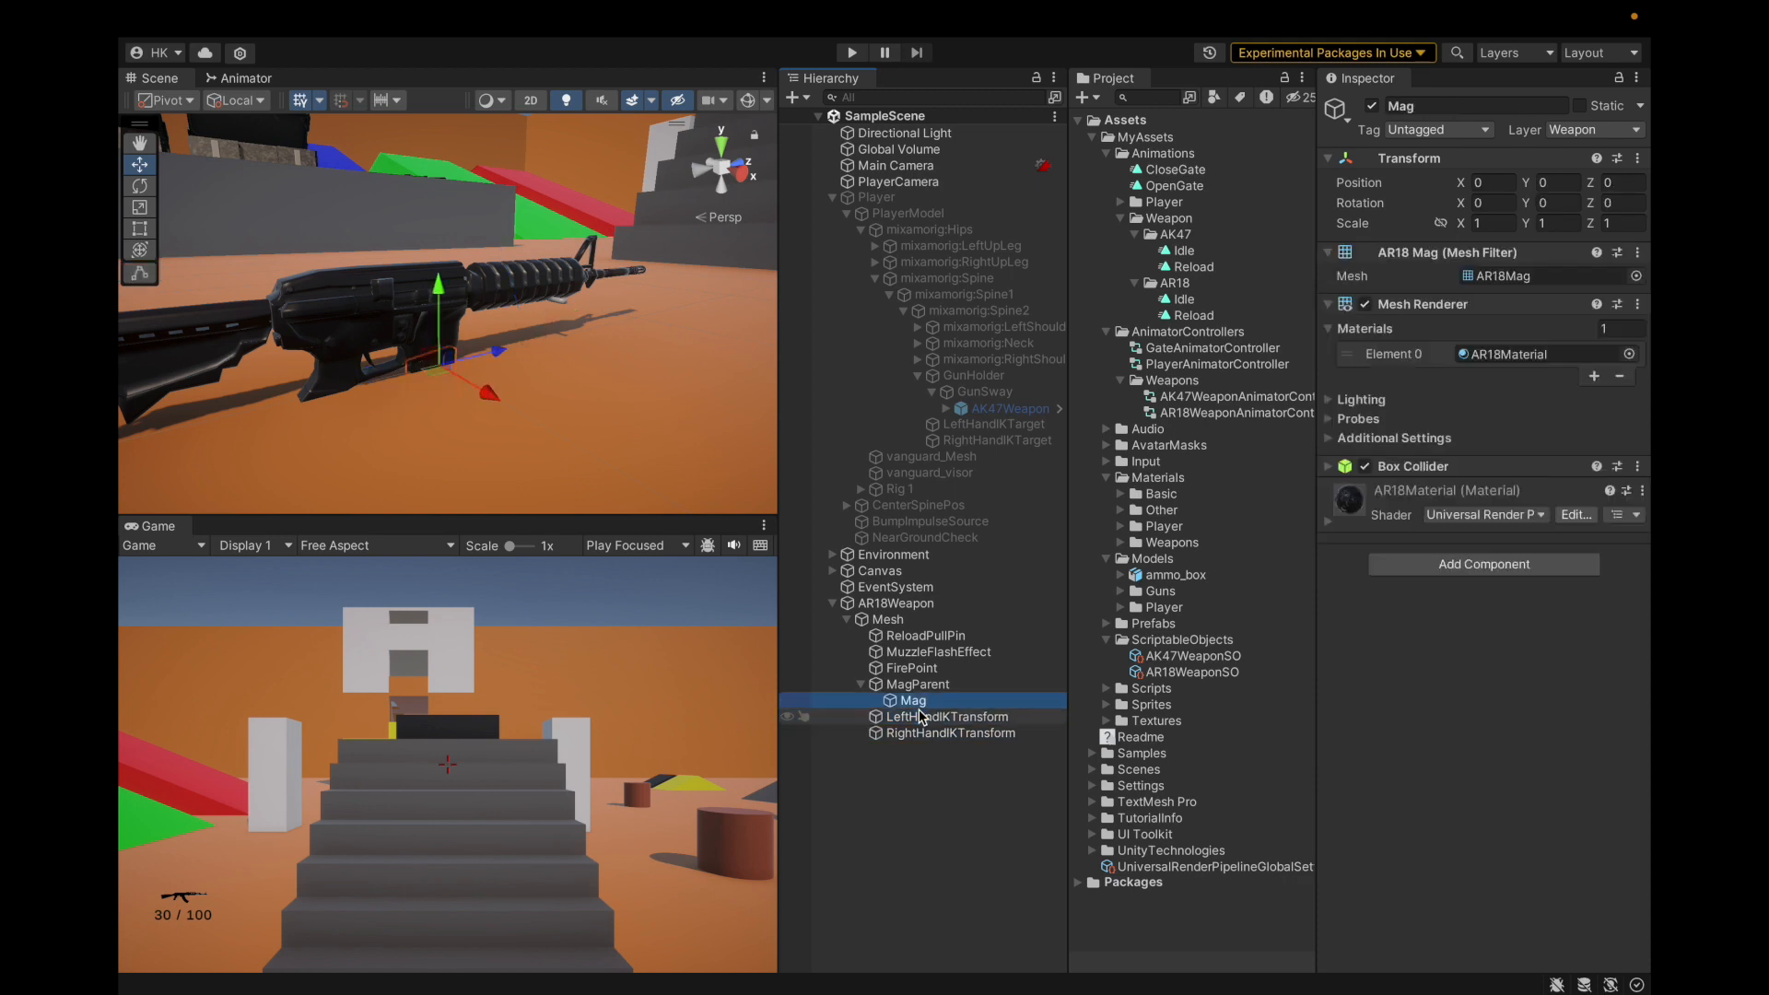
{"action": "key", "text": "Up"}
{"action": "left_click", "coordinate": [930, 668]}
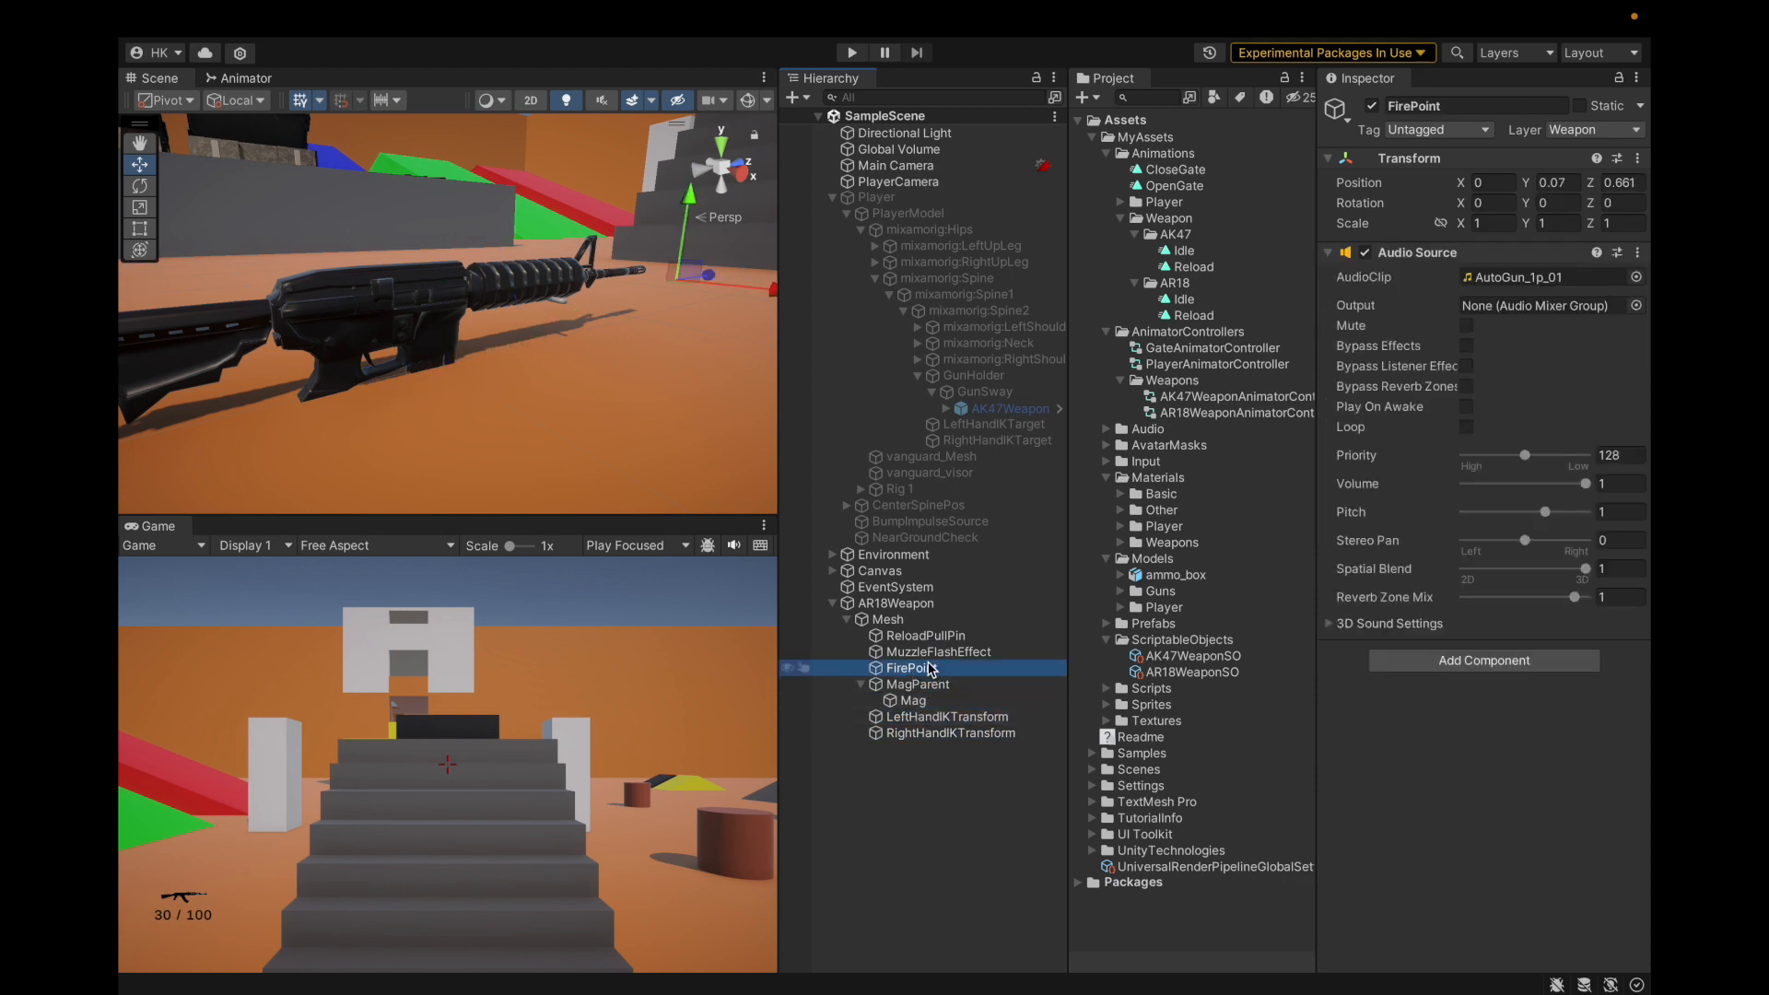
{"action": "key", "text": "Up"}
{"action": "key", "text": "Up"}
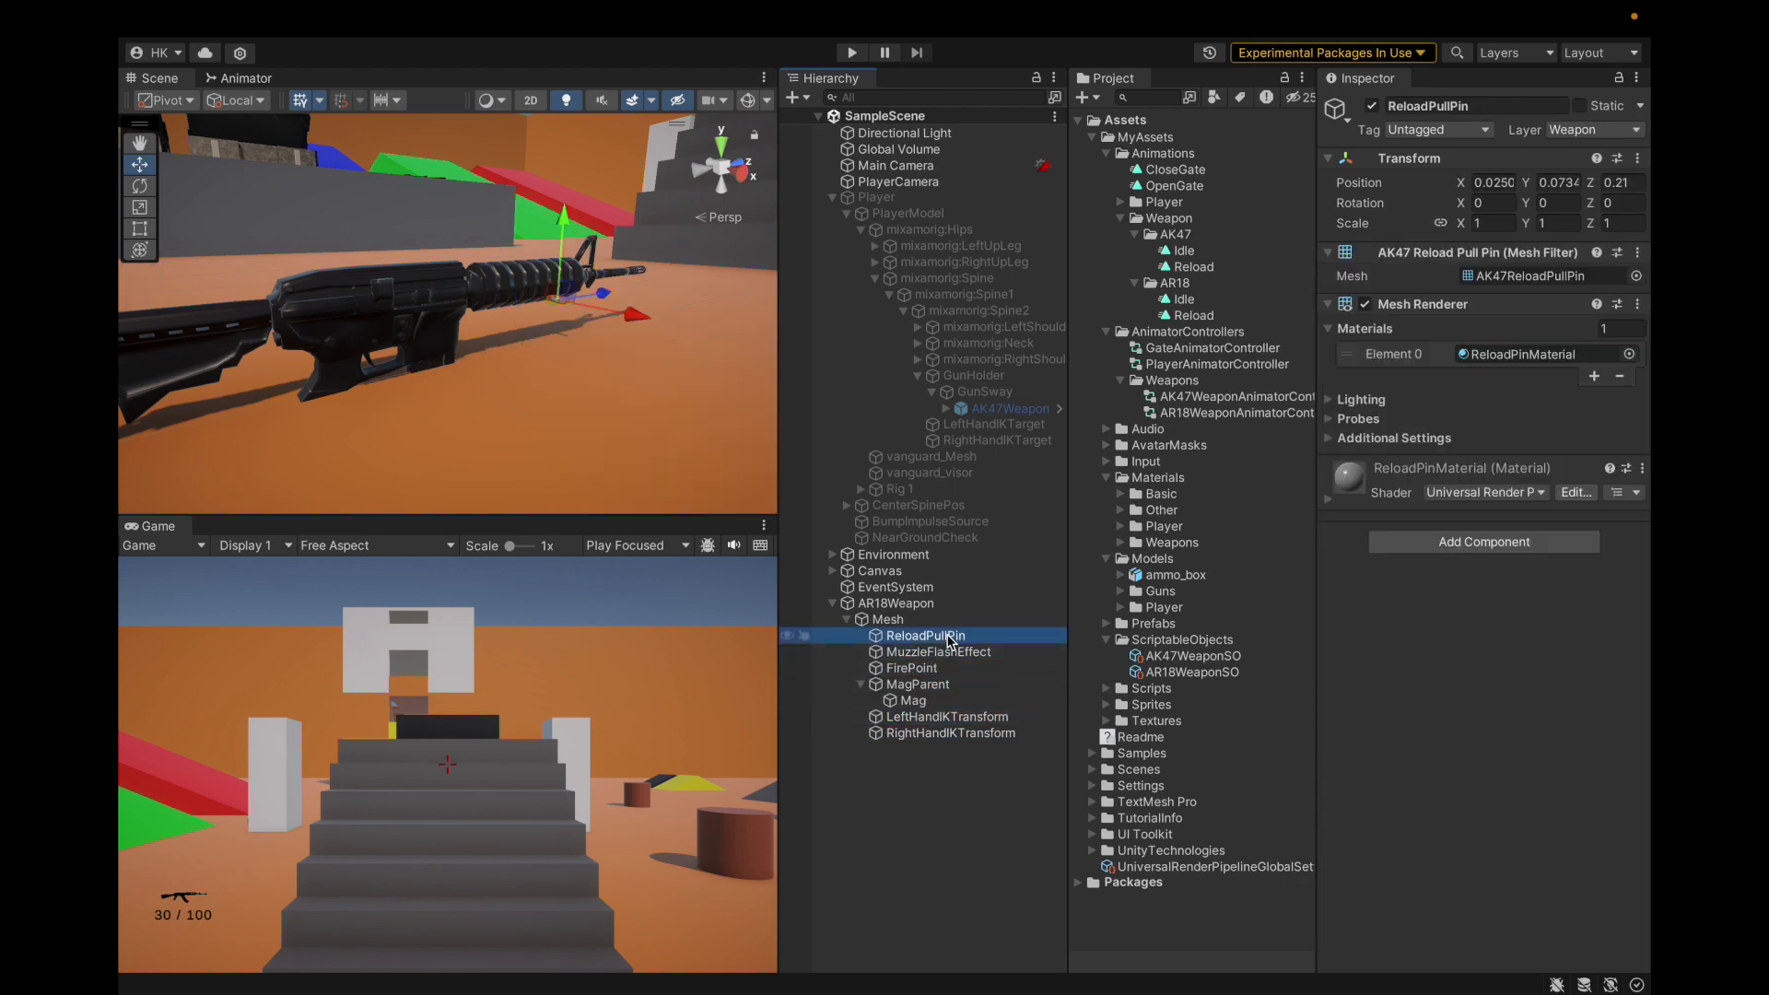
{"action": "right_click", "coordinate": [950, 640]}
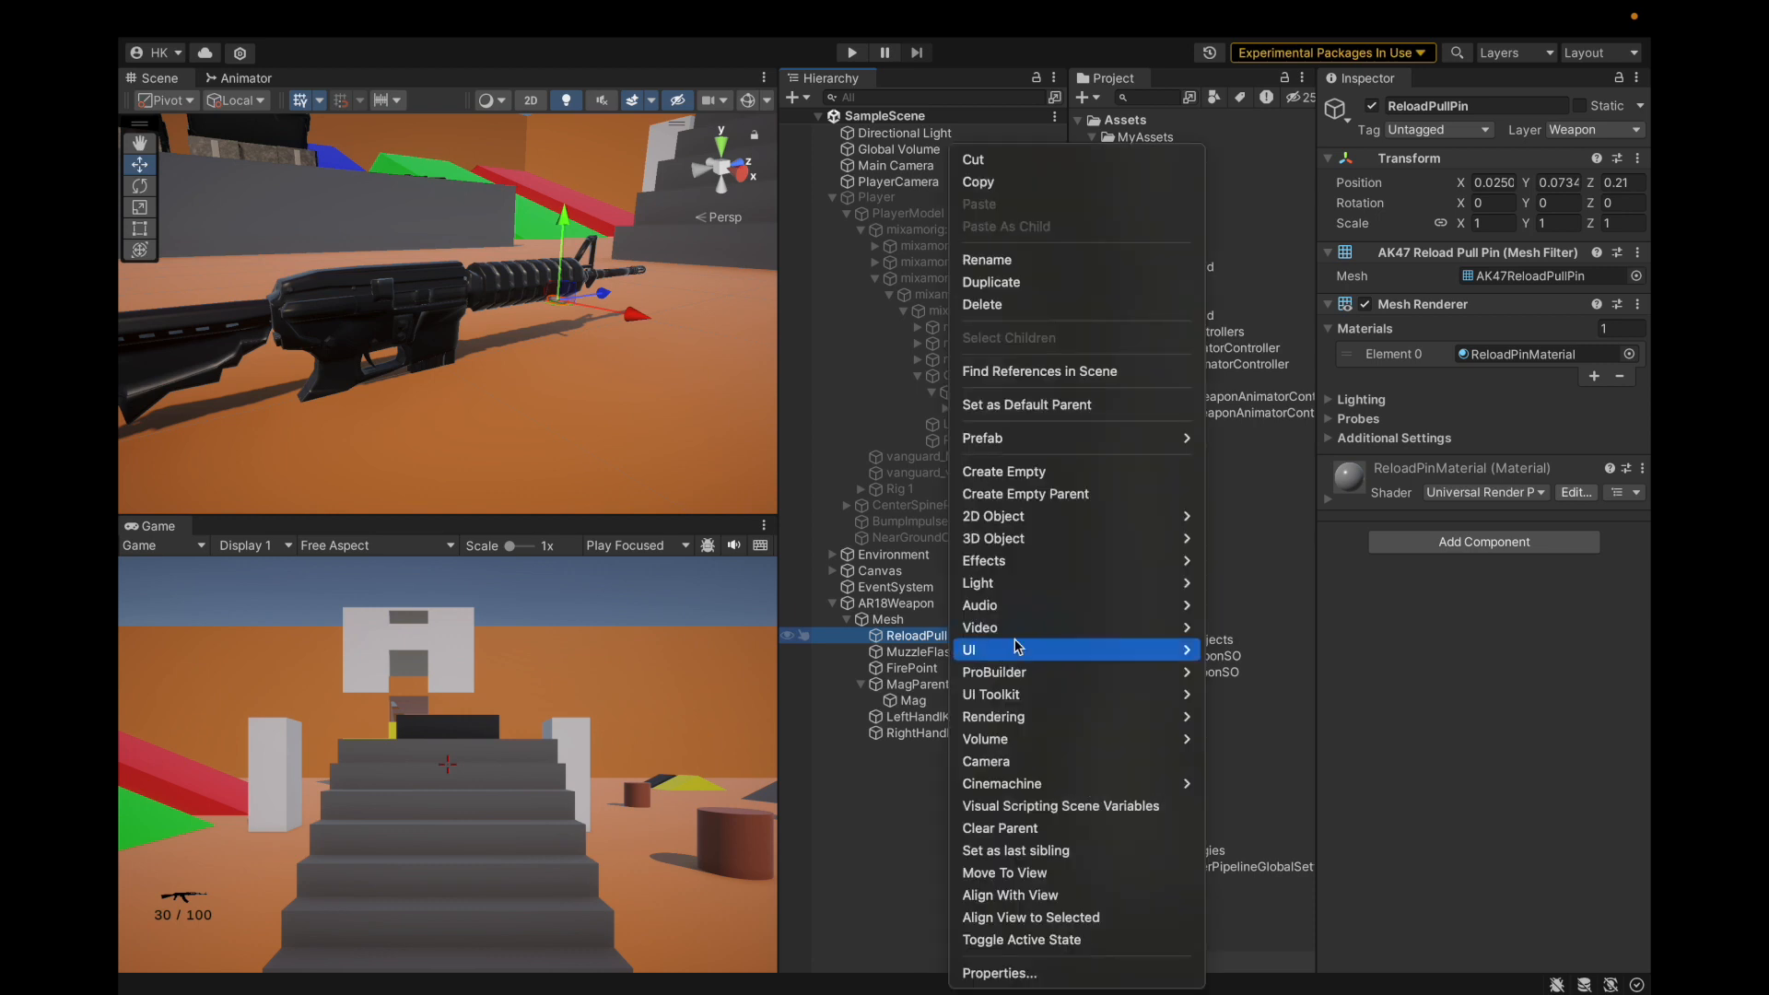
{"action": "left_click", "coordinate": [1114, 305]}
{"action": "left_click", "coordinate": [242, 19]}
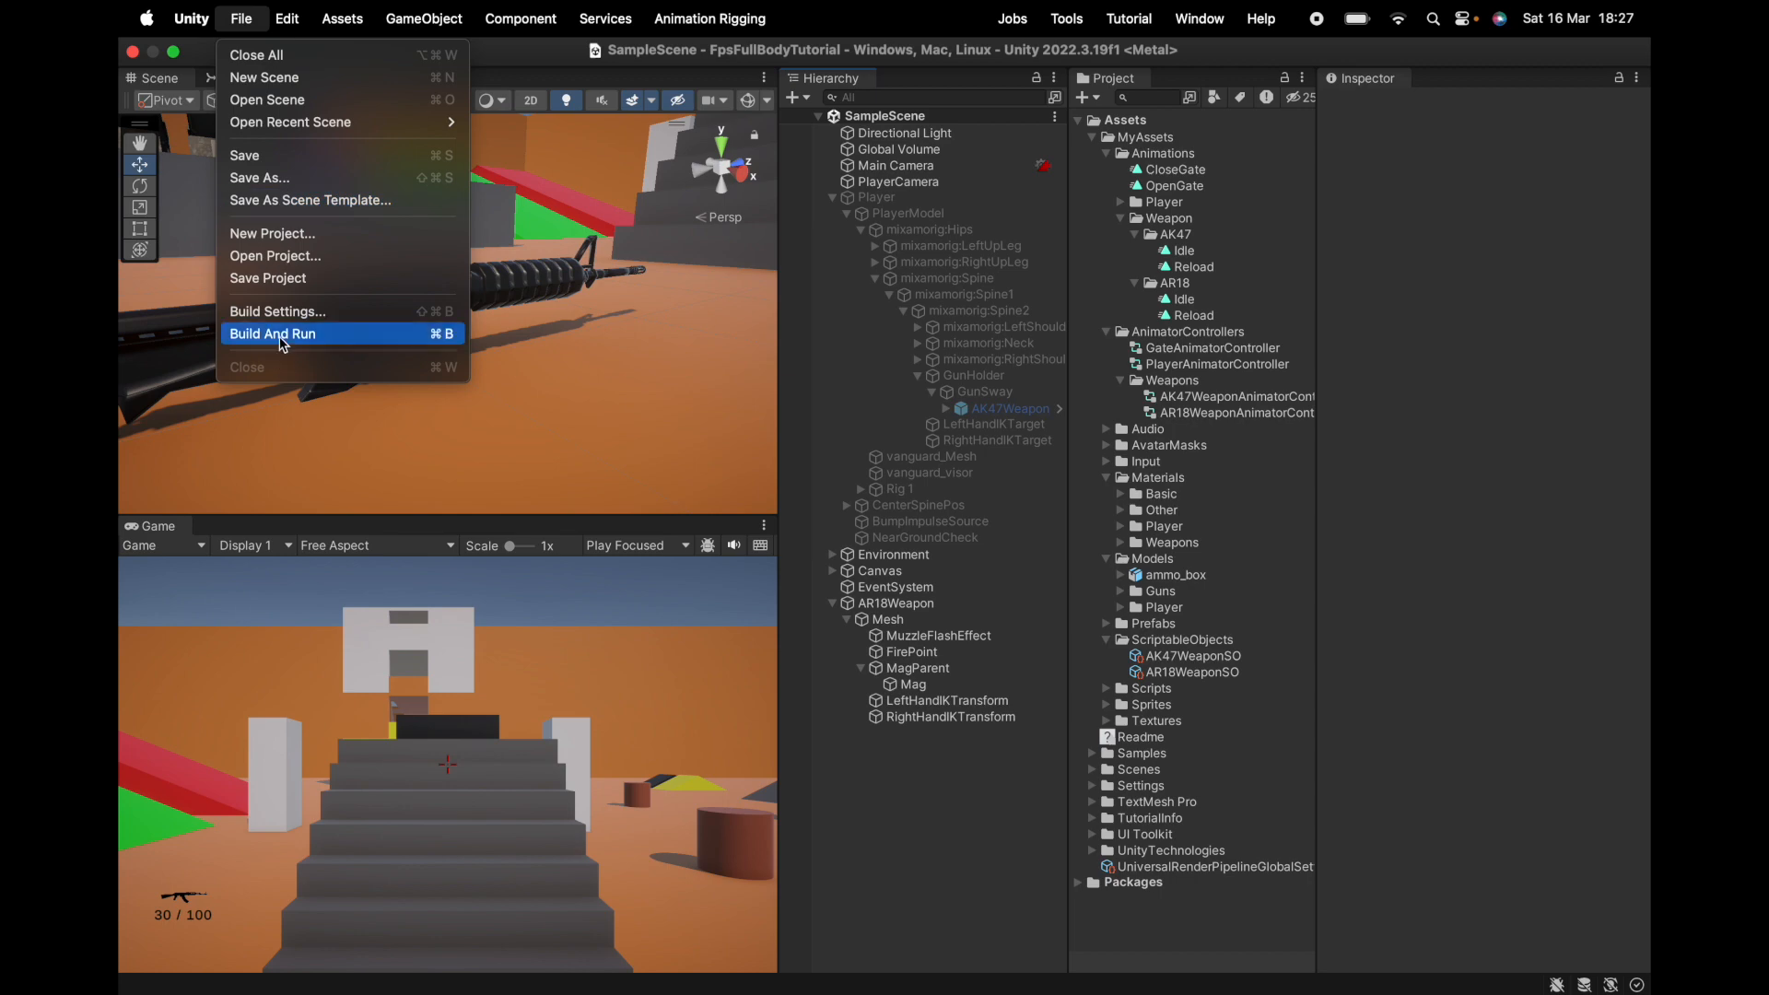
{"action": "left_click", "coordinate": [297, 279]}
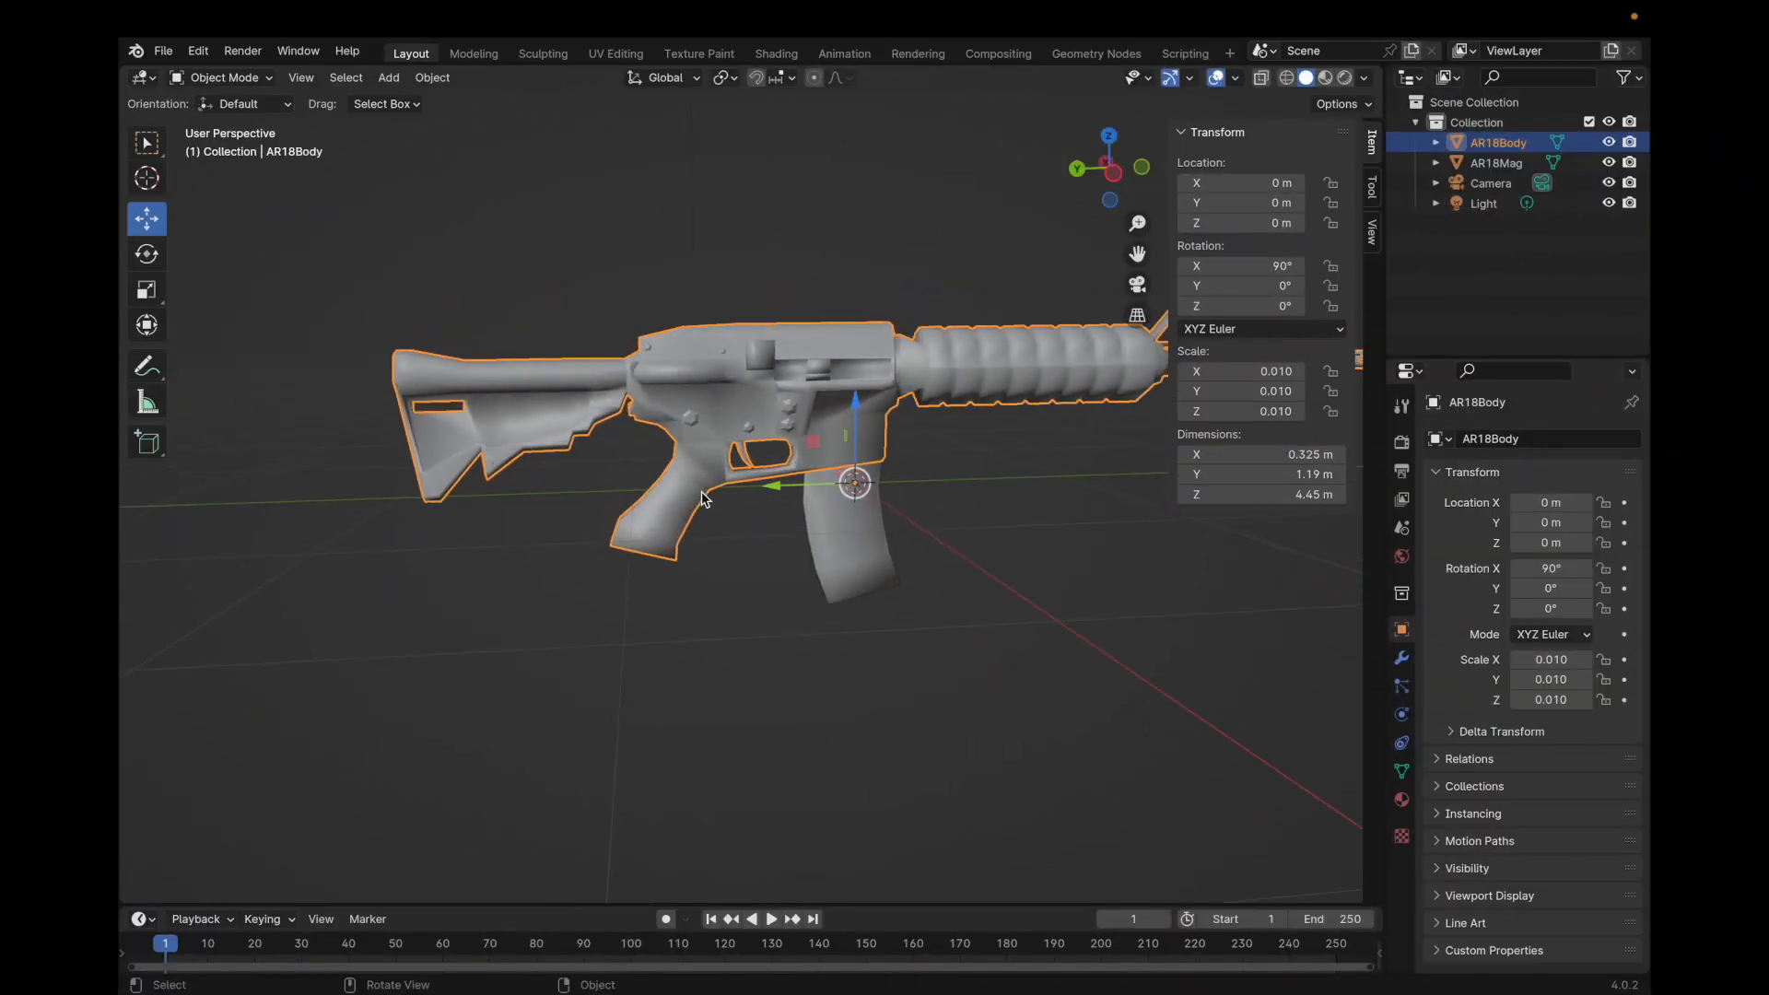
Switch to Blender and examine the AR18Body model's receiver and barrel from several angles.
{"action": "middle_click_drag", "start_coordinate": [701, 495], "coordinate": [777, 295]}
{"action": "scroll", "coordinate": [865, 411], "scroll_direction": "up", "scroll_amount": 2}
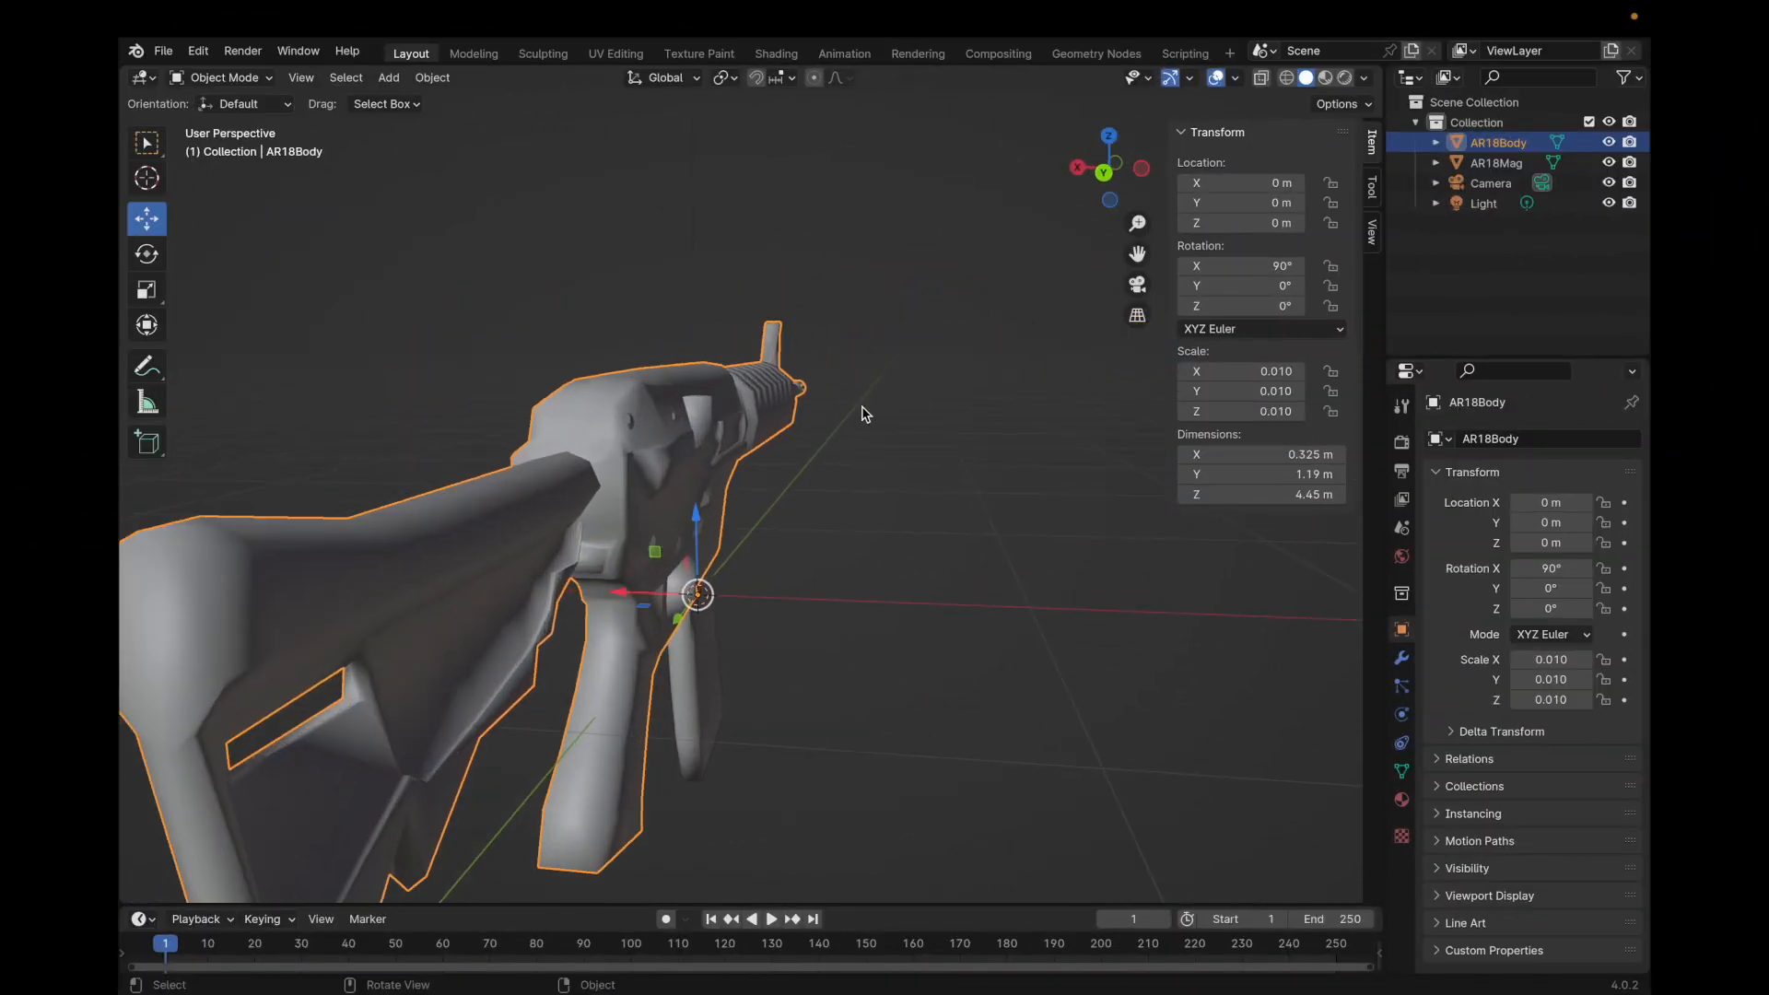
{"action": "middle_click_drag", "start_coordinate": [885, 521], "coordinate": [754, 489]}
{"action": "scroll", "coordinate": [632, 471], "scroll_direction": "down", "scroll_amount": 1}
{"action": "scroll", "coordinate": [632, 469], "scroll_direction": "down", "scroll_amount": 1}
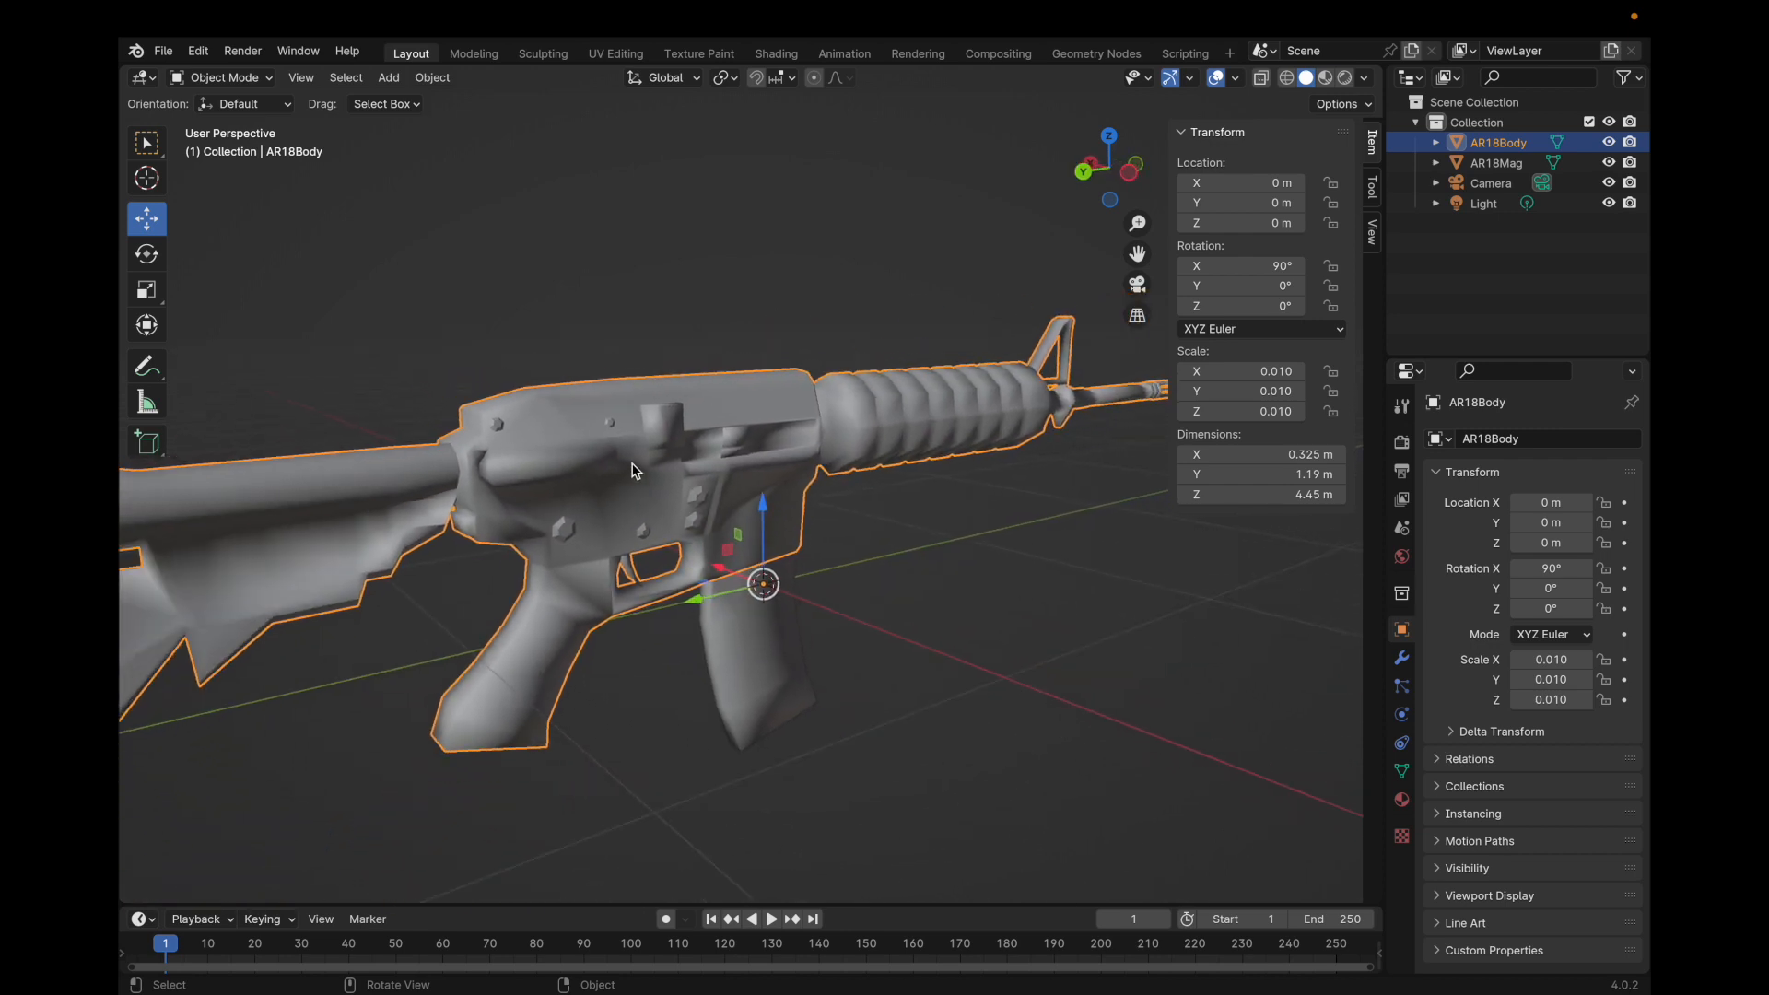
{"action": "scroll", "coordinate": [368, 514], "scroll_direction": "up", "scroll_amount": 1}
{"action": "scroll", "coordinate": [373, 514], "scroll_direction": "down", "scroll_amount": 1}
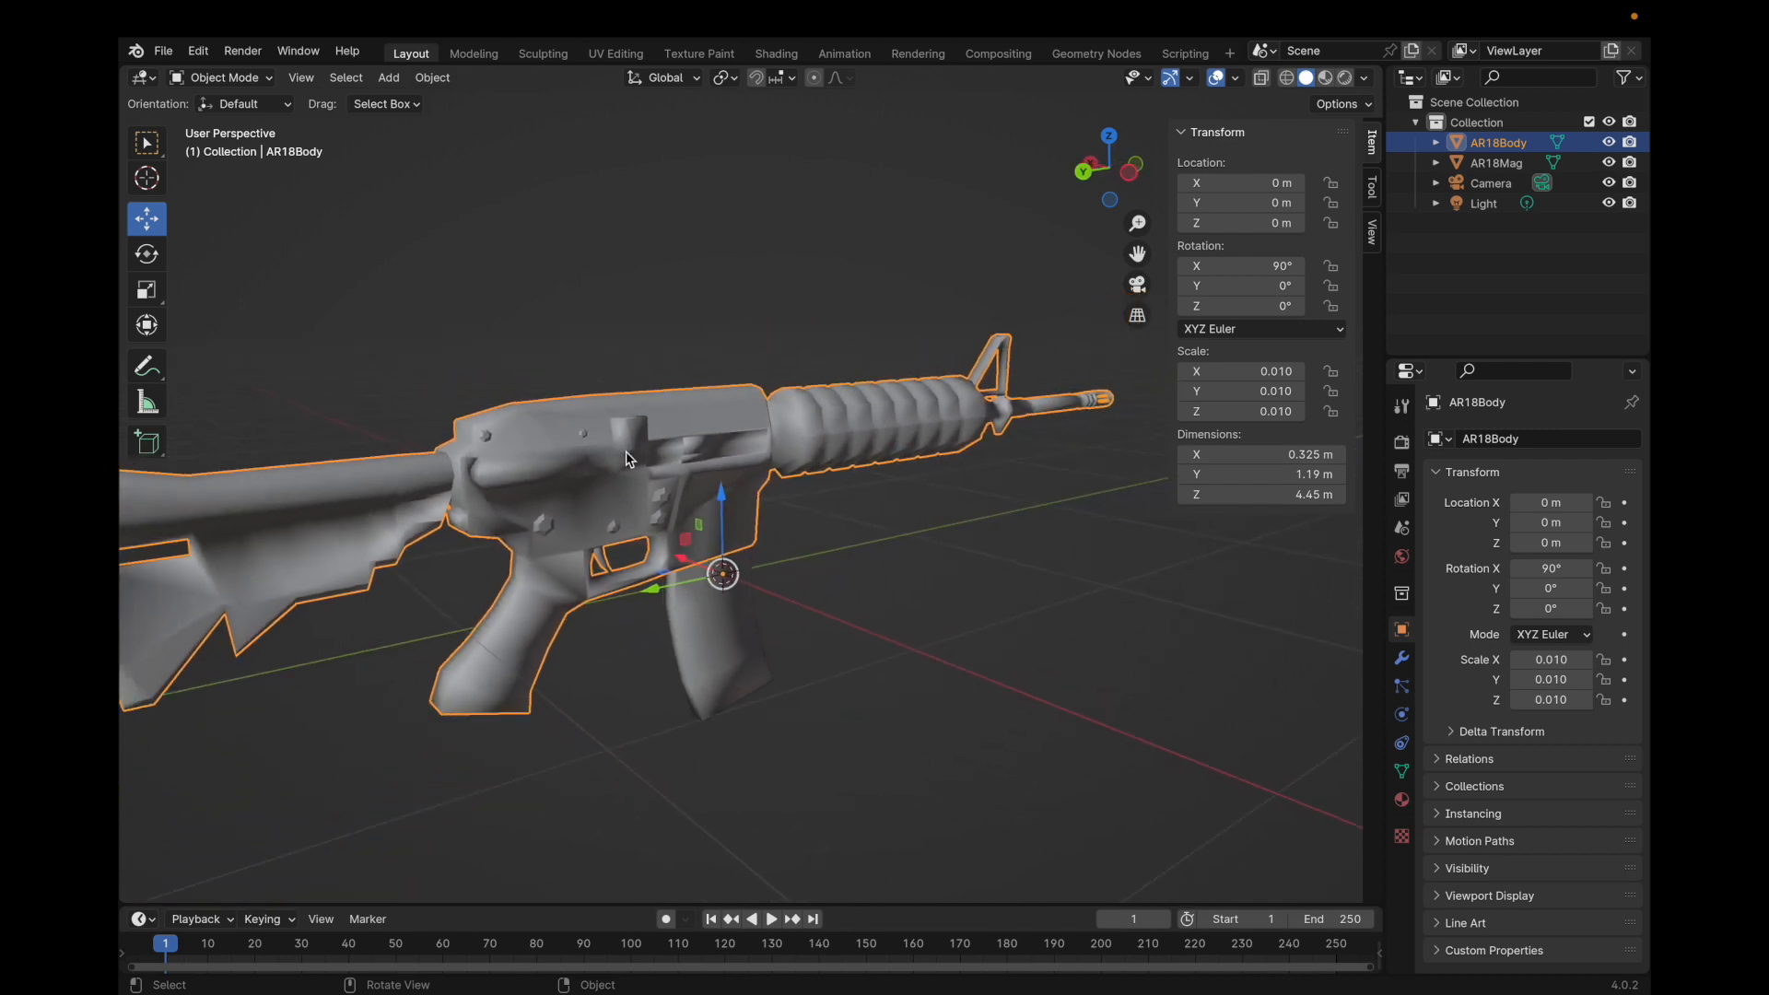
{"action": "middle_click_drag", "start_coordinate": [649, 497], "coordinate": [700, 331]}
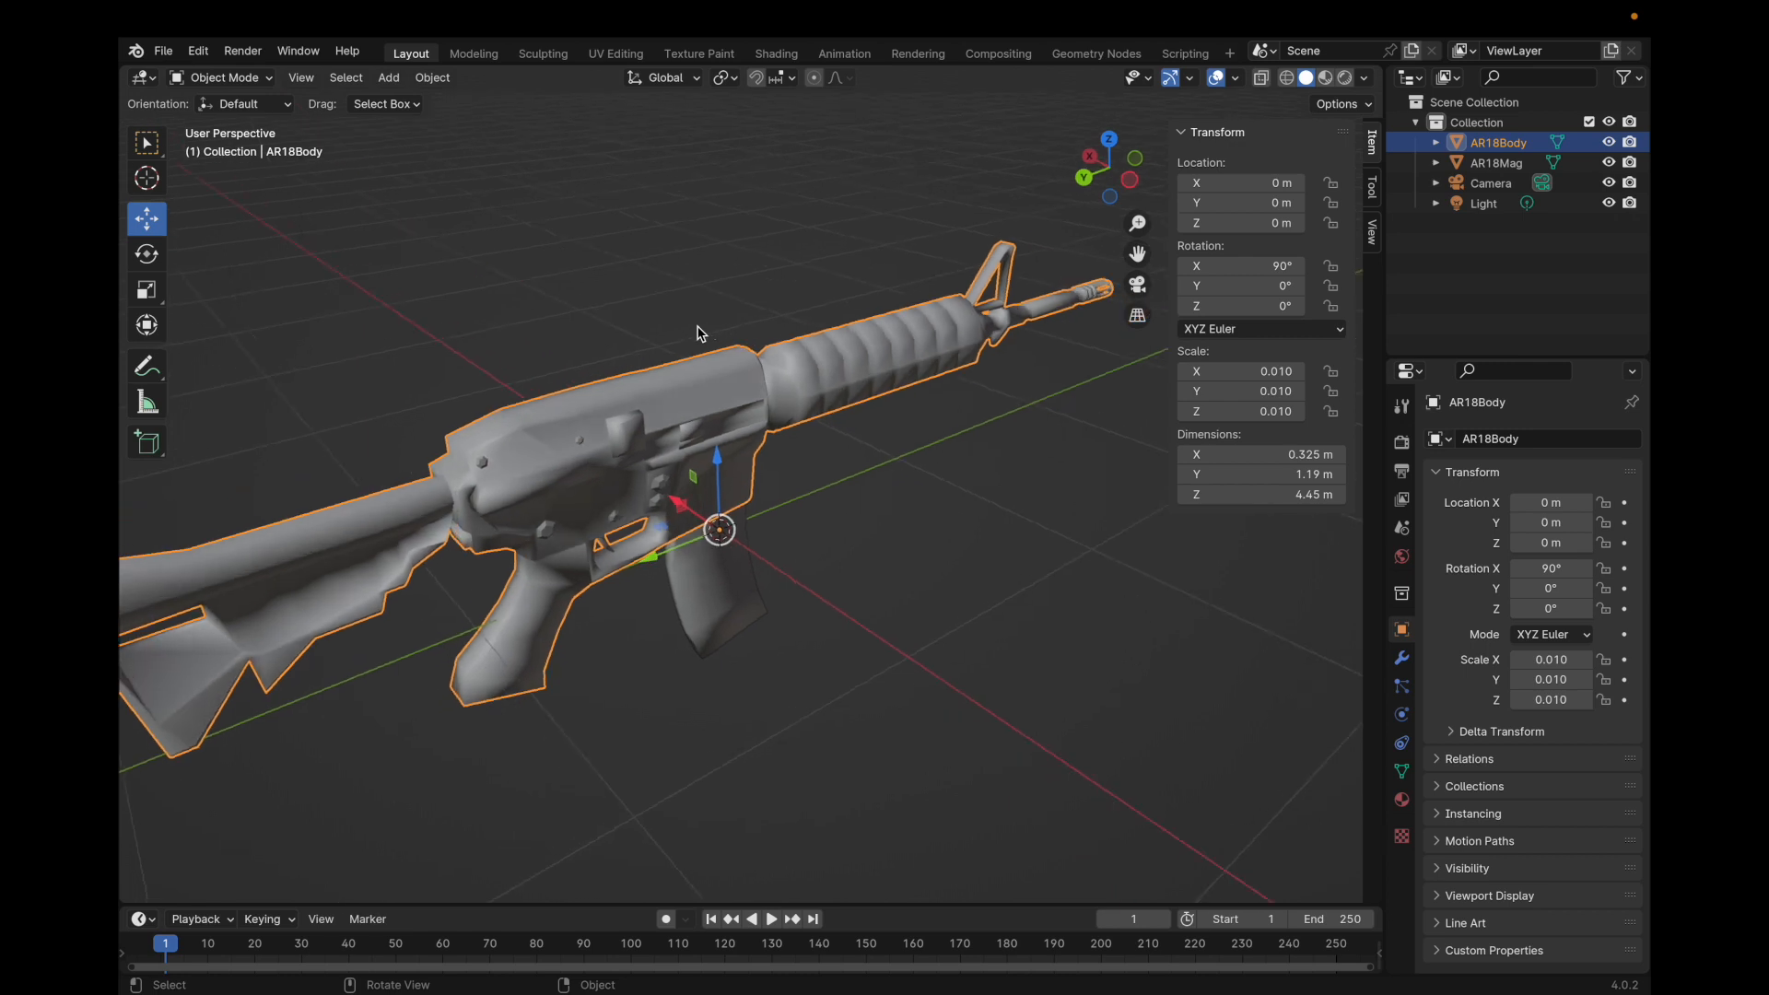
Try adding a Bezier curve to the scene and delete it.
{"action": "left_click", "coordinate": [384, 78]}
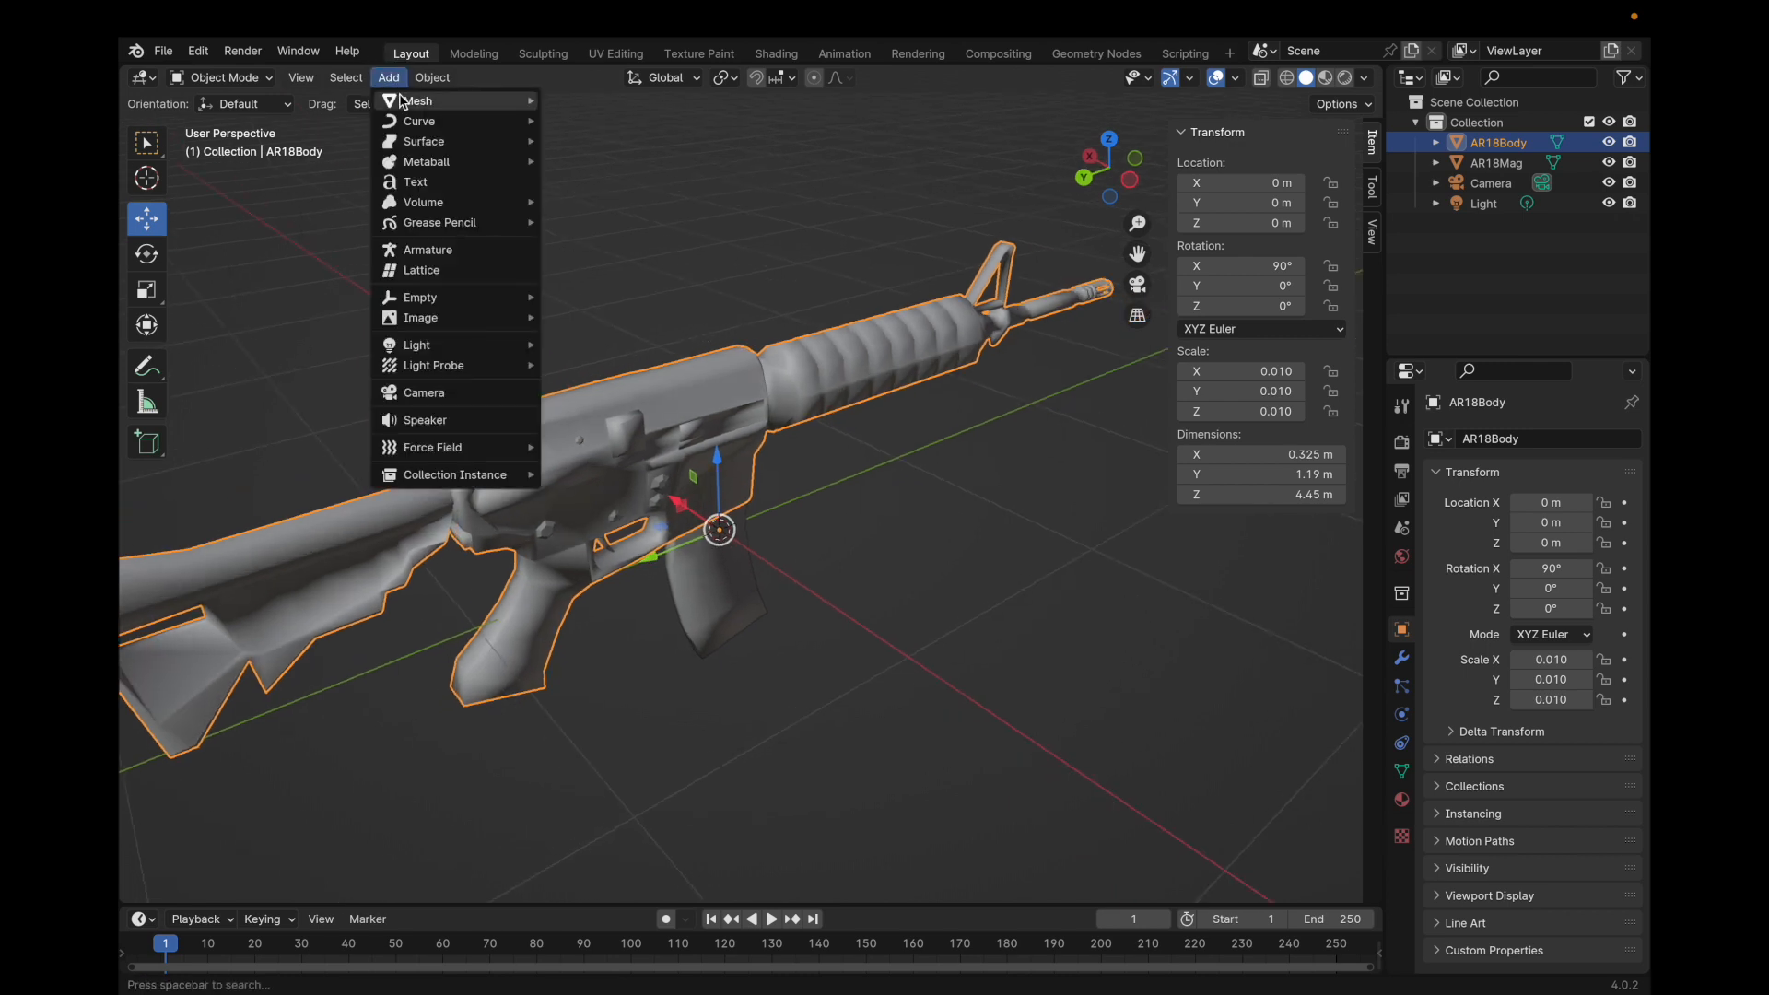
{"action": "mouse_move", "coordinate": [517, 123]}
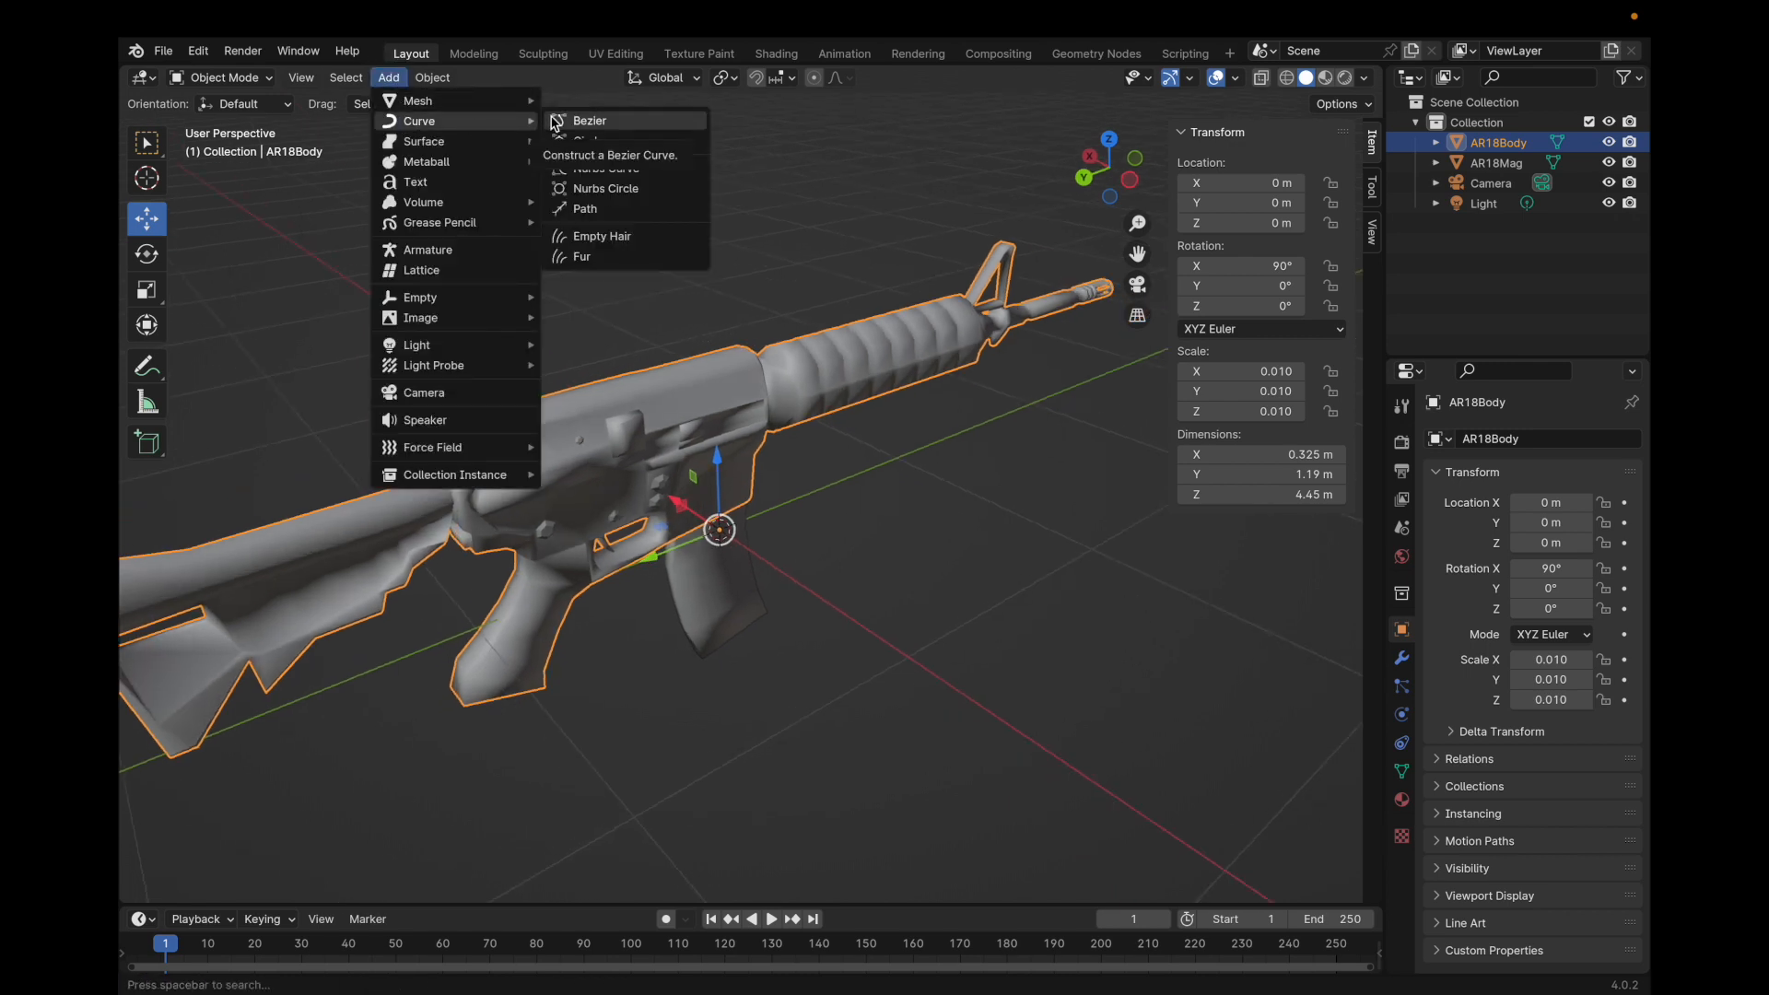
{"action": "left_click", "coordinate": [589, 120]}
{"action": "middle_click_drag", "start_coordinate": [556, 130], "coordinate": [701, 433]}
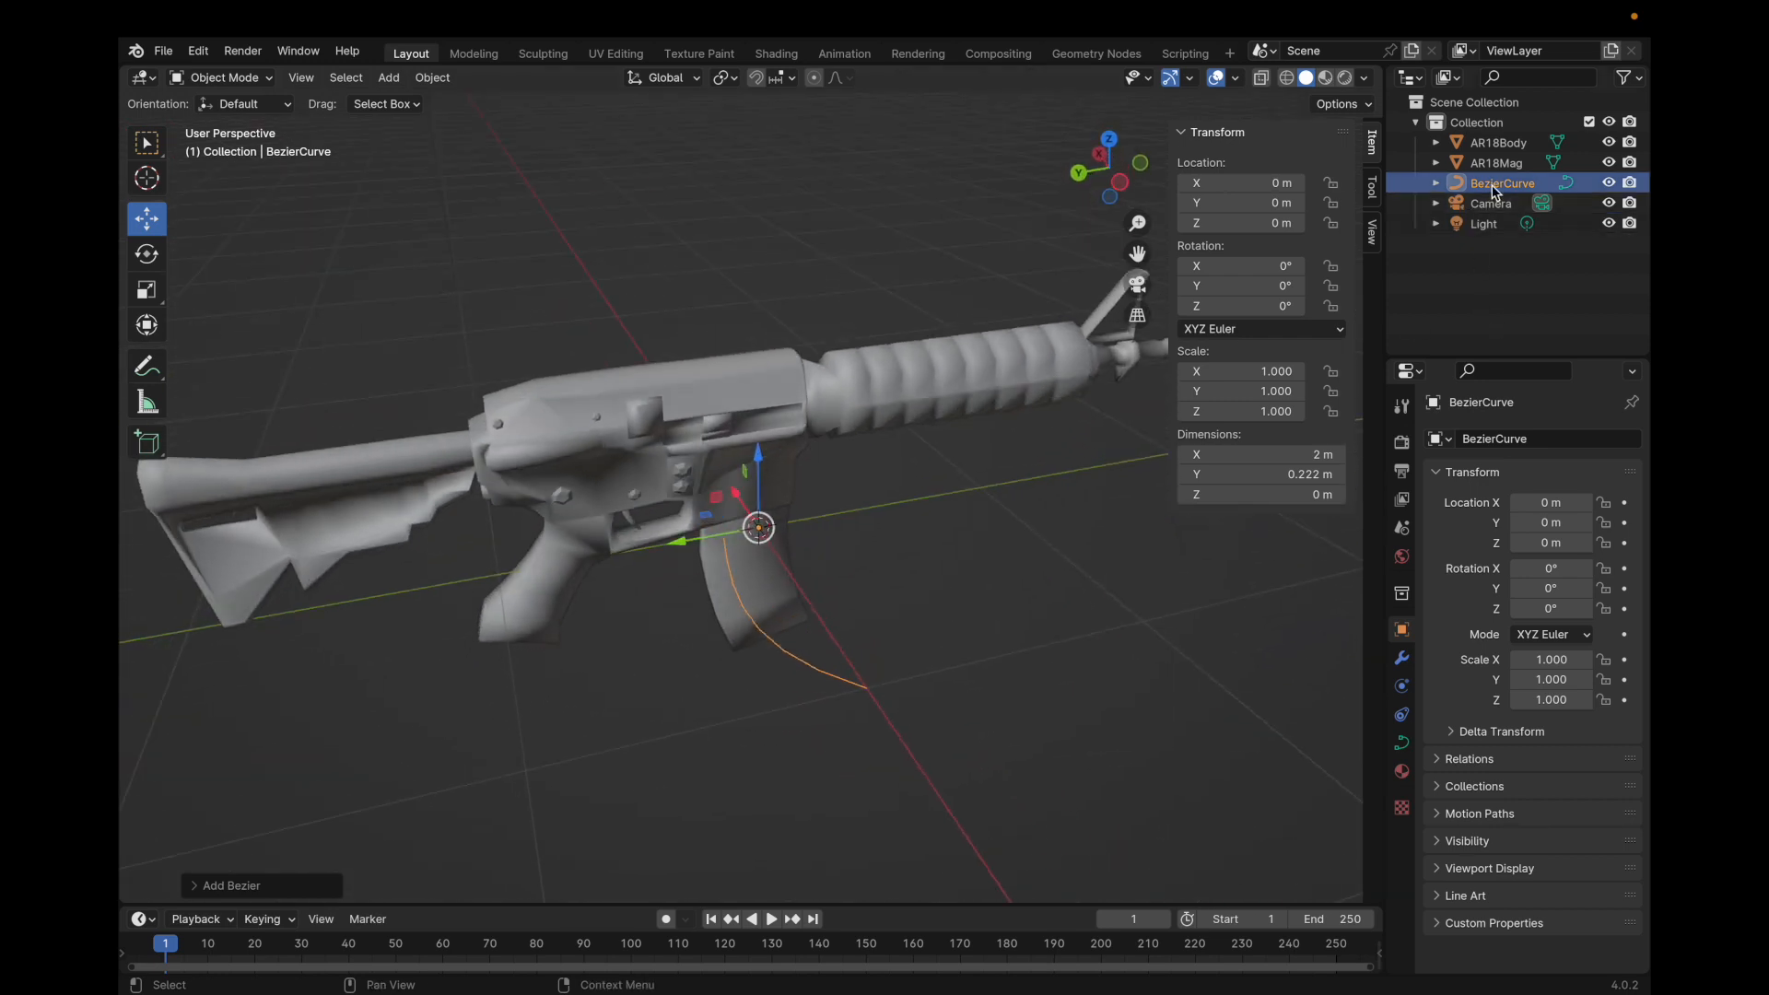
{"action": "right_click", "coordinate": [1461, 190]}
{"action": "left_click", "coordinate": [1410, 158]}
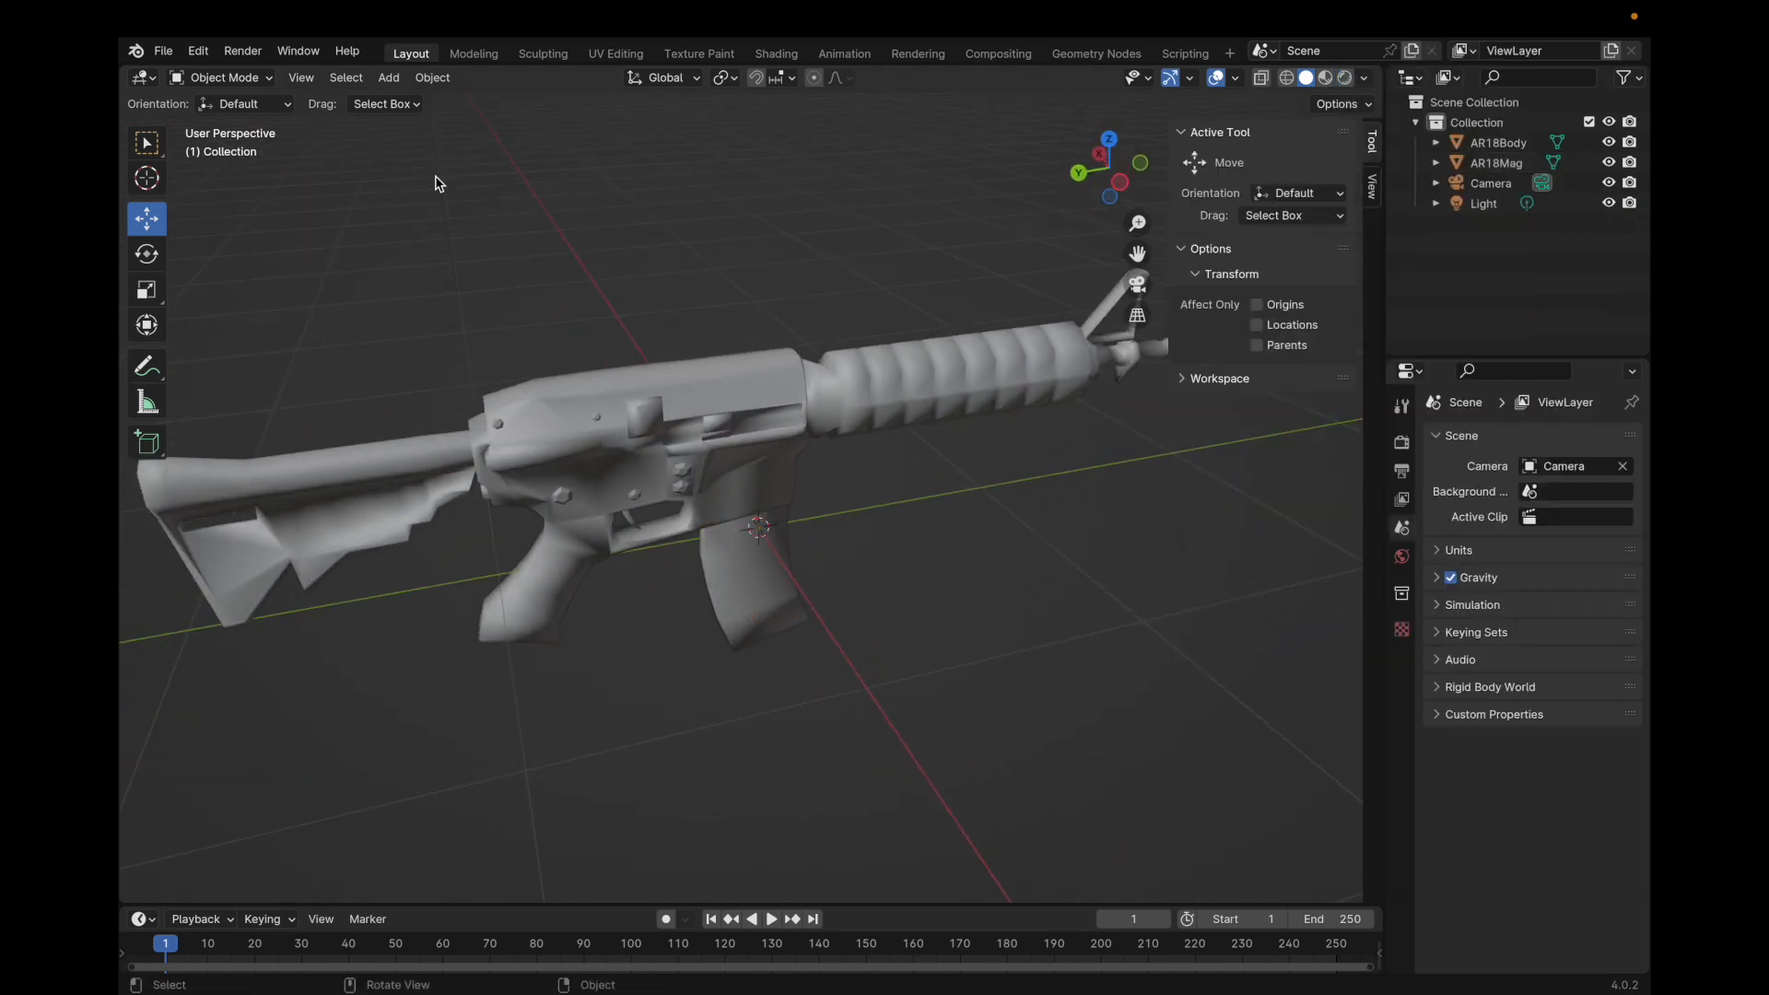
Try adding a capsule metaball to the scene and delete it.
{"action": "left_click", "coordinate": [386, 80]}
{"action": "mouse_move", "coordinate": [413, 124]}
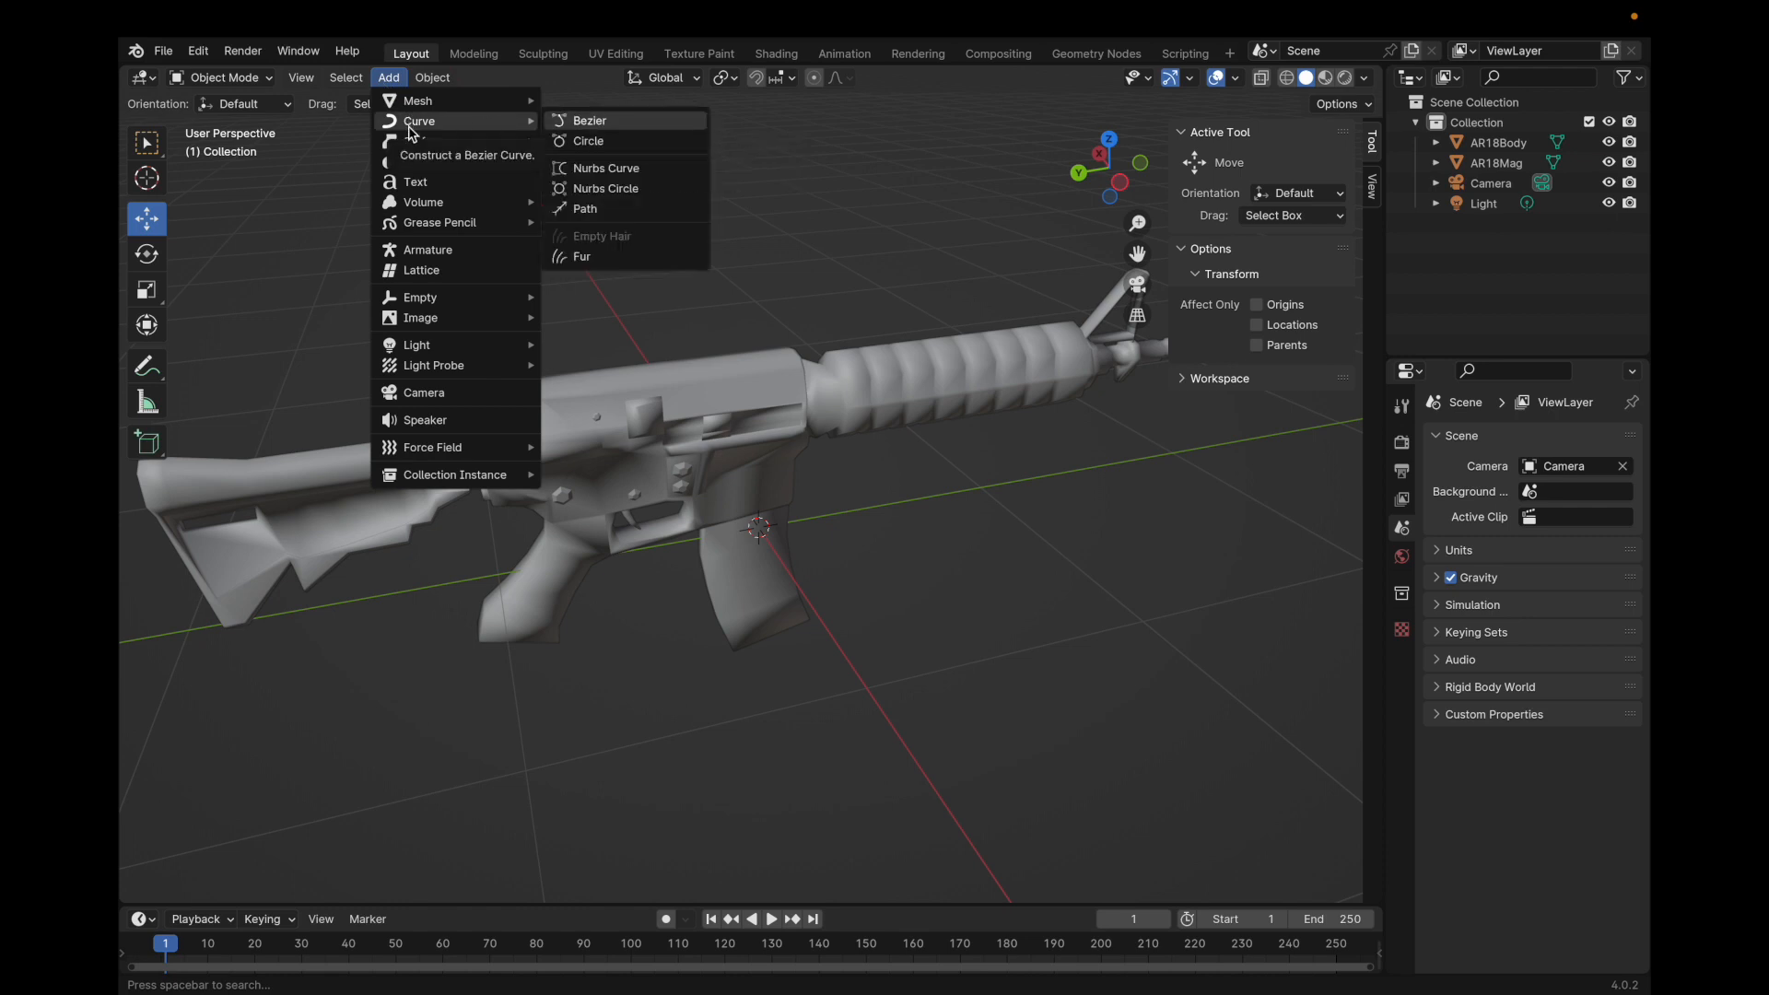
{"action": "mouse_move", "coordinate": [412, 164]}
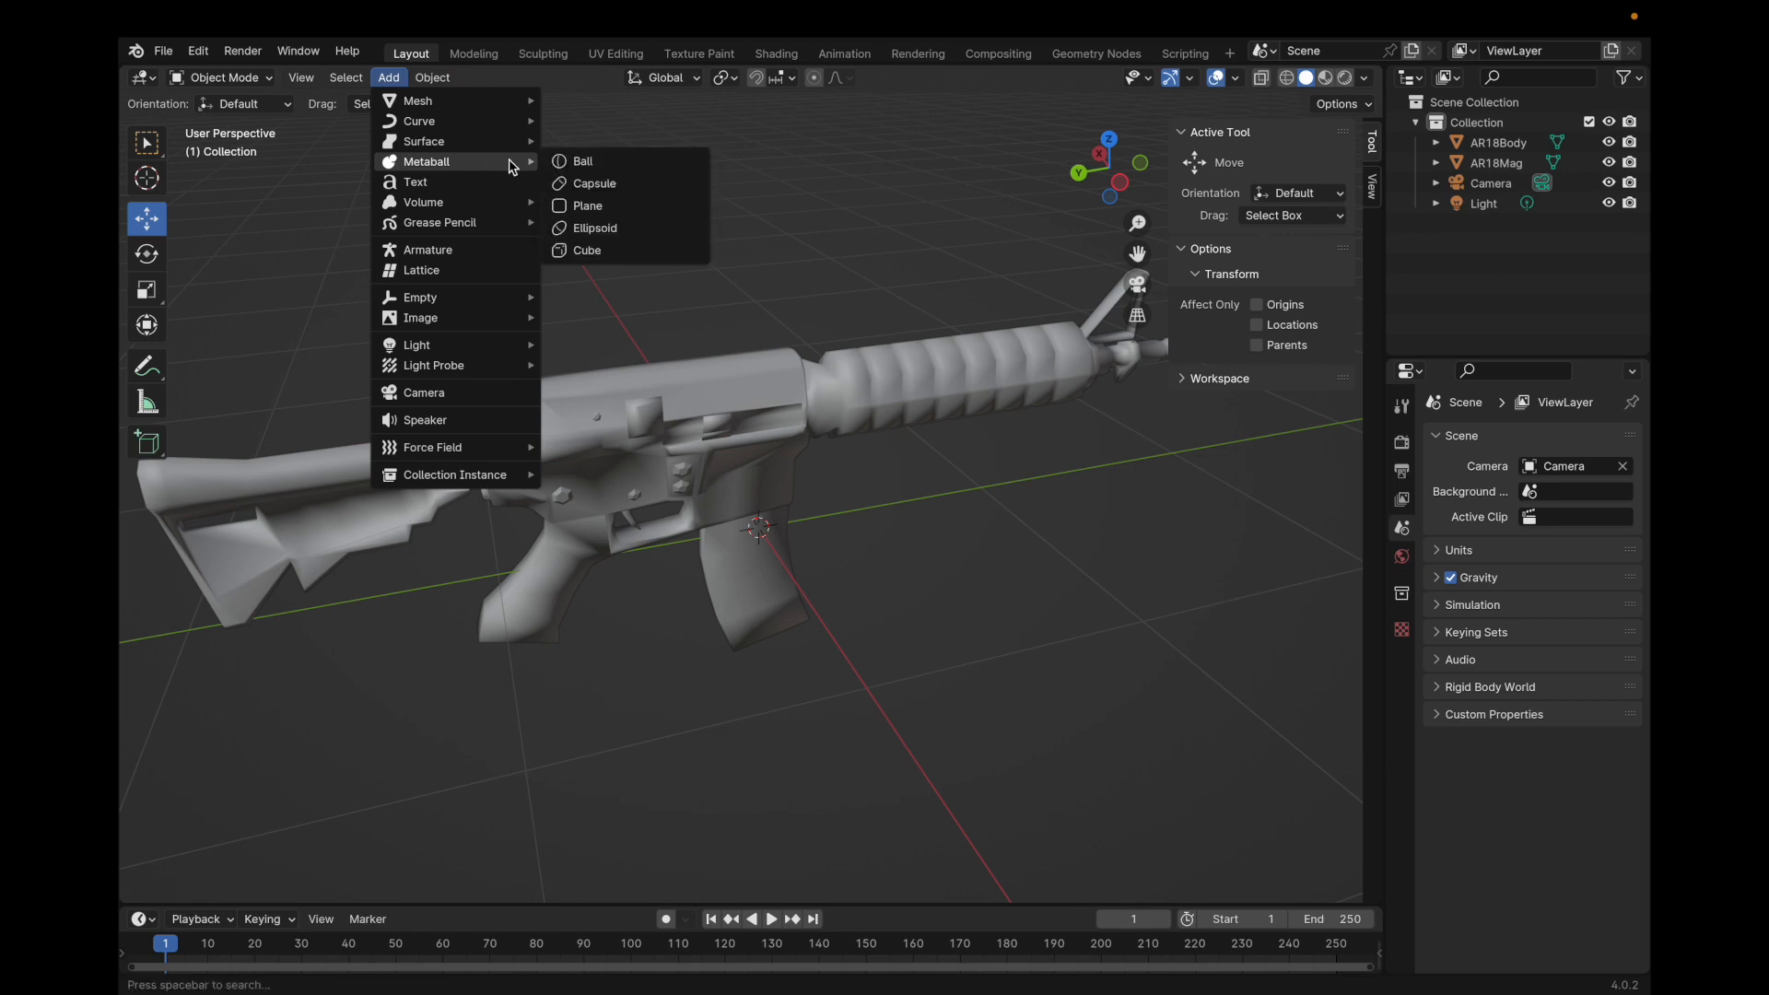
{"action": "left_click", "coordinate": [583, 186]}
{"action": "scroll", "coordinate": [632, 505], "scroll_direction": "left", "scroll_amount": 10}
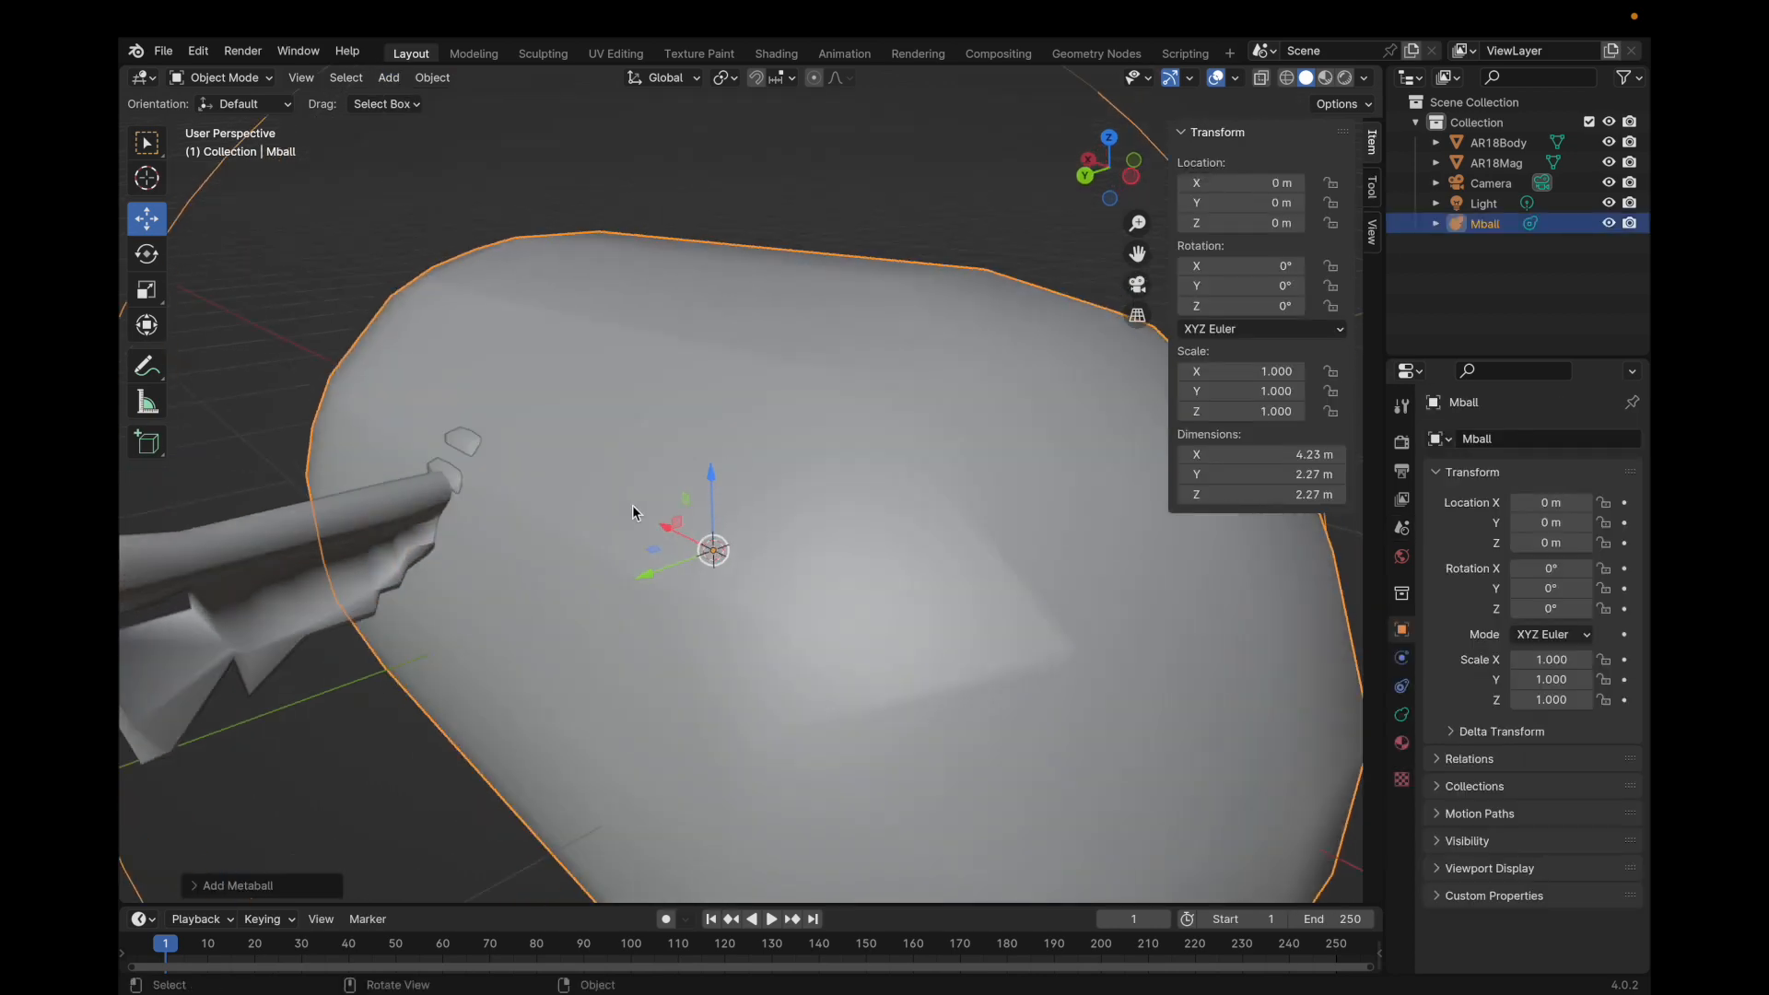
{"action": "scroll", "coordinate": [631, 511], "scroll_direction": "left", "scroll_amount": 10}
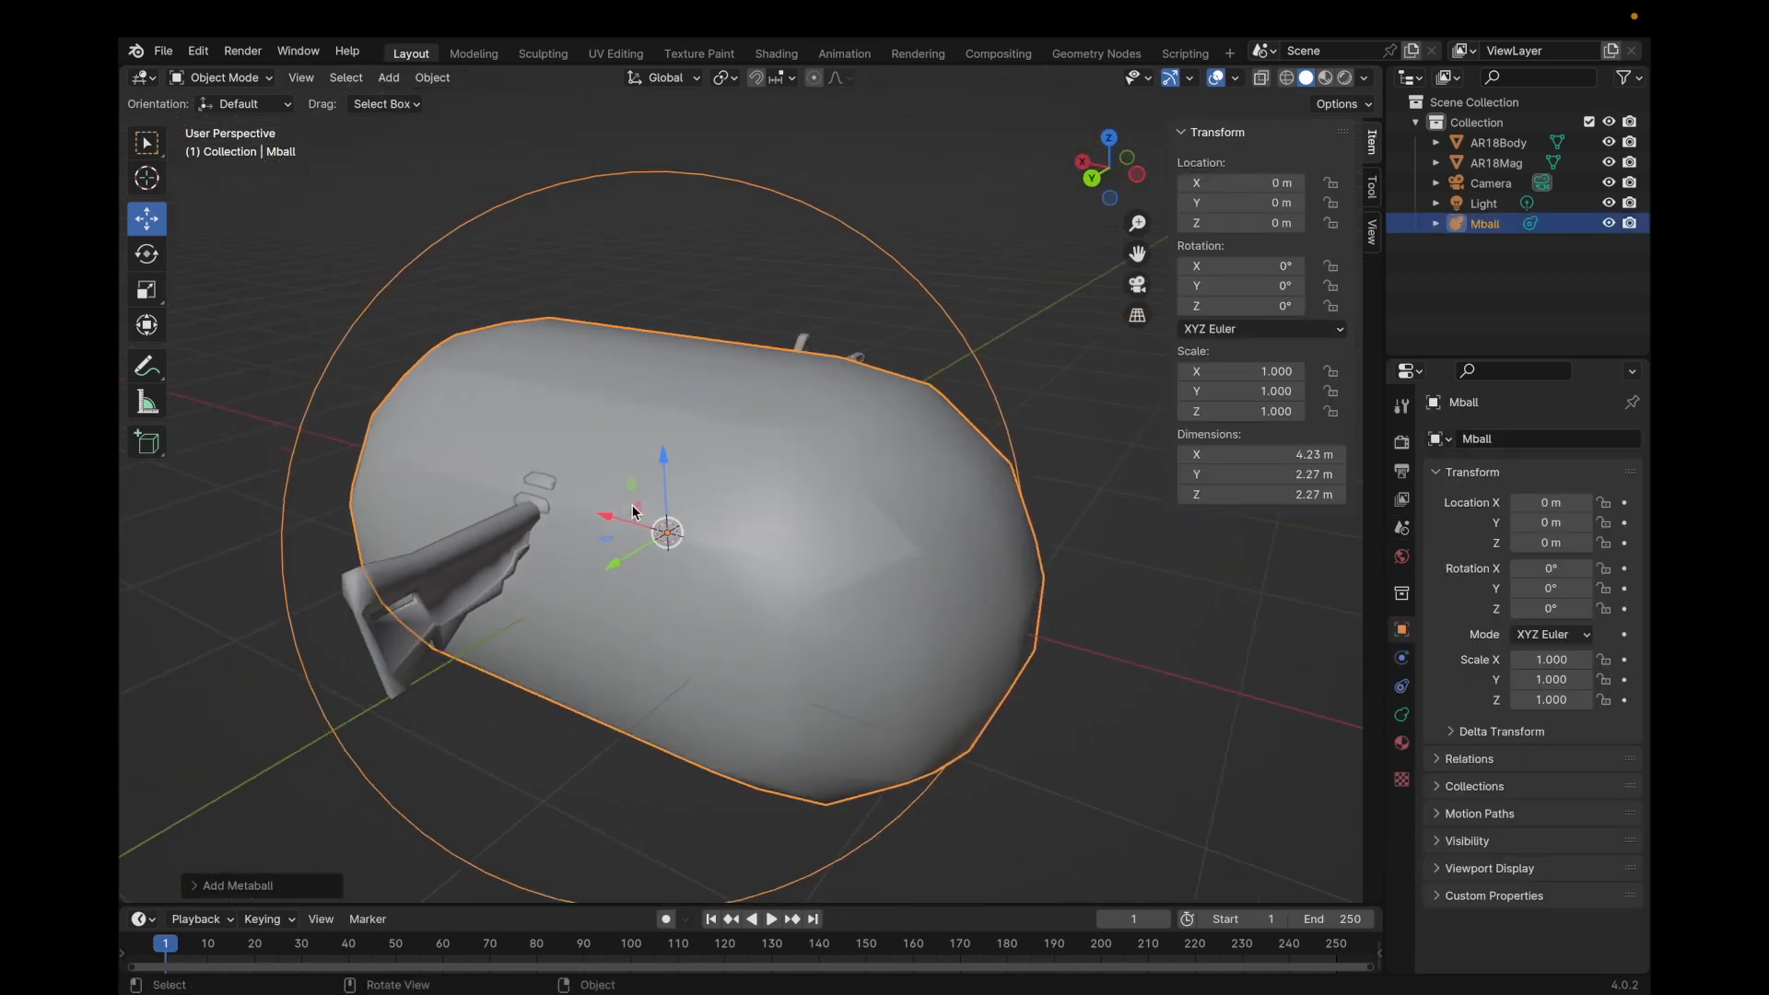
{"action": "scroll", "coordinate": [632, 512], "scroll_direction": "left", "scroll_amount": 4}
{"action": "right_click", "coordinate": [1471, 222]}
{"action": "left_click", "coordinate": [1414, 223]}
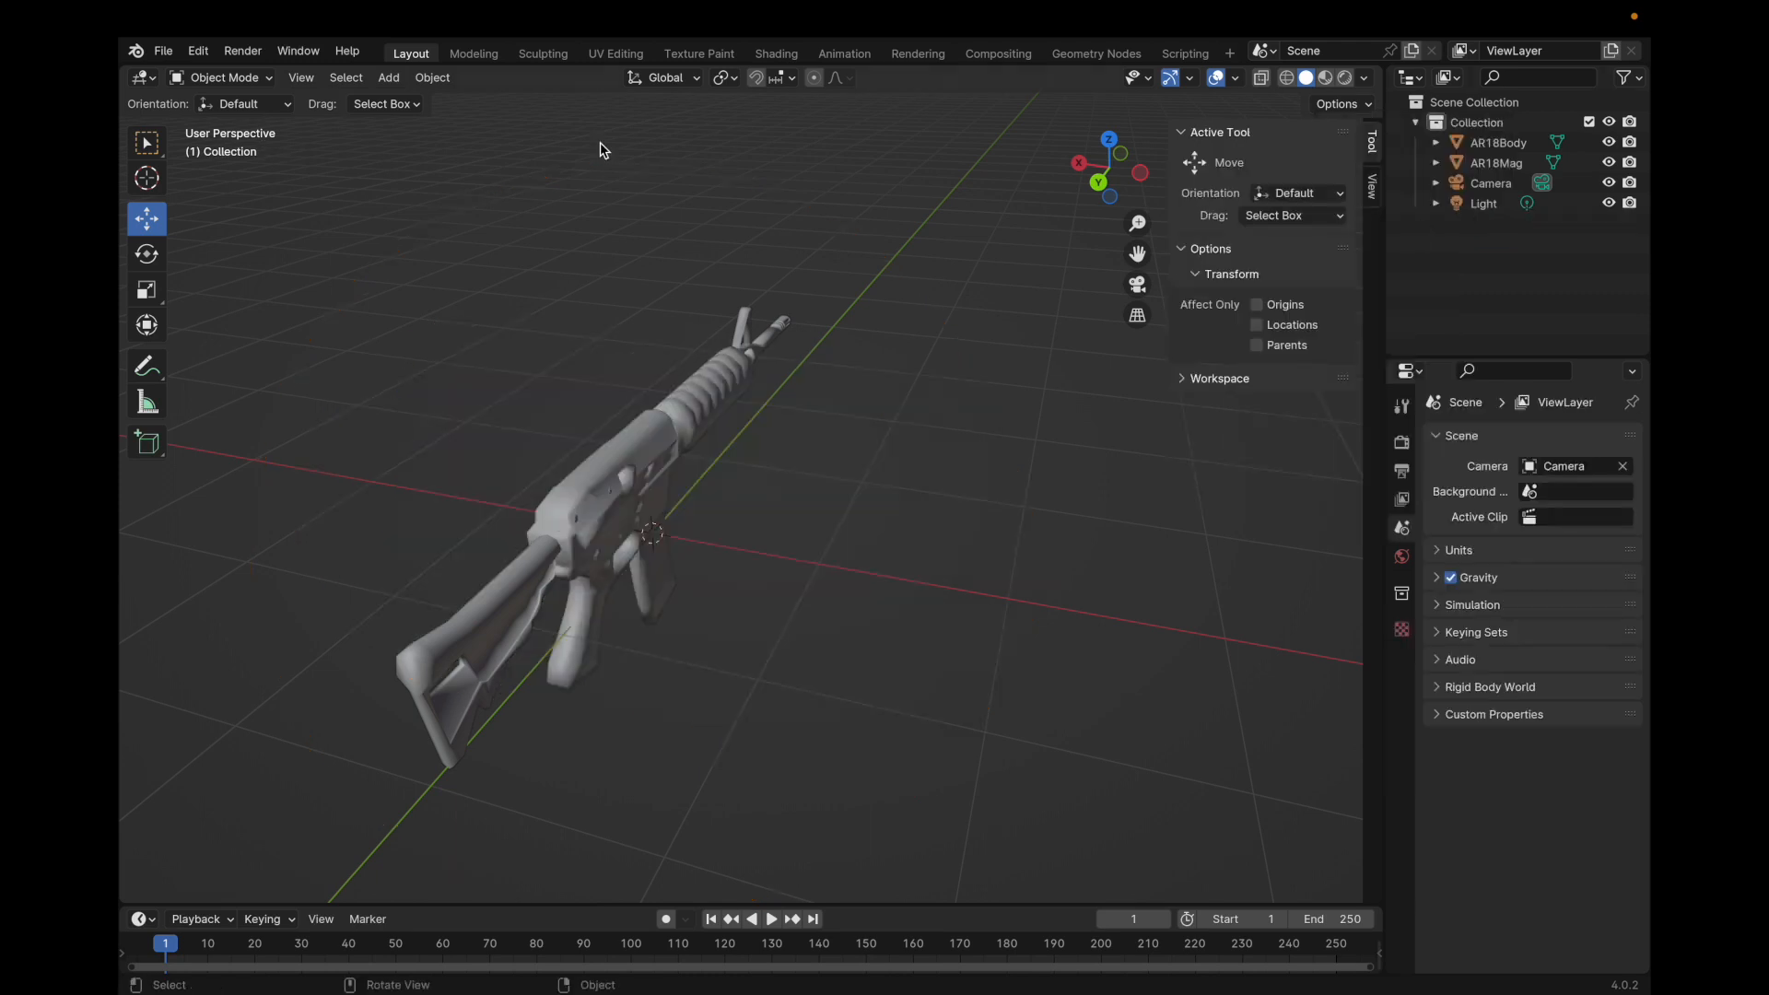
Add a cylinder mesh at the origin and save the Blender file.
{"action": "left_click", "coordinate": [387, 77]}
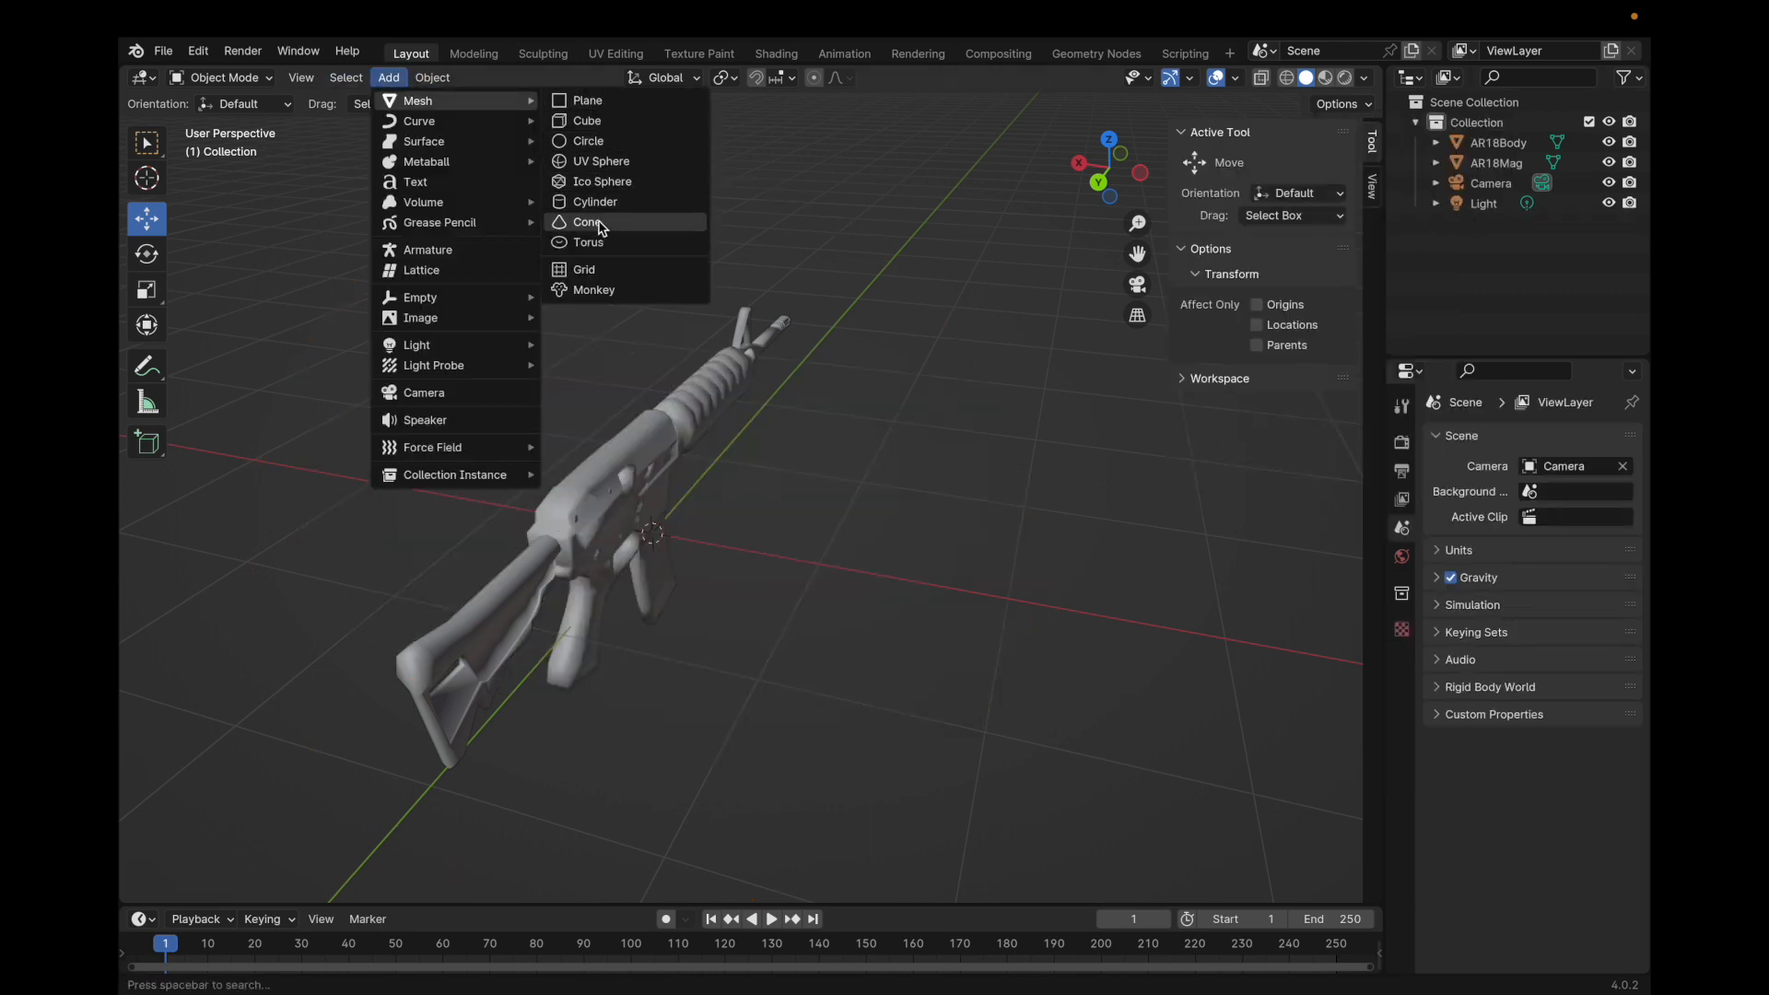
{"action": "left_click", "coordinate": [647, 201]}
{"action": "scroll", "coordinate": [645, 341], "scroll_direction": "right", "scroll_amount": 5}
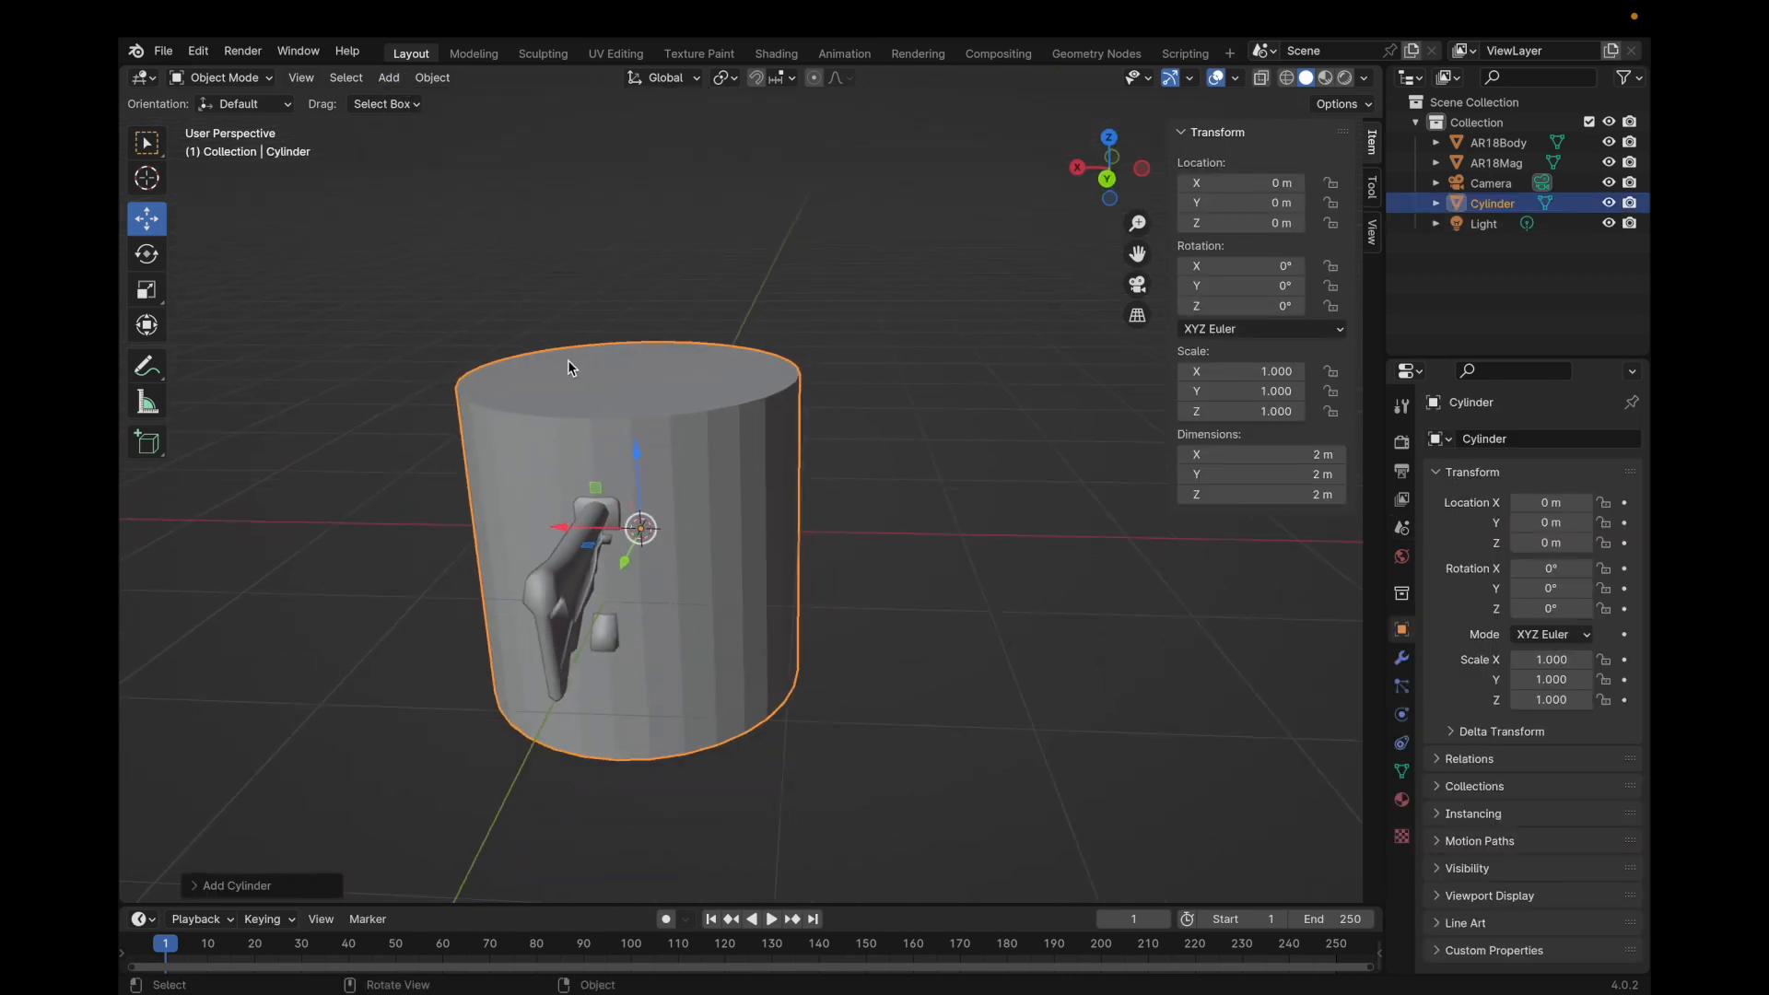
{"action": "left_click", "coordinate": [1435, 203]}
{"action": "key", "text": "super+s"}
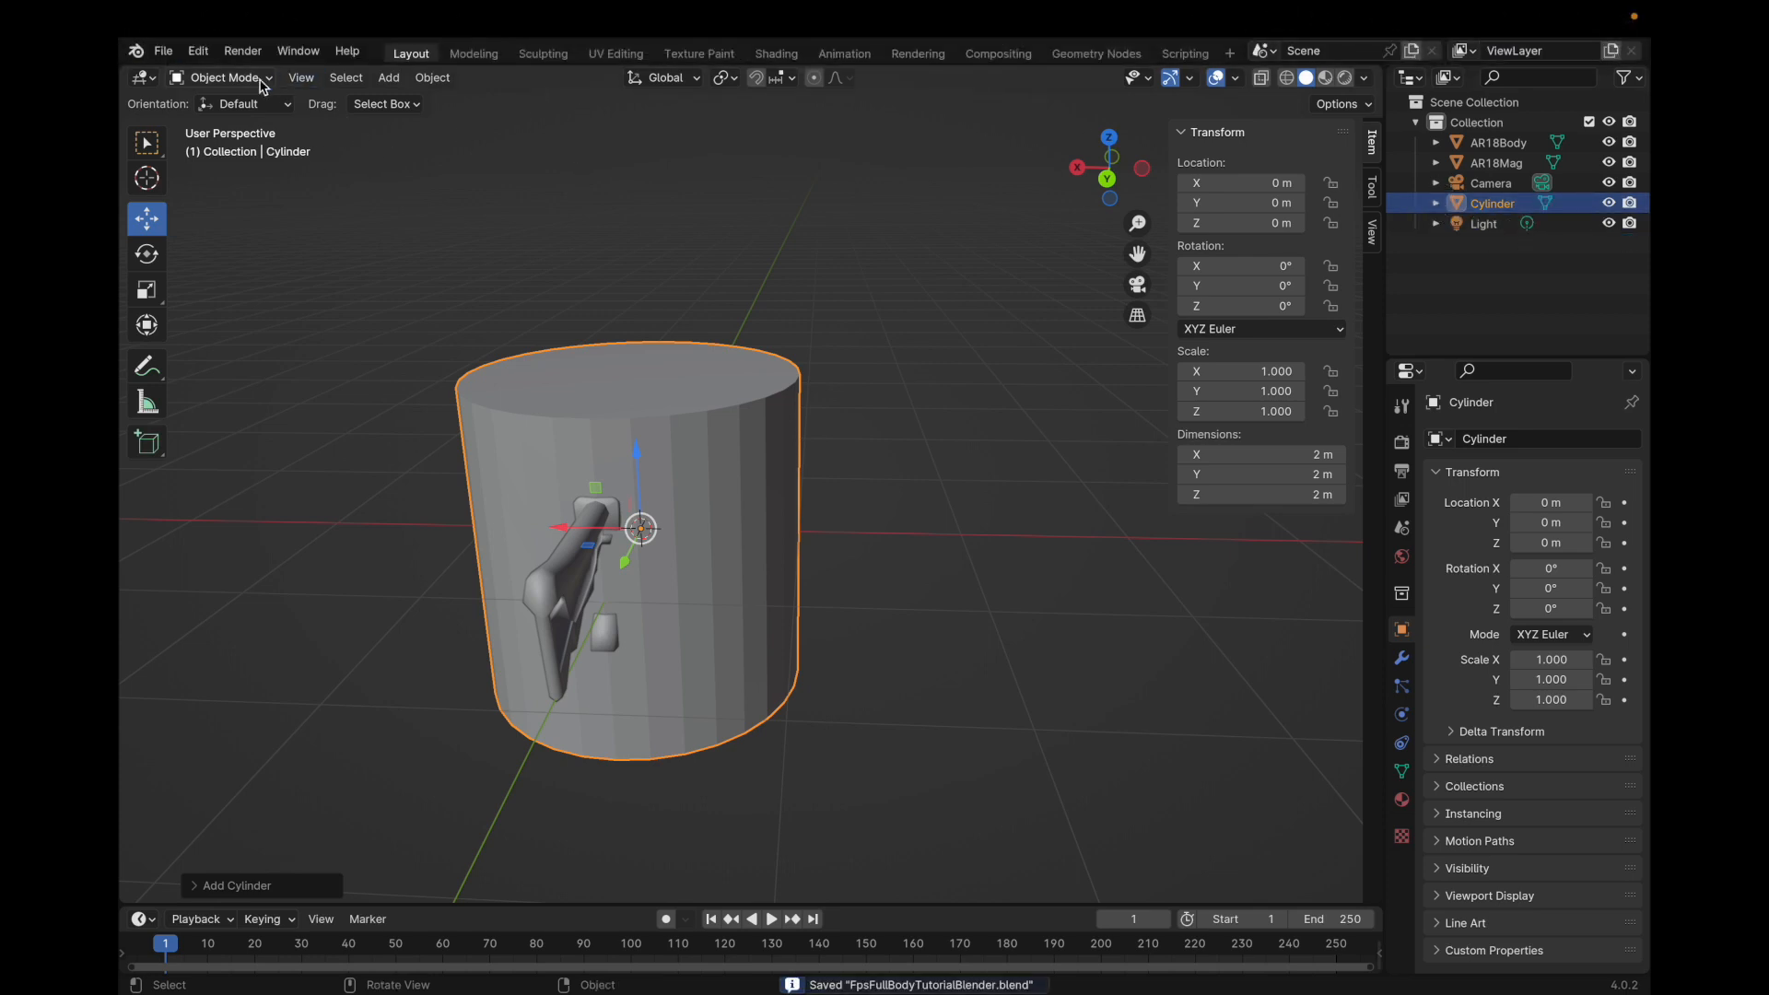
Rotate the cylinder -90° about the Y axis so it lies on its side, and save the file.
{"action": "left_click", "coordinate": [145, 257]}
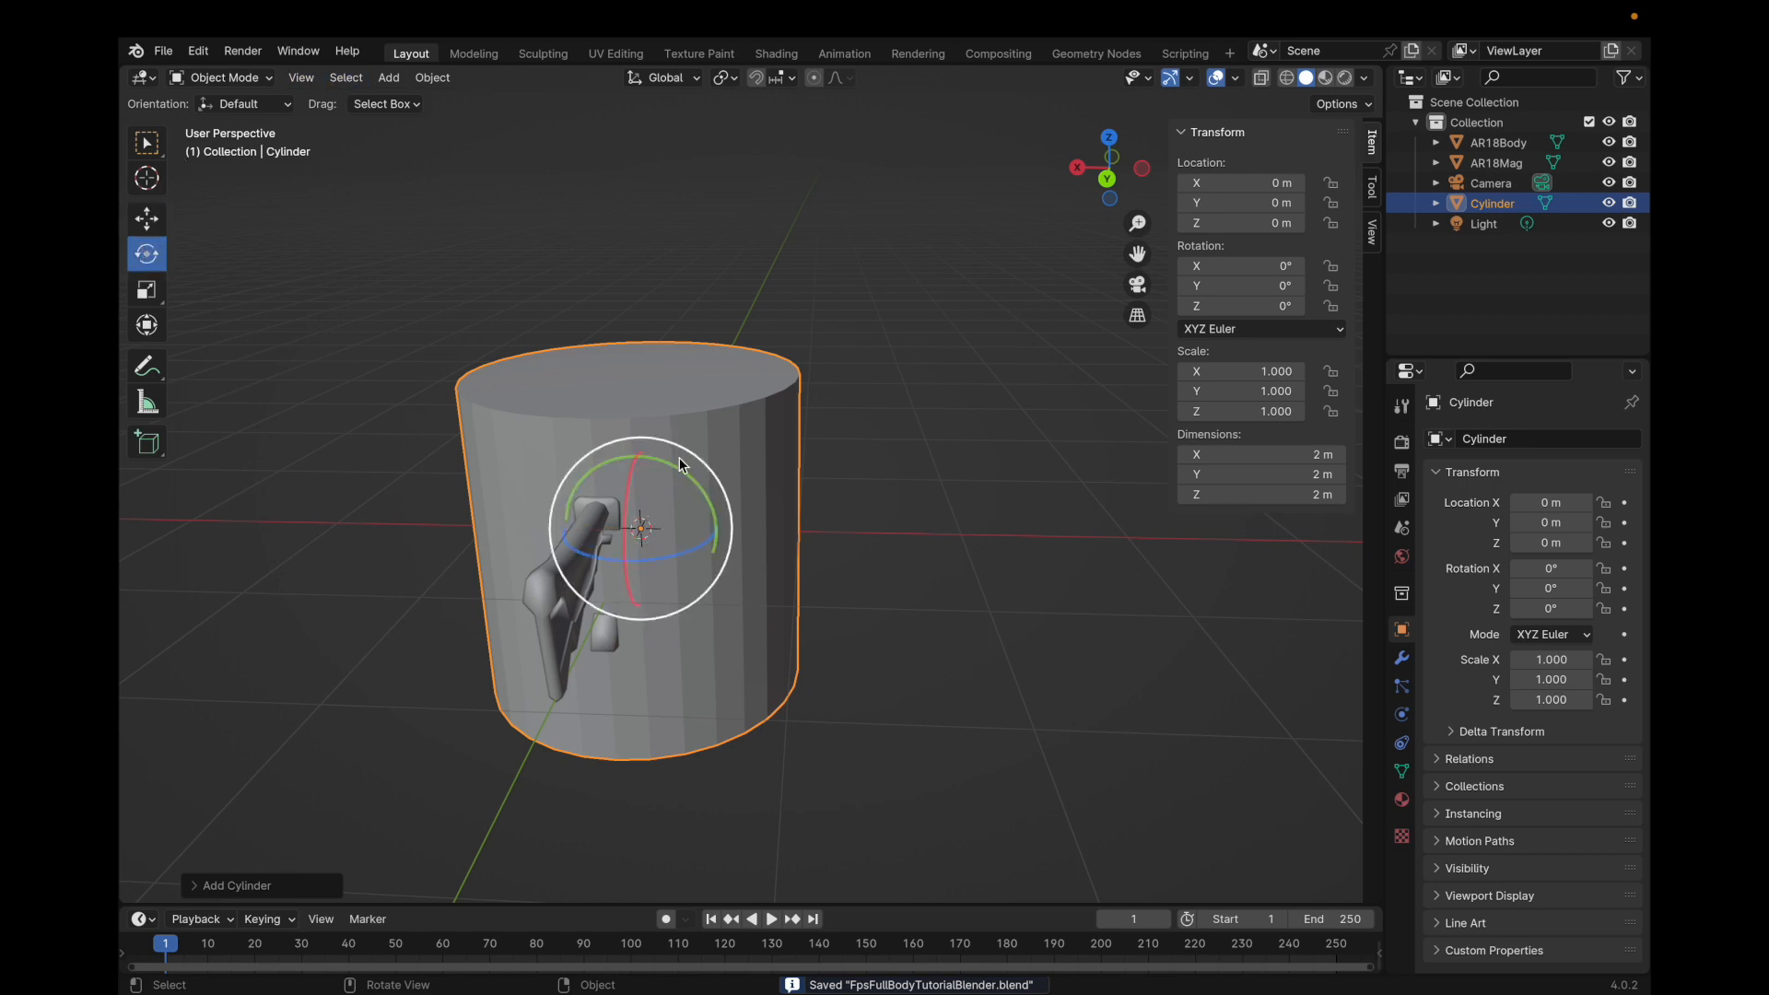
{"action": "left_click_drag", "start_coordinate": [670, 474], "coordinate": [785, 603]}
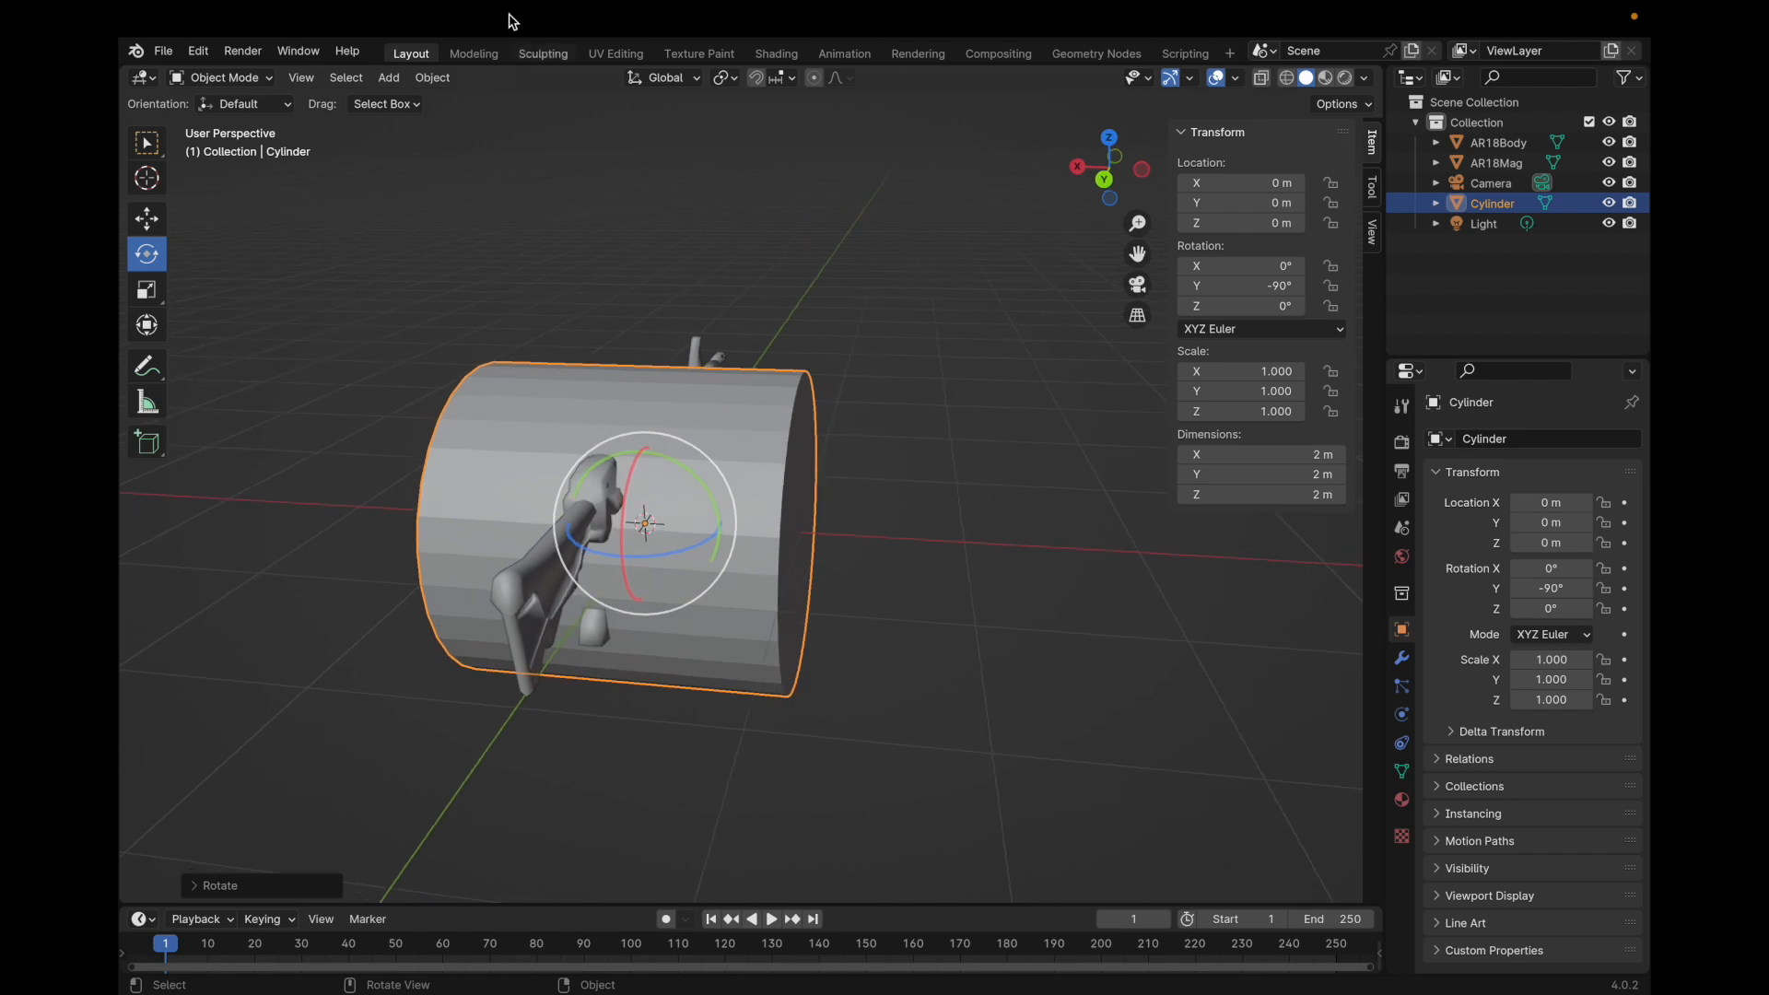
{"action": "key", "text": "super+s"}
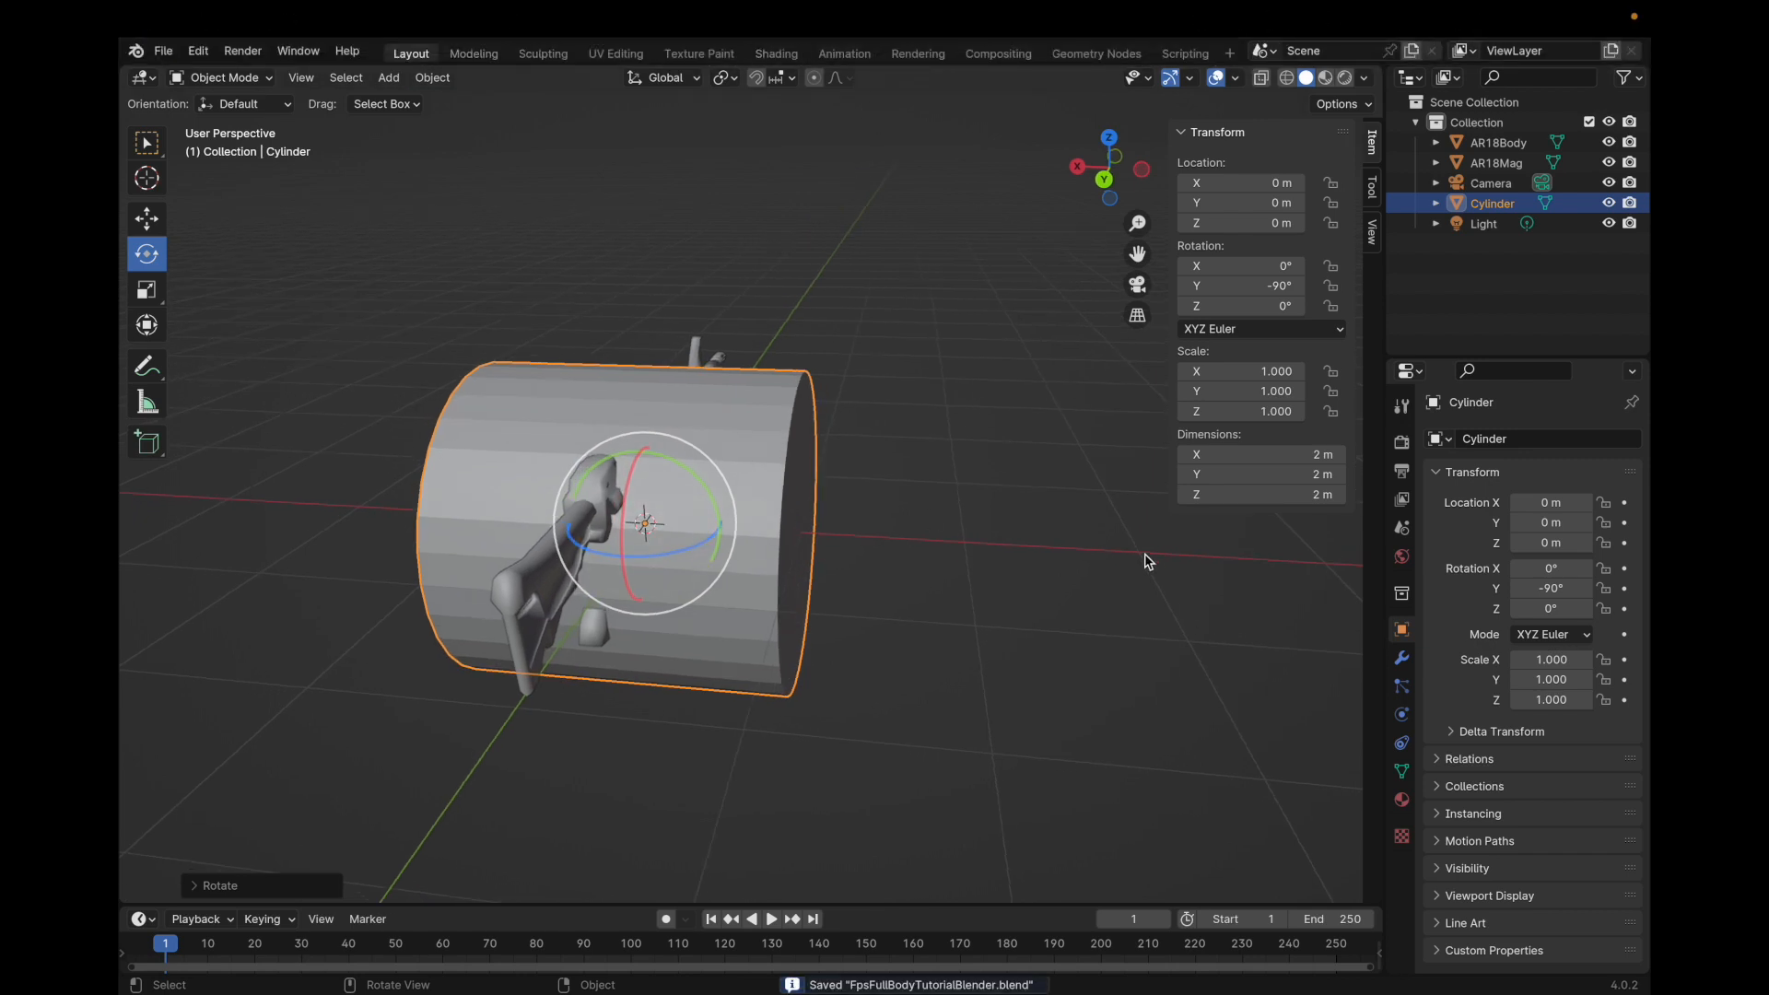
Scale the cylinder down uniformly to about 0.051, roughly 0.1 m across.
{"action": "key", "text": "s"}
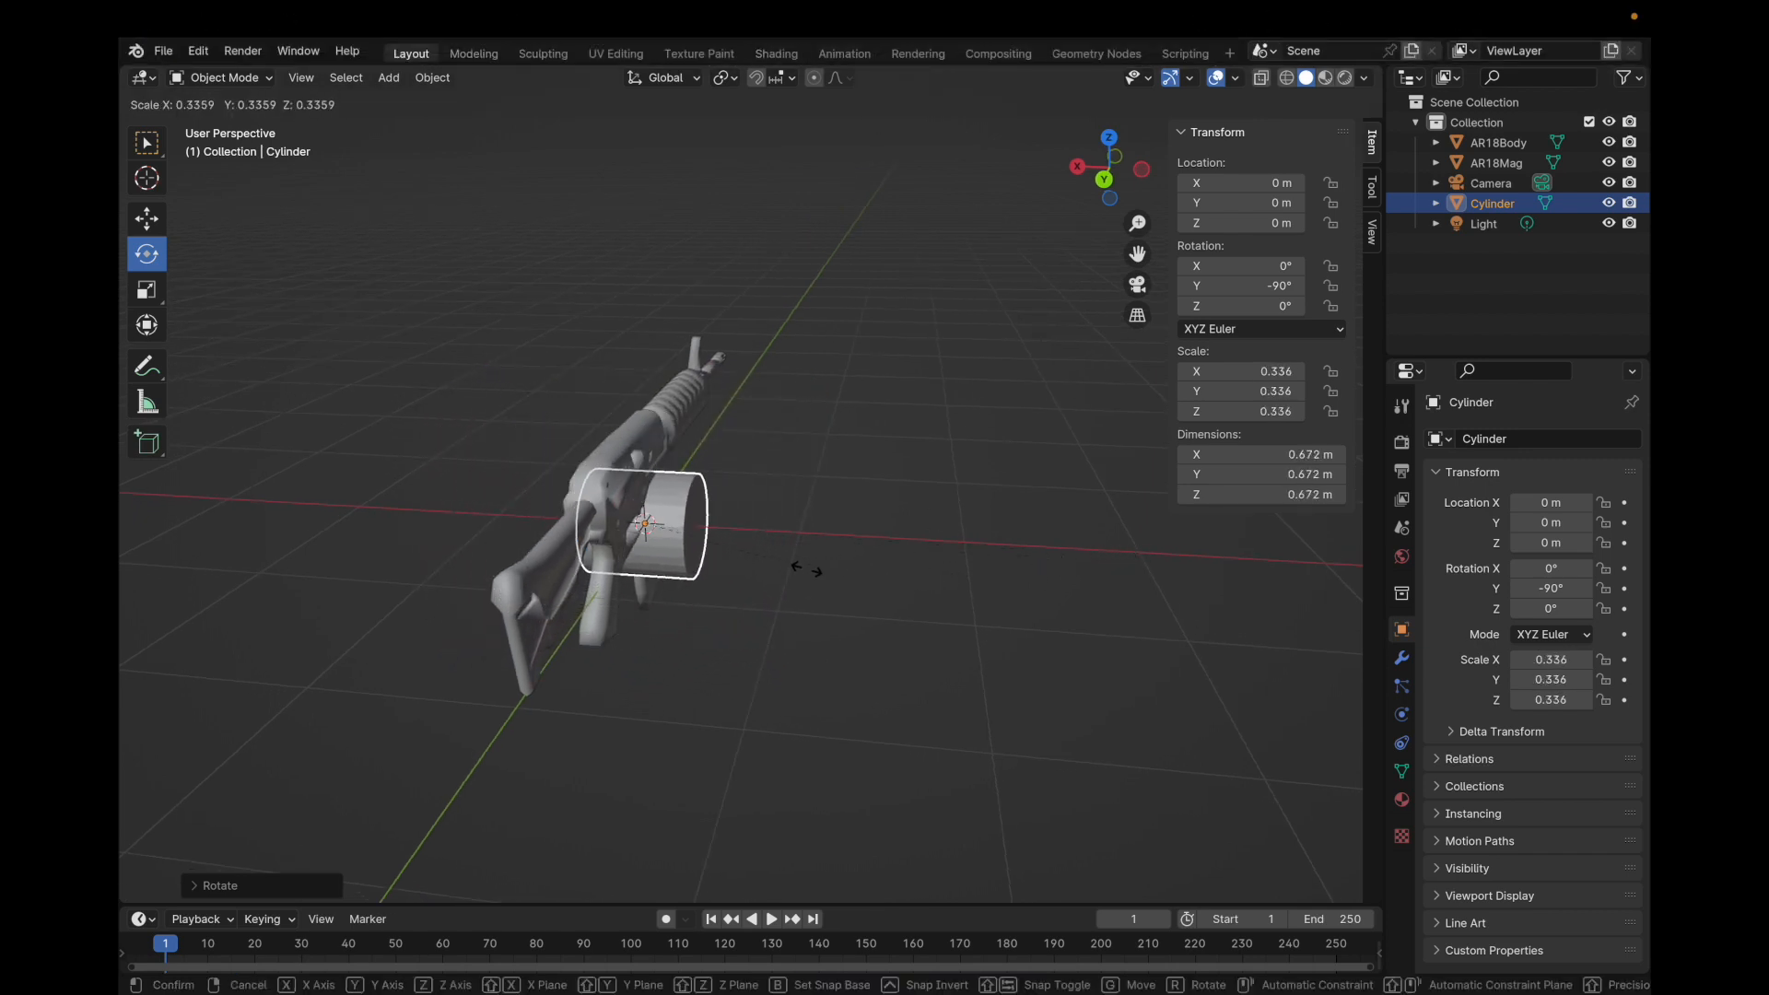
{"action": "left_click", "coordinate": [665, 536]}
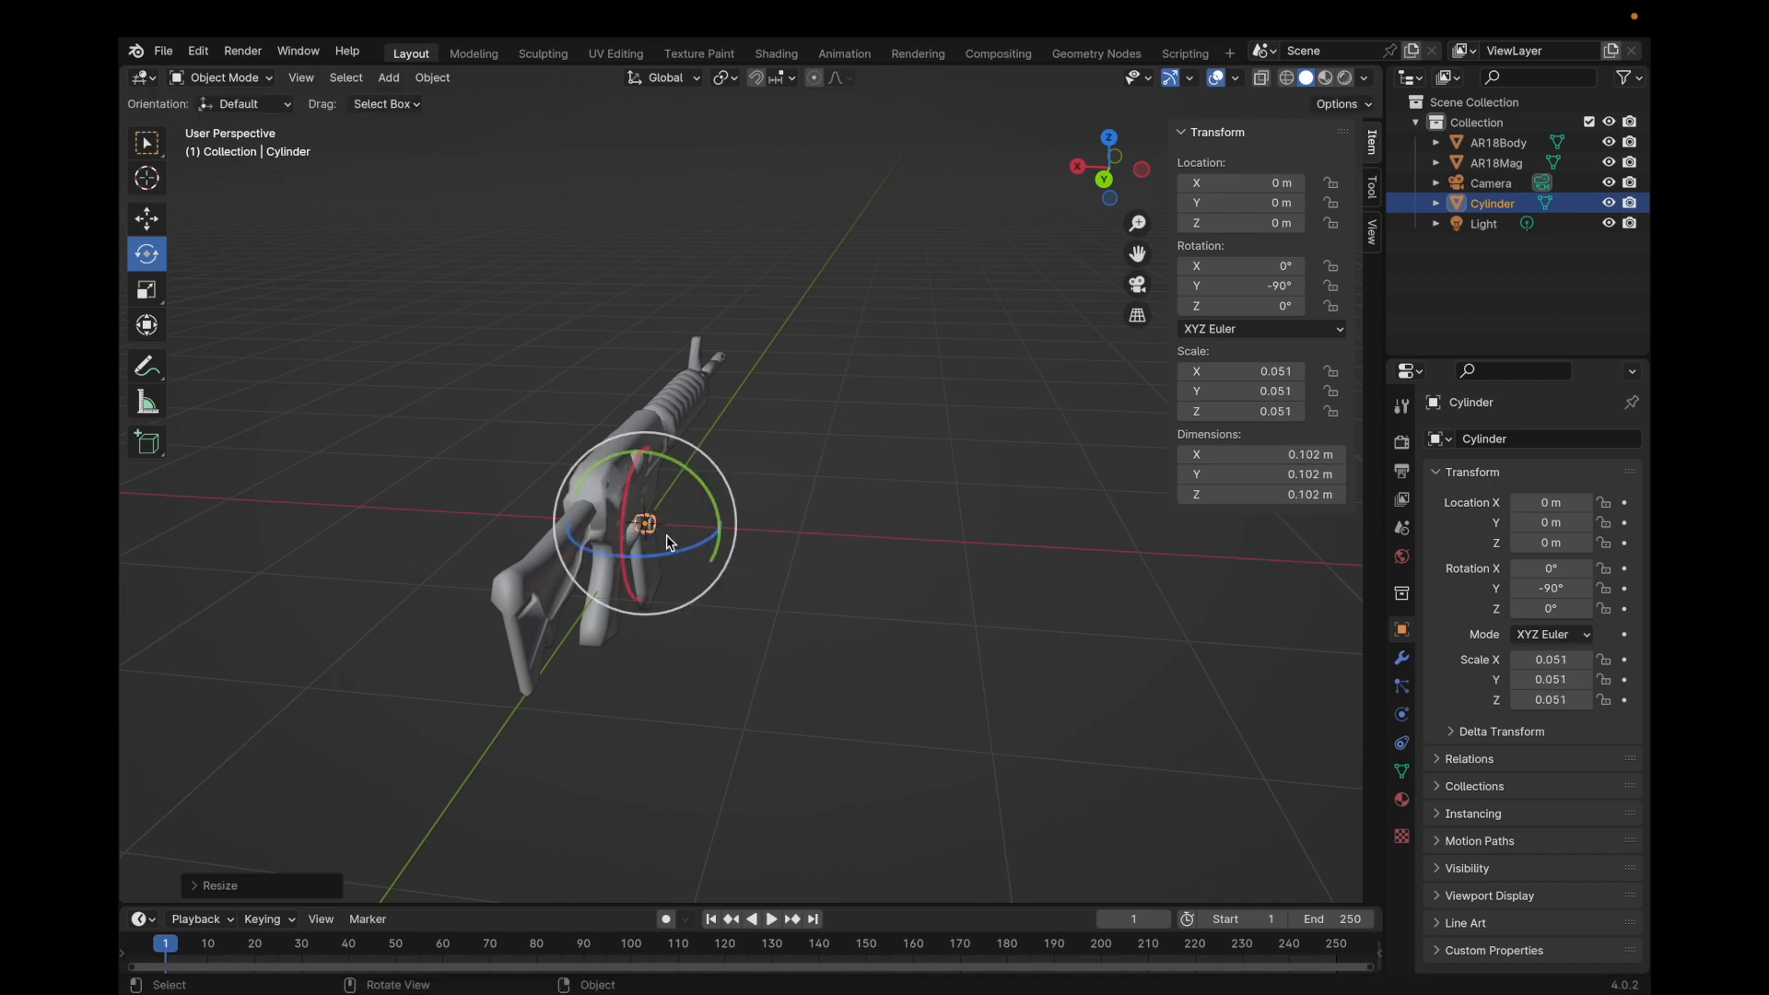
{"action": "key", "text": "KP_Decimal"}
{"action": "scroll", "coordinate": [699, 556], "scroll_direction": "right", "scroll_amount": 8}
{"action": "scroll", "coordinate": [704, 561], "scroll_direction": "down", "scroll_amount": 6}
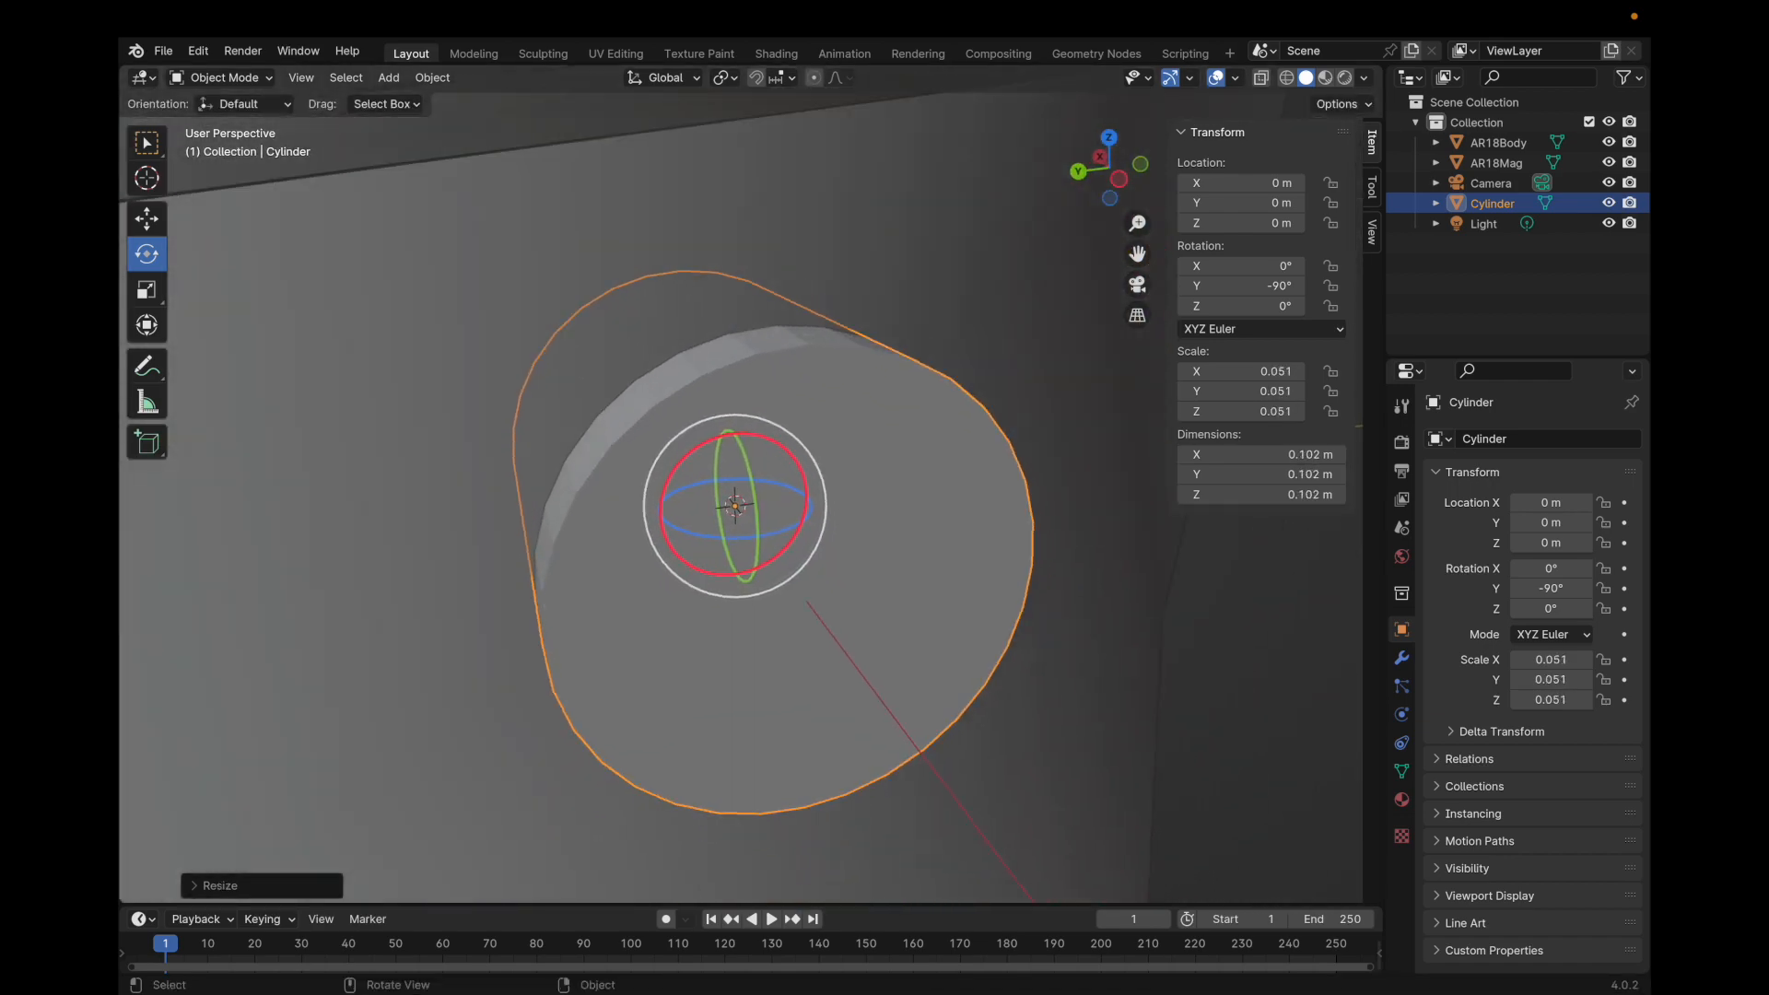
{"action": "scroll", "coordinate": [777, 529], "scroll_direction": "down", "scroll_amount": 8}
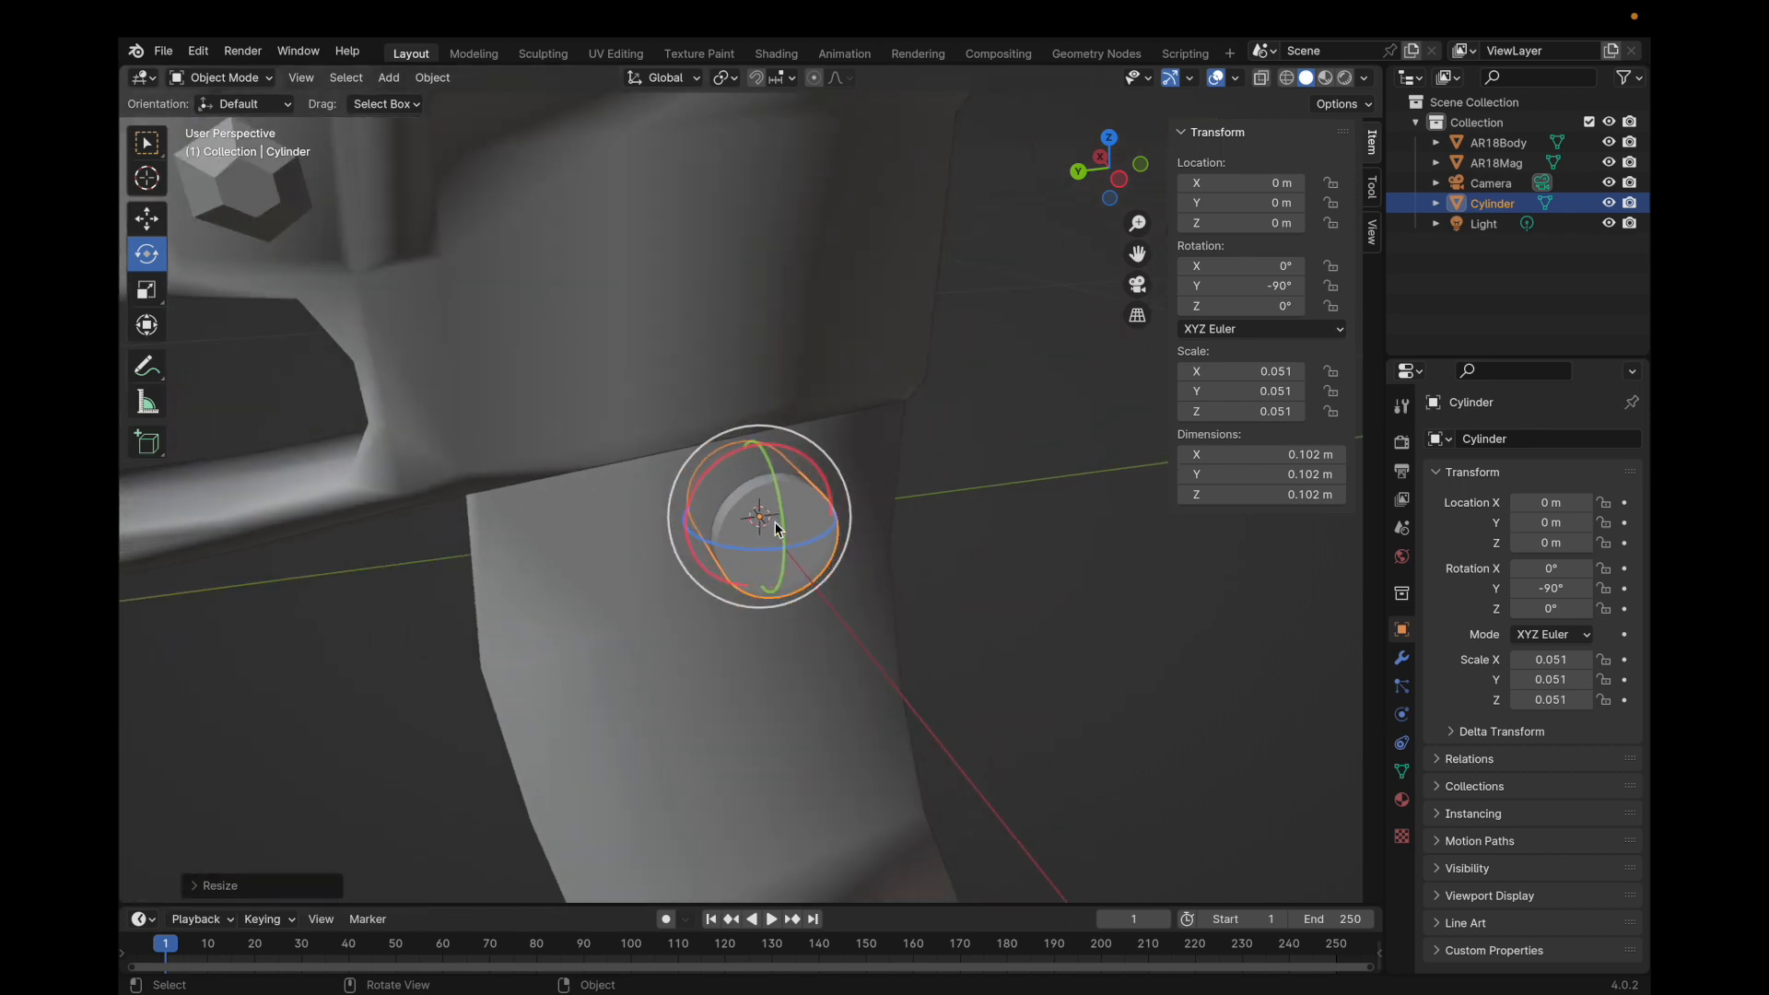
{"action": "scroll", "coordinate": [777, 530], "scroll_direction": "down", "scroll_amount": 3}
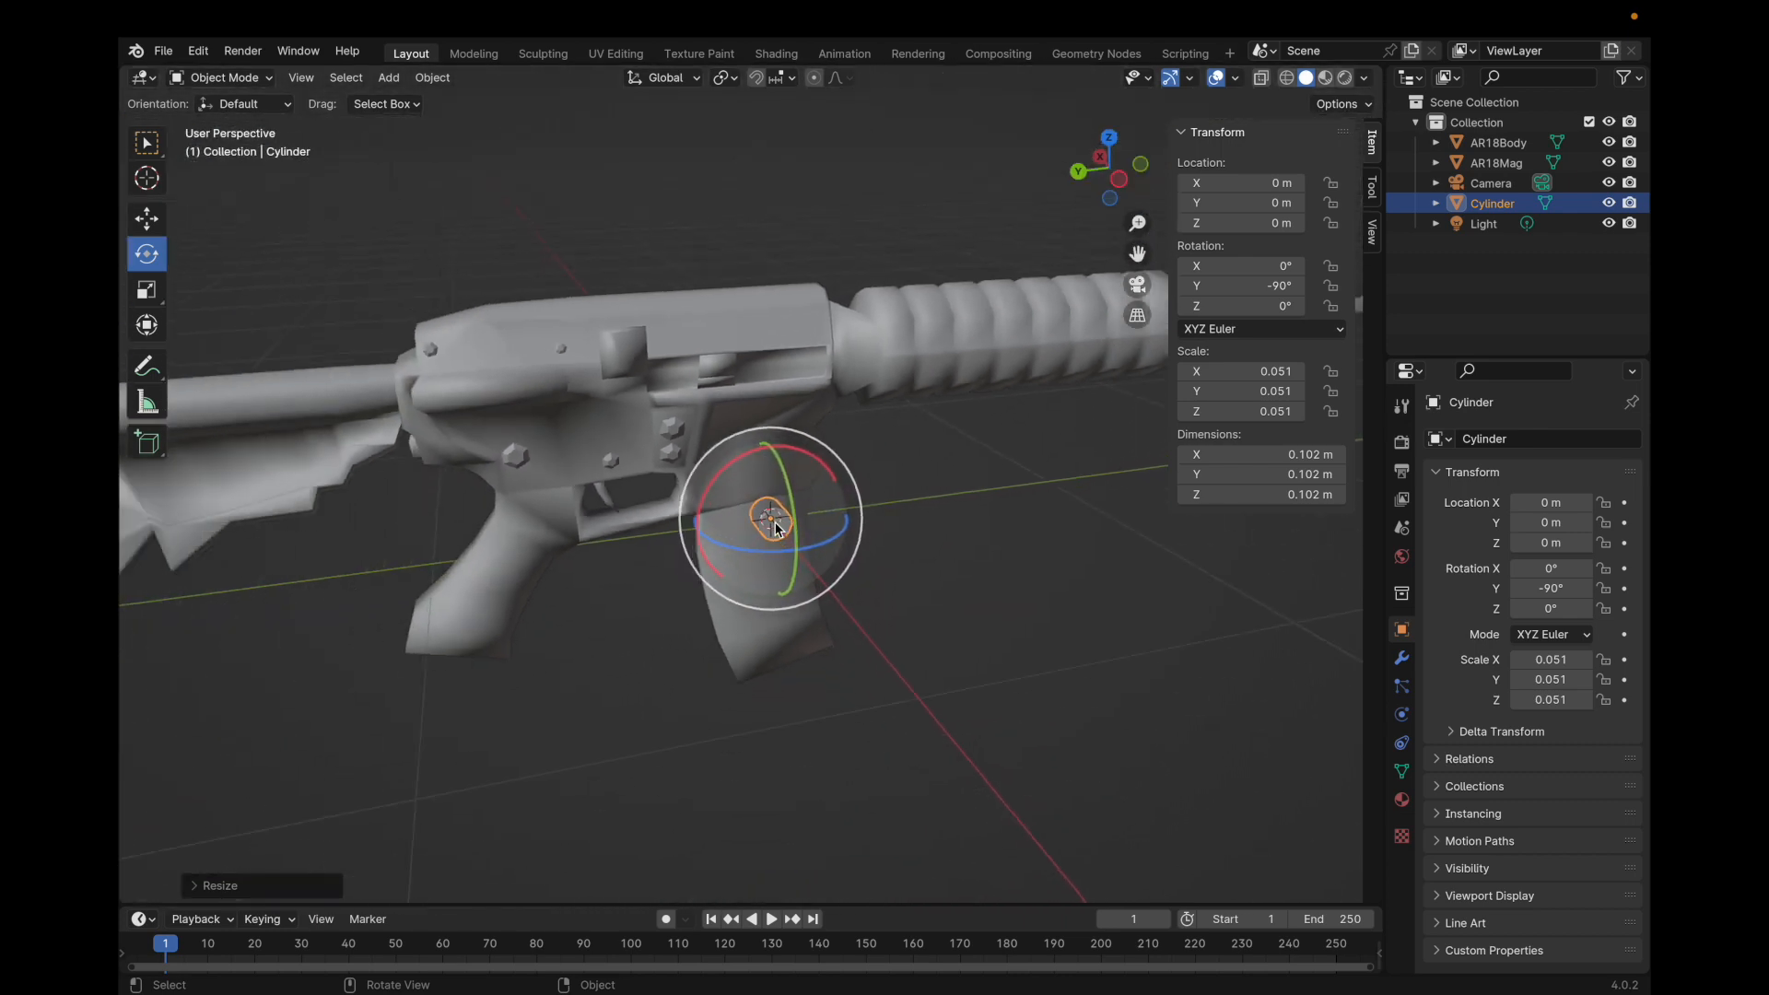
Move the cylinder from the origin up to the side of the rifle's receiver, at about Z 0.64 m.
{"action": "scroll", "coordinate": [777, 530], "scroll_direction": "left", "scroll_amount": 6}
{"action": "left_click", "coordinate": [148, 219]}
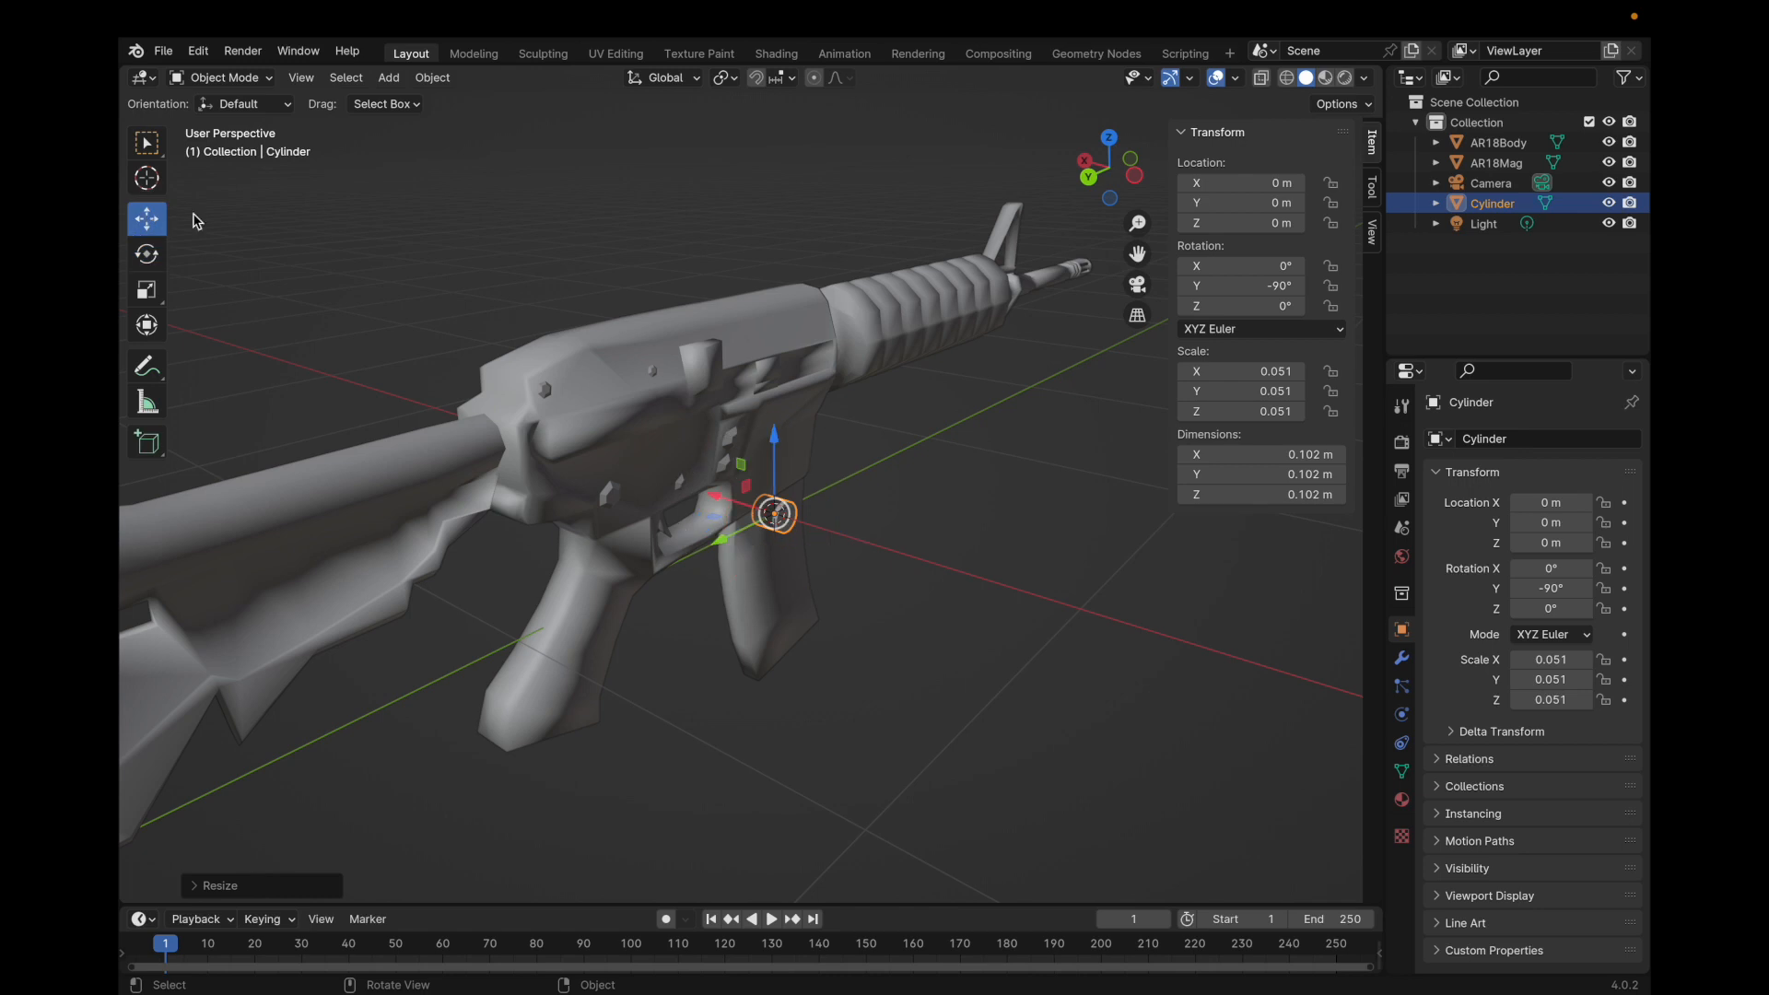
{"action": "left_click_drag", "start_coordinate": [742, 466], "coordinate": [742, 300]}
{"action": "scroll", "coordinate": [777, 359], "scroll_direction": "up", "scroll_amount": 5}
{"action": "scroll", "coordinate": [777, 365], "scroll_direction": "left", "scroll_amount": 4}
{"action": "left_click_drag", "start_coordinate": [716, 429], "coordinate": [709, 513]}
{"action": "scroll", "coordinate": [748, 477], "scroll_direction": "down", "scroll_amount": 5}
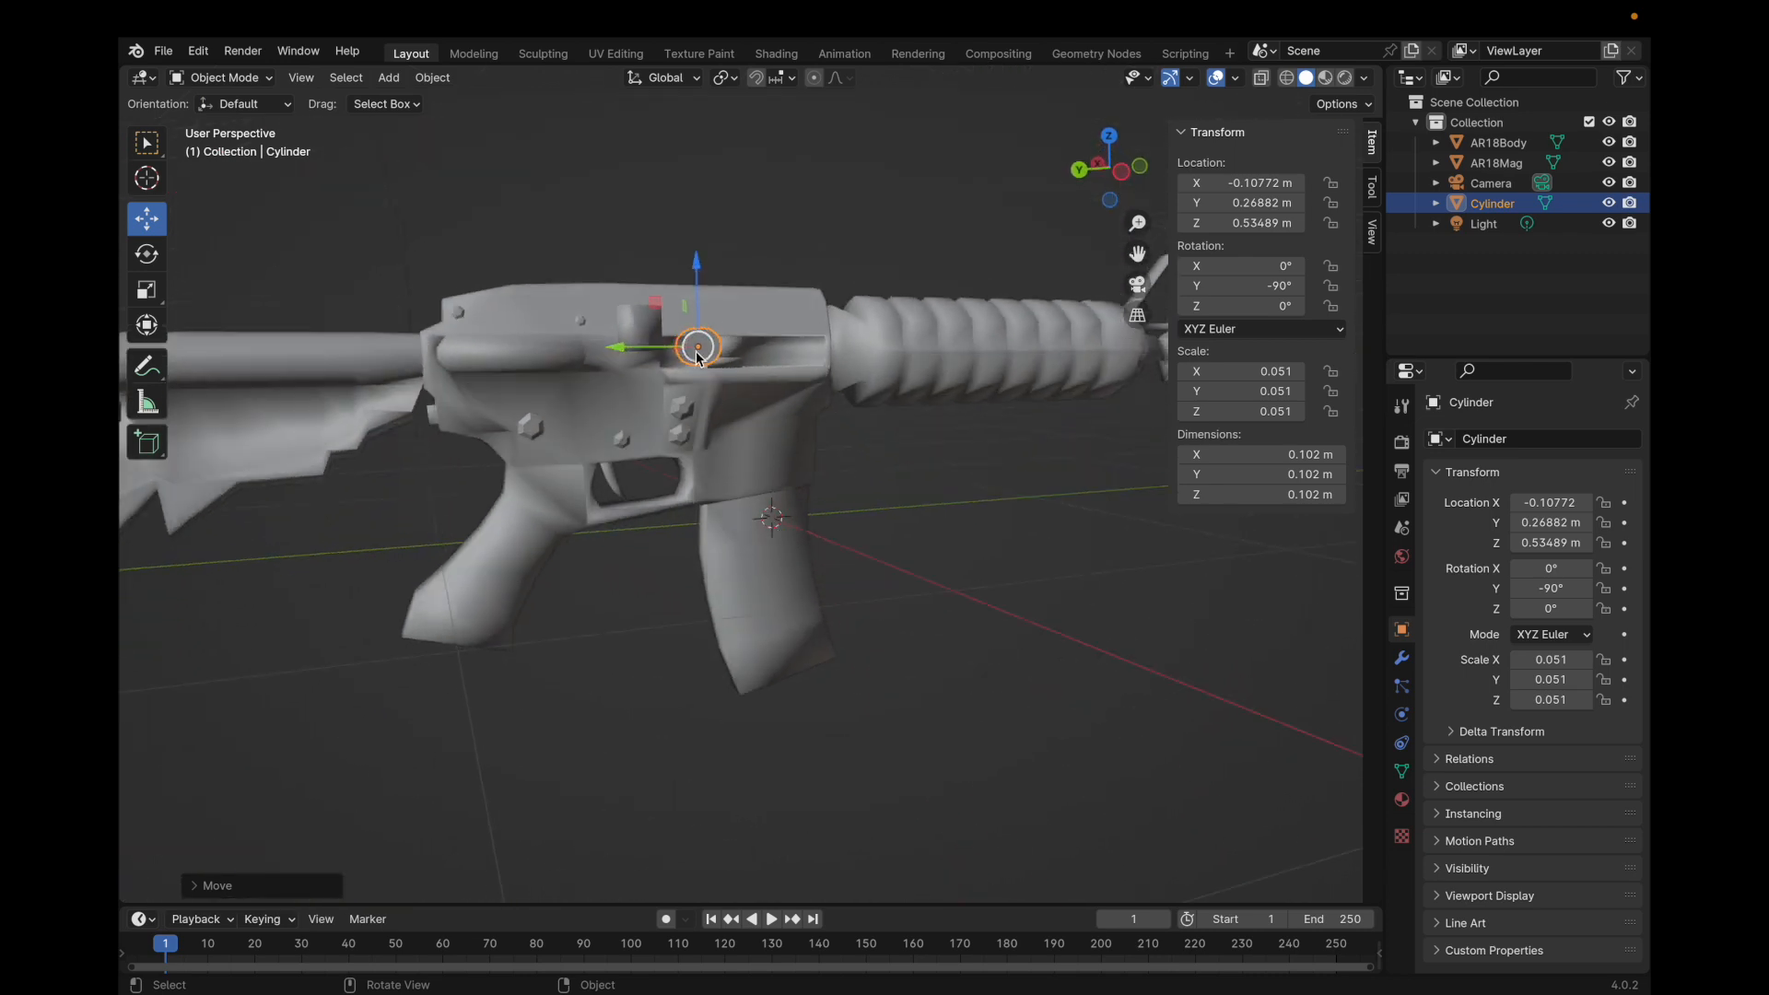
{"action": "scroll", "coordinate": [748, 477], "scroll_direction": "up", "scroll_amount": 3}
{"action": "left_click_drag", "start_coordinate": [707, 273], "coordinate": [707, 231]}
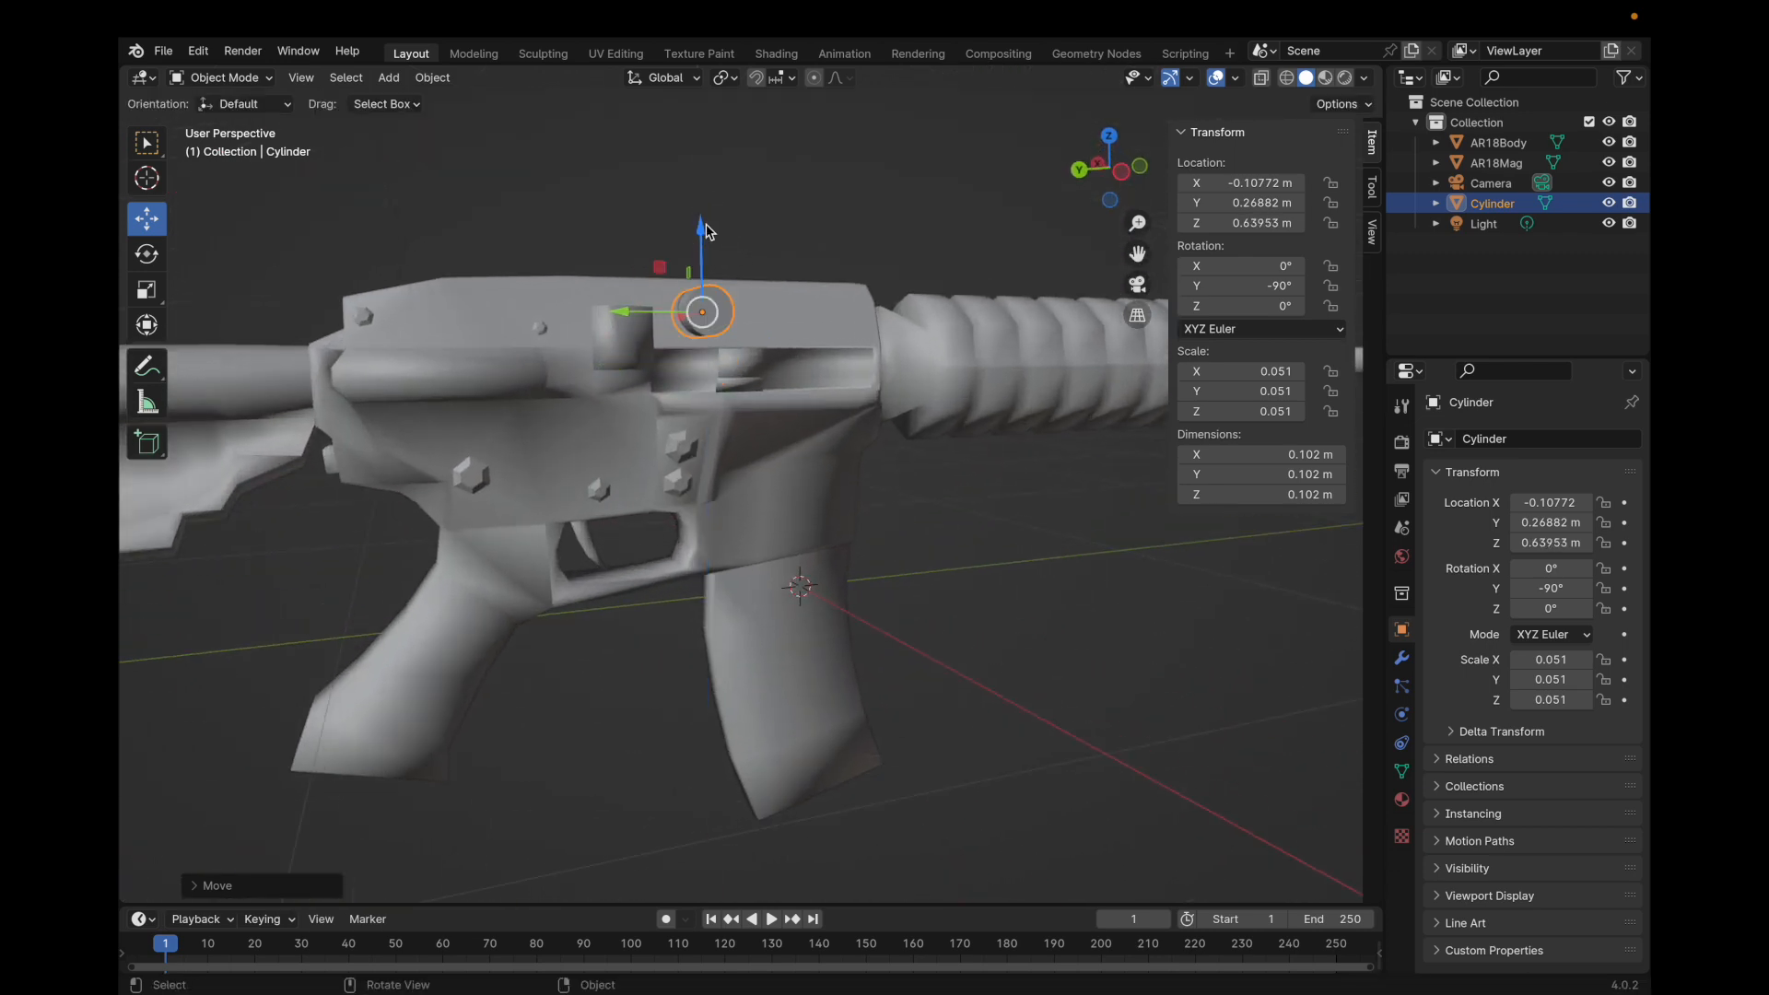
Reposition the cylinder over the raised block on the receiver's side, at about X -0.15, Y 0.44, Z 0.58 m.
{"action": "scroll", "coordinate": [665, 297], "scroll_direction": "up", "scroll_amount": 3}
{"action": "left_click_drag", "start_coordinate": [648, 289], "coordinate": [558, 324]}
{"action": "middle_click_drag", "start_coordinate": [558, 324], "coordinate": [735, 408]}
{"action": "left_click_drag", "start_coordinate": [711, 421], "coordinate": [744, 422]}
{"action": "middle_click_drag", "start_coordinate": [744, 422], "coordinate": [839, 448]}
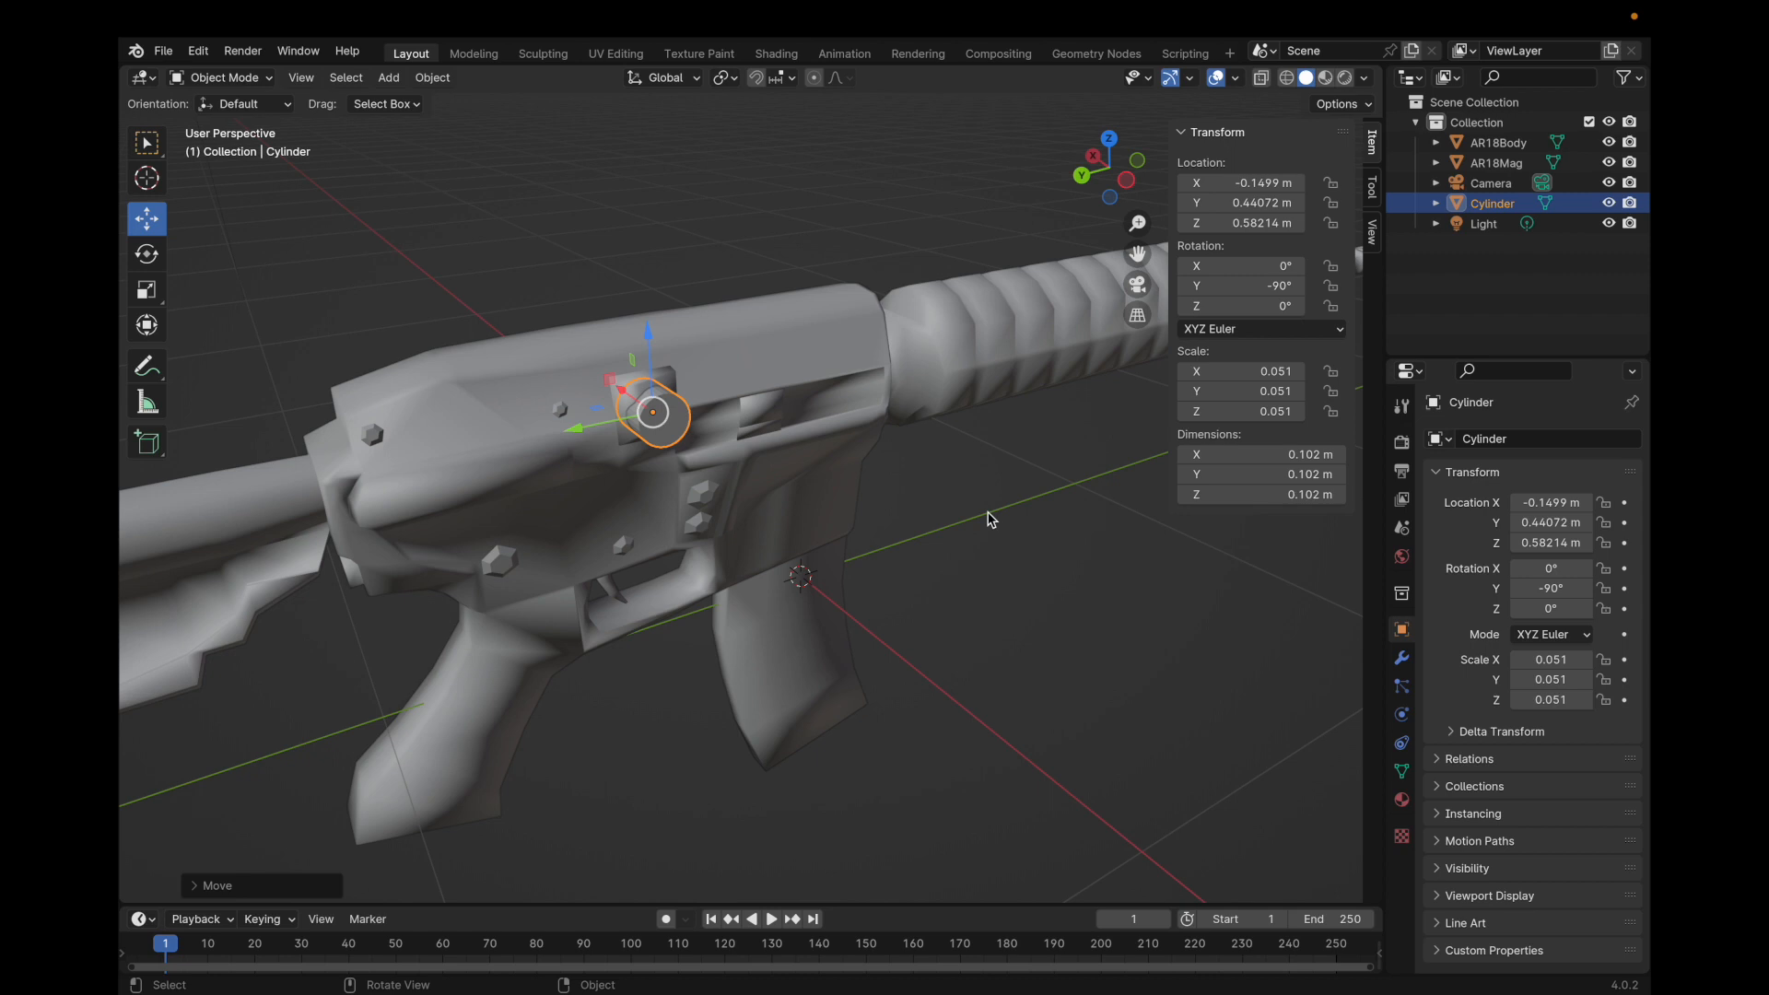
Shrink the cylinder uniformly to a scale of about 0.017 and stretch it along global X to about 0.2 m long.
{"action": "key", "text": "g"}
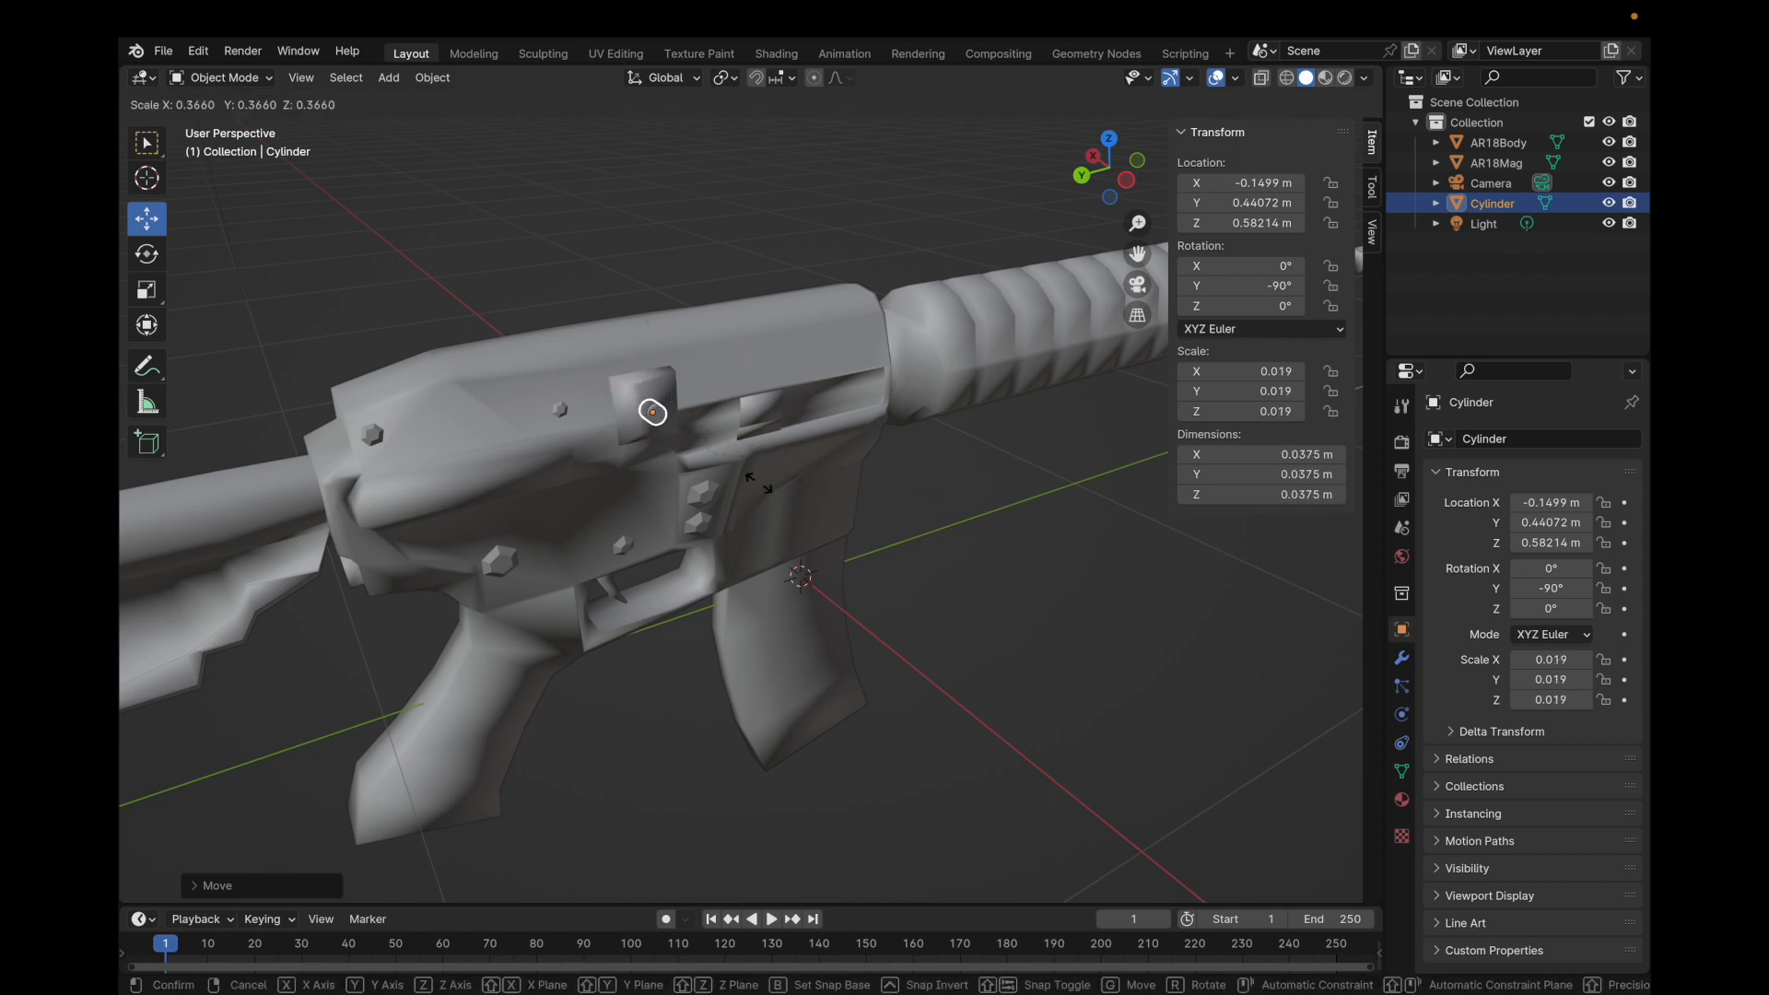
{"action": "left_click", "coordinate": [746, 484]}
{"action": "middle_click_drag", "start_coordinate": [747, 483], "coordinate": [822, 502]}
{"action": "key", "text": "s"}
{"action": "key", "text": "x"}
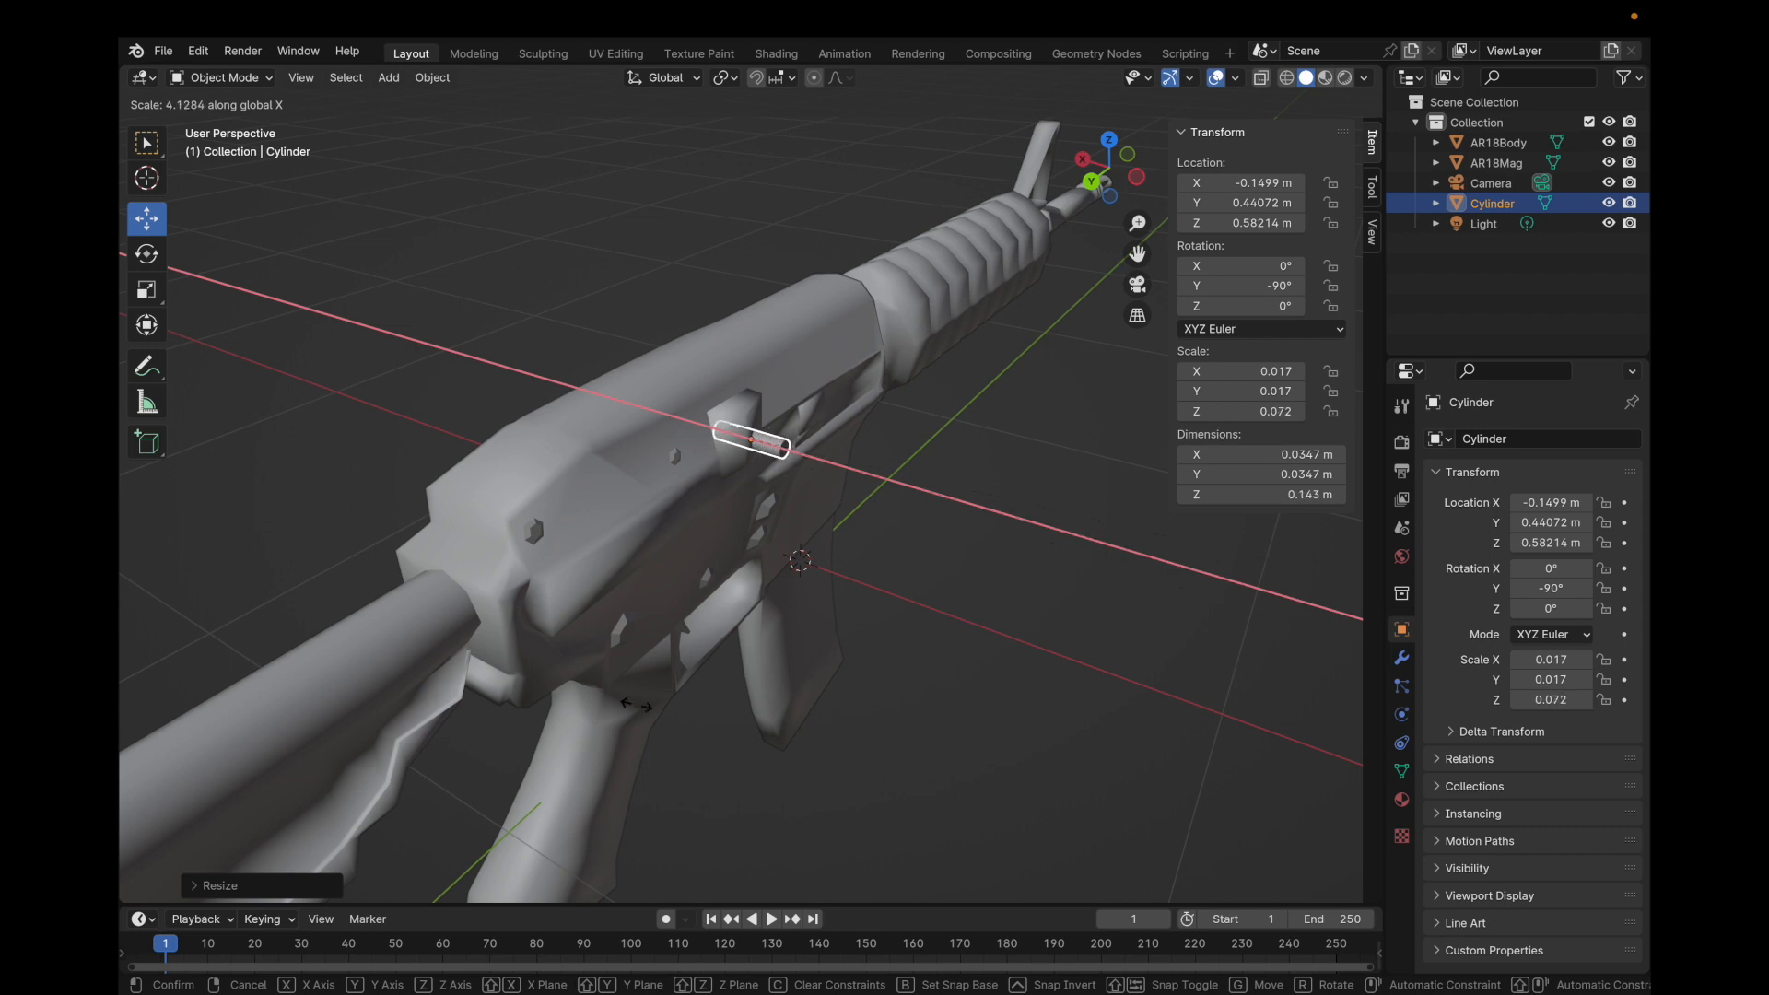
{"action": "left_click", "coordinate": [1113, 666]}
Shift the thin cylinder along X to about -0.18 m so it protrudes from the receiver block, and save the file.
{"action": "middle_click_drag", "start_coordinate": [1113, 667], "coordinate": [783, 474]}
{"action": "left_click_drag", "start_coordinate": [774, 458], "coordinate": [825, 461]}
{"action": "middle_click_drag", "start_coordinate": [825, 461], "coordinate": [829, 329]}
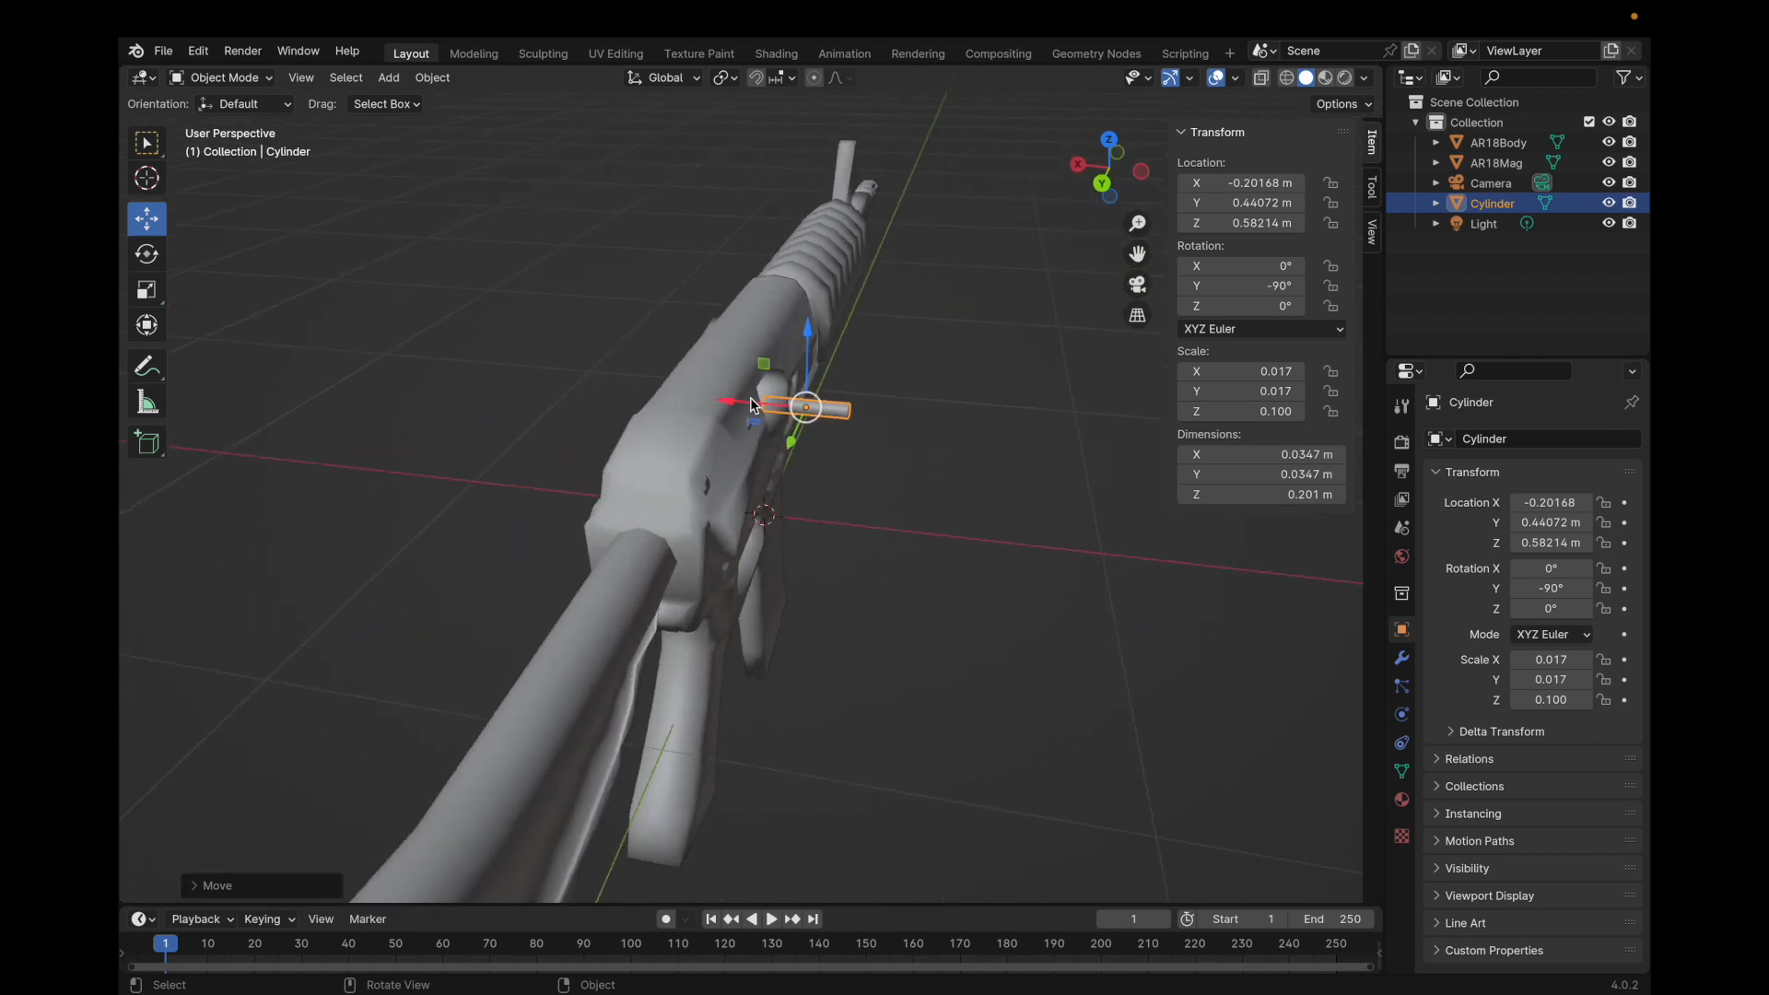
{"action": "left_click_drag", "start_coordinate": [728, 410], "coordinate": [719, 413]}
{"action": "key", "text": "super+s"}
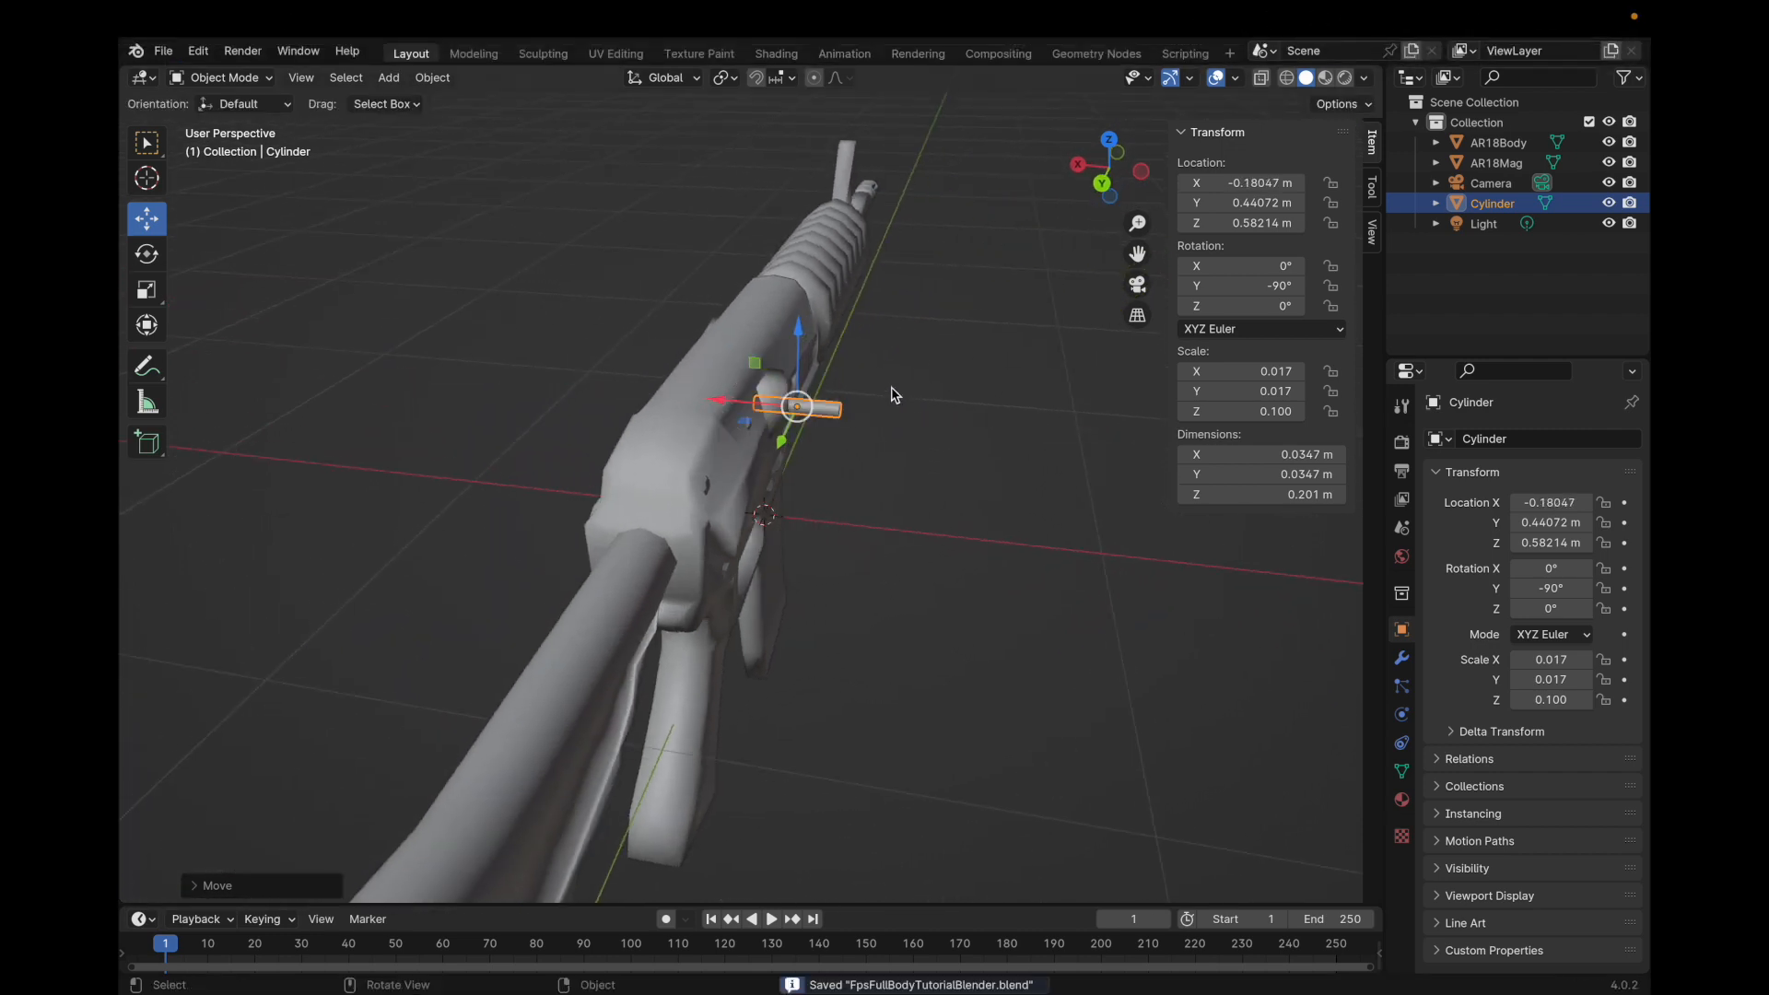
{"action": "middle_click_drag", "start_coordinate": [852, 357], "coordinate": [849, 356]}
{"action": "scroll", "coordinate": [848, 356], "scroll_direction": "up", "scroll_amount": 3}
{"action": "middle_click_drag", "start_coordinate": [888, 494], "coordinate": [668, 399]}
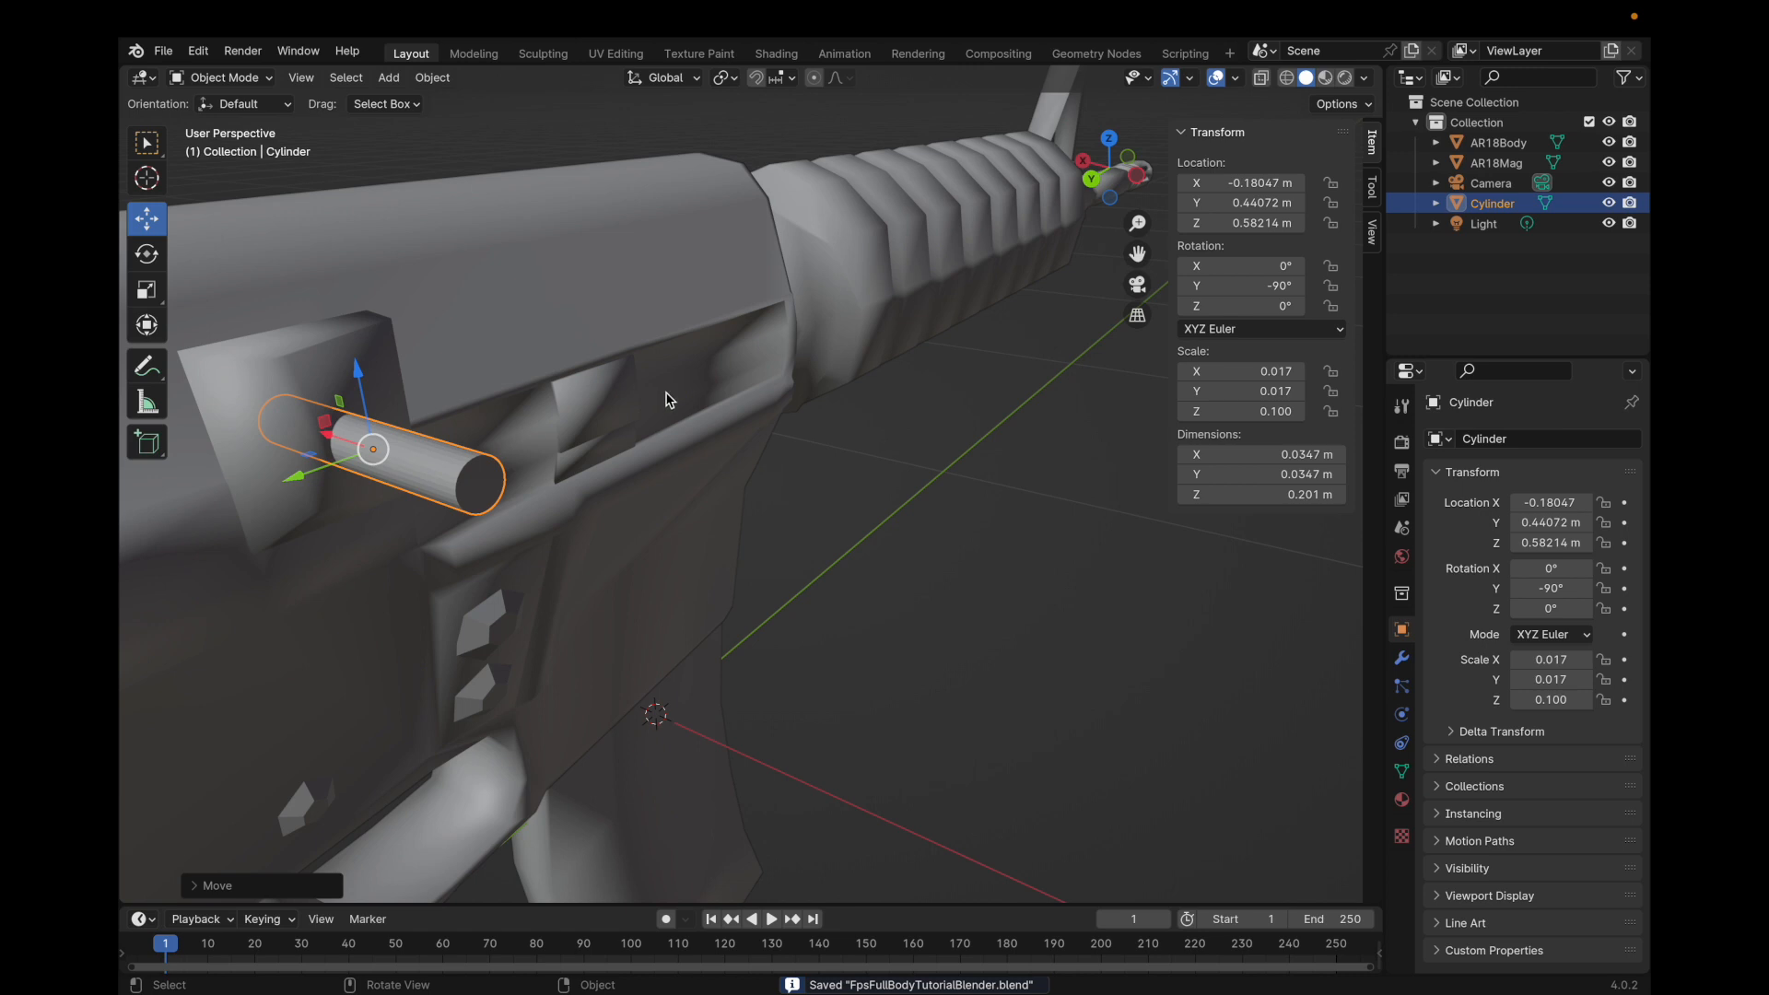
Switch to the Modeling workspace, enlarge the Outliner, and frame the cylinder in Object Mode.
{"action": "middle_click_drag", "start_coordinate": [718, 231], "coordinate": [896, 108]}
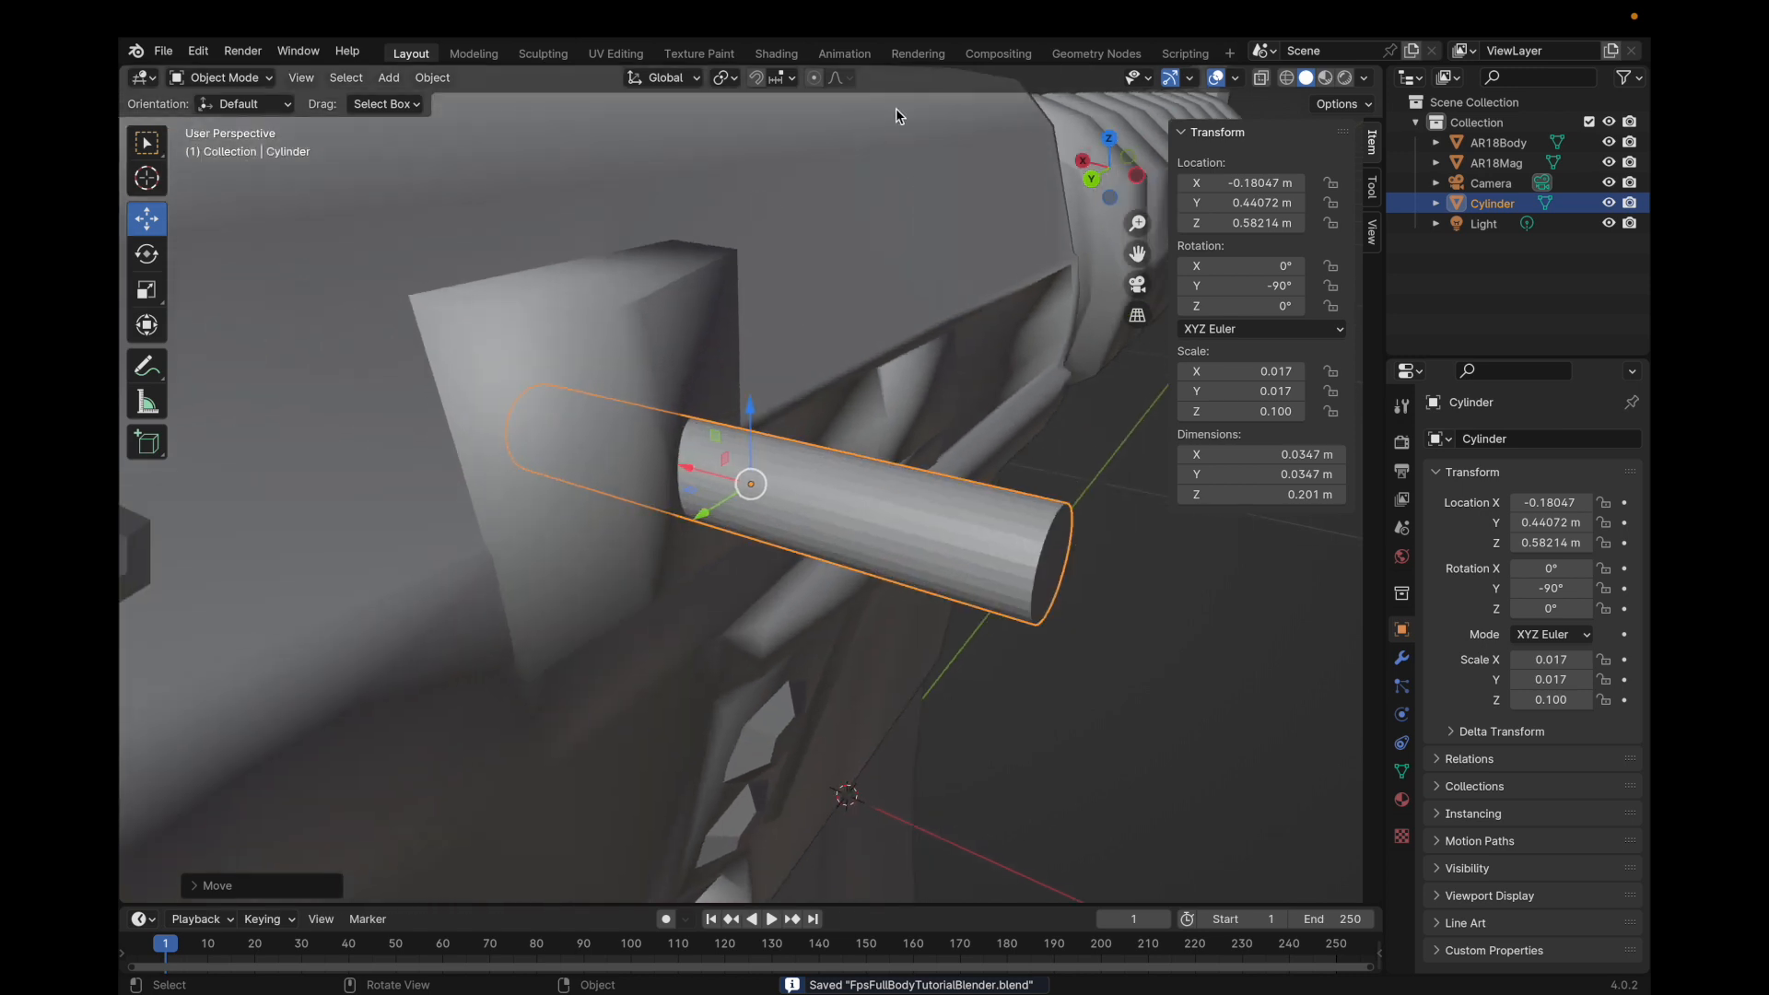
{"action": "left_click", "coordinate": [474, 54]}
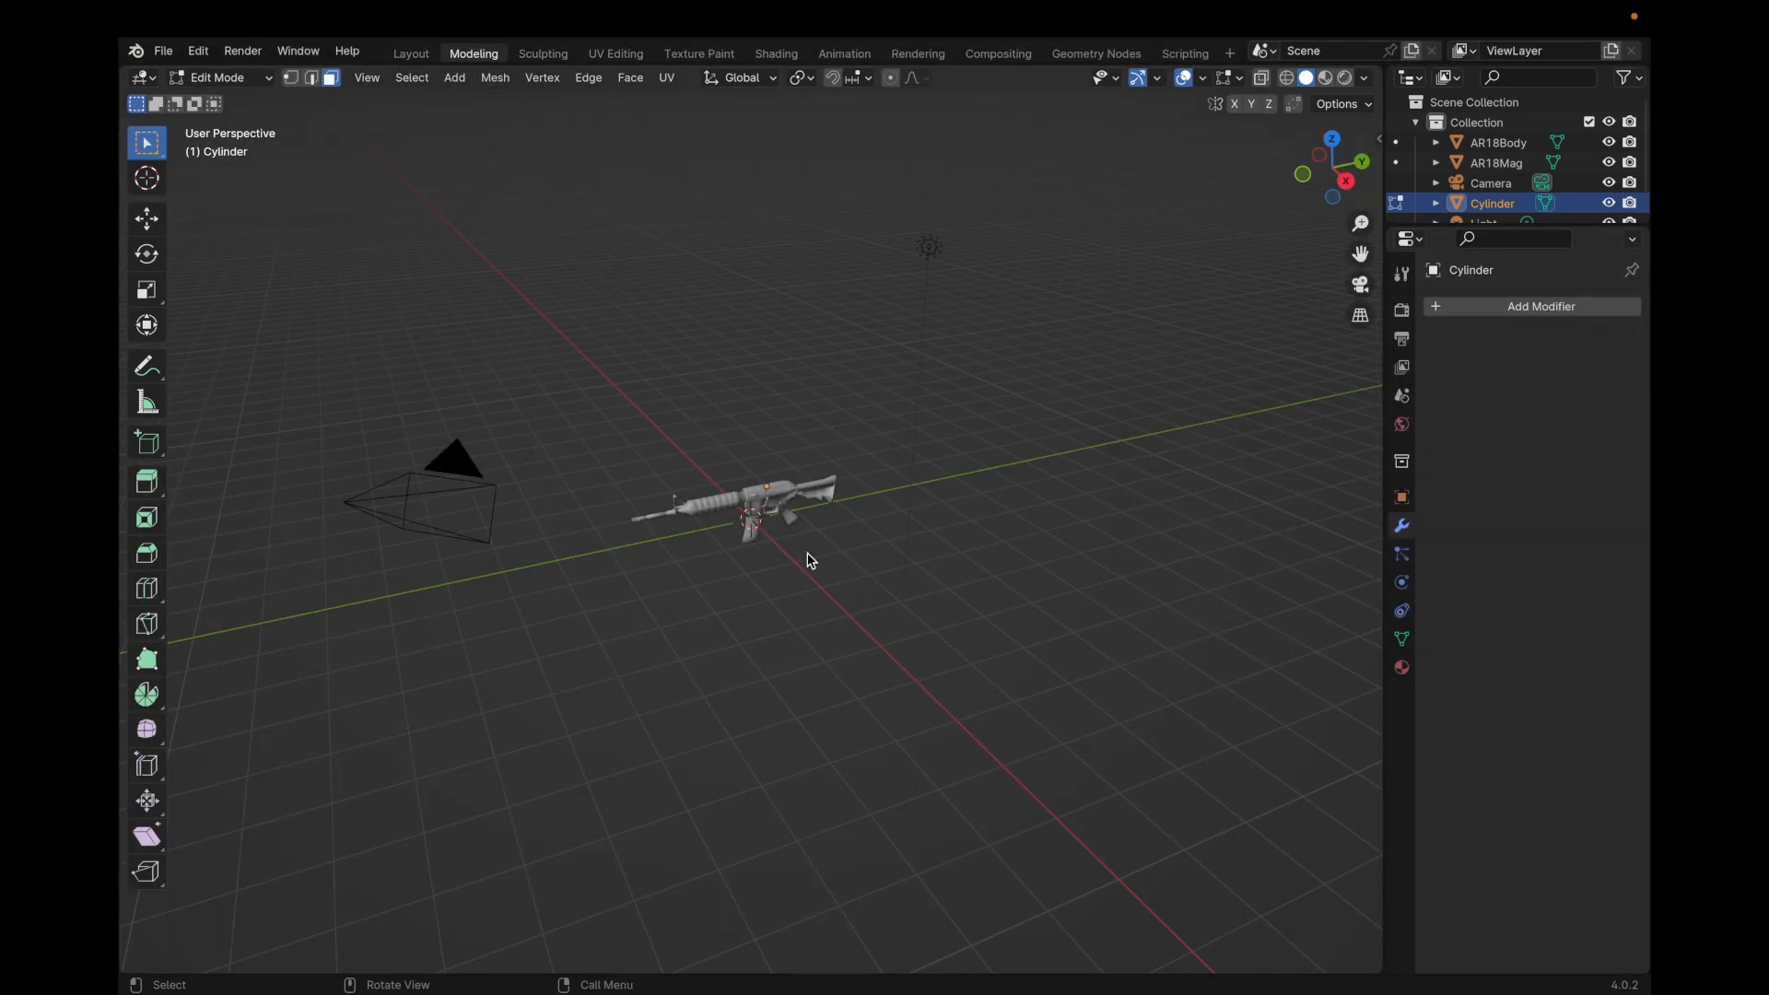
{"action": "left_click", "coordinate": [1457, 203]}
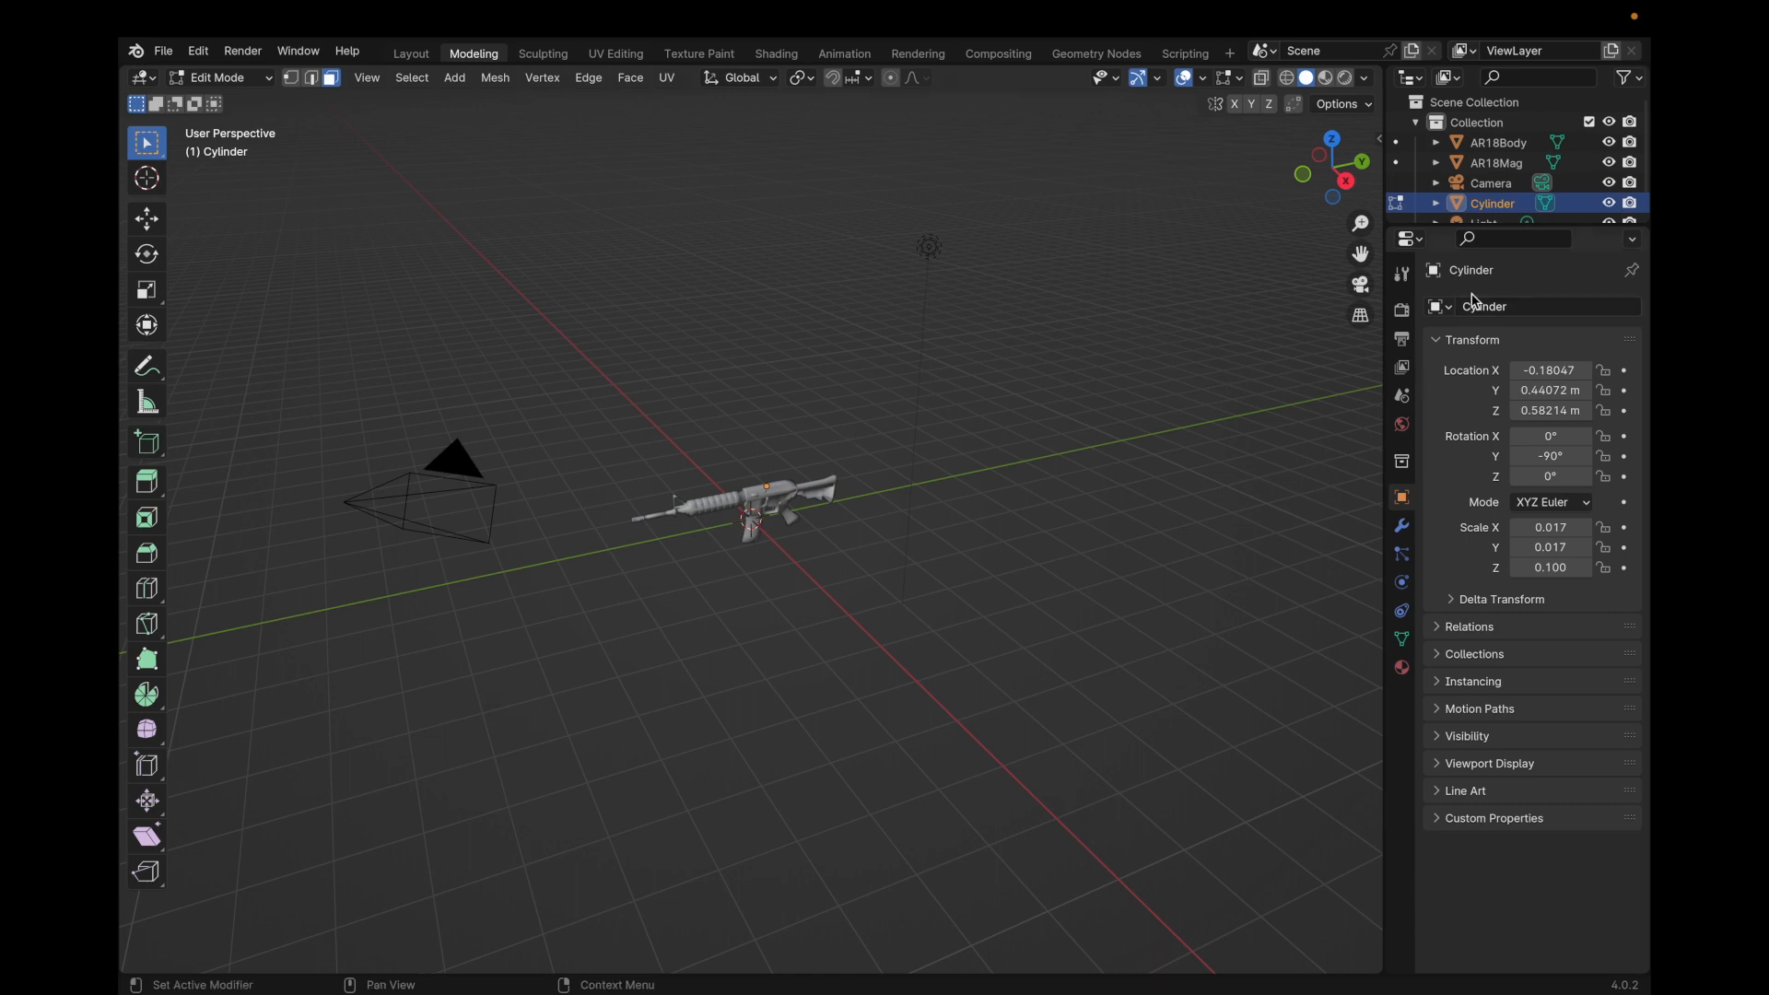
{"action": "left_click_drag", "start_coordinate": [1451, 224], "coordinate": [1419, 530]}
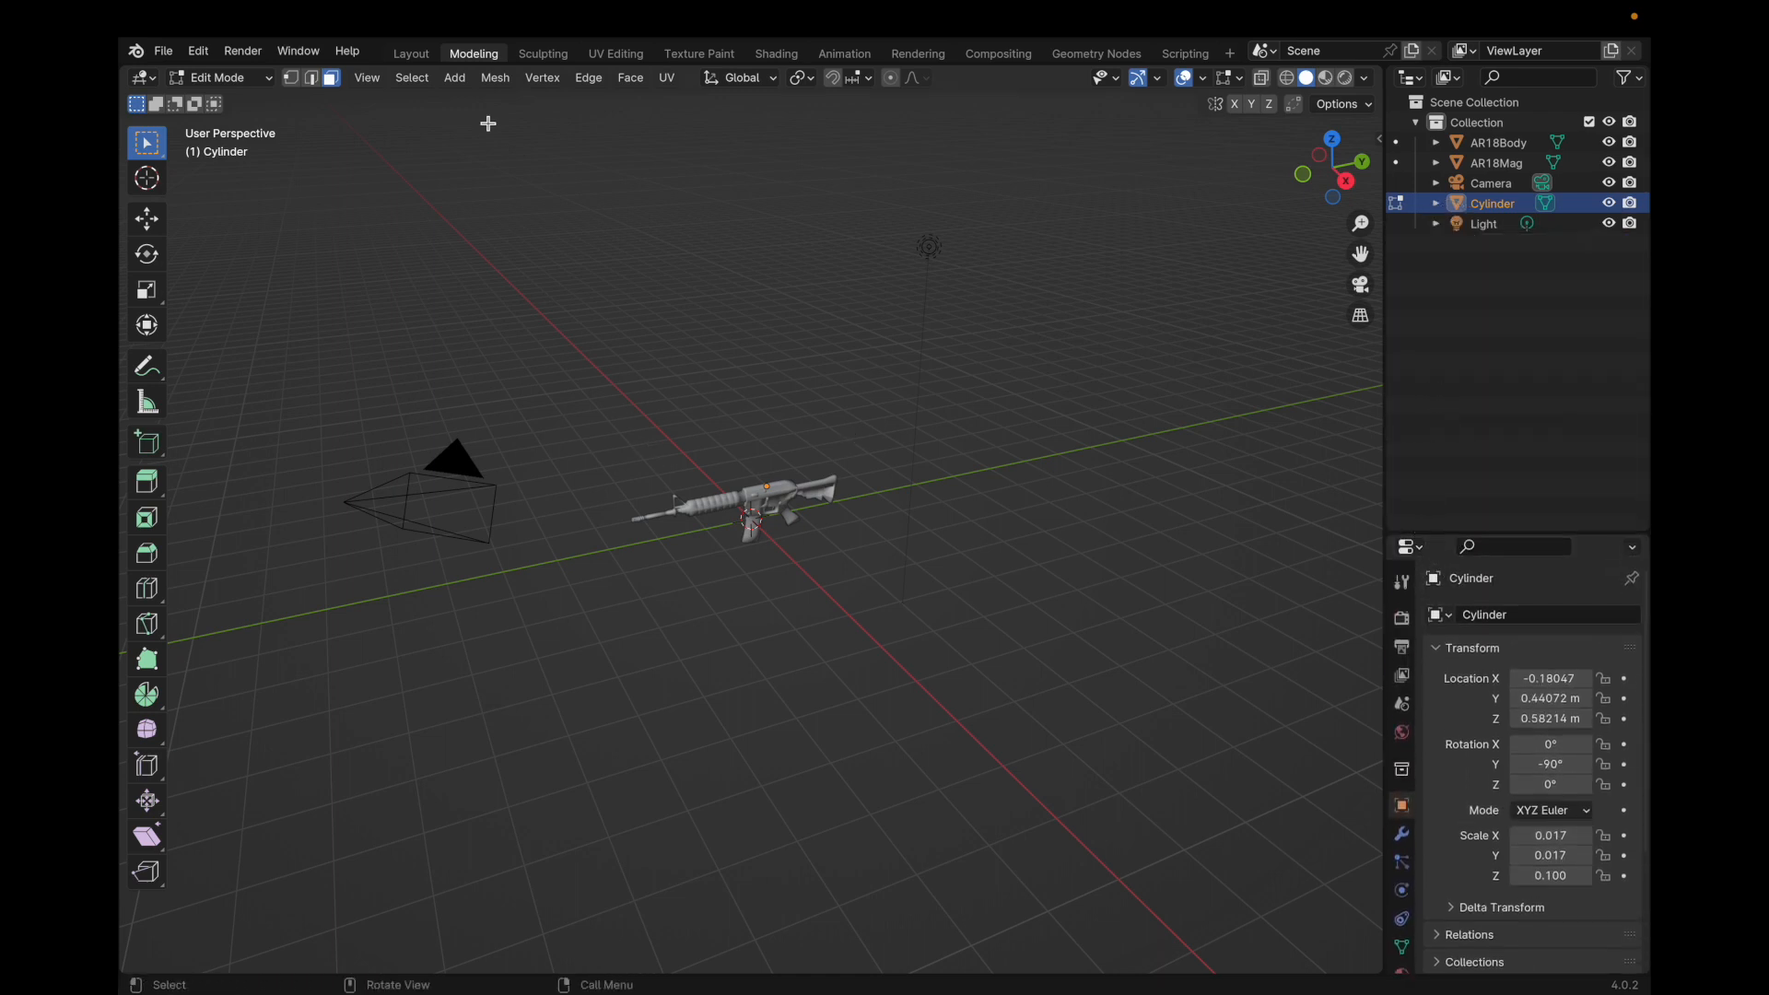
{"action": "left_click", "coordinate": [221, 77]}
{"action": "left_click", "coordinate": [230, 98]}
{"action": "key", "text": "KP_Decimal"}
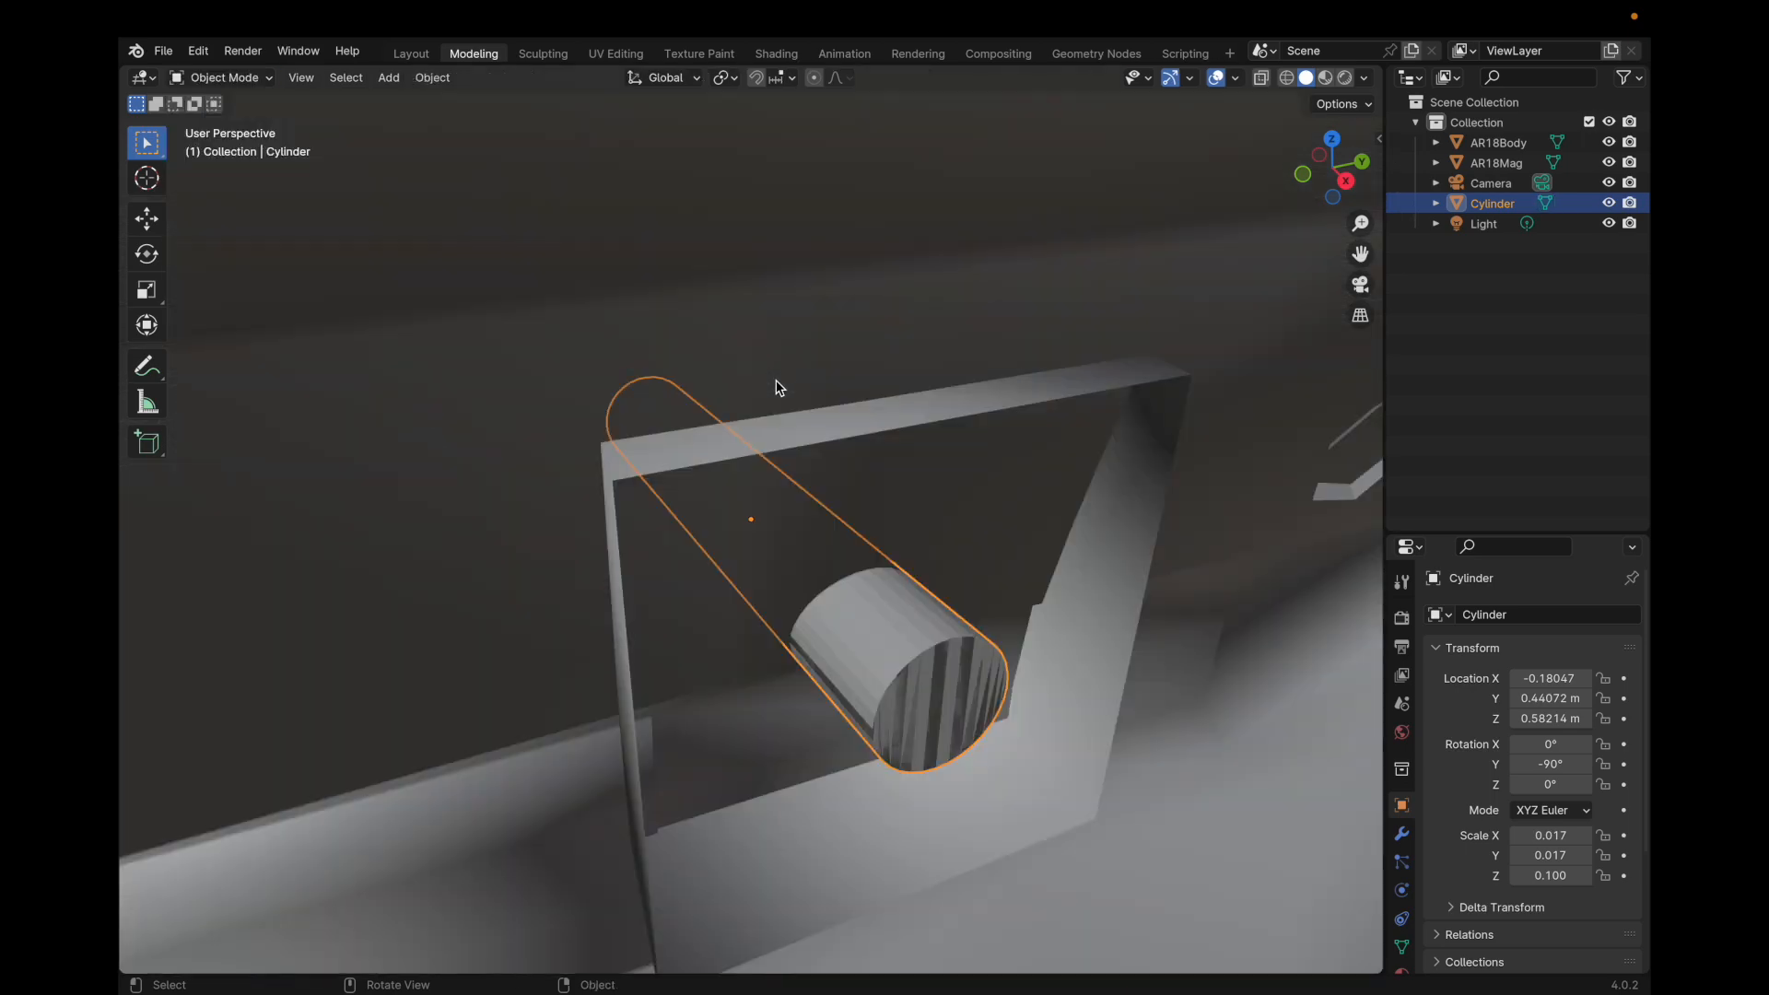
Examine from several angles how the cylinder sits in the block on the rifle body's side.
{"action": "scroll", "coordinate": [720, 424], "scroll_direction": "left", "scroll_amount": 10}
{"action": "scroll", "coordinate": [688, 432], "scroll_direction": "left", "scroll_amount": 15}
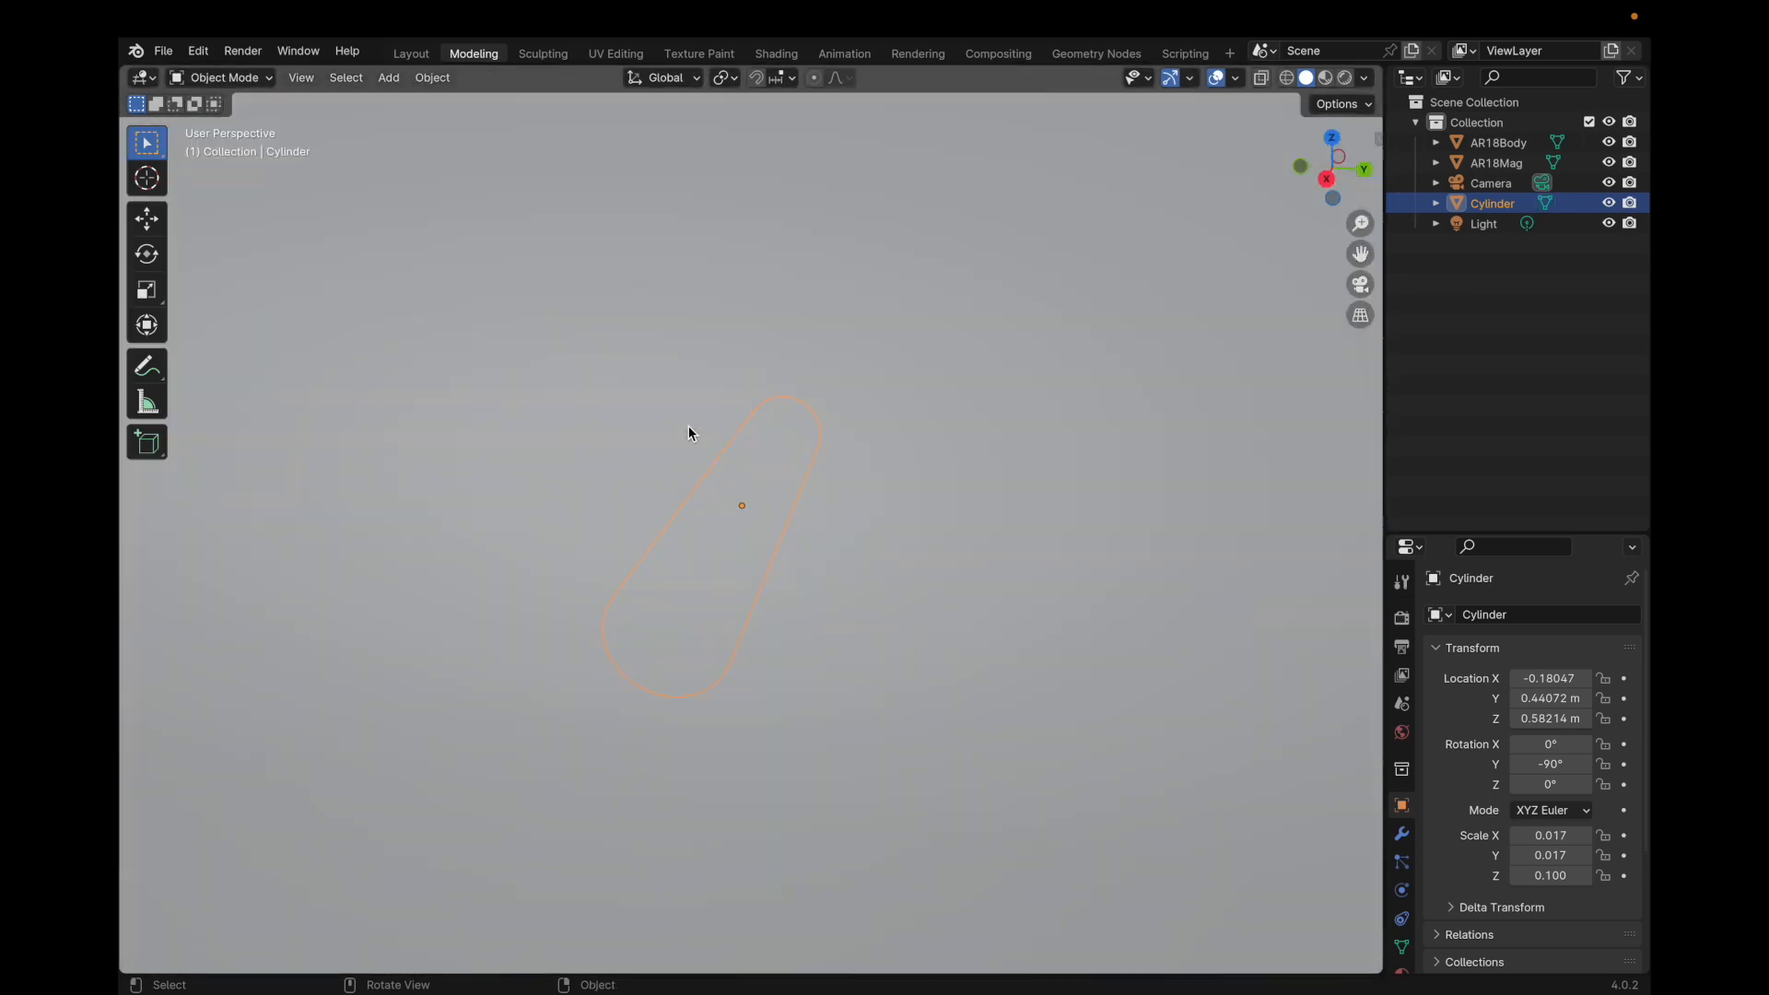
{"action": "scroll", "coordinate": [687, 425], "scroll_direction": "left", "scroll_amount": 15}
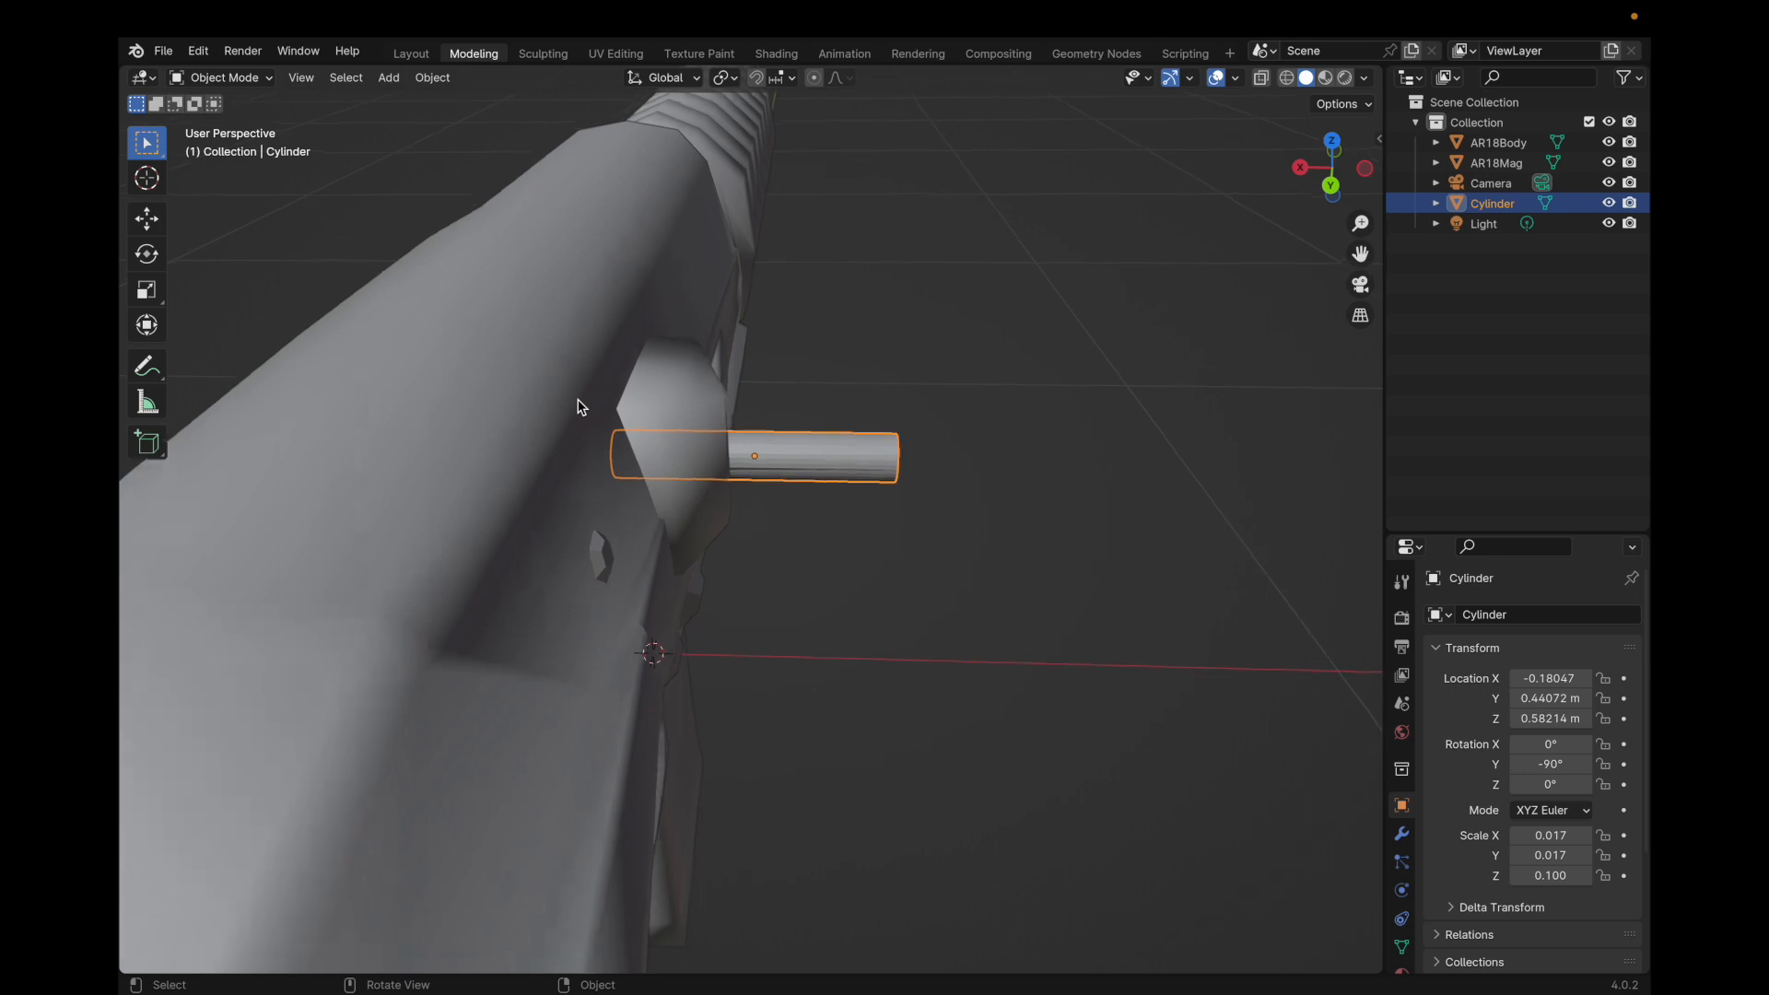
{"action": "scroll", "coordinate": [765, 444], "scroll_direction": "up", "scroll_amount": 6}
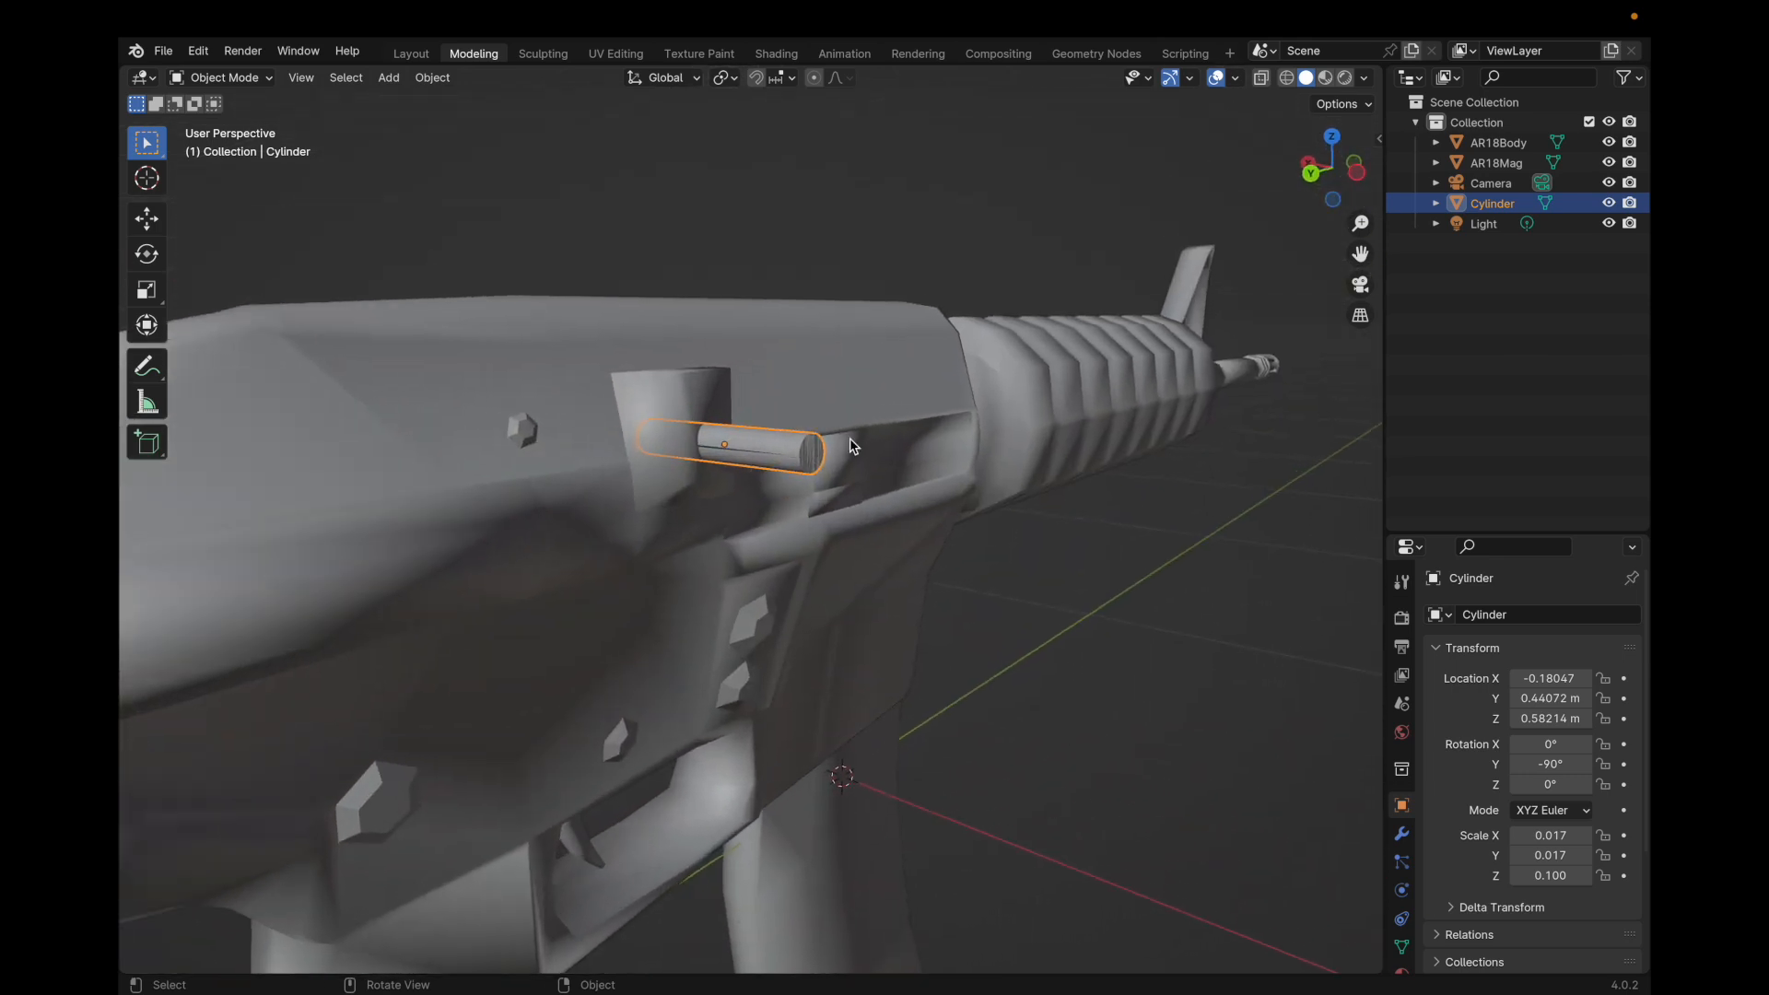
{"action": "scroll", "coordinate": [770, 435], "scroll_direction": "left", "scroll_amount": 10}
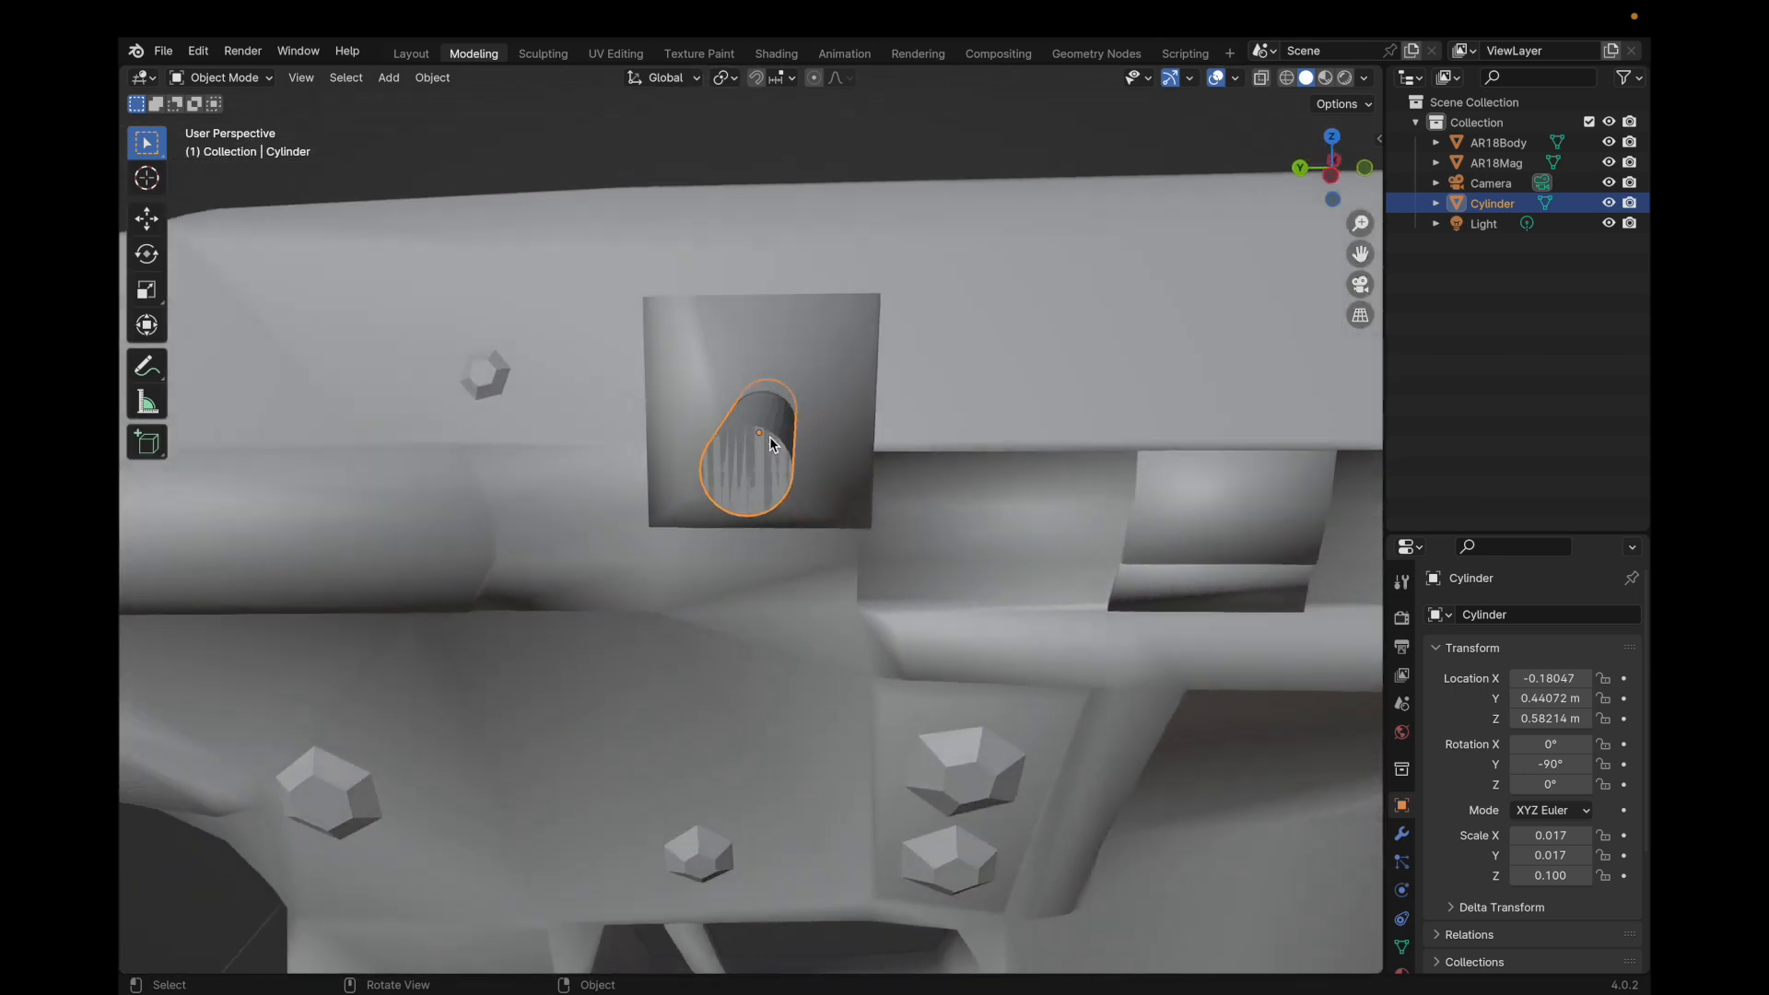
{"action": "left_click", "coordinate": [423, 55]}
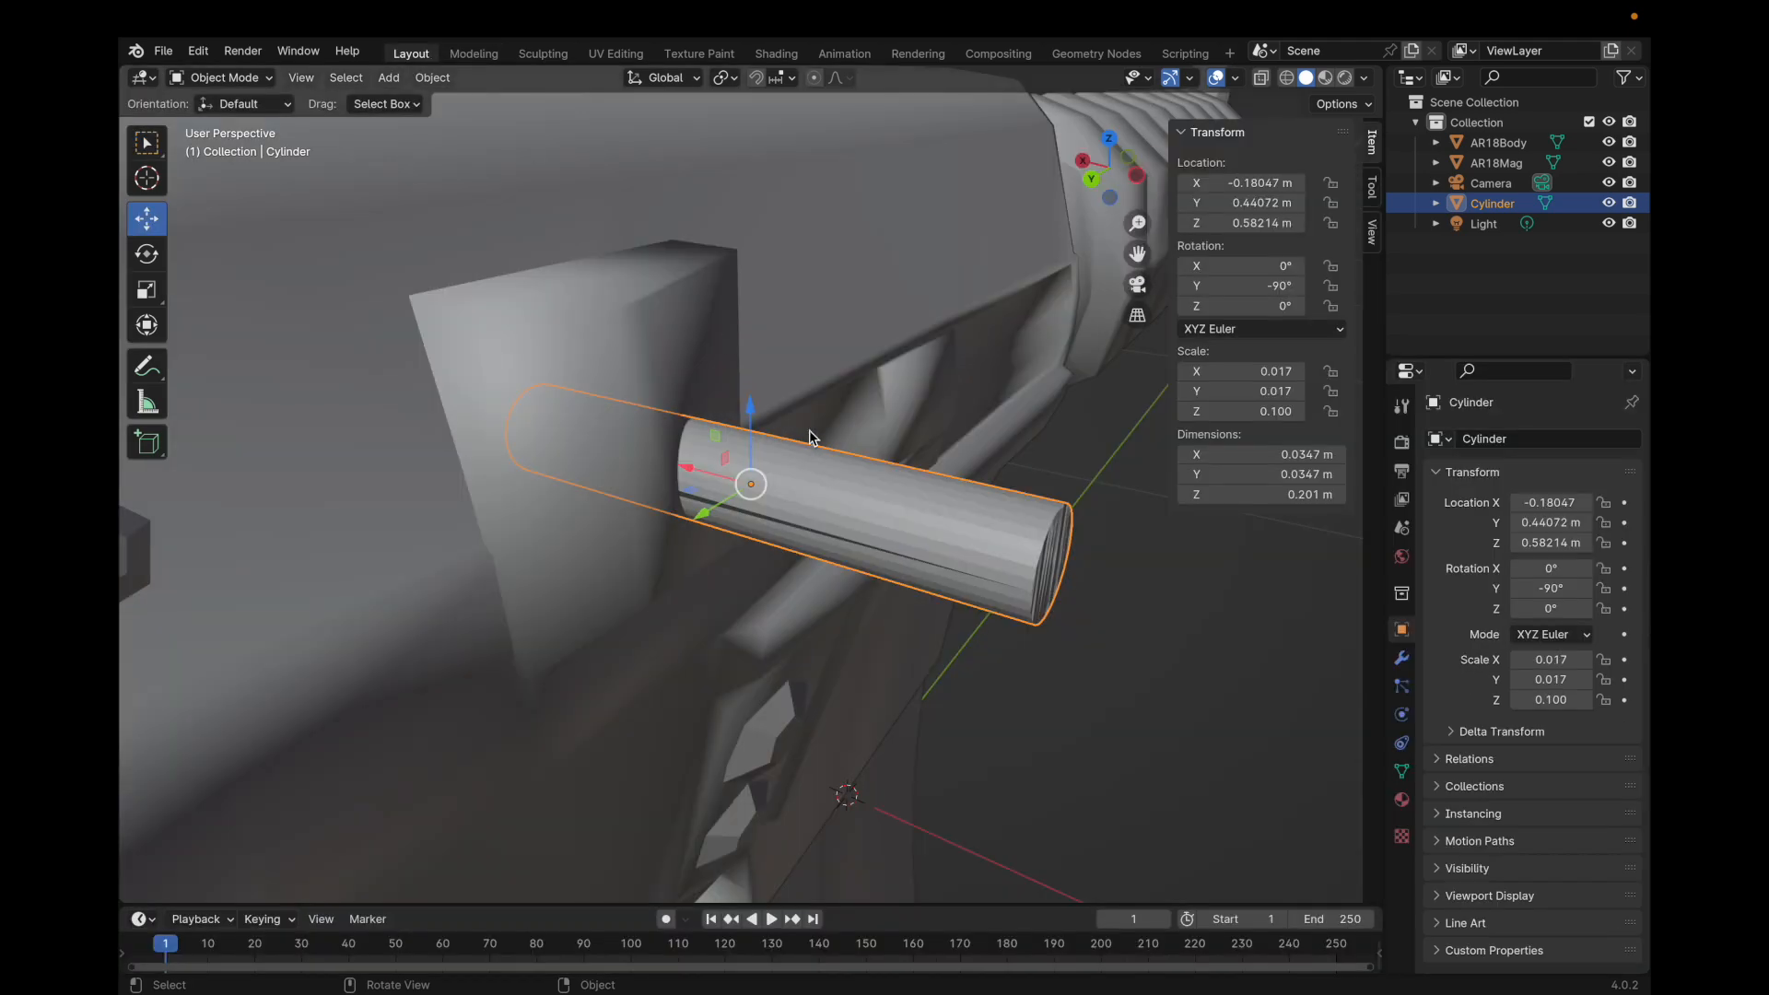
{"action": "scroll", "coordinate": [808, 437], "scroll_direction": "left", "scroll_amount": 8}
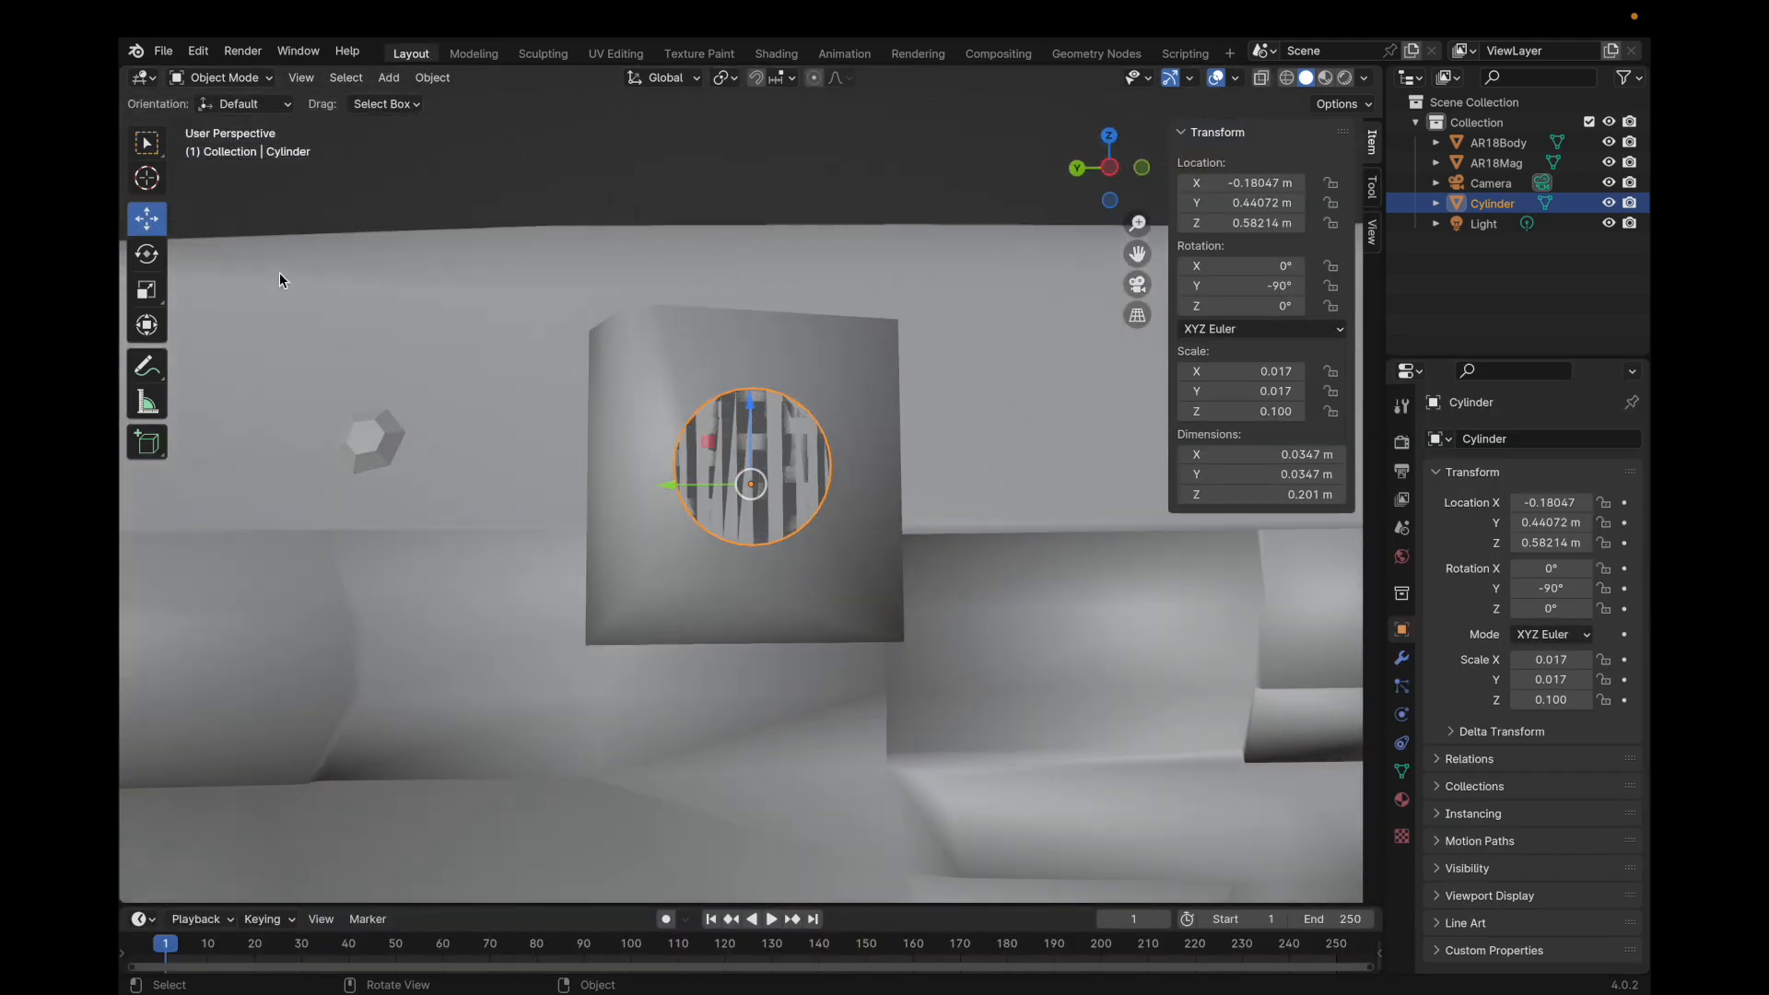
{"action": "scroll", "coordinate": [682, 446], "scroll_direction": "down", "scroll_amount": 3}
{"action": "scroll", "coordinate": [728, 396], "scroll_direction": "left", "scroll_amount": 3}
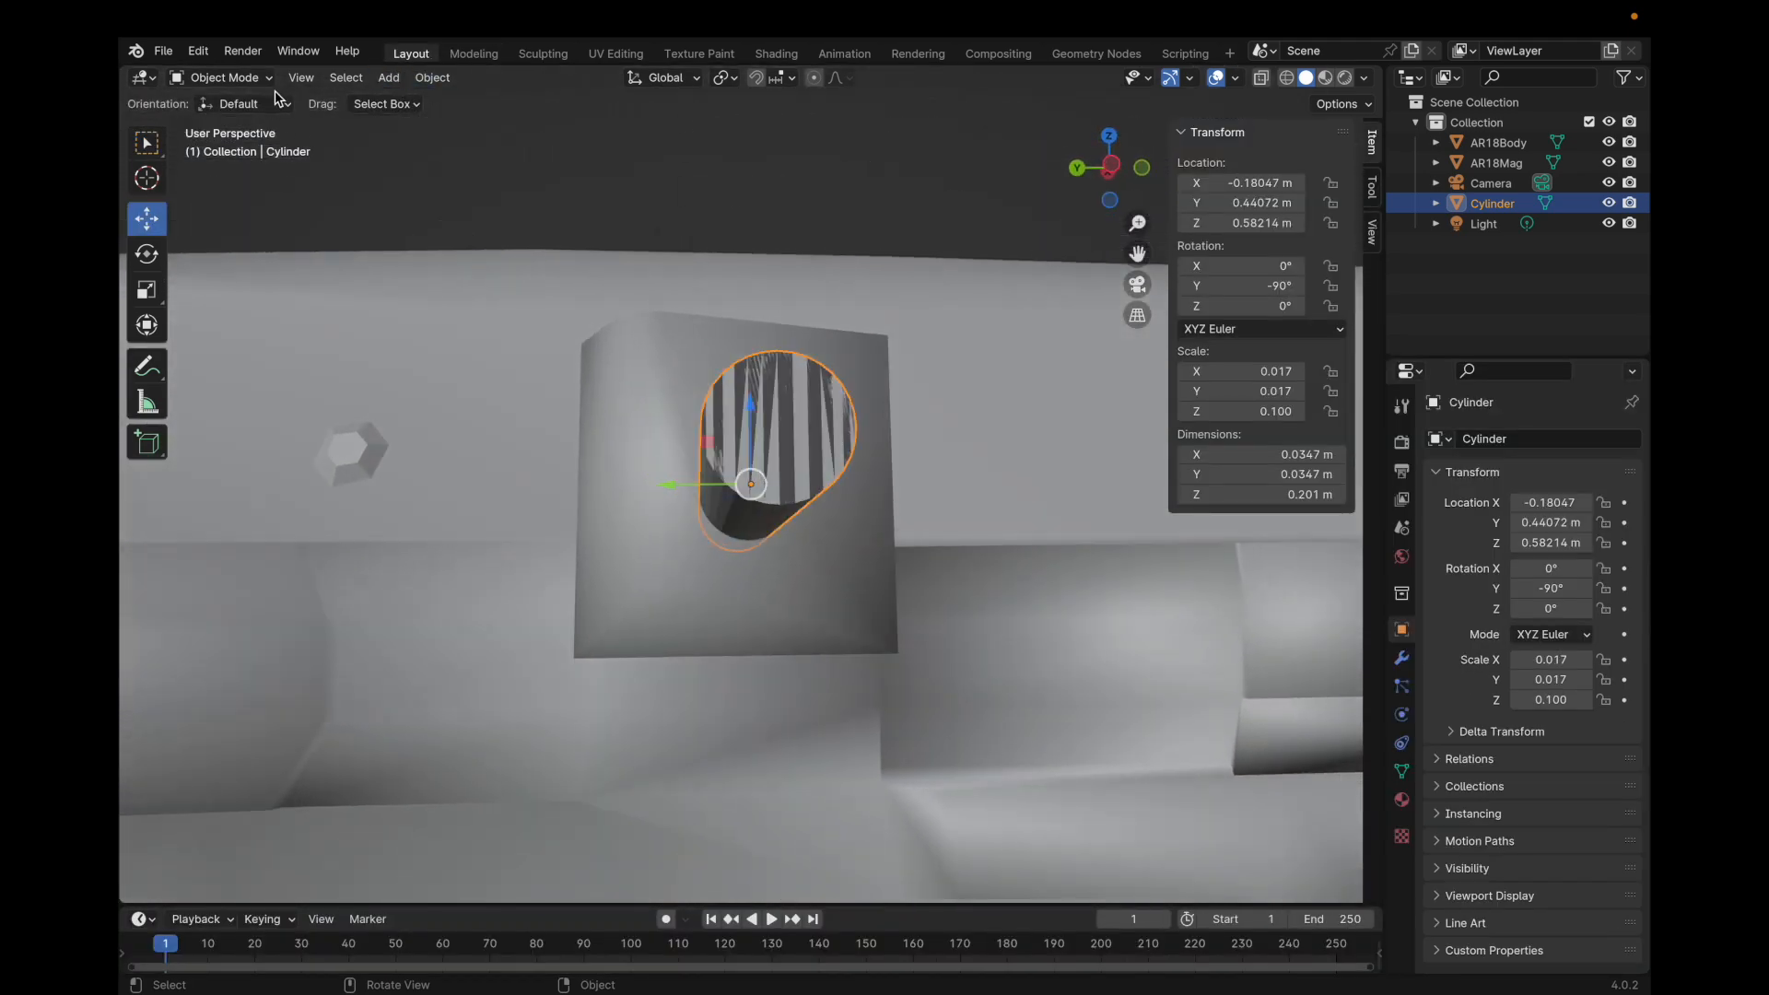
Enter Edit Mode on the cylinder in the Modeling workspace and select its outer end cap with the Move tool active.
{"action": "left_click", "coordinate": [470, 55]}
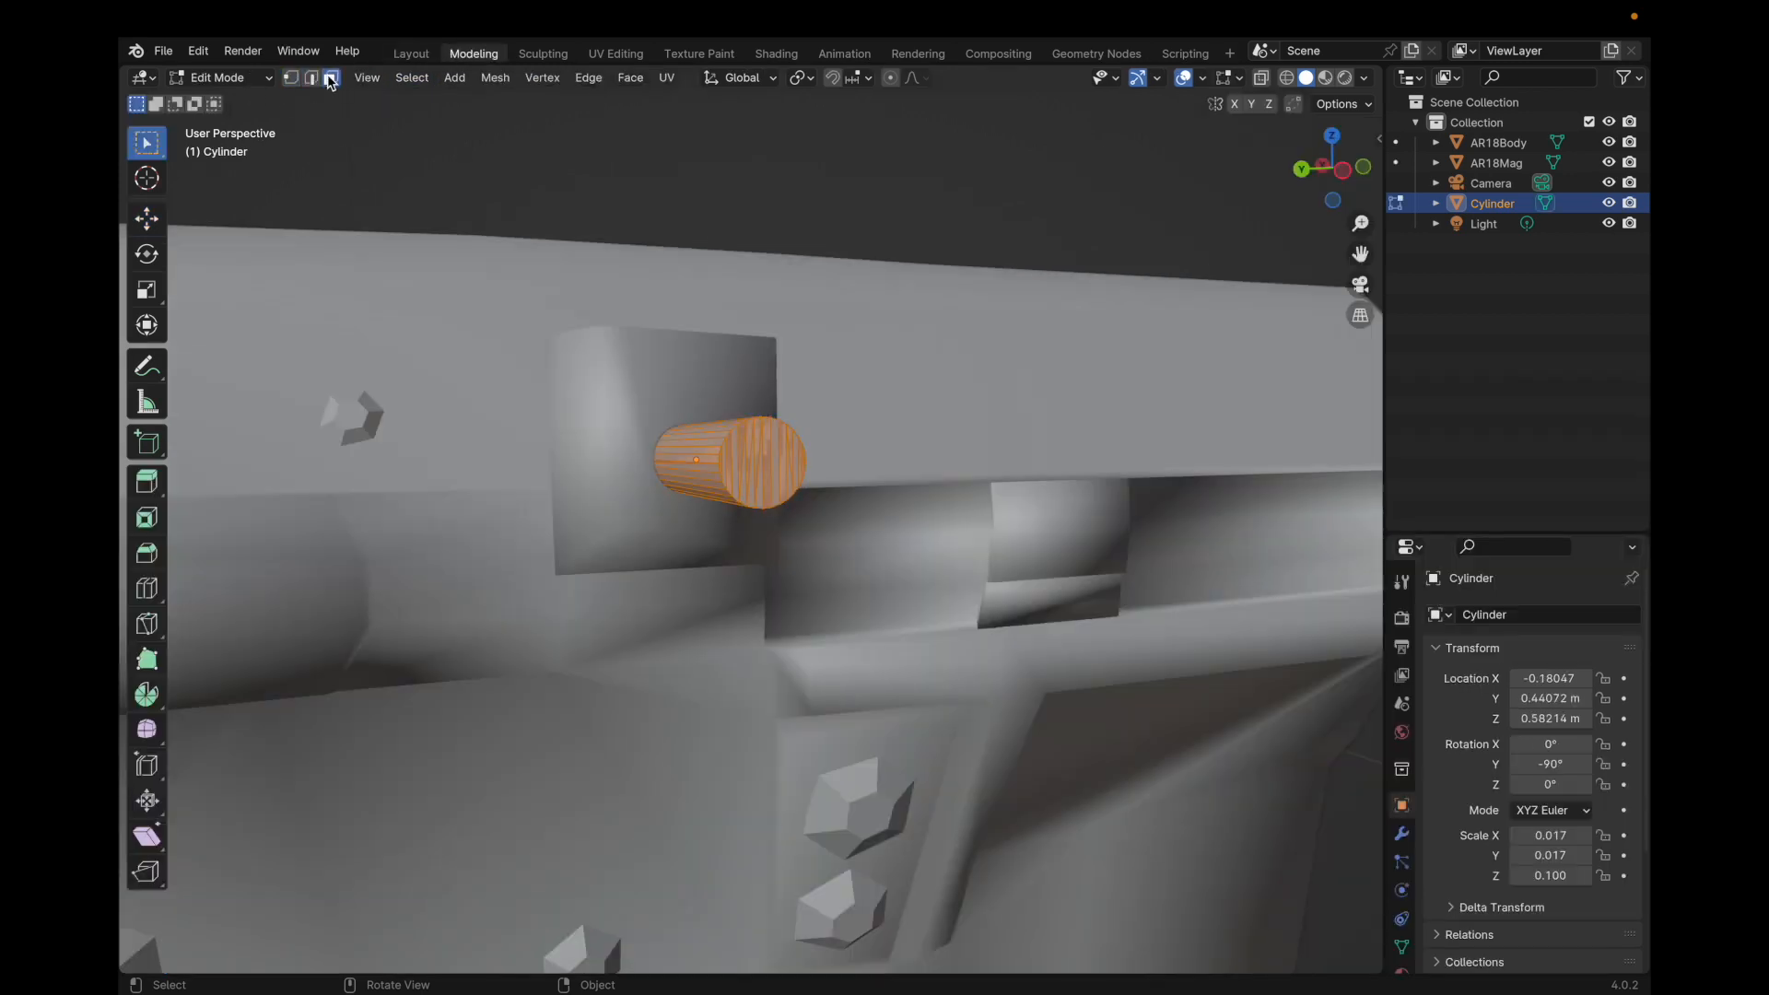
{"action": "left_click", "coordinate": [757, 452]}
{"action": "scroll", "coordinate": [758, 452], "scroll_direction": "up", "scroll_amount": 4}
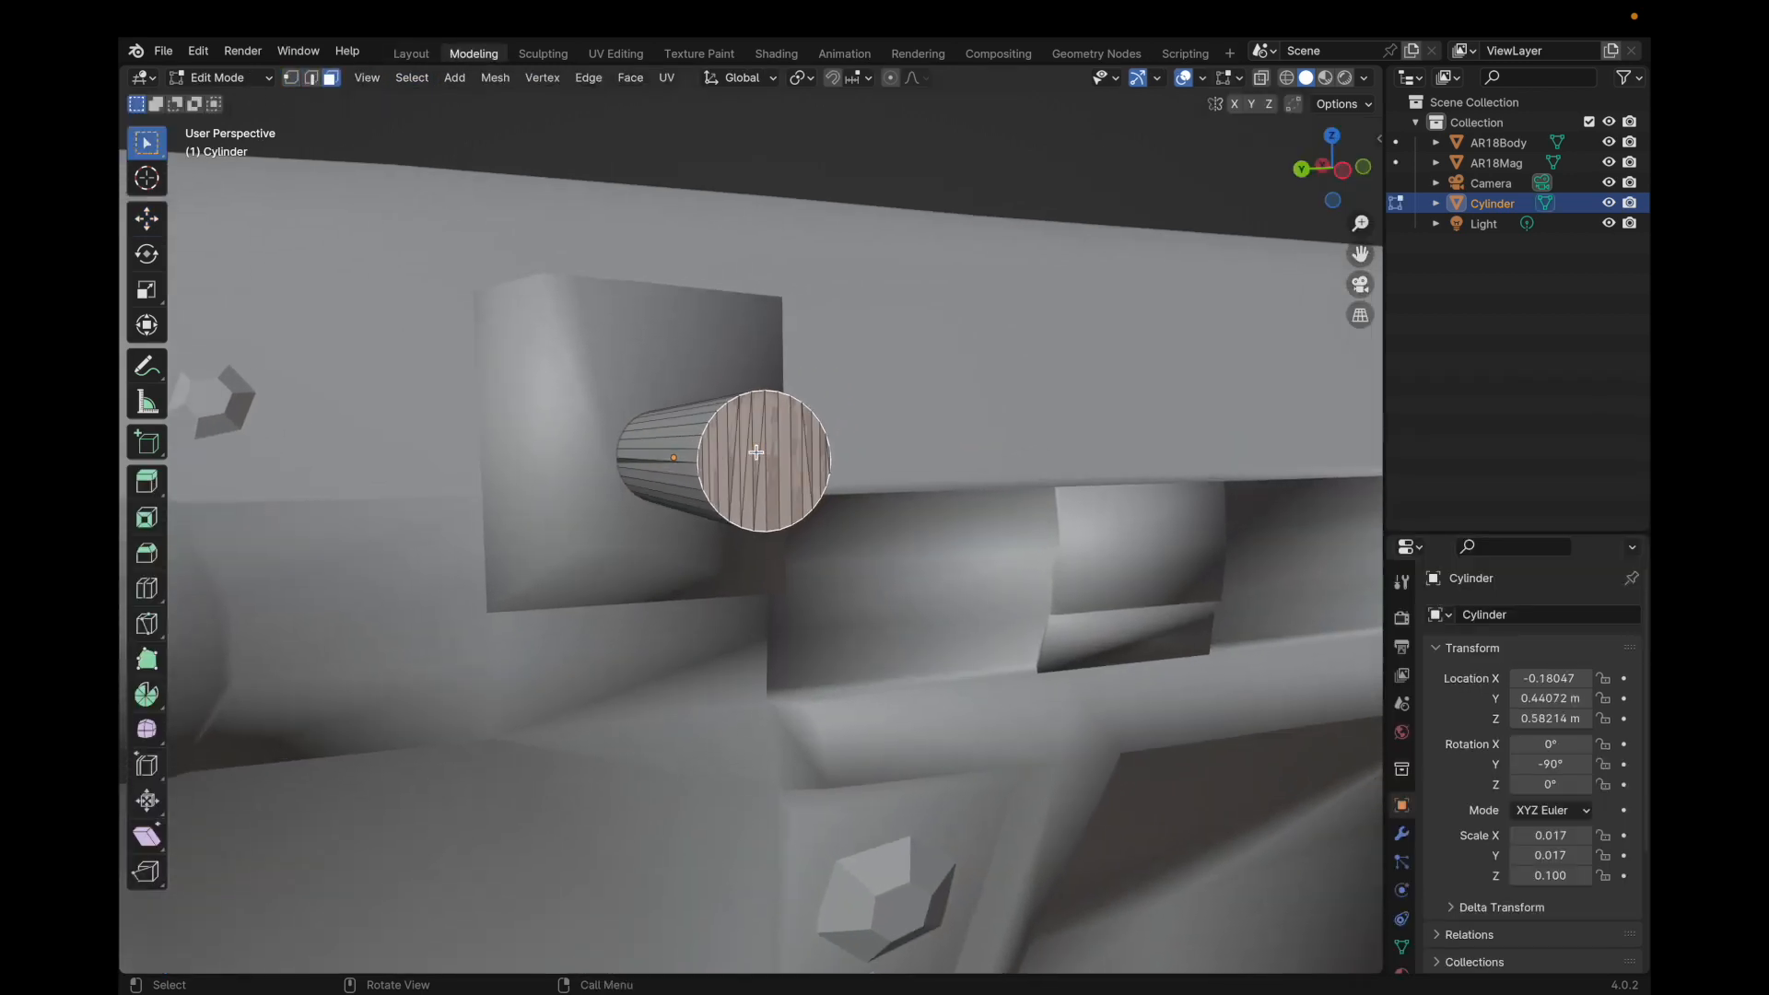
{"action": "left_click", "coordinate": [671, 434]}
{"action": "left_click", "coordinate": [733, 435]}
{"action": "scroll", "coordinate": [697, 444], "scroll_direction": "down", "scroll_amount": 2}
{"action": "scroll", "coordinate": [732, 322], "scroll_direction": "left", "scroll_amount": 2}
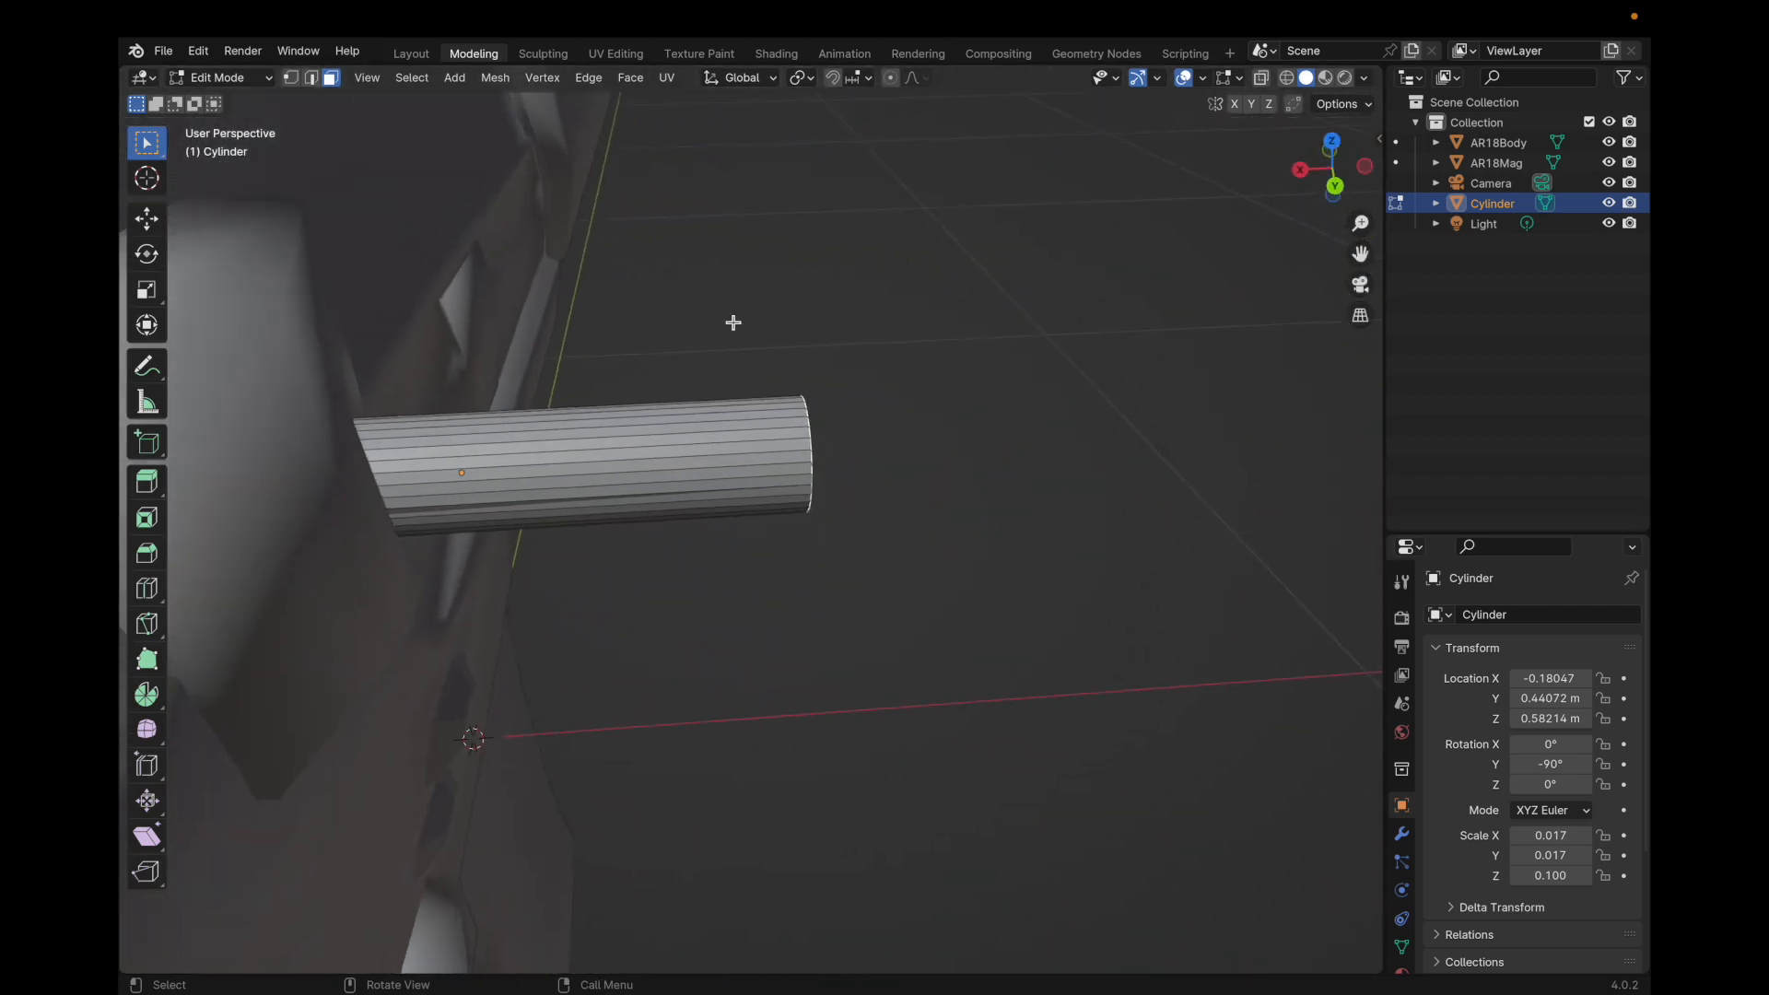
{"action": "scroll", "coordinate": [733, 323], "scroll_direction": "down", "scroll_amount": 4}
{"action": "scroll", "coordinate": [732, 322], "scroll_direction": "right", "scroll_amount": 5}
{"action": "scroll", "coordinate": [732, 322], "scroll_direction": "down", "scroll_amount": 1}
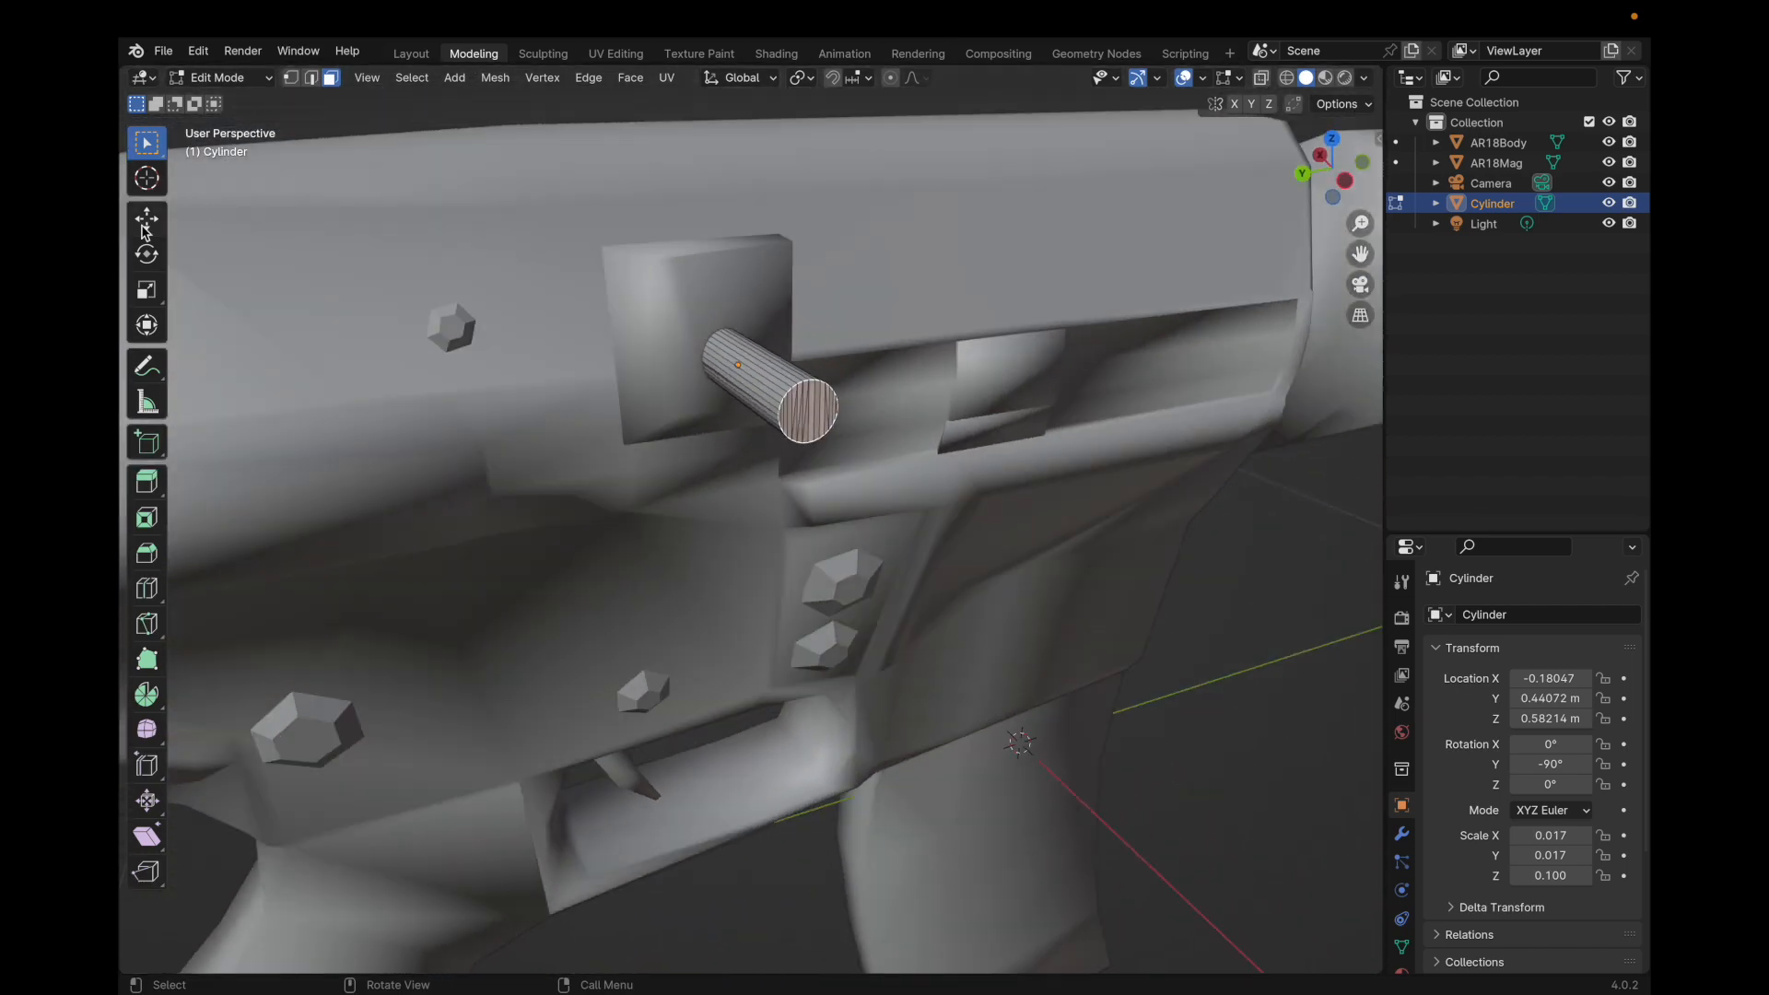
{"action": "left_click", "coordinate": [145, 222]}
{"action": "scroll", "coordinate": [772, 399], "scroll_direction": "down", "scroll_amount": 3}
{"action": "scroll", "coordinate": [872, 363], "scroll_direction": "up", "scroll_amount": 3}
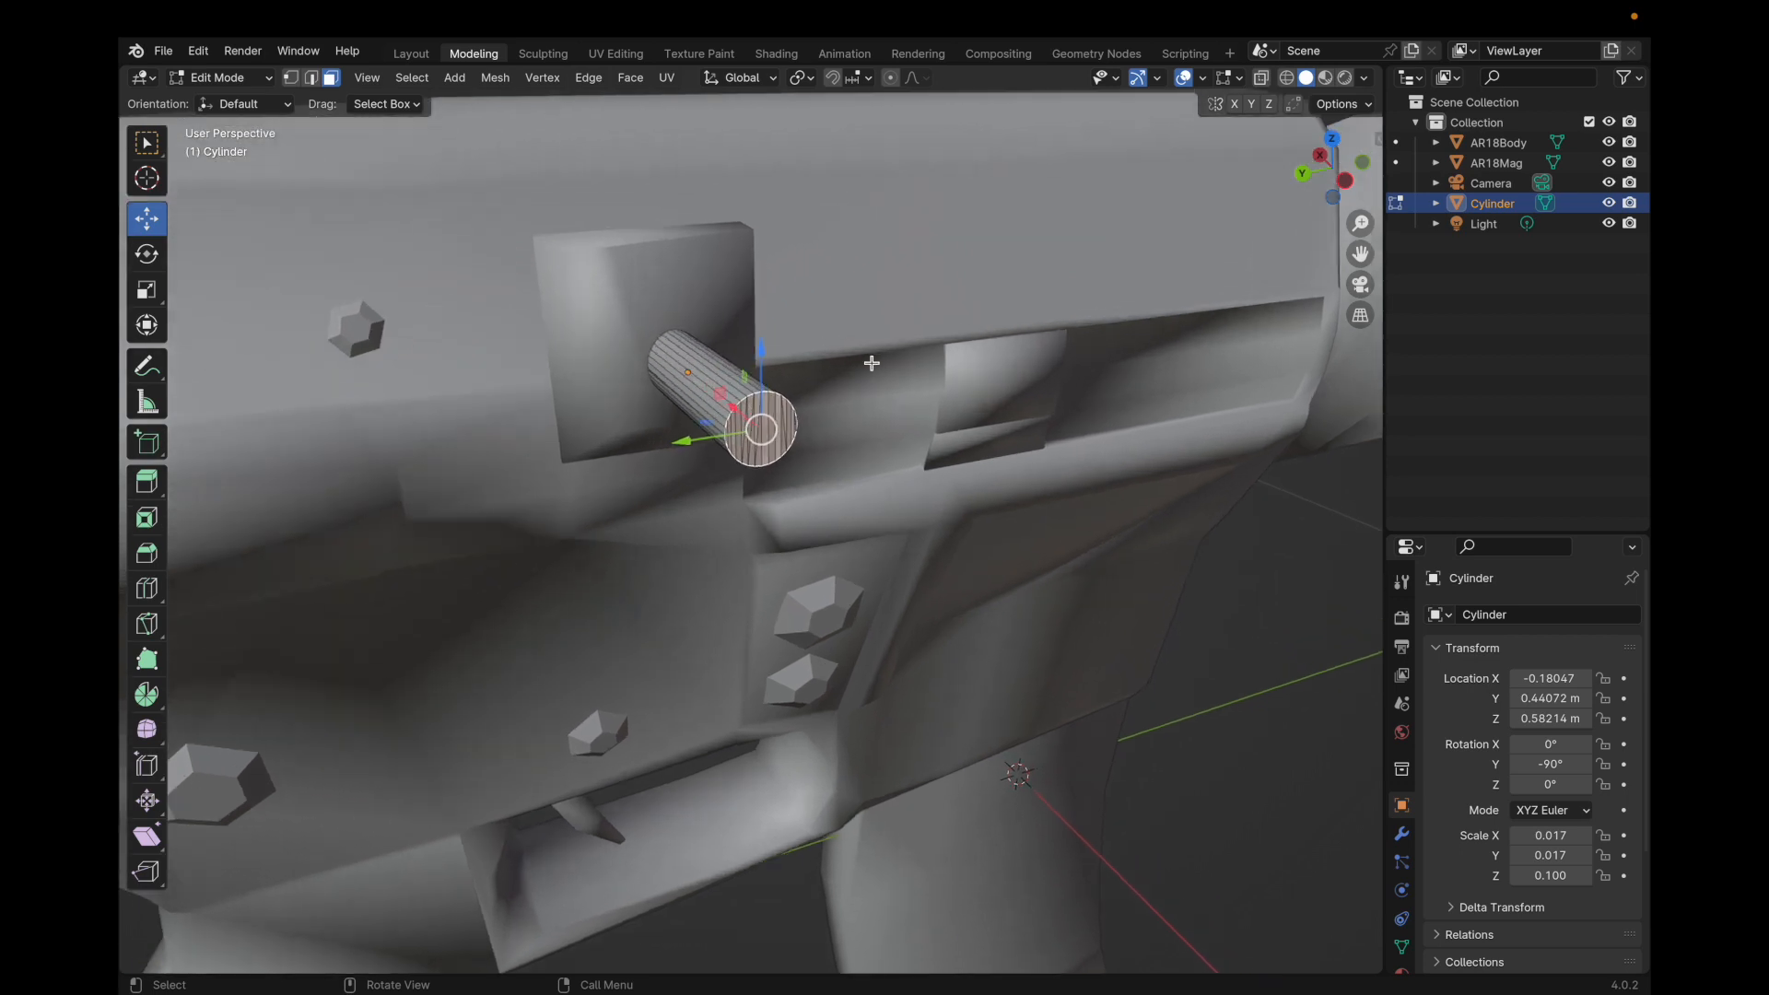
{"action": "scroll", "coordinate": [807, 472], "scroll_direction": "left", "scroll_amount": 5}
{"action": "key", "text": "e"}
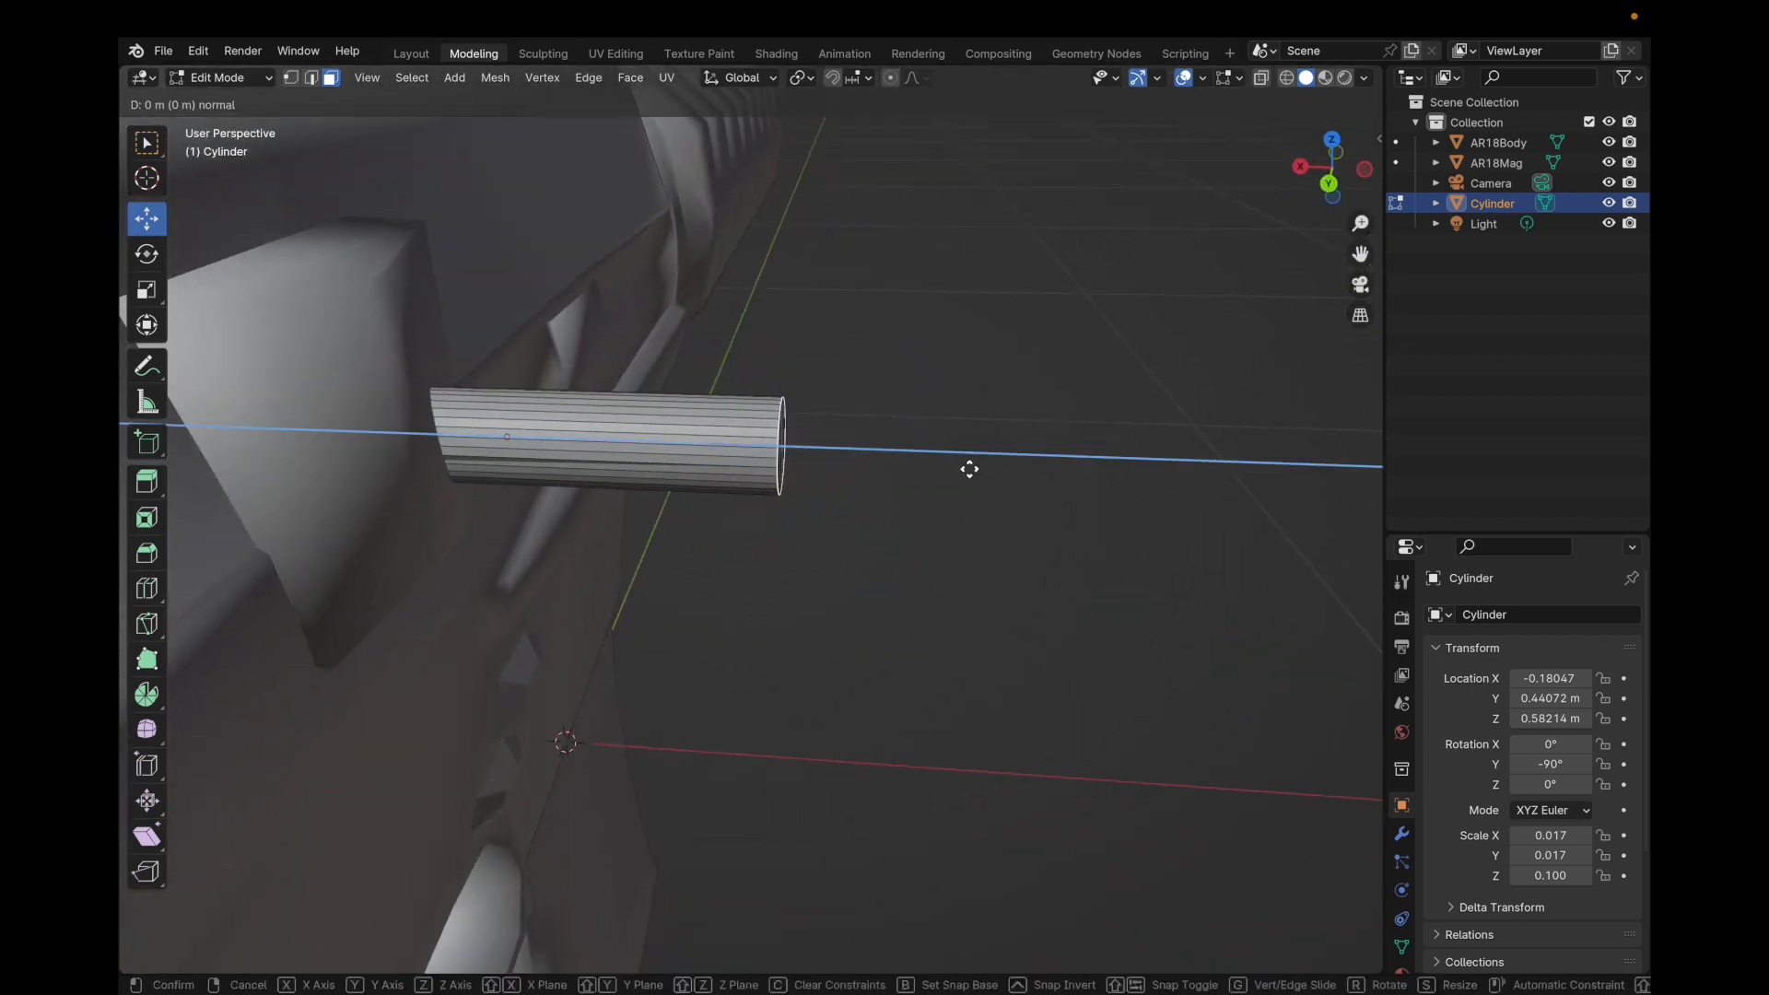
{"action": "key", "text": "Escape"}
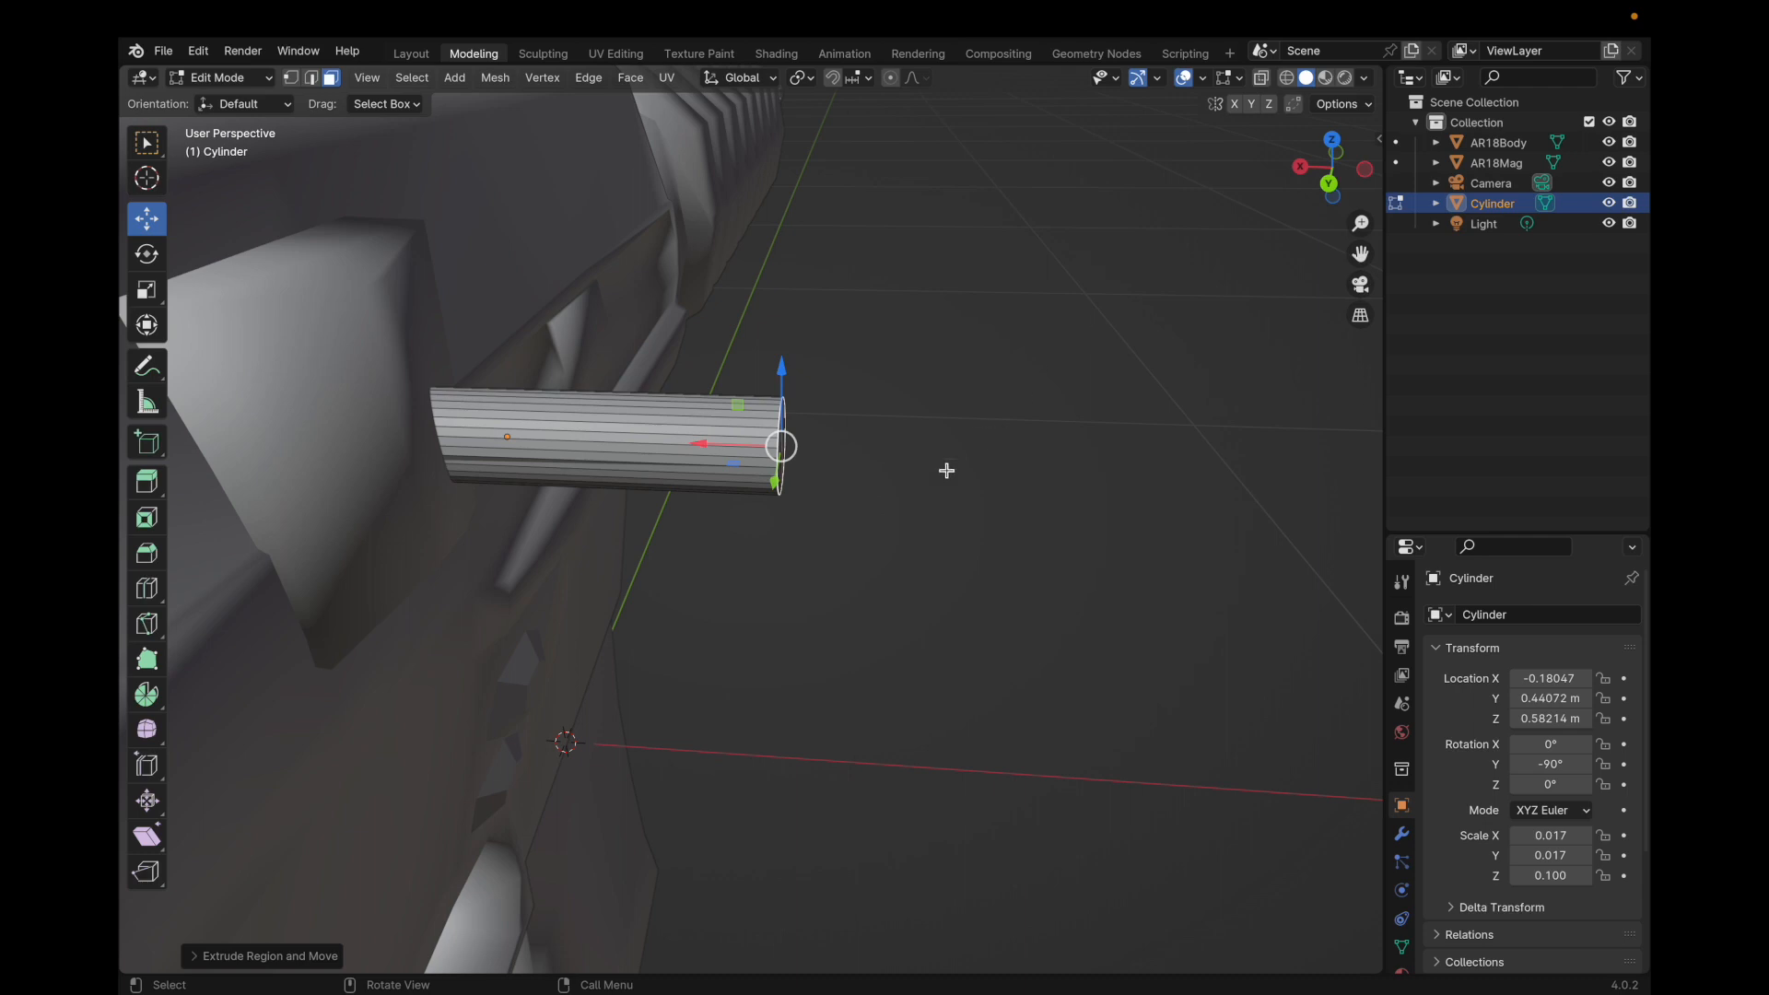
{"action": "key", "text": "e"}
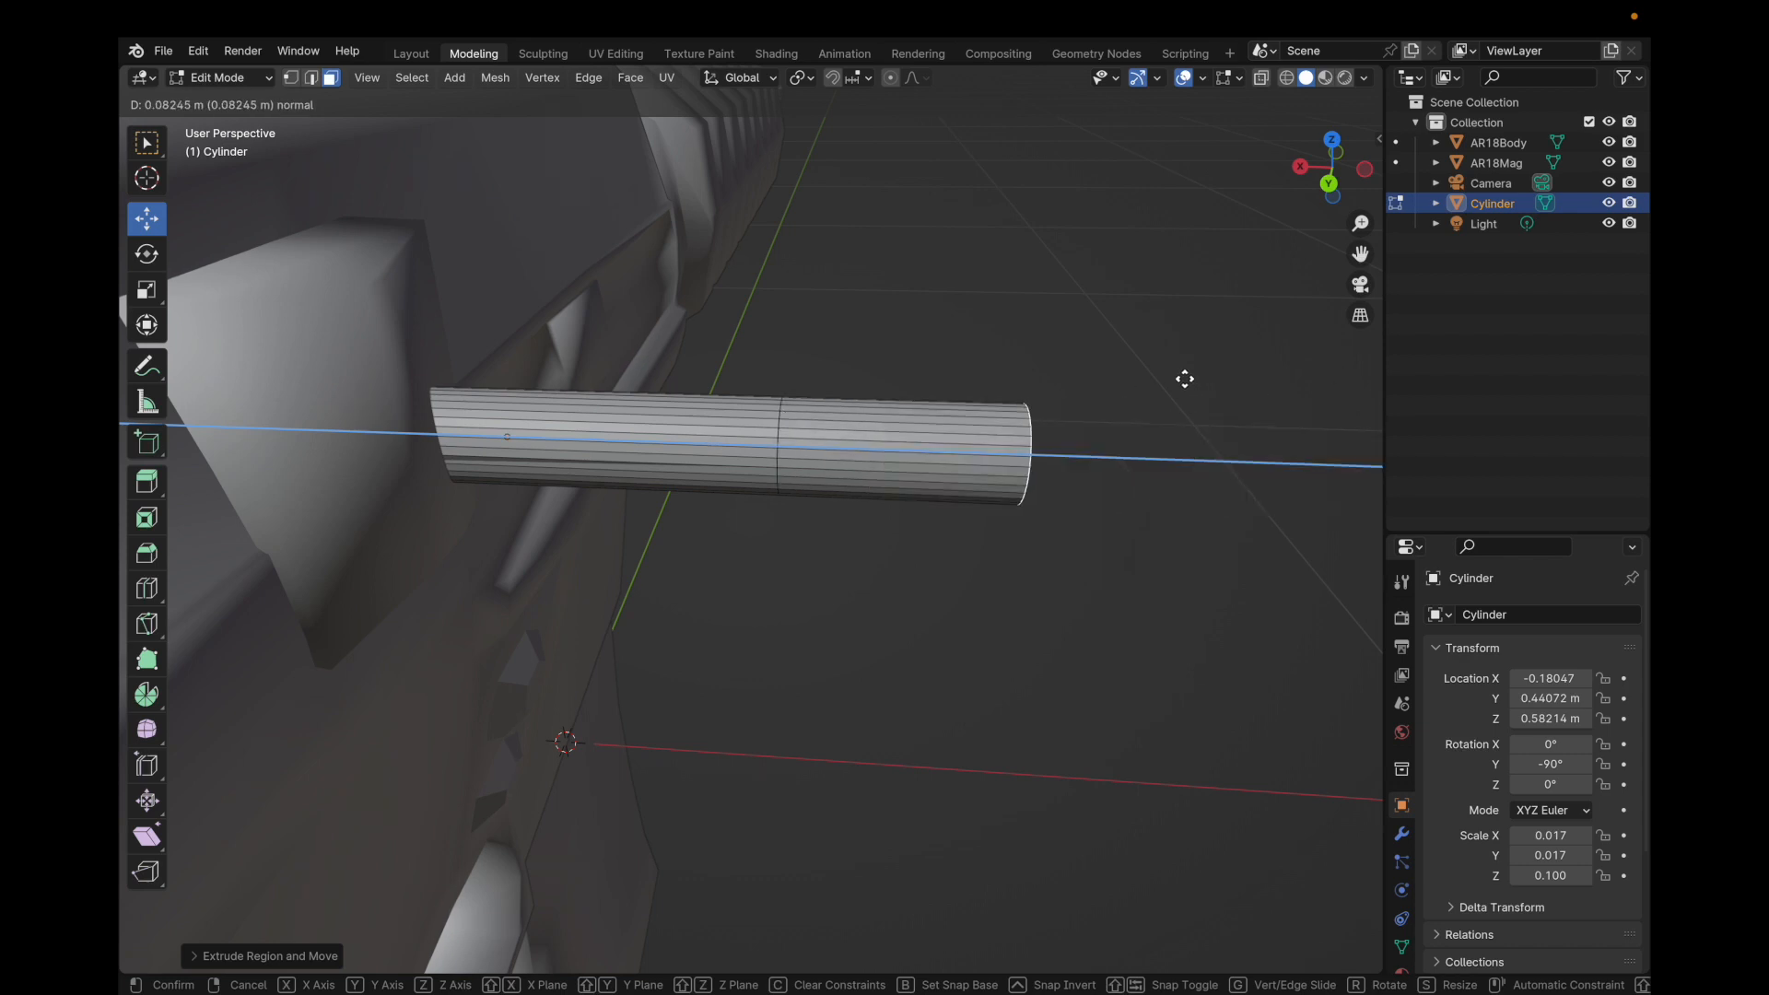
{"action": "key", "text": "Escape"}
Extrude the cylinder's outer end cap outward along its normal by 0.024 m.
{"action": "key", "text": "e"}
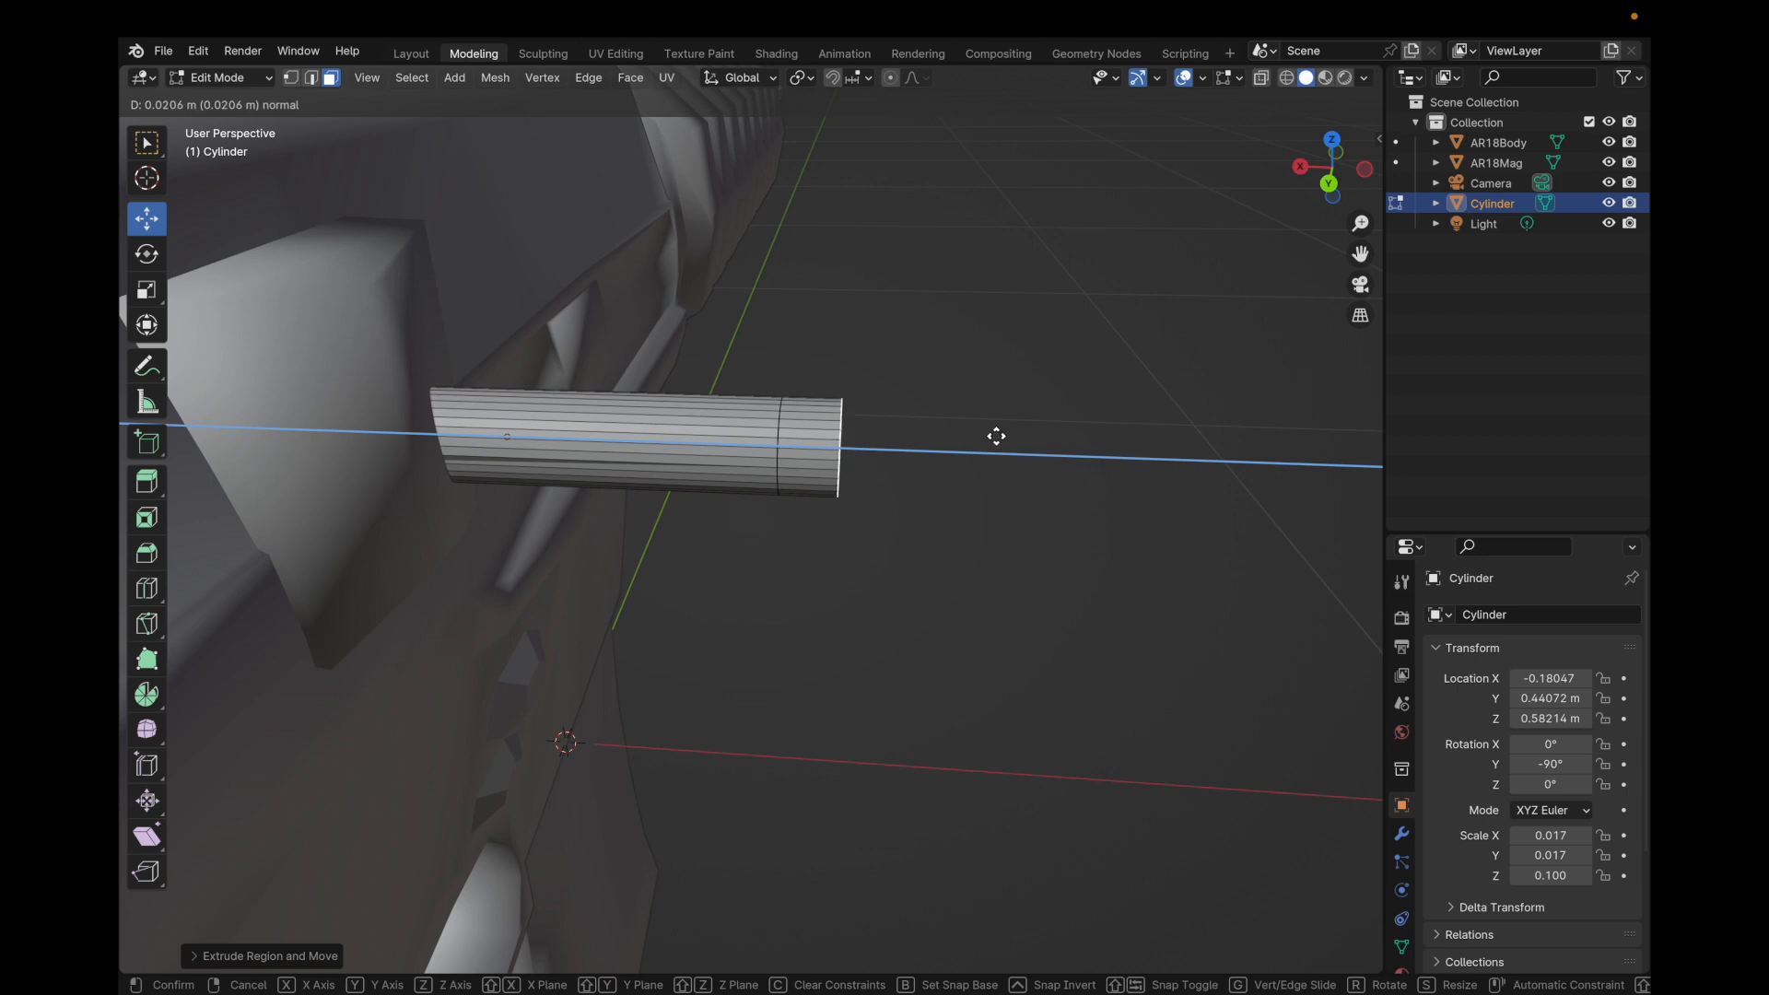
{"action": "type", "text": "1."}
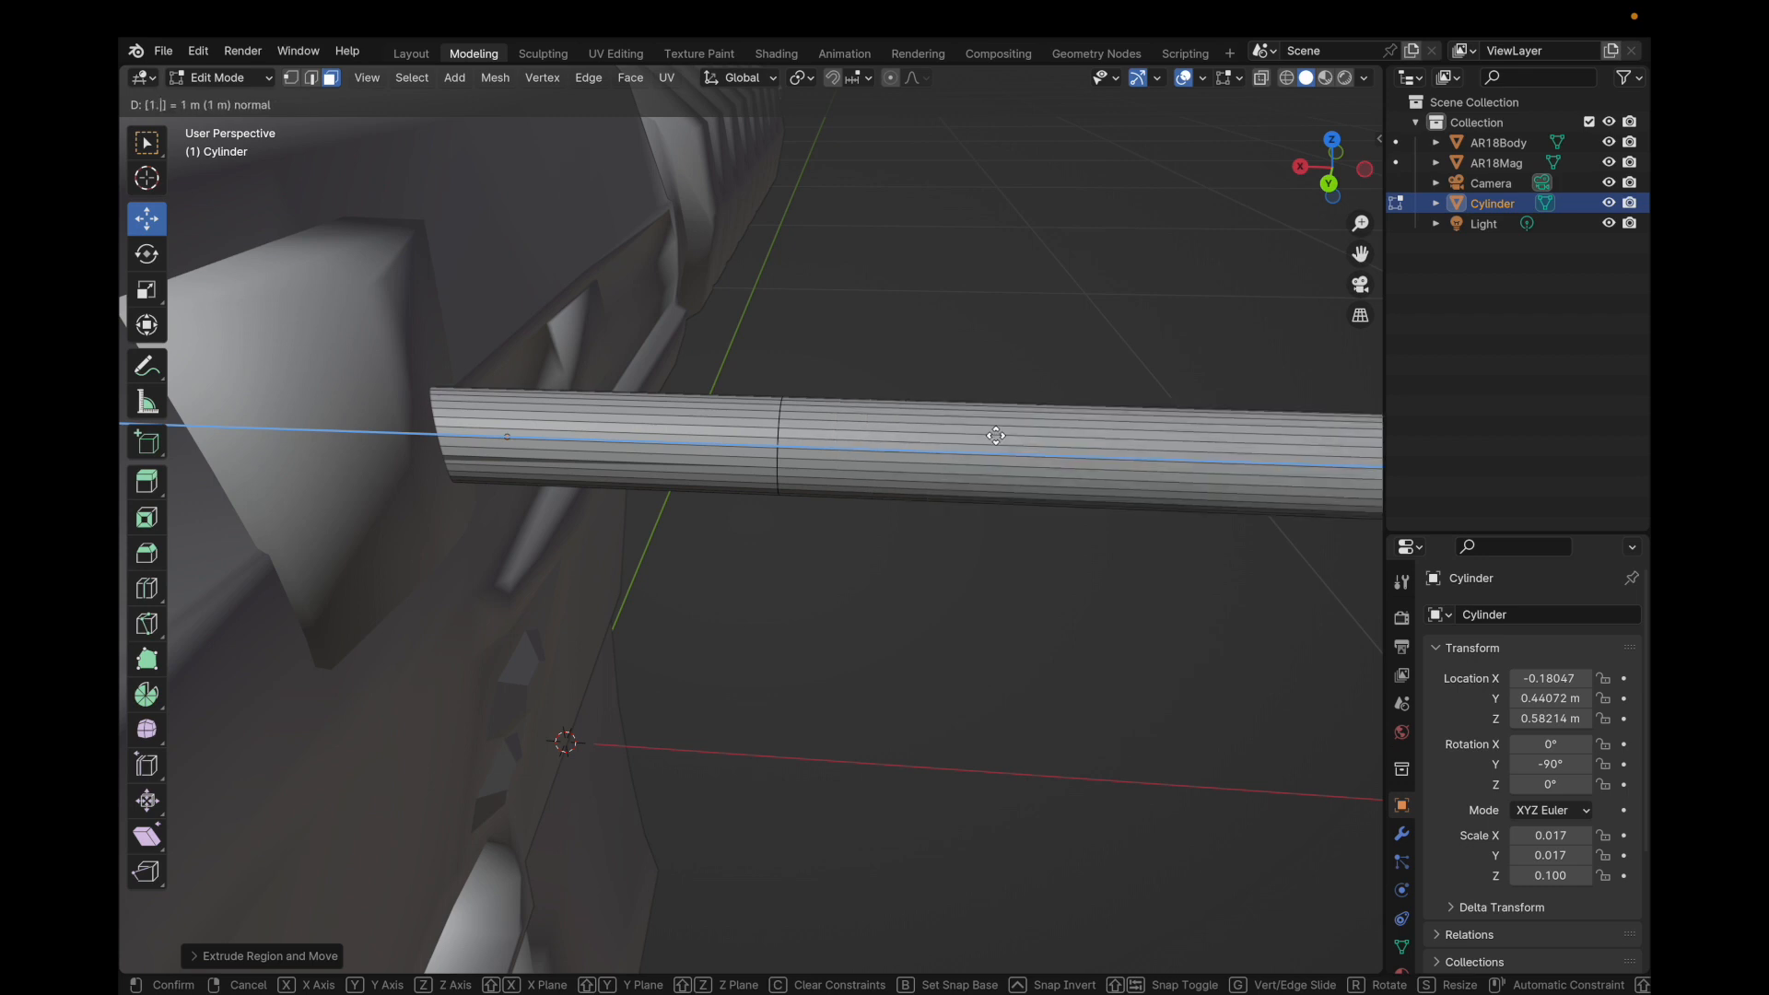
{"action": "key", "text": "BackSpace"}
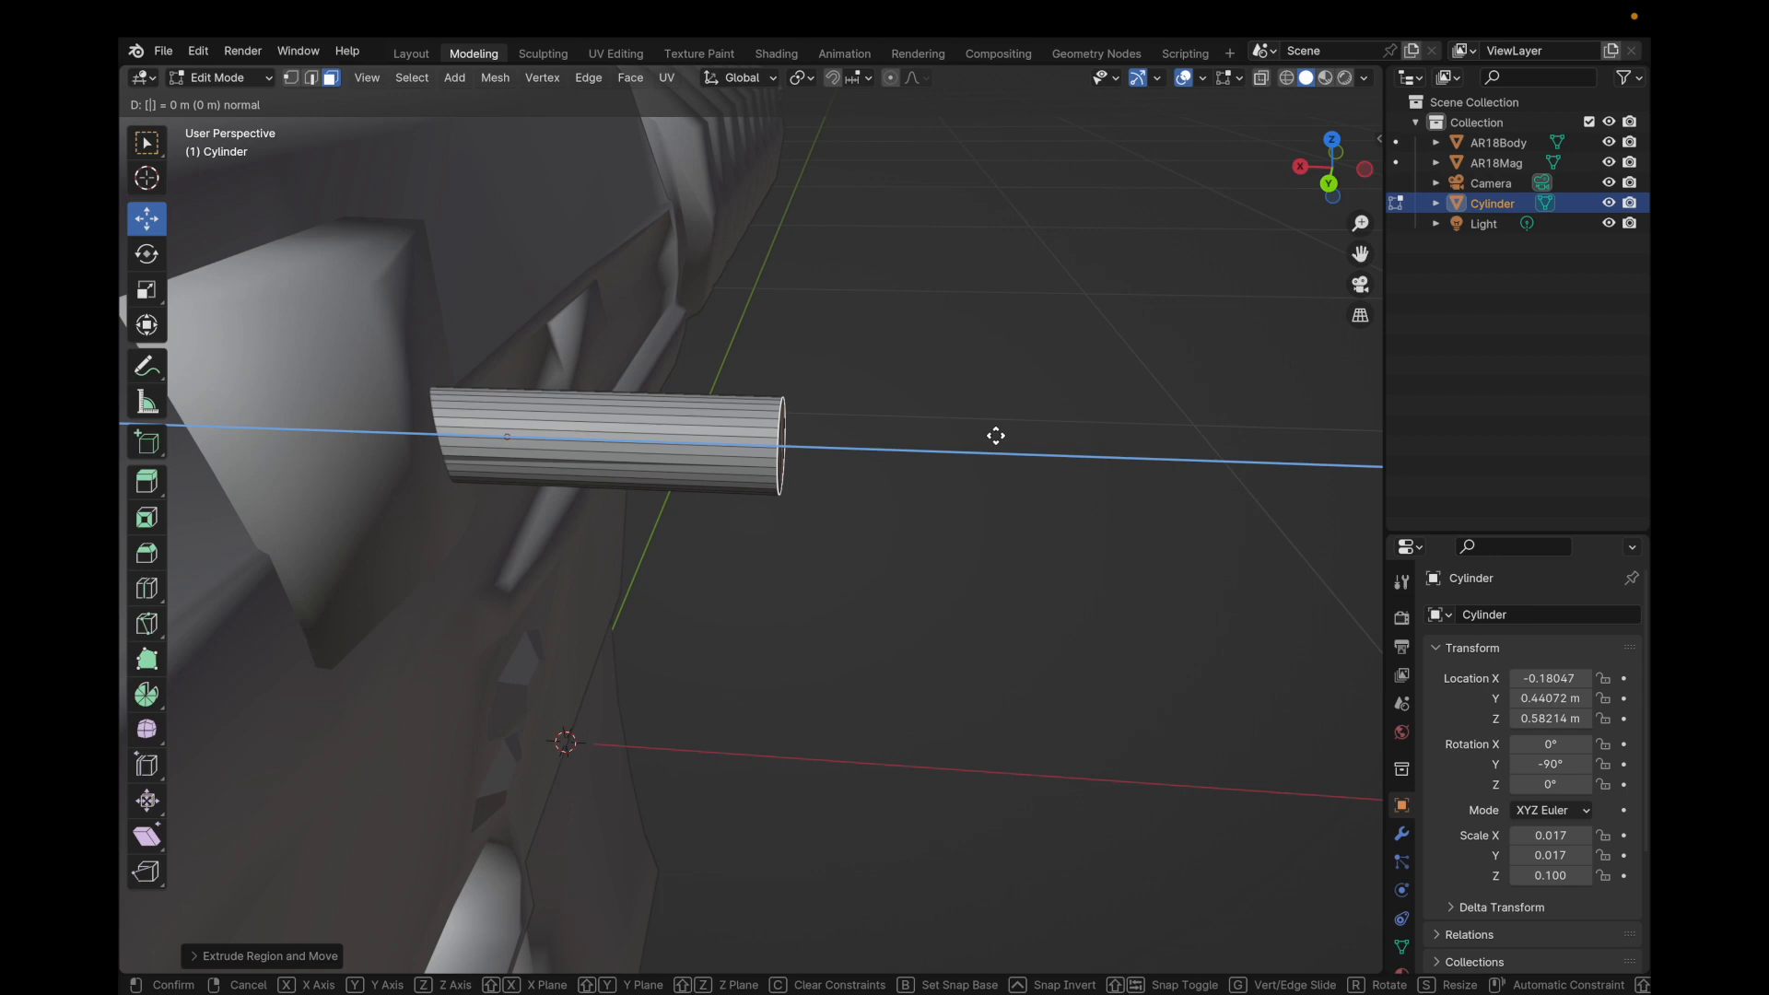
{"action": "type", "text": ".5"}
{"action": "key", "text": "BackSpace"}
{"action": "key", "text": "BackSpace"}
{"action": "type", "text": ".2"}
{"action": "key", "text": "BackSpace"}
{"action": "key", "text": "BackSpace"}
{"action": "type", "text": "0.024"}
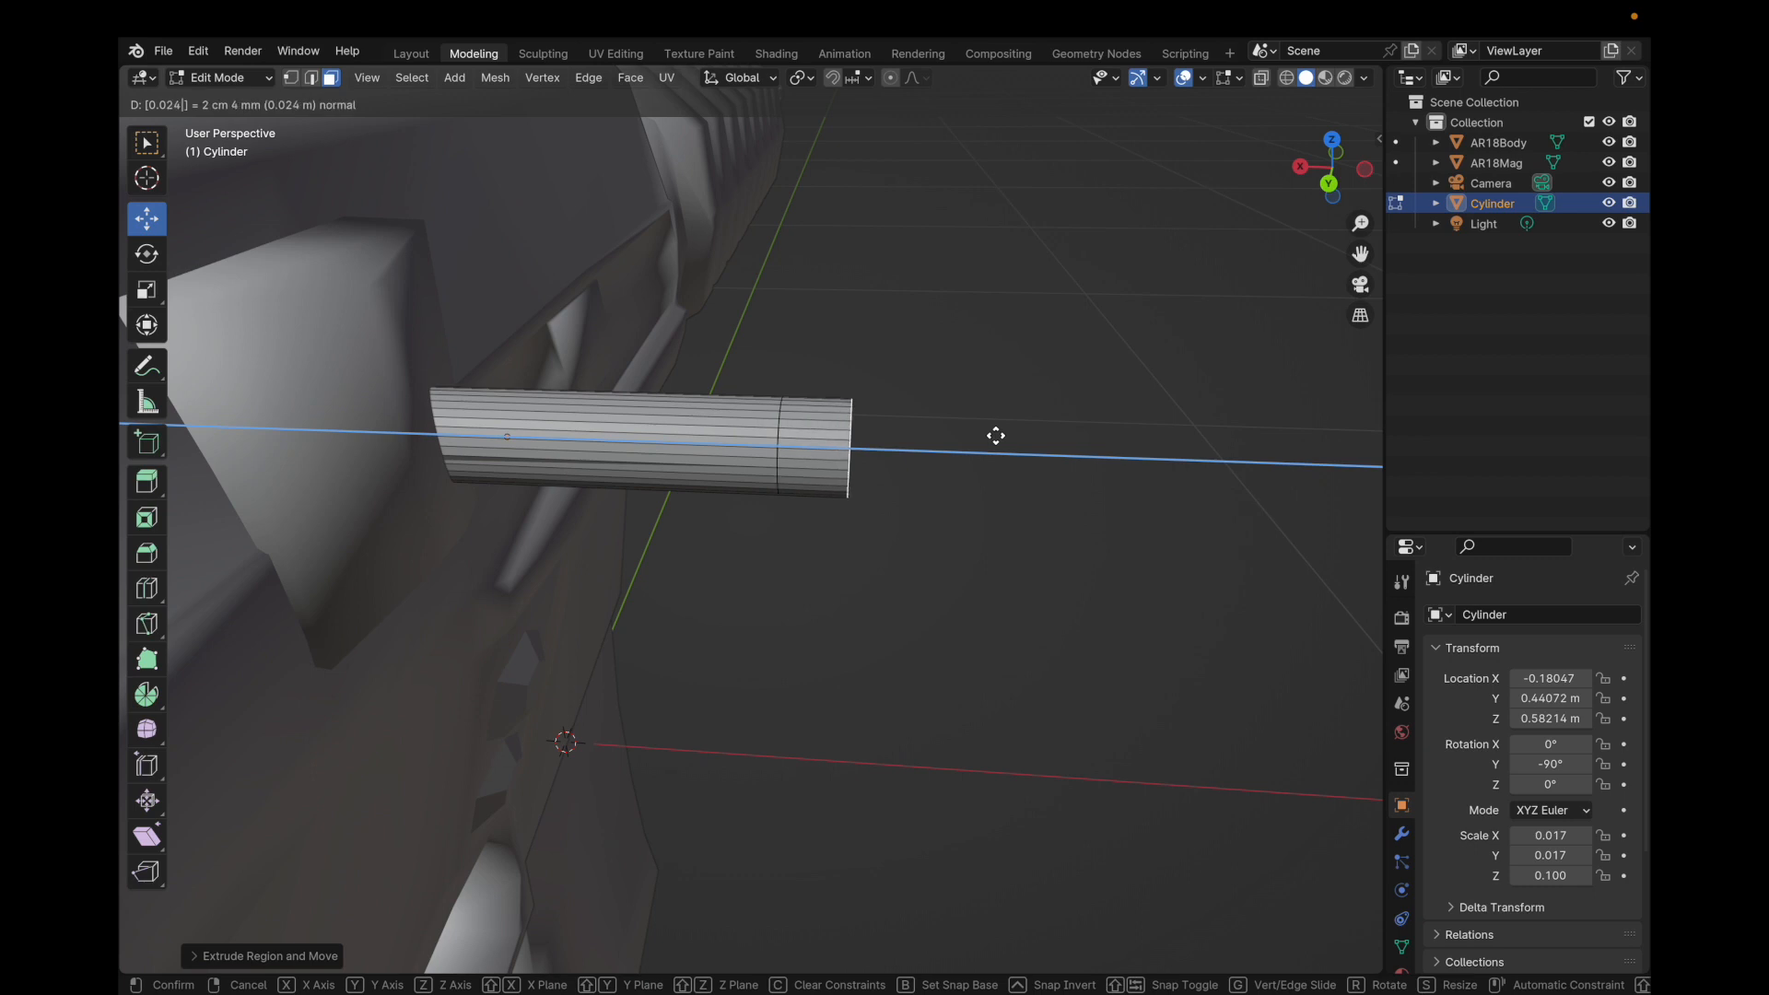
{"action": "key", "text": "Return"}
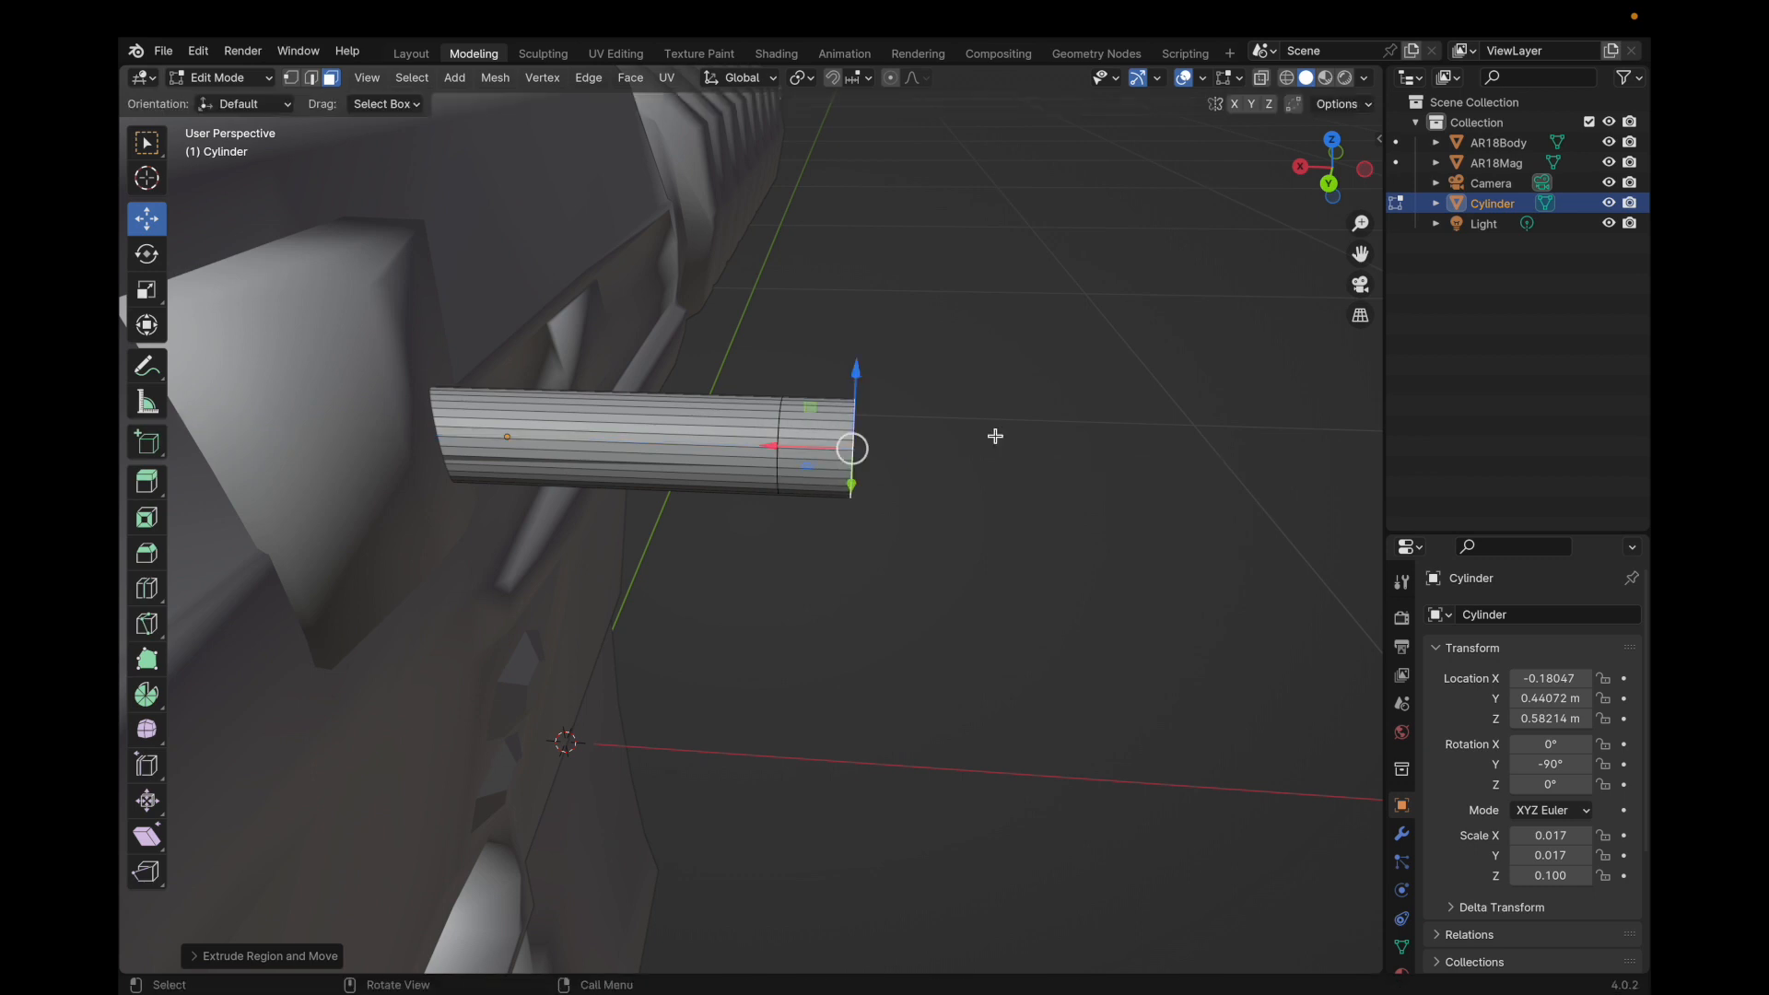
Try to extrude the new end cap and tilt it about the Y axis with the Rotate tool.
{"action": "left_click", "coordinate": [146, 253]}
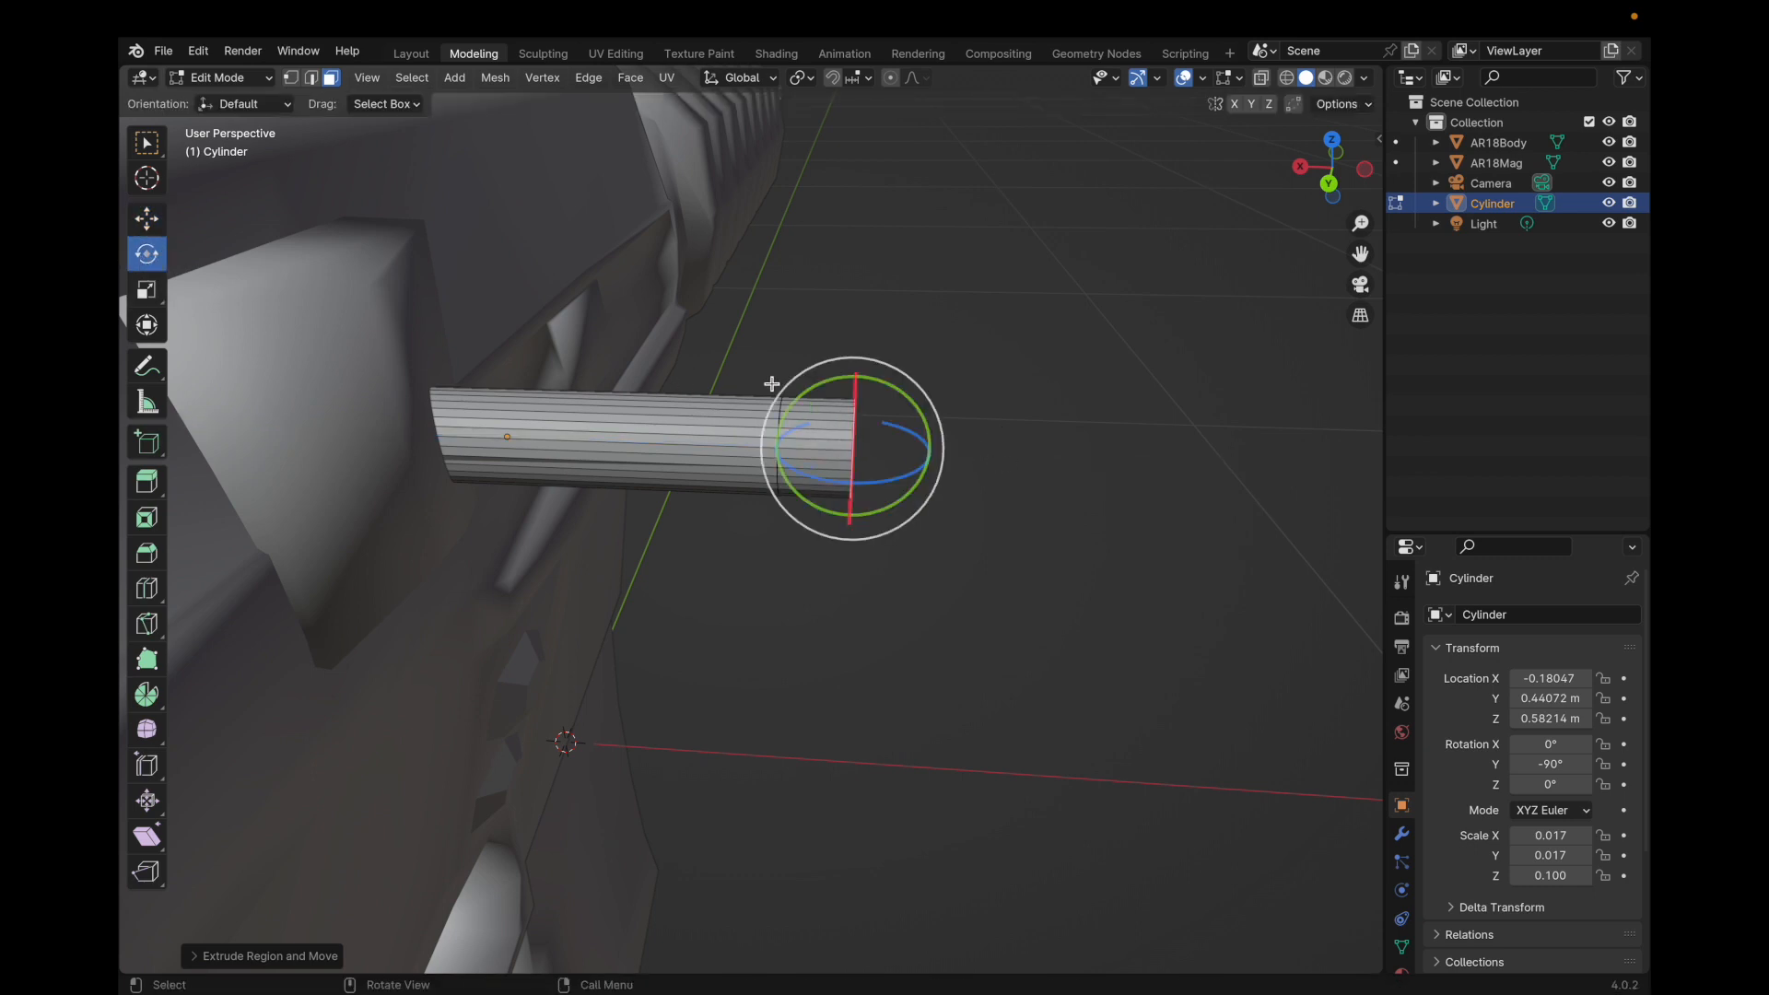
{"action": "mouse_move", "coordinate": [830, 385]}
{"action": "left_mouse_down"}
{"action": "mouse_move", "coordinate": [807, 394]}
{"action": "mouse_move", "coordinate": [820, 387]}
{"action": "left_mouse_up"}
{"action": "middle_click_drag", "start_coordinate": [1012, 406], "coordinate": [976, 405]}
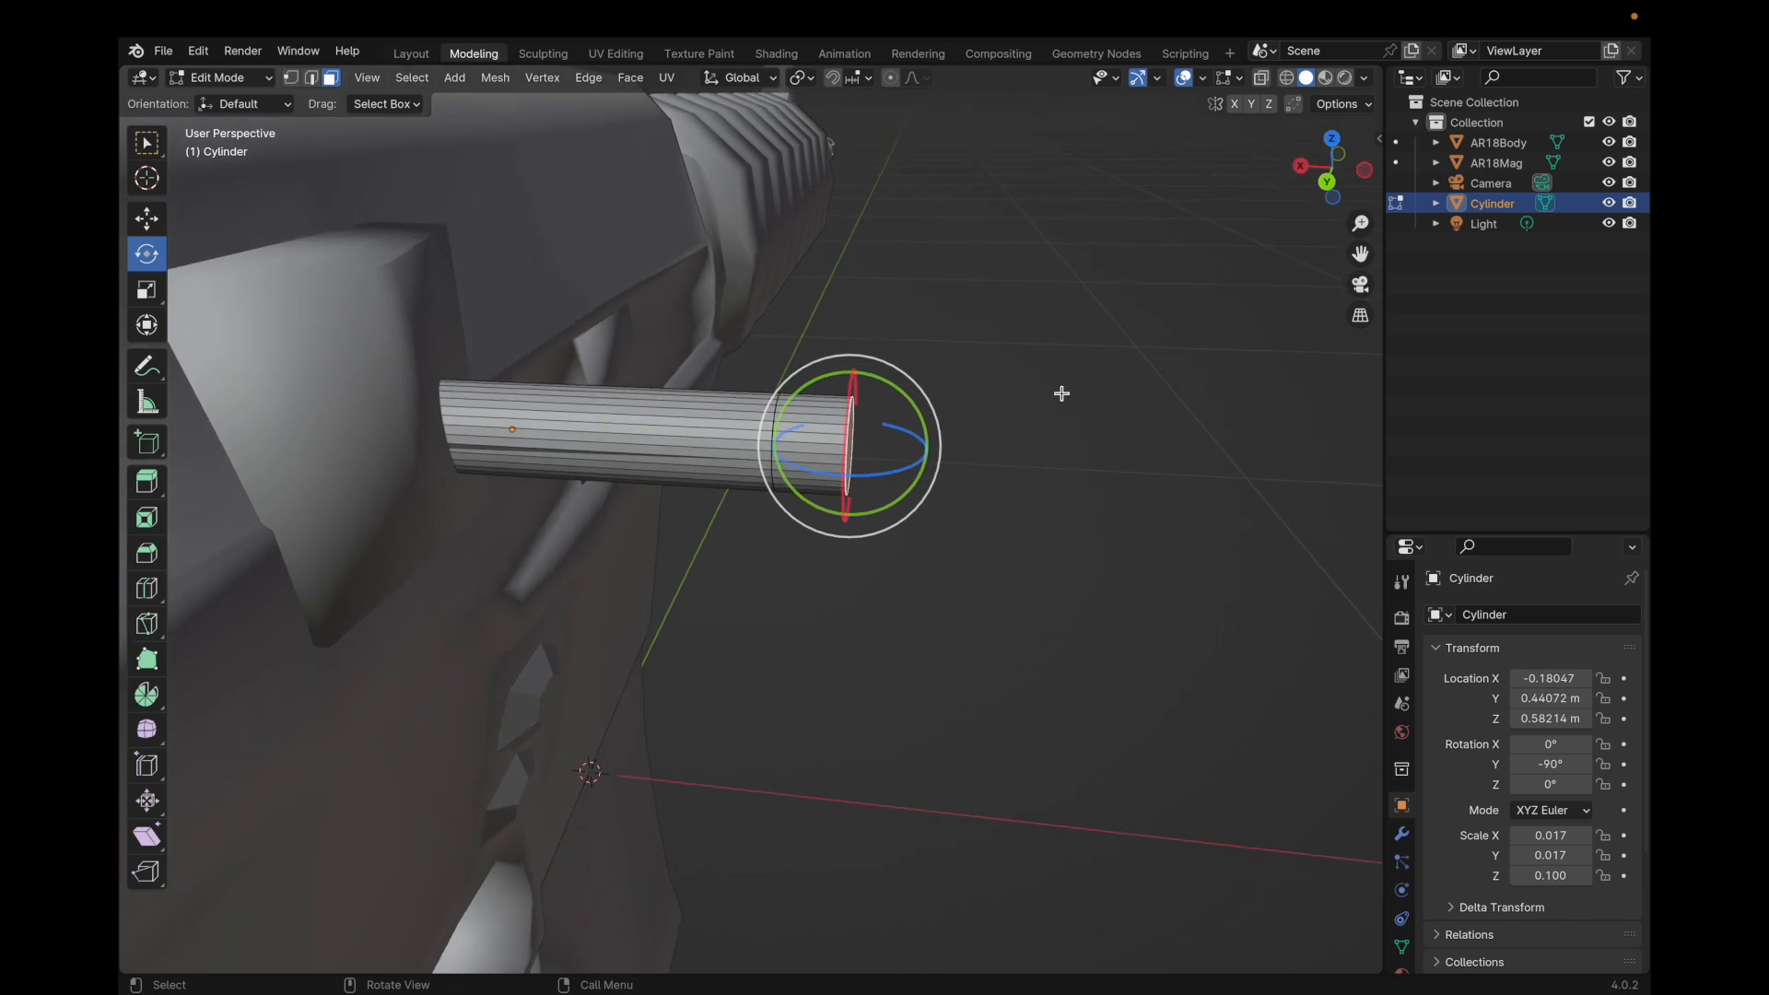
{"action": "key", "text": "e"}
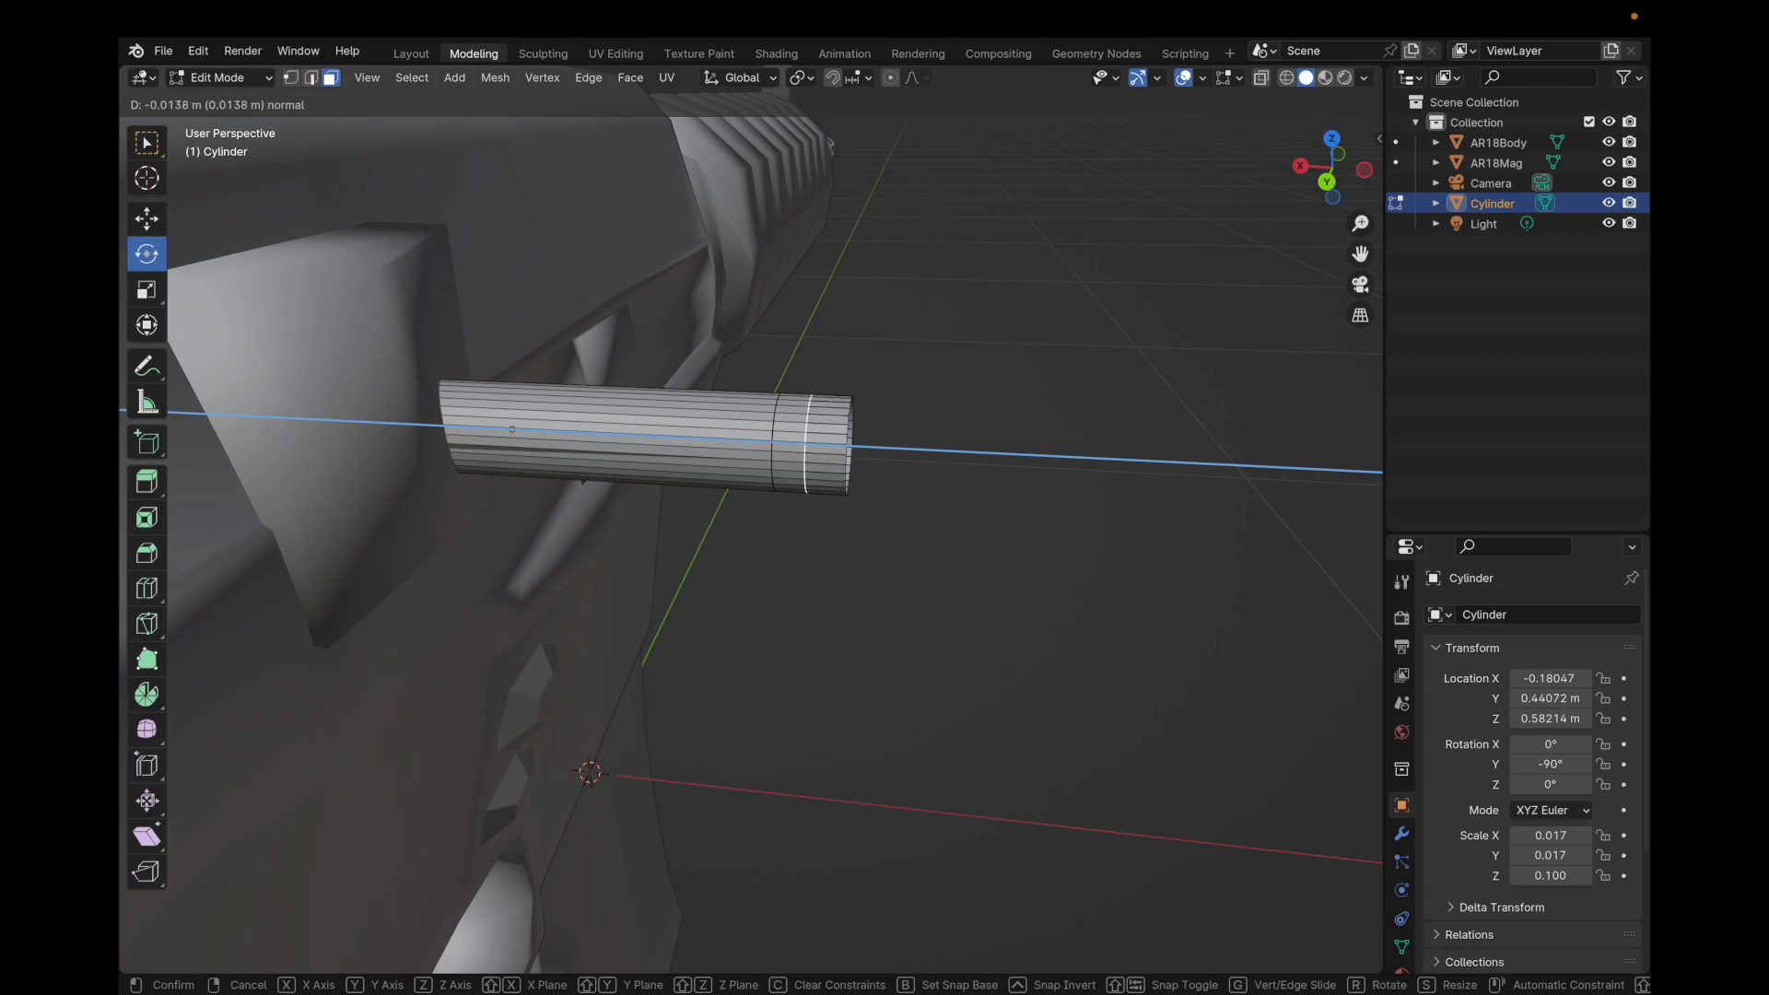
{"action": "left_click", "coordinate": [1044, 406]}
{"action": "key", "text": "e"}
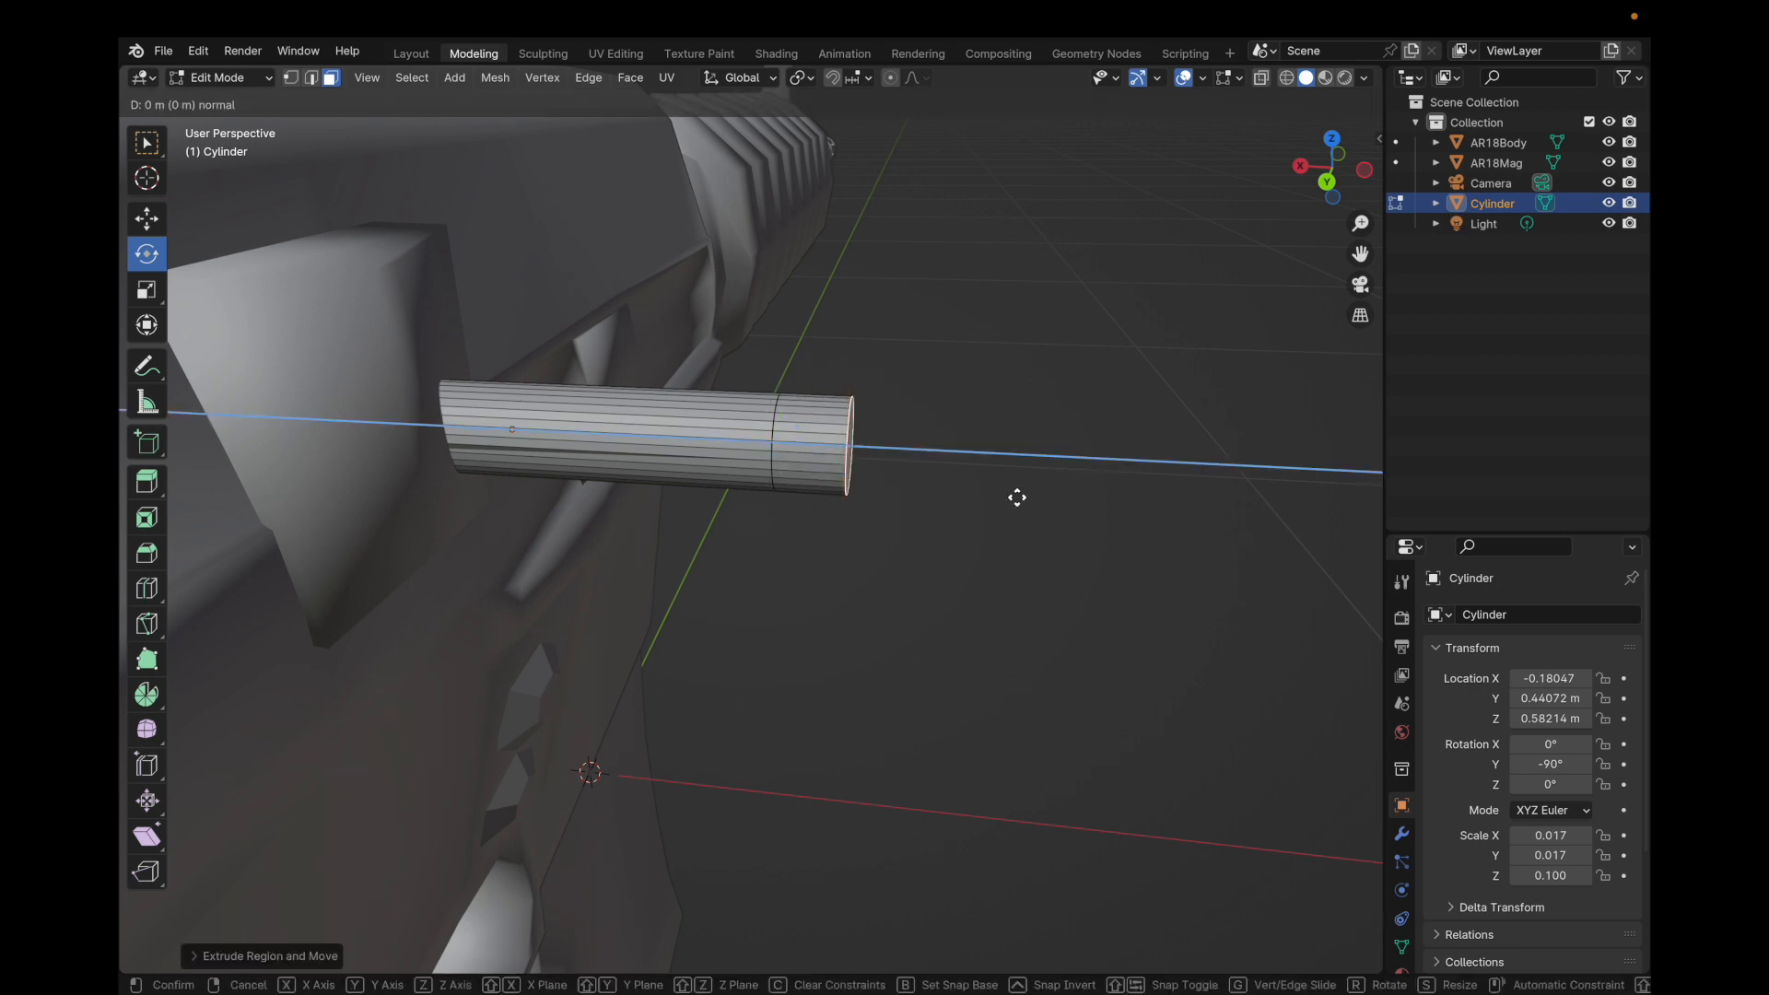
{"action": "left_click", "coordinate": [1005, 343]}
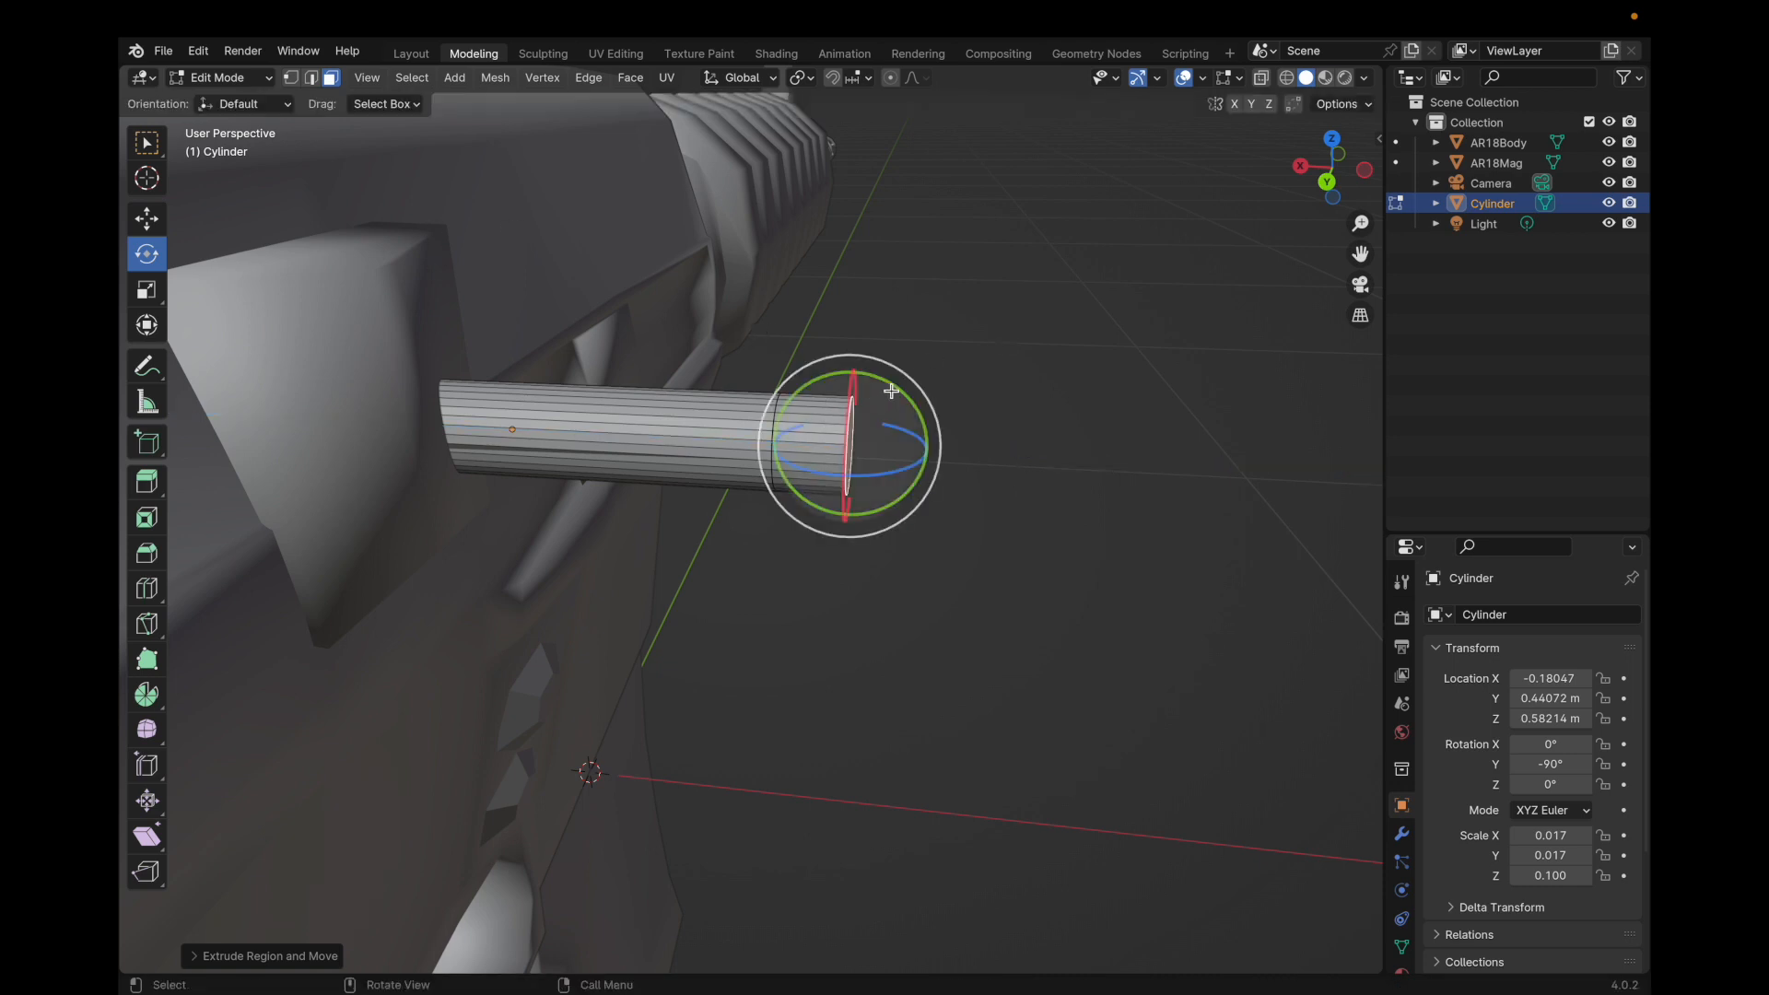
{"action": "left_click_drag", "start_coordinate": [879, 378], "coordinate": [866, 384]}
{"action": "key", "text": "ctrl+z"}
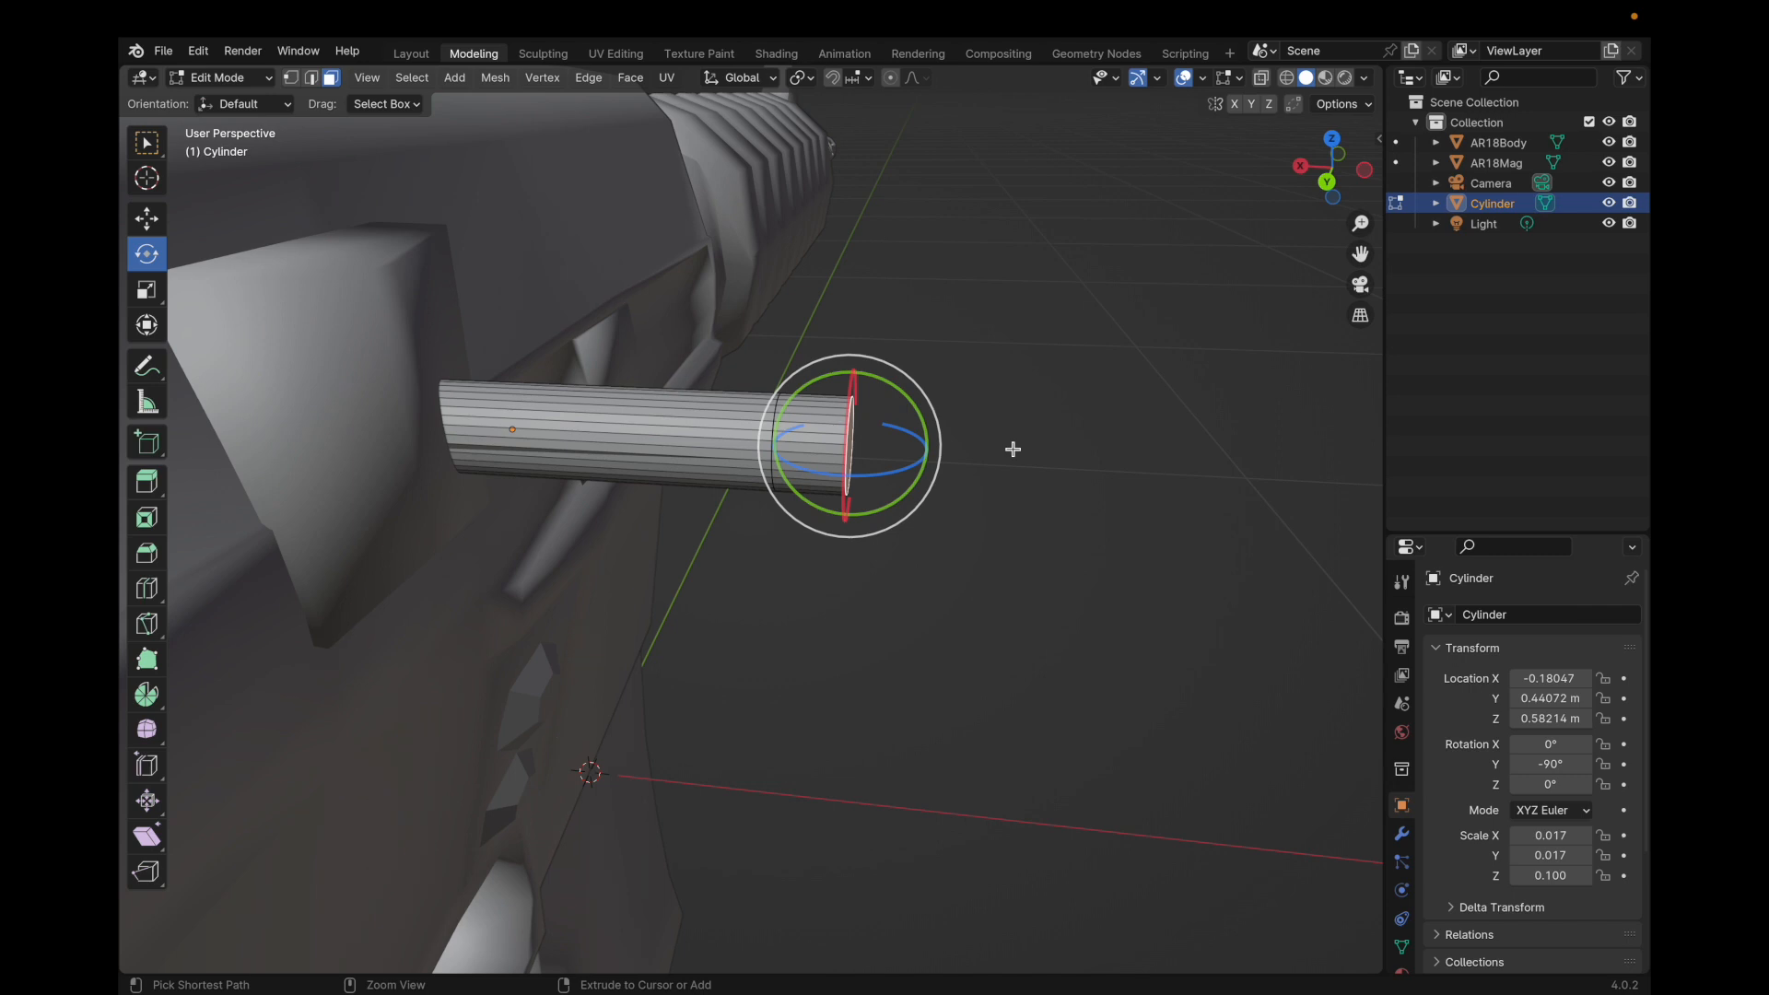
Extrude the end cap by 0 m and rotate the new face about the Y axis until it faces straight up.
{"action": "type", "text": "e"}
{"action": "type", "text": "0"}
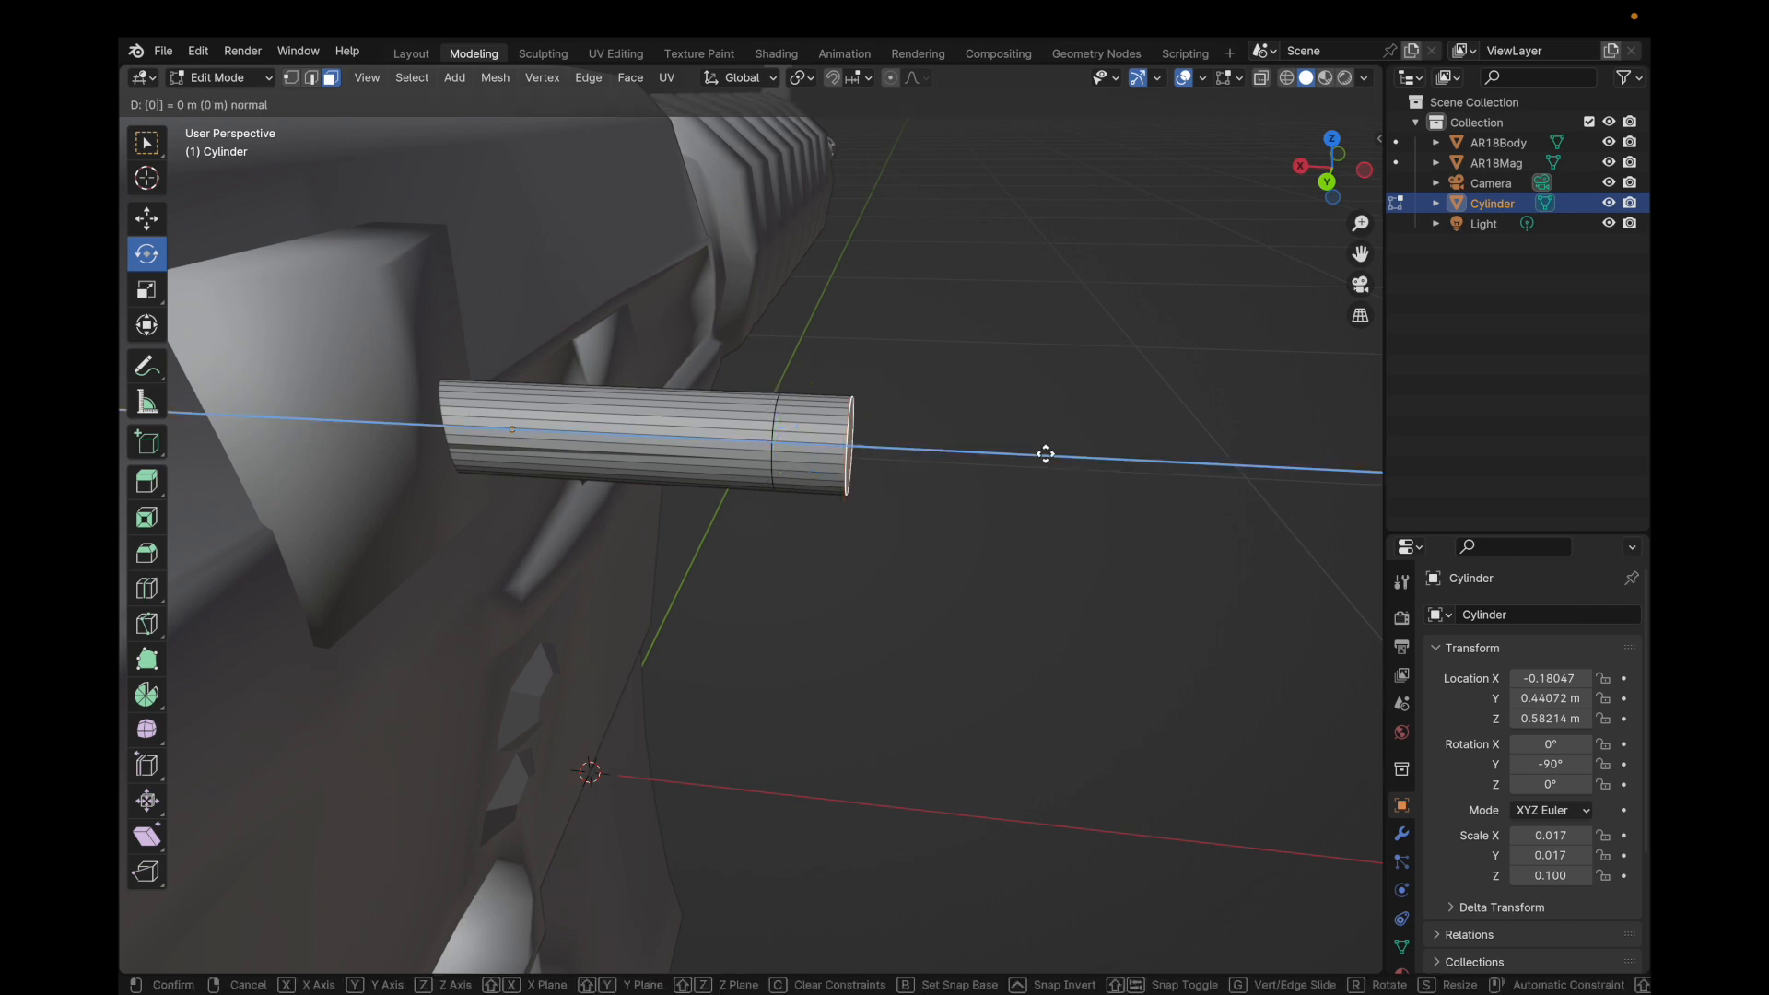
{"action": "key", "text": "Return"}
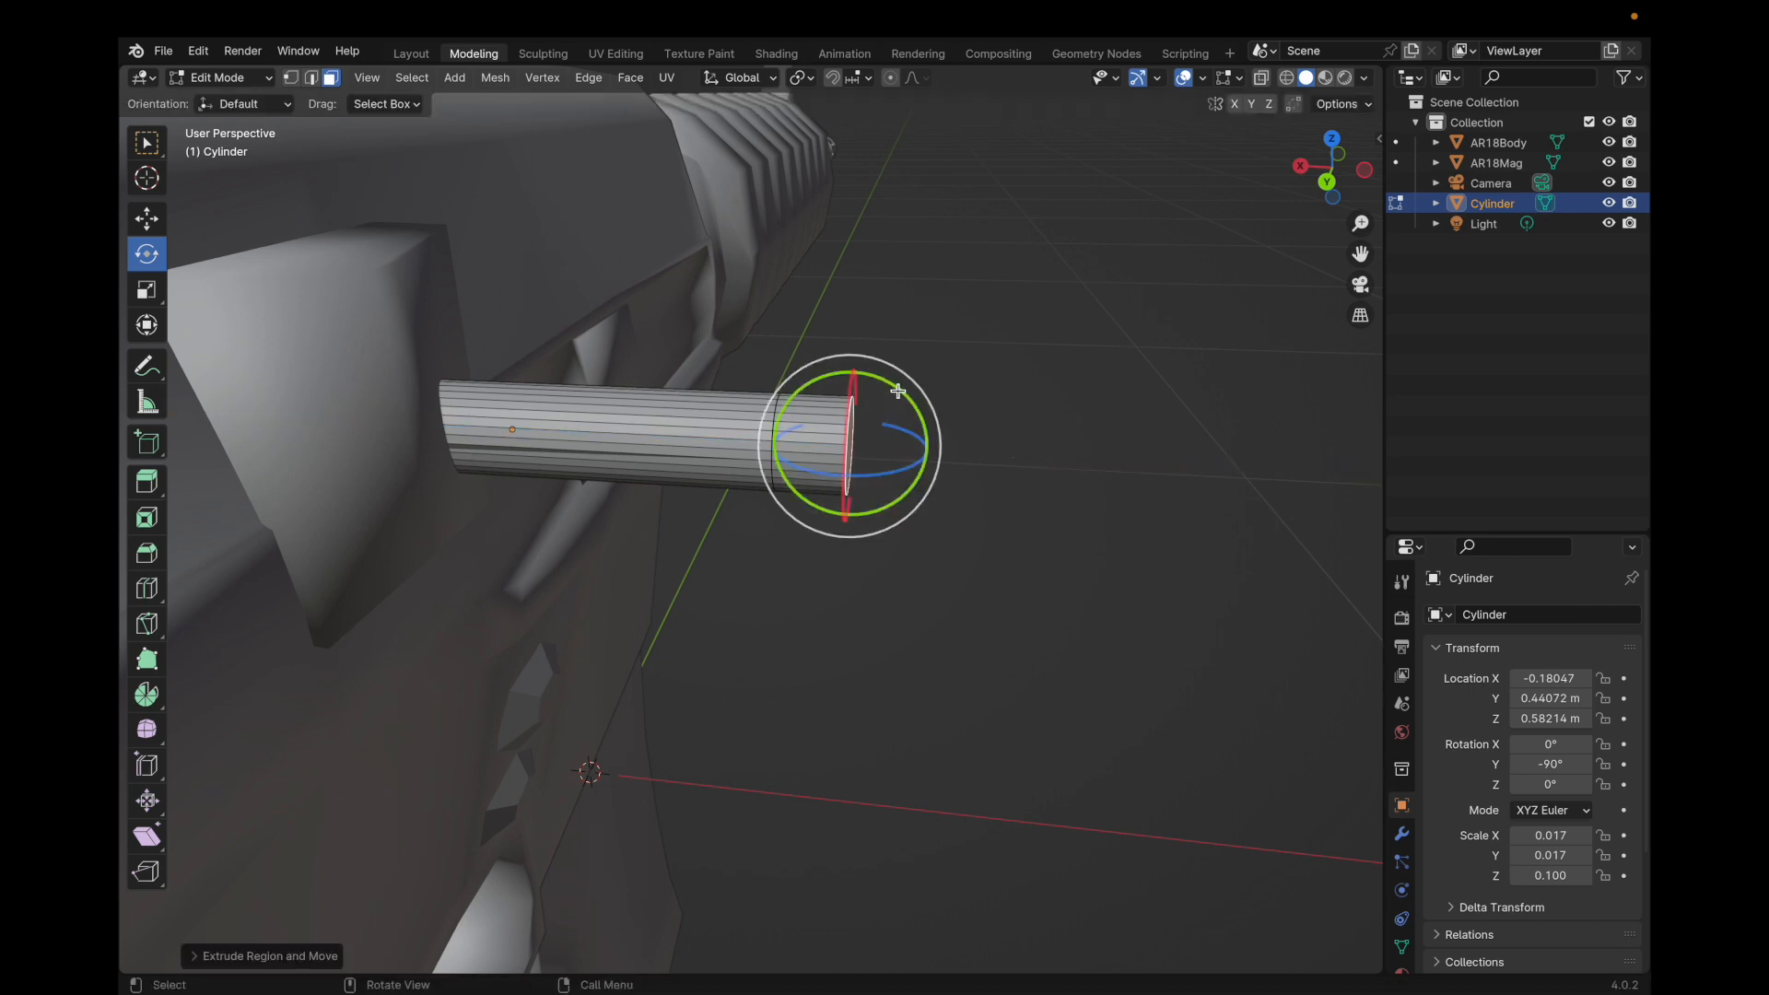
{"action": "left_click_drag", "start_coordinate": [901, 387], "coordinate": [779, 406]}
{"action": "key", "text": "ctrl+z"}
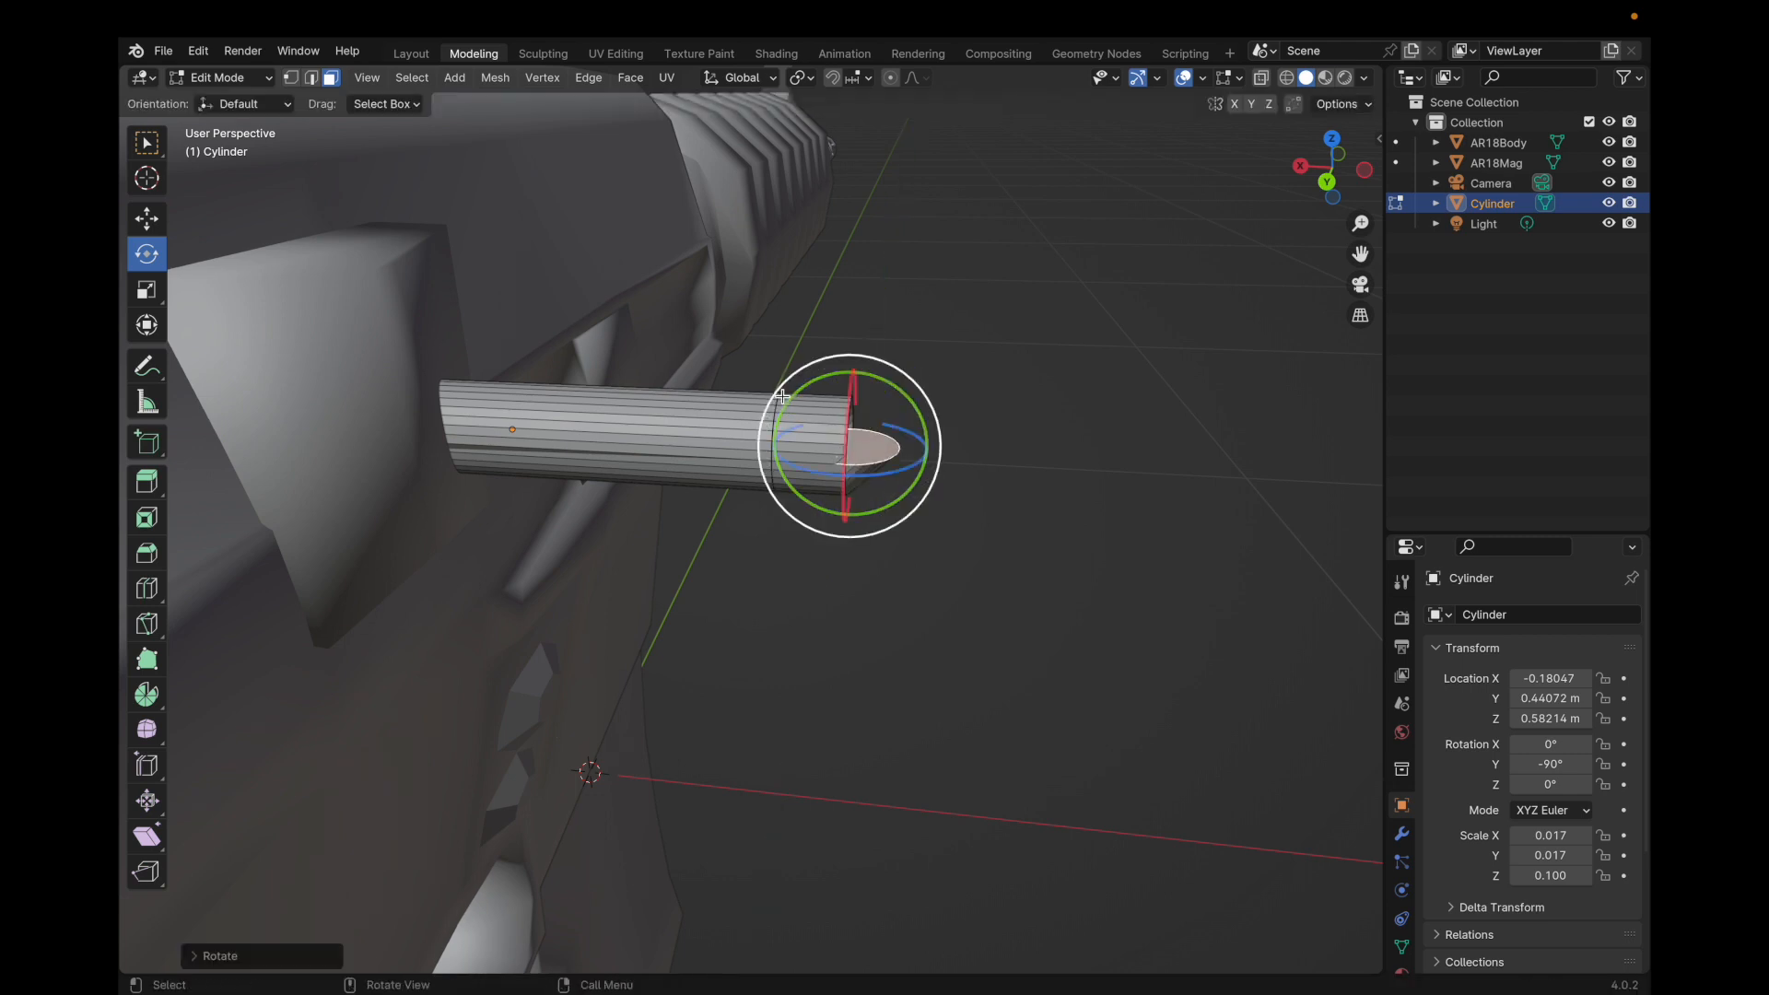
Extrude the upward-facing end cap straight up along its normal to form the handle's vertical section.
{"action": "key", "text": "e"}
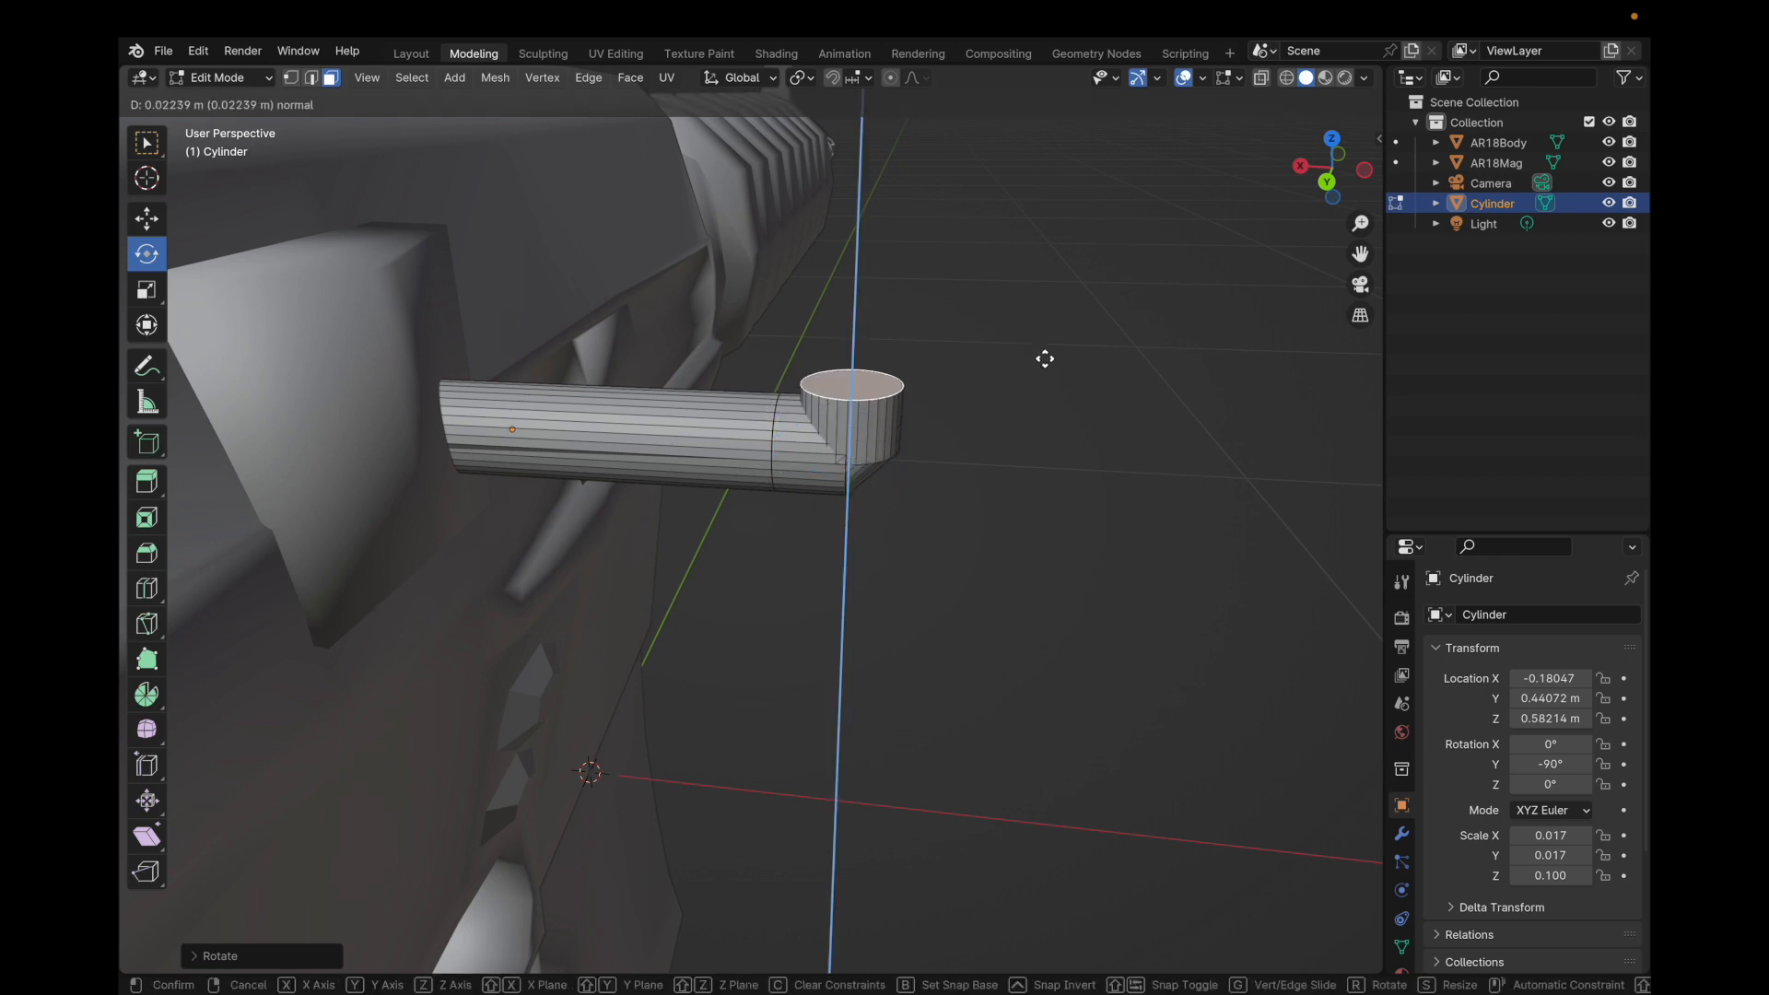
{"action": "left_click", "coordinate": [1039, 187]}
{"action": "scroll", "coordinate": [856, 456], "scroll_direction": "down", "scroll_amount": 4}
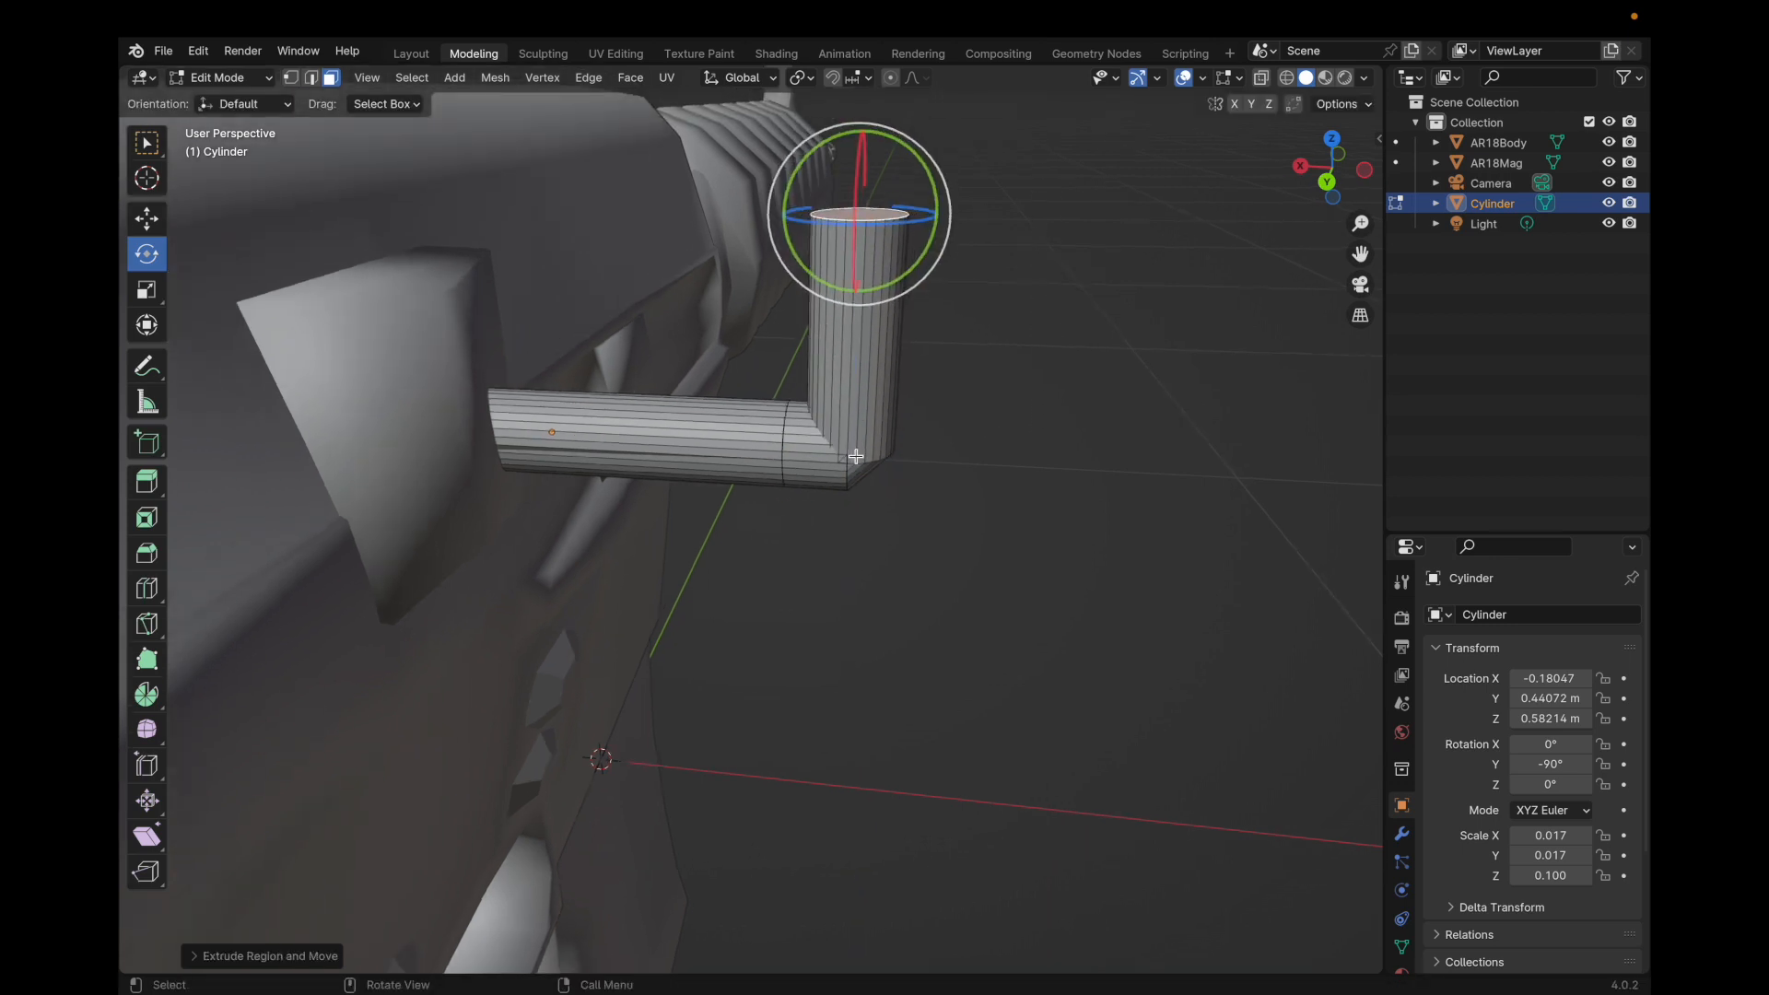
{"action": "scroll", "coordinate": [973, 193], "scroll_direction": "up", "scroll_amount": 3}
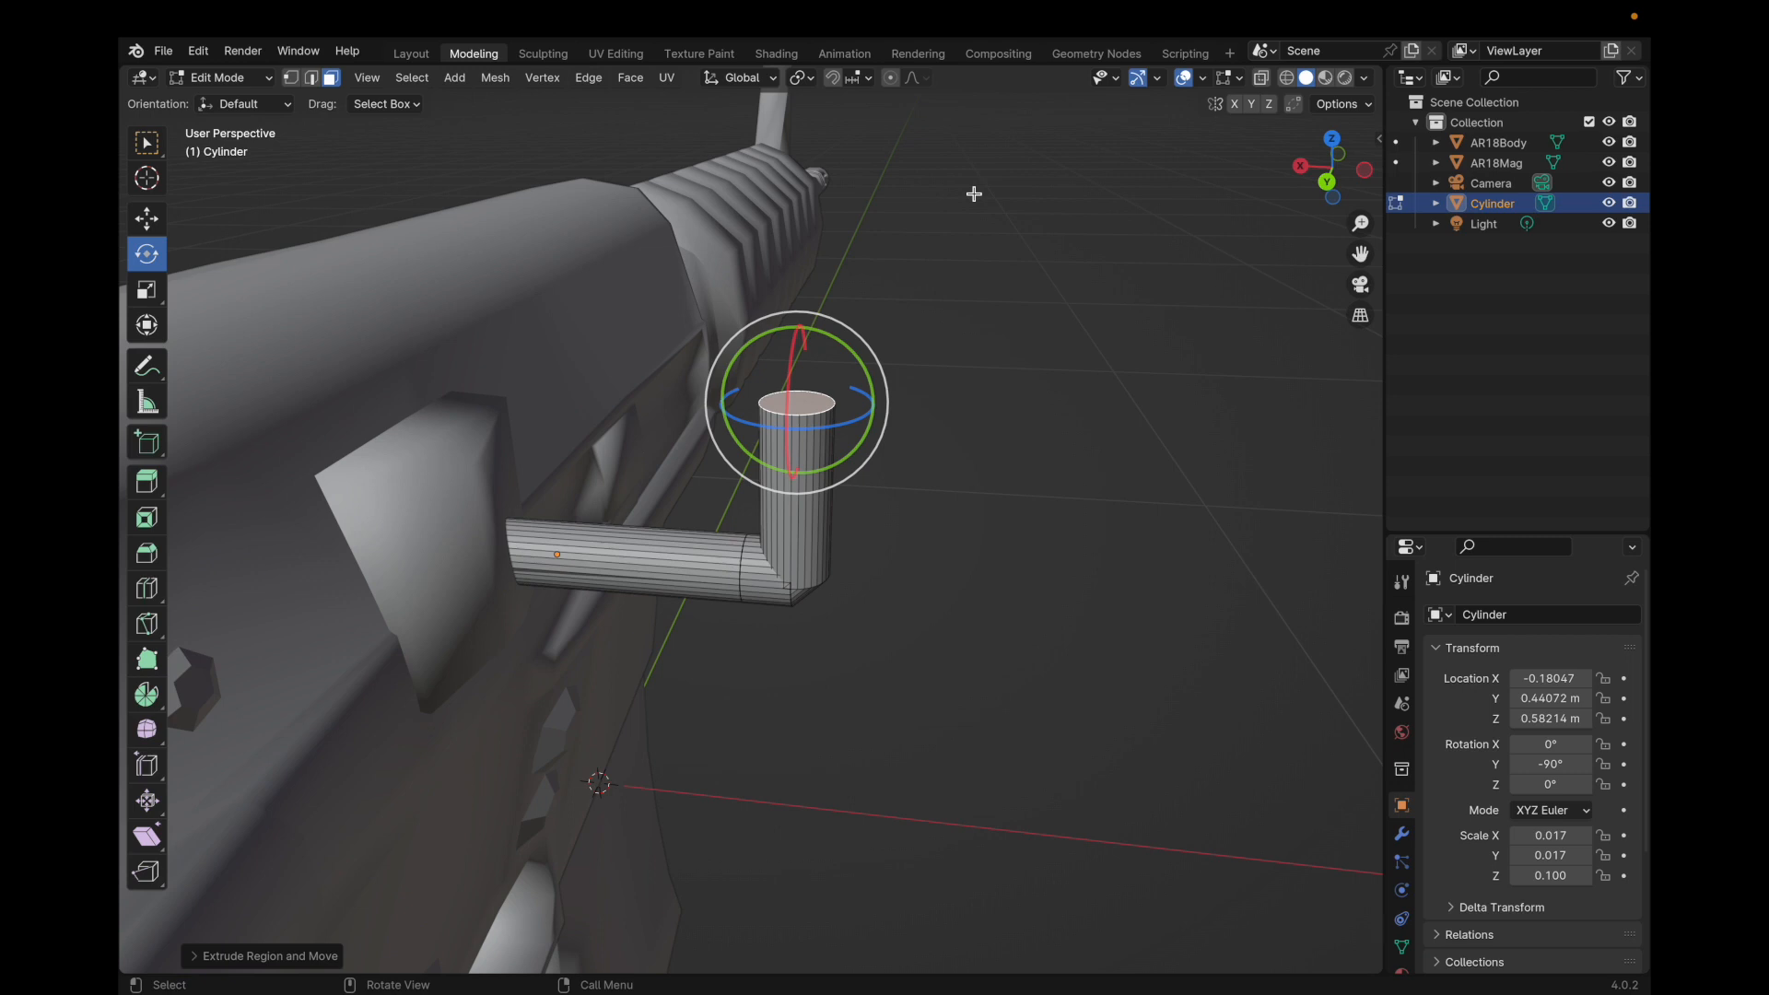
{"action": "scroll", "coordinate": [706, 594], "scroll_direction": "down", "scroll_amount": 1}
{"action": "scroll", "coordinate": [1052, 344], "scroll_direction": "down", "scroll_amount": 2}
{"action": "middle_click_drag", "start_coordinate": [899, 373], "coordinate": [927, 302]}
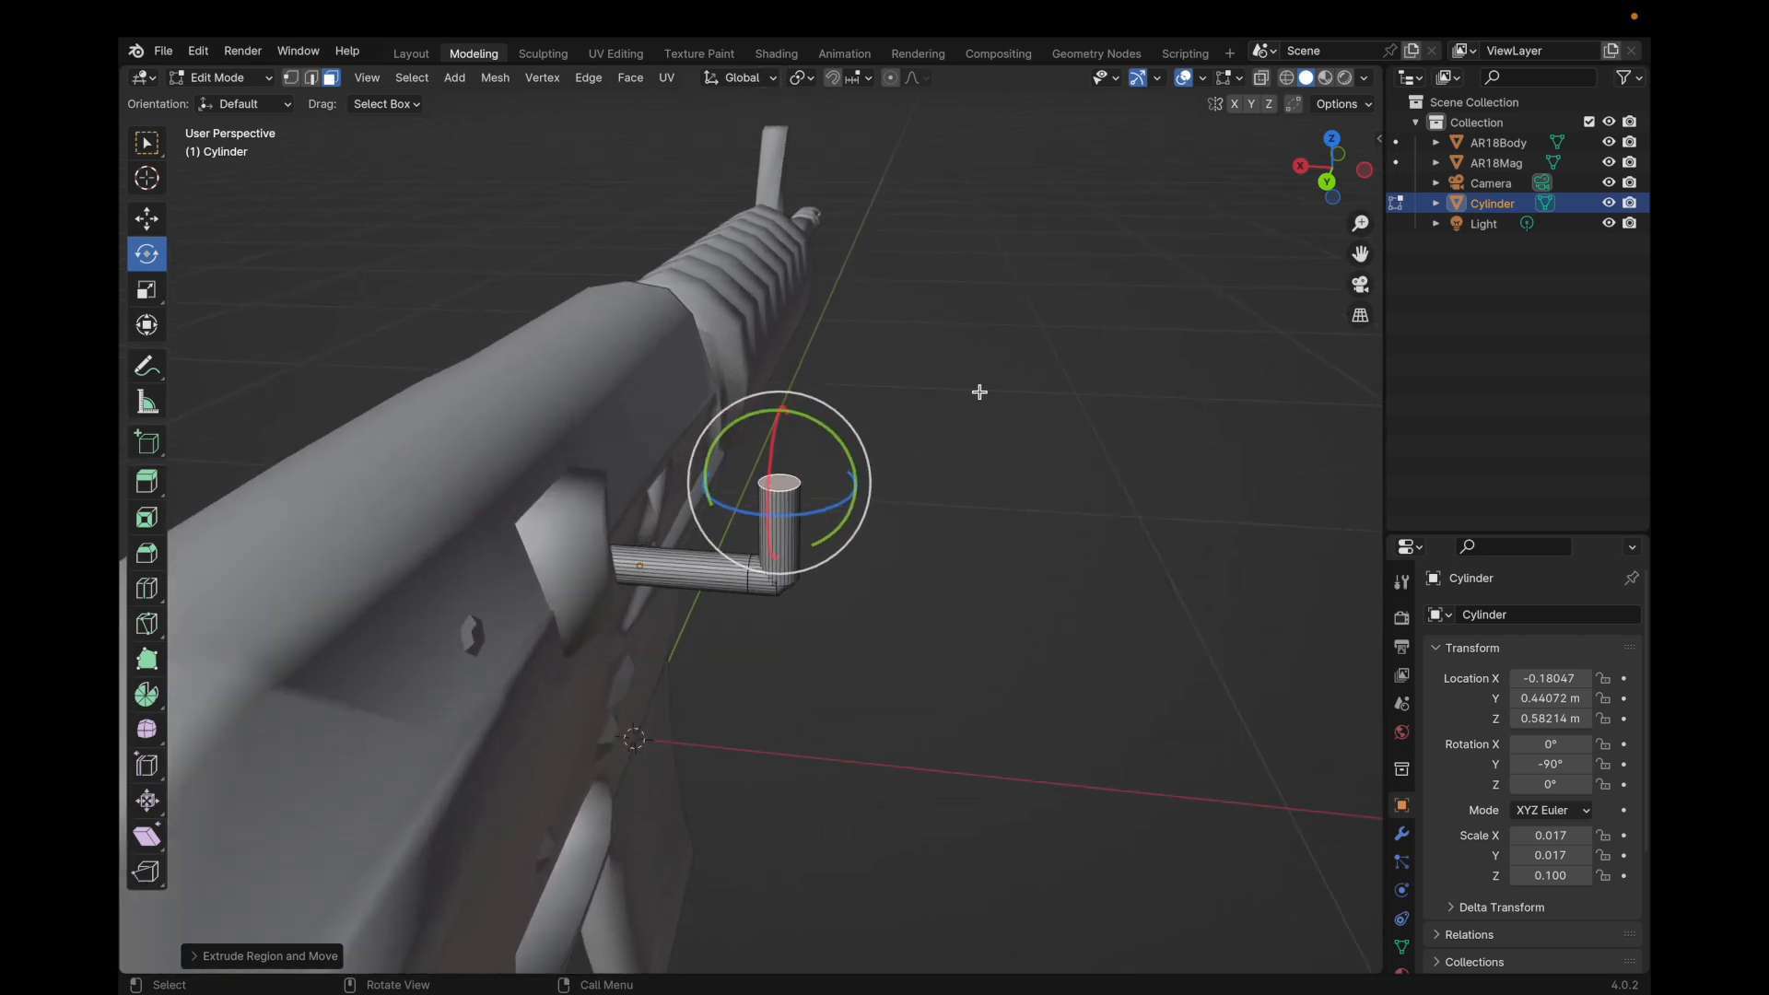
Raise the top cap along the Z axis with the Move tool to lengthen the vertical section.
{"action": "left_click", "coordinate": [147, 219]}
{"action": "left_click_drag", "start_coordinate": [788, 409], "coordinate": [782, 348]}
{"action": "middle_click_drag", "start_coordinate": [800, 395], "coordinate": [919, 456]}
Extrude the top cap of the vertical section upward along its normal by 0.025 m.
{"action": "key", "text": "g"}
{"action": "key", "text": "z"}
{"action": "key", "text": "z"}
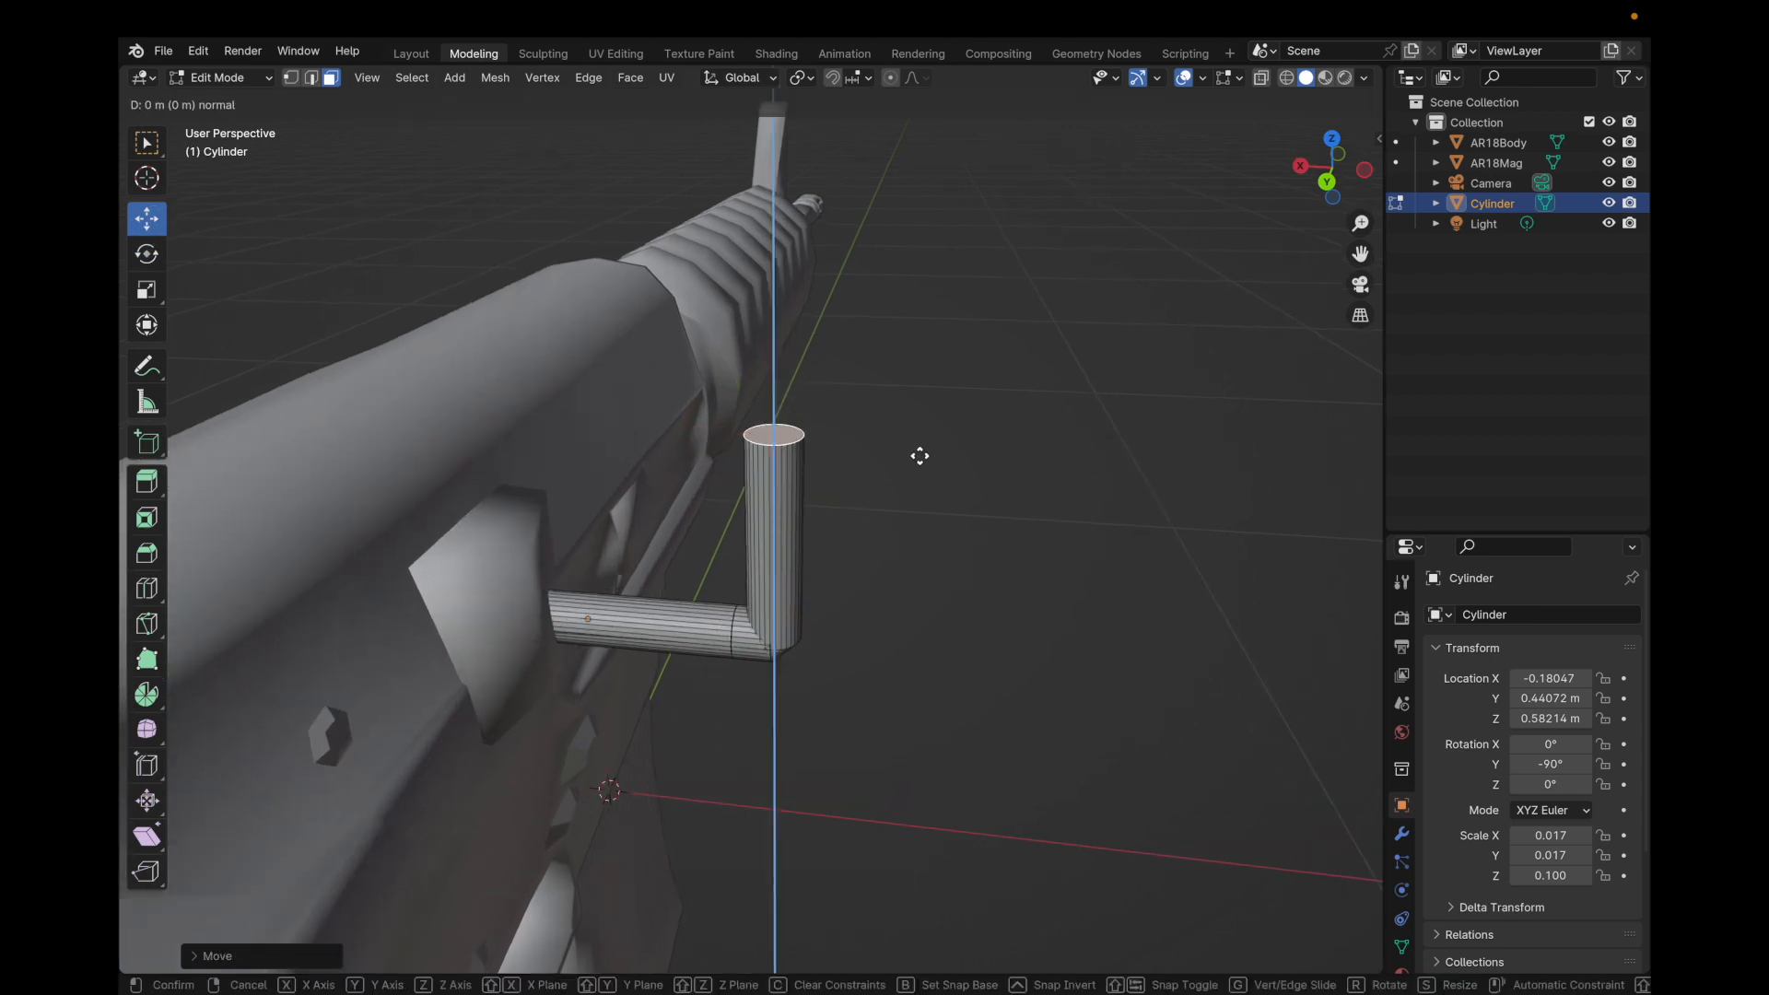
{"action": "type", "text": "0.02"}
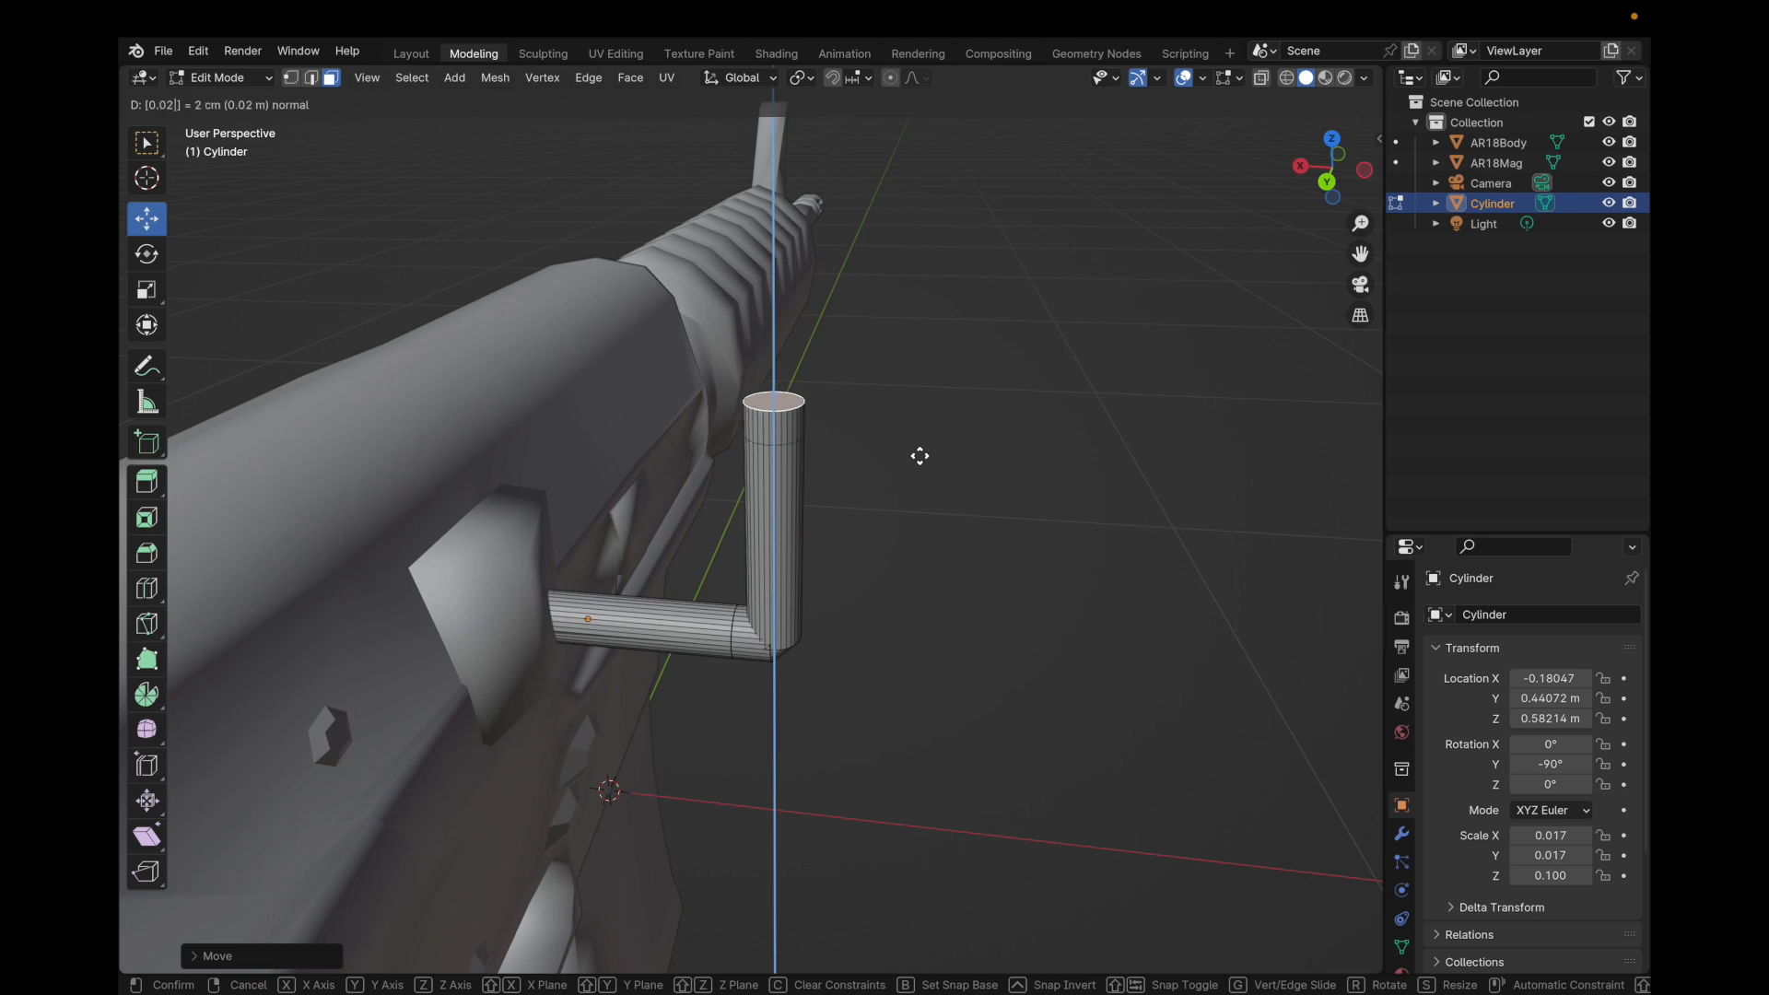
{"action": "type", "text": "5"}
{"action": "key", "text": "Return"}
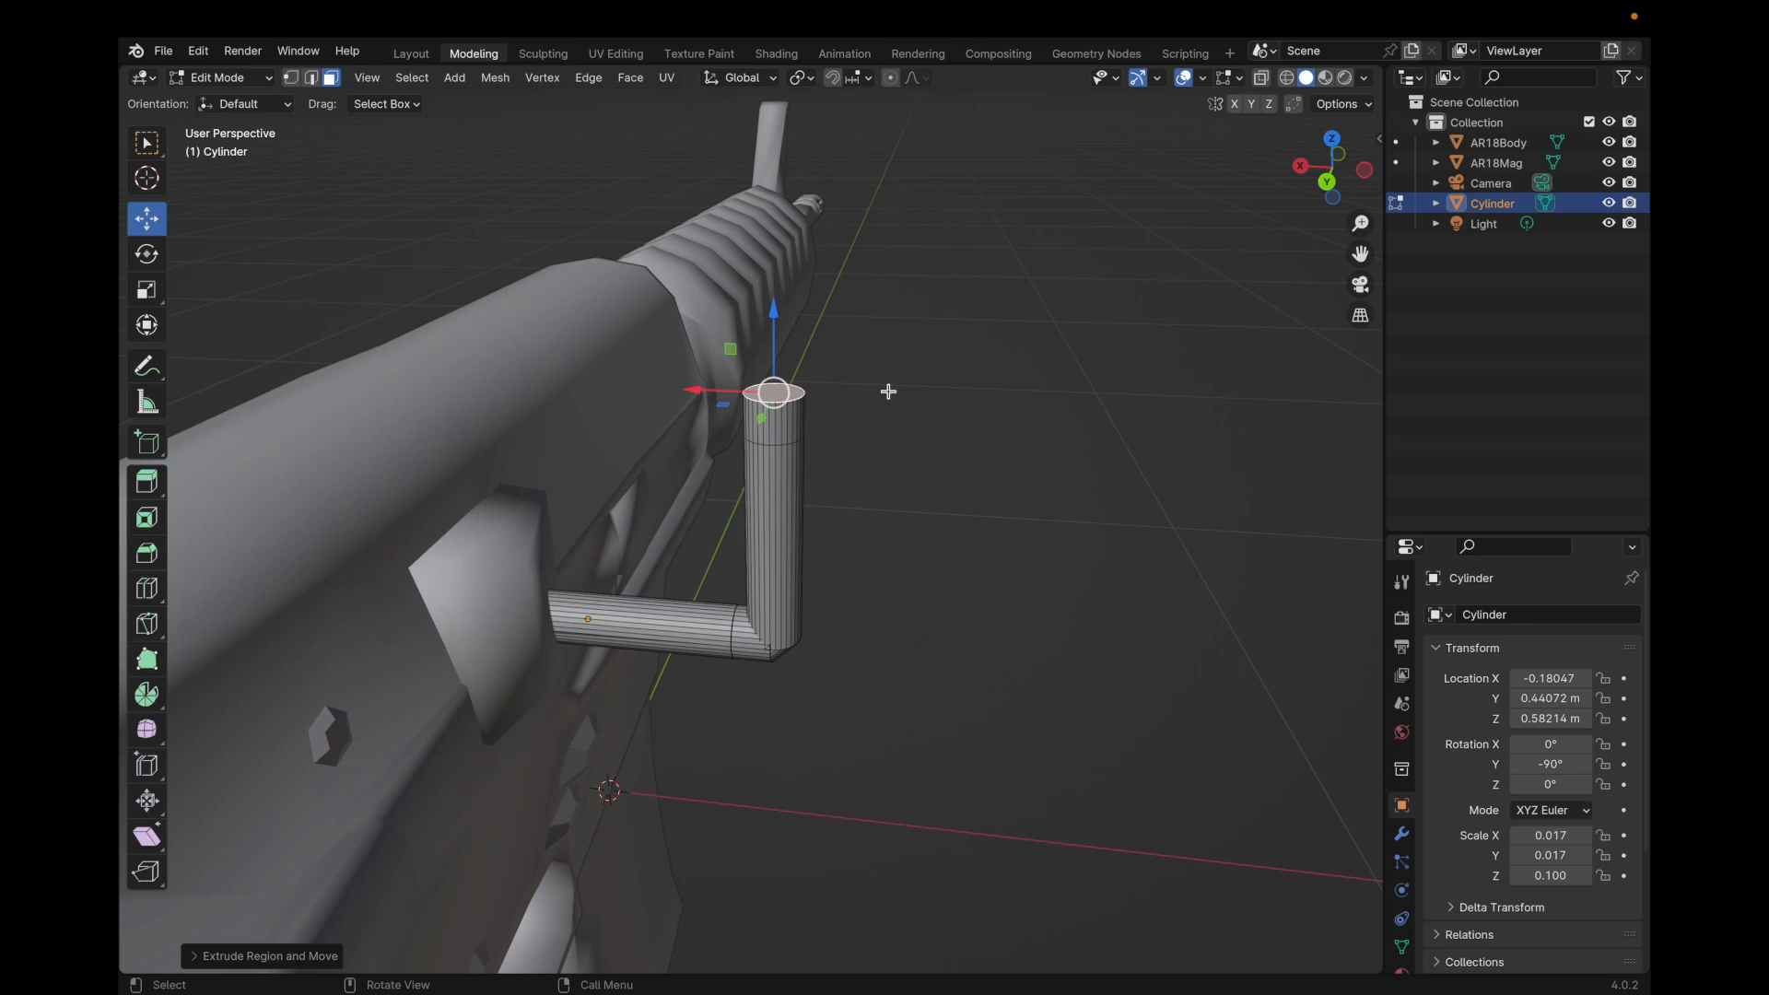
Extrude the top cap by 0 m and rotate the new face about the Y axis until it faces away from the rifle.
{"action": "key", "text": "e"}
{"action": "key", "text": "Return"}
{"action": "left_click", "coordinate": [156, 255]}
{"action": "left_click_drag", "start_coordinate": [796, 322], "coordinate": [882, 442]}
Extrude the rotated cap horizontally away from the rifle to form the handle's grip, and save the file.
{"action": "key", "text": "e"}
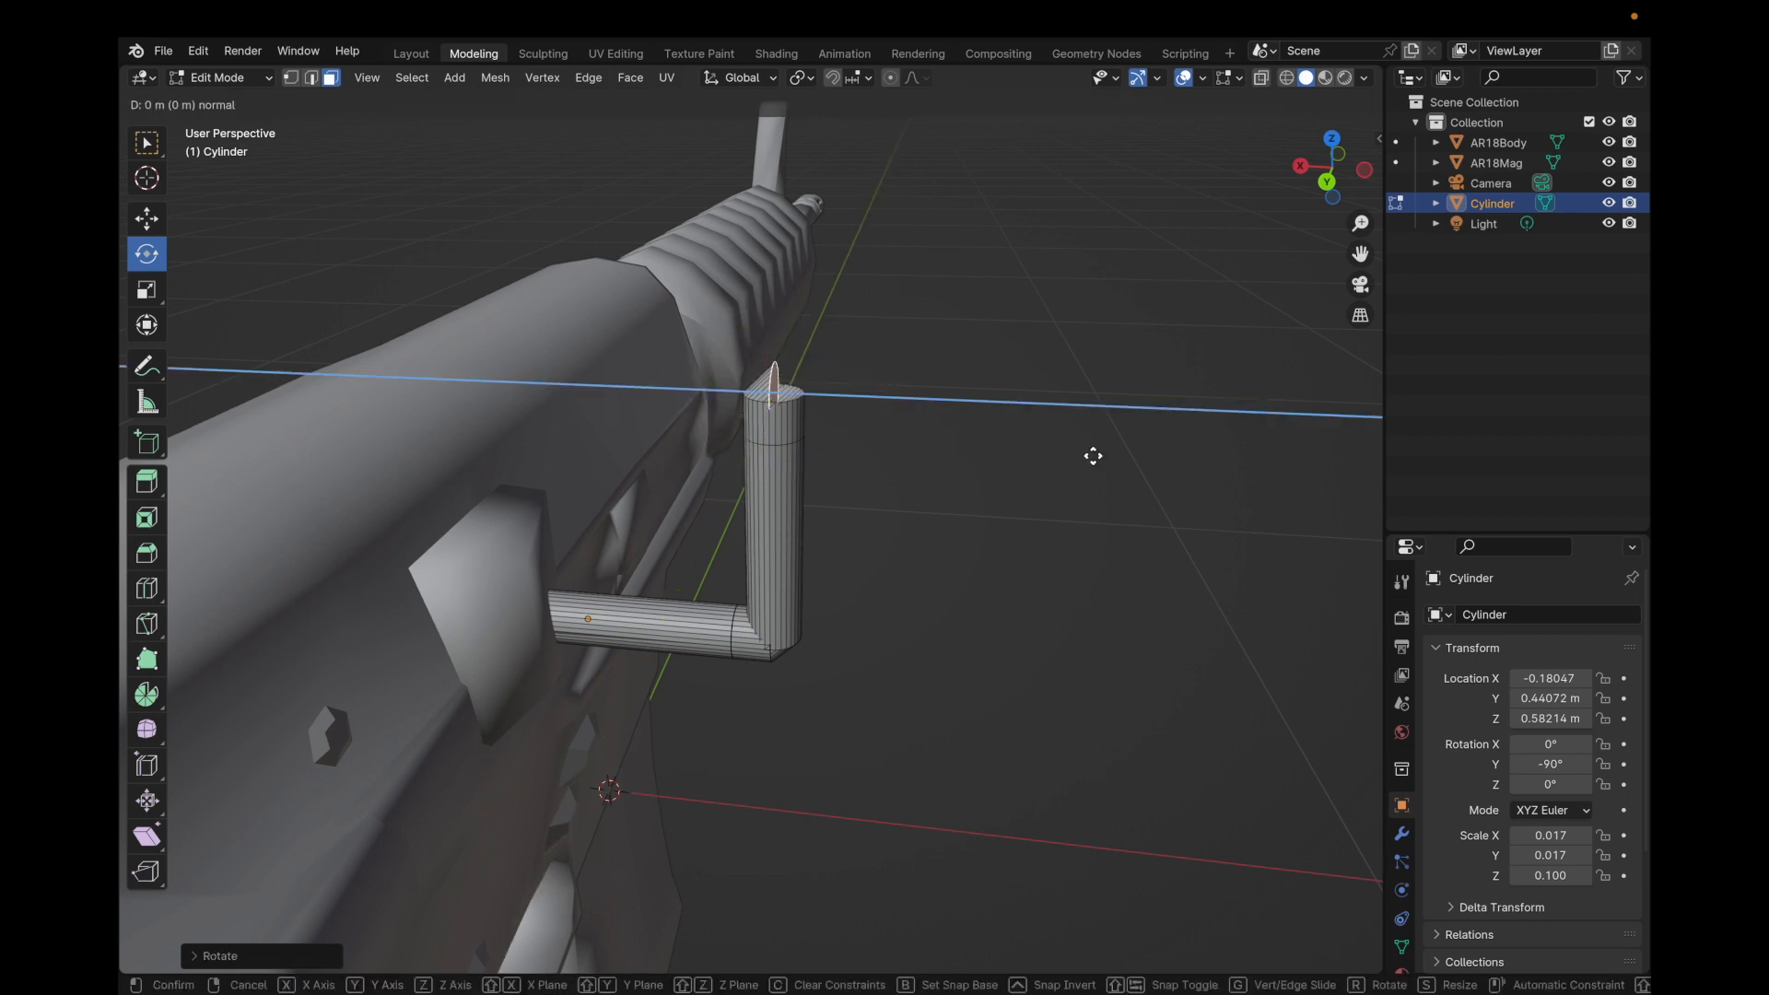
{"action": "left_click", "coordinate": [1362, 473]}
{"action": "scroll", "coordinate": [794, 183], "scroll_direction": "down", "scroll_amount": 5}
{"action": "middle_click_drag", "start_coordinate": [793, 184], "coordinate": [793, 178]}
{"action": "key", "text": "super+s"}
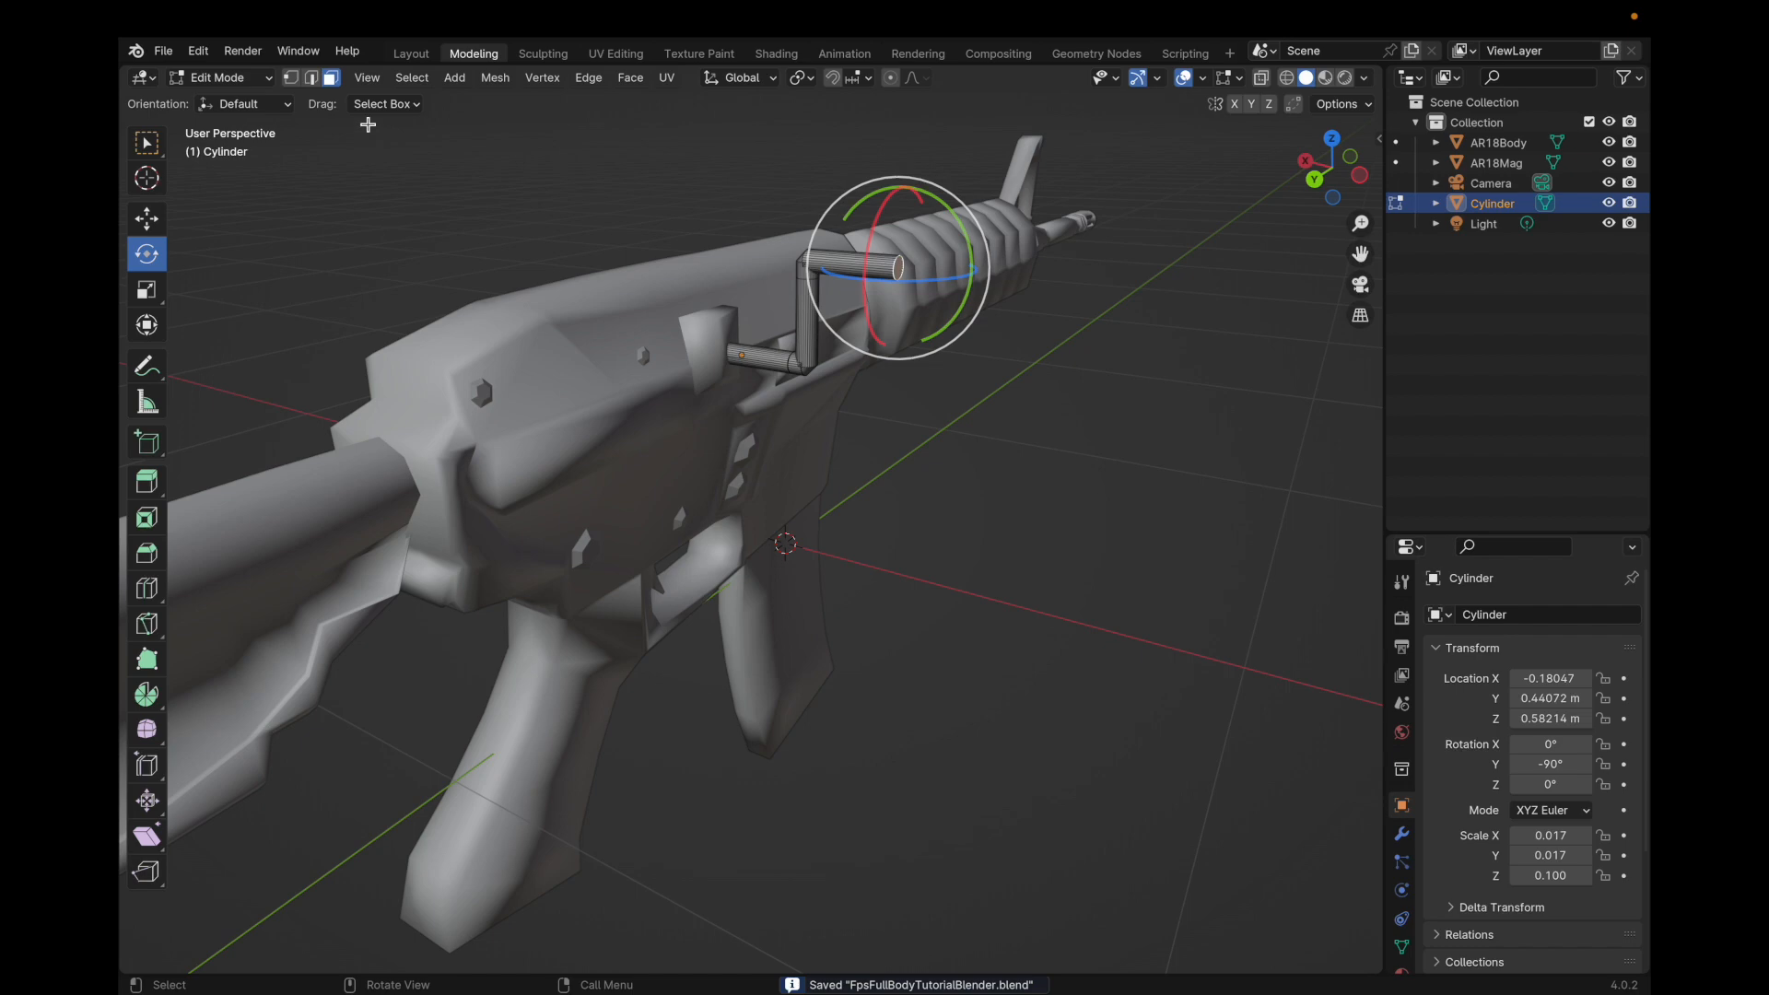
Scale the whole handle down uniformly in the Layout workspace to a scale of about 0.014, 0.014, 0.082.
{"action": "left_click", "coordinate": [411, 54]}
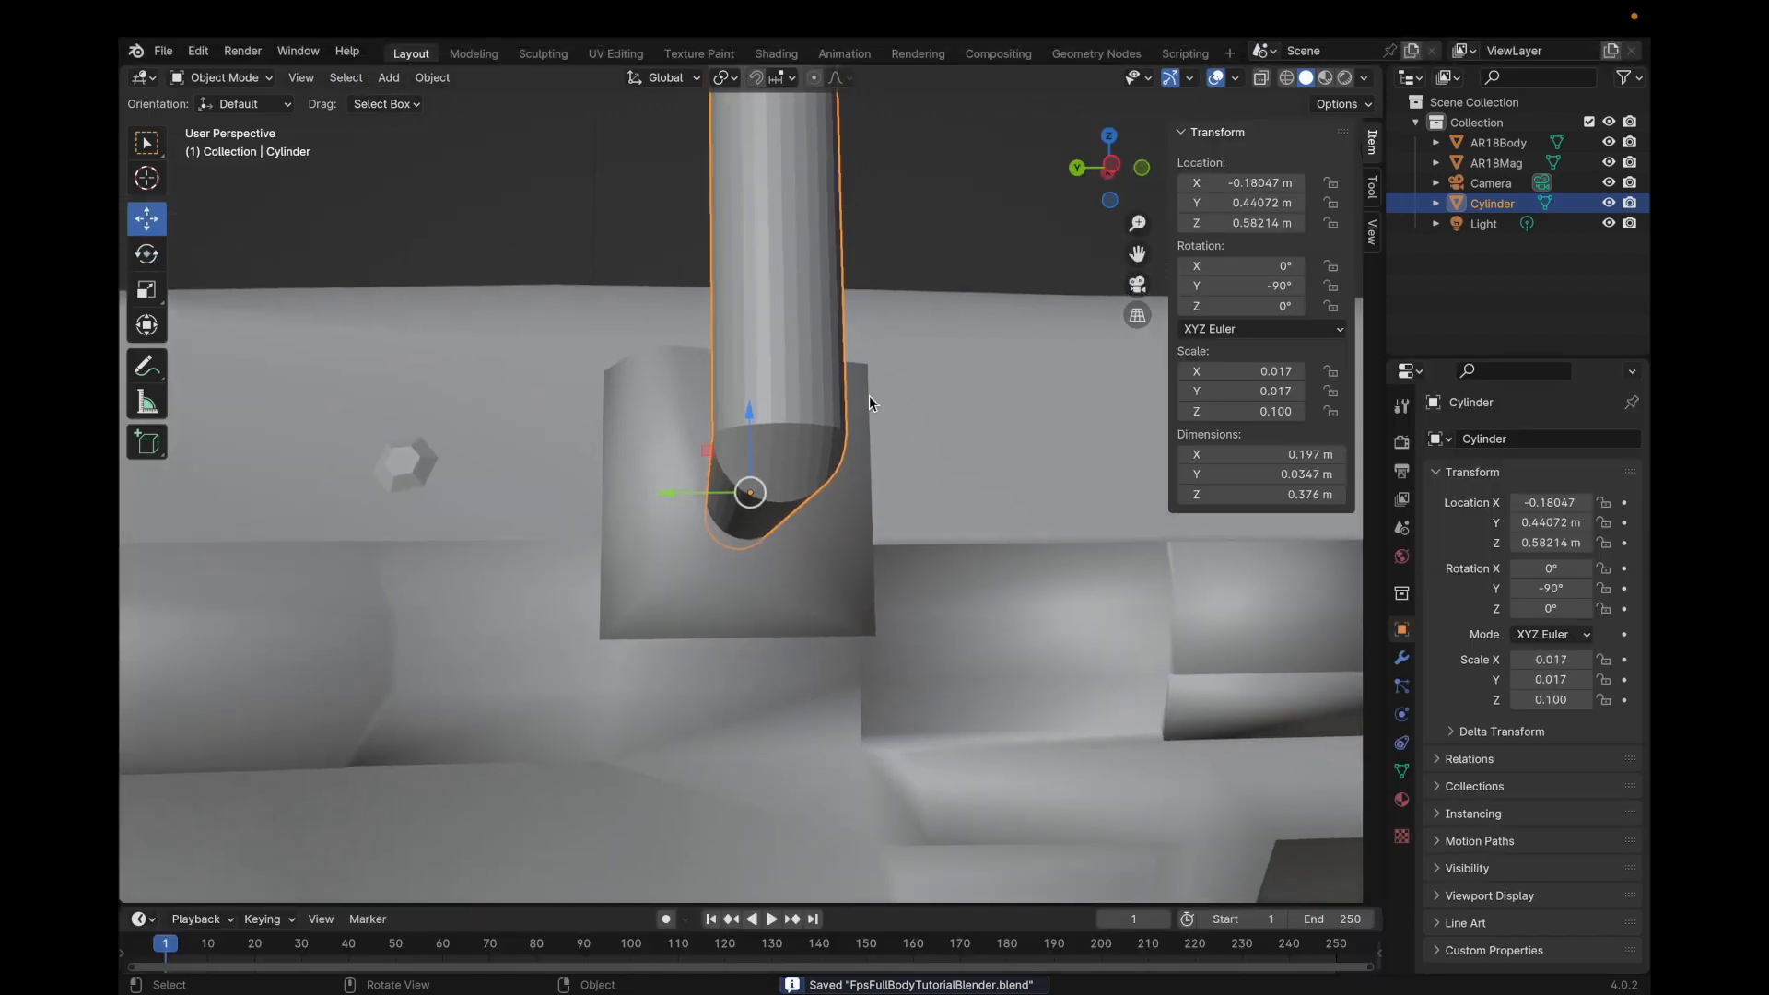
{"action": "scroll", "coordinate": [869, 395], "scroll_direction": "down", "scroll_amount": 4}
{"action": "middle_click_drag", "start_coordinate": [789, 442], "coordinate": [679, 394]}
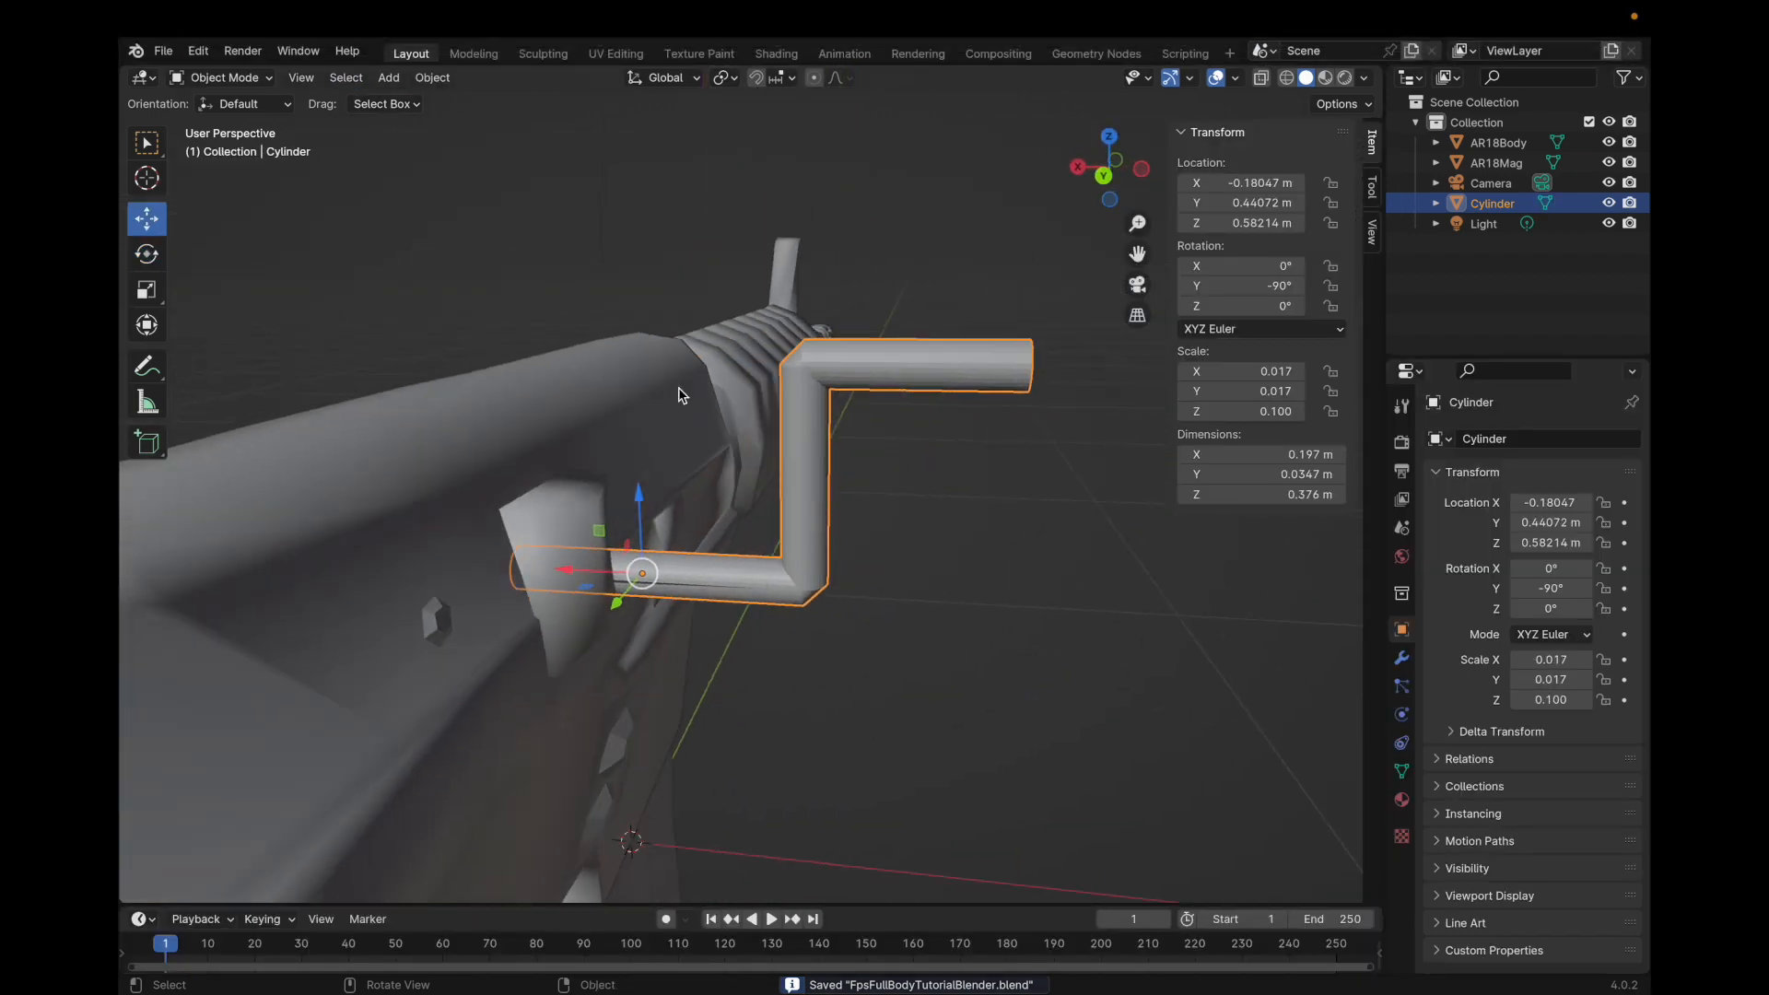
{"action": "scroll", "coordinate": [679, 394], "scroll_direction": "down", "scroll_amount": 6}
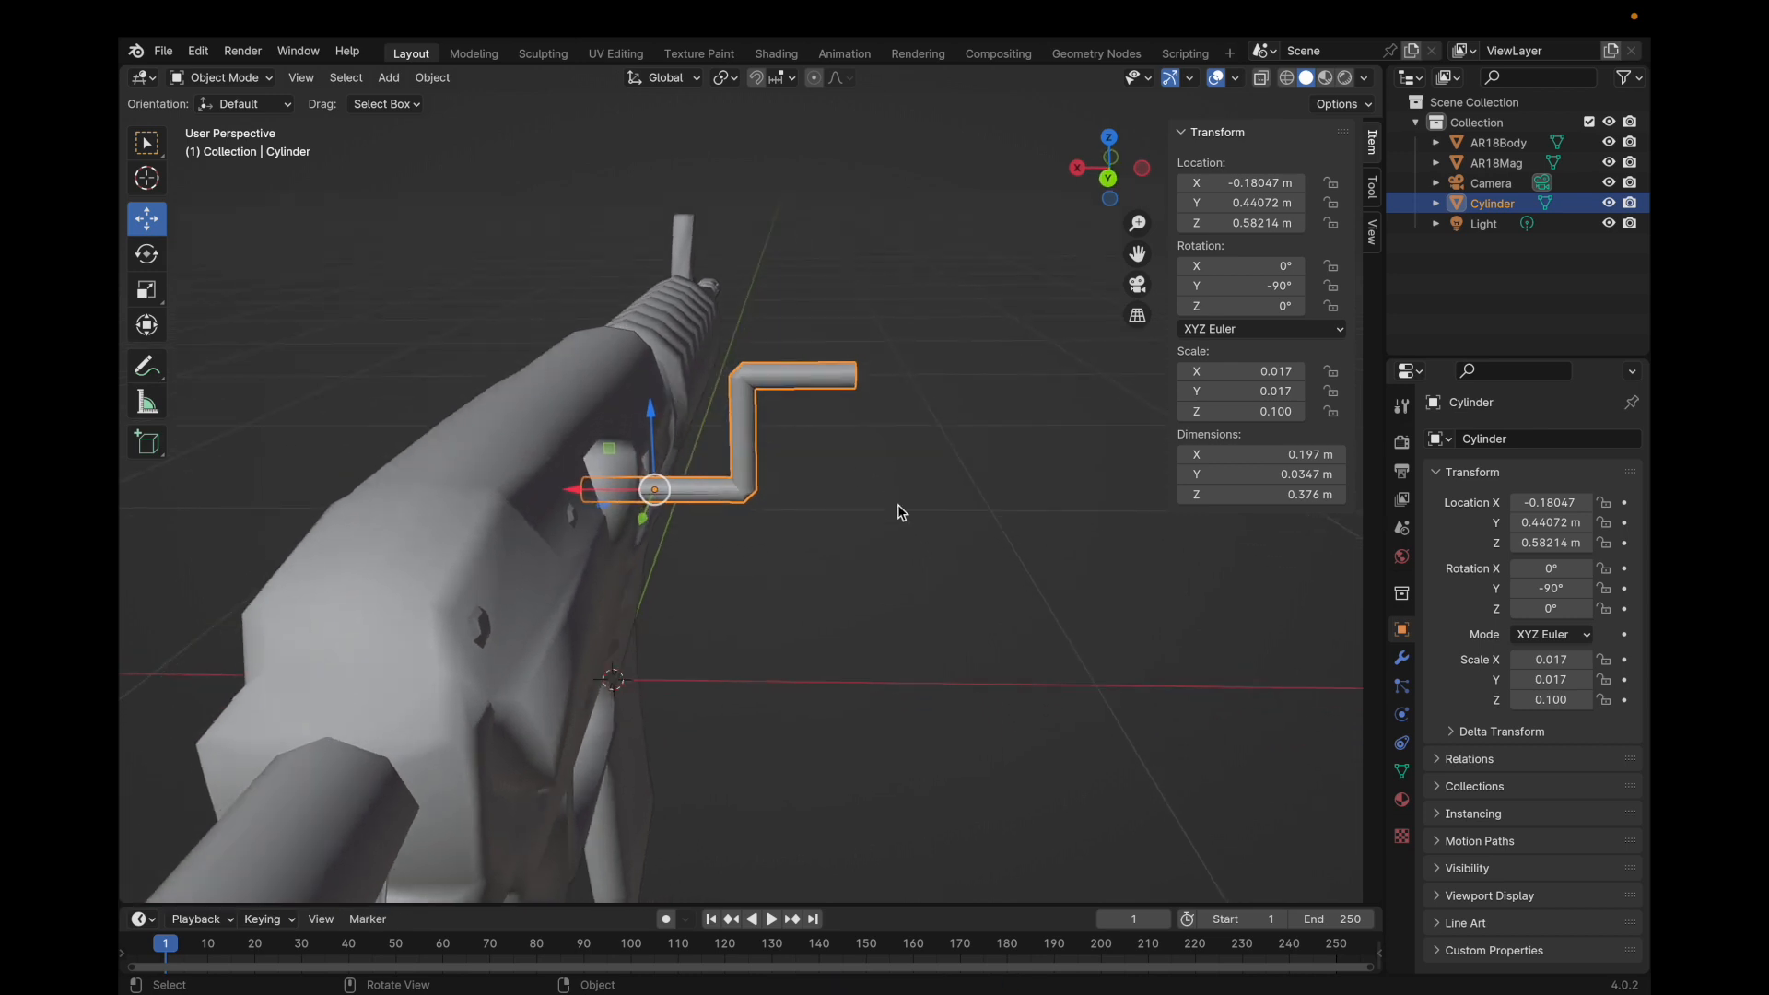
{"action": "key", "text": "s"}
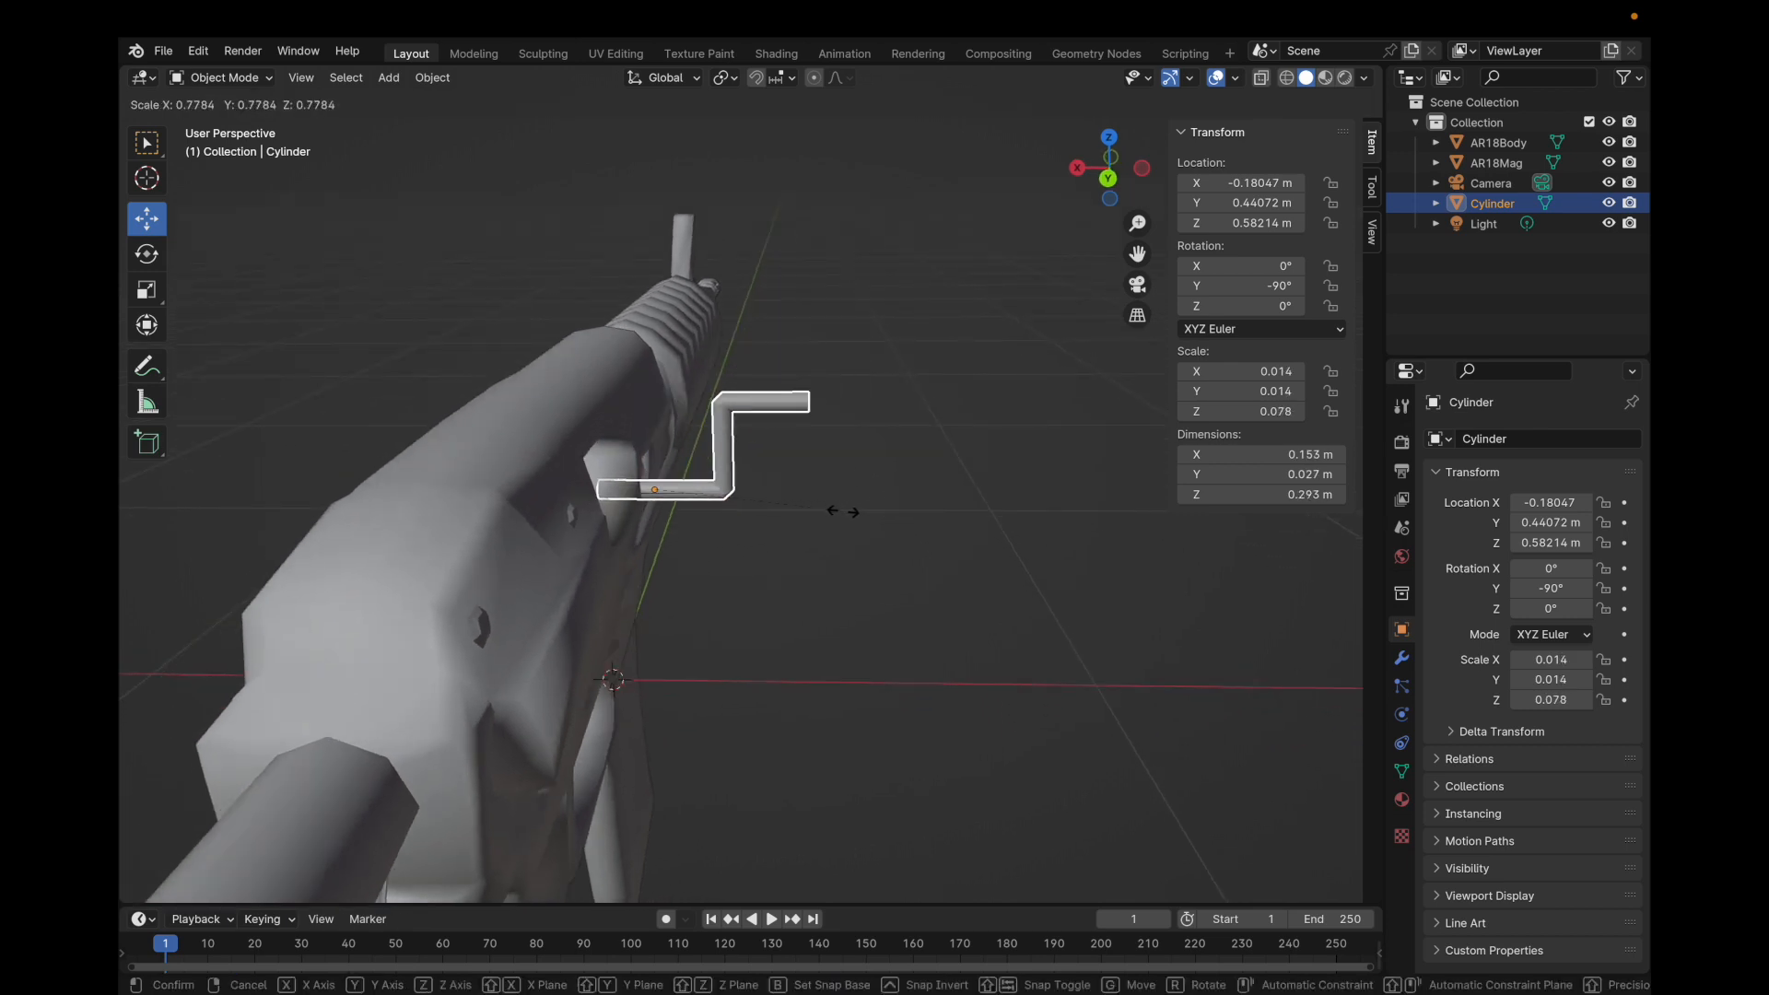
{"action": "left_click", "coordinate": [851, 513]}
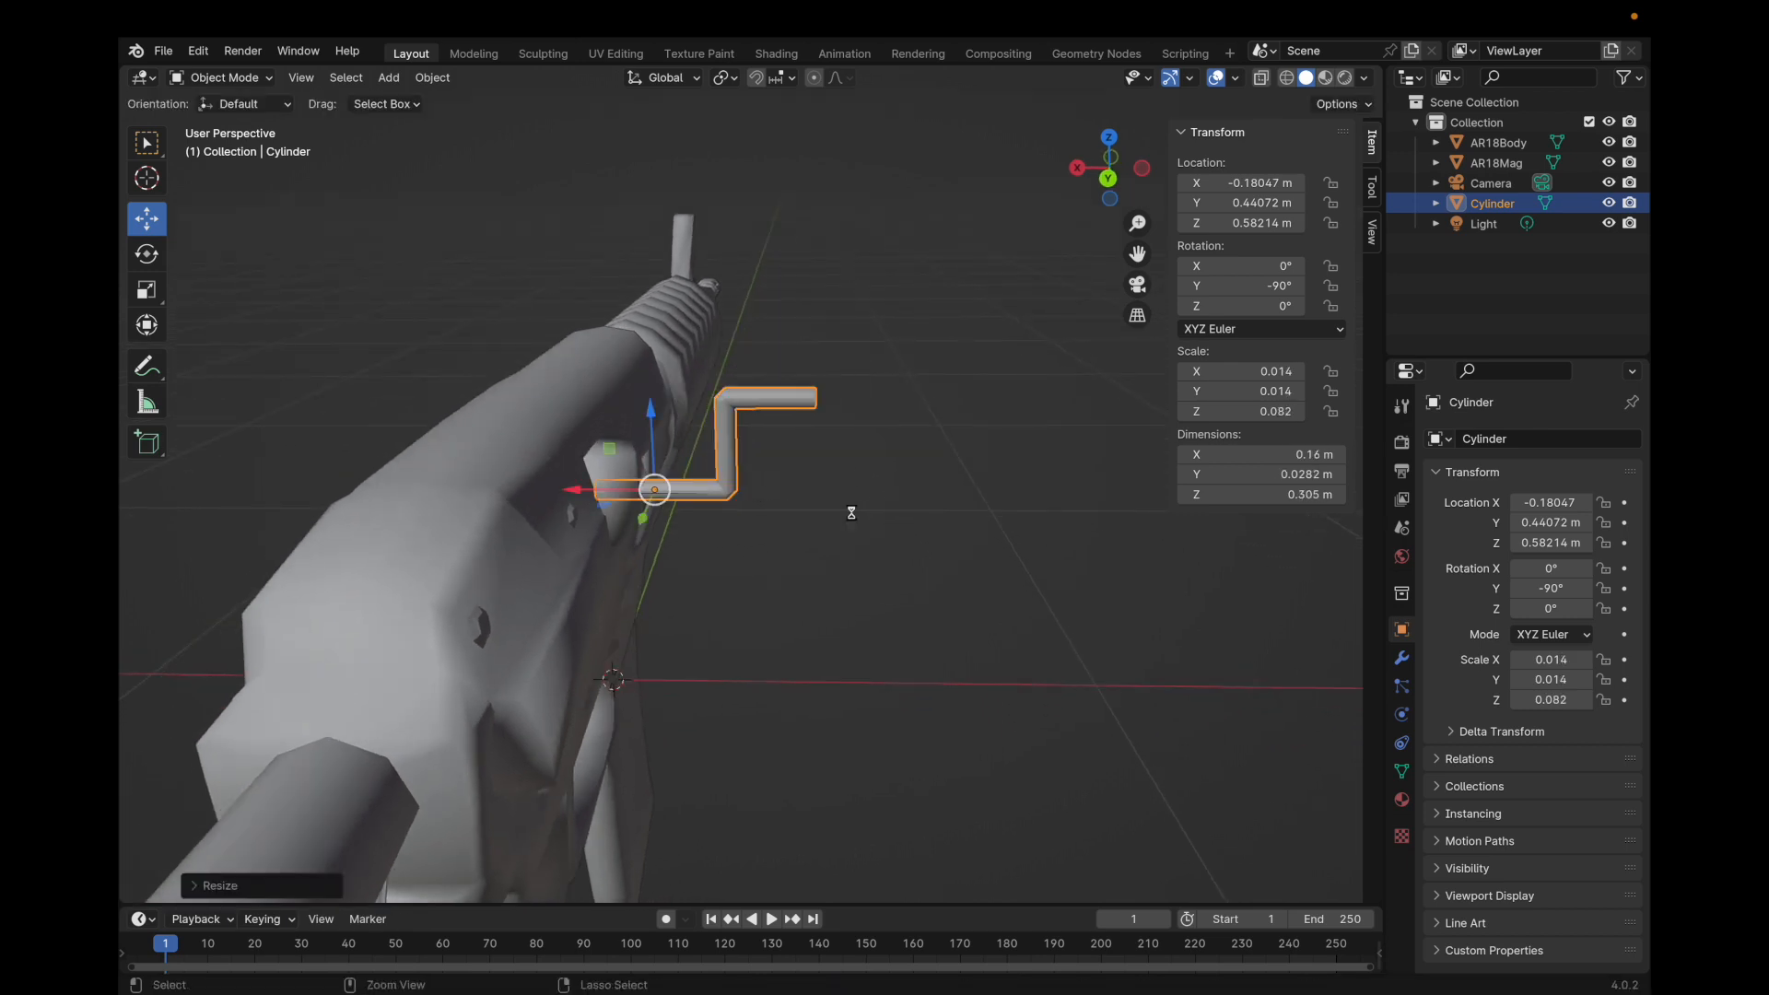
Reposition the handle on the rifle's side at about Y 0.447 m and Z 0.585 m, and save the file.
{"action": "scroll", "coordinate": [851, 512], "scroll_direction": "right", "scroll_amount": 10}
{"action": "left_click_drag", "start_coordinate": [682, 452], "coordinate": [678, 448]}
{"action": "scroll", "coordinate": [782, 505], "scroll_direction": "right", "scroll_amount": 5}
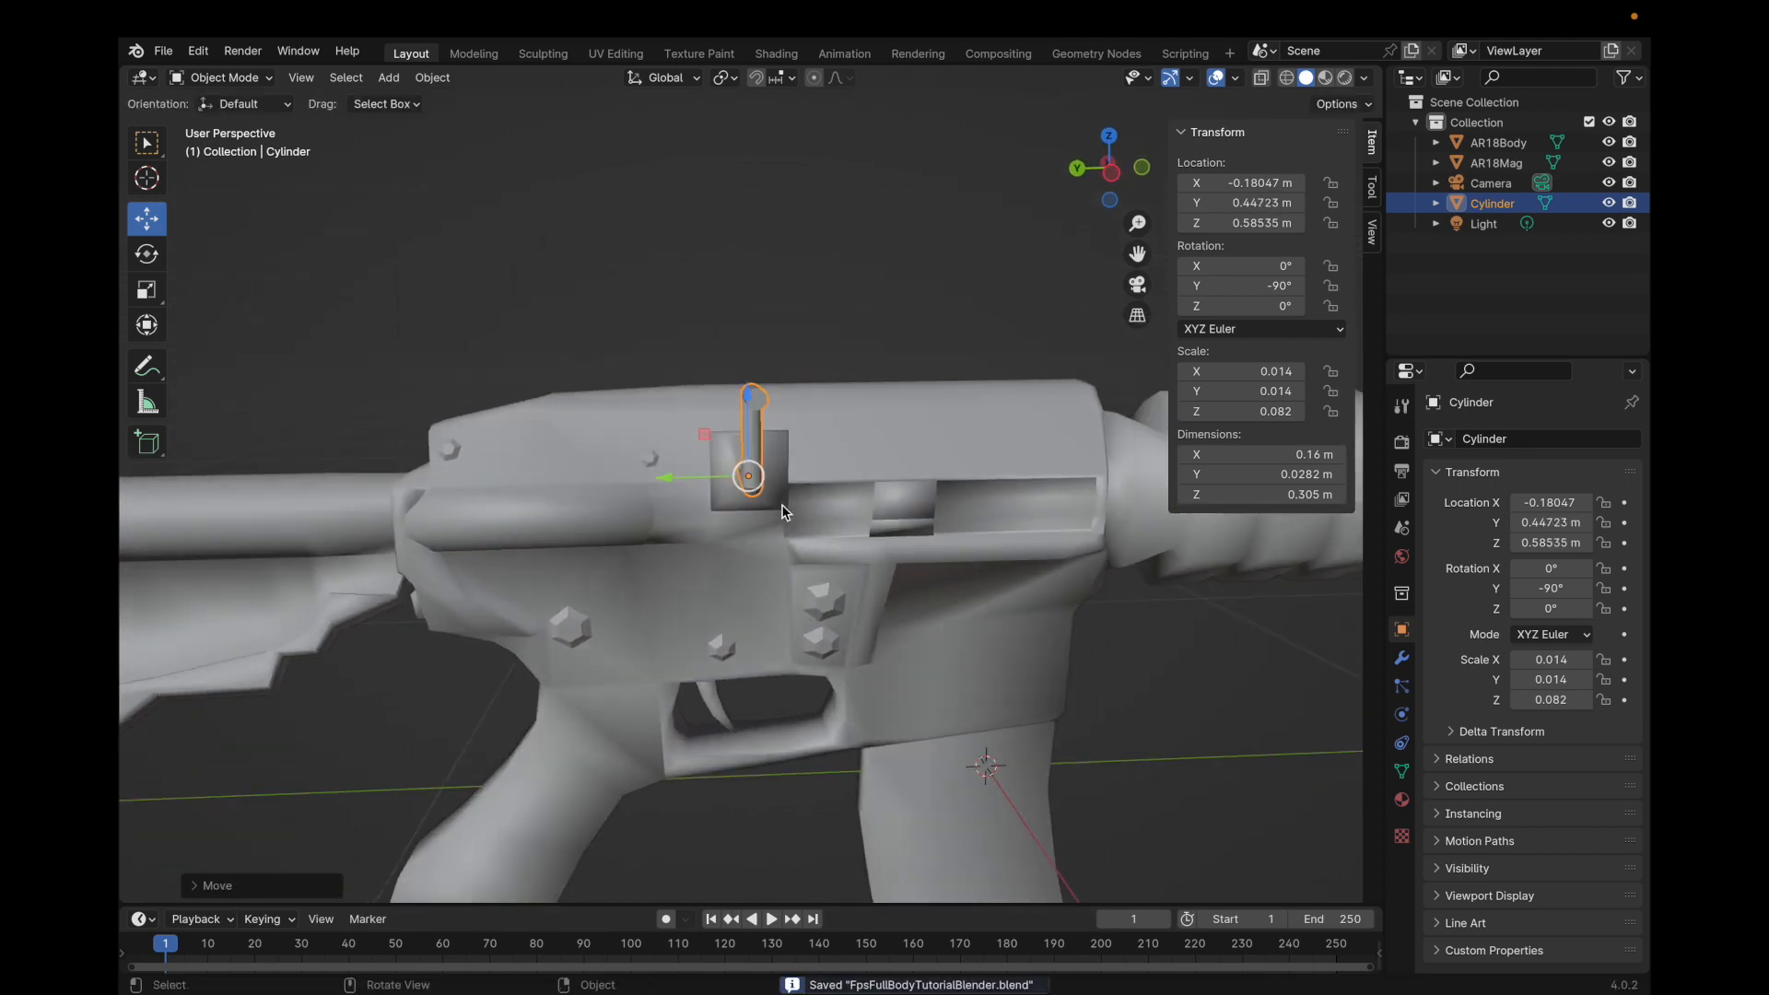
{"action": "scroll", "coordinate": [783, 512], "scroll_direction": "right", "scroll_amount": 10}
Export the handle as ReloadPullPin.fbx to the Models/Guns folder, limited to selected objects and the Mesh object type.
{"action": "left_click", "coordinate": [163, 51]}
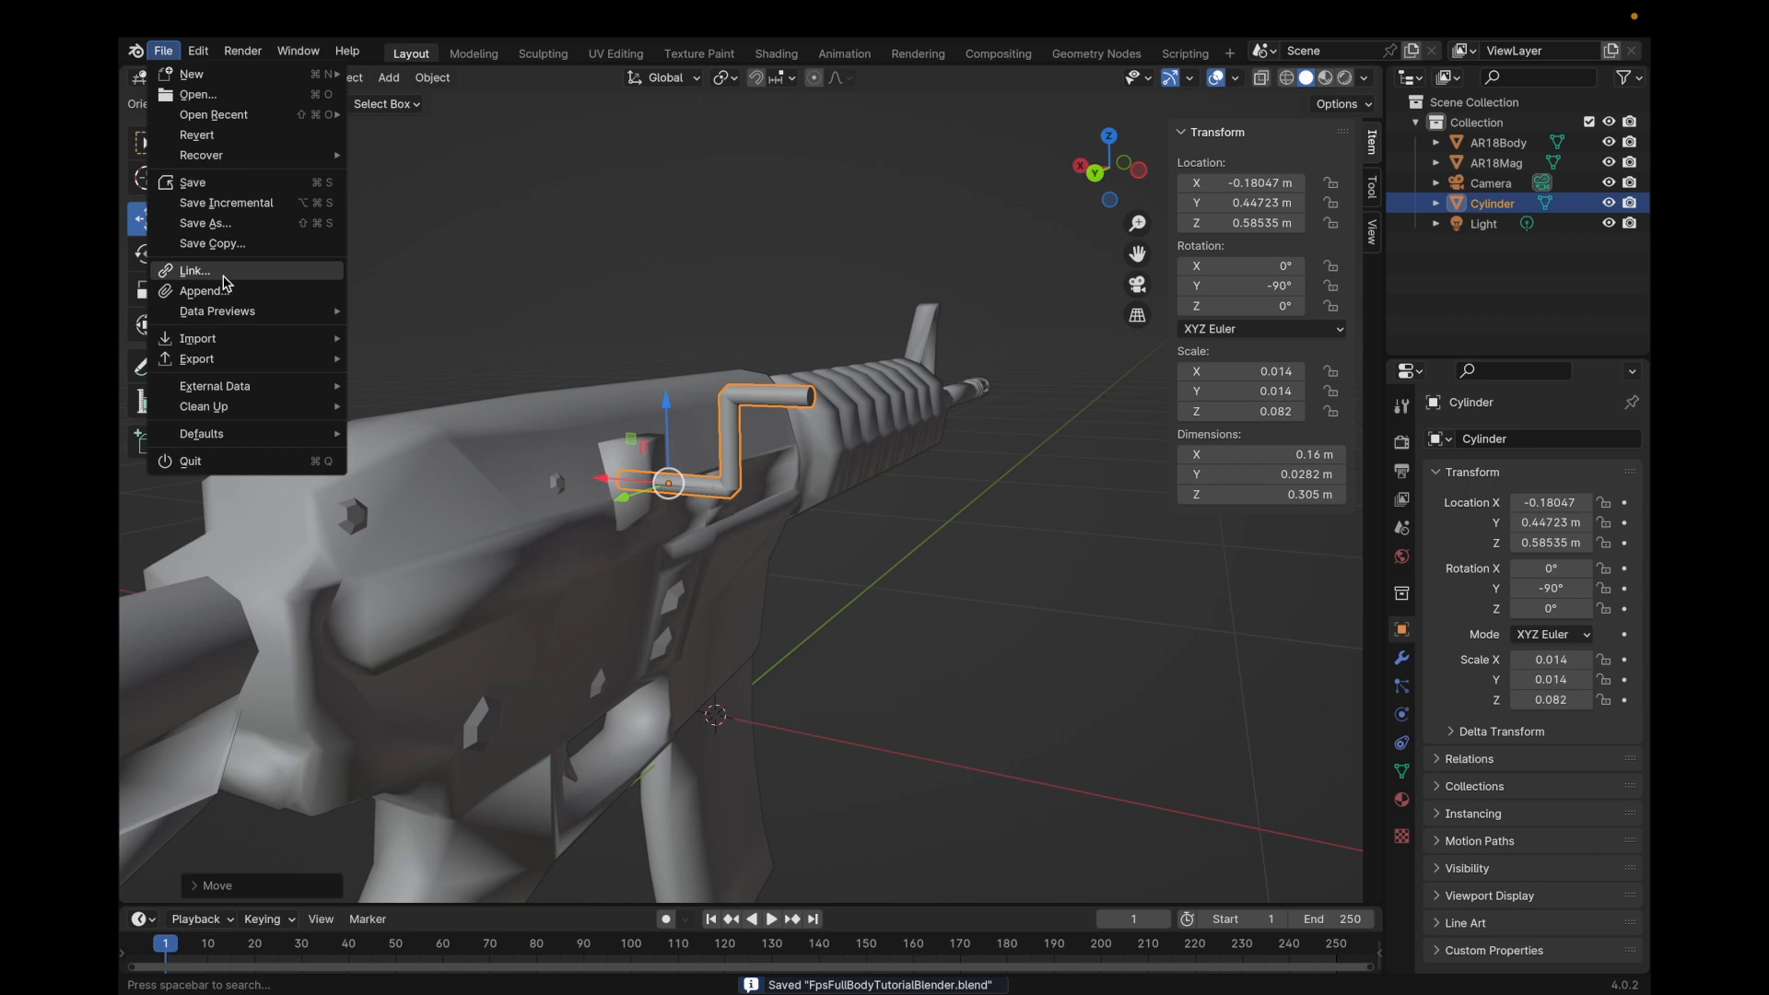
{"action": "mouse_move", "coordinate": [276, 359]}
{"action": "left_click", "coordinate": [426, 539]}
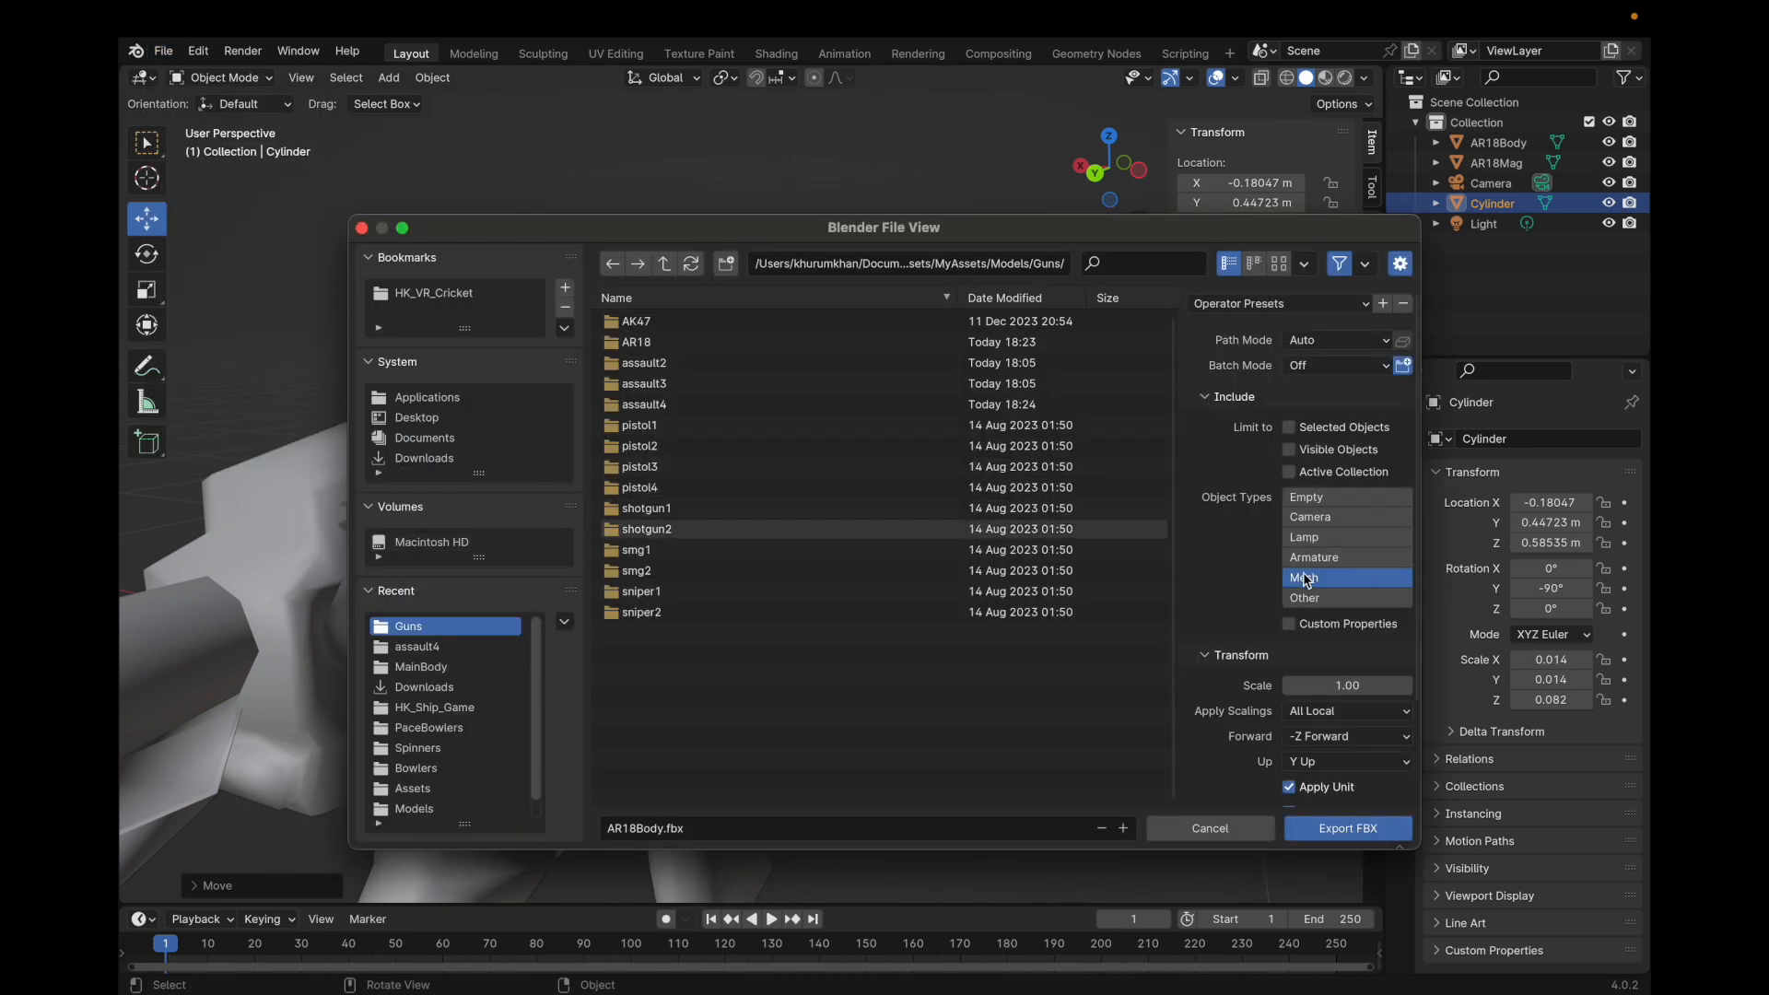
{"action": "right_click", "coordinate": [1493, 203]}
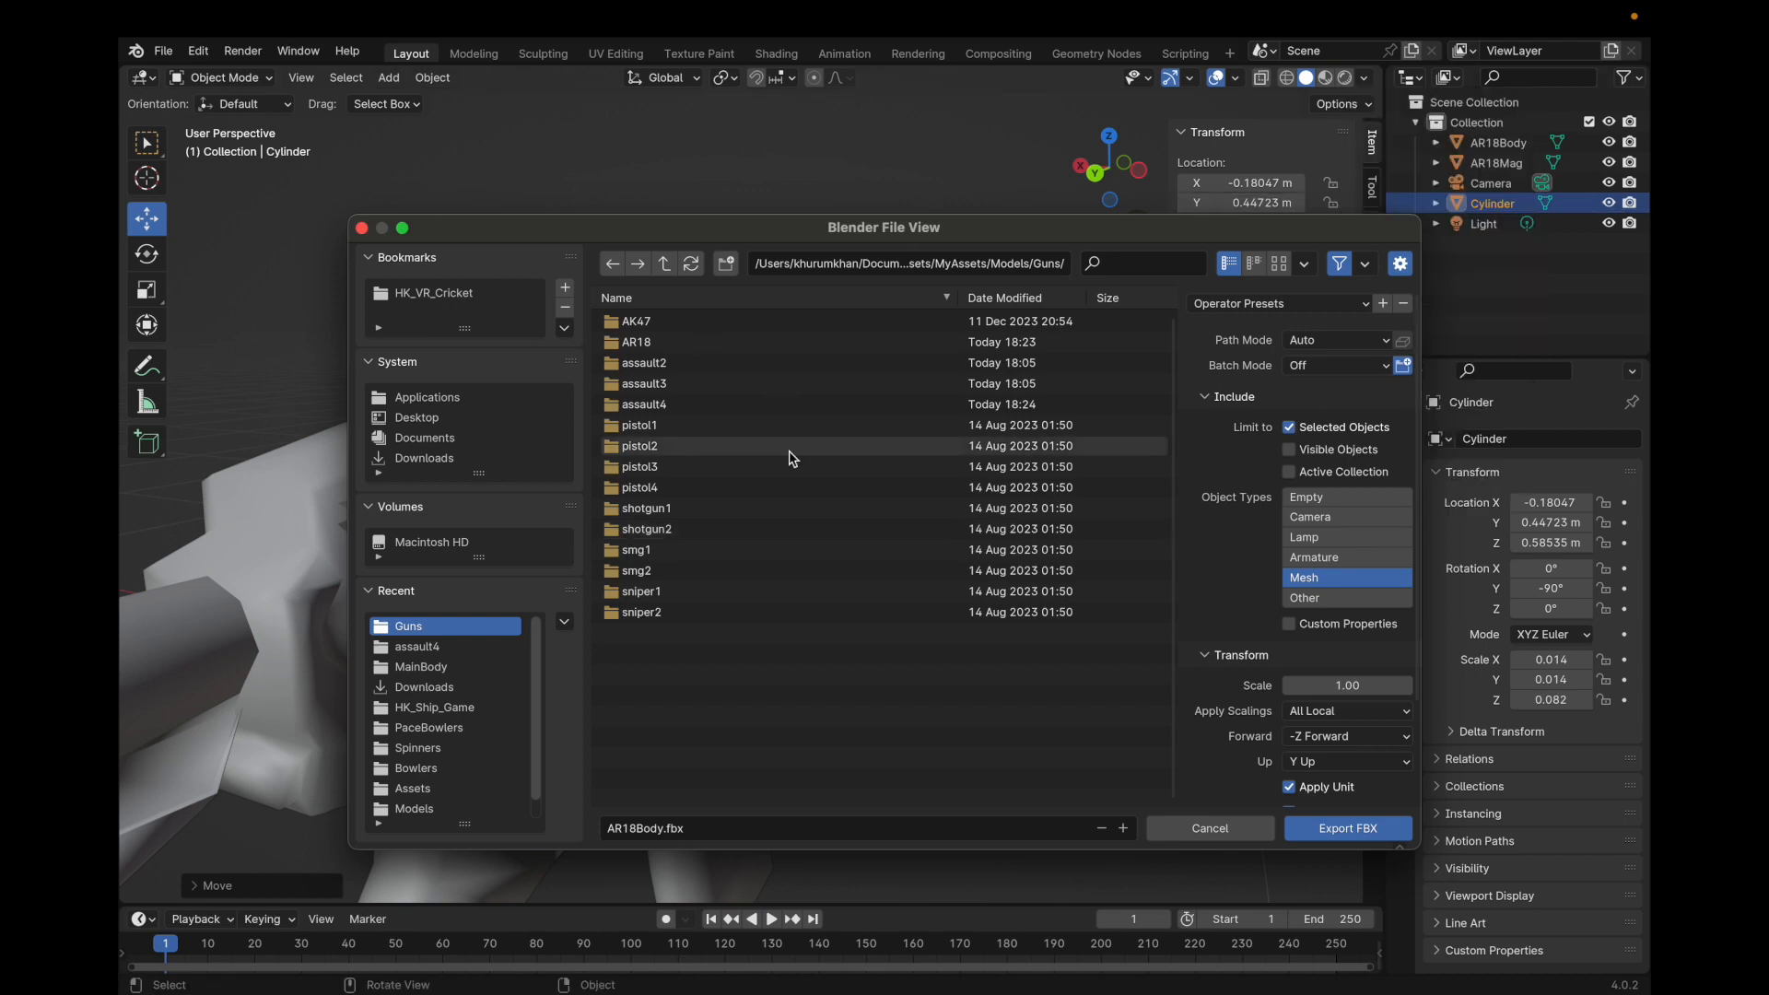
{"action": "left_click", "coordinate": [673, 828]}
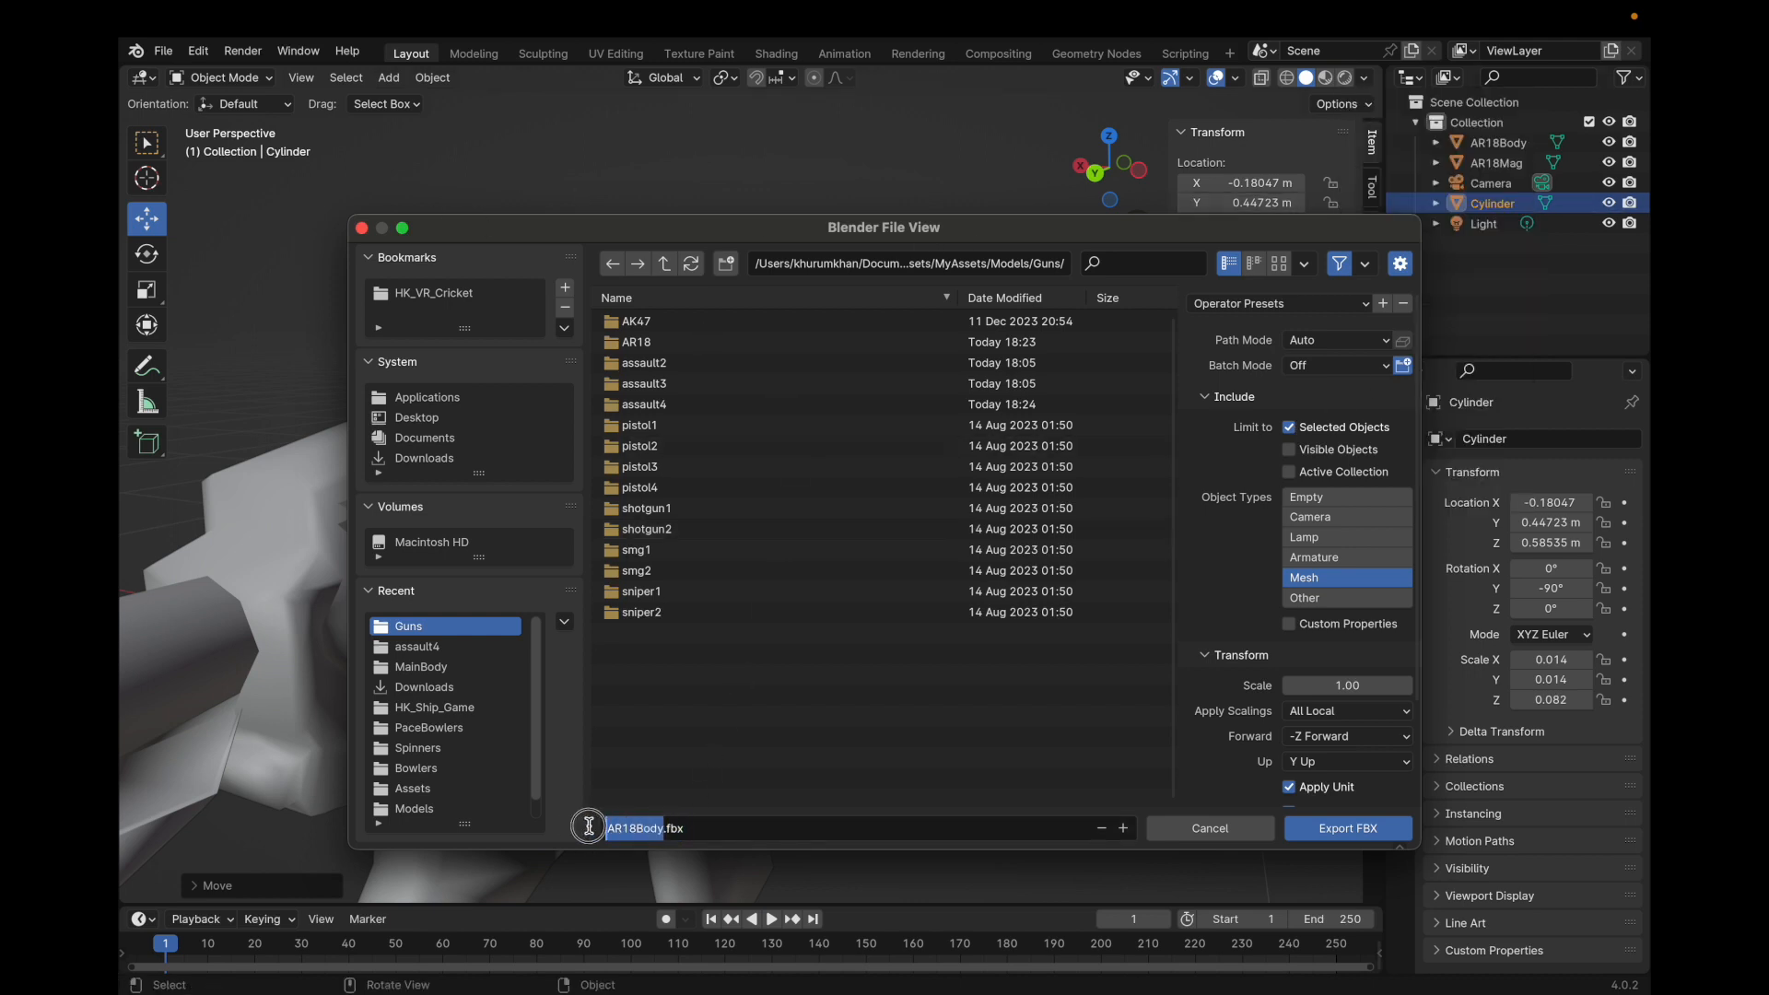
{"action": "type", "text": "ReloadPullPin"}
{"action": "left_click", "coordinate": [1331, 832]}
{"action": "left_click", "coordinate": [1354, 823]}
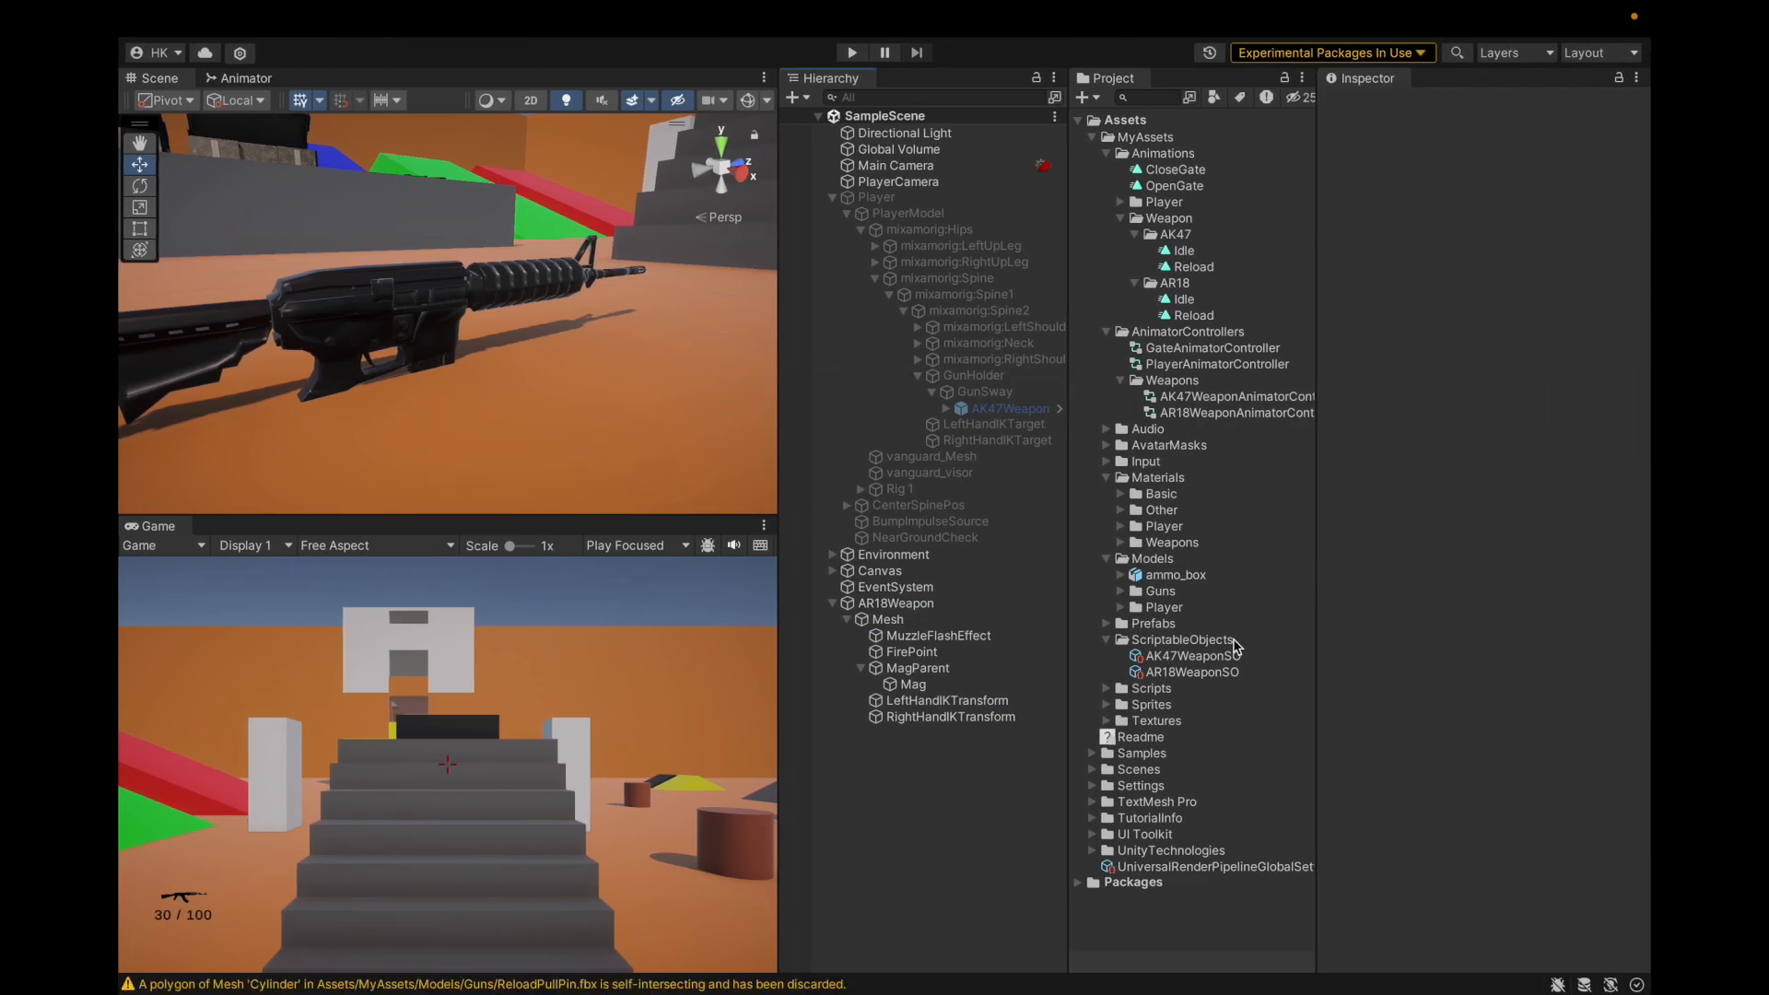
Switch to Unity, expand the Models/Guns folder and select the ReloadPullPin model.
{"action": "left_click", "coordinate": [1159, 590]}
{"action": "double_click", "coordinate": [1174, 594]}
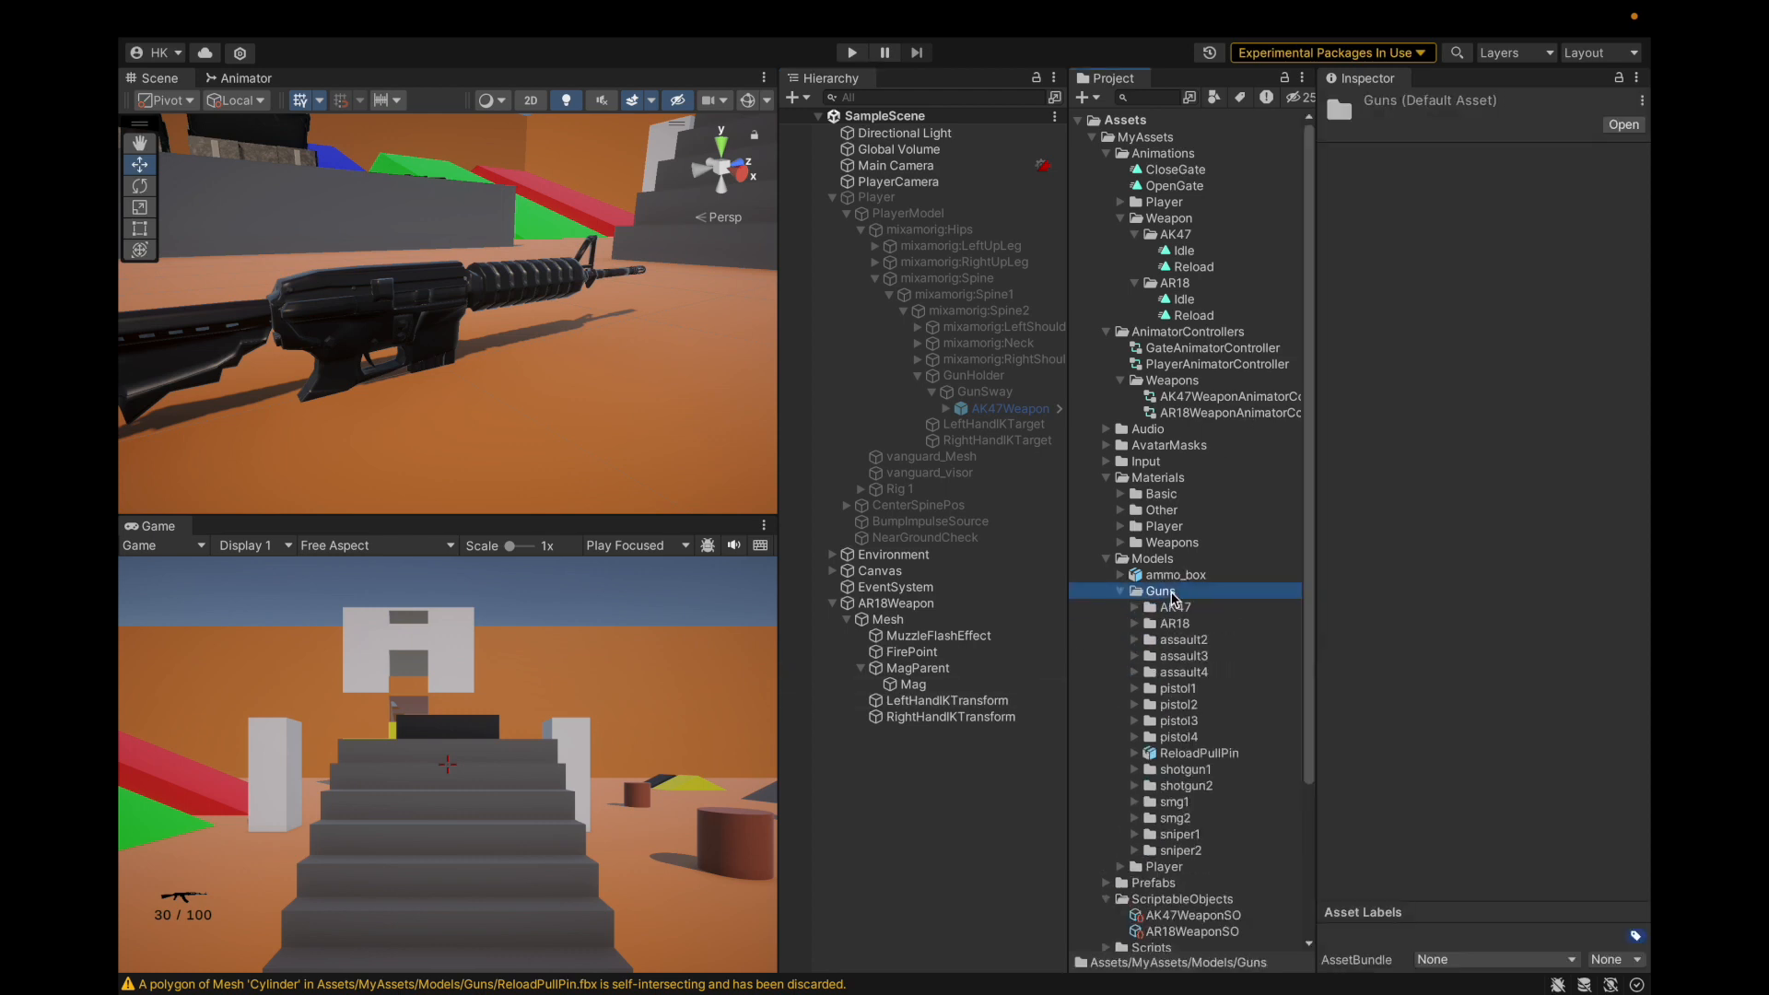
{"action": "scroll", "coordinate": [1175, 597], "scroll_direction": "down", "scroll_amount": 3}
{"action": "left_click", "coordinate": [1202, 601]}
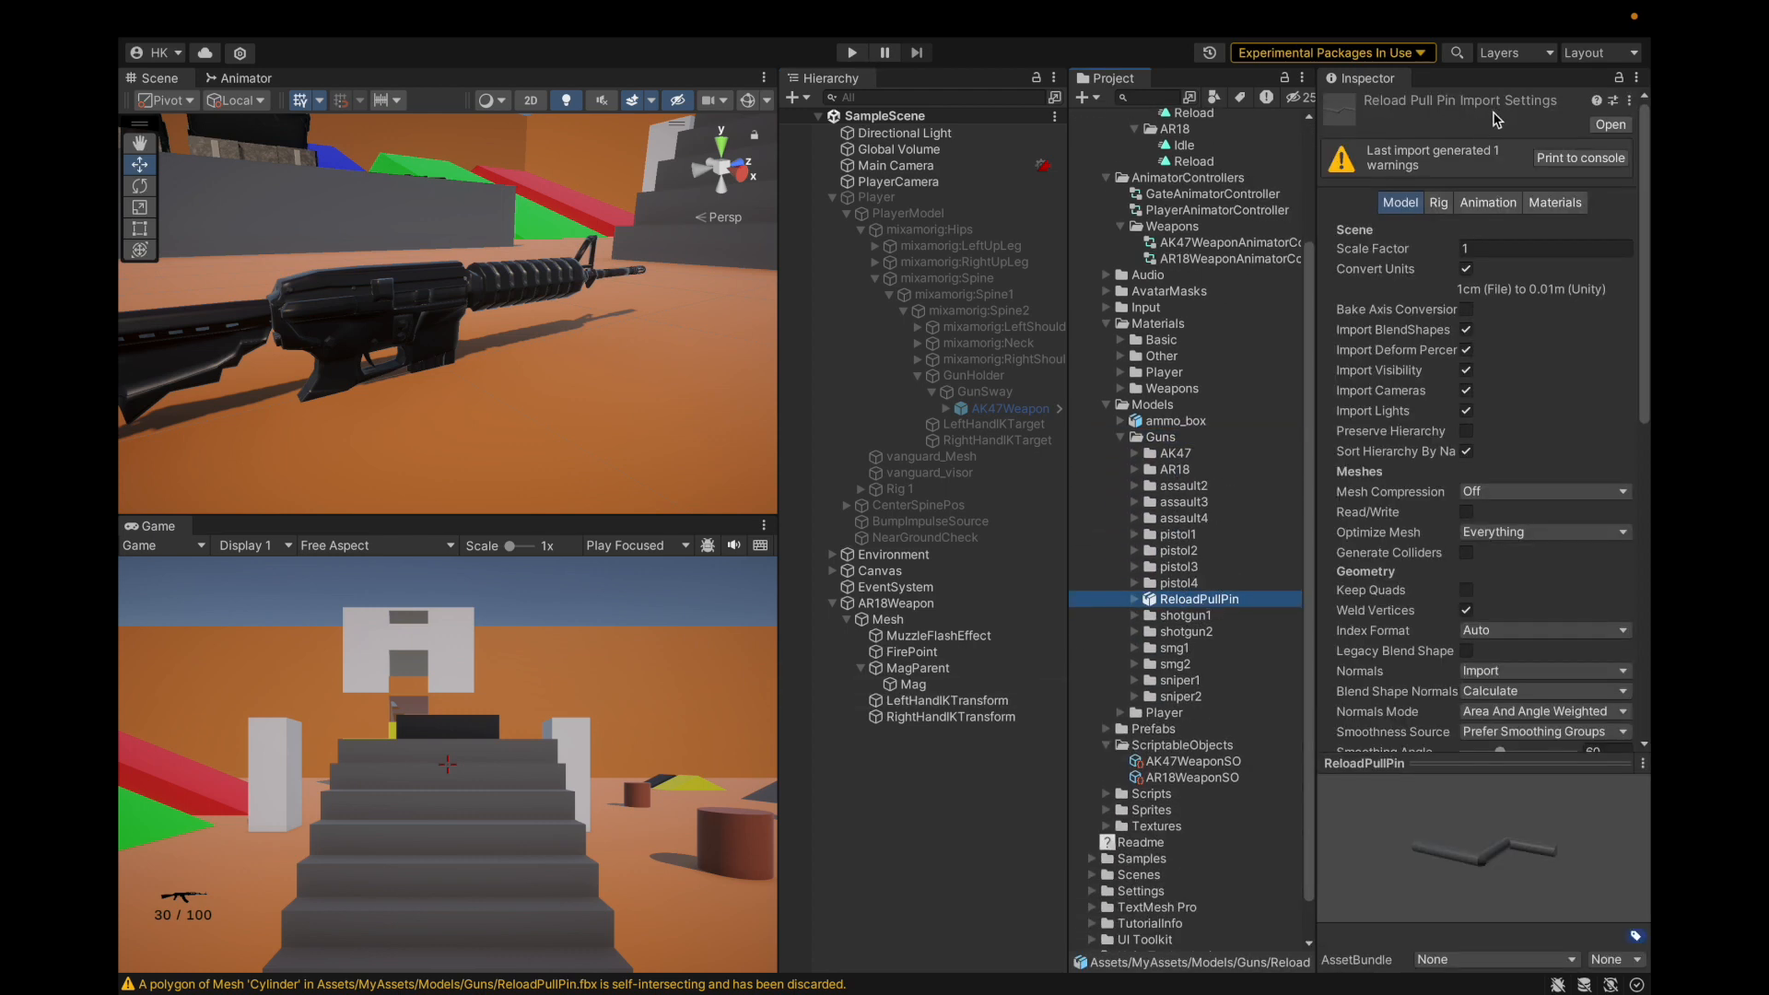
Open the Console from the mesh import warning and clear the warning.
{"action": "left_click", "coordinate": [772, 978]}
{"action": "left_click", "coordinate": [339, 669]}
{"action": "left_click", "coordinate": [341, 621]}
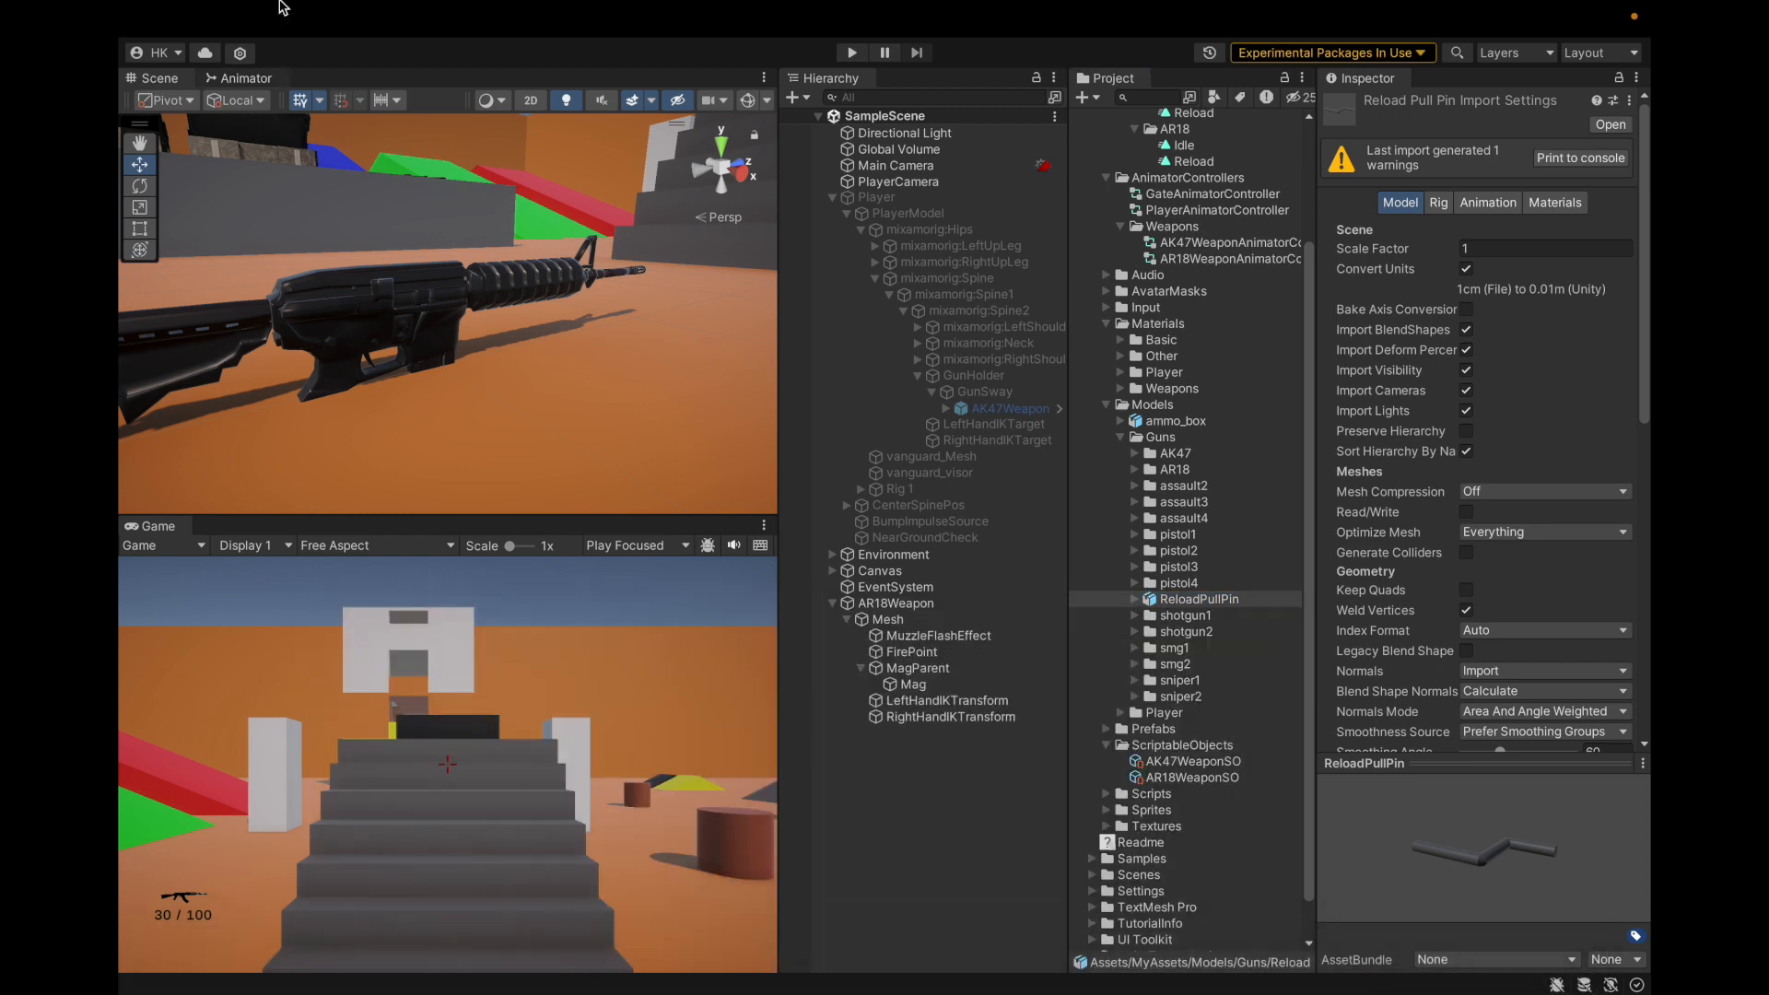
{"action": "left_click", "coordinate": [240, 18]}
{"action": "left_click", "coordinate": [248, 277]}
Set the ReloadPullPin model's import Scale Factor to 0.2 and save the import settings.
{"action": "left_click", "coordinate": [1448, 202]}
{"action": "left_click", "coordinate": [1401, 202]}
{"action": "left_click", "coordinate": [1496, 245]}
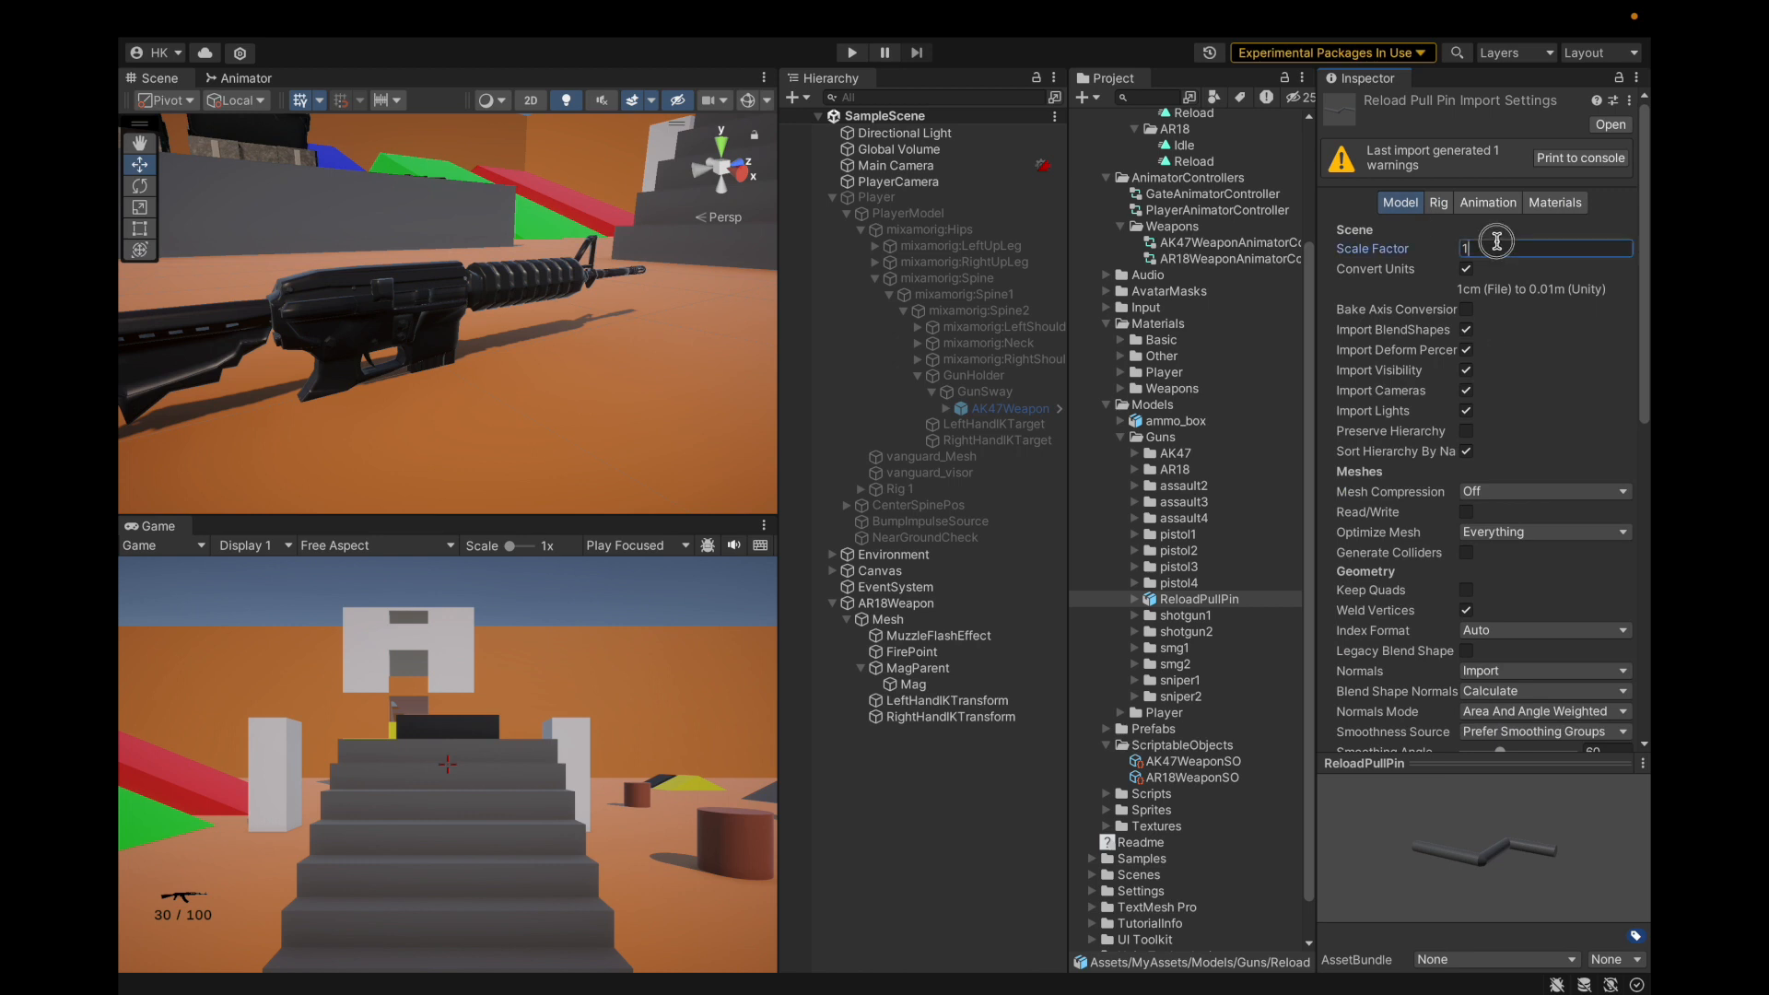
{"action": "left_click", "coordinate": [1196, 602]}
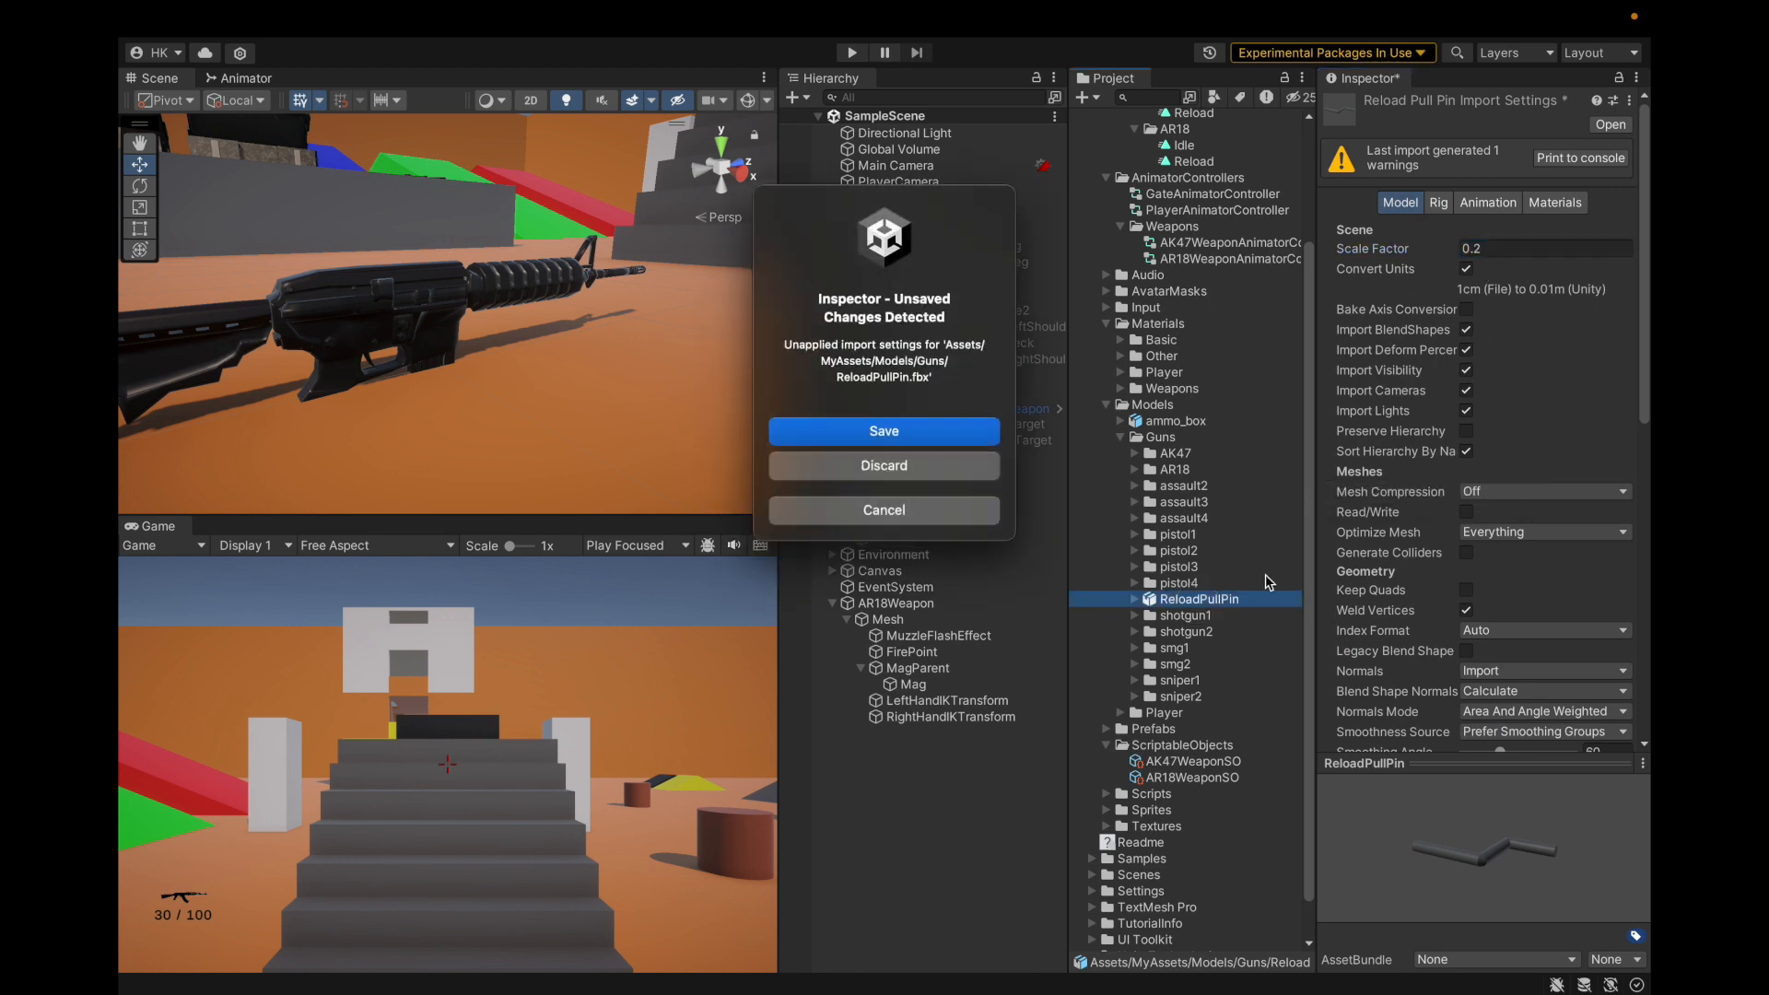
{"action": "left_click", "coordinate": [883, 465]}
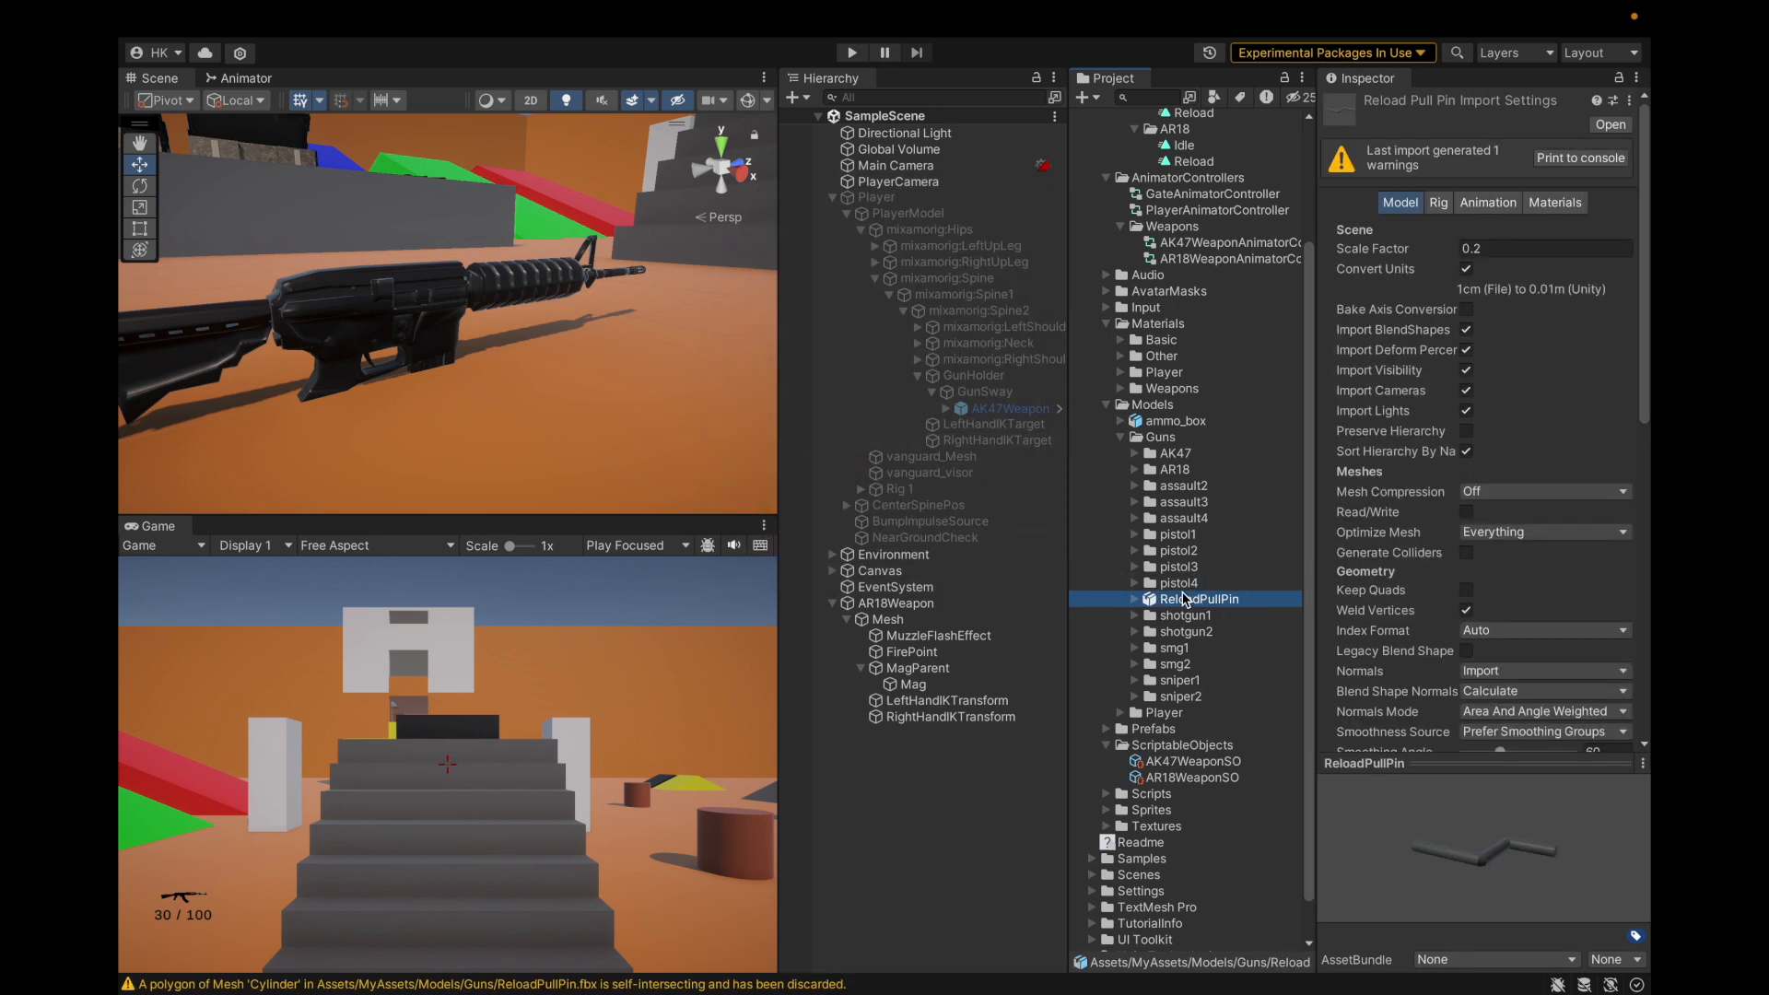
Duplicate the Cylinder mesh inside the ReloadPullPin model as a standalone asset and rename the copy ReloadPullPin.
{"action": "key", "text": "Down"}
{"action": "key", "text": "ctrl+d"}
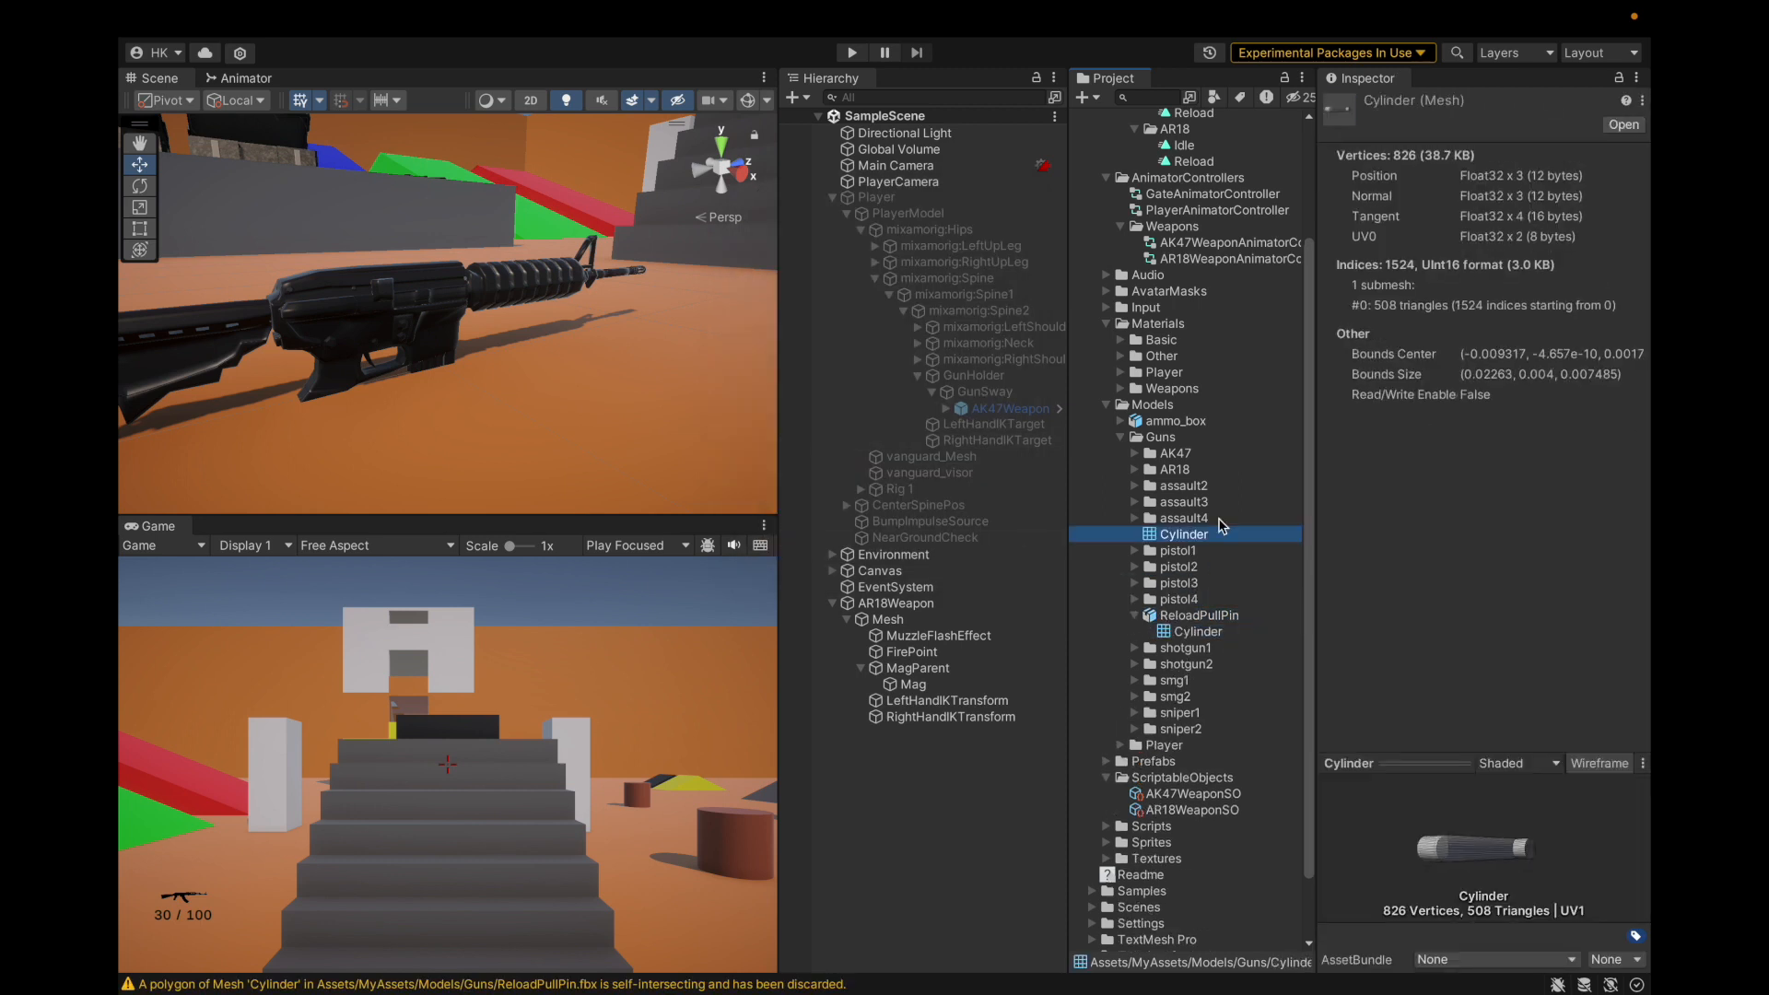
{"action": "left_click", "coordinate": [1190, 537]}
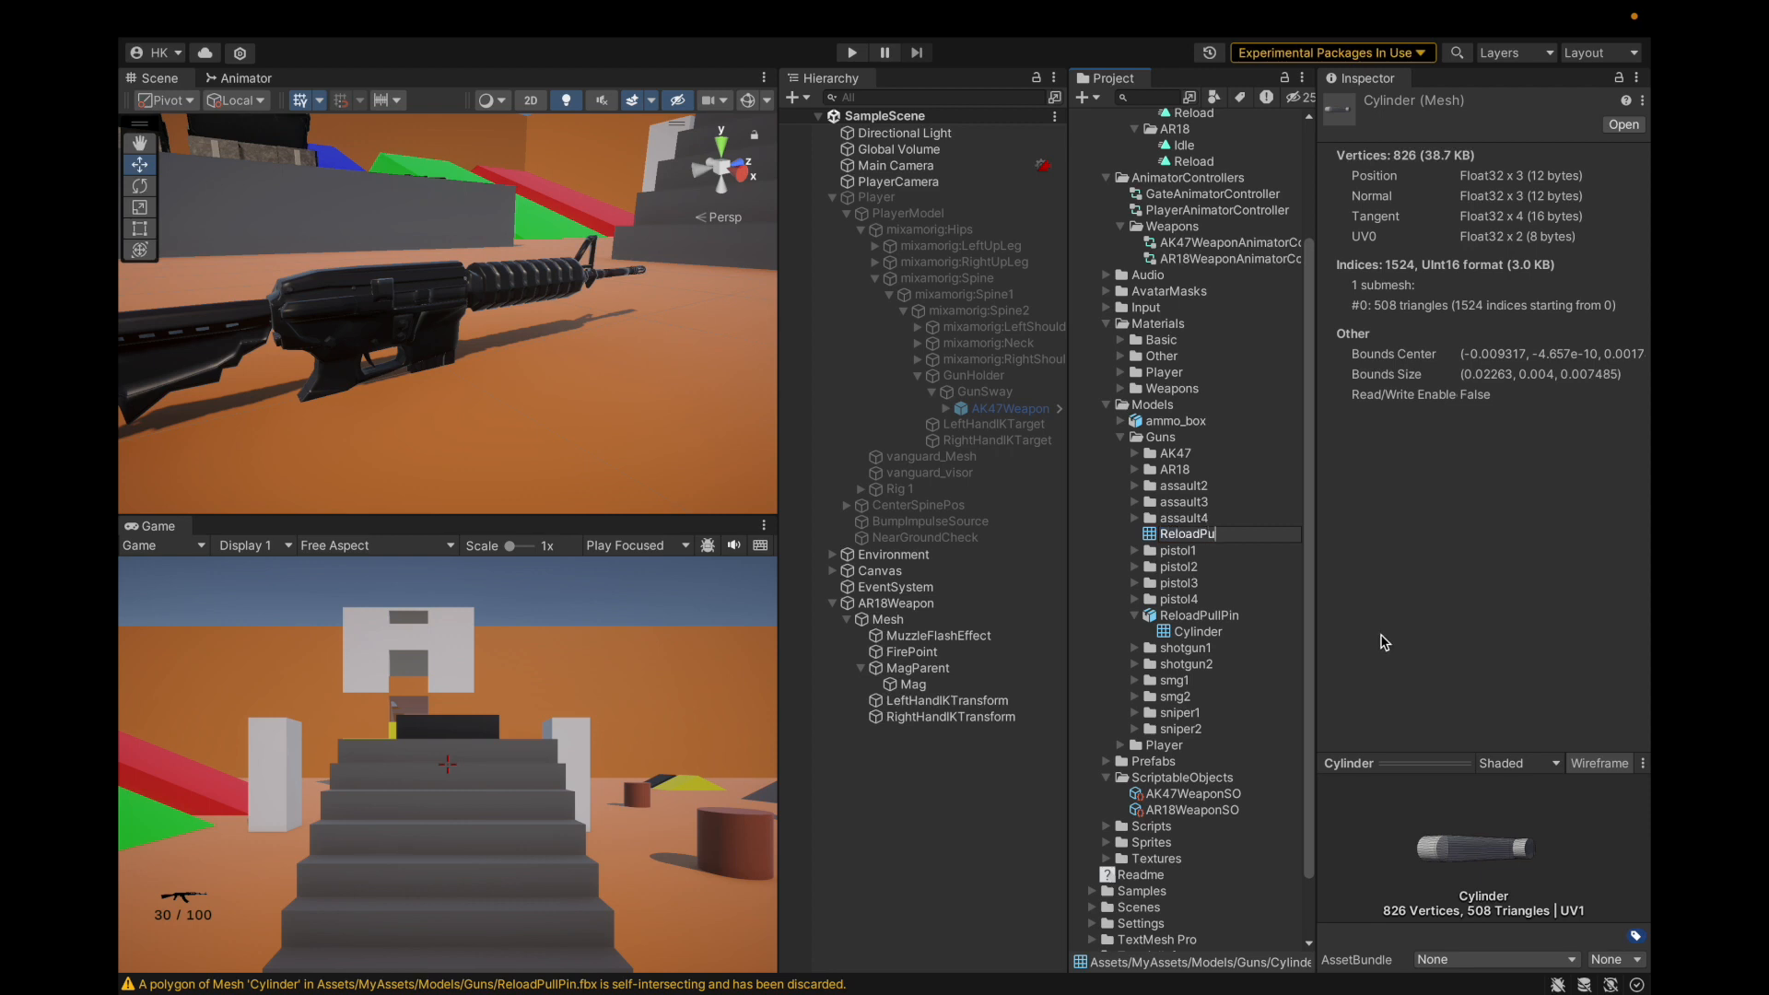
{"action": "key", "text": "Return"}
Move the standalone ReloadPullPin mesh into the AR18 folder and delete the original ReloadPullPin.fbx model.
{"action": "left_click_drag", "start_coordinate": [1172, 635], "coordinate": [1217, 474]}
{"action": "left_click", "coordinate": [1130, 600]}
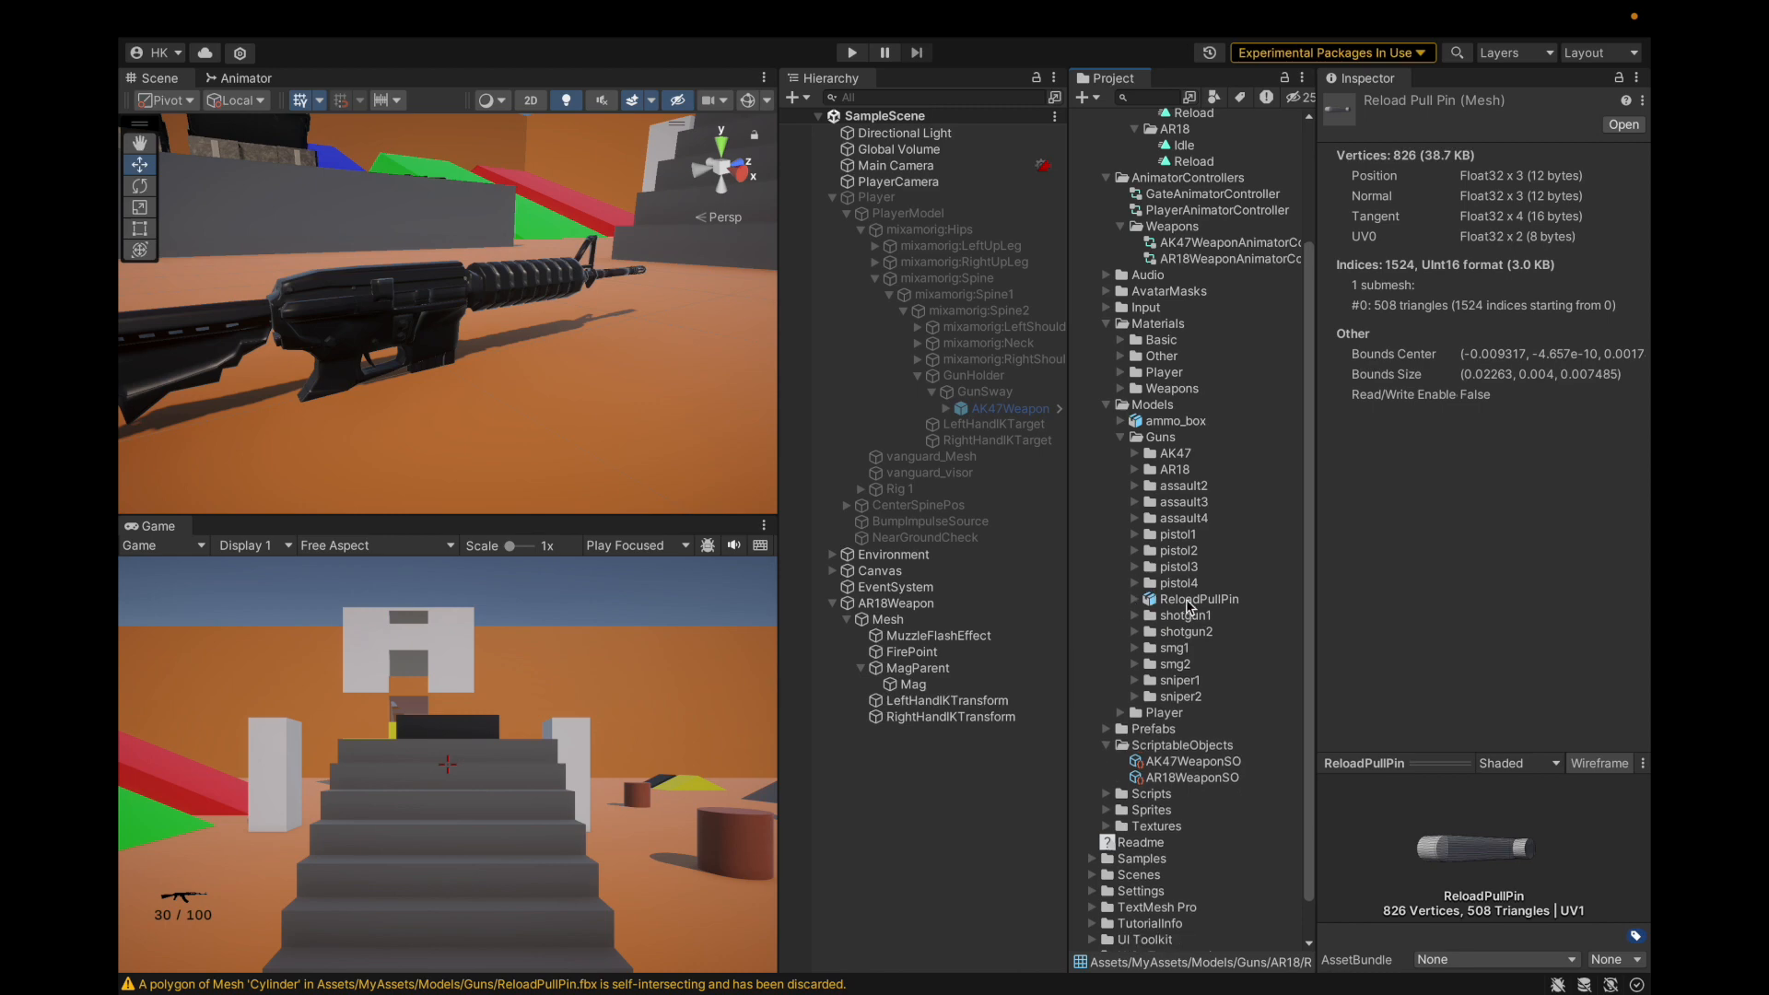
{"action": "right_click", "coordinate": [1189, 599]}
{"action": "left_click", "coordinate": [1254, 470]}
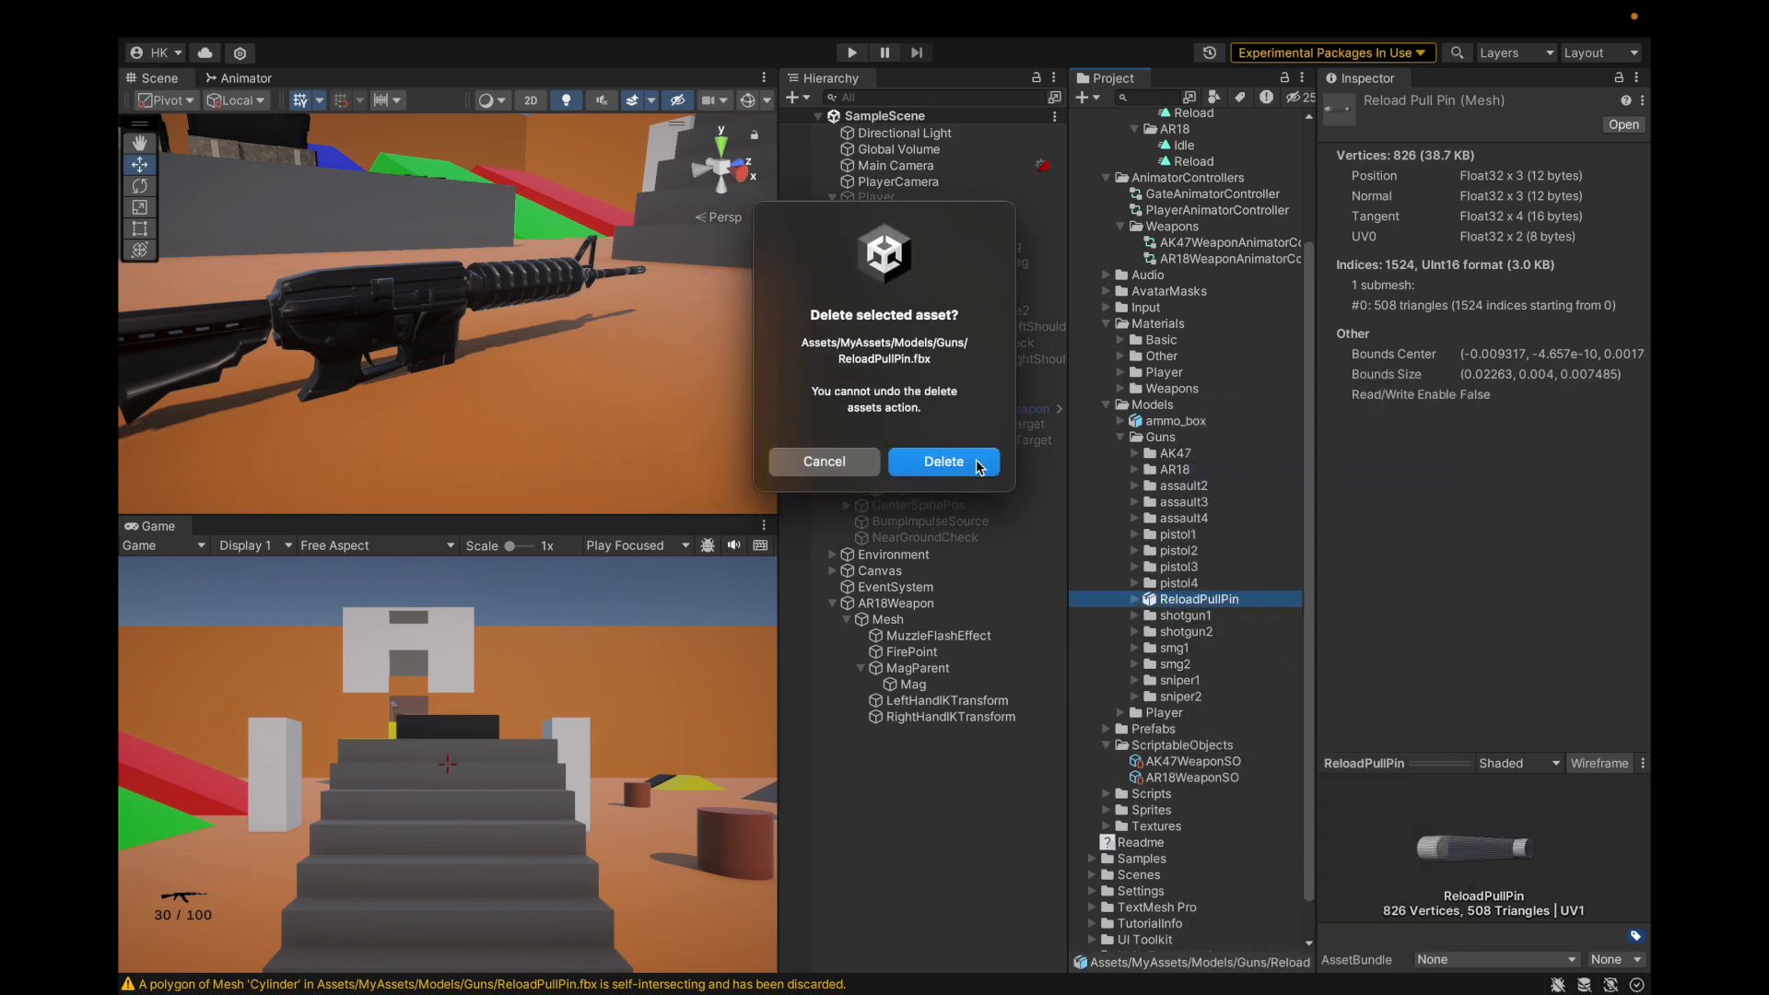
{"action": "left_click", "coordinate": [940, 462]}
Create an empty child named ReloadPullPin under the AR18Weapon's Mesh object and place it between MuzzleFlashEffect and FirePoint.
{"action": "right_click", "coordinate": [943, 623]}
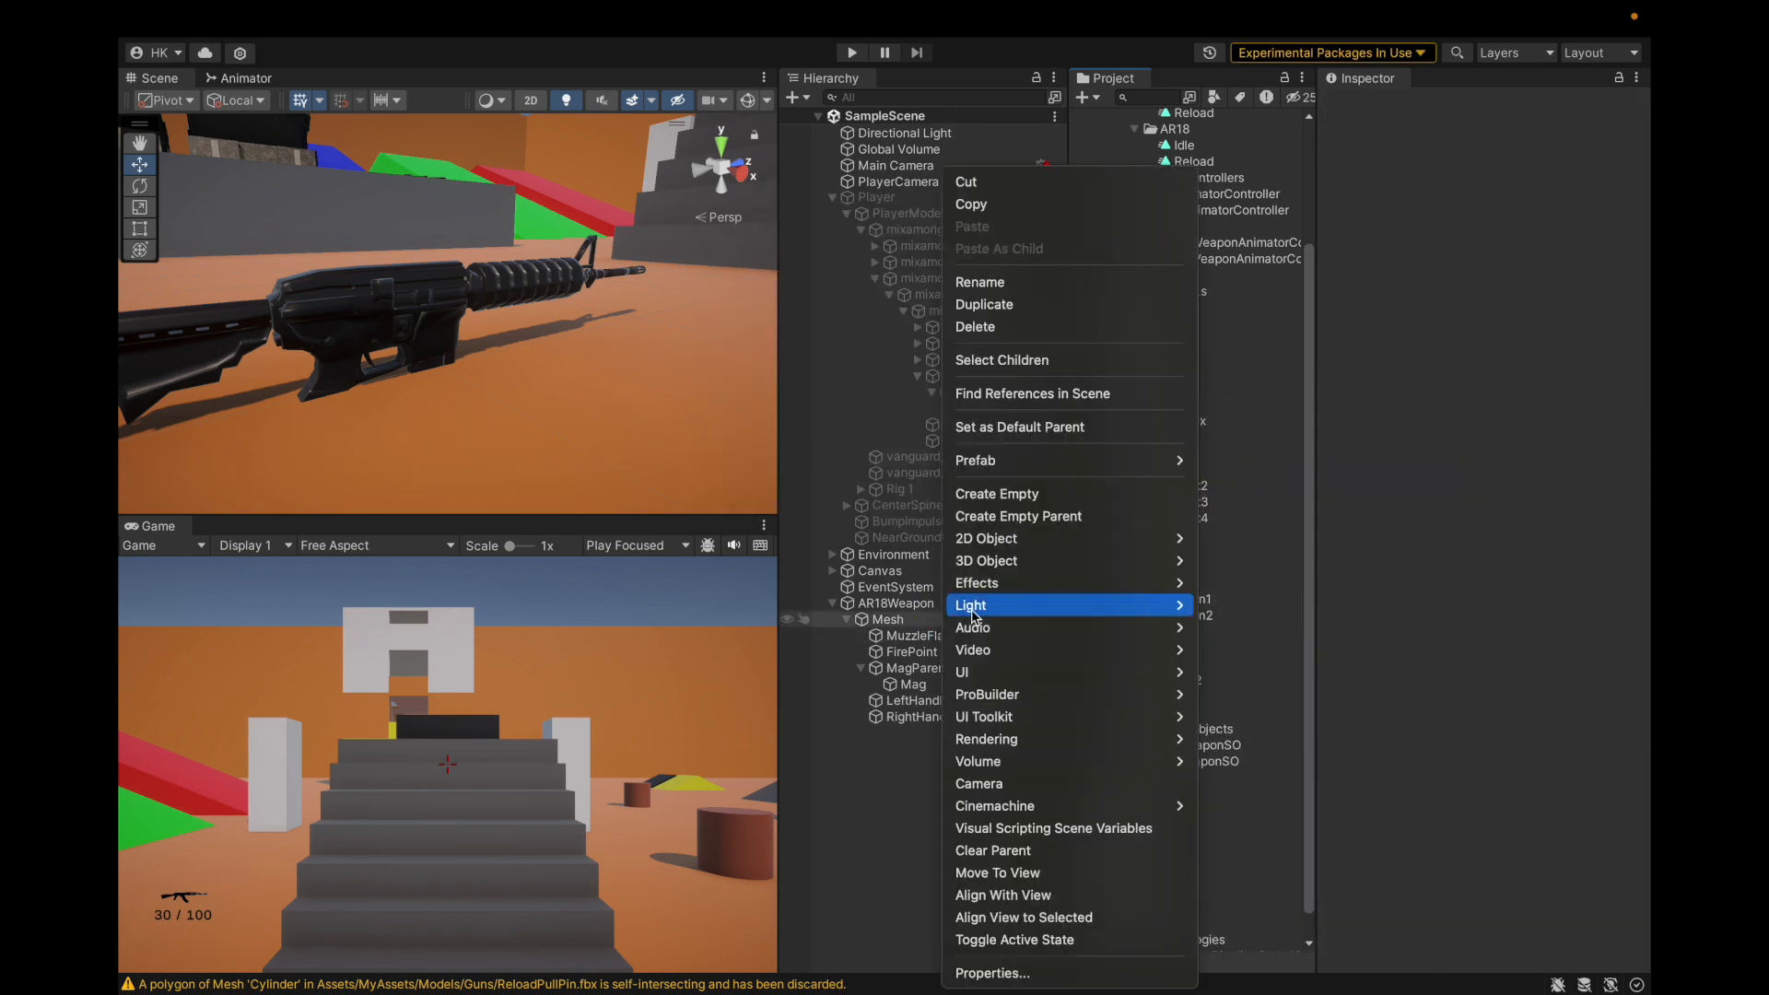
{"action": "left_click", "coordinate": [997, 493]}
{"action": "type", "text": "ReloadP"}
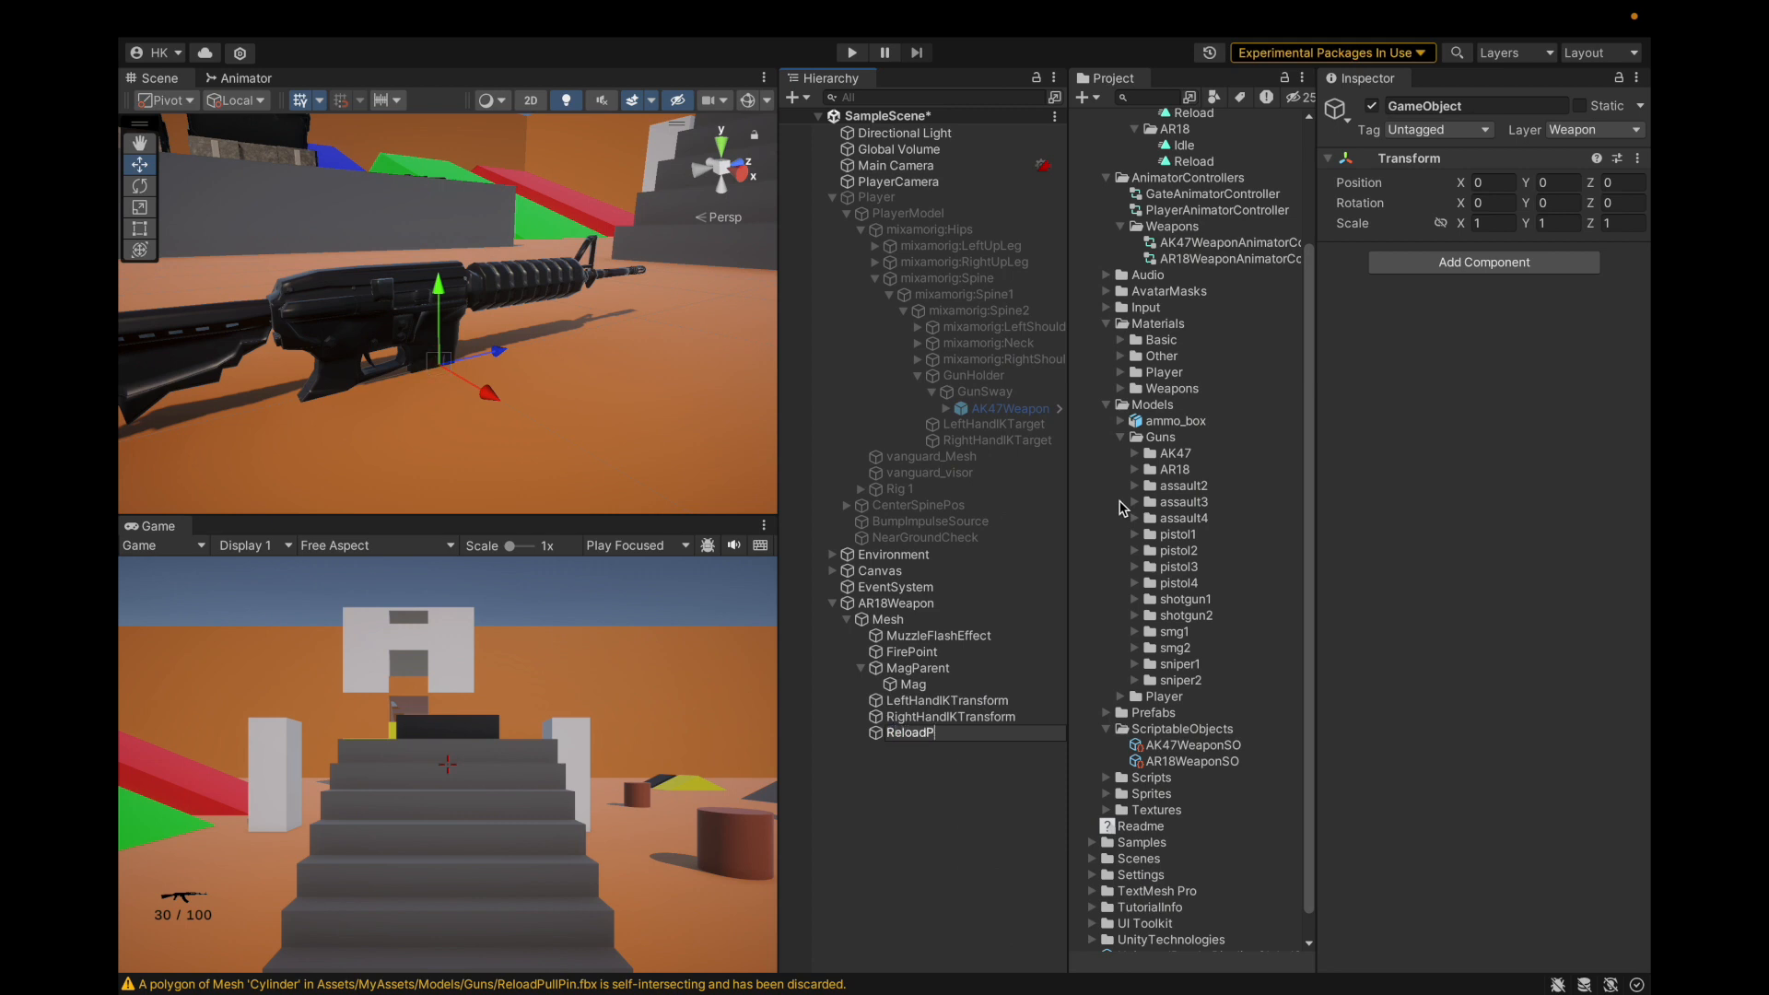
{"action": "type", "text": "ullPin"}
{"action": "key", "text": "Return"}
{"action": "left_click_drag", "start_coordinate": [898, 733], "coordinate": [969, 647]}
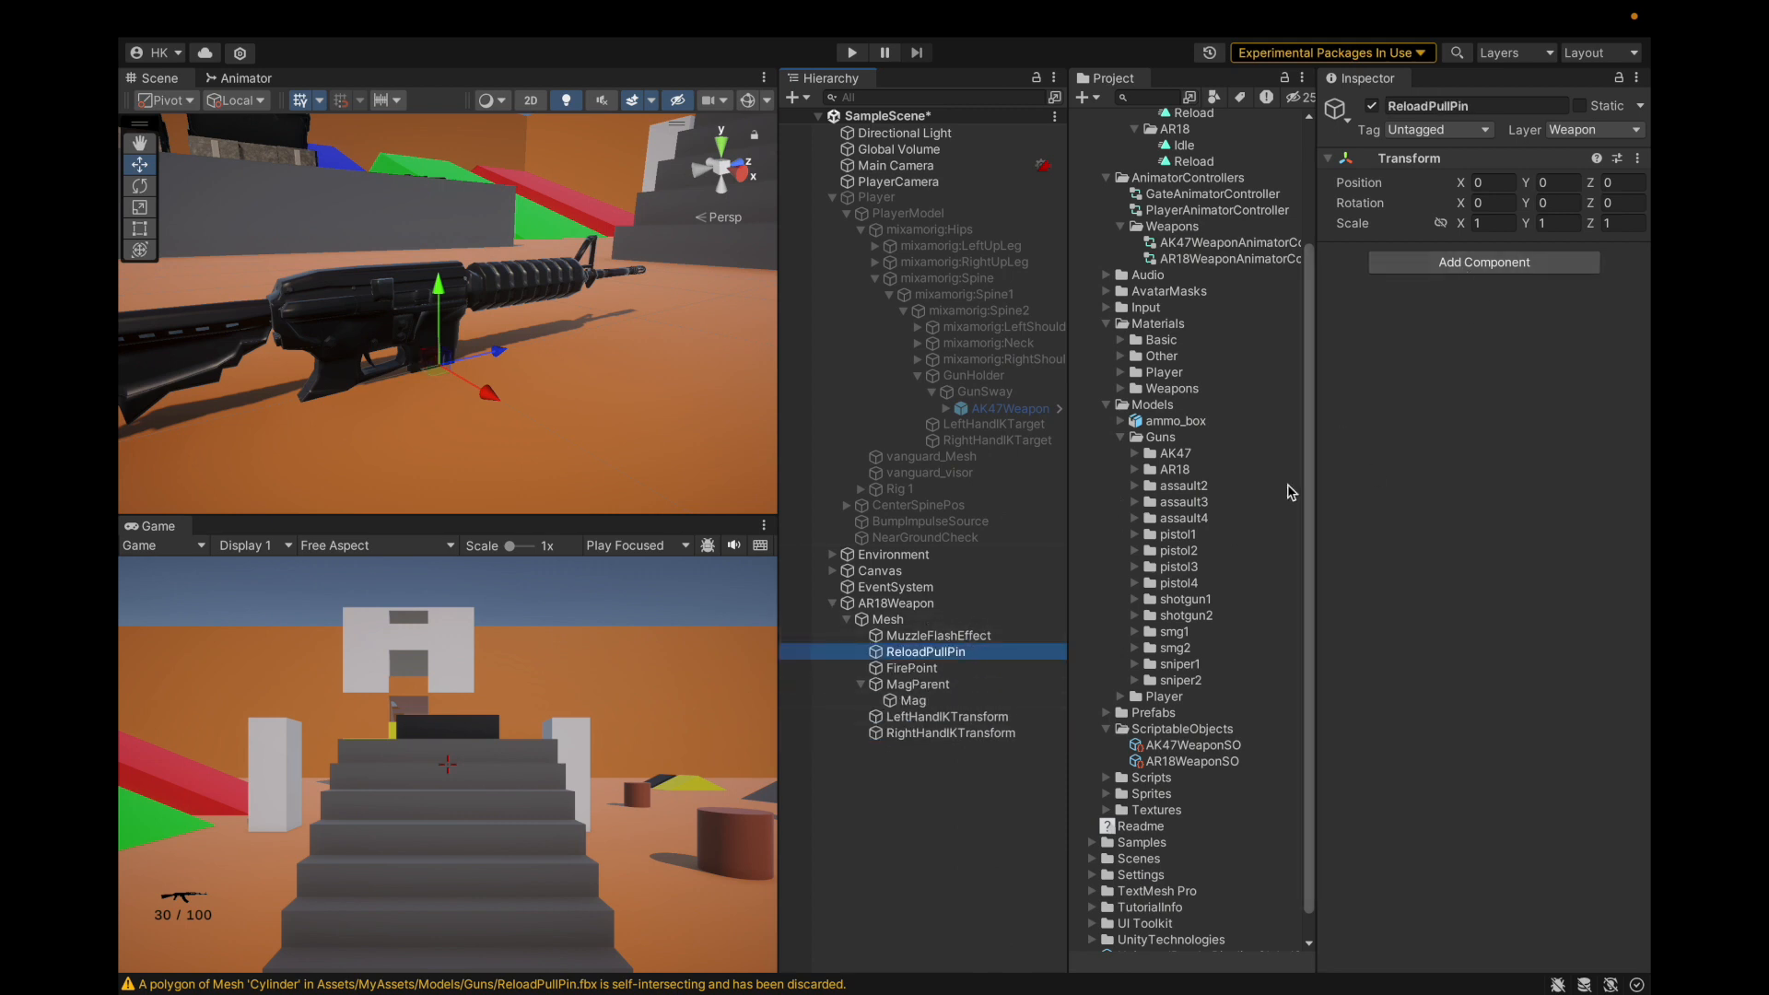
Add Mesh Filter and Mesh Renderer components to the ReloadPullPin object.
{"action": "left_click", "coordinate": [1483, 260]}
{"action": "type", "text": "e"}
{"action": "key", "text": "BackSpace"}
{"action": "type", "text": "mes"}
{"action": "key", "text": "Return"}
{"action": "left_click", "coordinate": [1463, 317]}
{"action": "type", "text": "meshre"}
{"action": "left_click", "coordinate": [1427, 384]}
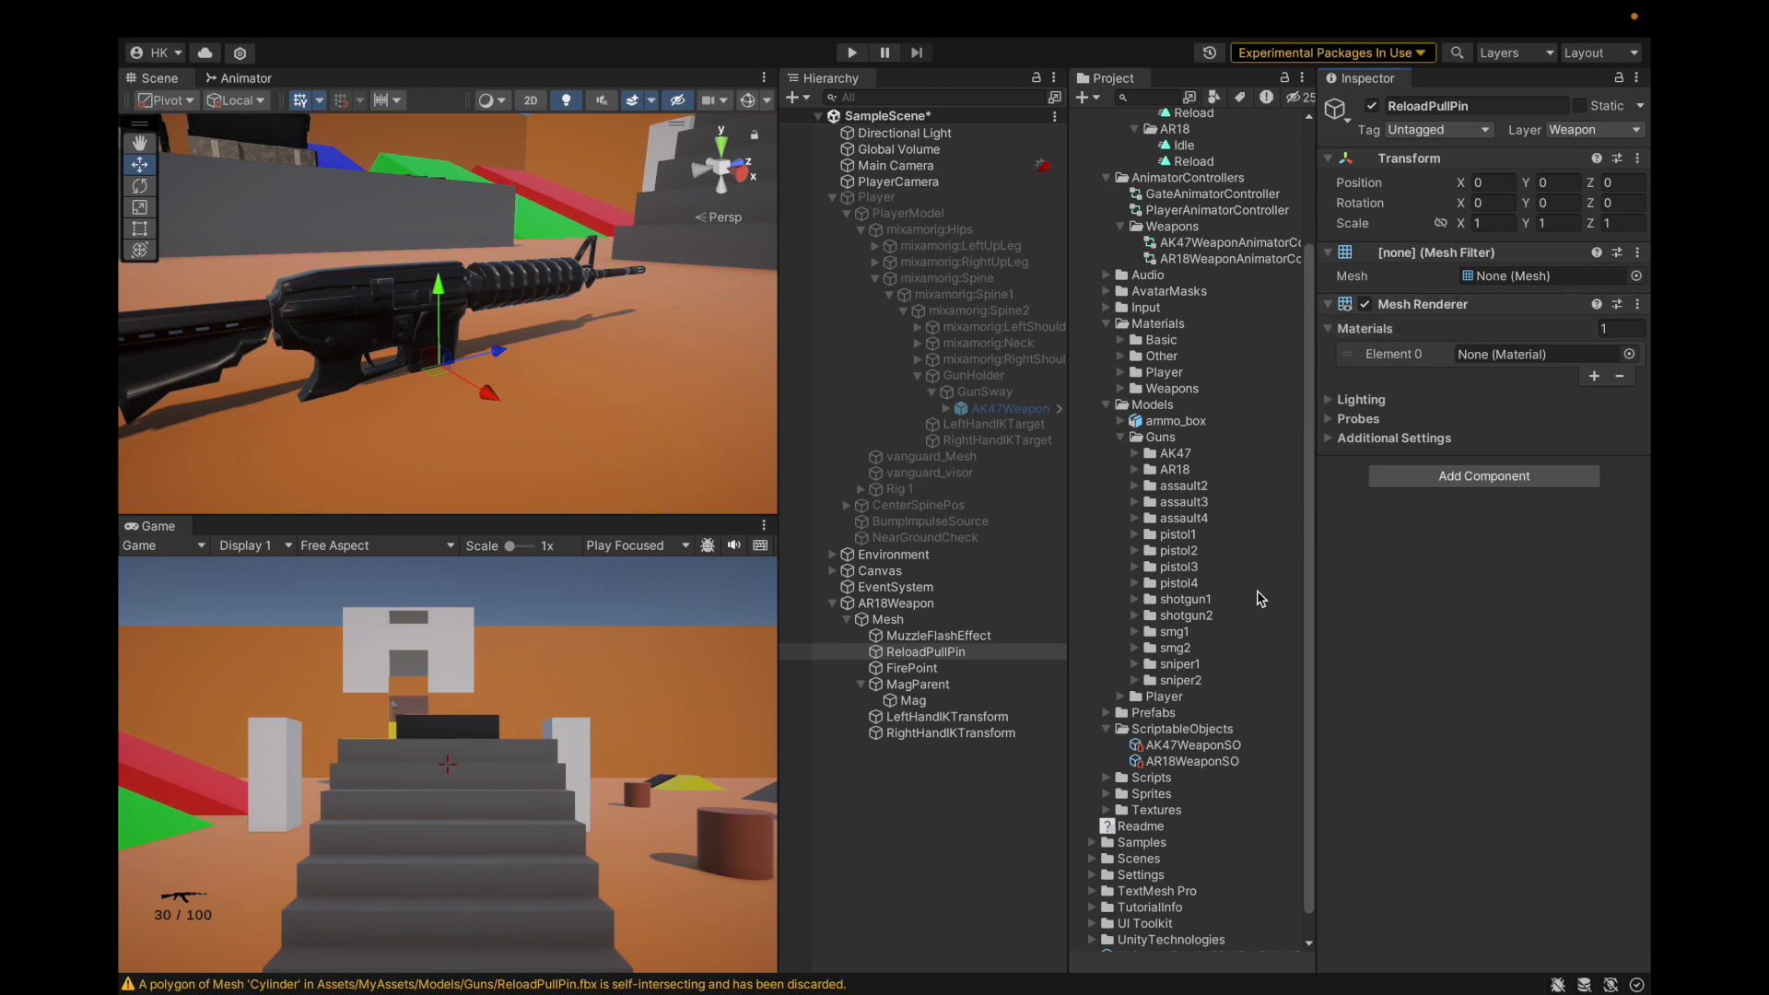
{"action": "left_click", "coordinate": [1181, 486]}
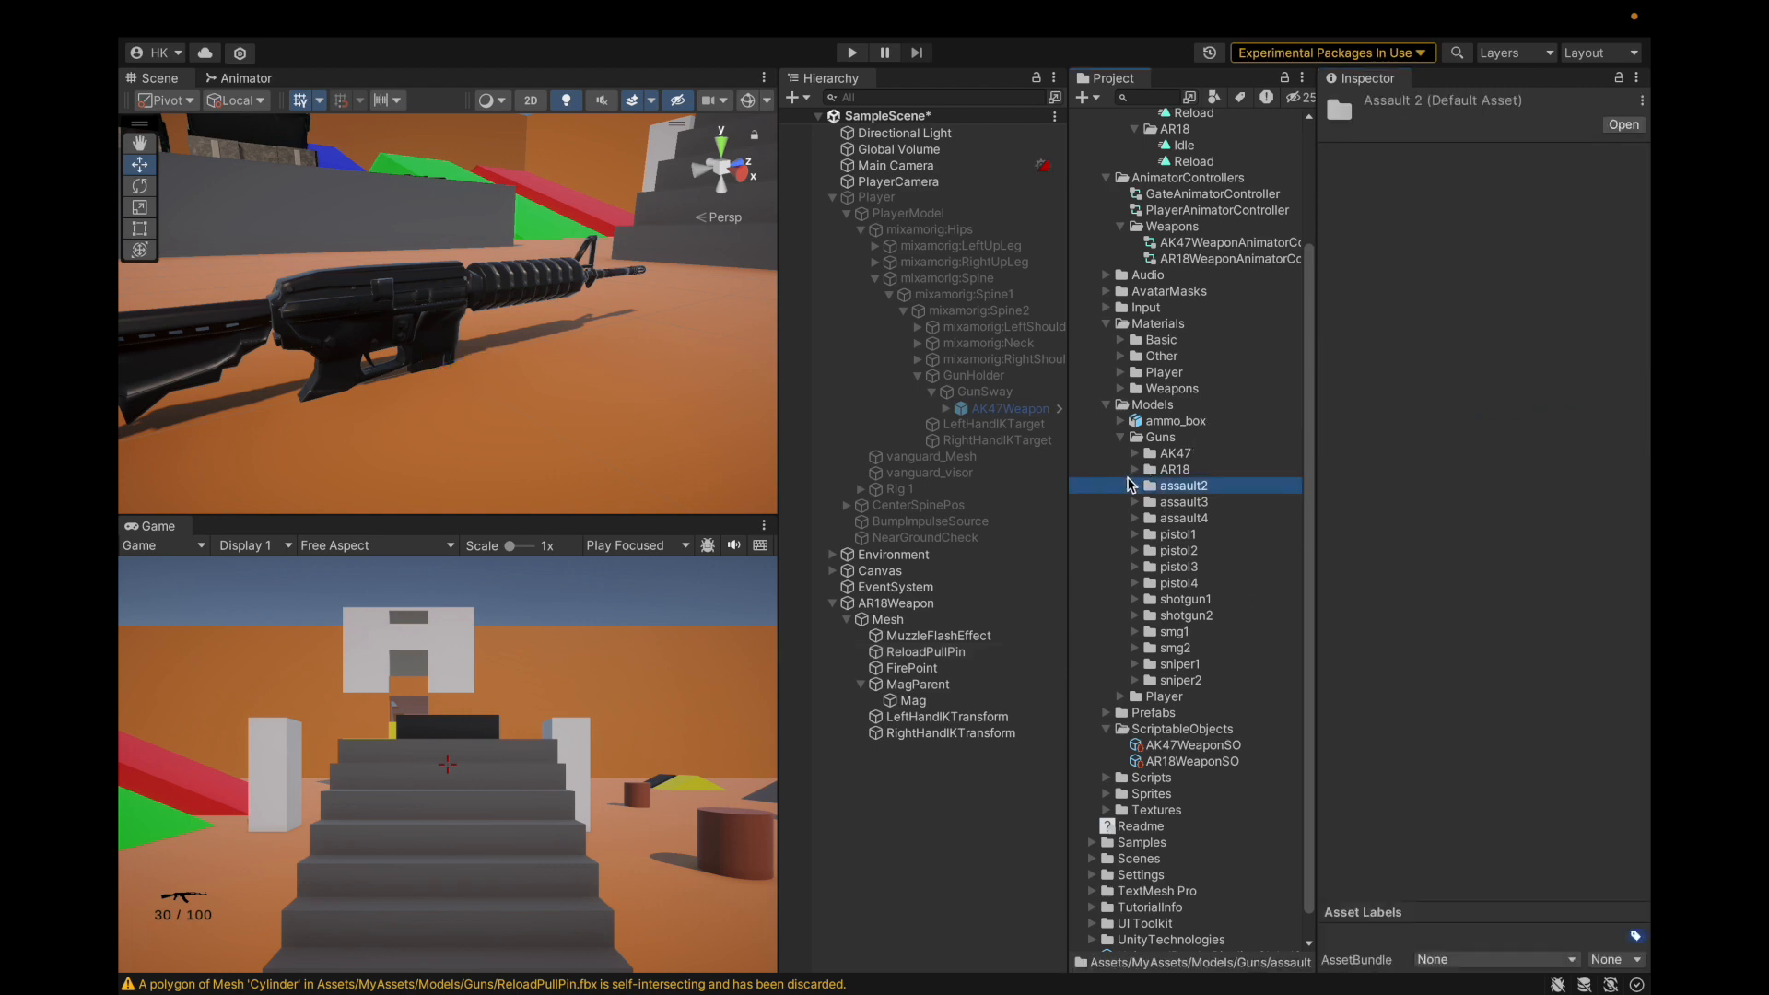
Assign the ReloadPullPin mesh from the AR18 folder to the ReloadPullPin object's Mesh Filter.
{"action": "left_click", "coordinate": [1135, 468]}
{"action": "left_click", "coordinate": [926, 652]}
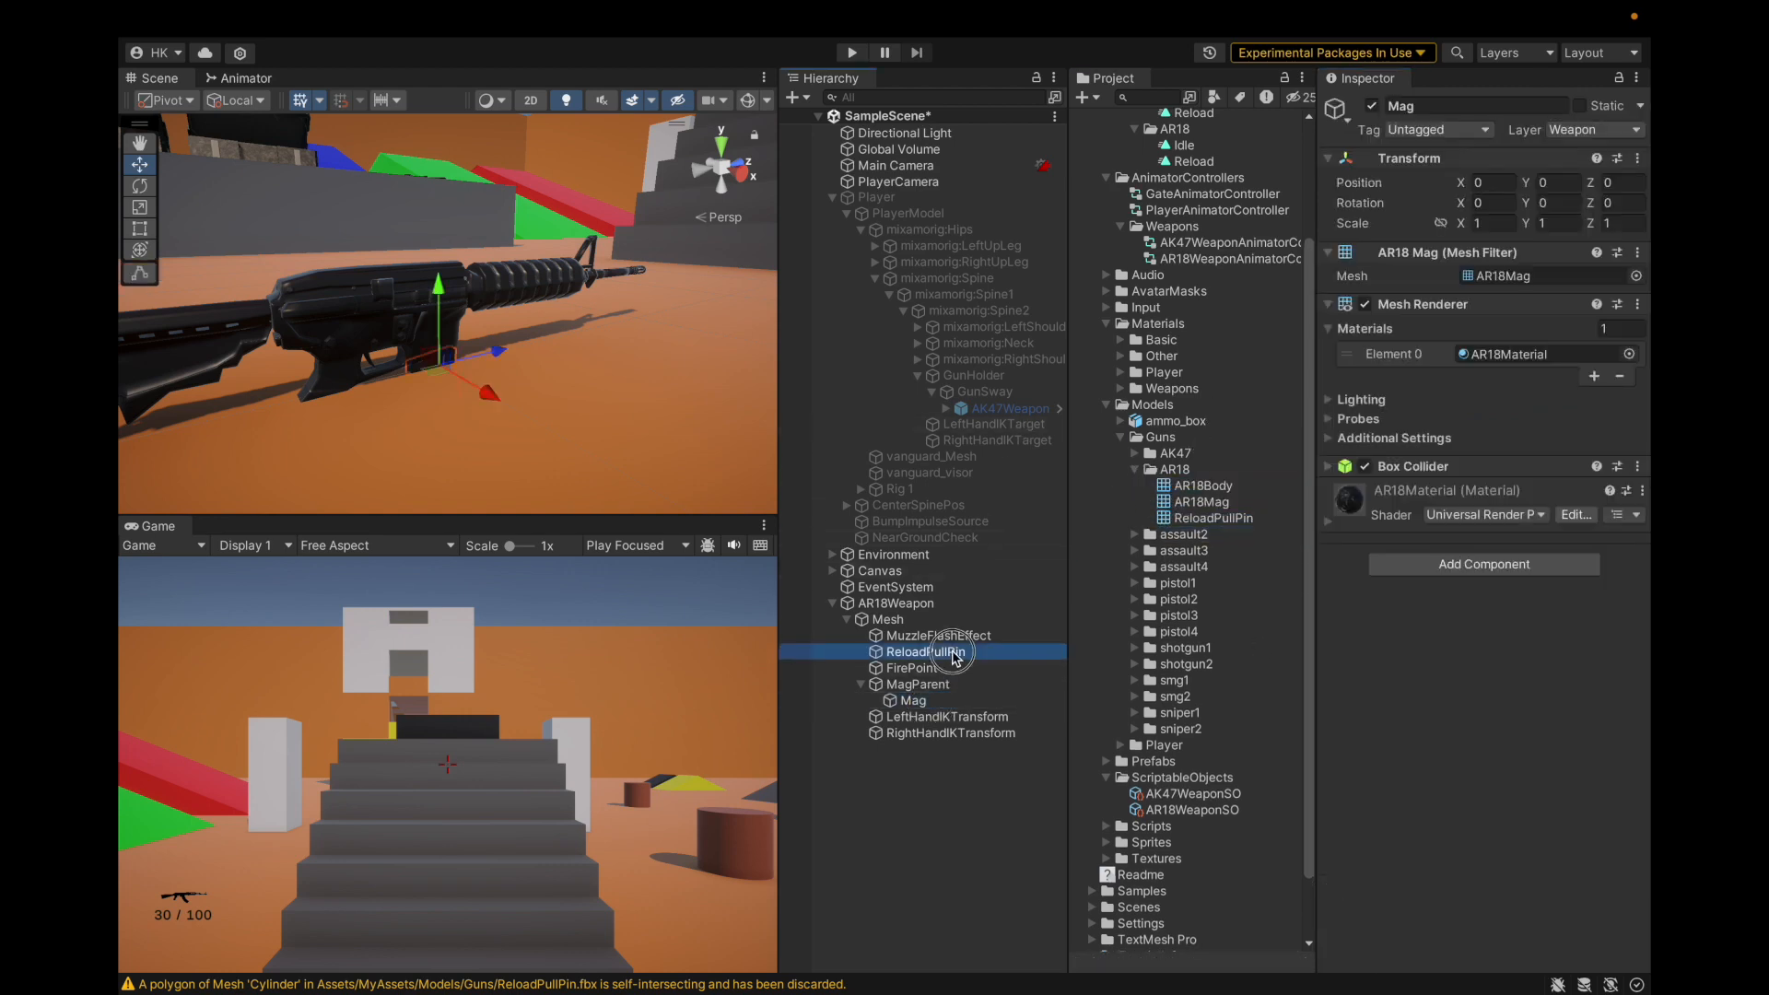
{"action": "left_click_drag", "start_coordinate": [1213, 517], "coordinate": [1520, 275]}
Rename the ReloadPullPin mesh asset in the AR18 models folder to AR18ReloadPullPin.
{"action": "left_click", "coordinate": [1134, 453]}
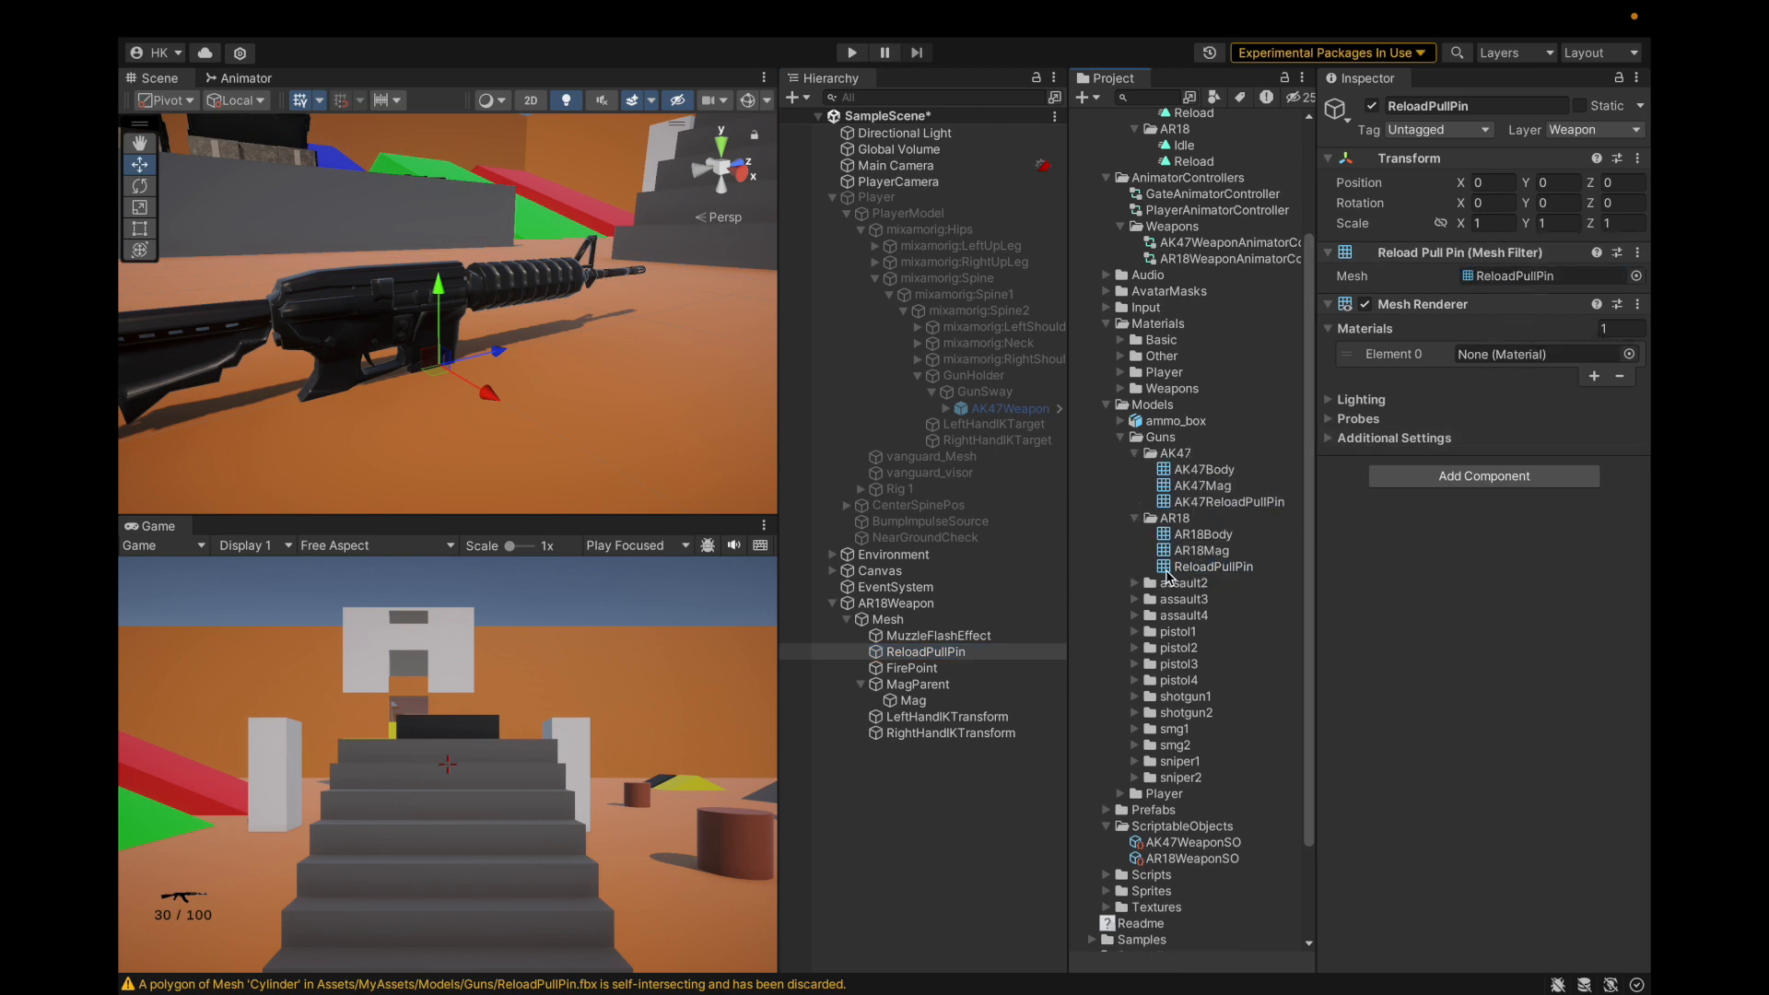
{"action": "right_click", "coordinate": [1166, 571]}
{"action": "left_click", "coordinate": [1198, 514]}
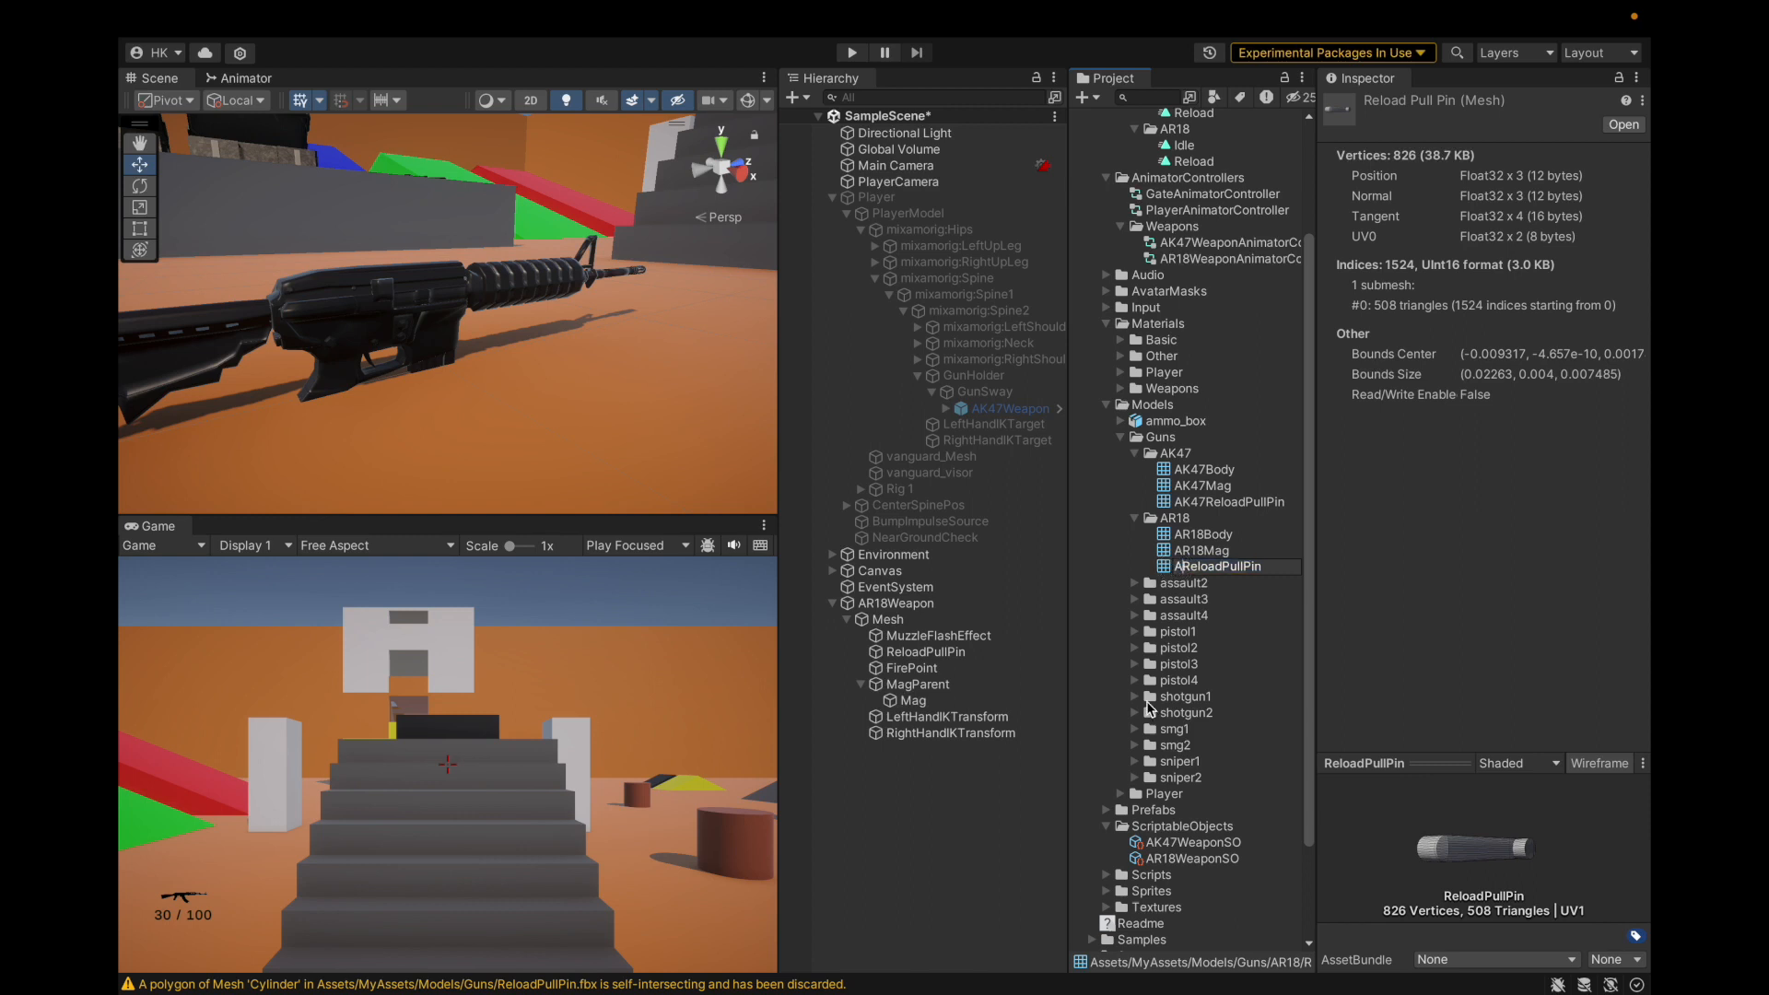
{"action": "key", "text": "Return"}
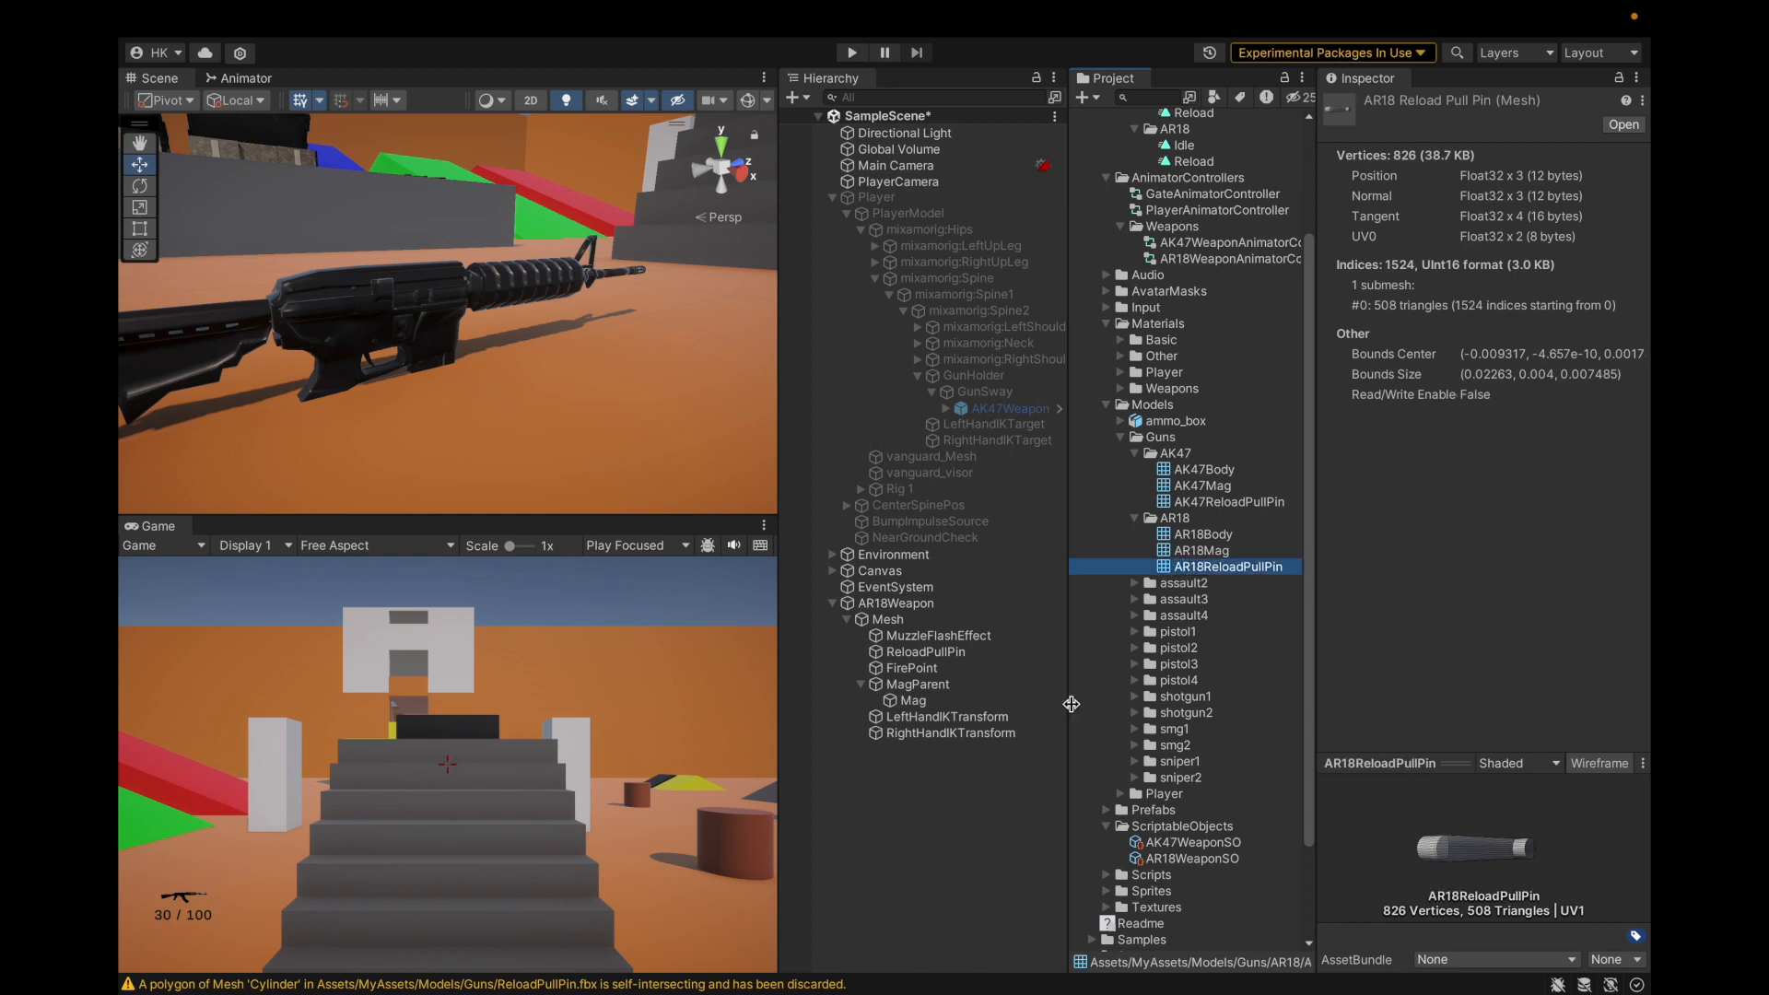
Assign AR18Material from the AR18 weapon materials to the ReloadPullPin object's Mesh Renderer.
{"action": "left_click", "coordinate": [938, 670]}
{"action": "key", "text": "Up"}
{"action": "key", "text": "Up"}
{"action": "key", "text": "Up"}
{"action": "key", "text": "Up"}
{"action": "key", "text": "Down"}
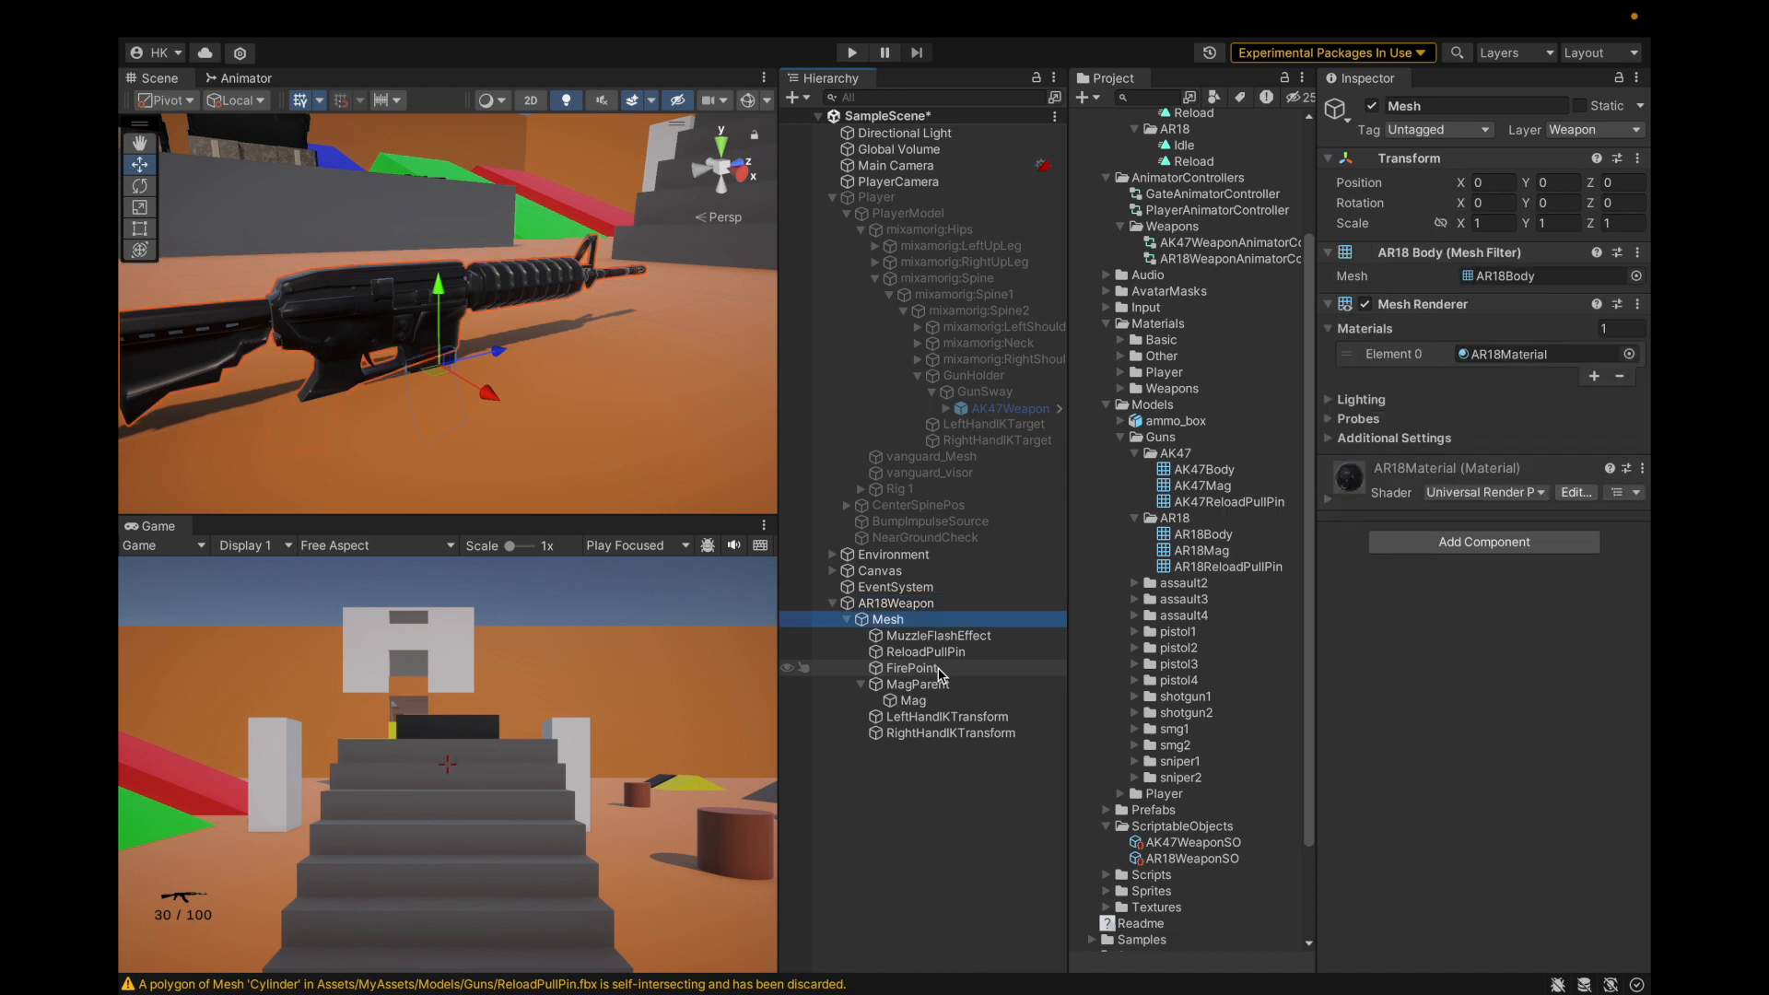
{"action": "left_click", "coordinate": [955, 653]}
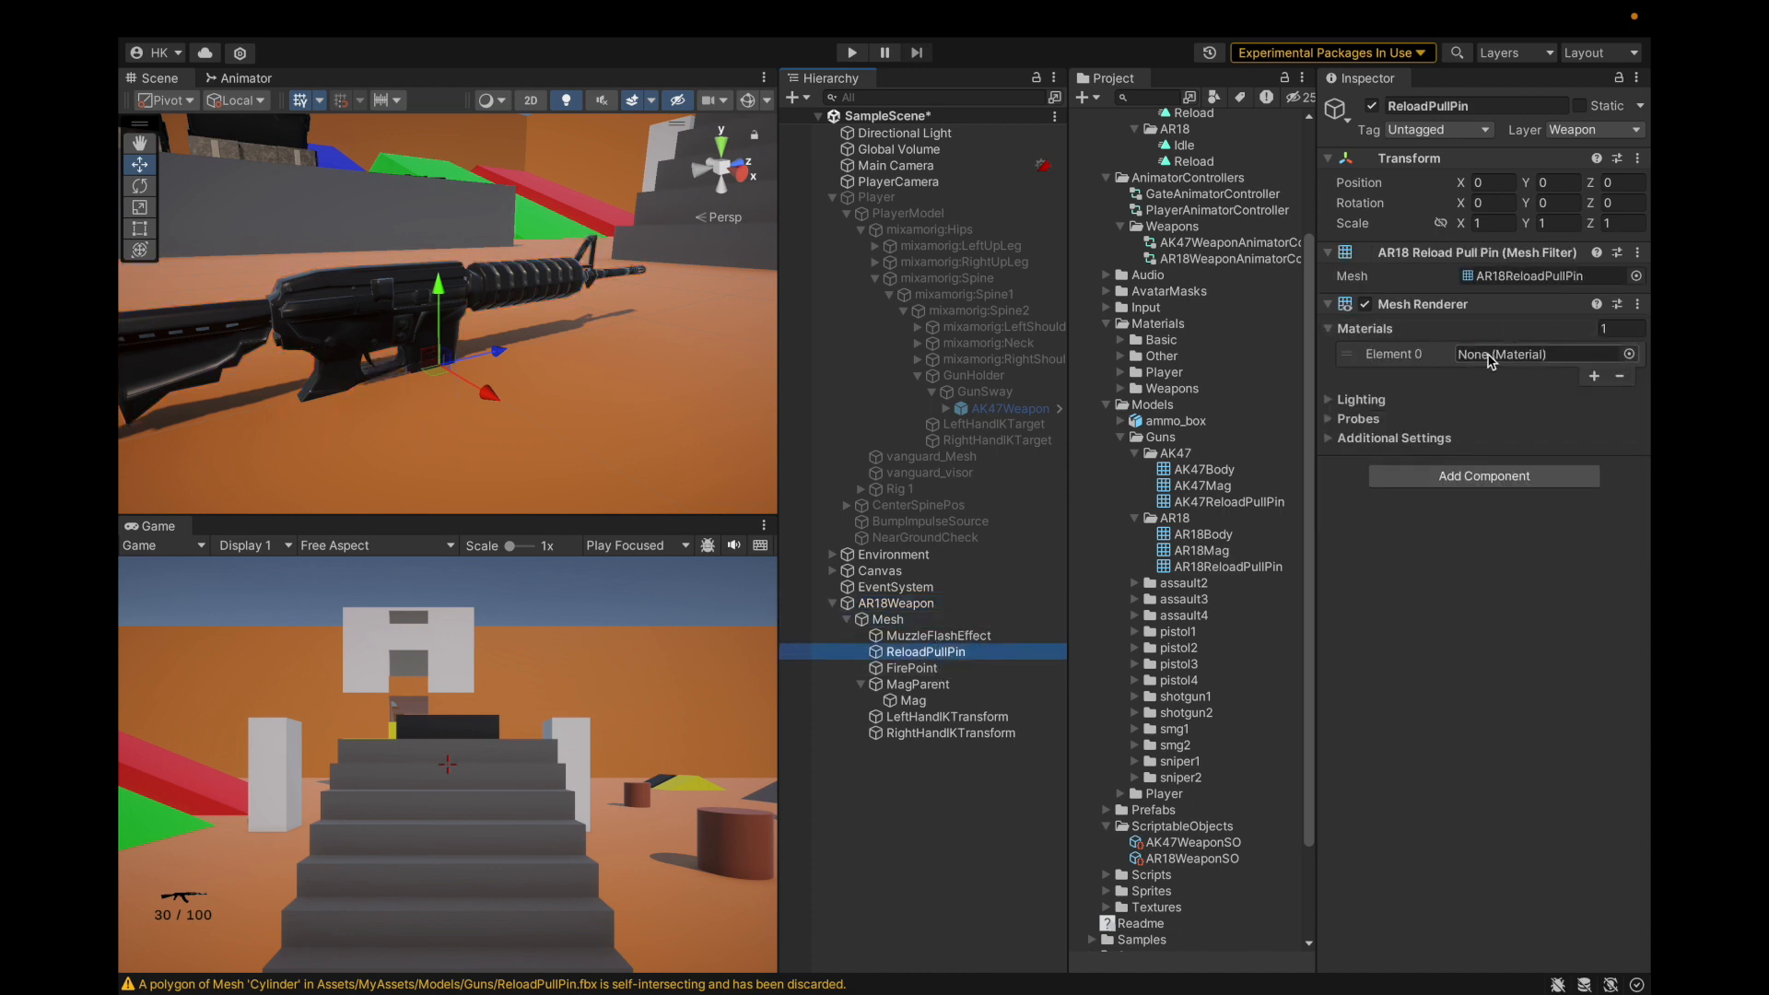
{"action": "scroll", "coordinate": [1190, 412], "scroll_direction": "up", "scroll_amount": 5}
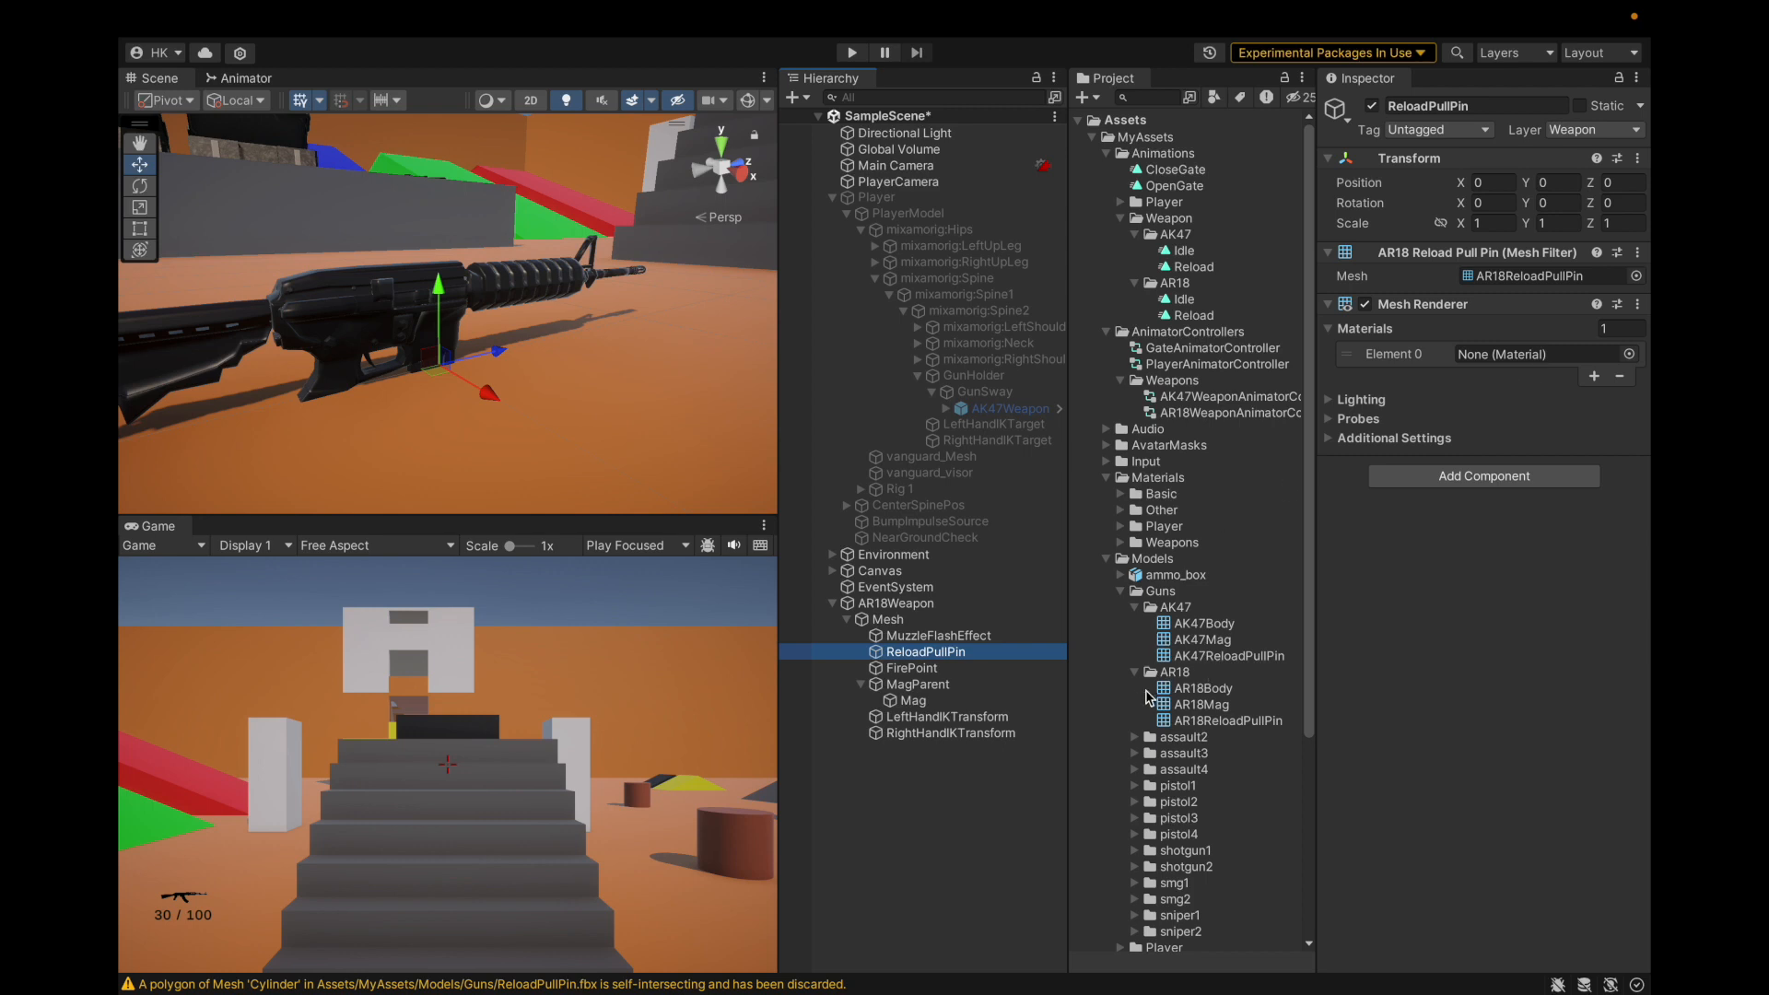
{"action": "left_click", "coordinate": [1121, 543]}
{"action": "left_click", "coordinate": [1136, 576]}
{"action": "left_click_drag", "start_coordinate": [1211, 591], "coordinate": [1511, 354]}
Move the ReloadPullPin object up beside the magazine, to about 0.008 in Y.
{"action": "left_click_drag", "start_coordinate": [734, 383], "coordinate": [561, 396], "text": "alt"}
{"action": "scroll", "coordinate": [517, 383], "scroll_direction": "up", "scroll_amount": 6}
{"action": "scroll", "coordinate": [1276, 645], "scroll_direction": "down", "scroll_amount": 5}
{"action": "scroll", "coordinate": [1276, 645], "scroll_direction": "up", "scroll_amount": 7}
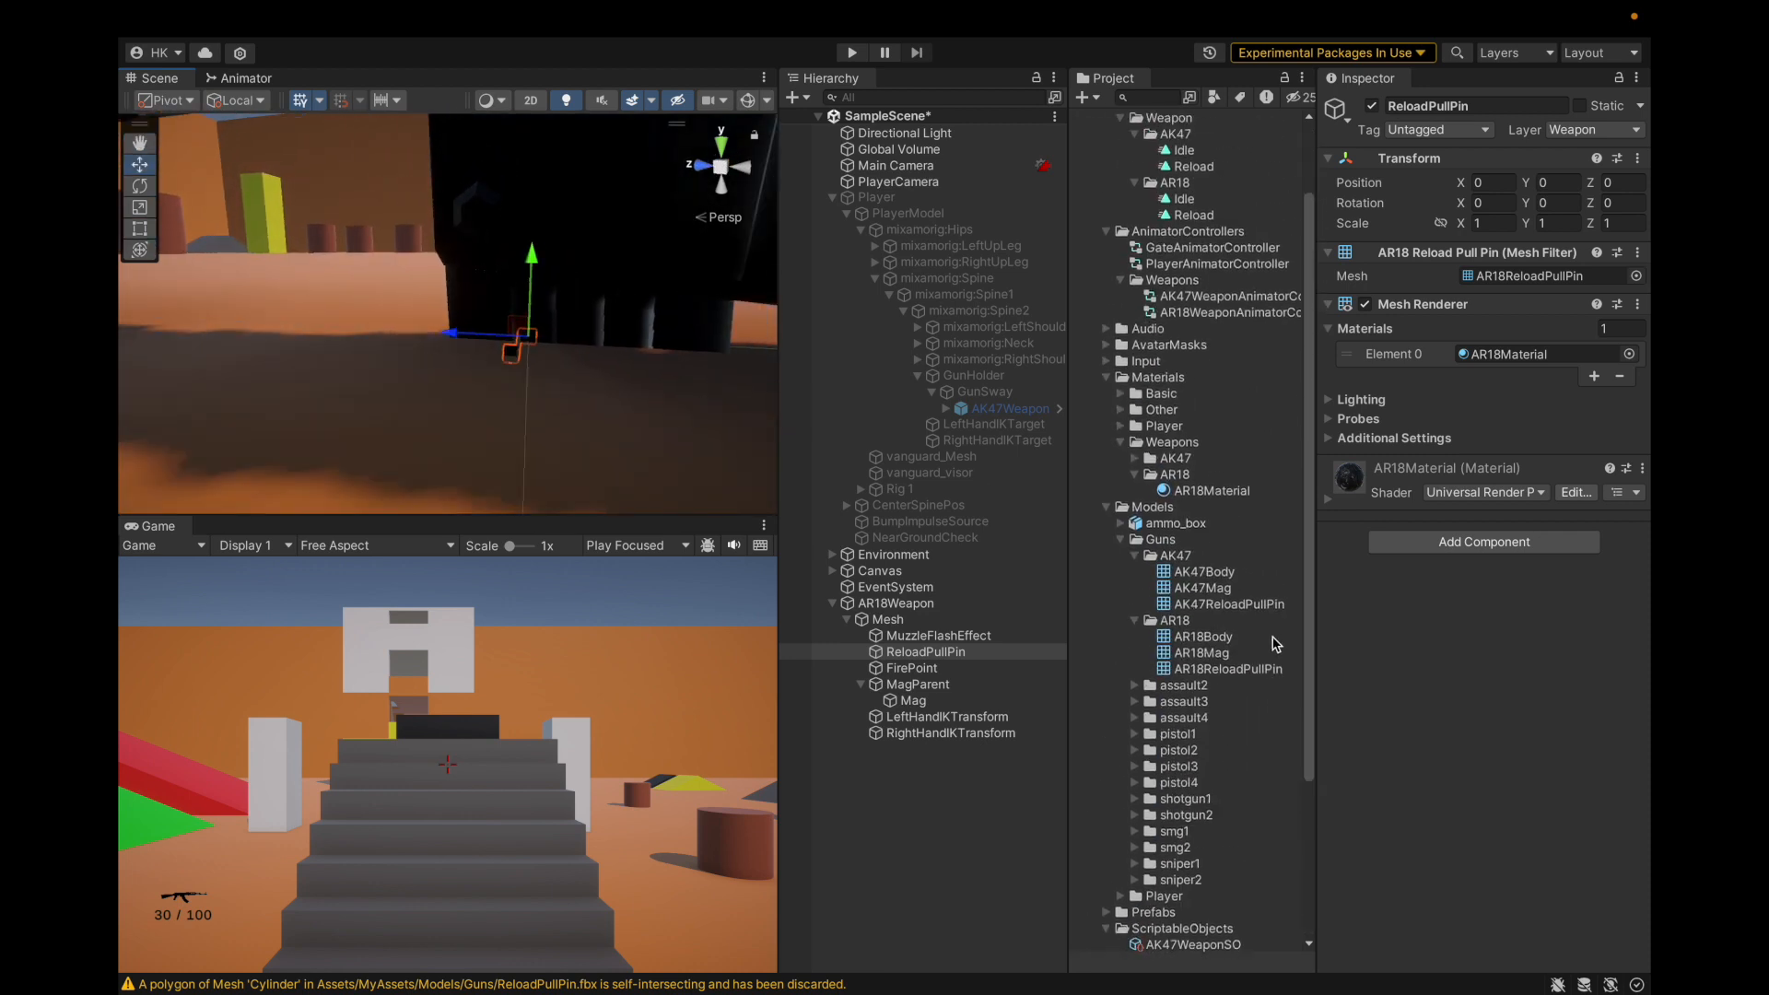
{"action": "left_click_drag", "start_coordinate": [533, 392], "coordinate": [640, 325], "text": "alt"}
{"action": "left_click_drag", "start_coordinate": [498, 249], "coordinate": [519, 182]}
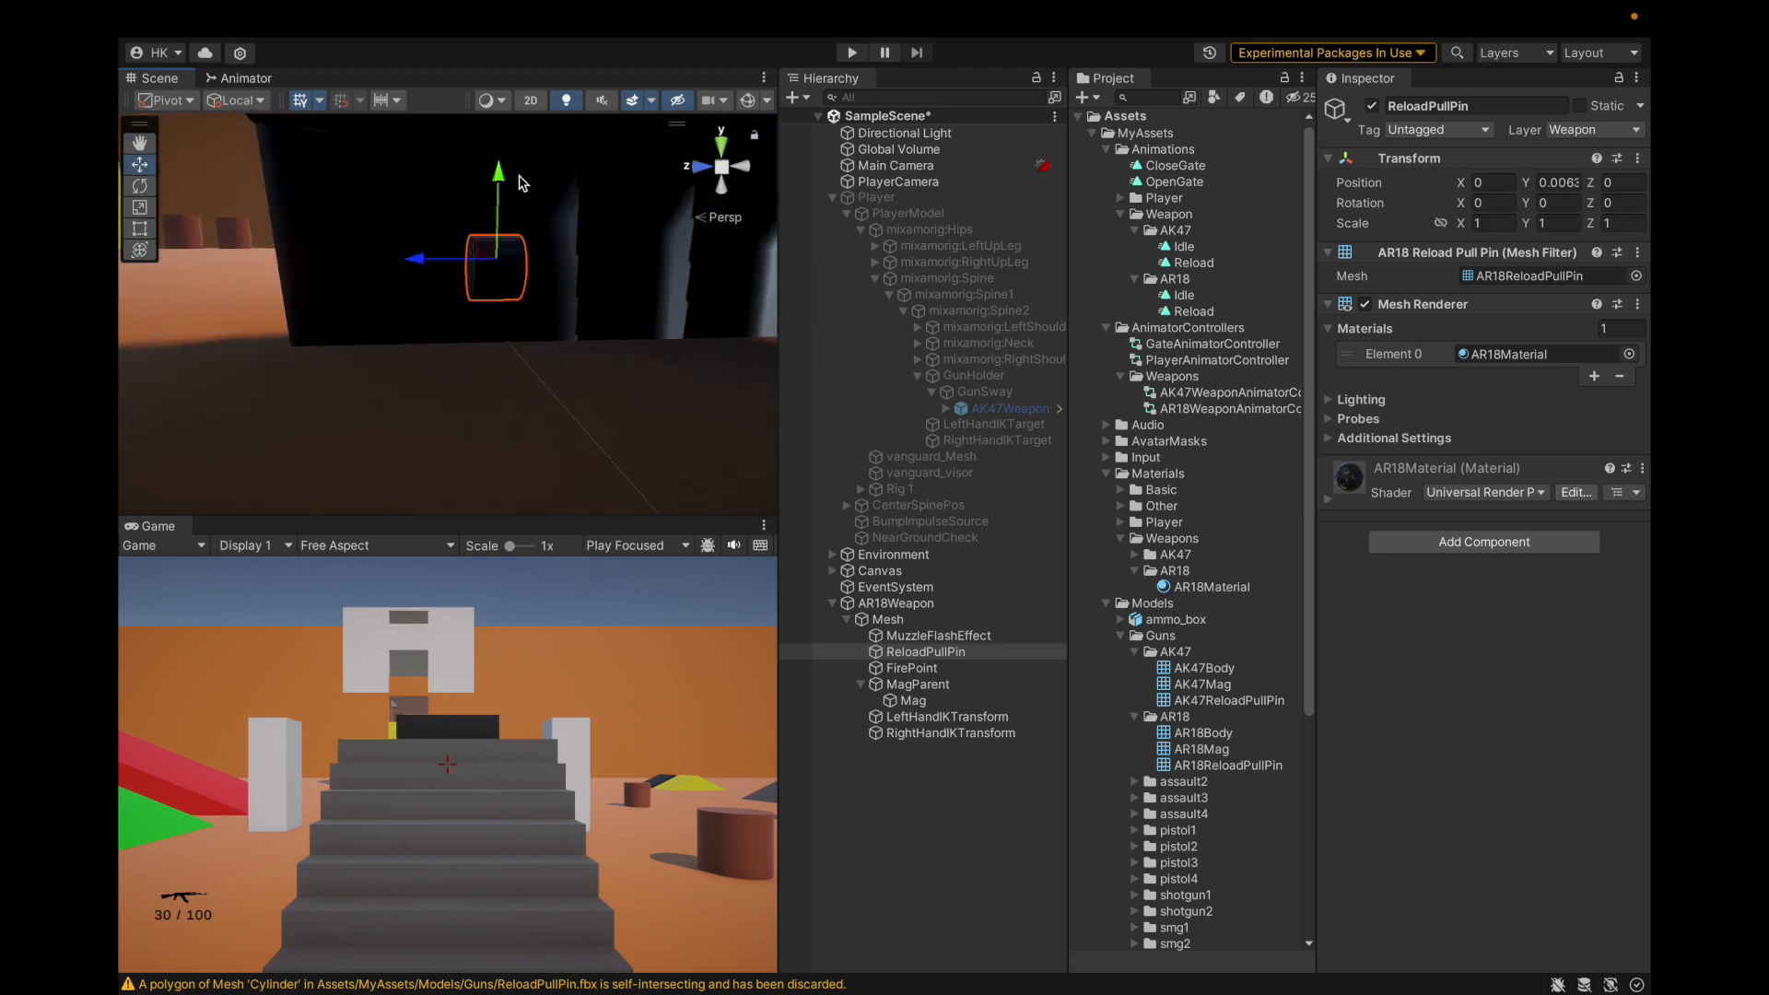
{"action": "scroll", "coordinate": [509, 332], "scroll_direction": "down", "scroll_amount": 5}
Delete the ReloadPullPin object from under the AR18Weapon's Mesh object.
{"action": "left_click", "coordinate": [955, 622]}
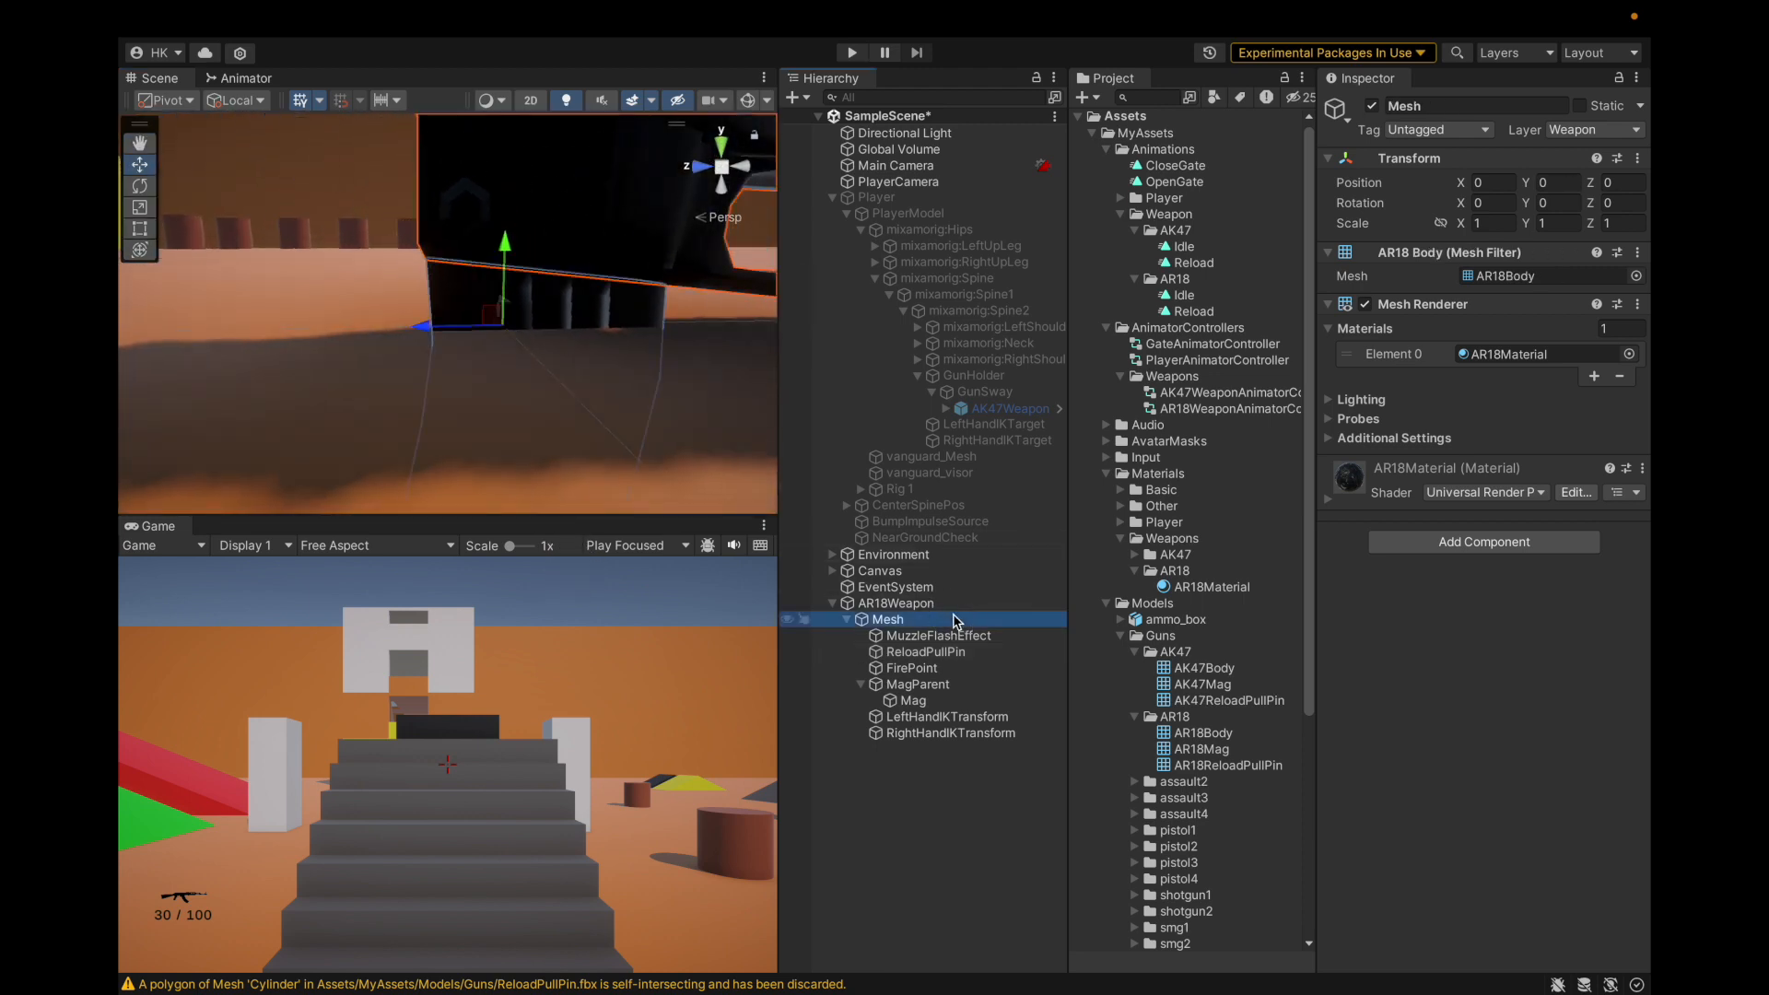
{"action": "left_click", "coordinate": [953, 605]}
{"action": "left_click", "coordinate": [956, 654]}
{"action": "right_click", "coordinate": [956, 654]}
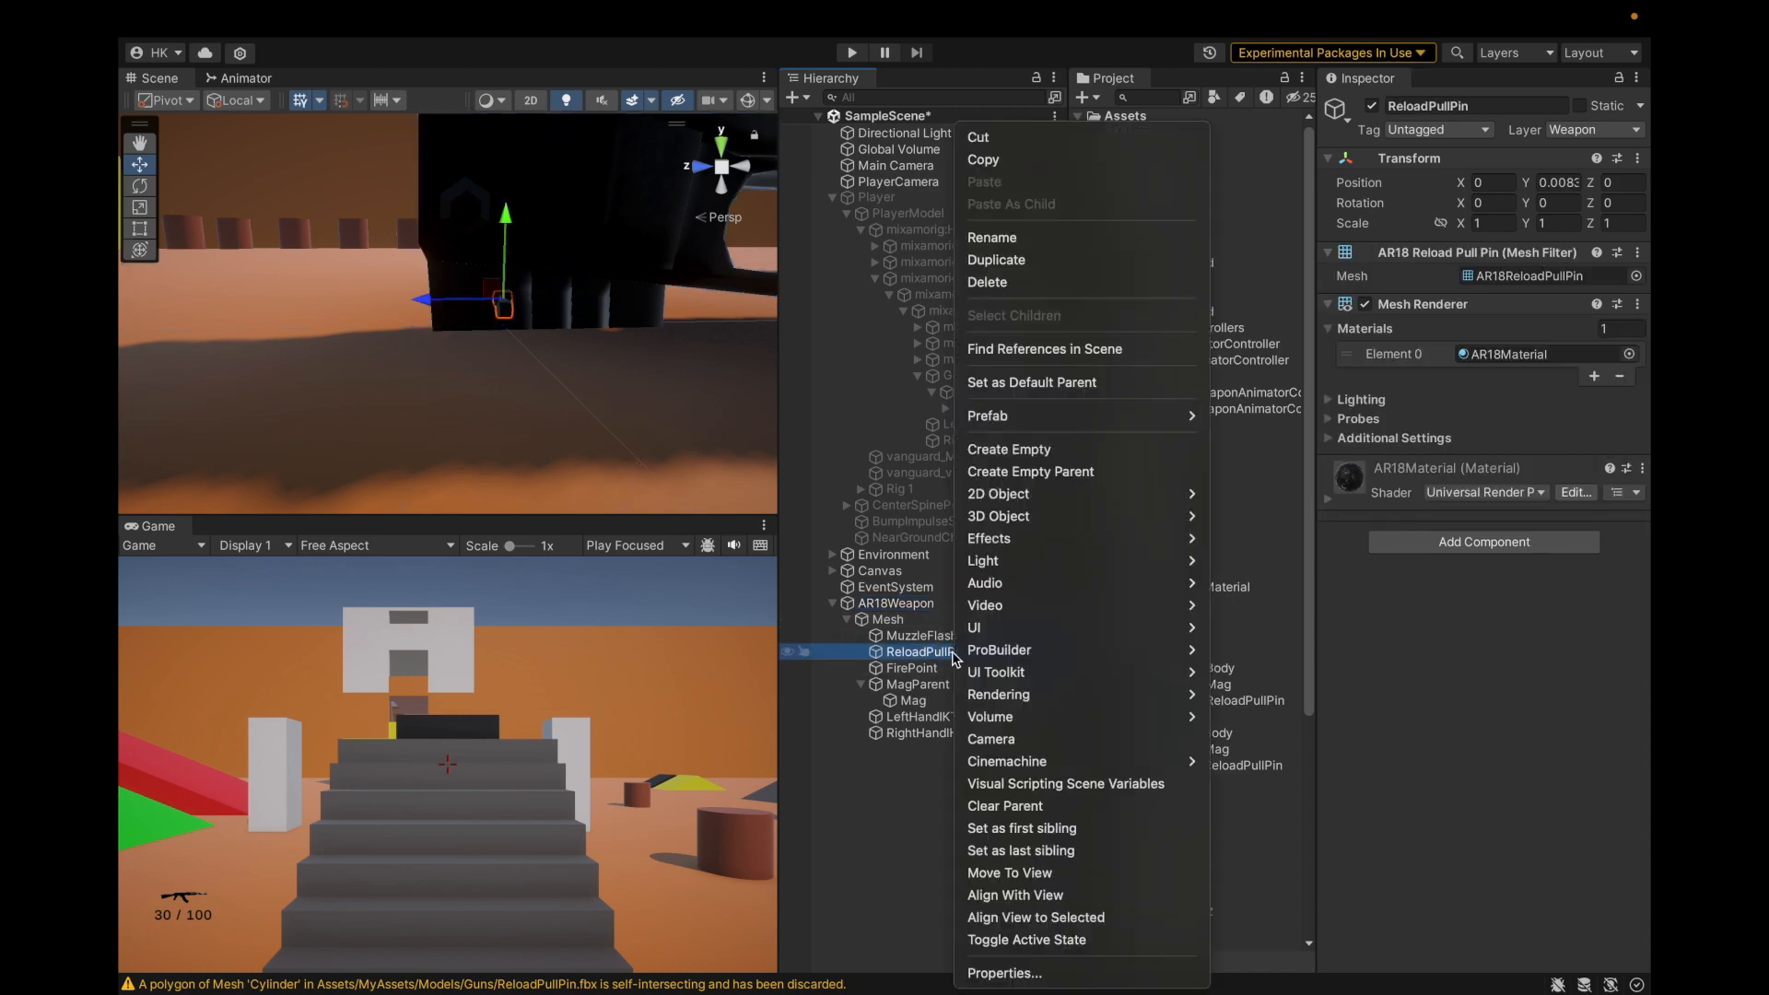
{"action": "left_click", "coordinate": [1023, 282]}
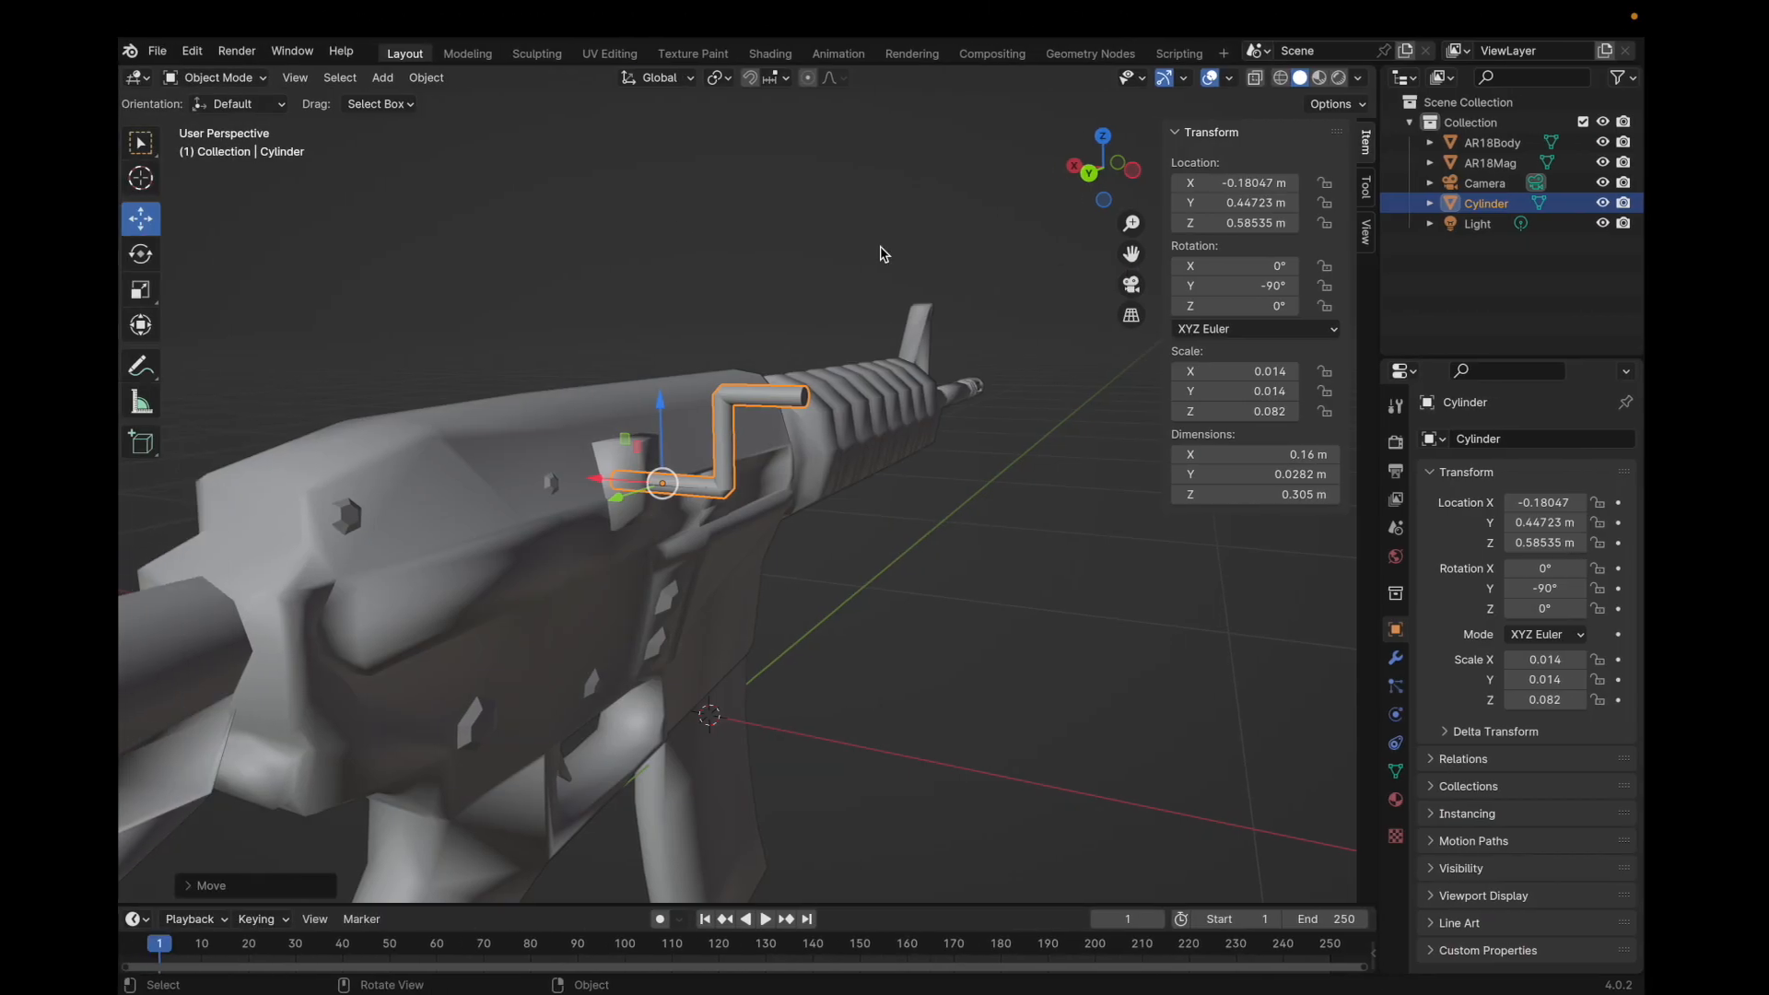
Switch to Blender and export the selected pin again as ReloadPullPin.fbx into the Guns folder, limited to selected mesh objects.
{"action": "left_click", "coordinate": [166, 52]}
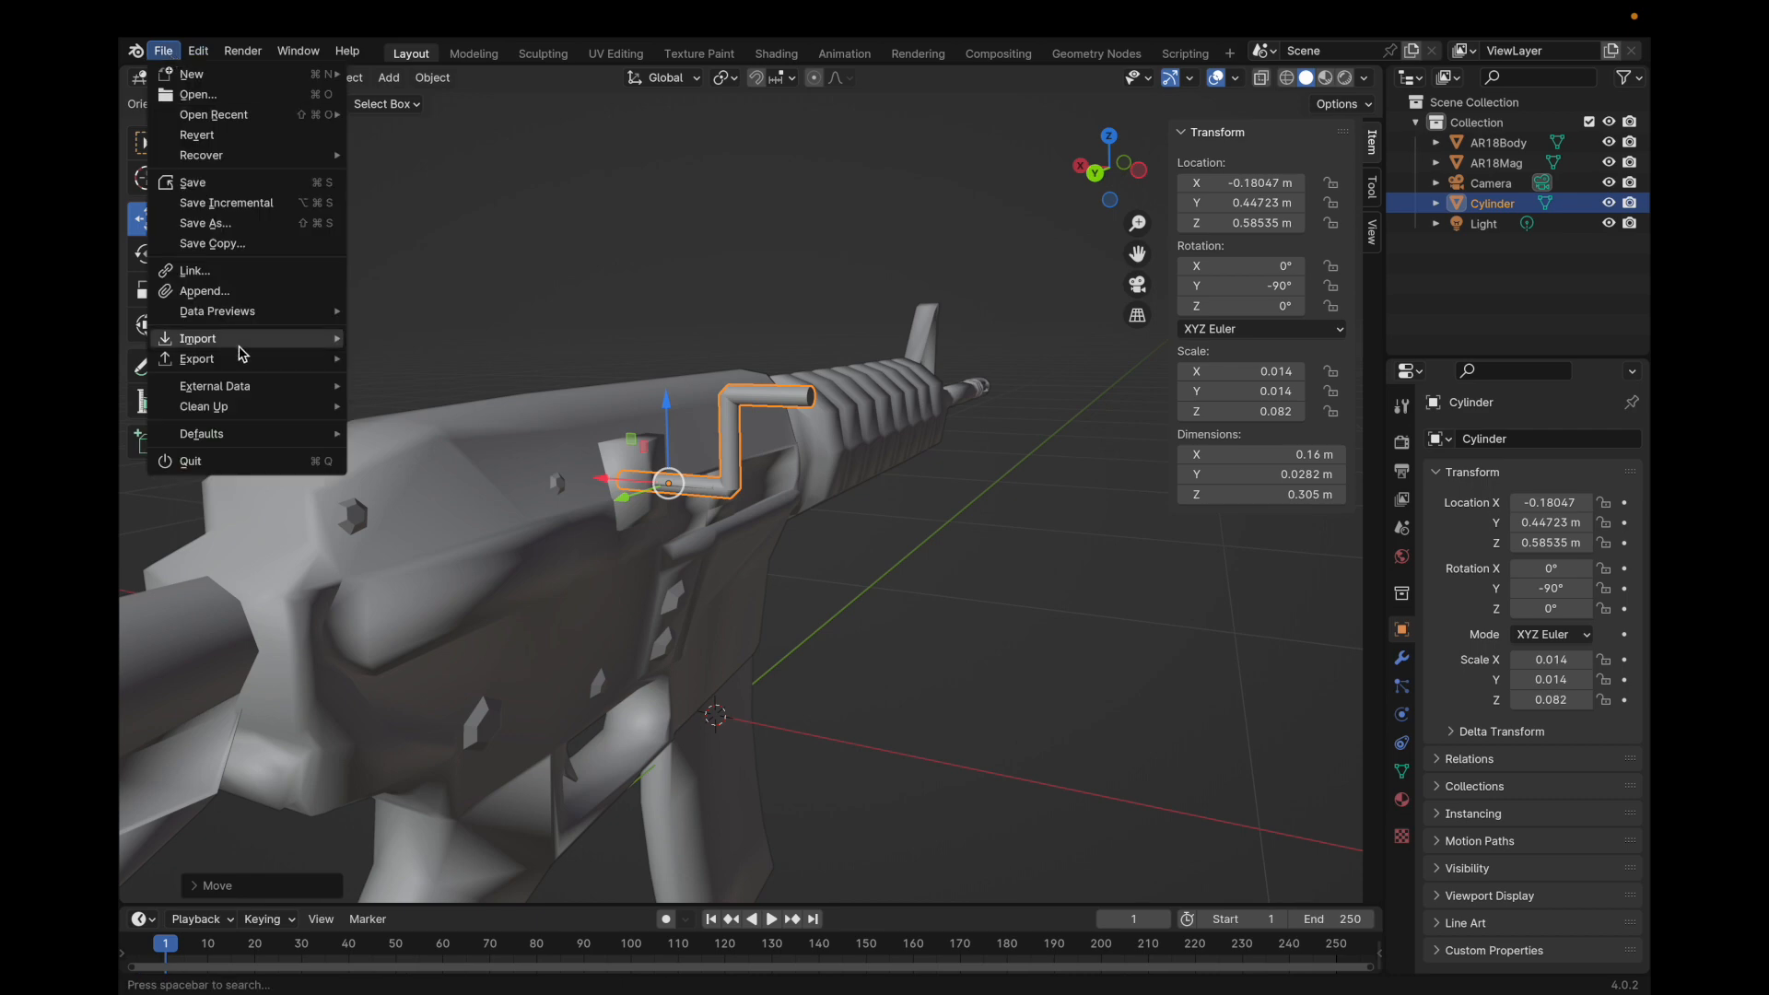
{"action": "mouse_move", "coordinate": [198, 359]}
{"action": "left_click", "coordinate": [414, 553]}
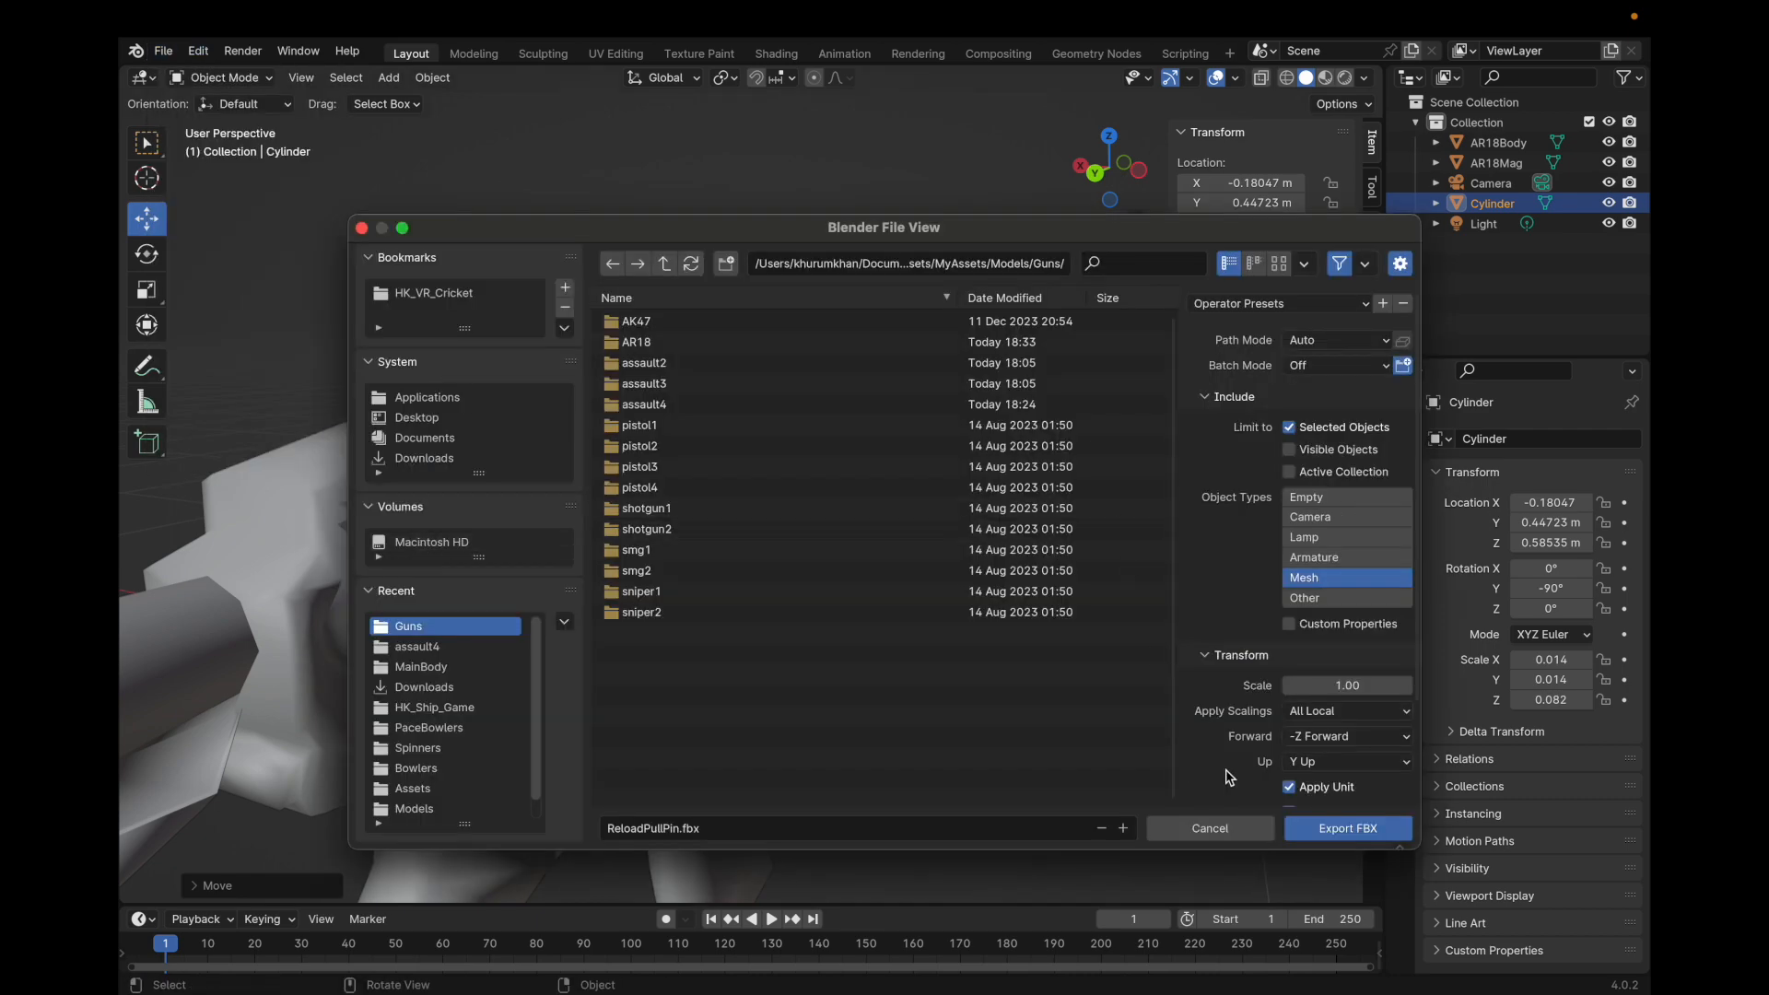
{"action": "left_click", "coordinate": [1324, 826]}
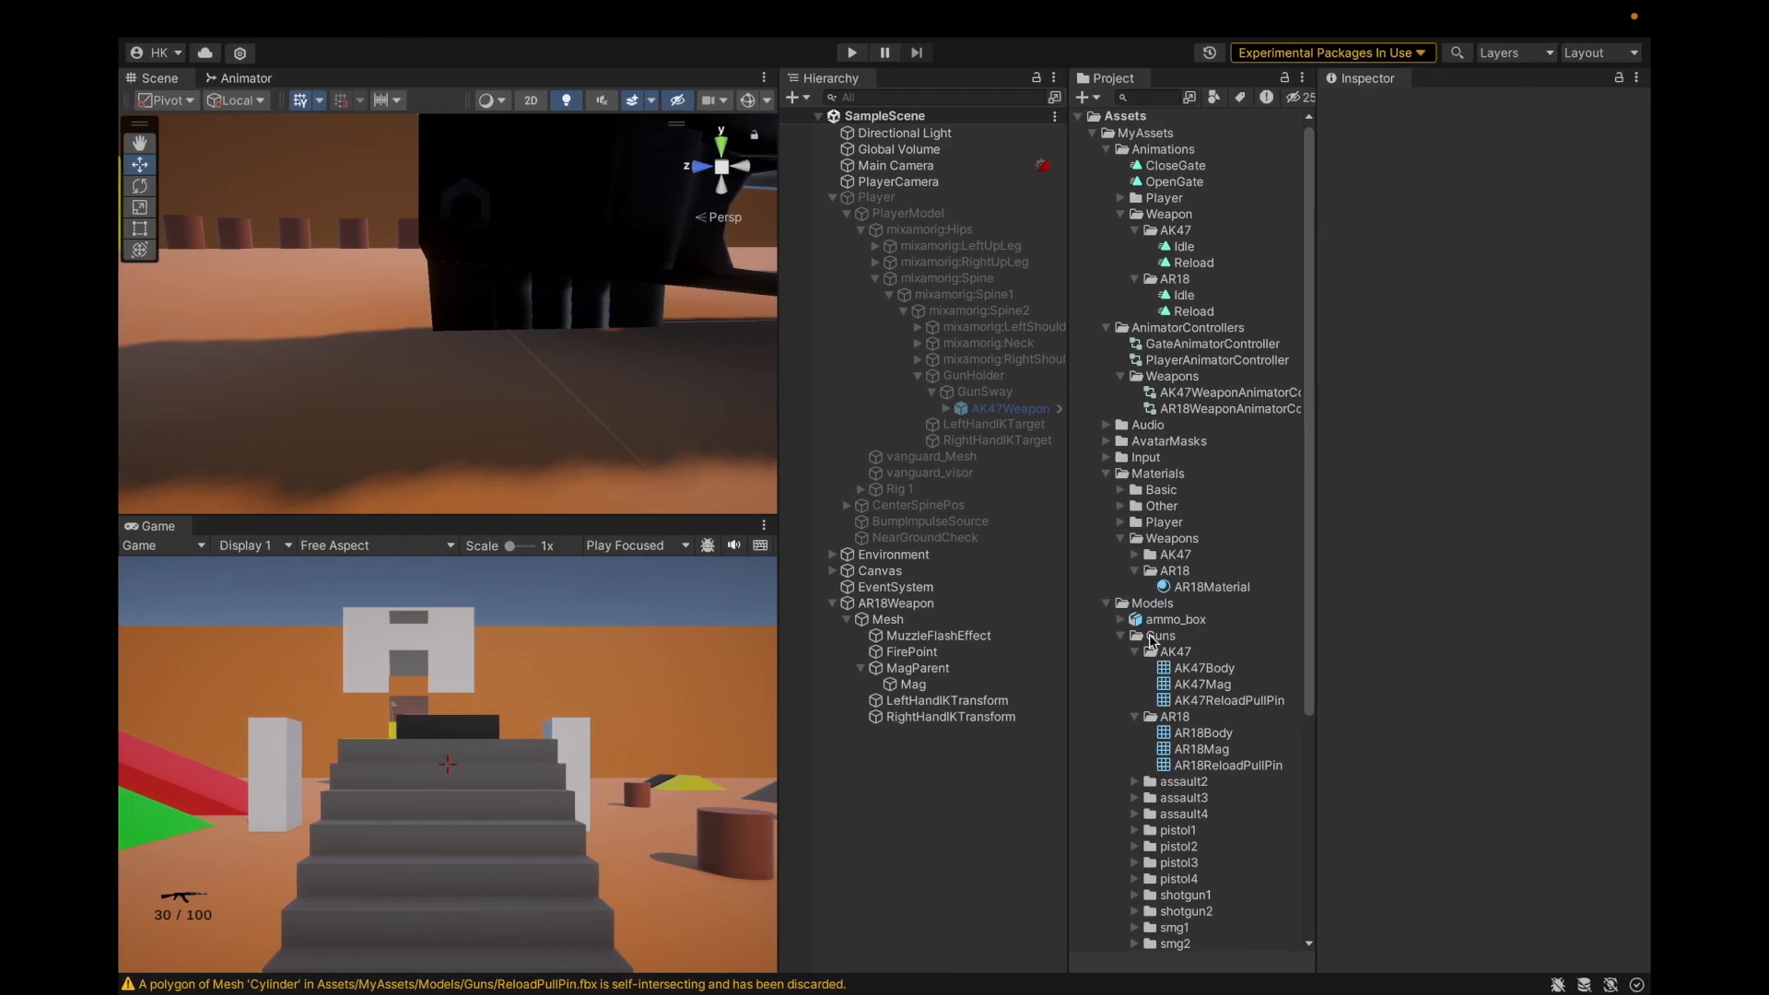
Switch to Unity and delete the AR18ReloadPullPin mesh asset from the AR18 models folder.
{"action": "left_click", "coordinate": [1135, 652]}
{"action": "left_click", "coordinate": [1135, 668]}
{"action": "scroll", "coordinate": [1159, 545], "scroll_direction": "down", "scroll_amount": 3}
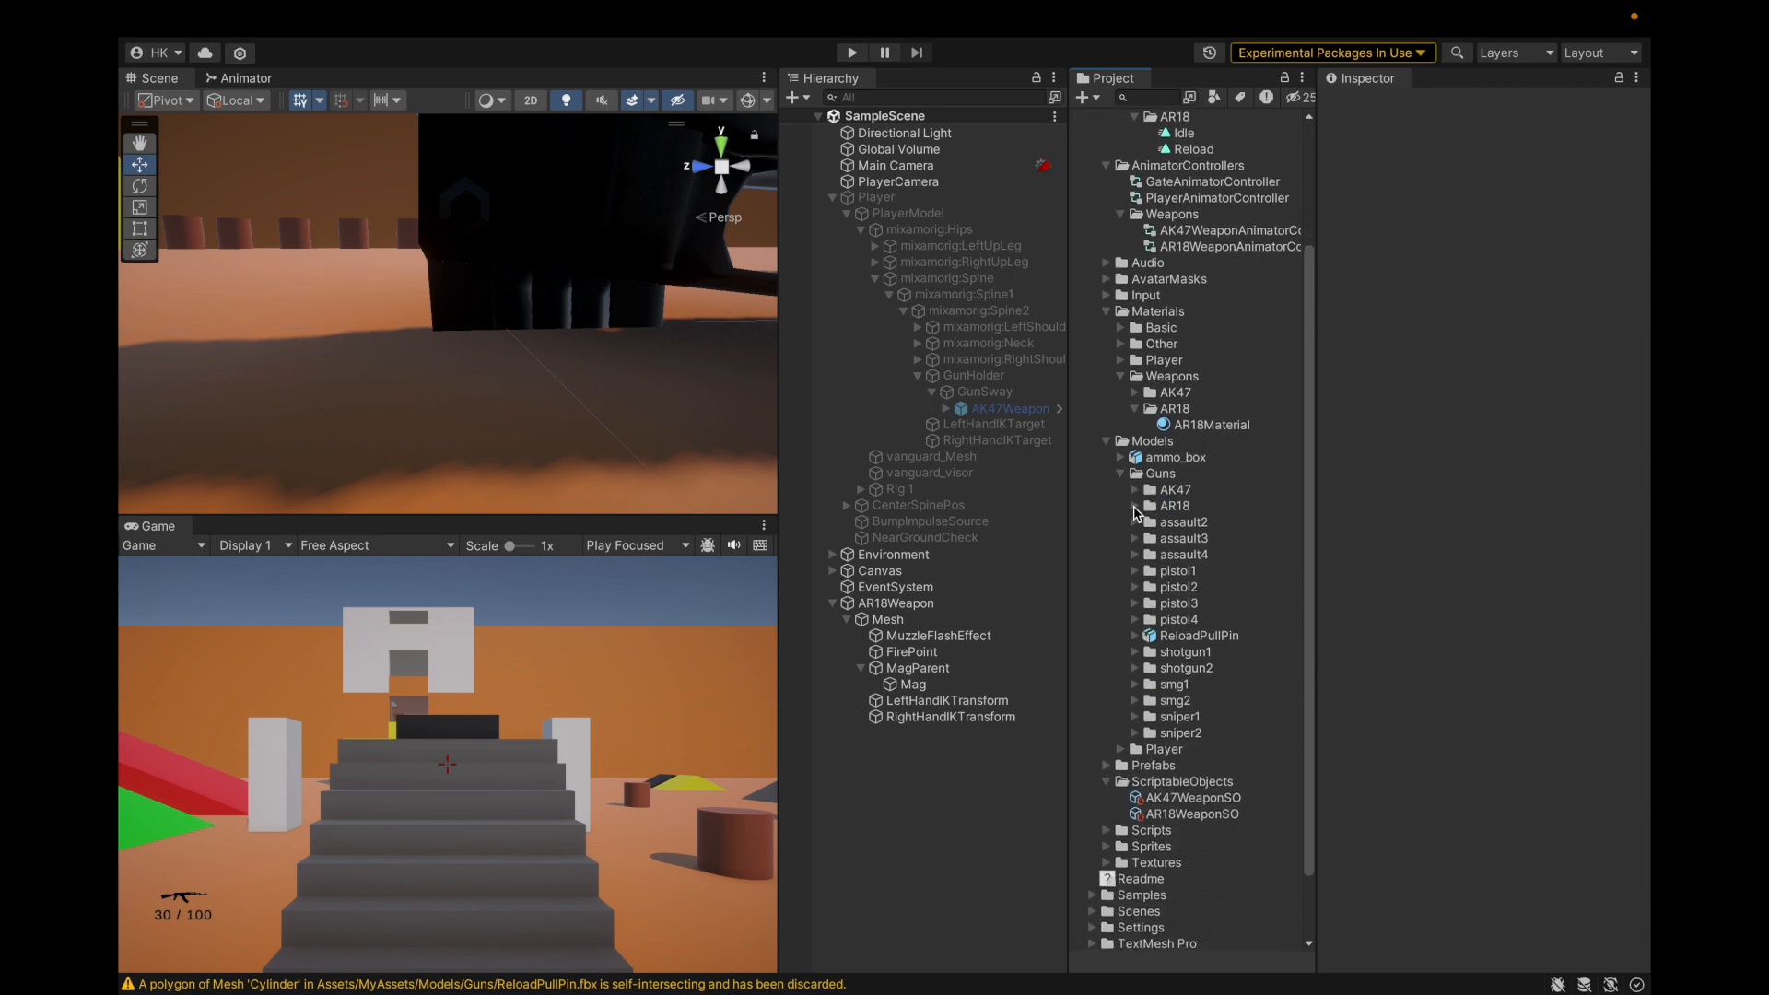
{"action": "left_click", "coordinate": [1135, 509]}
{"action": "left_click", "coordinate": [1181, 555]}
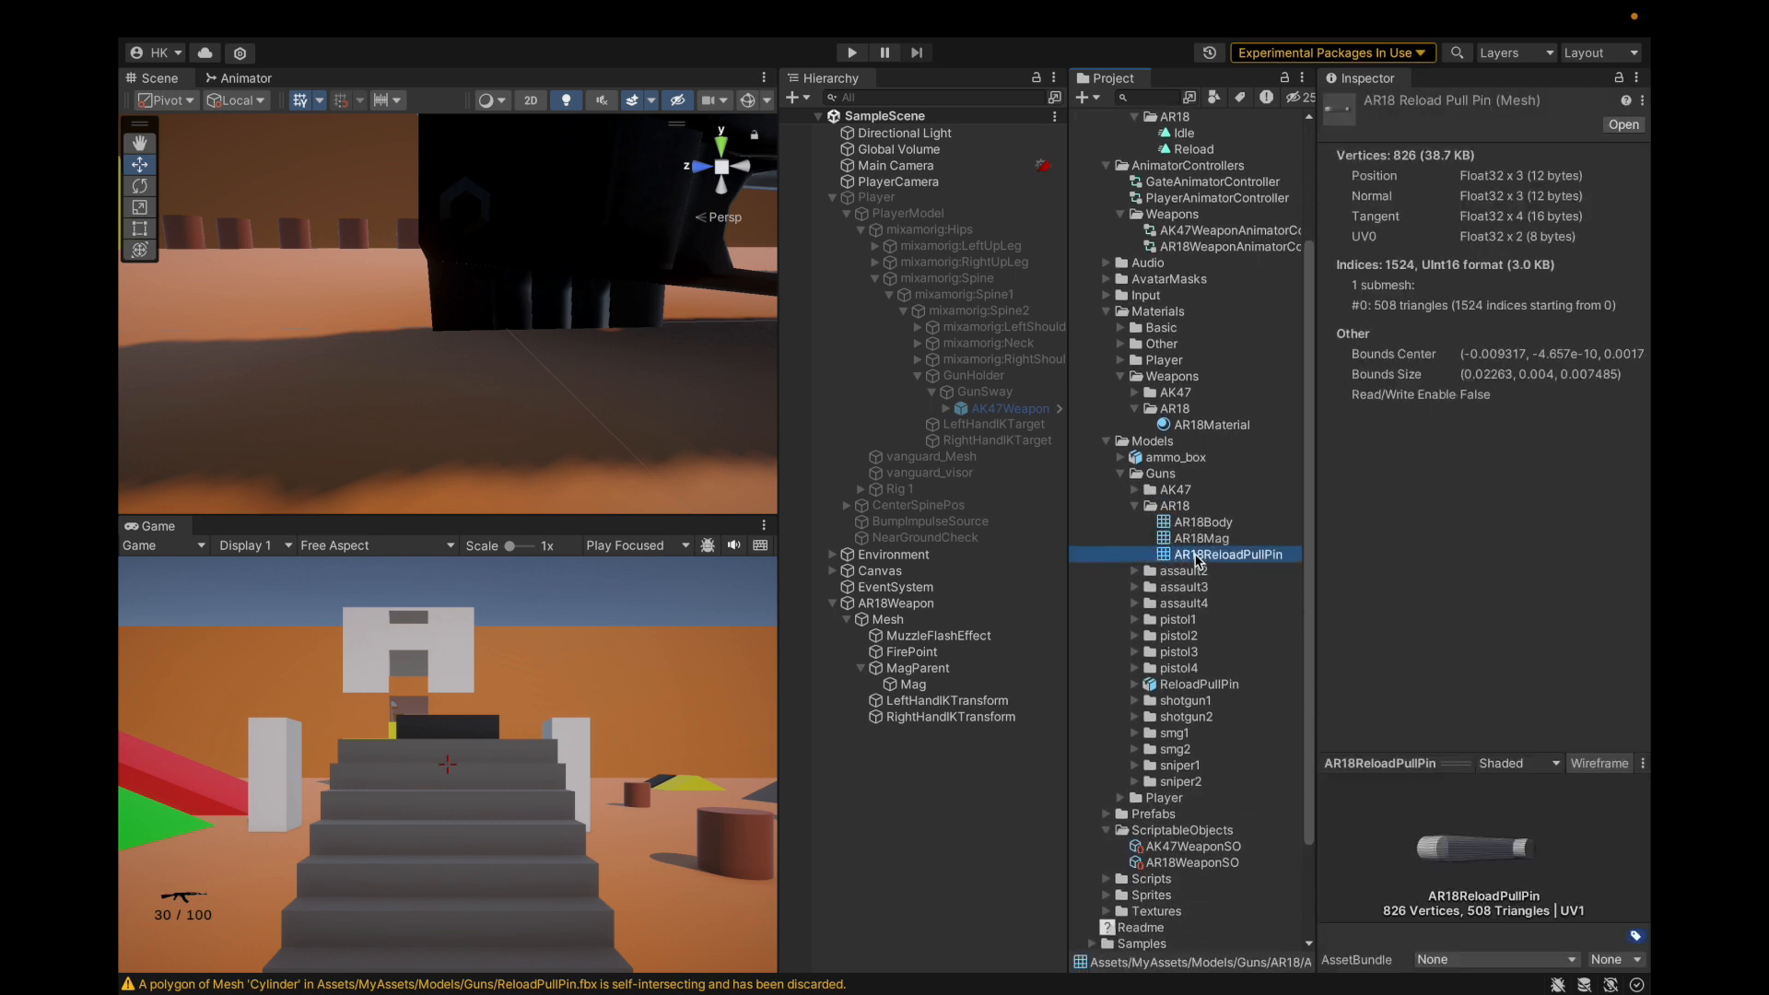
{"action": "right_click", "coordinate": [1195, 558]}
{"action": "left_click", "coordinate": [1239, 475]}
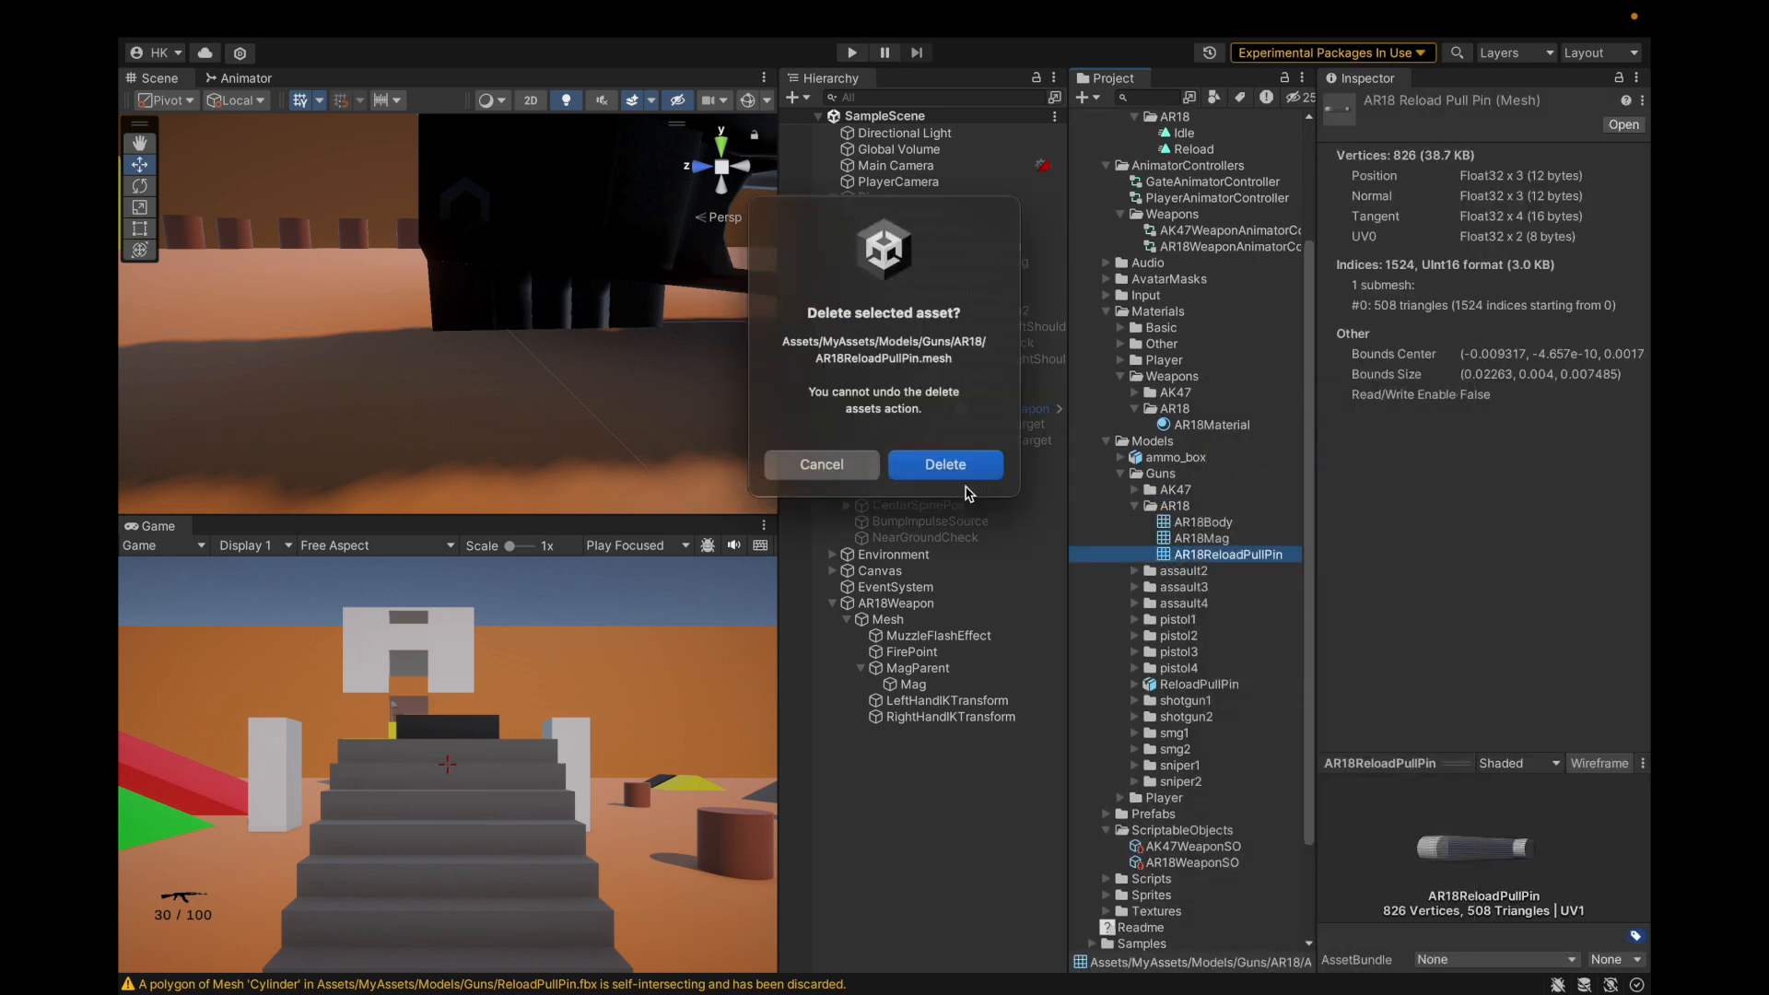
{"action": "left_click", "coordinate": [949, 465]}
Set the import scale factor of the ReloadPullPin model to 0.2 and apply the import settings.
{"action": "left_click", "coordinate": [1214, 669]}
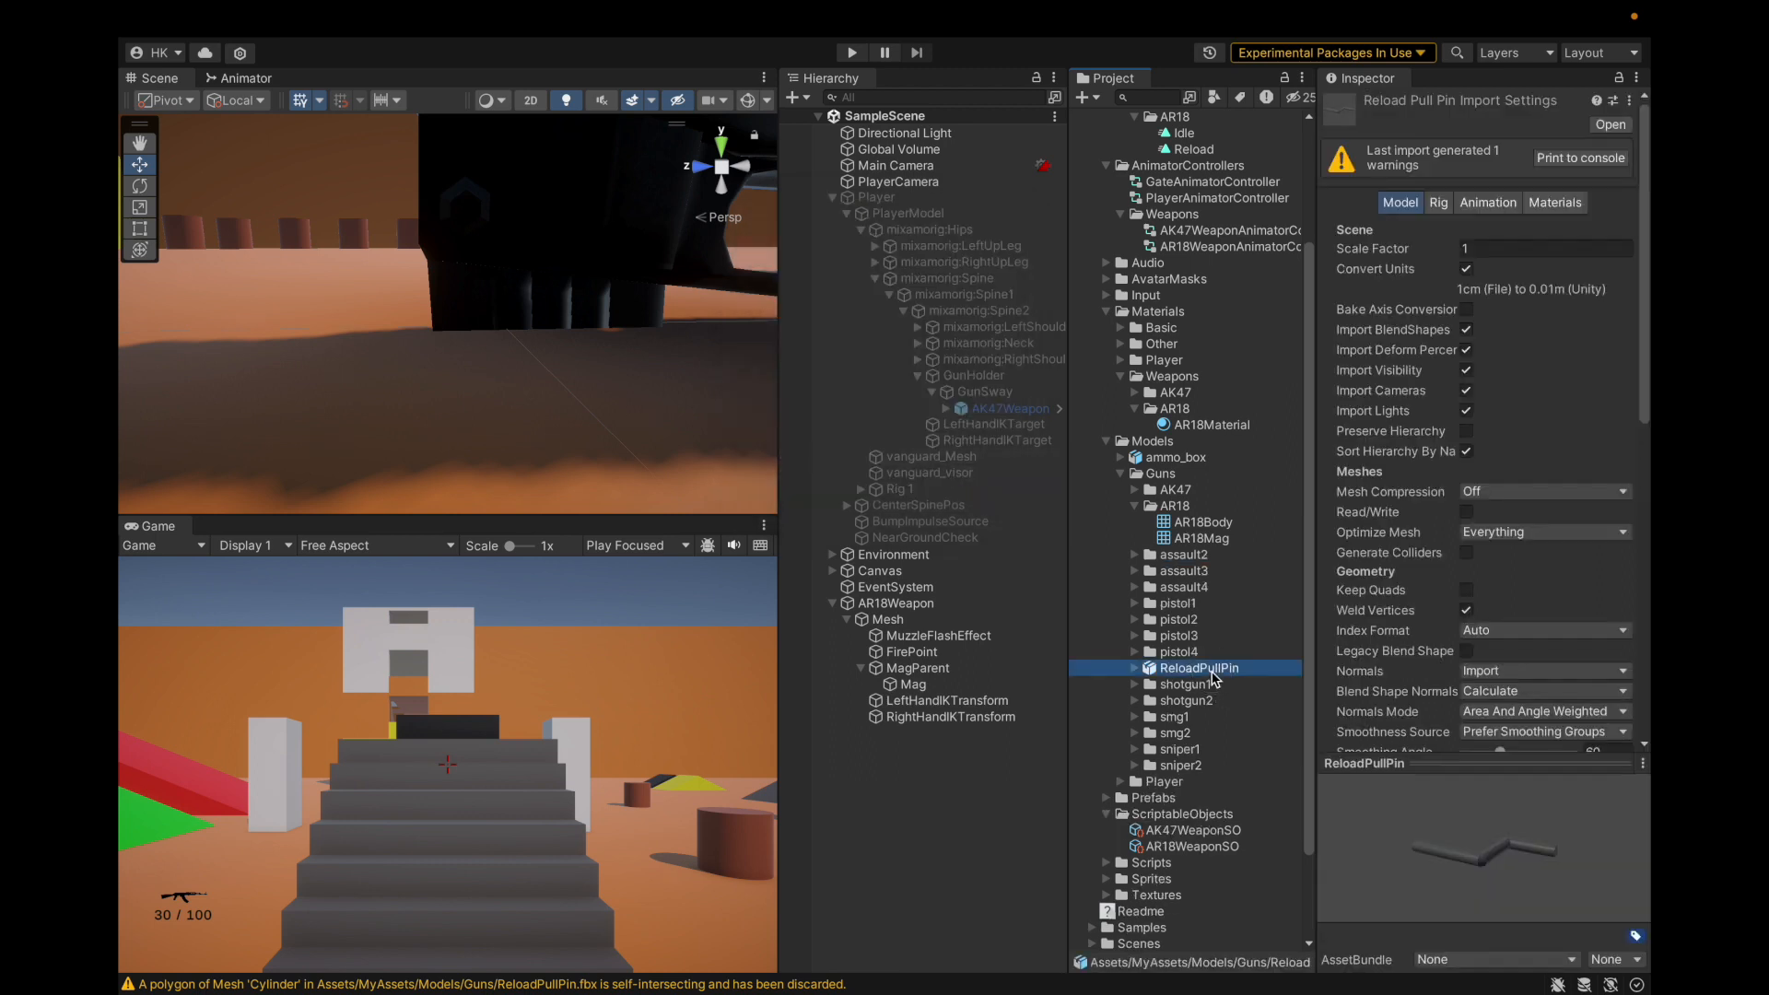
{"action": "left_click_drag", "start_coordinate": [1476, 824], "coordinate": [1425, 861]}
{"action": "left_click", "coordinate": [1438, 202]}
{"action": "left_click", "coordinate": [1400, 201]}
{"action": "left_click", "coordinate": [1515, 249]}
{"action": "type", "text": ".2"}
{"action": "scroll", "coordinate": [1514, 250], "scroll_direction": "down", "scroll_amount": 10}
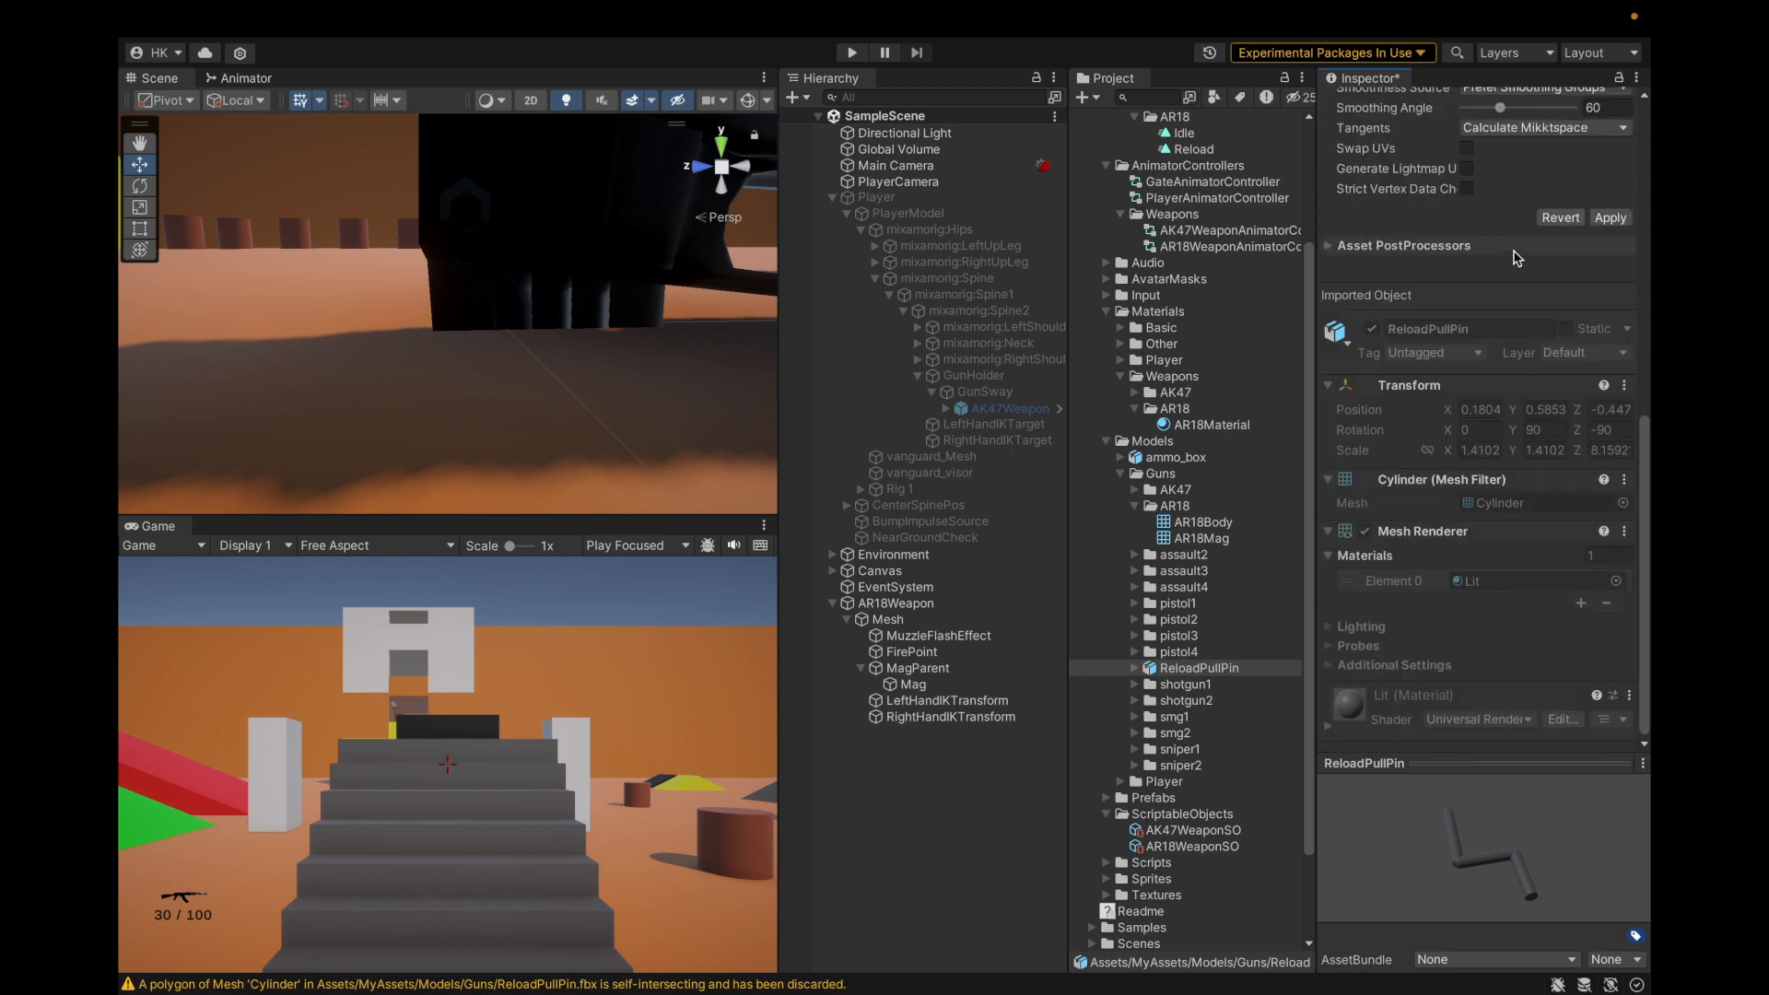
{"action": "left_click", "coordinate": [1608, 219]}
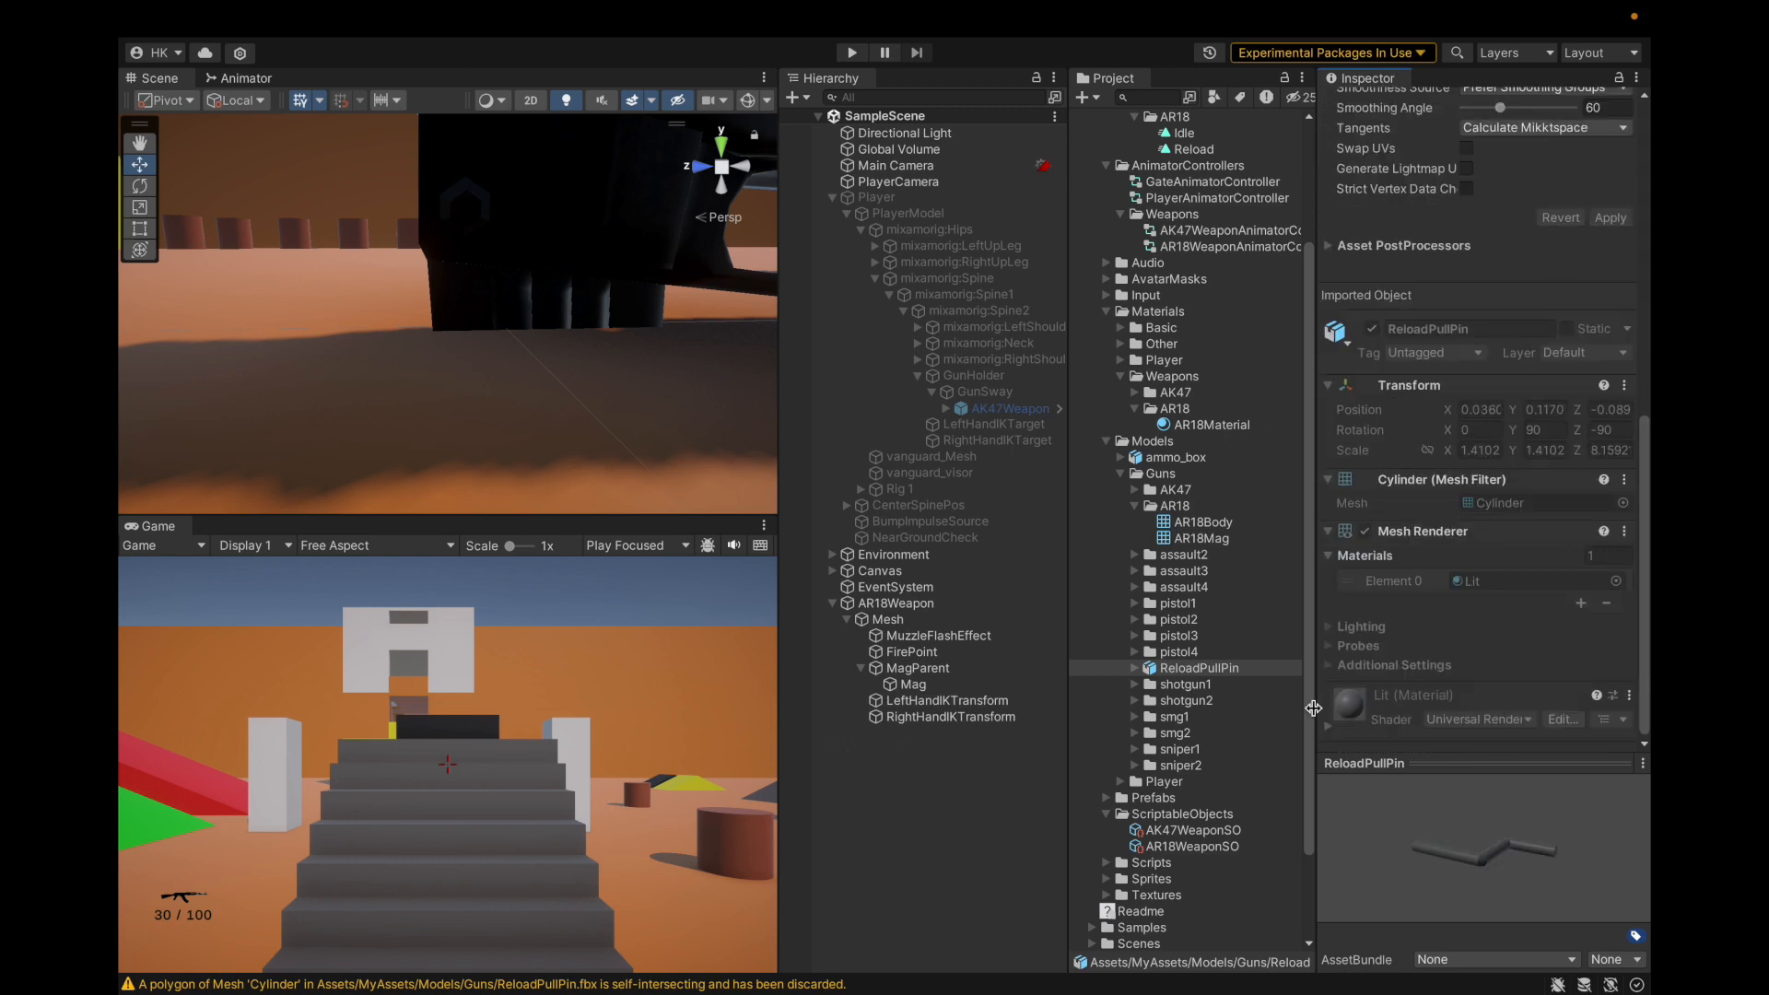
Place the ReloadPullPin model in the scene as a root object and check its fit on the AR18.
{"action": "key", "text": "Right"}
{"action": "key", "text": "Down"}
{"action": "left_click_drag", "start_coordinate": [1399, 843], "coordinate": [1449, 846]}
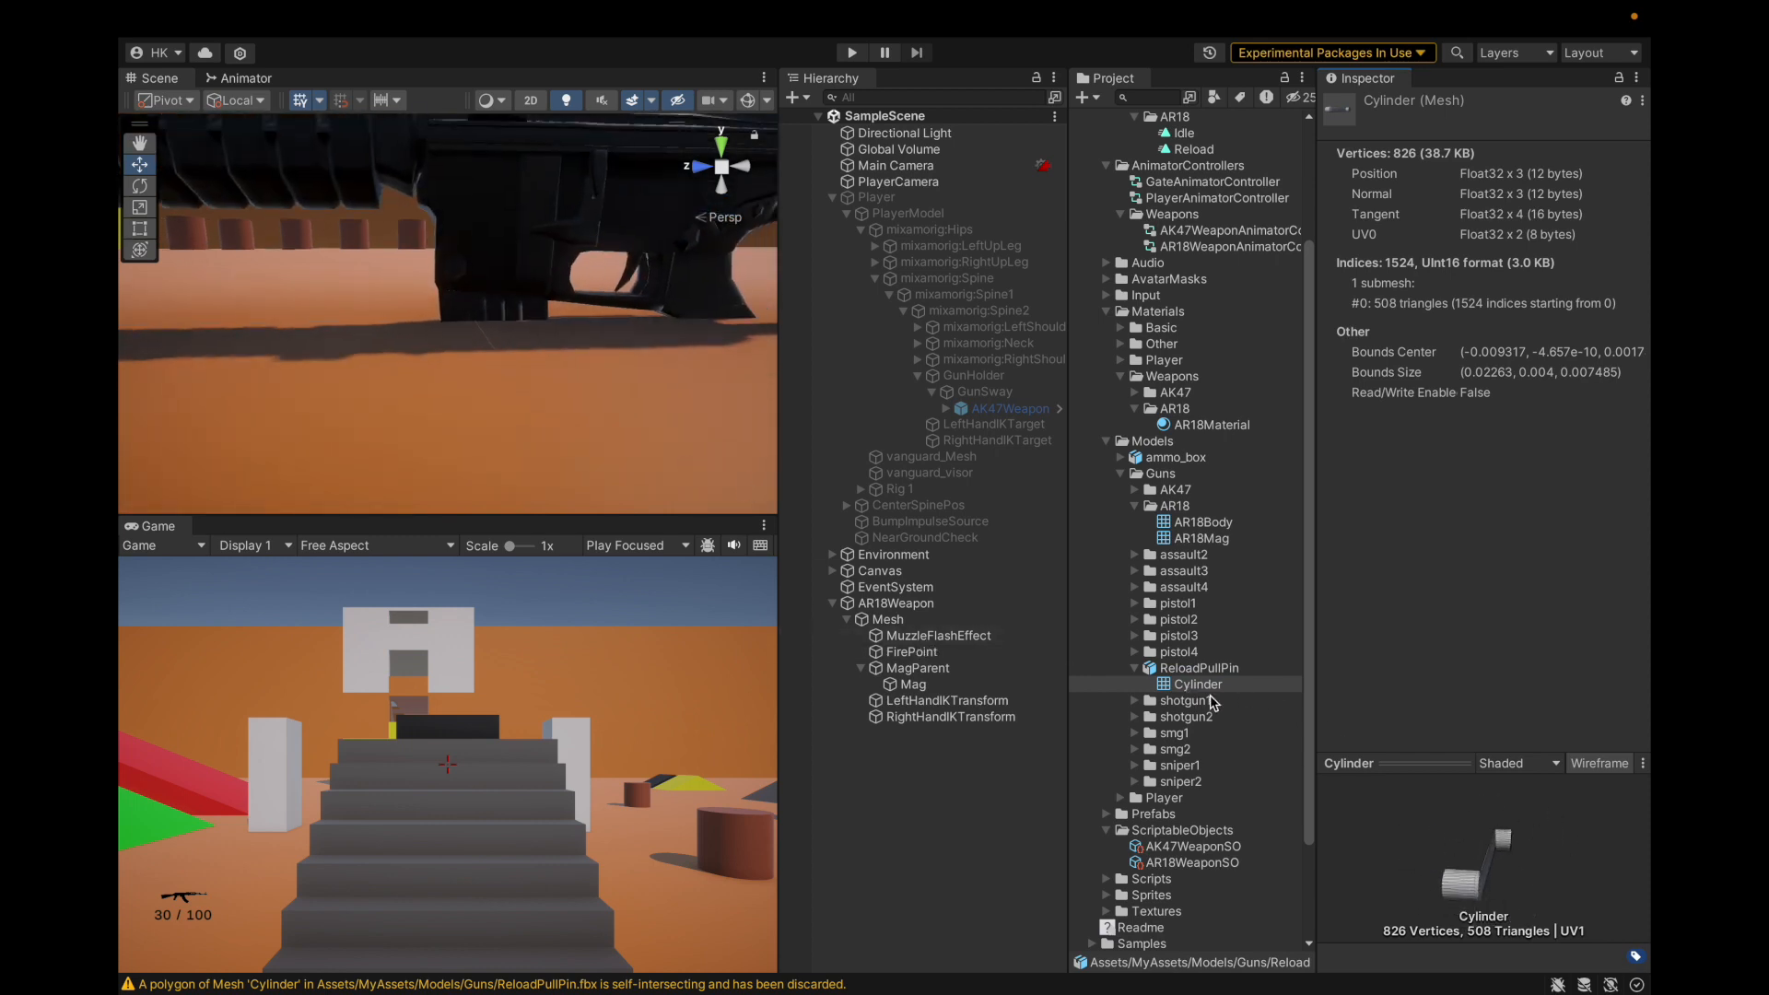
{"action": "left_click", "coordinate": [1207, 669]}
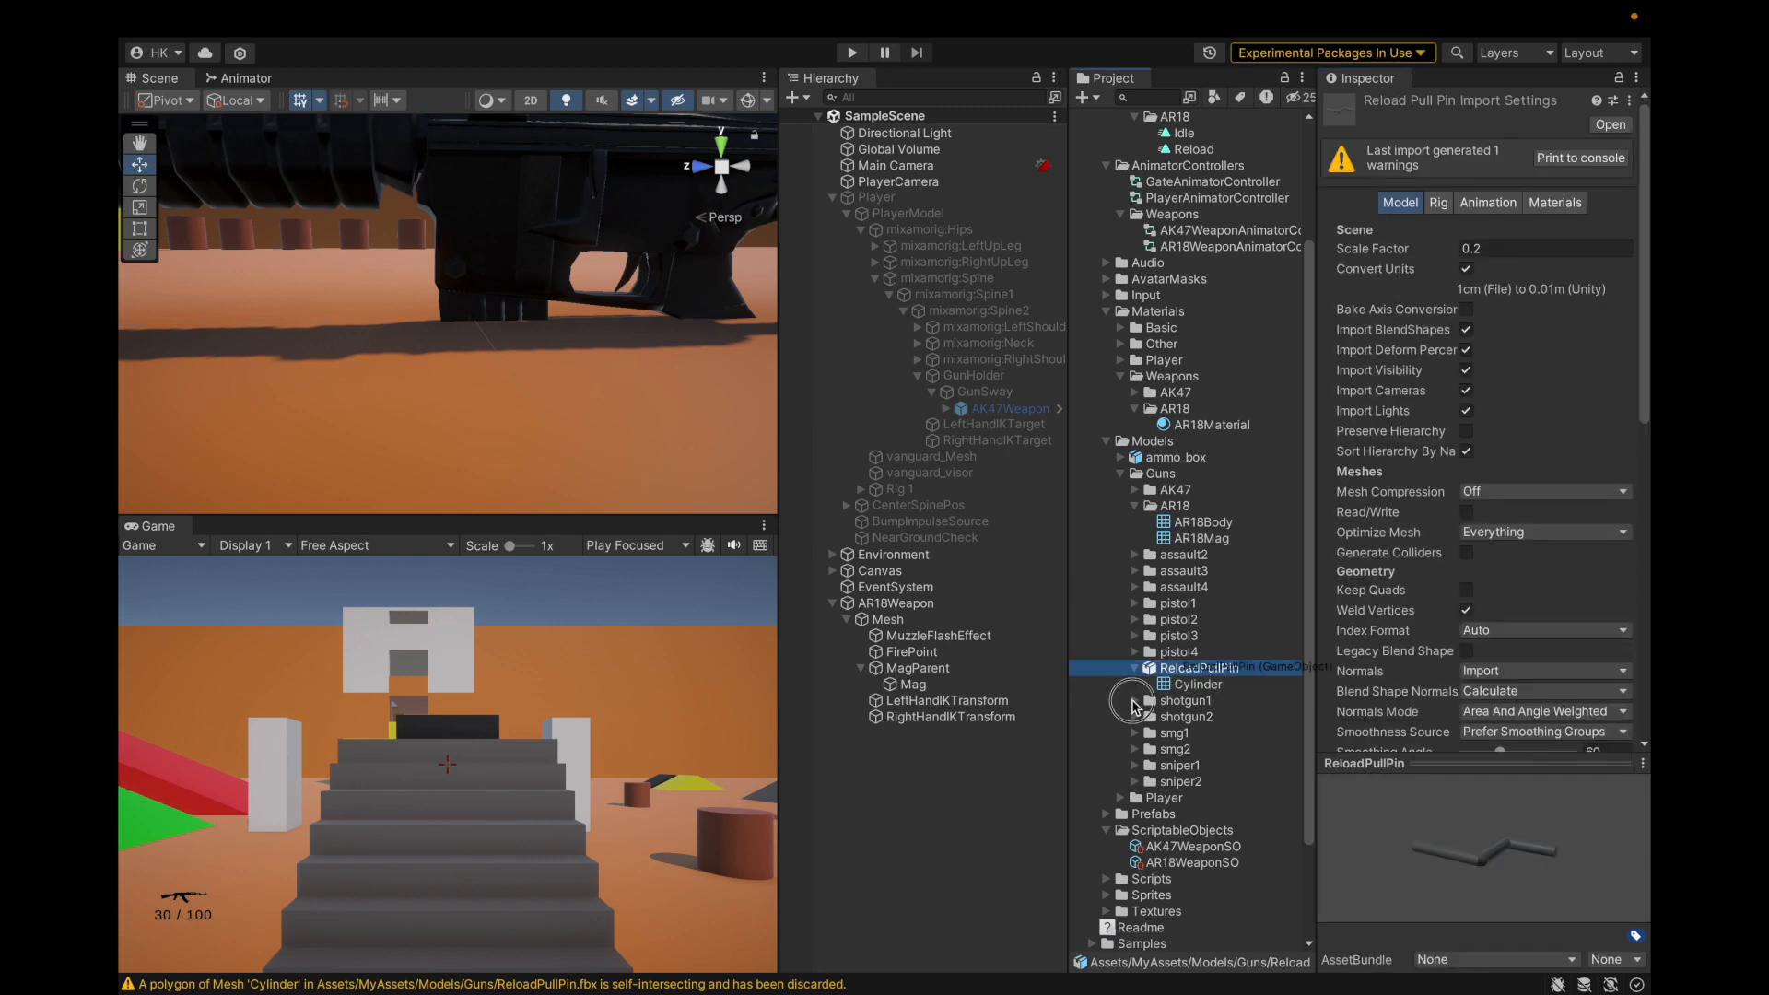
{"action": "left_click_drag", "start_coordinate": [1180, 683], "coordinate": [906, 852]}
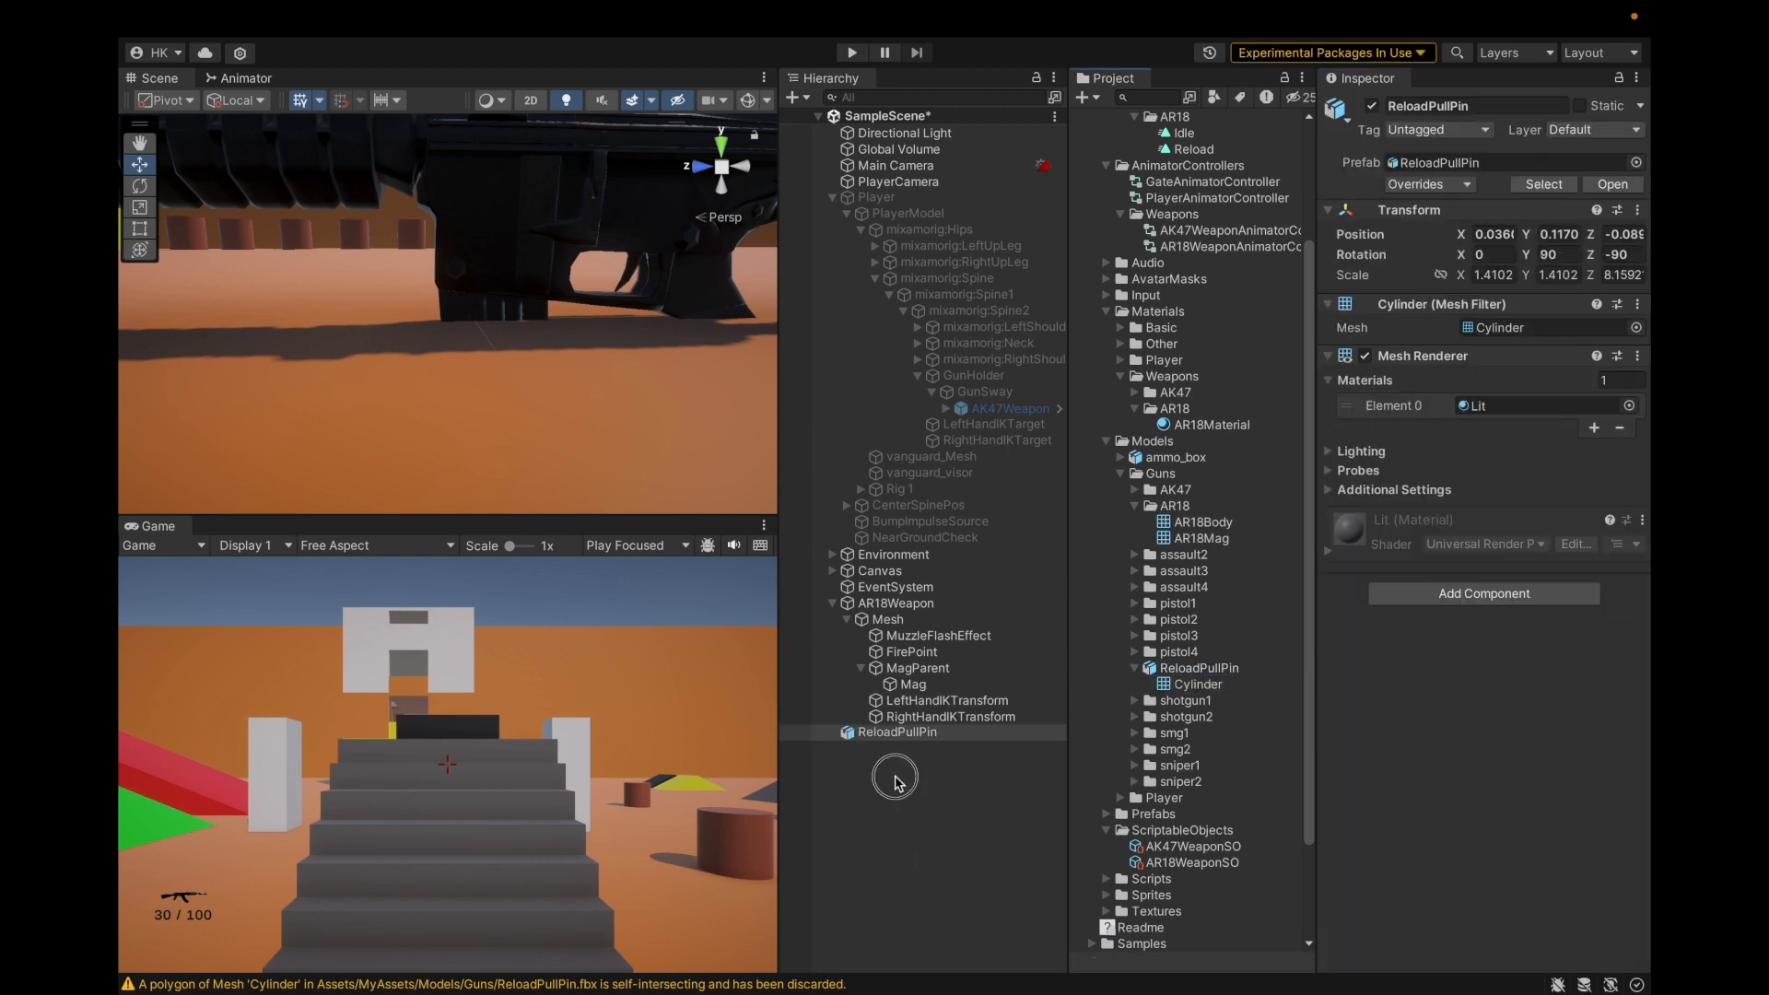
{"action": "double_click", "coordinate": [898, 732]}
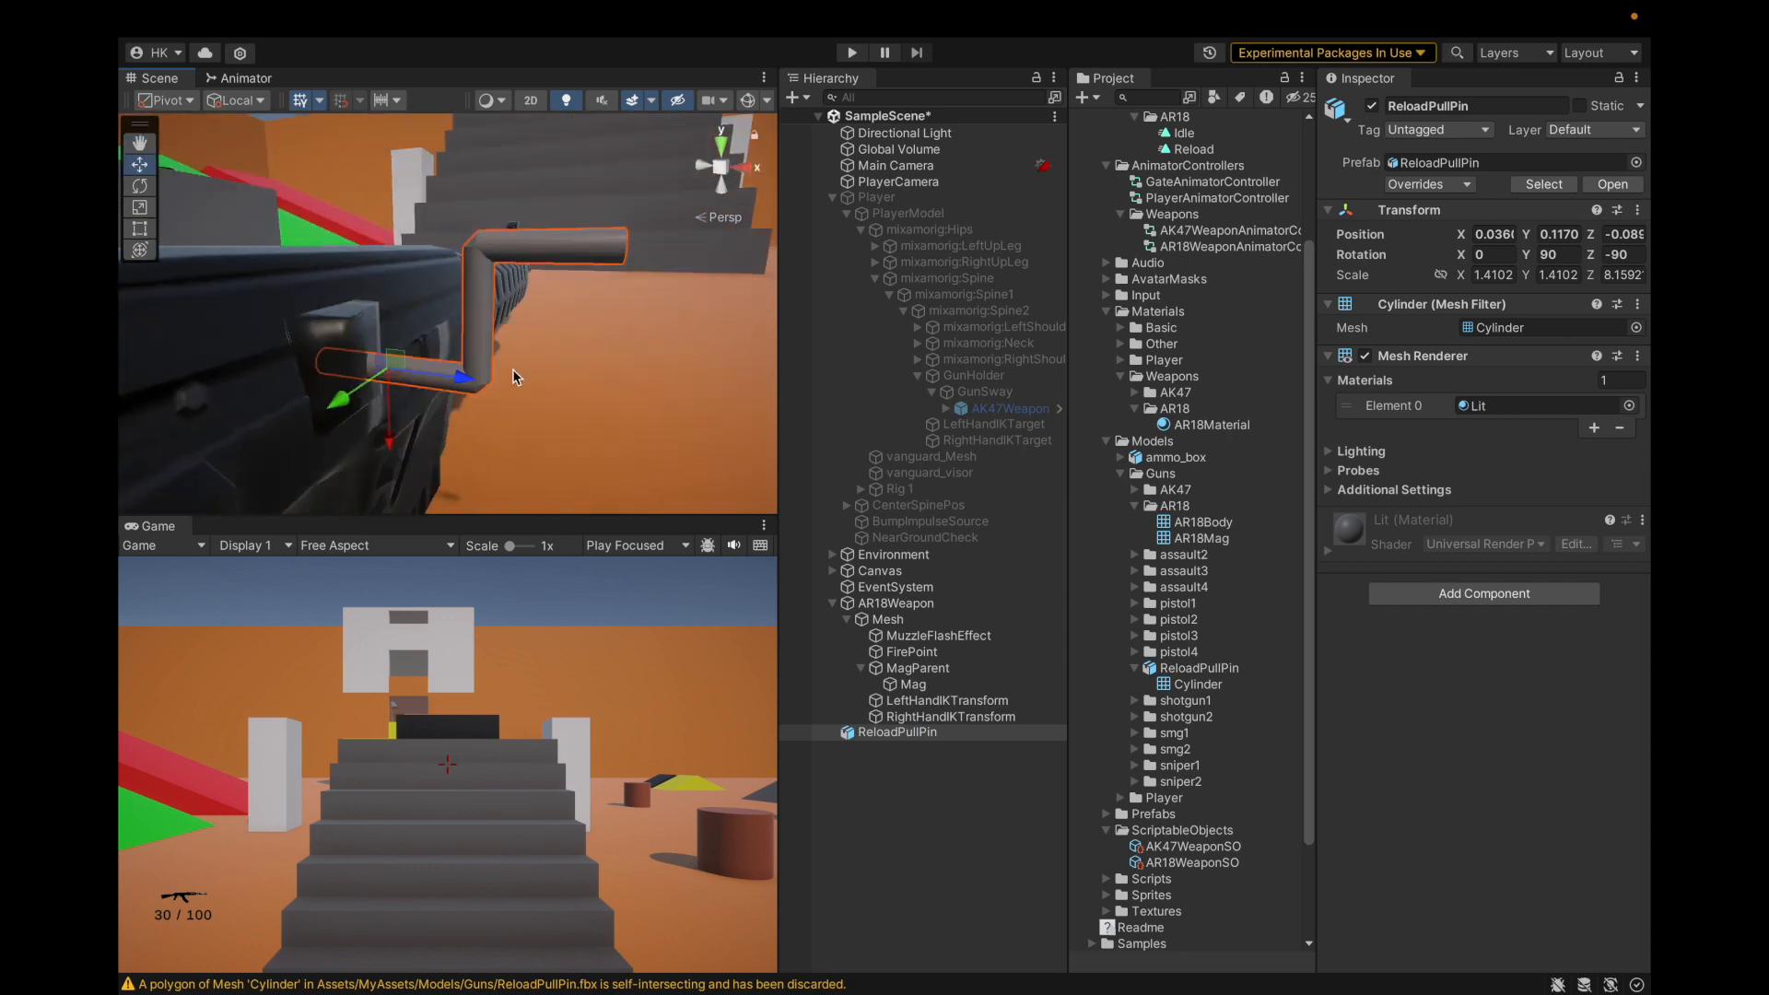
{"action": "scroll", "coordinate": [513, 377], "scroll_direction": "down", "scroll_amount": 4}
{"action": "left_click_drag", "start_coordinate": [509, 332], "coordinate": [481, 372], "text": "alt"}
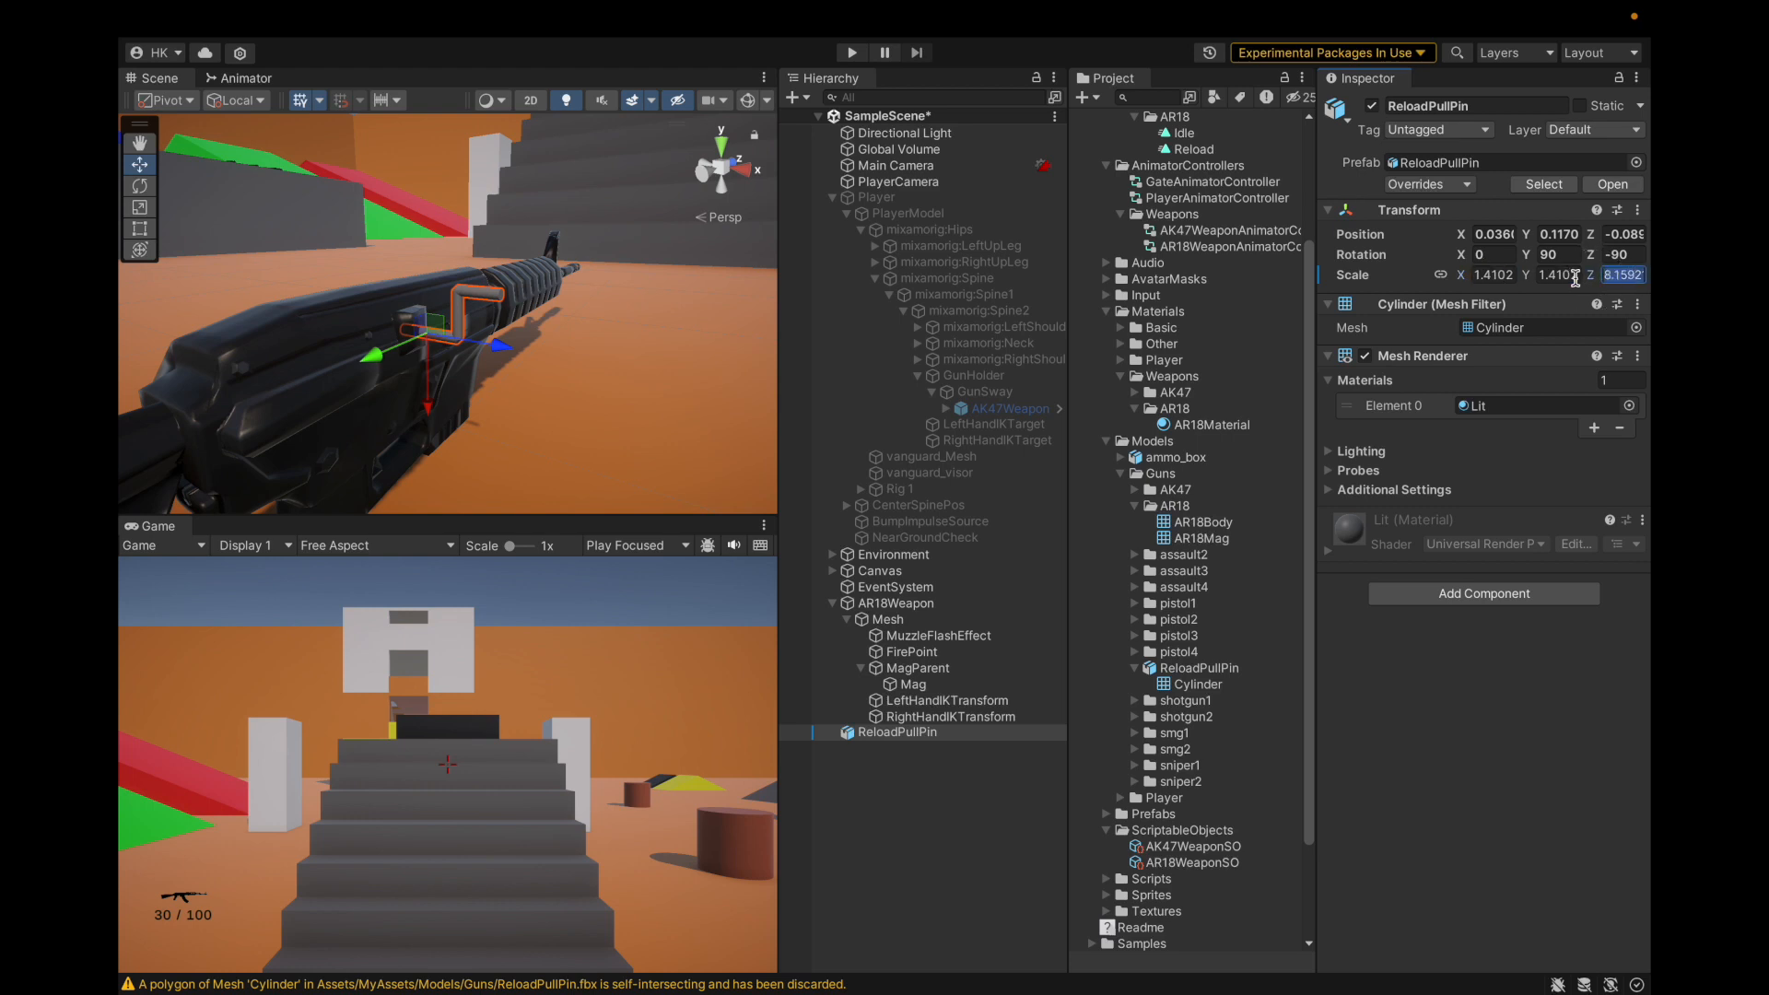
{"action": "left_click", "coordinate": [891, 778]}
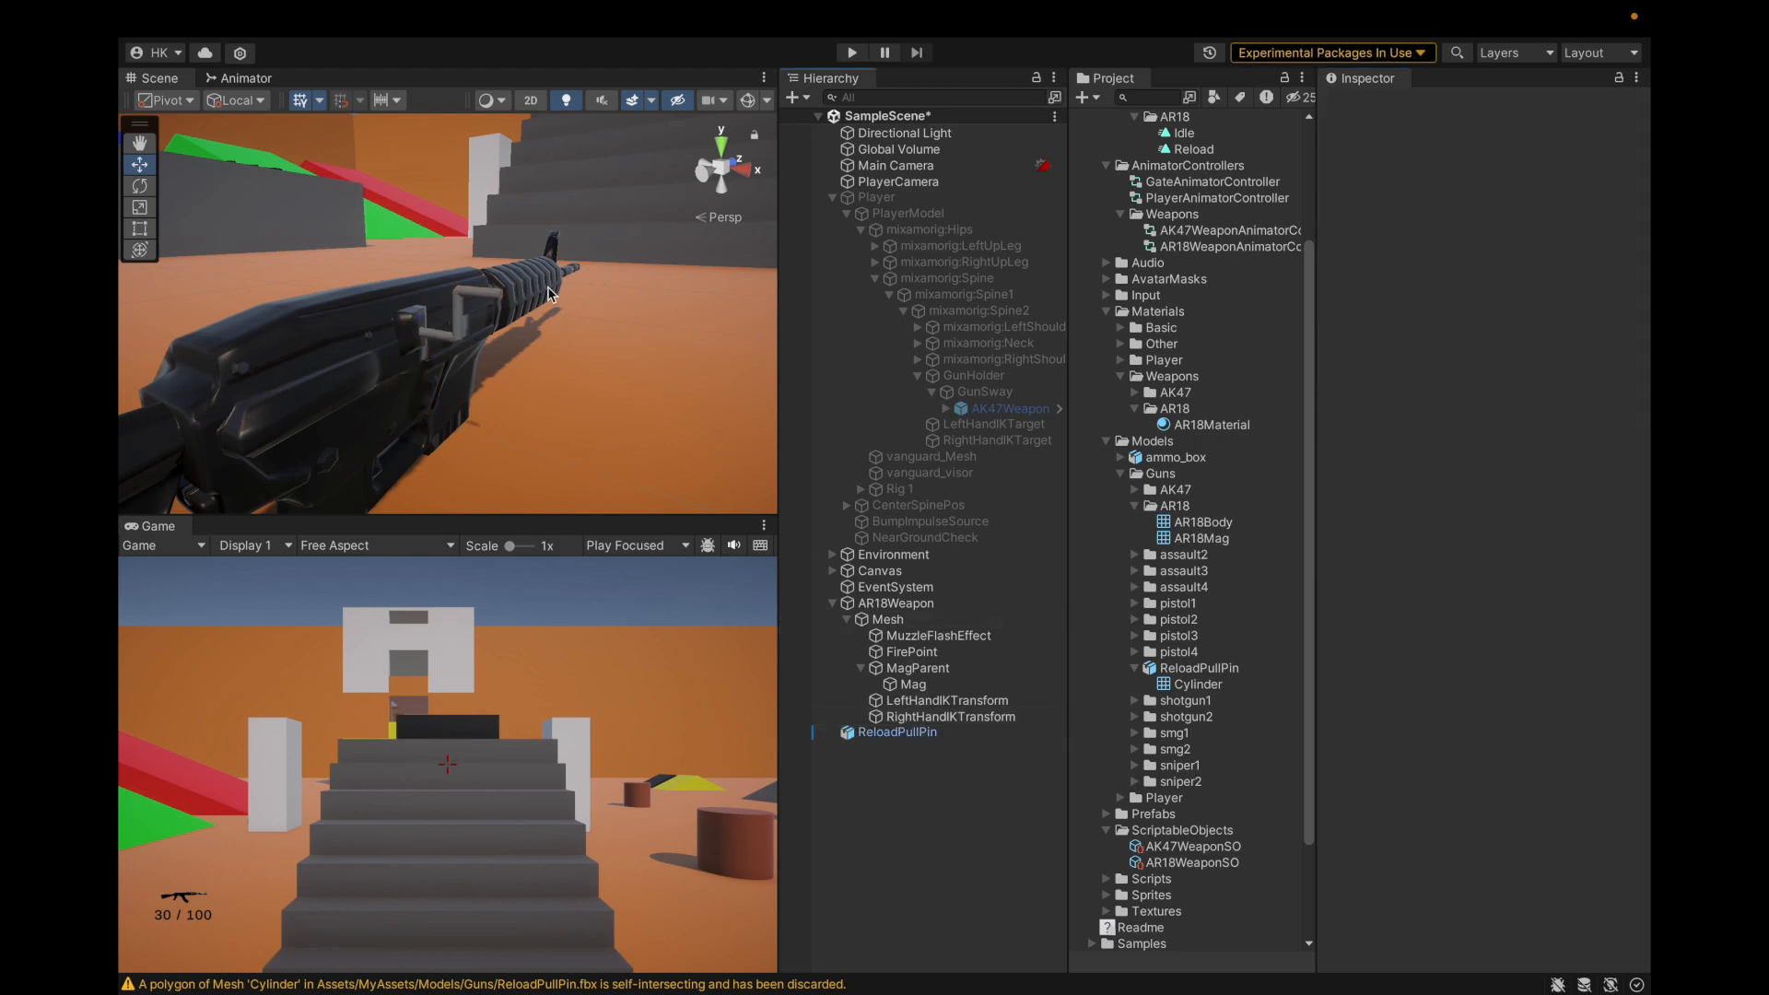
{"action": "scroll", "coordinate": [396, 329], "scroll_direction": "up", "scroll_amount": 4}
{"action": "left_click_drag", "start_coordinate": [450, 344], "coordinate": [382, 347], "text": "alt"}
Duplicate the model's Cylinder mesh as a standalone asset and assign the copy to the scene ReloadPullPin's Mesh Filter.
{"action": "left_click", "coordinate": [1172, 670]}
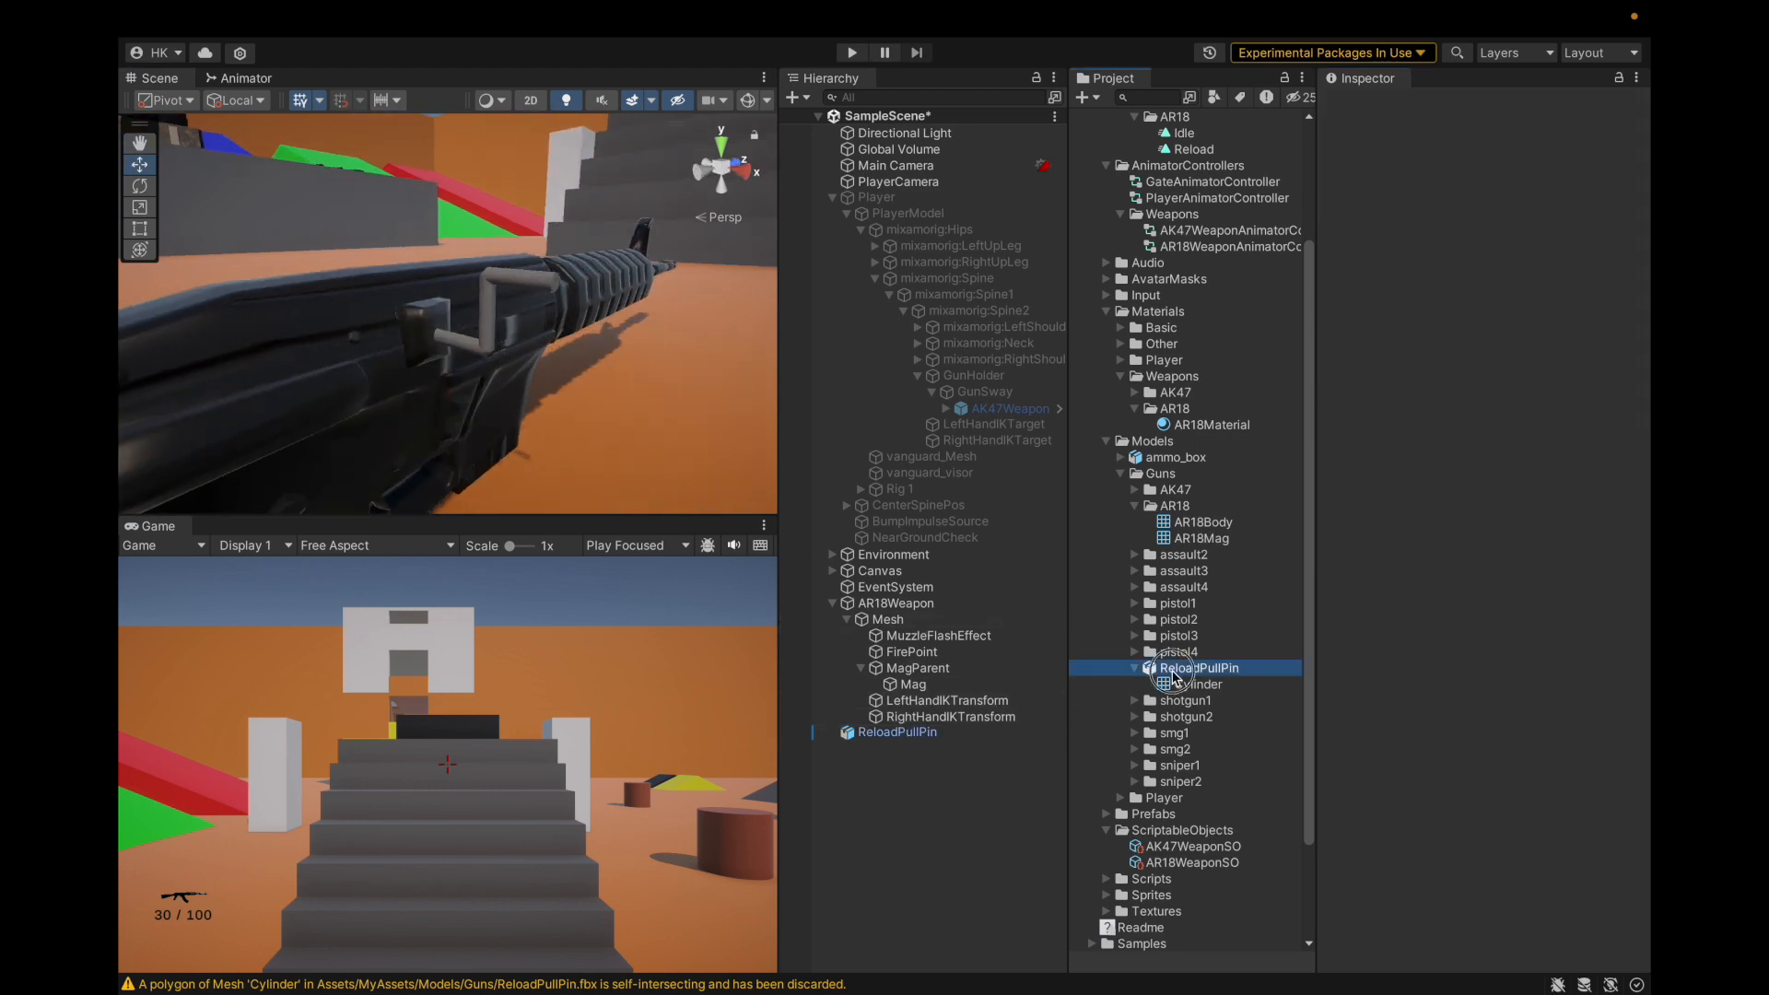
{"action": "key", "text": "Left"}
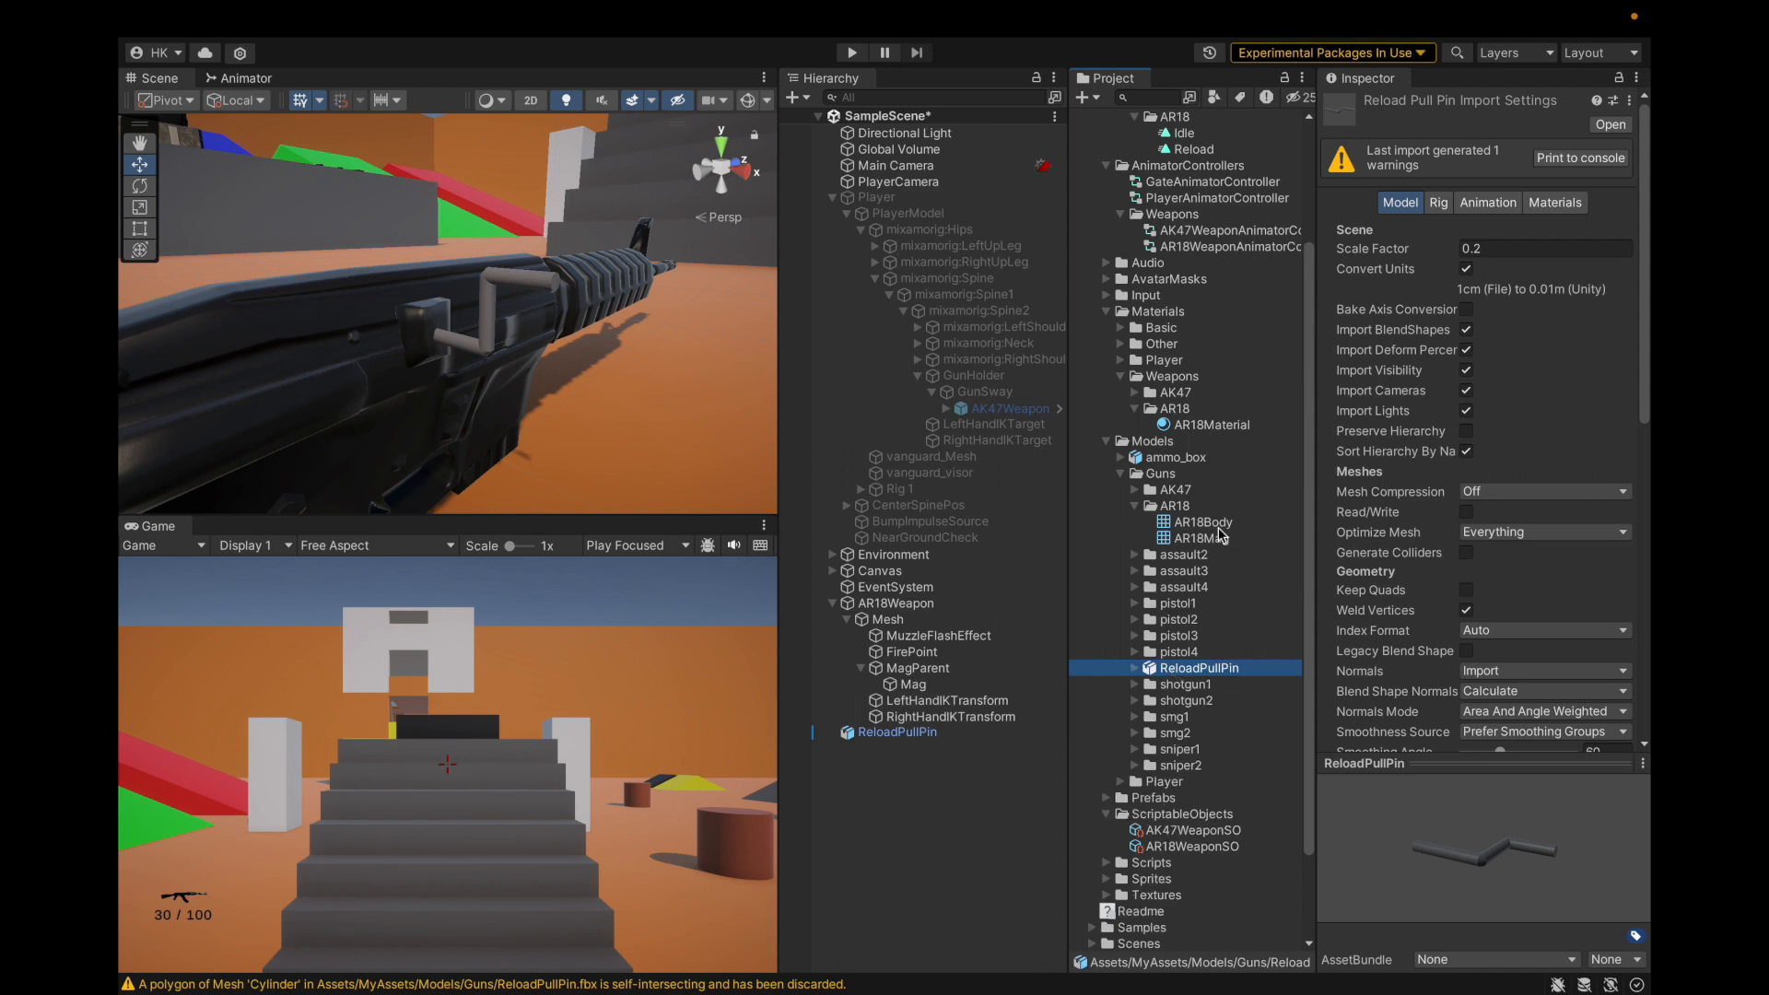
{"action": "key", "text": "Right"}
{"action": "key", "text": "Down"}
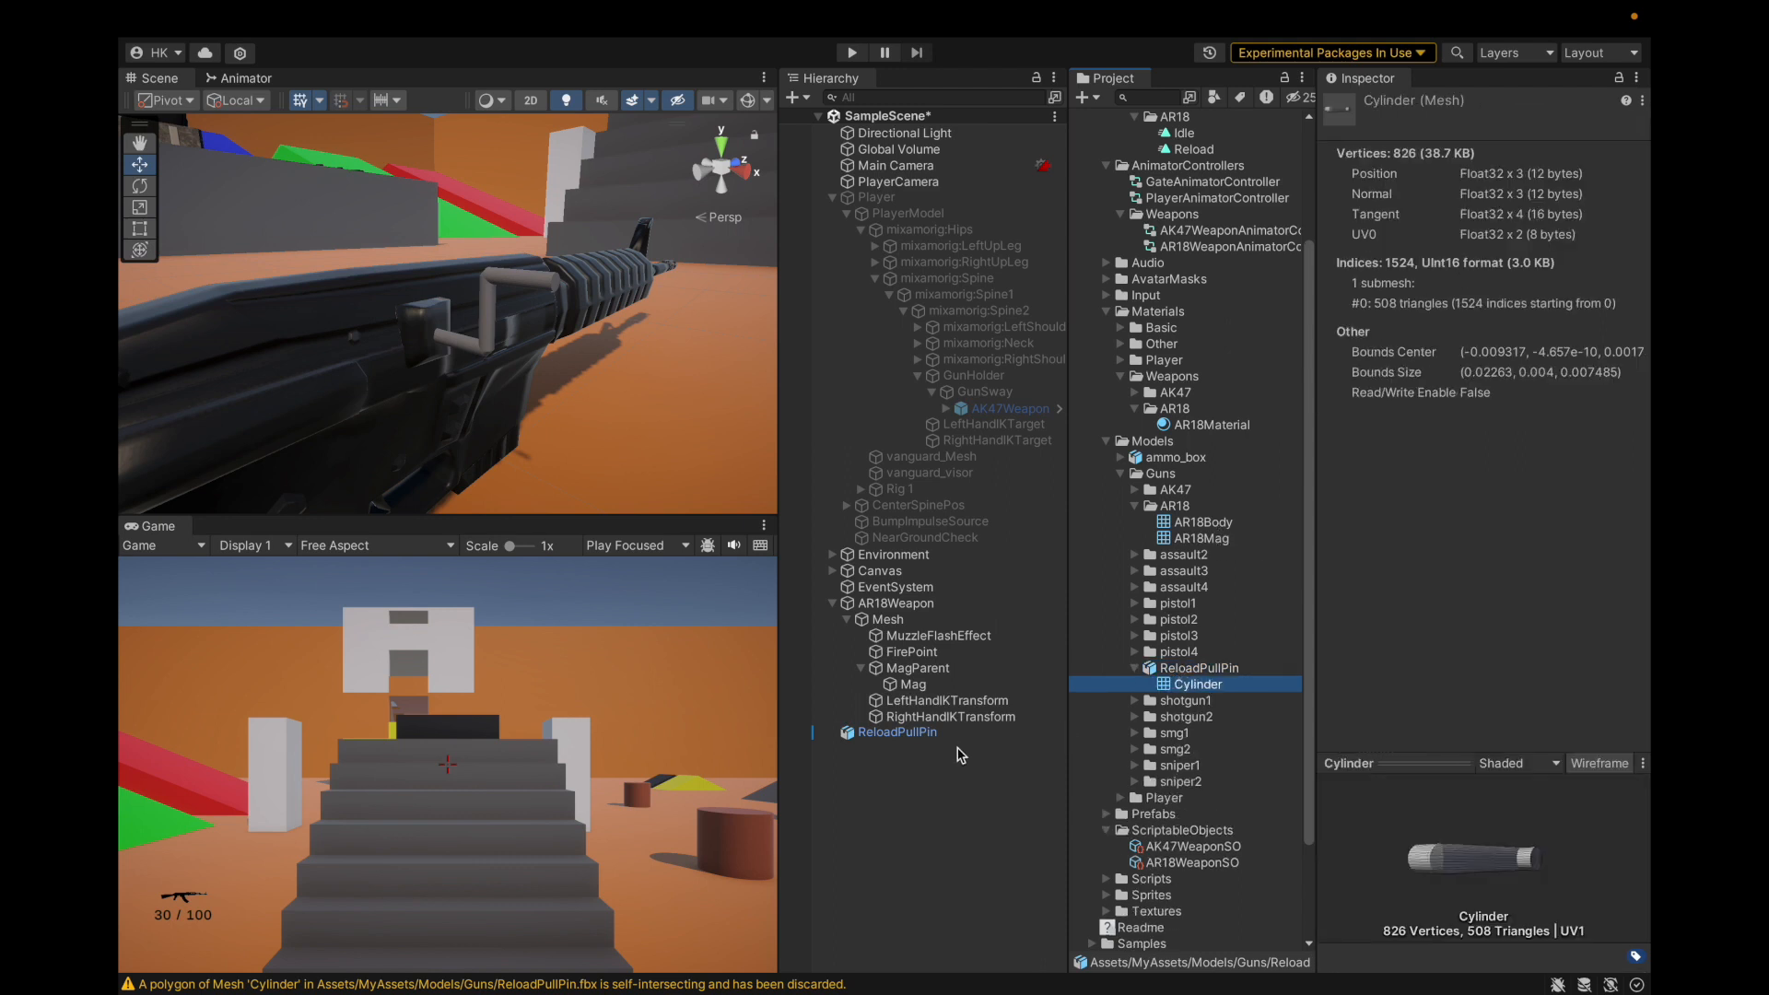
{"action": "left_click", "coordinate": [956, 733]}
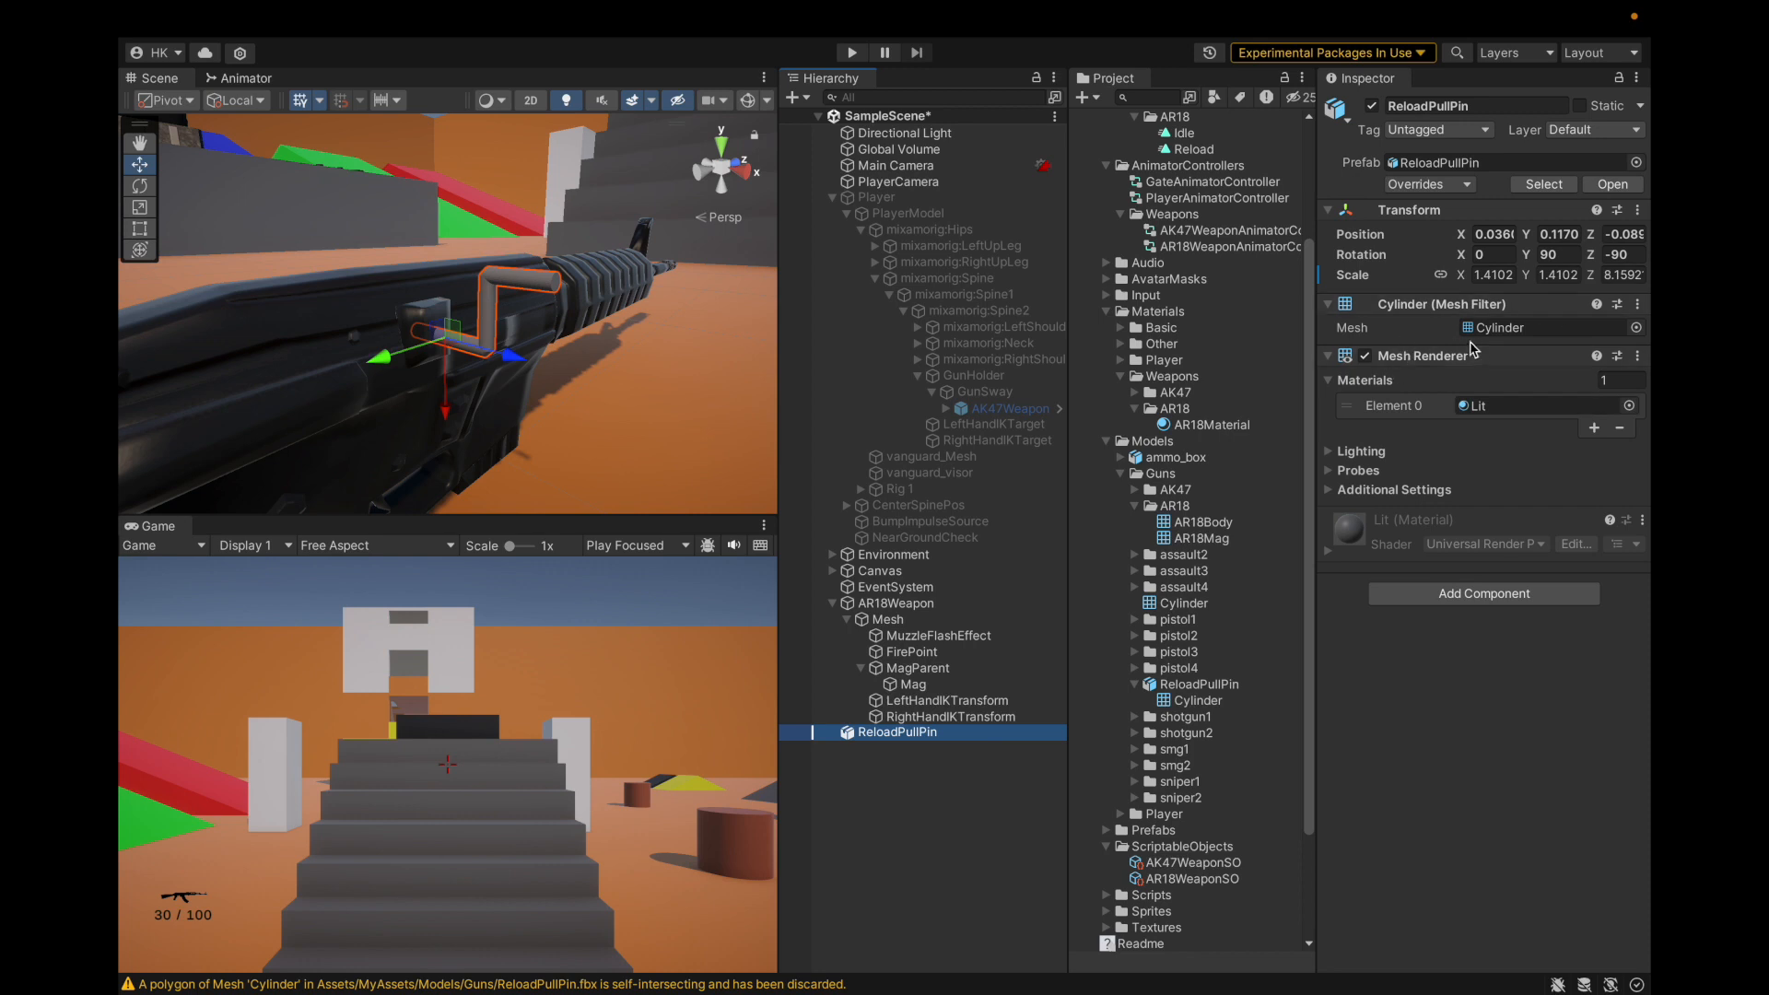
{"action": "left_click", "coordinate": [1511, 327]}
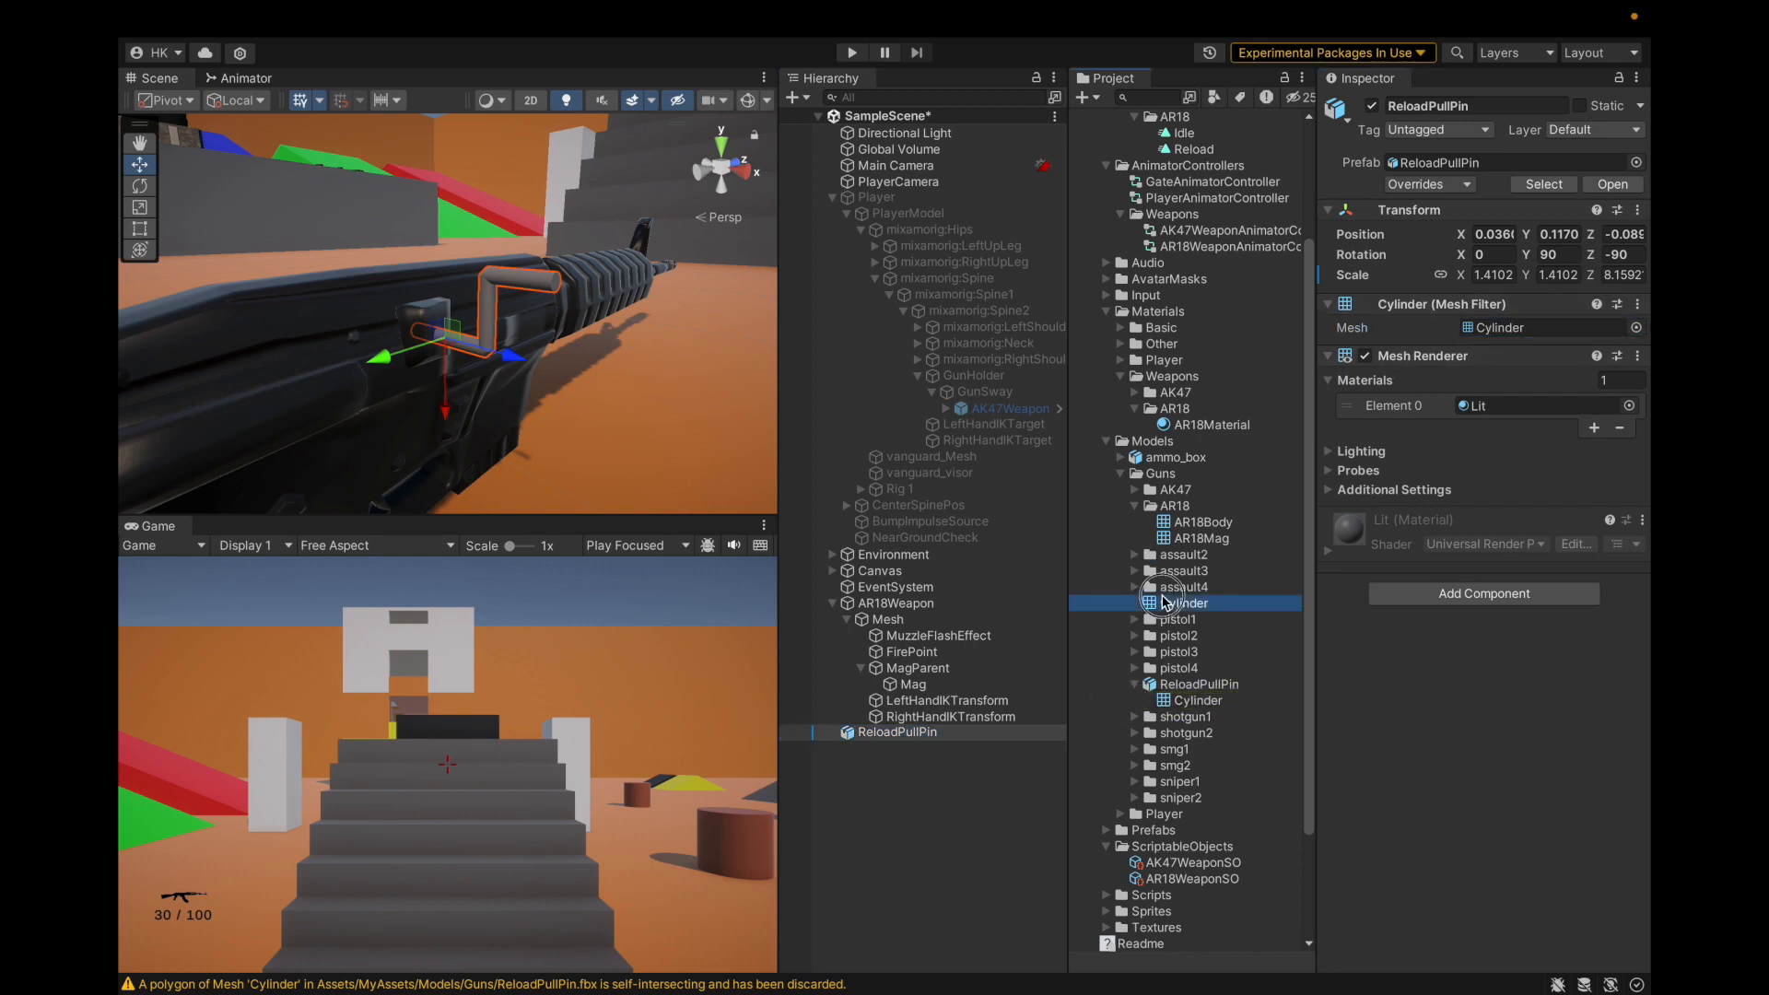
Move ReloadPullPin under the AR18Weapon's Mesh object, between MuzzleFlashEffect and FirePoint.
{"action": "left_click_drag", "start_coordinate": [892, 737], "coordinate": [966, 651]}
{"action": "left_click", "coordinate": [981, 652]}
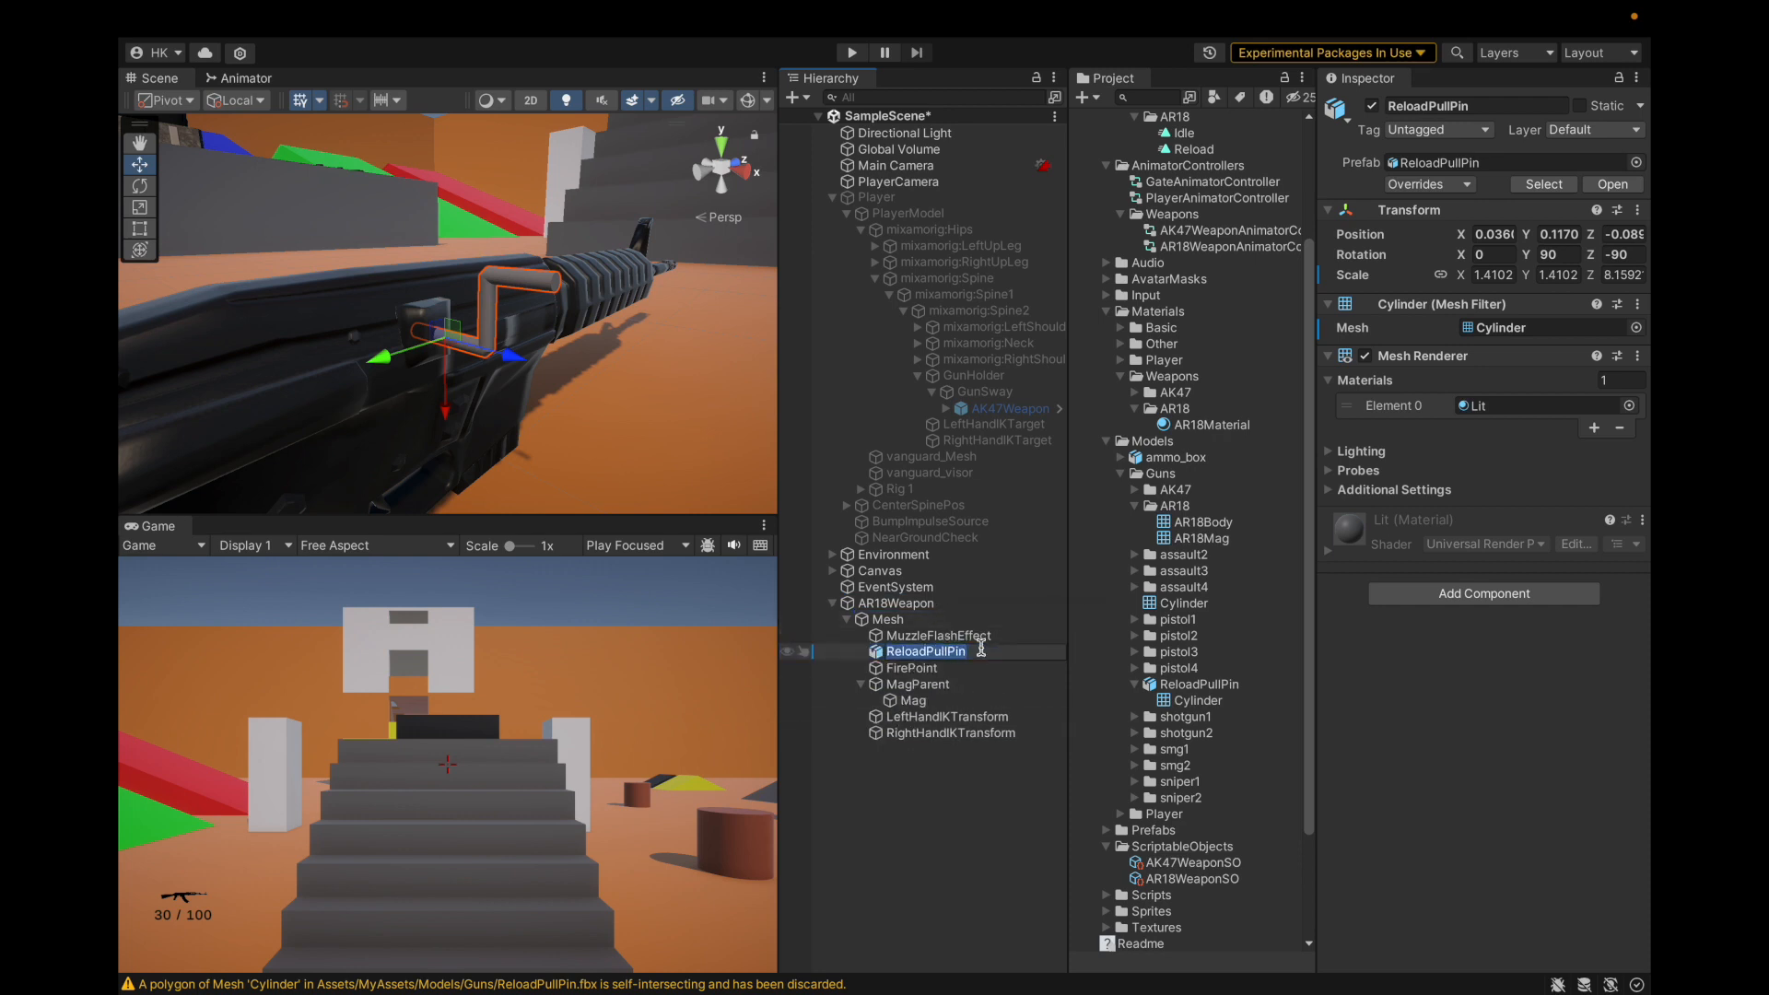
{"action": "left_click", "coordinate": [948, 670]}
Unpack the ReloadPullPin prefab instance and save the scene.
{"action": "right_click", "coordinate": [940, 653]}
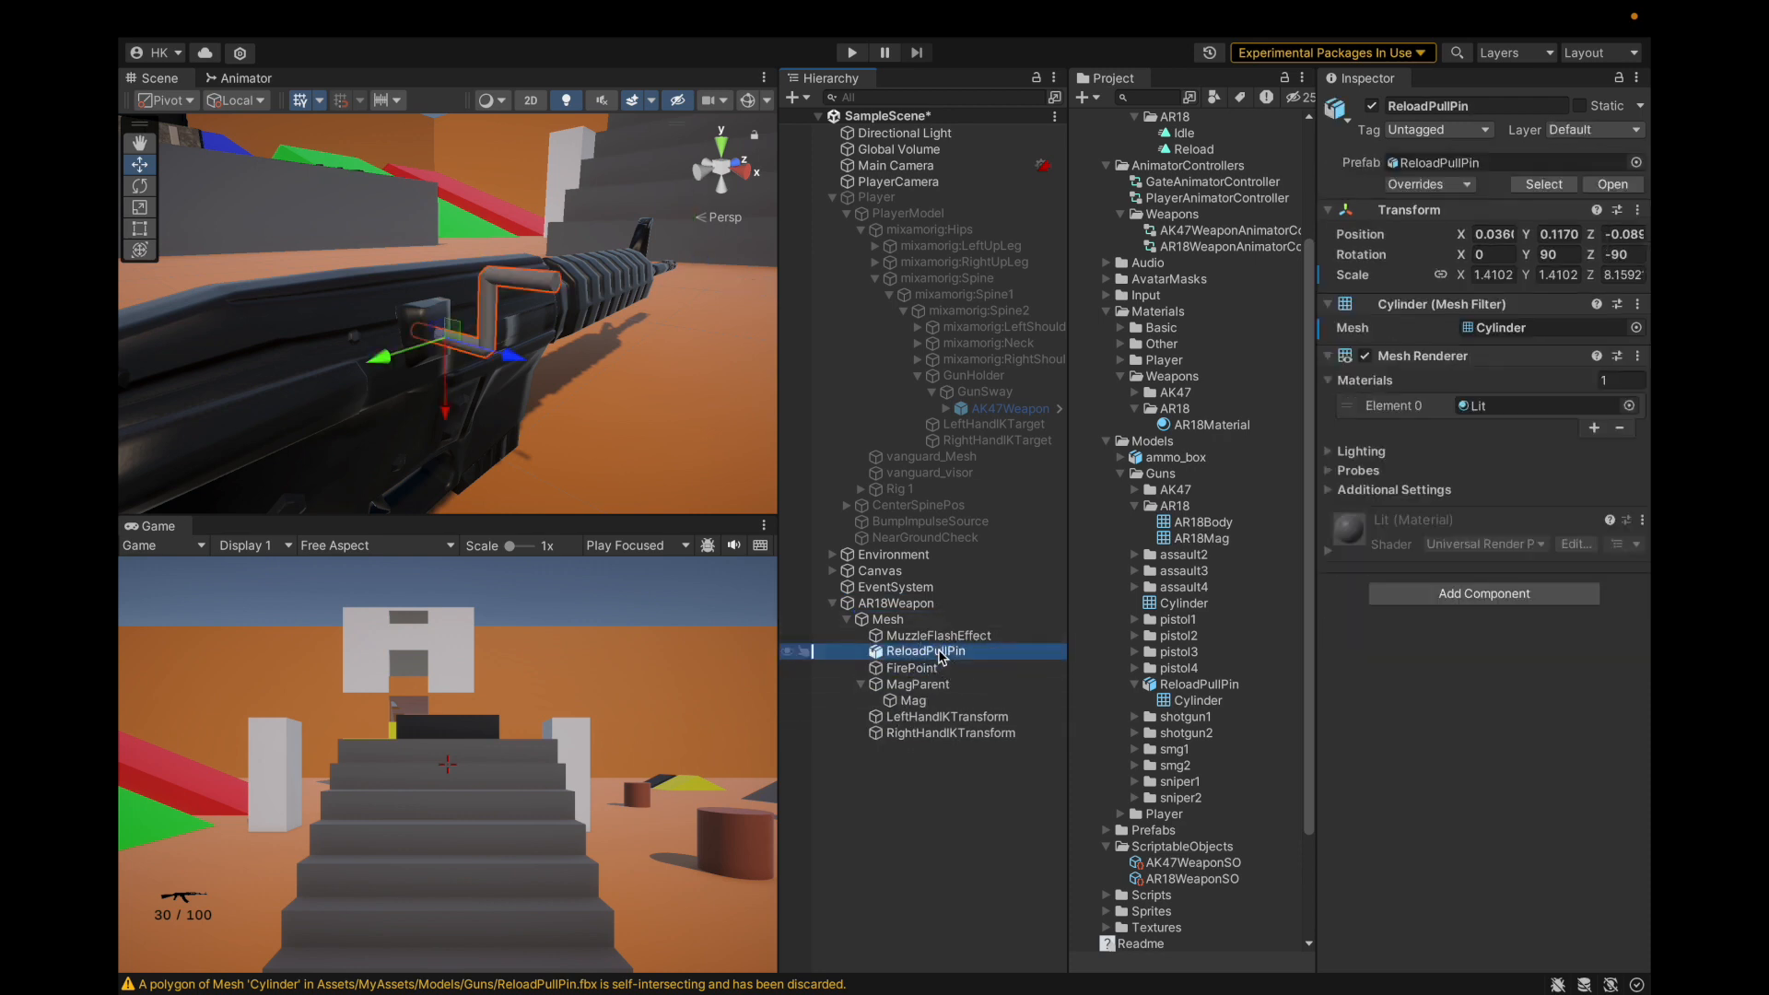
{"action": "mouse_move", "coordinate": [1142, 415]}
{"action": "left_click", "coordinate": [1285, 584]}
{"action": "key", "text": "super+s"}
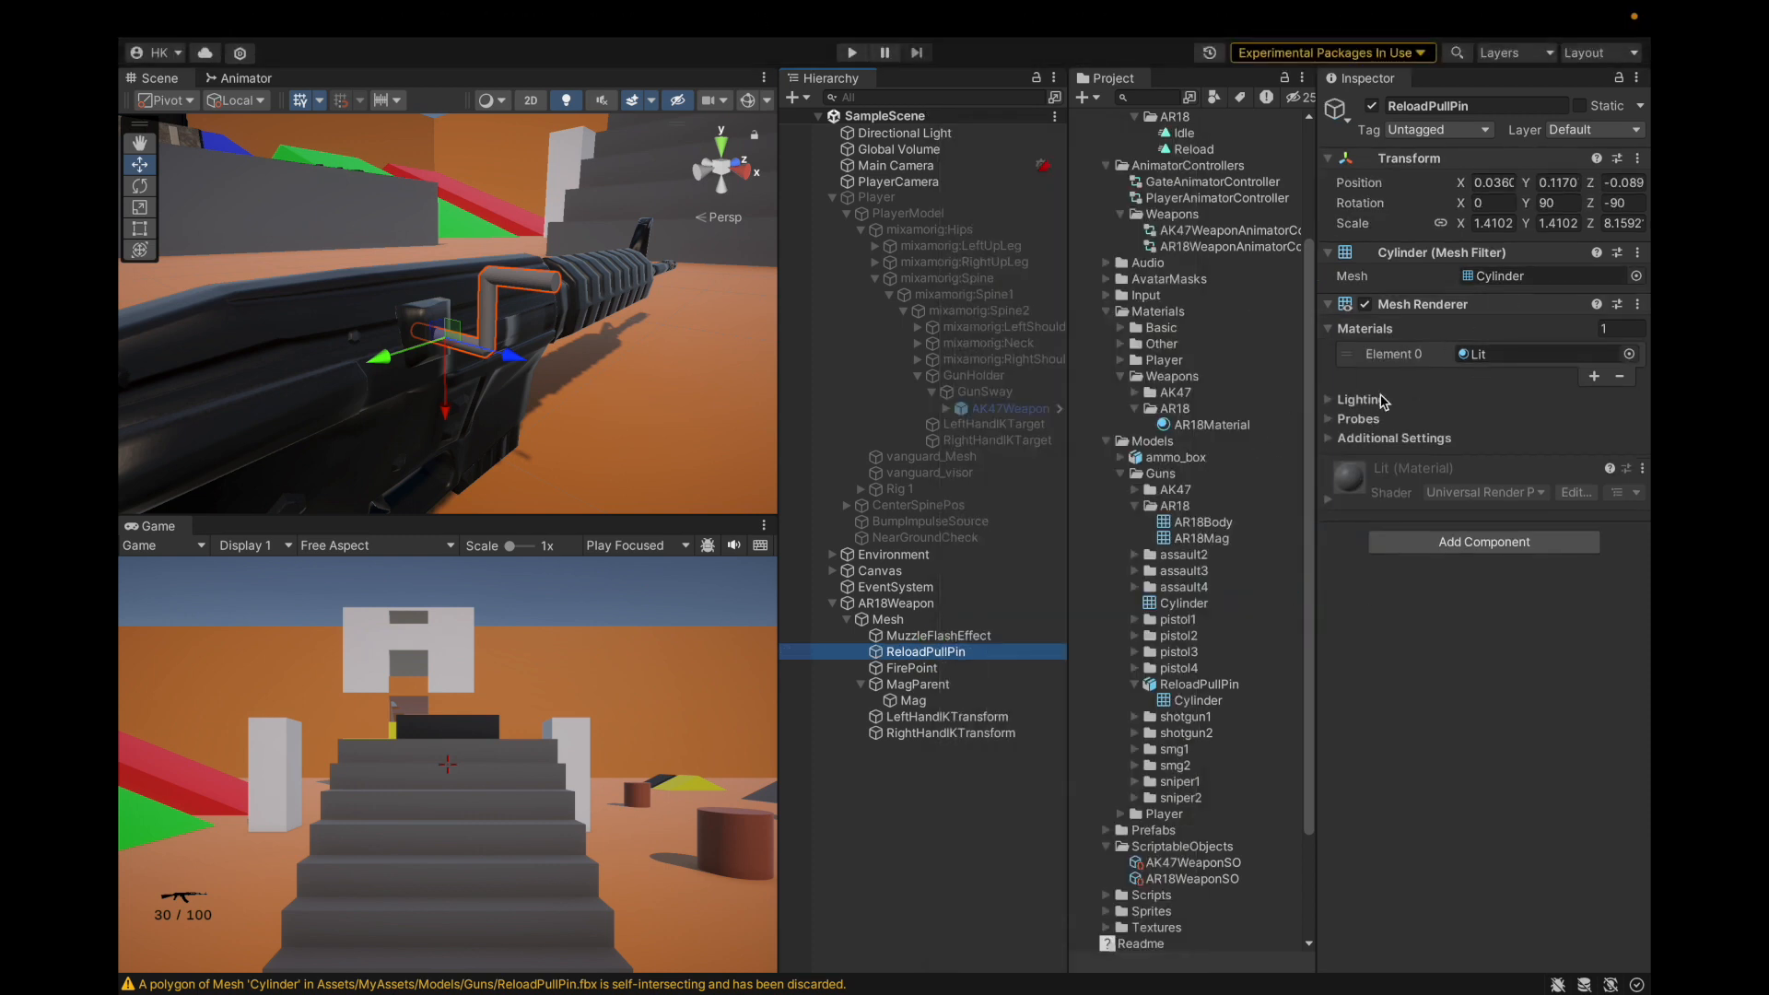
Assign AR18Material to the scene's ReloadPullPin and shift it sideways into the AR18 body to X 0.023.
{"action": "left_click_drag", "start_coordinate": [1183, 427], "coordinate": [1474, 354]}
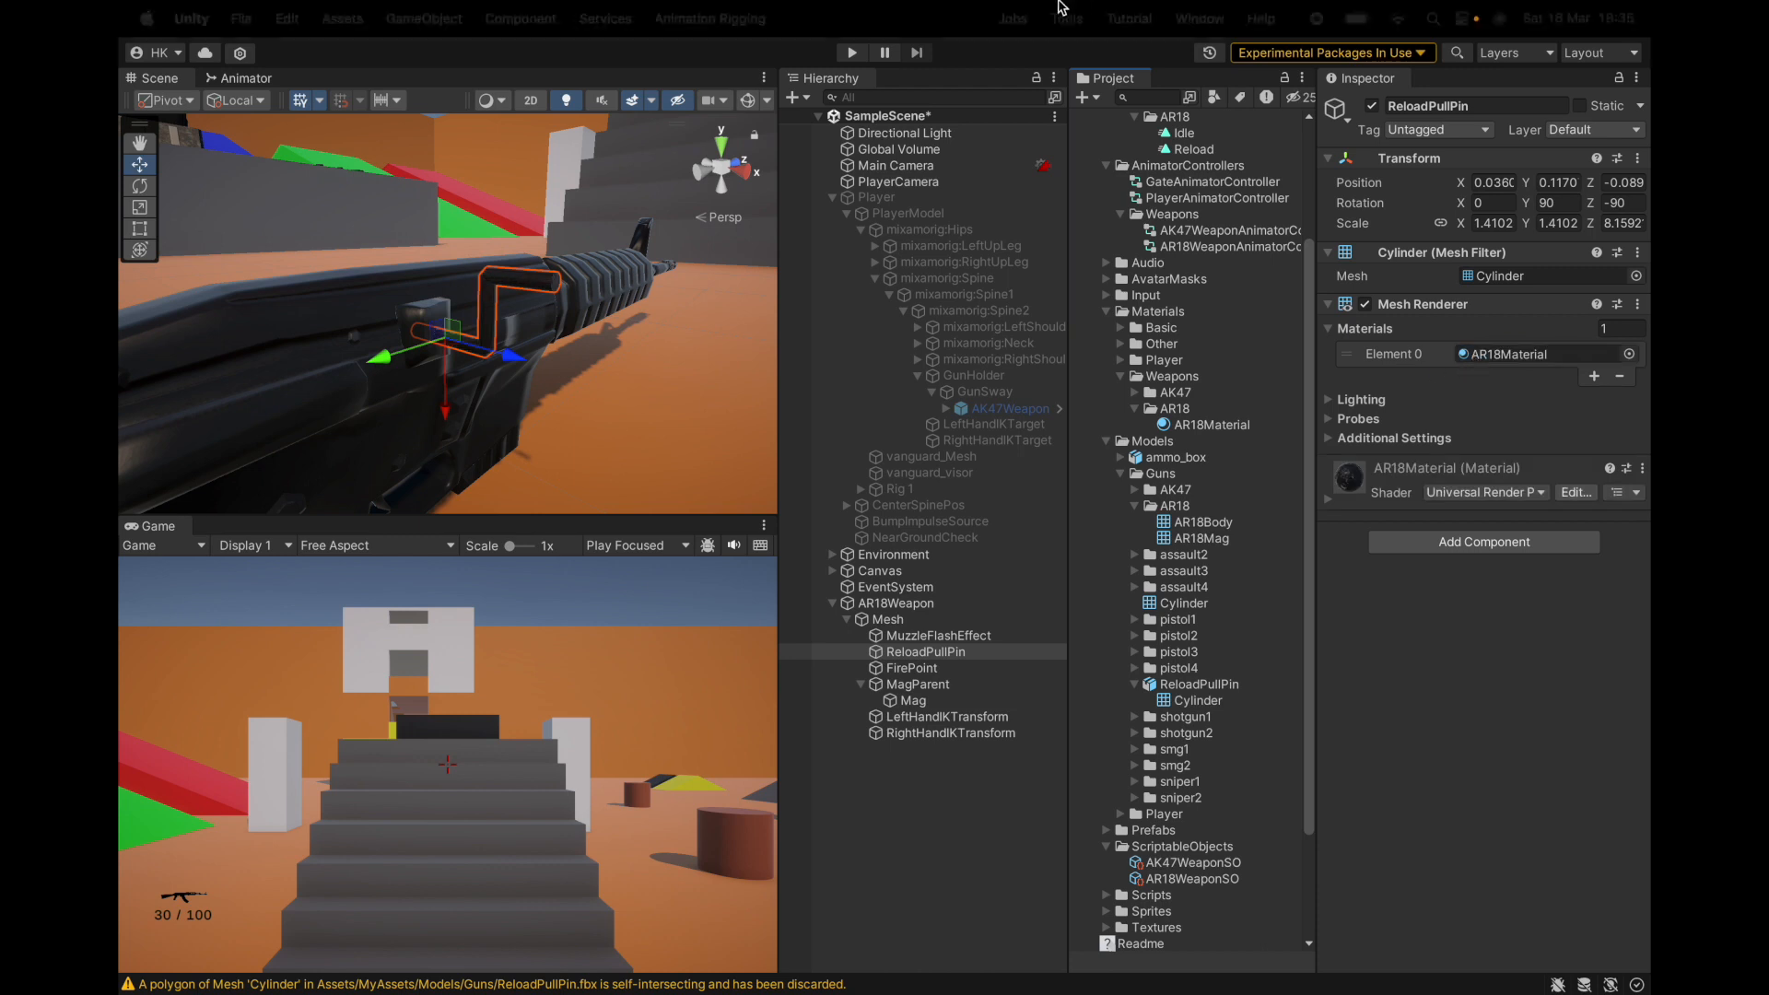
{"action": "left_click_drag", "start_coordinate": [421, 389], "coordinate": [449, 295], "text": "alt"}
{"action": "scroll", "coordinate": [488, 372], "scroll_direction": "down", "scroll_amount": 2}
{"action": "left_click_drag", "start_coordinate": [525, 356], "coordinate": [460, 408]}
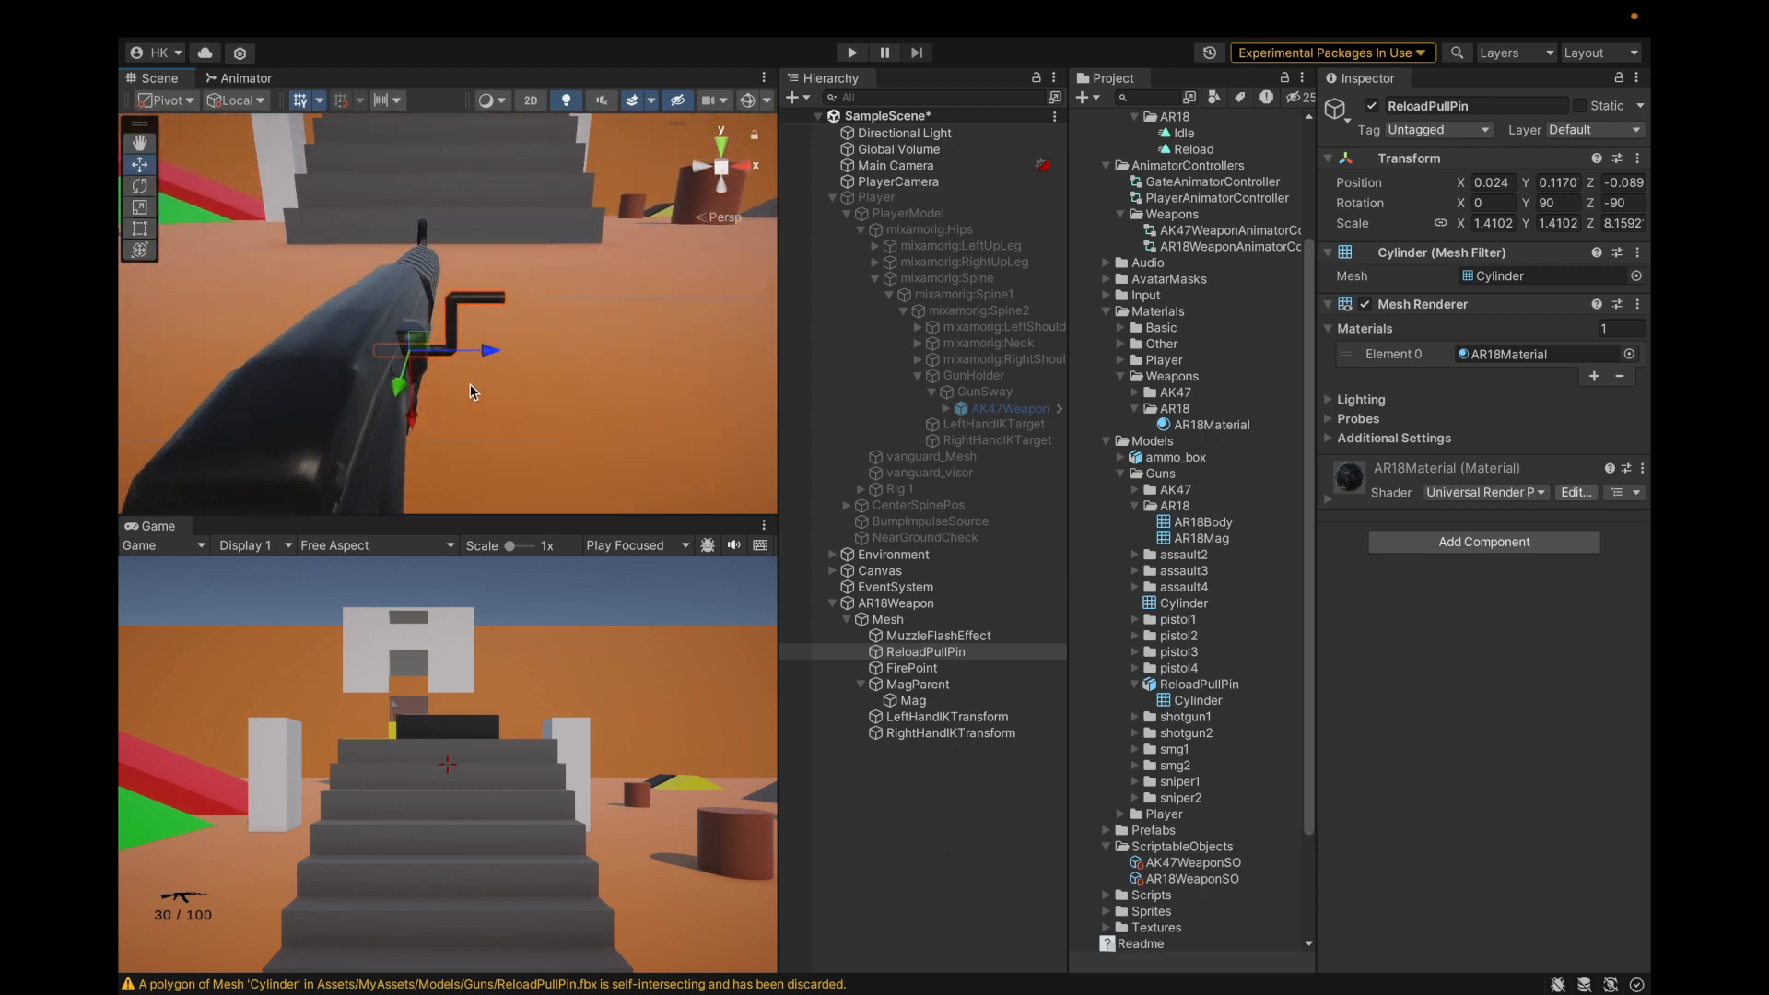
Save the project and clear the self-intersecting polygon warning from the console.
{"action": "left_click", "coordinate": [241, 13]}
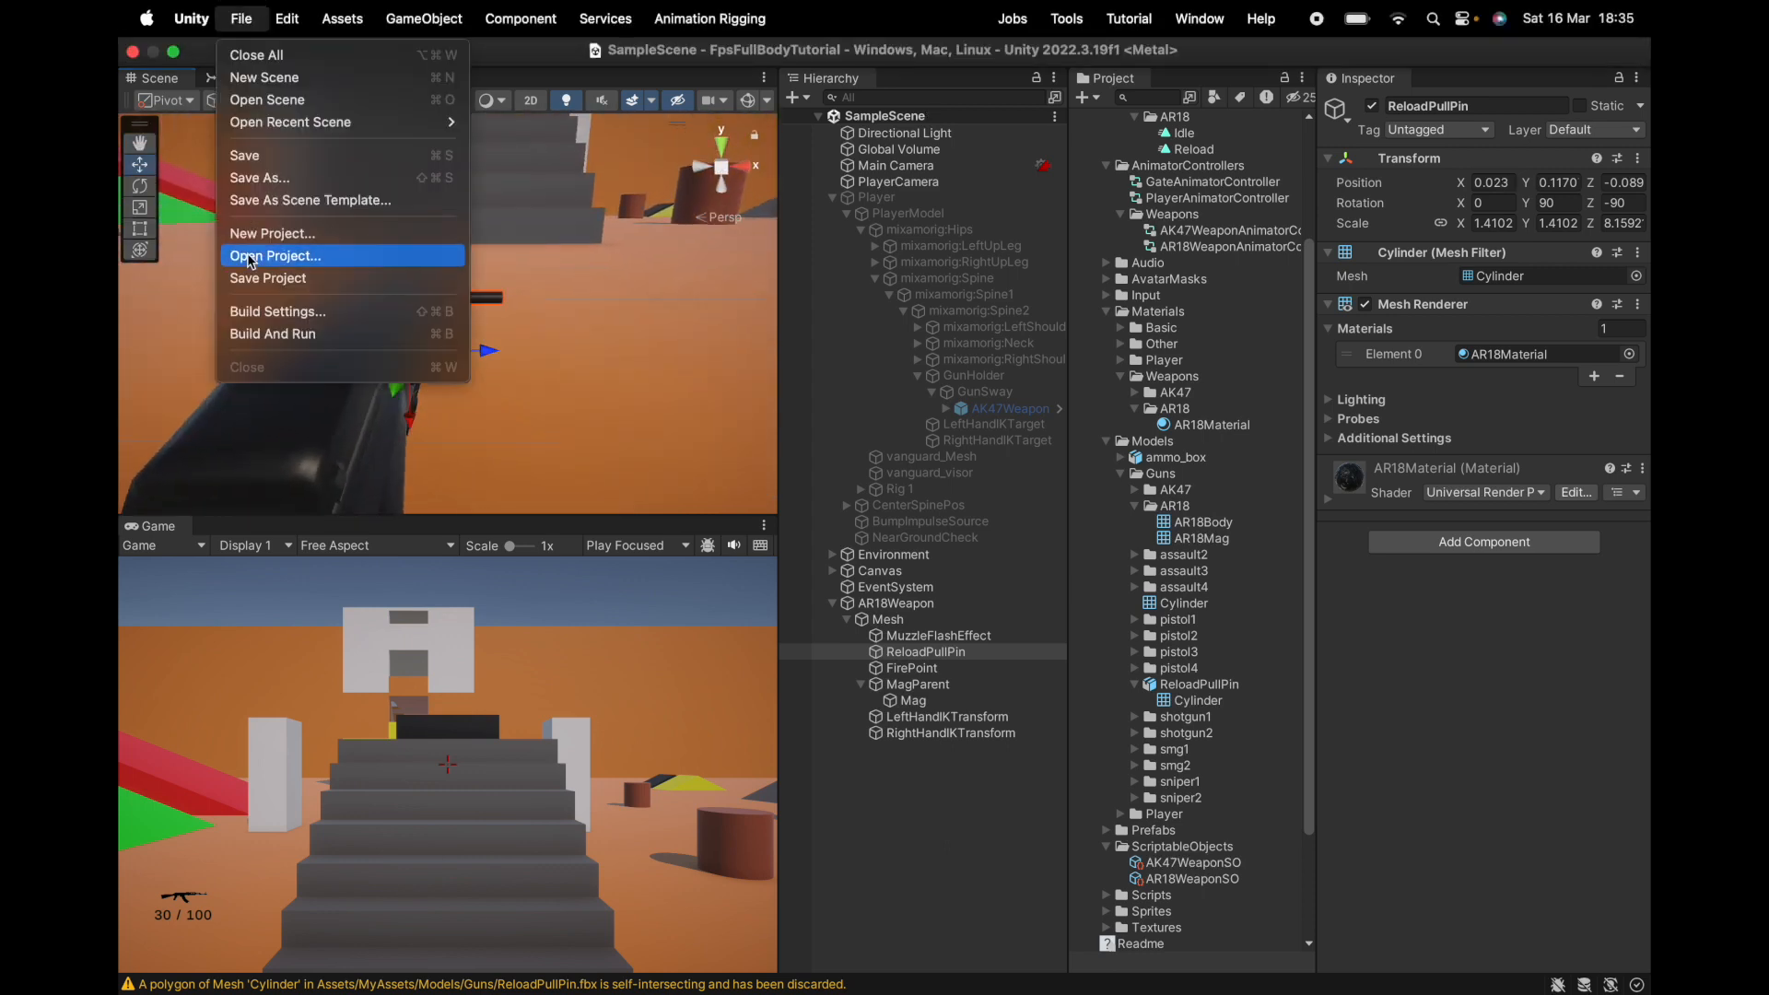
{"action": "left_click", "coordinate": [296, 277]}
{"action": "left_click_drag", "start_coordinate": [369, 304], "coordinate": [451, 368], "text": "alt"}
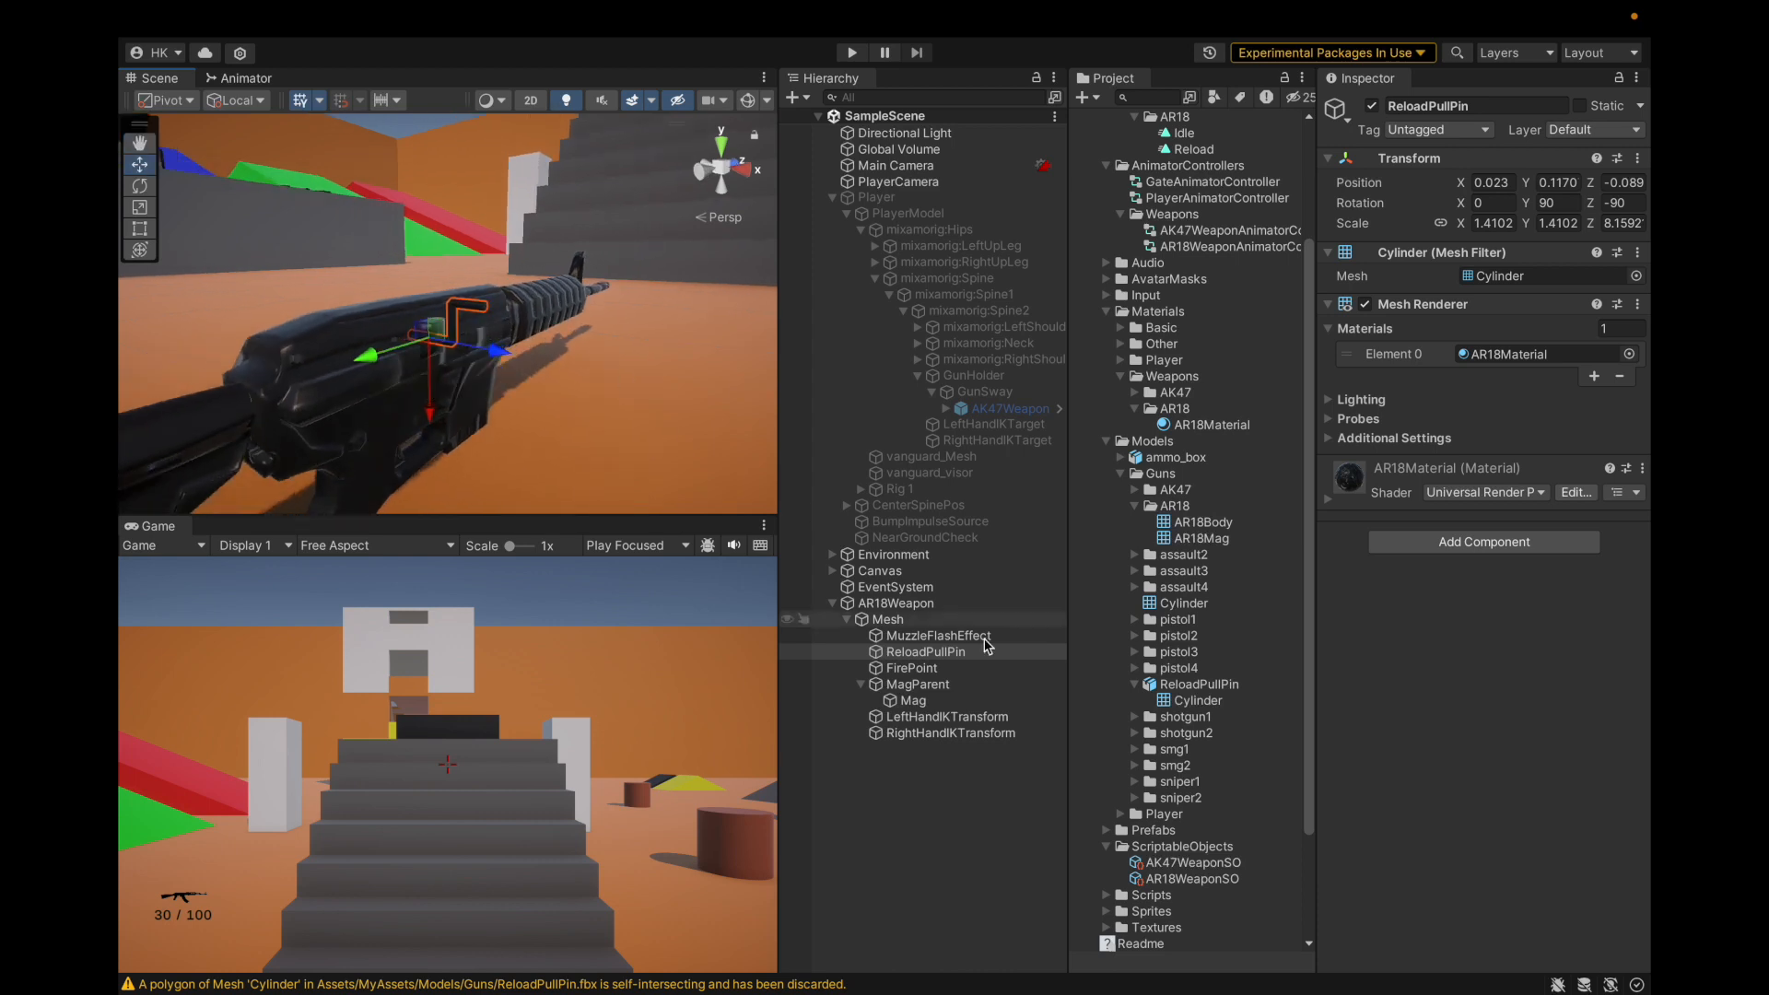
{"action": "left_click", "coordinate": [551, 984]}
{"action": "left_click", "coordinate": [348, 666]}
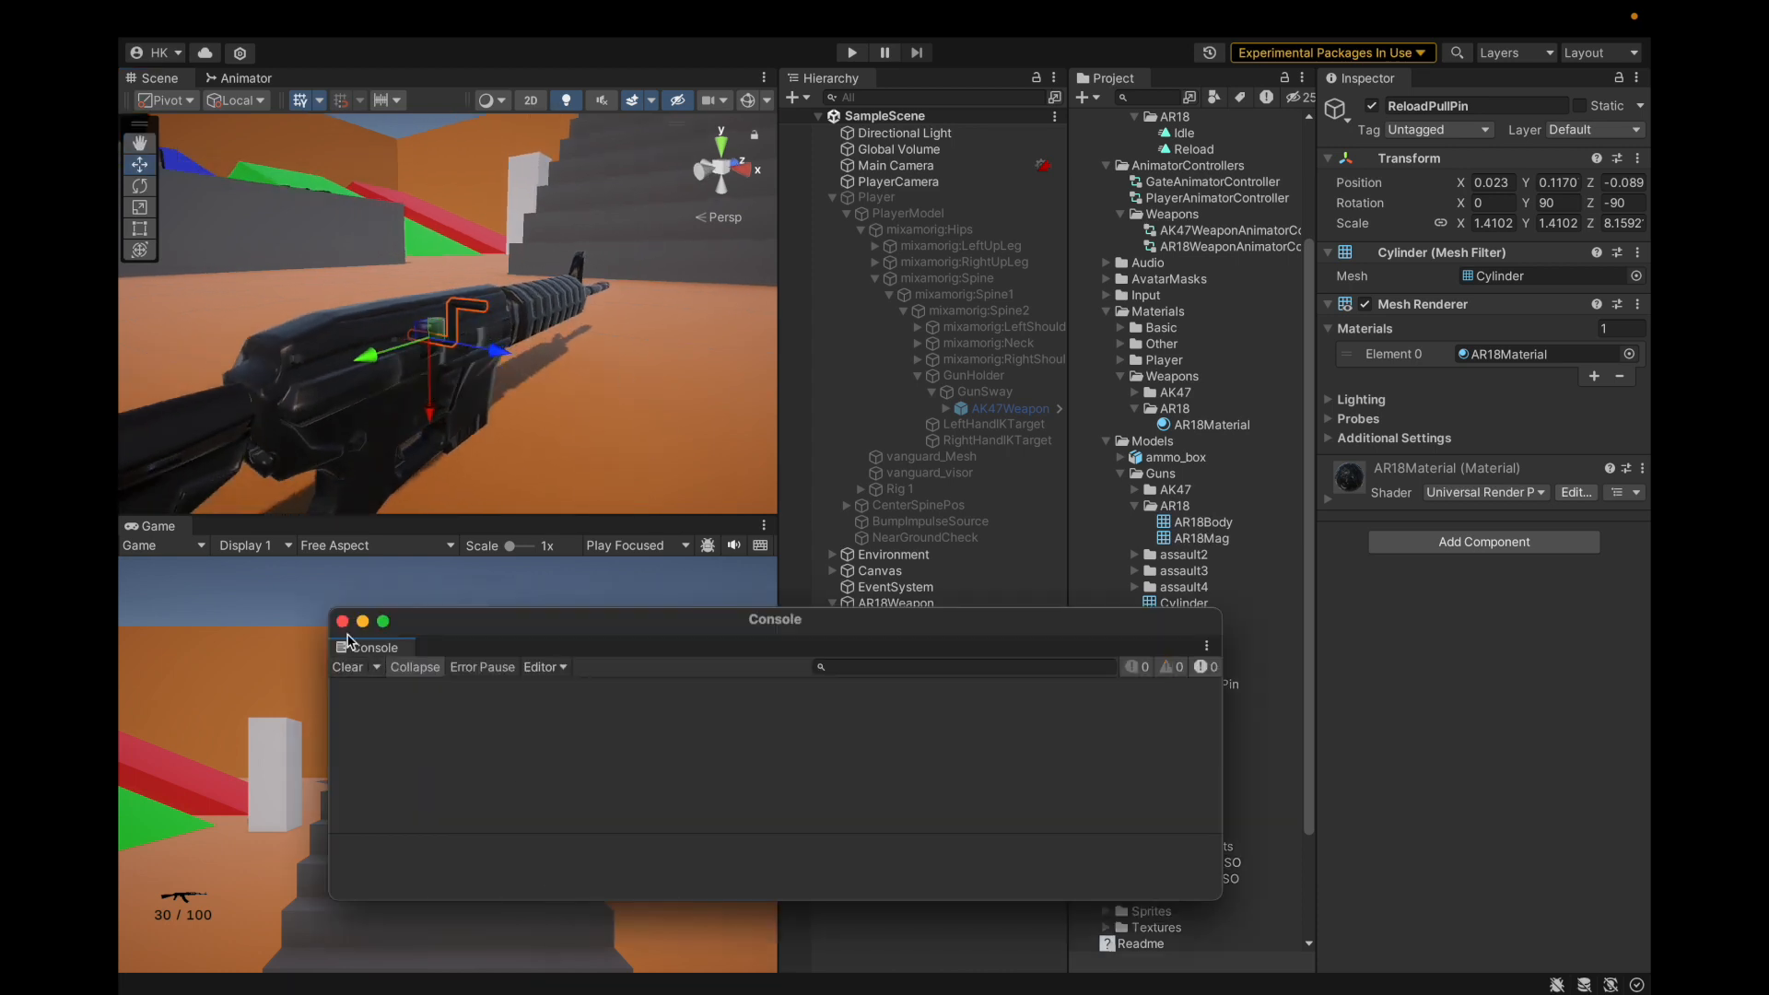
{"action": "left_click", "coordinate": [341, 621]}
{"action": "left_click", "coordinate": [1213, 681]}
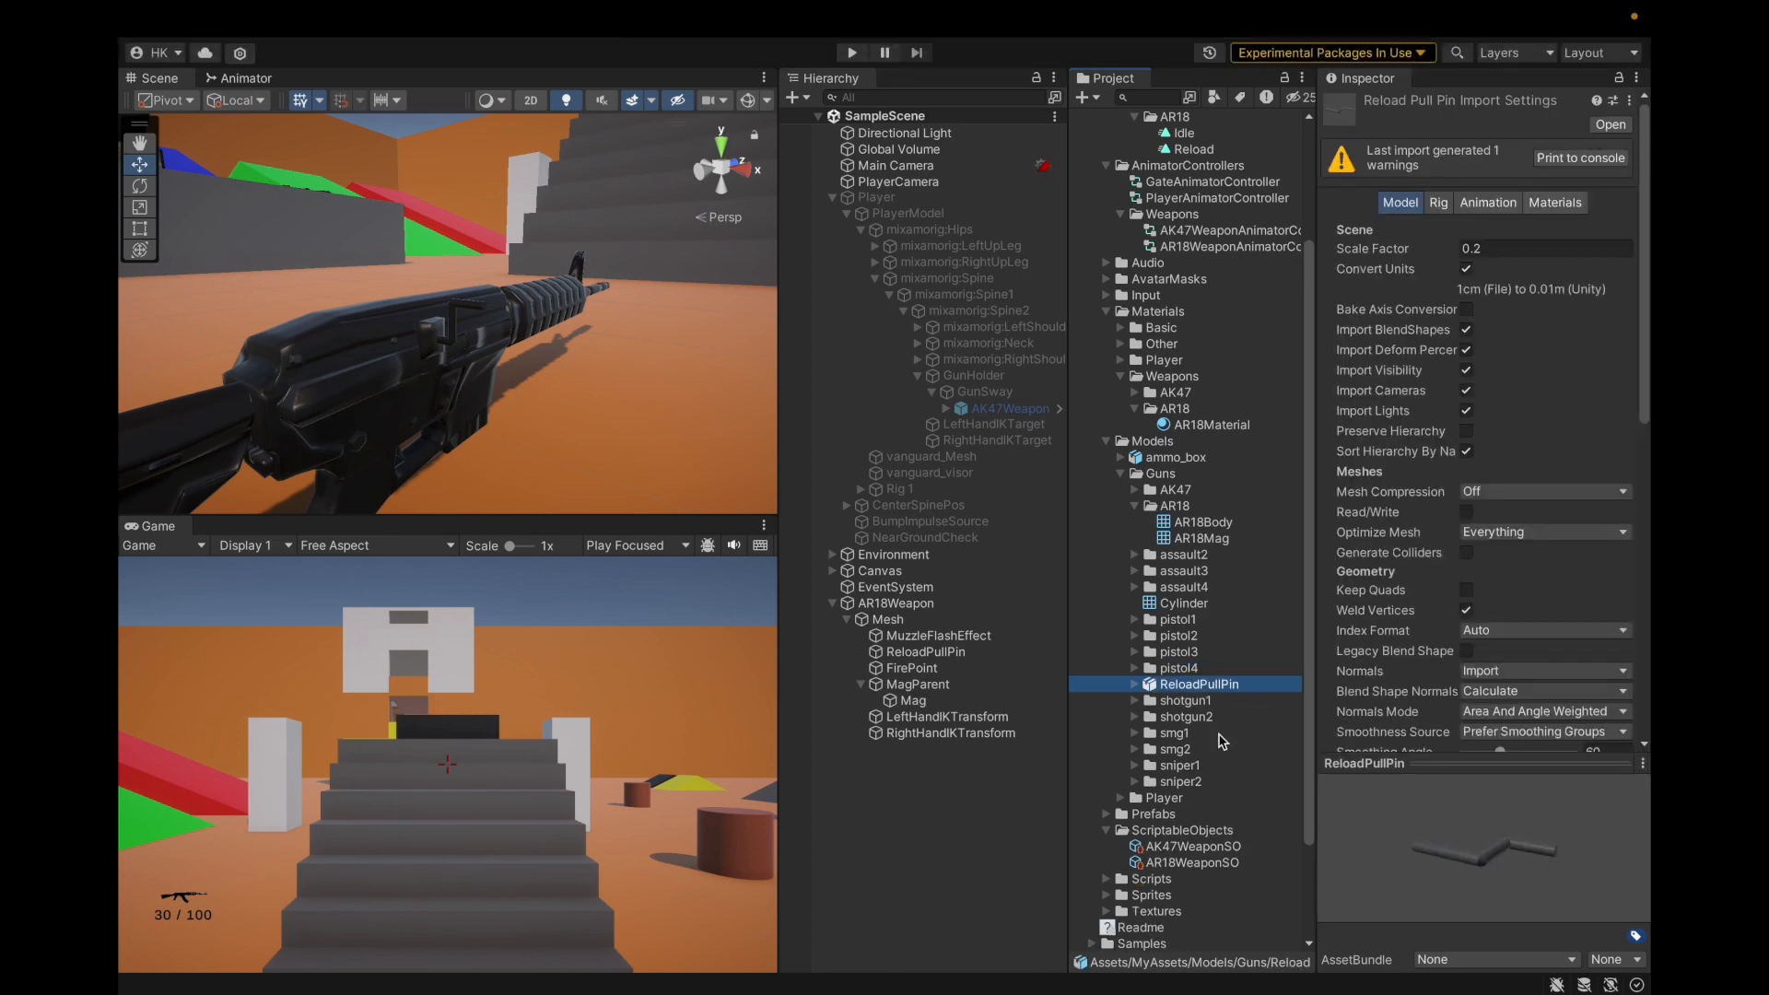
{"action": "right_click", "coordinate": [1213, 684]}
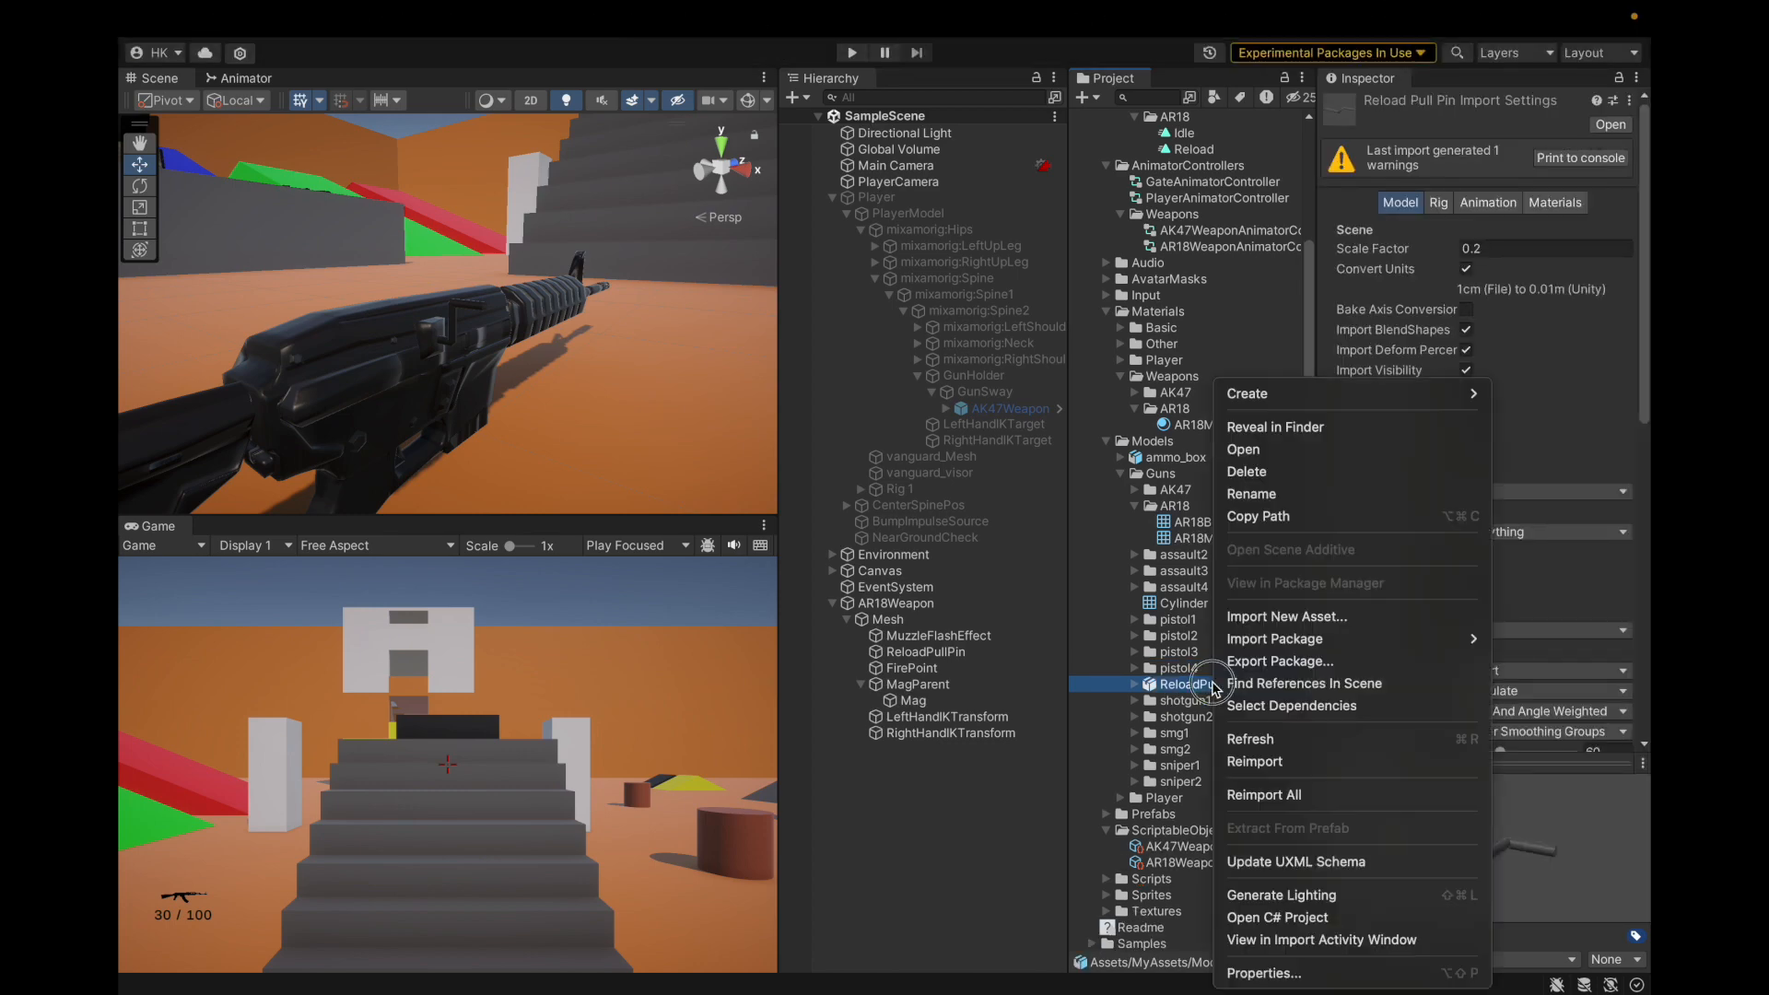
{"action": "left_click", "coordinate": [1235, 494]}
Rename the standalone Cylinder mesh asset to AR18ReloadPullPin and move it into the Models/Guns/AR18 folder.
{"action": "right_click", "coordinate": [1153, 602]}
{"action": "left_click", "coordinate": [1197, 494]}
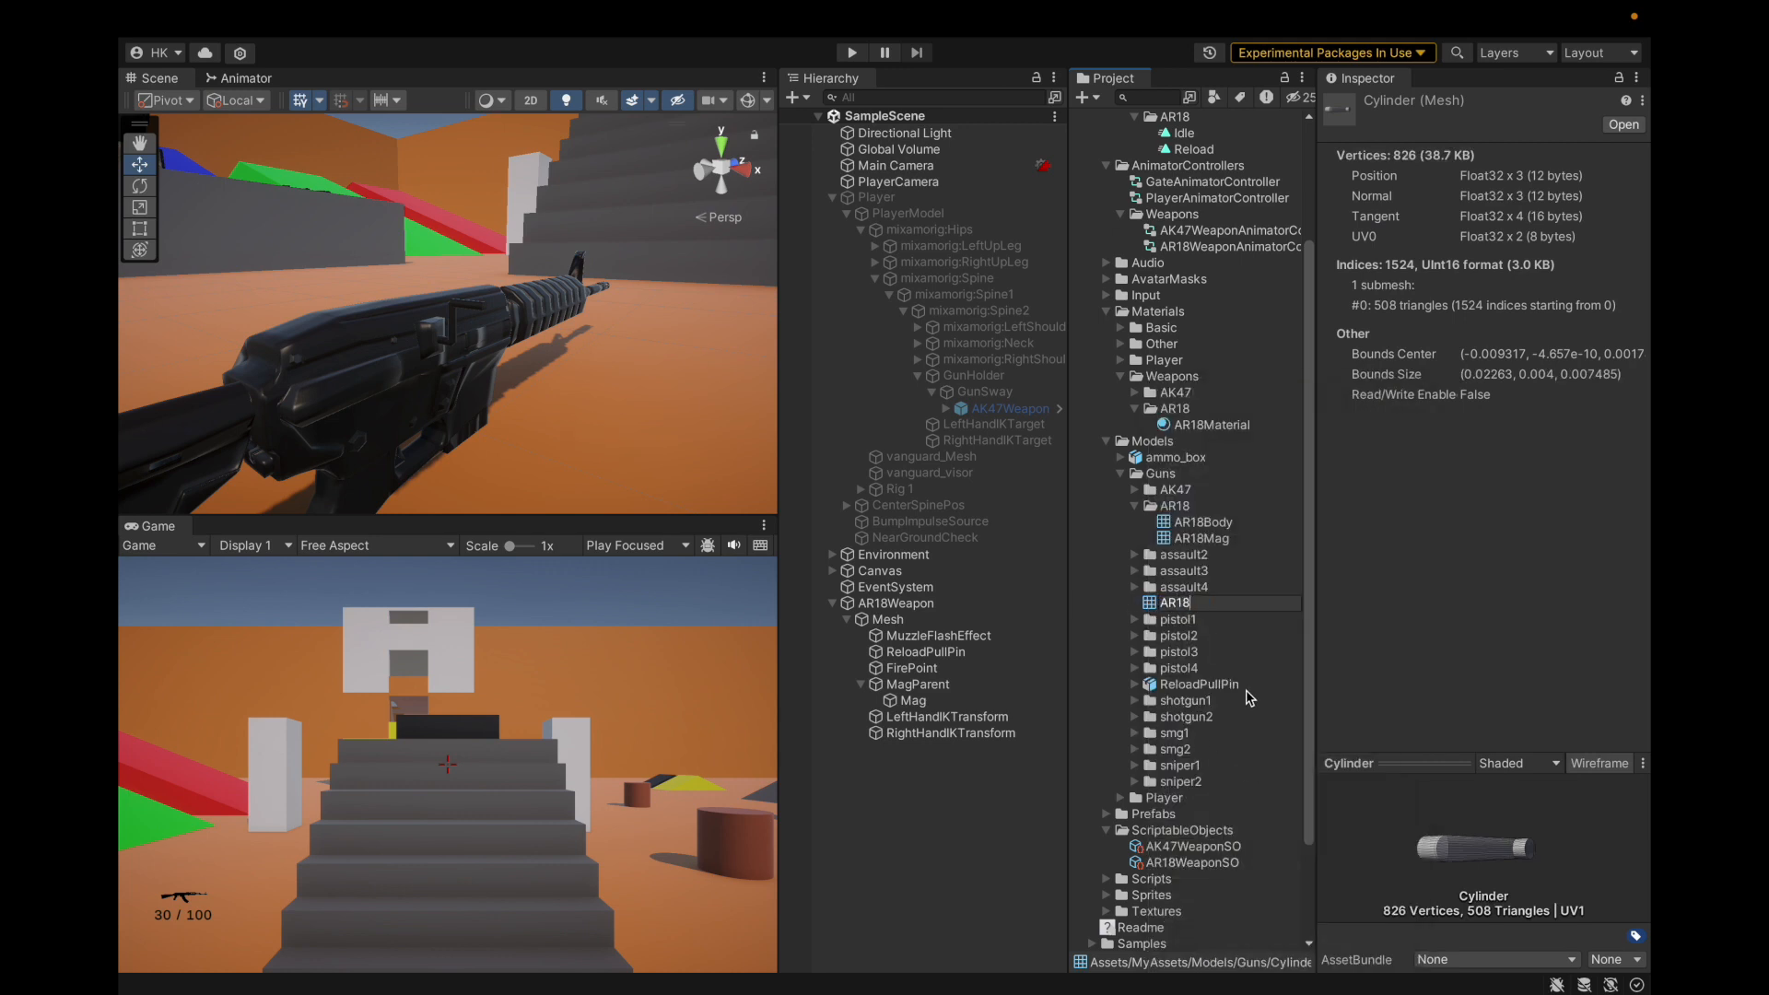
{"action": "type", "text": "AR18ReloadPullPin"}
{"action": "key", "text": "Return"}
{"action": "left_click_drag", "start_coordinate": [1191, 556], "coordinate": [1190, 514]}
{"action": "left_click", "coordinate": [1135, 506]}
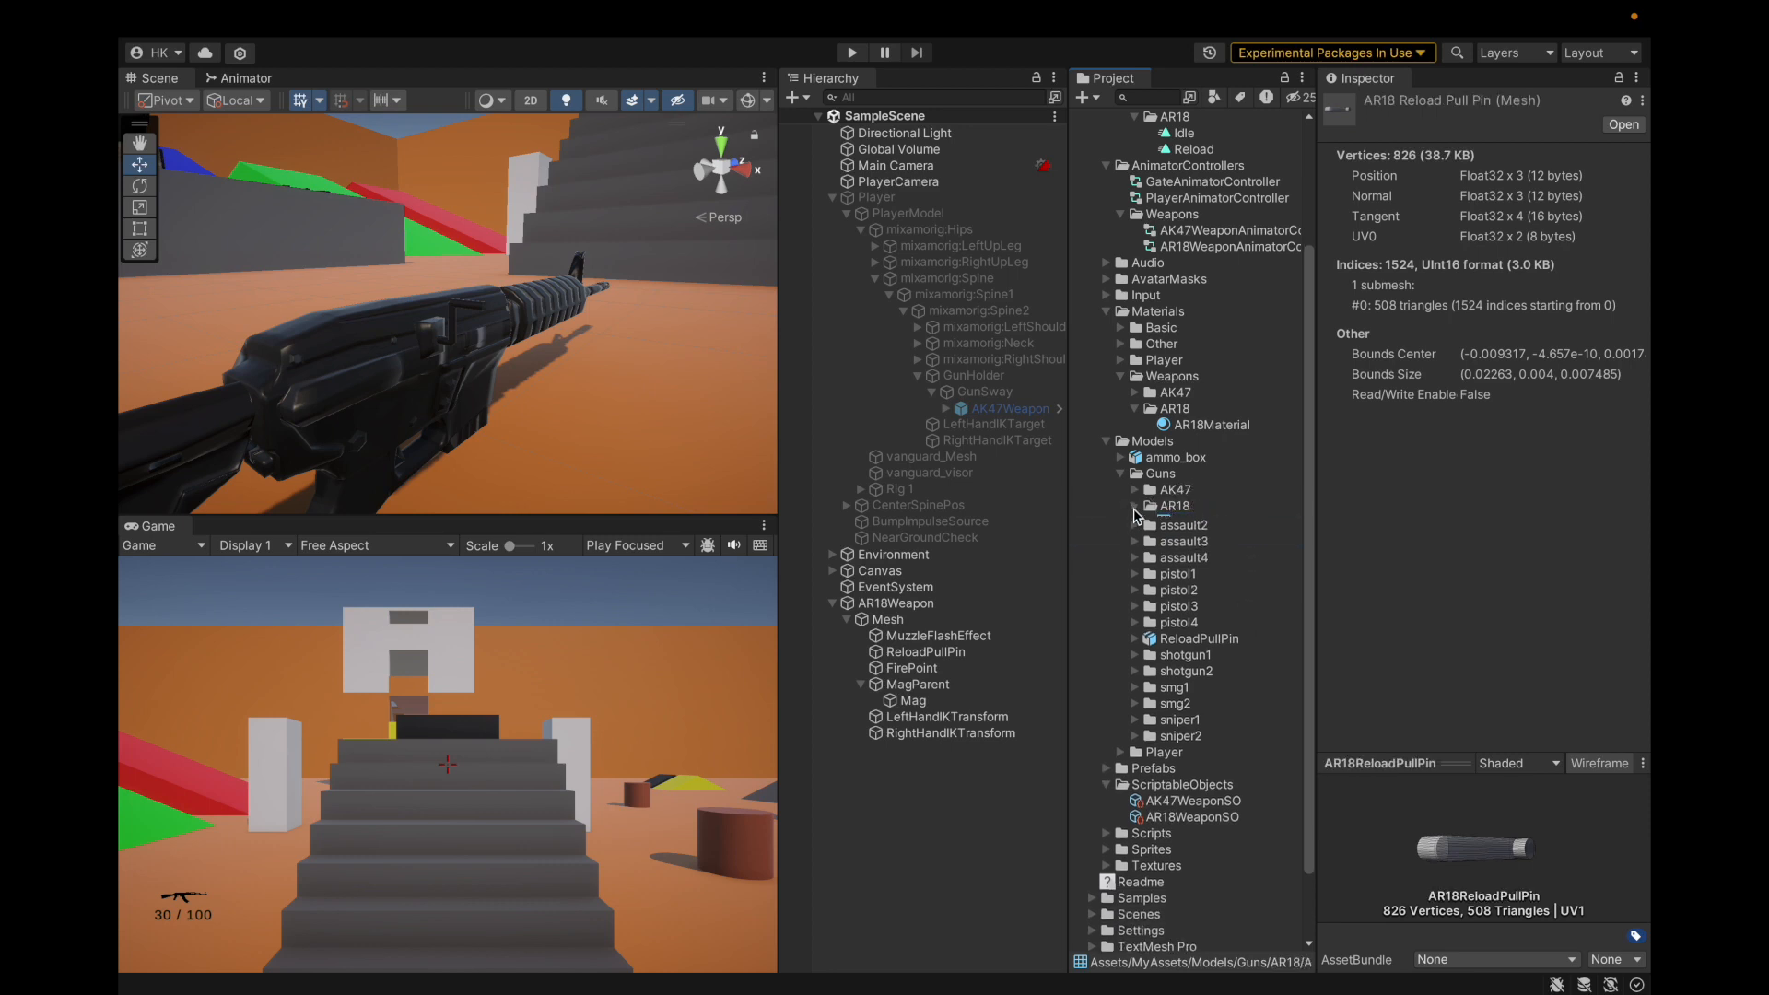
Check the mesh reference of the scene's ReloadPullPin and delete the original ReloadPullPin model from the Guns folder.
{"action": "left_click", "coordinate": [925, 652]}
{"action": "left_click", "coordinate": [1509, 277]}
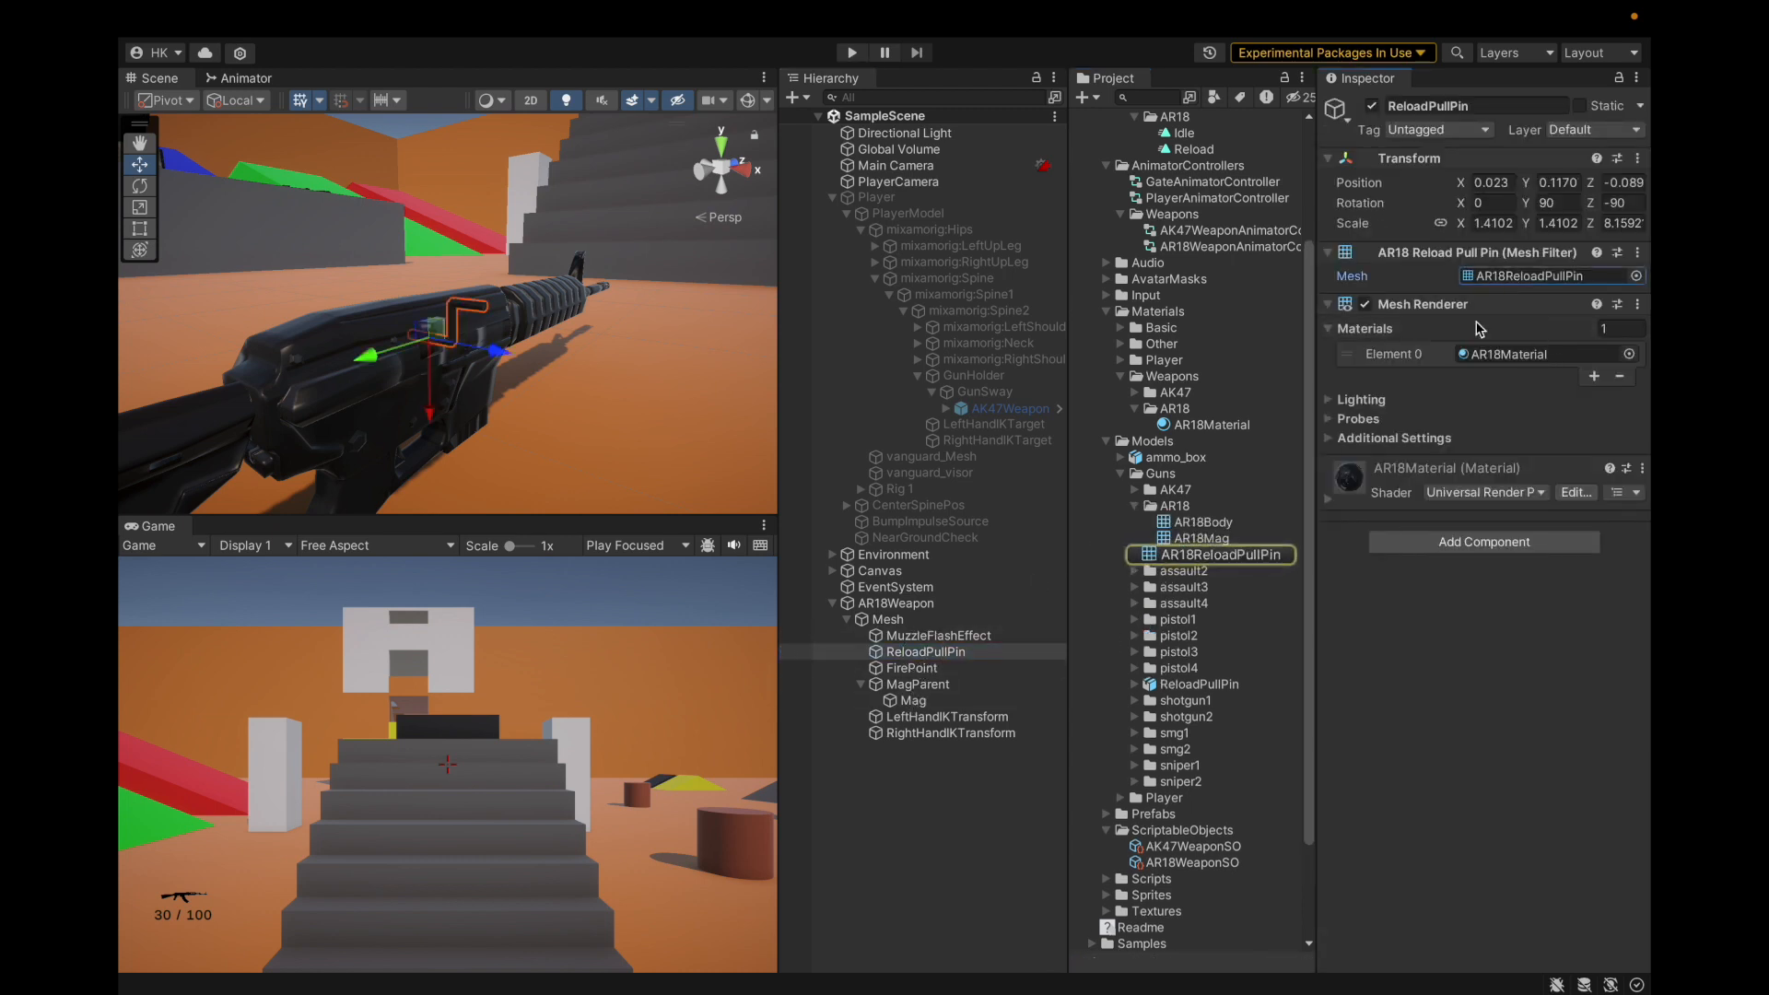
{"action": "left_click", "coordinate": [1135, 505]}
{"action": "right_click", "coordinate": [1187, 635]}
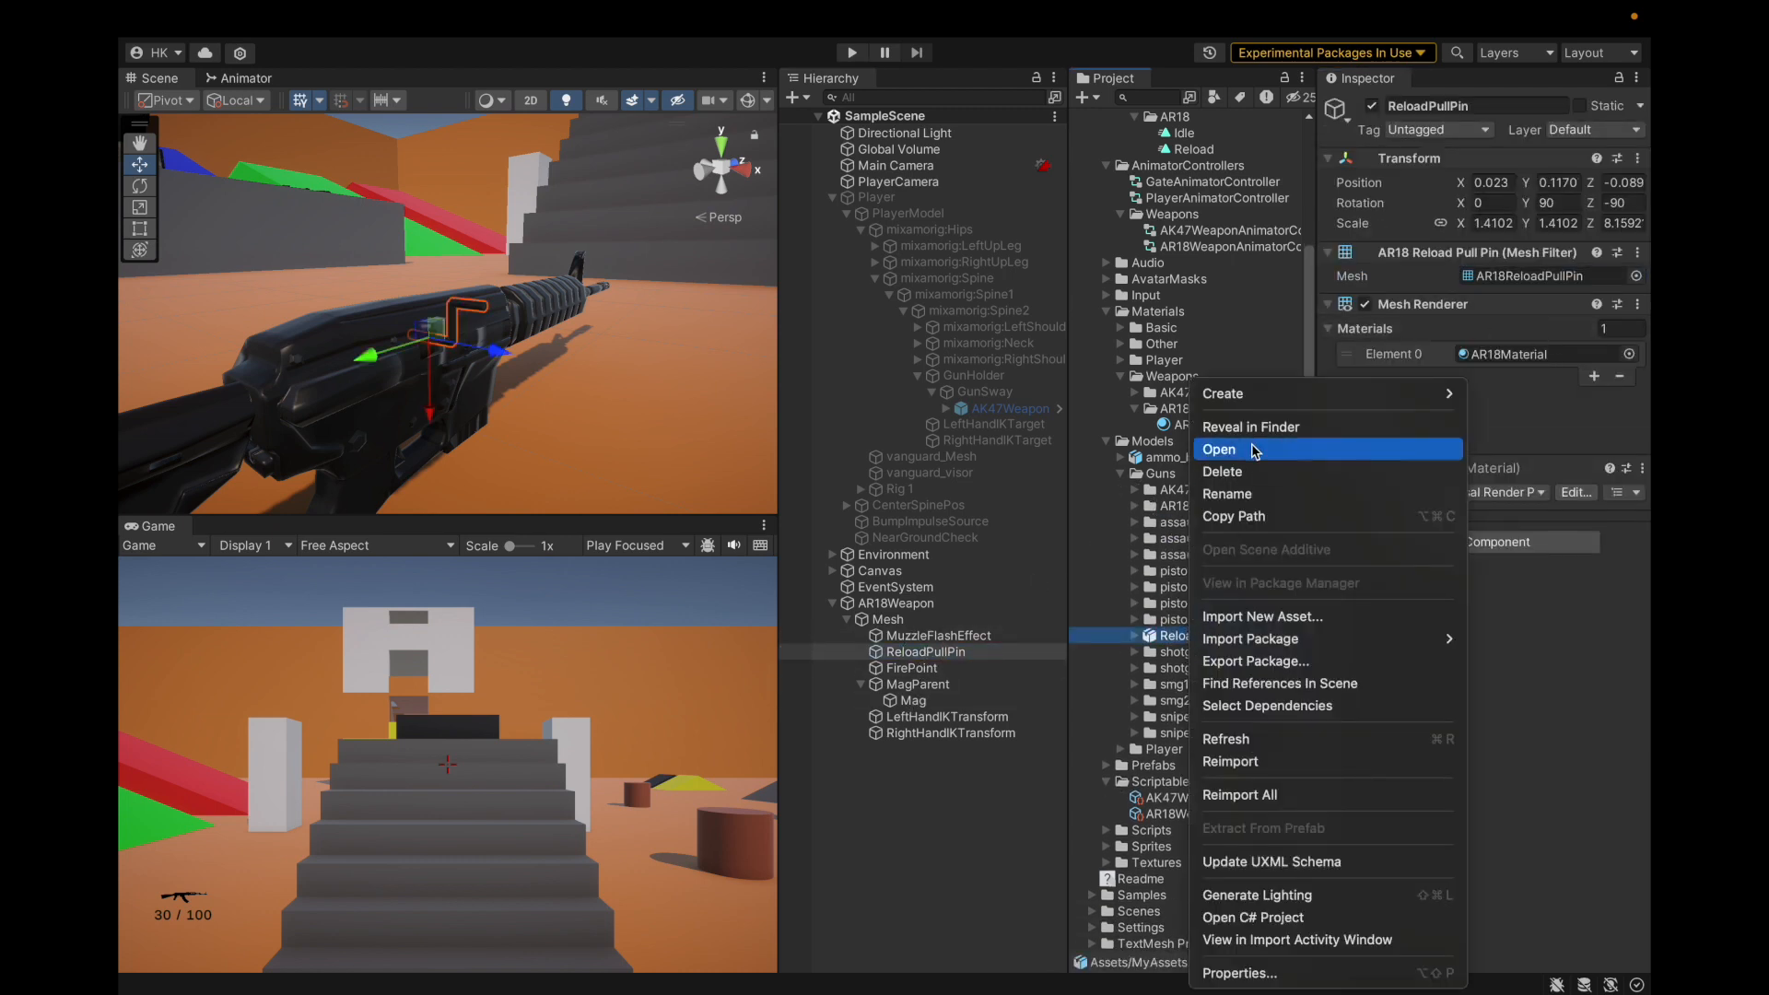
{"action": "left_click", "coordinate": [1244, 470]}
{"action": "left_click", "coordinate": [937, 464]}
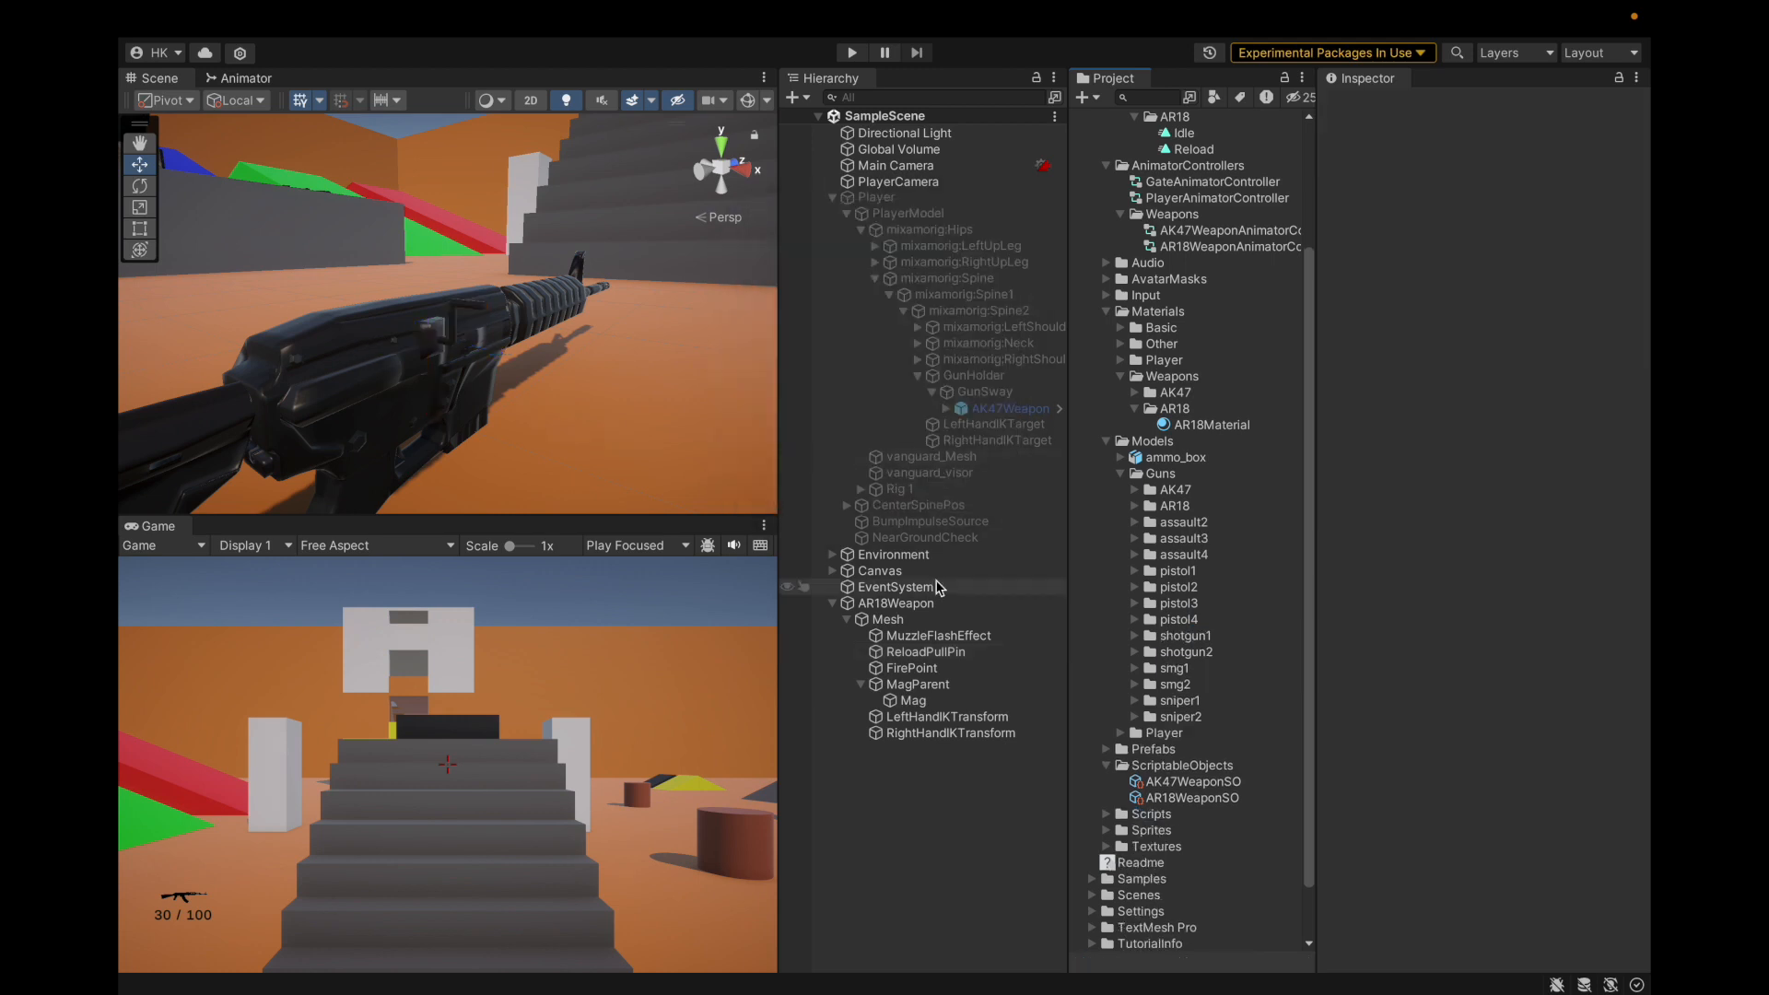
Save the project.
{"action": "left_click", "coordinate": [241, 18]}
{"action": "left_click", "coordinate": [300, 272]}
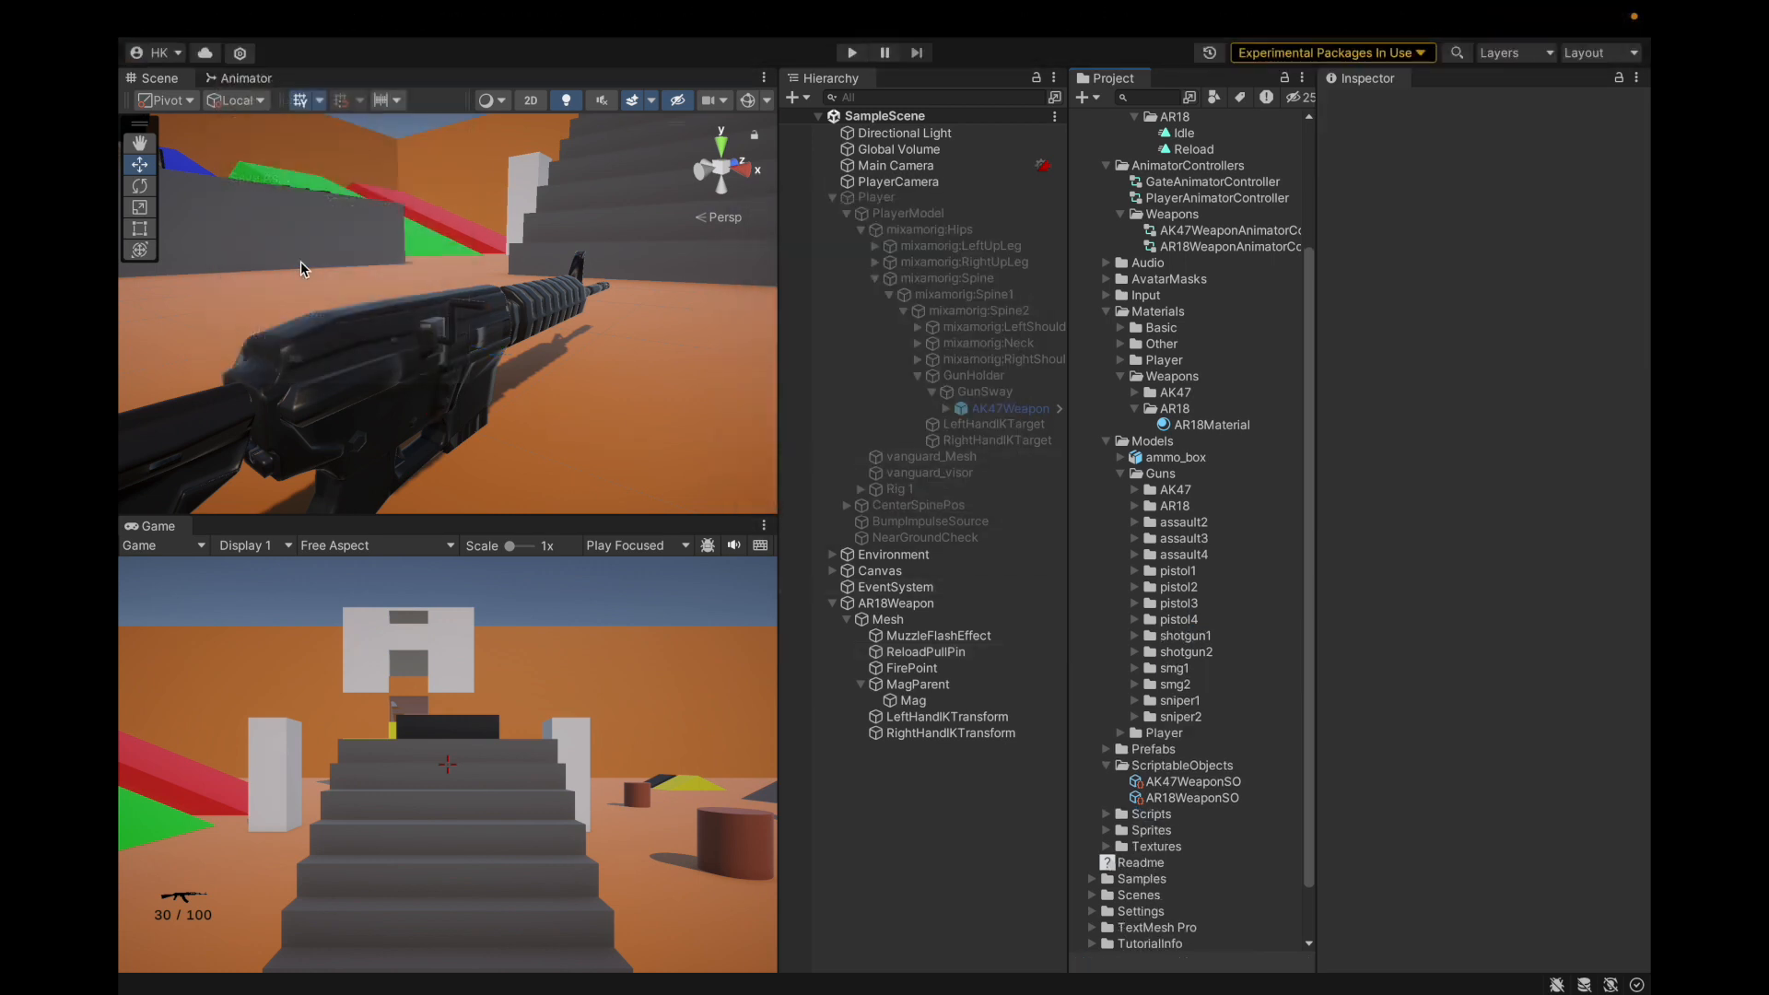
{"action": "key", "text": "ctrl+Right"}
{"action": "key", "text": "ctrl+Left"}
{"action": "left_click", "coordinate": [241, 16]}
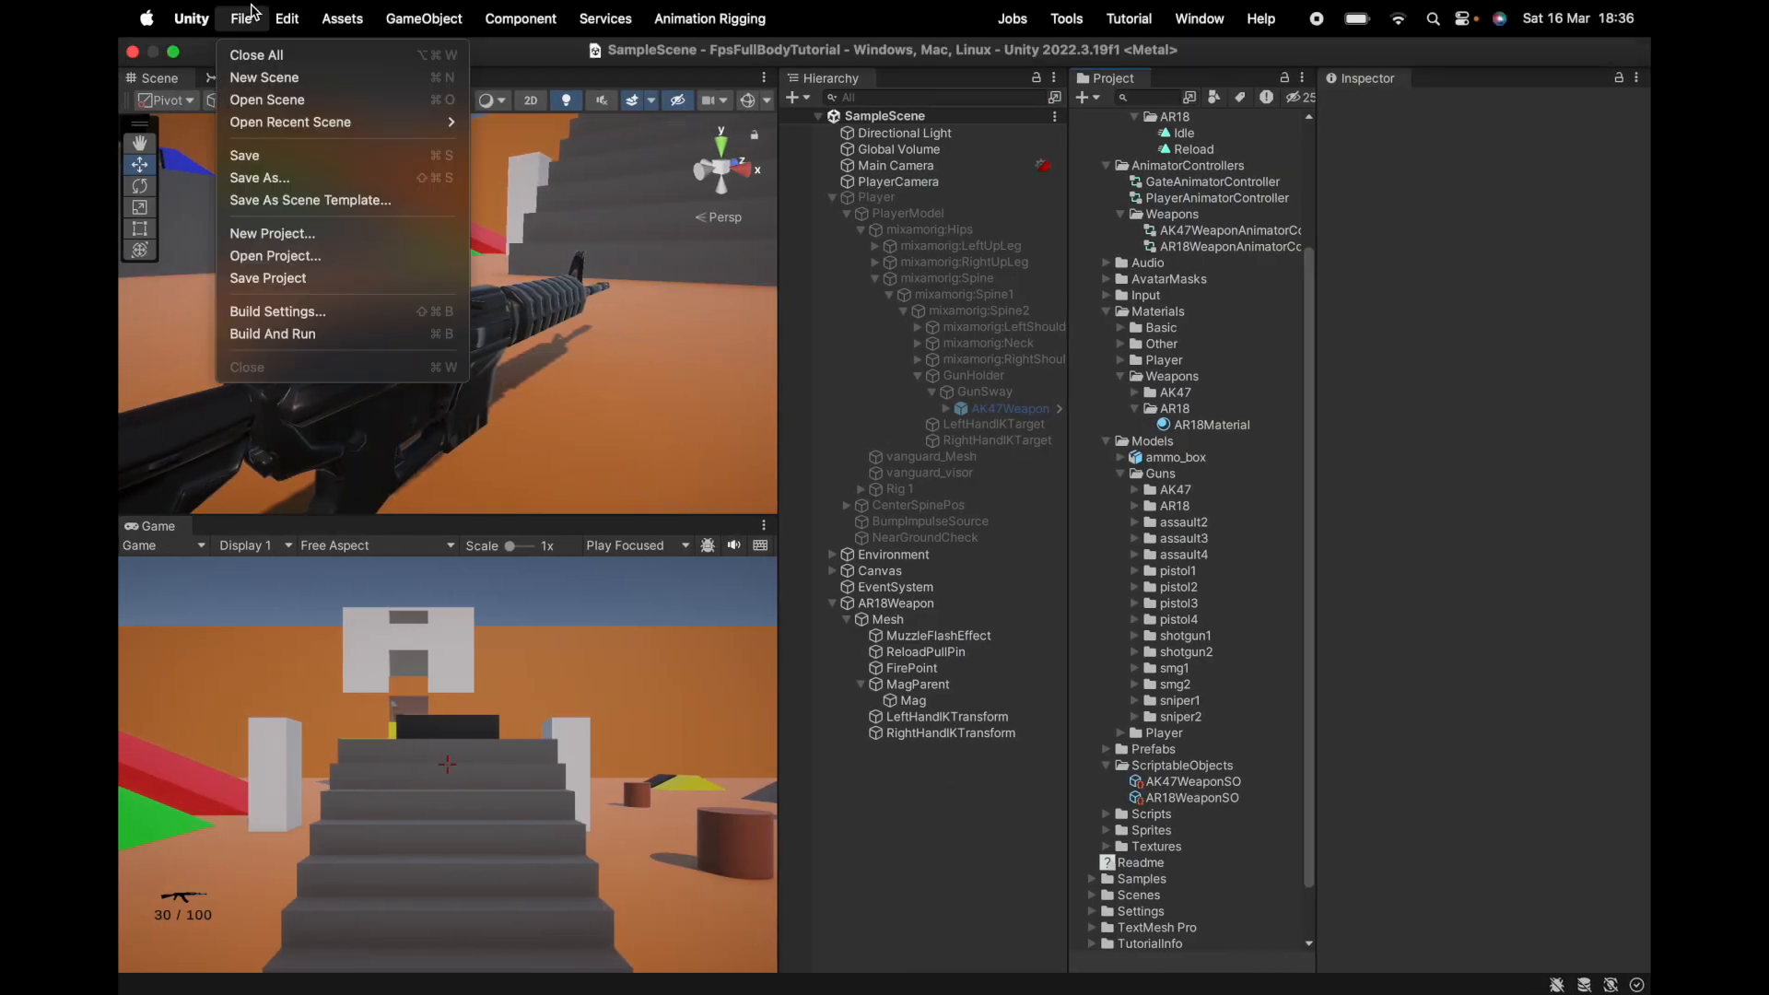
{"action": "left_click", "coordinate": [276, 276]}
Collapse the AR18 materials folder and the Guns models folder in the project tree.
{"action": "left_click", "coordinate": [1206, 410]}
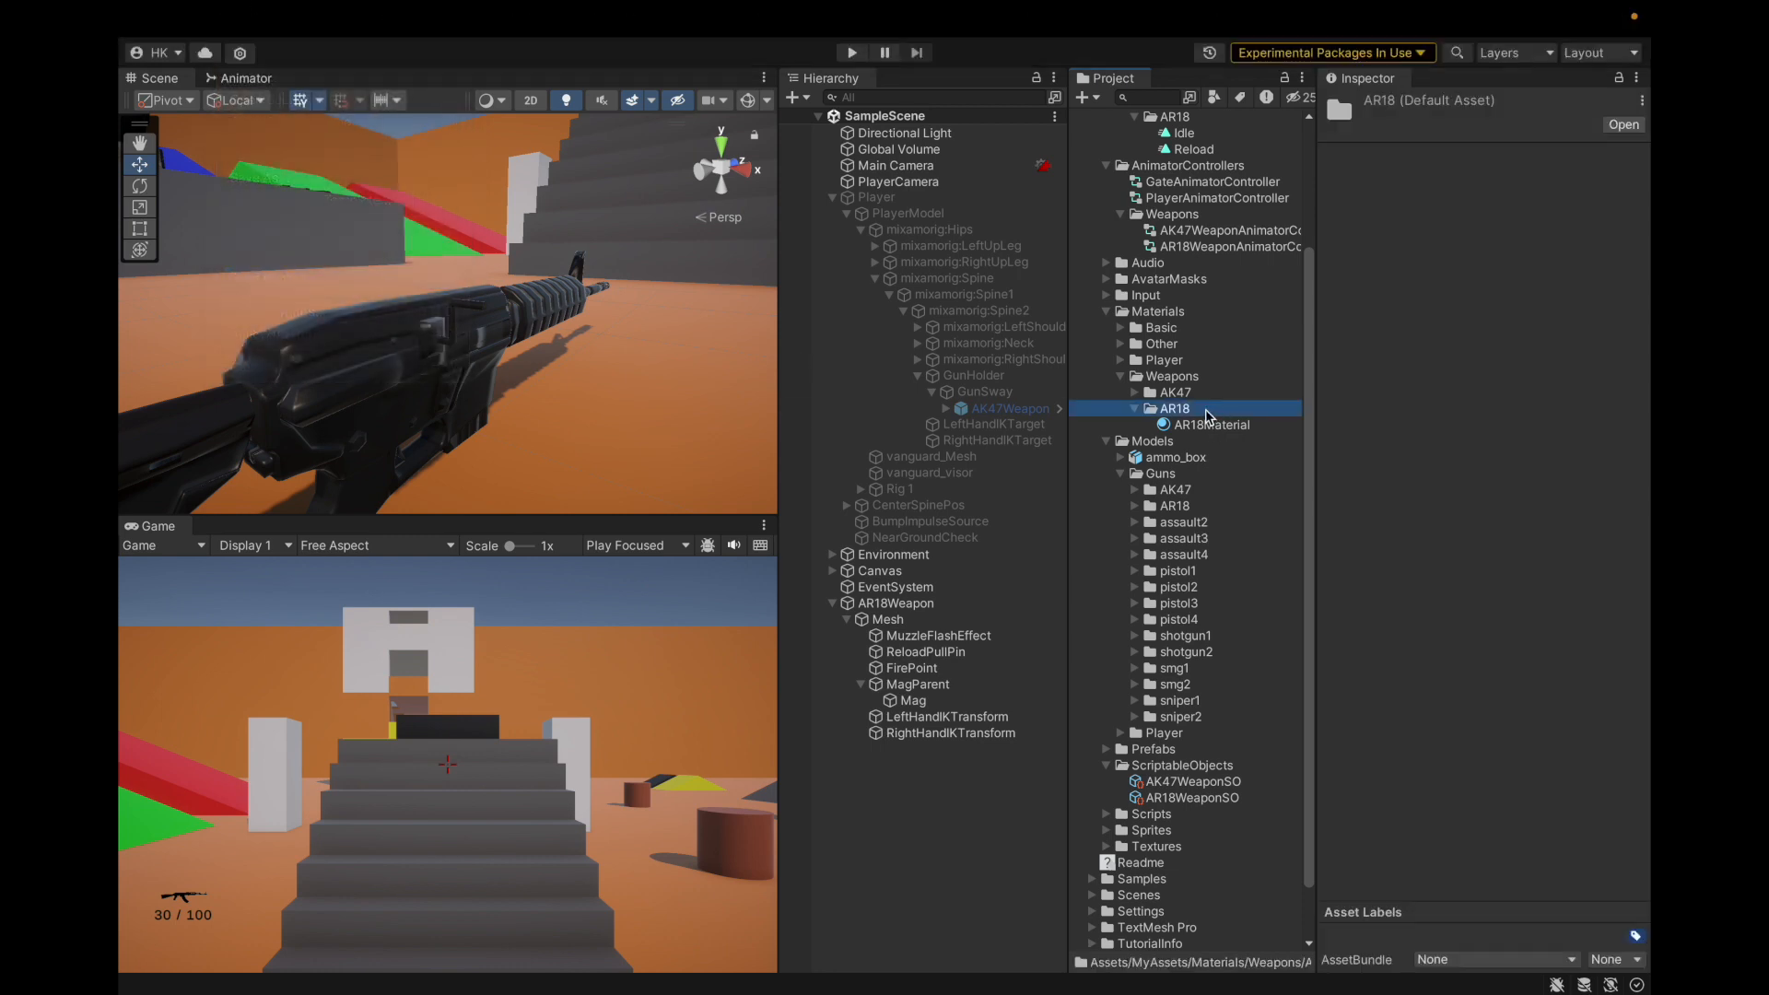
{"action": "key", "text": "Left"}
{"action": "key", "text": "Down"}
{"action": "key", "text": "Down"}
{"action": "key", "text": "Down"}
{"action": "key", "text": "Left"}
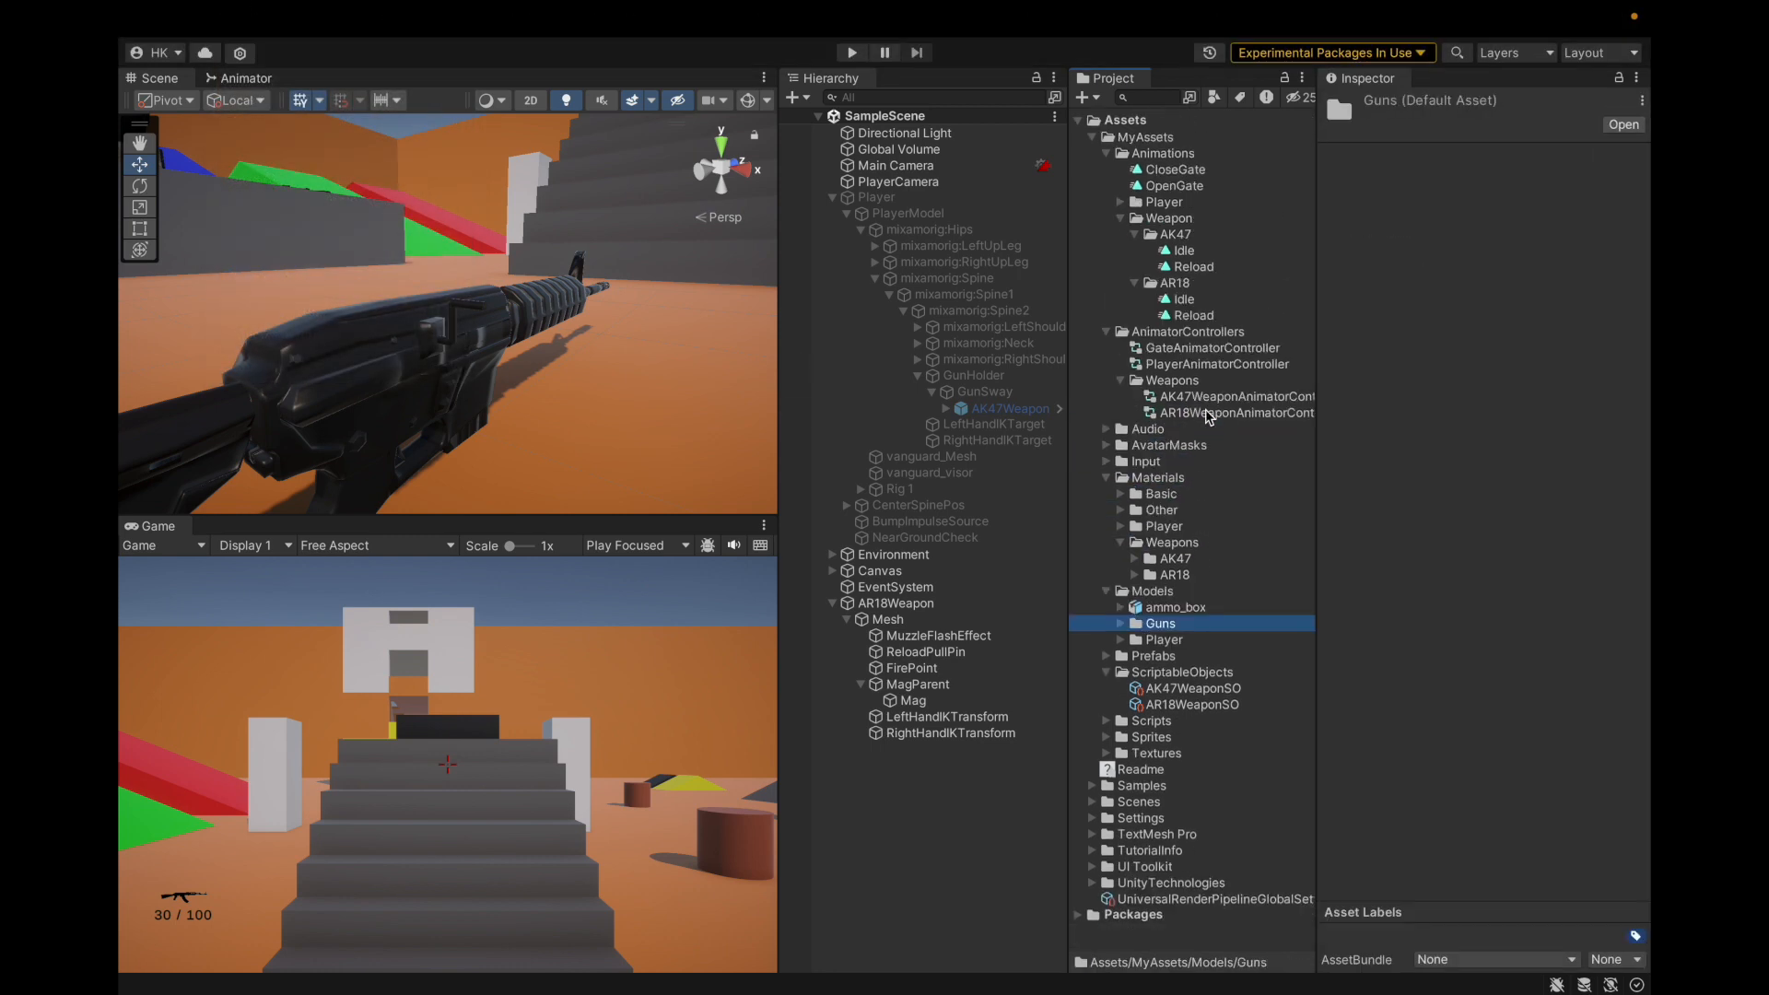
Collapse the AnimatorControllers, Materials, Models and ScriptableObjects folders in the project tree.
{"action": "left_click", "coordinate": [1202, 382]}
{"action": "key", "text": "Left"}
{"action": "key", "text": "Left"}
{"action": "key", "text": "Left"}
{"action": "key", "text": "Down"}
{"action": "key", "text": "Down"}
{"action": "key", "text": "Down"}
{"action": "key", "text": "Down"}
{"action": "key", "text": "Down"}
{"action": "key", "text": "Down"}
{"action": "key", "text": "Down"}
{"action": "key", "text": "Down"}
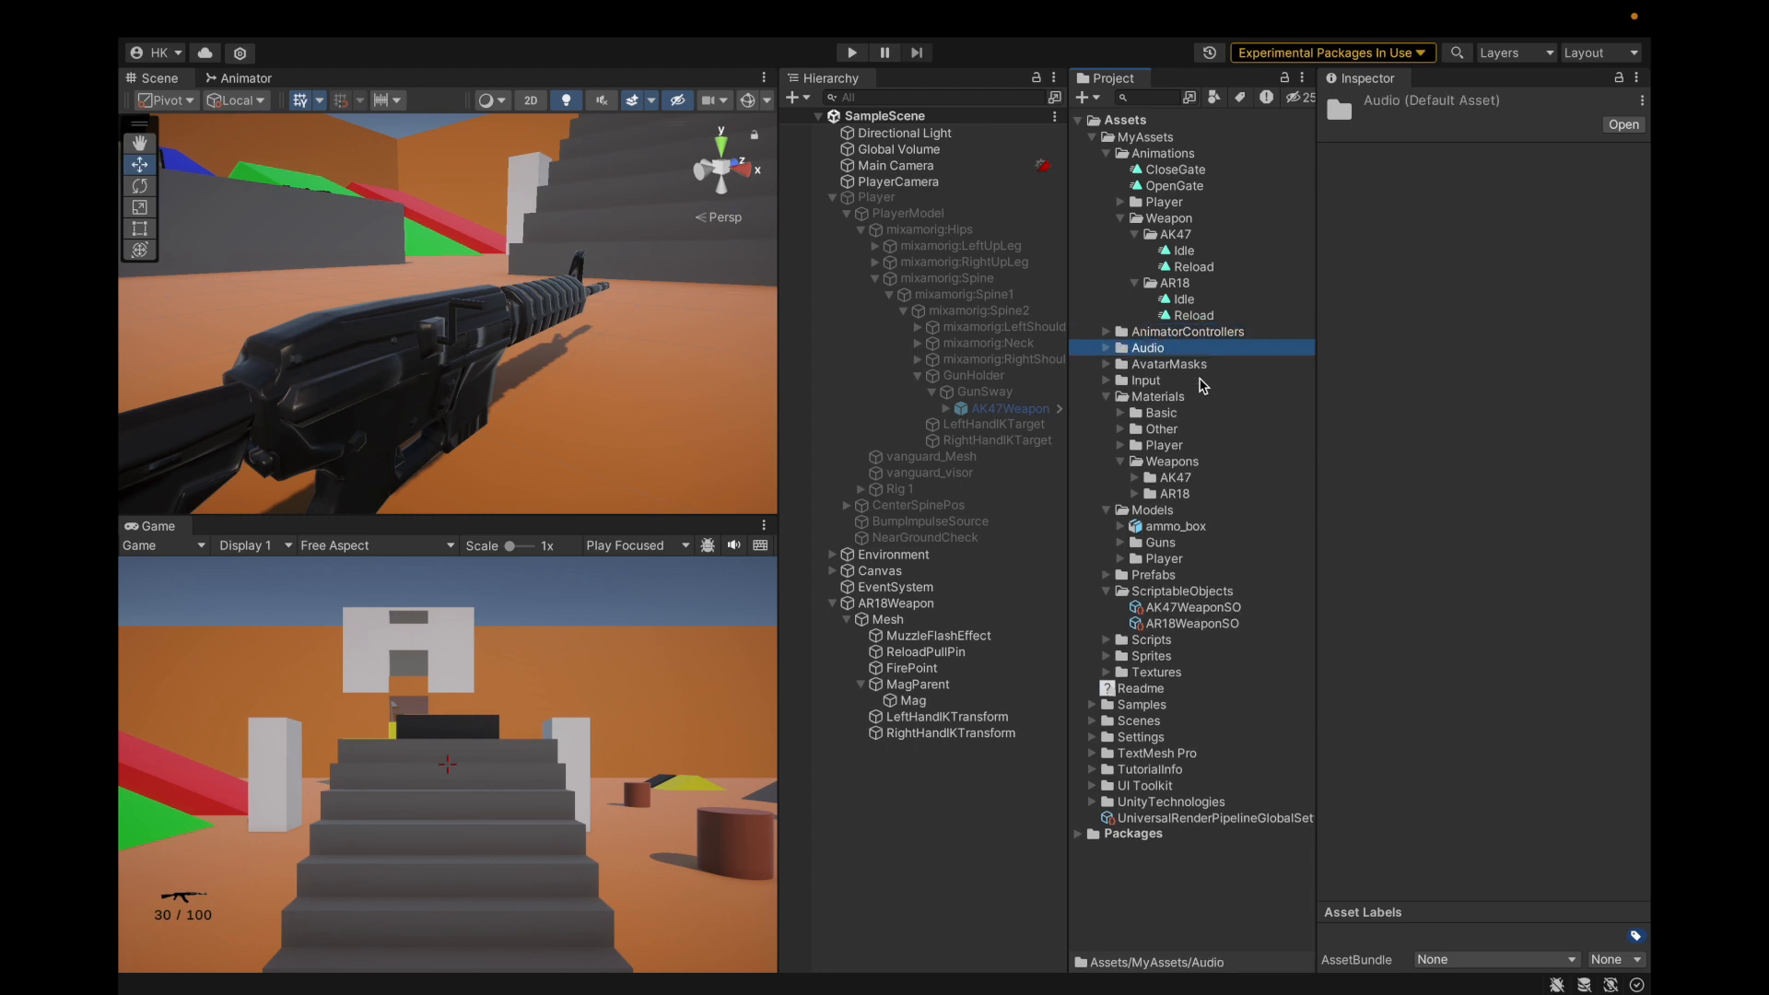
{"action": "key", "text": "Left"}
{"action": "key", "text": "Up"}
{"action": "key", "text": "Up"}
{"action": "key", "text": "Up"}
{"action": "key", "text": "Left"}
{"action": "key", "text": "Left"}
{"action": "key", "text": "Down"}
{"action": "key", "text": "Down"}
{"action": "key", "text": "Left"}
{"action": "key", "text": "Left"}
{"action": "key", "text": "Down"}
{"action": "key", "text": "Down"}
{"action": "key", "text": "Left"}
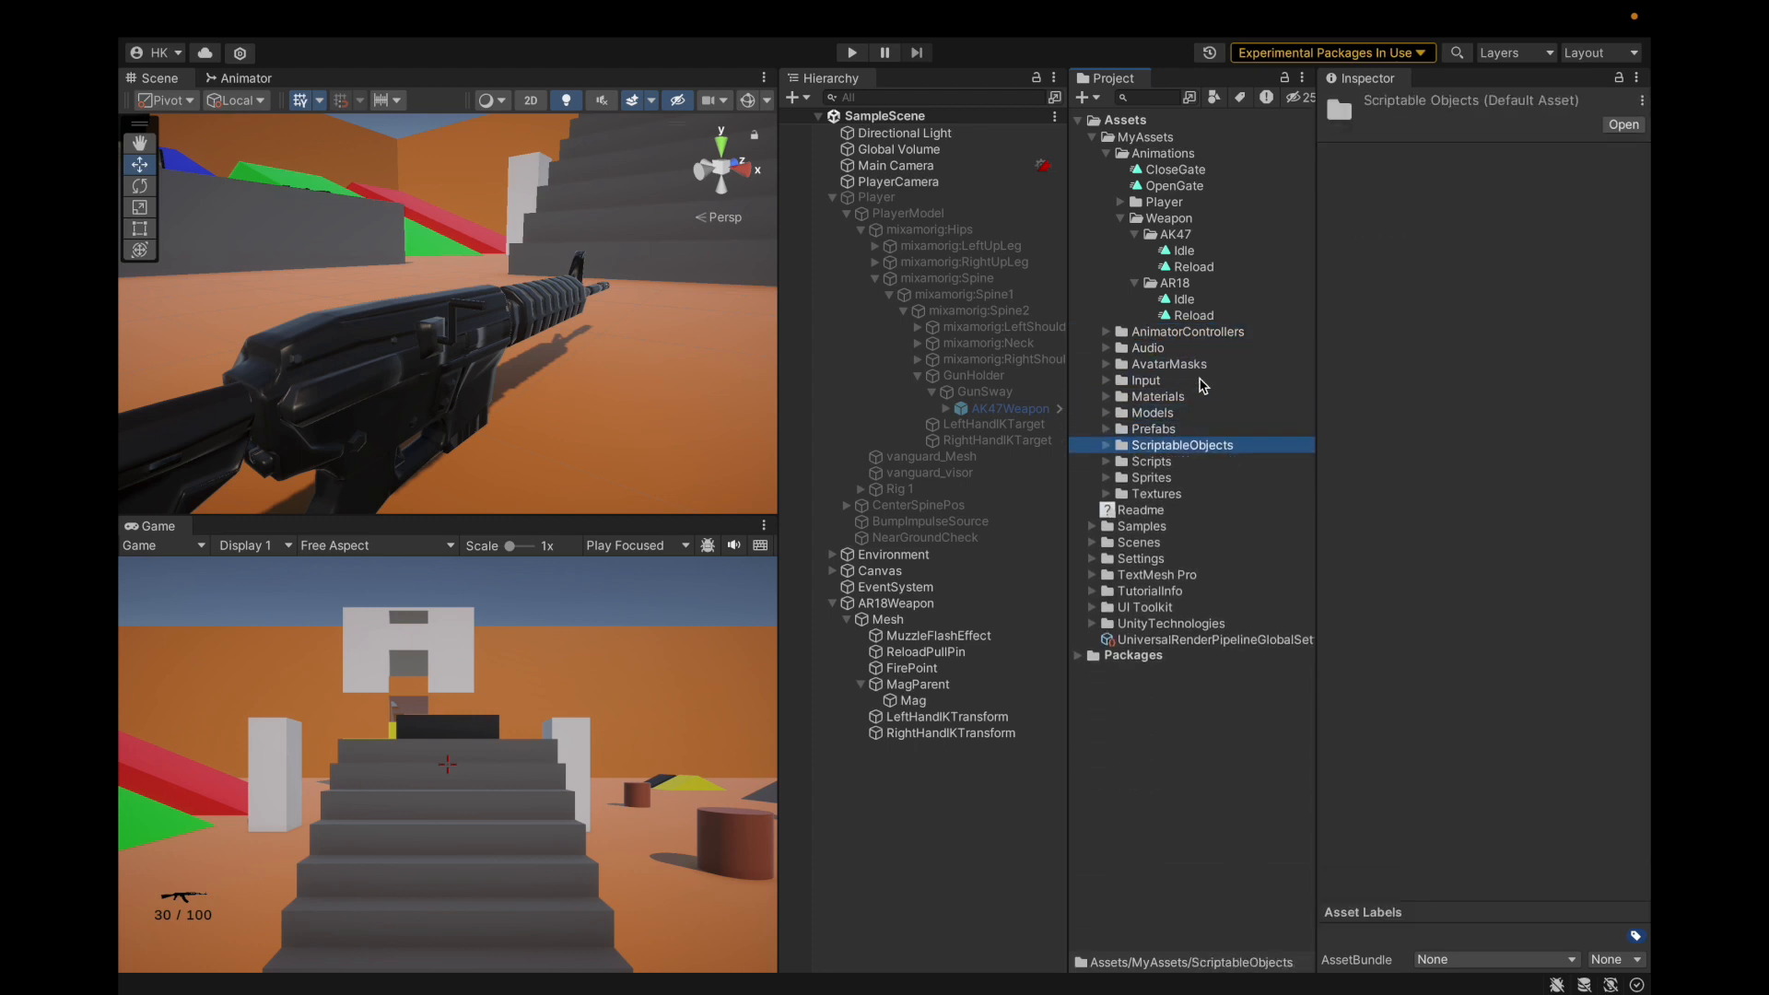
Collapse the AK47, AR18 and Weapon folders under Animations and save the project.
{"action": "left_click", "coordinate": [1193, 283]}
{"action": "key", "text": "Left"}
{"action": "key", "text": "Up"}
{"action": "key", "text": "Up"}
{"action": "key", "text": "Up"}
{"action": "key", "text": "Left"}
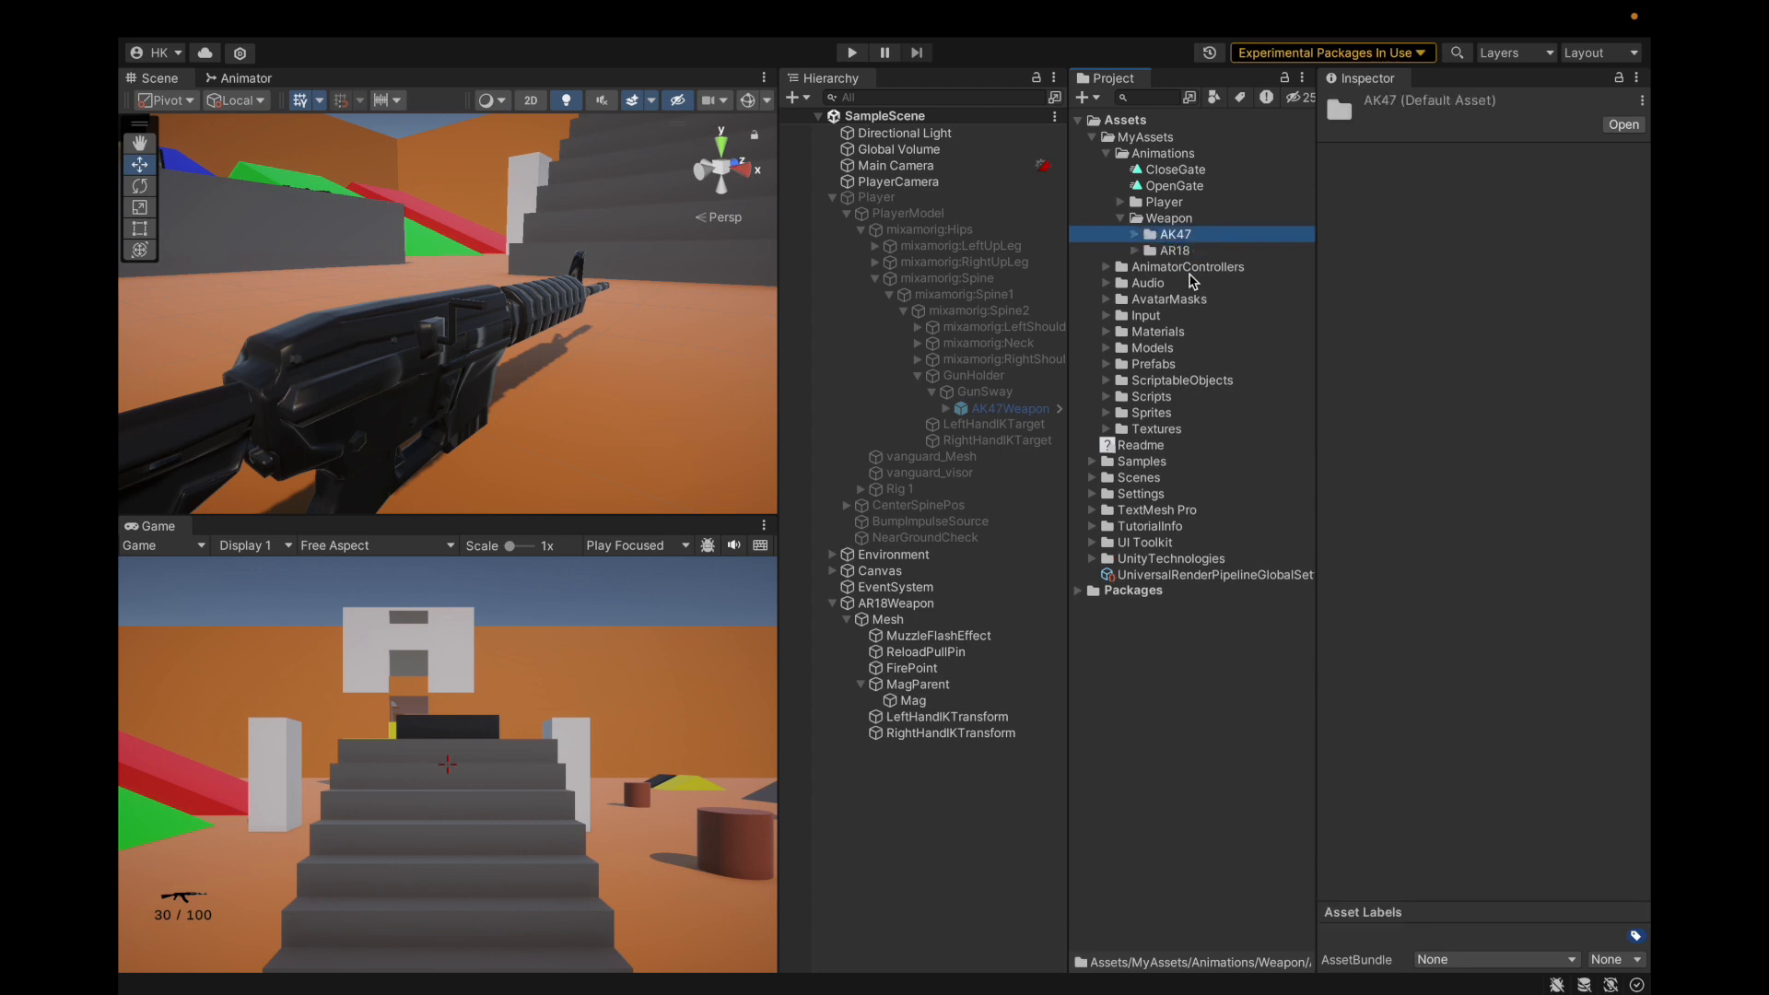
{"action": "key", "text": "Down"}
{"action": "key", "text": "Right"}
{"action": "key", "text": "Down"}
{"action": "key", "text": "Down"}
{"action": "key", "text": "Left"}
{"action": "key", "text": "Up"}
{"action": "key", "text": "Right"}
{"action": "key", "text": "Down"}
{"action": "key", "text": "Down"}
{"action": "key", "text": "Up"}
{"action": "key", "text": "Up"}
{"action": "key", "text": "Left"}
{"action": "key", "text": "Down"}
{"action": "key", "text": "Left"}
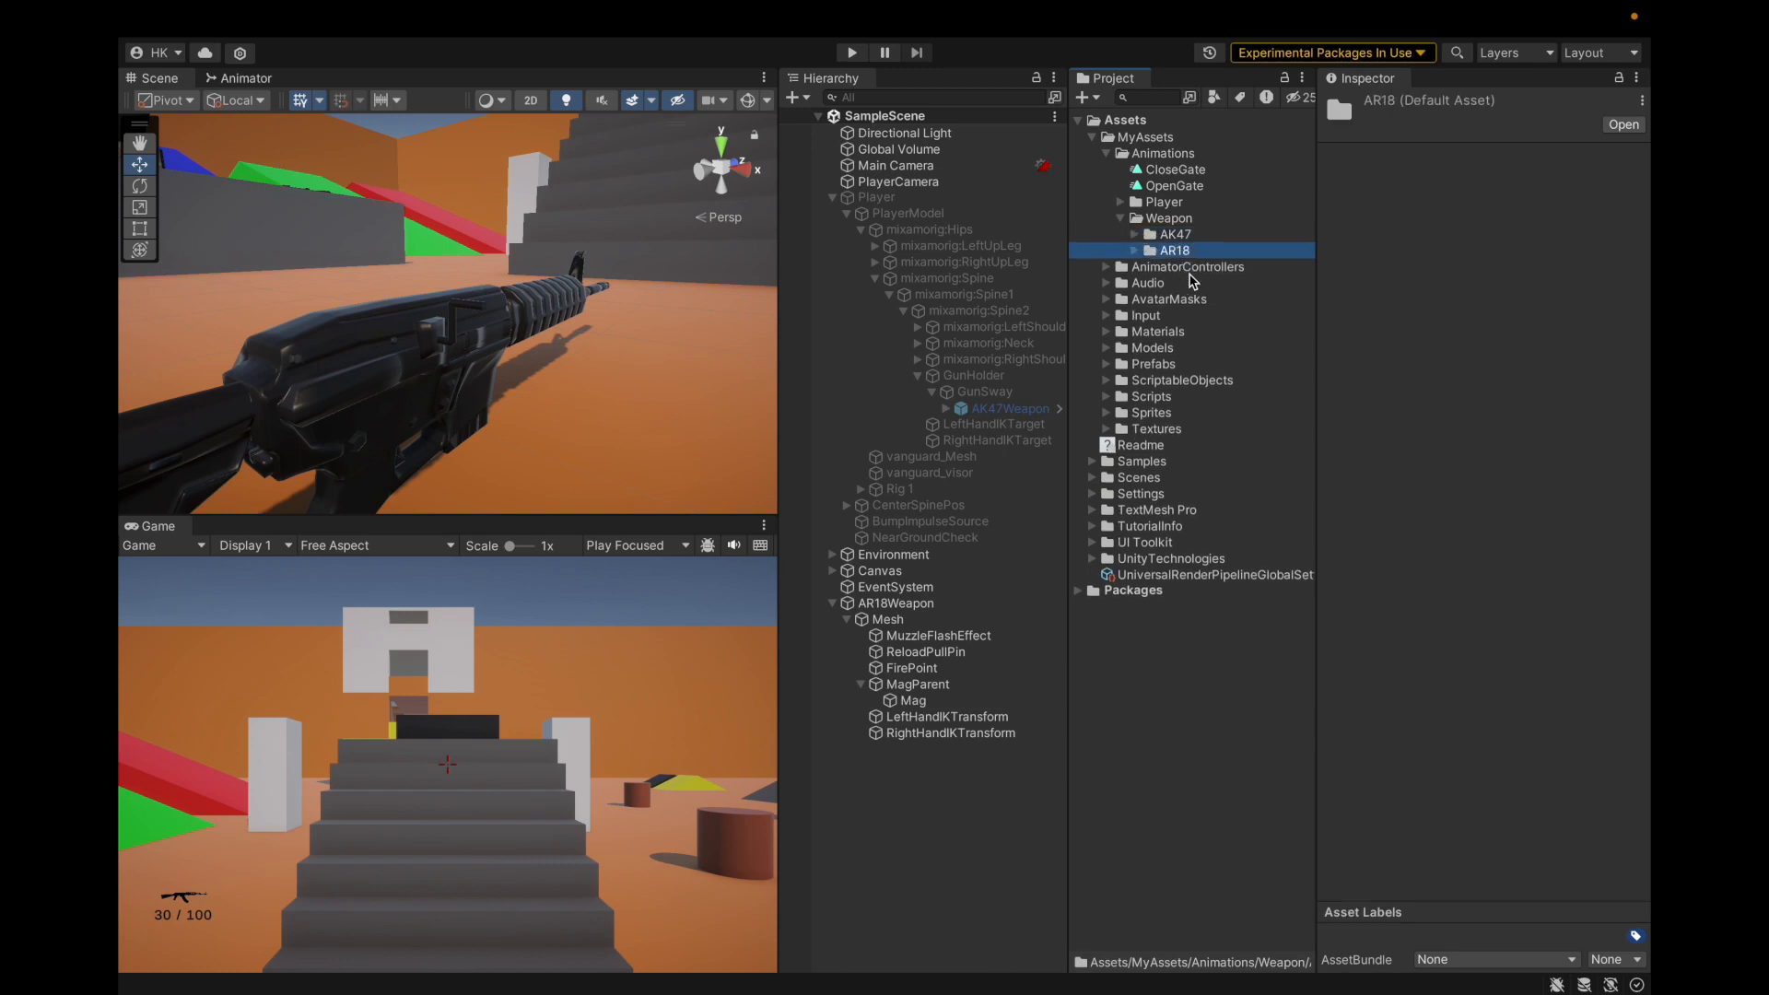
{"action": "left_click", "coordinate": [1117, 220]}
{"action": "left_click", "coordinate": [240, 18]}
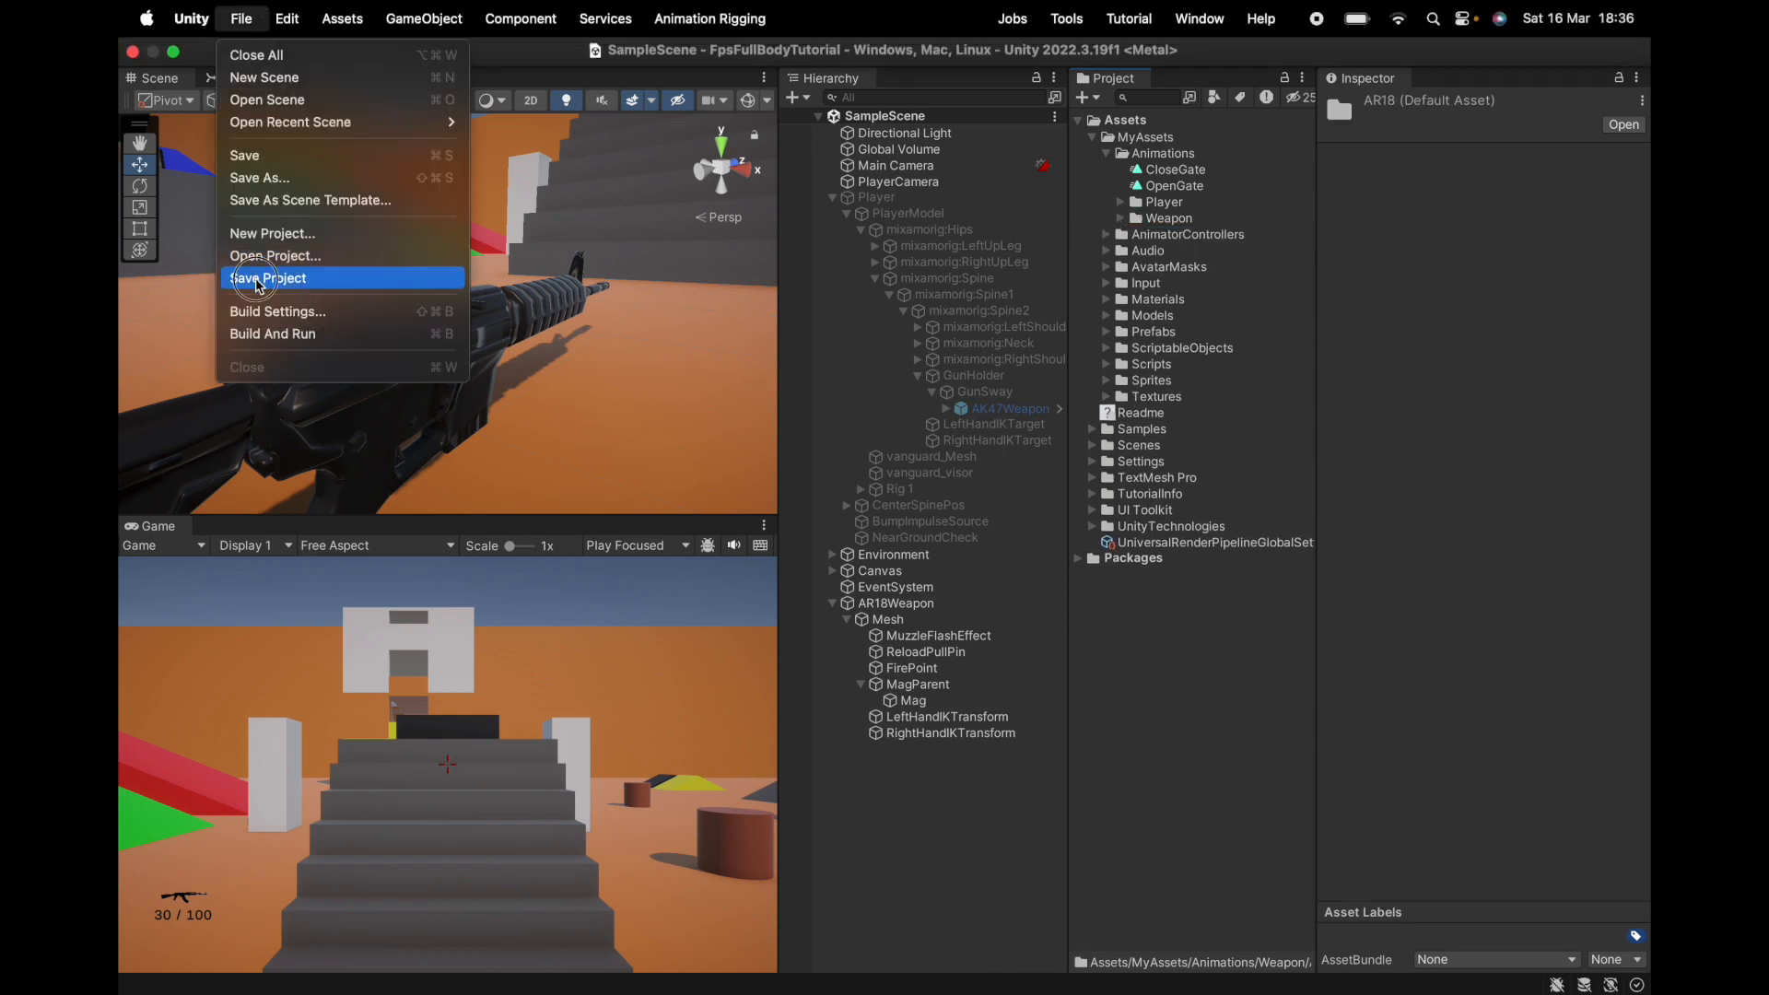
{"action": "left_click", "coordinate": [256, 281]}
Activate the Player object and move the collapsed AR18Weapon under its GunSway object, below AK47Weapon.
{"action": "scroll", "coordinate": [600, 360], "scroll_direction": "down", "scroll_amount": 5}
{"action": "left_click_drag", "start_coordinate": [600, 359], "coordinate": [433, 360], "text": "alt"}
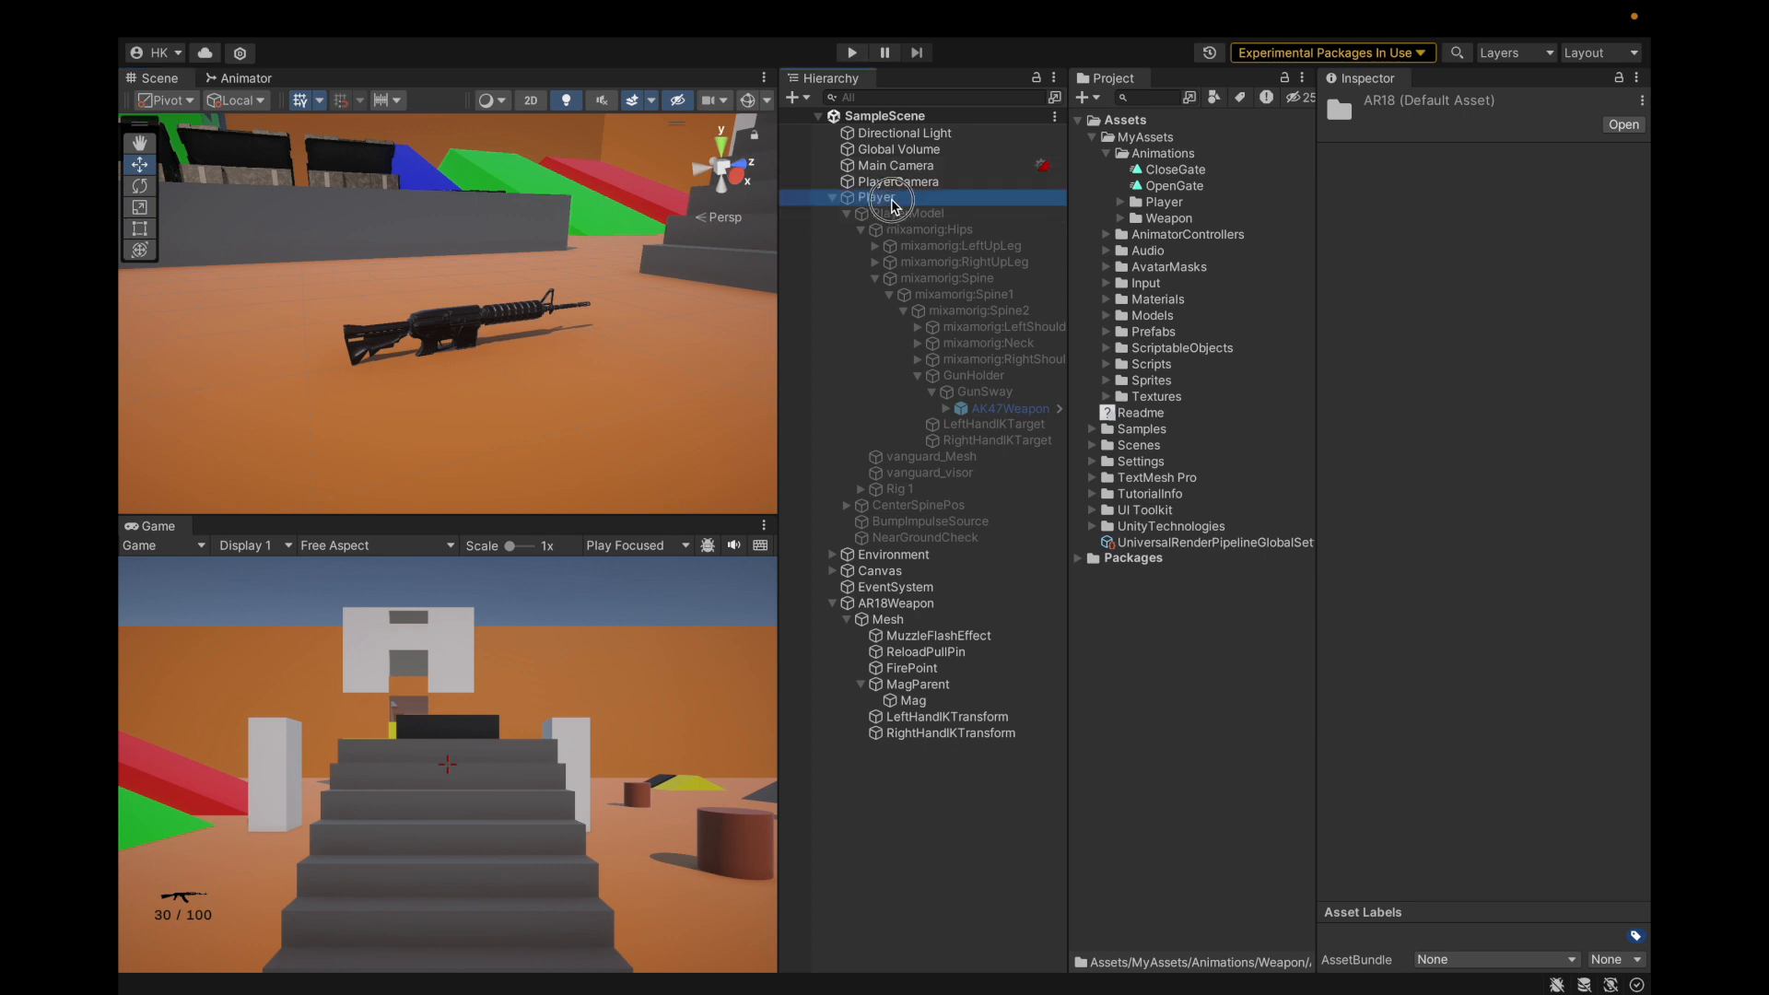
{"action": "left_click", "coordinate": [889, 198]}
{"action": "left_click", "coordinate": [1372, 105]}
{"action": "left_click", "coordinate": [890, 603]}
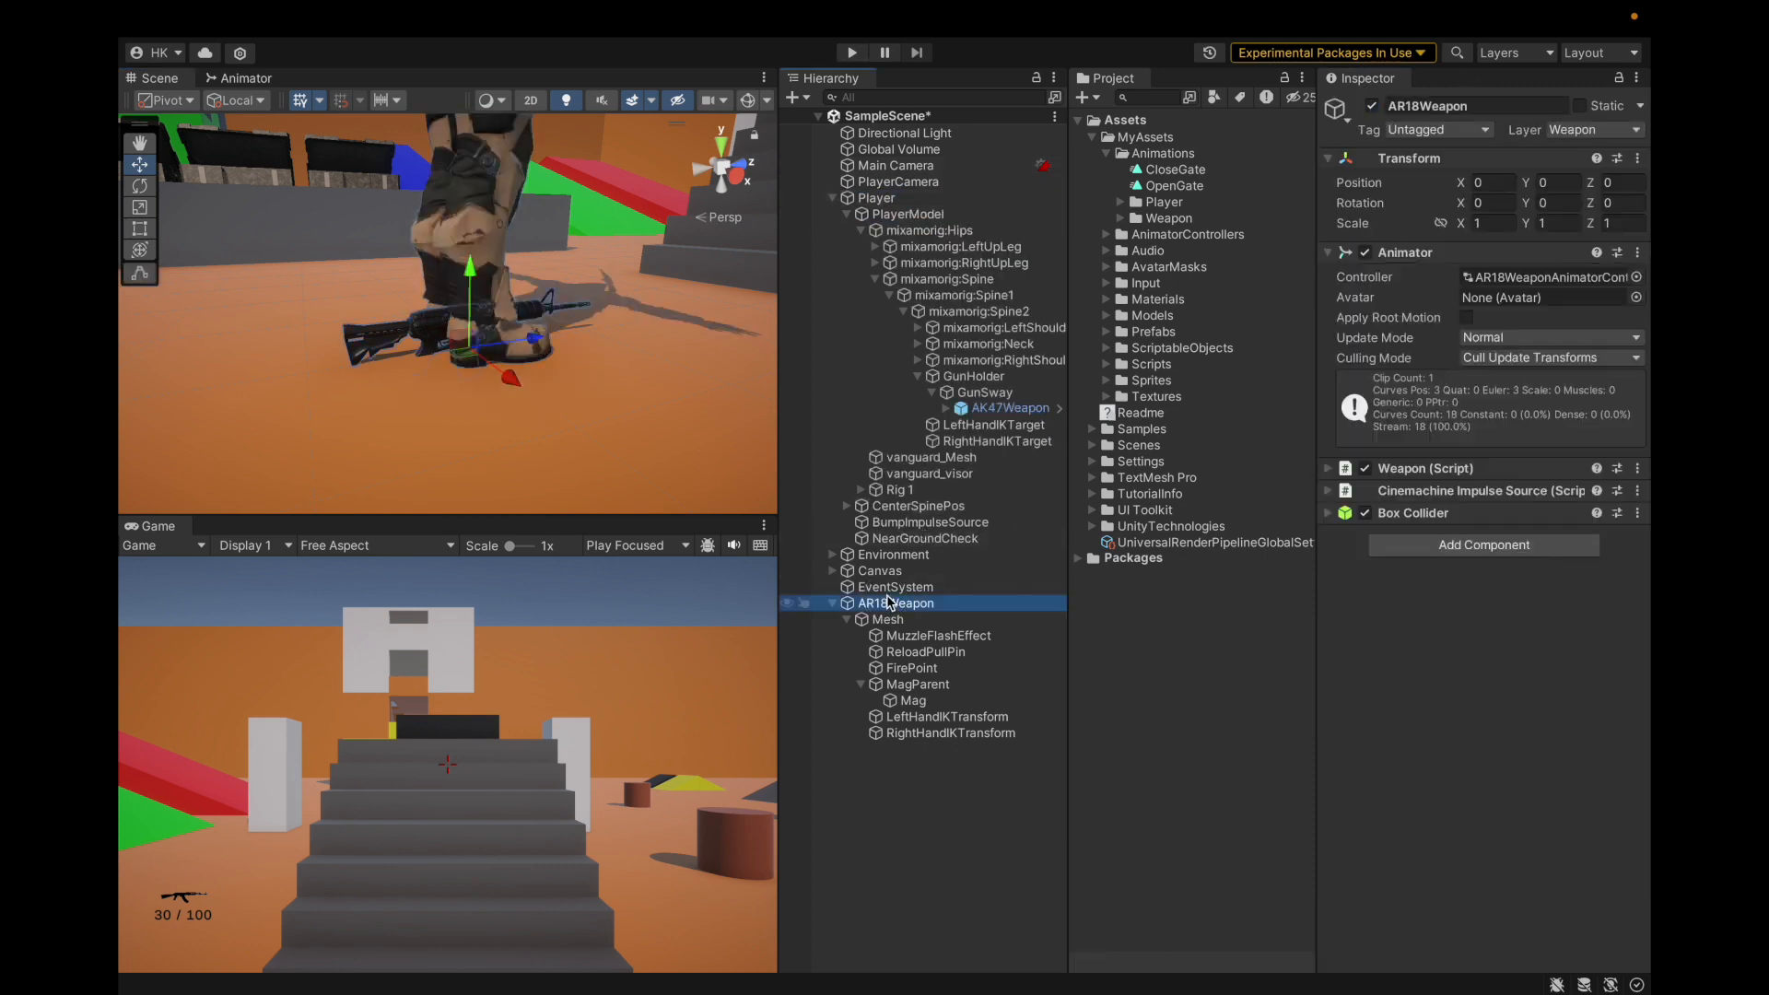
{"action": "key", "text": "Left"}
{"action": "left_click_drag", "start_coordinate": [949, 587], "coordinate": [995, 392]}
Deactivate AK47Weapon and move it out of GunSway to the scene root.
{"action": "left_click", "coordinate": [1009, 408]}
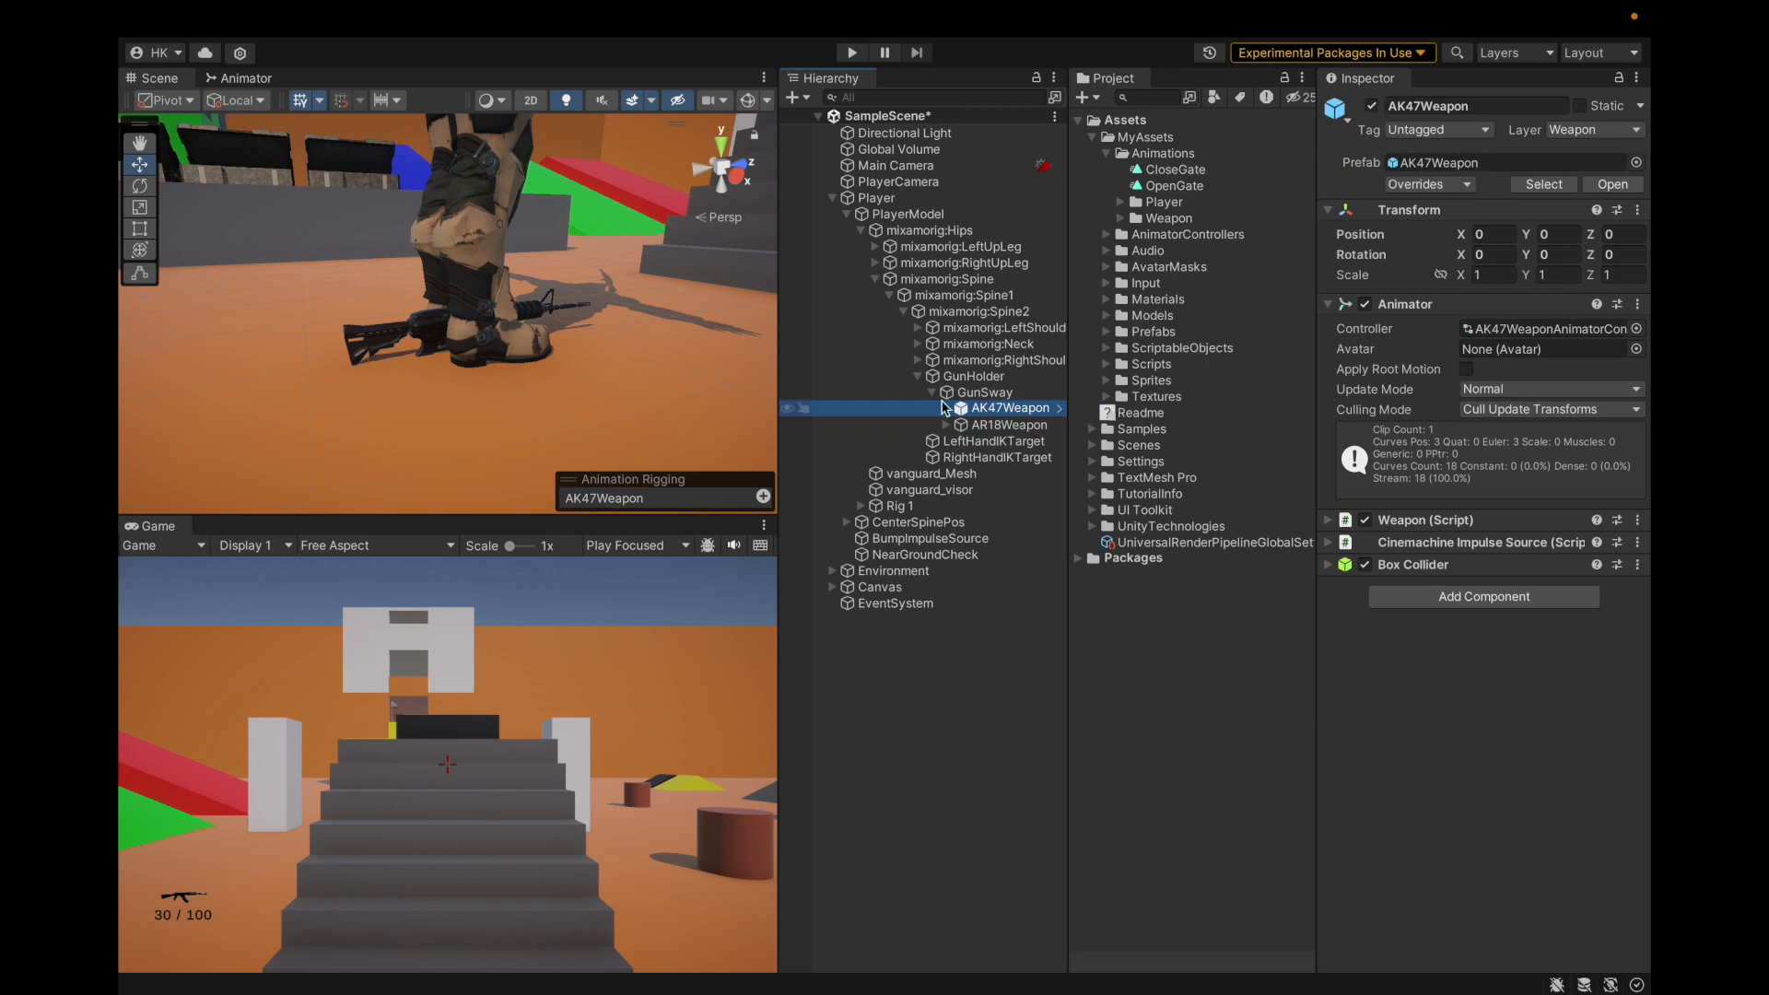
{"action": "left_click", "coordinate": [1372, 107]}
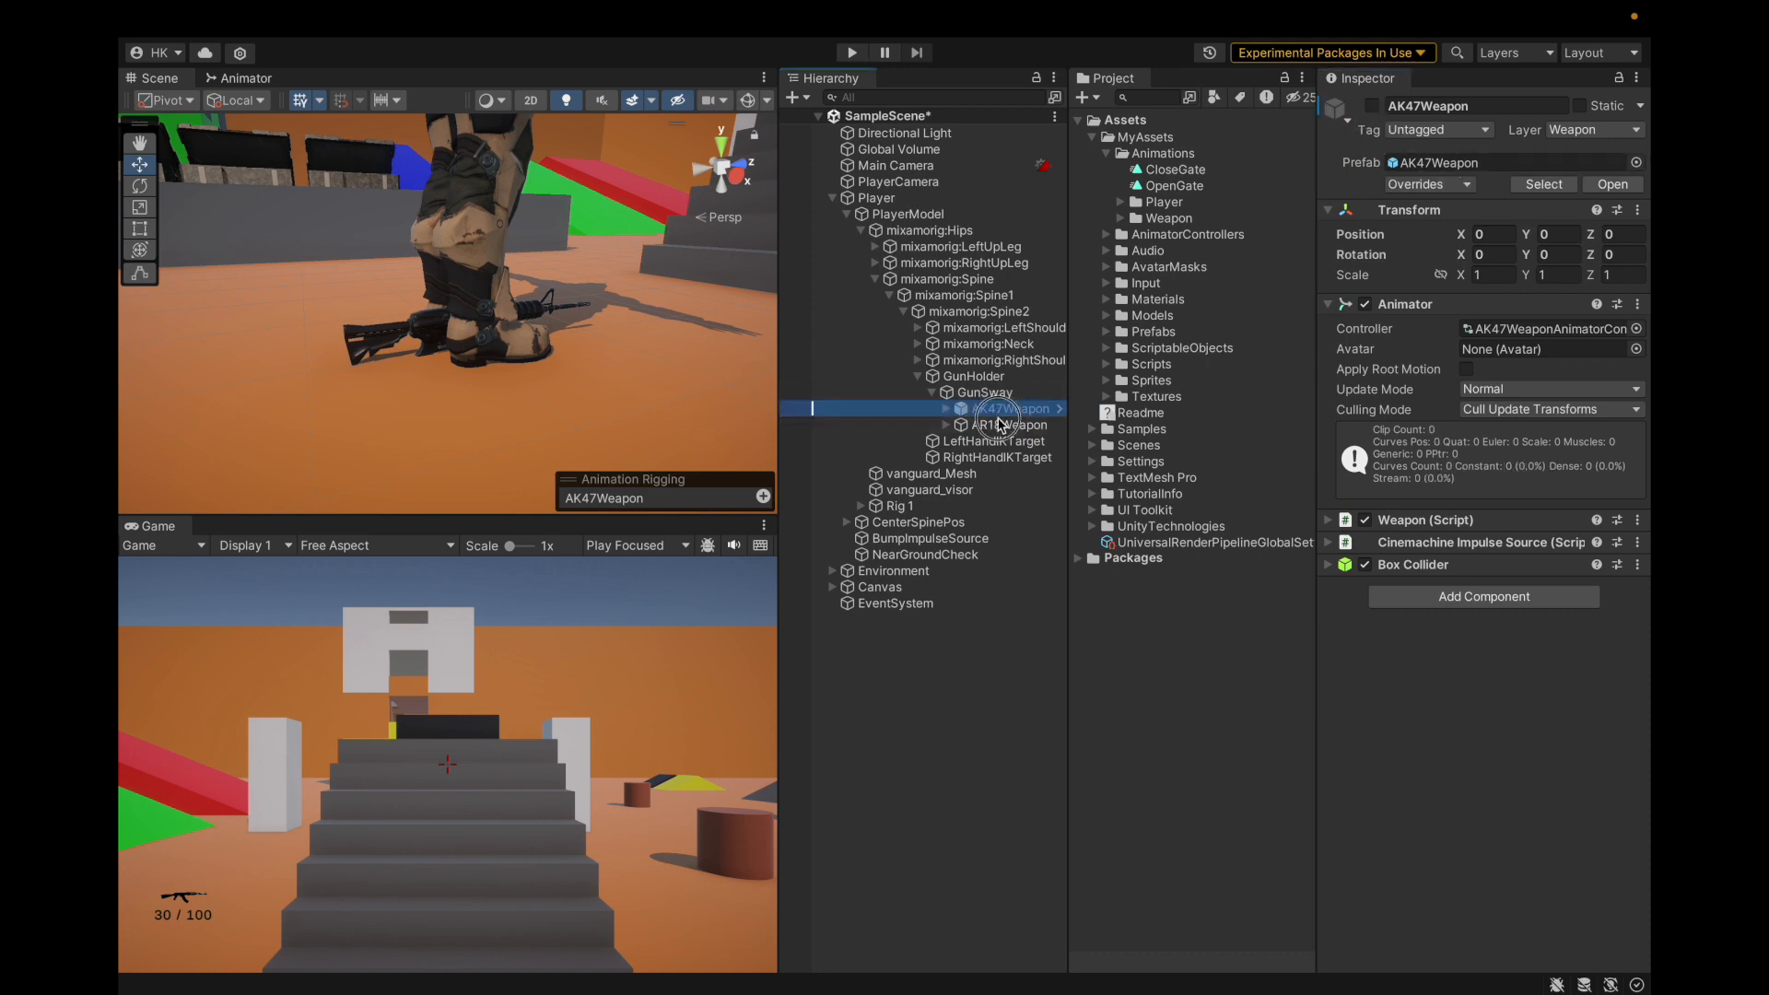
{"action": "left_click_drag", "start_coordinate": [999, 414], "coordinate": [967, 660]}
{"action": "left_click", "coordinate": [1409, 184]}
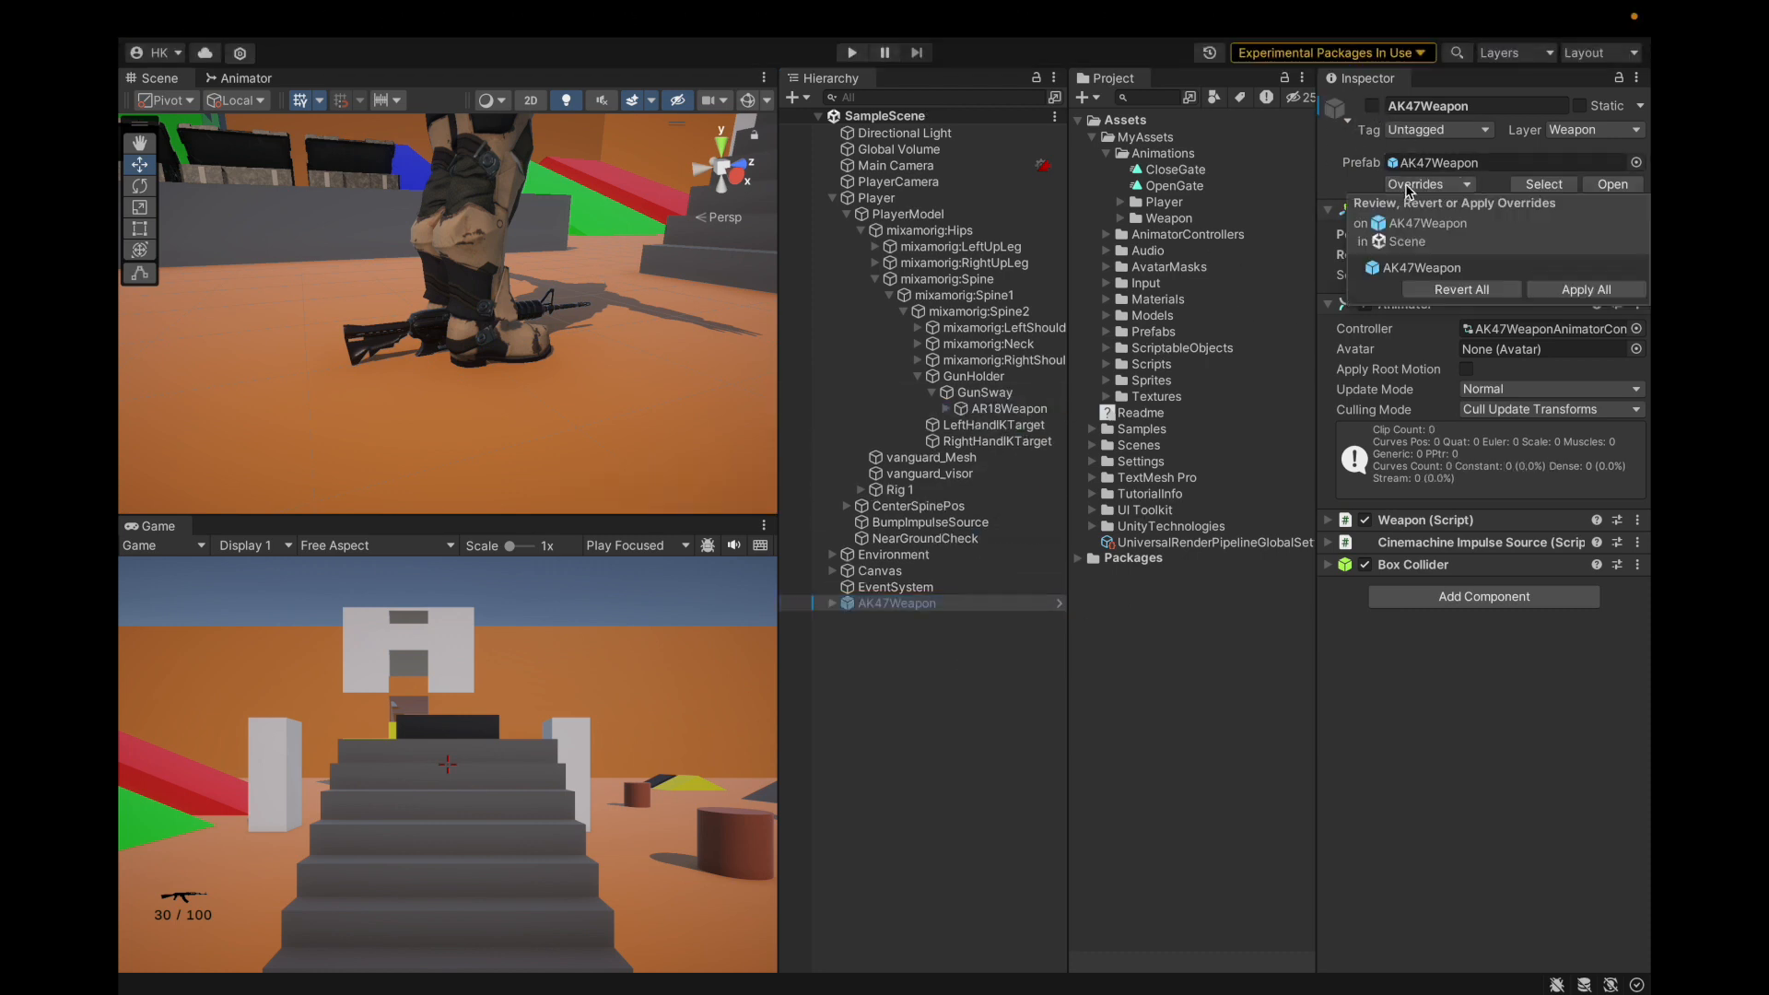
{"action": "left_click", "coordinate": [1352, 182]}
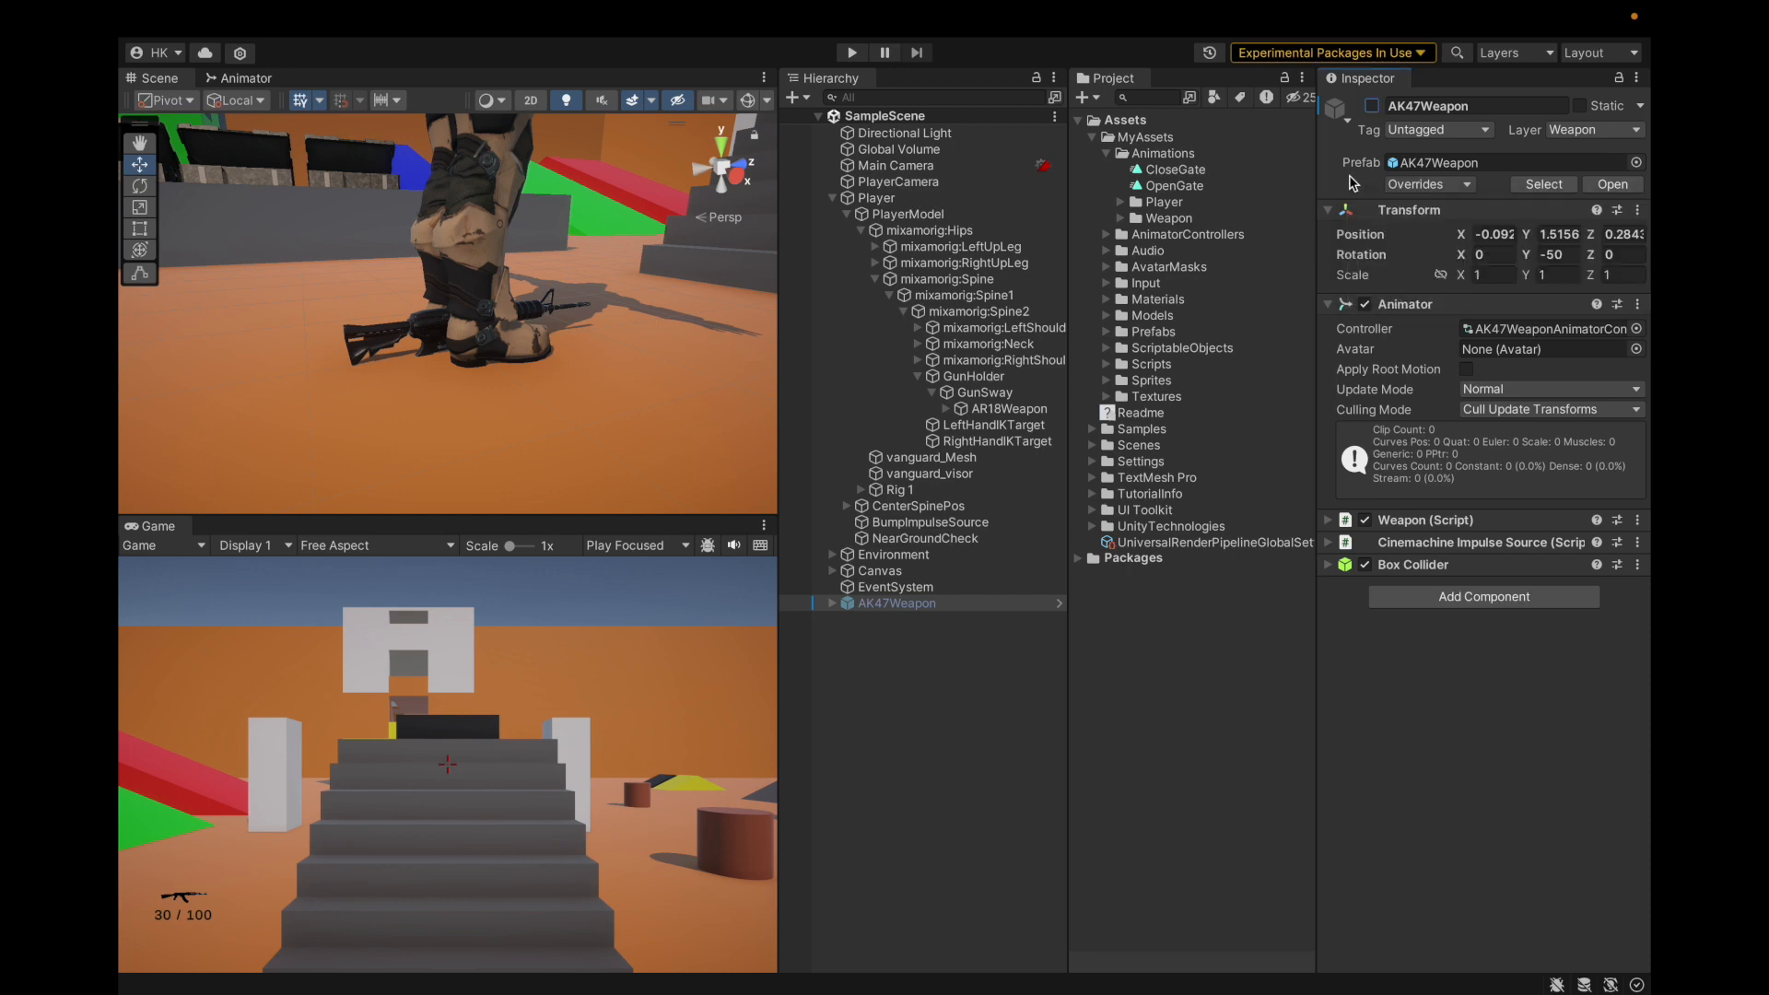
Clear the object selection and save the project.
{"action": "left_click", "coordinate": [923, 718]}
{"action": "left_click", "coordinate": [242, 18]}
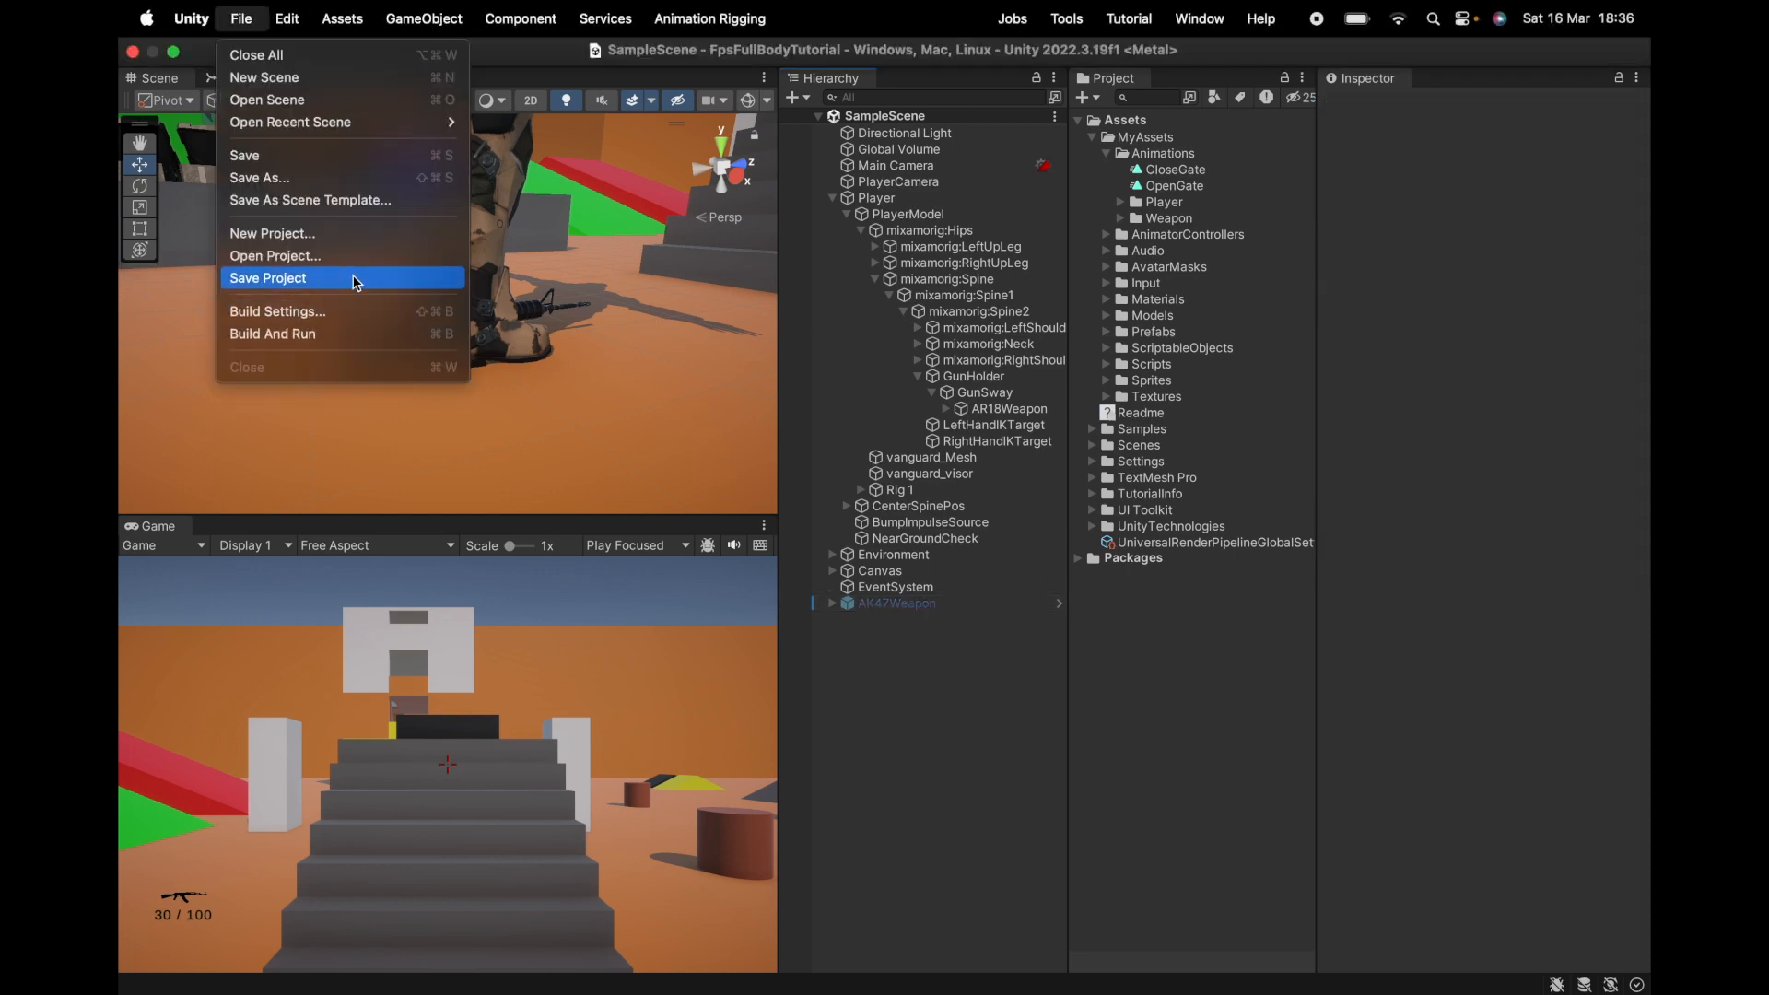
{"action": "left_click", "coordinate": [355, 279]}
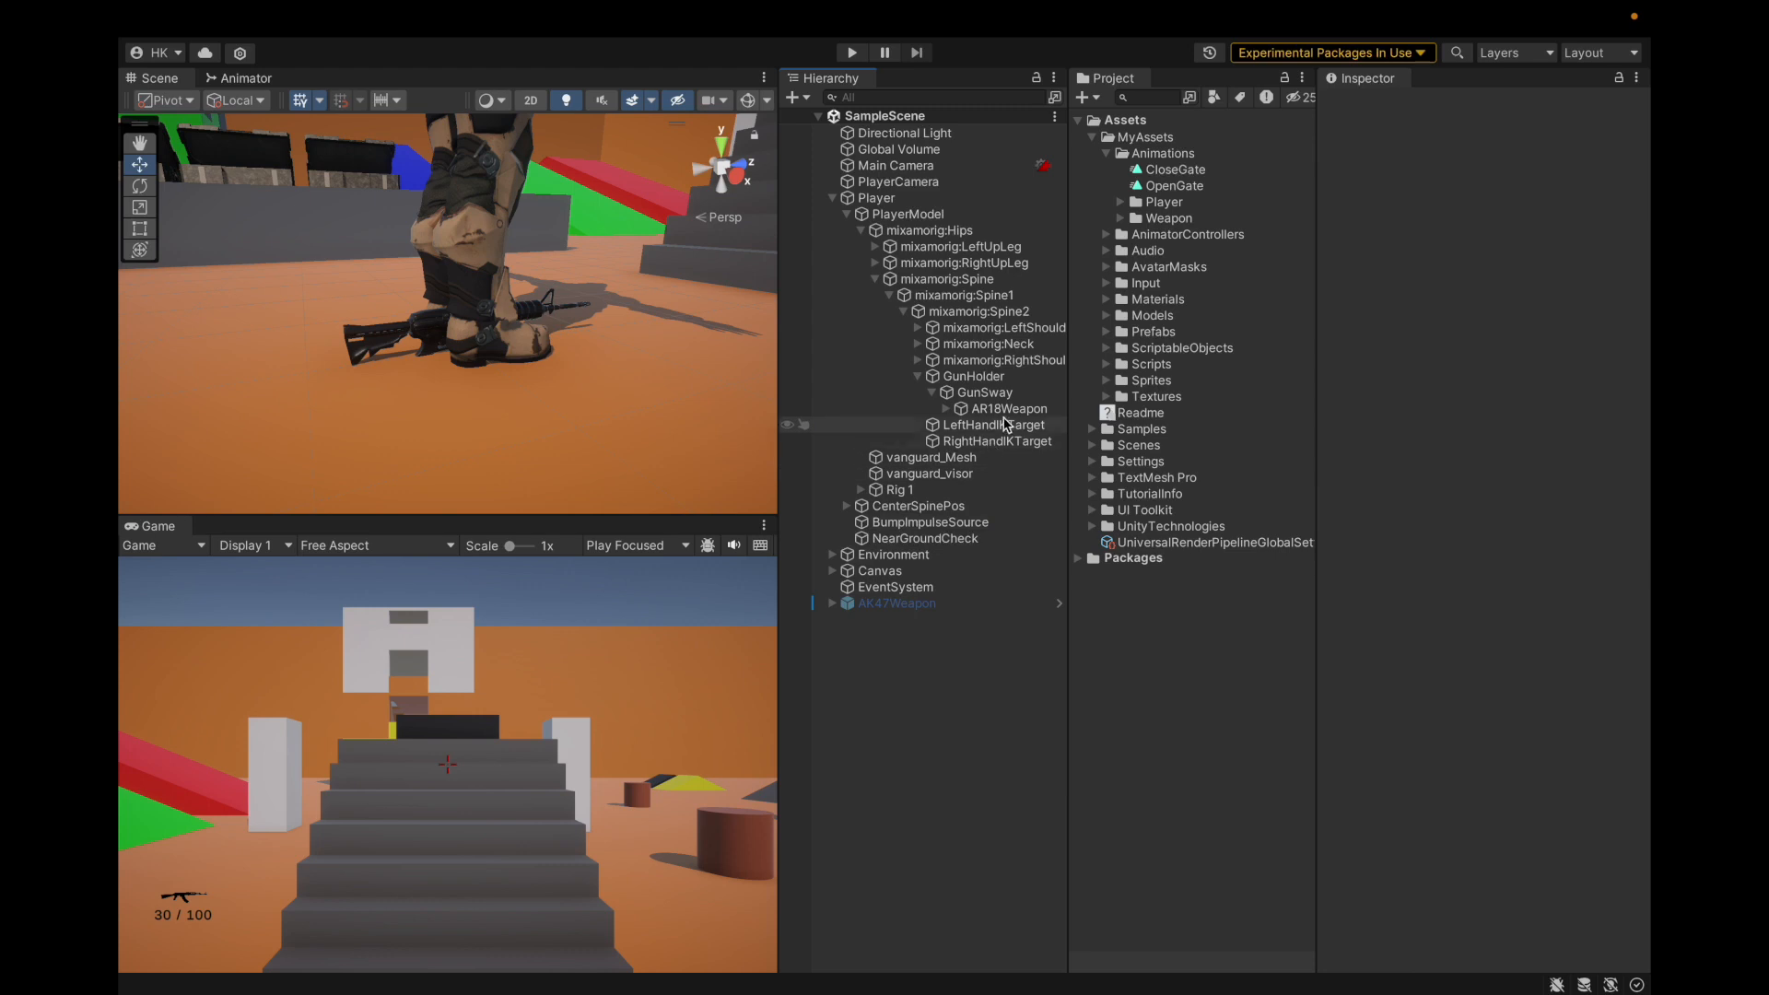
Reset the Transform of AR18Weapon under GunSway and frame the weapon in the scene view.
{"action": "left_click", "coordinate": [1011, 409]}
{"action": "left_click", "coordinate": [1637, 157]}
{"action": "left_click", "coordinate": [1480, 185]}
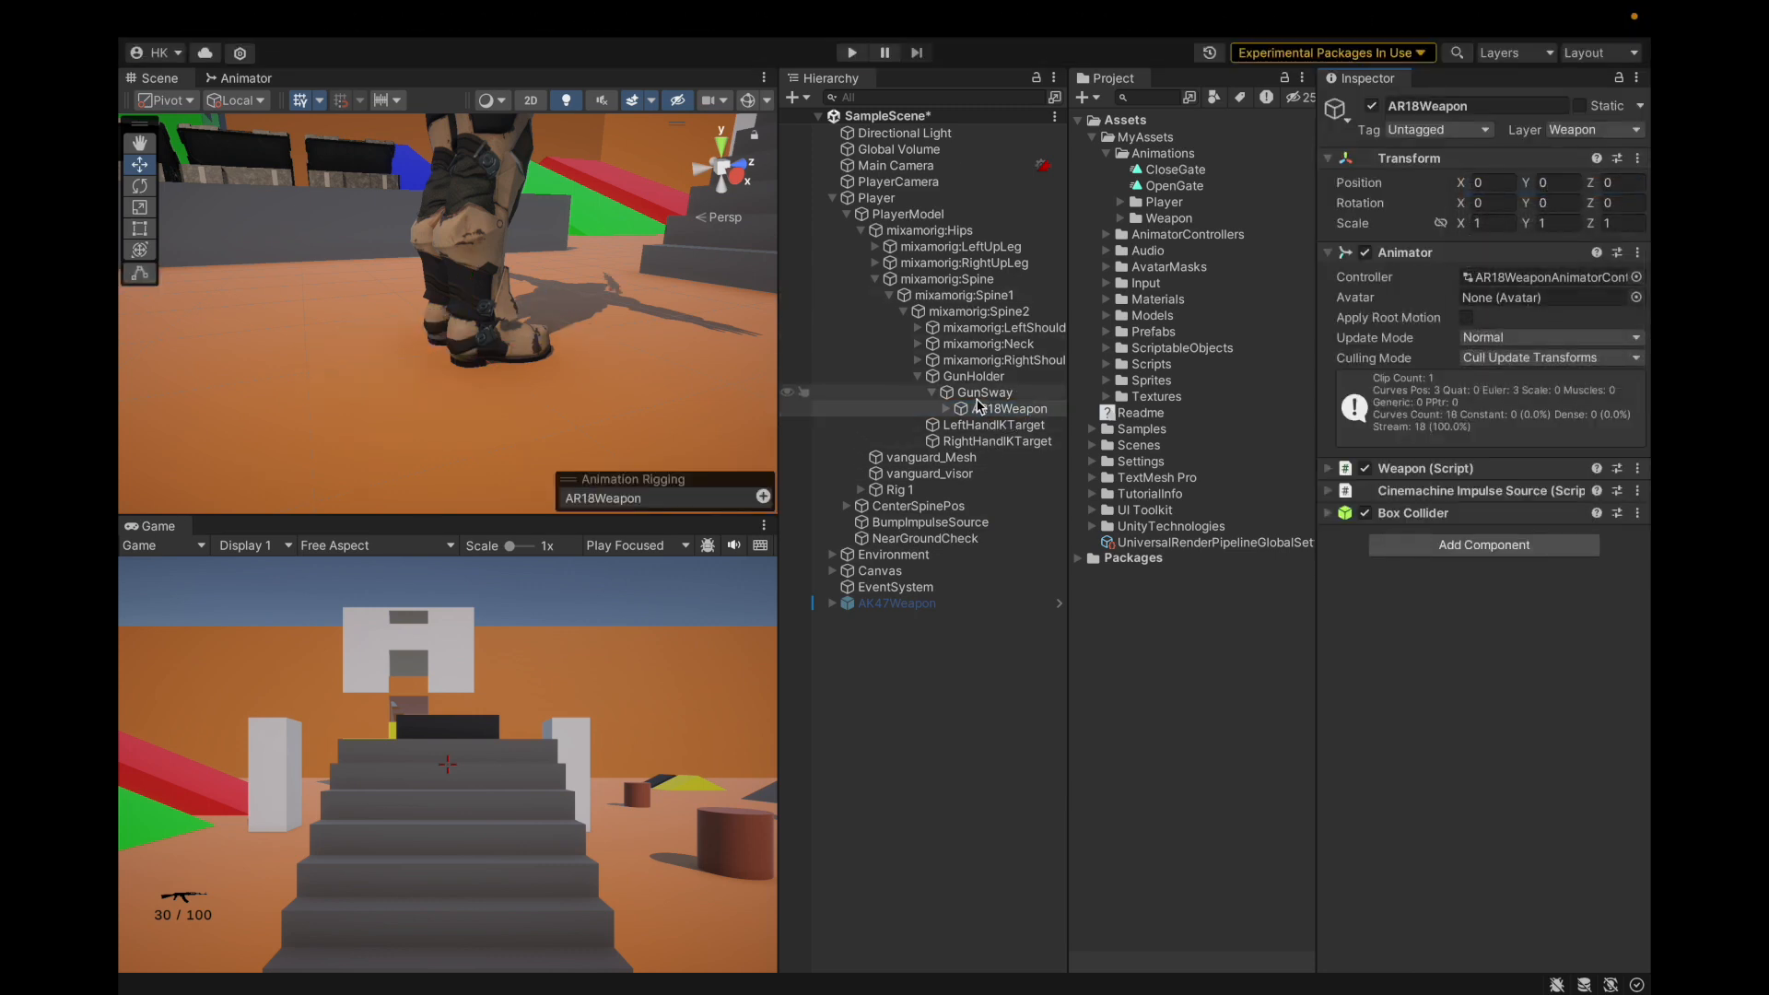
{"action": "double_click", "coordinate": [1008, 409]}
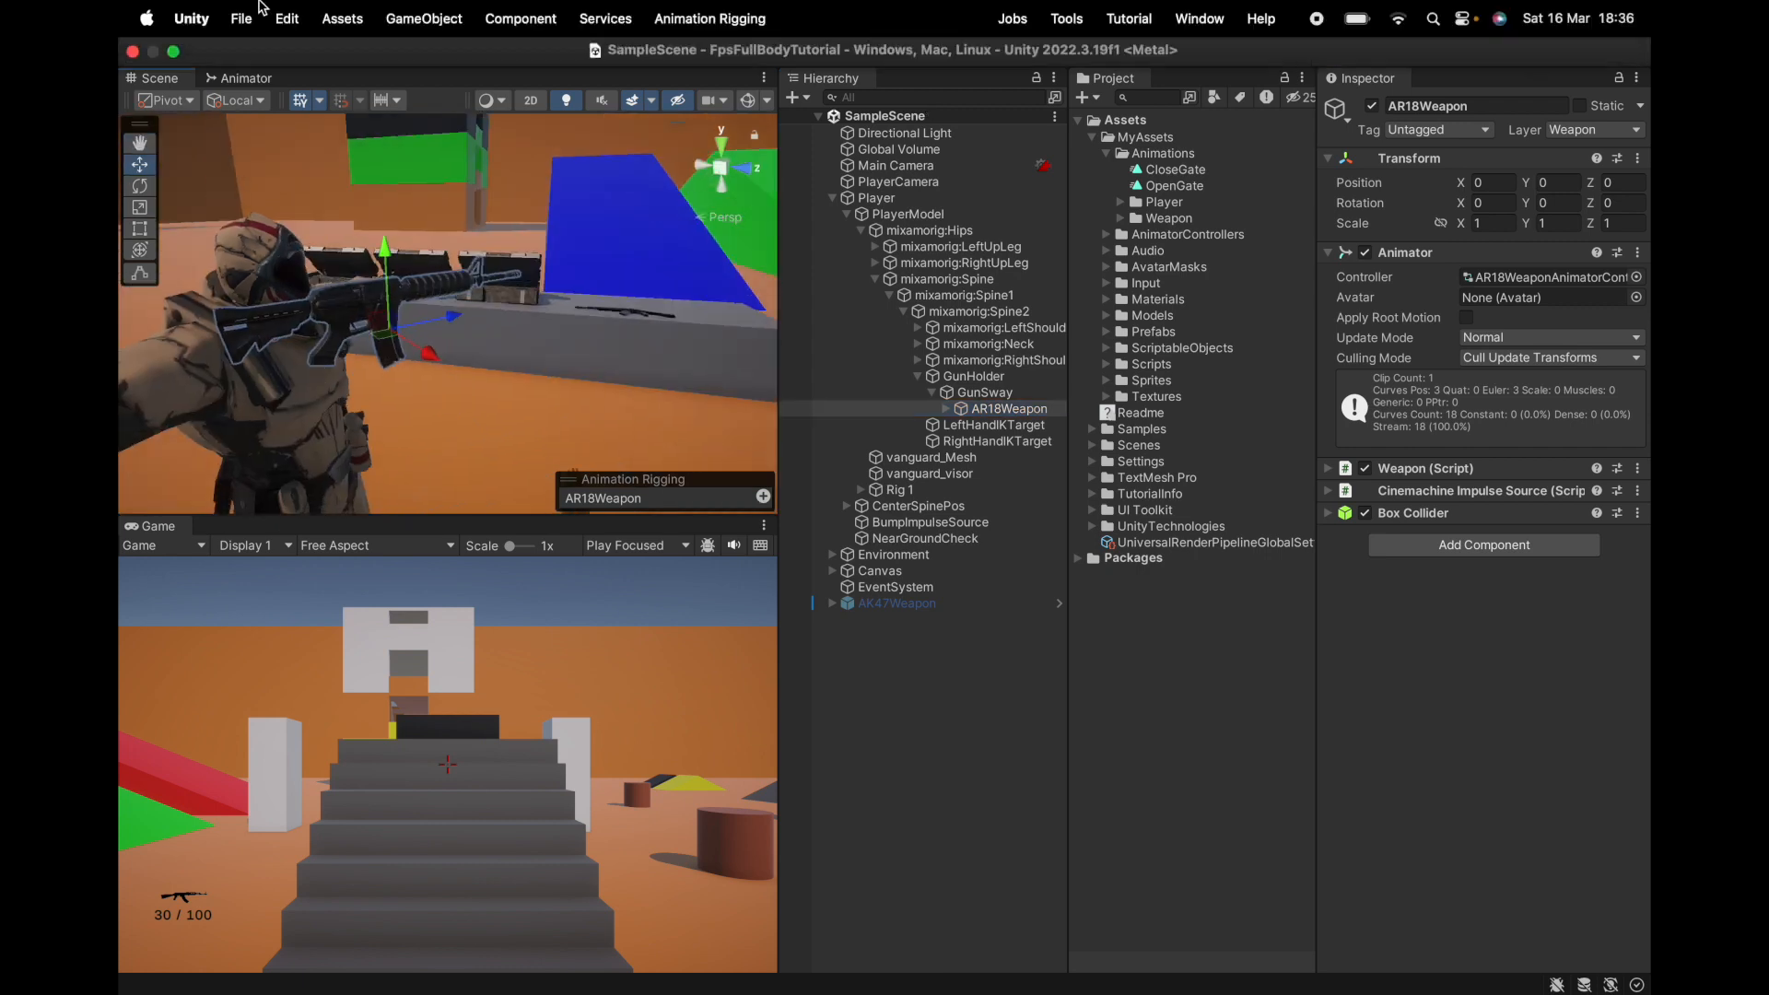
Save the project and run a play-mode test of the Player holding the AR18.
{"action": "left_click", "coordinate": [240, 18]}
{"action": "left_click", "coordinate": [267, 278]}
{"action": "key", "text": "super+p"}
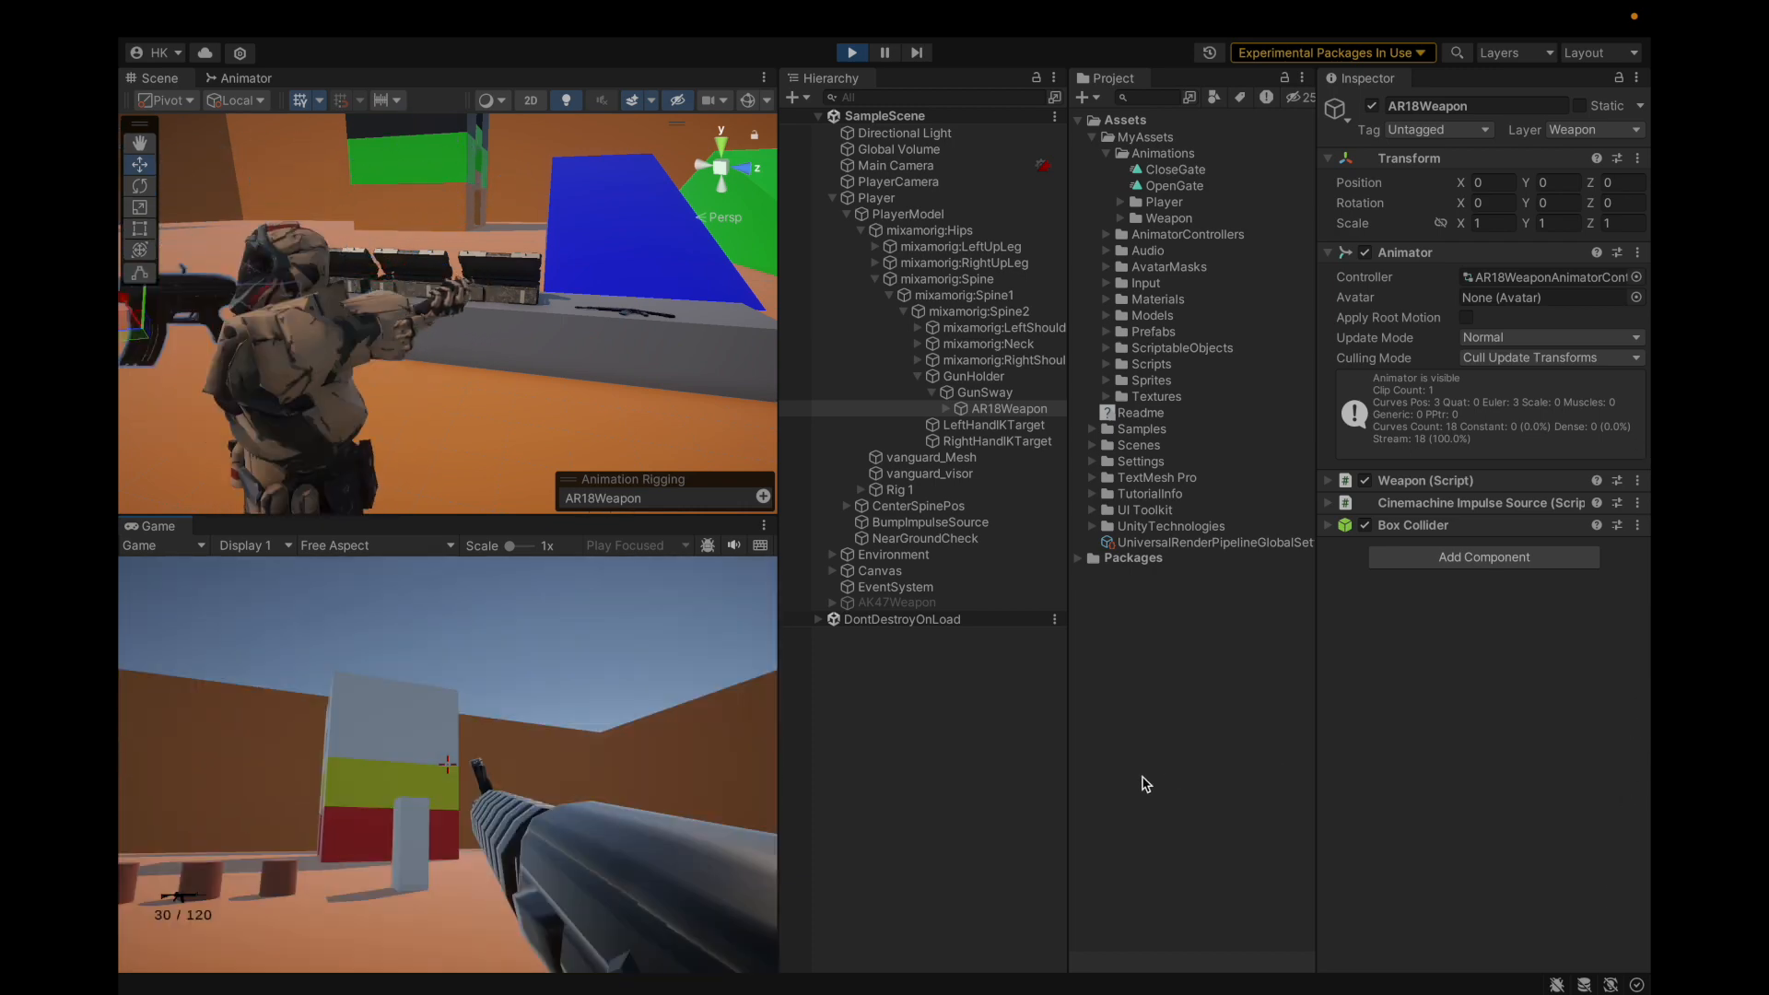
{"action": "key", "text": "ctrl+p"}
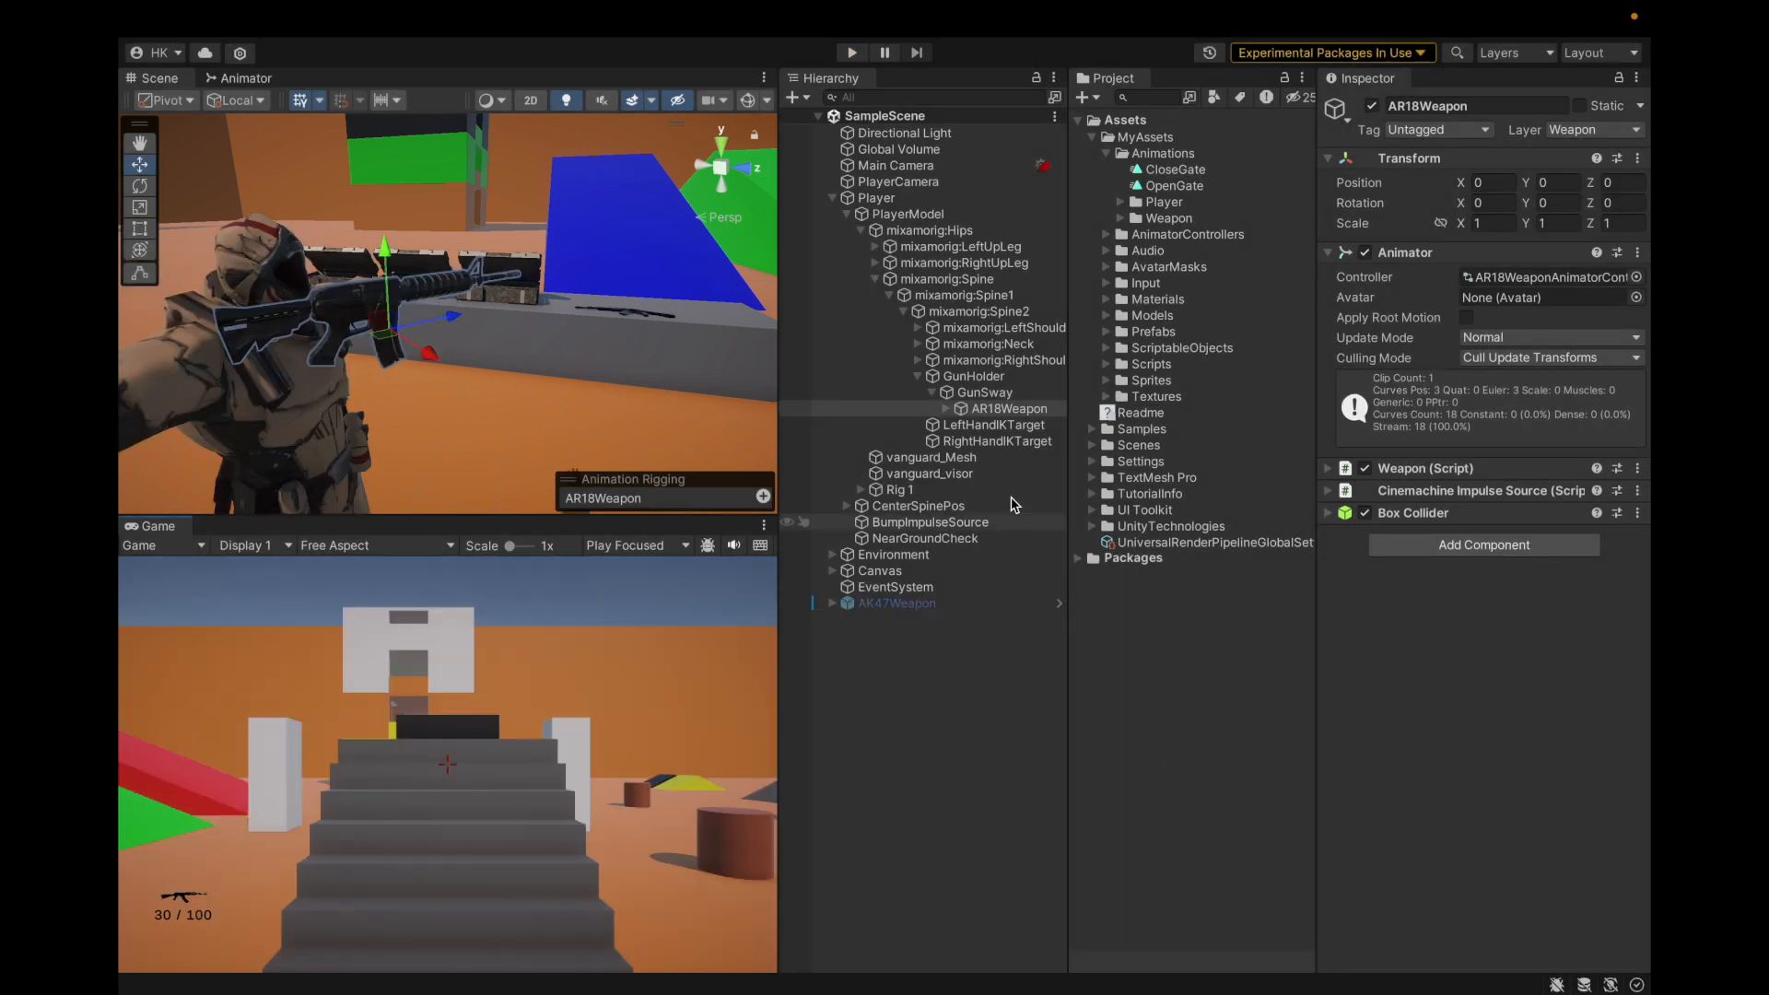
Select the Player and examine its Player Controller script settings, down to the Weapon, Clip Prevention and Interactions sections.
{"action": "left_click", "coordinate": [999, 360]}
{"action": "key", "text": "Up"}
{"action": "key", "text": "Up"}
{"action": "key", "text": "Up"}
{"action": "key", "text": "Up"}
{"action": "key", "text": "Up"}
{"action": "key", "text": "Up"}
{"action": "key", "text": "Up"}
{"action": "key", "text": "Up"}
{"action": "key", "text": "Up"}
{"action": "key", "text": "Up"}
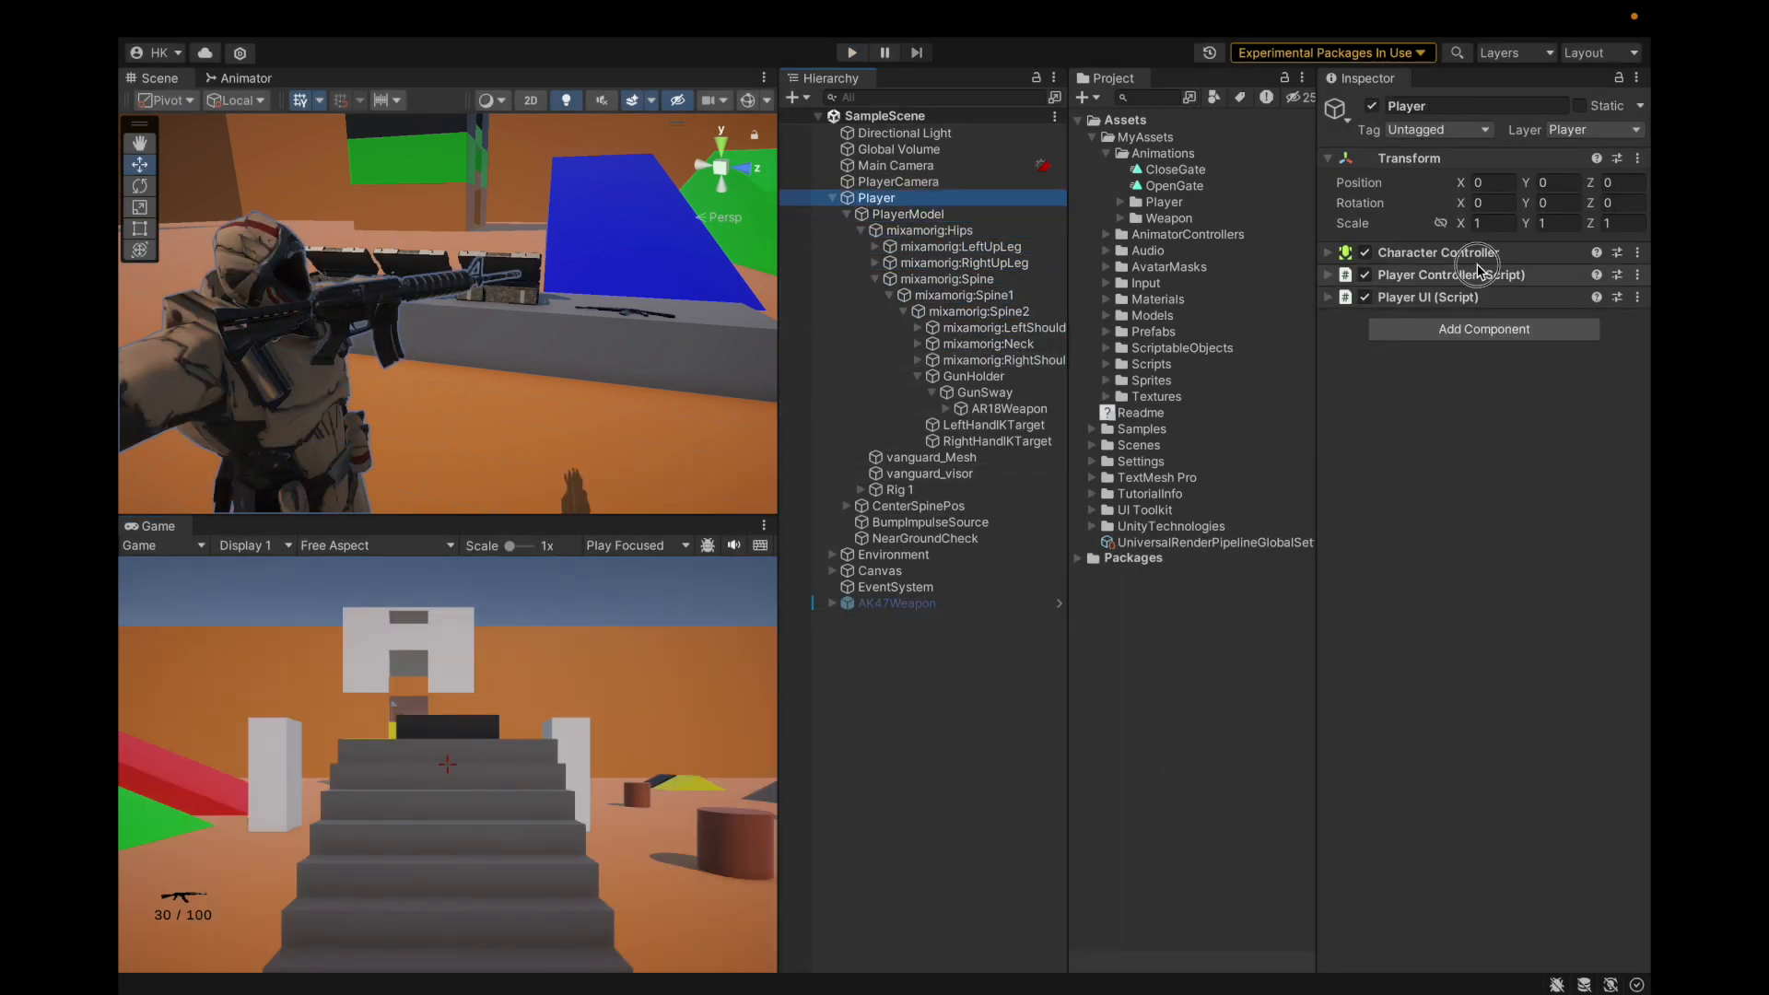
{"action": "left_click", "coordinate": [1478, 273]}
{"action": "scroll", "coordinate": [1480, 271], "scroll_direction": "down", "scroll_amount": 10}
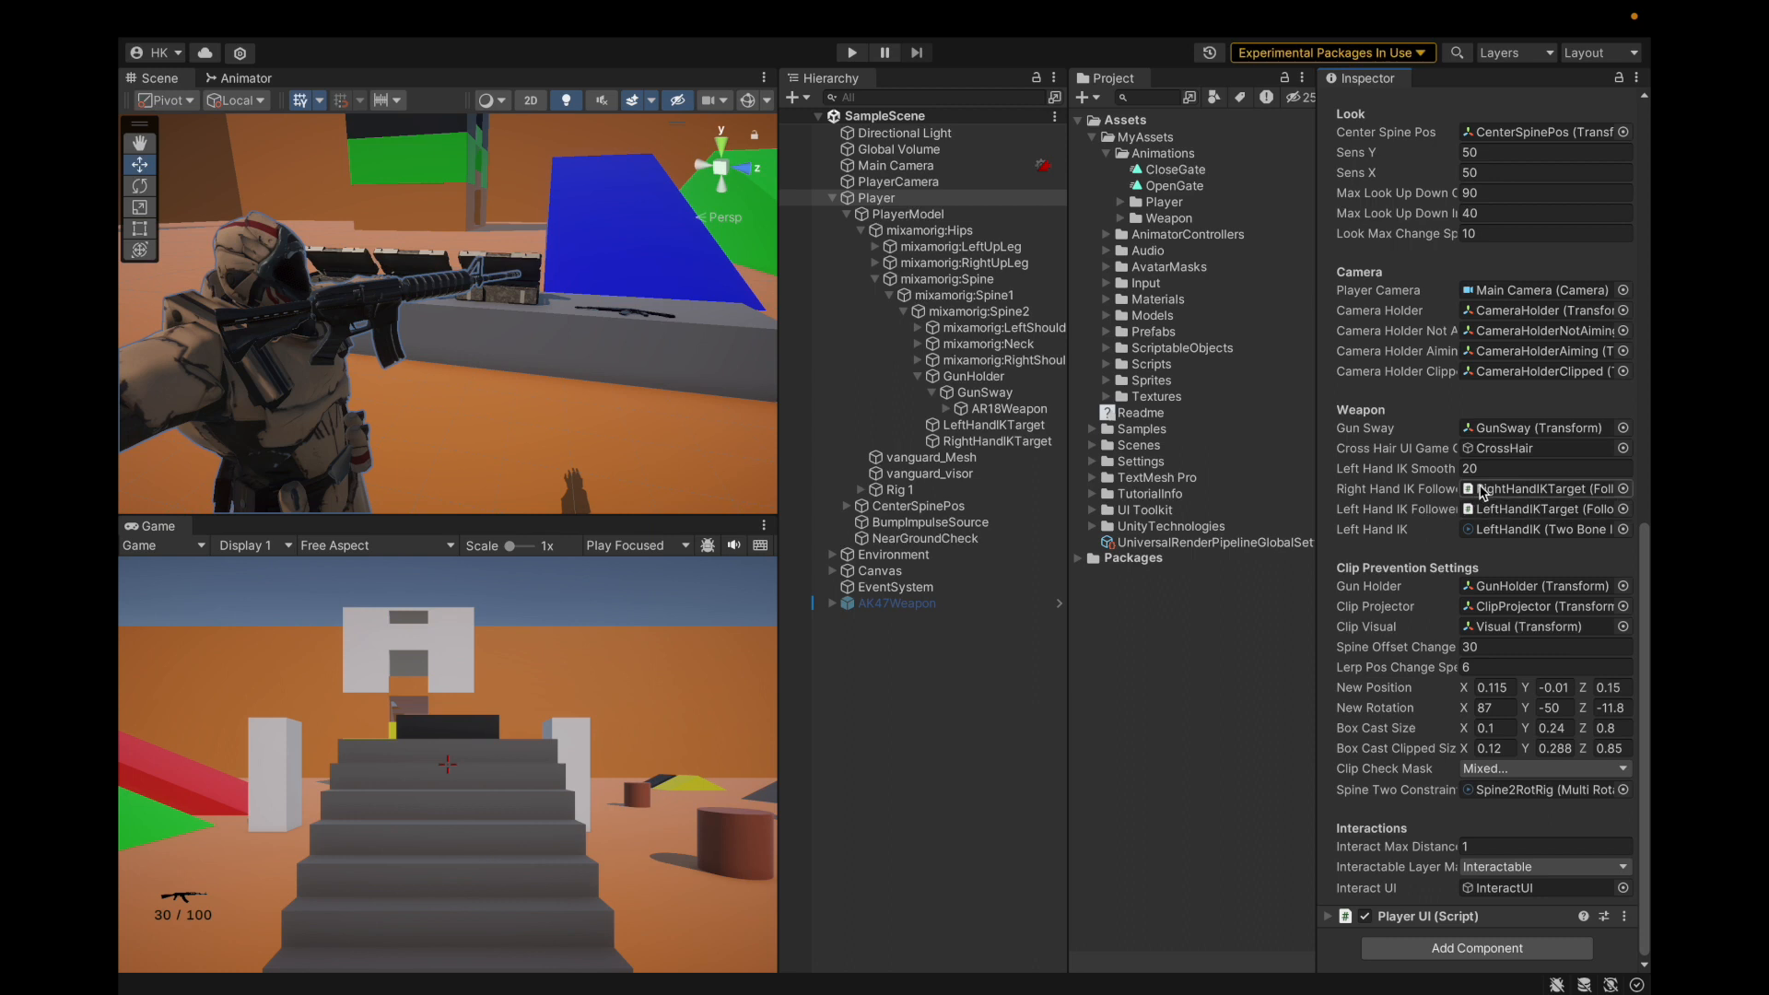
Locate the Player's right and left hand IK targets and examine which transform each one follows.
{"action": "left_click", "coordinate": [1482, 491]}
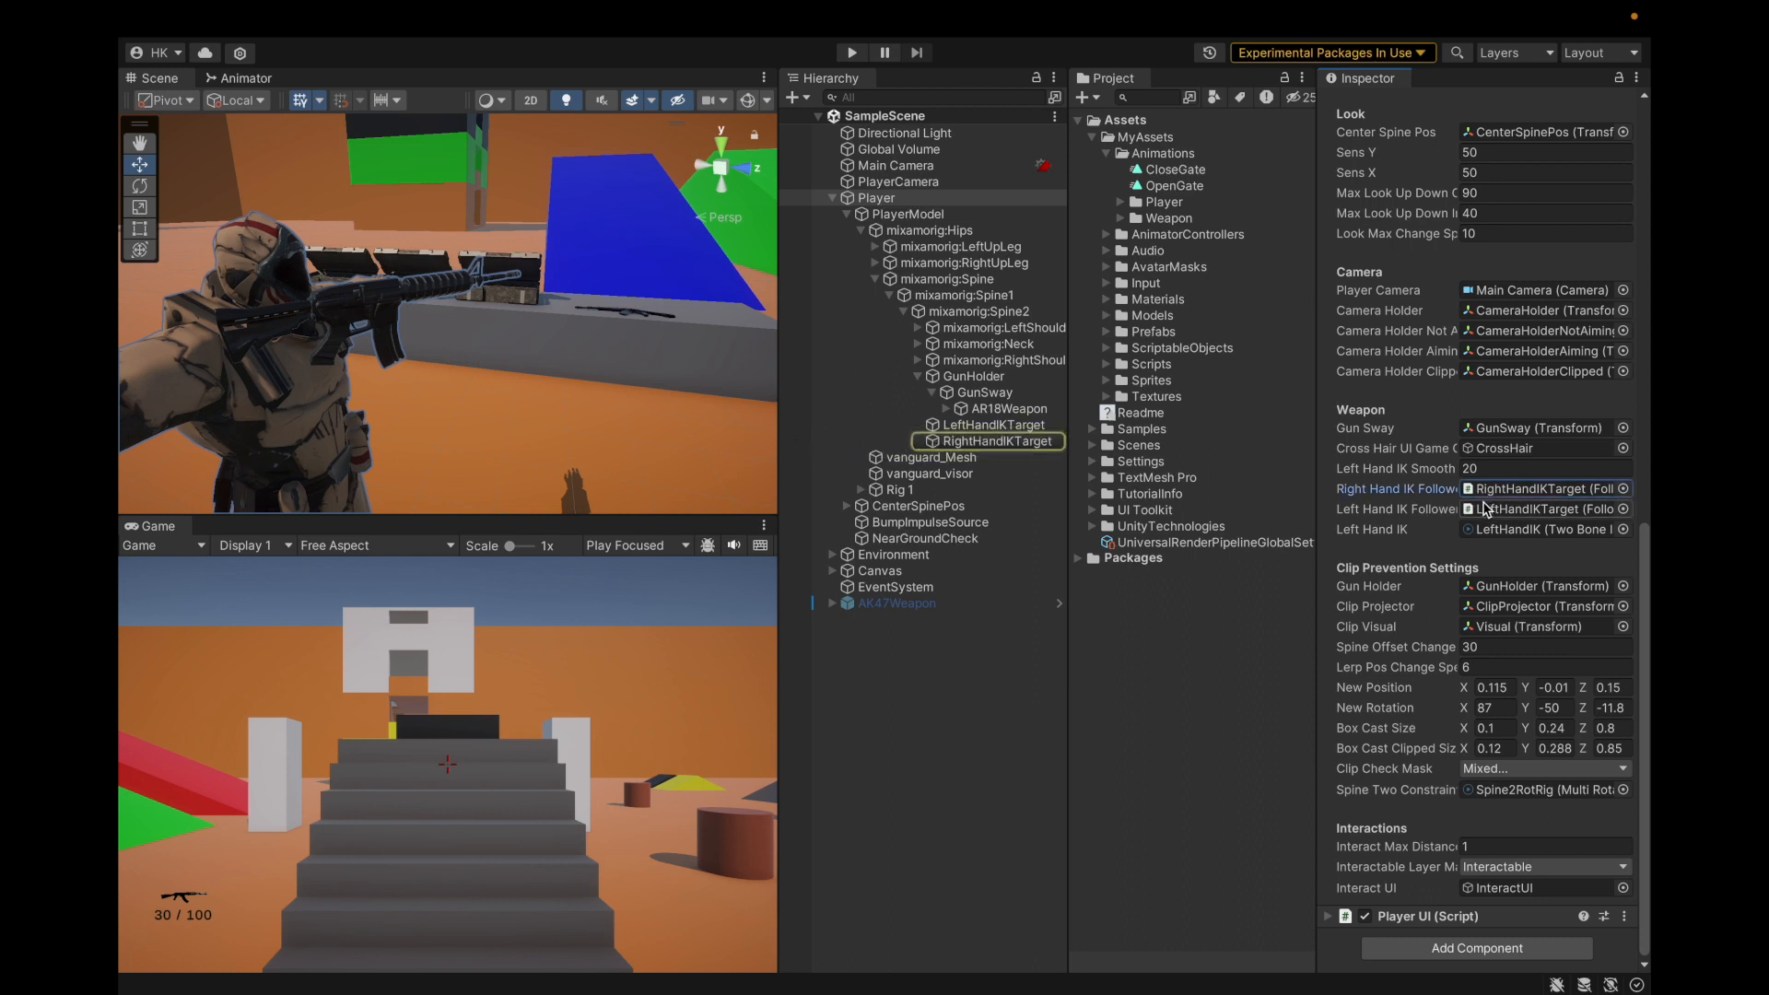
{"action": "left_click", "coordinate": [1497, 512]}
{"action": "left_click", "coordinate": [968, 426]}
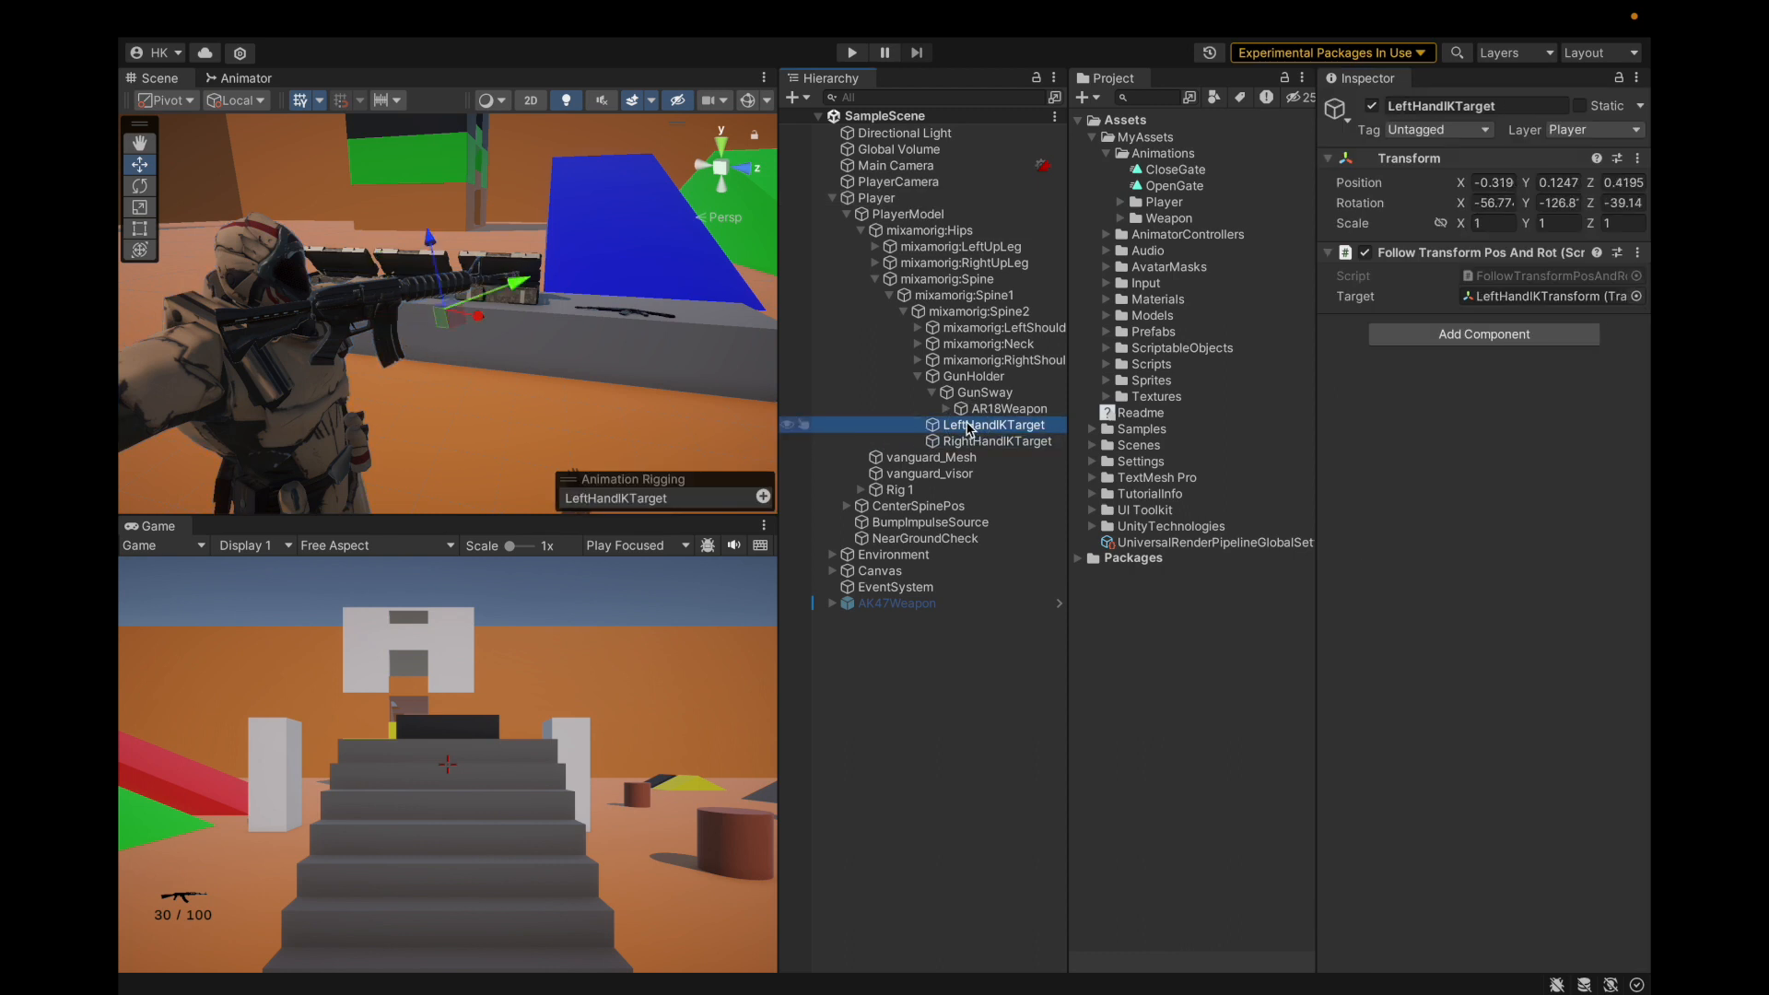
{"action": "left_click", "coordinate": [1559, 297]}
{"action": "left_click", "coordinate": [1036, 441]}
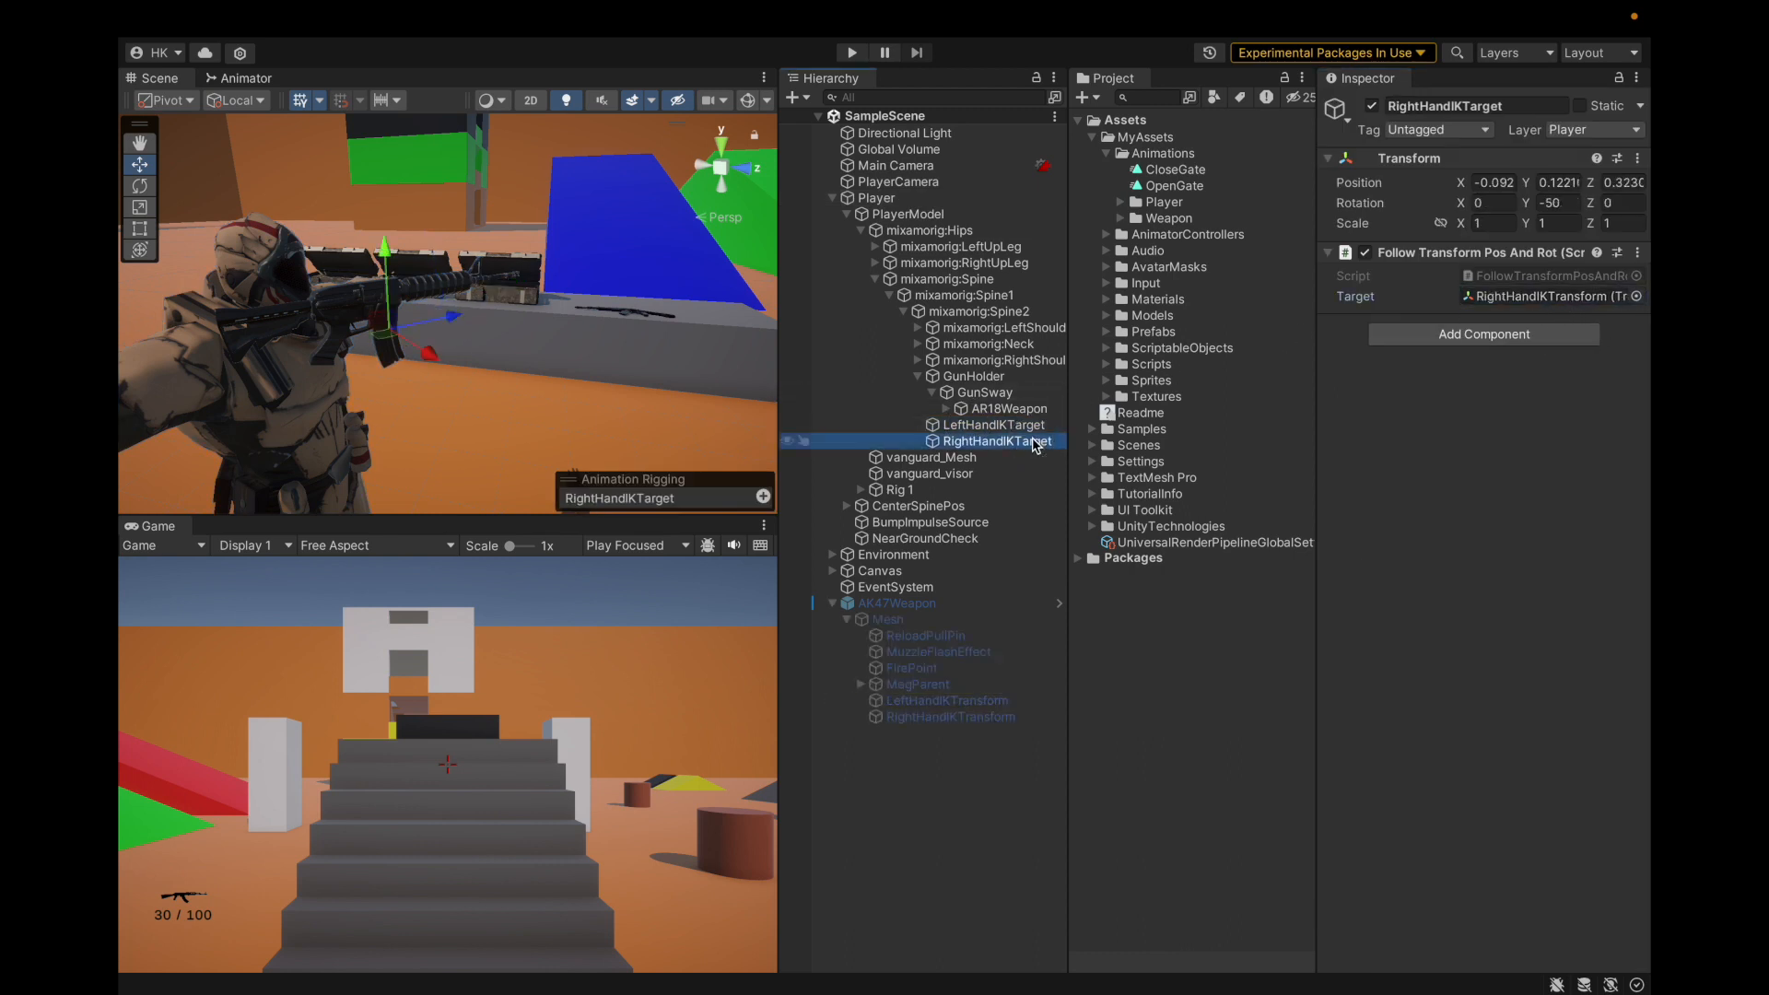
{"action": "left_click", "coordinate": [1504, 297]}
Assign the AR18's RightHandIKTransform and LeftHandIKTransform as the Target of RightHandIKTarget and LeftHandIKTarget respectively.
{"action": "left_click", "coordinate": [946, 409]}
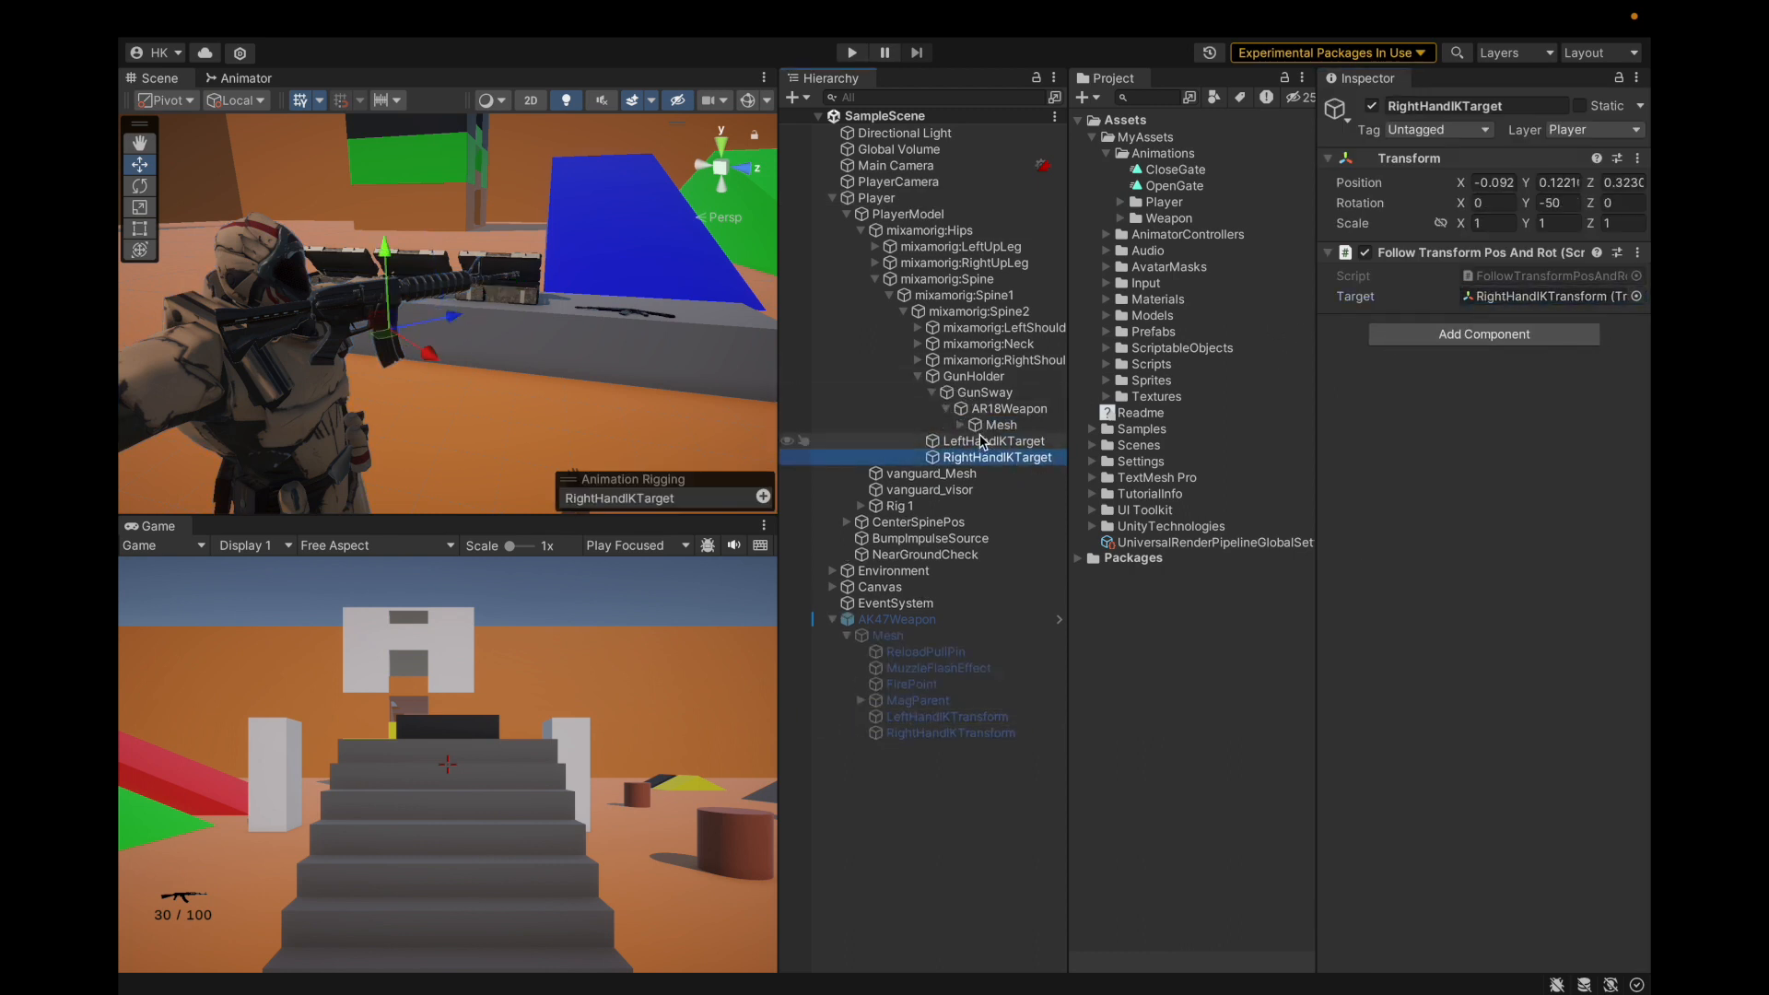
{"action": "left_click", "coordinate": [961, 425]}
{"action": "left_click_drag", "start_coordinate": [1032, 523], "coordinate": [1524, 296]}
{"action": "left_click", "coordinate": [993, 538]}
{"action": "left_click_drag", "start_coordinate": [1027, 506], "coordinate": [1520, 295]}
Run a play-mode test, fire the AR18, and inspect the Player's grip from several angles in the scene view.
{"action": "left_click", "coordinate": [854, 54]}
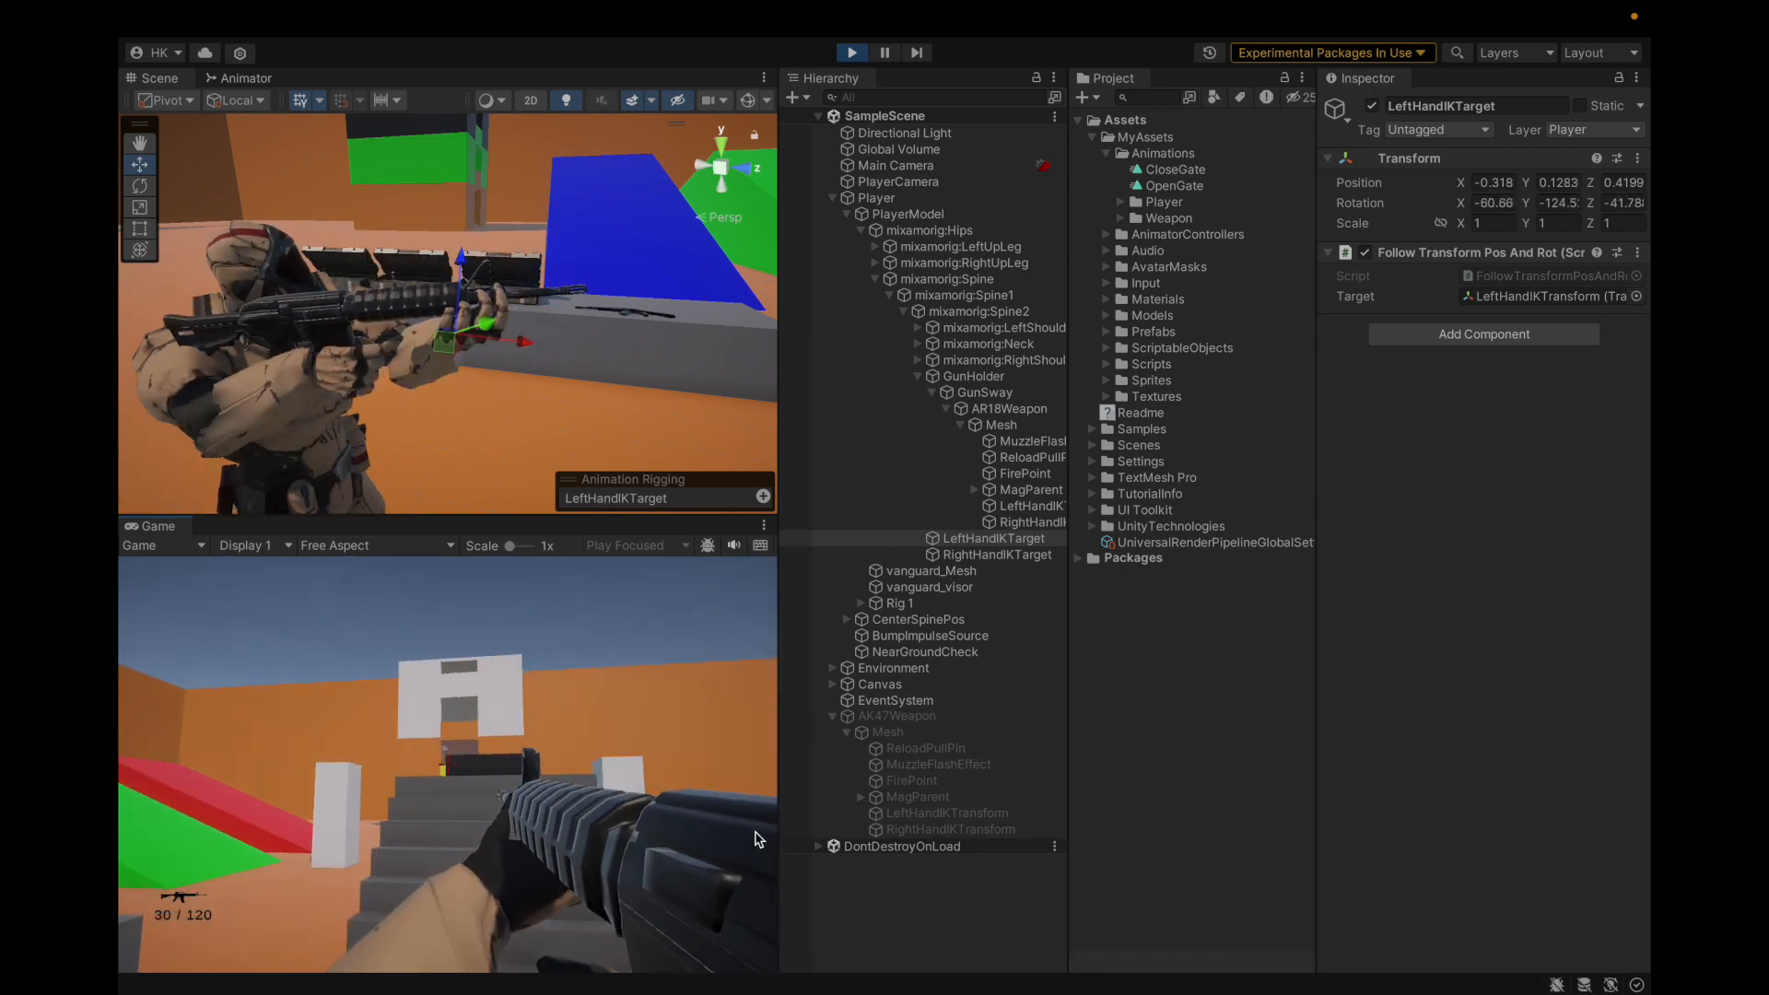
{"action": "left_click", "coordinate": [891, 885]}
{"action": "scroll", "coordinate": [527, 400], "scroll_direction": "down", "scroll_amount": 5}
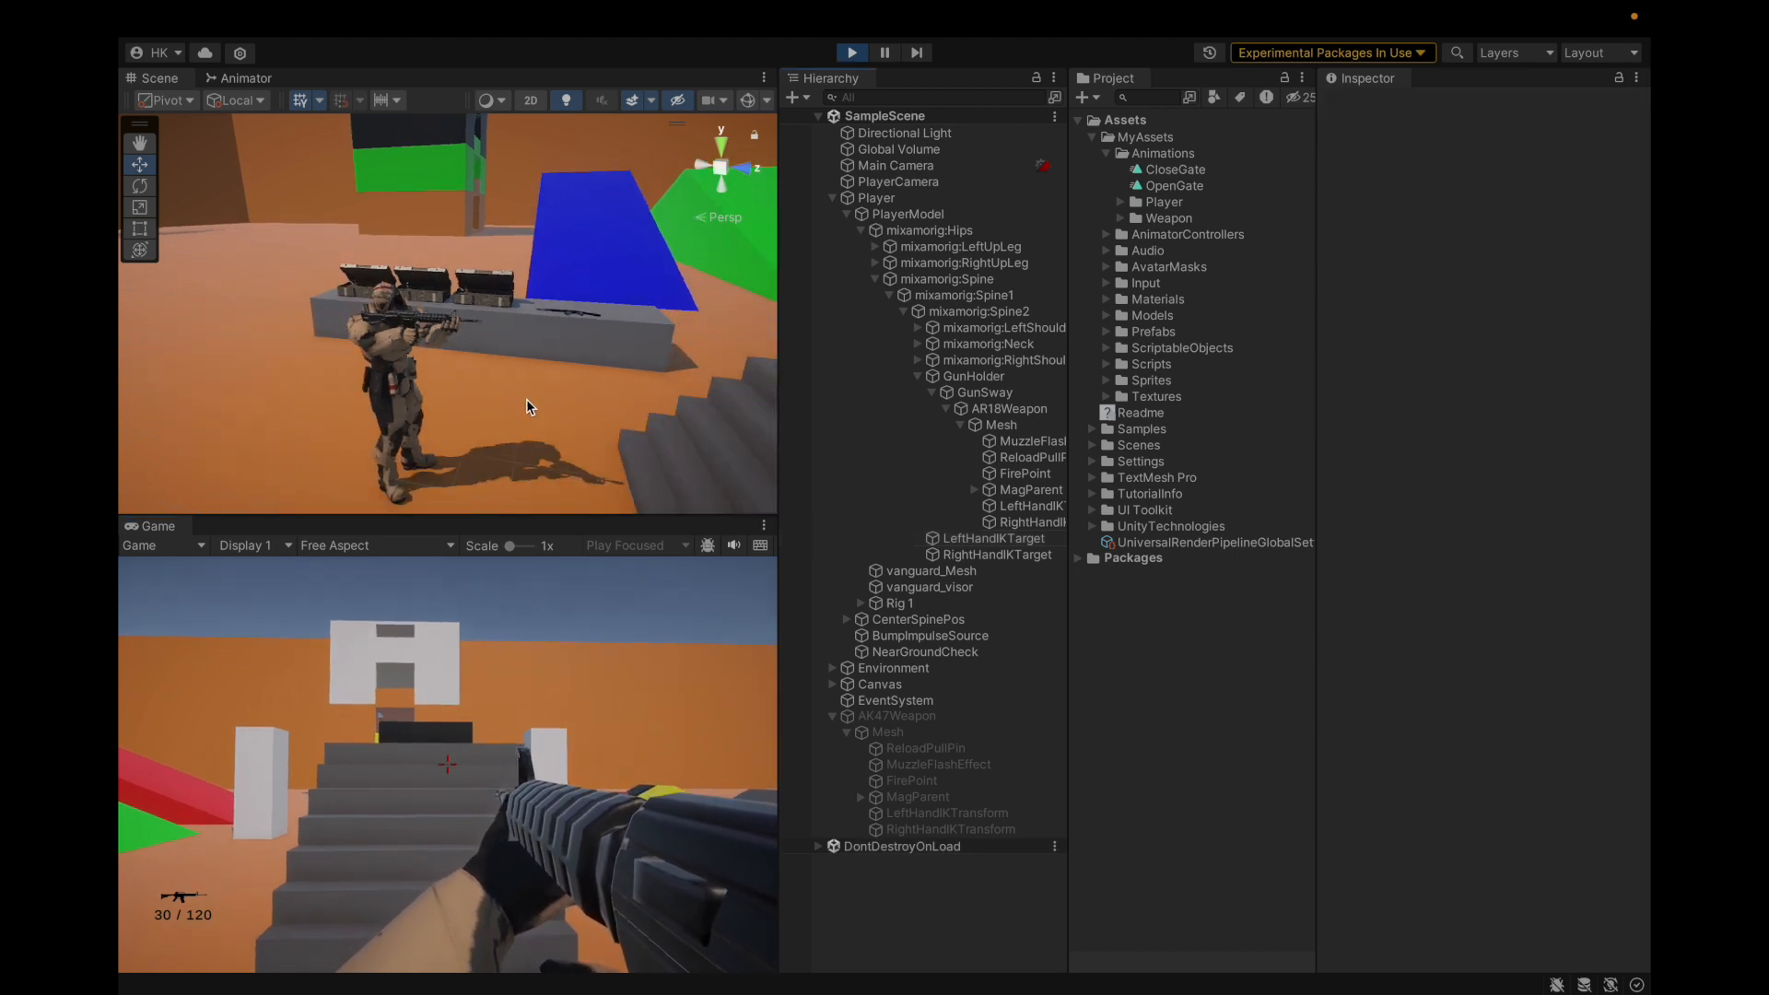
{"action": "left_click_drag", "start_coordinate": [483, 405], "coordinate": [529, 413], "text": "alt"}
{"action": "scroll", "coordinate": [406, 335], "scroll_direction": "up", "scroll_amount": 4}
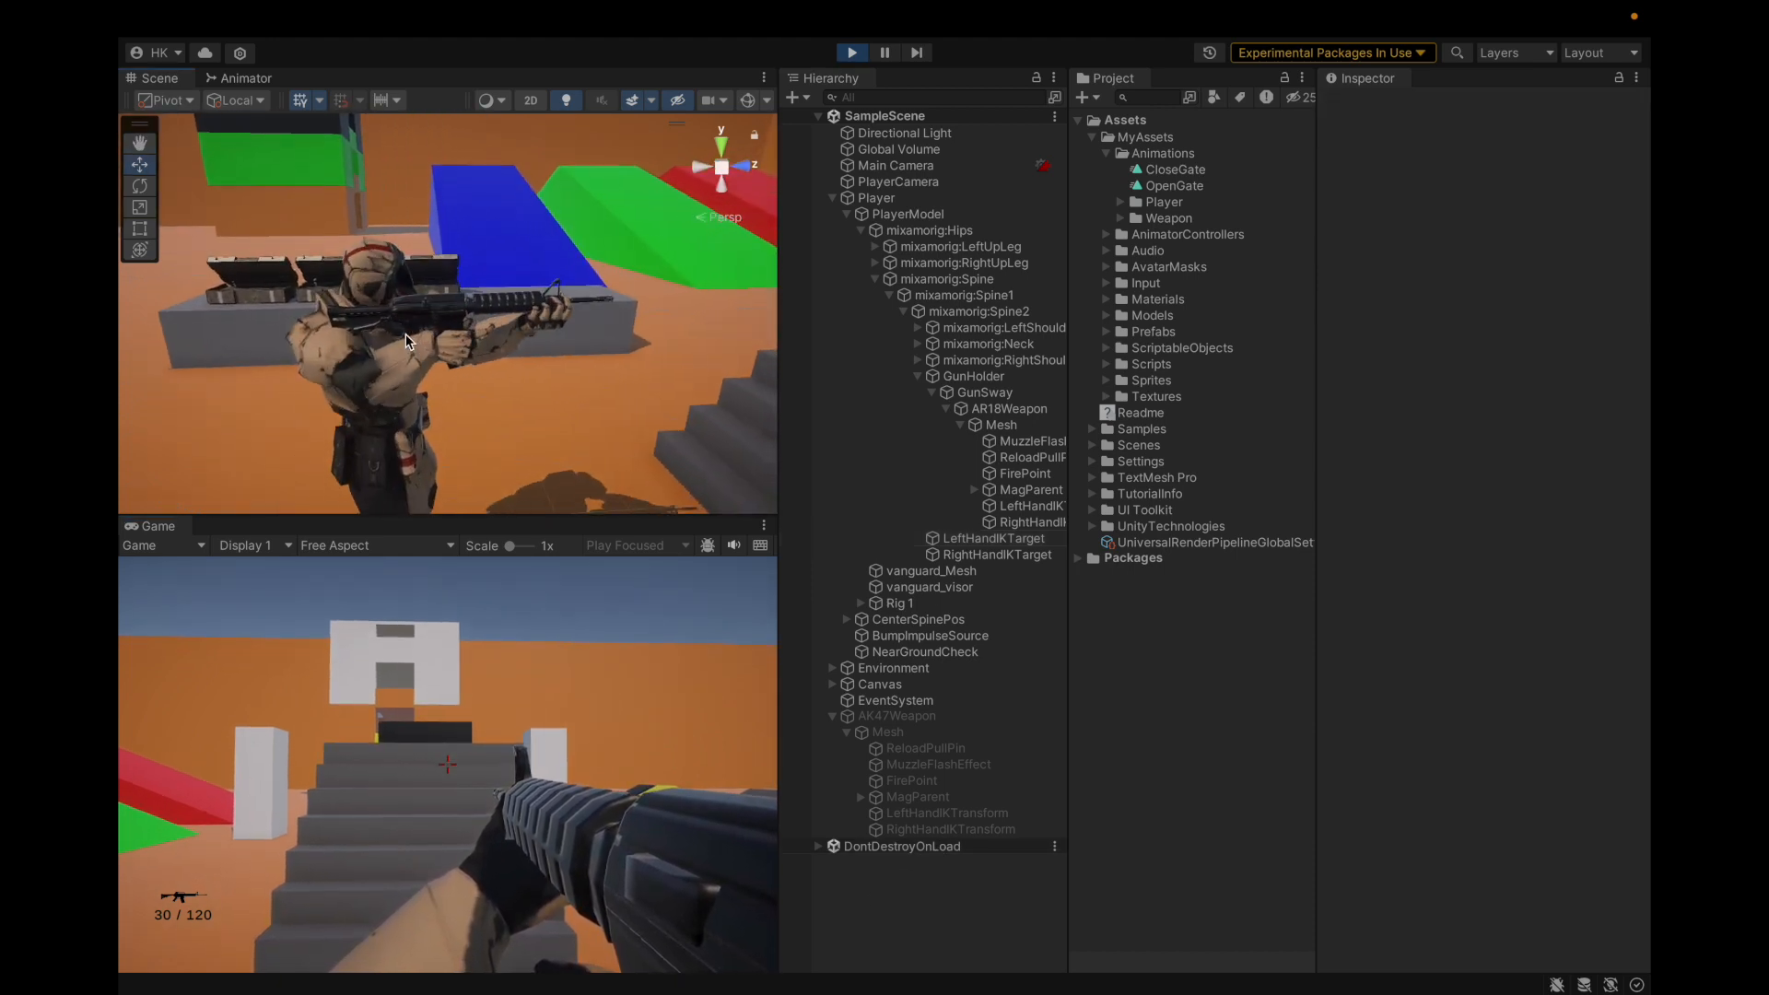
{"action": "left_click_drag", "start_coordinate": [415, 338], "coordinate": [668, 391], "text": "alt"}
{"action": "left_click", "coordinate": [606, 634]}
{"action": "right_click_drag", "start_coordinate": [606, 634], "coordinate": [662, 634]}
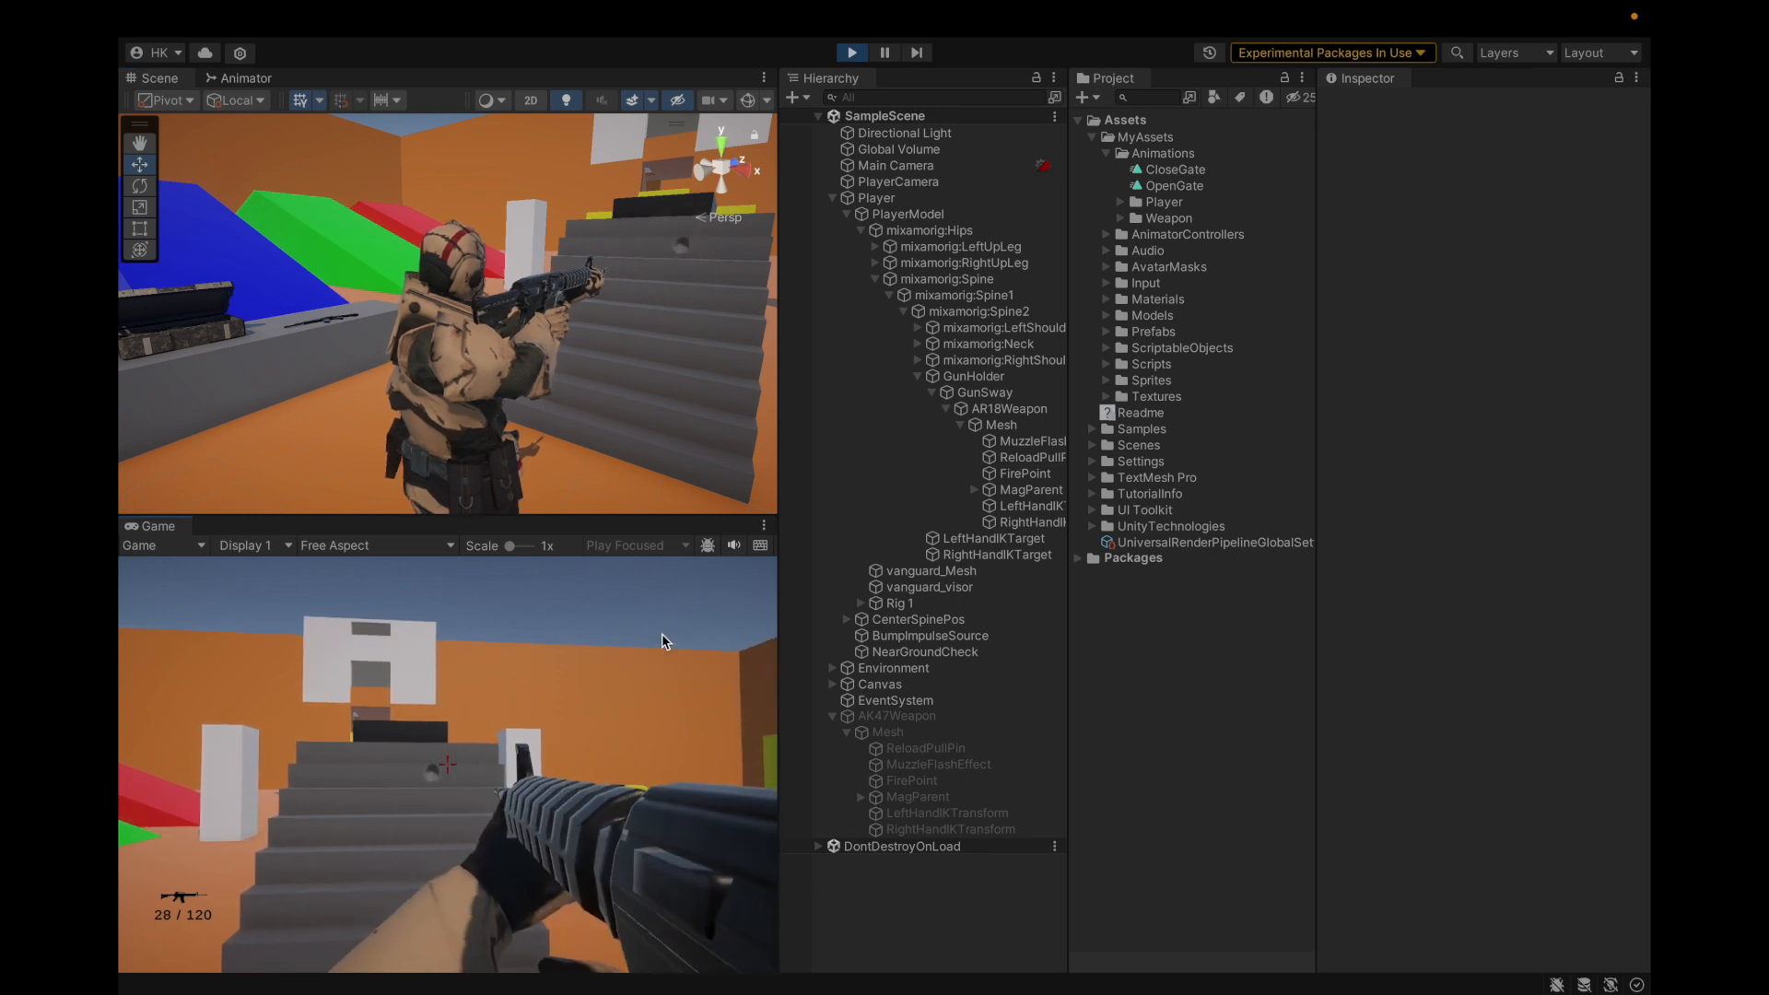
{"action": "scroll", "coordinate": [557, 233], "scroll_direction": "up", "scroll_amount": 4}
{"action": "left_click_drag", "start_coordinate": [556, 234], "coordinate": [520, 251], "text": "alt"}
{"action": "scroll", "coordinate": [537, 387], "scroll_direction": "down", "scroll_amount": 5}
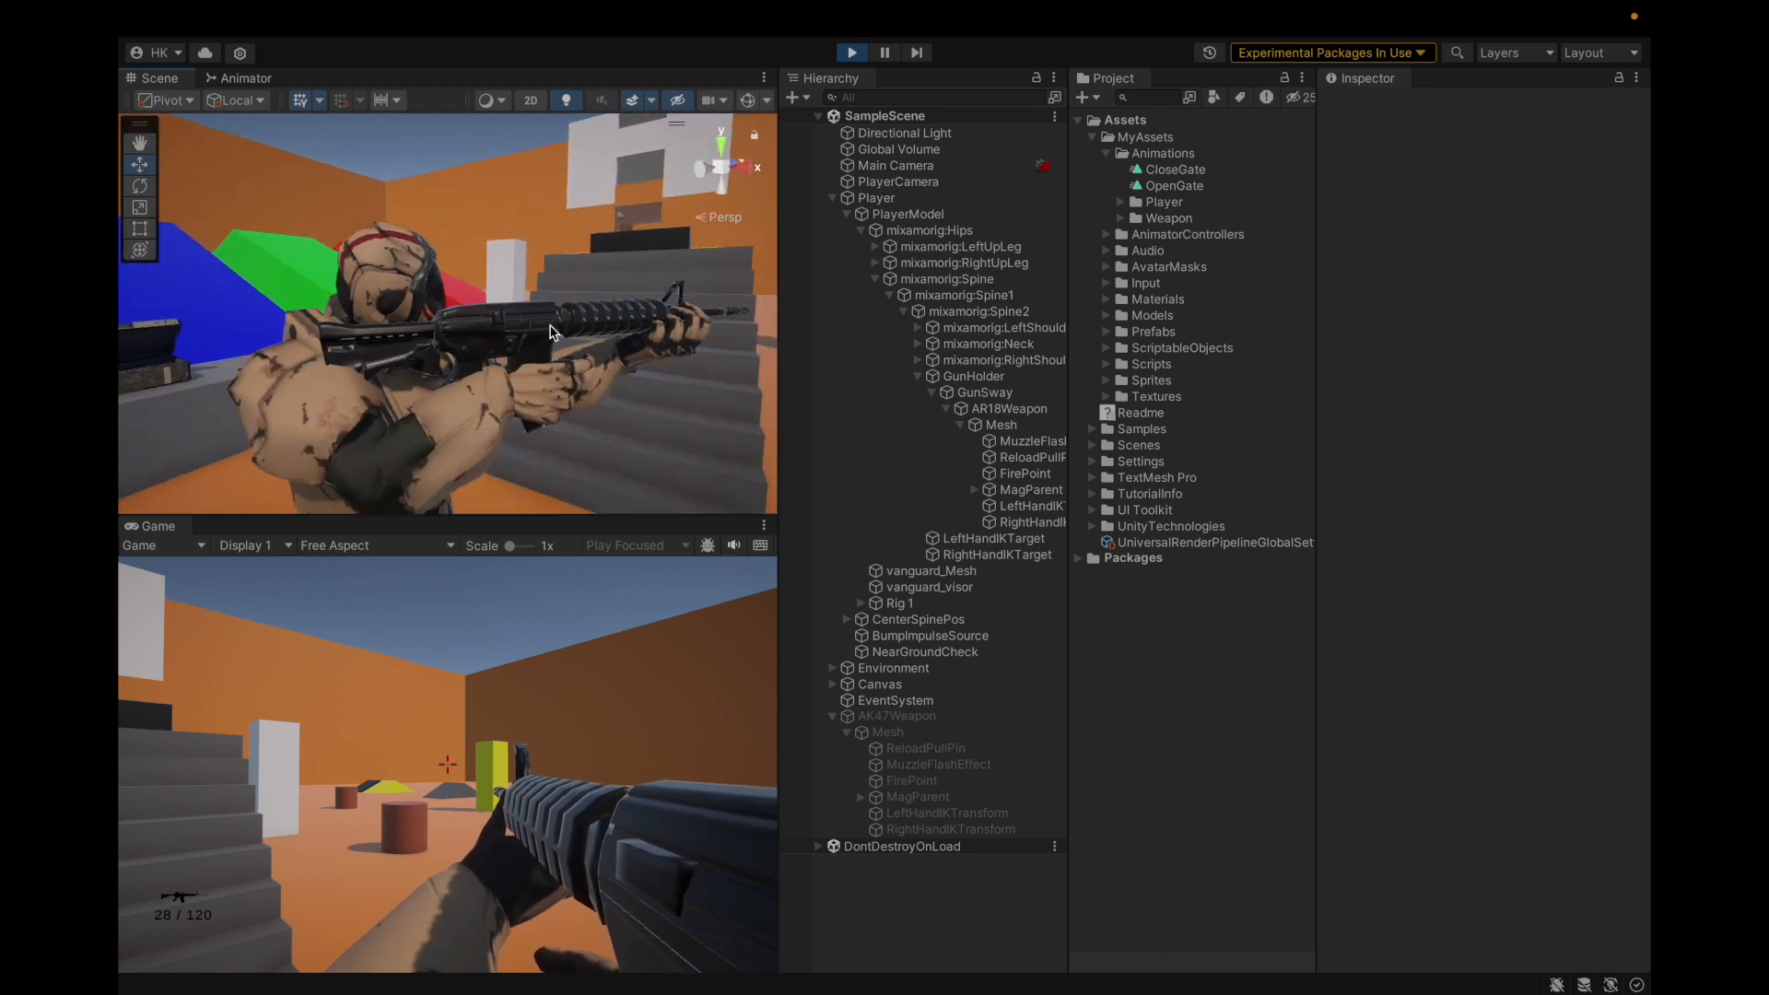
{"action": "left_click_drag", "start_coordinate": [549, 373], "coordinate": [490, 422], "text": "alt"}
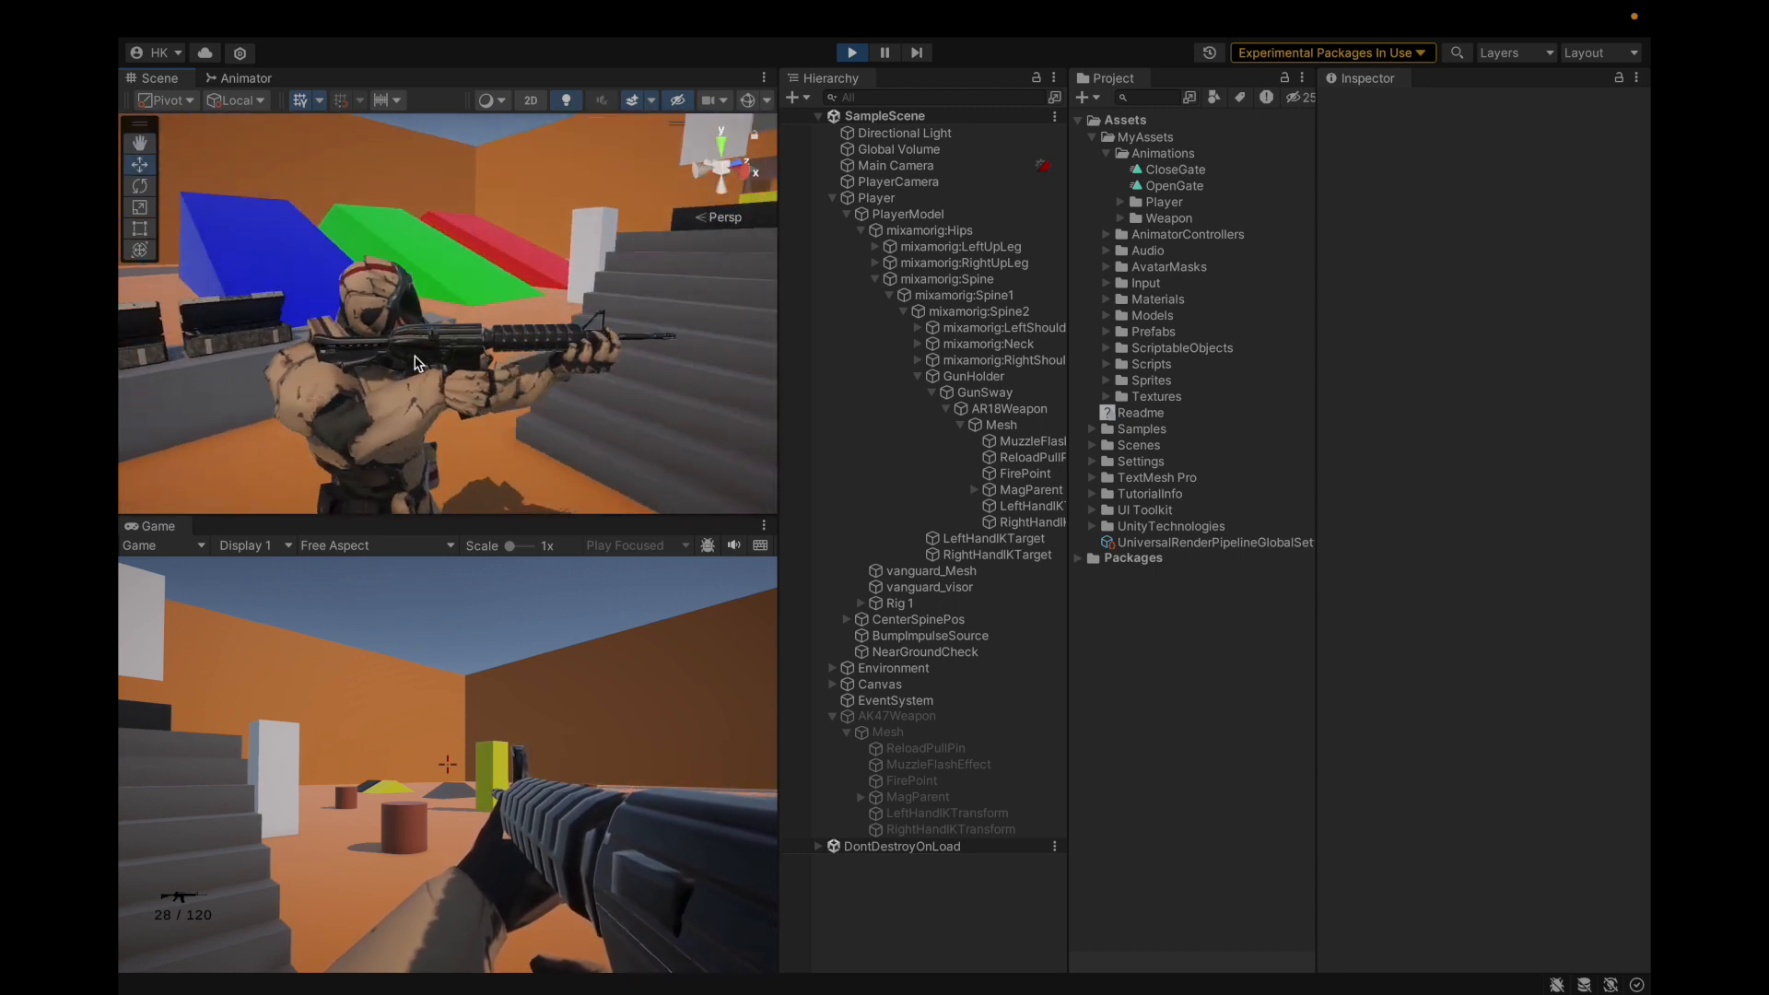
Compare the AR18Weapon and AK47Weapon roots and their Mesh children, toggling AK47Weapon on and back off.
{"action": "left_click", "coordinate": [930, 732]}
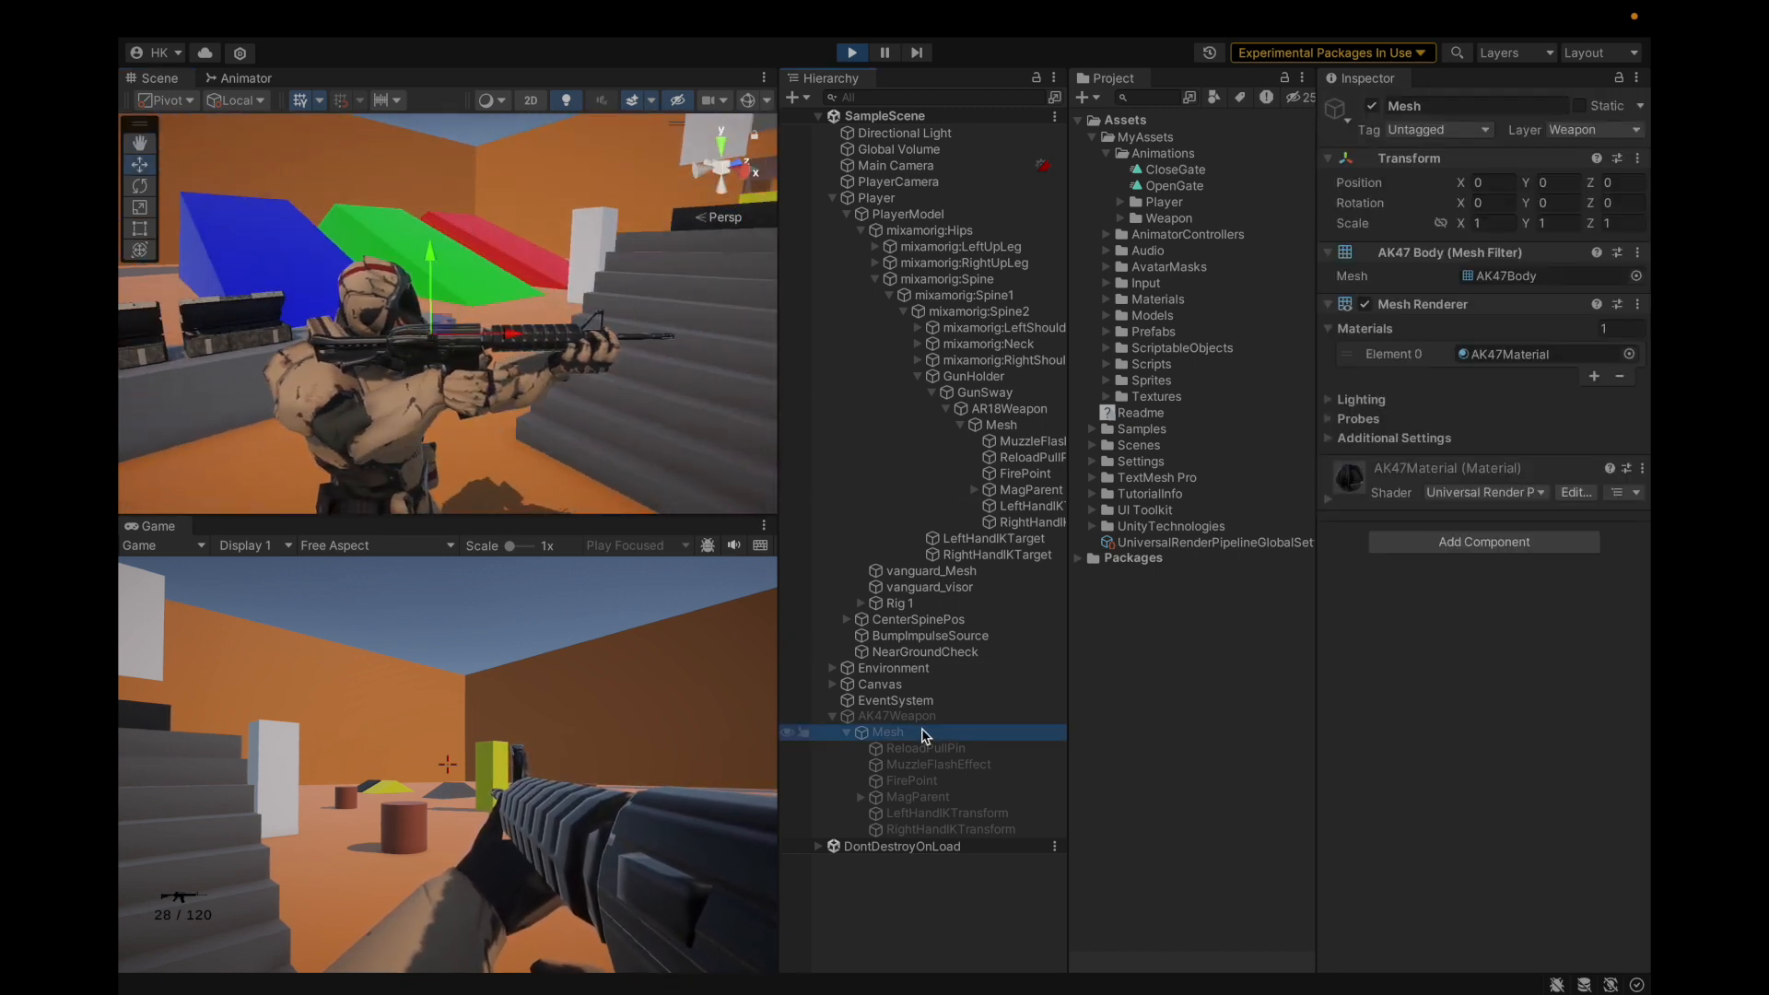
{"action": "left_click", "coordinate": [1003, 428]}
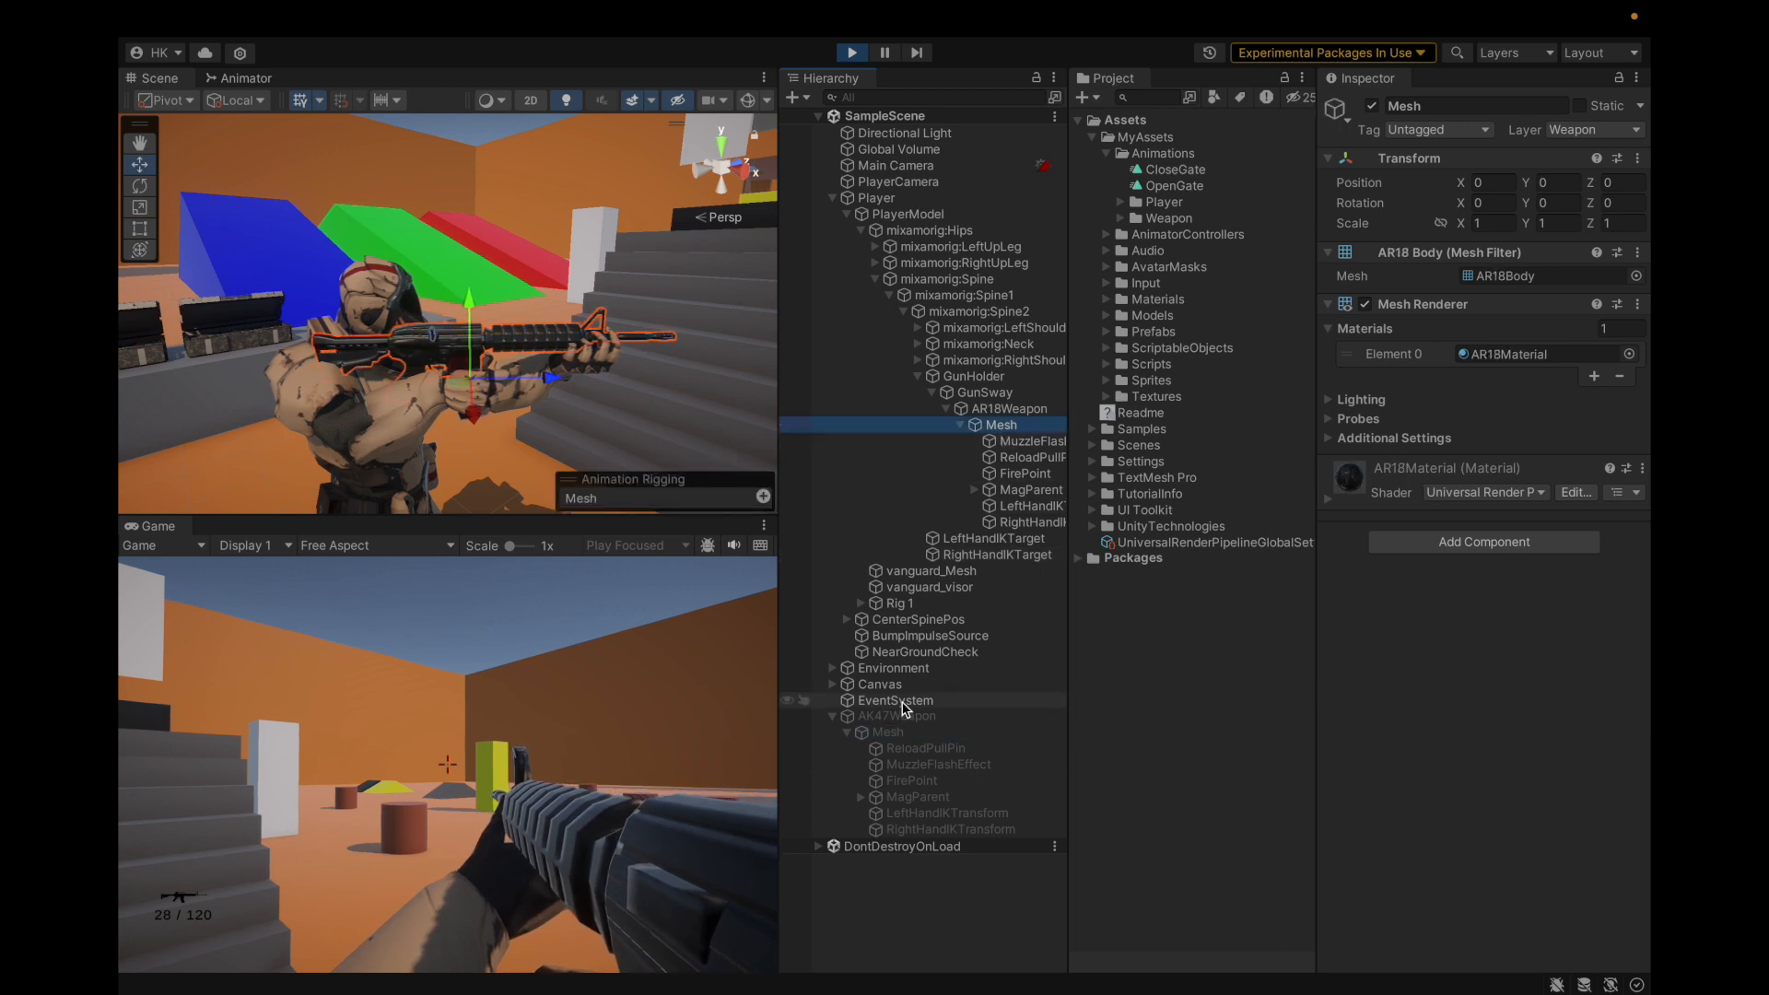
{"action": "left_click", "coordinate": [889, 736]}
{"action": "left_click", "coordinate": [1008, 427]}
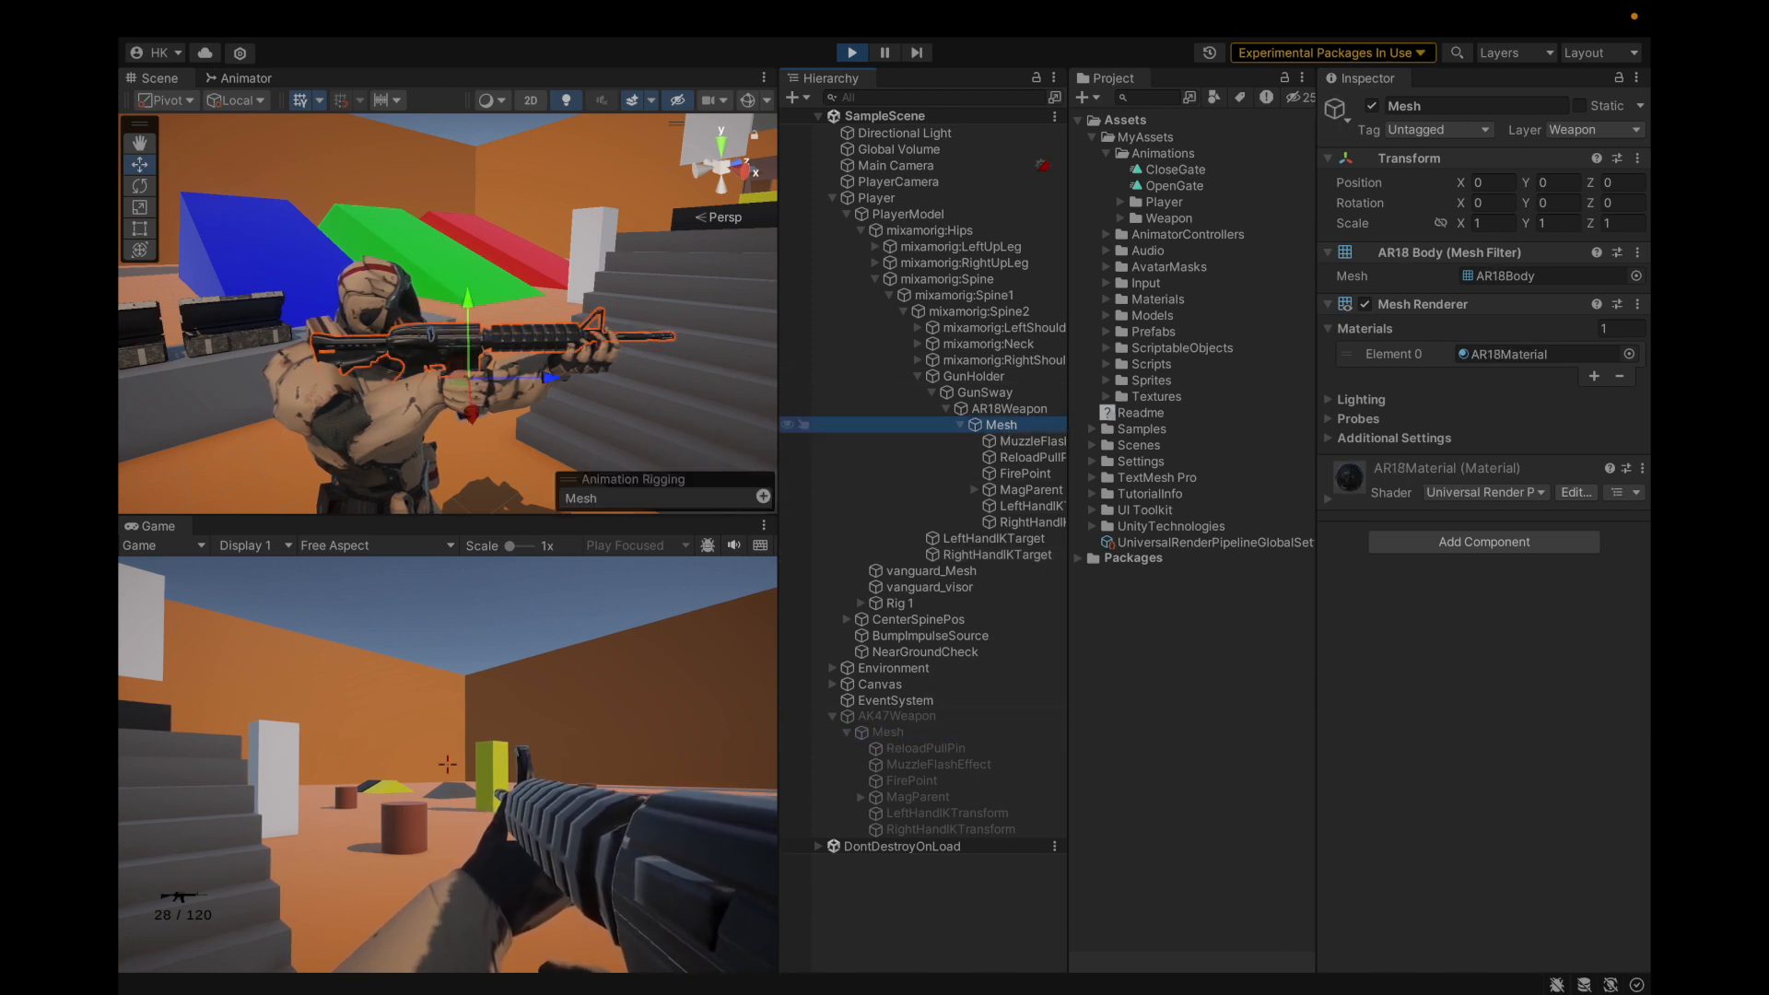
{"action": "key", "text": "Up"}
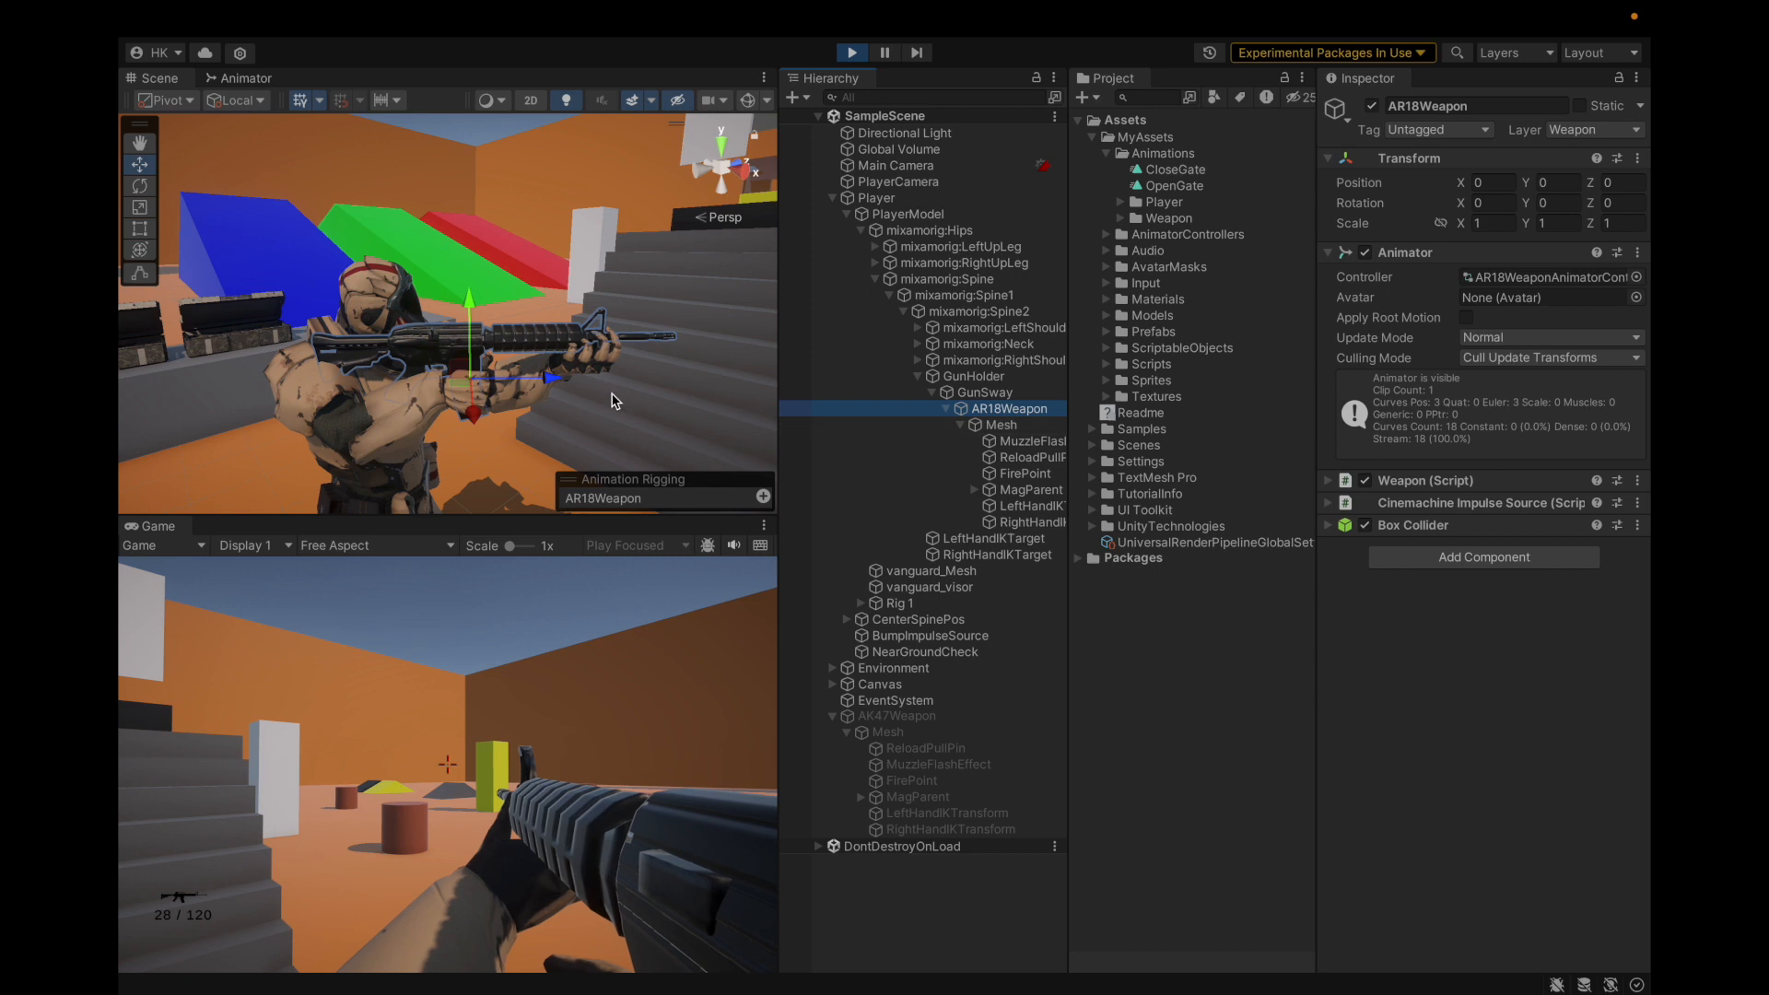
{"action": "left_click", "coordinate": [898, 717]}
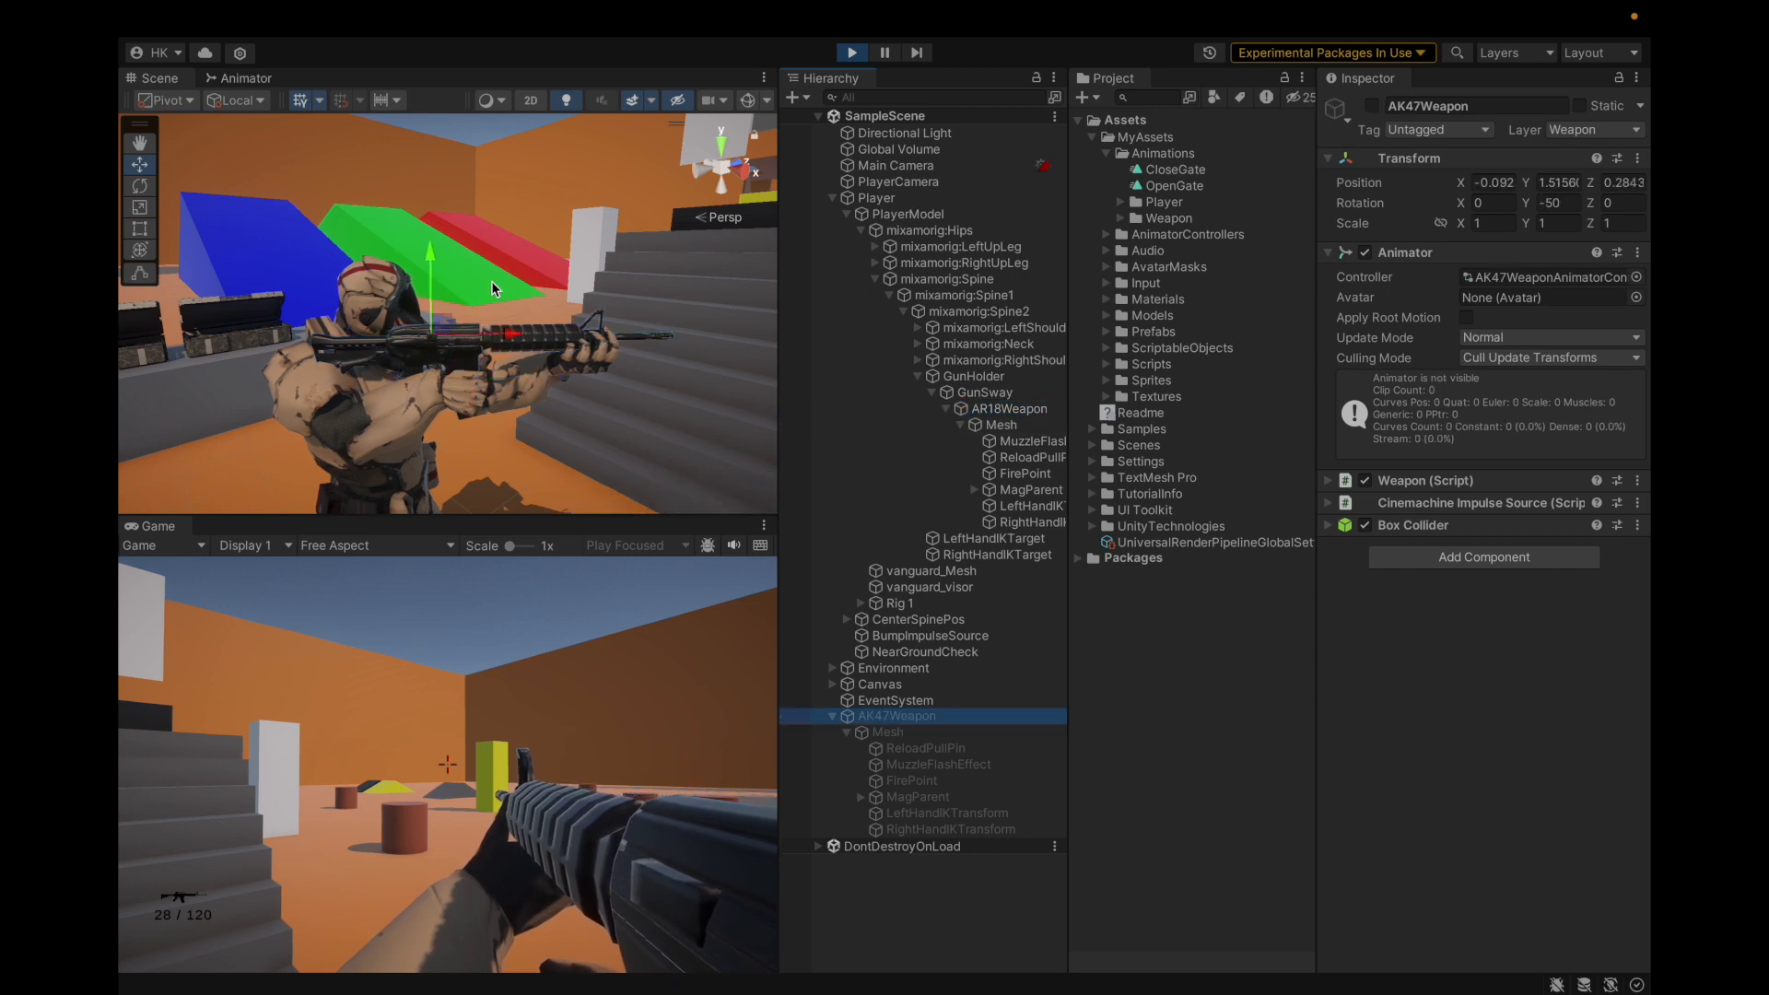
{"action": "left_click", "coordinate": [1372, 106]}
{"action": "left_click", "coordinate": [1373, 107]}
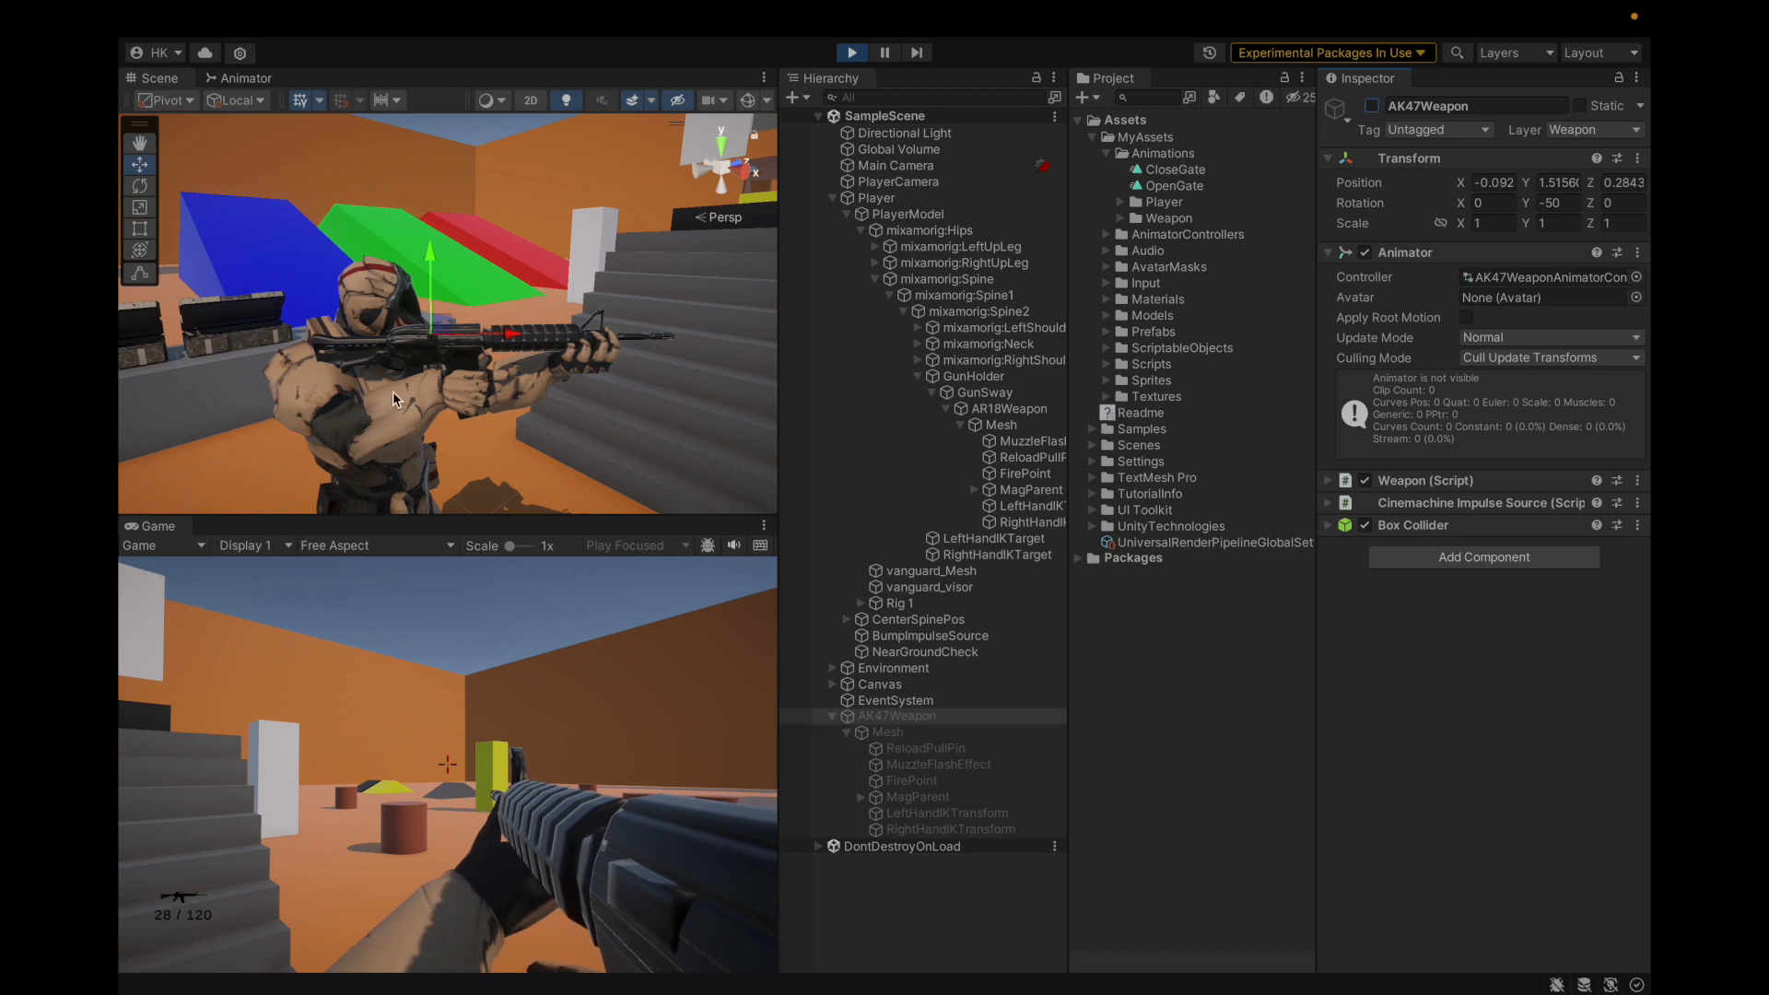
Try the AR18 Mesh farther forward at a Z position of 0.16 during play mode, and stop the test.
{"action": "left_click", "coordinate": [1001, 425]}
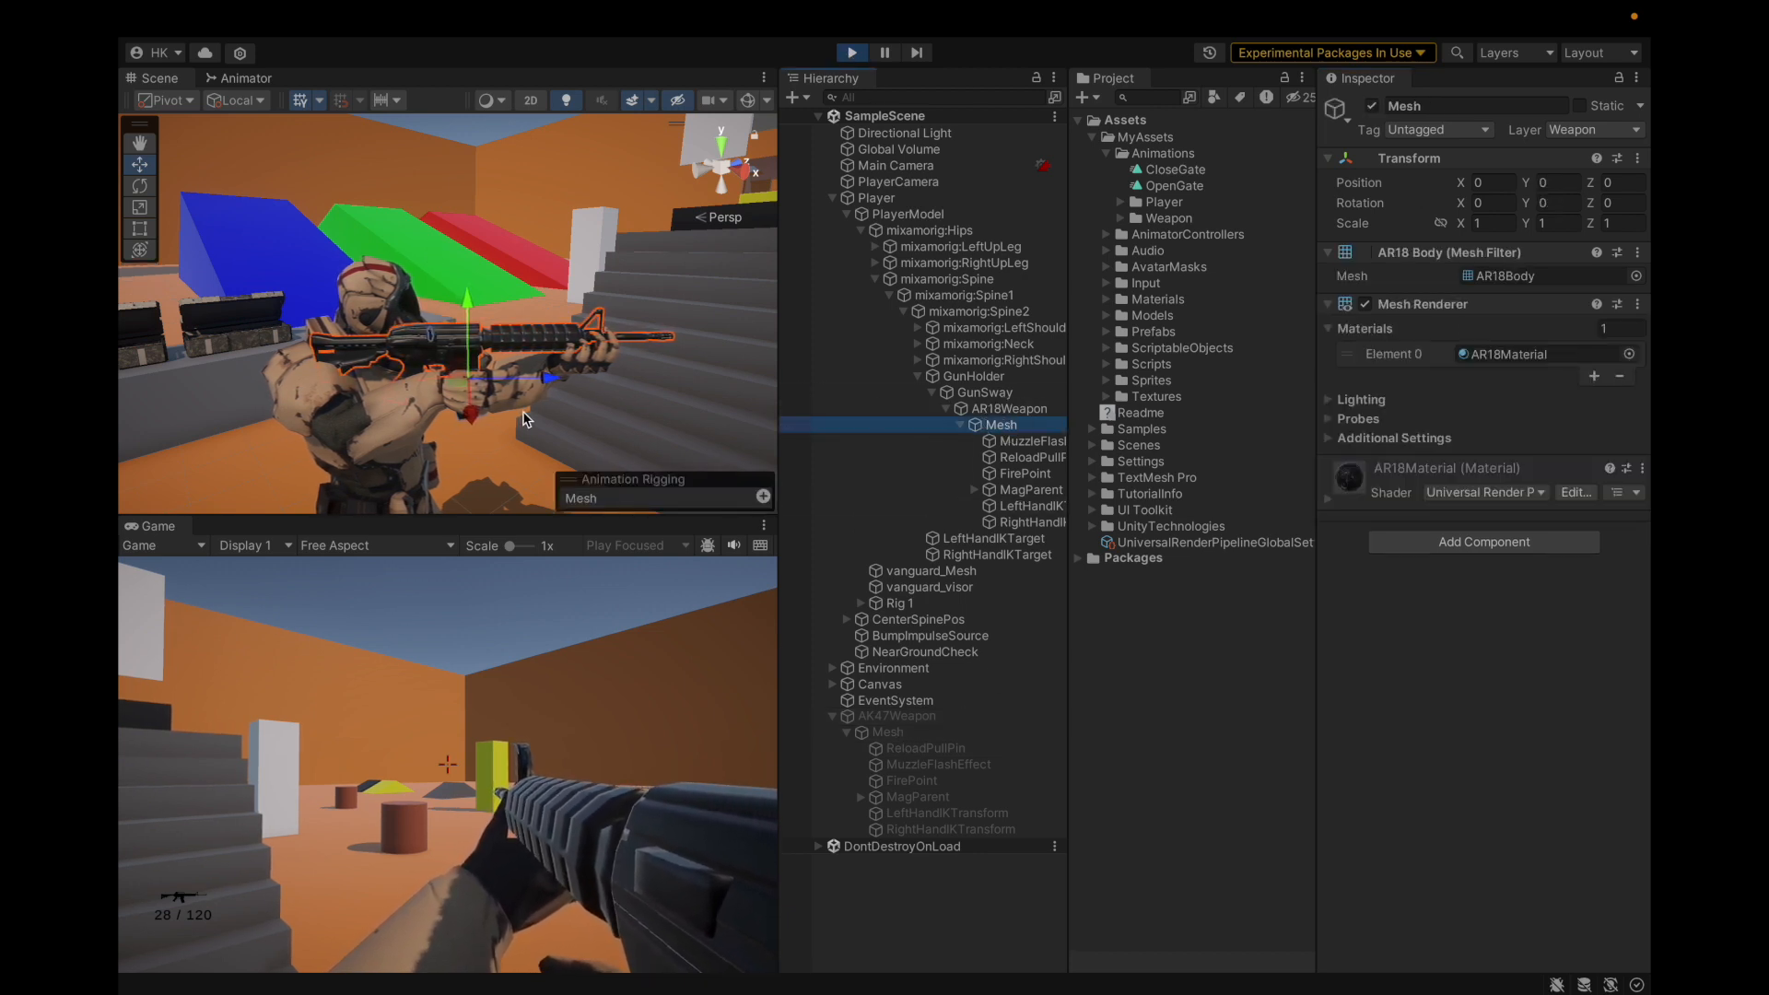
{"action": "left_click_drag", "start_coordinate": [543, 379], "coordinate": [608, 390]}
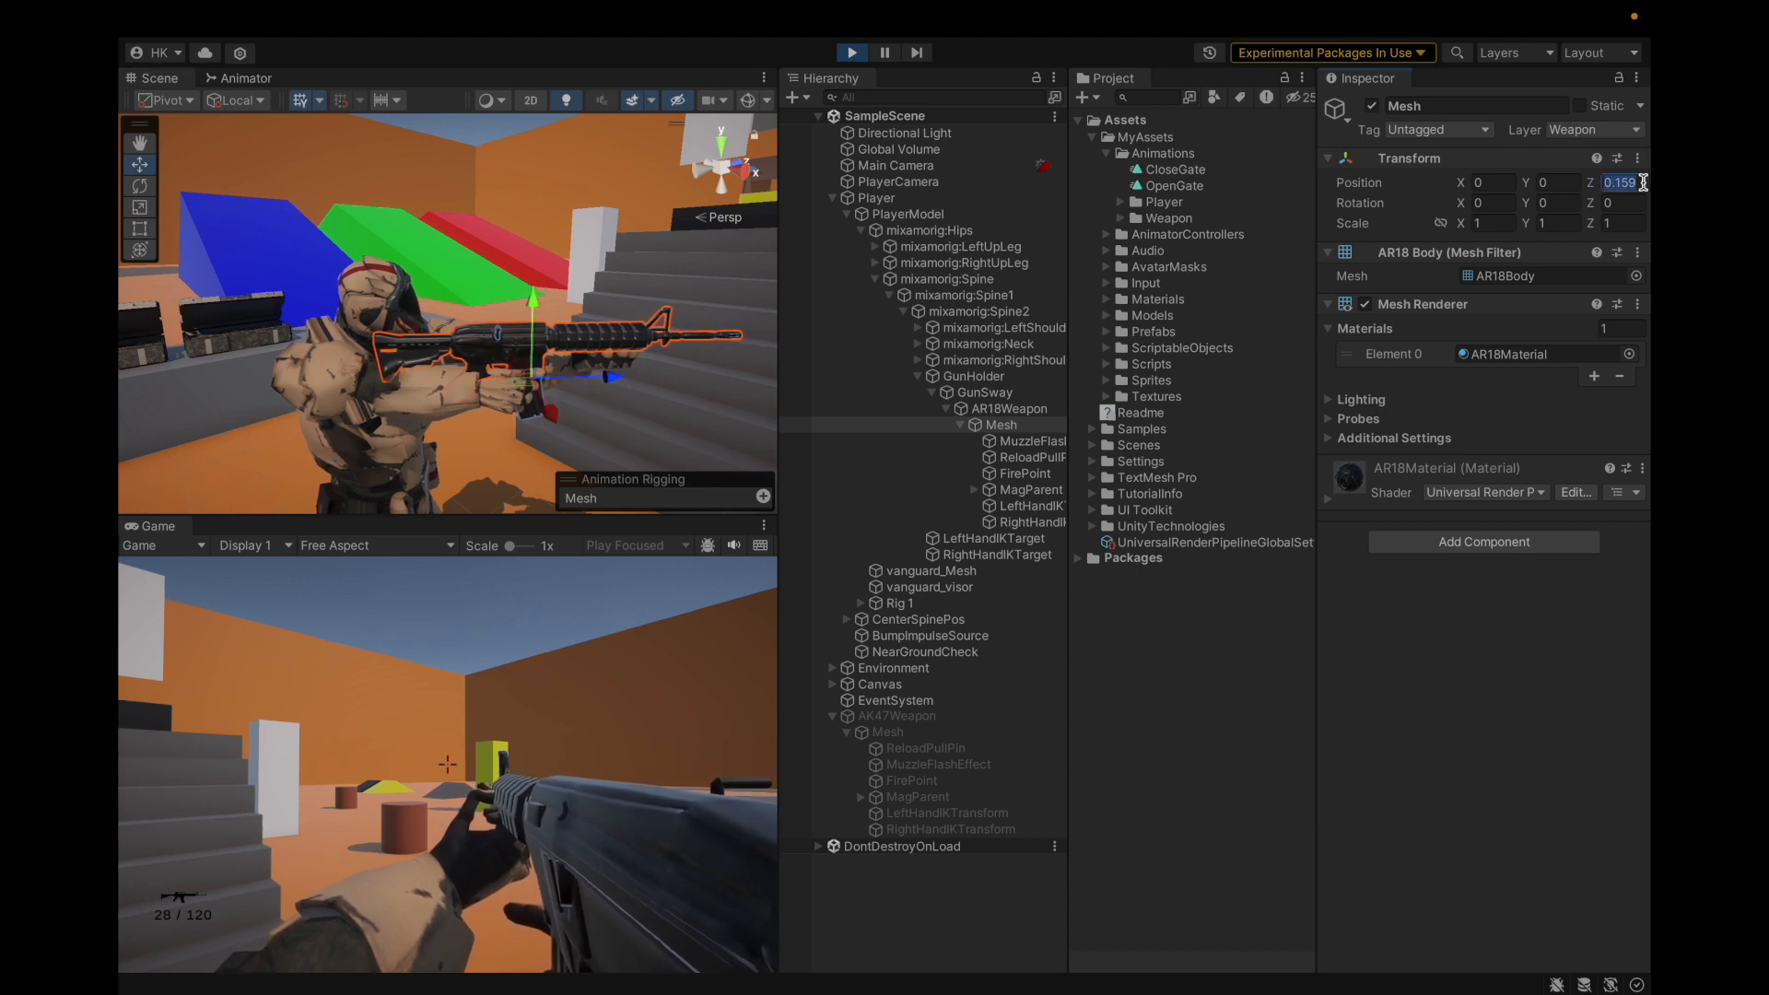
{"action": "type", "text": "0.16"}
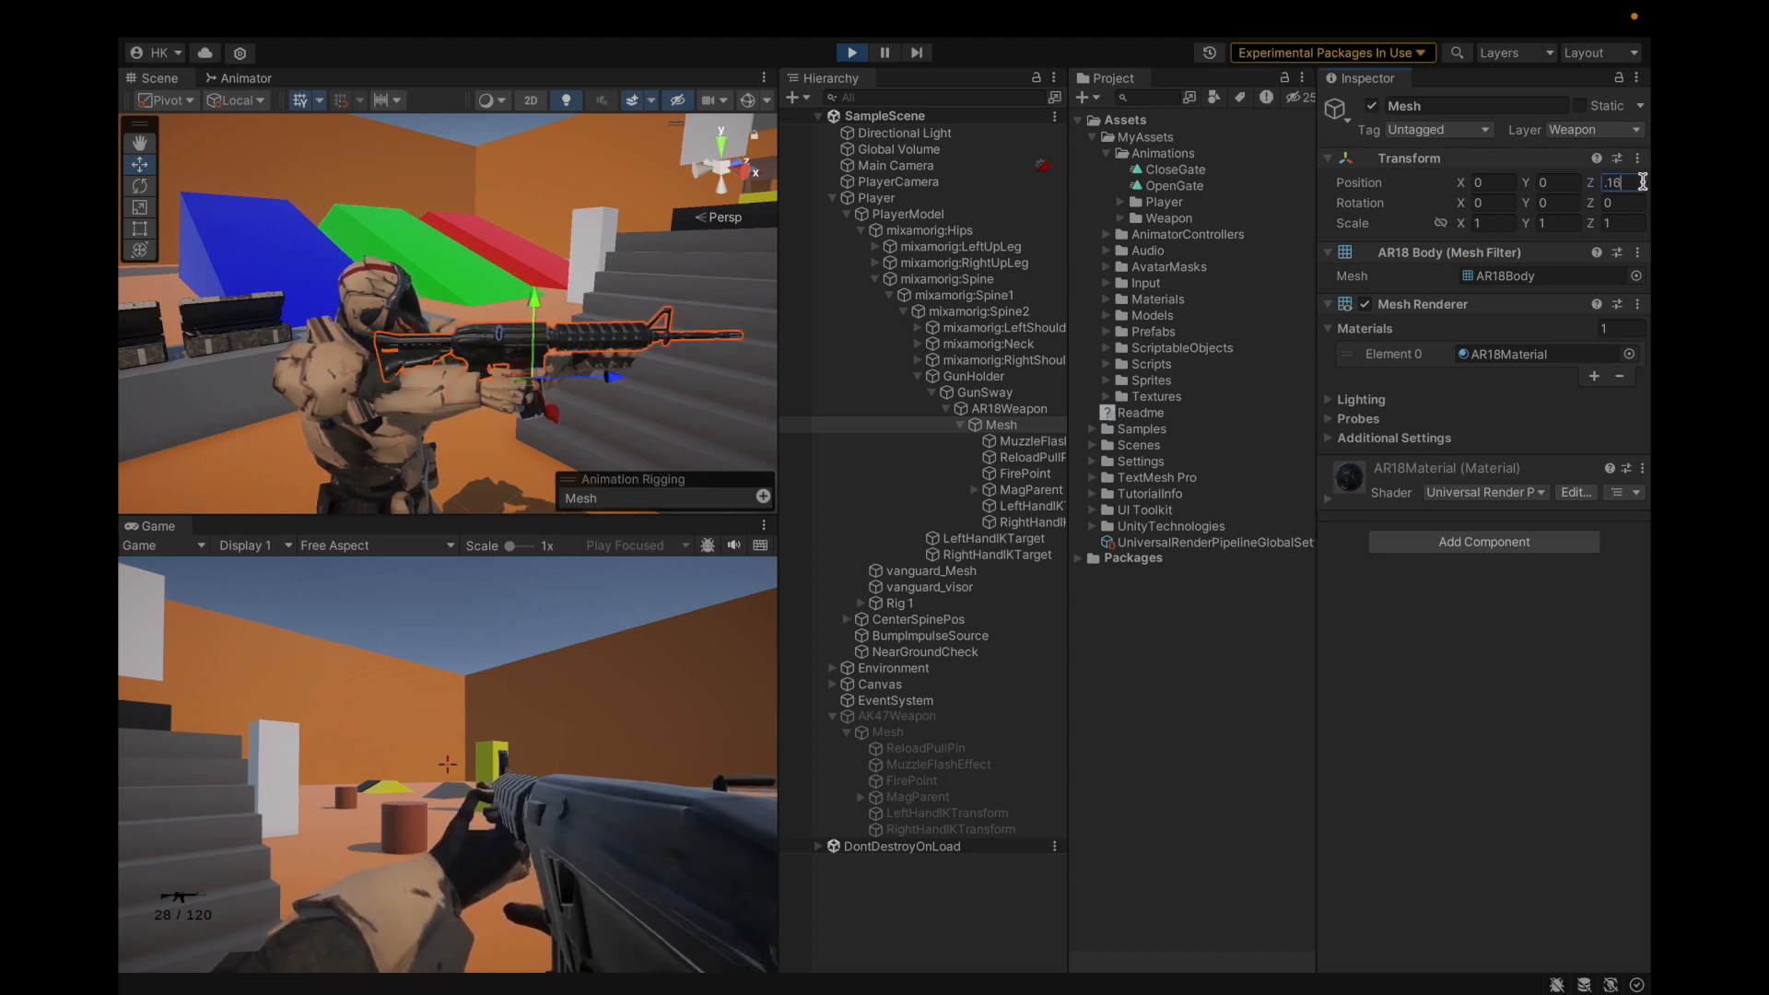
{"action": "key", "text": "ctrl+p"}
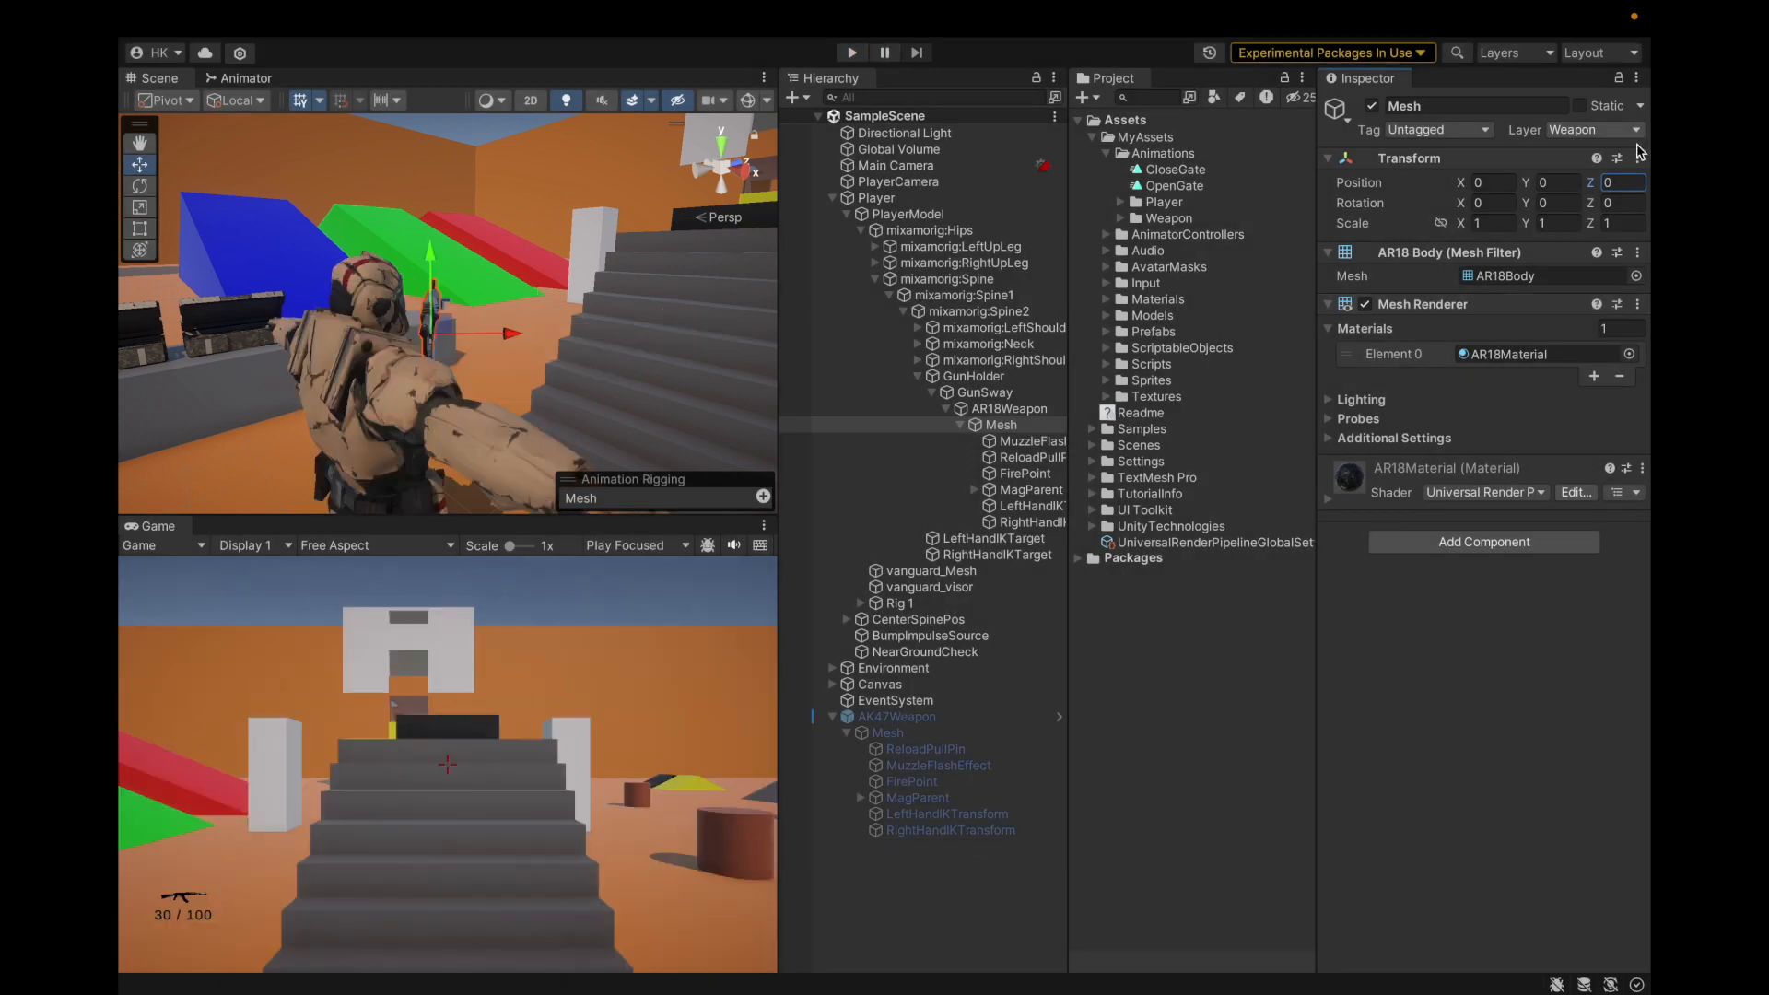
Try the Z position of 0.16 on the AR18 Mesh in edit mode and undo the change.
{"action": "key", "text": "ctrl+s"}
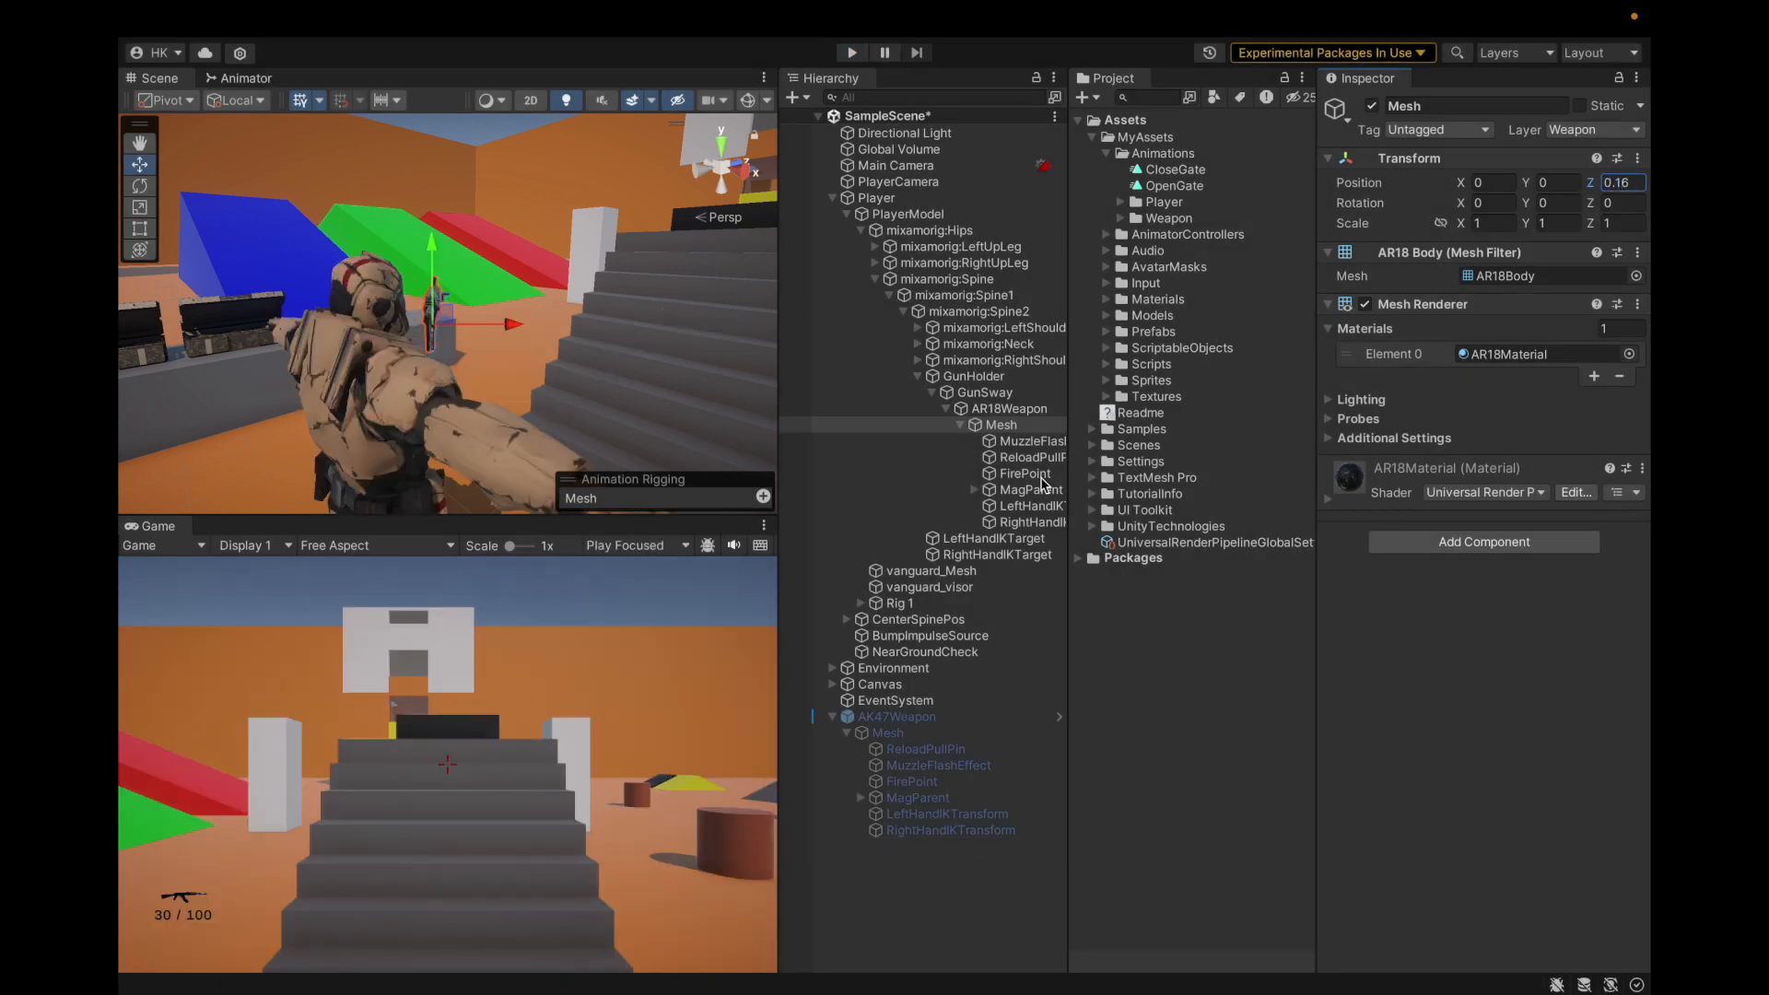
{"action": "left_click_drag", "start_coordinate": [659, 408], "coordinate": [539, 415], "text": "alt"}
{"action": "scroll", "coordinate": [497, 369], "scroll_direction": "down", "scroll_amount": 3}
{"action": "key", "text": "ctrl+z"}
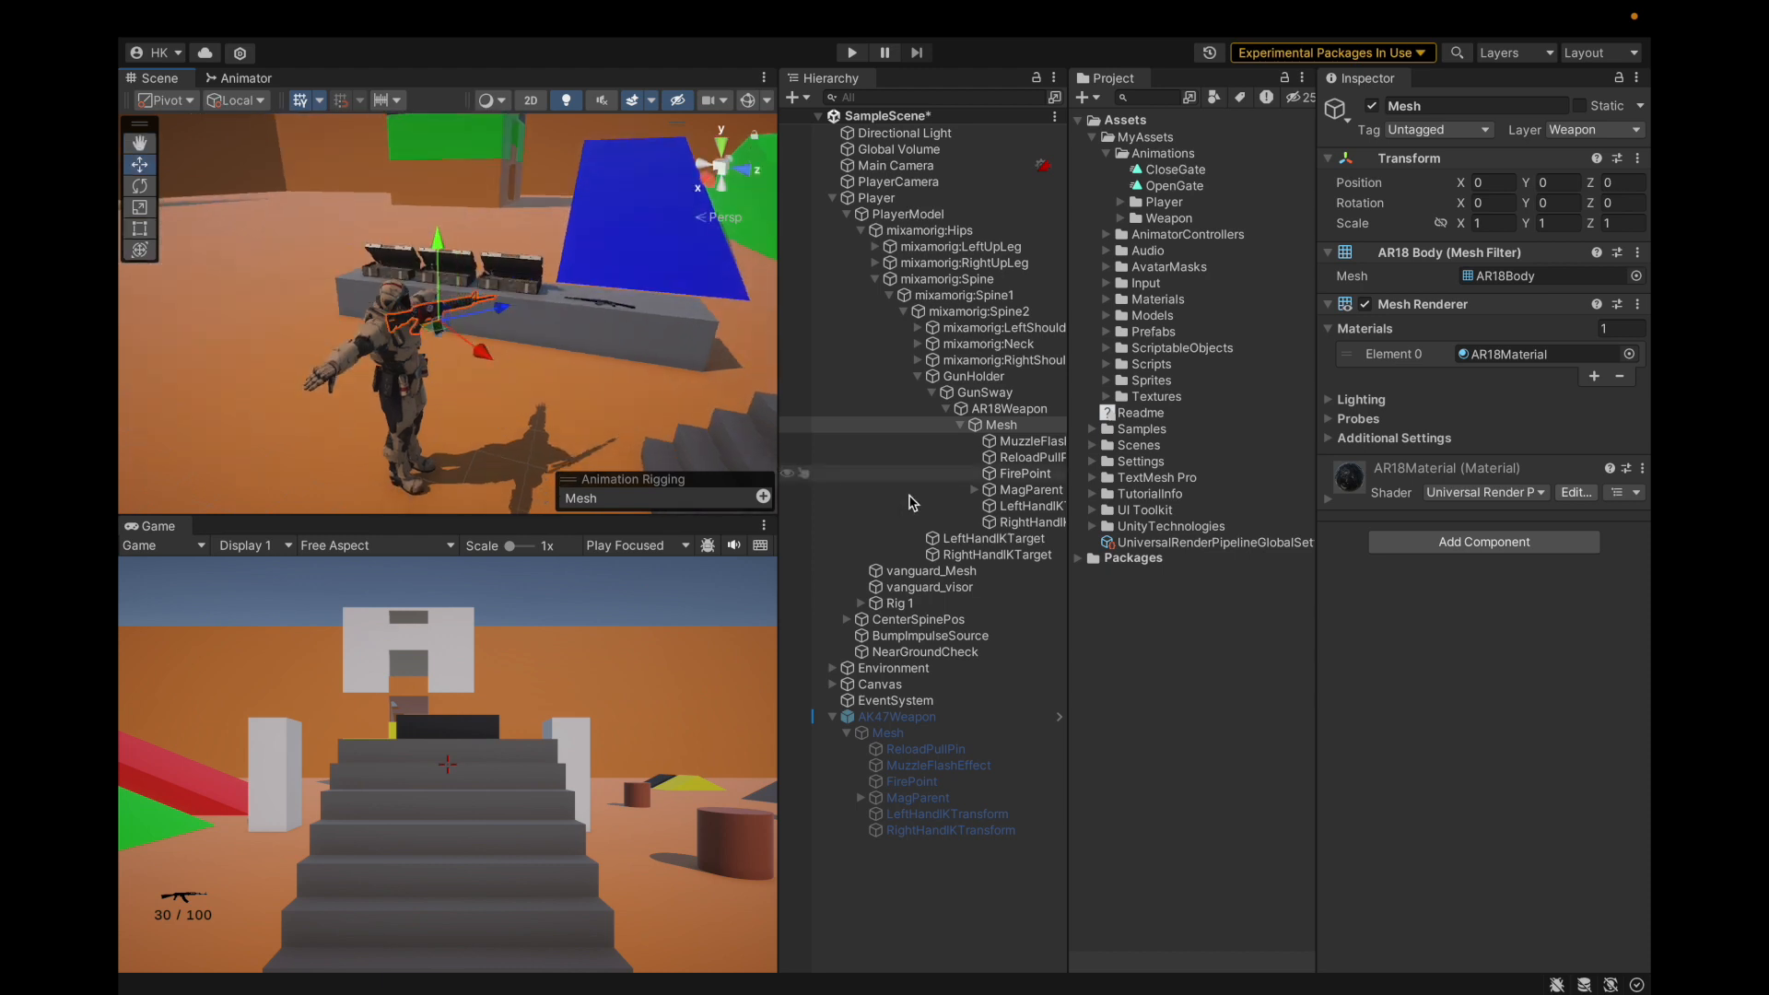
Move LeftHandIKTransform and RightHandIKTransform out of the AR18 Mesh to sit directly under AR18Weapon.
{"action": "left_click_drag", "start_coordinate": [1070, 467], "coordinate": [1172, 467]}
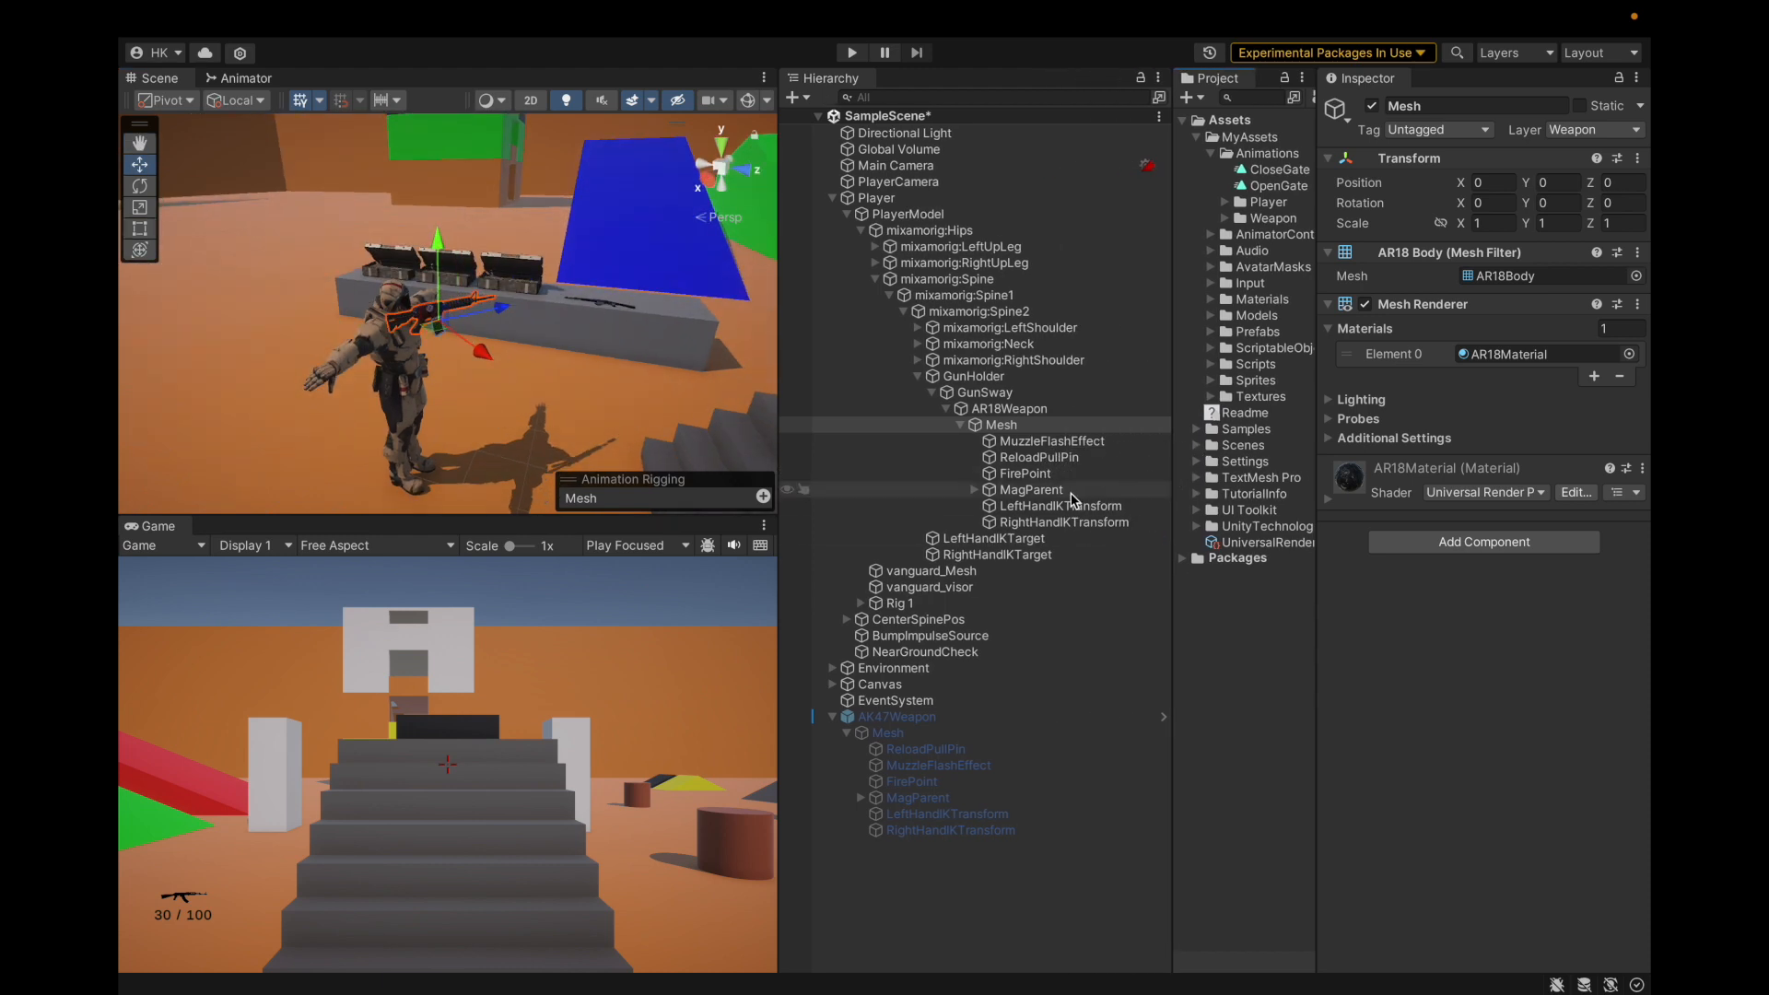
{"action": "left_click", "coordinate": [1051, 507]}
{"action": "left_click", "coordinate": [1051, 523], "text": "ctrl"}
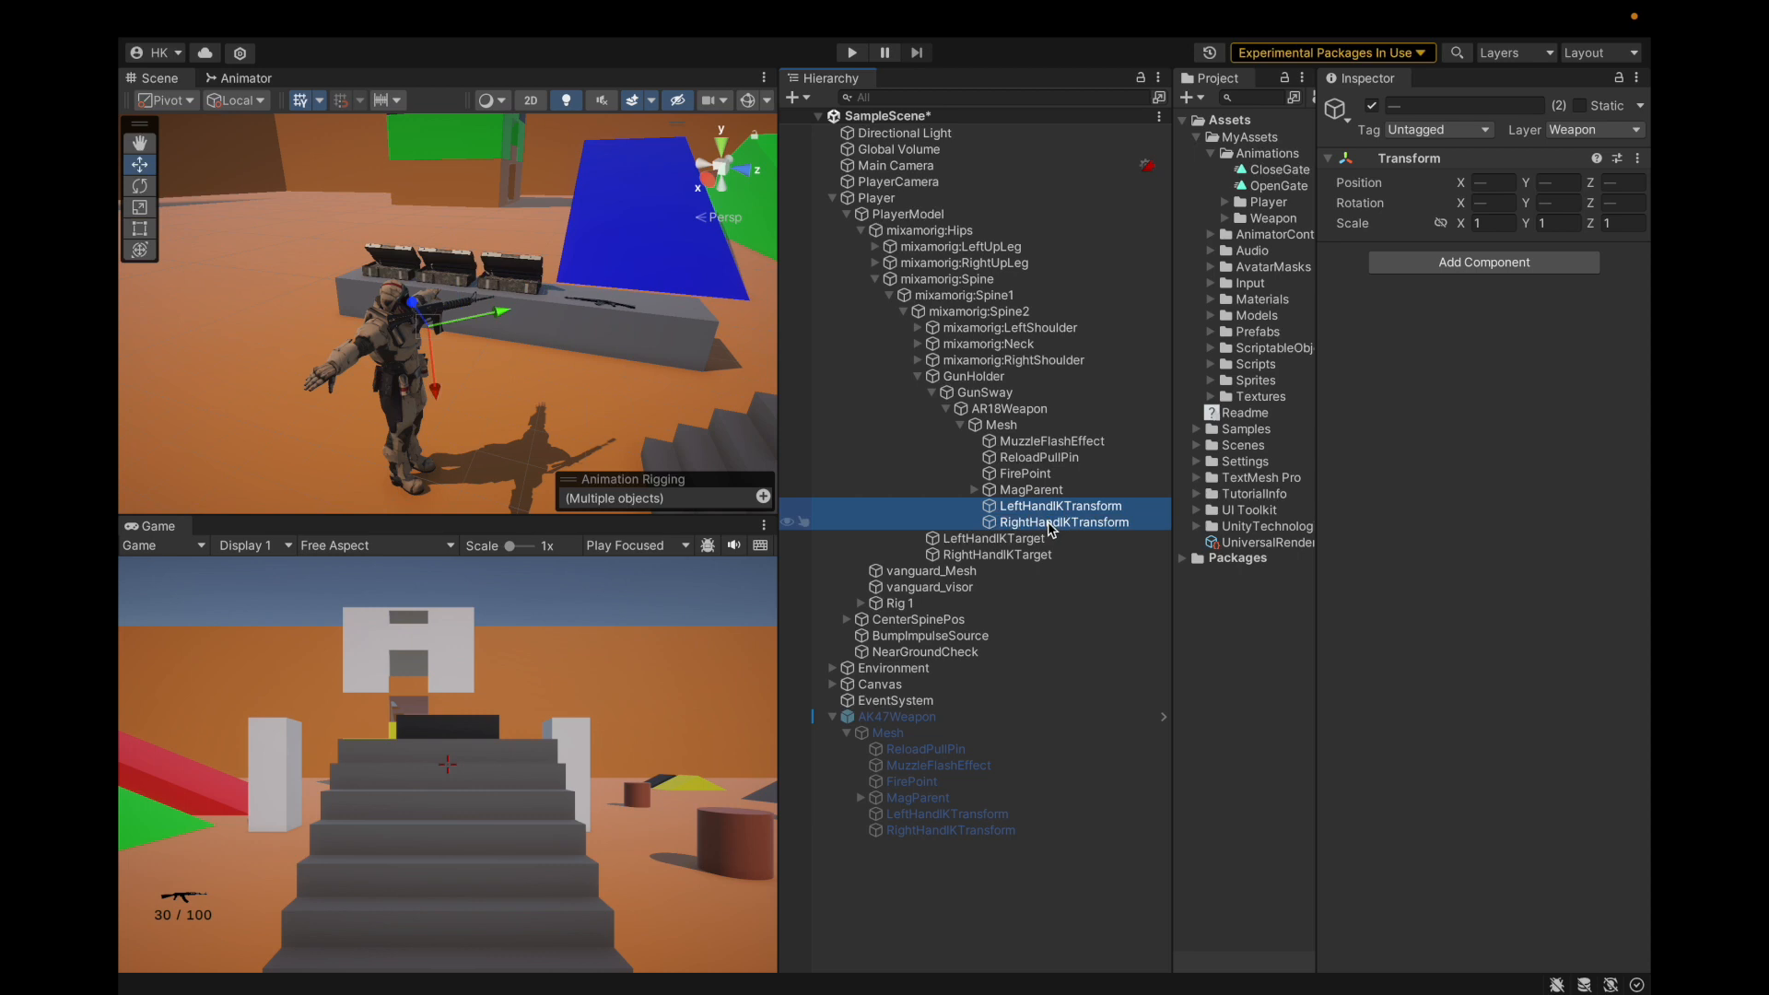
{"action": "left_click_drag", "start_coordinate": [1000, 522], "coordinate": [1043, 419]}
Set the AR18 Mesh's Z position to 0.16.
{"action": "left_click", "coordinate": [1036, 456]}
{"action": "left_click", "coordinate": [1623, 183]}
{"action": "type", "text": ".16"}
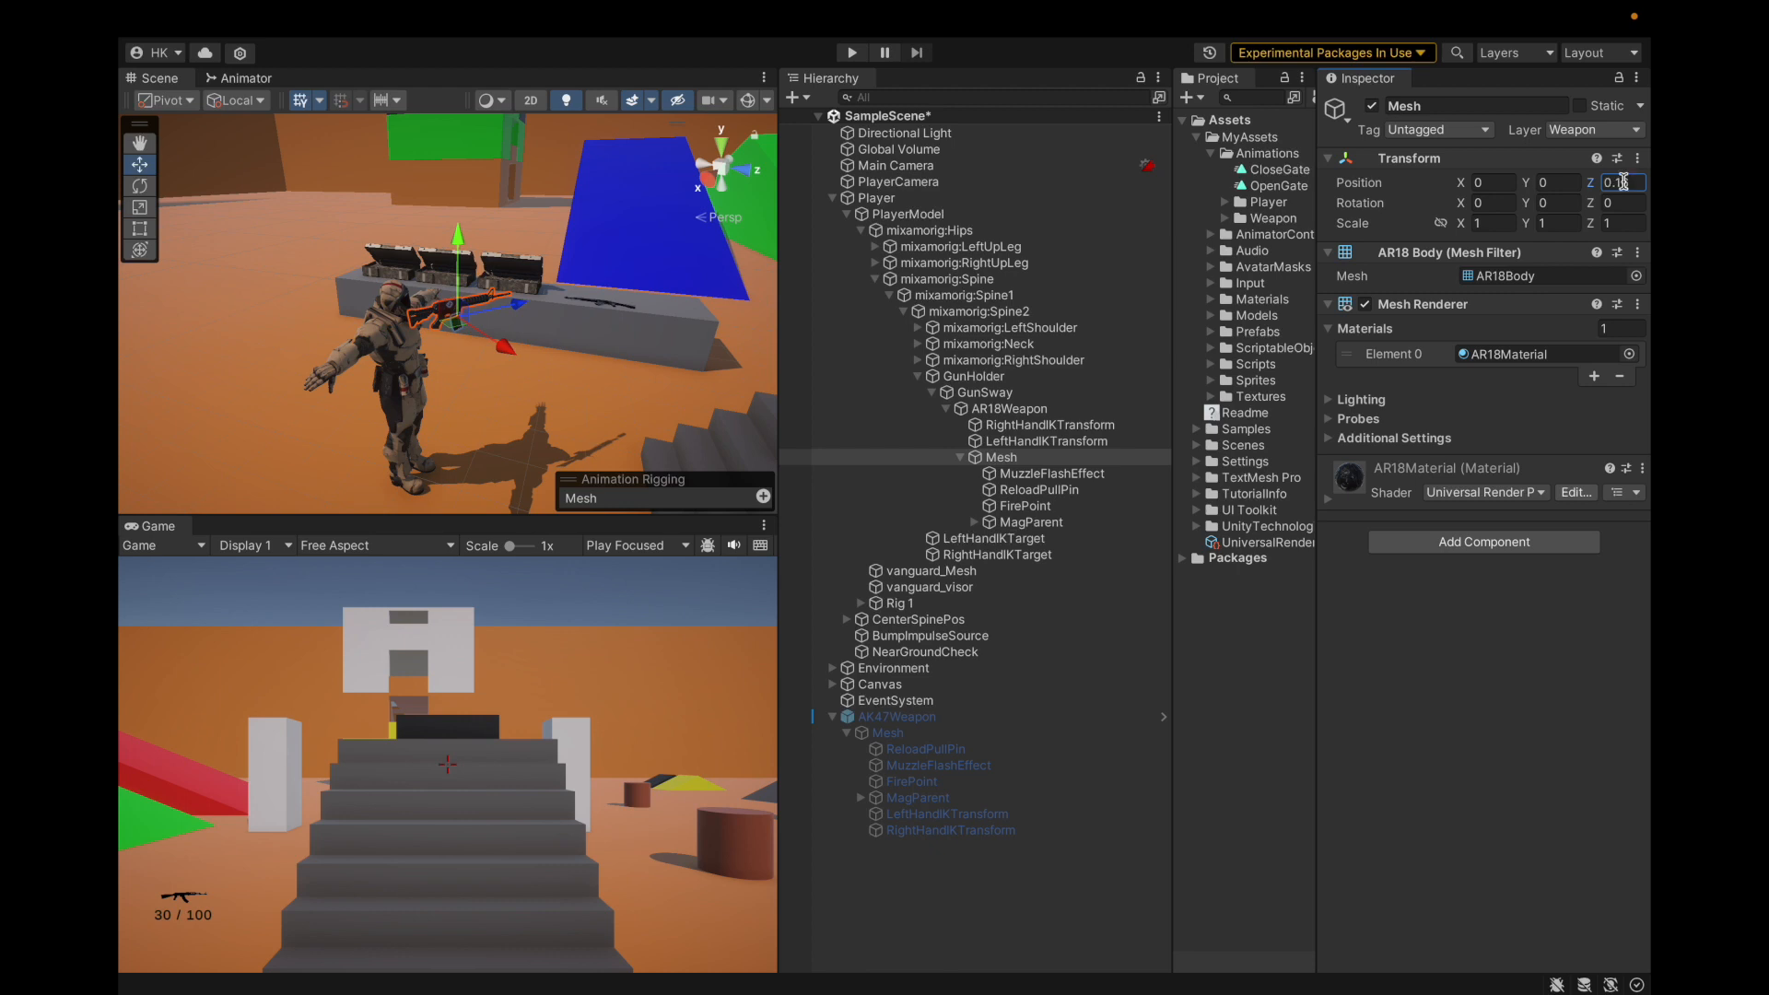
Reparent both hand IK transforms under the AR18 Mesh and save the project.
{"action": "left_click", "coordinate": [1001, 440]}
{"action": "left_click", "coordinate": [999, 425], "text": "shift"}
{"action": "left_click_drag", "start_coordinate": [998, 431], "coordinate": [995, 458]}
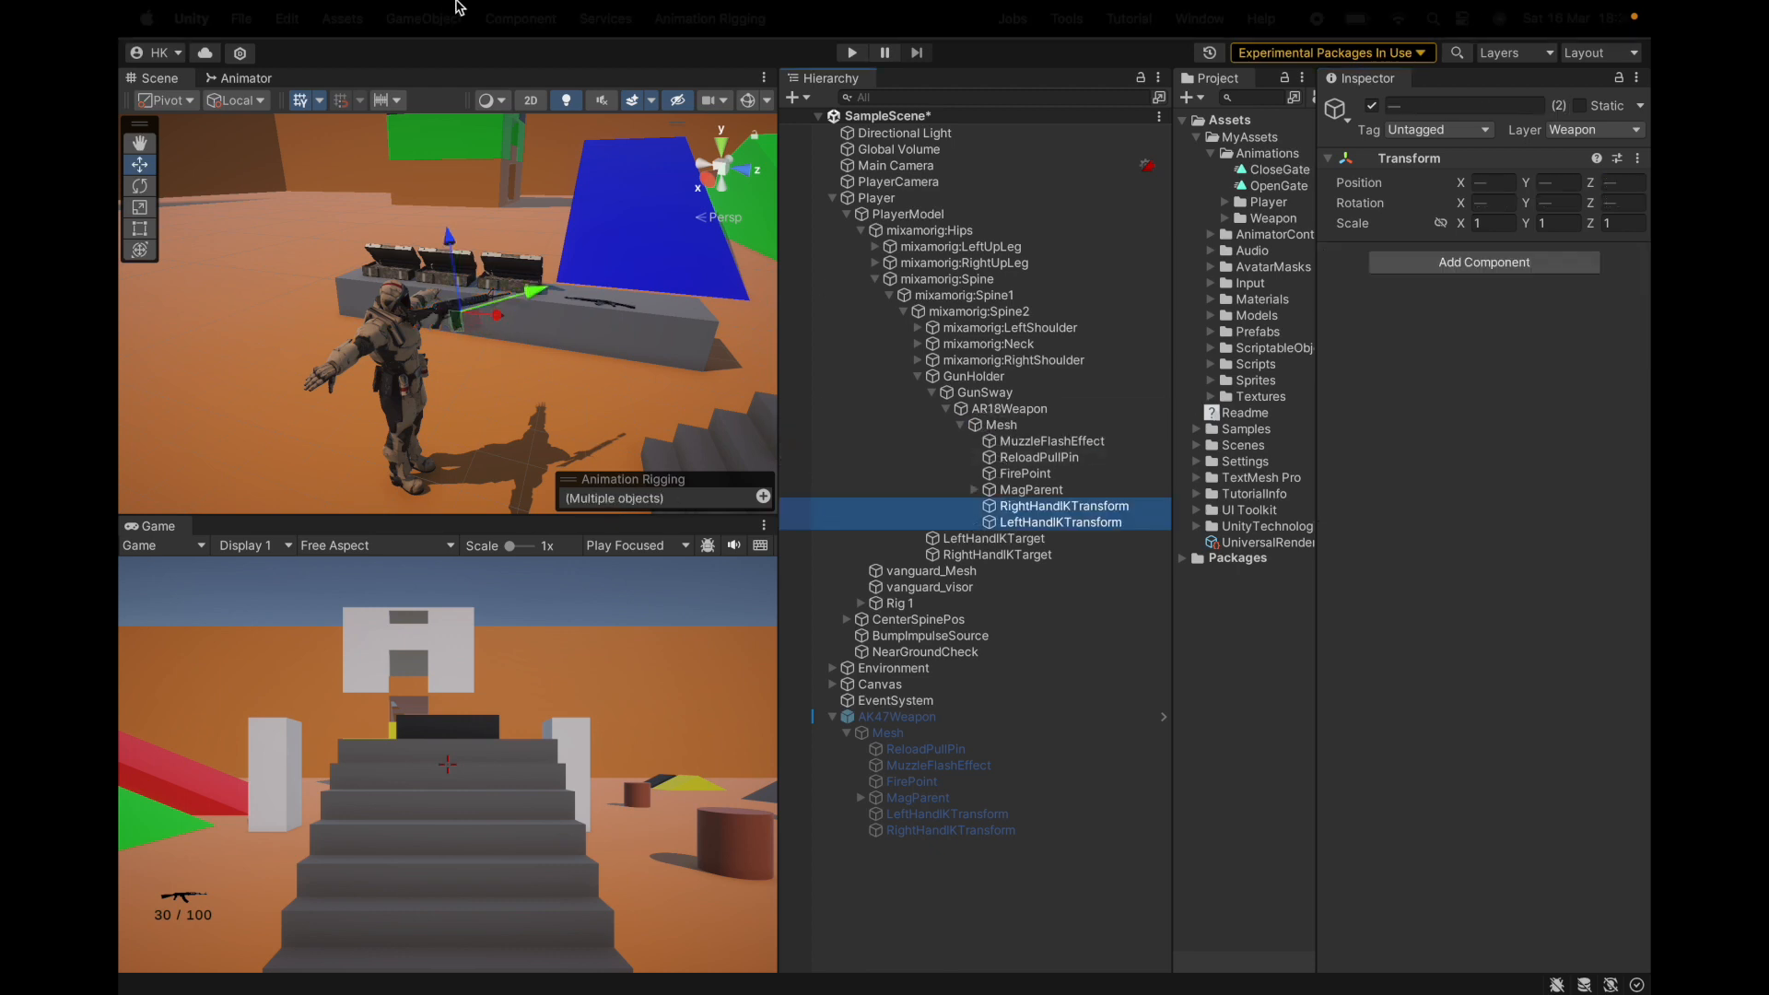
{"action": "left_click", "coordinate": [240, 18]}
{"action": "left_click", "coordinate": [275, 278]}
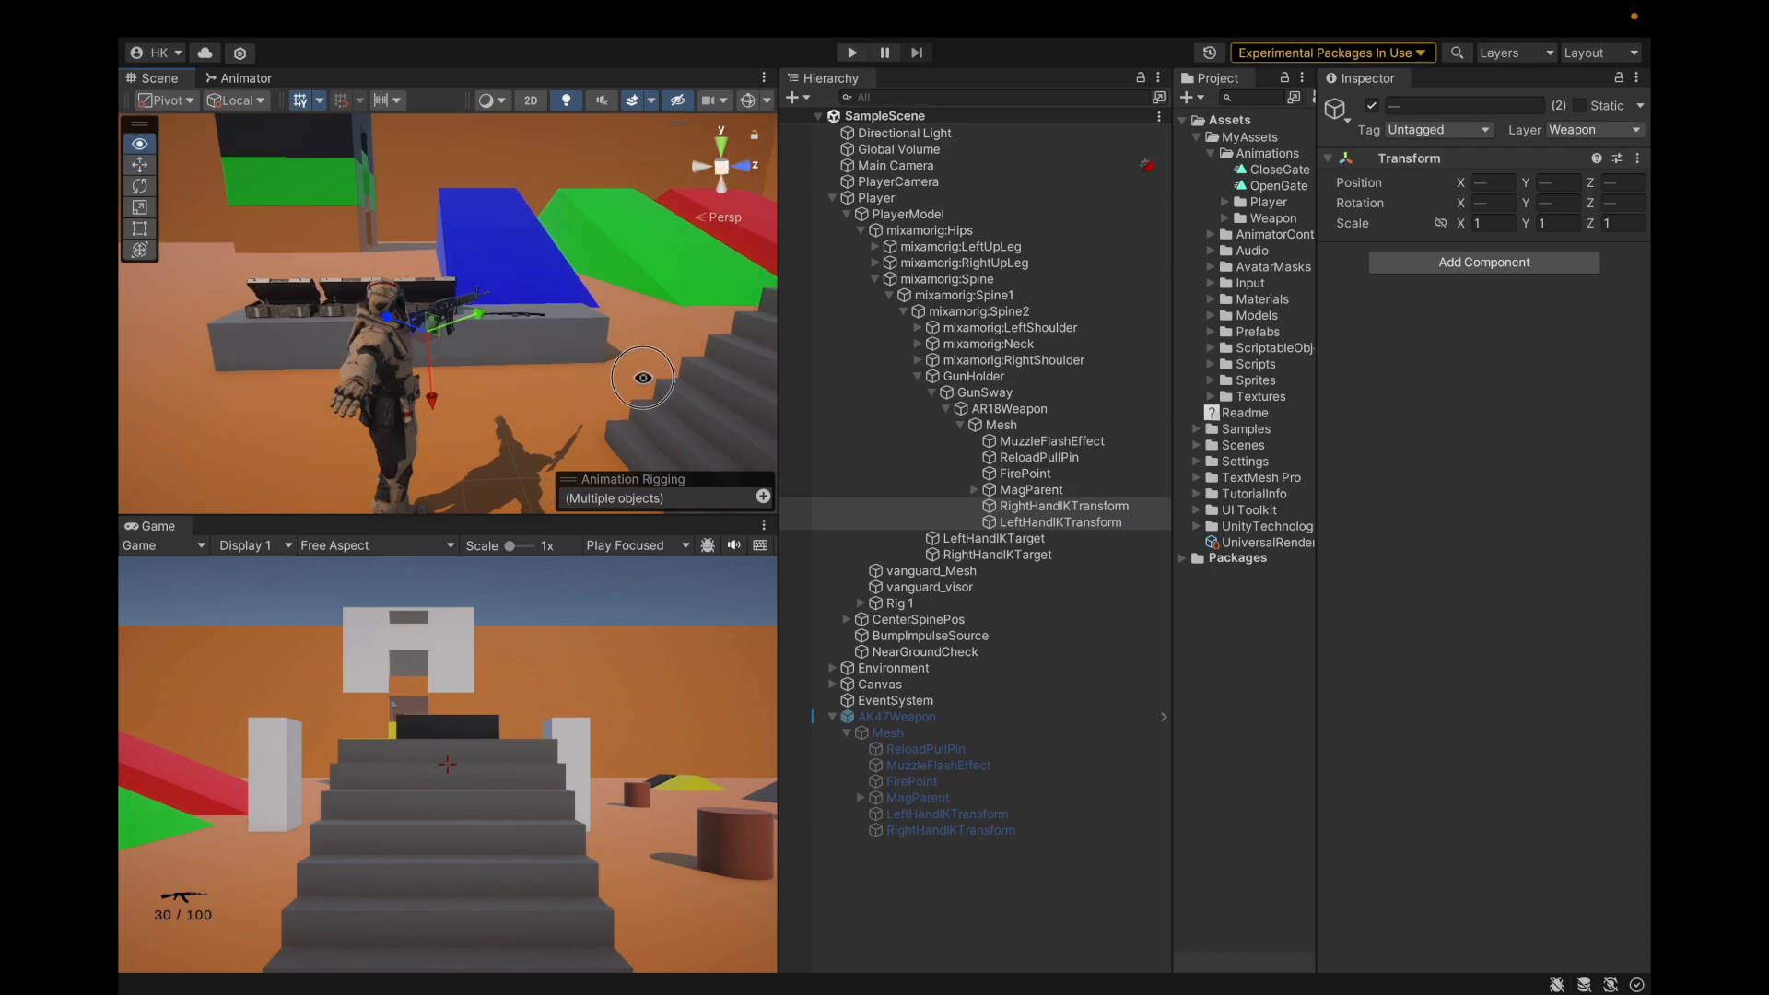
Collapse the AR18 Mesh's children and run a play-mode test, firing the weapon from the hip and while aiming.
{"action": "left_click_drag", "start_coordinate": [661, 378], "coordinate": [534, 377], "text": "alt"}
{"action": "left_click", "coordinate": [1003, 425]}
{"action": "key", "text": "Left"}
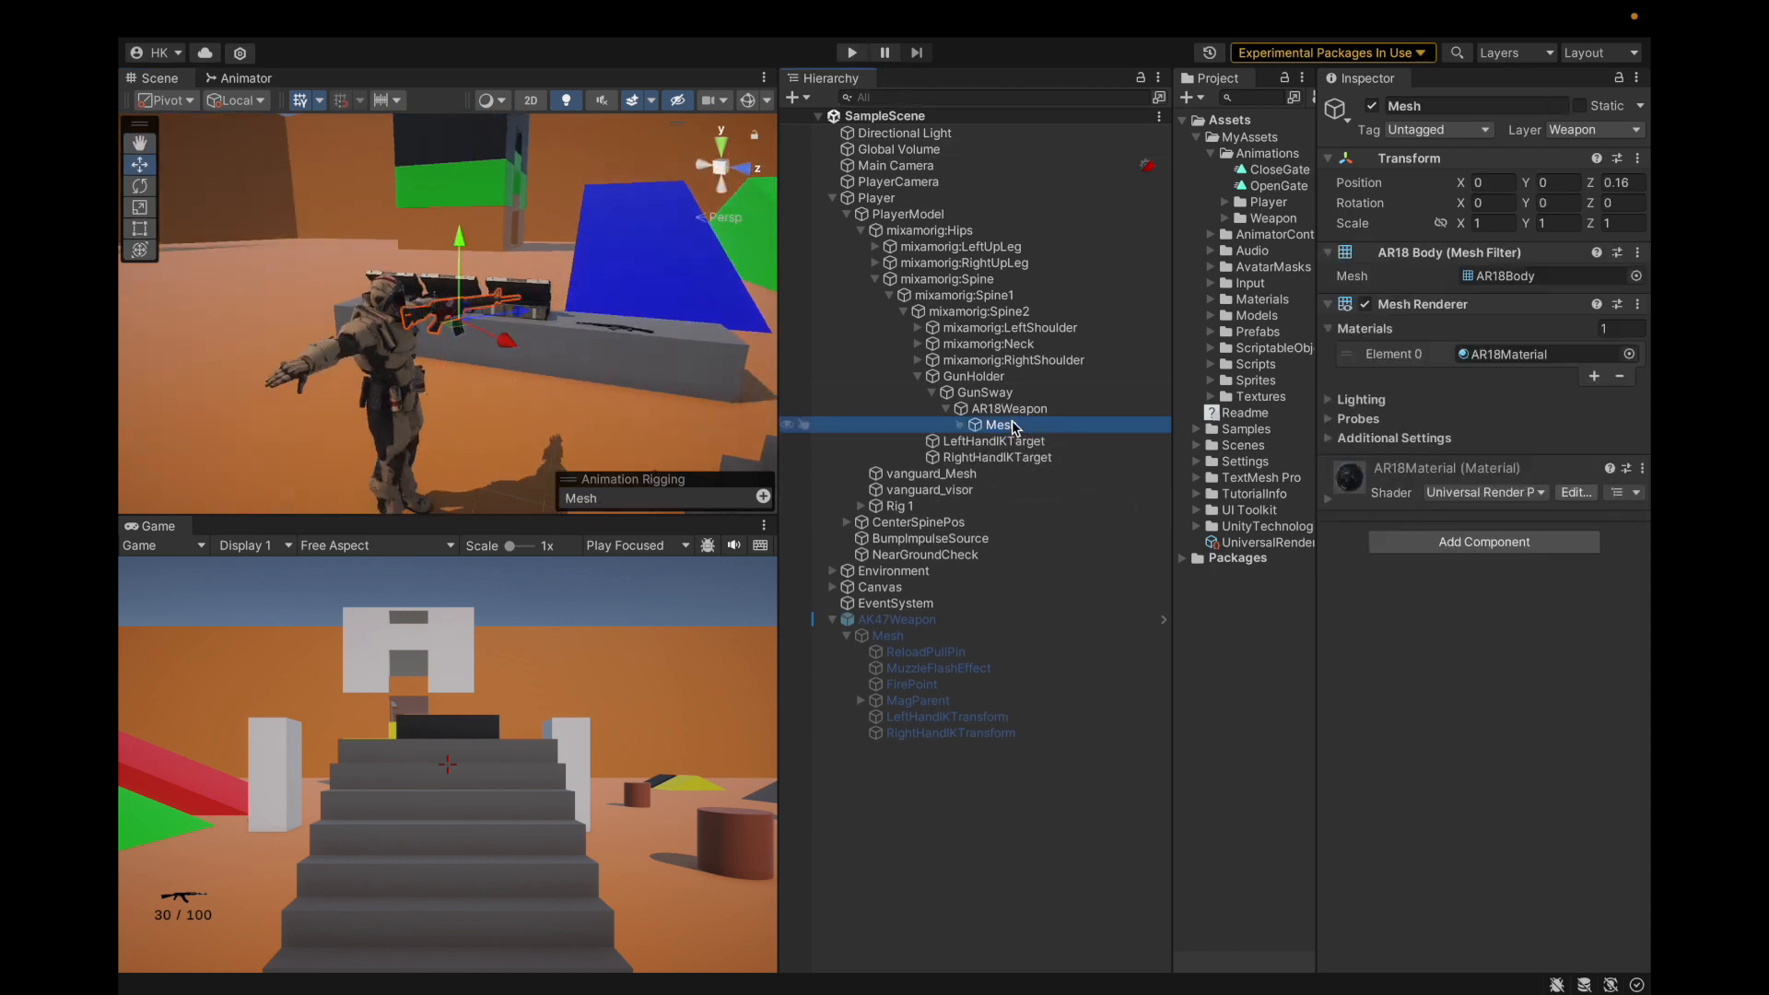
{"action": "key", "text": "Left"}
{"action": "left_click_drag", "start_coordinate": [644, 373], "coordinate": [900, 369], "text": "alt"}
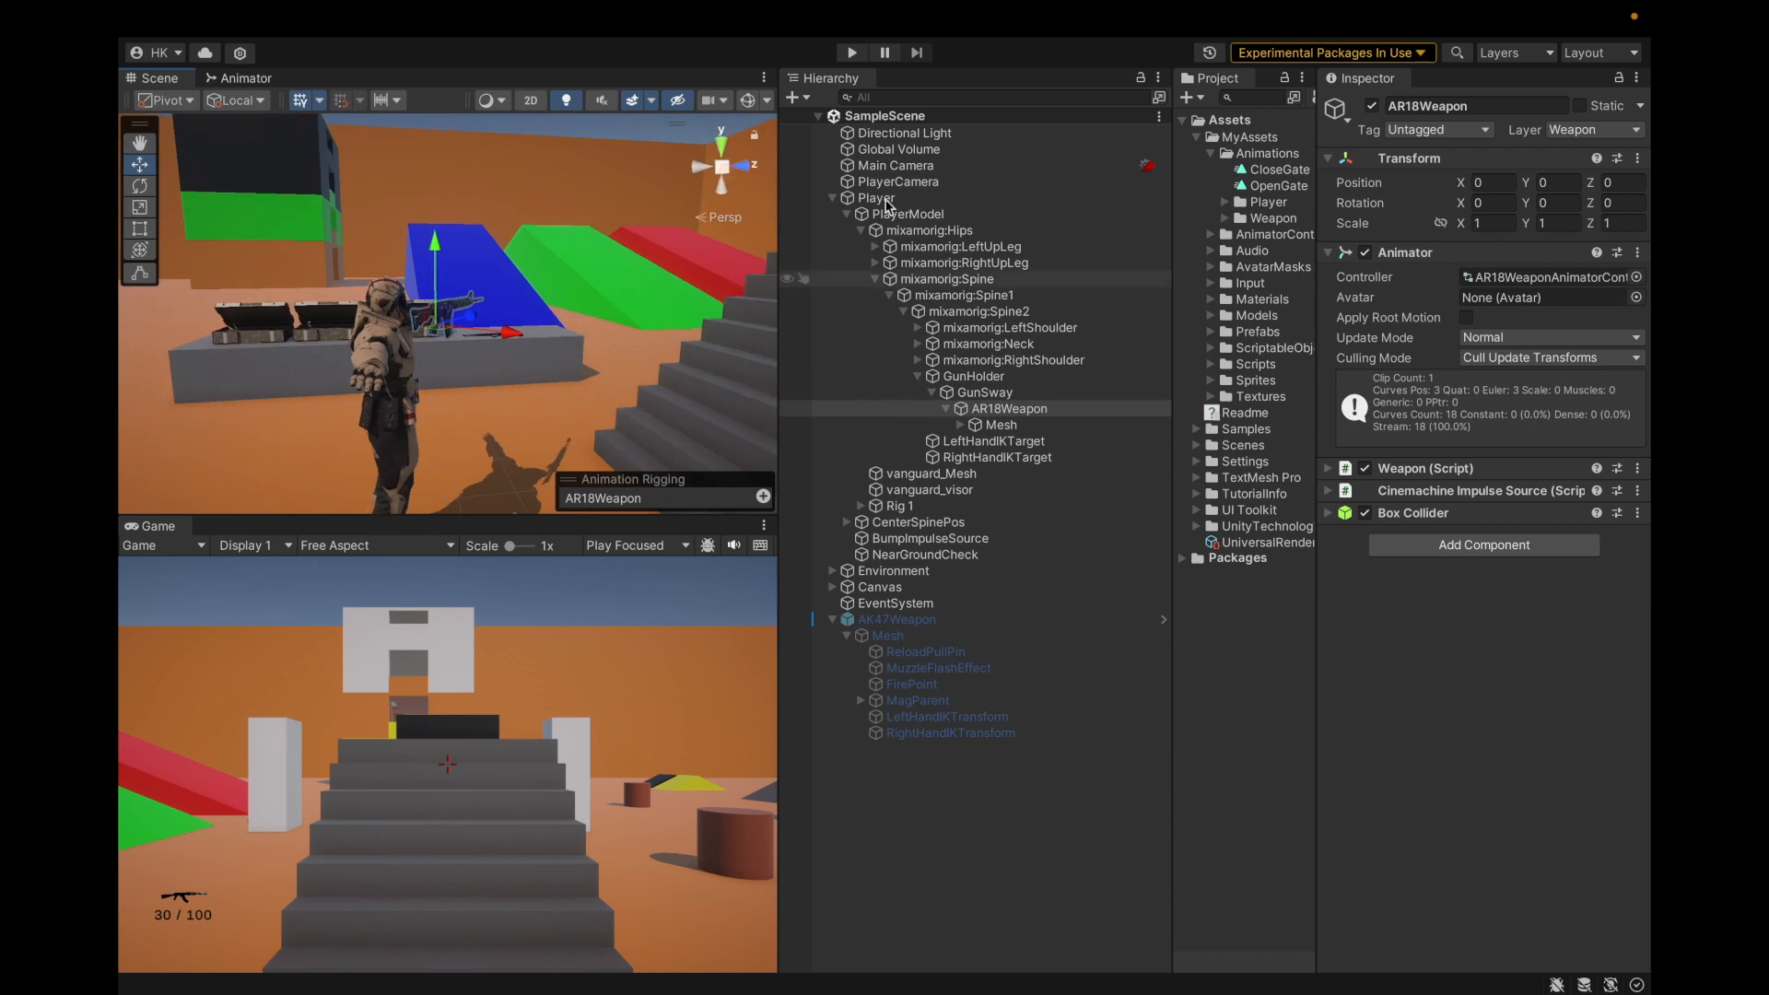
{"action": "left_click", "coordinate": [852, 54]}
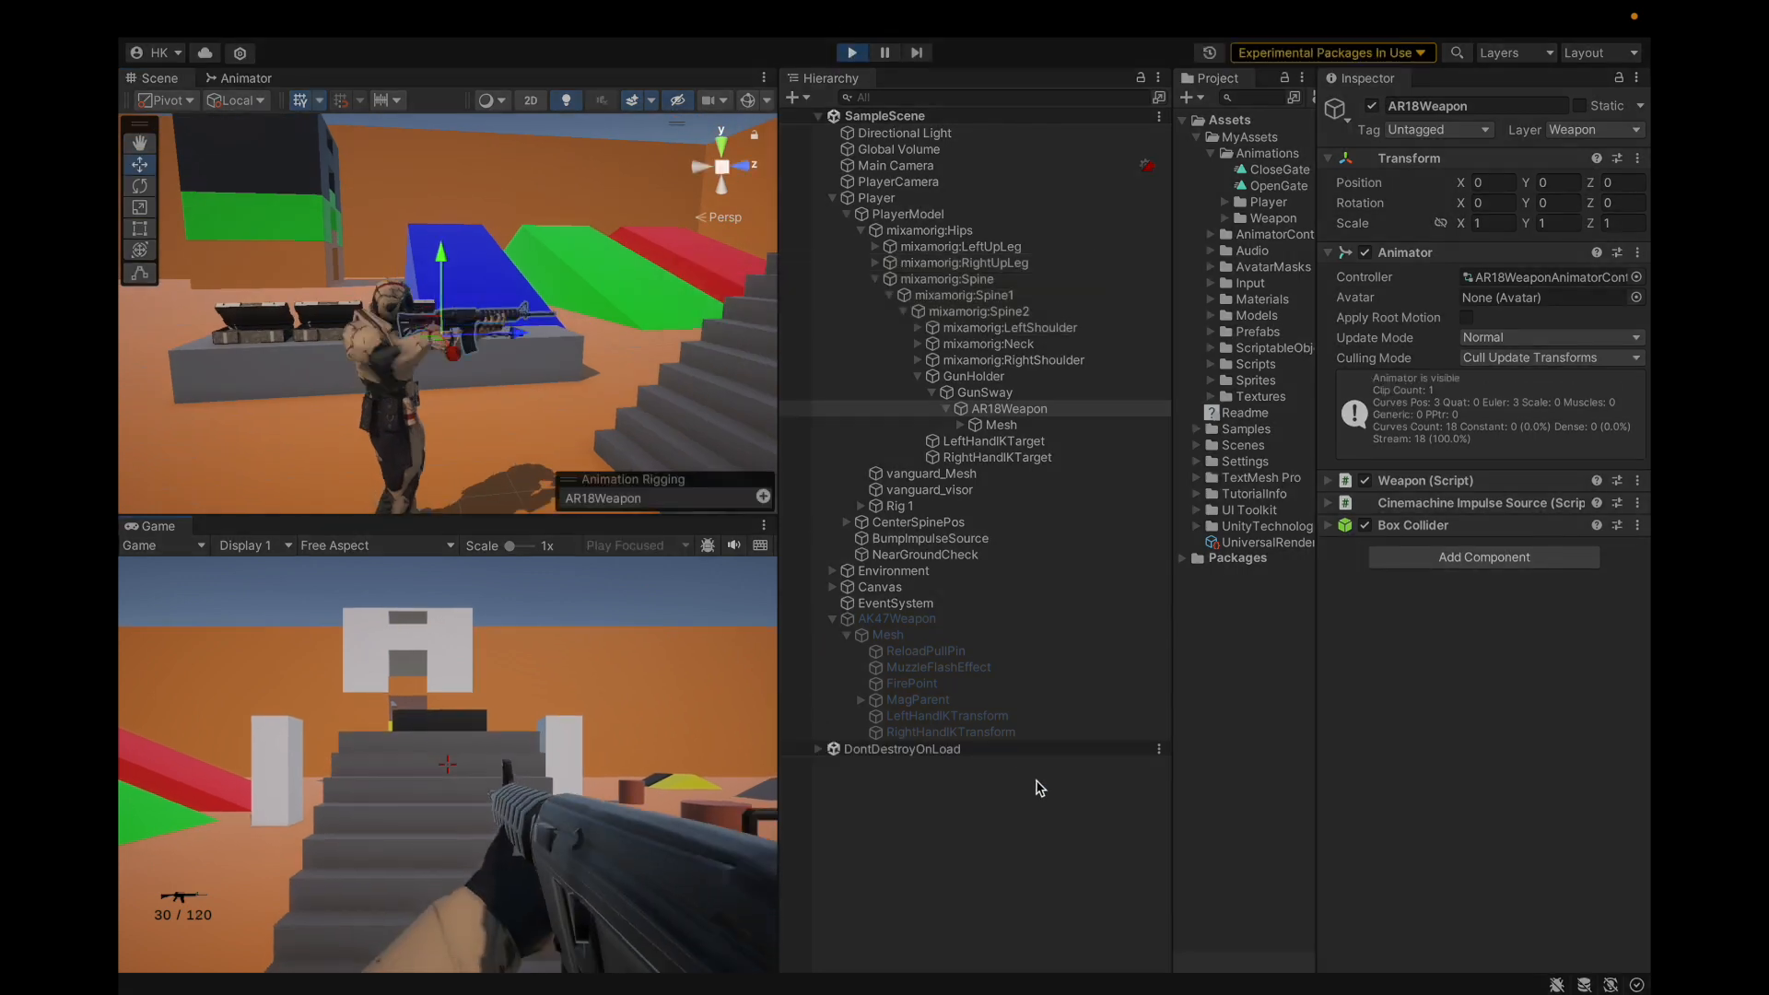
{"action": "left_click", "coordinate": [476, 666]}
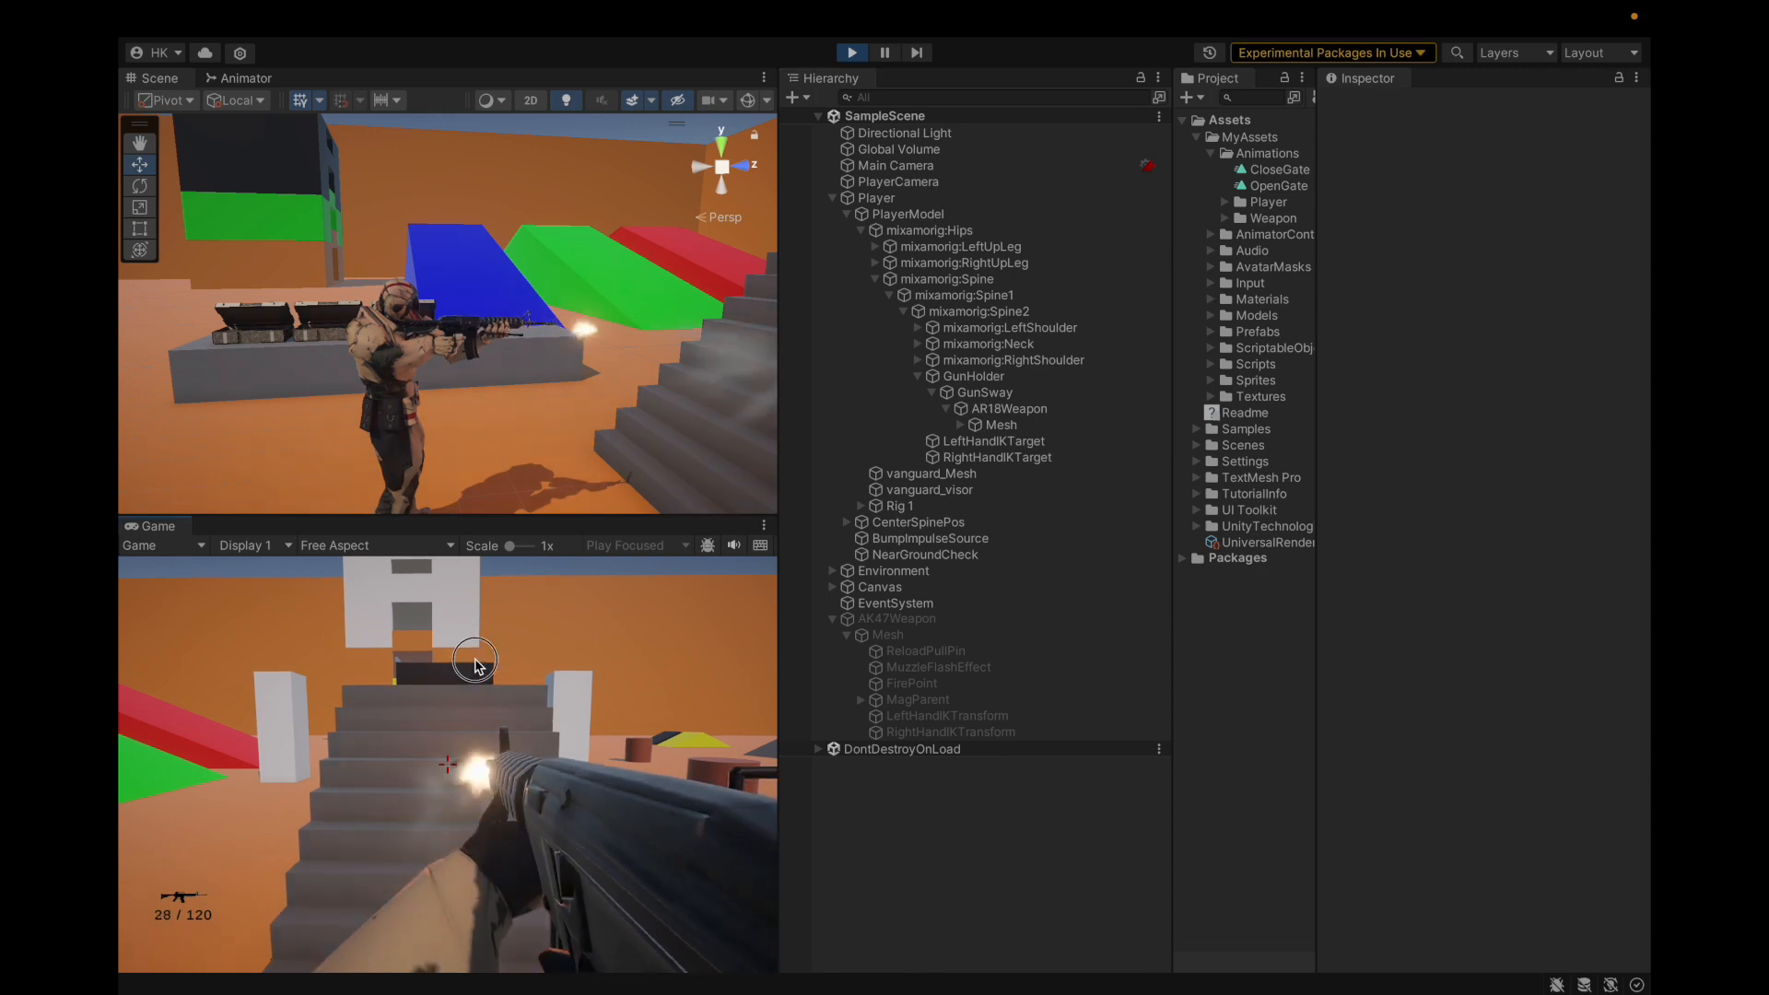
{"action": "right_click", "coordinate": [476, 666]}
{"action": "left_click", "coordinate": [509, 672]}
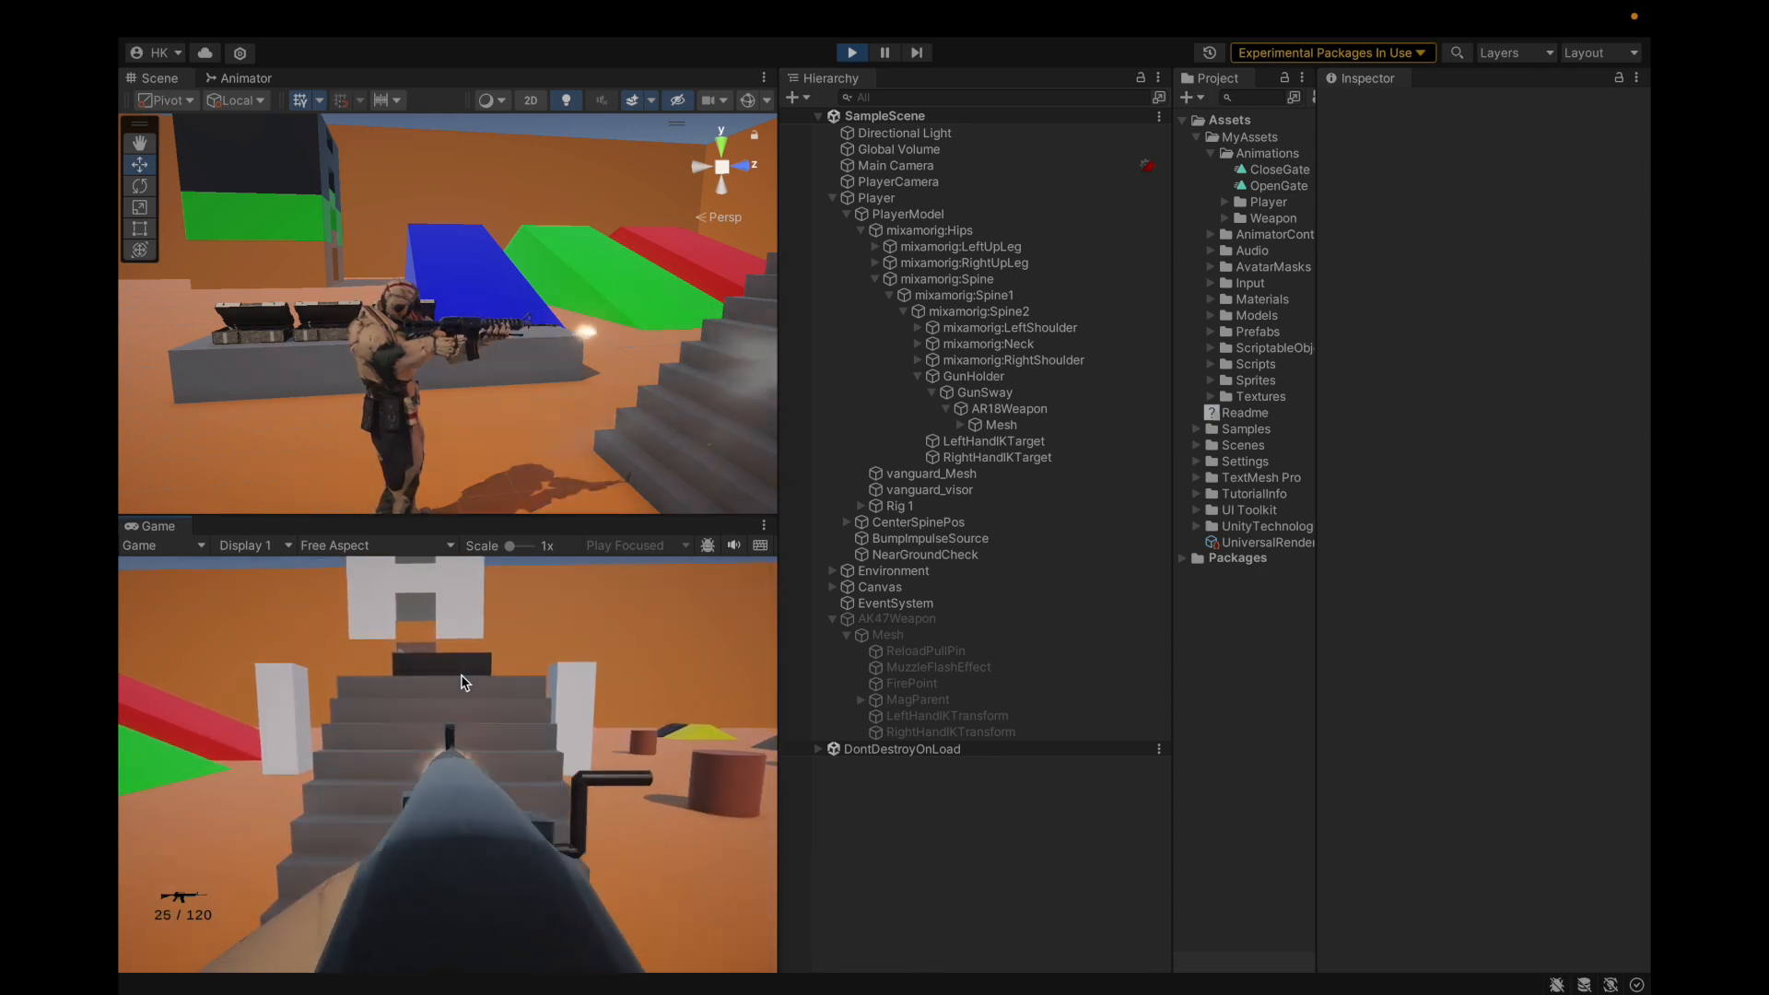
{"action": "right_click", "coordinate": [461, 682]}
{"action": "left_click", "coordinate": [464, 682]}
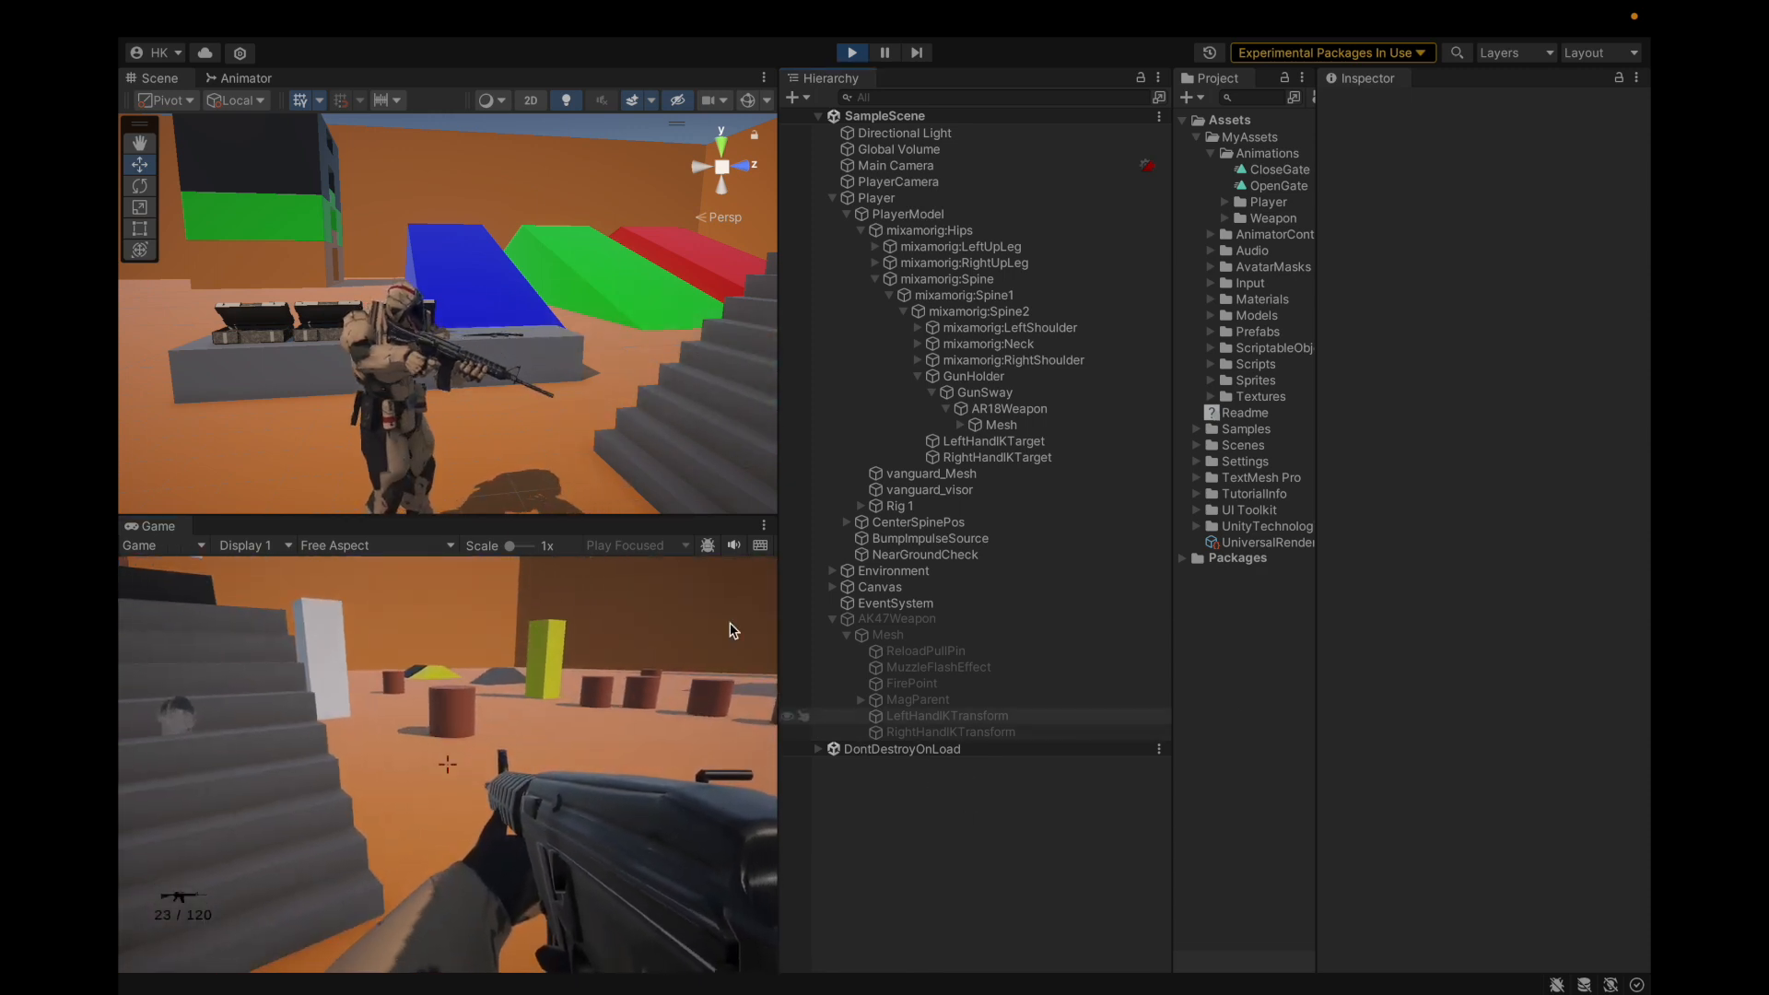
Expand the AR18 Mesh's children and examine the right hand's grip around RightHandIKTransform in the running scene.
{"action": "scroll", "coordinate": [472, 324], "scroll_direction": "up", "scroll_amount": 3}
{"action": "scroll", "coordinate": [502, 312], "scroll_direction": "down", "scroll_amount": 2}
{"action": "left_click_drag", "start_coordinate": [488, 386], "coordinate": [579, 354], "text": "alt"}
{"action": "scroll", "coordinate": [553, 358], "scroll_direction": "up", "scroll_amount": 5}
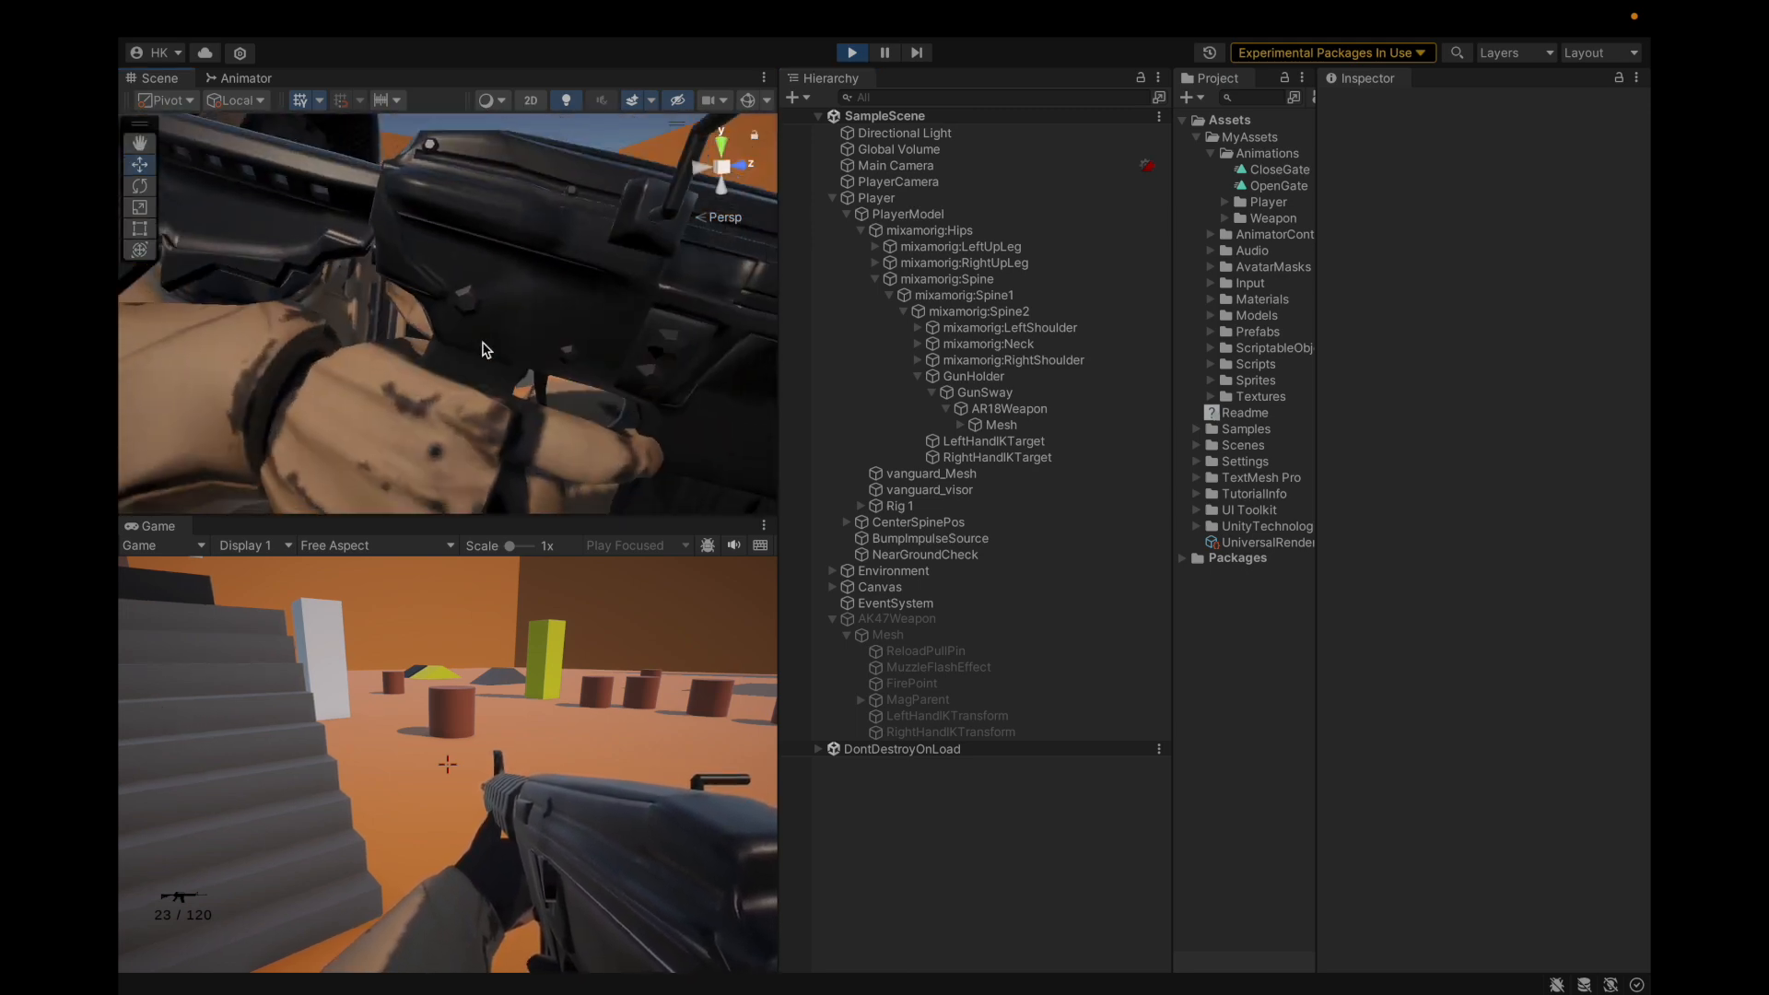
{"action": "scroll", "coordinate": [502, 362], "scroll_direction": "down", "scroll_amount": 3}
{"action": "left_click", "coordinate": [1005, 426]}
{"action": "key", "text": "Right"}
{"action": "key", "text": "Down"}
{"action": "key", "text": "Down"}
{"action": "key", "text": "Down"}
{"action": "key", "text": "Down"}
{"action": "key", "text": "Down"}
{"action": "key", "text": "Down"}
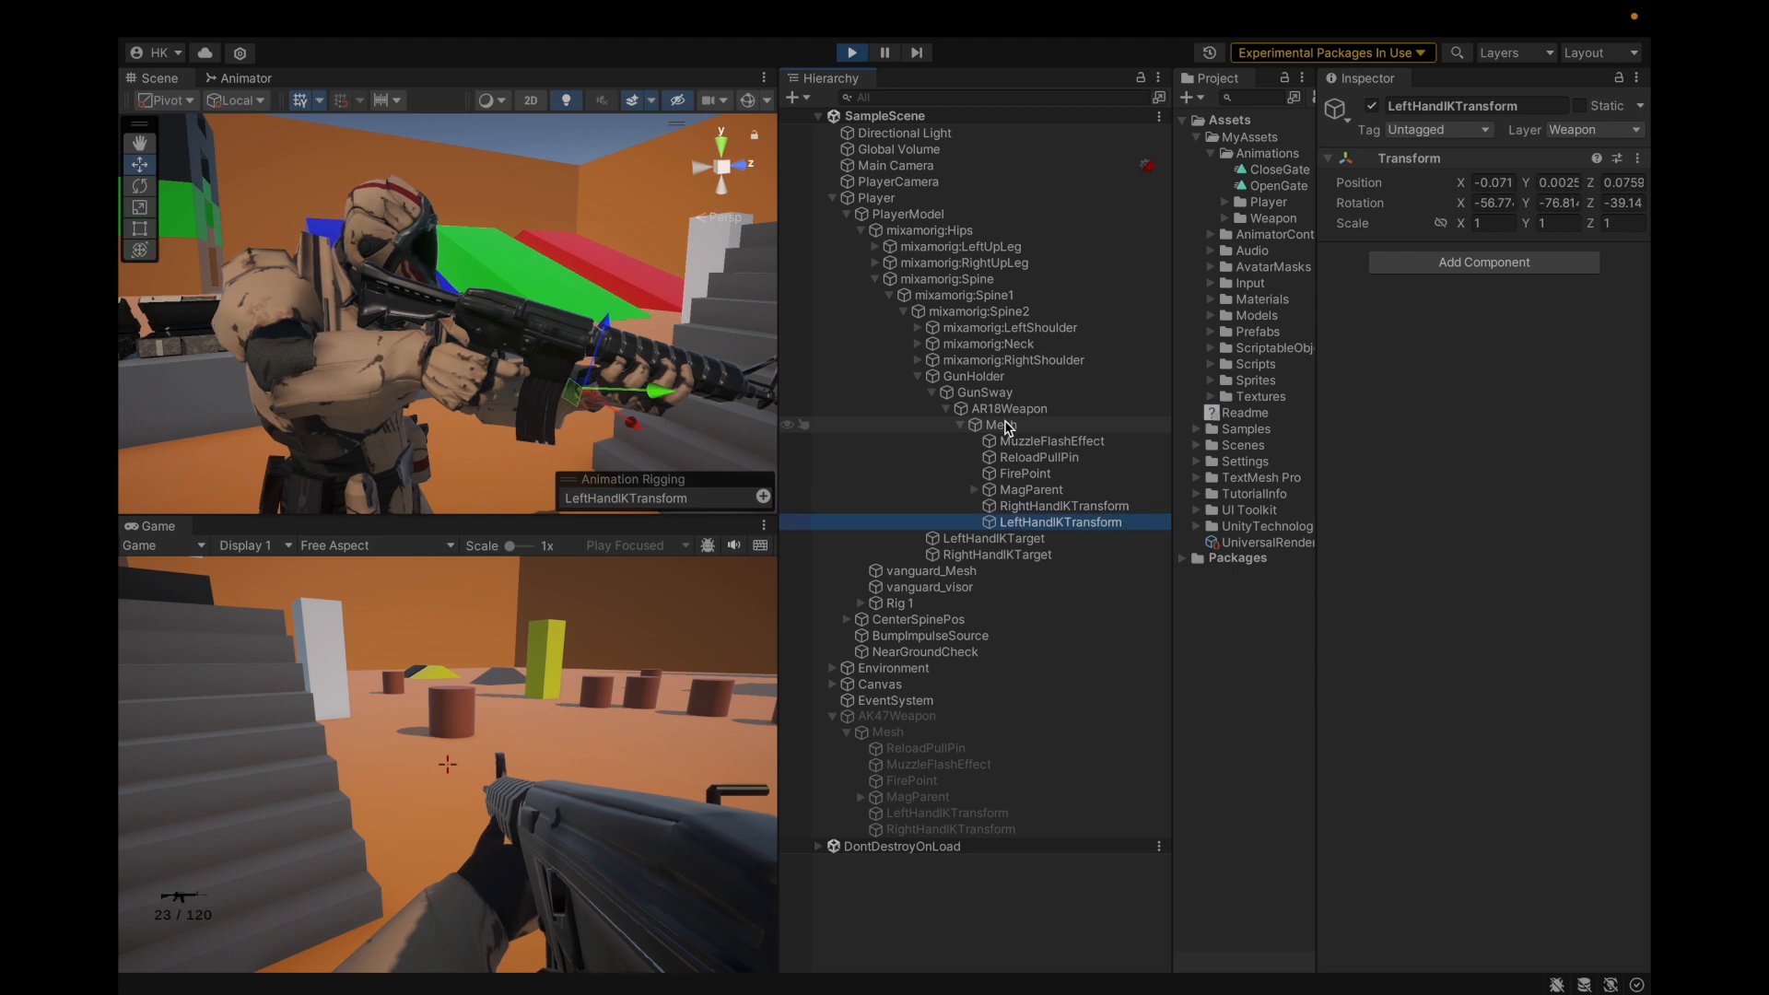
{"action": "key", "text": "Up"}
{"action": "scroll", "coordinate": [414, 360], "scroll_direction": "up", "scroll_amount": 3}
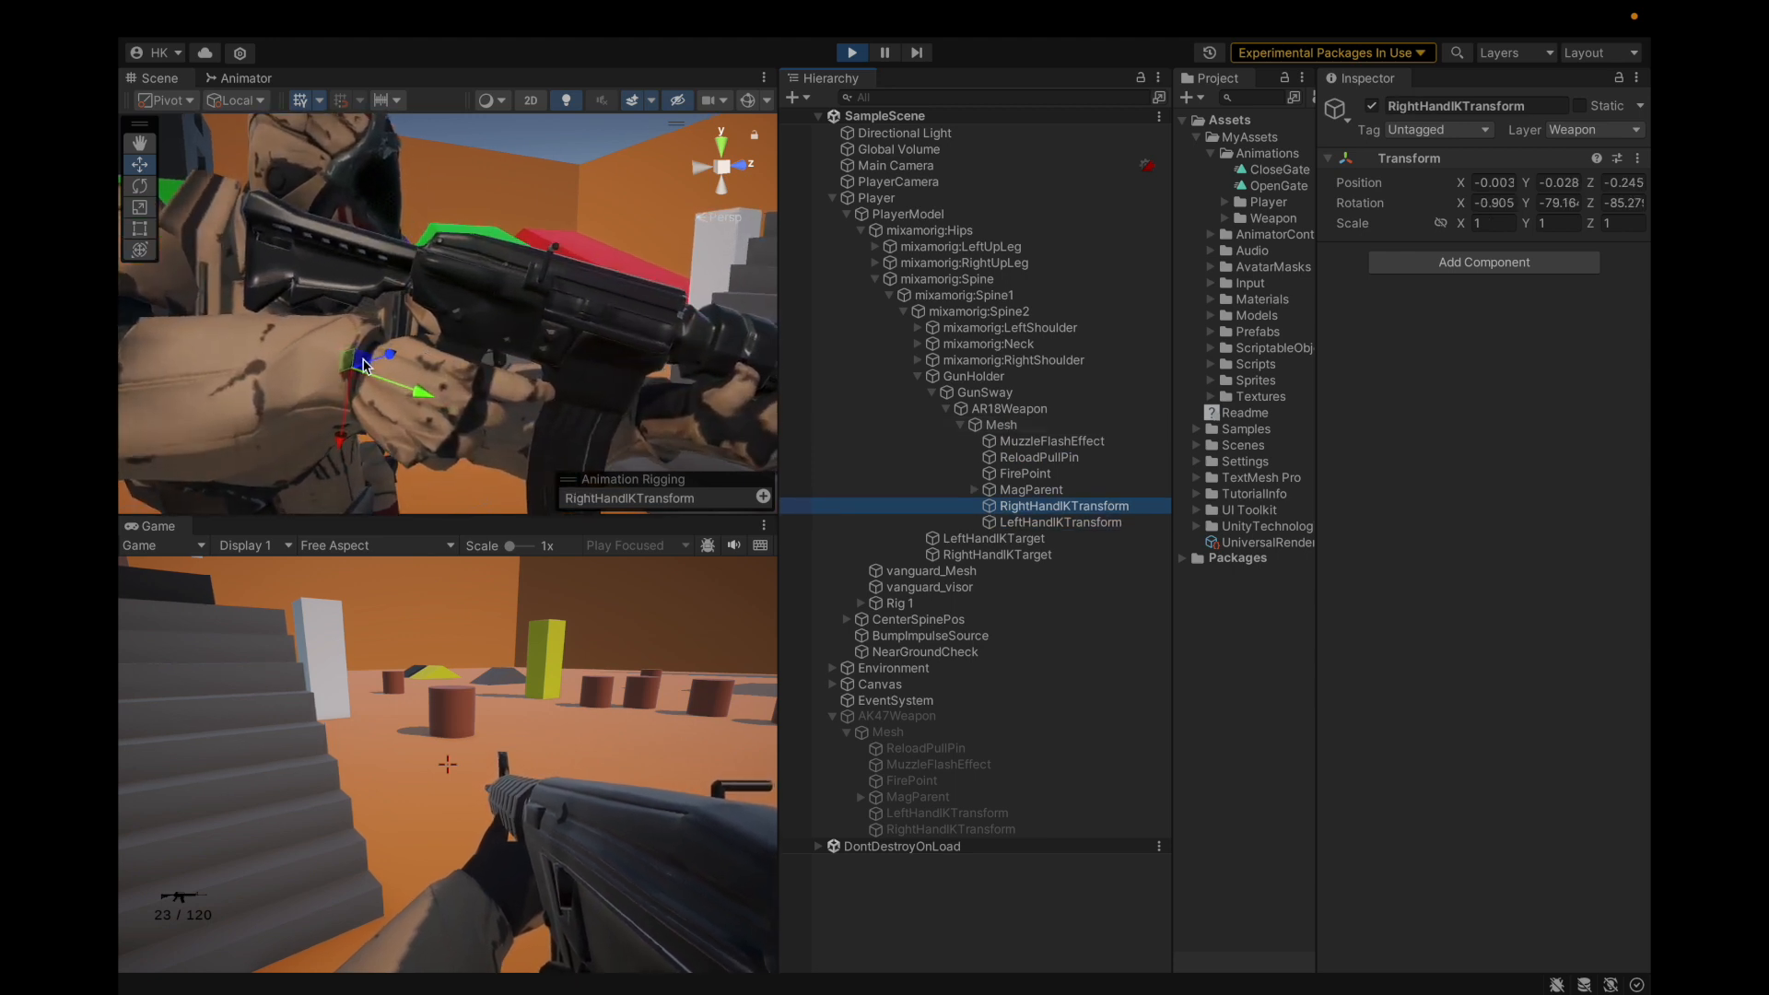
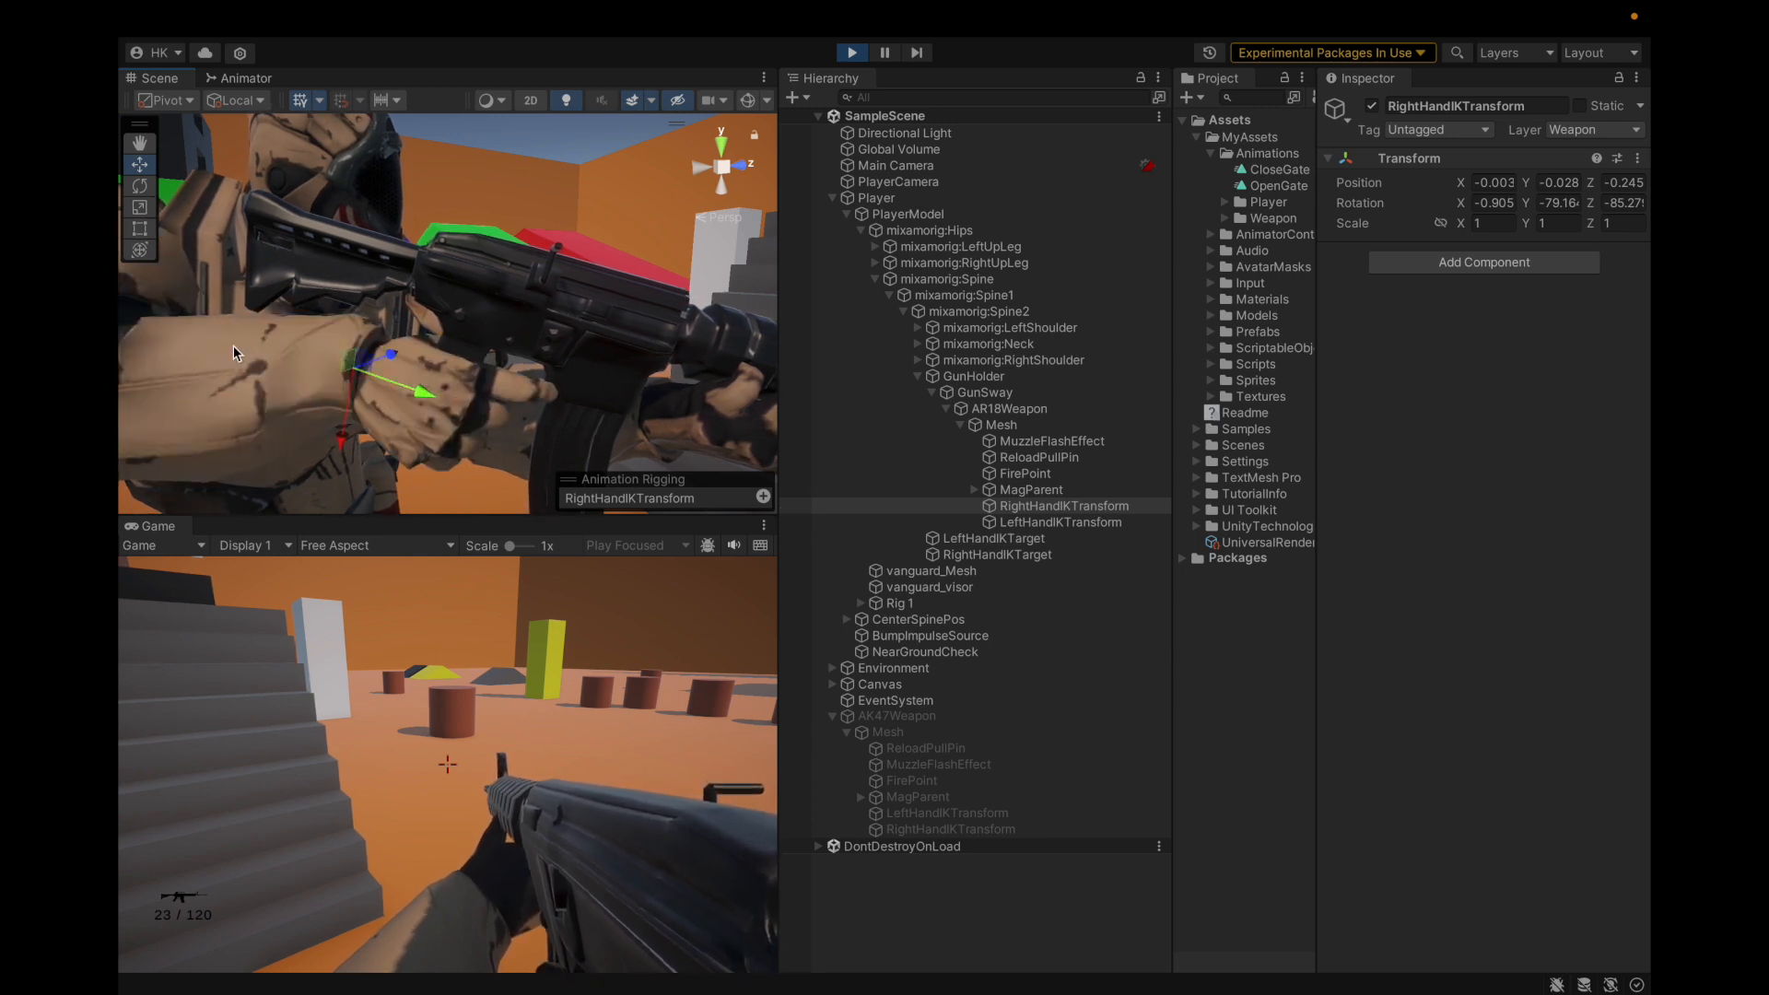
Compare the left and right hand IK transforms with the AR18 Mesh and AR18Weapon transforms during play mode.
{"action": "scroll", "coordinate": [426, 295], "scroll_direction": "down", "scroll_amount": 5}
{"action": "mouse_move", "coordinate": [426, 295]}
{"action": "left_mouse_down", "text": "alt"}
{"action": "mouse_move", "coordinate": [207, 287]}
{"action": "mouse_move", "coordinate": [419, 293]}
{"action": "left_mouse_up", "text": "alt"}
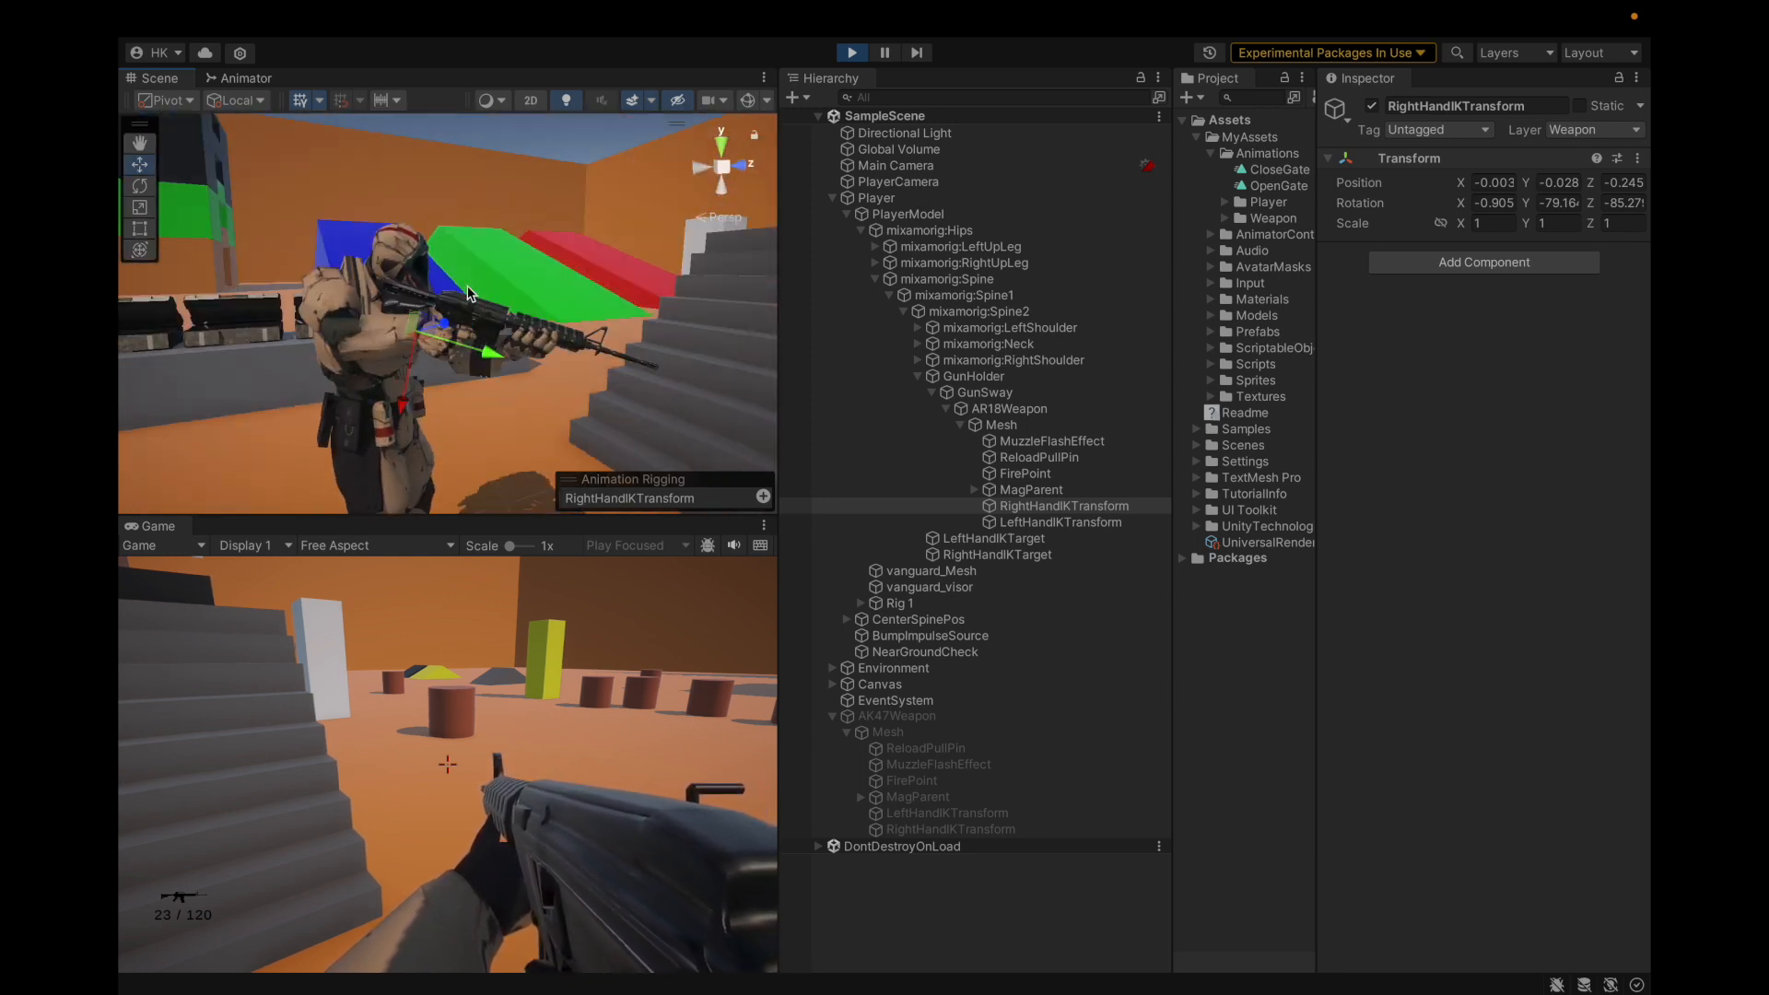
{"action": "left_click", "coordinate": [1004, 521]}
{"action": "left_click", "coordinate": [1004, 506]}
{"action": "left_click", "coordinate": [1004, 522]}
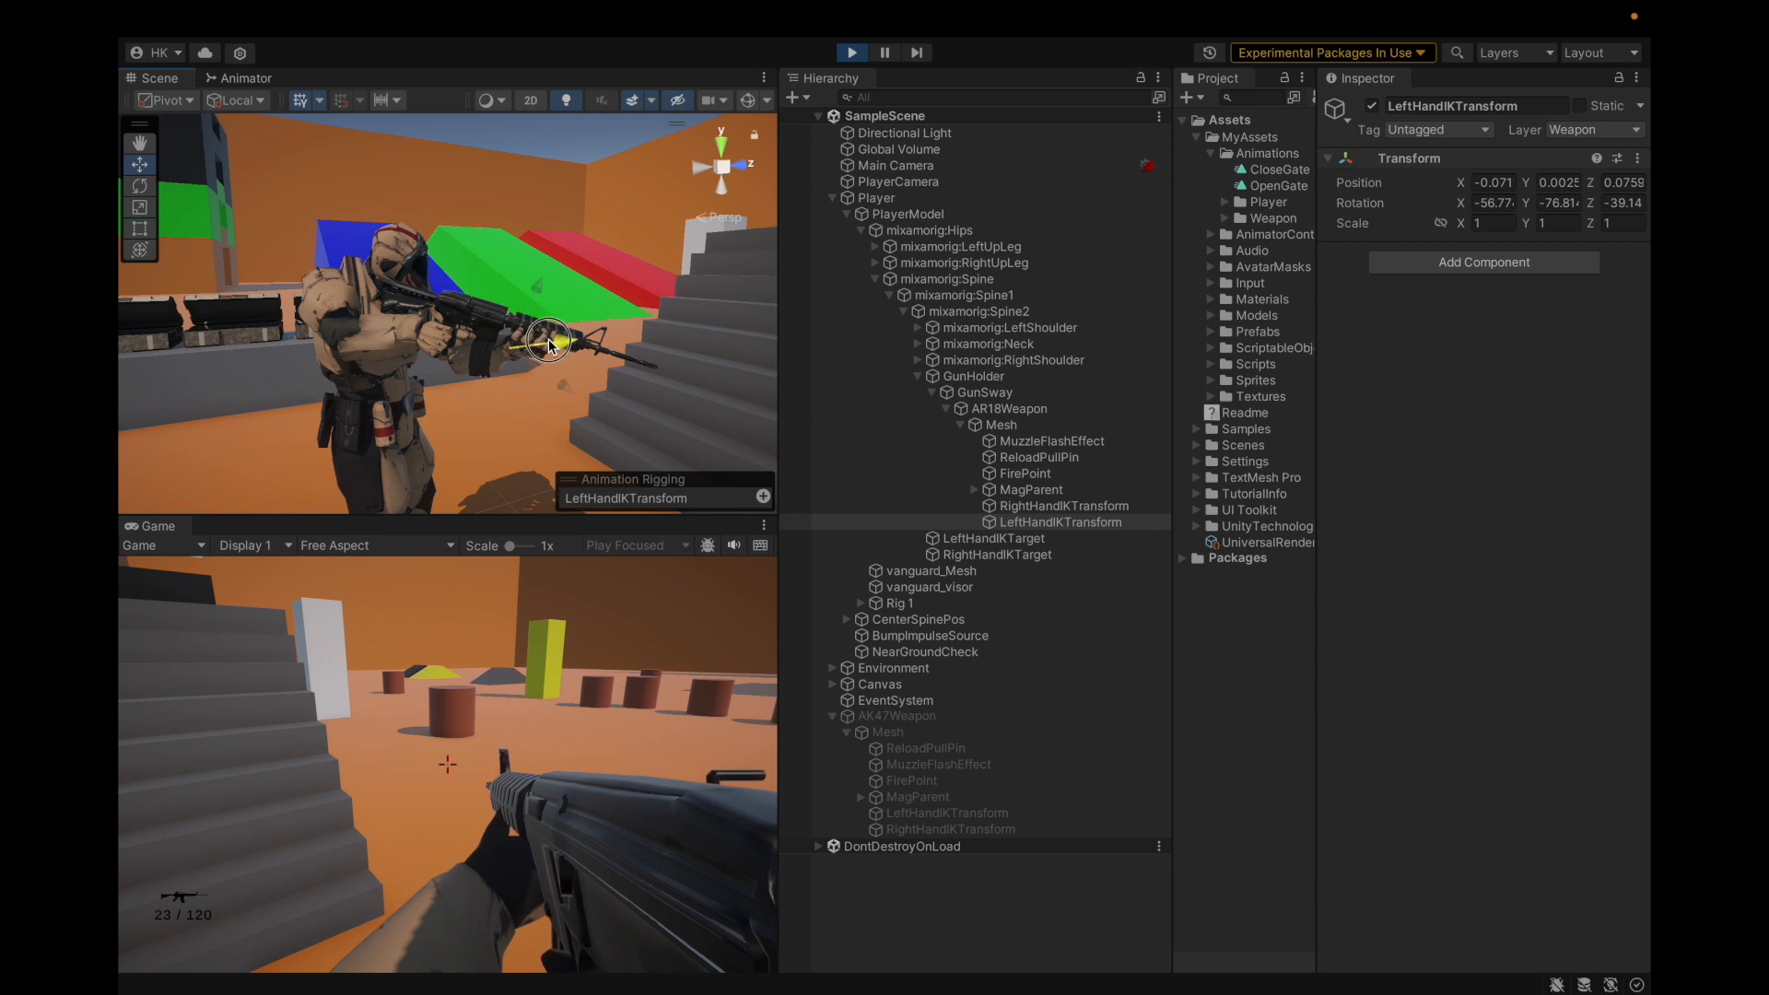
{"action": "left_click", "coordinate": [971, 554]}
{"action": "key", "text": "Up"}
{"action": "key", "text": "Up"}
{"action": "key", "text": "Up"}
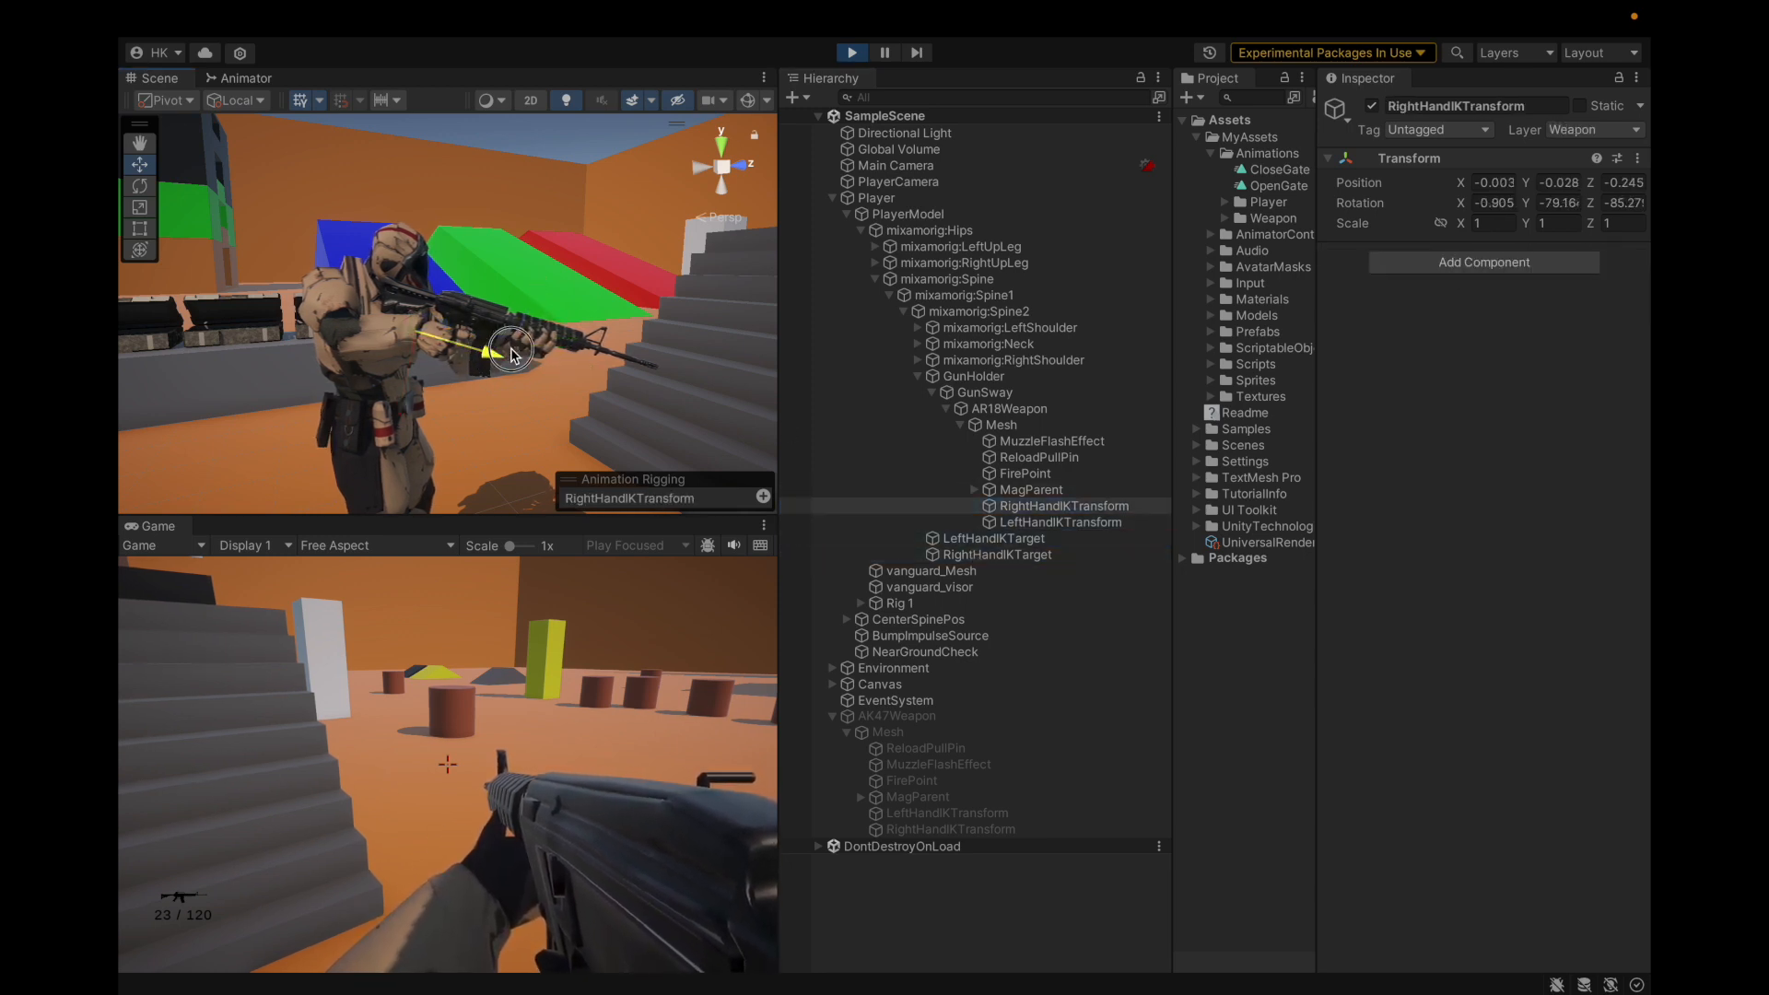
{"action": "left_click", "coordinate": [1068, 431]}
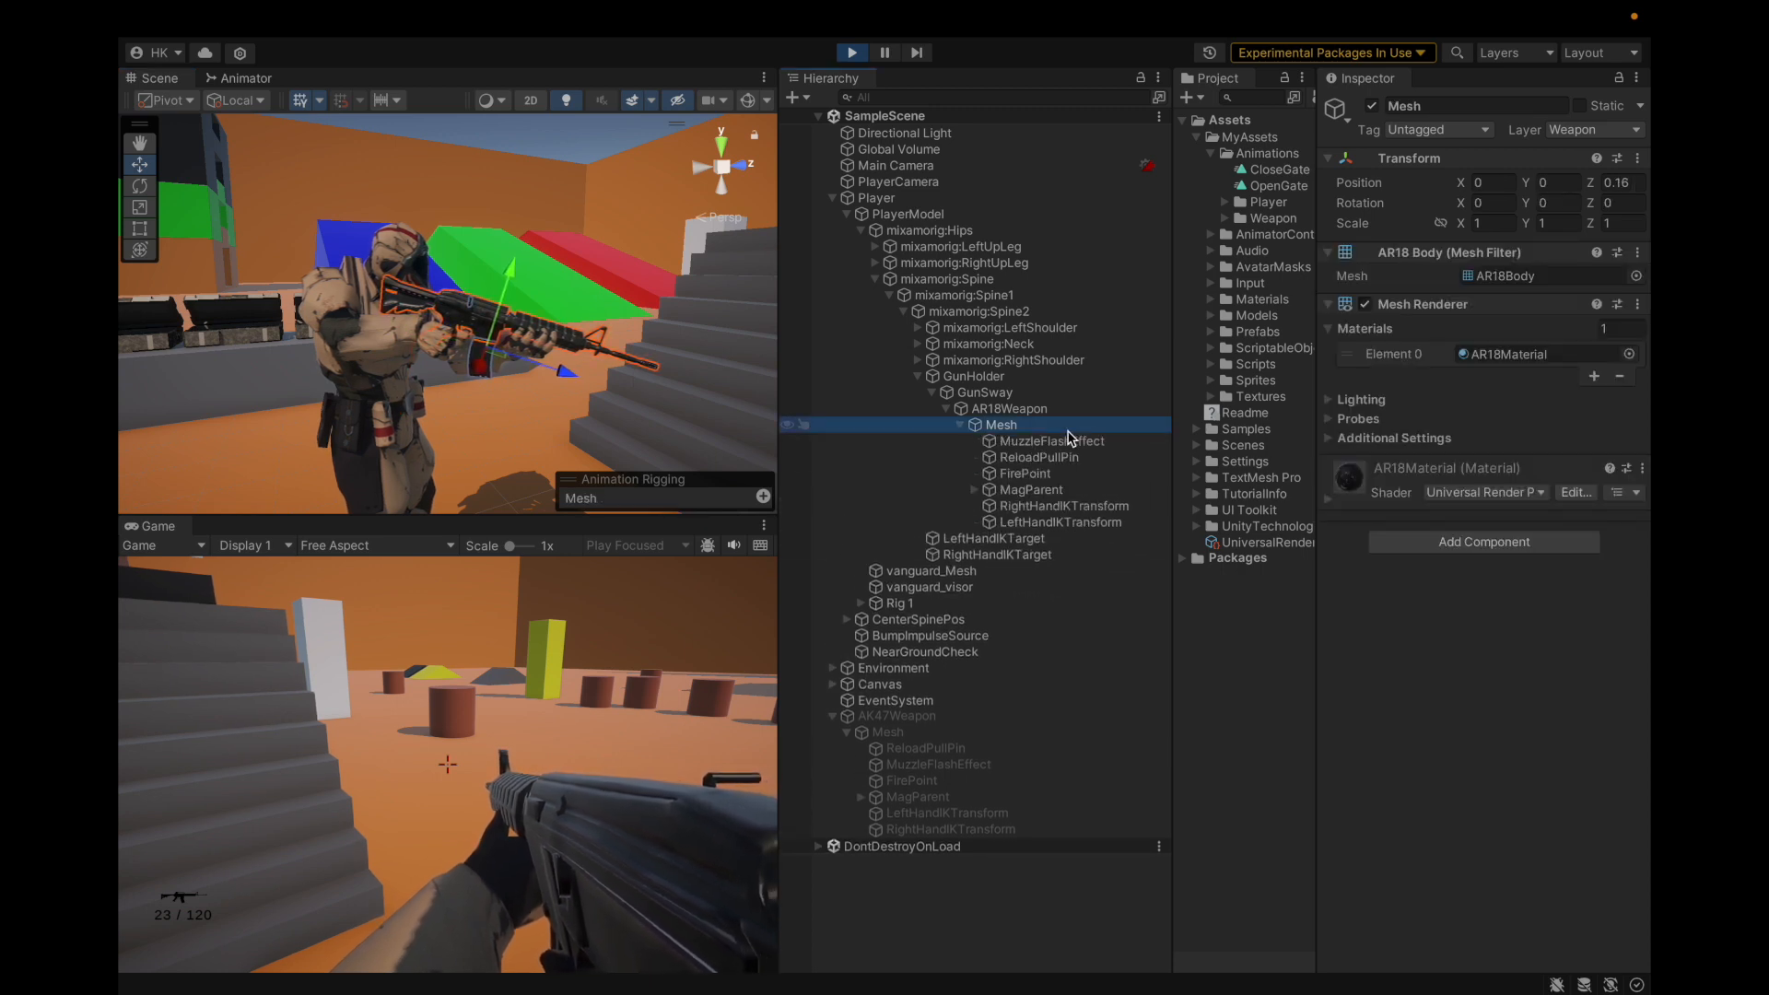
{"action": "left_click", "coordinate": [999, 409]}
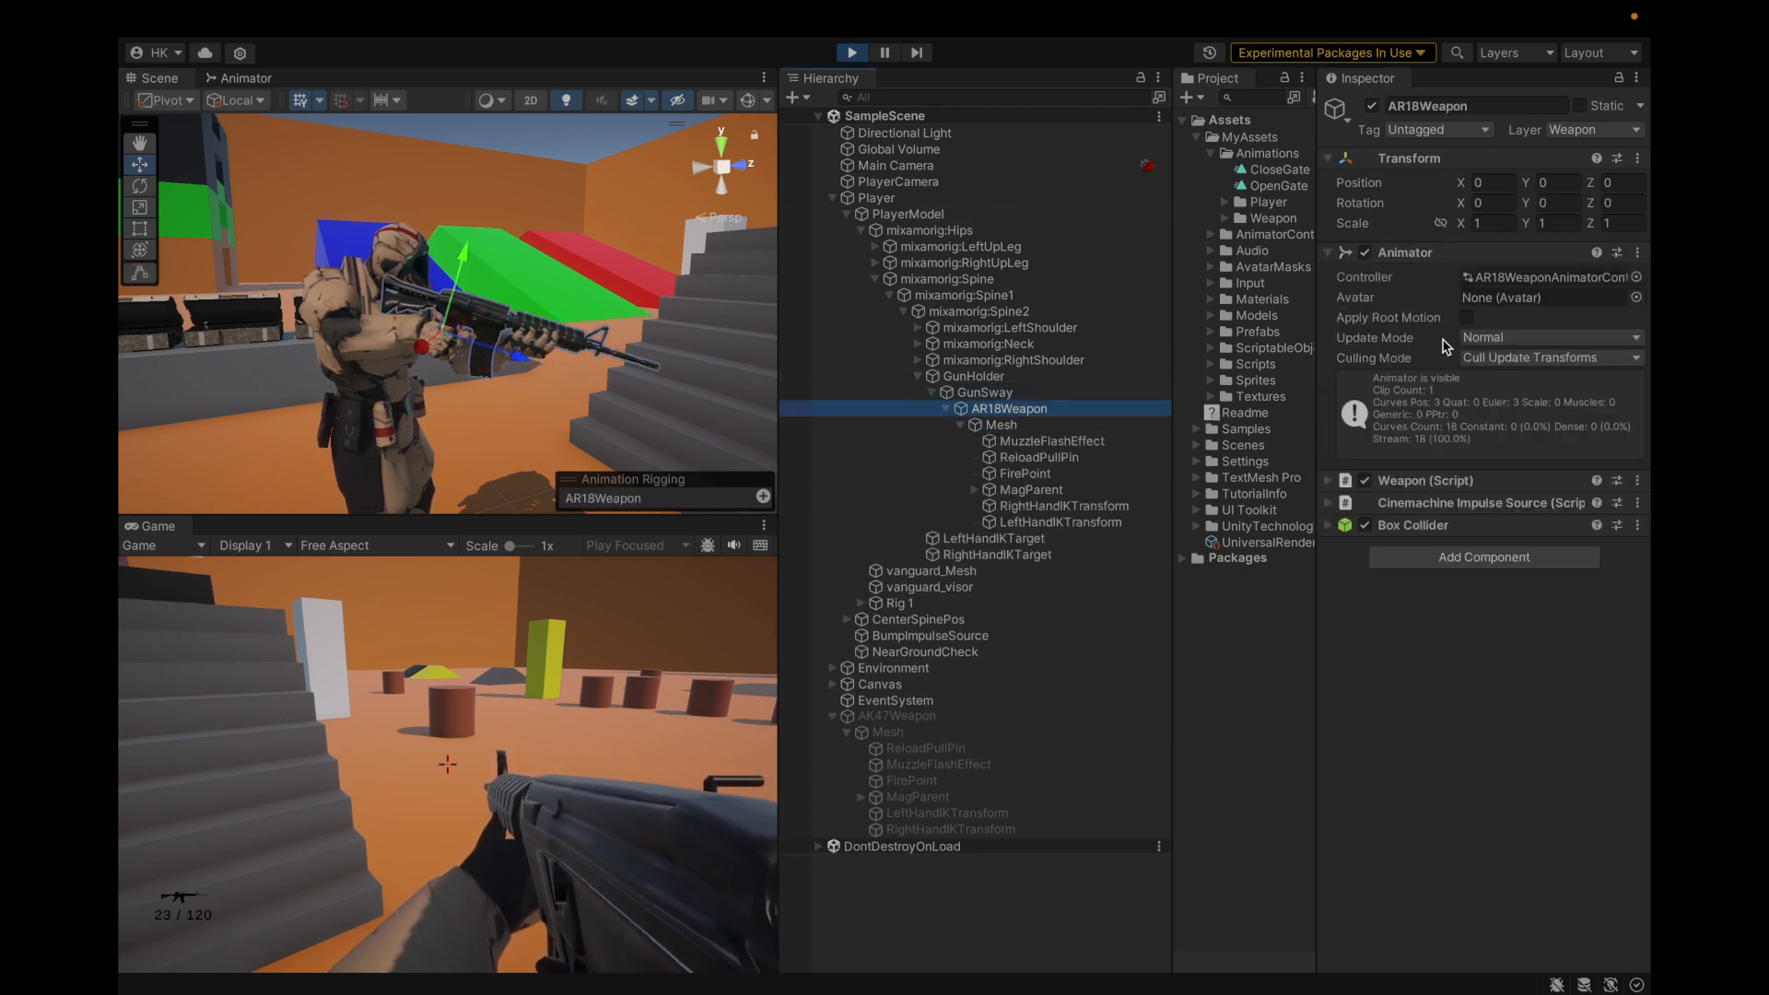
{"action": "left_click", "coordinate": [1029, 523]}
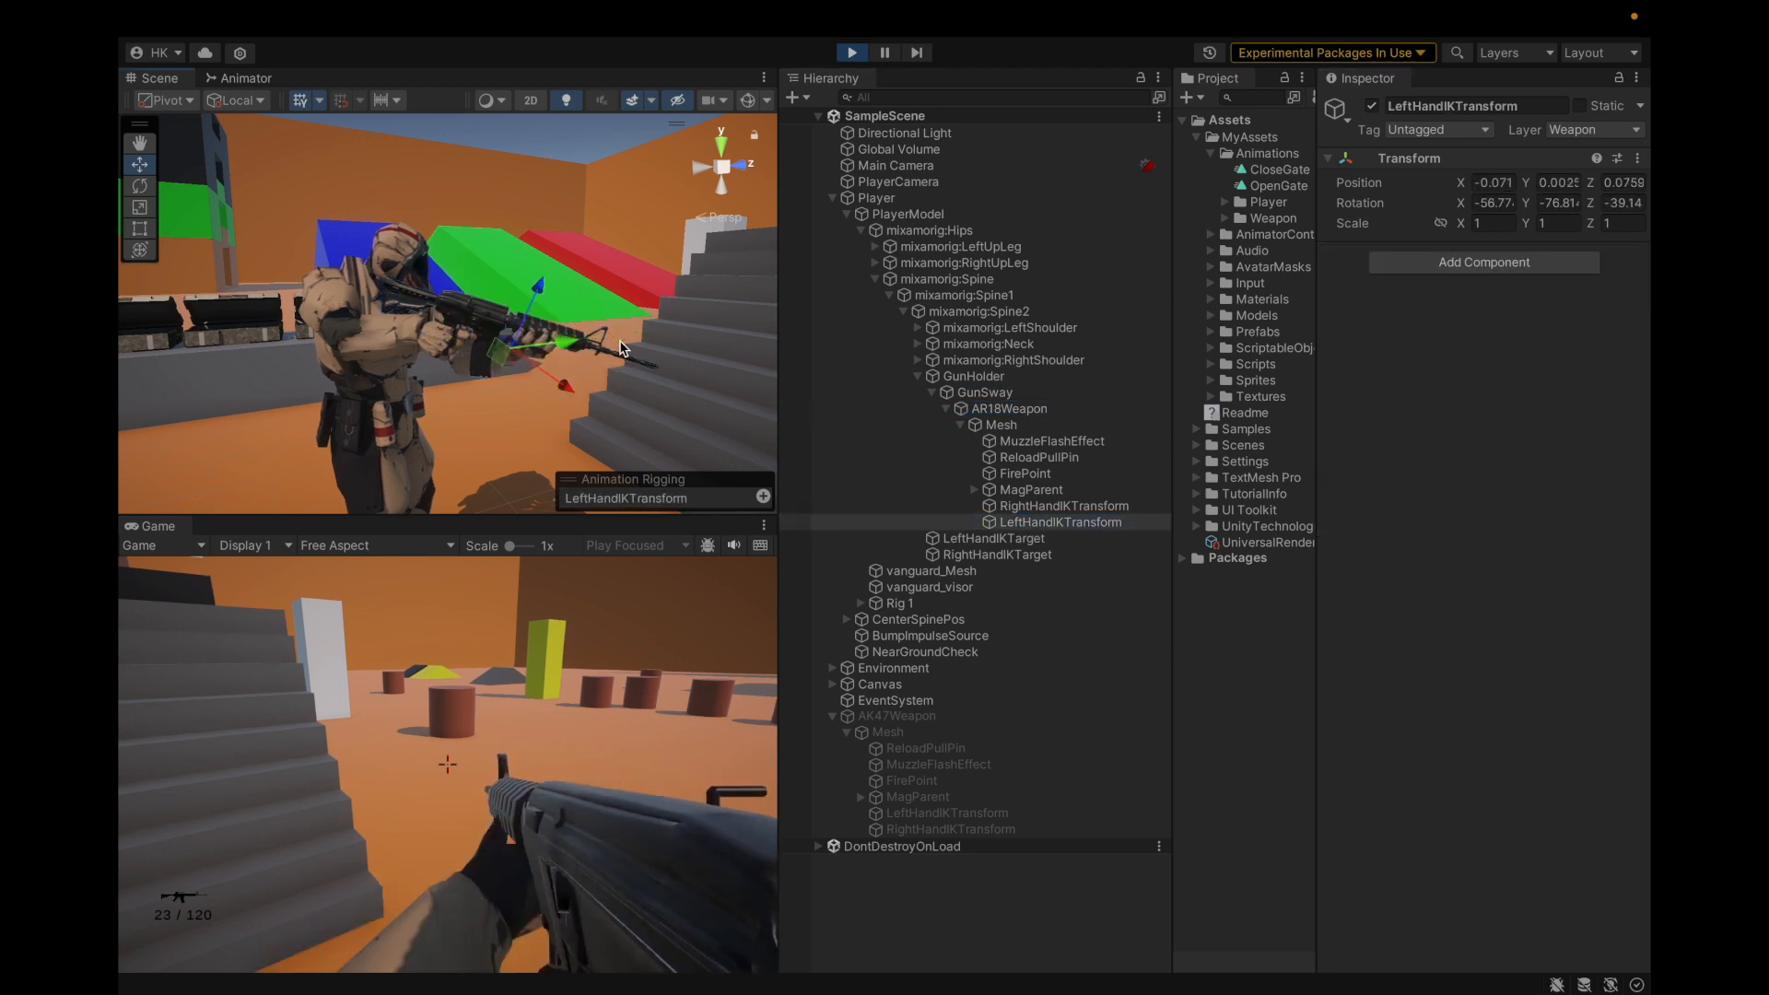
{"action": "scroll", "coordinate": [478, 344], "scroll_direction": "up", "scroll_amount": 3}
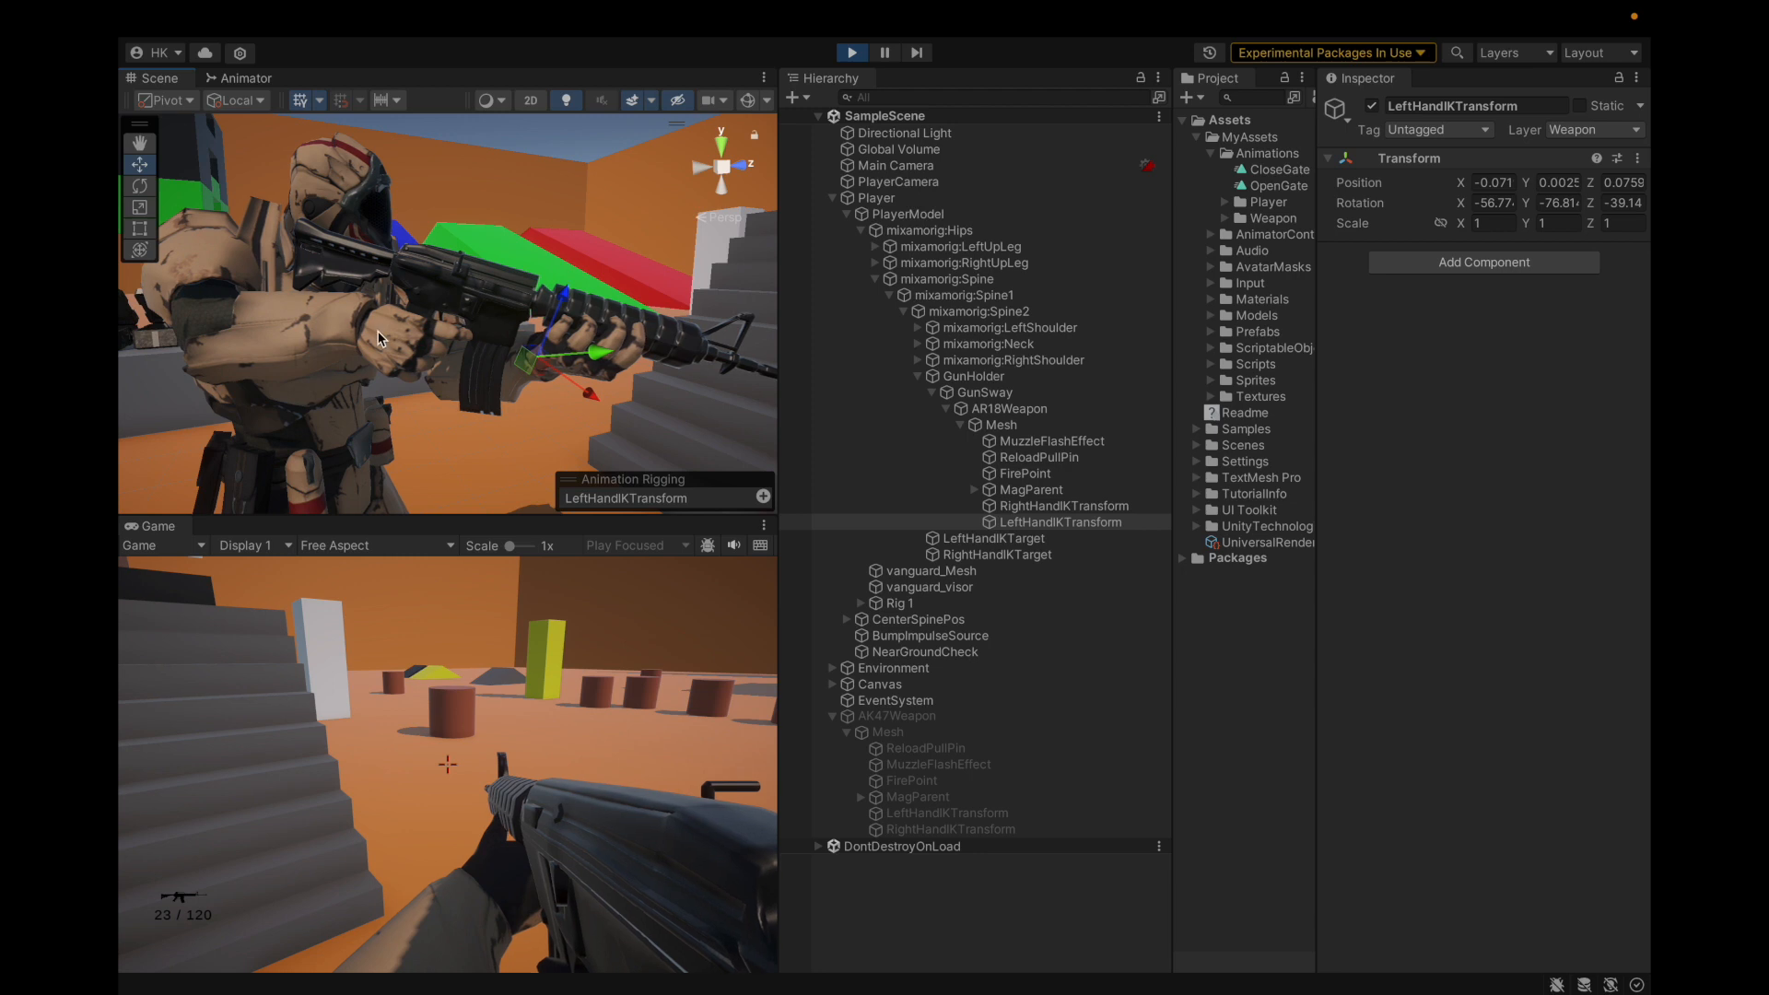
{"action": "scroll", "coordinate": [378, 338], "scroll_direction": "up", "scroll_amount": 4}
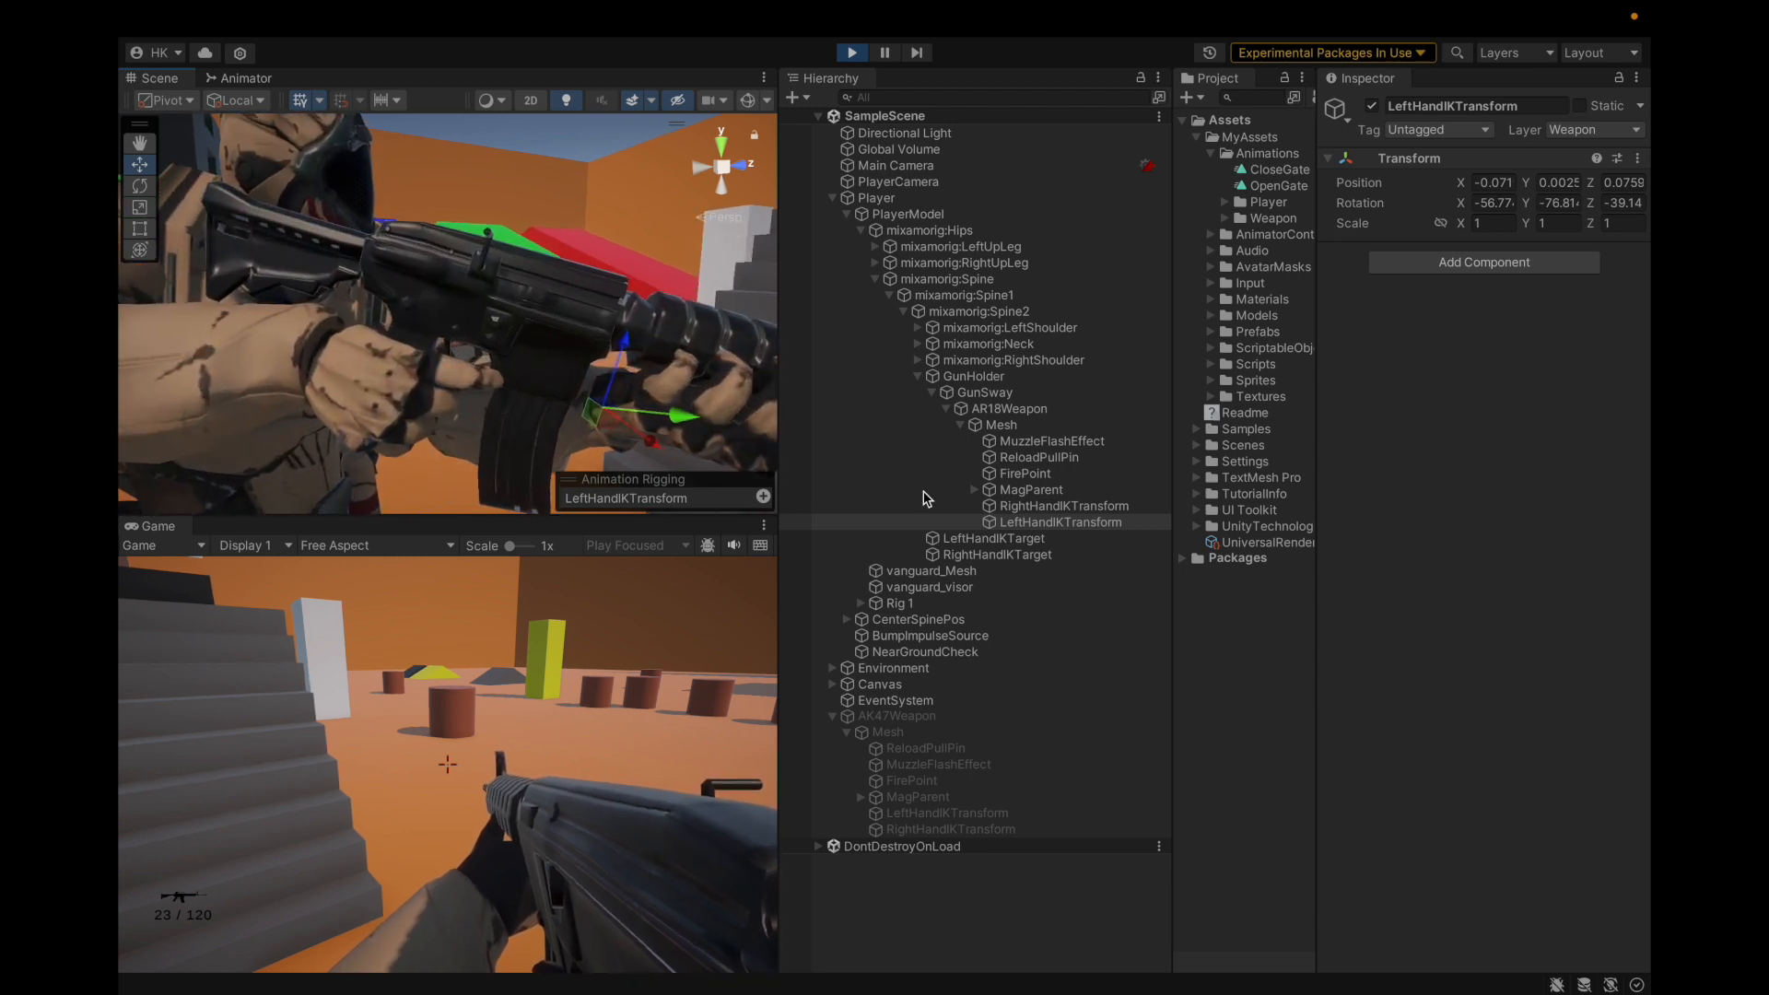
Move RightHandIKTransform along its local axes to about X -0.007, Y -0.019, Z -0.270 for a better right-hand grip.
{"action": "left_click", "coordinate": [1014, 508]}
{"action": "scroll", "coordinate": [380, 344], "scroll_direction": "down", "scroll_amount": 3}
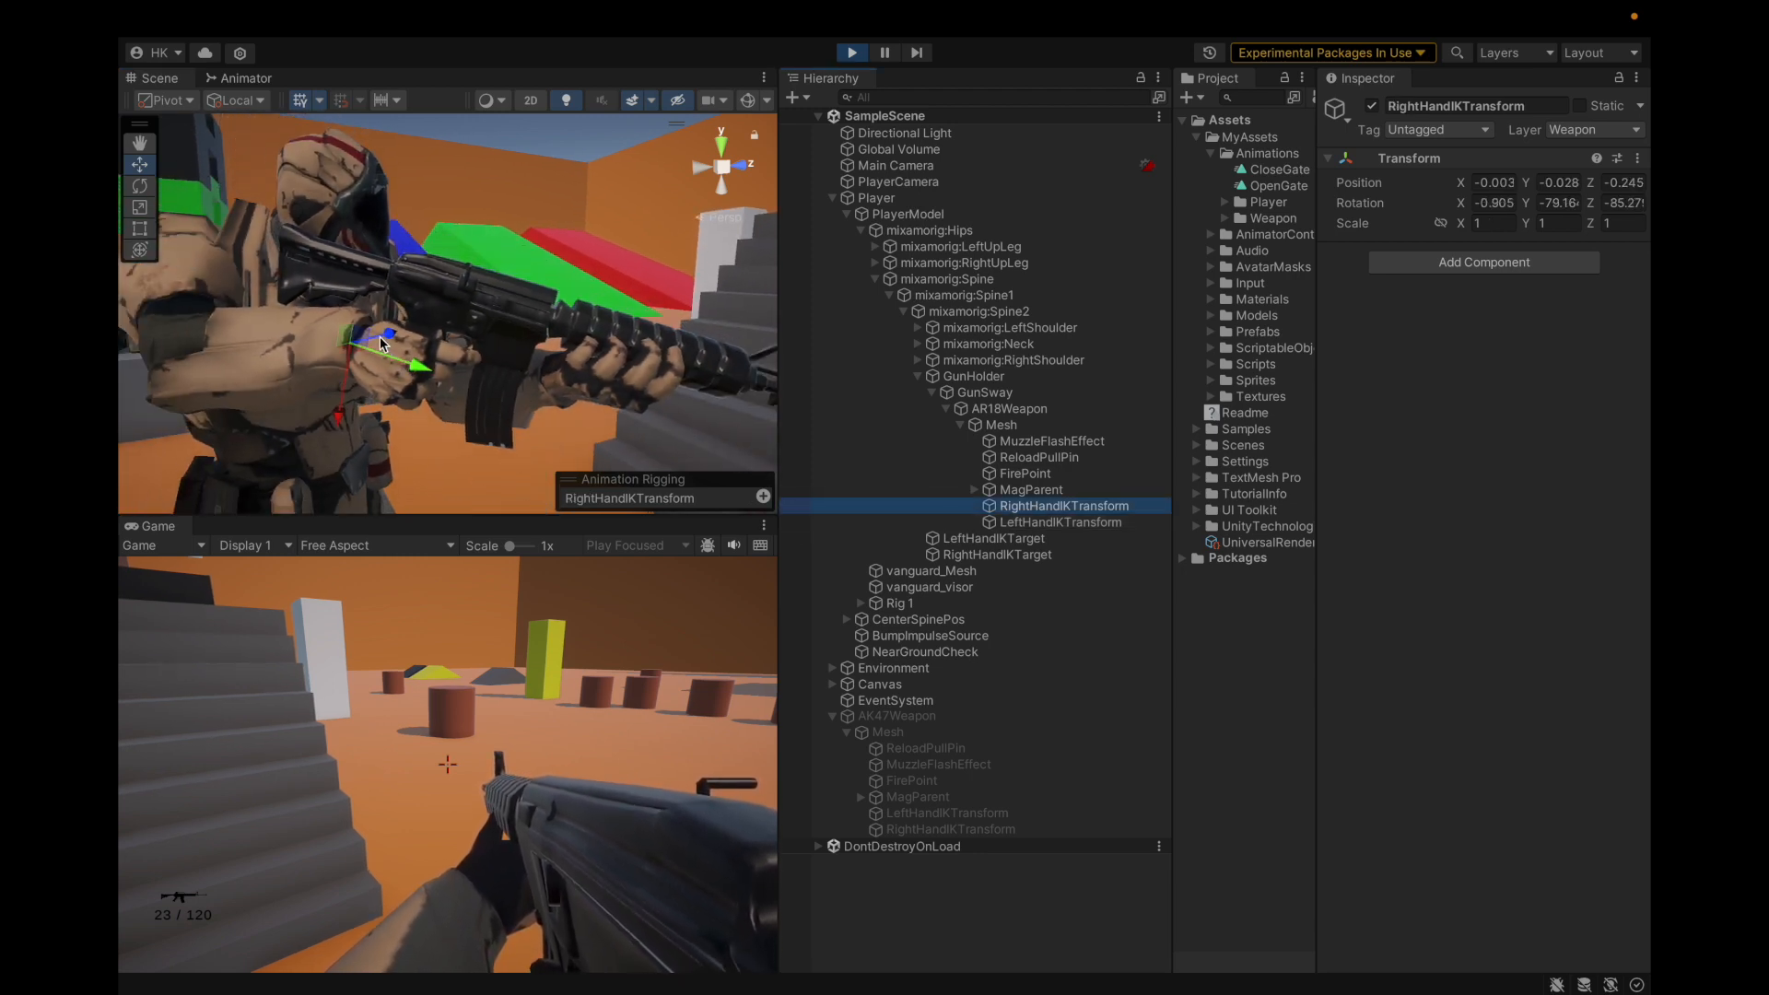
{"action": "left_click", "coordinate": [236, 100]}
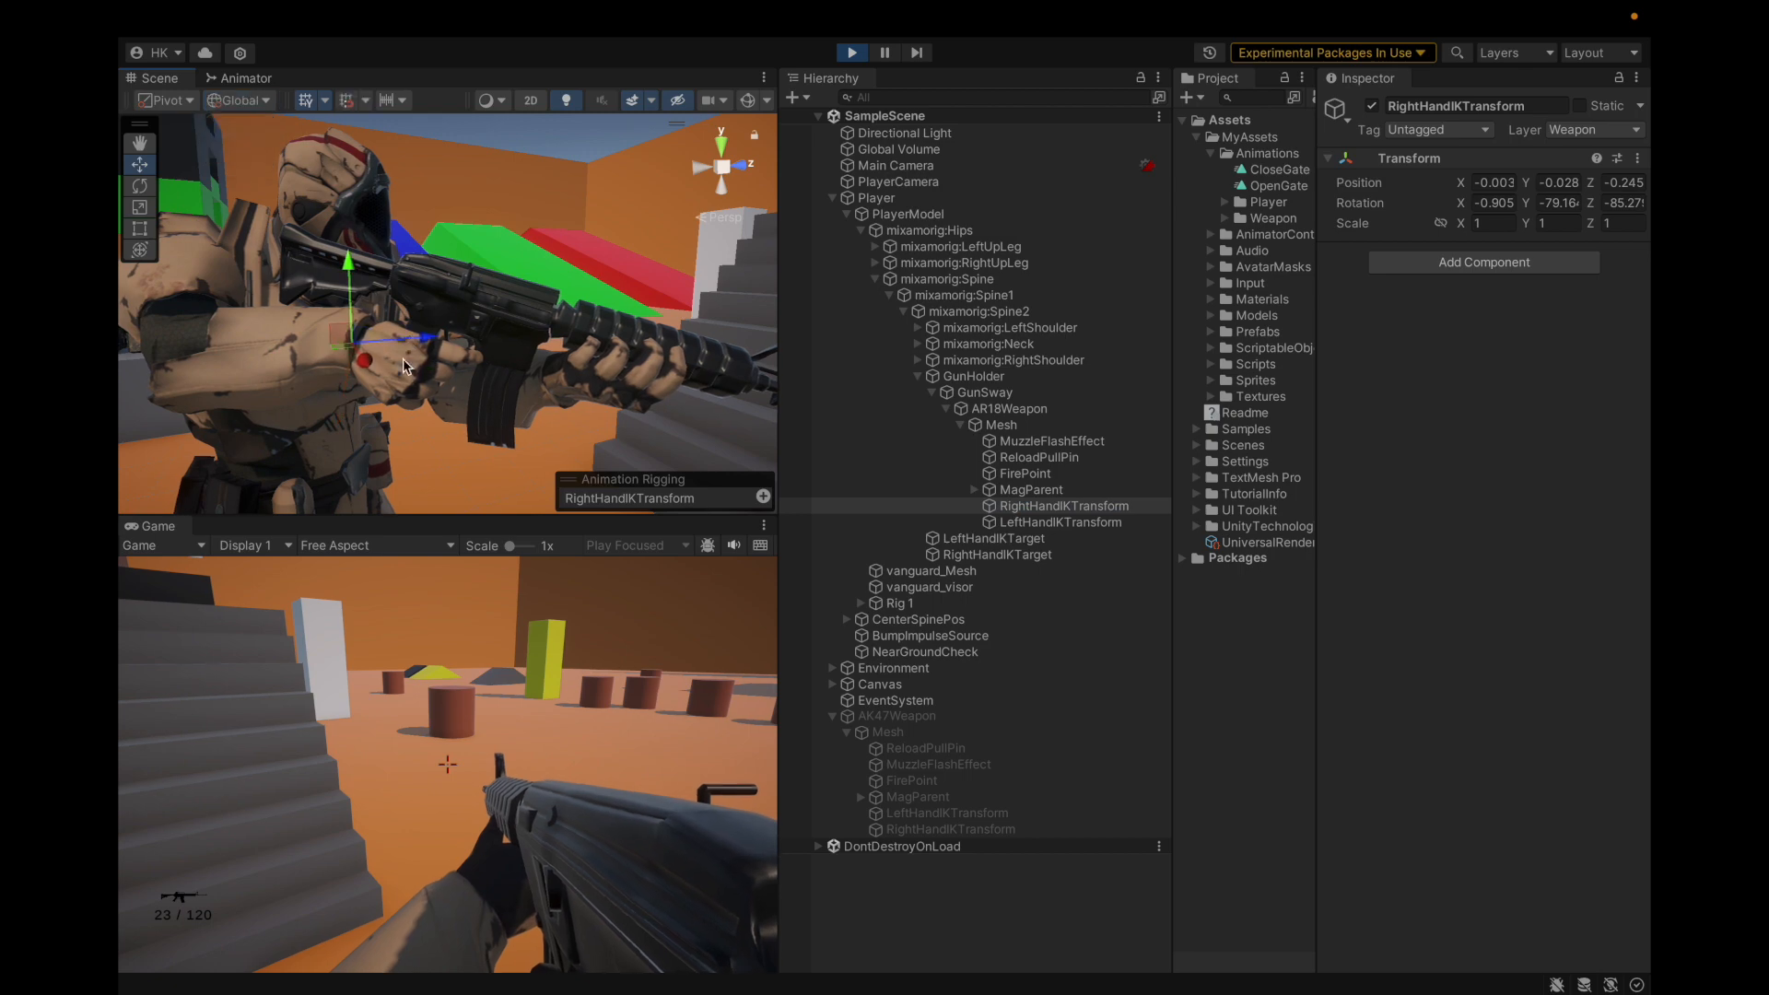
{"action": "scroll", "coordinate": [403, 366], "scroll_direction": "up", "scroll_amount": 4}
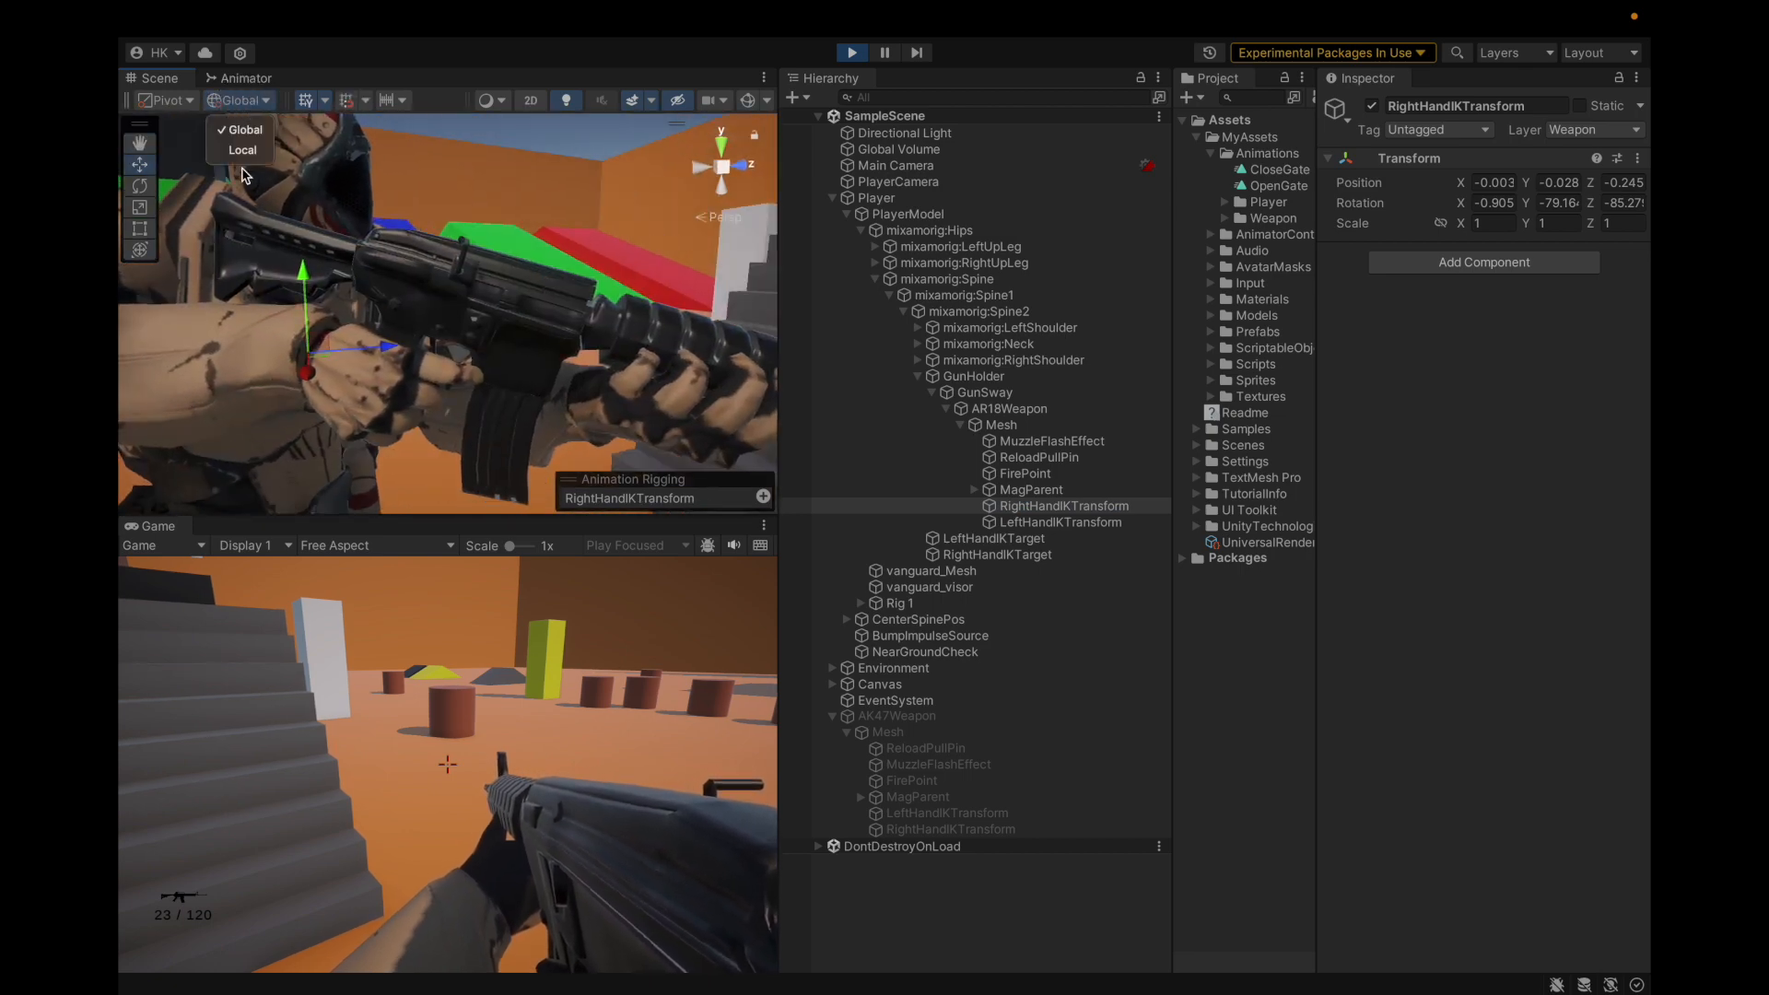
{"action": "key", "text": "f"}
{"action": "scroll", "coordinate": [470, 323], "scroll_direction": "up", "scroll_amount": 10}
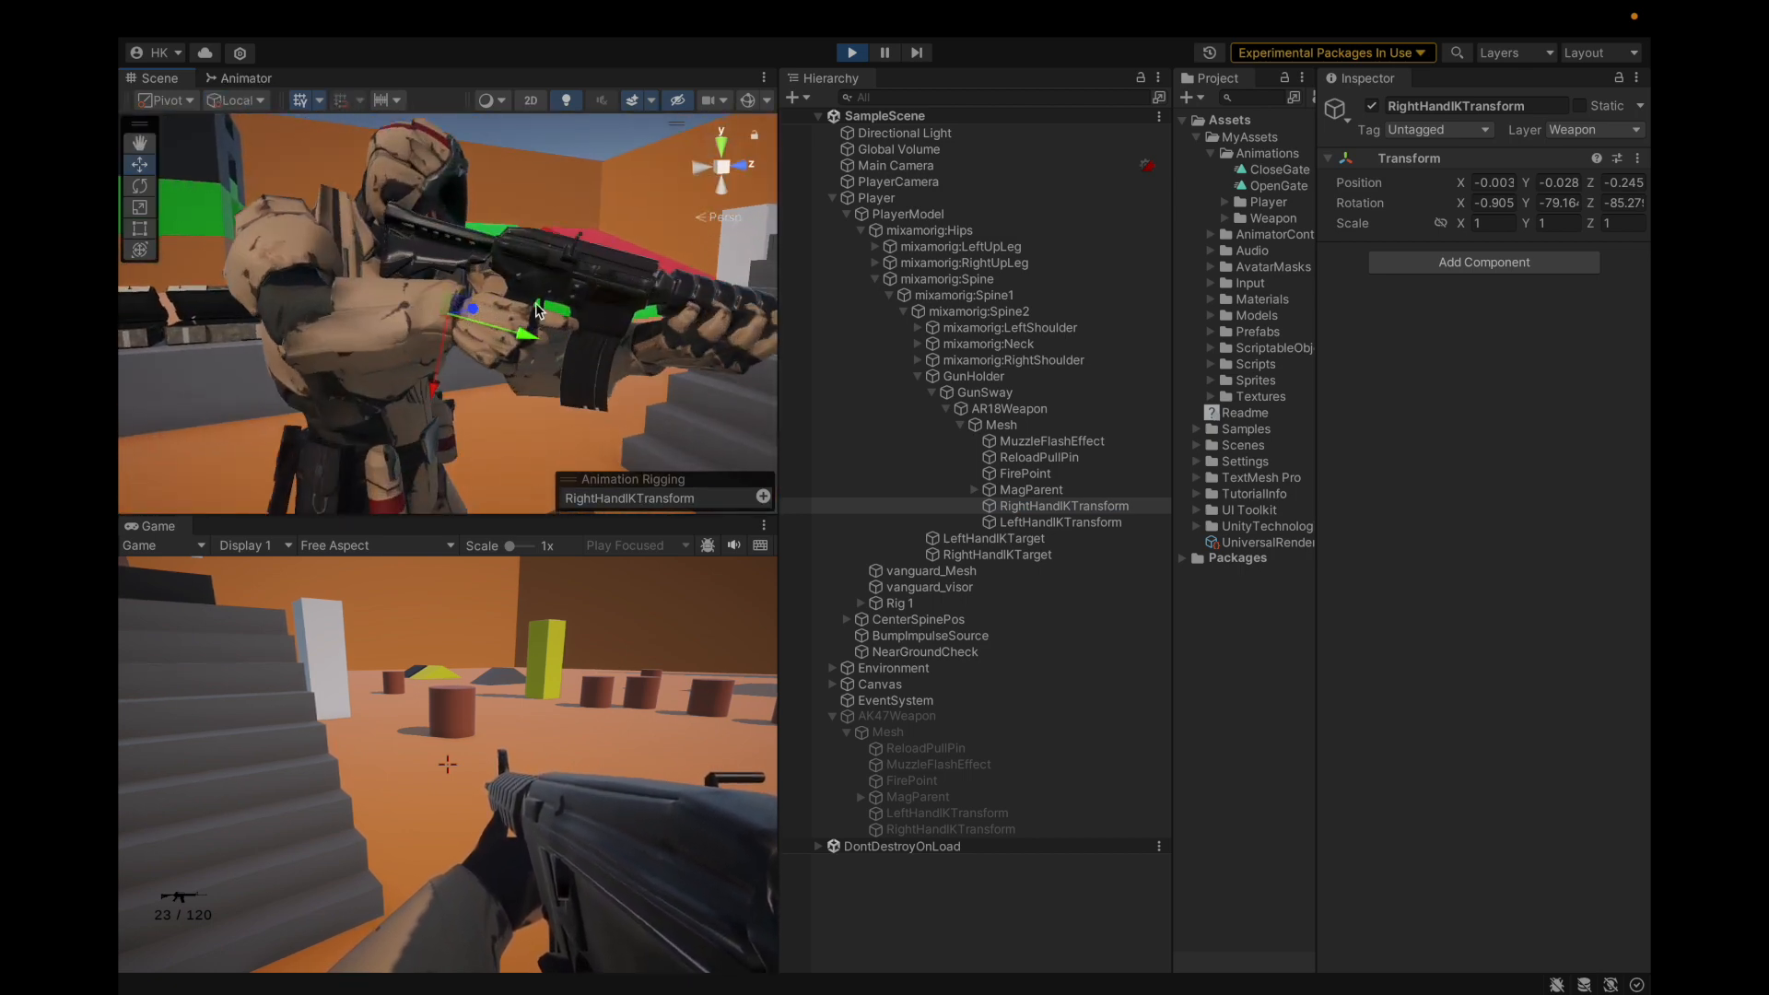
{"action": "left_click_drag", "start_coordinate": [507, 323], "coordinate": [470, 324], "text": "alt"}
{"action": "scroll", "coordinate": [548, 367], "scroll_direction": "down", "scroll_amount": 5}
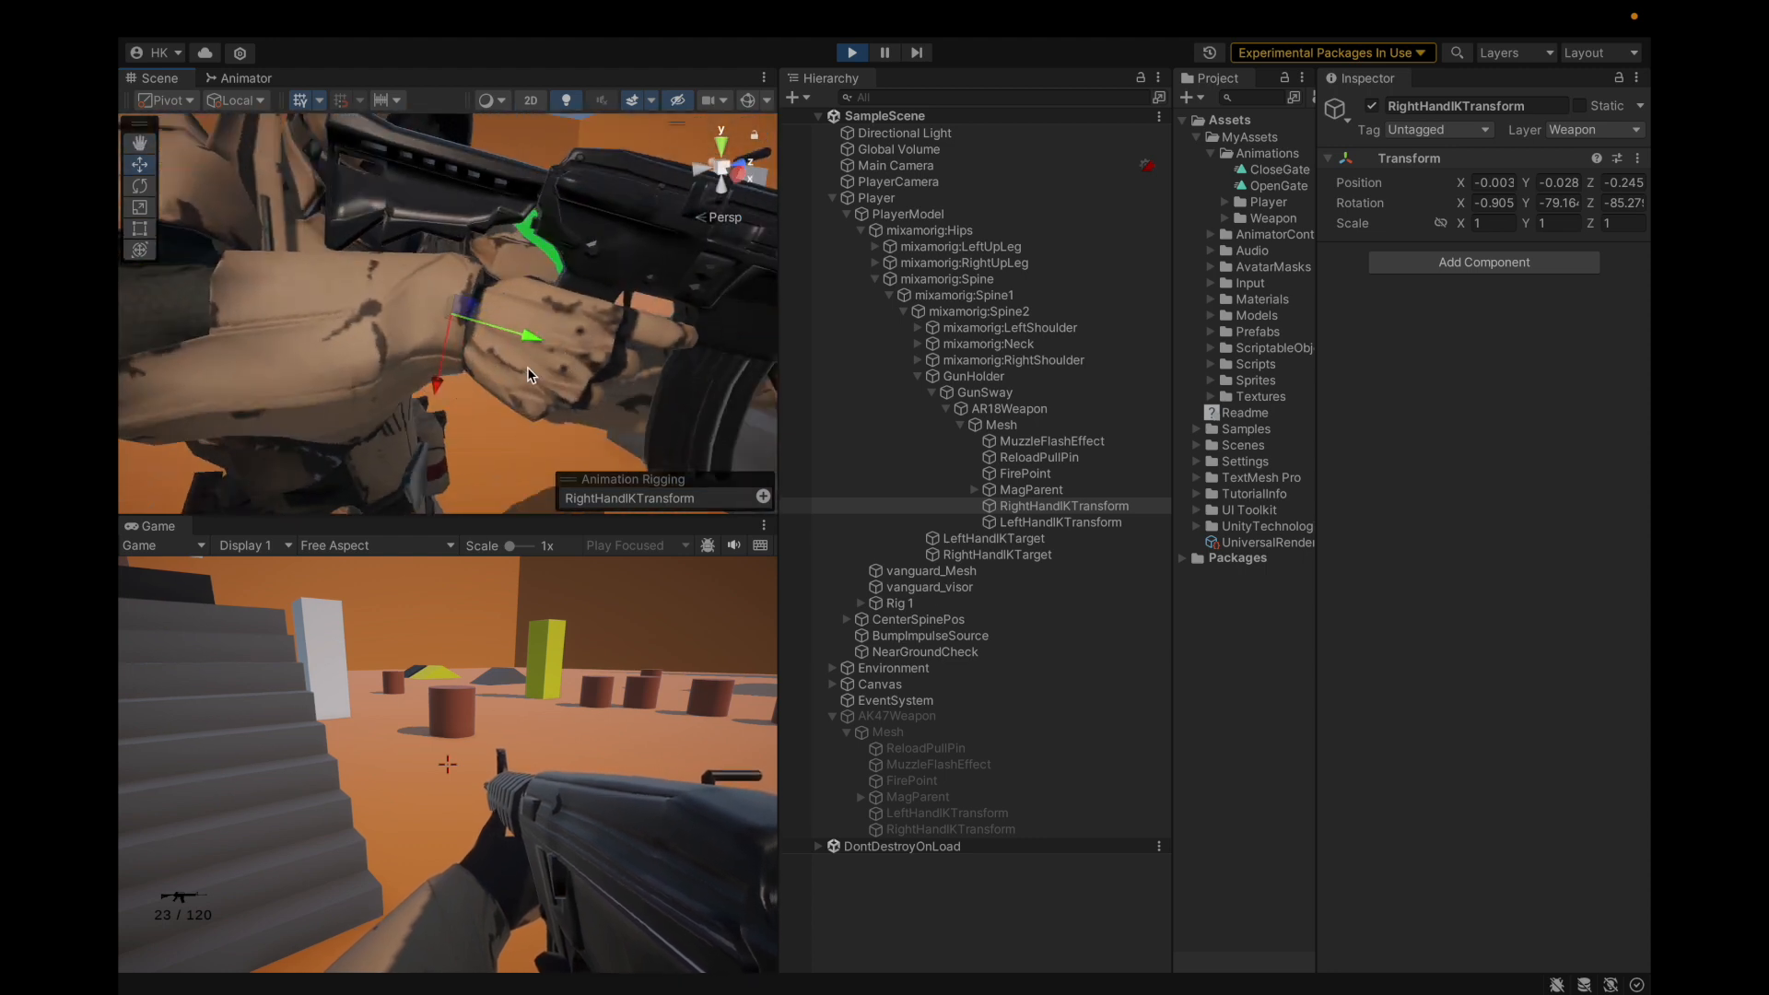
{"action": "left_click_drag", "start_coordinate": [434, 387], "coordinate": [436, 378]}
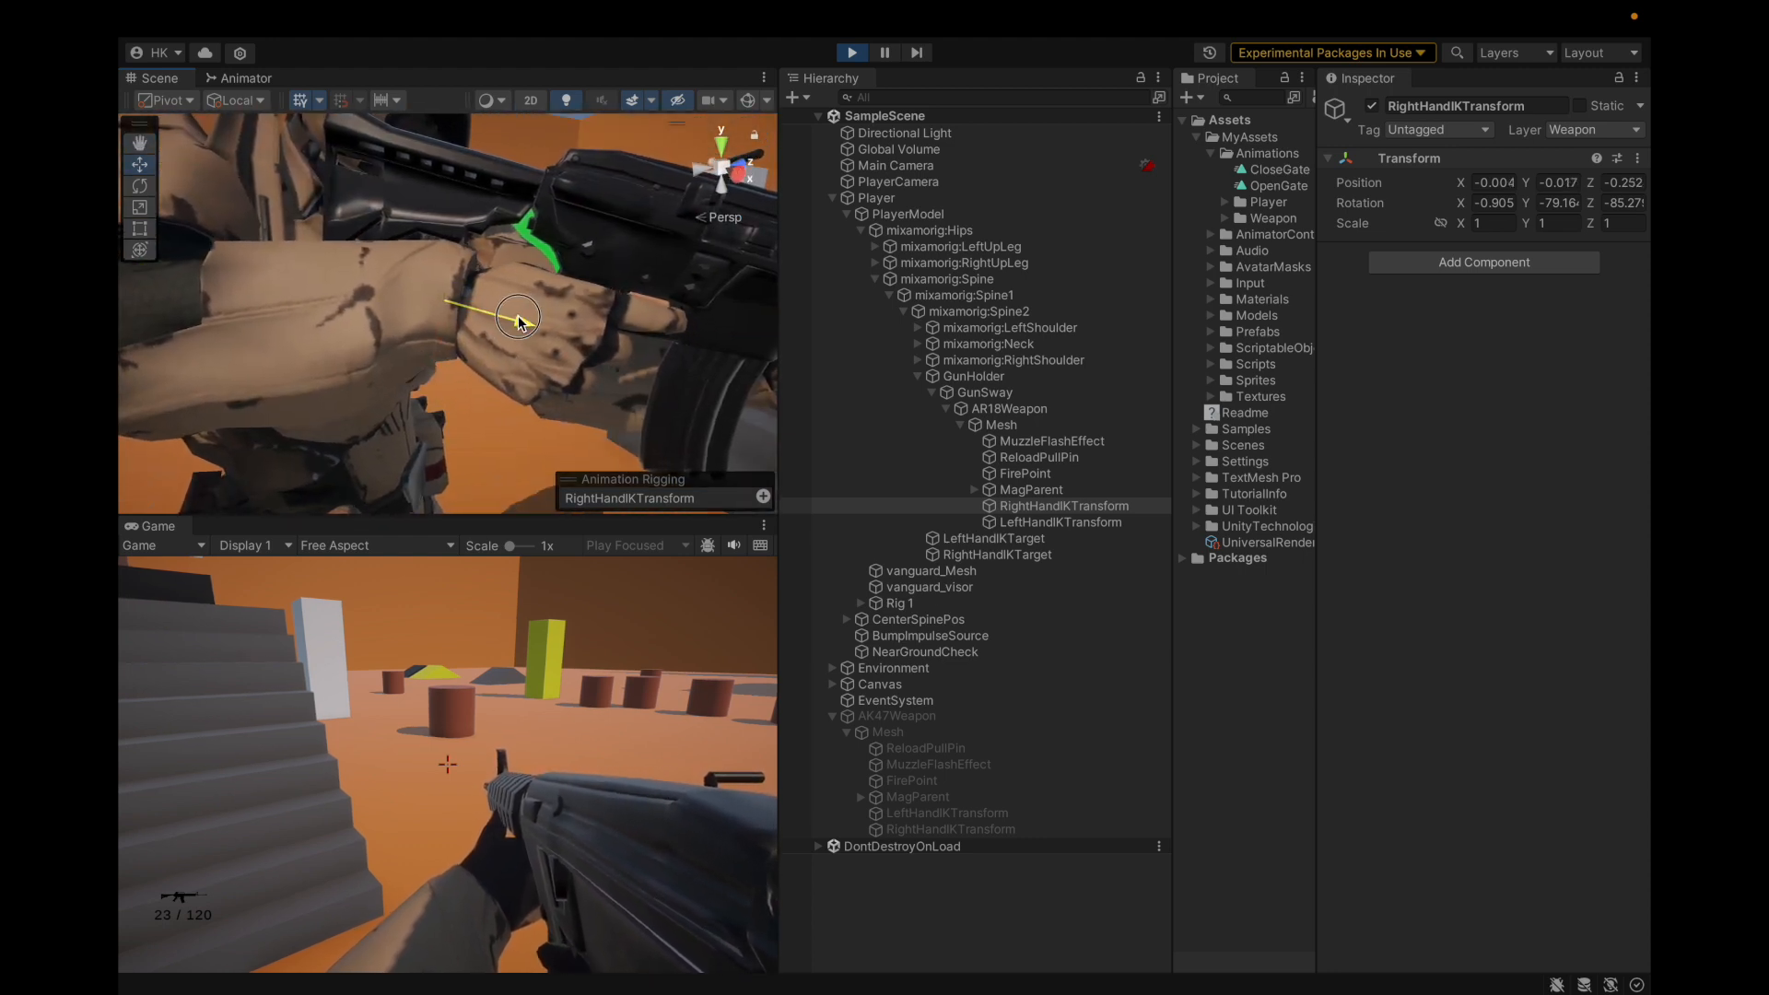
{"action": "left_click_drag", "start_coordinate": [502, 319], "coordinate": [600, 316], "text": "alt"}
{"action": "scroll", "coordinate": [456, 347], "scroll_direction": "down", "scroll_amount": 5}
{"action": "scroll", "coordinate": [604, 328], "scroll_direction": "up", "scroll_amount": 5}
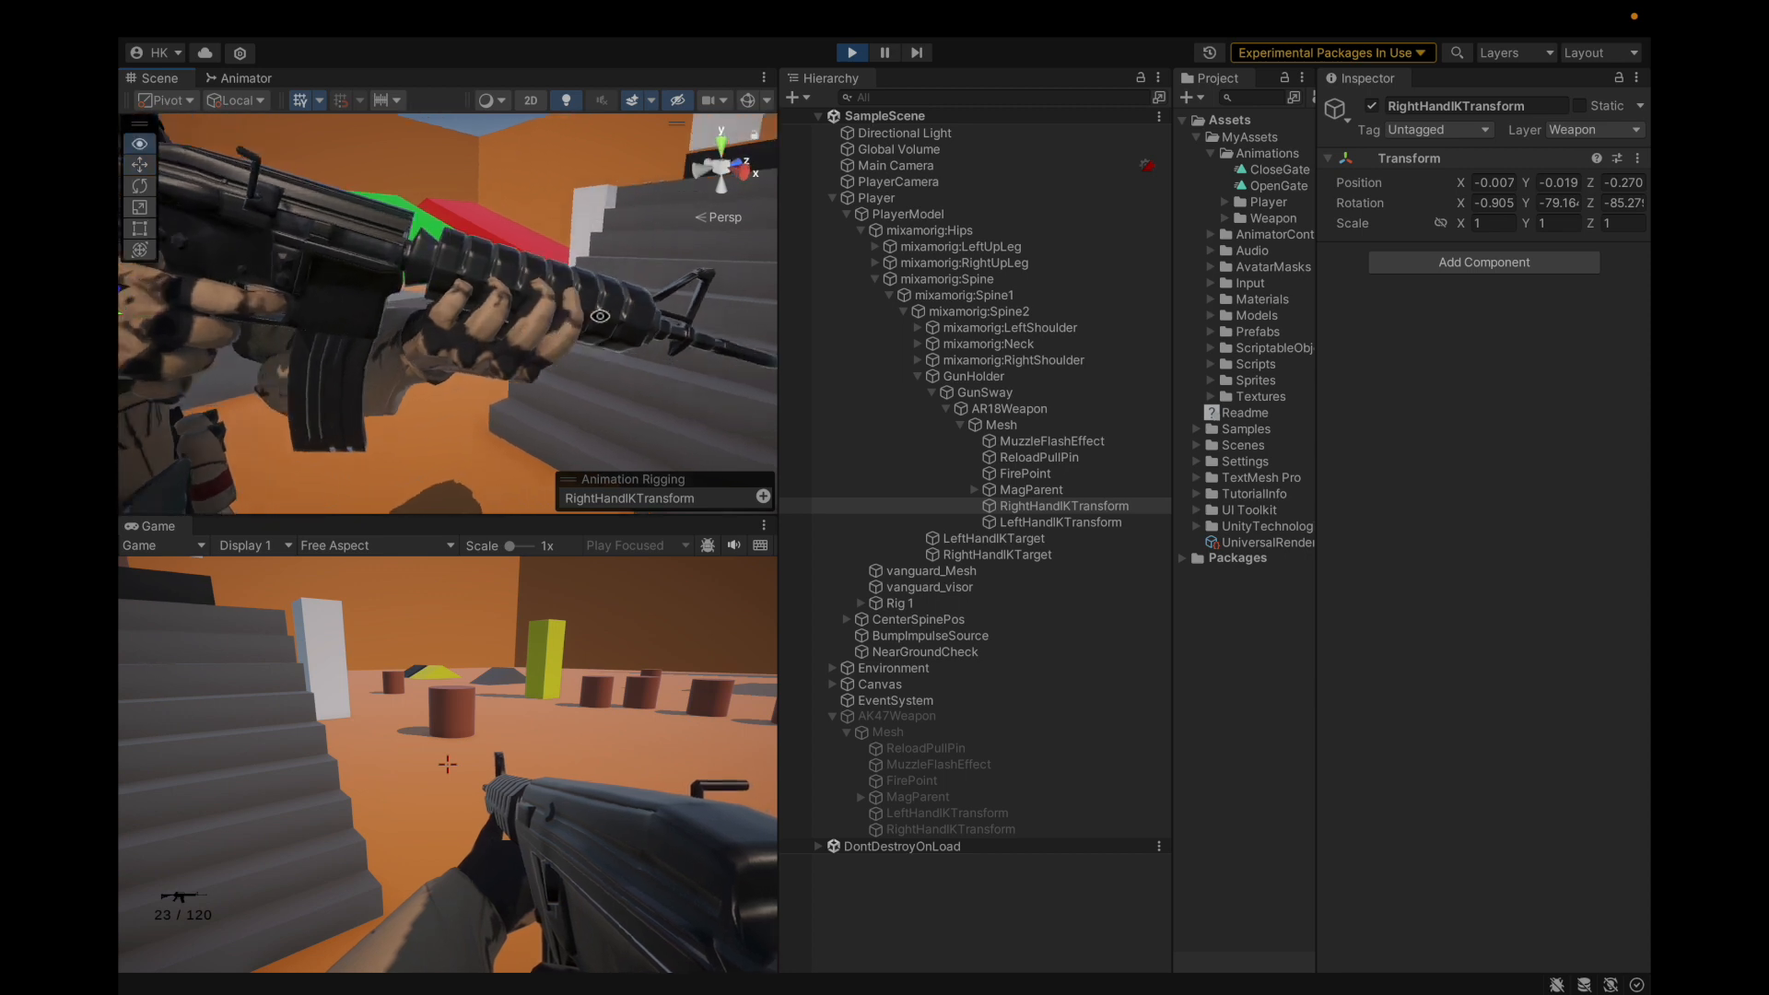
Copy RightHandIKTransform's Transform component in play mode, exit play mode, and paste its values back onto the object.
{"action": "left_click", "coordinate": [1059, 522]}
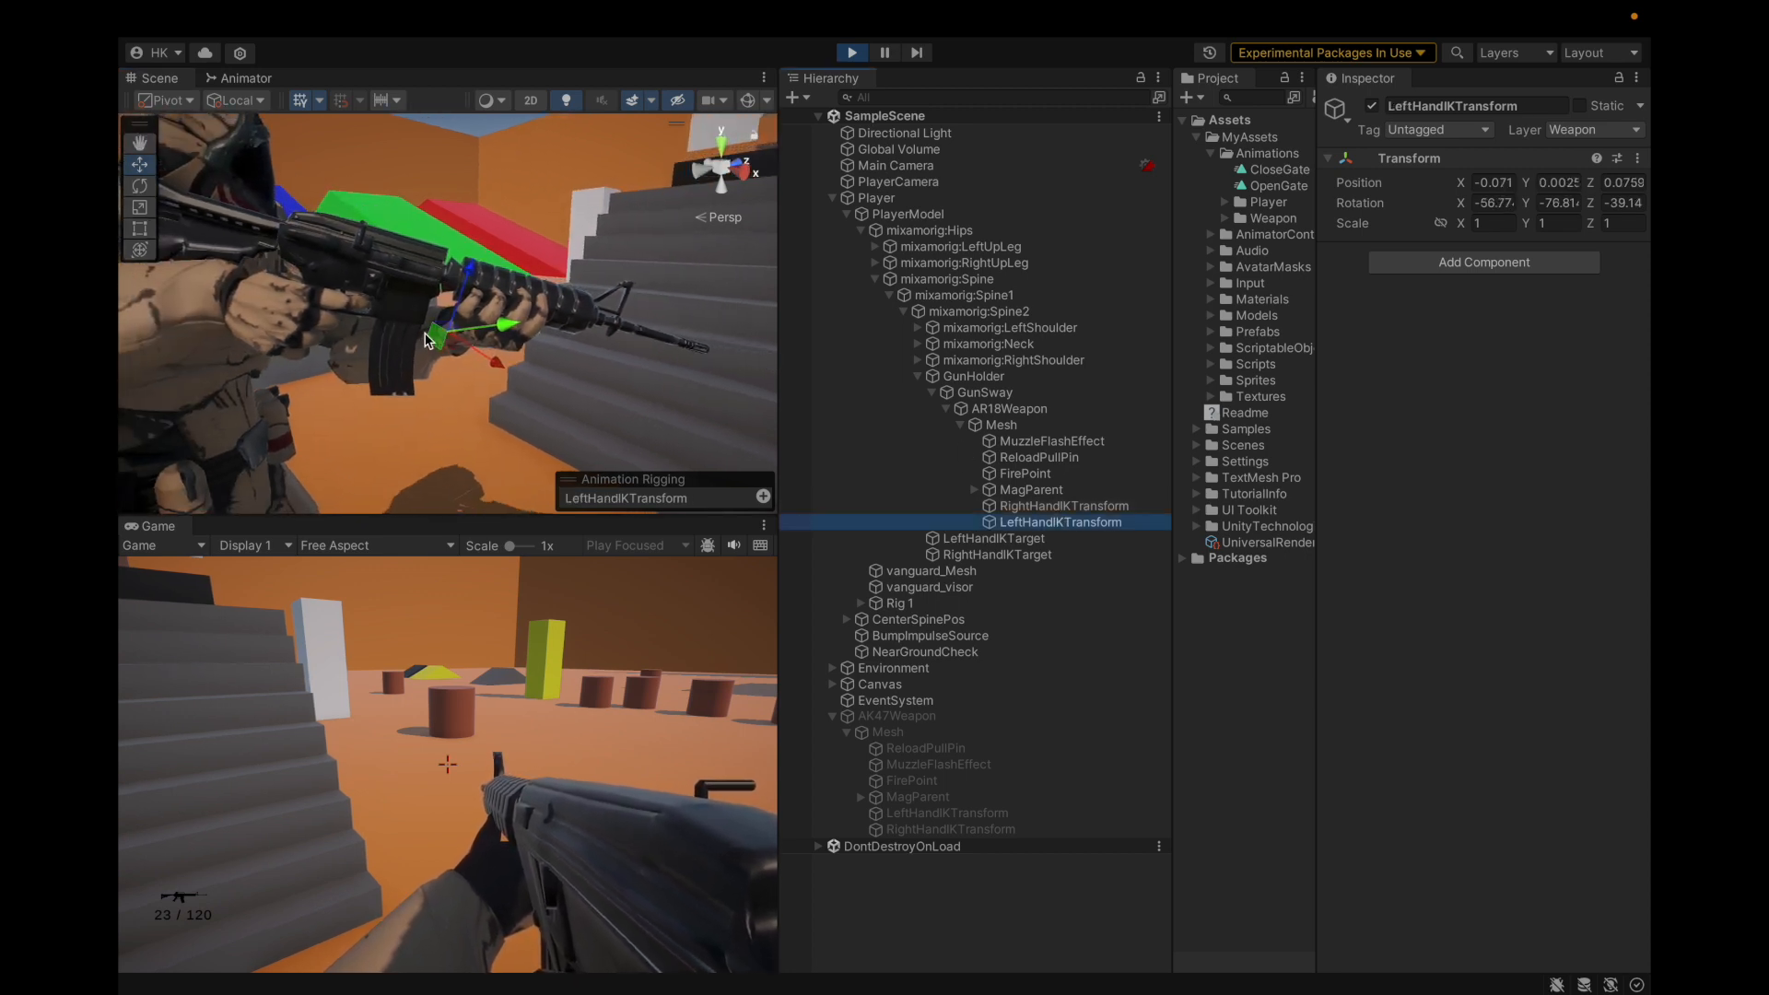
{"action": "left_click_drag", "start_coordinate": [426, 320], "coordinate": [612, 364], "text": "alt"}
{"action": "scroll", "coordinate": [636, 336], "scroll_direction": "down", "scroll_amount": 5}
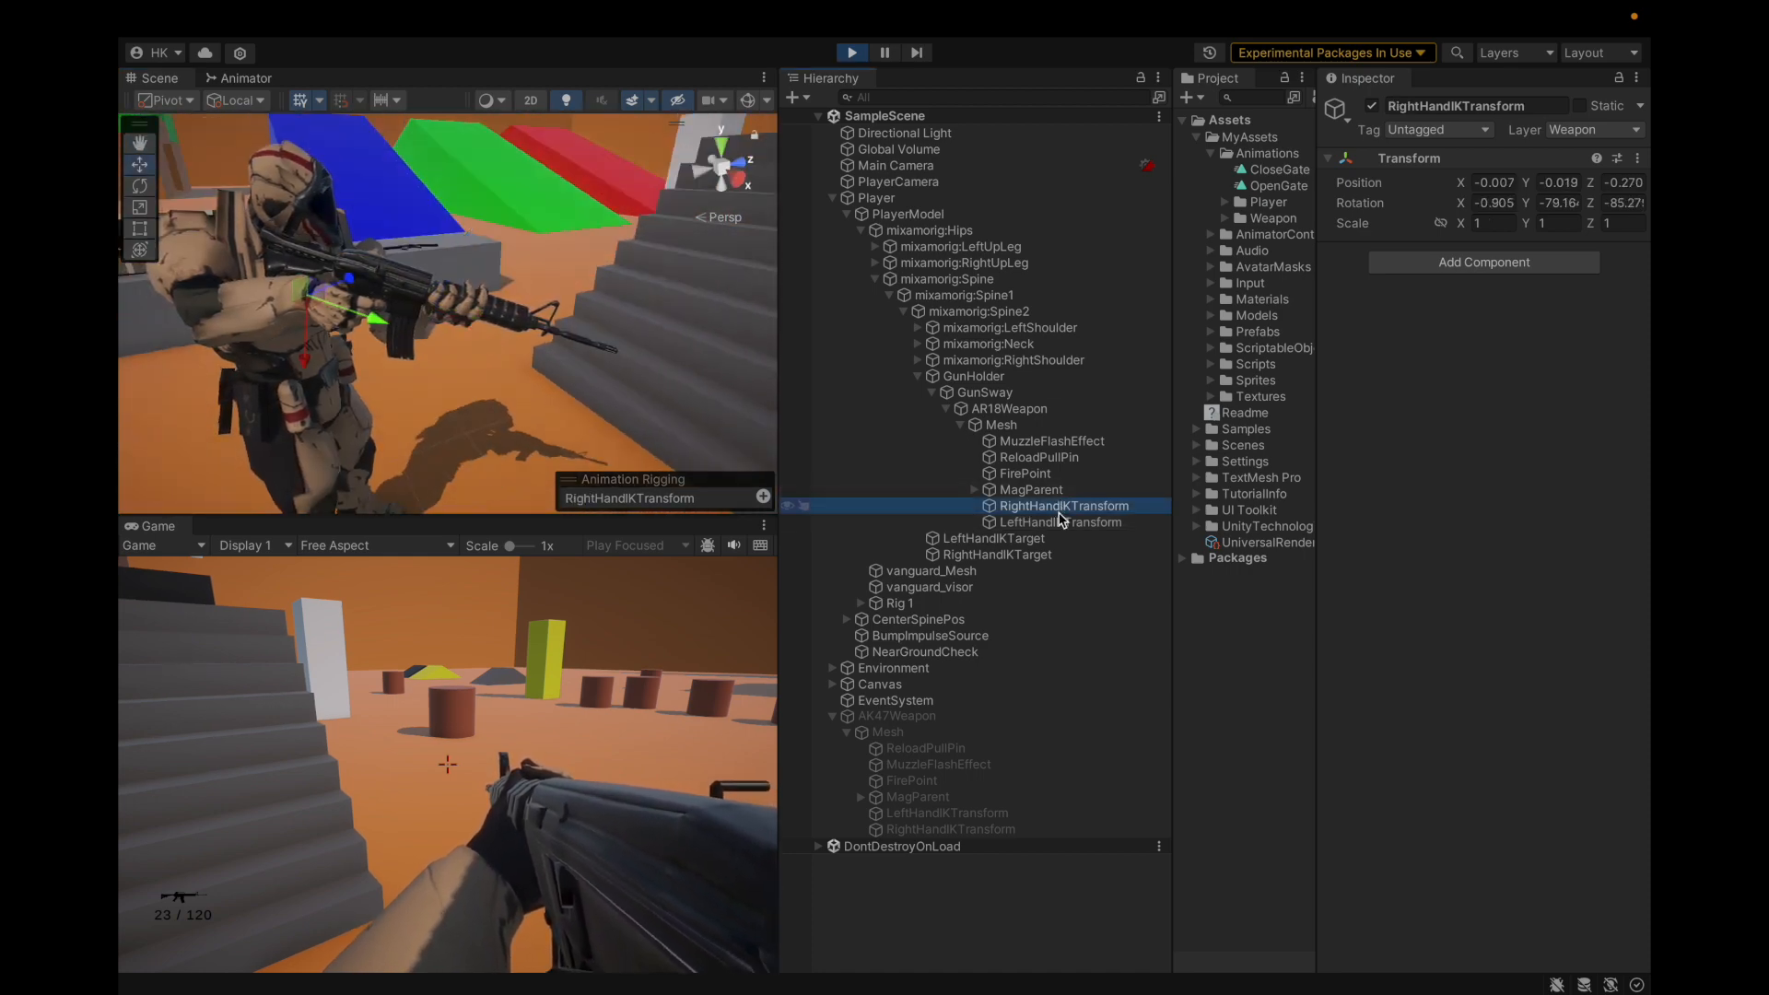
{"action": "right_click", "coordinate": [1467, 159]}
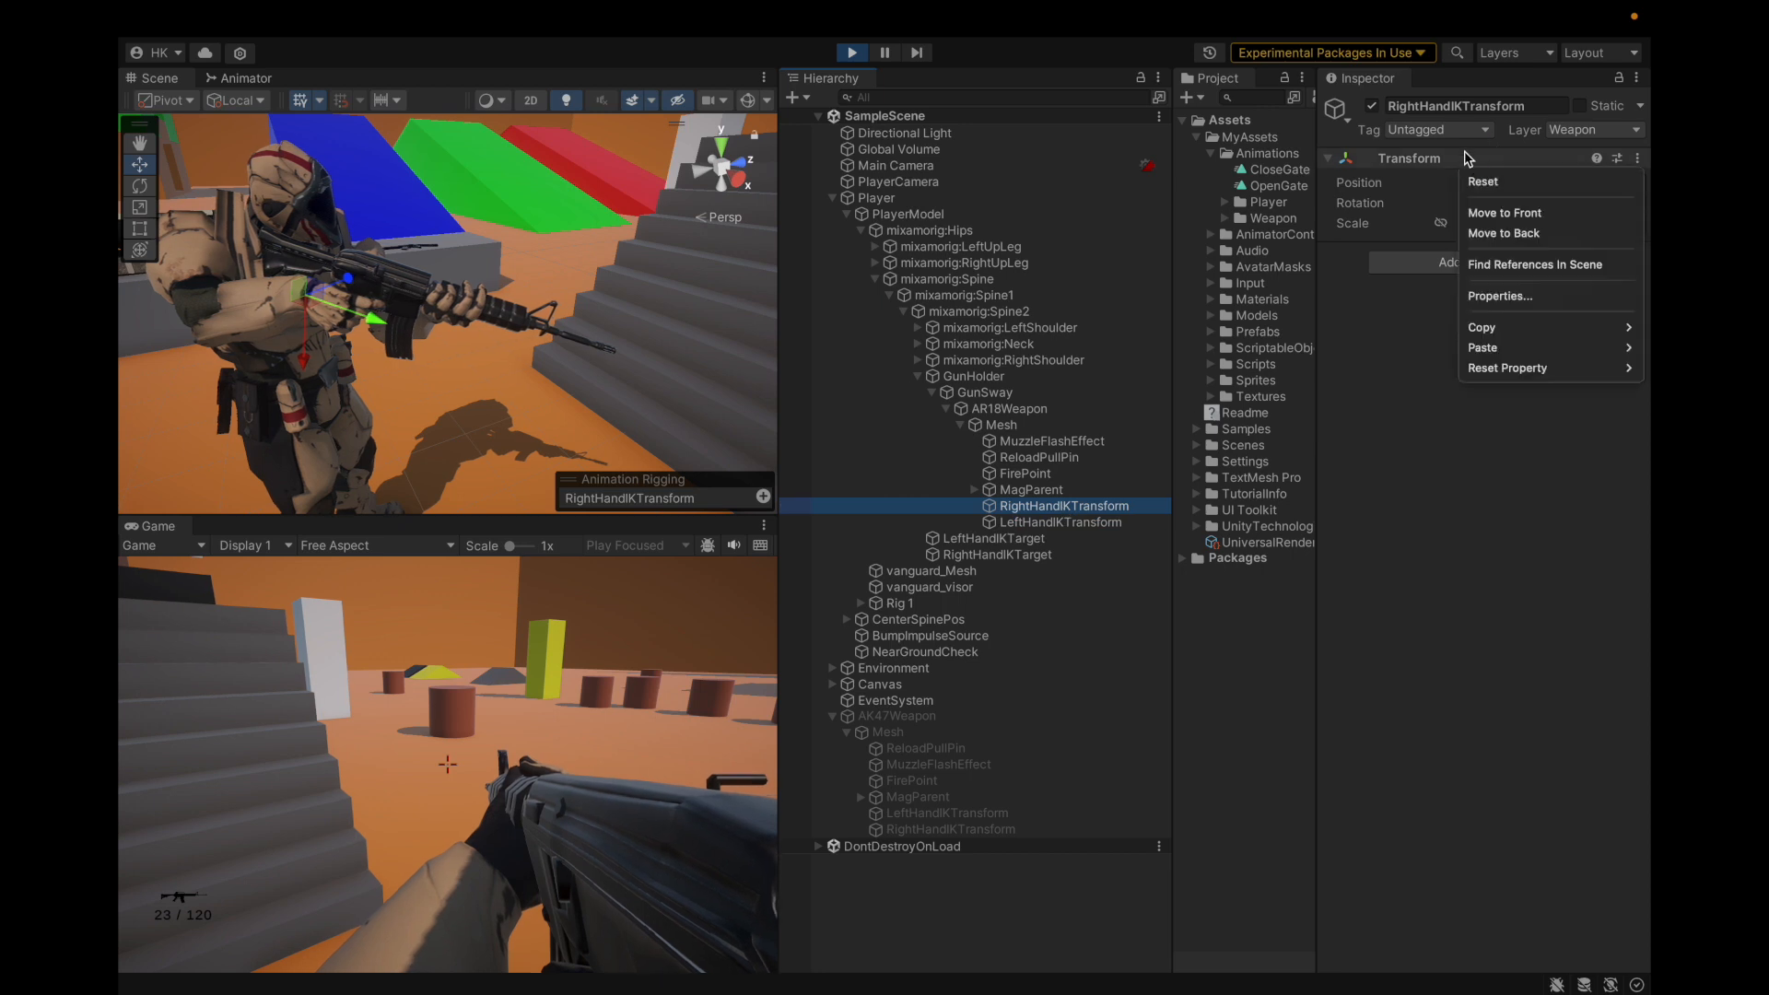
{"action": "left_click", "coordinate": [1395, 430]}
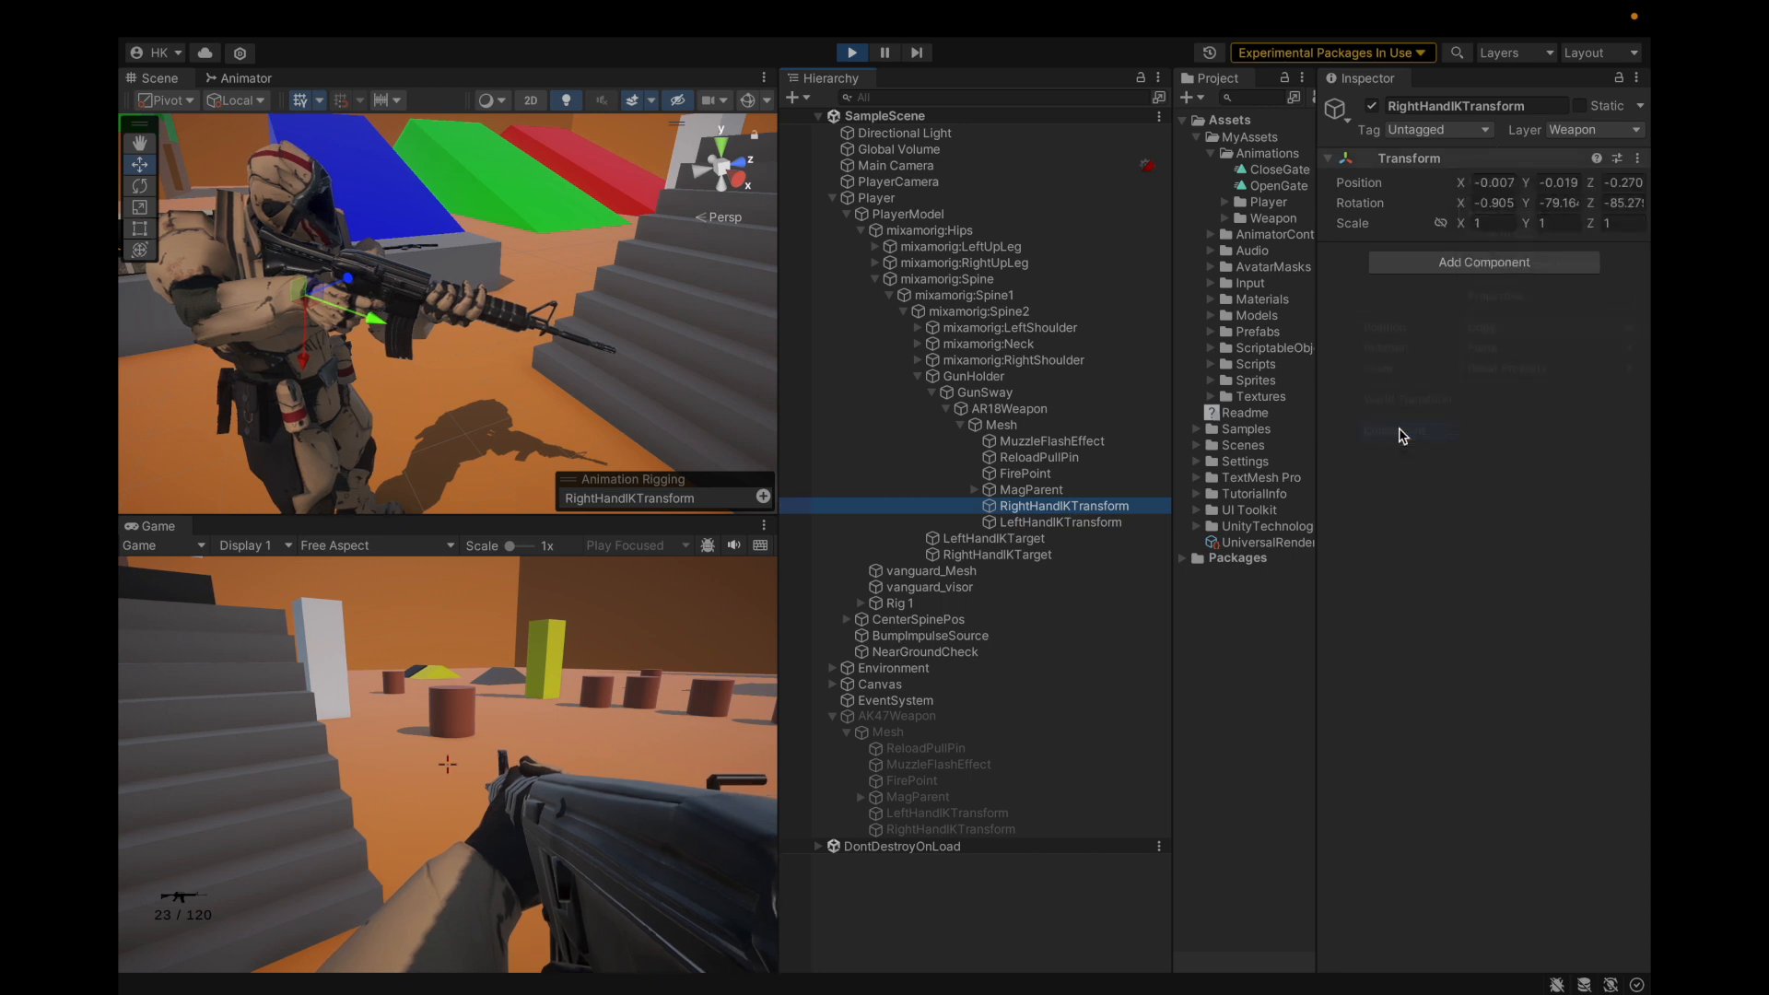
{"action": "key", "text": "ctrl+p"}
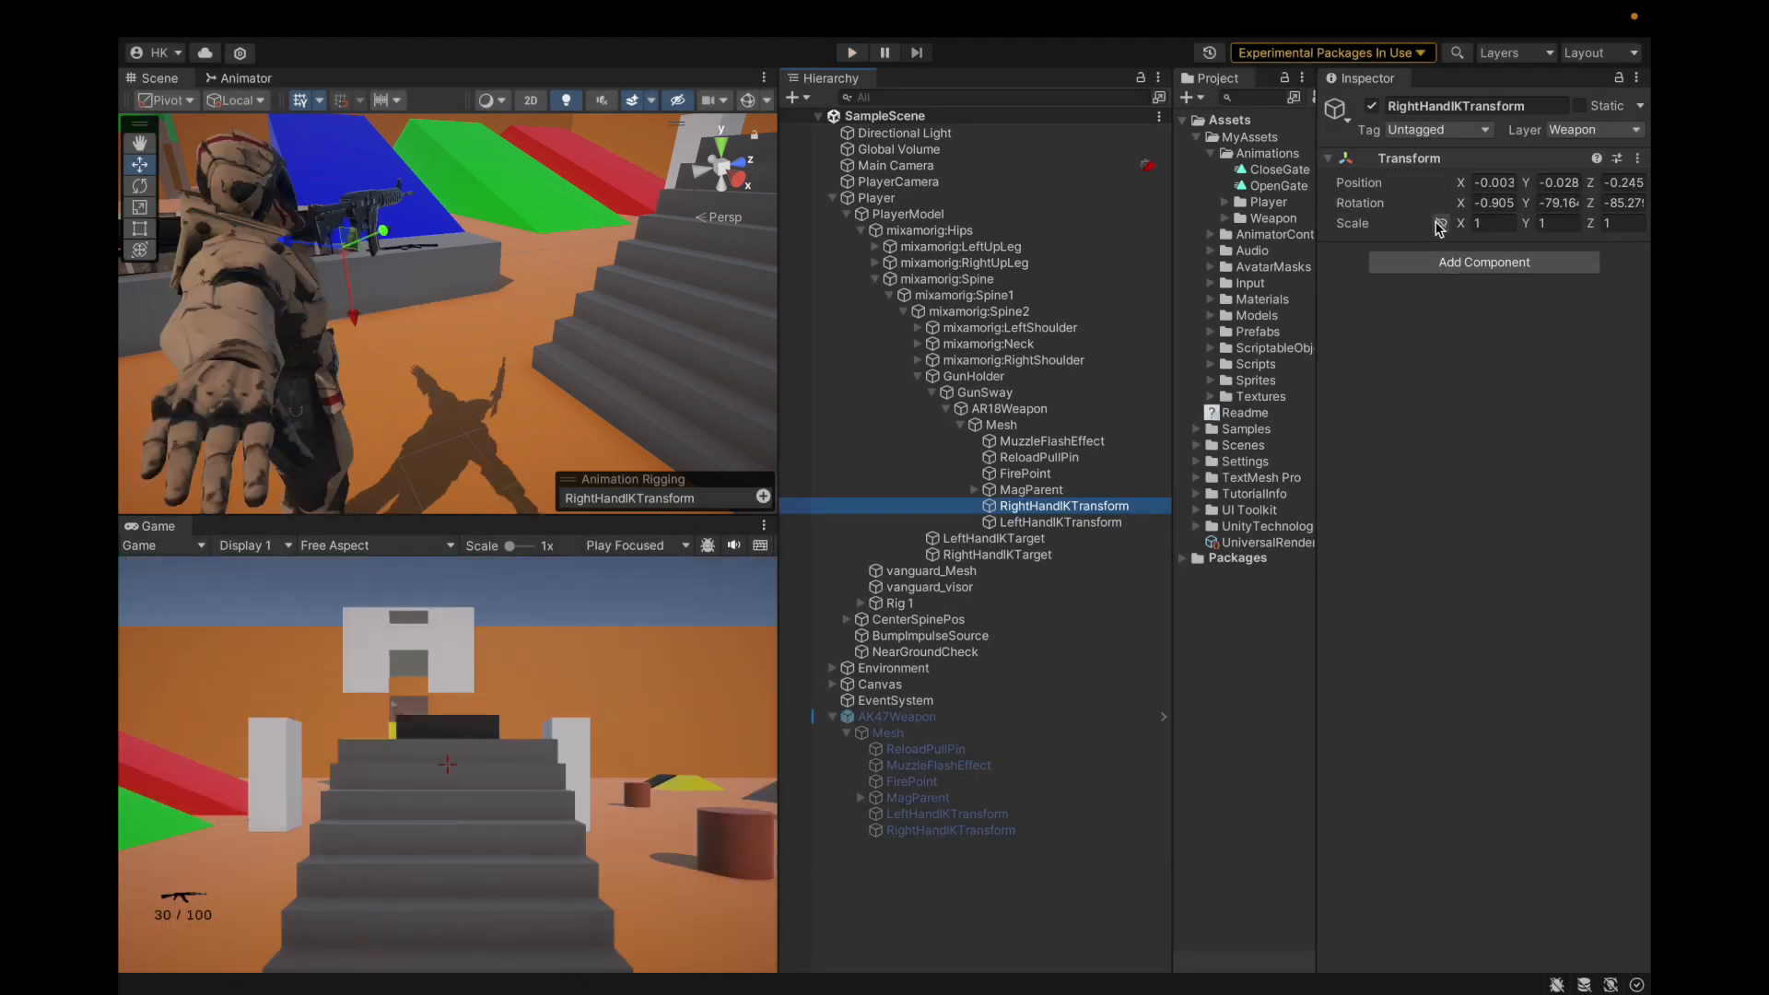
{"action": "left_click", "coordinate": [1434, 163]}
{"action": "right_click", "coordinate": [1457, 164]}
{"action": "mouse_move", "coordinate": [1474, 353]}
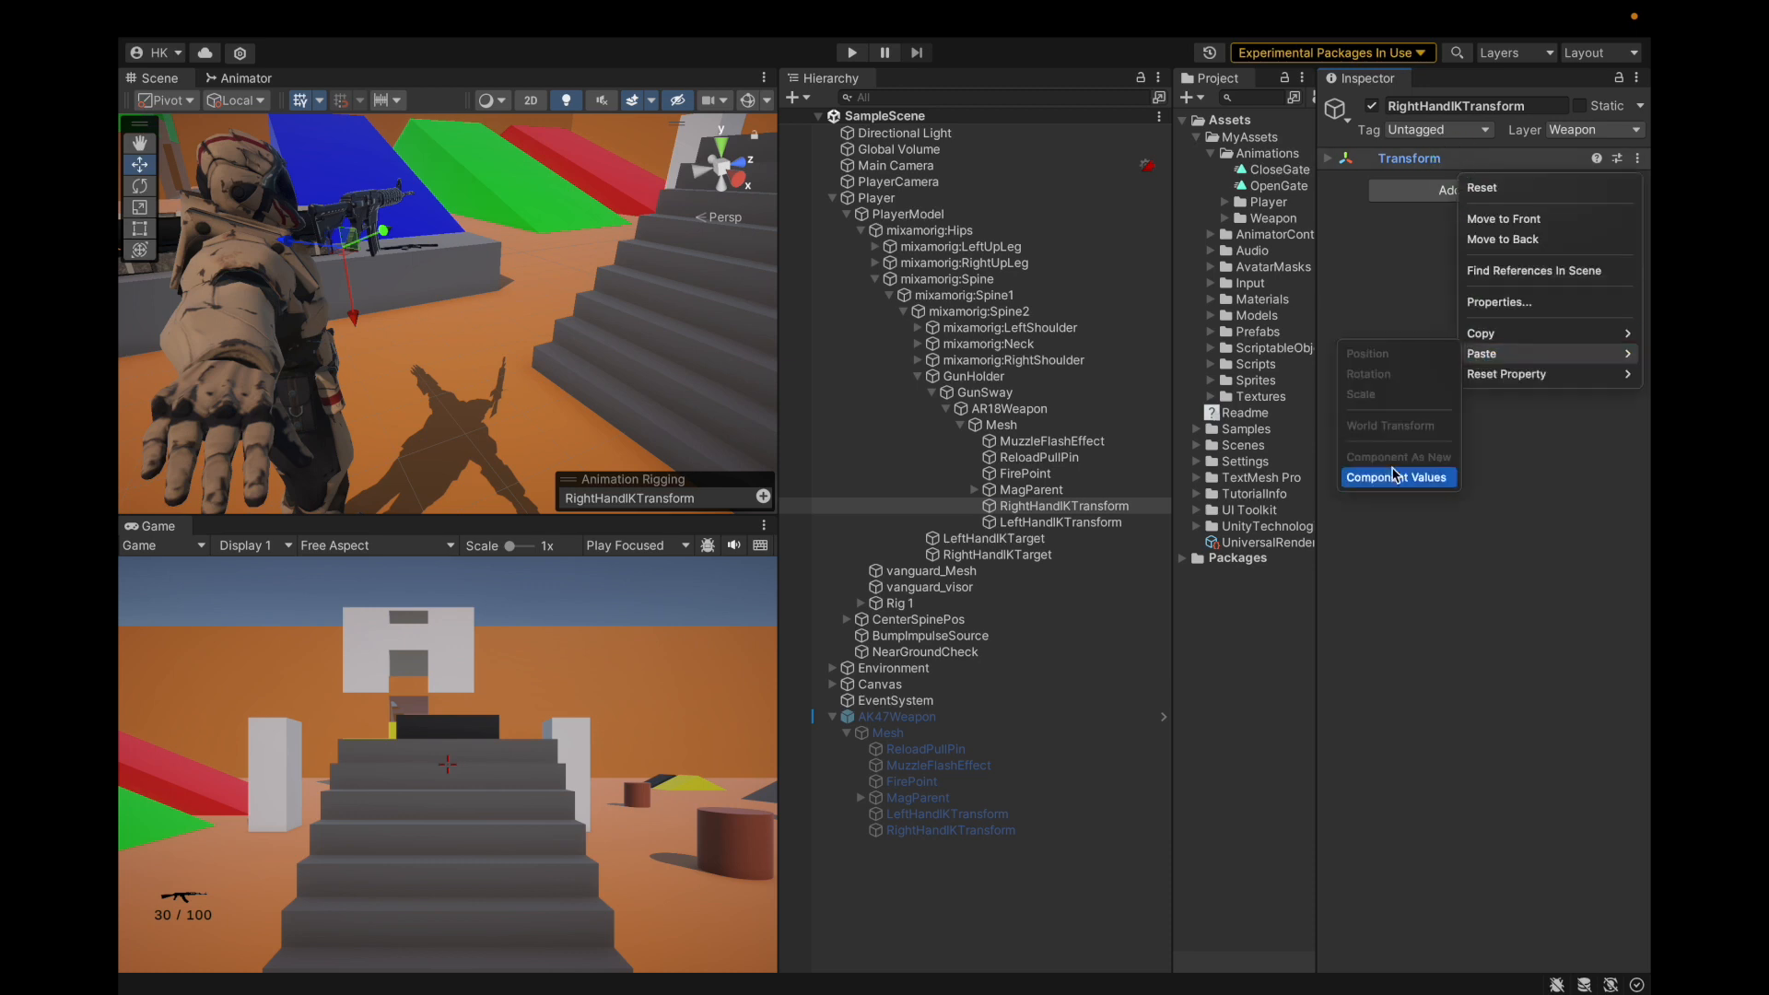
{"action": "left_click", "coordinate": [1400, 472]}
Disable the Animator on AR18Weapon and save the project.
{"action": "left_click", "coordinate": [1087, 408]}
{"action": "left_click", "coordinate": [1366, 181]}
{"action": "mouse_move", "coordinate": [730, 12]}
{"action": "left_click", "coordinate": [242, 15]}
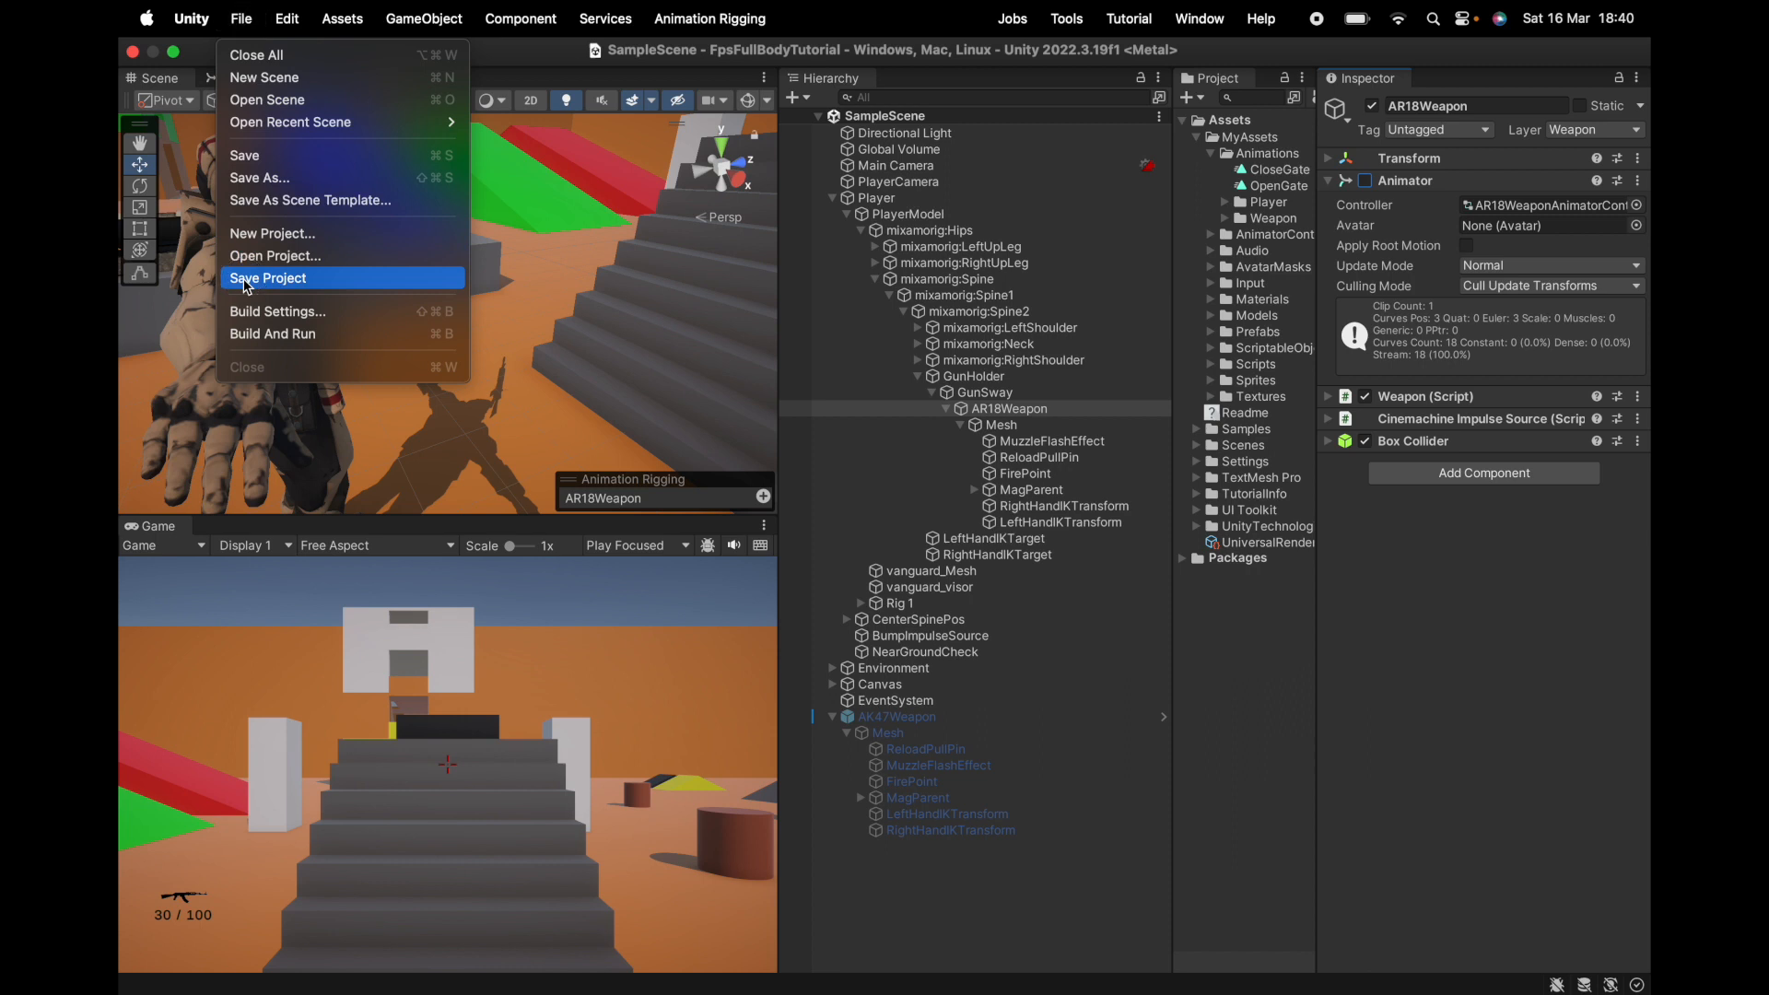
{"action": "left_click", "coordinate": [246, 279]}
Enter play mode and move LeftHandIKTransform in Global orientation to about X -0.079, Y 0.027, Z 0.05.
{"action": "key", "text": "super+p"}
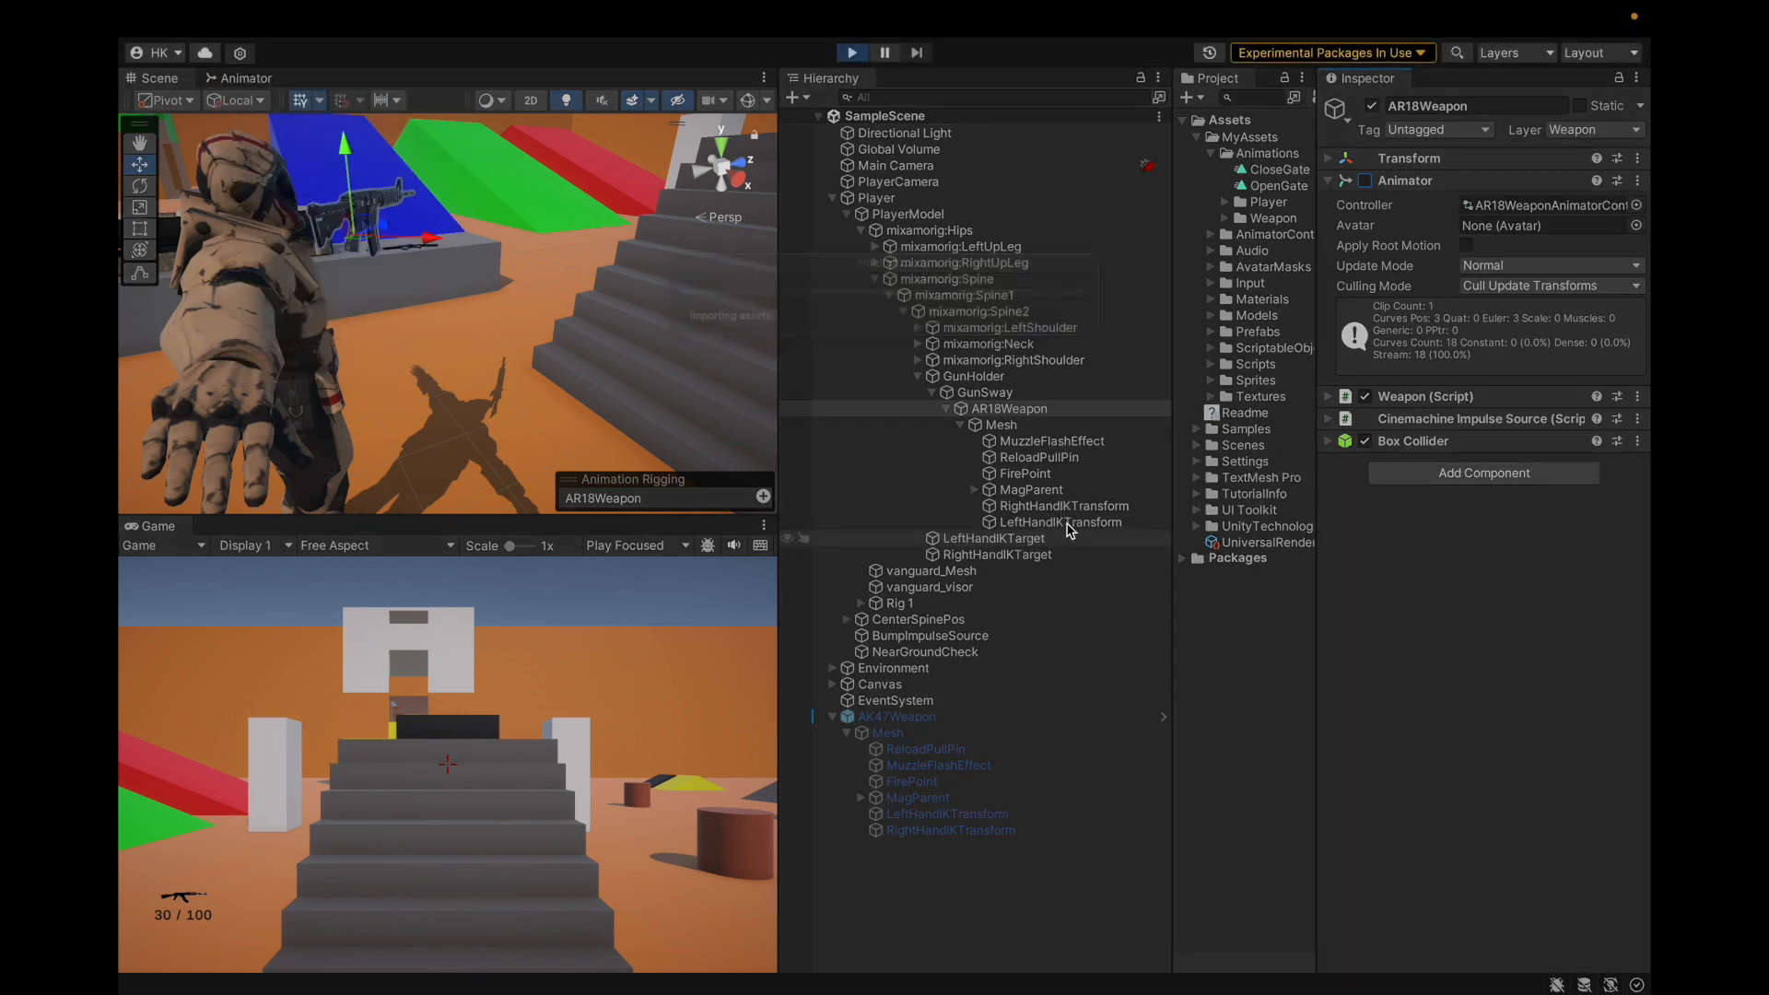
{"action": "left_click", "coordinate": [1059, 522]}
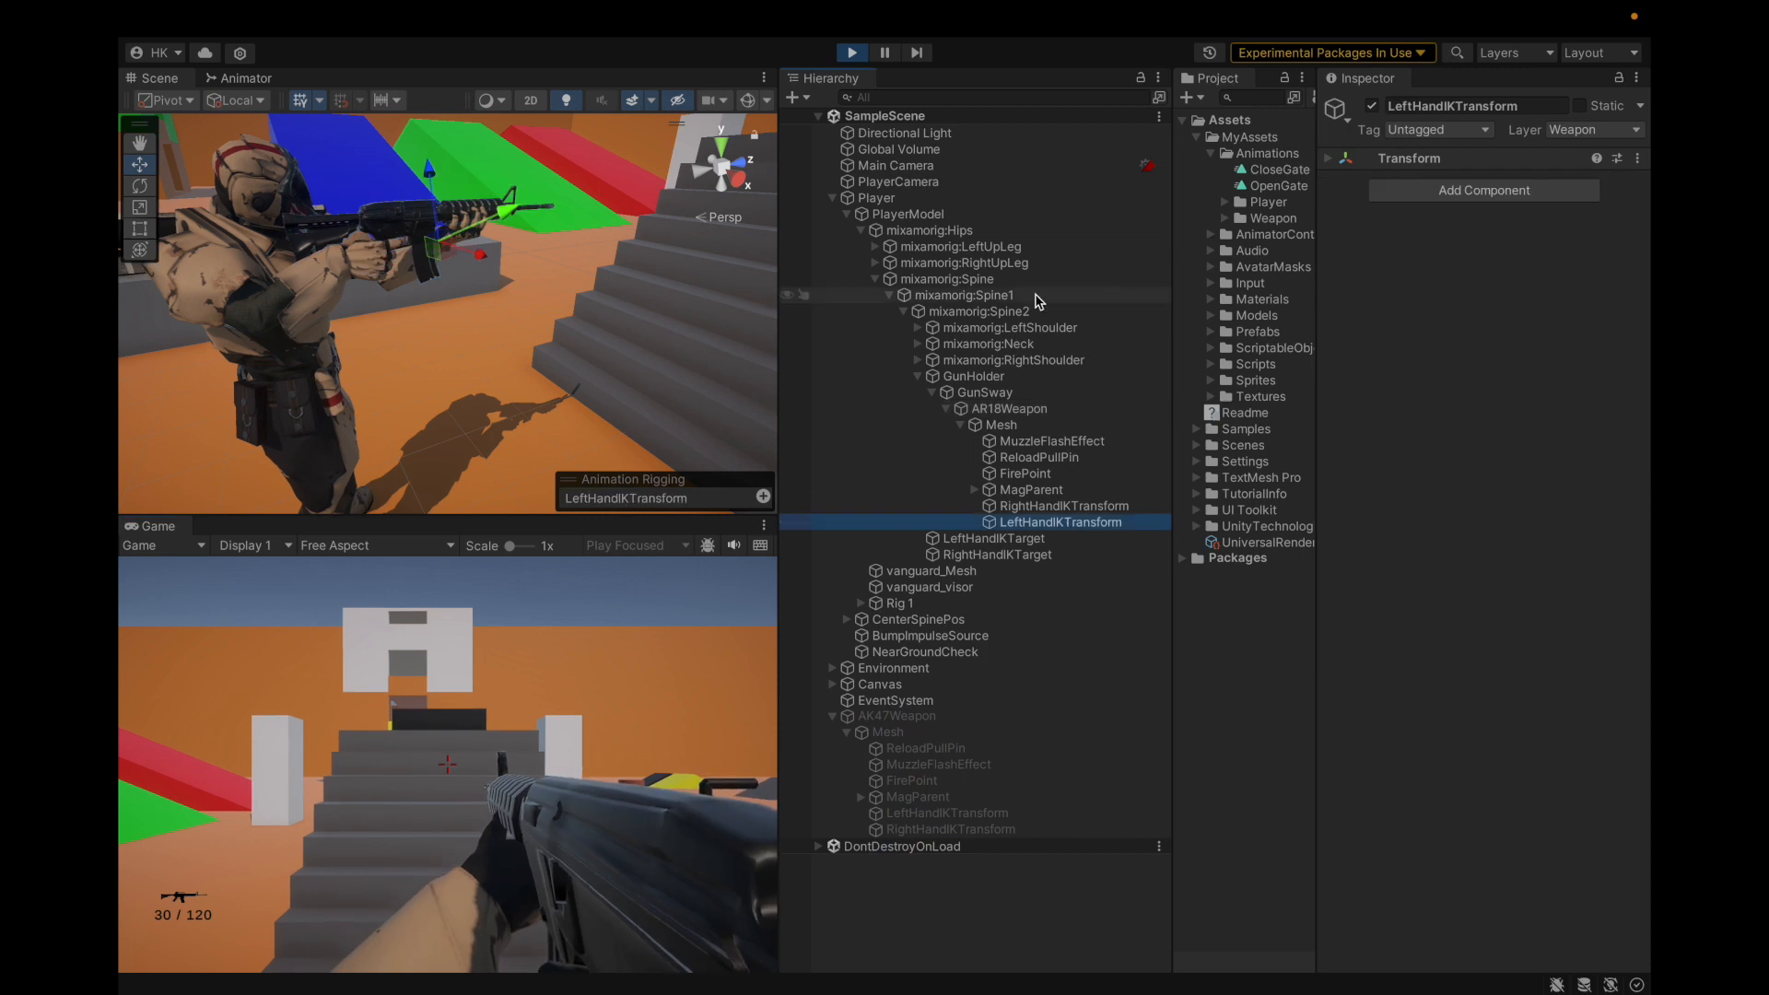
{"action": "key", "text": "f"}
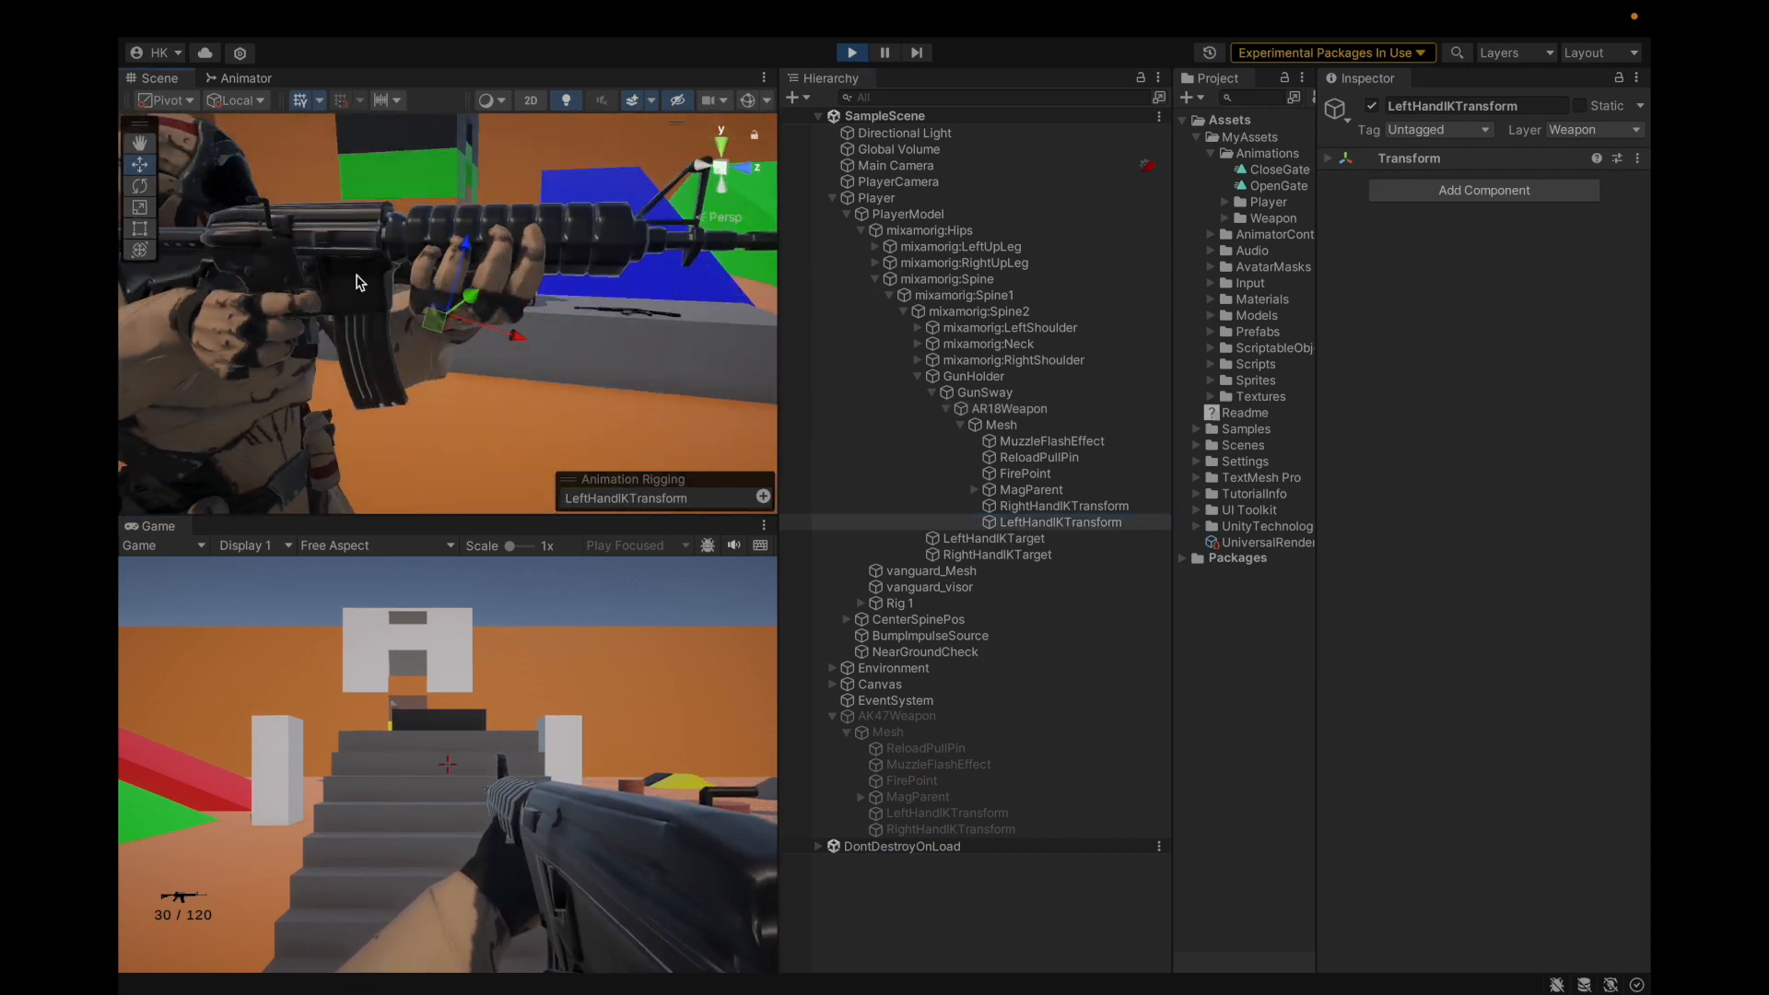
{"action": "left_click", "coordinate": [260, 100]}
{"action": "left_click", "coordinate": [242, 123]}
{"action": "scroll", "coordinate": [330, 264], "scroll_direction": "up", "scroll_amount": 3}
{"action": "left_click_drag", "start_coordinate": [329, 264], "coordinate": [636, 341], "text": "alt"}
{"action": "left_click_drag", "start_coordinate": [281, 281], "coordinate": [521, 300], "text": "alt"}
{"action": "left_click_drag", "start_coordinate": [248, 341], "coordinate": [433, 323], "text": "alt"}
Copy LeftHandIKTransform's play-mode Transform, paste its component values back in edit mode, and save the project.
{"action": "right_click", "coordinate": [1433, 166]}
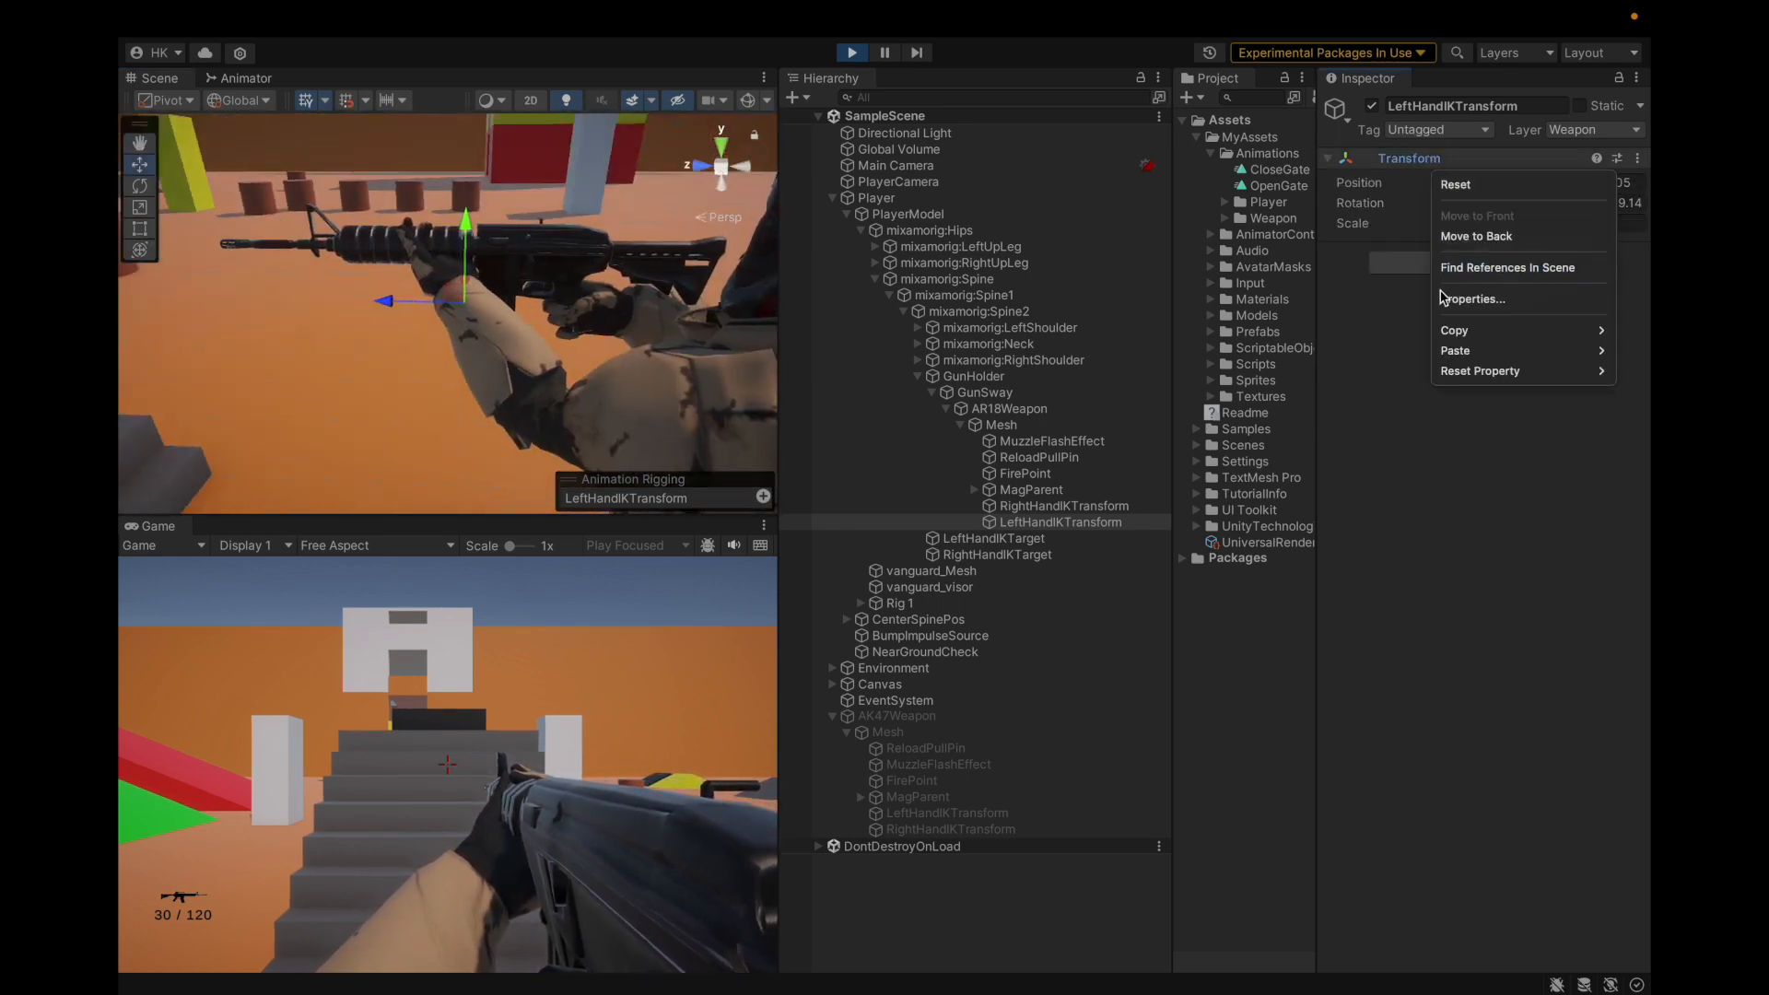
{"action": "mouse_move", "coordinate": [1454, 330]}
{"action": "left_click", "coordinate": [1376, 435]}
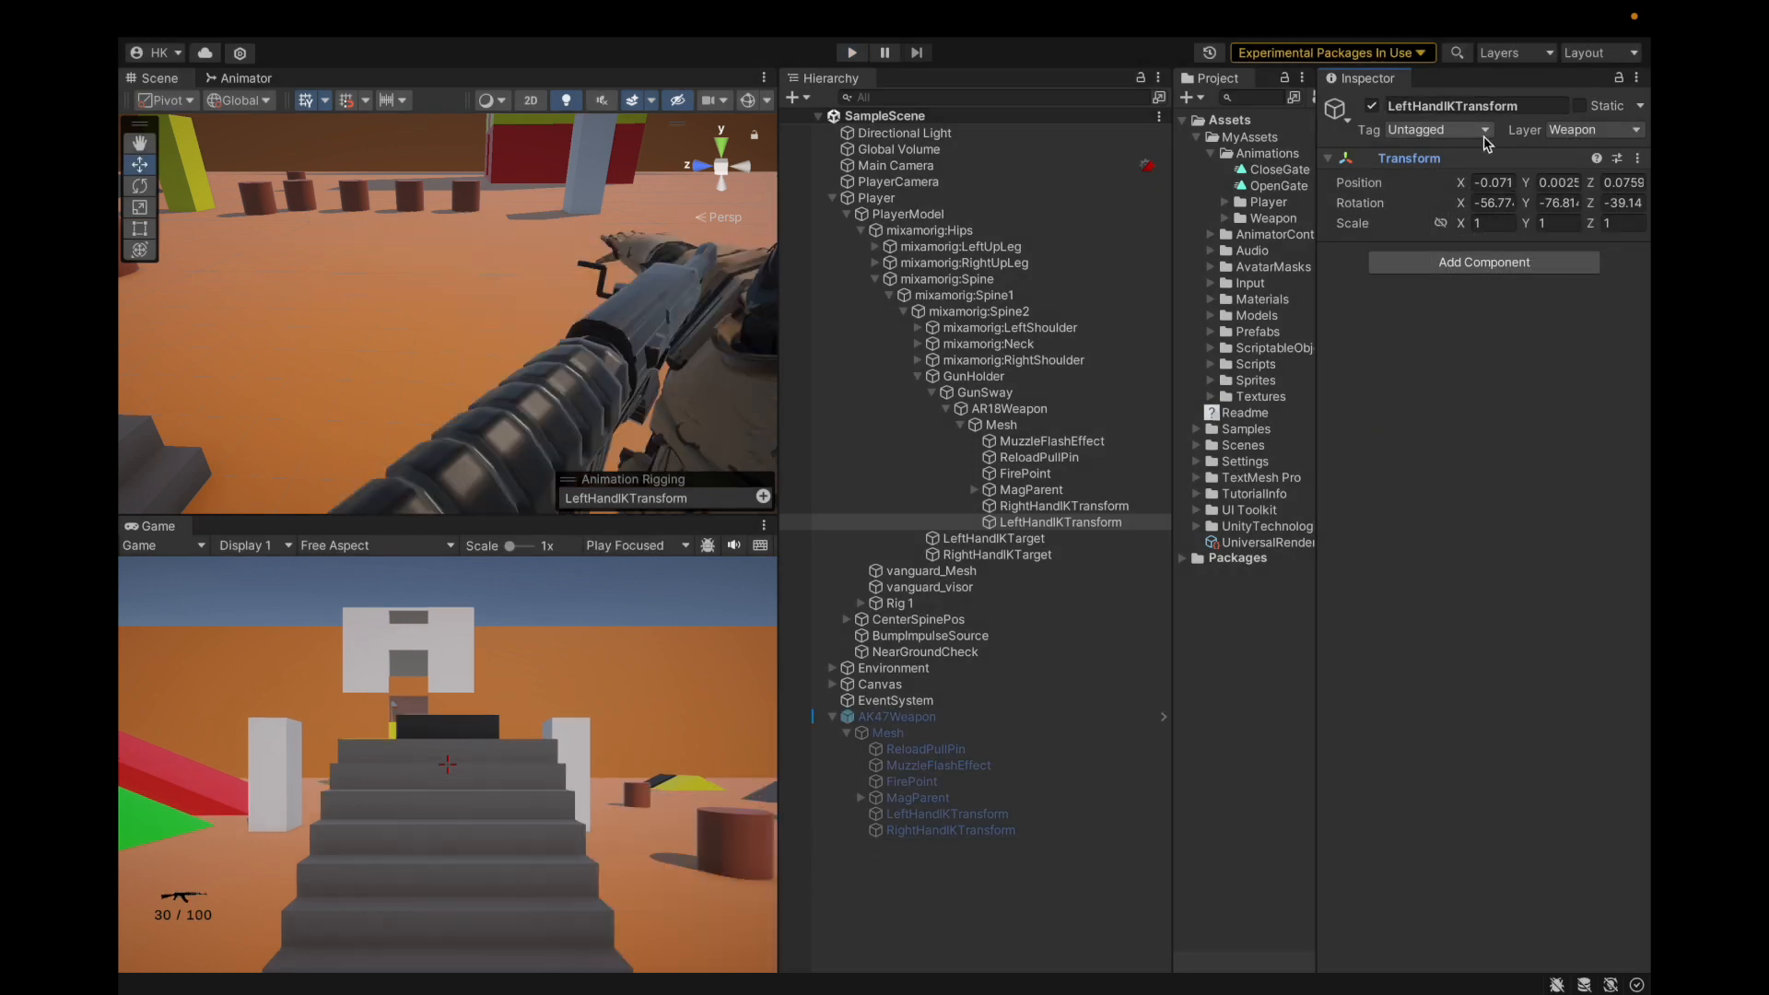
{"action": "right_click", "coordinate": [1462, 158]}
{"action": "mouse_move", "coordinate": [1501, 348]}
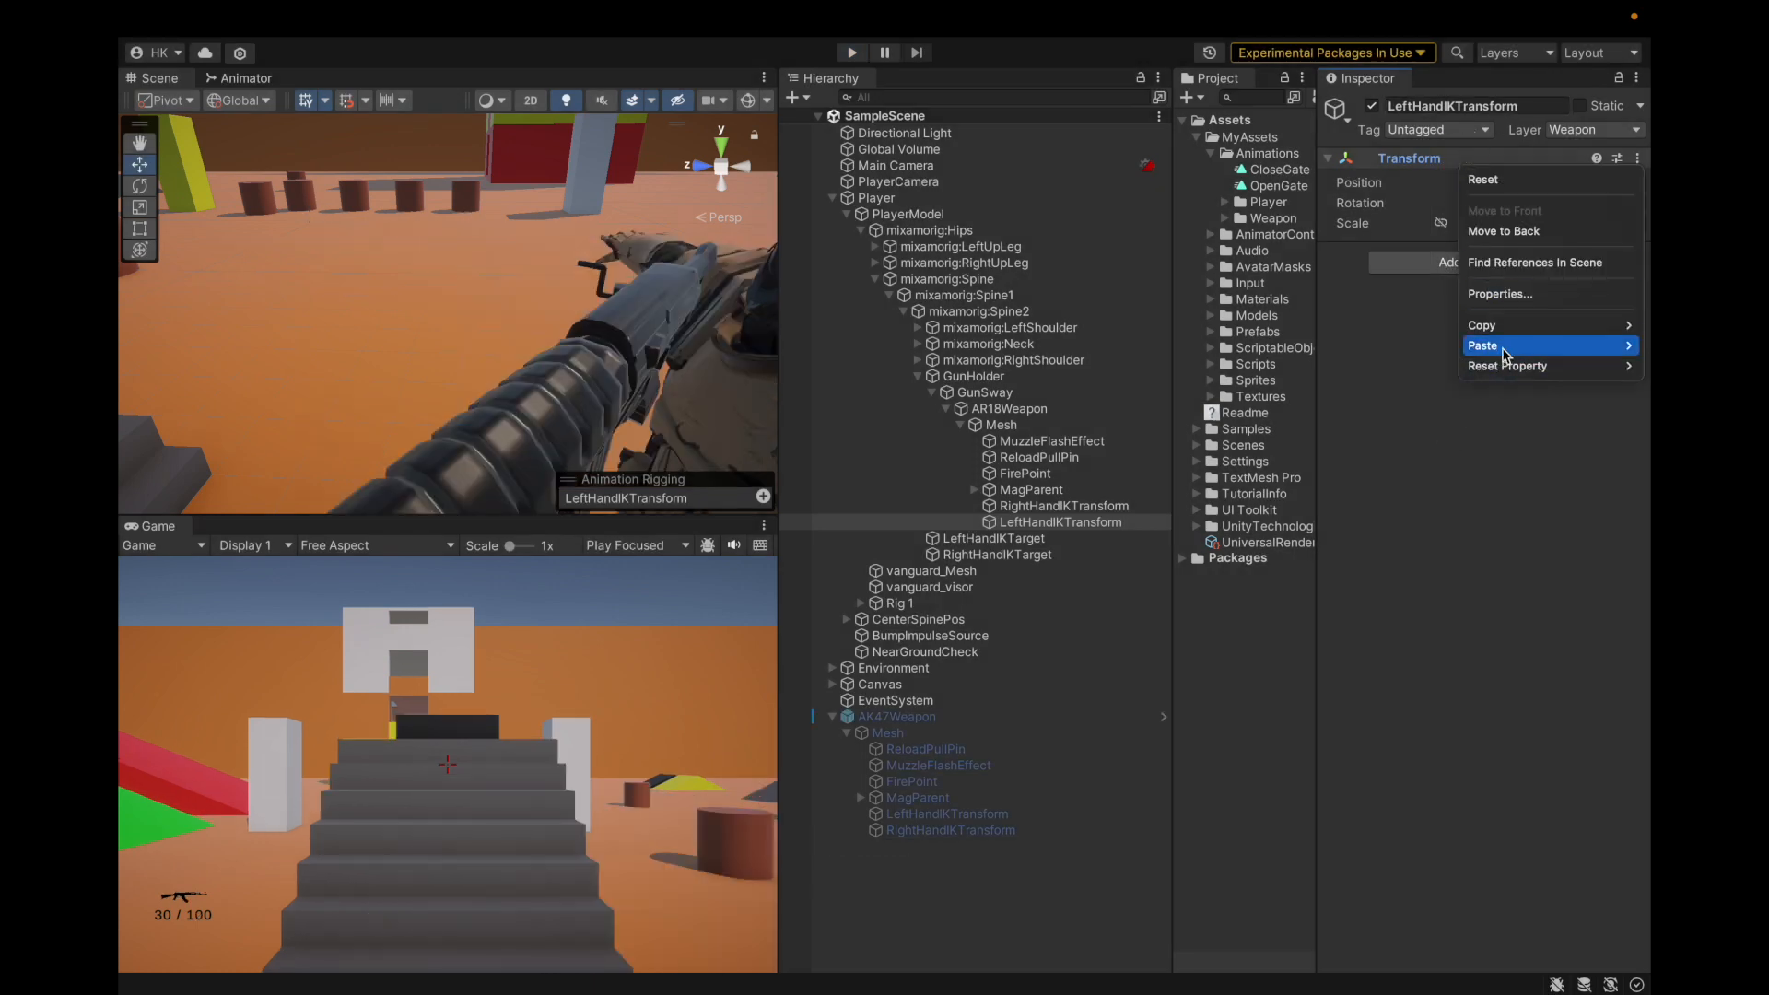
{"action": "left_click", "coordinate": [1396, 470]}
{"action": "left_click", "coordinate": [242, 18]}
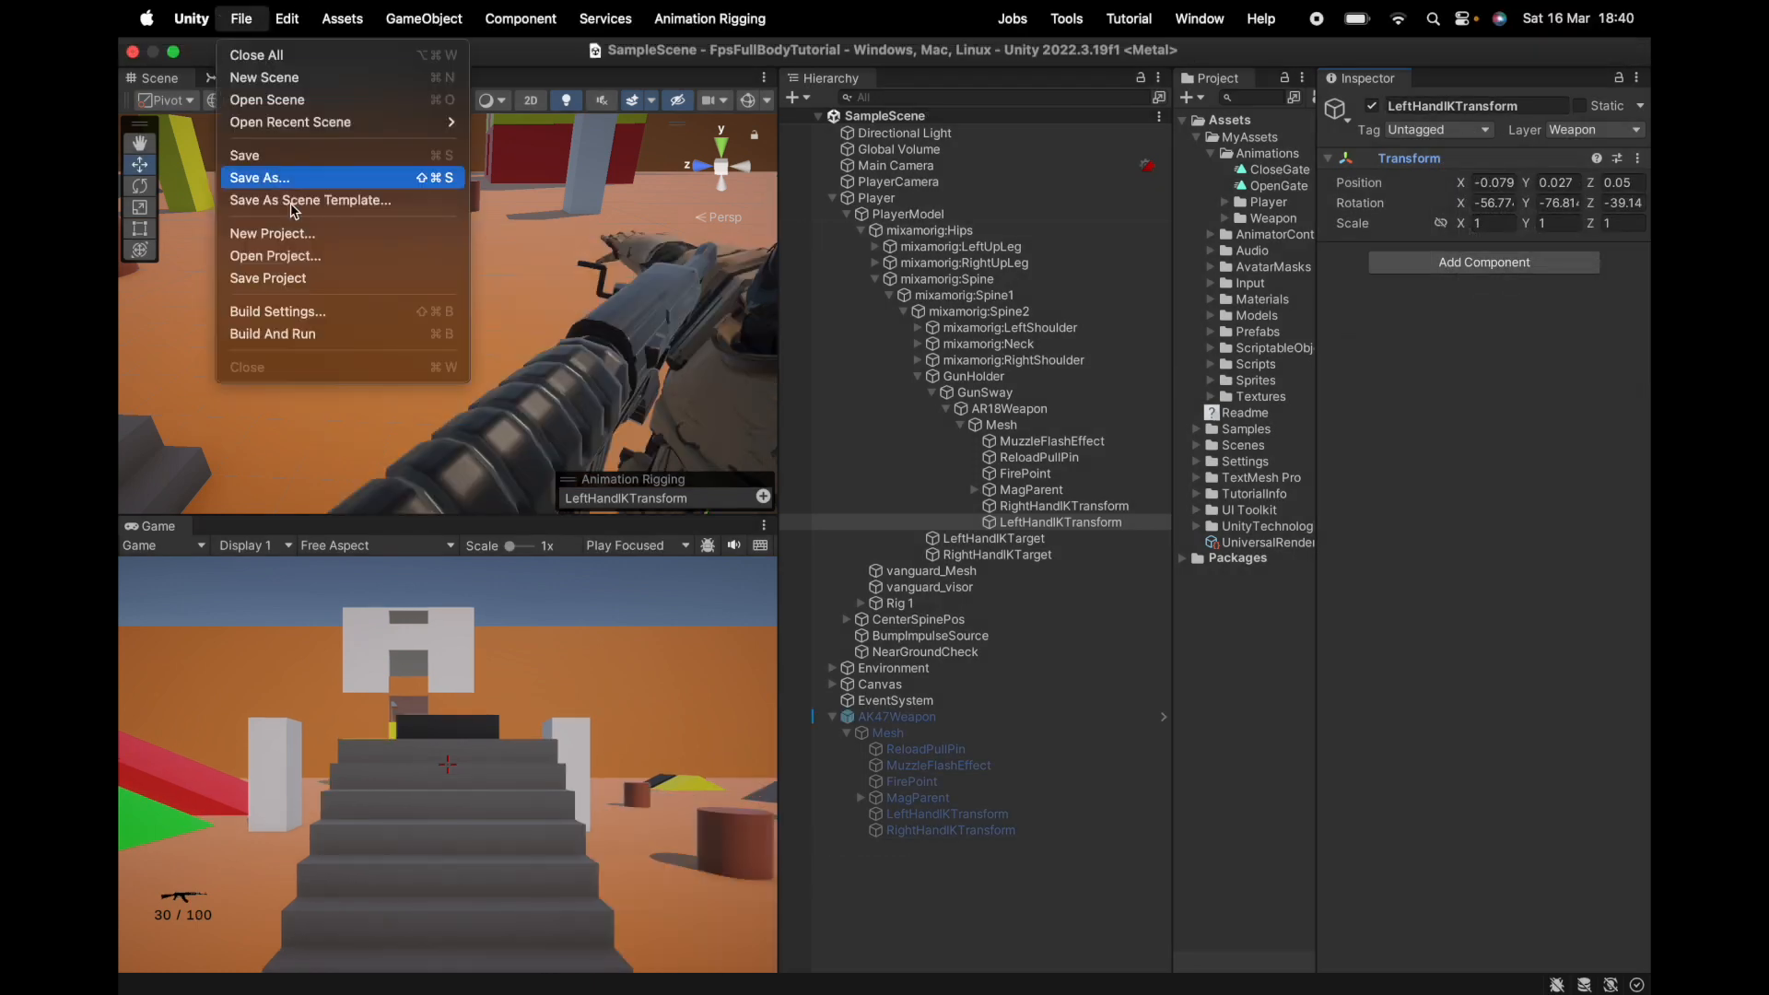
{"action": "left_click", "coordinate": [277, 278]}
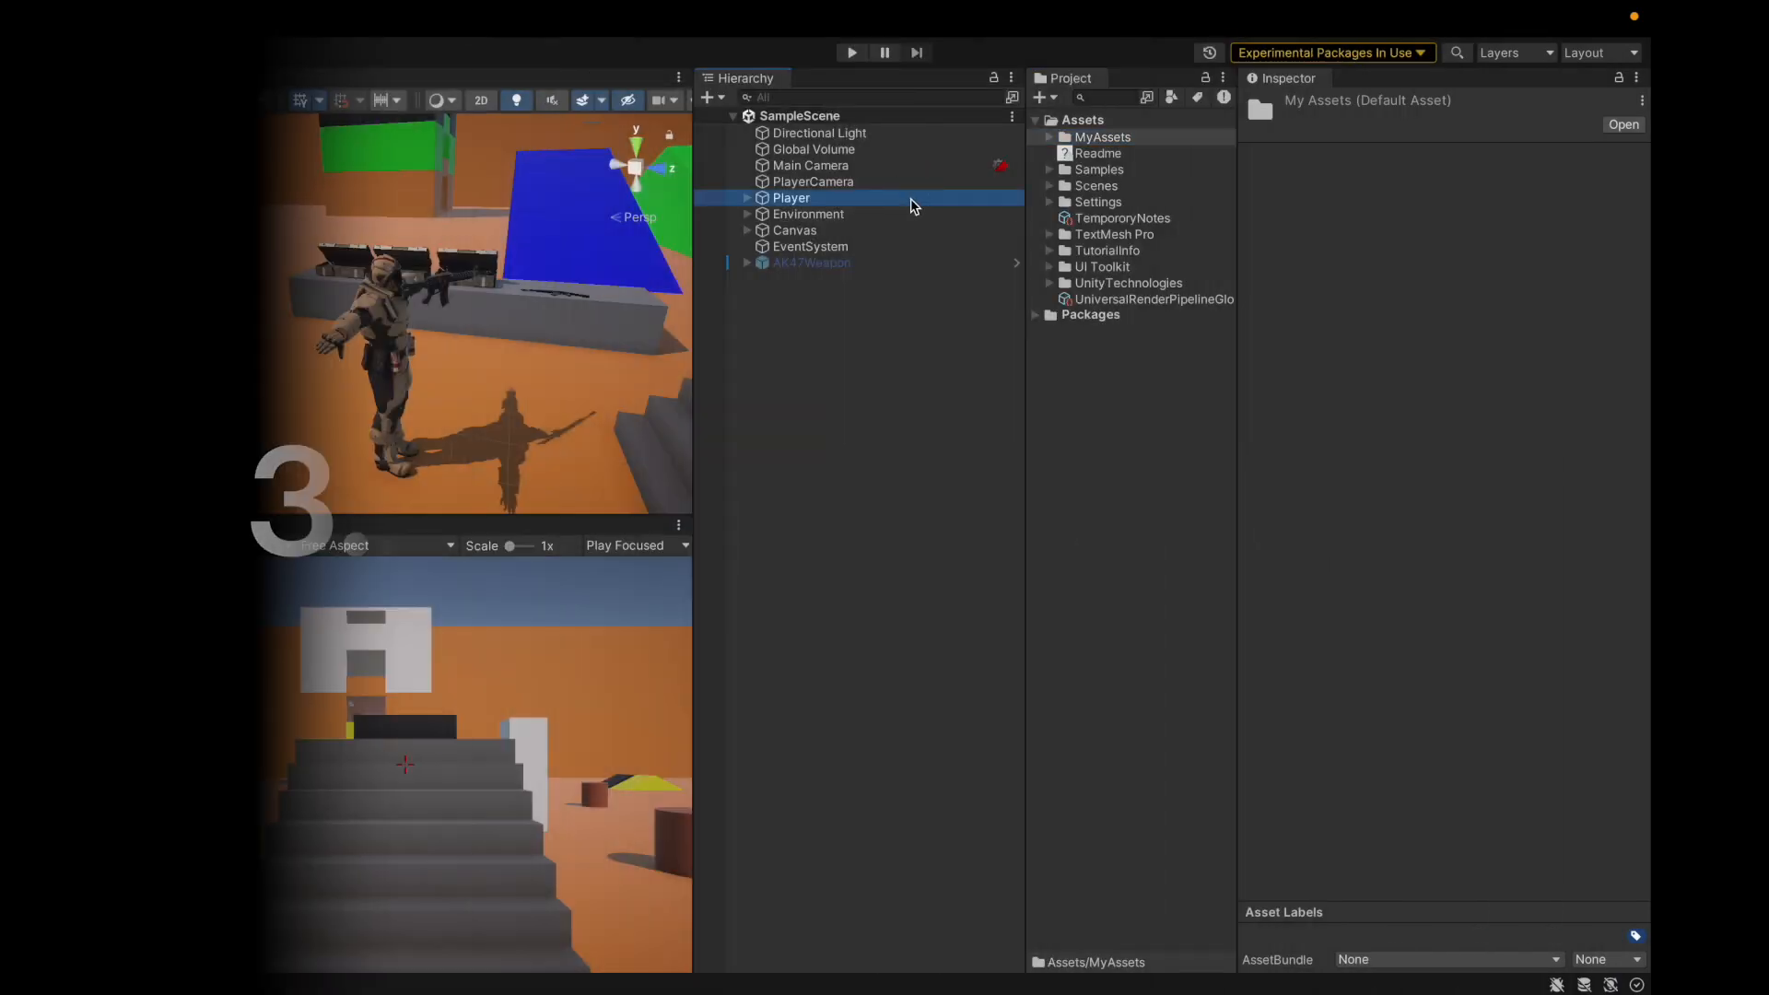
Expand the Player hierarchy down to AR18Weapon's Mesh and select the Mag object under MagParent.
{"action": "left_click", "coordinate": [910, 197]}
{"action": "key", "text": "Right"}
{"action": "key", "text": "Down"}
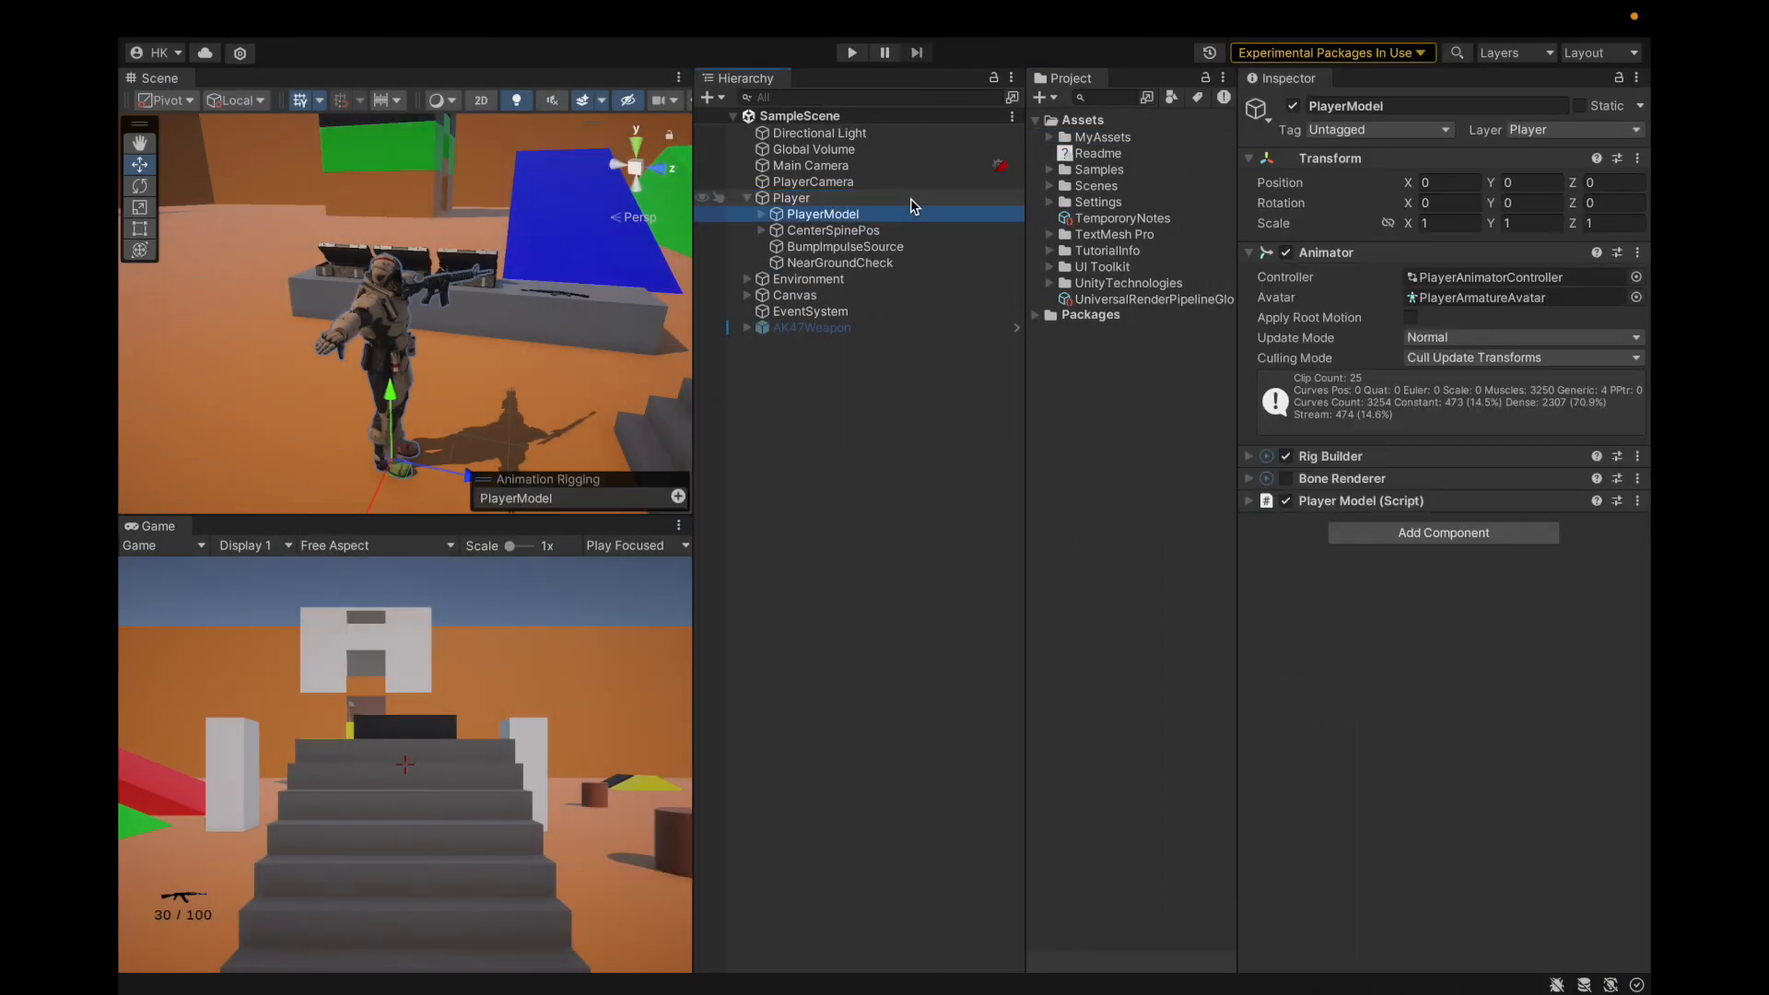
{"action": "key", "text": "Right"}
{"action": "key", "text": "Down"}
{"action": "key", "text": "Down"}
{"action": "key", "text": "Down"}
{"action": "key", "text": "Up"}
{"action": "key", "text": "Up"}
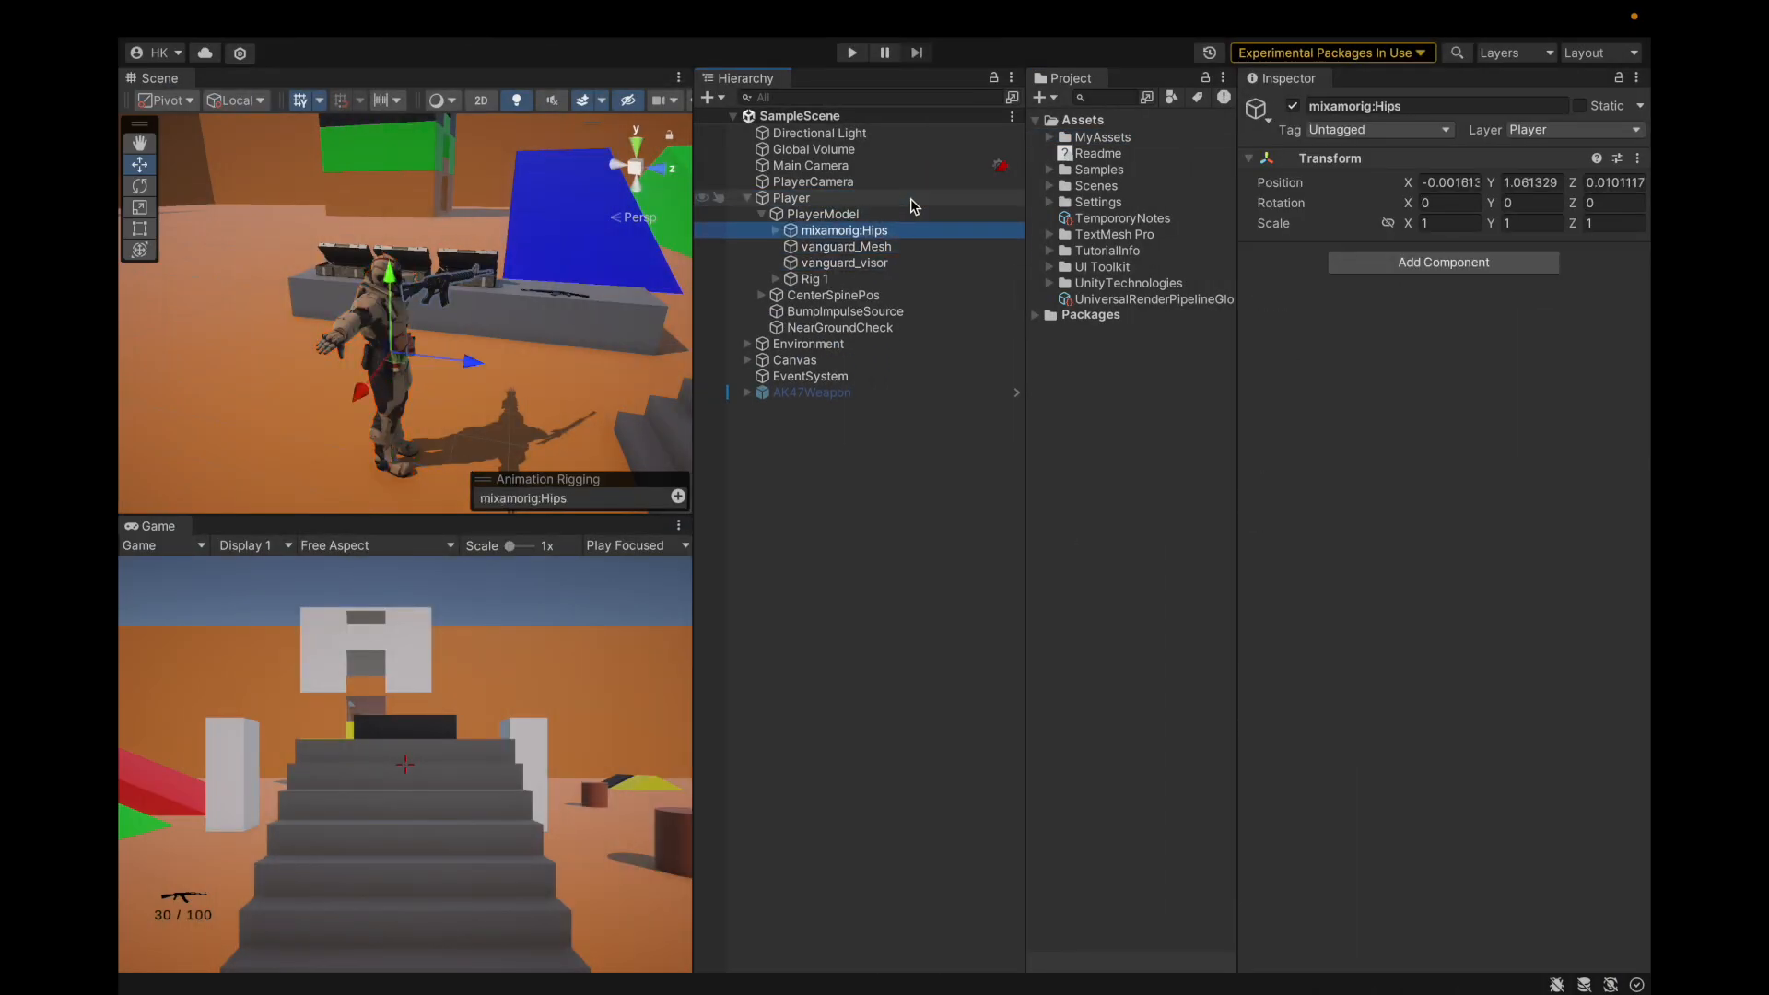
{"action": "key", "text": "Right"}
{"action": "key", "text": "Down"}
{"action": "left_click", "coordinate": [449, 286]}
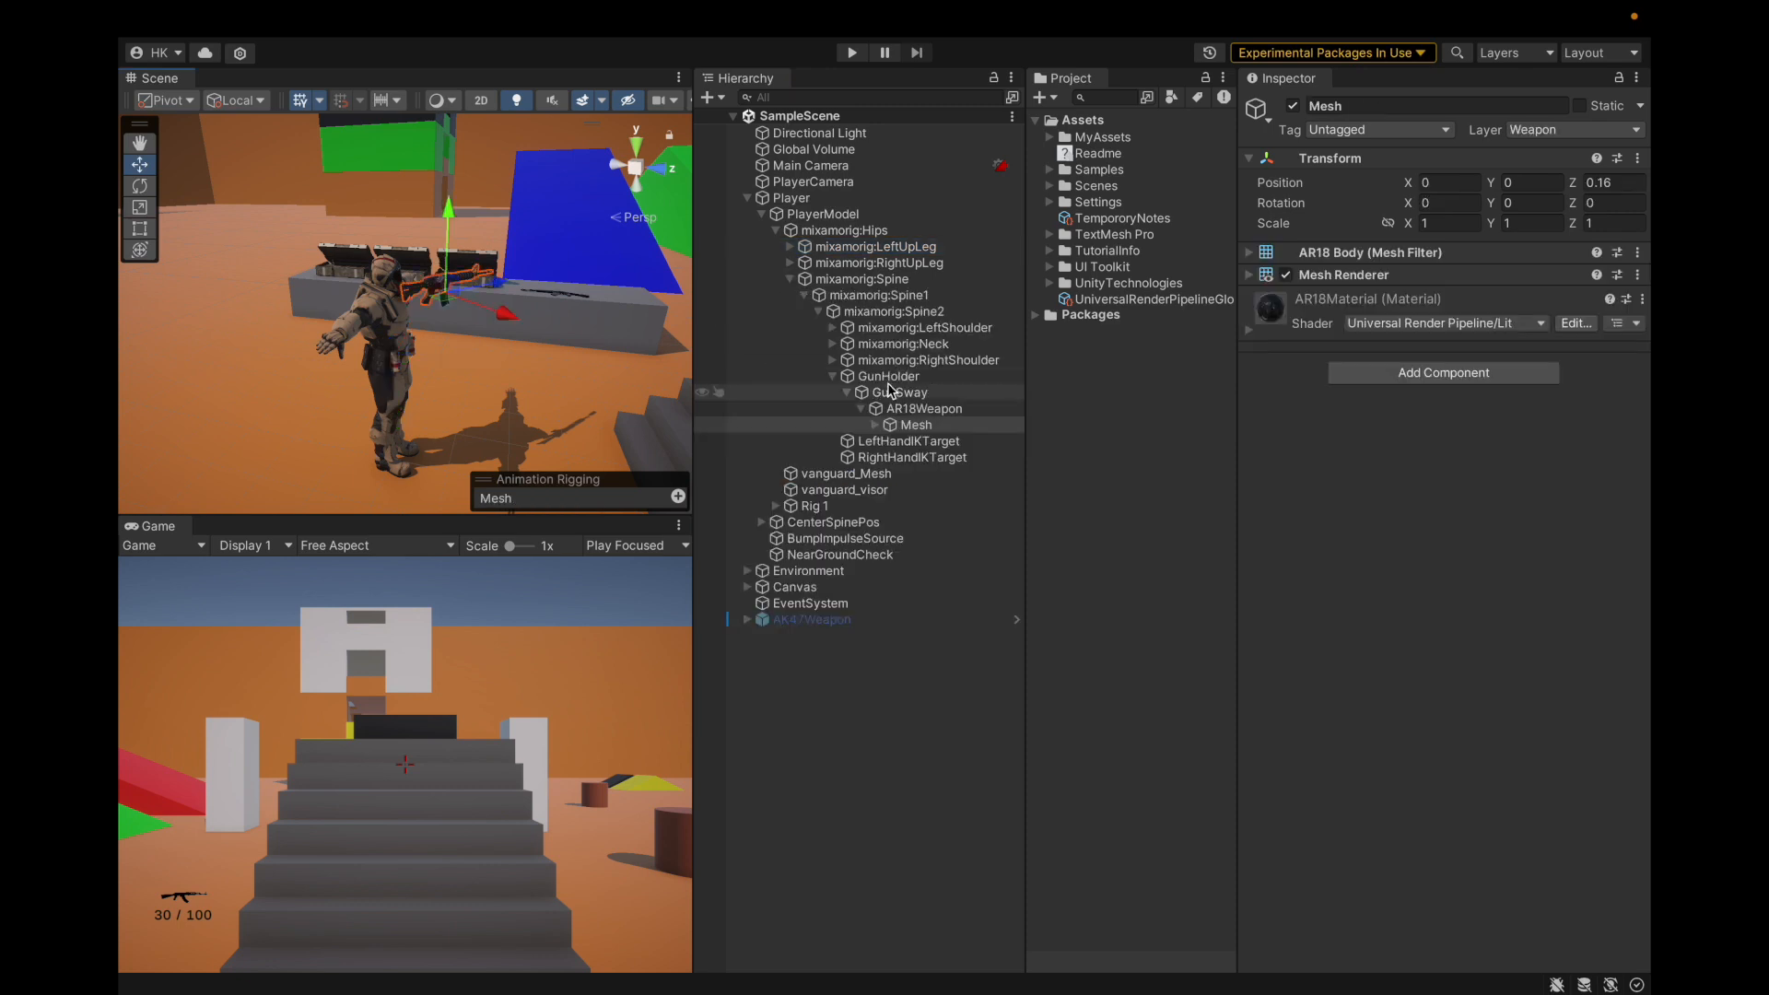
{"action": "left_click", "coordinate": [875, 425]}
{"action": "left_click", "coordinate": [889, 489]}
{"action": "left_click", "coordinate": [940, 506]}
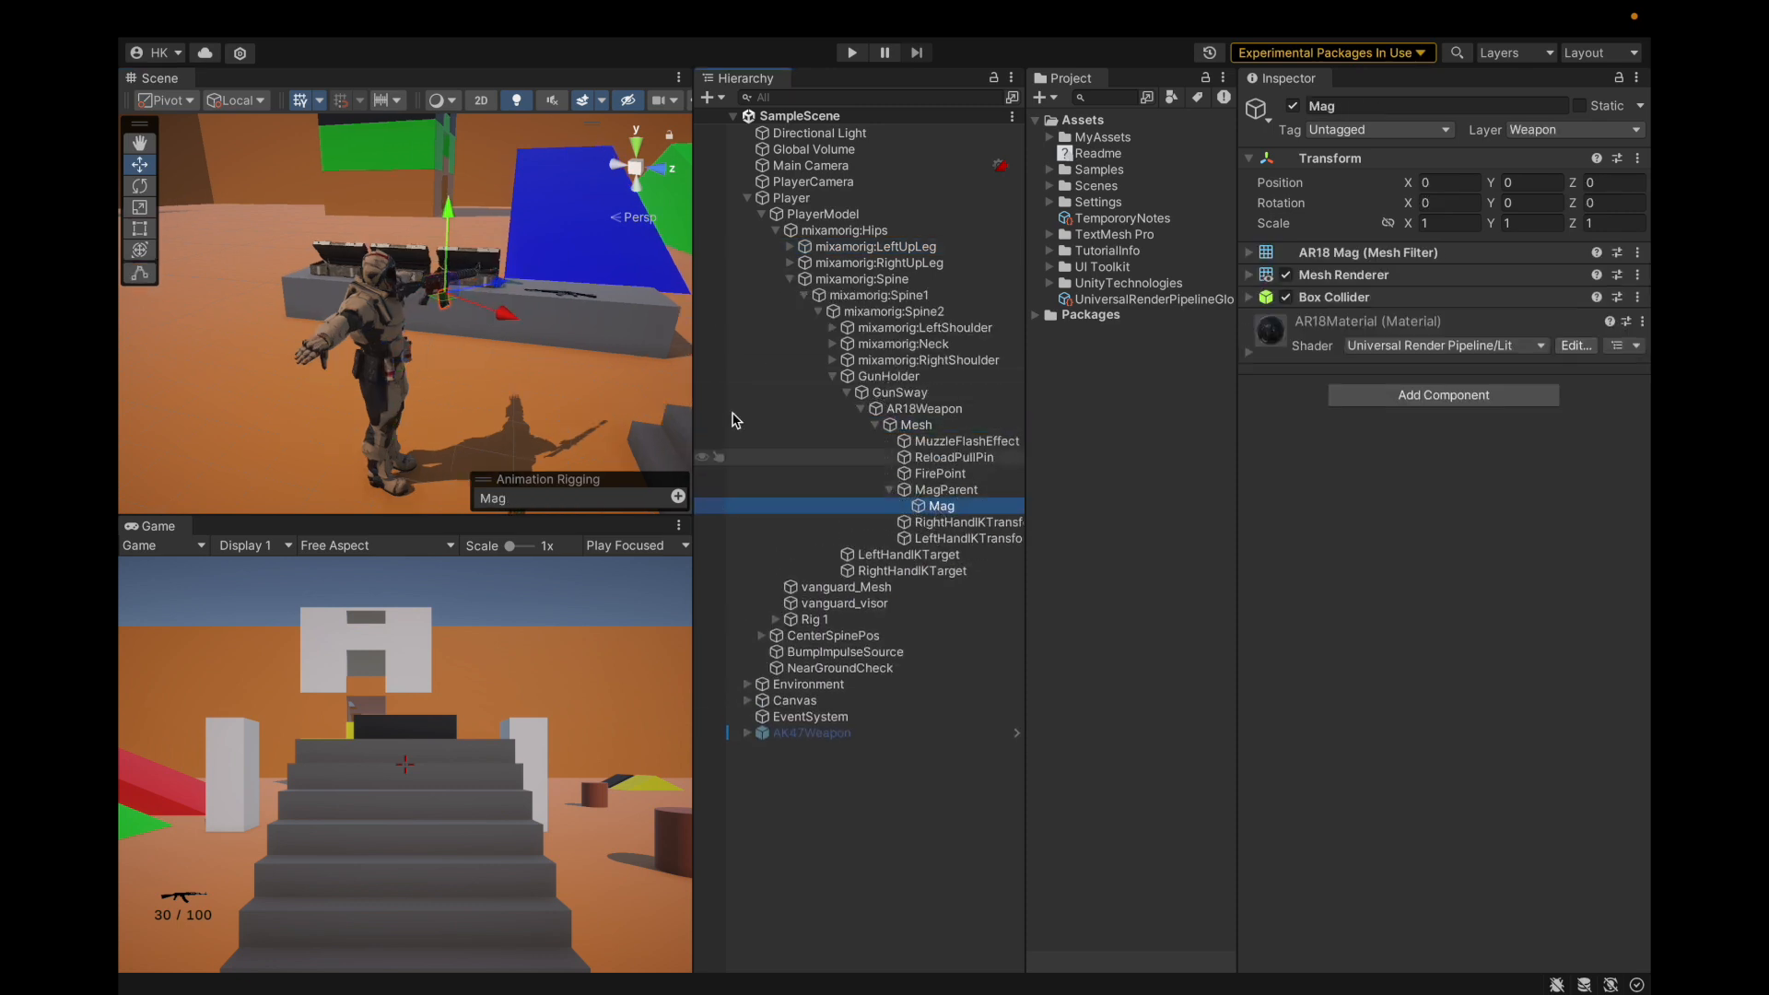
Move Mag away from the AR18 body along its local Z axis to Z 0.25.
{"action": "key", "text": "f"}
{"action": "left_click_drag", "start_coordinate": [553, 352], "coordinate": [409, 370], "text": "alt"}
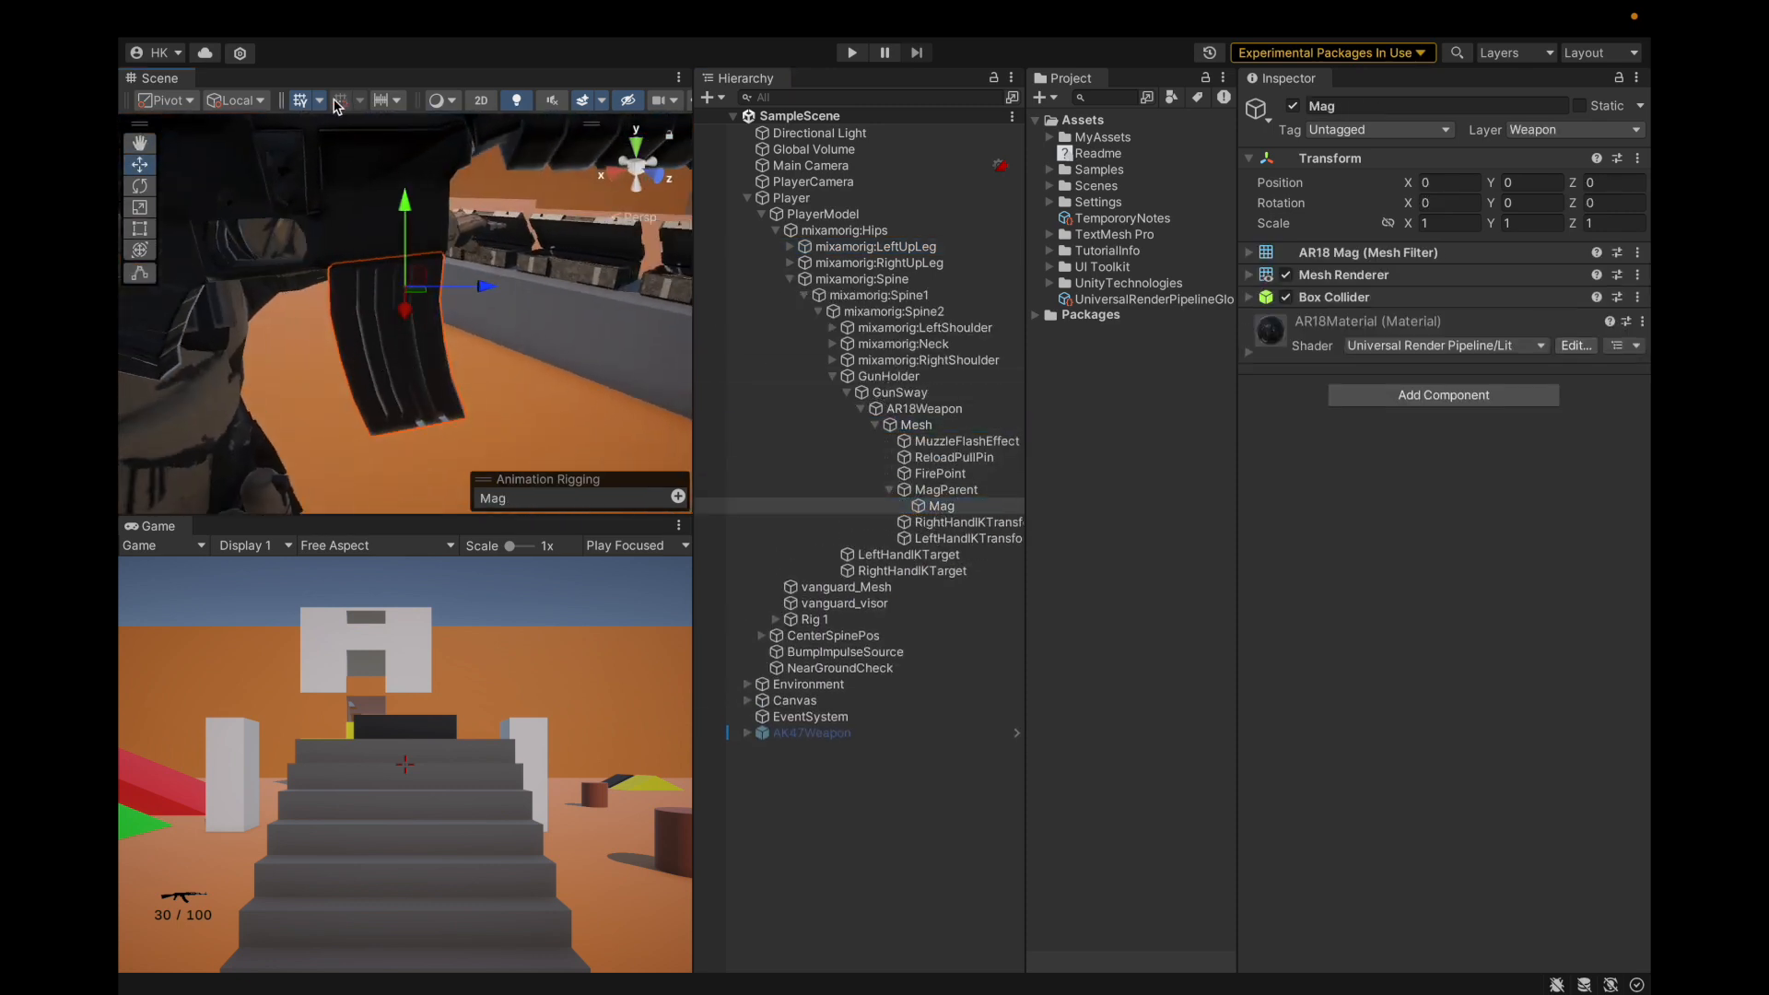
{"action": "left_click", "coordinate": [393, 103]}
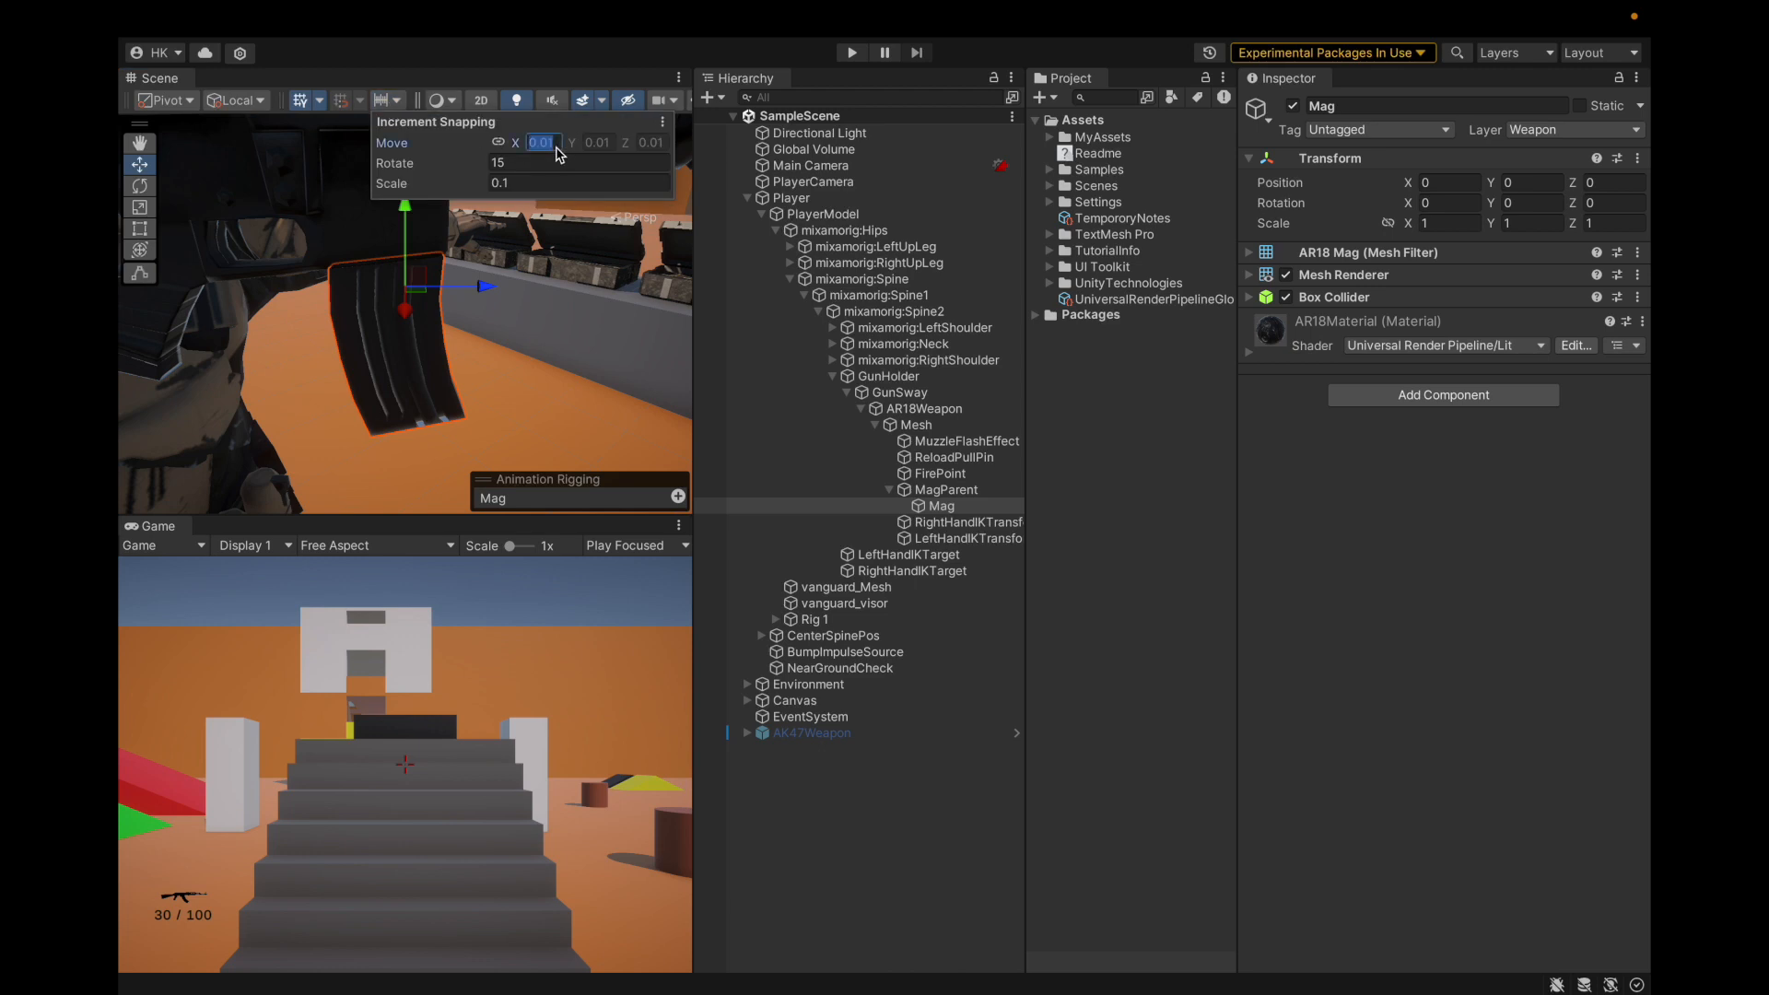
{"action": "left_click", "coordinate": [395, 95]}
{"action": "scroll", "coordinate": [367, 275], "scroll_direction": "down", "scroll_amount": 5}
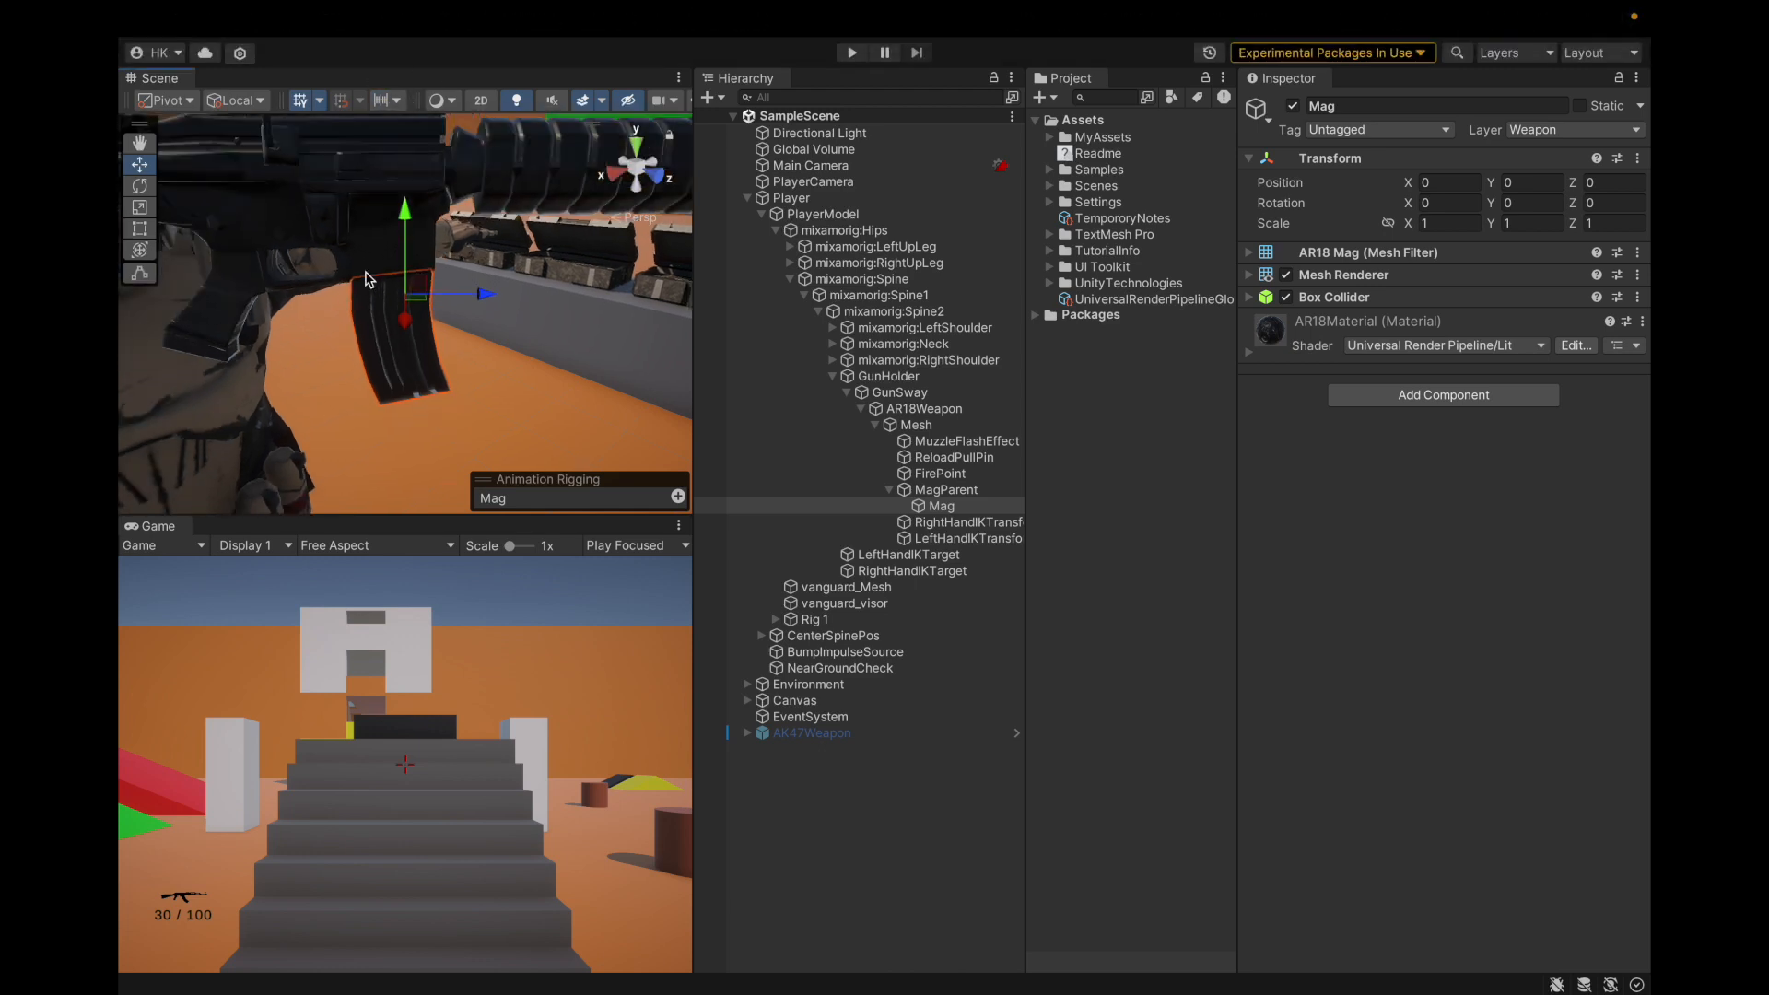
{"action": "left_click_drag", "start_coordinate": [548, 312], "coordinate": [673, 319]}
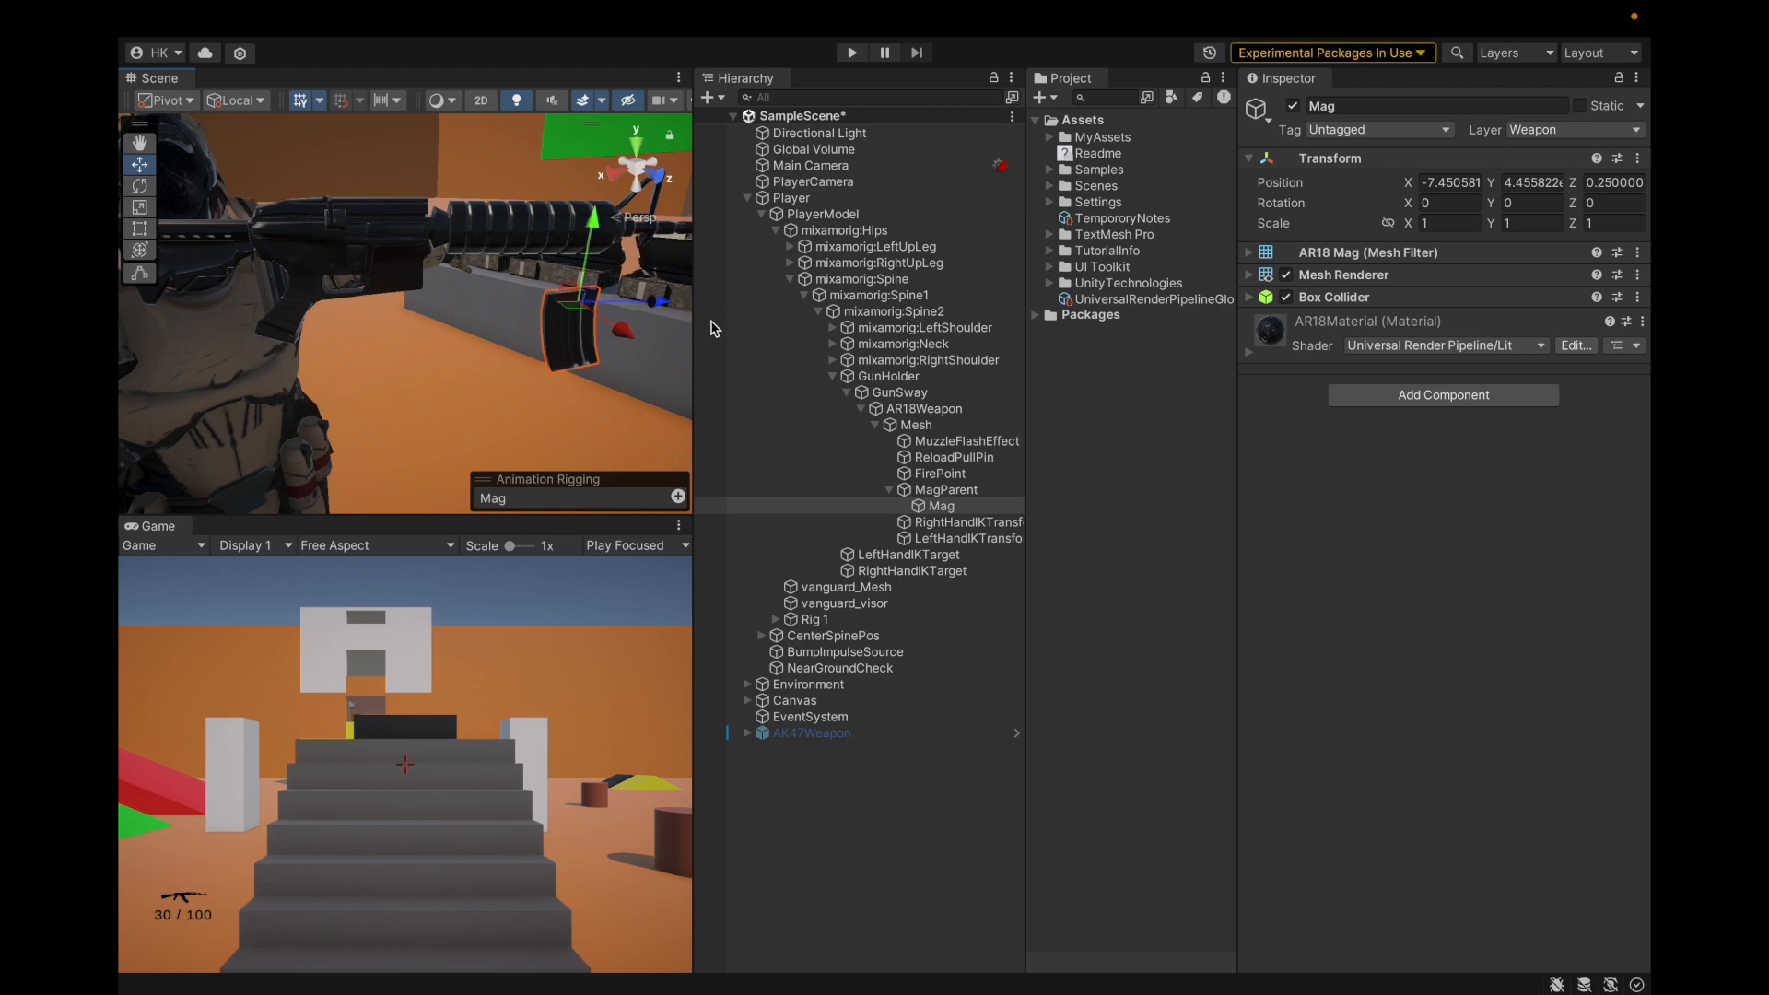
Inspect the magazine's open top up close, and save the scene and project.
{"action": "scroll", "coordinate": [632, 322], "scroll_direction": "down", "scroll_amount": 5}
{"action": "key", "text": "f"}
{"action": "left_click_drag", "start_coordinate": [363, 312], "coordinate": [366, 274], "text": "alt"}
{"action": "left_click_drag", "start_coordinate": [289, 360], "coordinate": [770, 429], "text": "alt"}
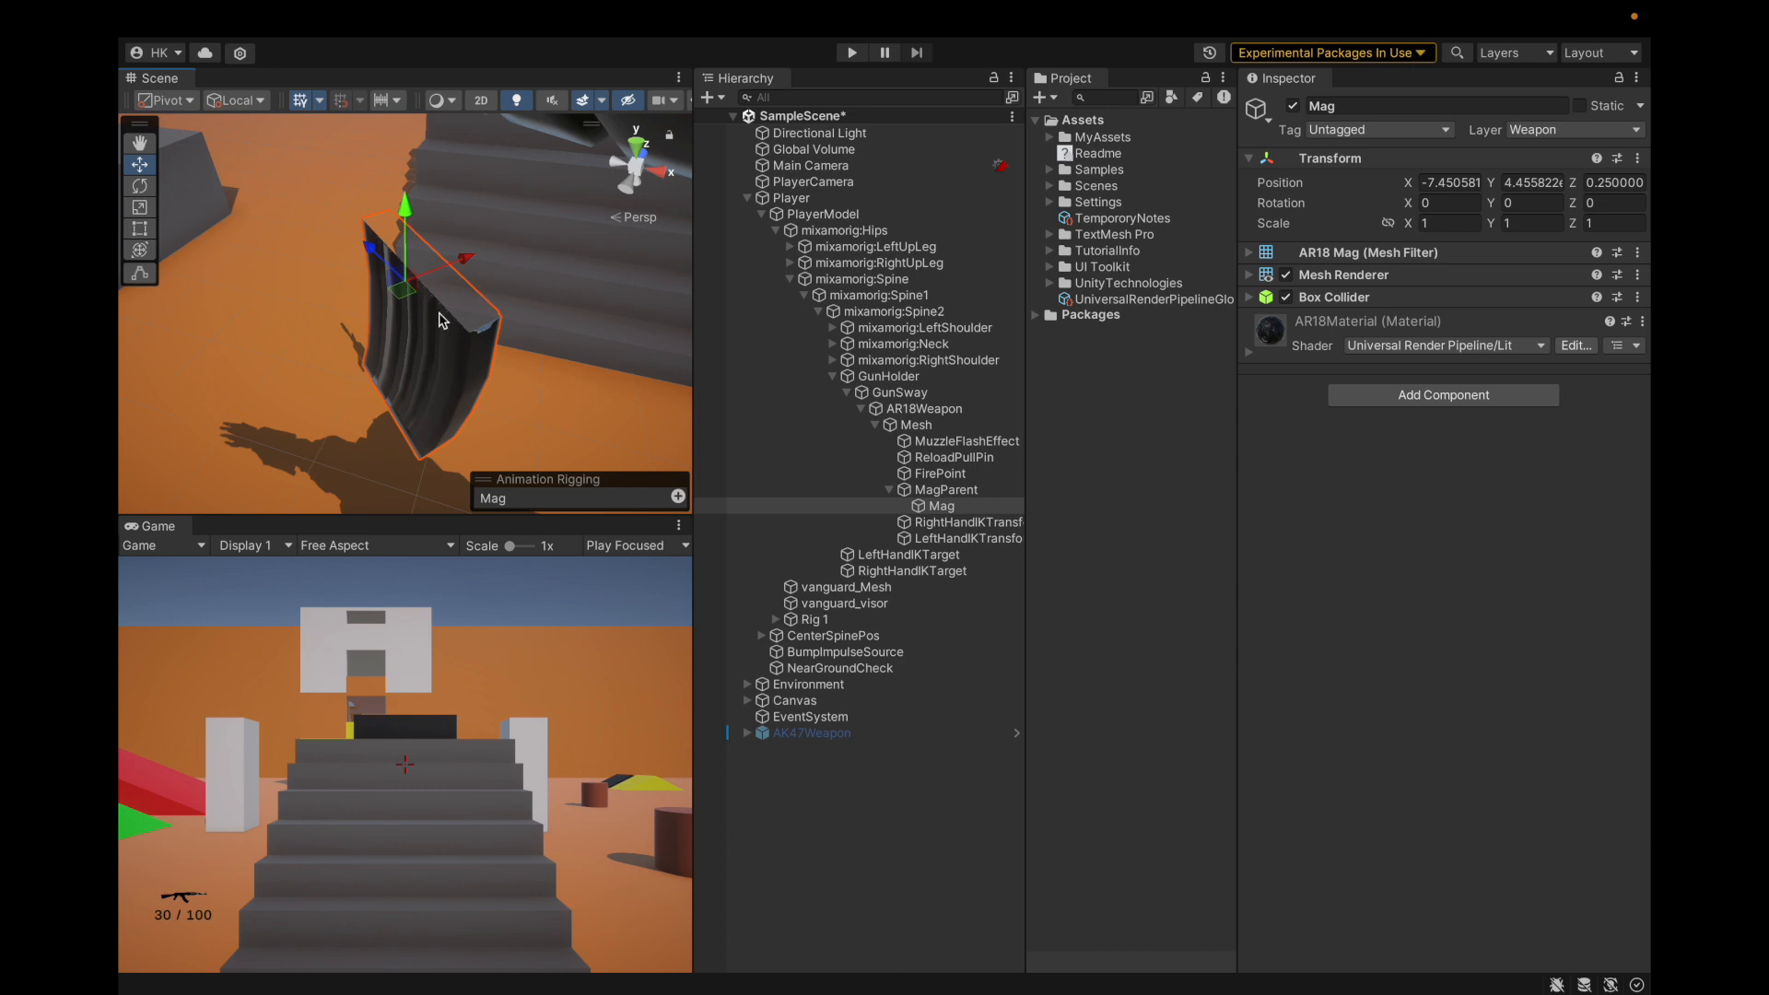
{"action": "mouse_move", "coordinate": [489, 307]}
{"action": "left_mouse_down", "text": "alt"}
{"action": "mouse_move", "coordinate": [396, 433]}
{"action": "mouse_move", "coordinate": [300, 368]}
{"action": "mouse_move", "coordinate": [359, 278]}
{"action": "mouse_move", "coordinate": [718, 2]}
{"action": "mouse_move", "coordinate": [573, 383]}
{"action": "mouse_move", "coordinate": [497, 368]}
{"action": "mouse_move", "coordinate": [485, 387]}
{"action": "mouse_move", "coordinate": [510, 316]}
{"action": "left_mouse_up", "text": "alt"}
{"action": "key", "text": "super+s"}
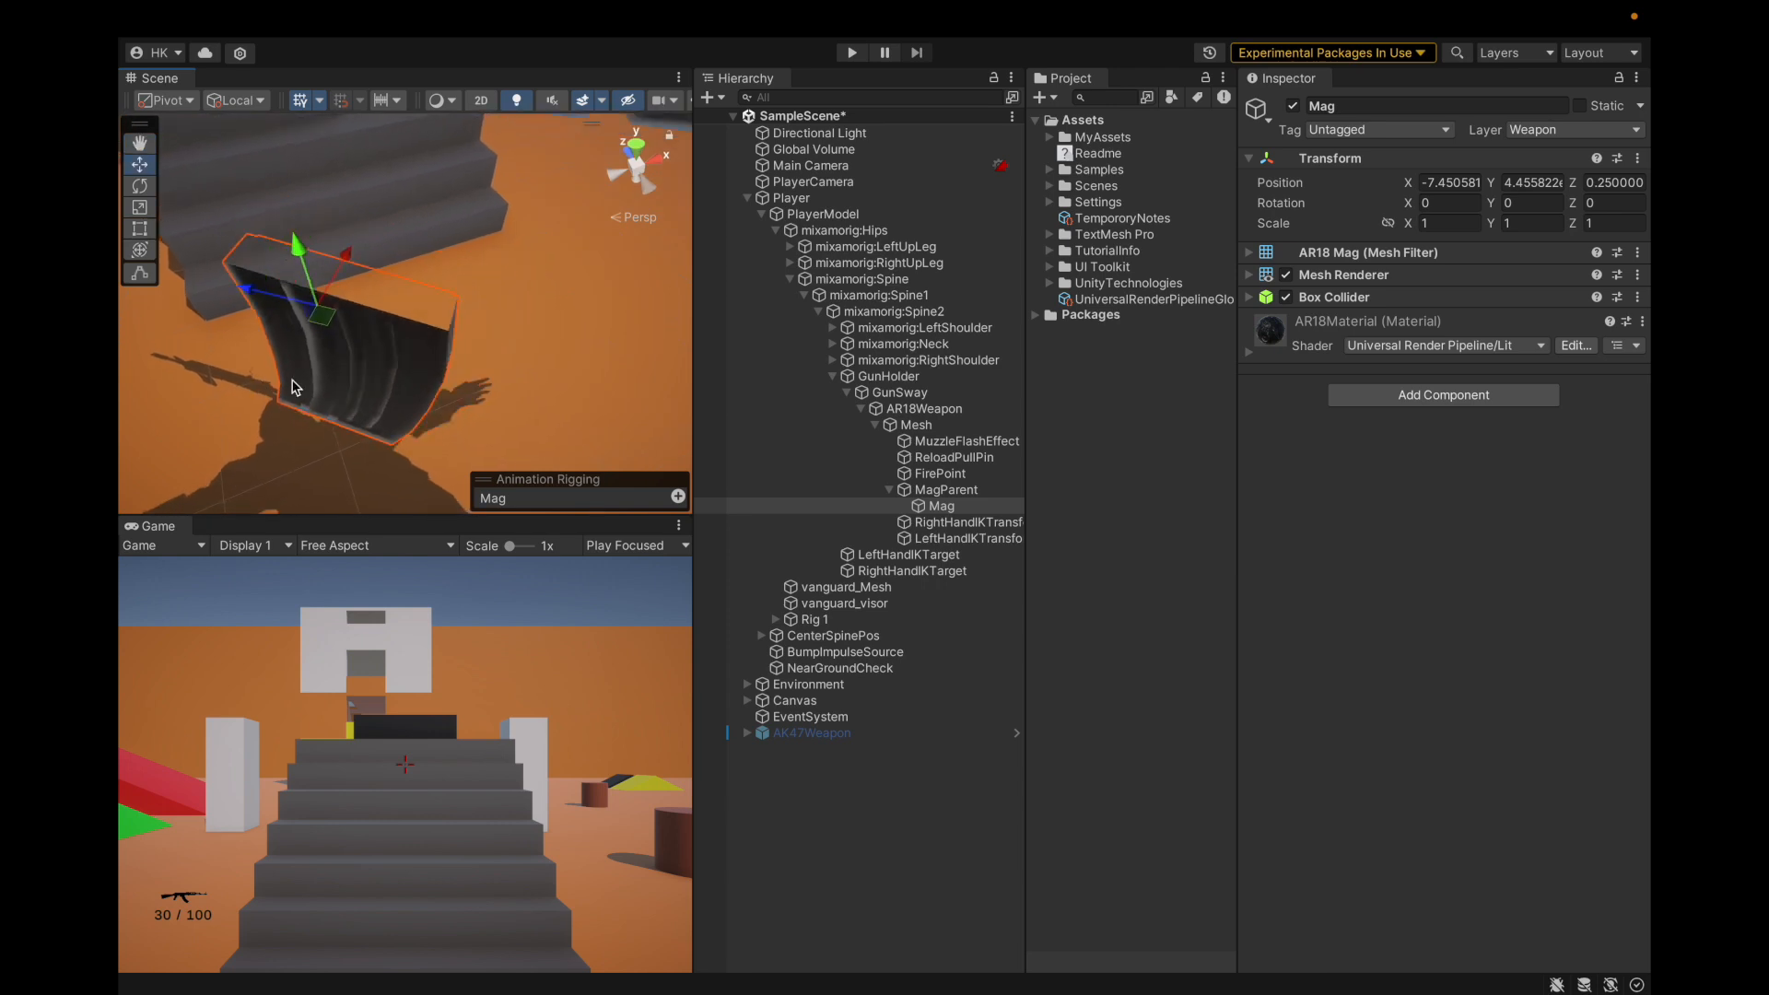
{"action": "left_click", "coordinate": [254, 13]}
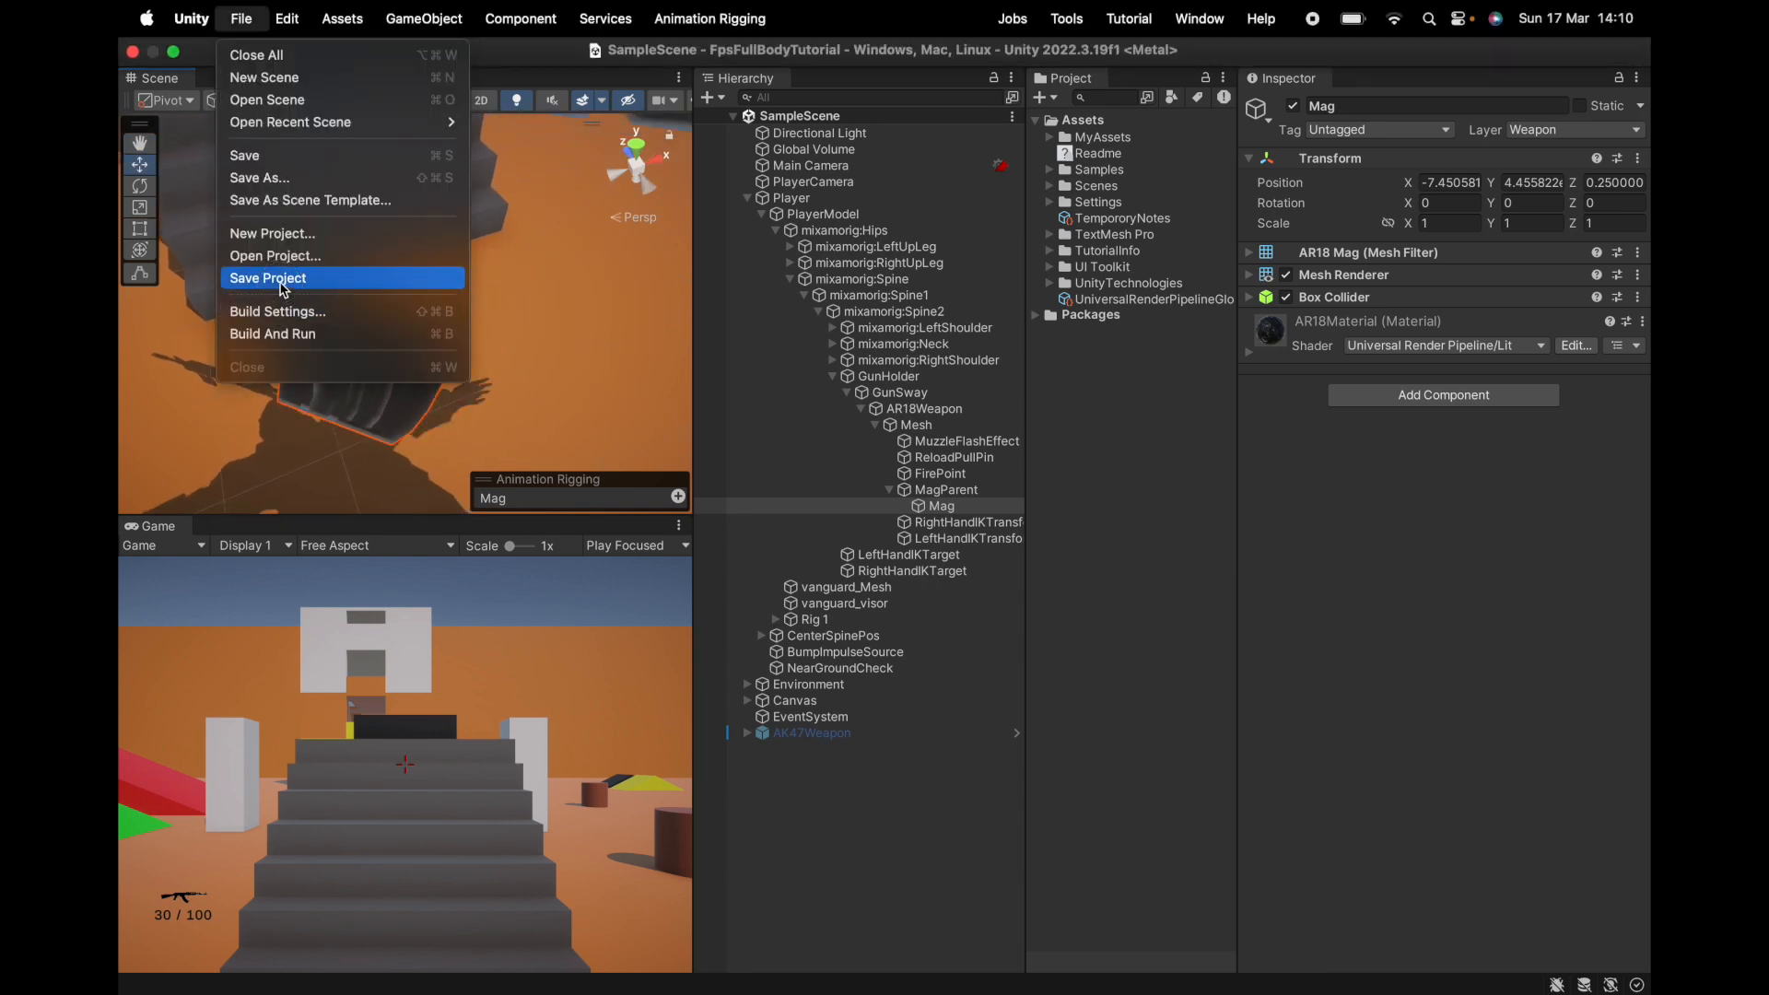
{"action": "left_click", "coordinate": [269, 277]}
Open the ProBuilder window and ProBuilderize the Mag mesh.
{"action": "left_click", "coordinate": [1066, 11]}
{"action": "mouse_move", "coordinate": [1079, 85]}
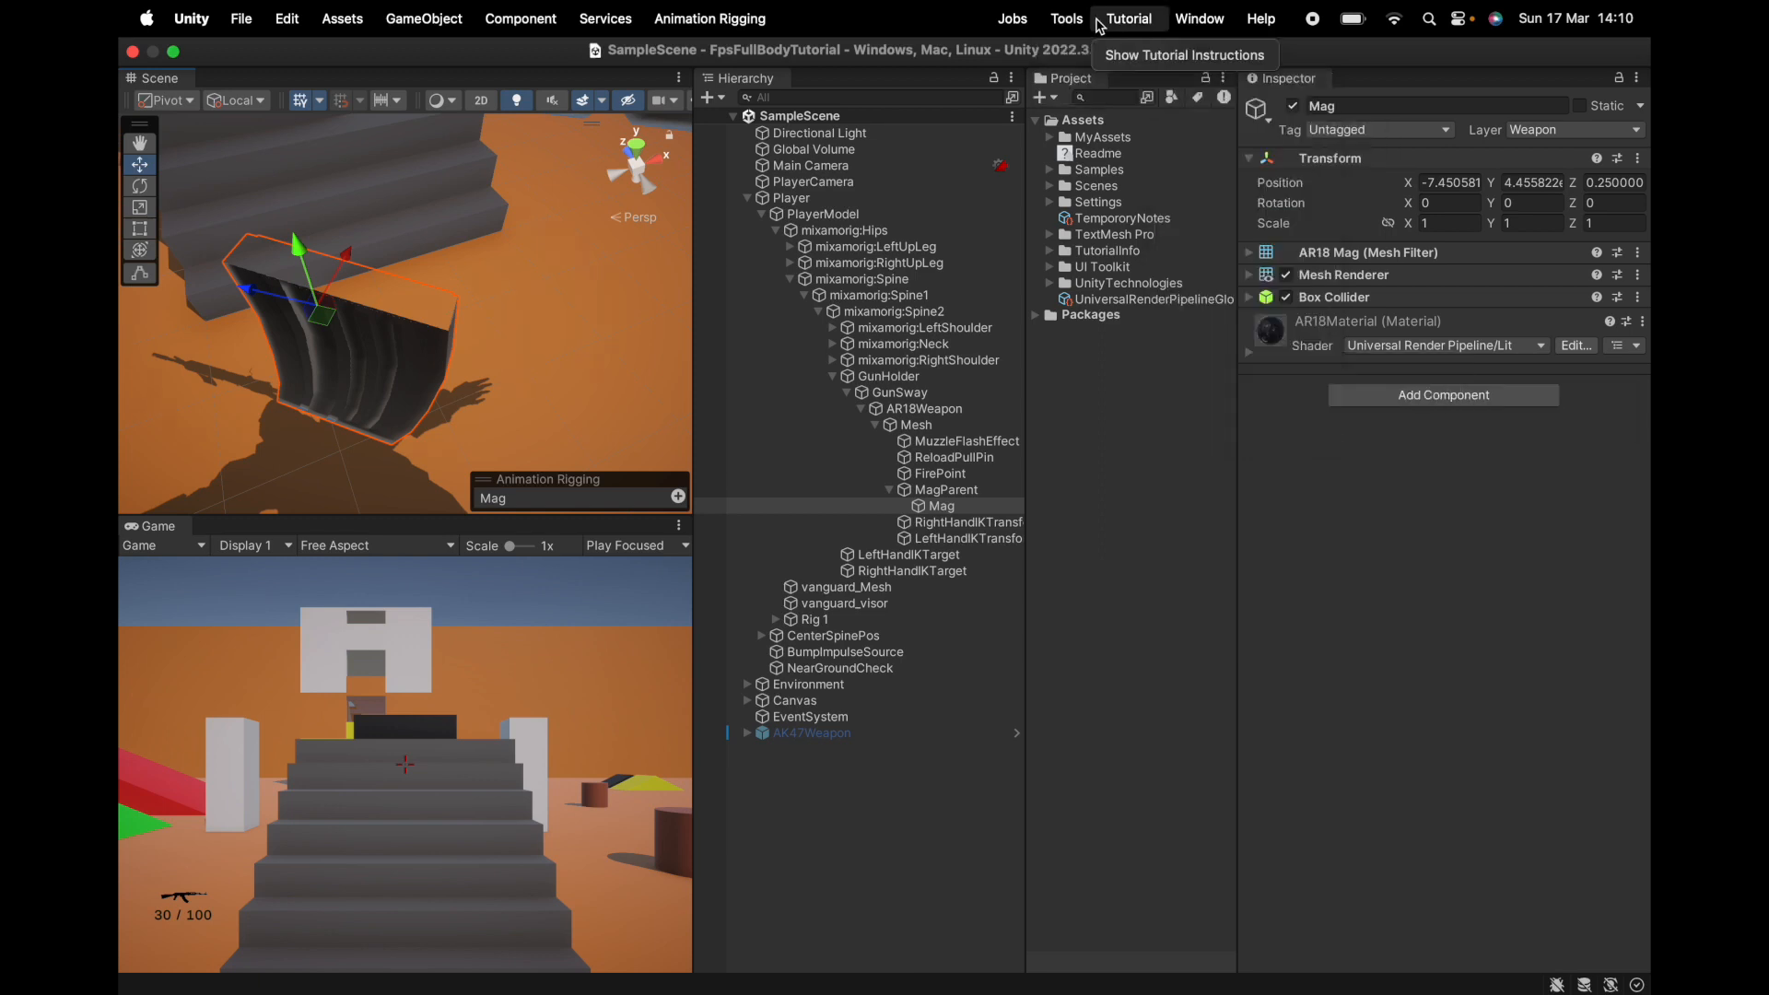
{"action": "left_click", "coordinate": [1078, 11]}
{"action": "mouse_move", "coordinate": [1076, 83]}
{"action": "left_click", "coordinate": [1299, 86]}
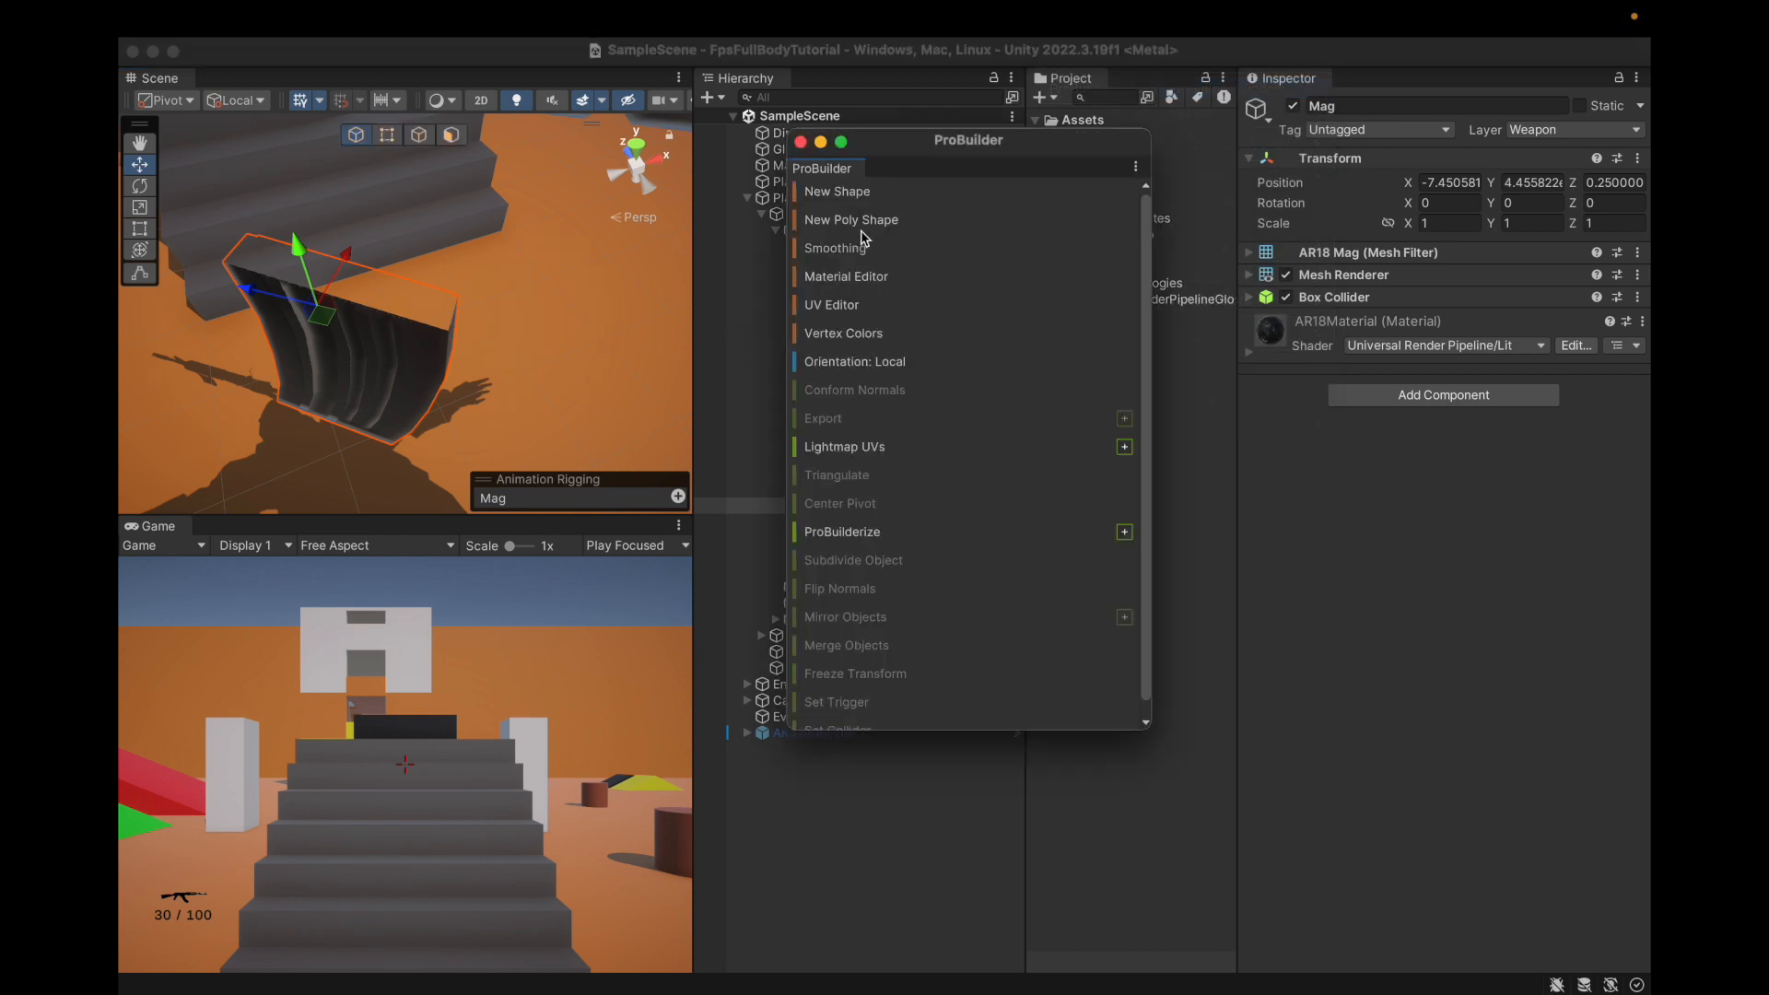
{"action": "left_click_drag", "start_coordinate": [898, 142], "coordinate": [1254, 290]}
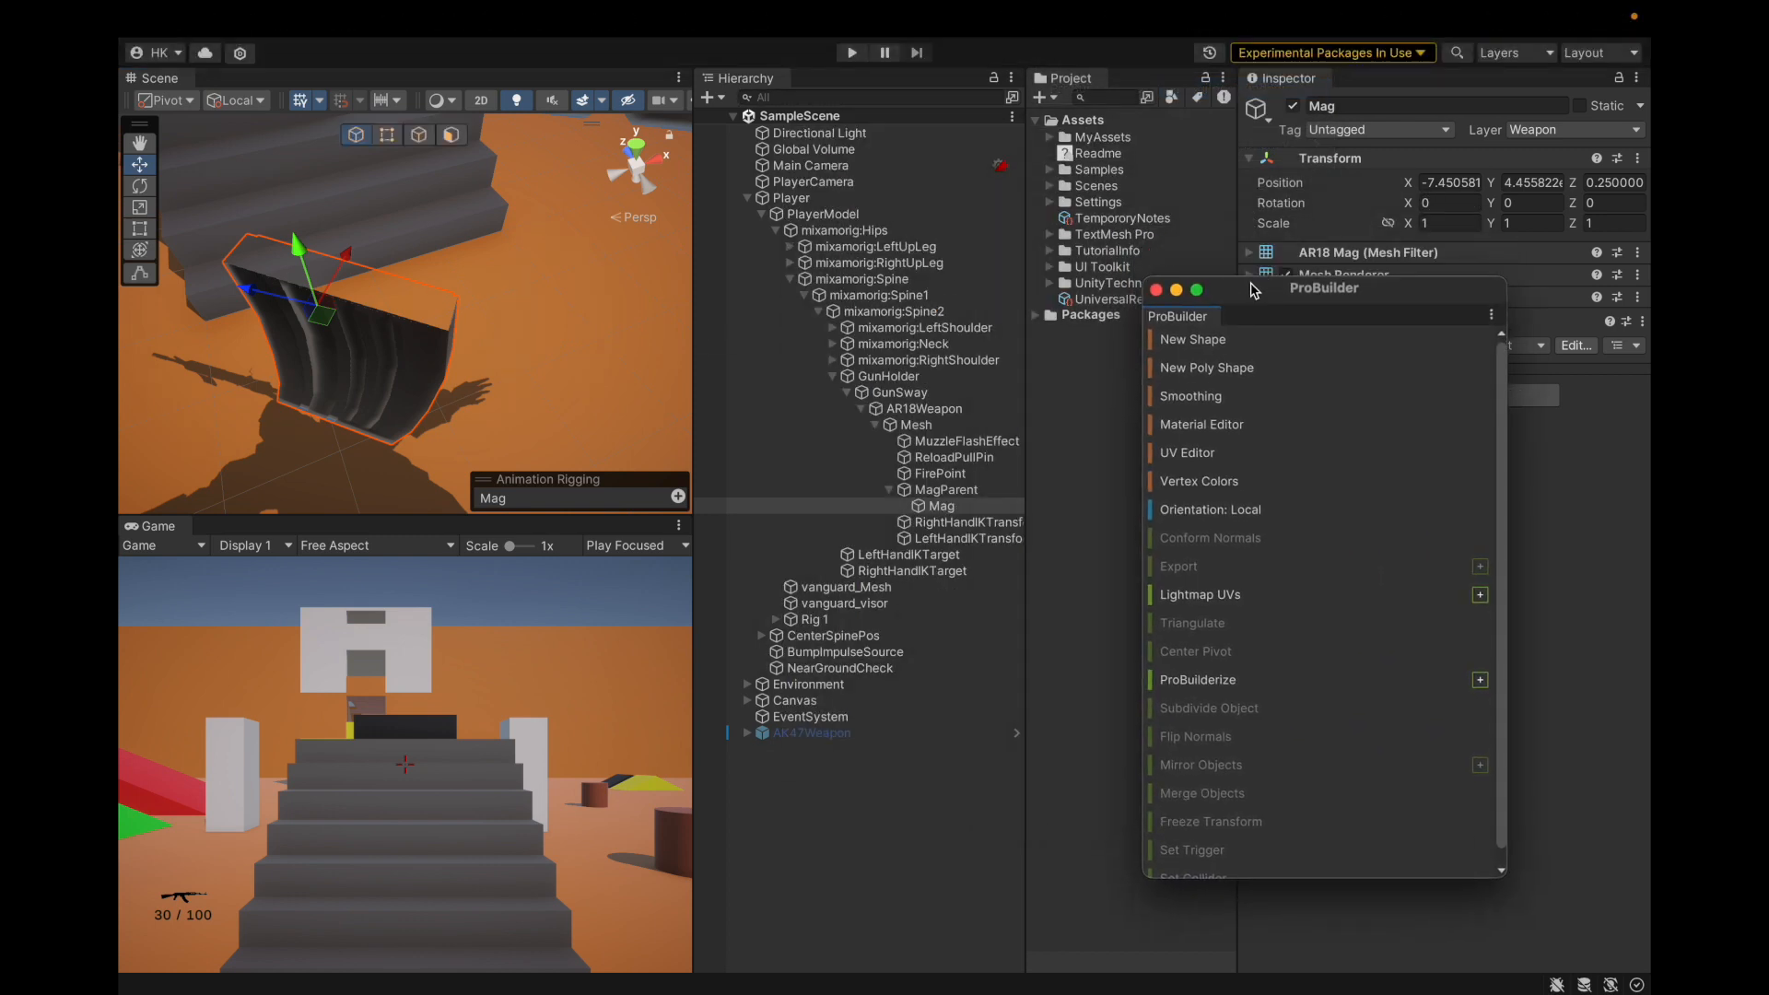
{"action": "scroll", "coordinate": [1220, 502], "scroll_direction": "down", "scroll_amount": 1}
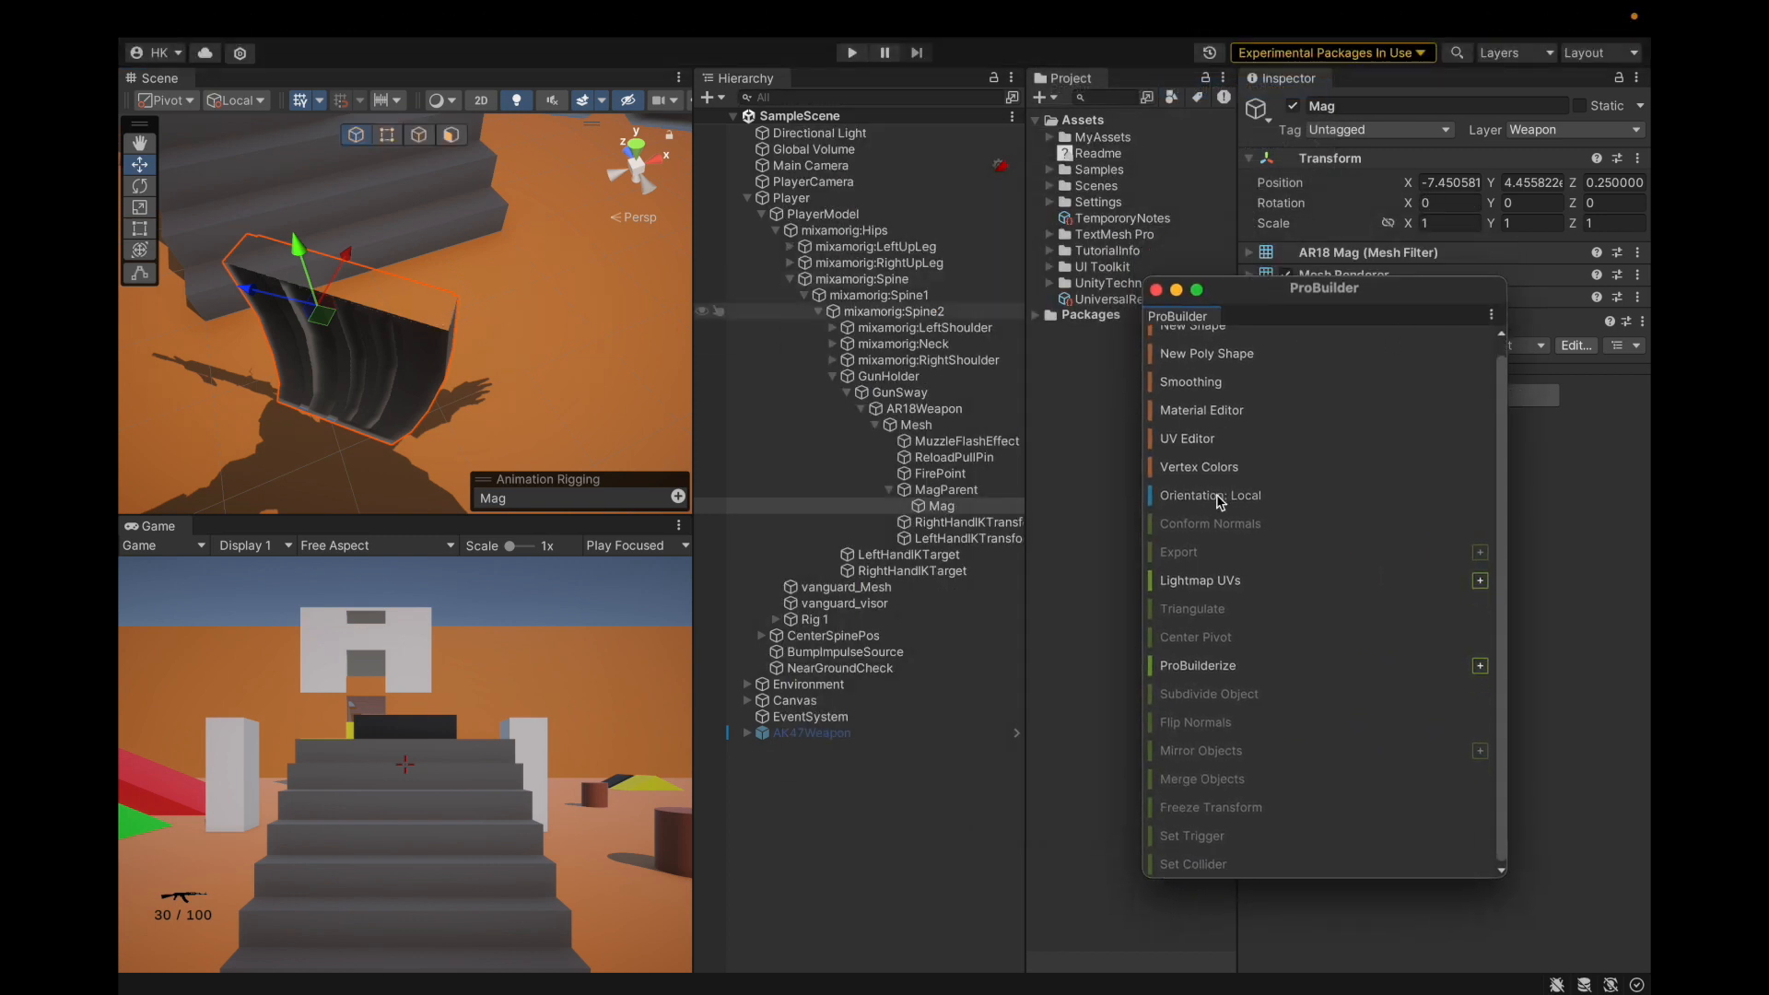
{"action": "left_click", "coordinate": [1225, 667]}
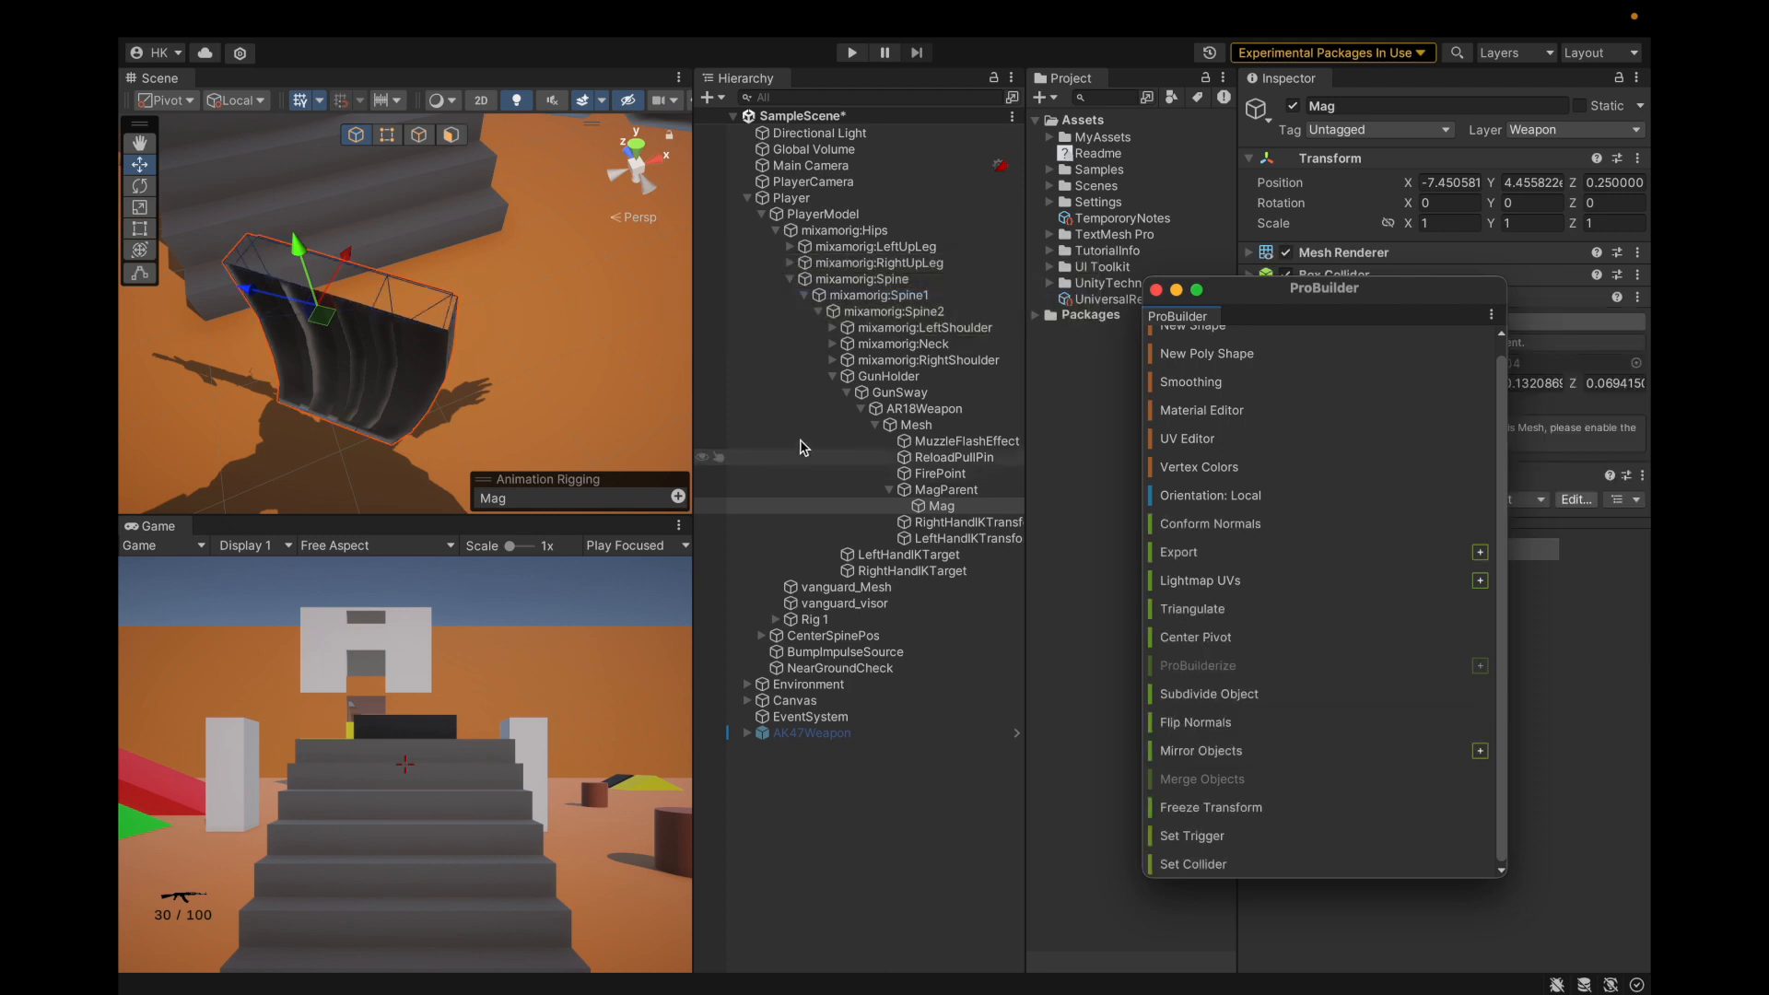
Switch to ProBuilder edge selection and select one long edge of the magazine's open top.
{"action": "left_click", "coordinate": [419, 135]}
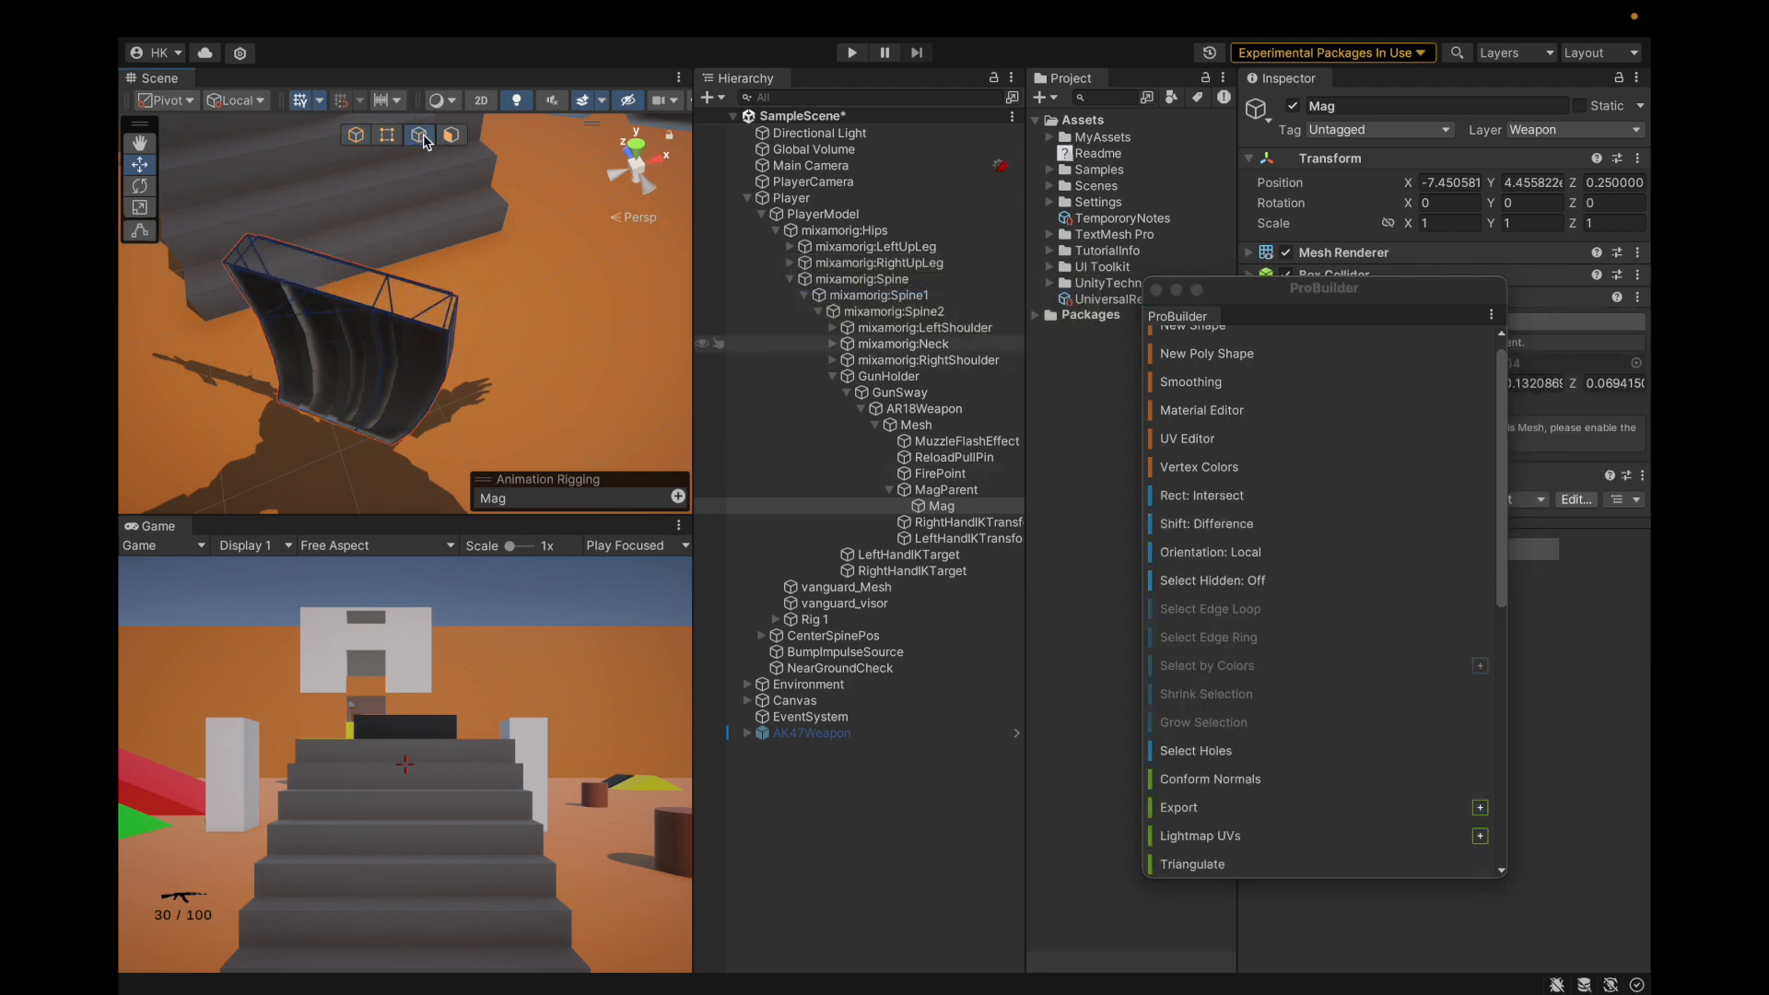
{"action": "scroll", "coordinate": [388, 373], "scroll_direction": "up", "scroll_amount": 3}
{"action": "left_click_drag", "start_coordinate": [308, 415], "coordinate": [809, 281], "text": "alt"}
{"action": "mouse_move", "coordinate": [475, 354]}
{"action": "left_mouse_down", "text": "alt"}
{"action": "mouse_move", "coordinate": [513, 343]}
{"action": "mouse_move", "coordinate": [491, 362]}
{"action": "left_mouse_up", "text": "alt"}
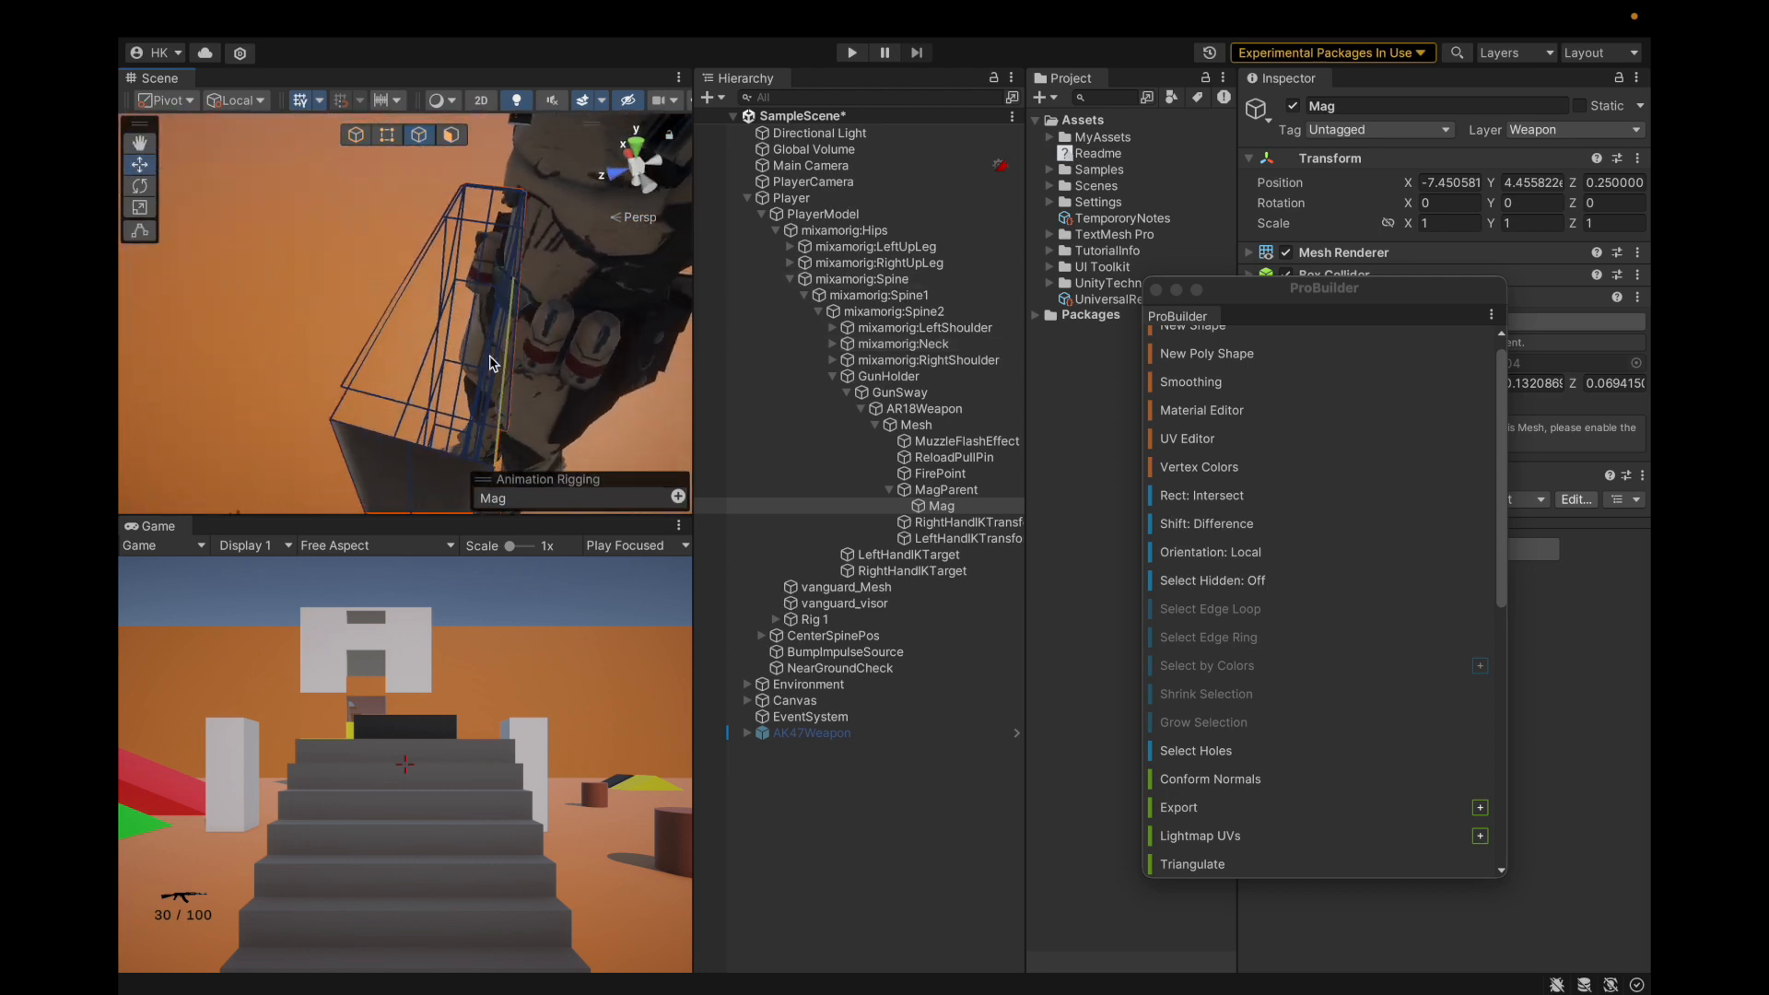
{"action": "left_click_drag", "start_coordinate": [381, 415], "coordinate": [372, 212], "text": "alt"}
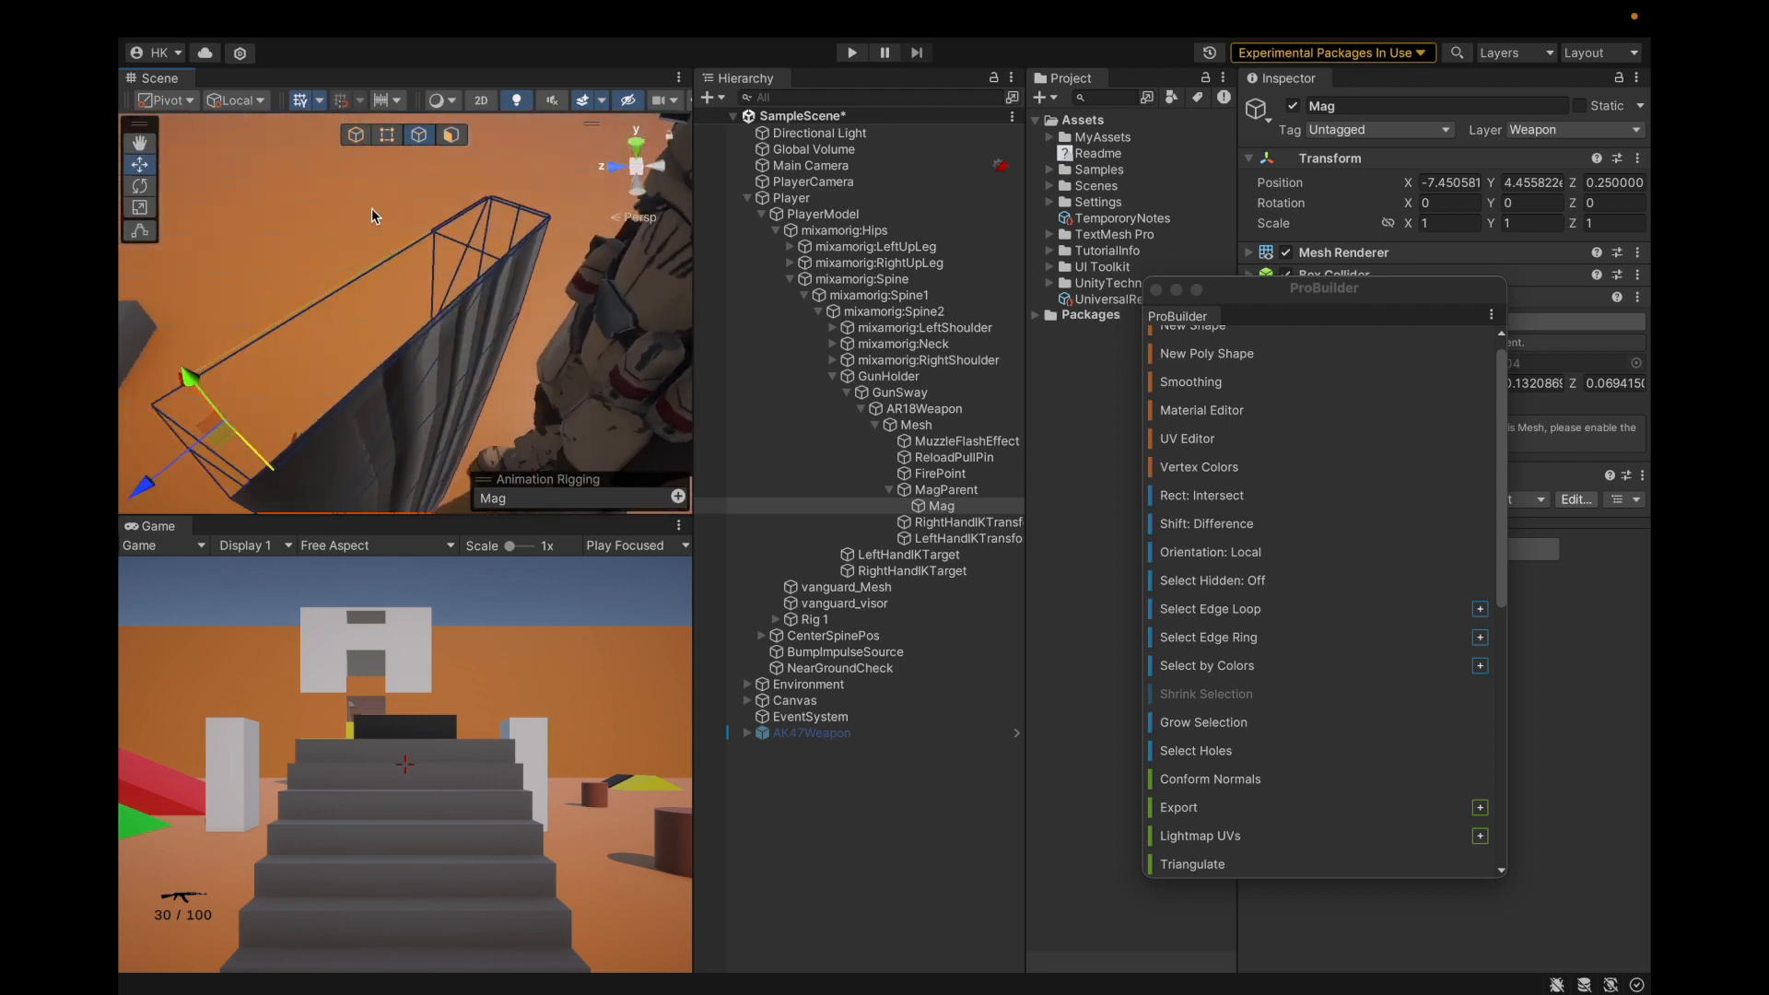
{"action": "left_click", "coordinate": [444, 141]}
{"action": "left_click", "coordinate": [415, 137]}
{"action": "left_click_drag", "start_coordinate": [270, 452], "coordinate": [448, 330], "text": "alt"}
{"action": "scroll", "coordinate": [419, 383], "scroll_direction": "up", "scroll_amount": 2}
{"action": "left_click", "coordinate": [419, 382]}
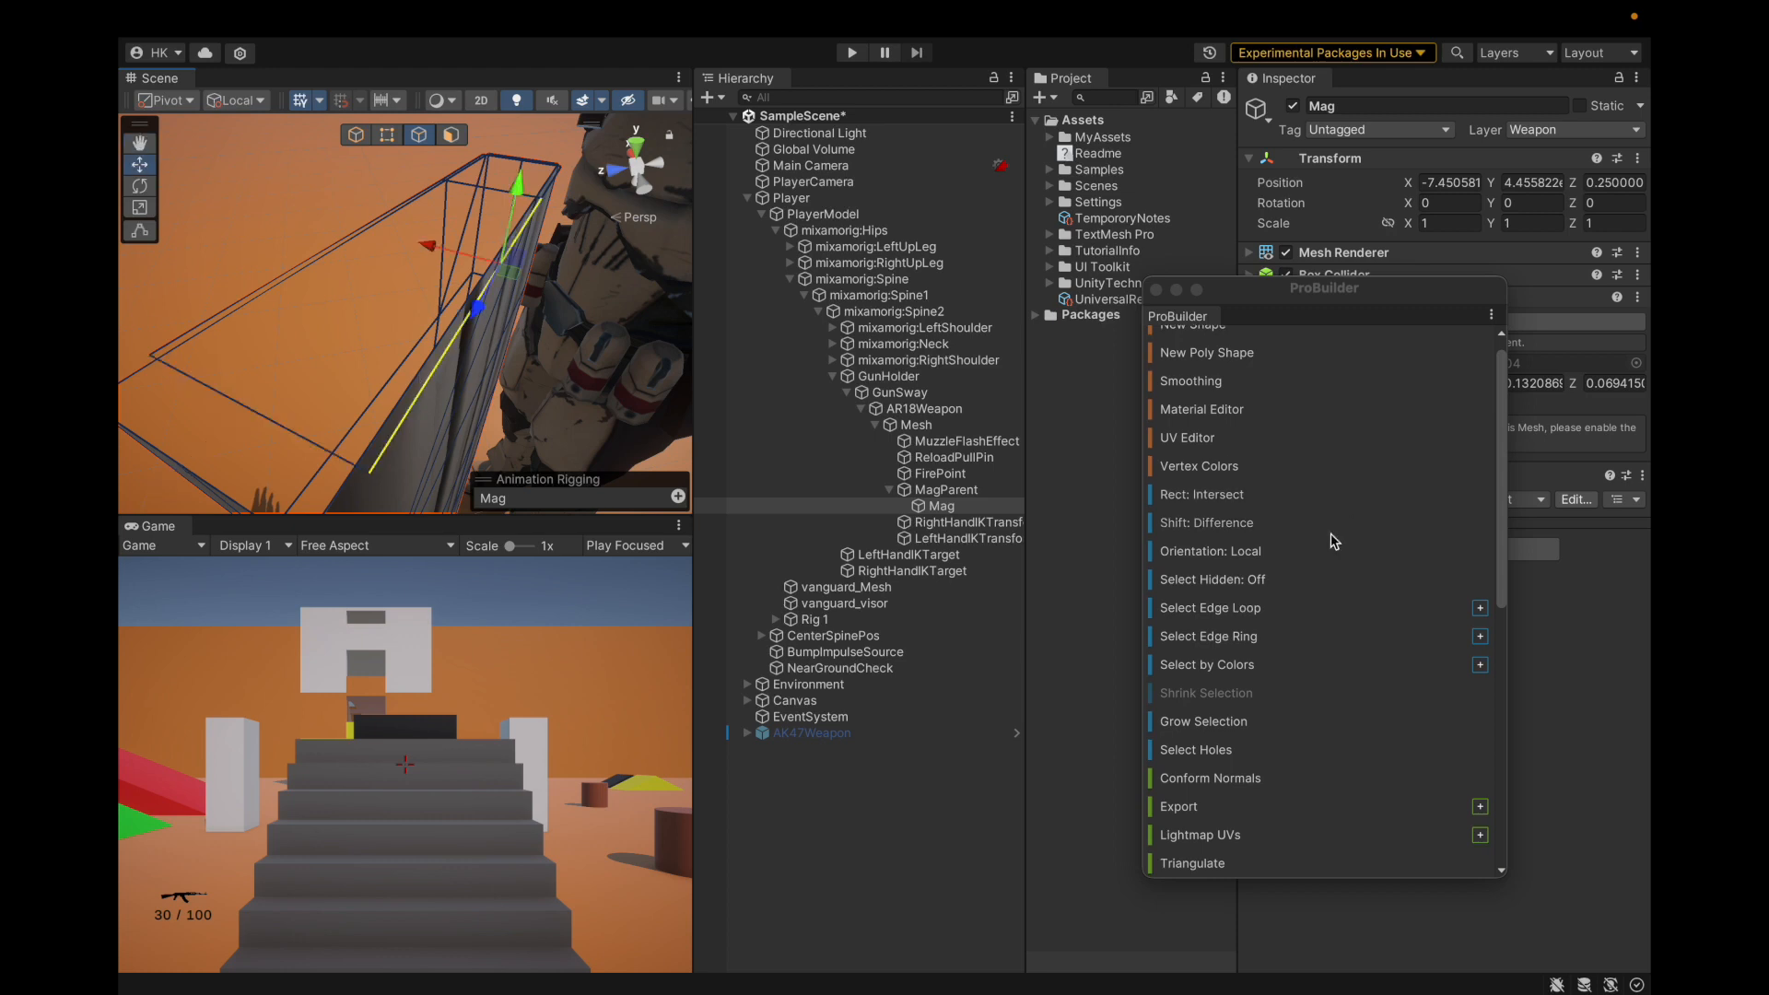
Try subdividing two selected edges at the magazine's open top, and undo the attempt.
{"action": "scroll", "coordinate": [1335, 541], "scroll_direction": "down", "scroll_amount": 10}
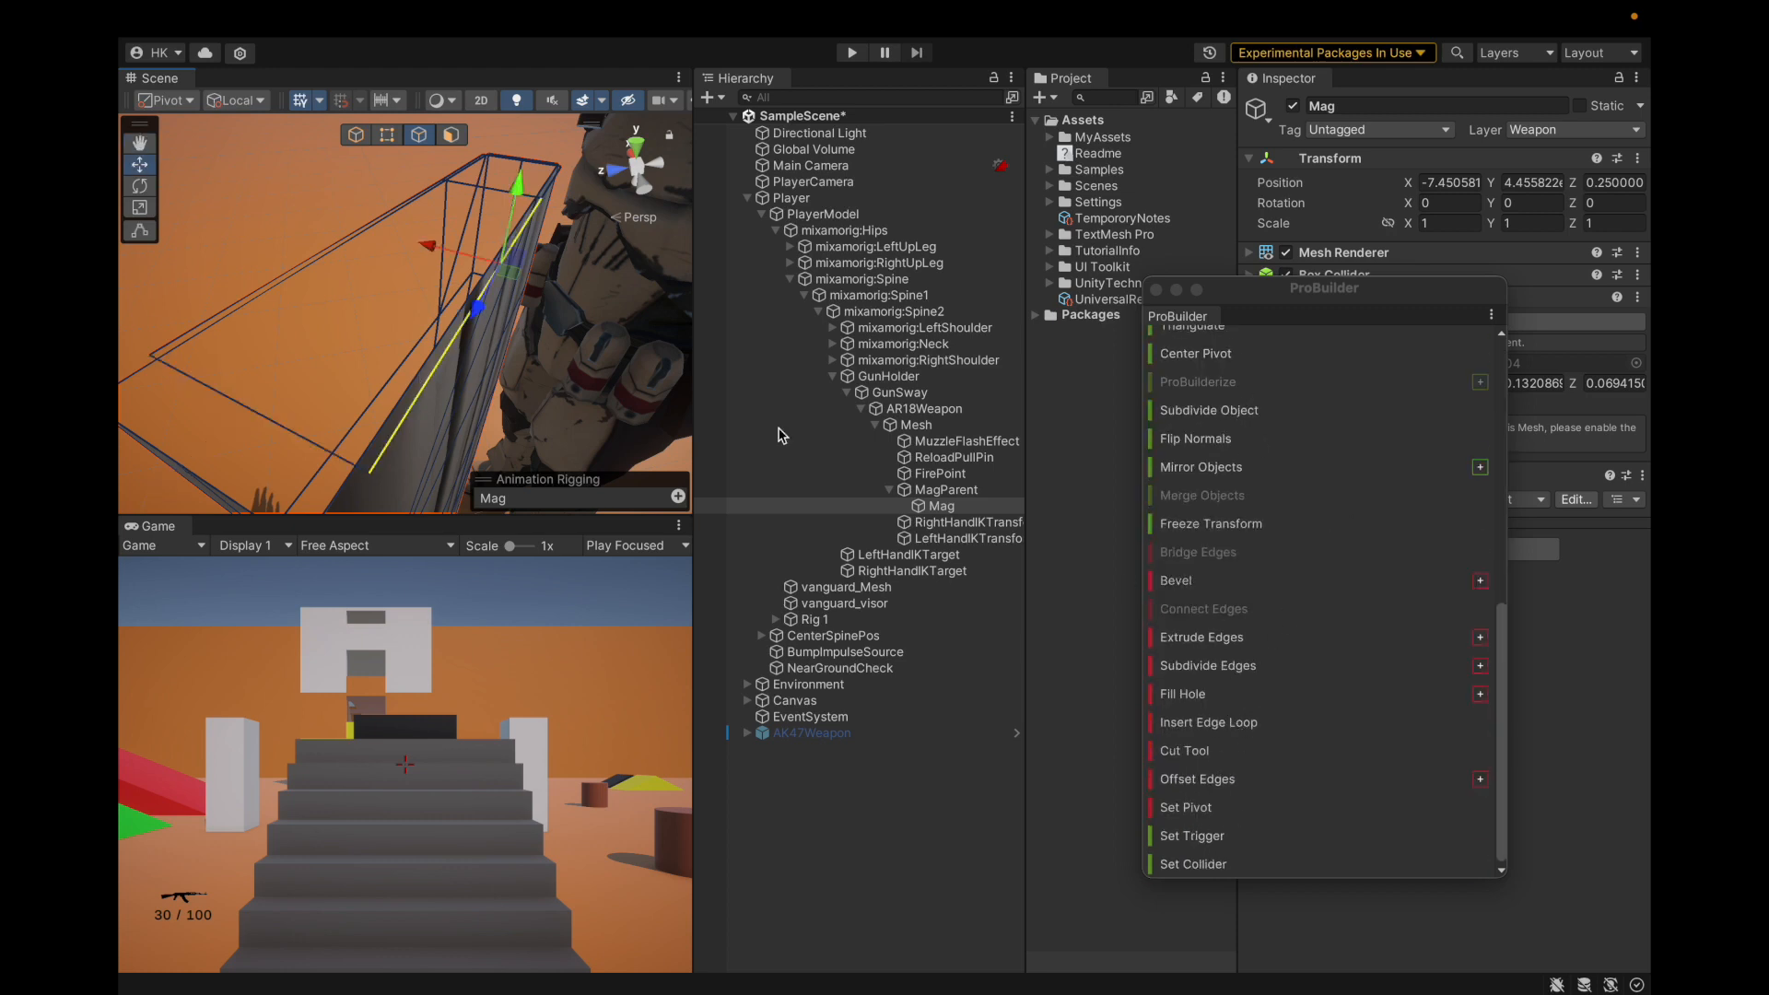
{"action": "scroll", "coordinate": [488, 310], "scroll_direction": "down", "scroll_amount": 3}
{"action": "left_click_drag", "start_coordinate": [488, 309], "coordinate": [630, 400], "text": "alt"}
{"action": "left_click_drag", "start_coordinate": [406, 240], "coordinate": [351, 317], "text": "alt"}
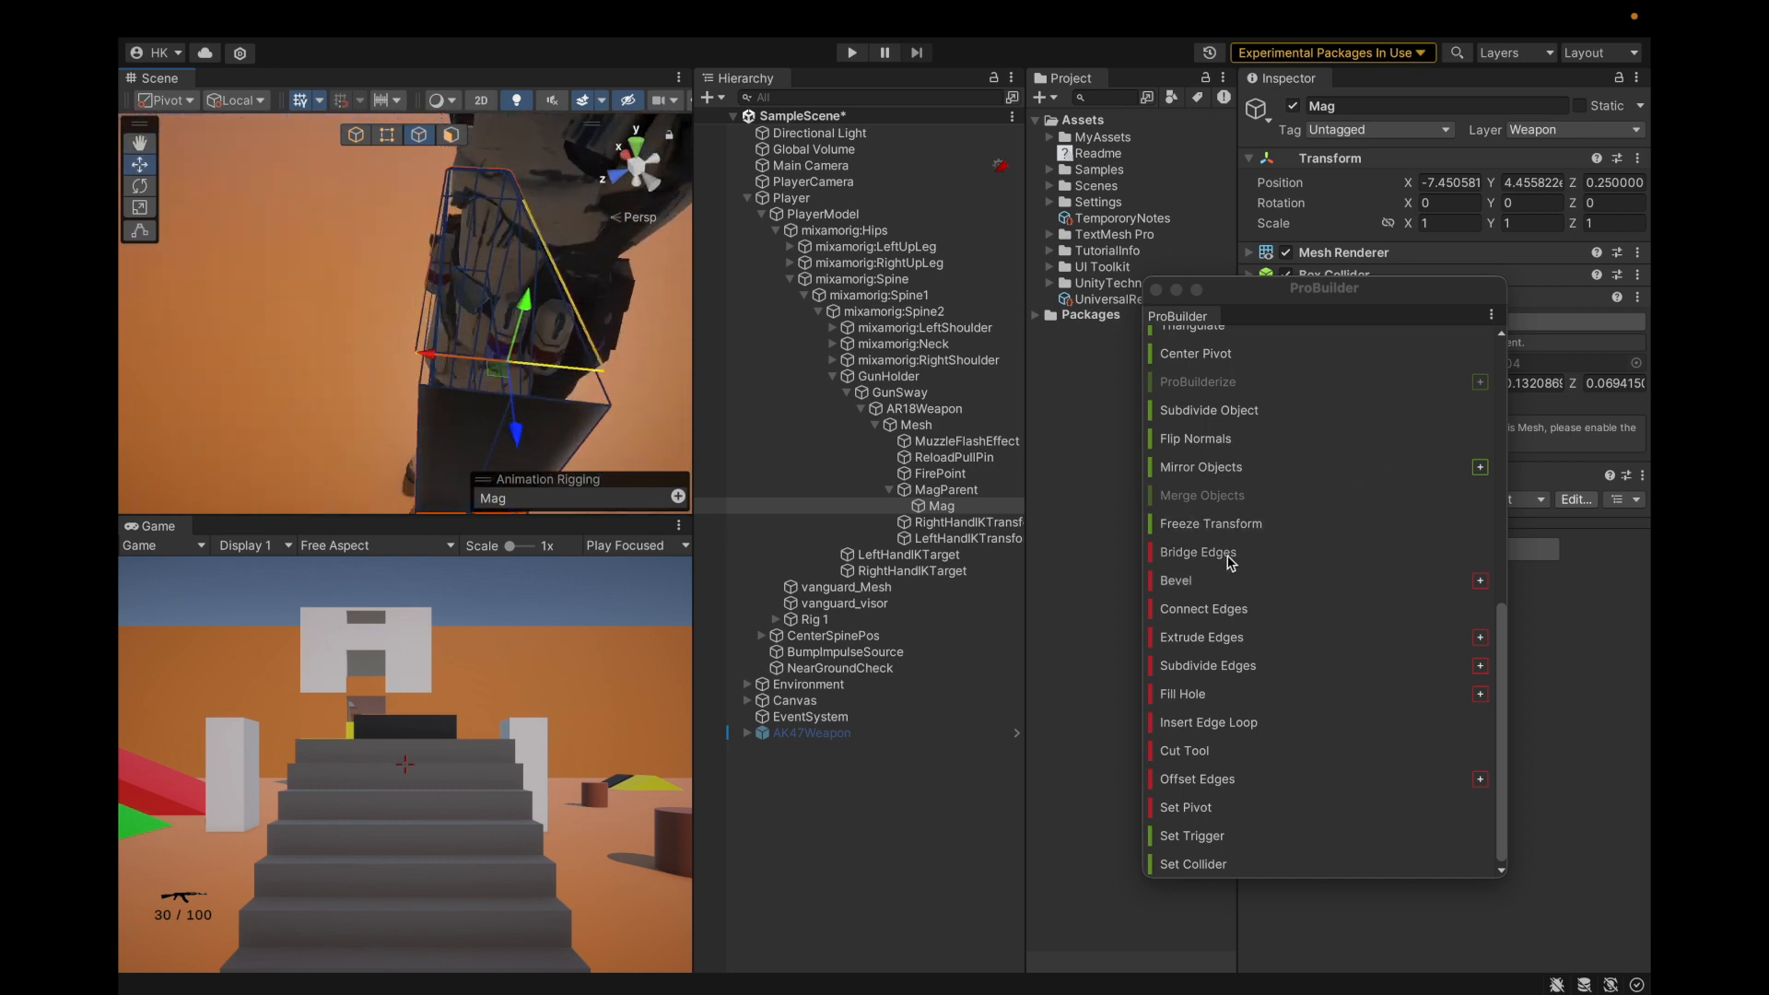
{"action": "left_click", "coordinate": [1203, 671]}
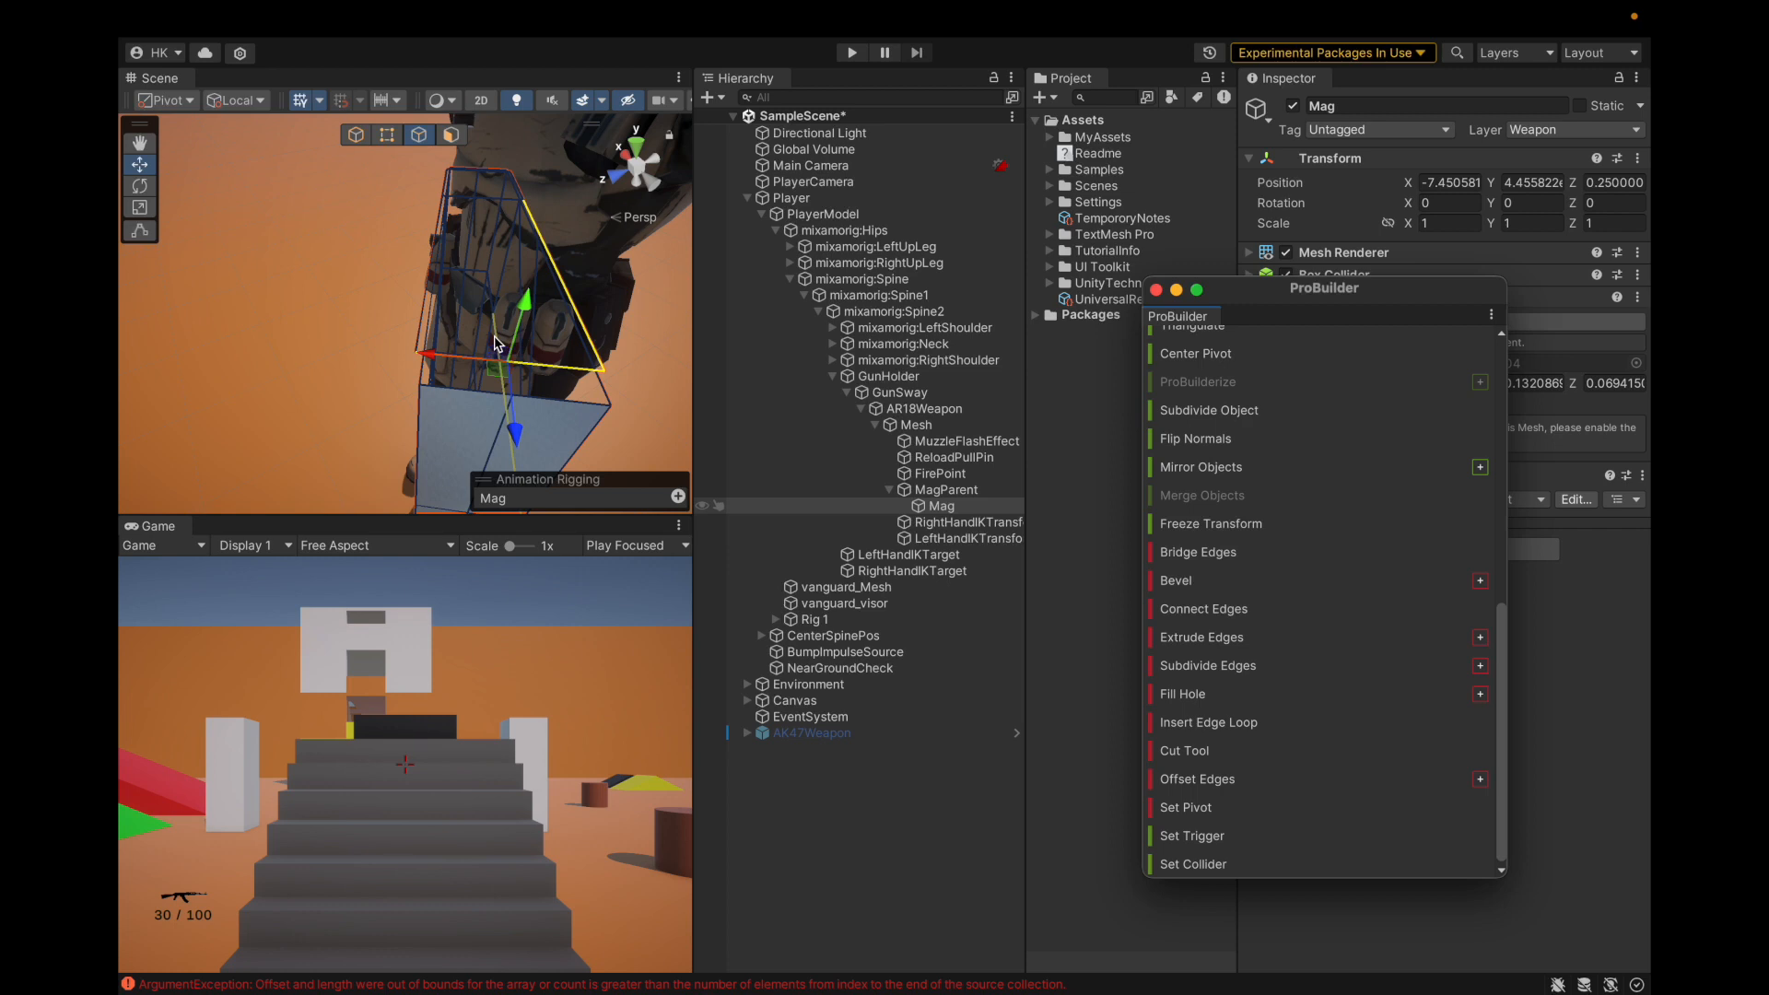
{"action": "key", "text": "super+z"}
{"action": "key", "text": "super+z"}
Try to bridge the selected cross edges on the magazine's open top.
{"action": "left_click_drag", "start_coordinate": [495, 343], "coordinate": [171, 347], "text": "alt"}
{"action": "left_click_drag", "start_coordinate": [424, 353], "coordinate": [414, 280], "text": "alt"}
{"action": "scroll", "coordinate": [458, 318], "scroll_direction": "up", "scroll_amount": 5}
{"action": "scroll", "coordinate": [459, 321], "scroll_direction": "down", "scroll_amount": 3}
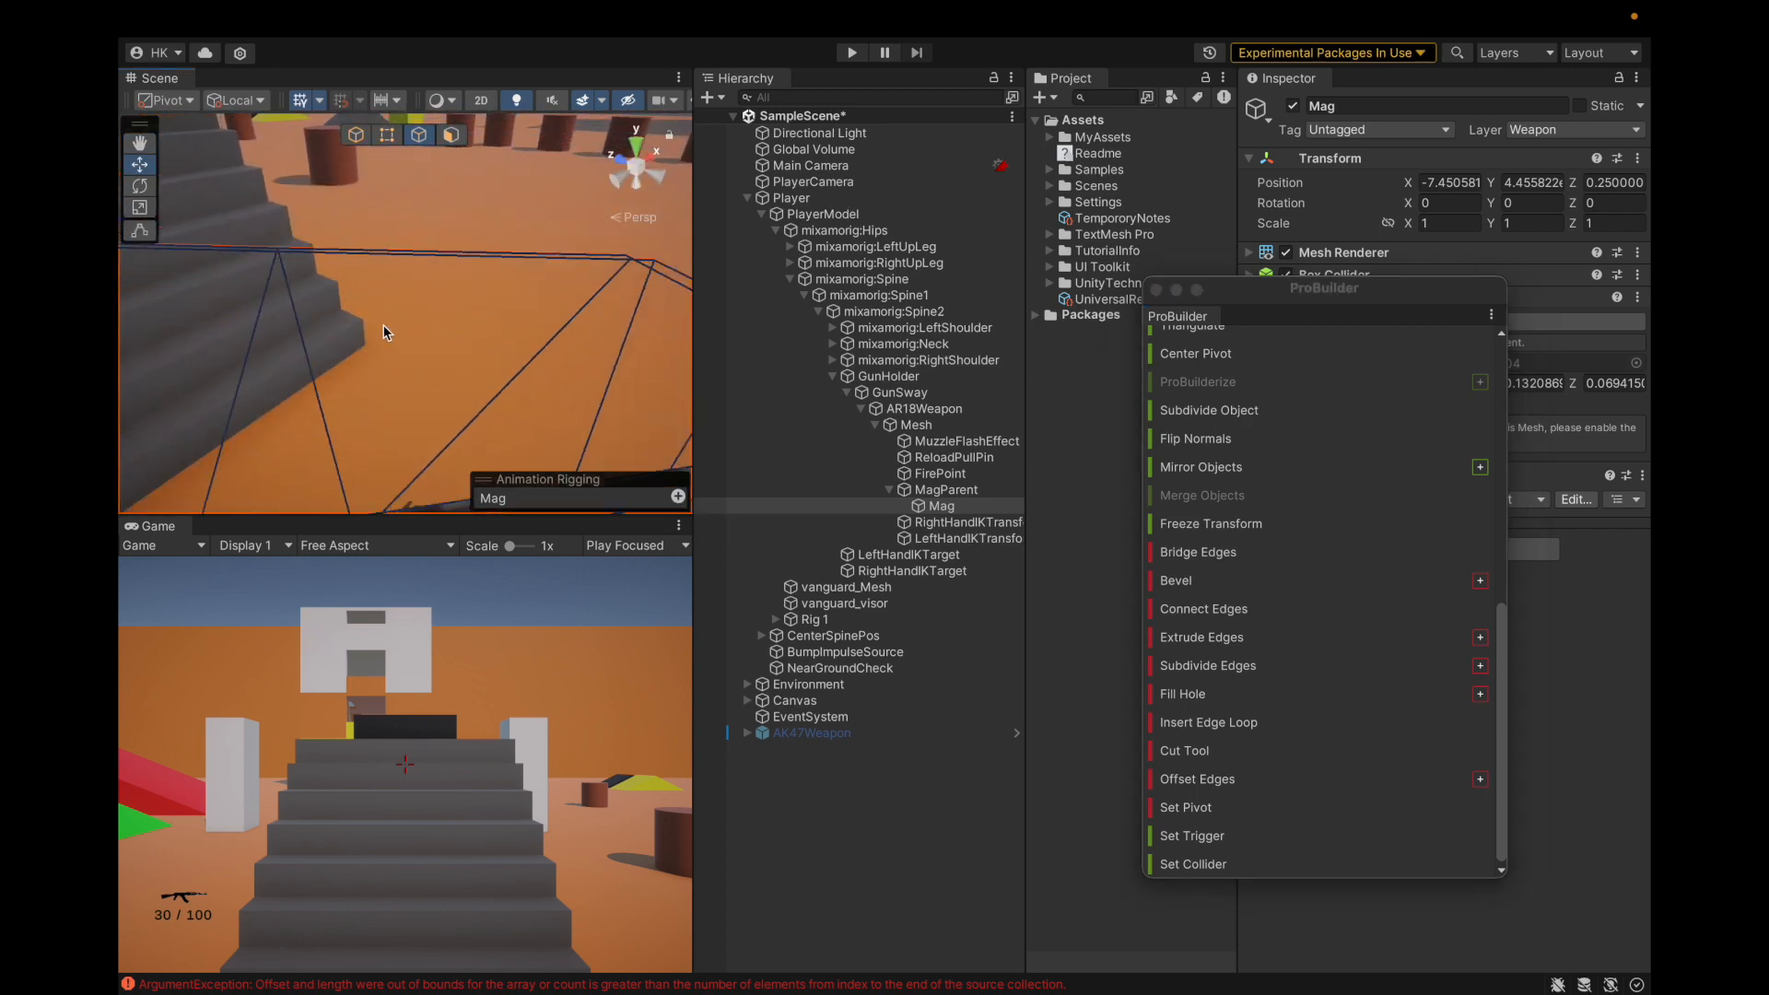
{"action": "left_click_drag", "start_coordinate": [360, 329], "coordinate": [630, 334], "text": "alt"}
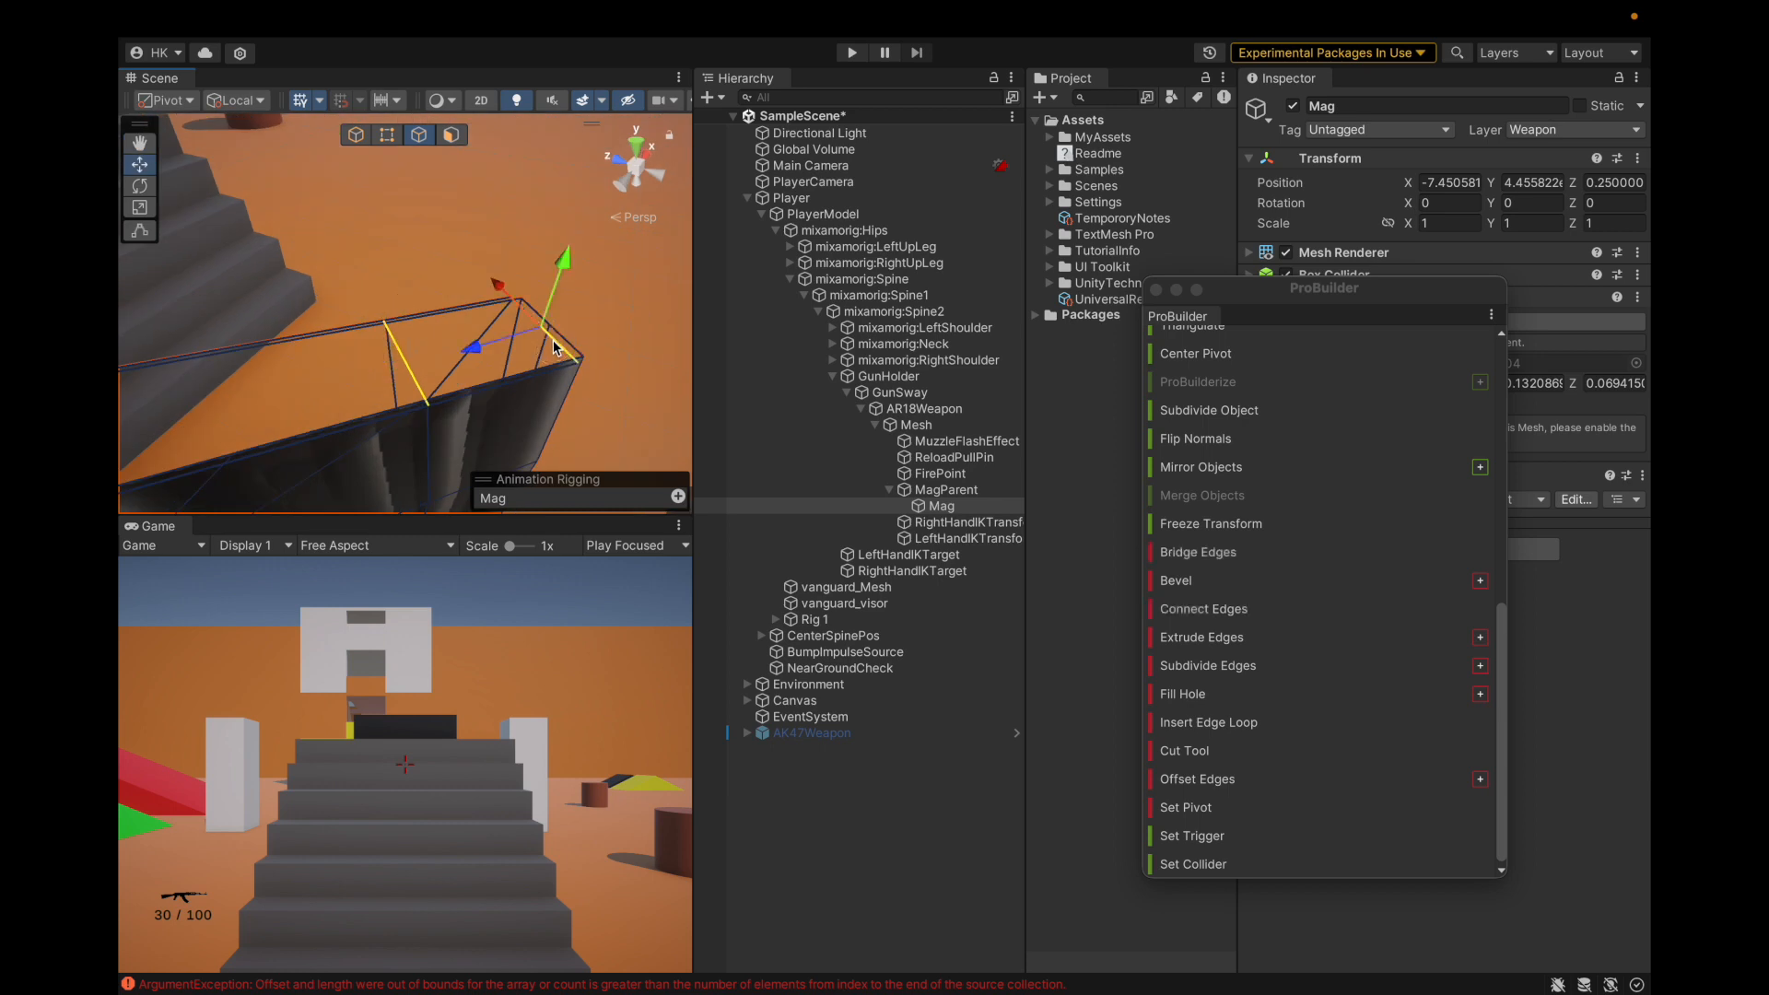
{"action": "left_click", "coordinate": [1197, 552]}
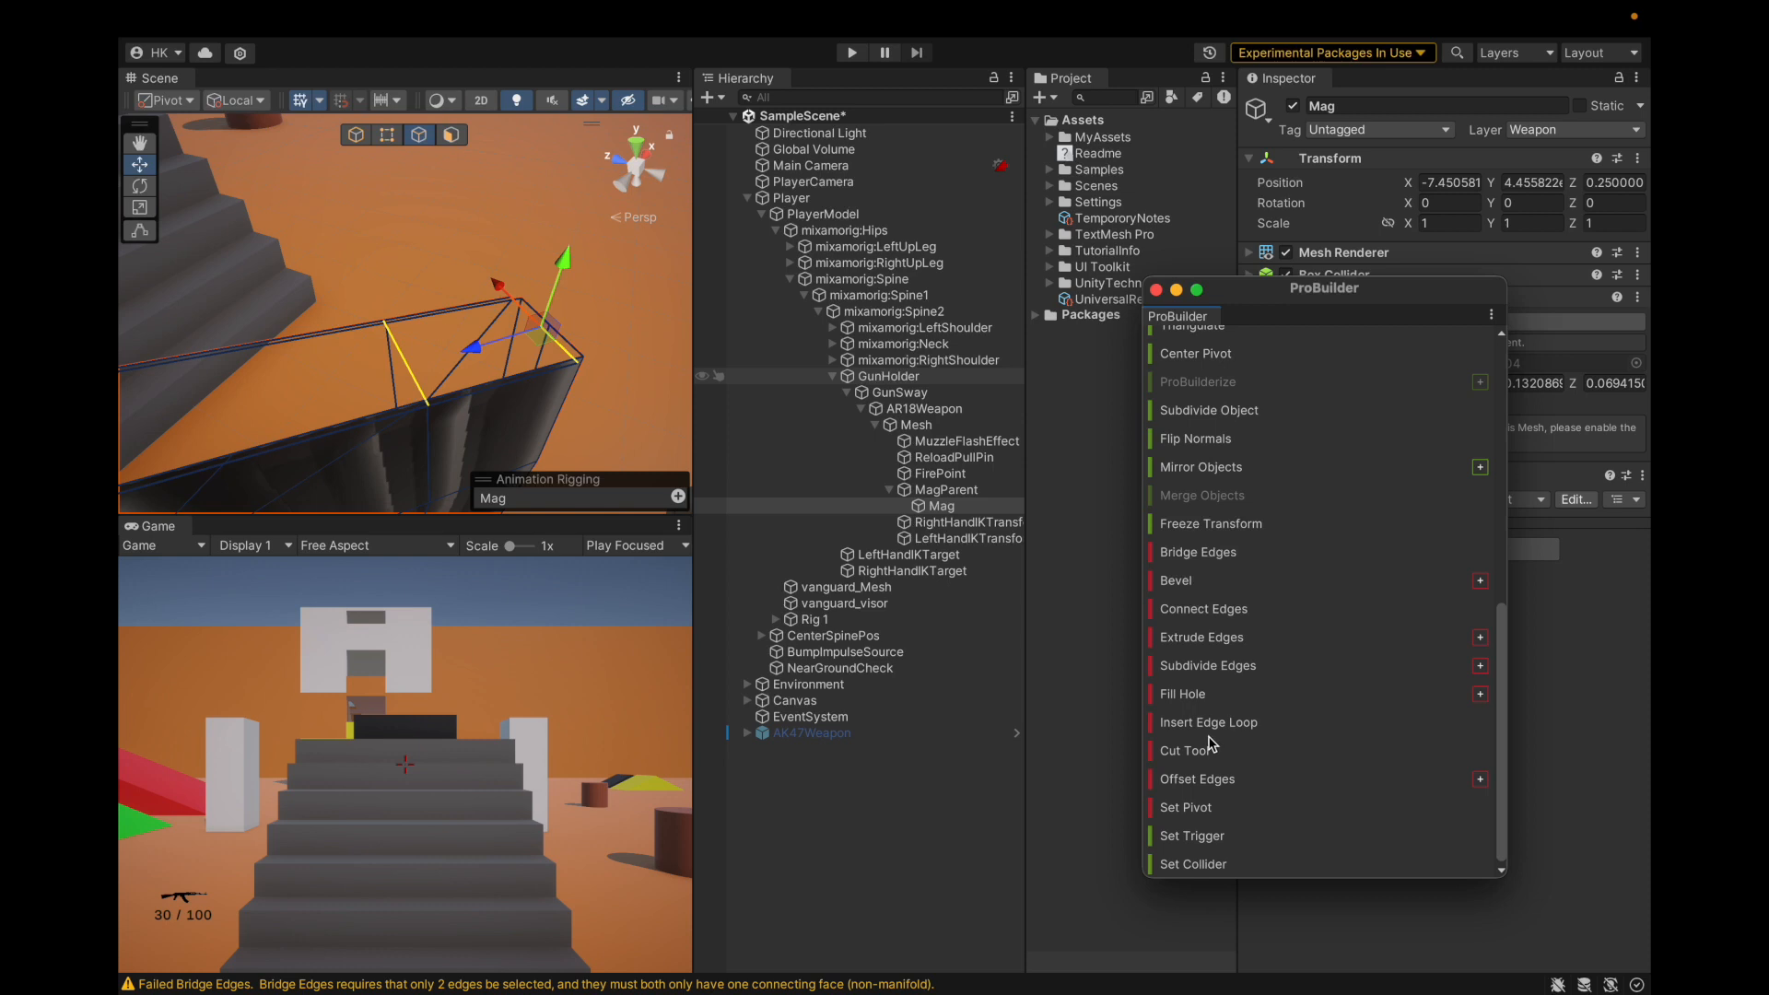
Try filling the hole from edges at opposite ends of the magazine's open top, and undo the attempt.
{"action": "left_click_drag", "start_coordinate": [623, 372], "coordinate": [370, 445], "text": "alt"}
{"action": "left_click", "coordinate": [402, 438]}
{"action": "left_click_drag", "start_coordinate": [531, 383], "coordinate": [468, 318], "text": "alt"}
{"action": "scroll", "coordinate": [513, 318], "scroll_direction": "down", "scroll_amount": 6}
{"action": "scroll", "coordinate": [169, 331], "scroll_direction": "up", "scroll_amount": 3, "text": "alt"}
{"action": "left_click", "coordinate": [237, 332], "text": "shift"}
{"action": "left_click", "coordinate": [1184, 698]}
{"action": "key", "text": "super+z"}
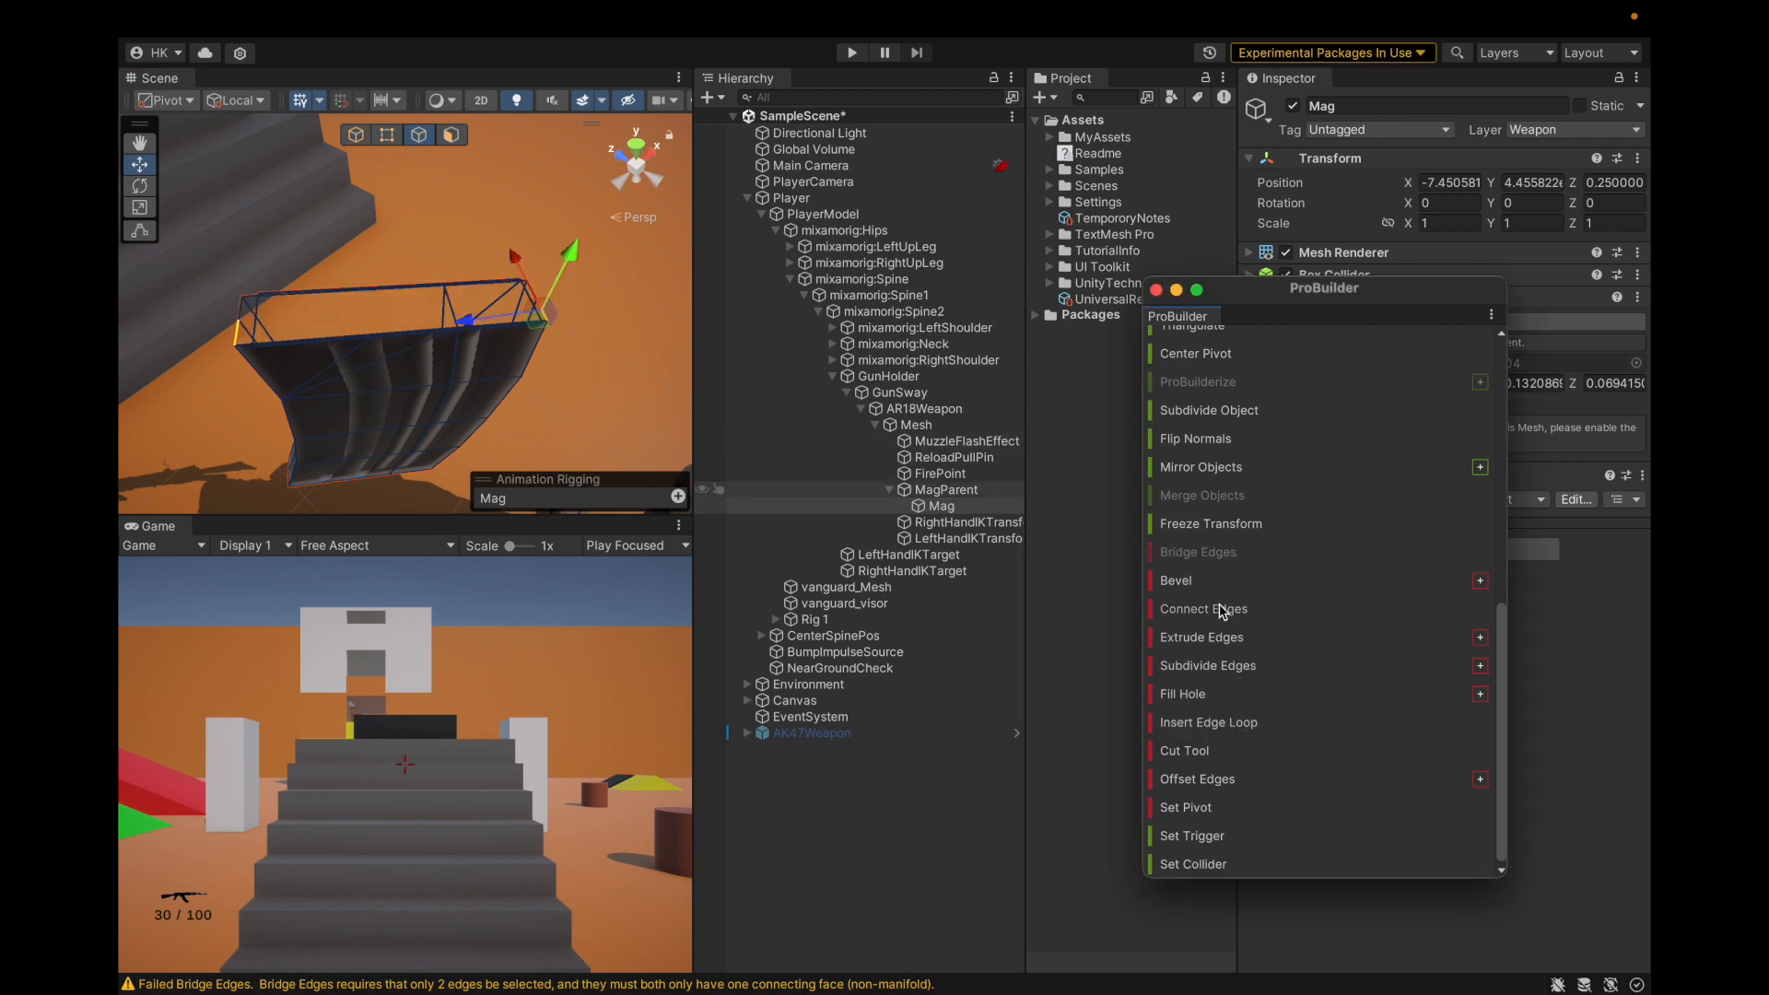
Bridge the two short end edges along the far side of the magazine's open top.
{"action": "scroll", "coordinate": [229, 316], "scroll_direction": "up", "scroll_amount": 5}
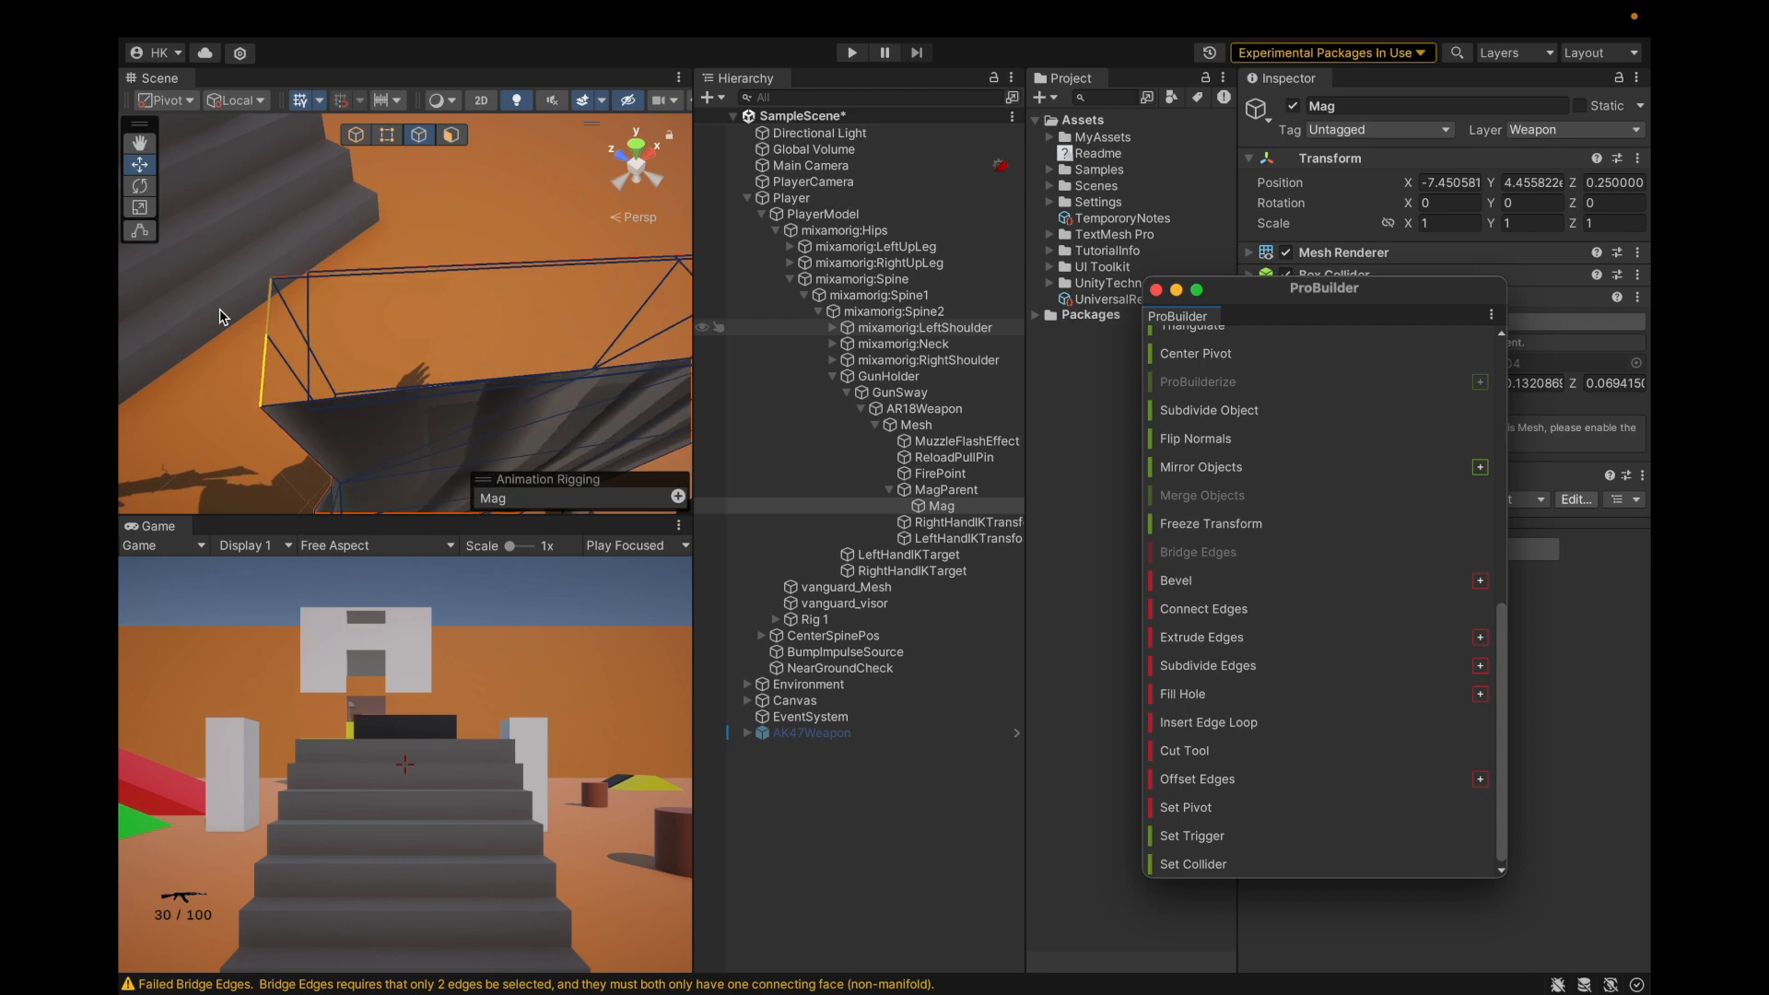
{"action": "left_click", "coordinate": [270, 288]}
{"action": "scroll", "coordinate": [441, 327], "scroll_direction": "down", "scroll_amount": 3}
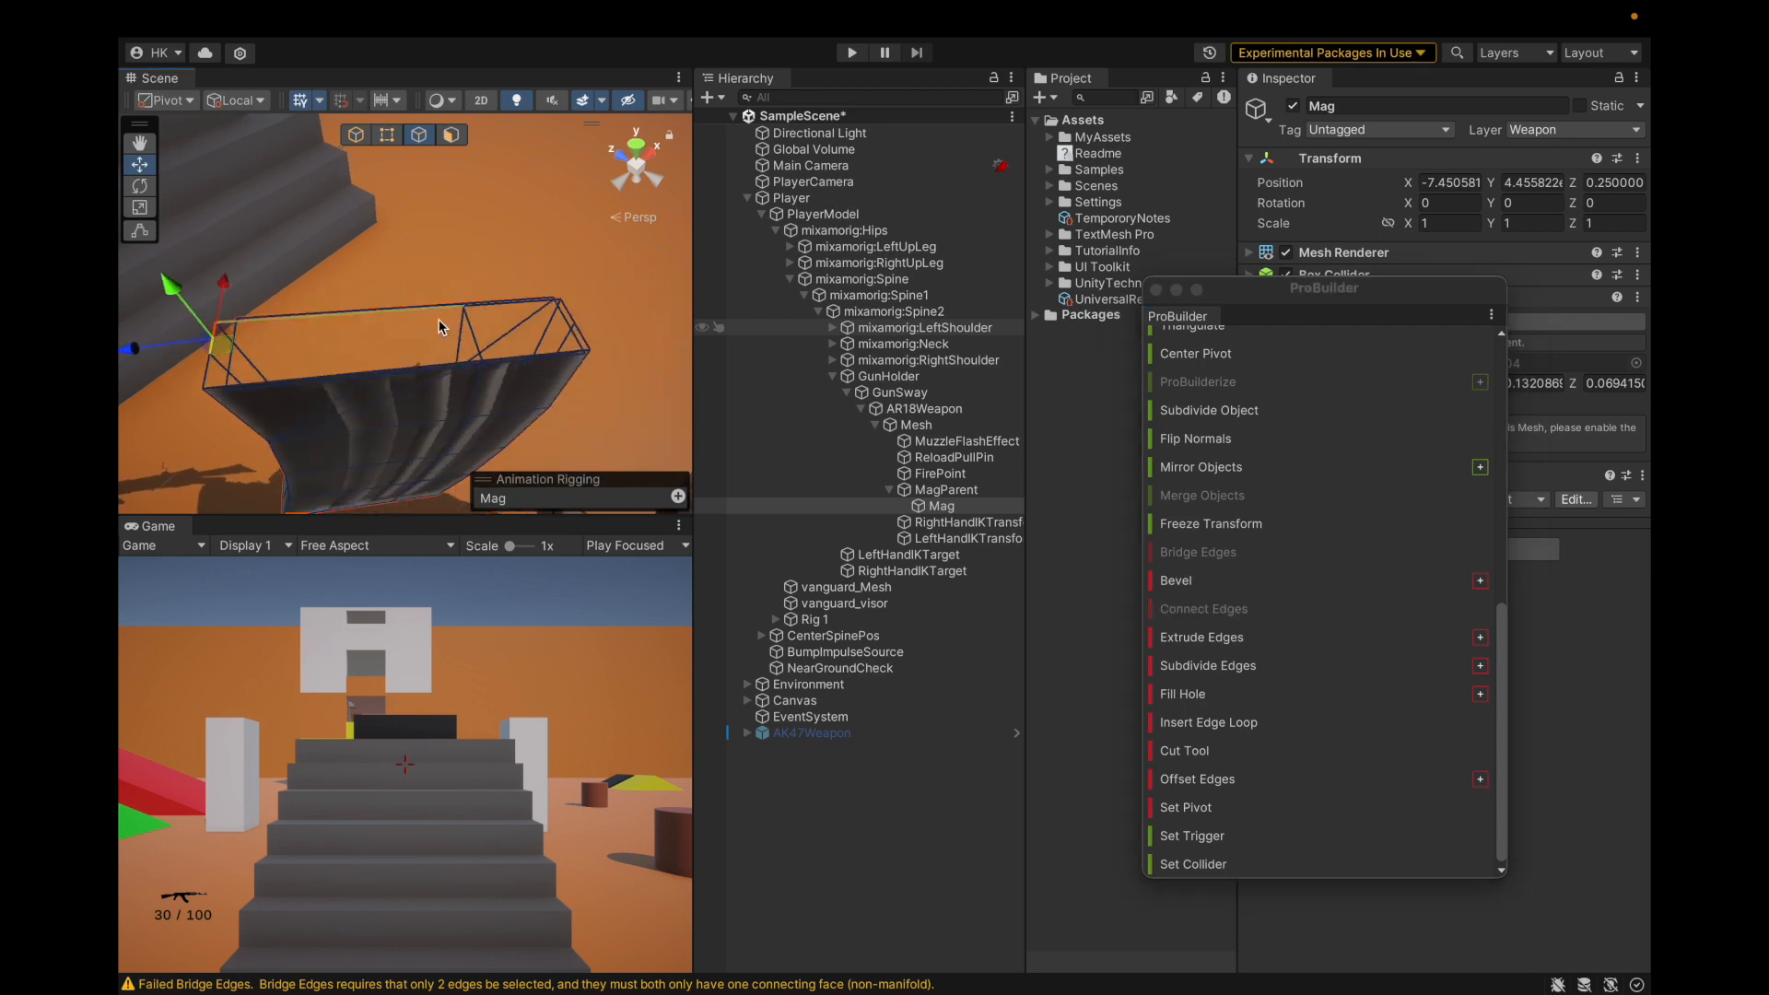
{"action": "left_click", "coordinate": [571, 313], "text": "shift"}
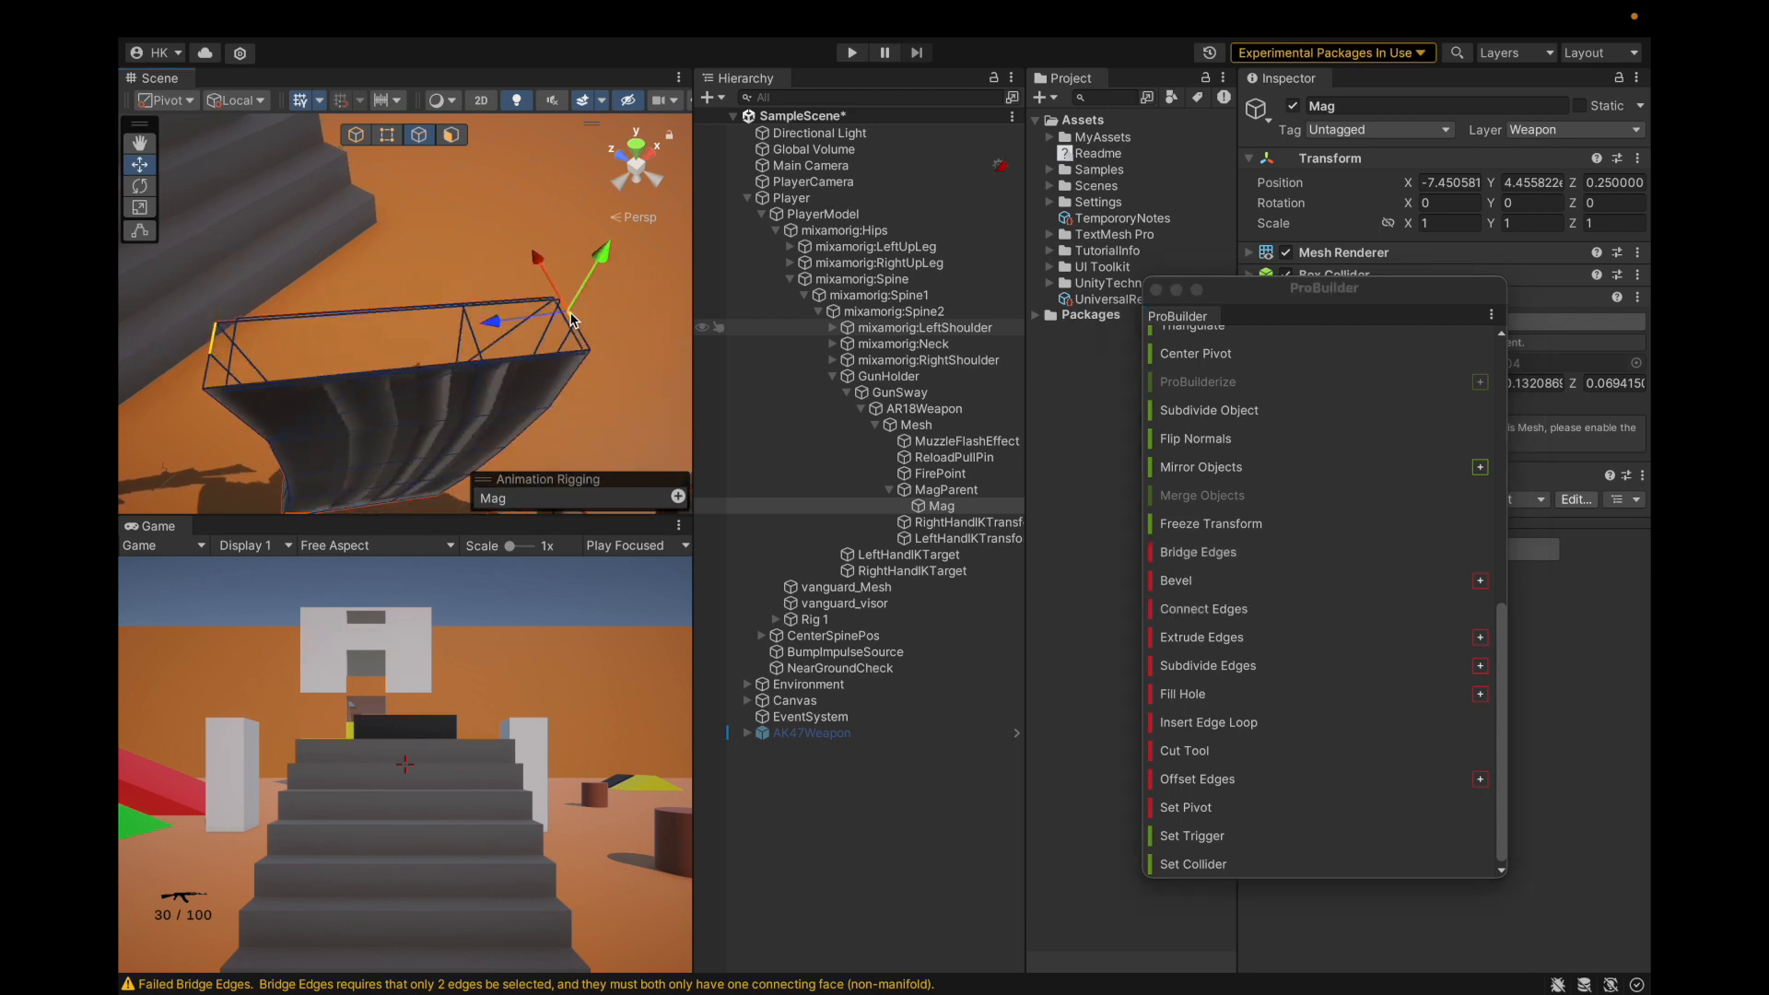
{"action": "left_click", "coordinate": [1222, 556]}
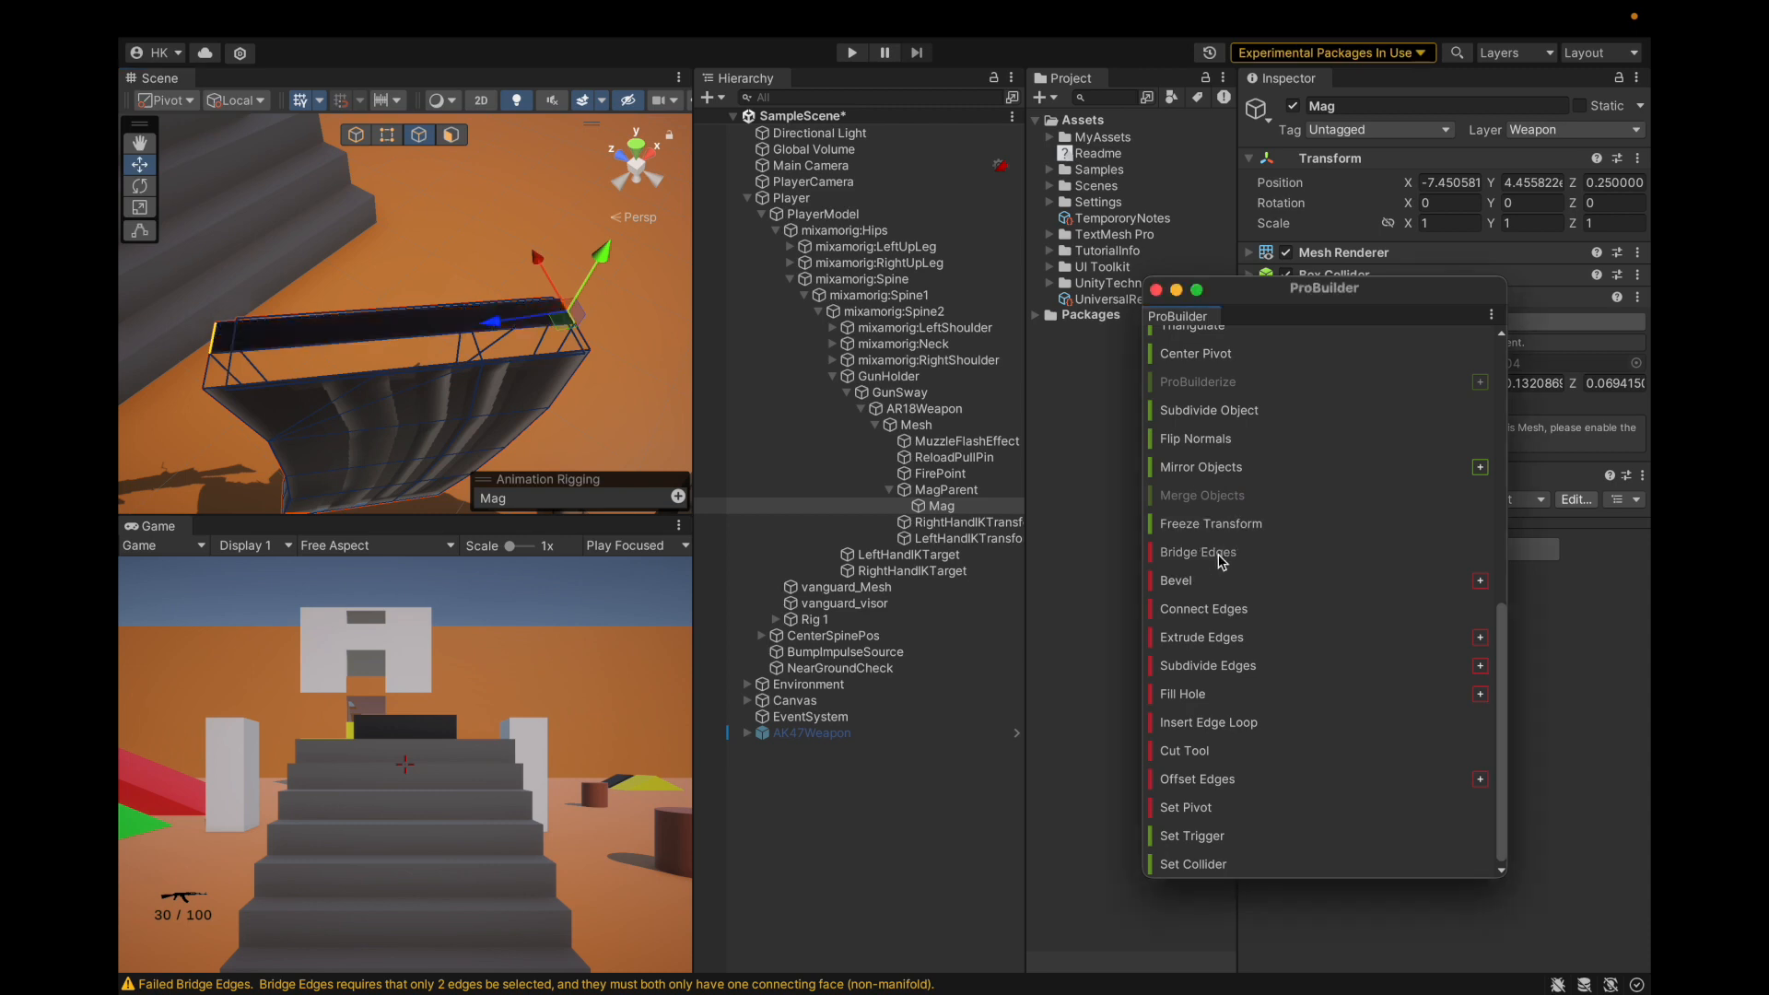
Bridge the two short end edges along the near side of the magazine's open top.
{"action": "left_click", "coordinate": [205, 384]}
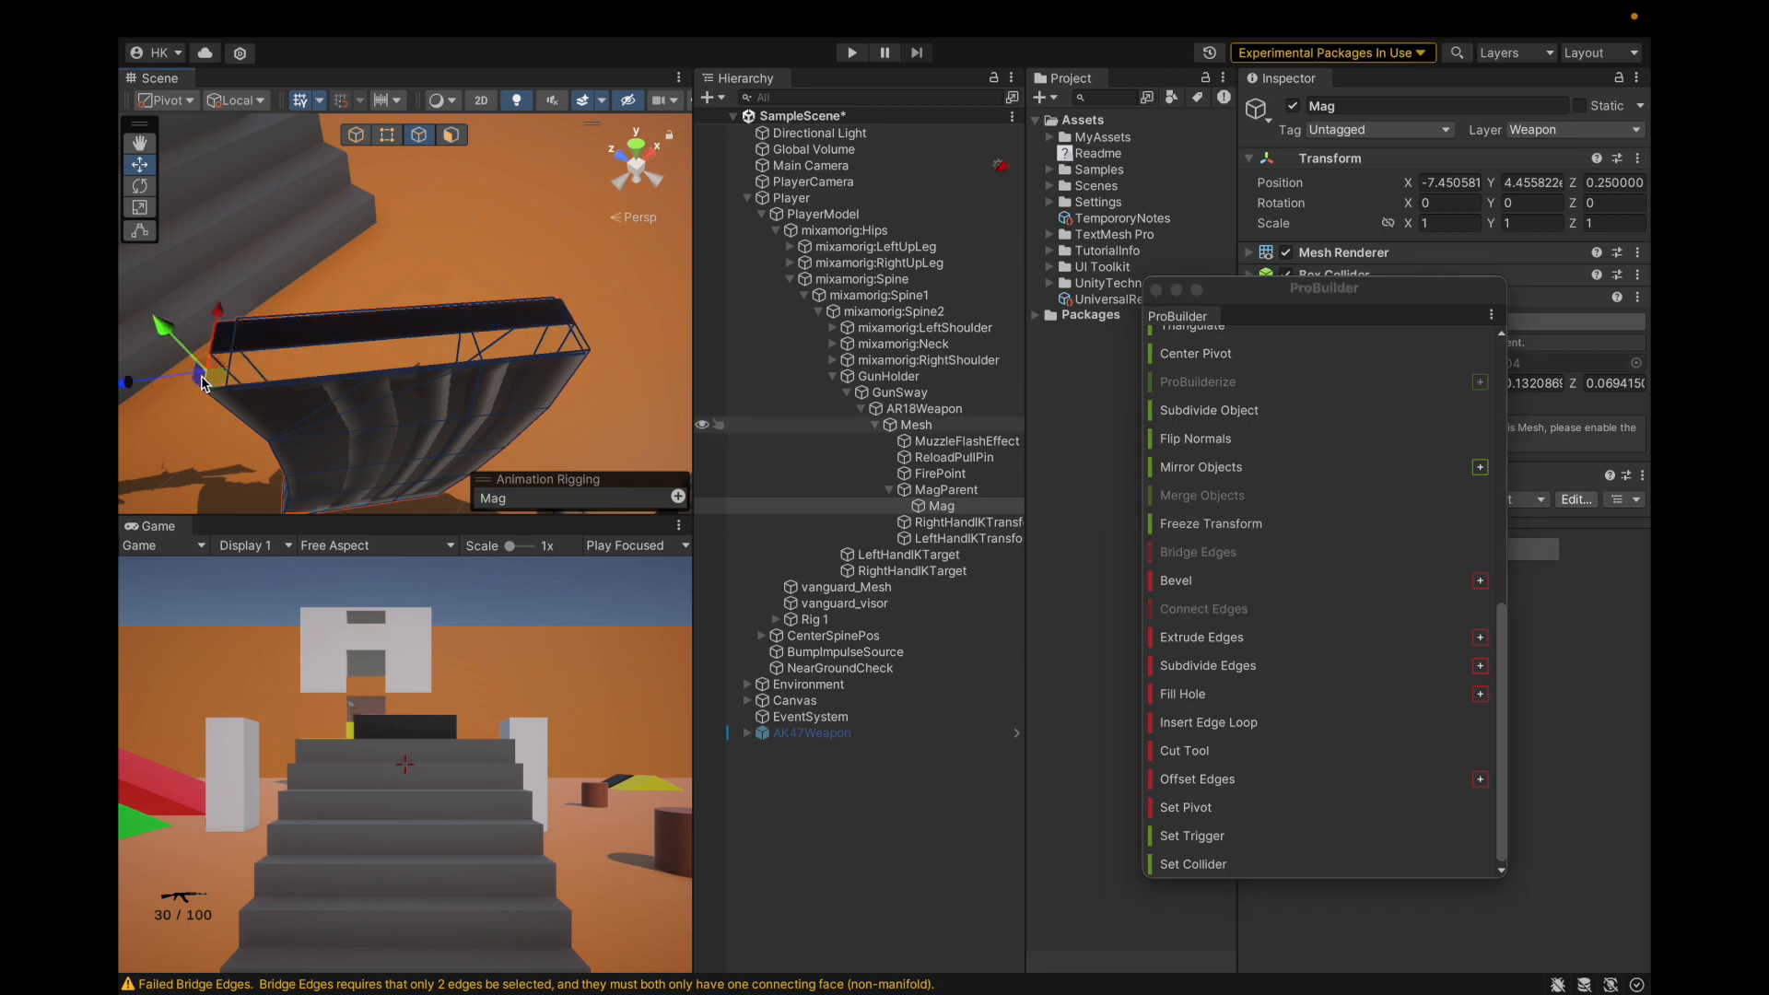
{"action": "left_click", "coordinate": [593, 341], "text": "shift"}
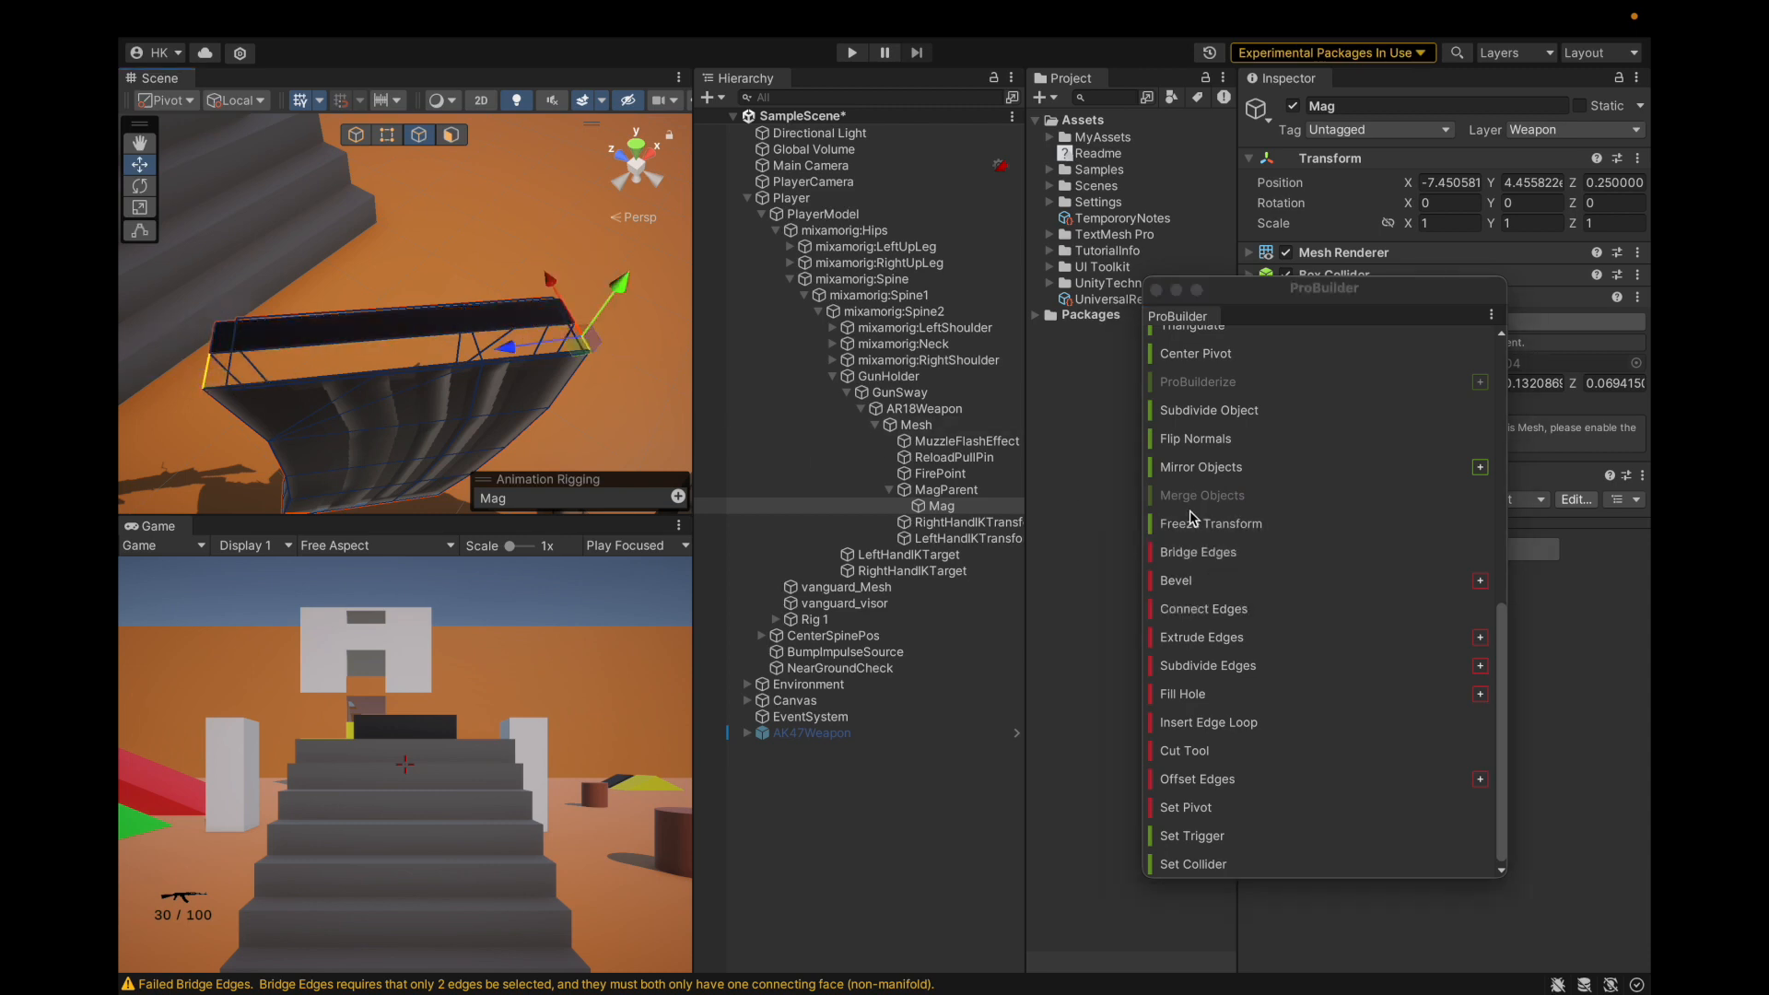
{"action": "left_click", "coordinate": [1197, 554]}
Select the two facing long edges on the magazine's top and bridge them.
{"action": "left_click_drag", "start_coordinate": [460, 378], "coordinate": [312, 339], "text": "alt"}
{"action": "left_click", "coordinate": [451, 376]}
{"action": "mouse_move", "coordinate": [454, 375]}
{"action": "left_mouse_down", "text": "alt"}
{"action": "mouse_move", "coordinate": [482, 363]}
{"action": "mouse_move", "coordinate": [350, 136]}
{"action": "mouse_move", "coordinate": [486, 201]}
{"action": "mouse_move", "coordinate": [415, 348]}
{"action": "mouse_move", "coordinate": [408, 285]}
{"action": "mouse_move", "coordinate": [449, 394]}
{"action": "left_mouse_up", "text": "alt"}
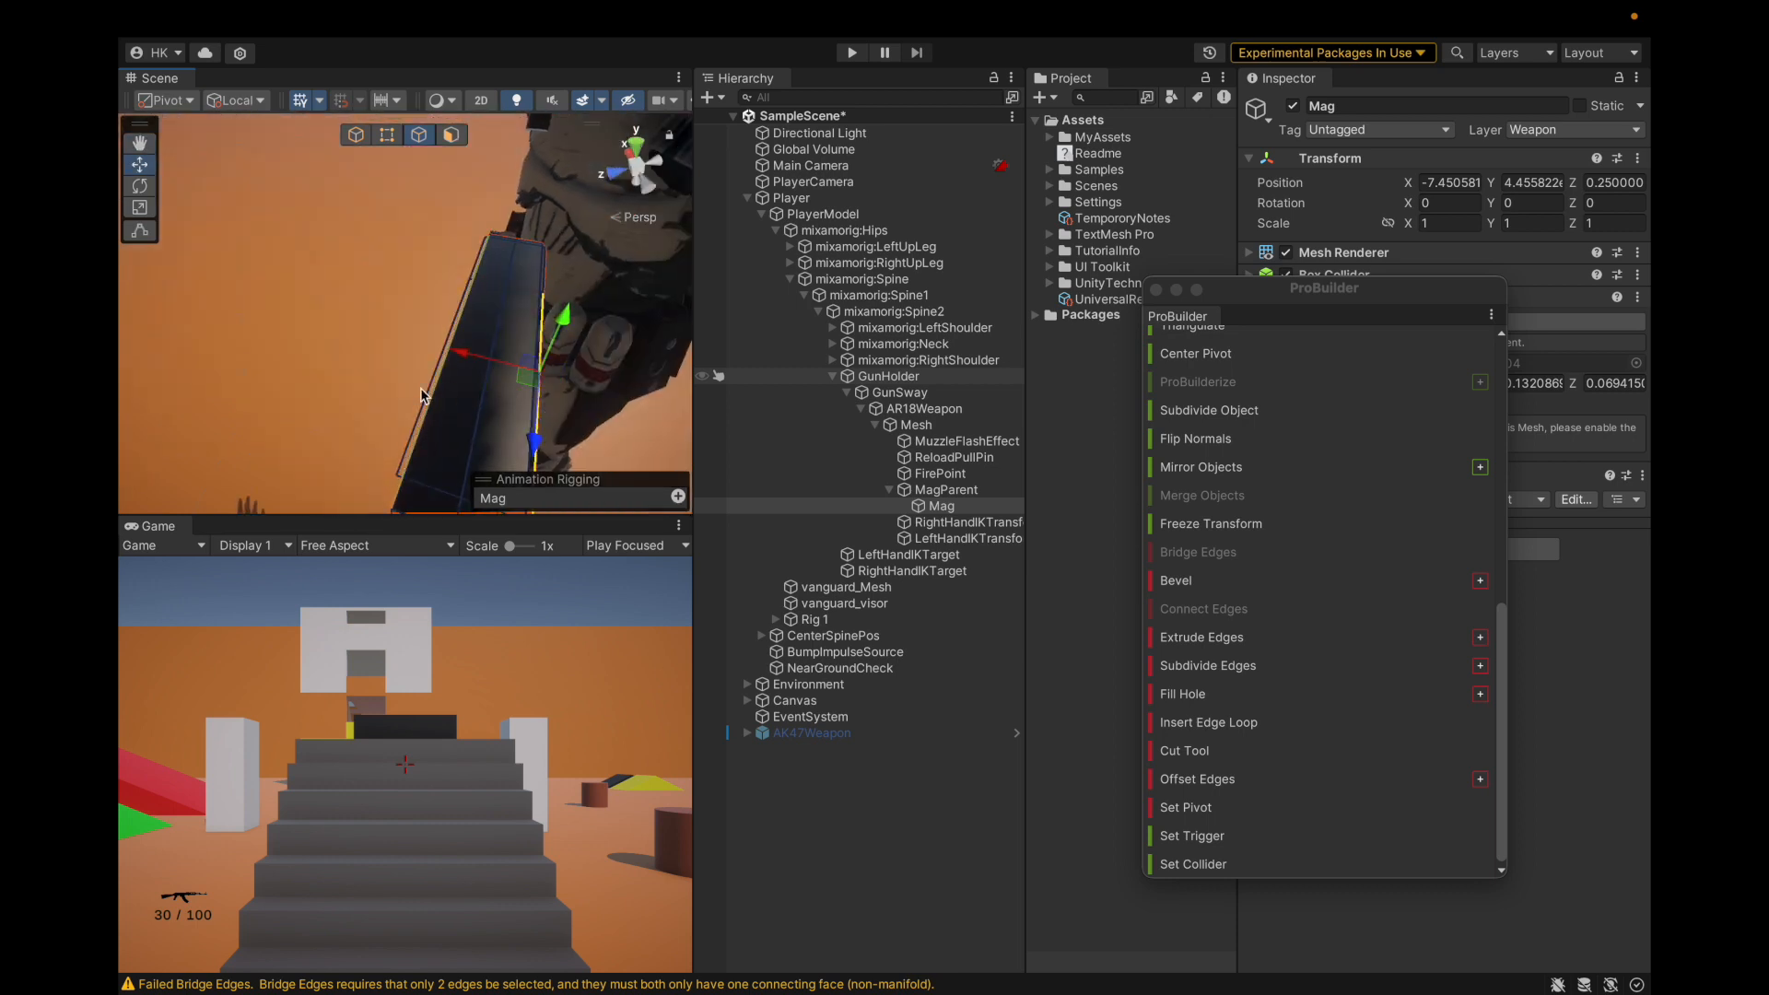
{"action": "left_click", "coordinate": [426, 403], "text": "shift"}
{"action": "left_click", "coordinate": [1246, 547]}
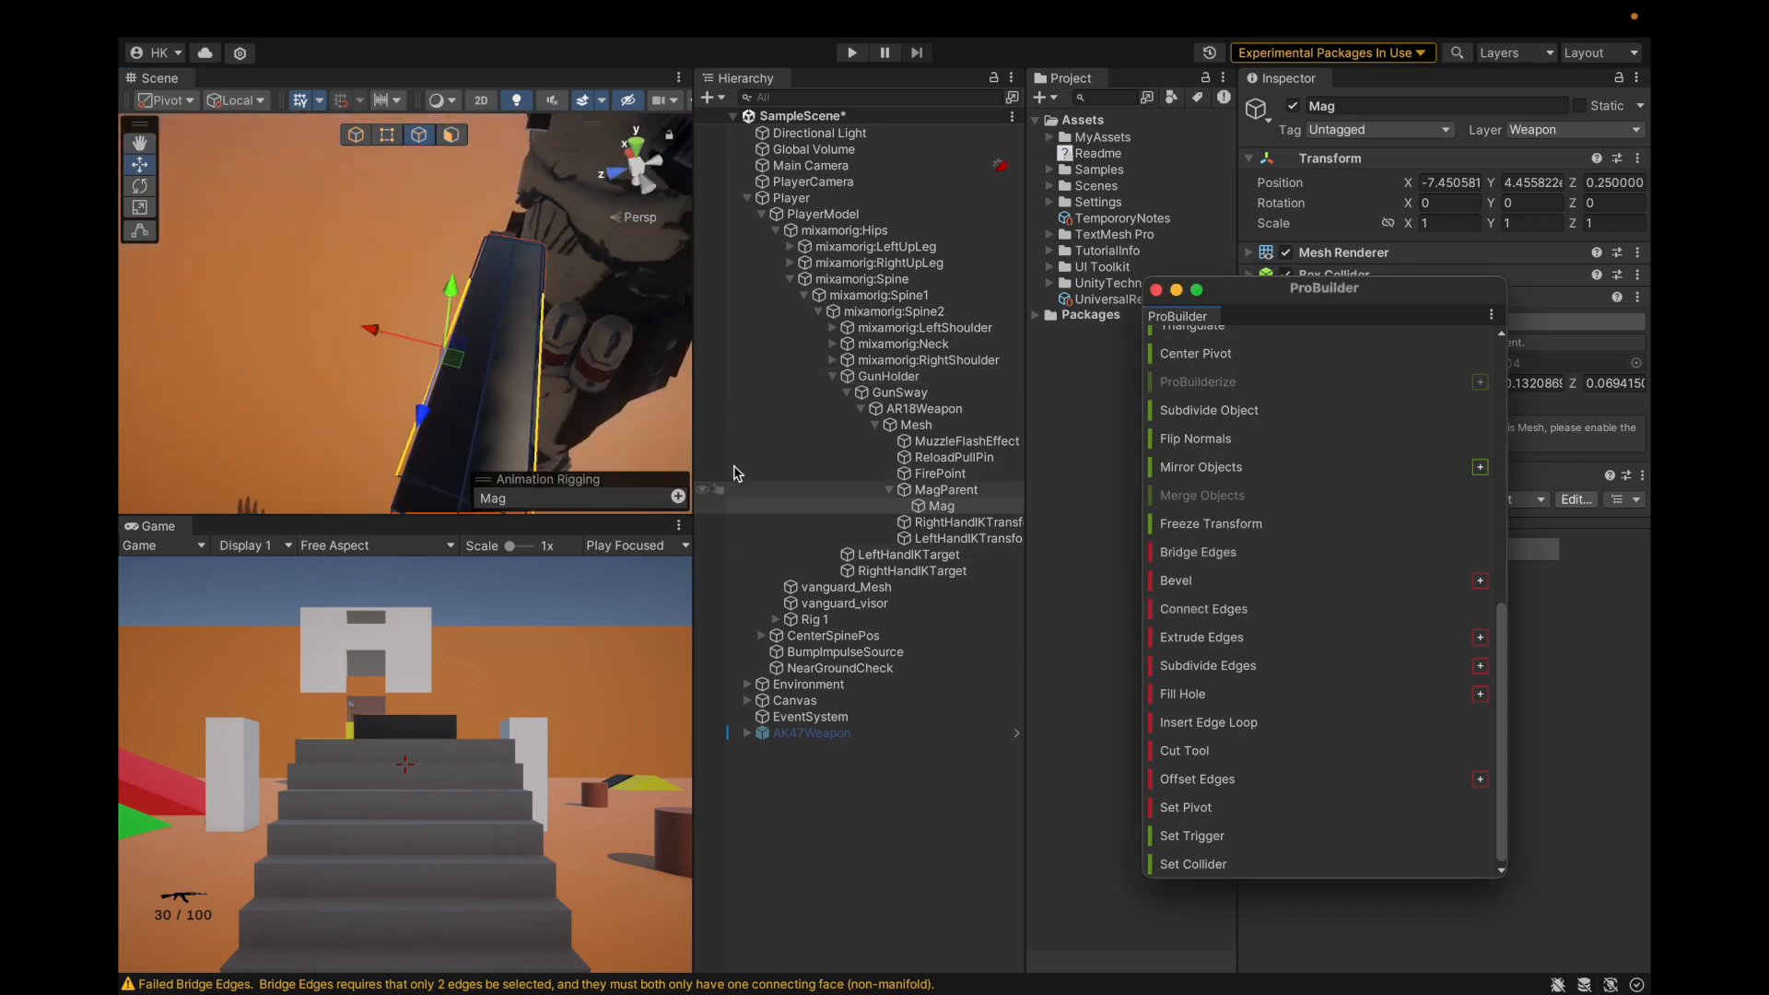
Examine the edges and faces along the near side of the magazine's top from above and from the side.
{"action": "left_click_drag", "start_coordinate": [581, 393], "coordinate": [648, 394], "text": "alt"}
{"action": "left_click", "coordinate": [604, 325]}
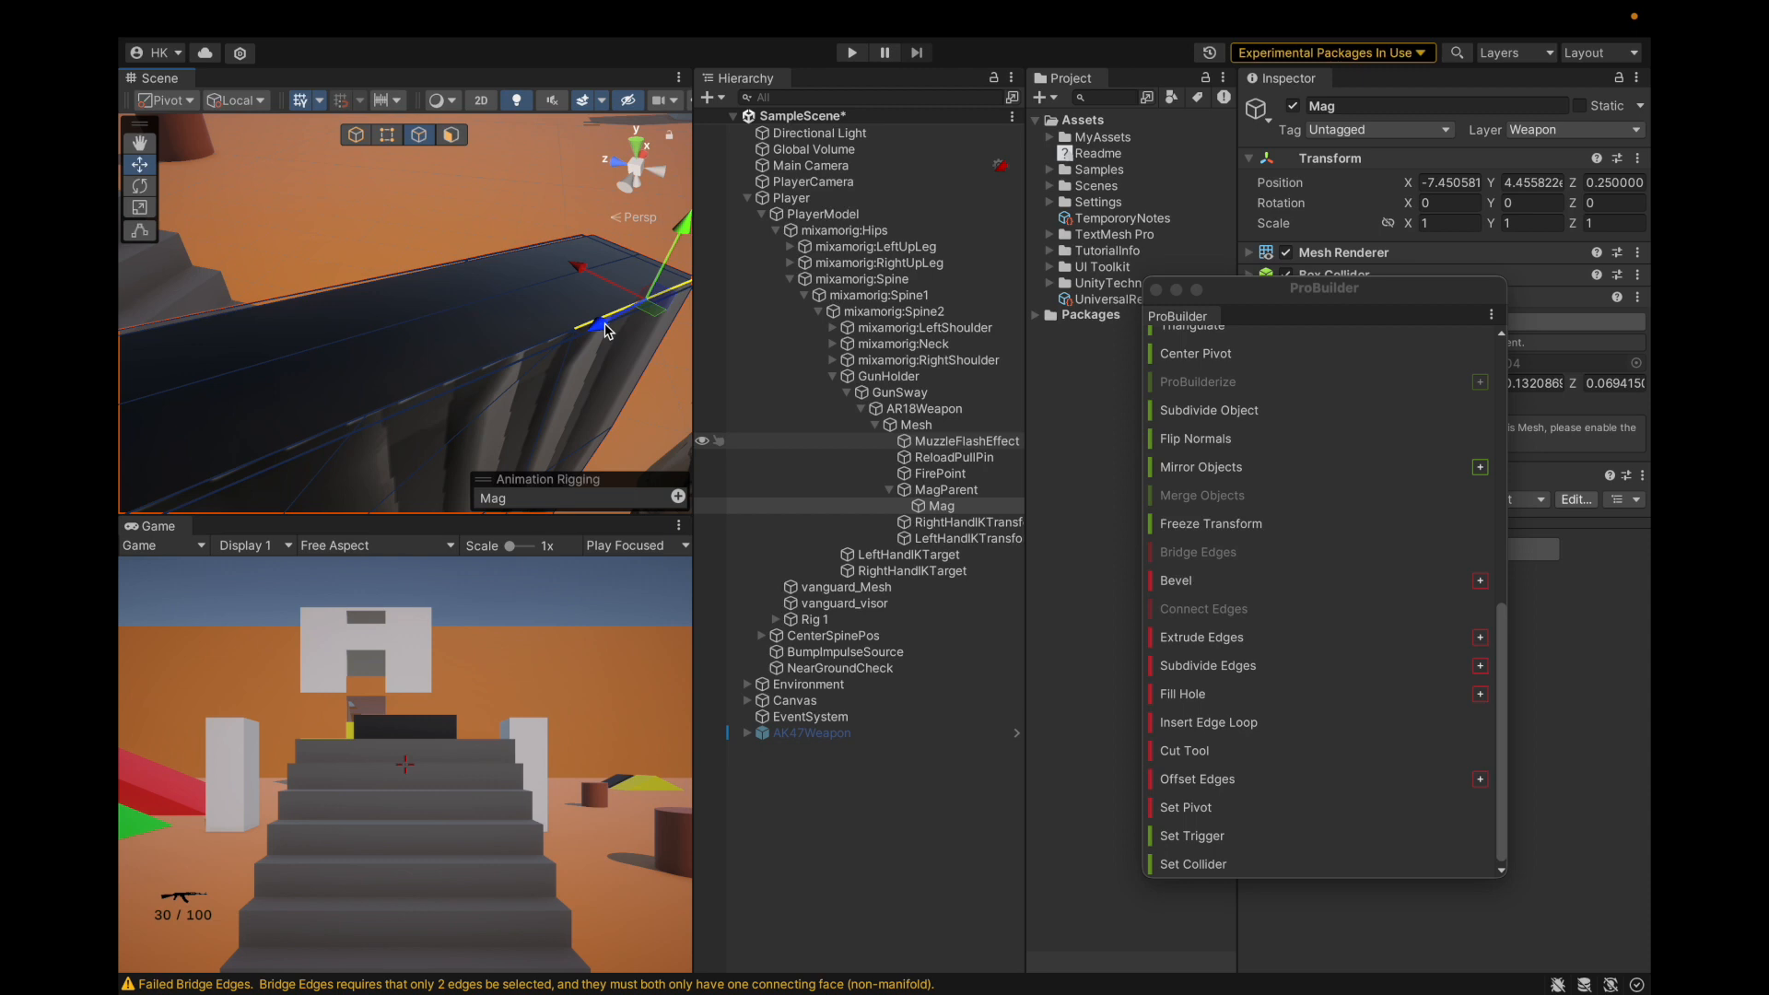
{"action": "left_click", "coordinate": [569, 342]}
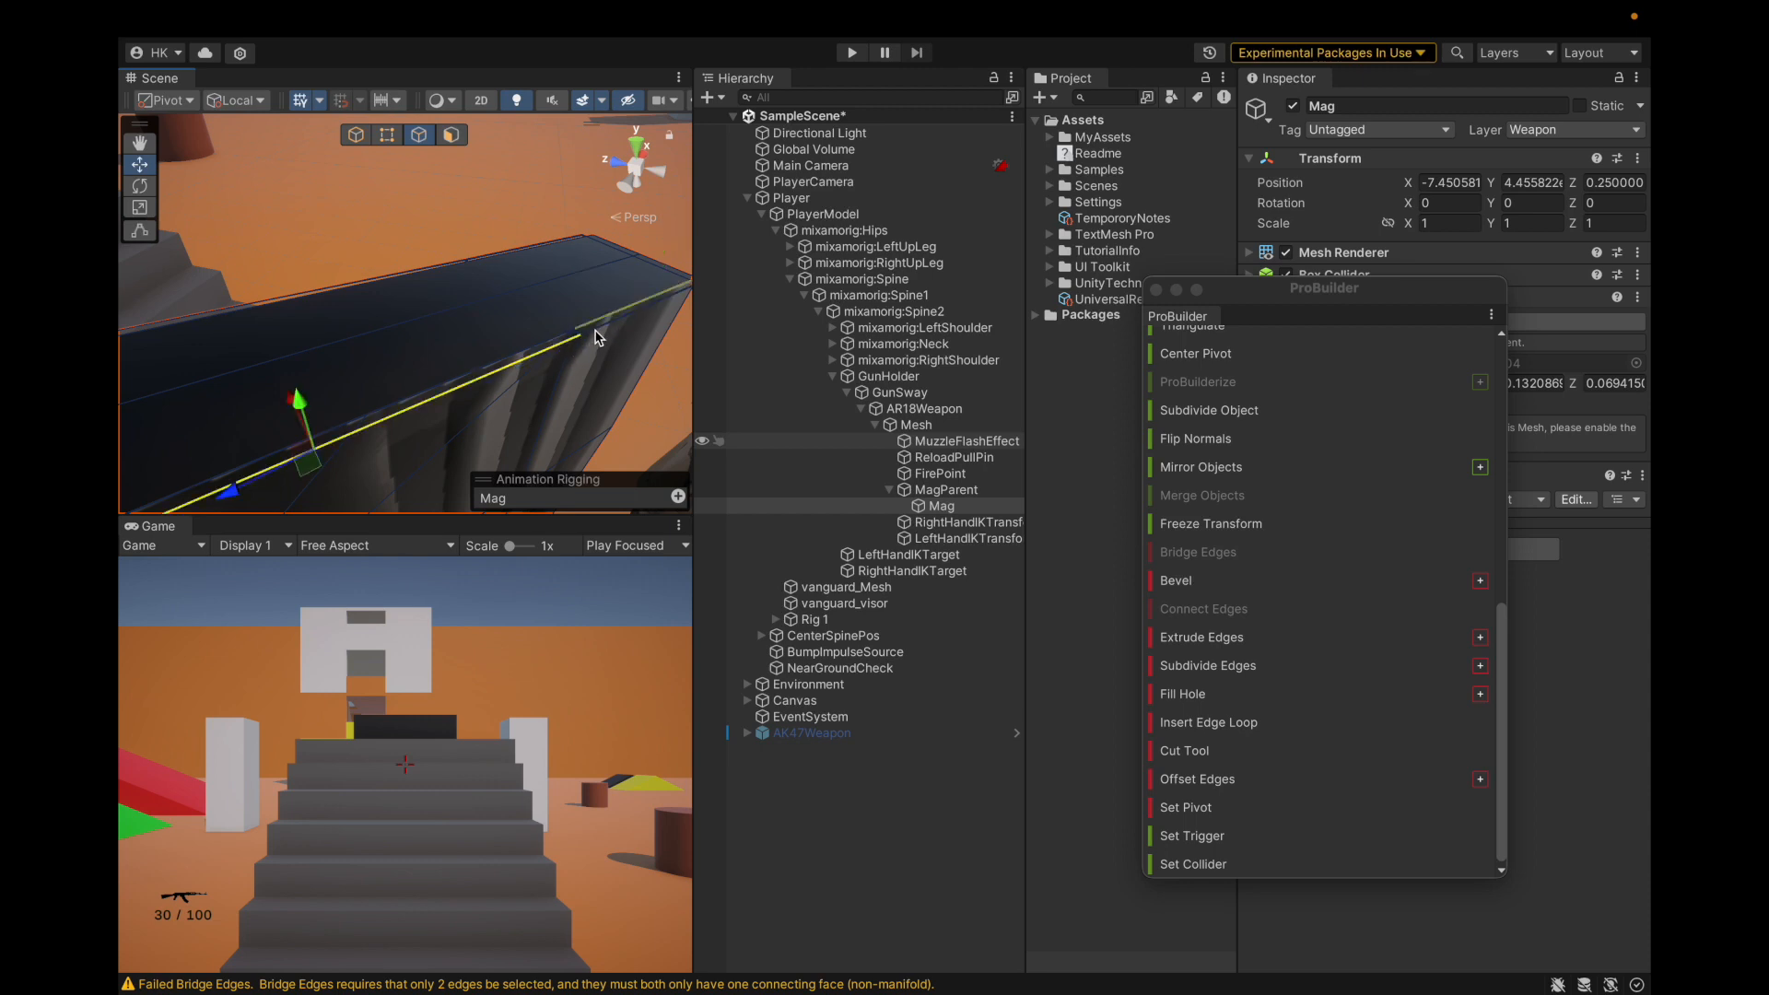
{"action": "left_click_drag", "start_coordinate": [621, 329], "coordinate": [621, 325], "text": "alt"}
{"action": "left_click_drag", "start_coordinate": [599, 439], "coordinate": [472, 347], "text": "alt"}
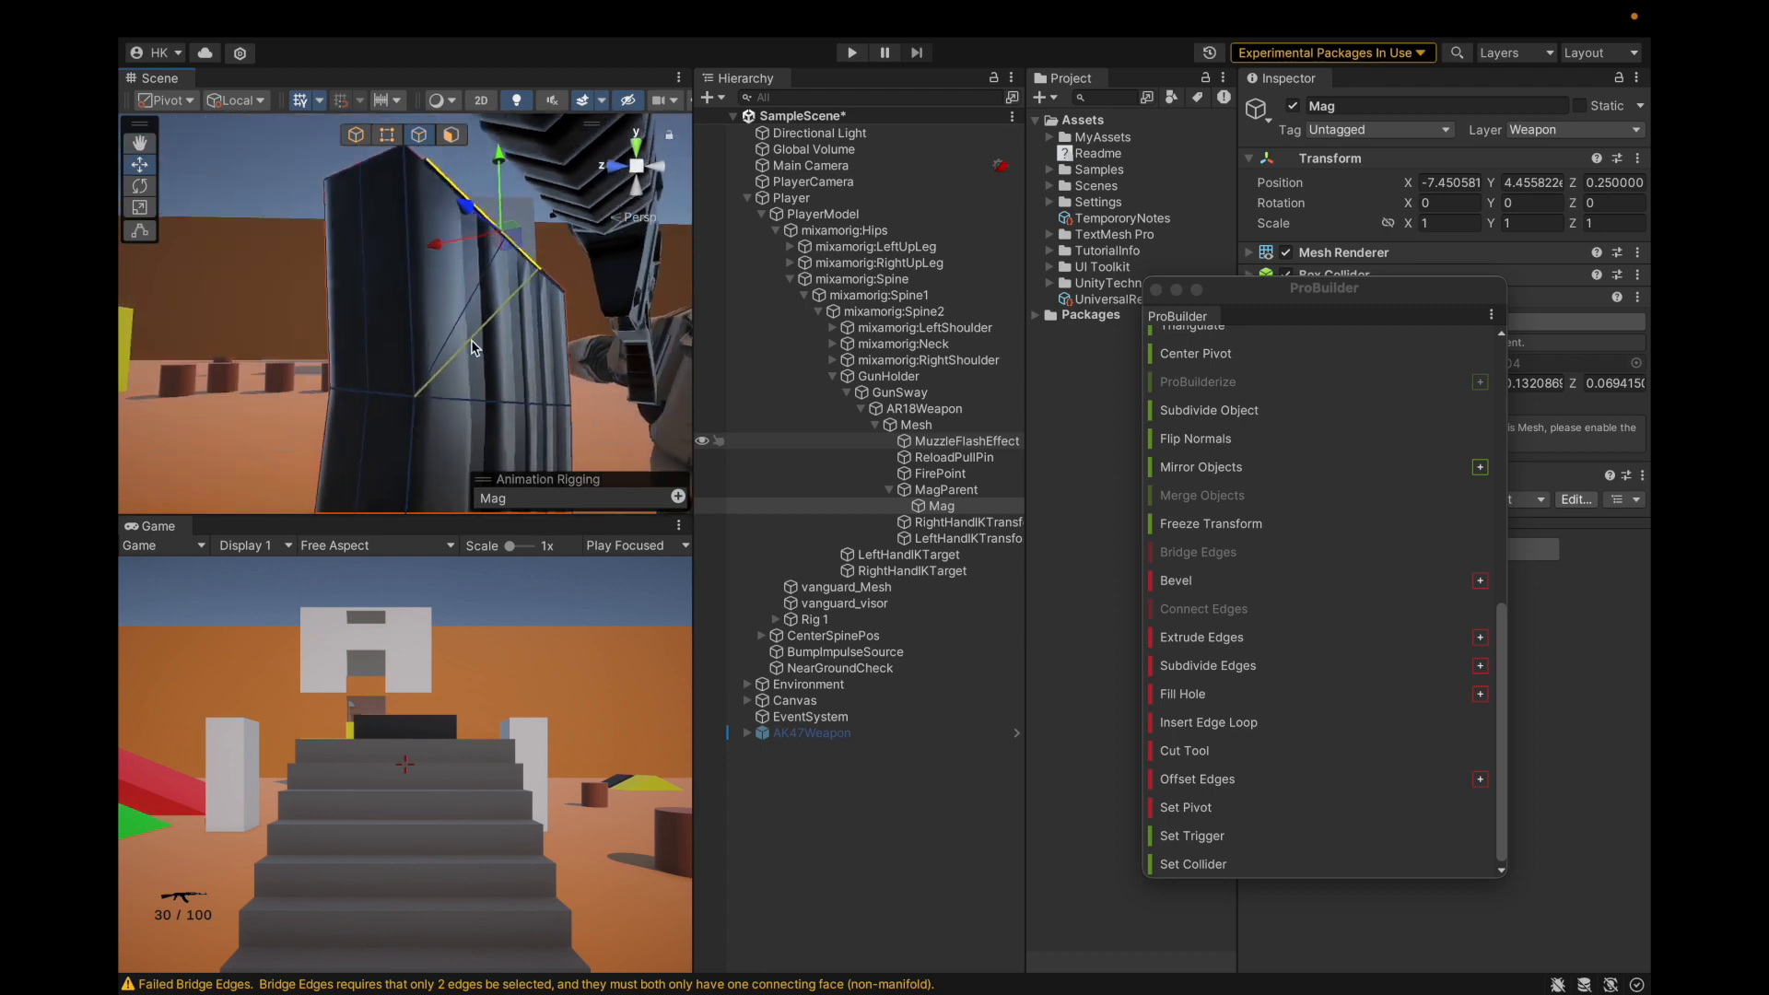
{"action": "scroll", "coordinate": [495, 224], "scroll_direction": "up", "scroll_amount": 3}
{"action": "left_click", "coordinate": [450, 137]}
{"action": "left_click", "coordinate": [385, 239]}
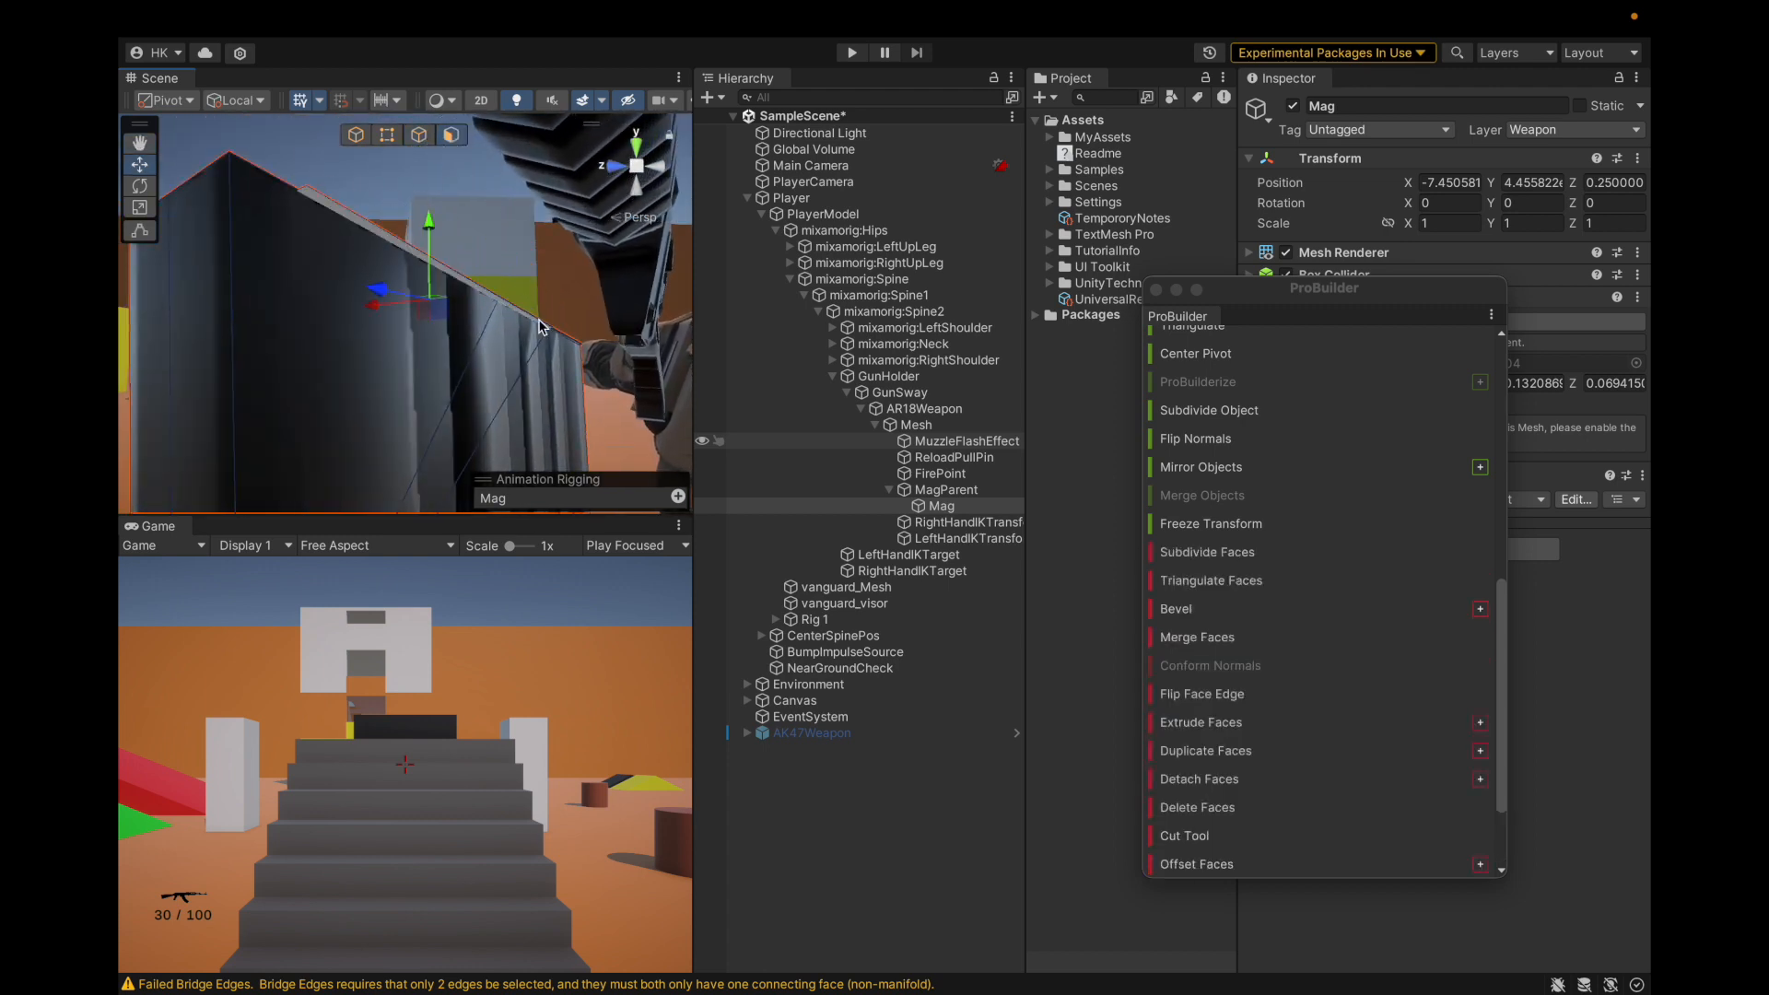
{"action": "left_click_drag", "start_coordinate": [281, 401], "coordinate": [551, 394], "text": "alt"}
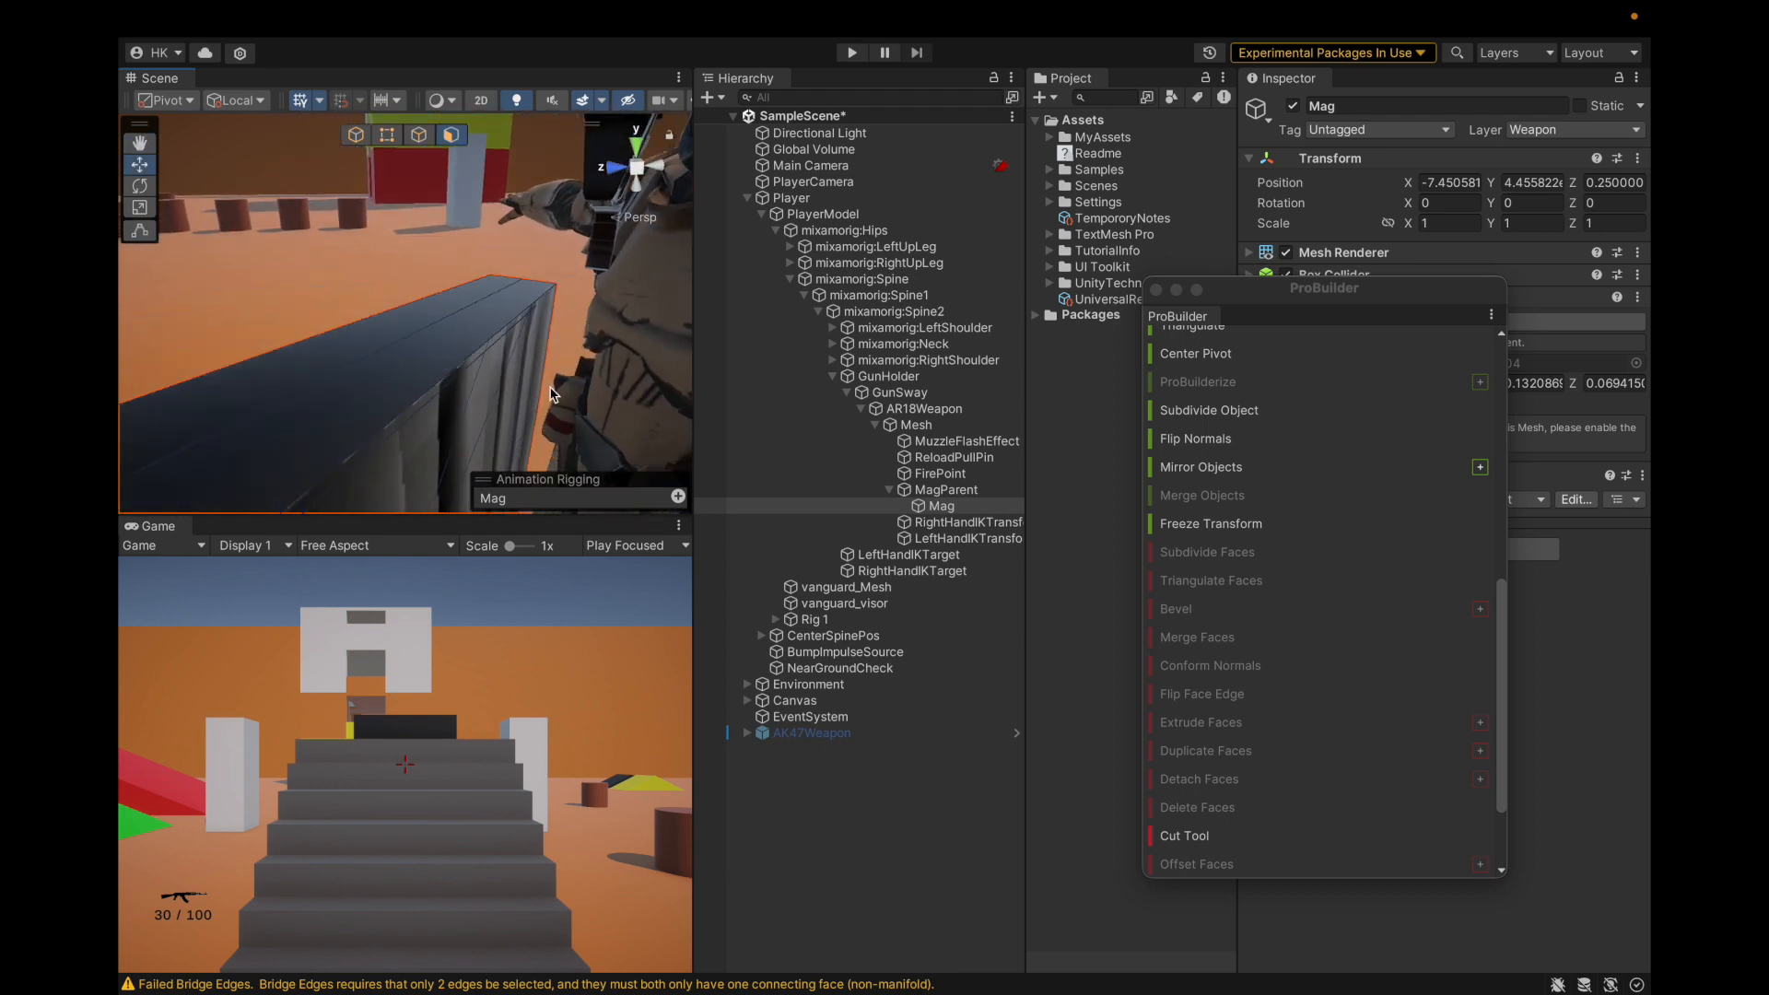
Try shifting the two long edges along the near side of the magazine's top outward, and undo the move.
{"action": "left_click", "coordinate": [414, 122]}
{"action": "left_click", "coordinate": [417, 134]}
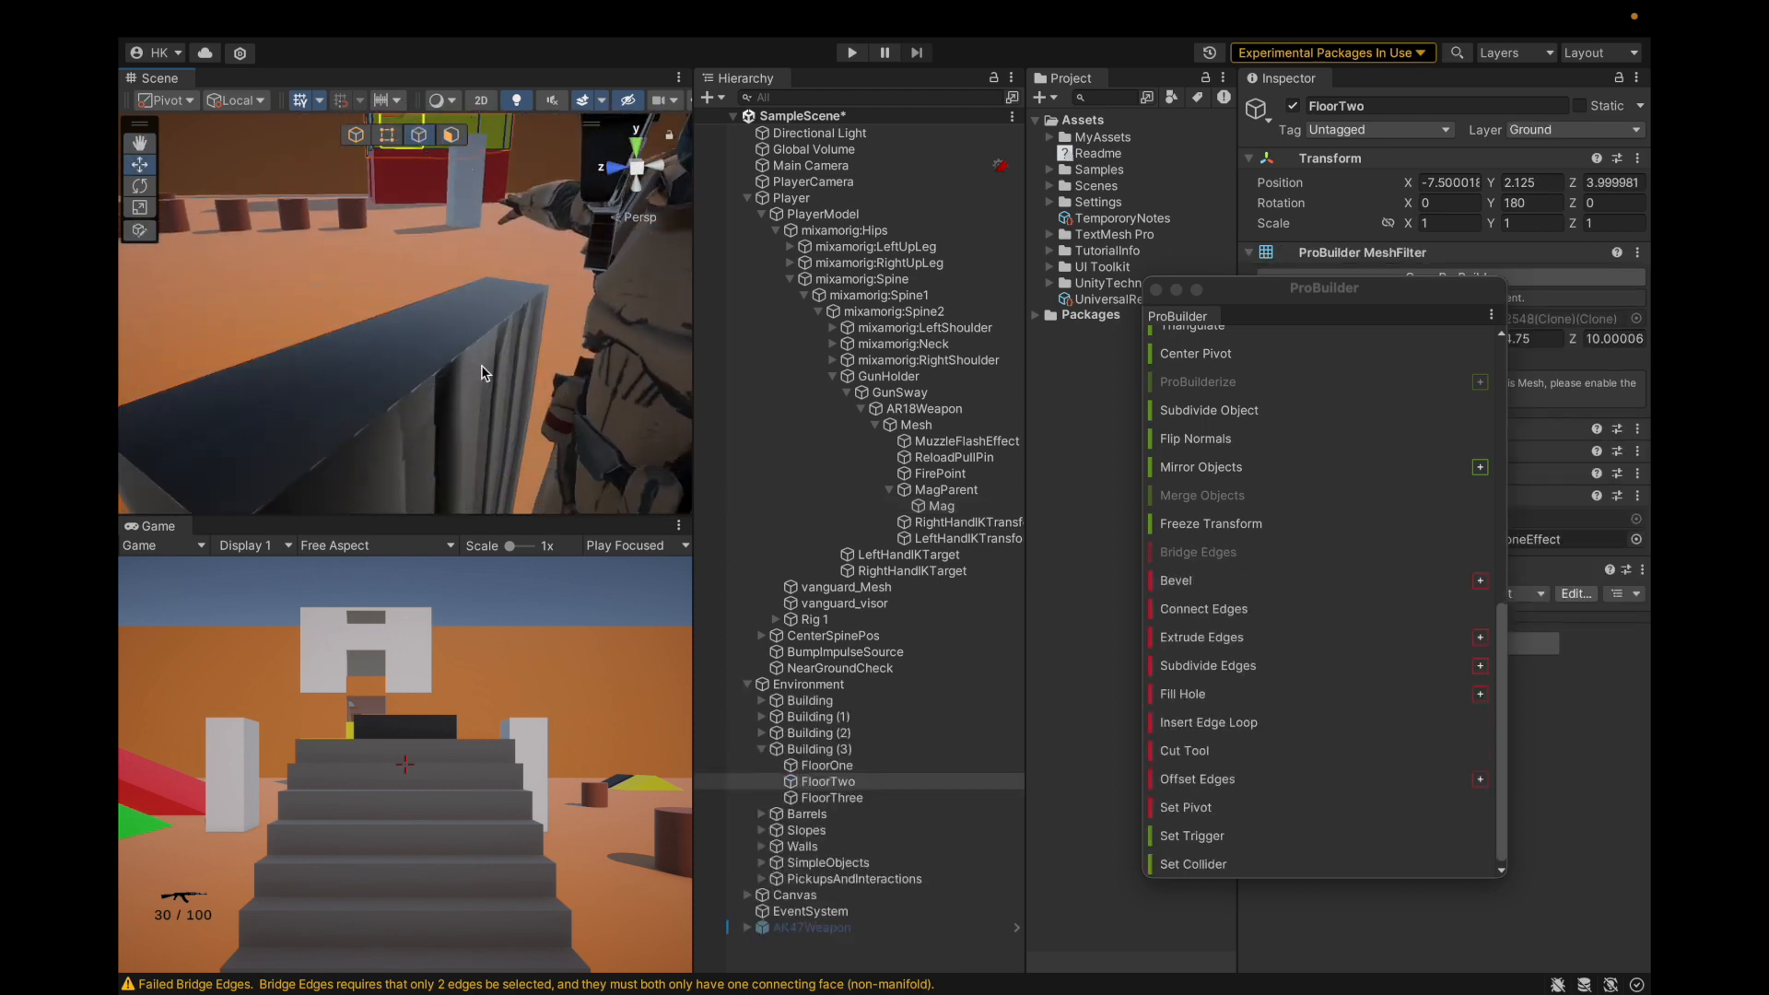
{"action": "scroll", "coordinate": [481, 352], "scroll_direction": "down", "scroll_amount": 3}
{"action": "left_click", "coordinate": [444, 326]}
{"action": "scroll", "coordinate": [515, 332], "scroll_direction": "up", "scroll_amount": 3}
{"action": "left_click_drag", "start_coordinate": [478, 329], "coordinate": [528, 354], "text": "alt"}
{"action": "left_click", "coordinate": [401, 423]}
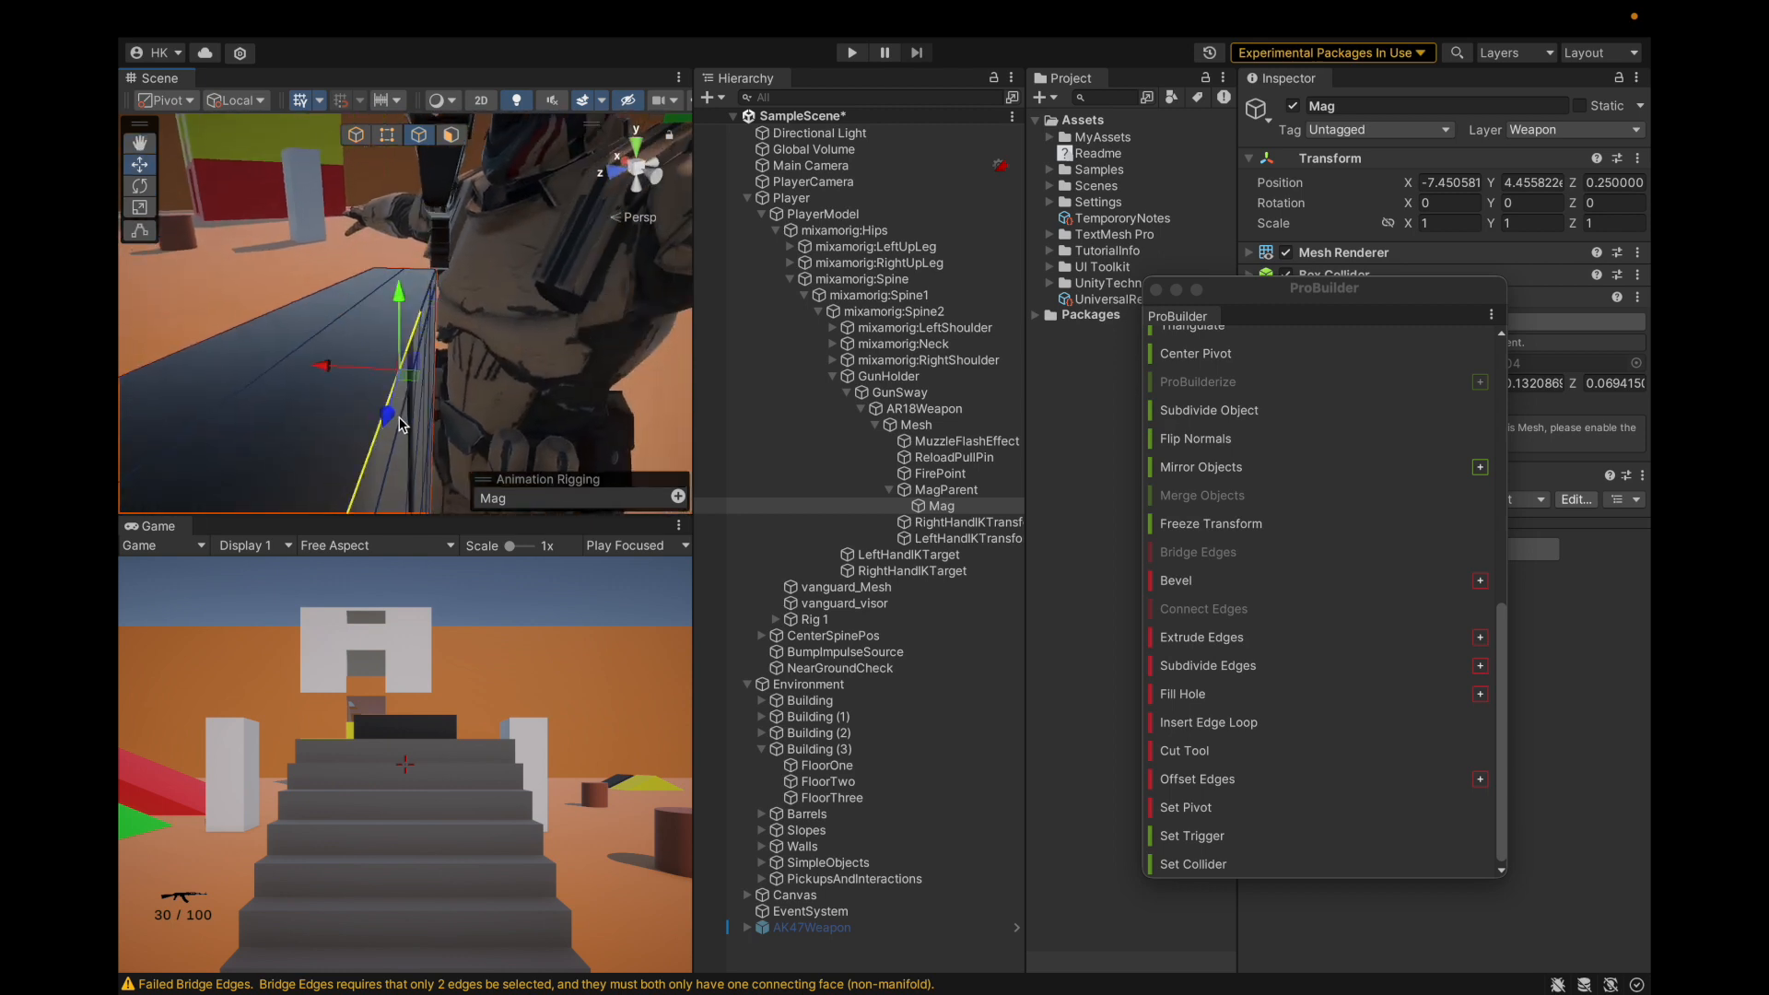
{"action": "left_click_drag", "start_coordinate": [584, 458], "coordinate": [416, 311], "text": "alt"}
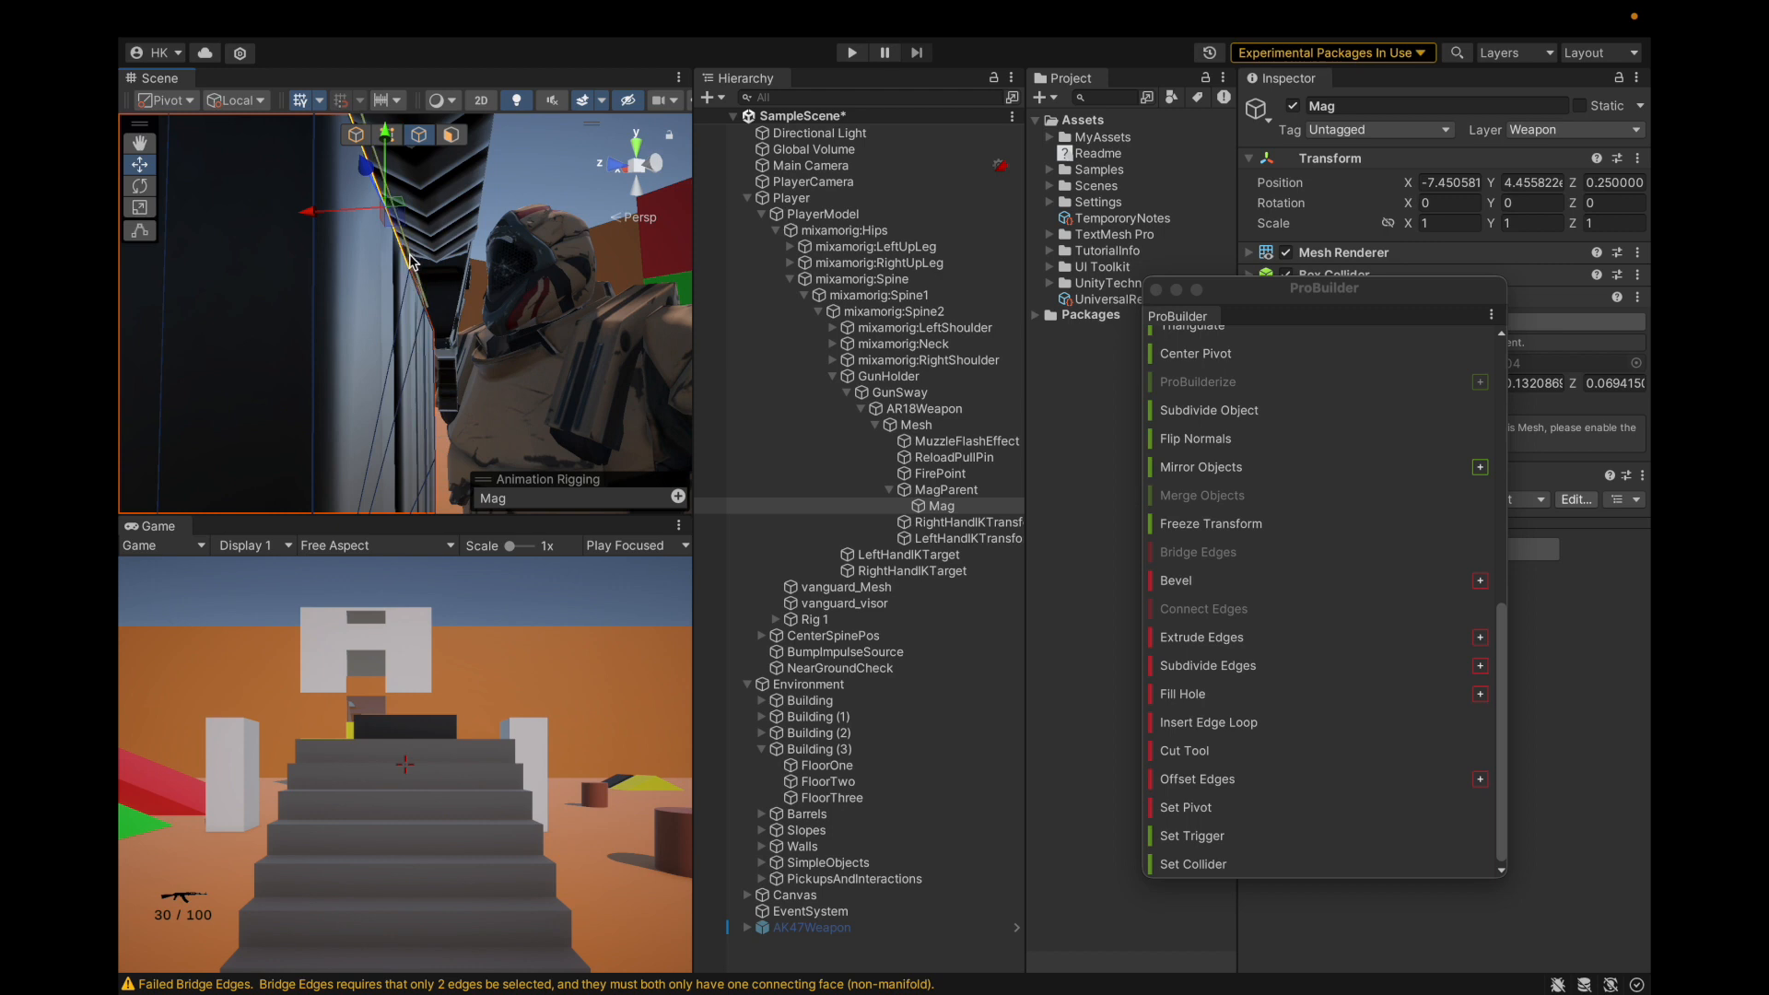
{"action": "left_click_drag", "start_coordinate": [411, 265], "coordinate": [253, 299], "text": "alt"}
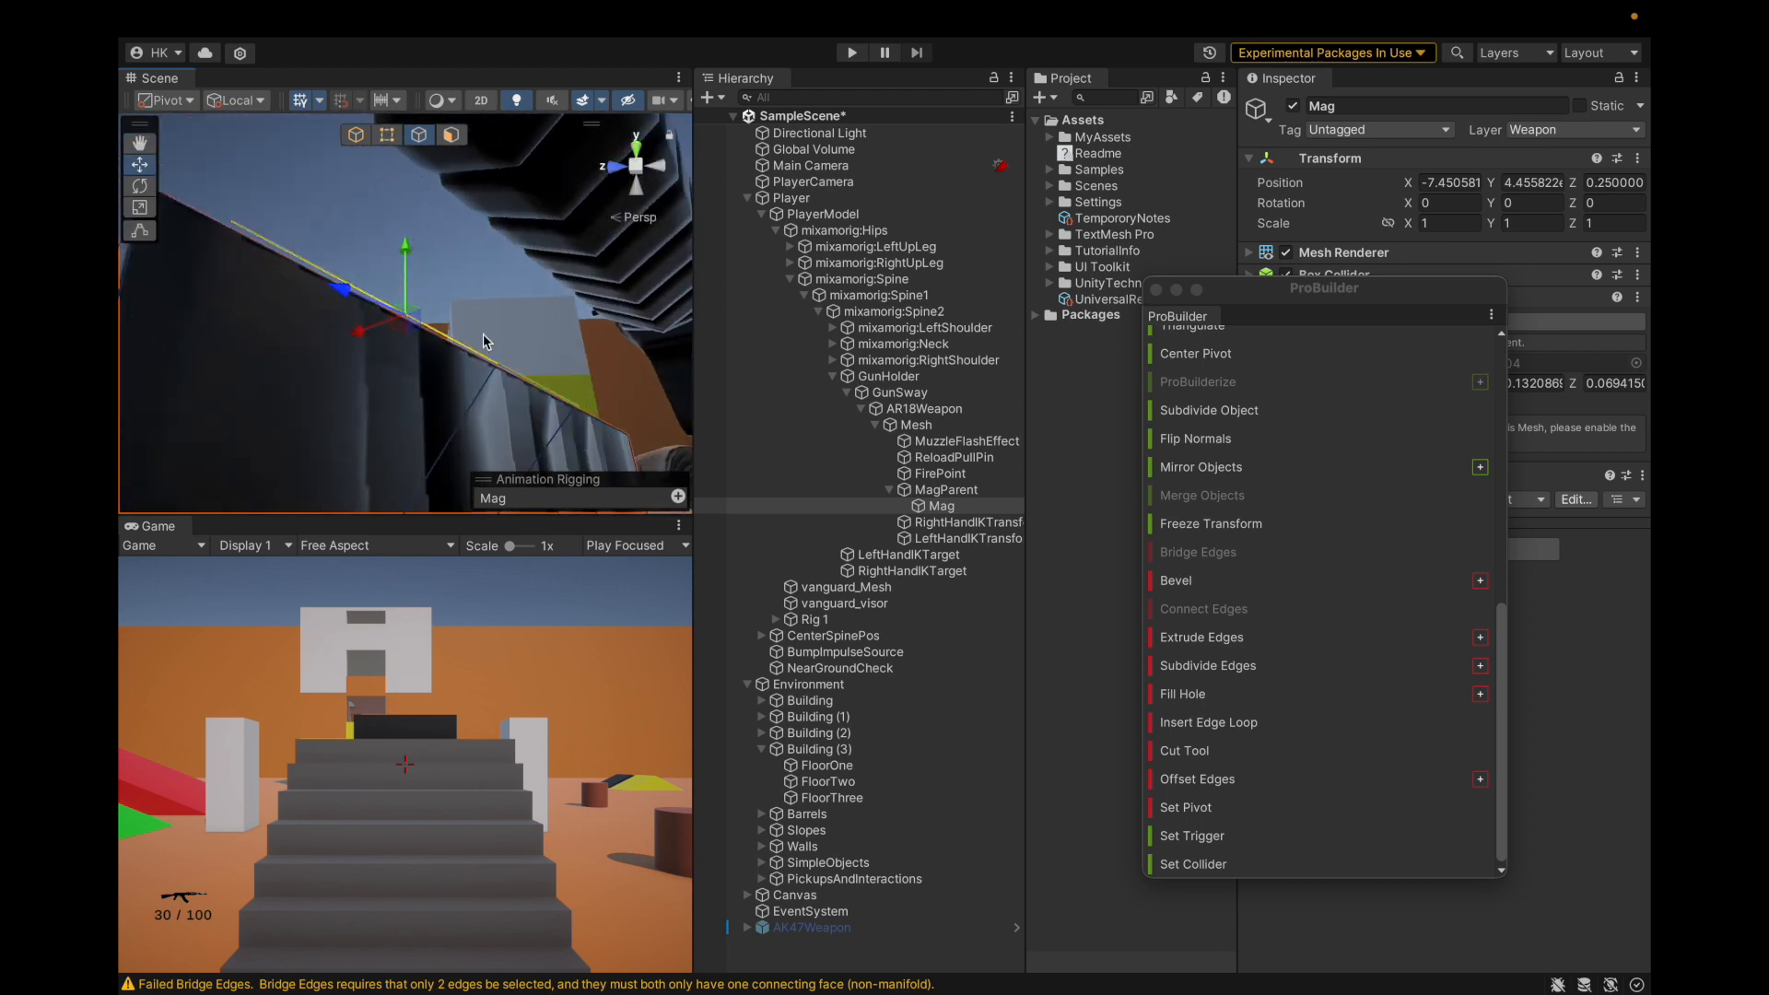
{"action": "left_click", "coordinate": [512, 374], "text": "shift"}
{"action": "left_click_drag", "start_coordinate": [536, 317], "coordinate": [457, 475], "text": "alt"}
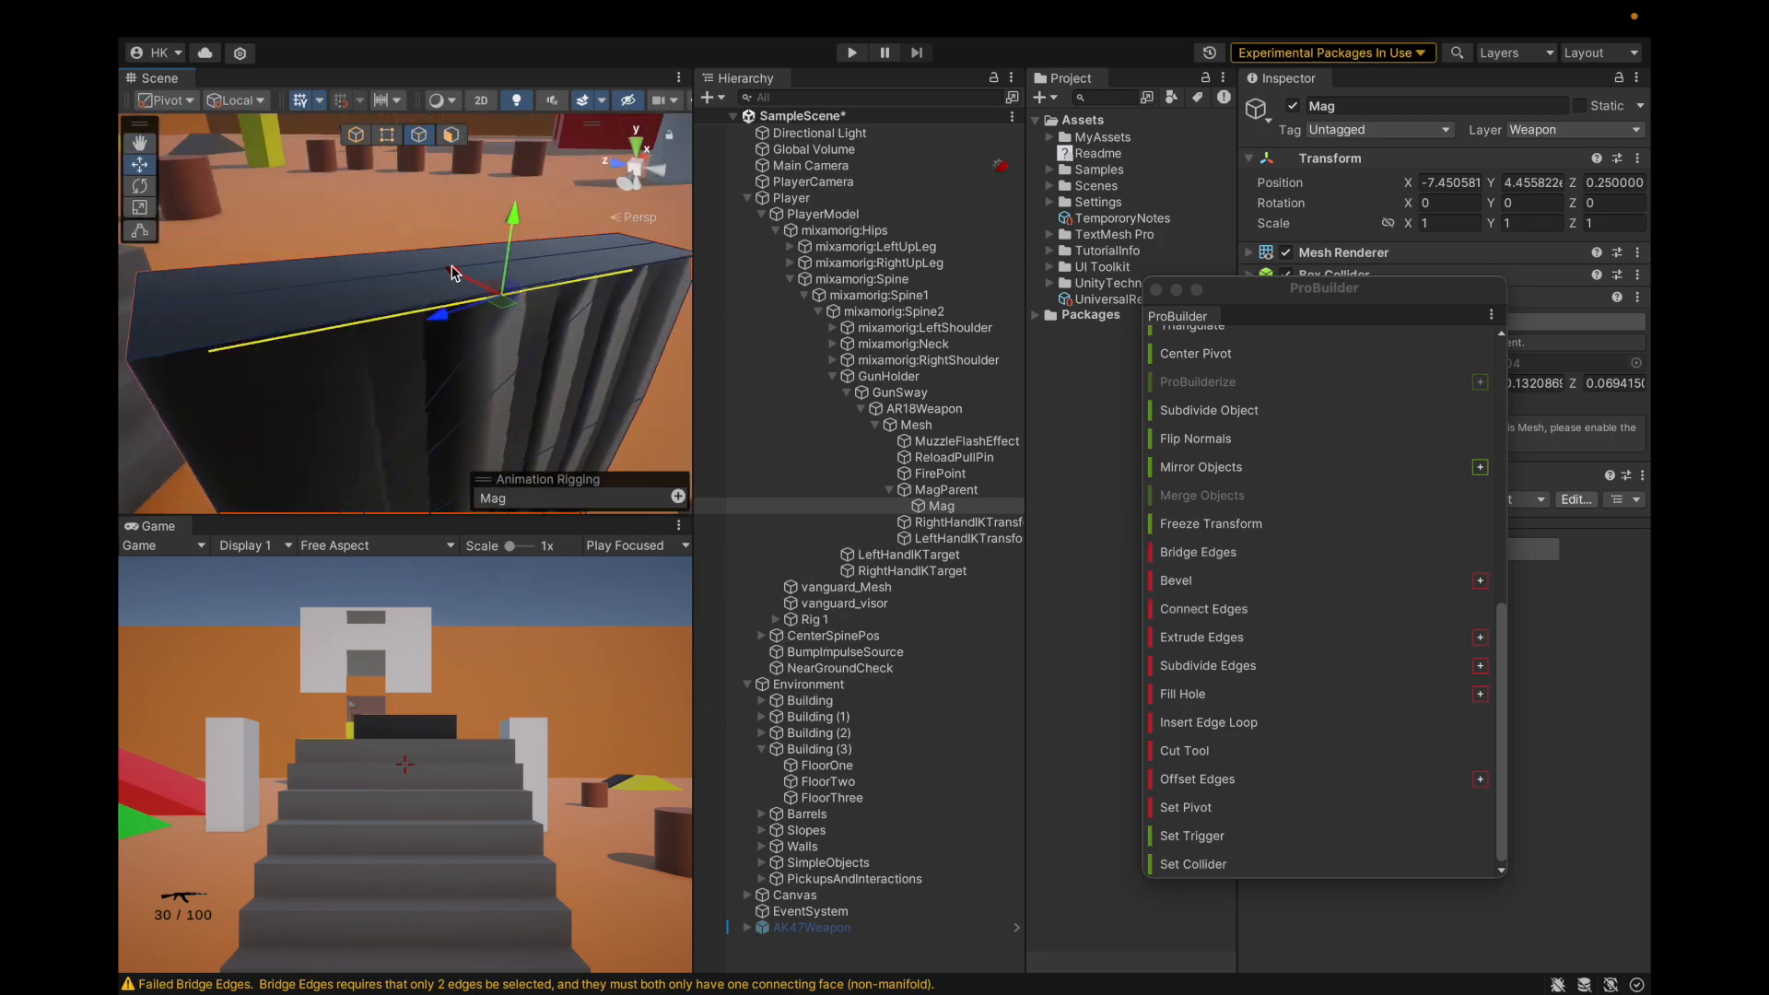
{"action": "left_click_drag", "start_coordinate": [454, 268], "coordinate": [544, 296], "text": "alt"}
{"action": "left_click_drag", "start_coordinate": [532, 402], "coordinate": [516, 350], "text": "alt"}
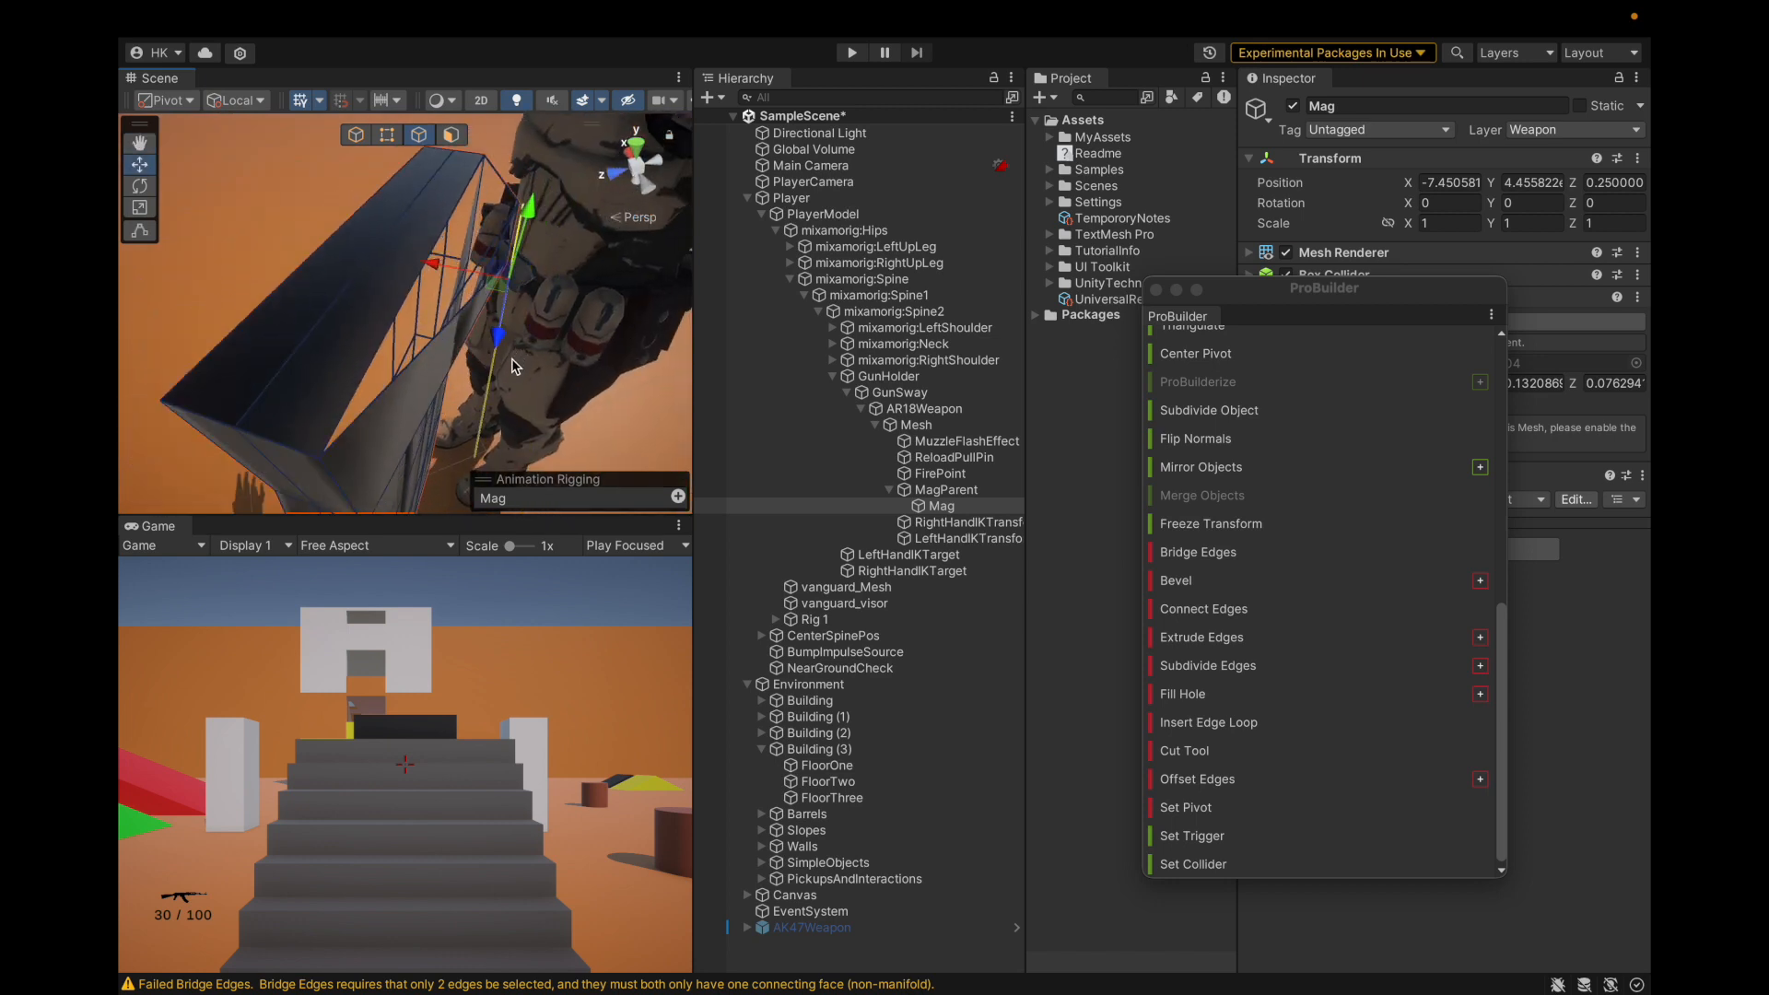
{"action": "key", "text": "super+z"}
Select the two adjacent long edges on the near side of the magazine's top and bridge them.
{"action": "left_click", "coordinate": [391, 326]}
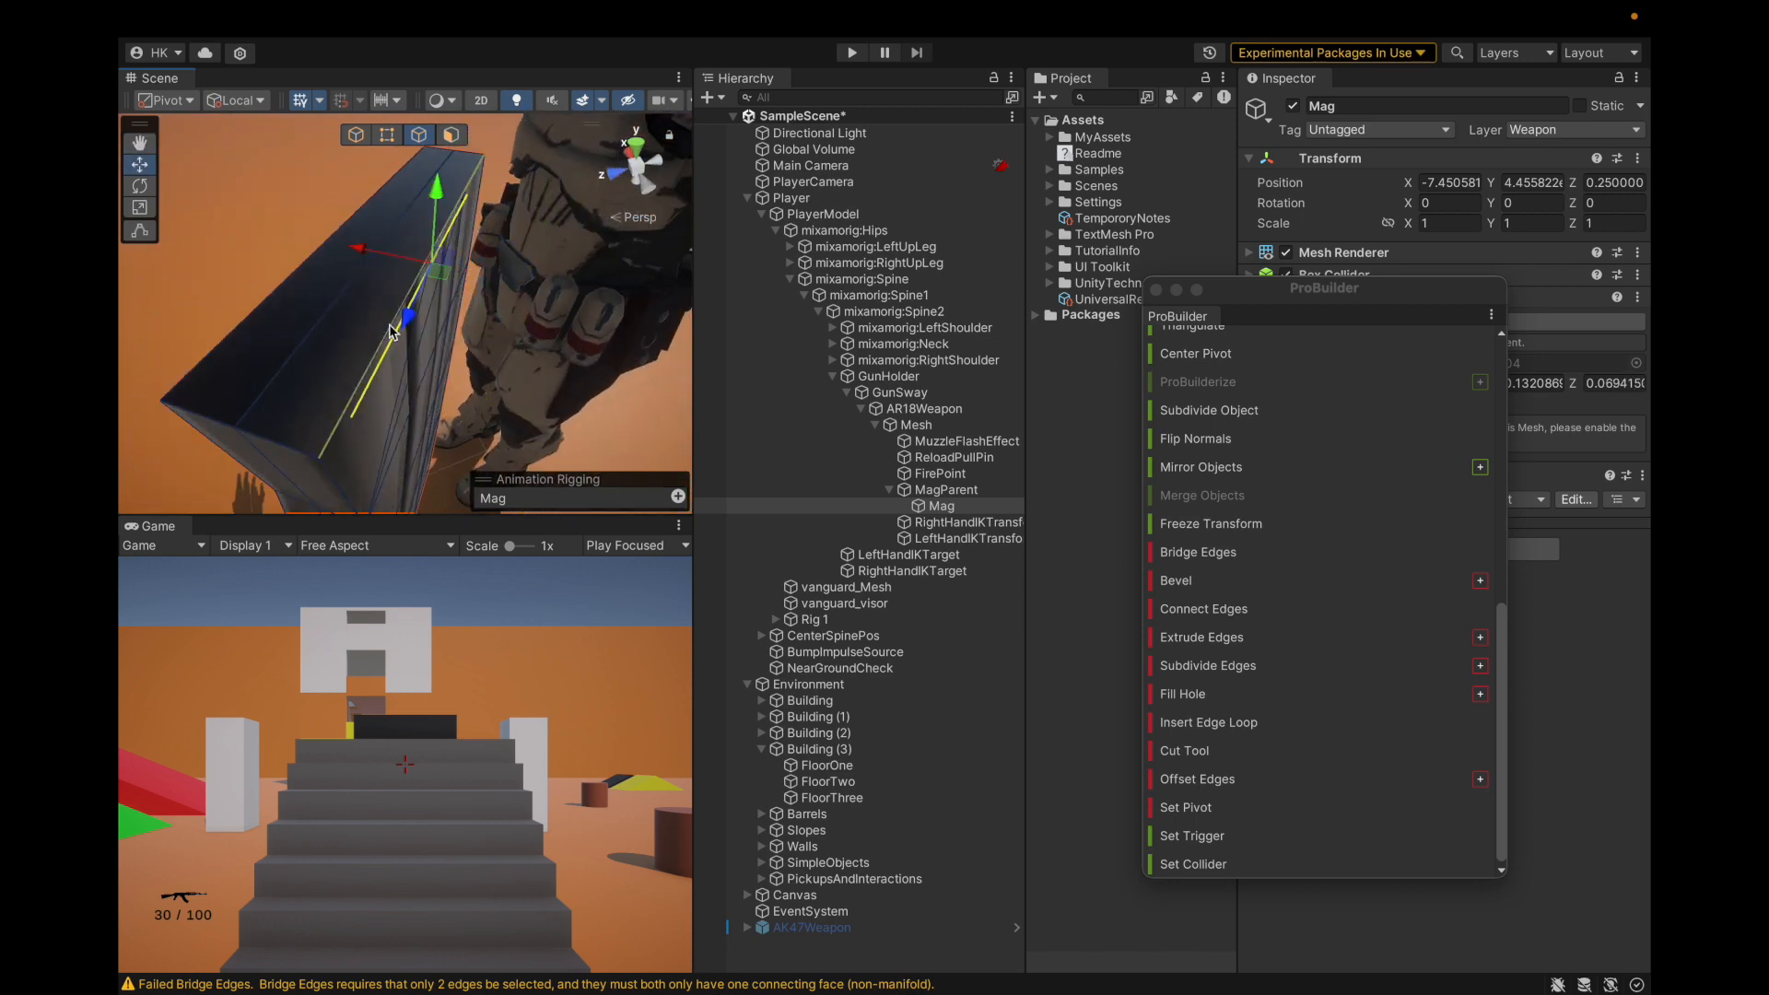
{"action": "scroll", "coordinate": [356, 349], "scroll_direction": "up", "scroll_amount": 3}
{"action": "left_click_drag", "start_coordinate": [427, 326], "coordinate": [395, 280], "text": "alt"}
{"action": "left_click", "coordinate": [462, 340]}
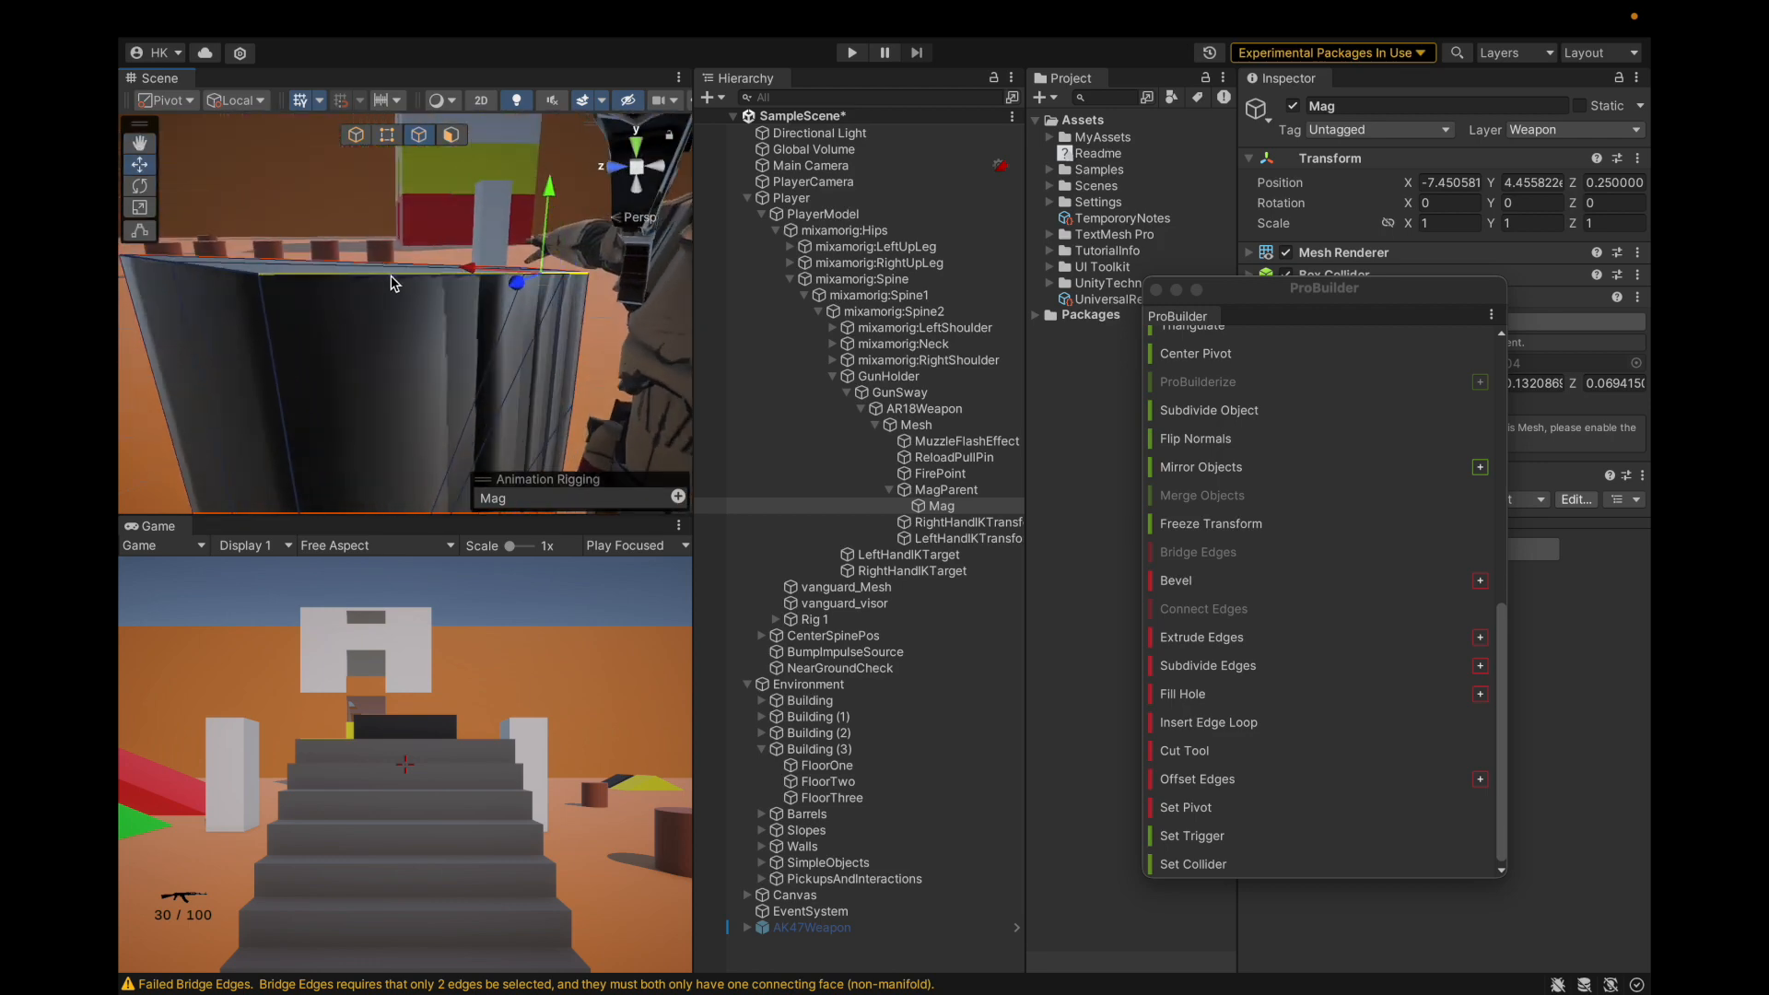
{"action": "left_click_drag", "start_coordinate": [426, 196], "coordinate": [519, 415], "text": "alt"}
{"action": "left_click", "coordinate": [410, 216], "text": "shift"}
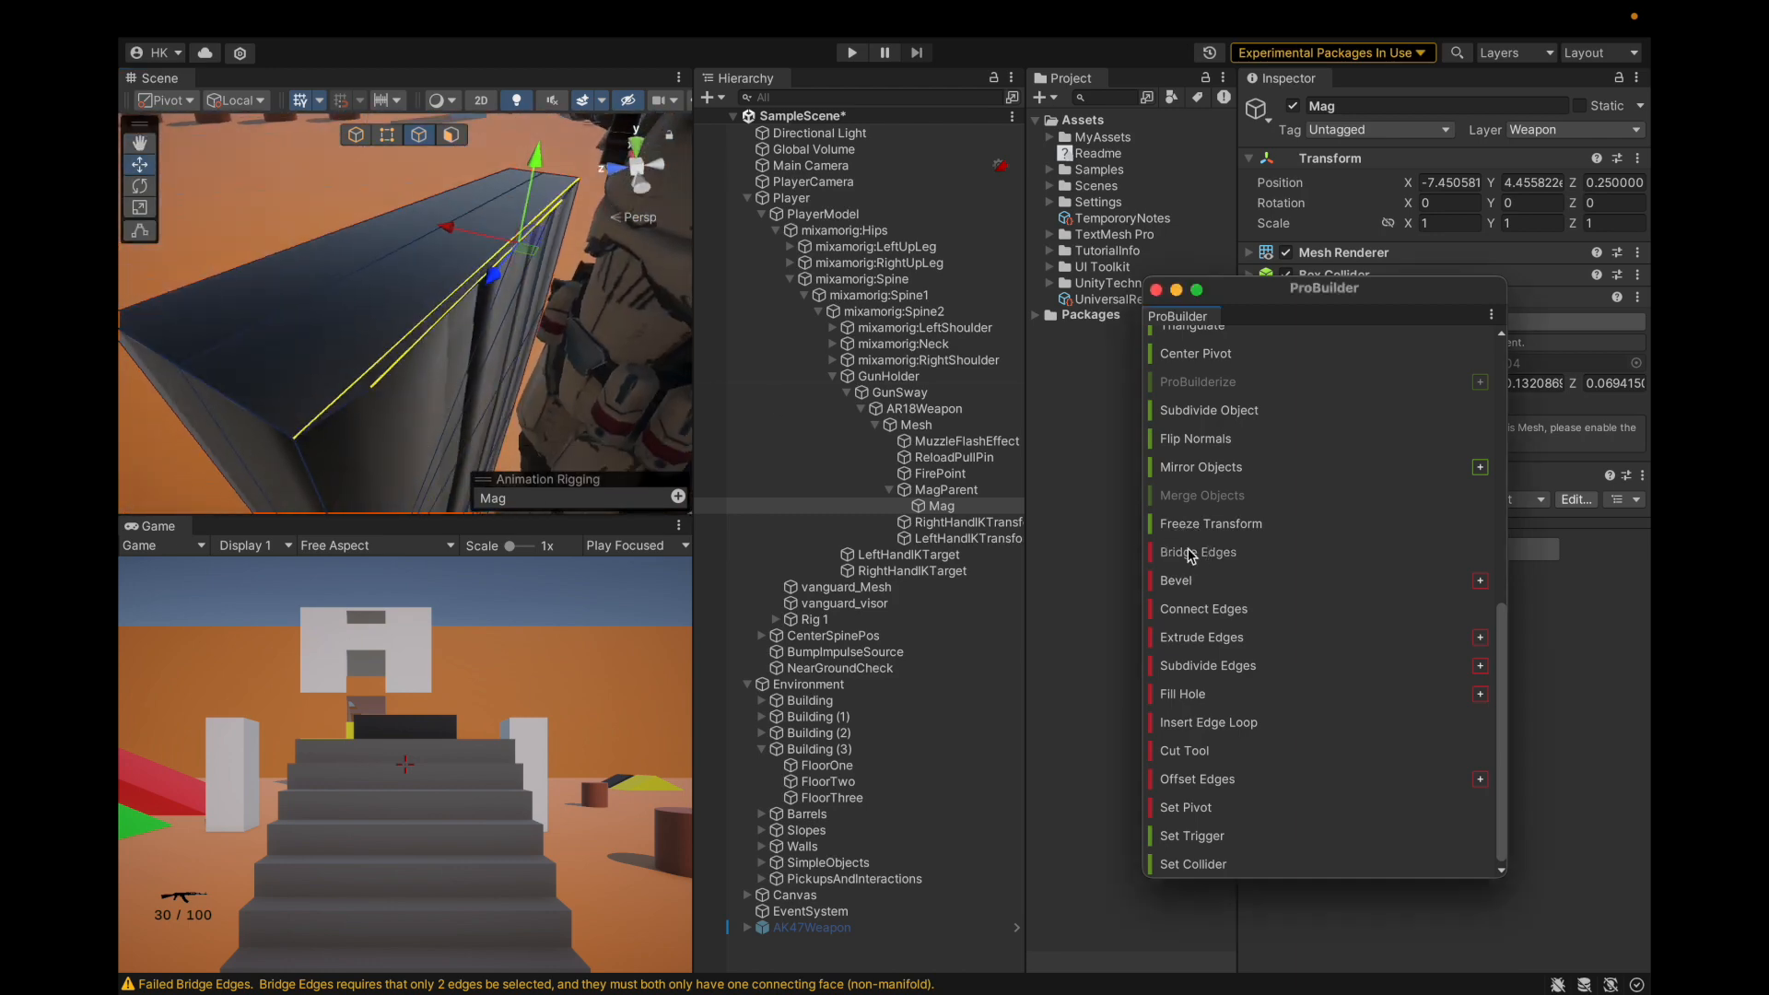
{"action": "left_click_drag", "start_coordinate": [304, 433], "coordinate": [425, 198], "text": "alt"}
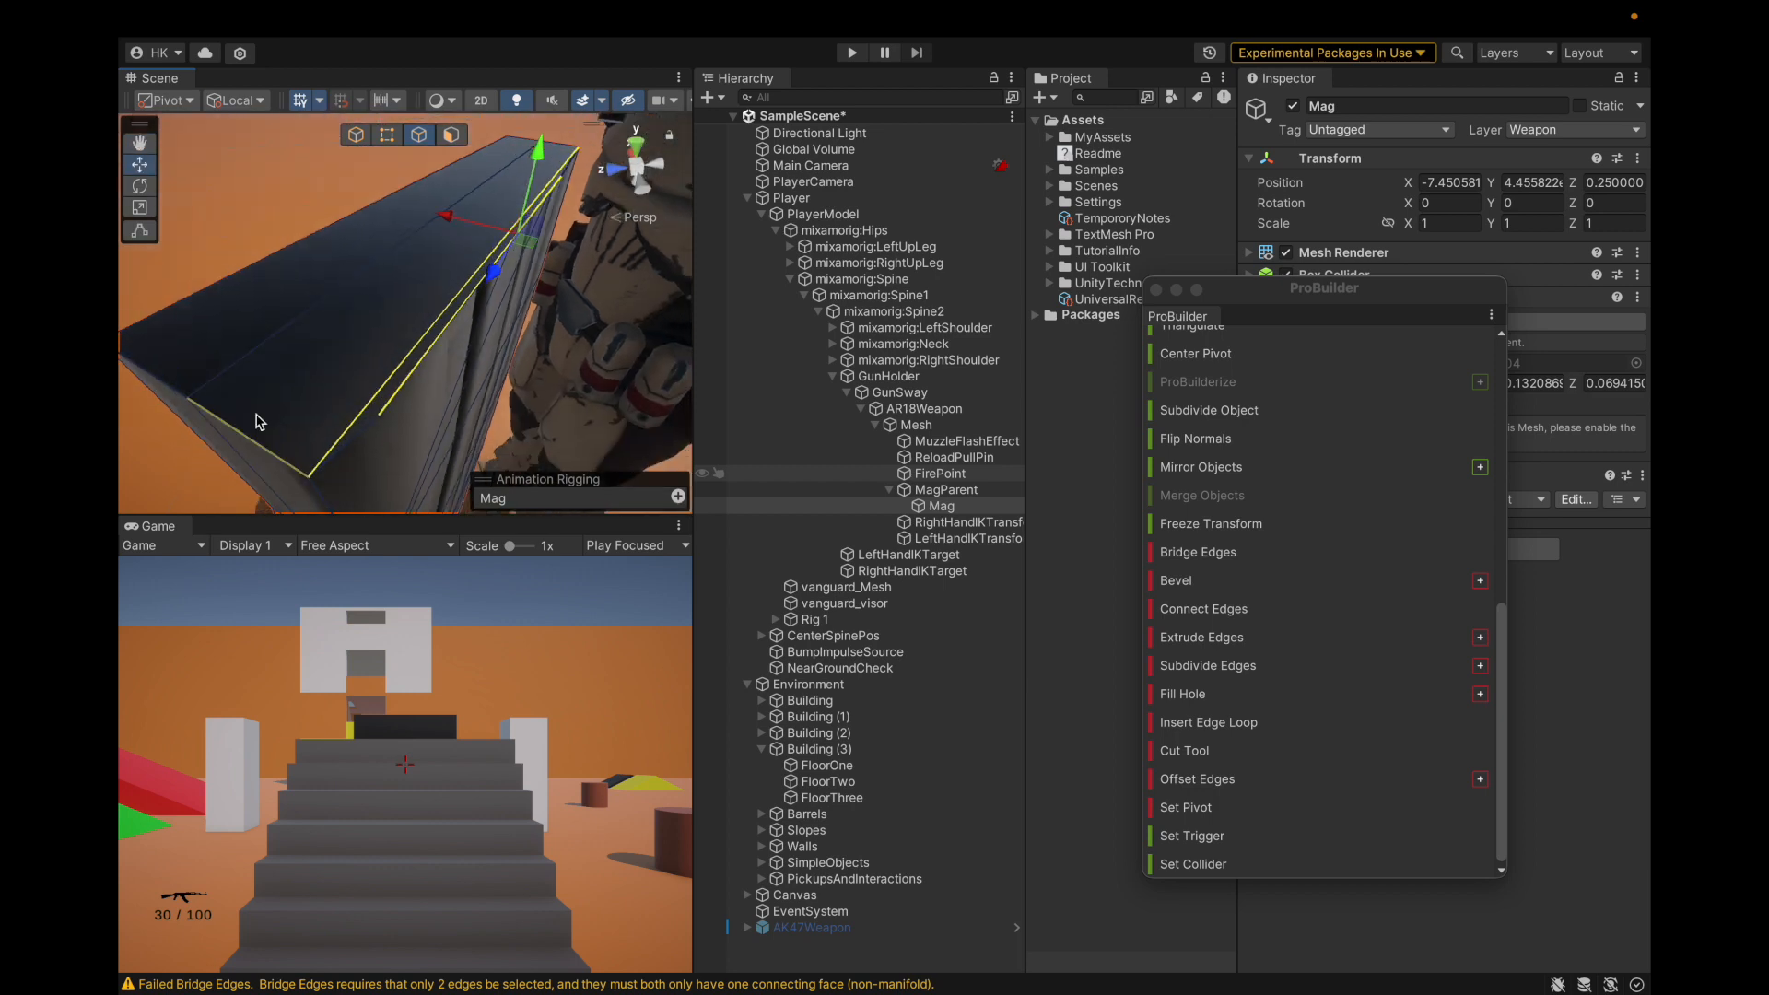
Delete the face on the near half of the magazine's top and save the project.
{"action": "left_click", "coordinate": [450, 134]}
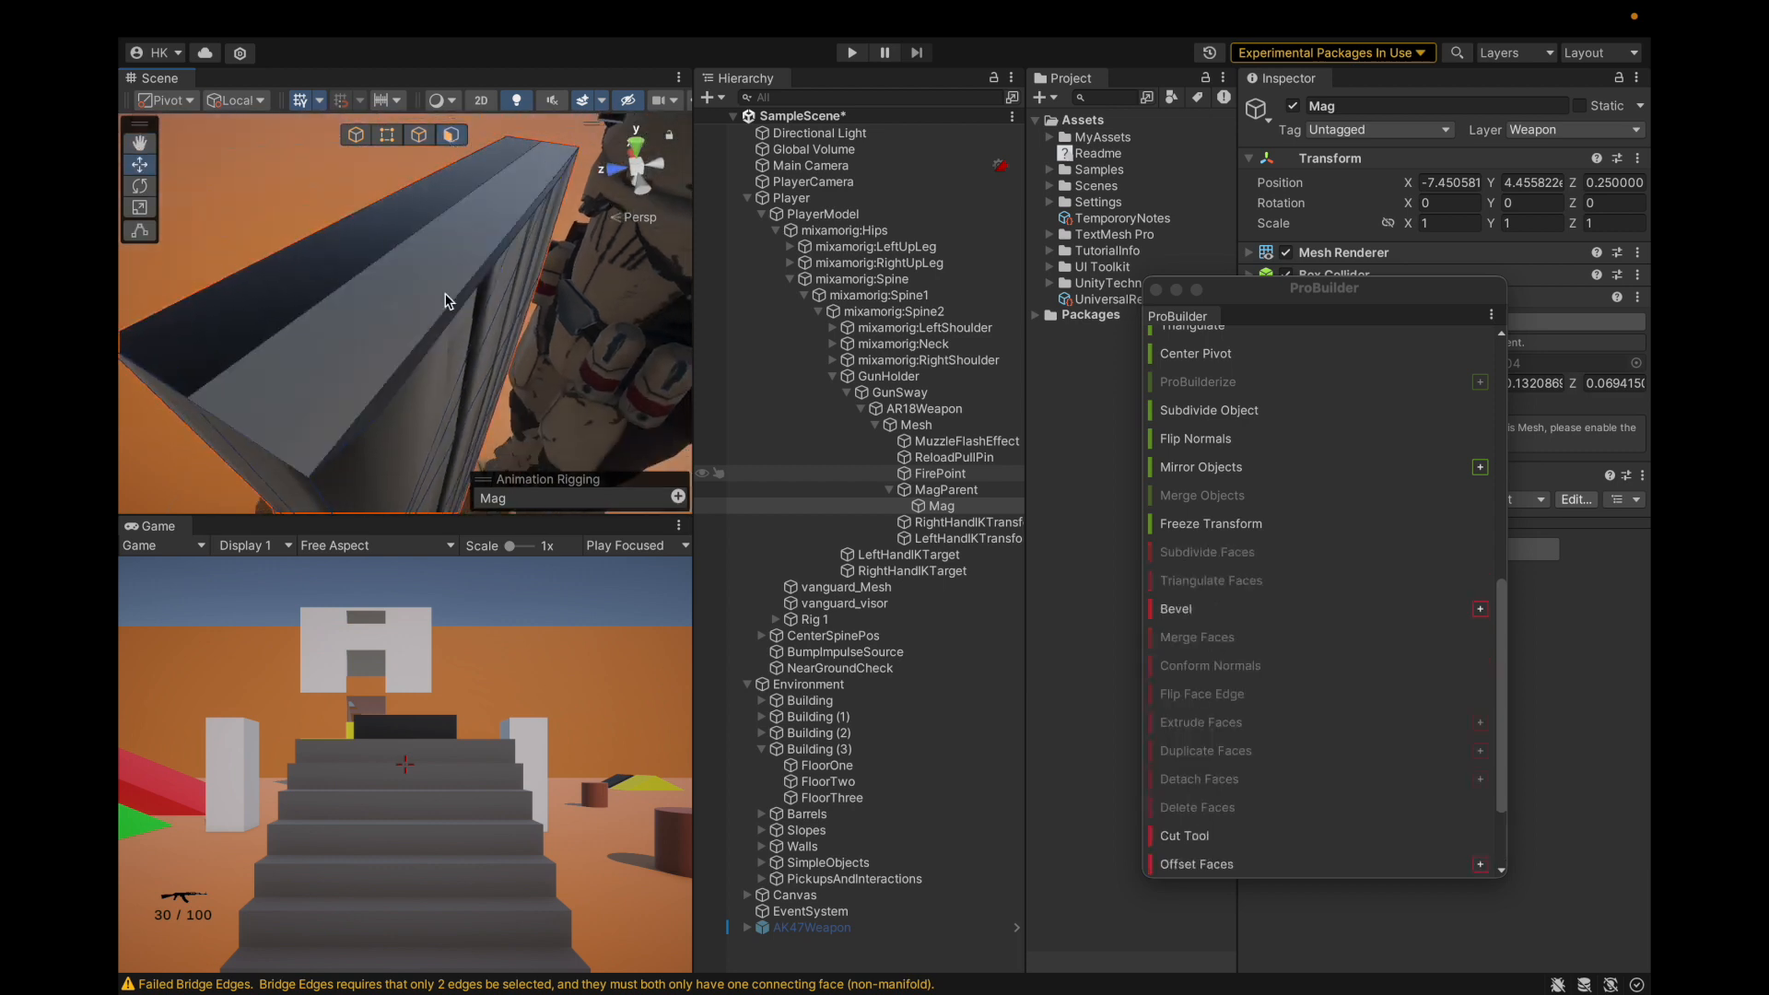
{"action": "left_click", "coordinate": [410, 367]}
{"action": "key", "text": "BackSpace"}
{"action": "left_click_drag", "start_coordinate": [409, 367], "coordinate": [368, 322], "text": "alt"}
{"action": "scroll", "coordinate": [369, 323], "scroll_direction": "down", "scroll_amount": 5}
{"action": "left_click", "coordinate": [241, 19]}
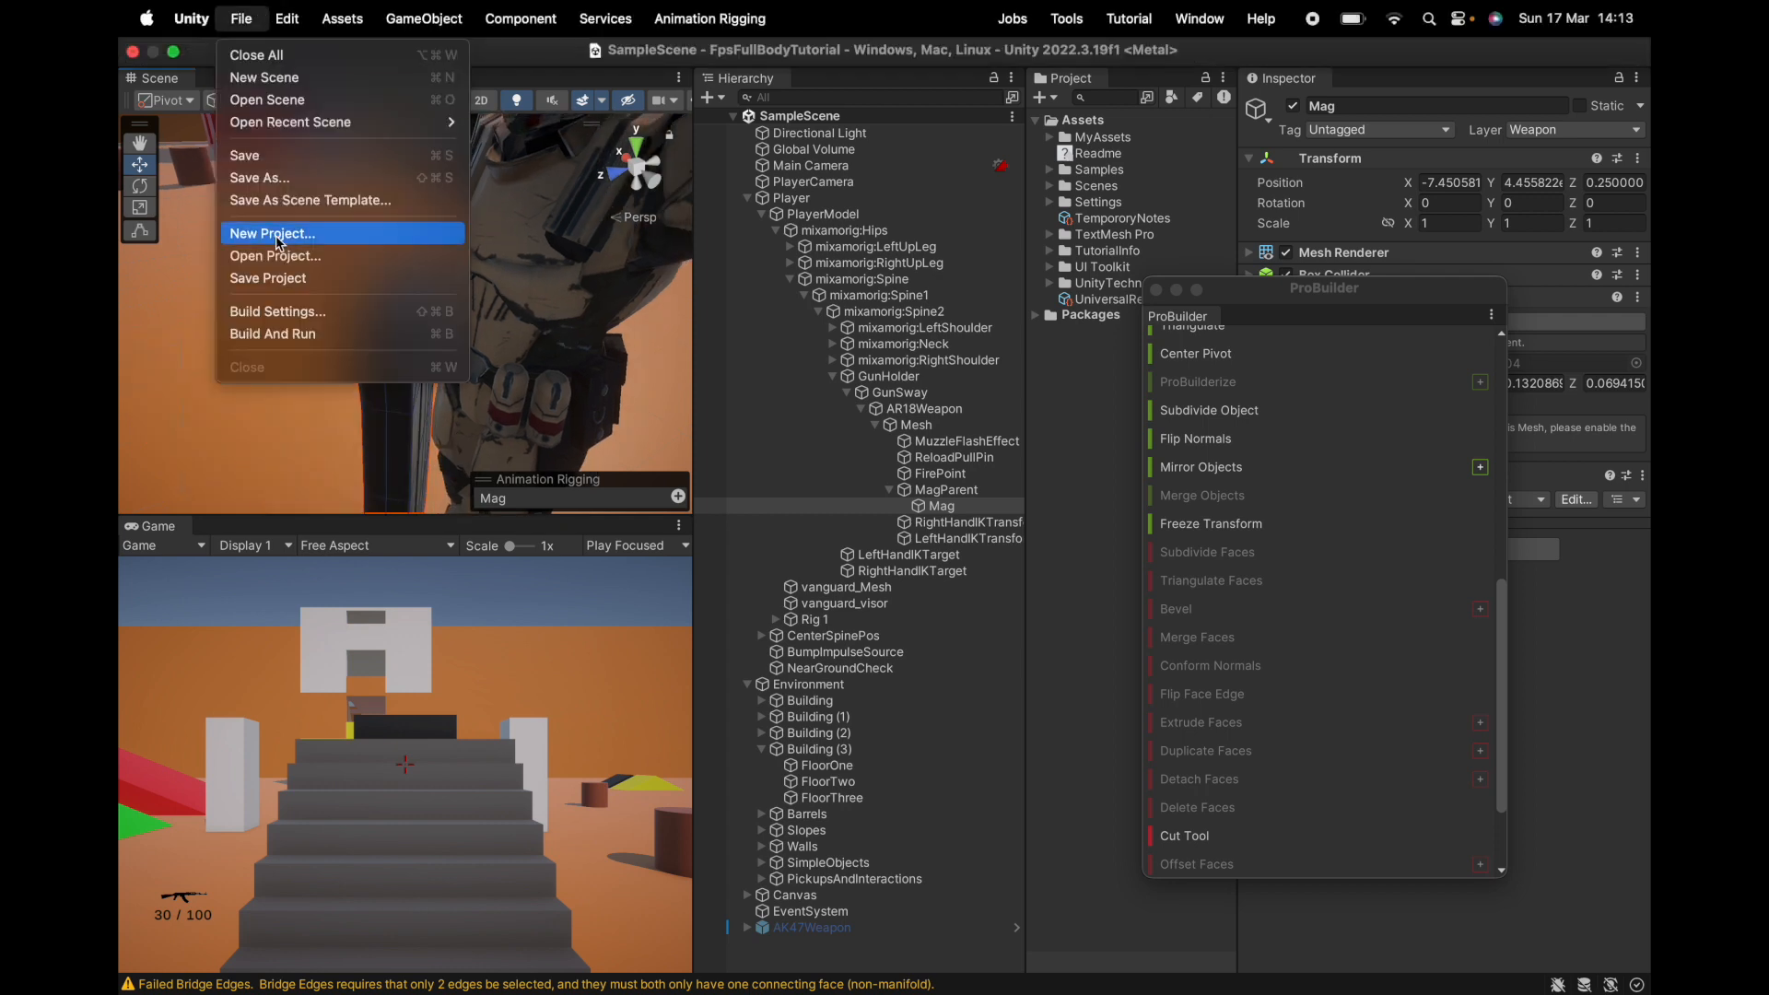
{"action": "left_click", "coordinate": [267, 277]}
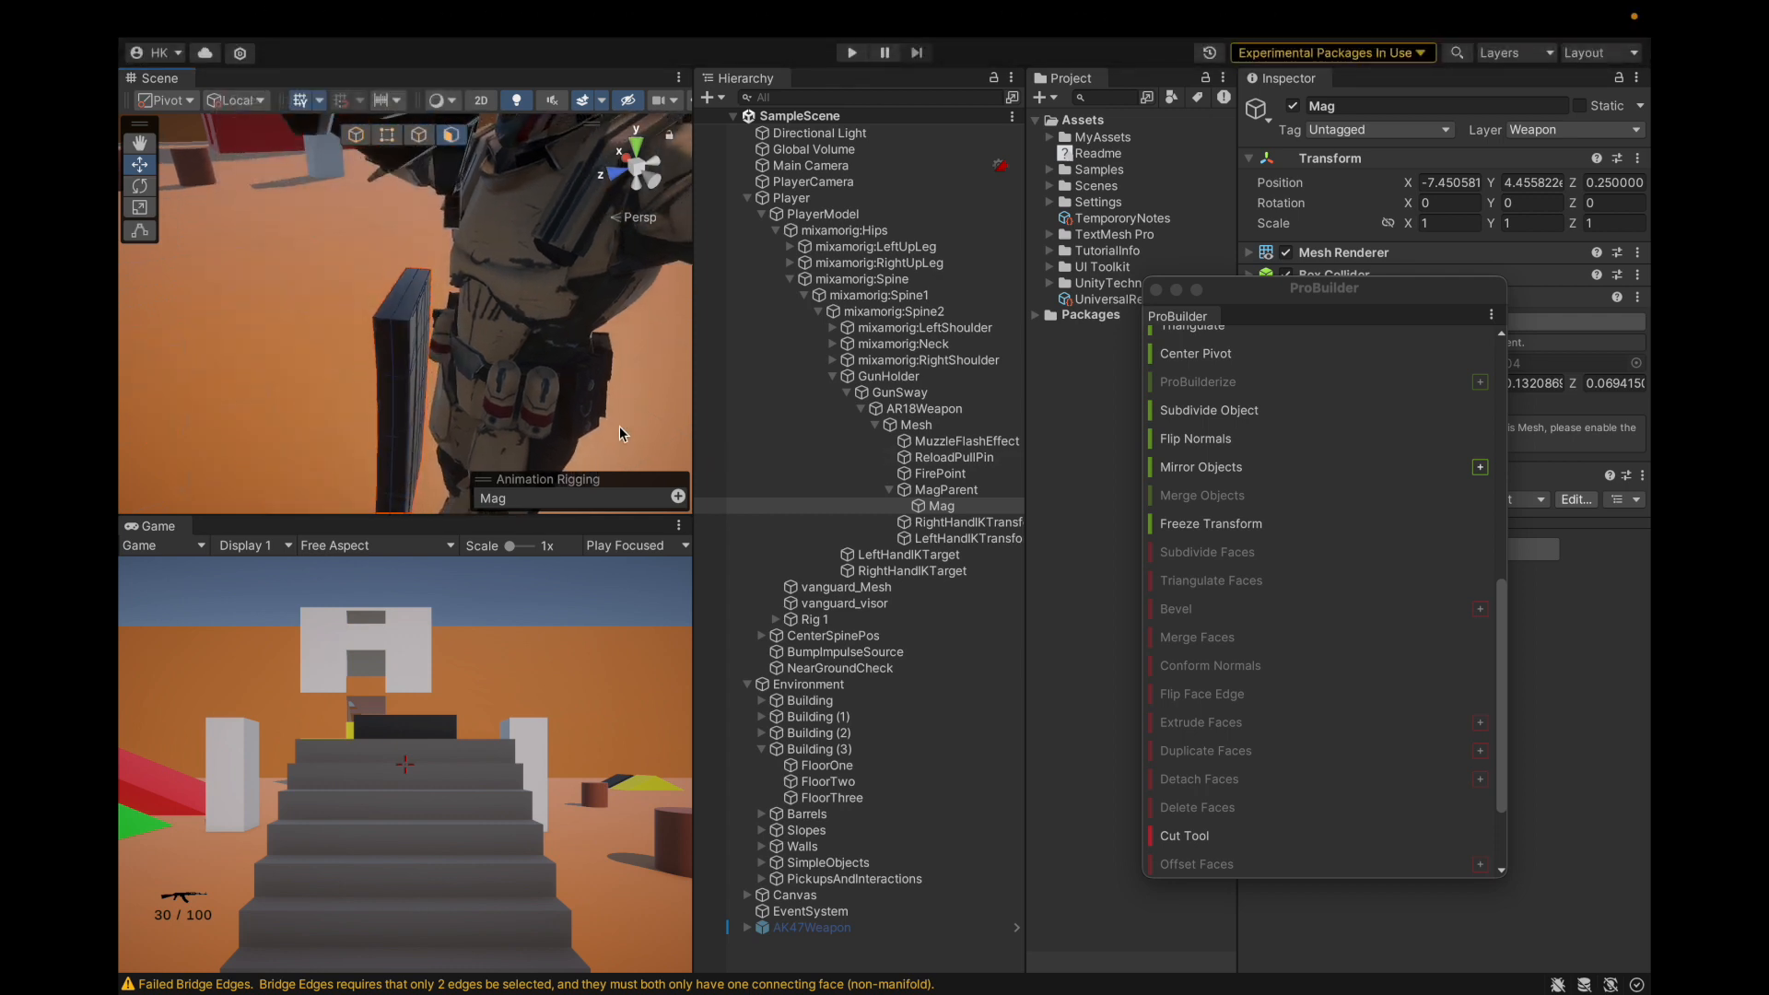
Frame the Mag object in the scene, return to object selection mode and close the ProBuilder window.
{"action": "left_click_drag", "start_coordinate": [1278, 290], "coordinate": [1340, 523]}
{"action": "left_click", "coordinate": [939, 489]}
{"action": "left_click", "coordinate": [941, 506]}
{"action": "key", "text": "f"}
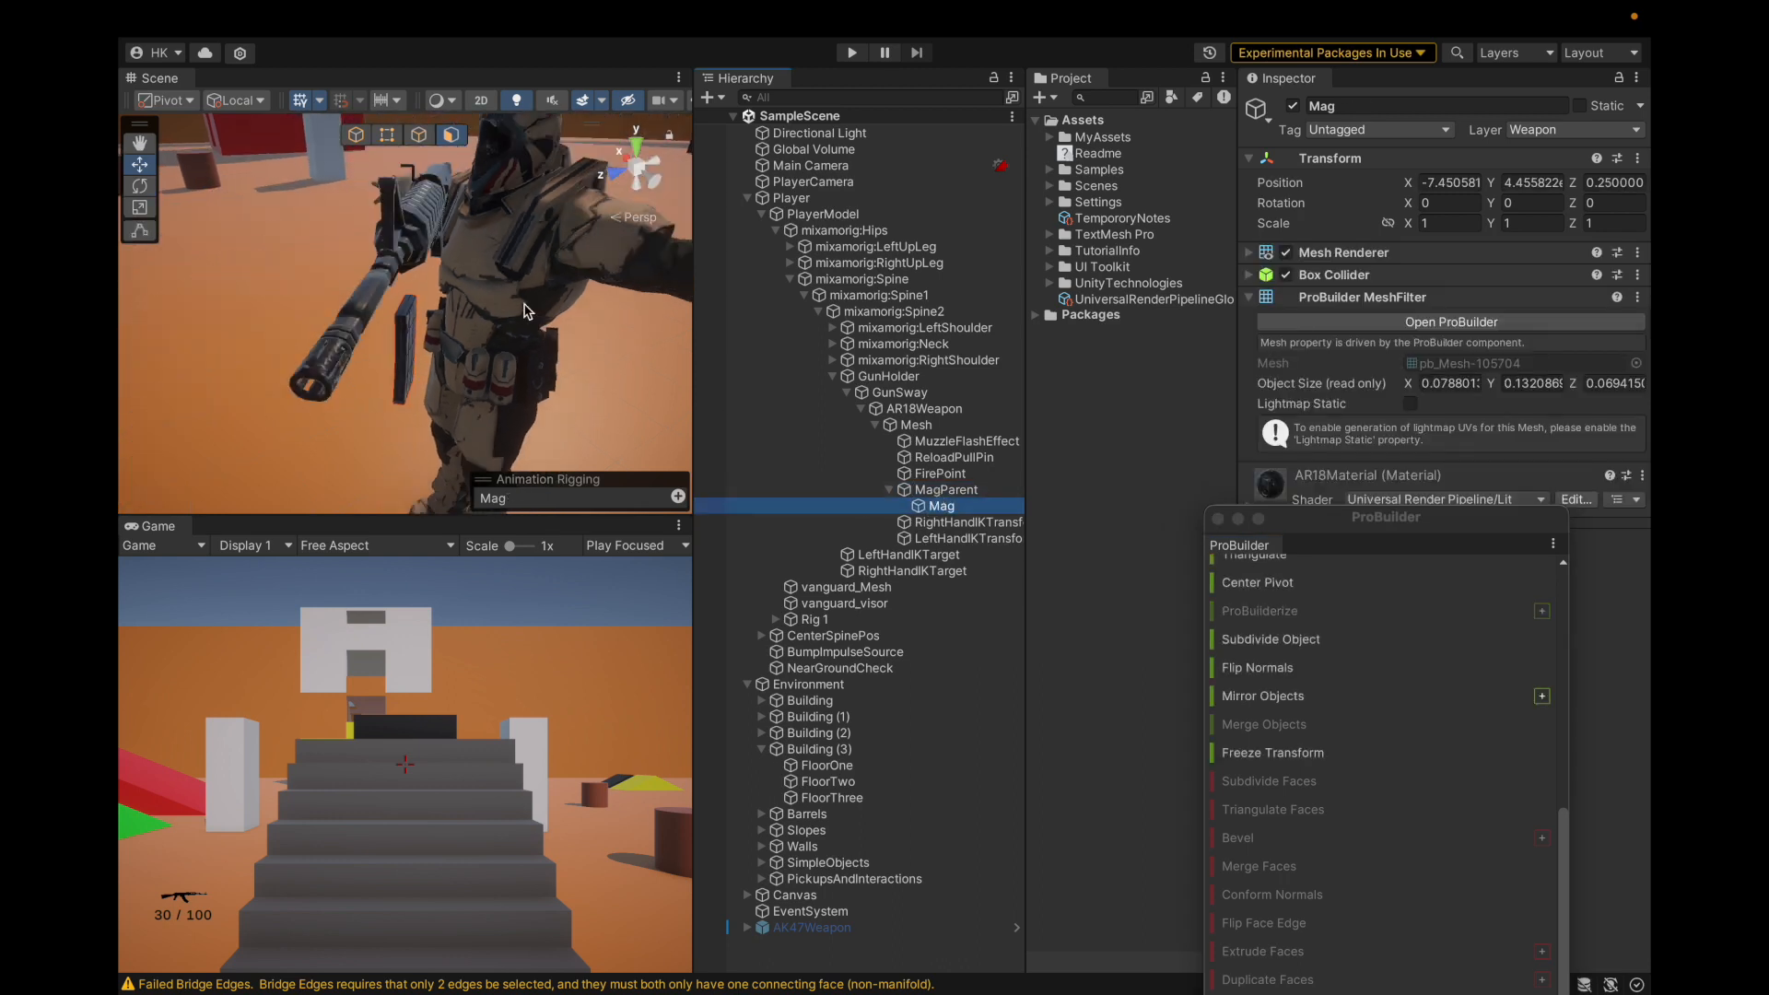
{"action": "left_click", "coordinate": [356, 136]}
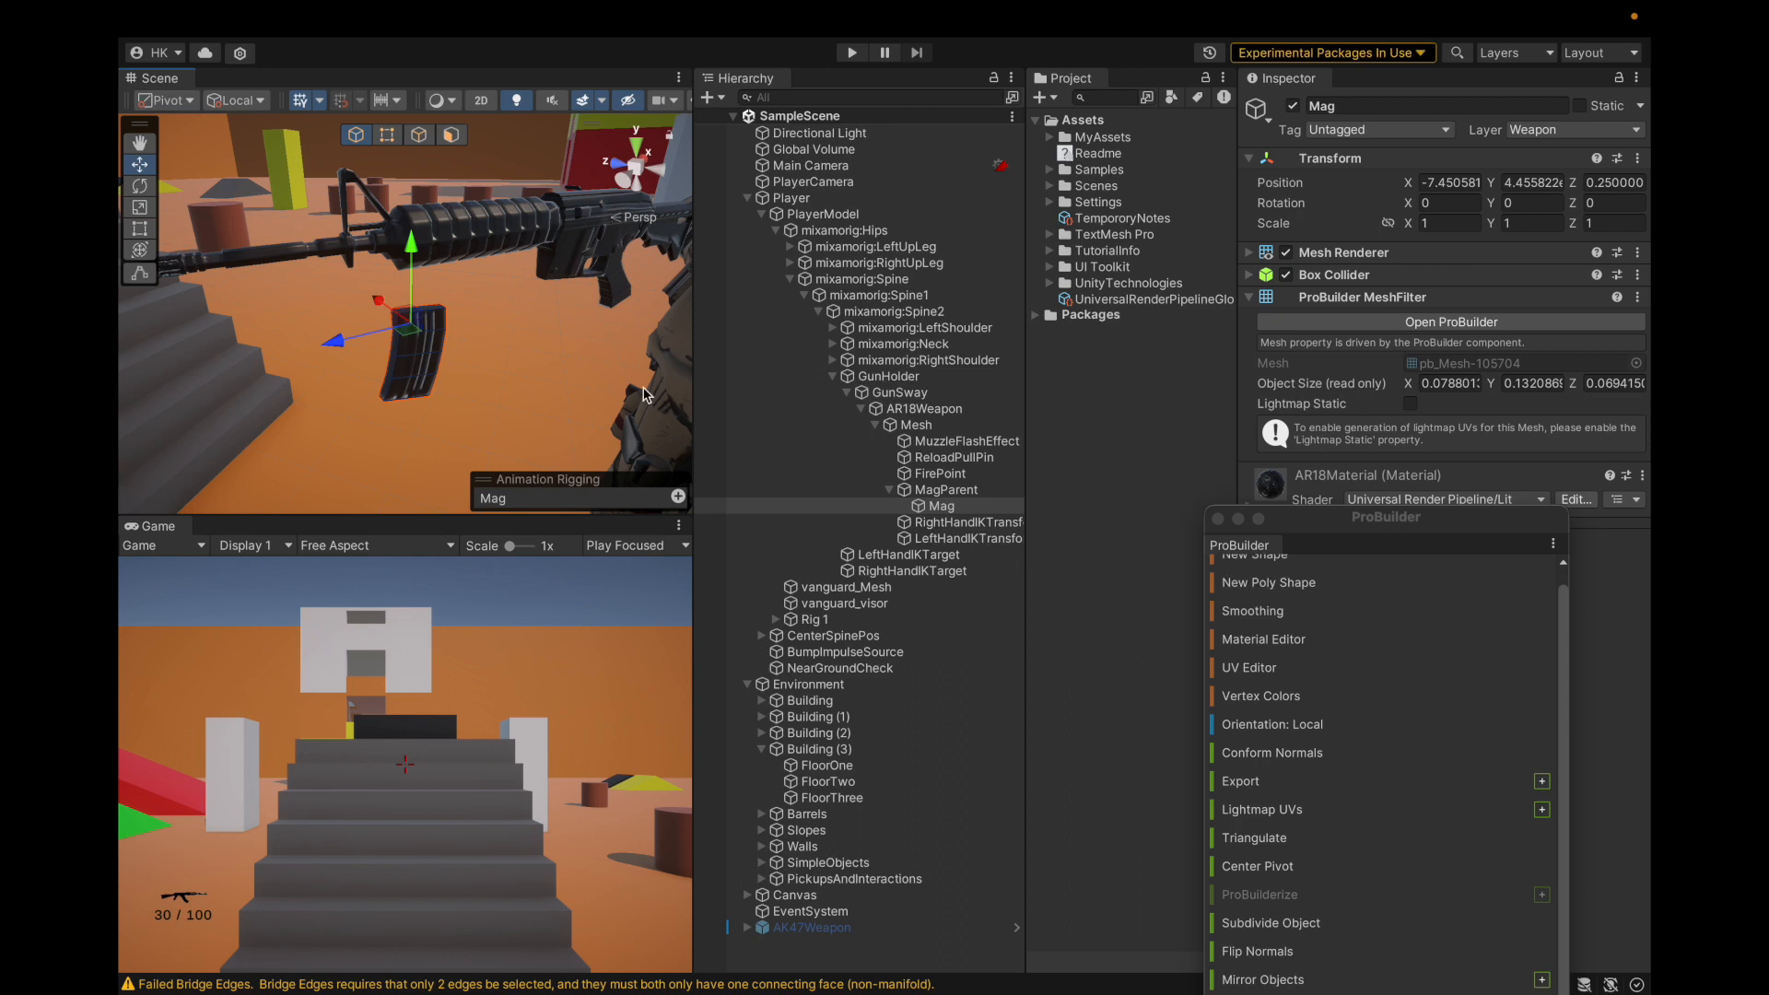
{"action": "left_click_drag", "start_coordinate": [624, 369], "coordinate": [412, 341], "text": "alt"}
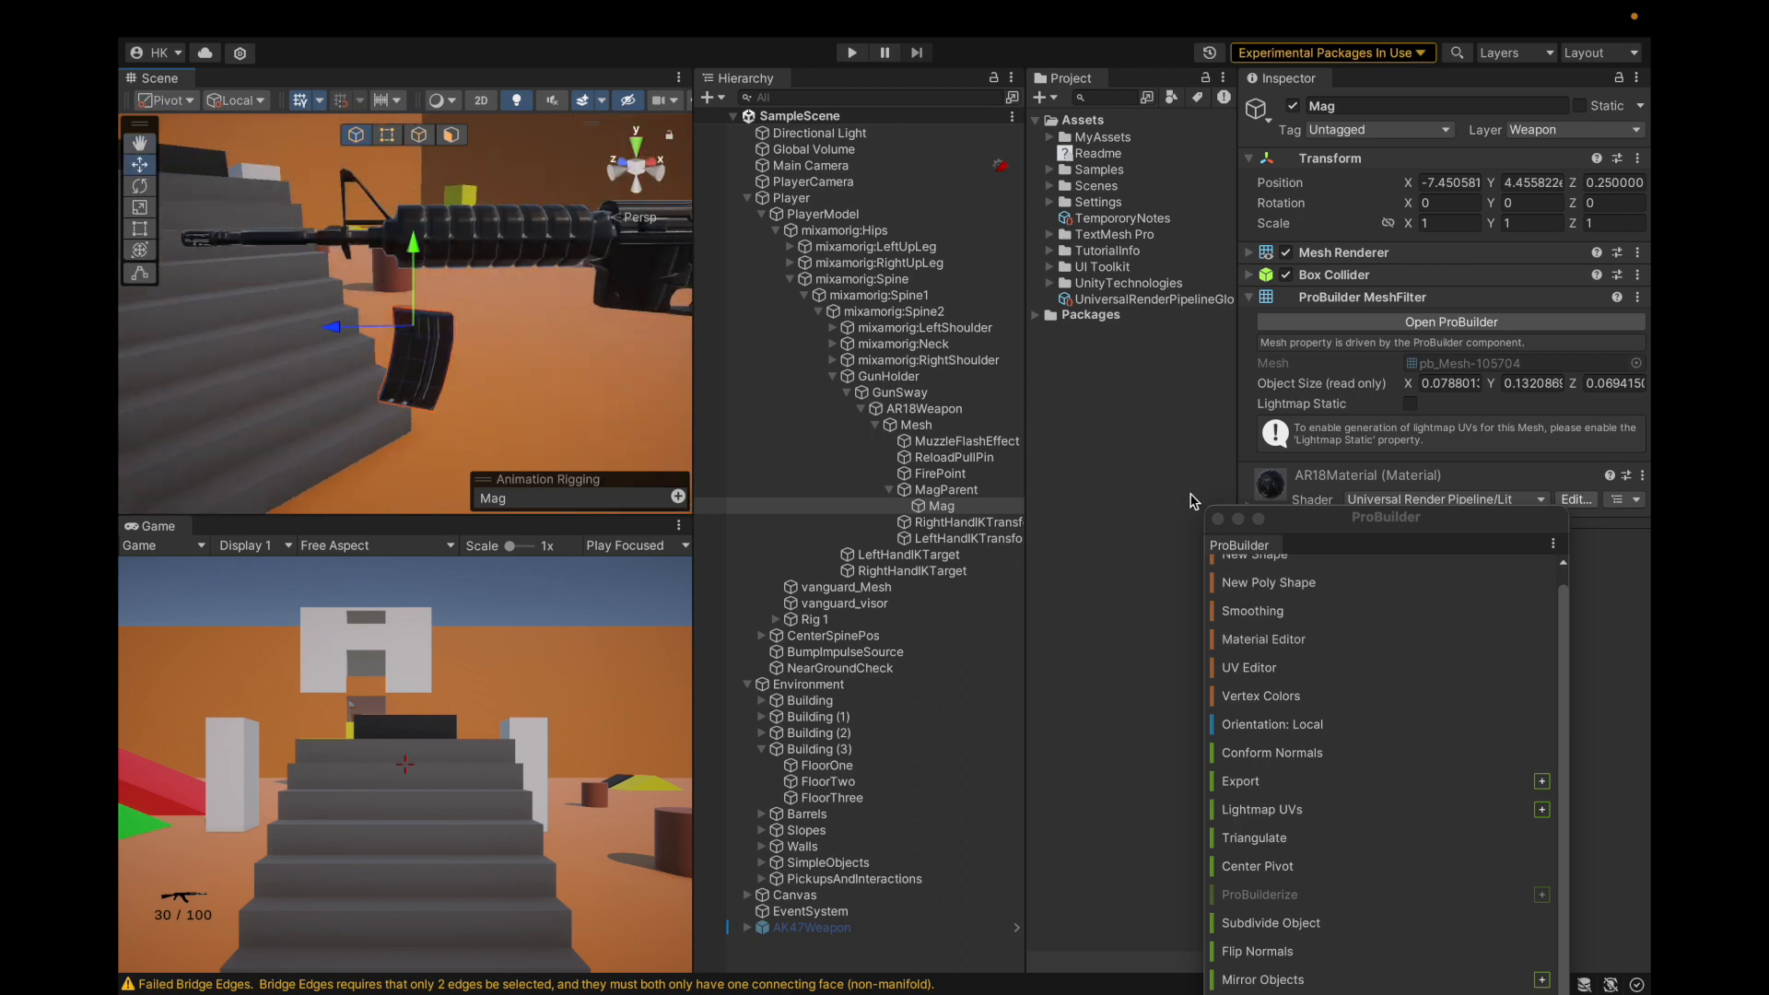
{"action": "left_click", "coordinate": [1217, 519]}
Export the Mag from ProBuilder as a mesh asset named AR18MagT in the MyAssets/Models/Guns/AR18 folder.
{"action": "left_click", "coordinate": [1066, 18]}
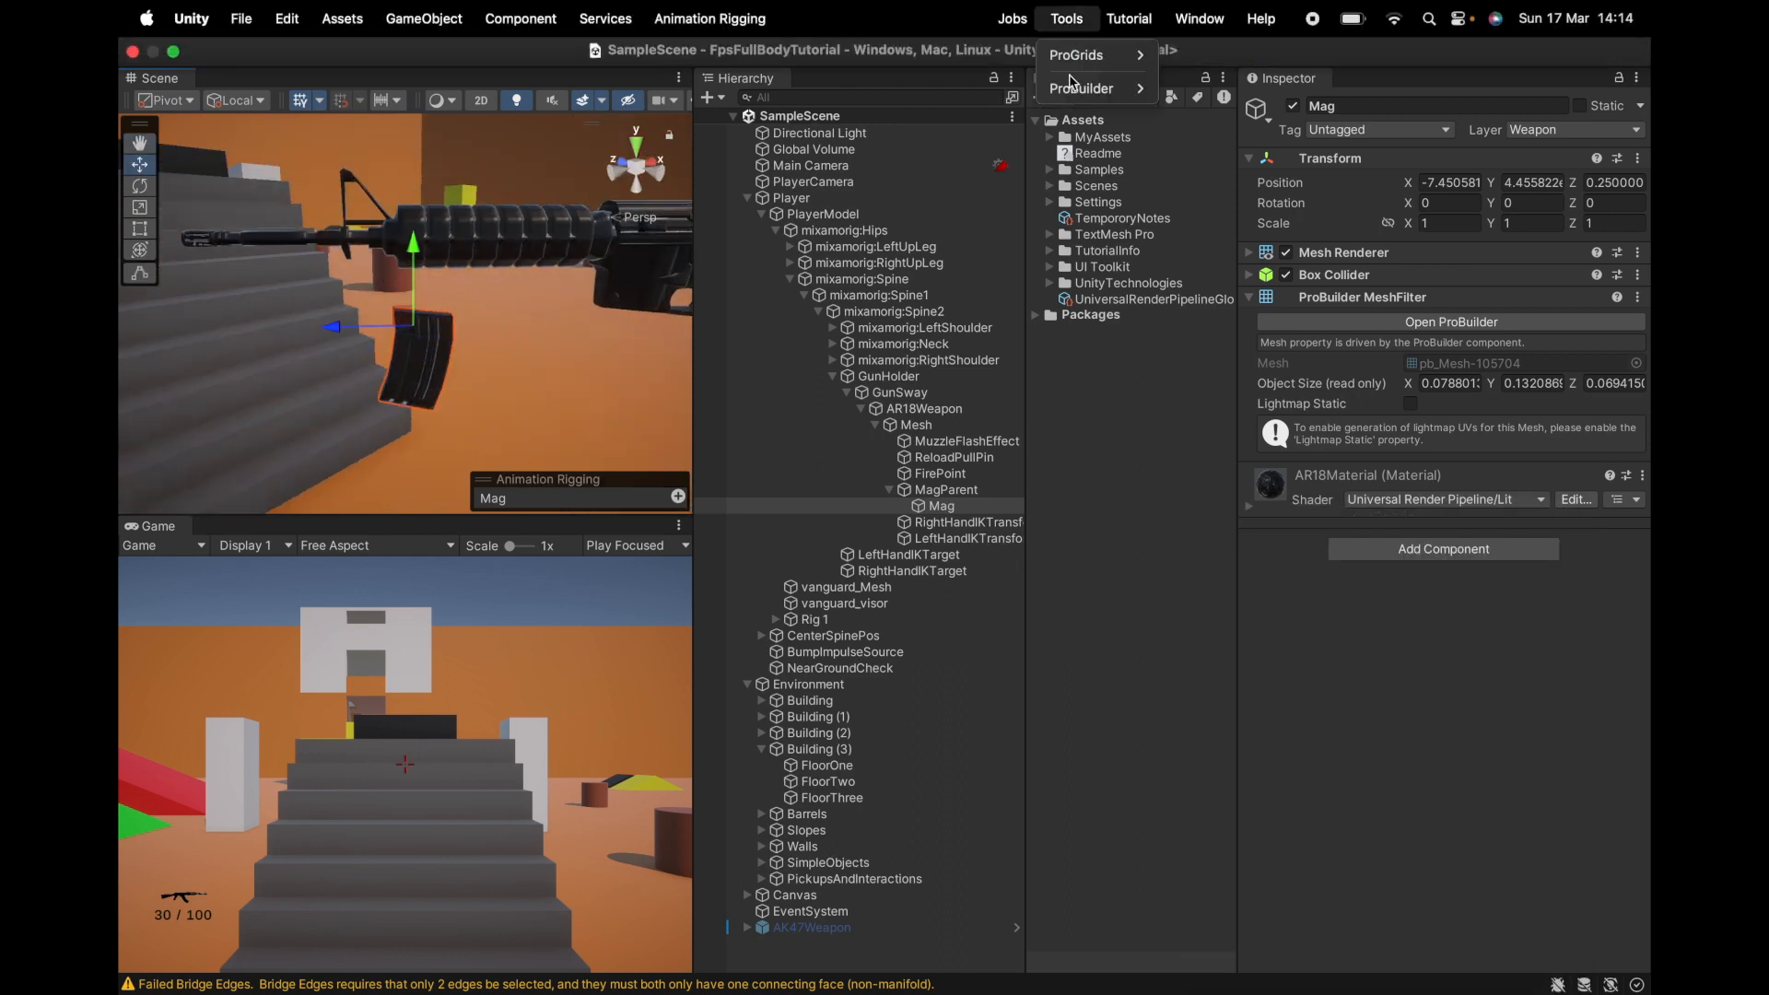
{"action": "mouse_move", "coordinate": [1077, 88]}
{"action": "mouse_move", "coordinate": [1252, 367]}
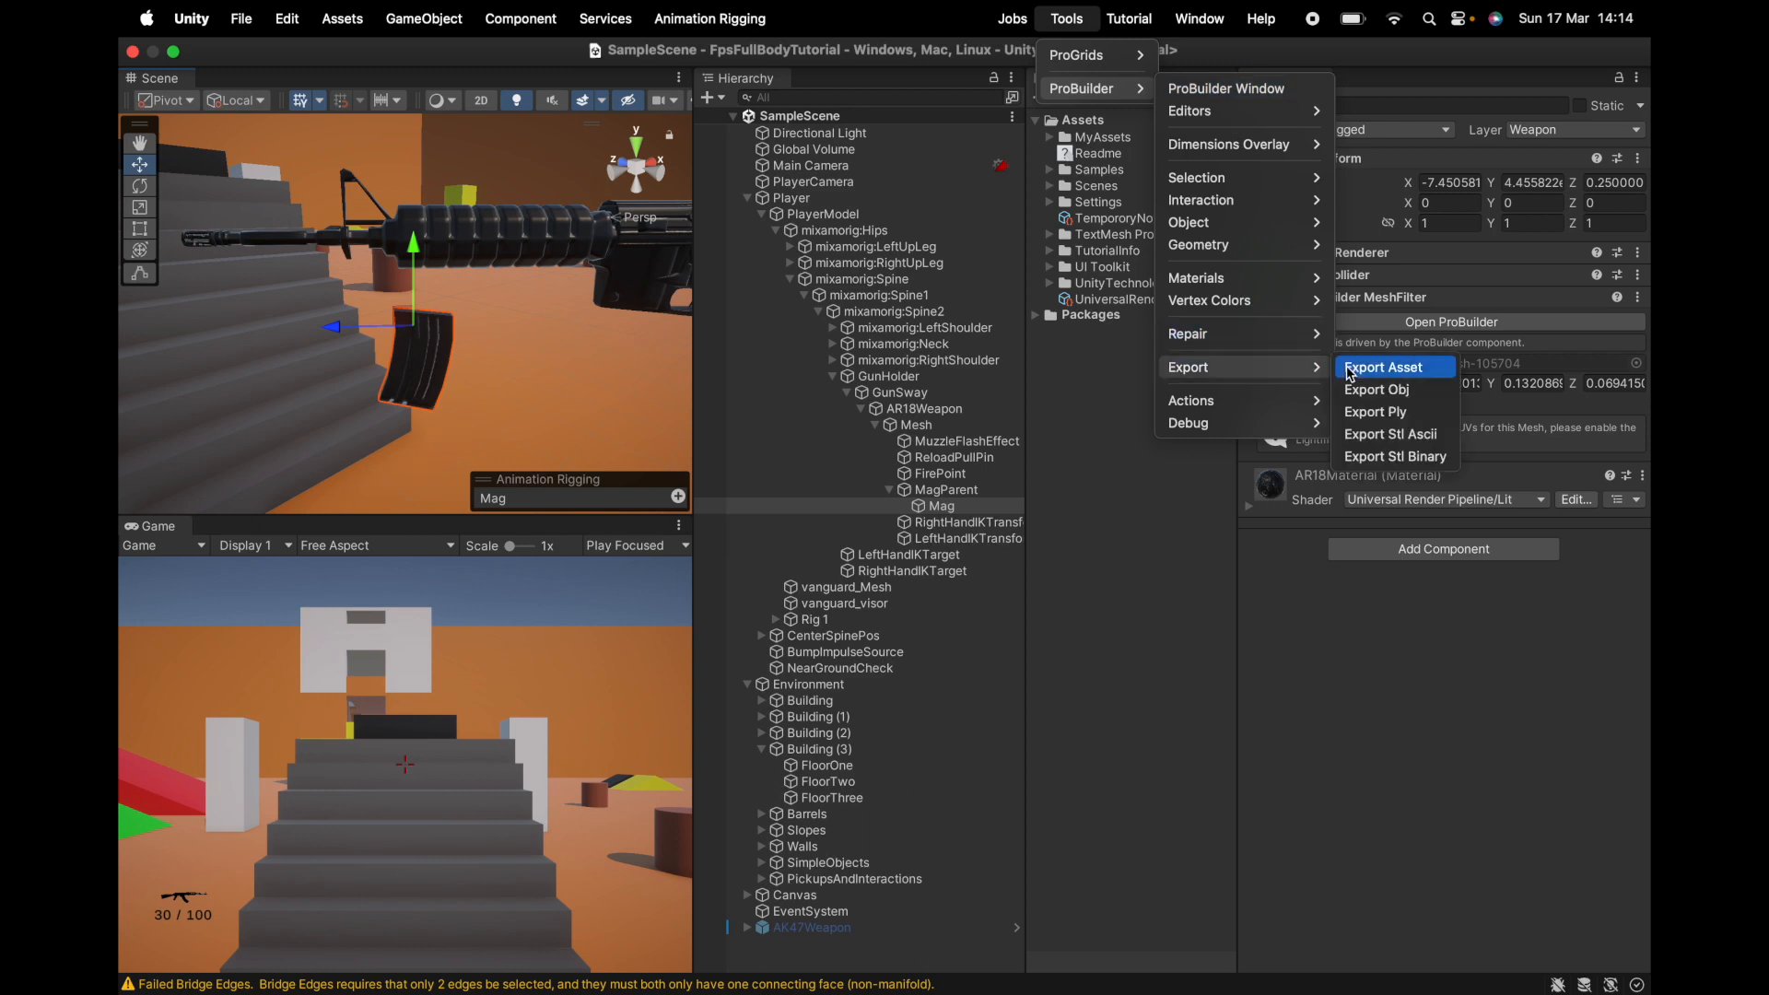
{"action": "left_click", "coordinate": [1350, 368]}
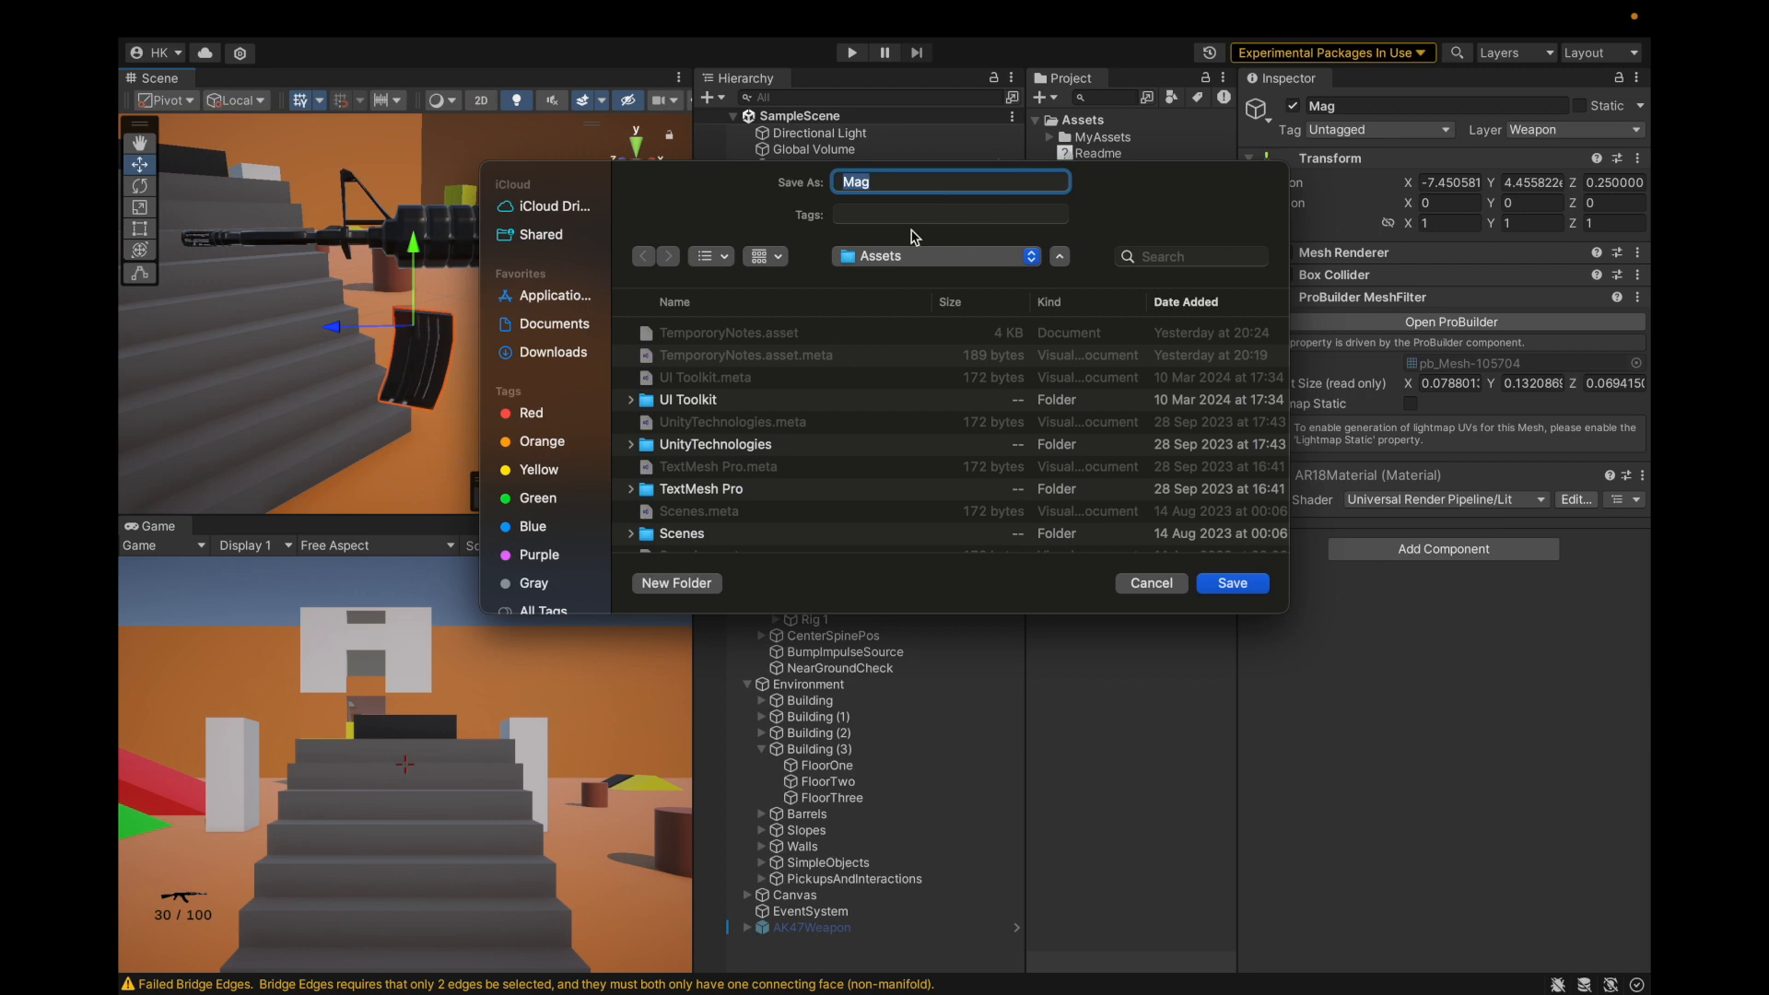
{"action": "scroll", "coordinate": [782, 416], "scroll_direction": "down", "scroll_amount": 5}
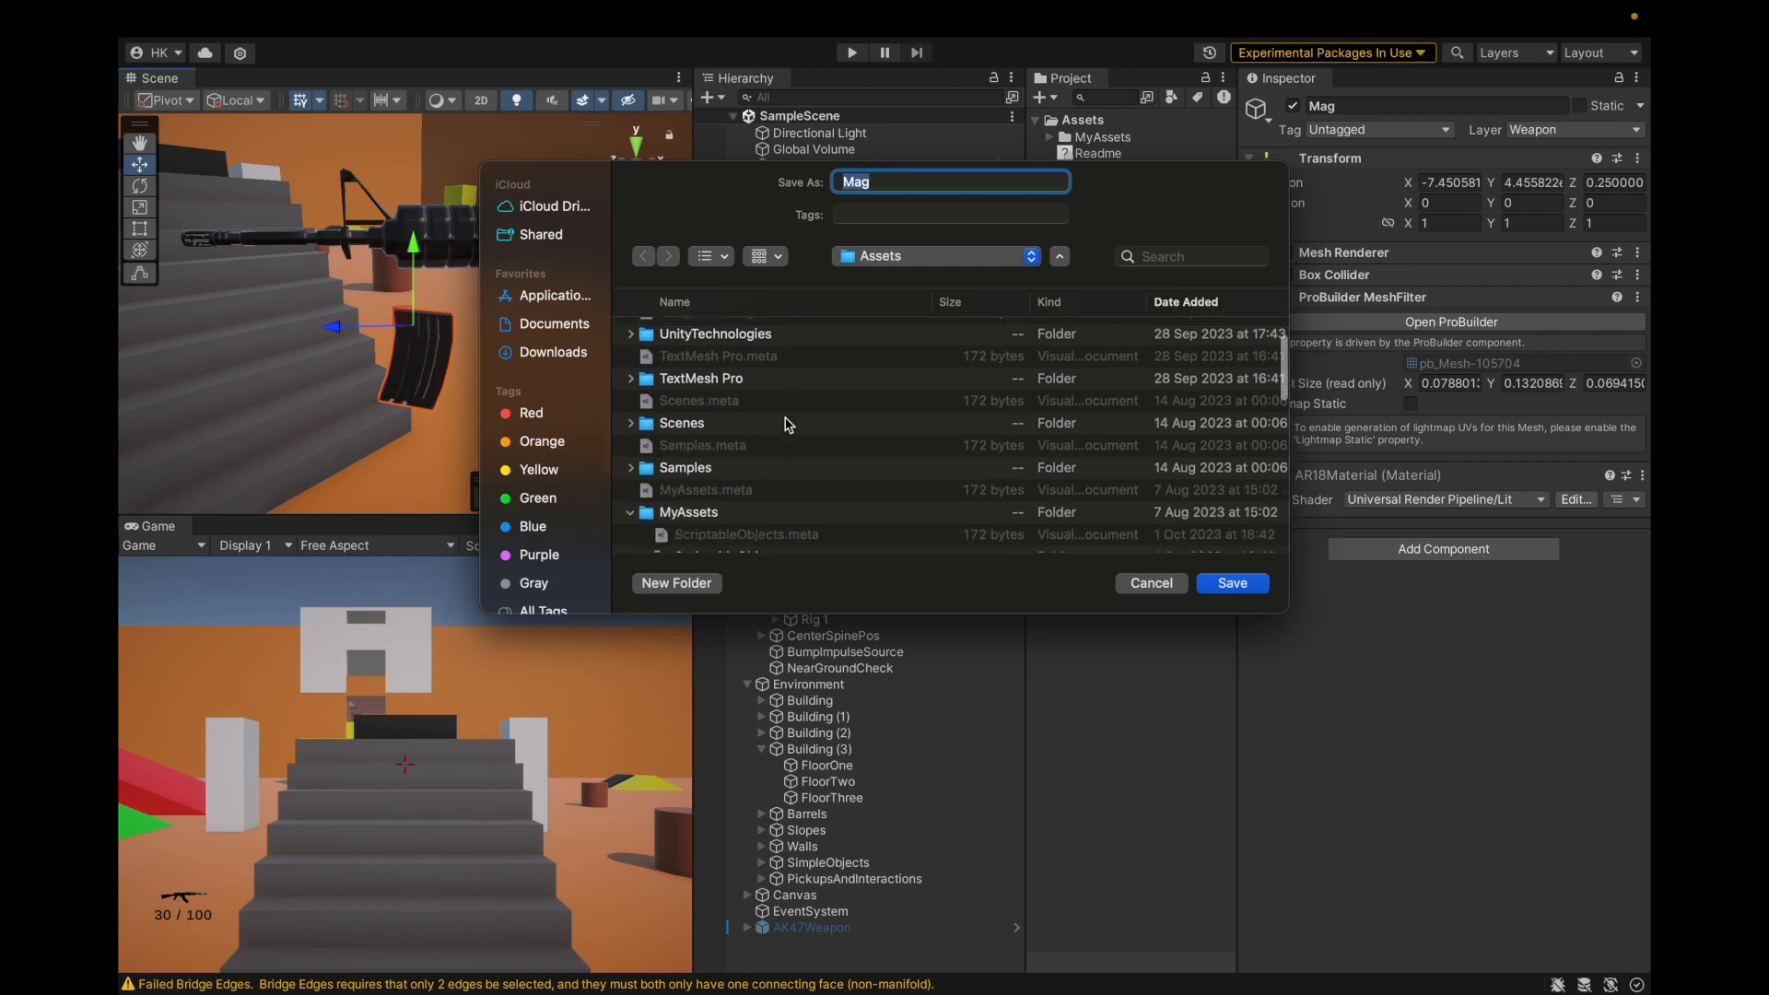
{"action": "double_click", "coordinate": [721, 405]}
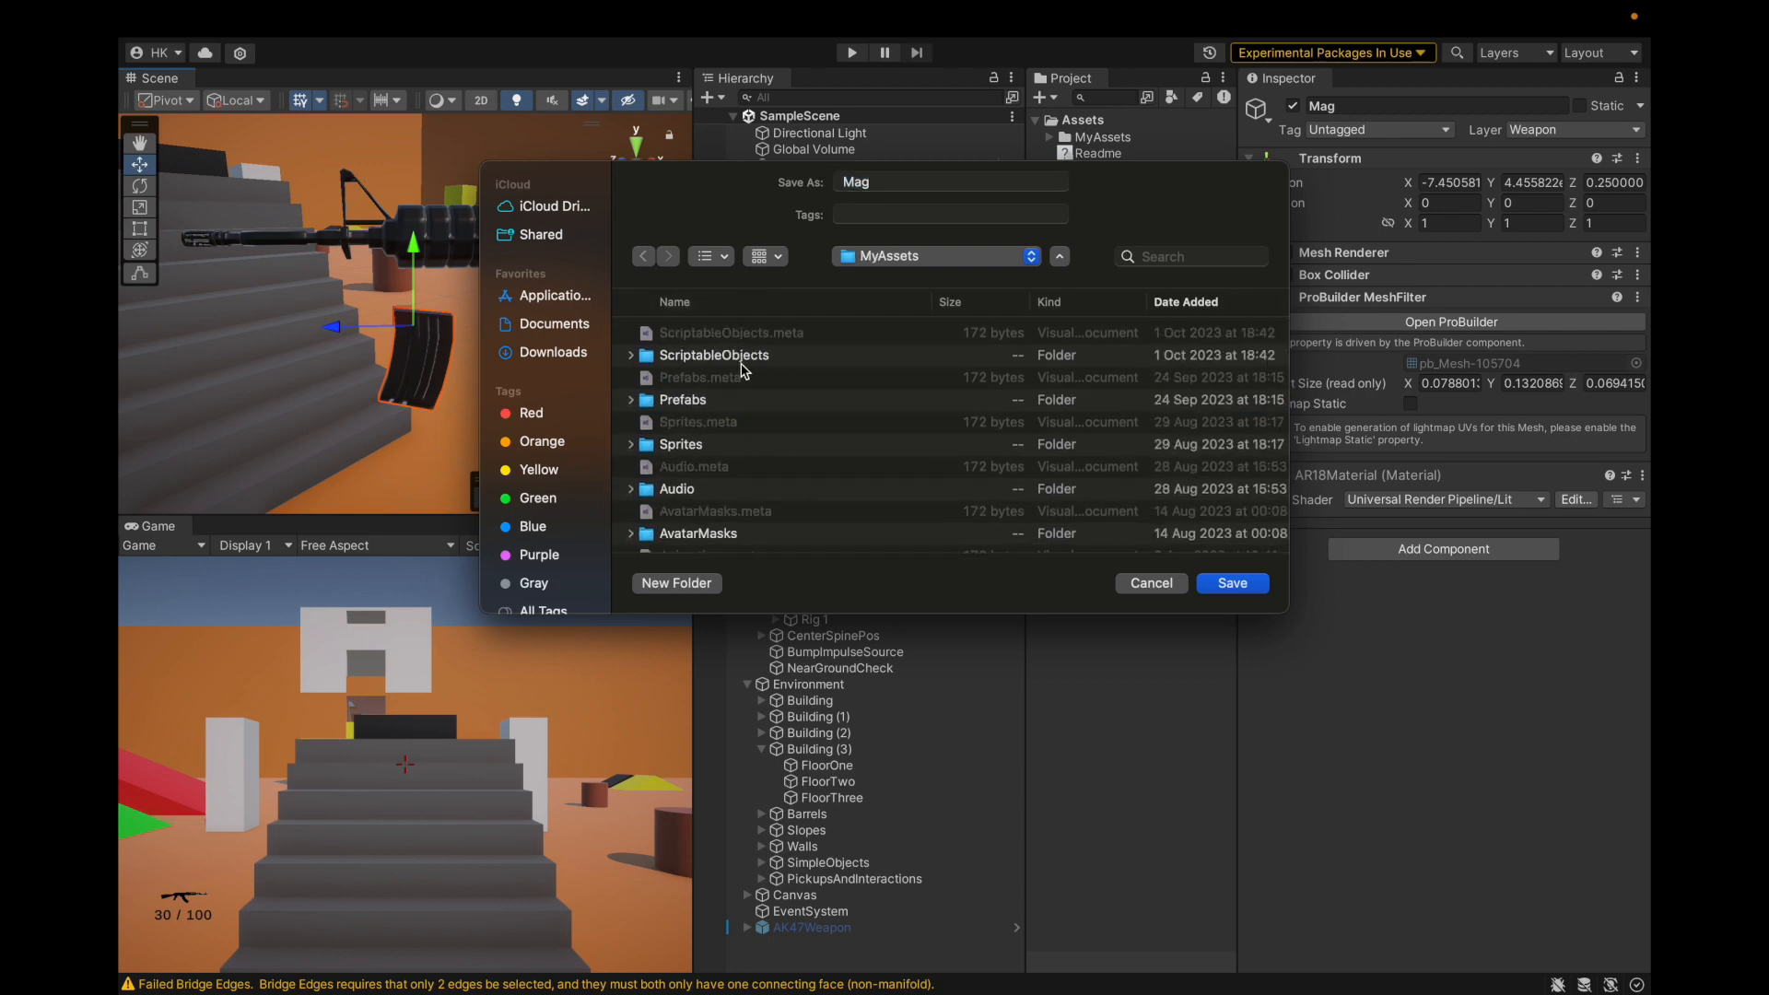
{"action": "scroll", "coordinate": [737, 387], "scroll_direction": "down", "scroll_amount": 10}
{"action": "left_click", "coordinate": [730, 398]}
{"action": "double_click", "coordinate": [730, 397]}
{"action": "double_click", "coordinate": [684, 446]}
{"action": "double_click", "coordinate": [698, 357]}
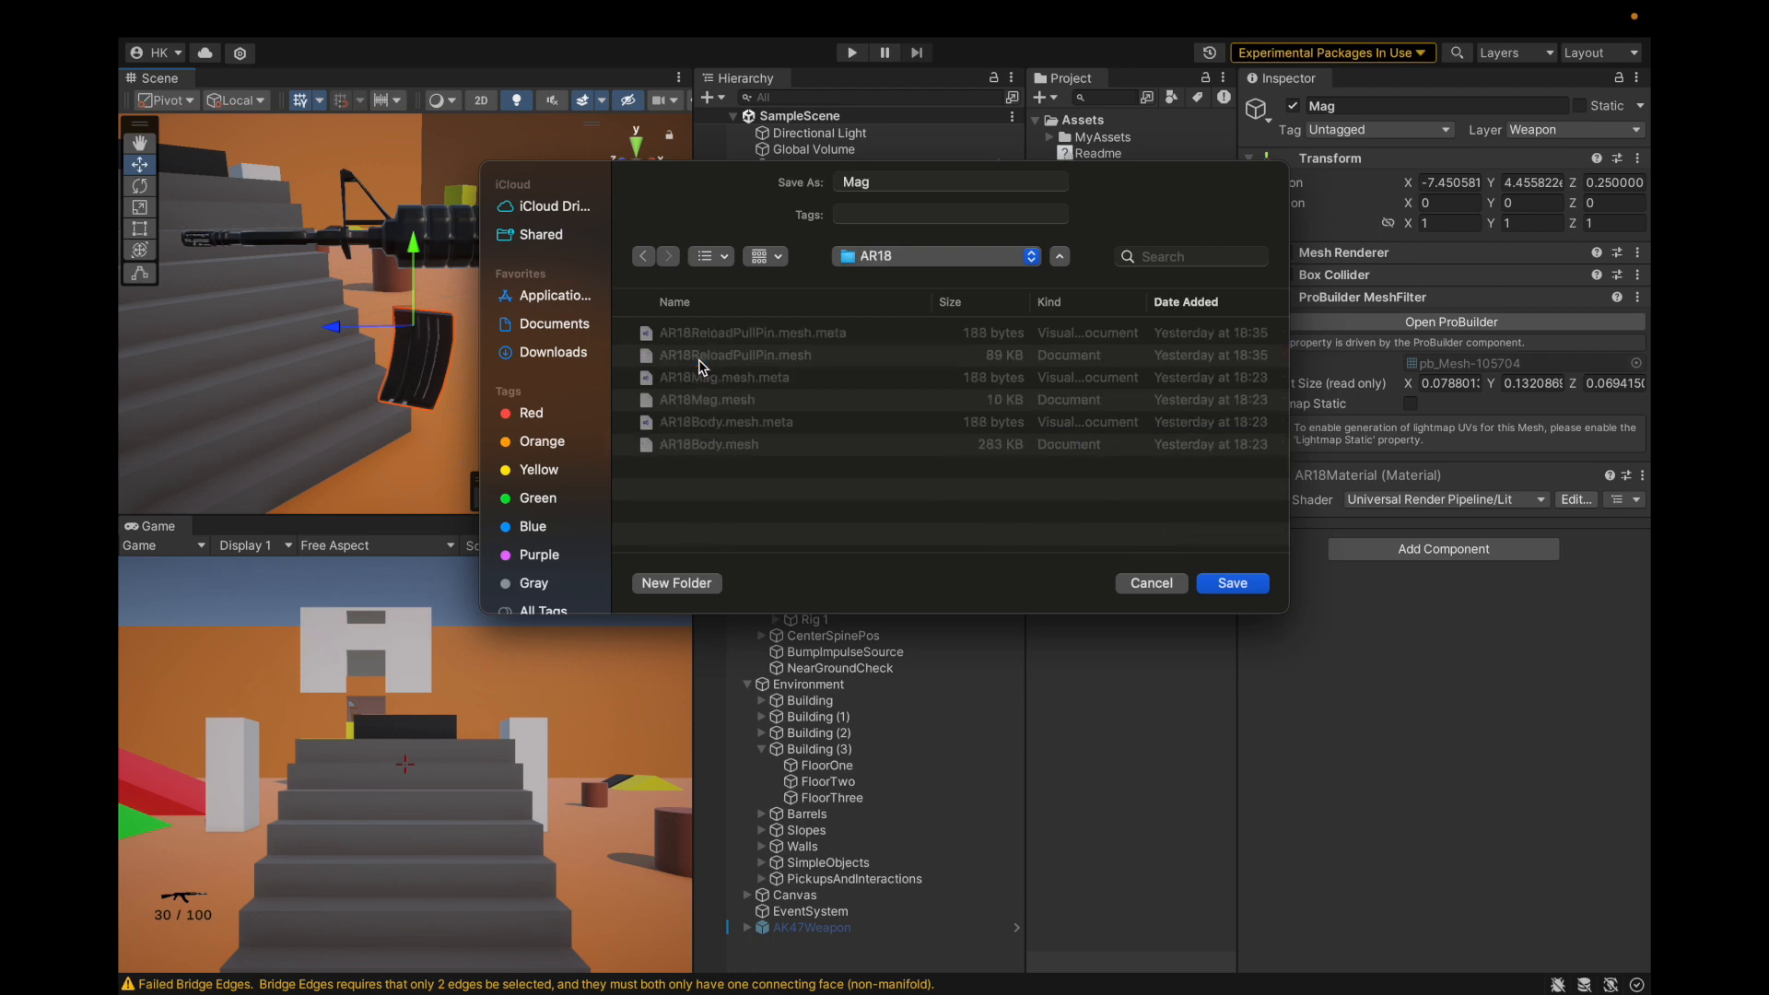
{"action": "left_click", "coordinate": [894, 183]}
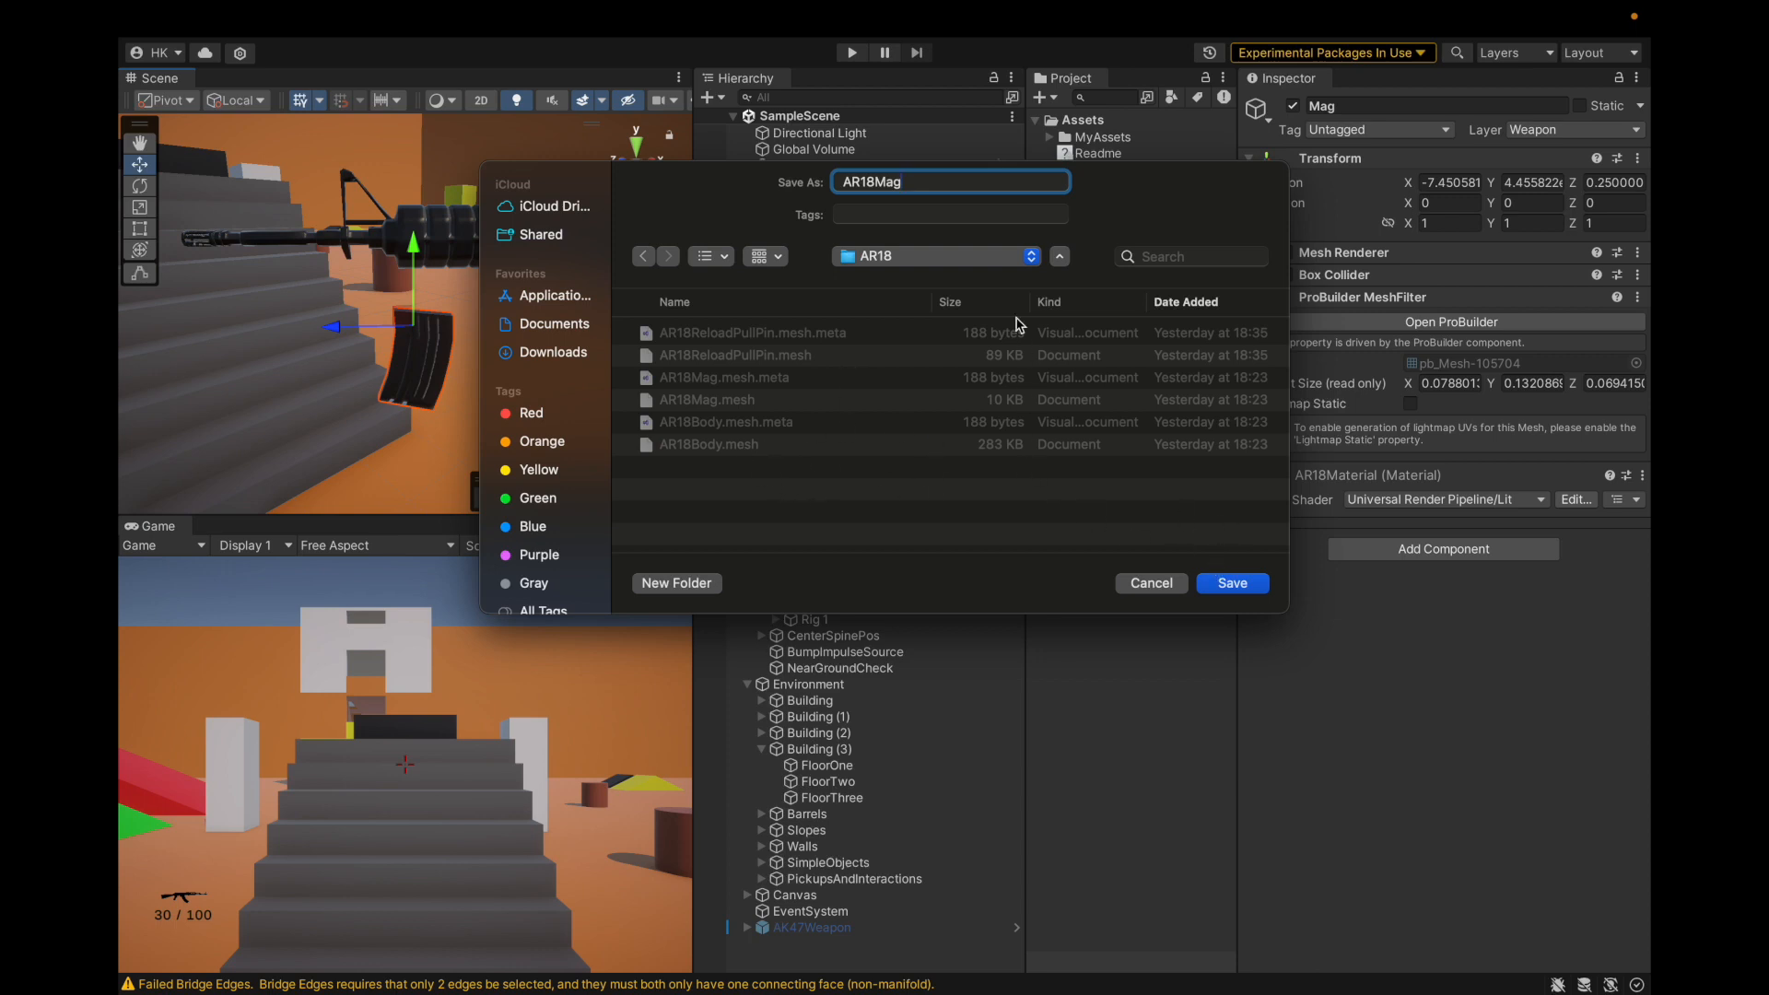
{"action": "left_click", "coordinate": [1230, 585]}
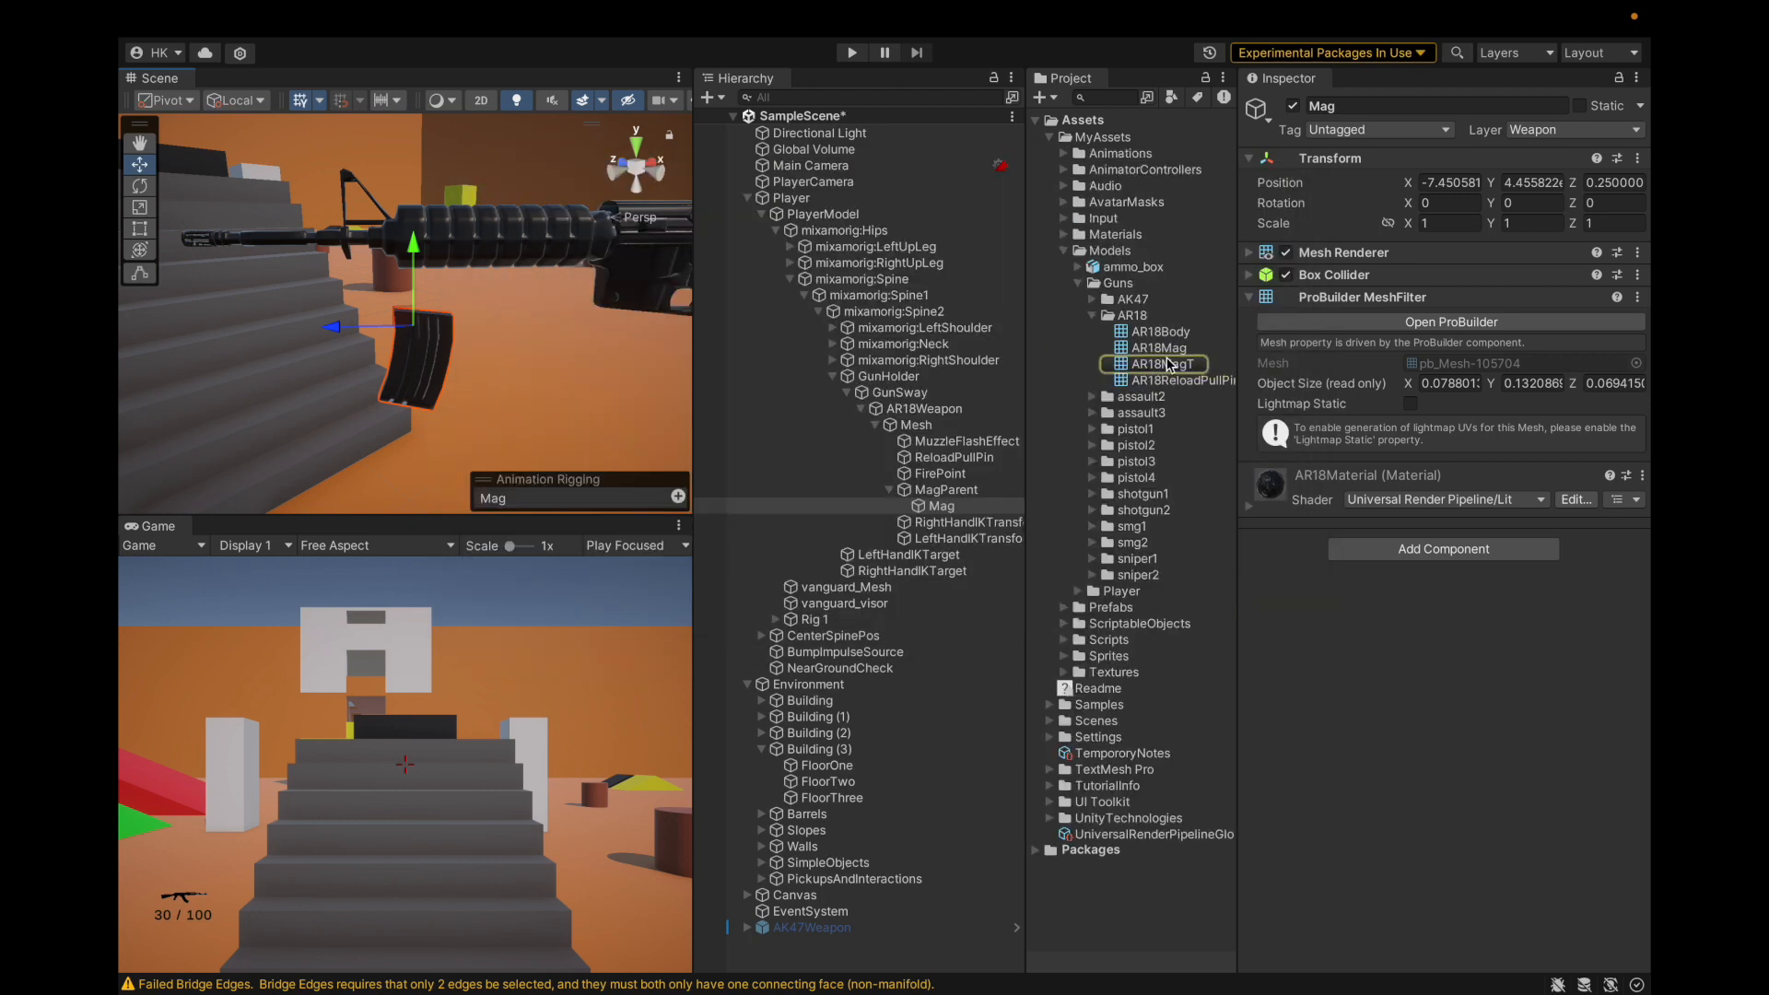
Remove the ProBuilder MeshFilter component from the Mag and give the object the exported AR18MagT mesh instead.
{"action": "right_click", "coordinate": [1342, 300]}
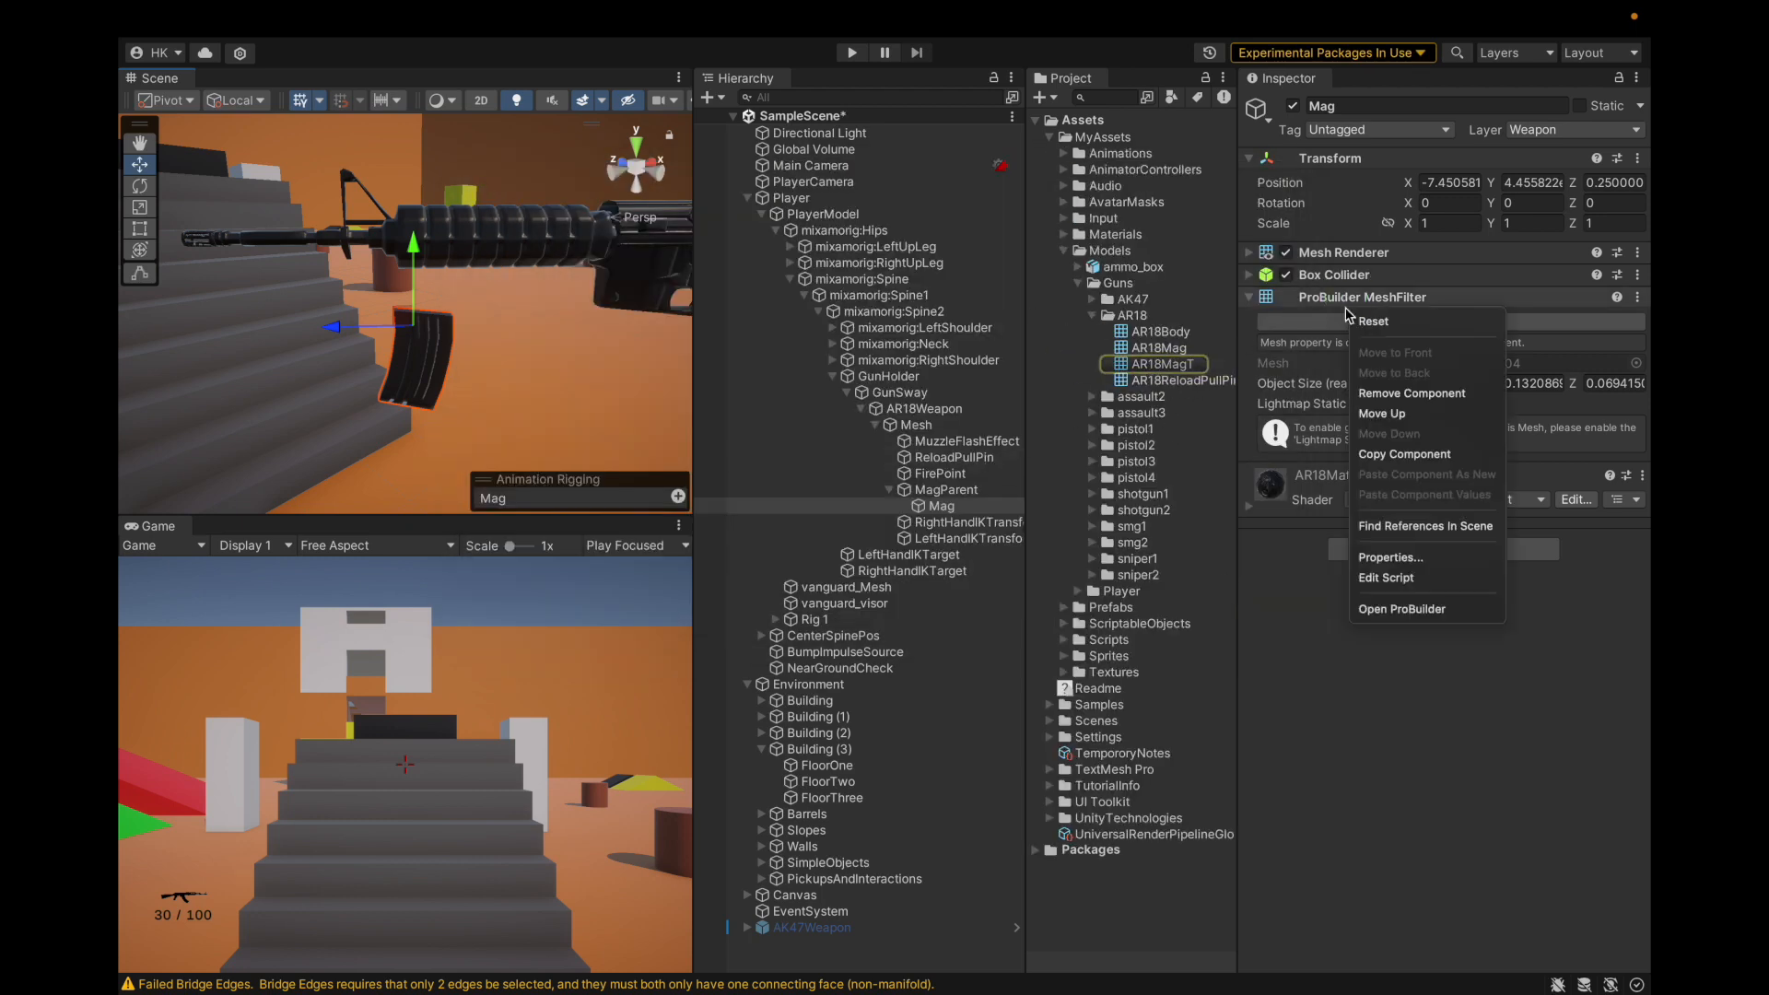
{"action": "left_click", "coordinate": [1382, 394]}
{"action": "left_click", "coordinate": [1145, 362]}
{"action": "left_click_drag", "start_coordinate": [1145, 362], "coordinate": [1293, 277]}
{"action": "left_click_drag", "start_coordinate": [1172, 366], "coordinate": [1465, 276]}
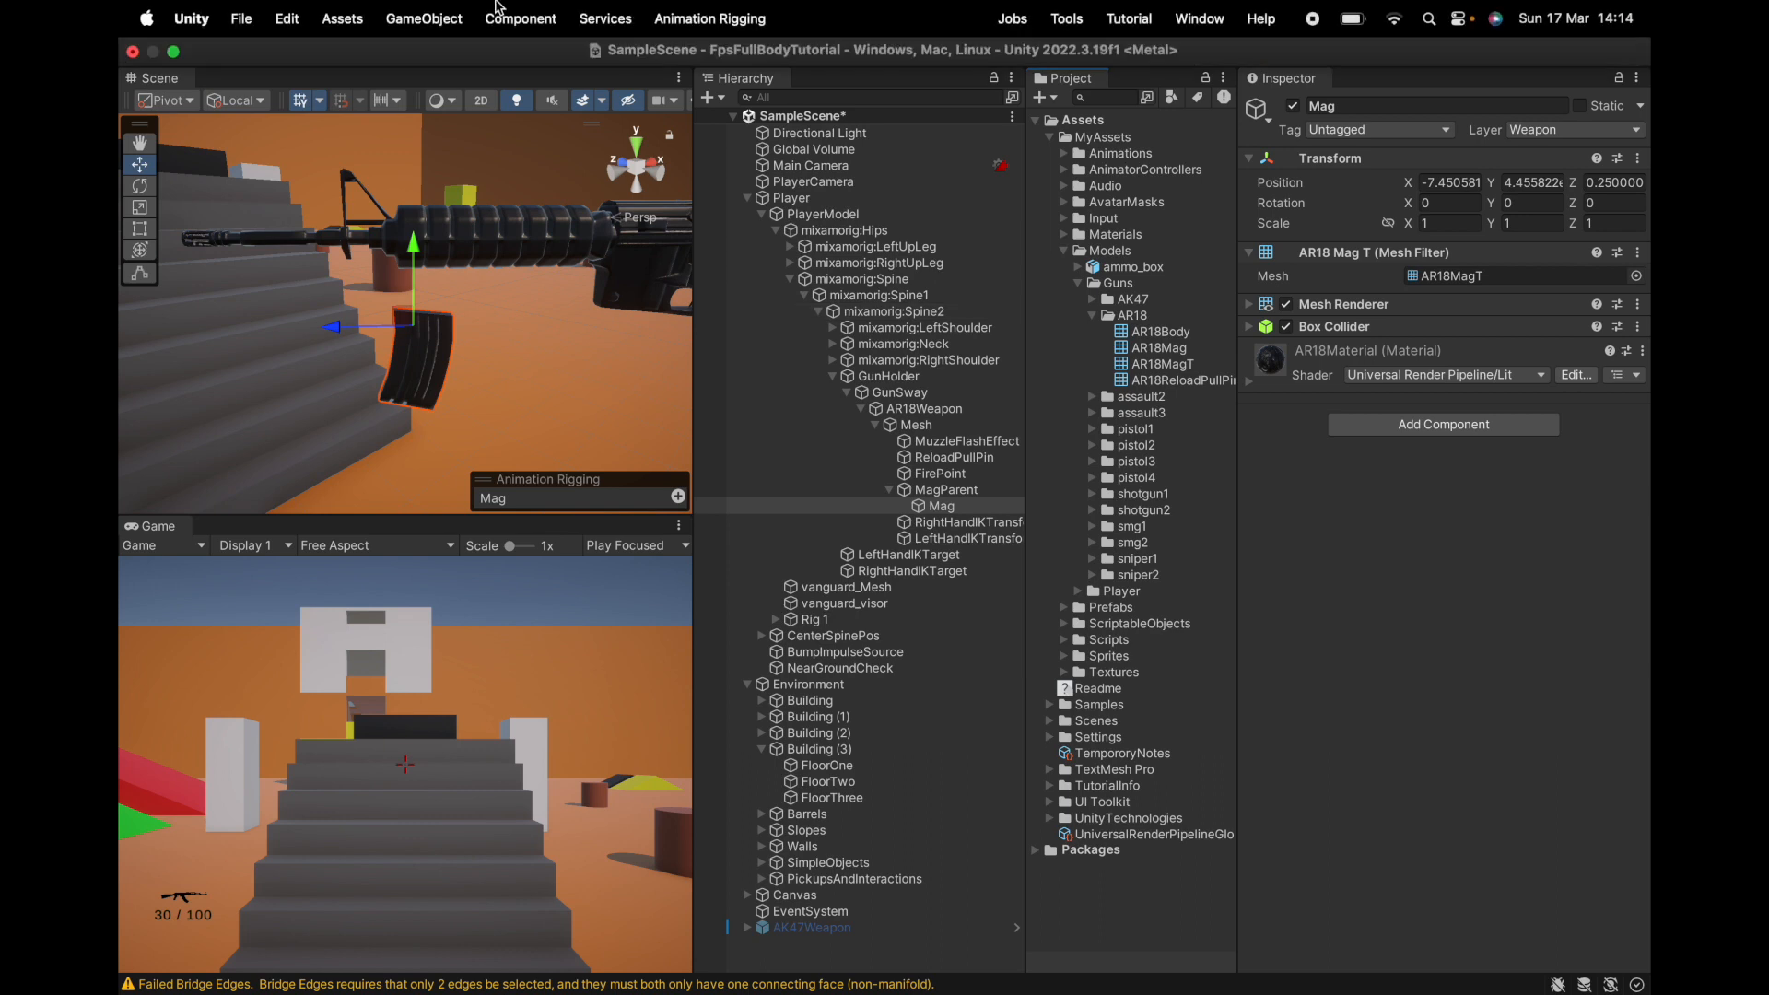
Move the Mag along its Z axis to position 0 under the rifle's magazine well and save the project.
{"action": "scroll", "coordinate": [350, 313], "scroll_direction": "down", "scroll_amount": 3}
{"action": "left_click_drag", "start_coordinate": [335, 328], "coordinate": [466, 330], "text": "super"}
{"action": "key", "text": "f"}
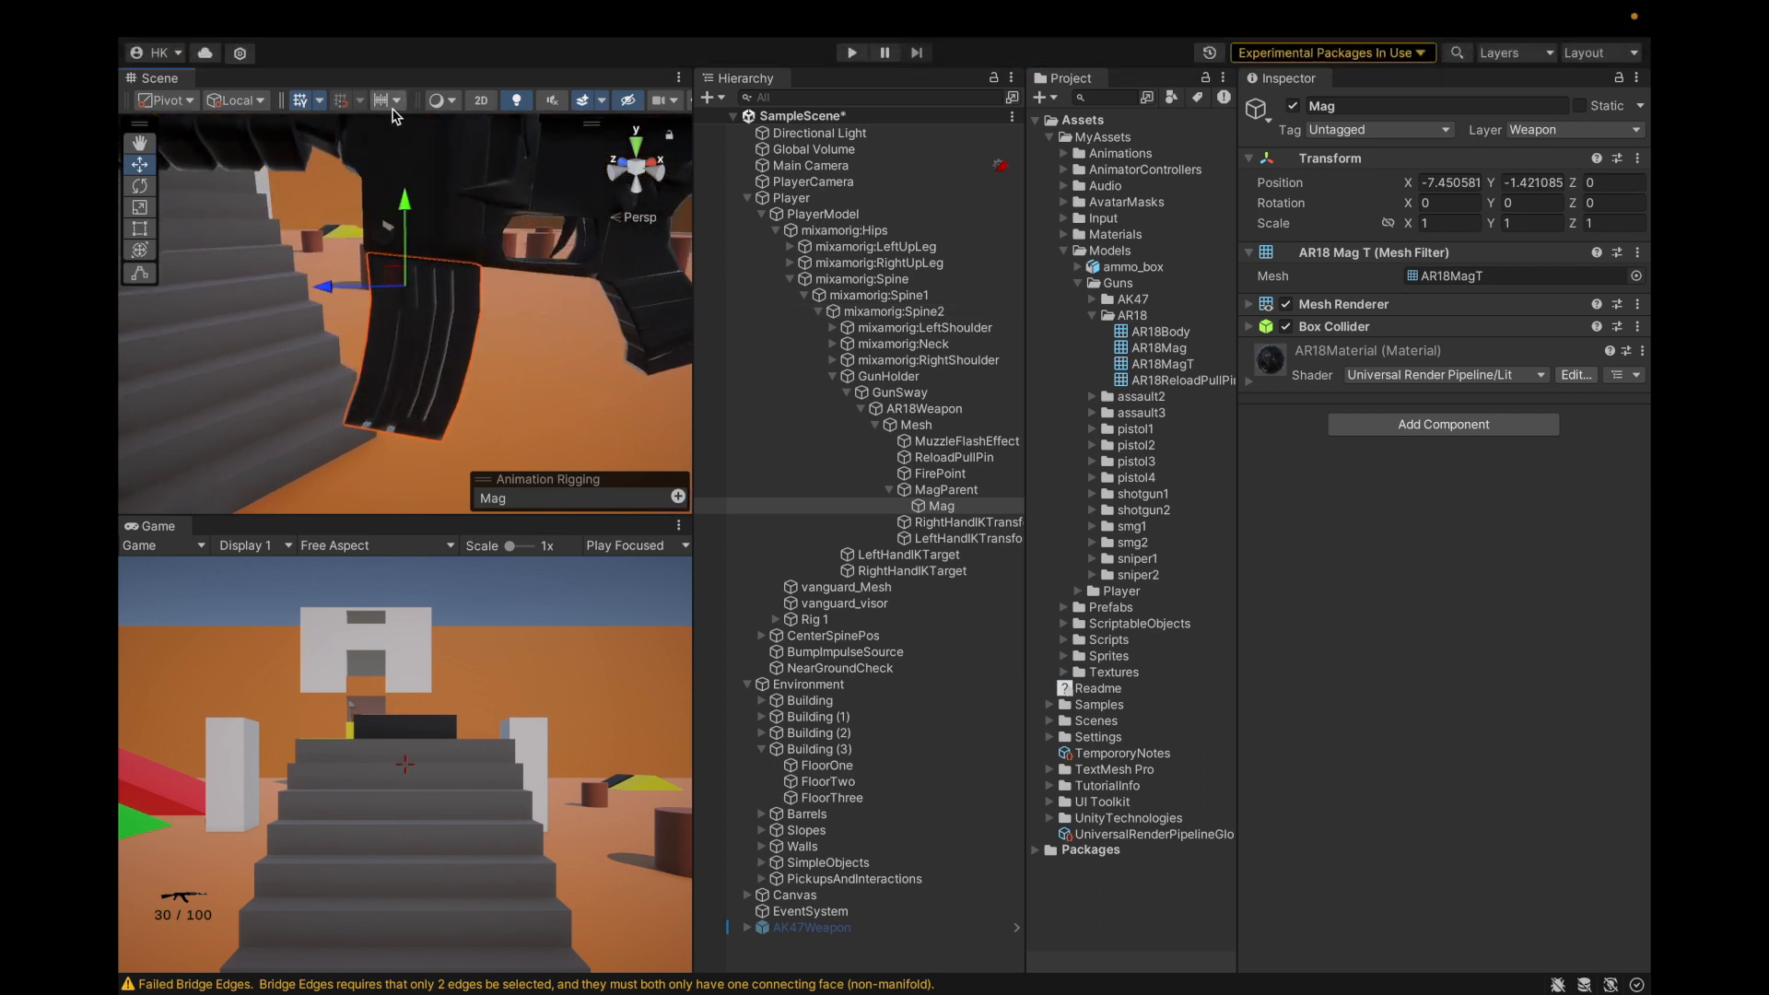
{"action": "left_click", "coordinate": [395, 101]}
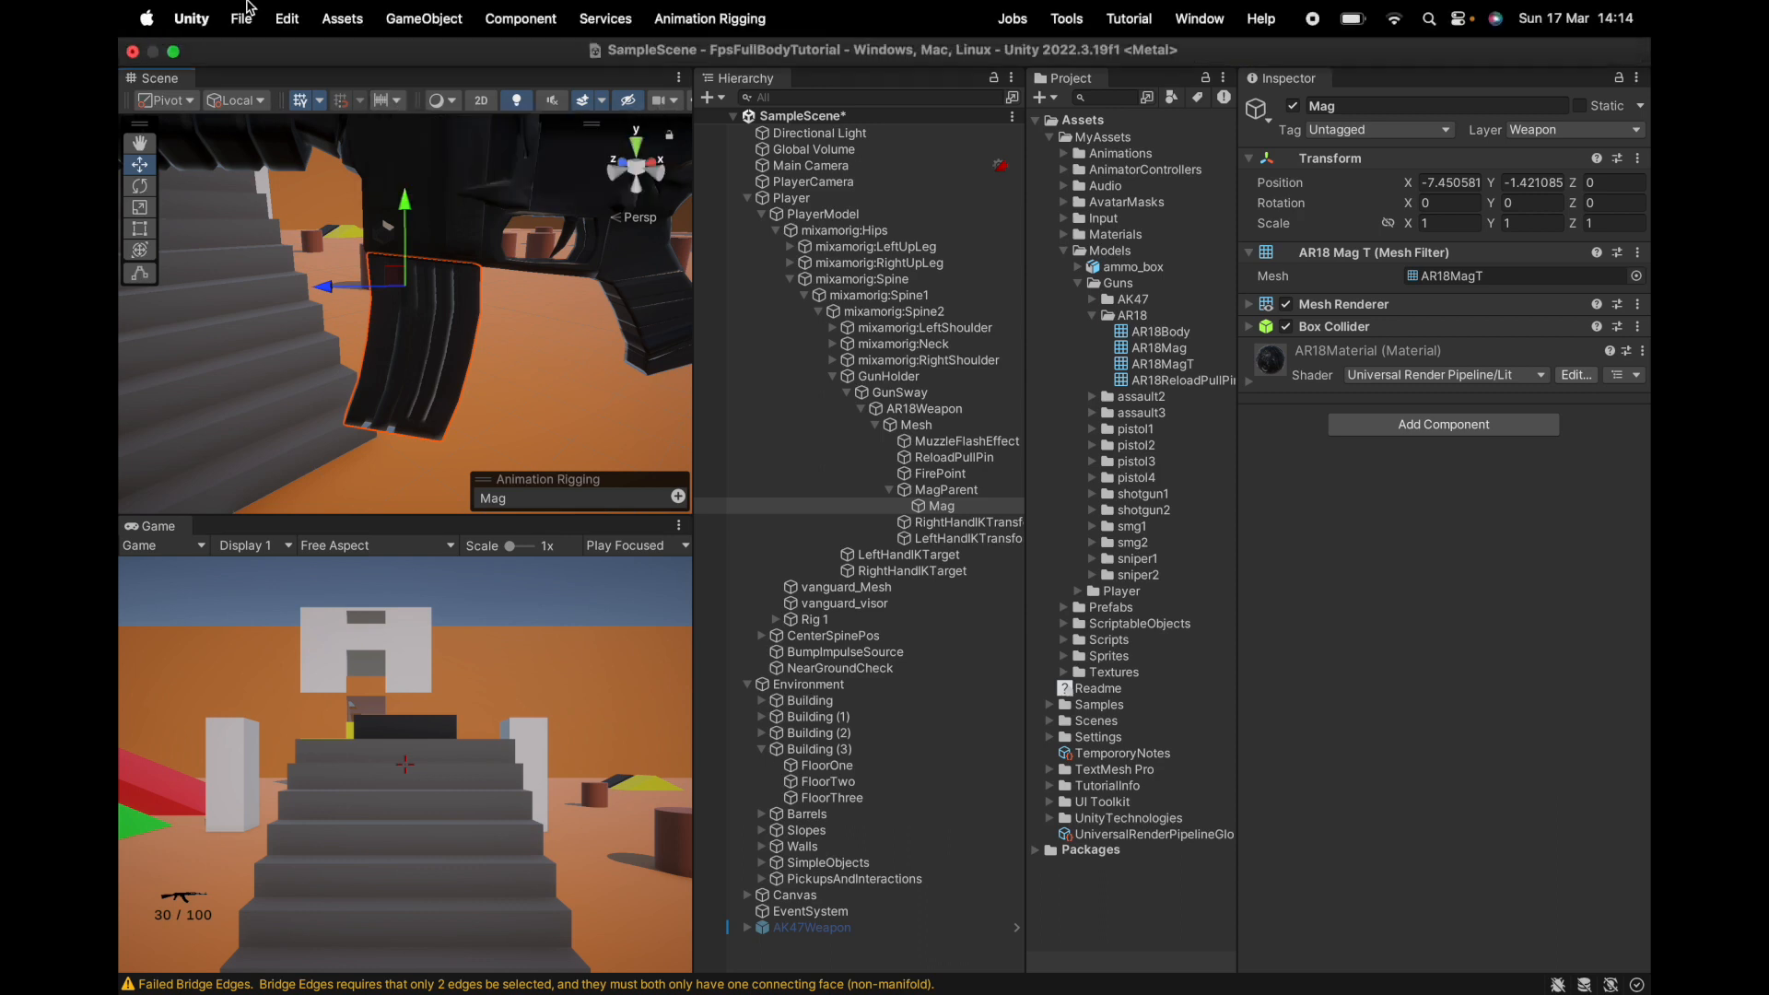
{"action": "left_click", "coordinate": [242, 18]}
{"action": "left_click", "coordinate": [279, 292]}
Move the Mag sideways relative to the rifle to an X position of -0.044, with Y and Z at 0.
{"action": "scroll", "coordinate": [359, 319], "scroll_direction": "down", "scroll_amount": 5}
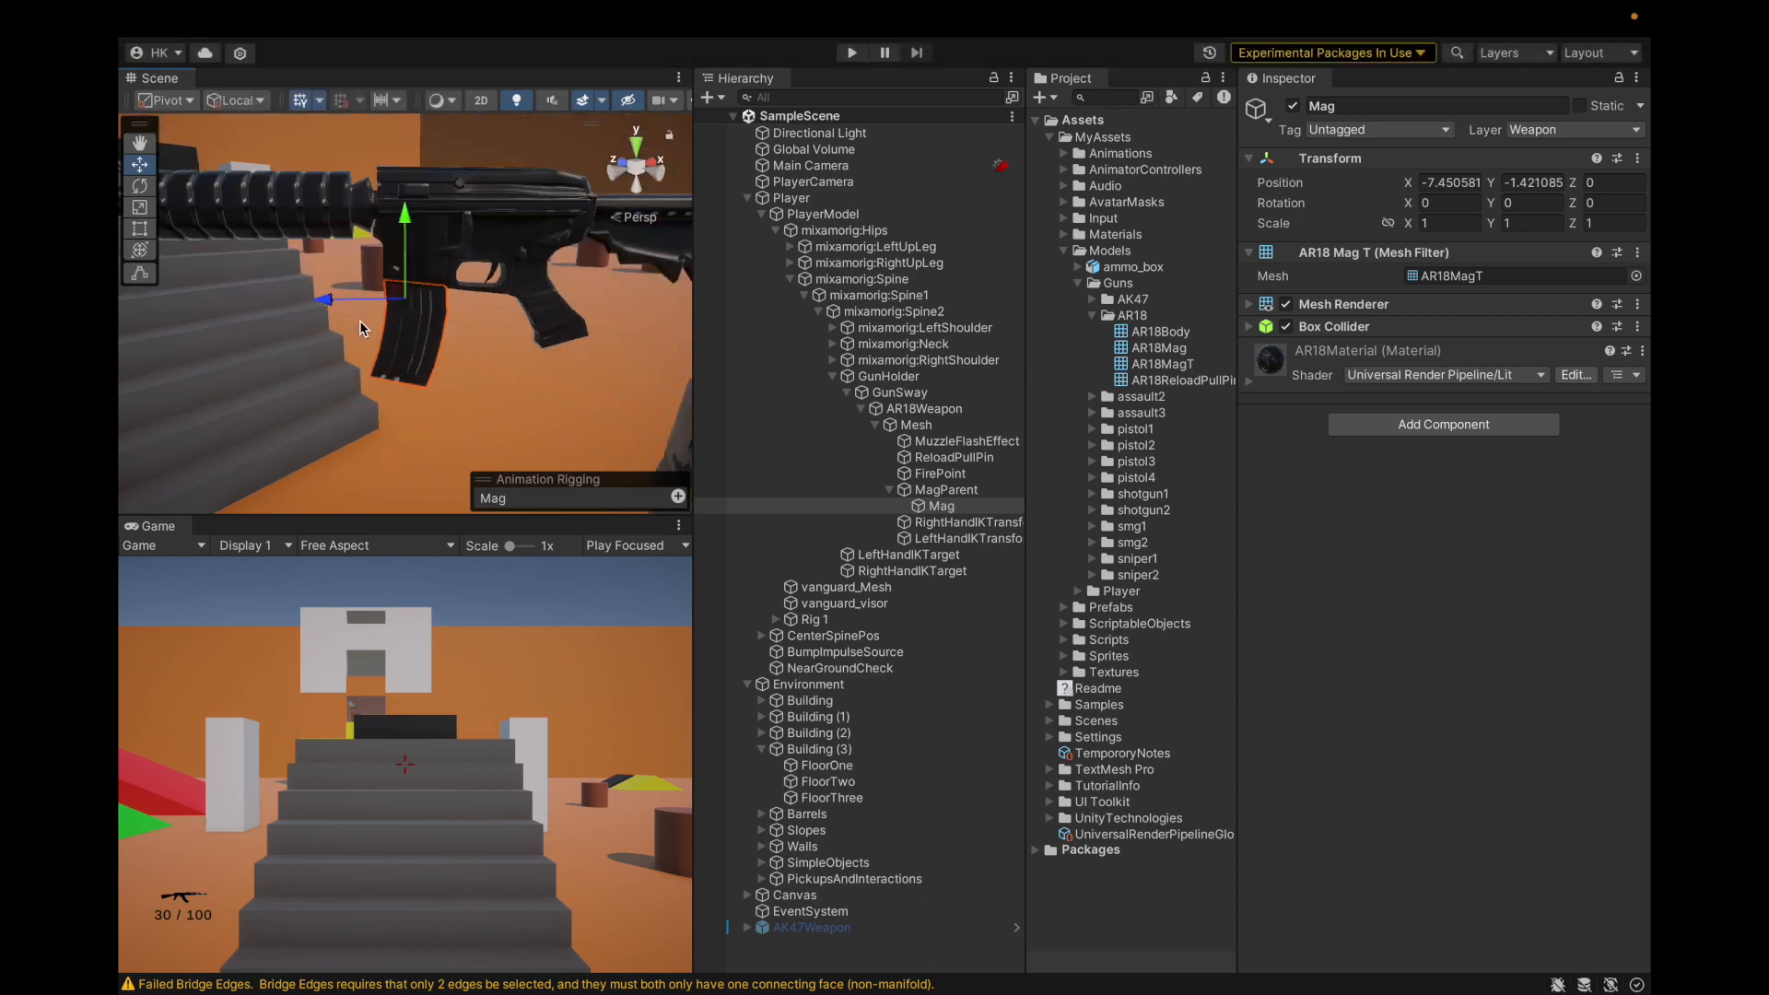
{"action": "scroll", "coordinate": [396, 286], "scroll_direction": "up", "scroll_amount": 5}
{"action": "scroll", "coordinate": [444, 334], "scroll_direction": "up", "scroll_amount": 3}
{"action": "left_click_drag", "start_coordinate": [441, 328], "coordinate": [527, 247]}
{"action": "scroll", "coordinate": [527, 247], "scroll_direction": "down", "scroll_amount": 4}
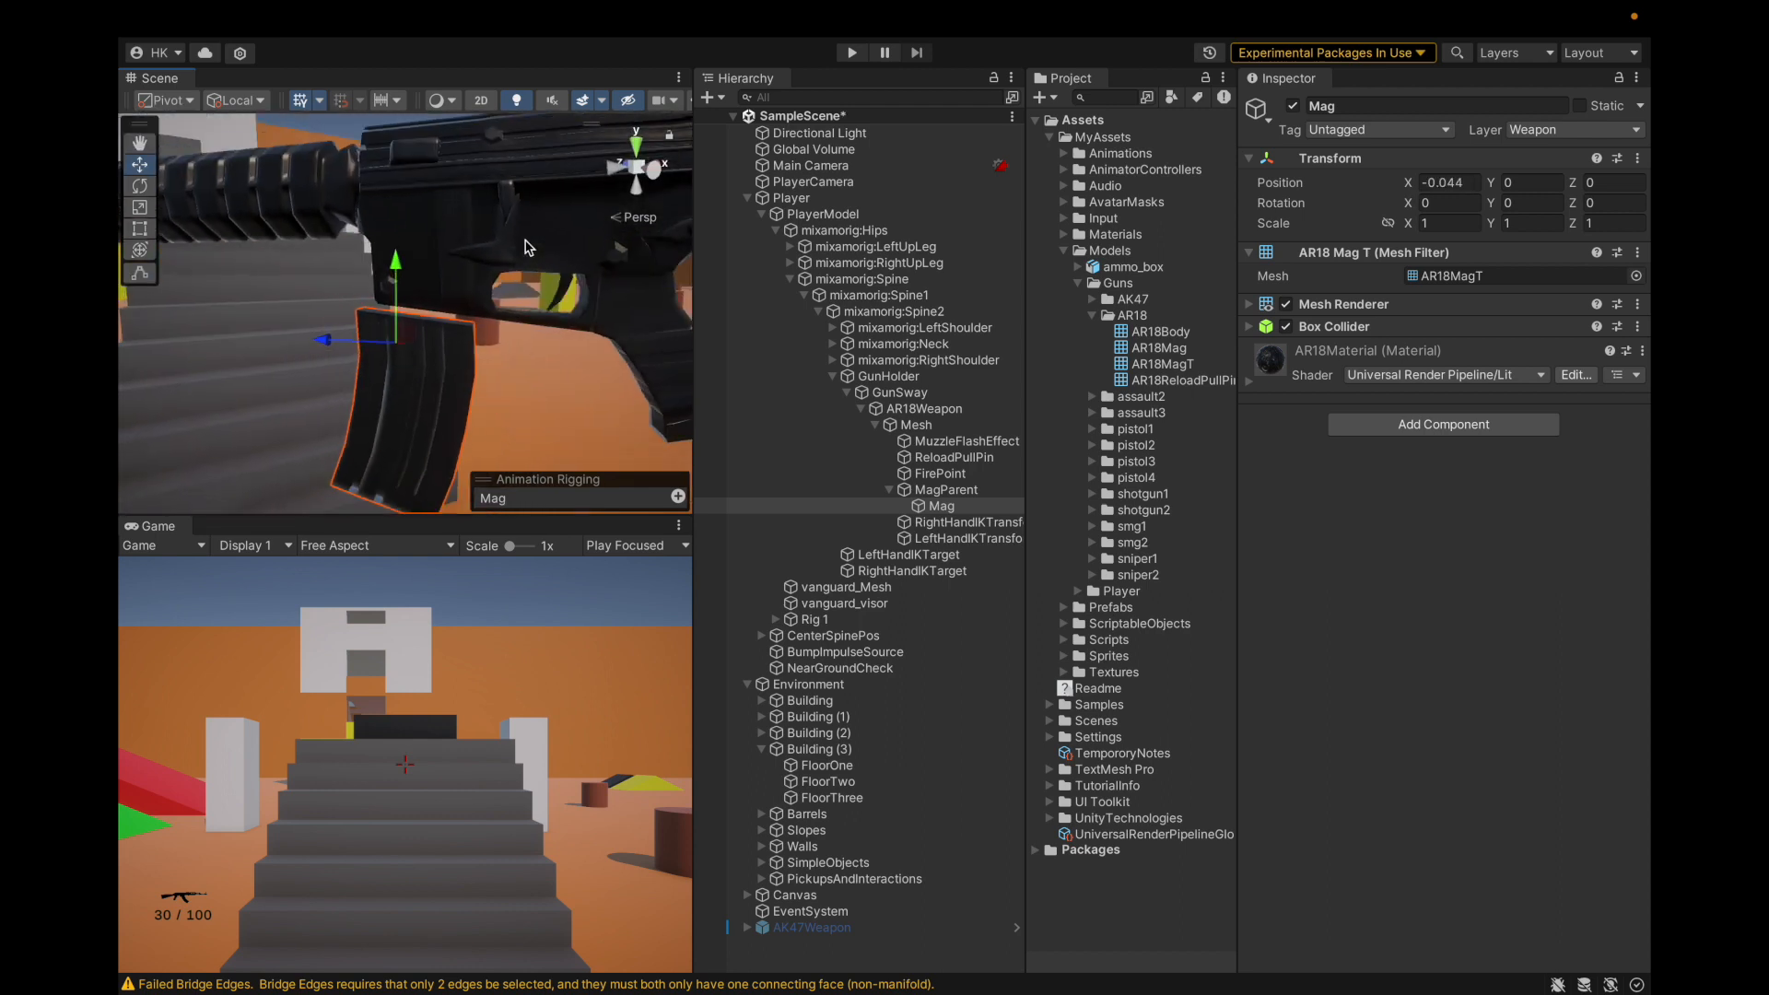
Undo the Mag's sideways move and delete the original AR18Mag mesh asset from the AR18 folder.
{"action": "key", "text": "super+z"}
{"action": "left_click", "coordinate": [1159, 348]}
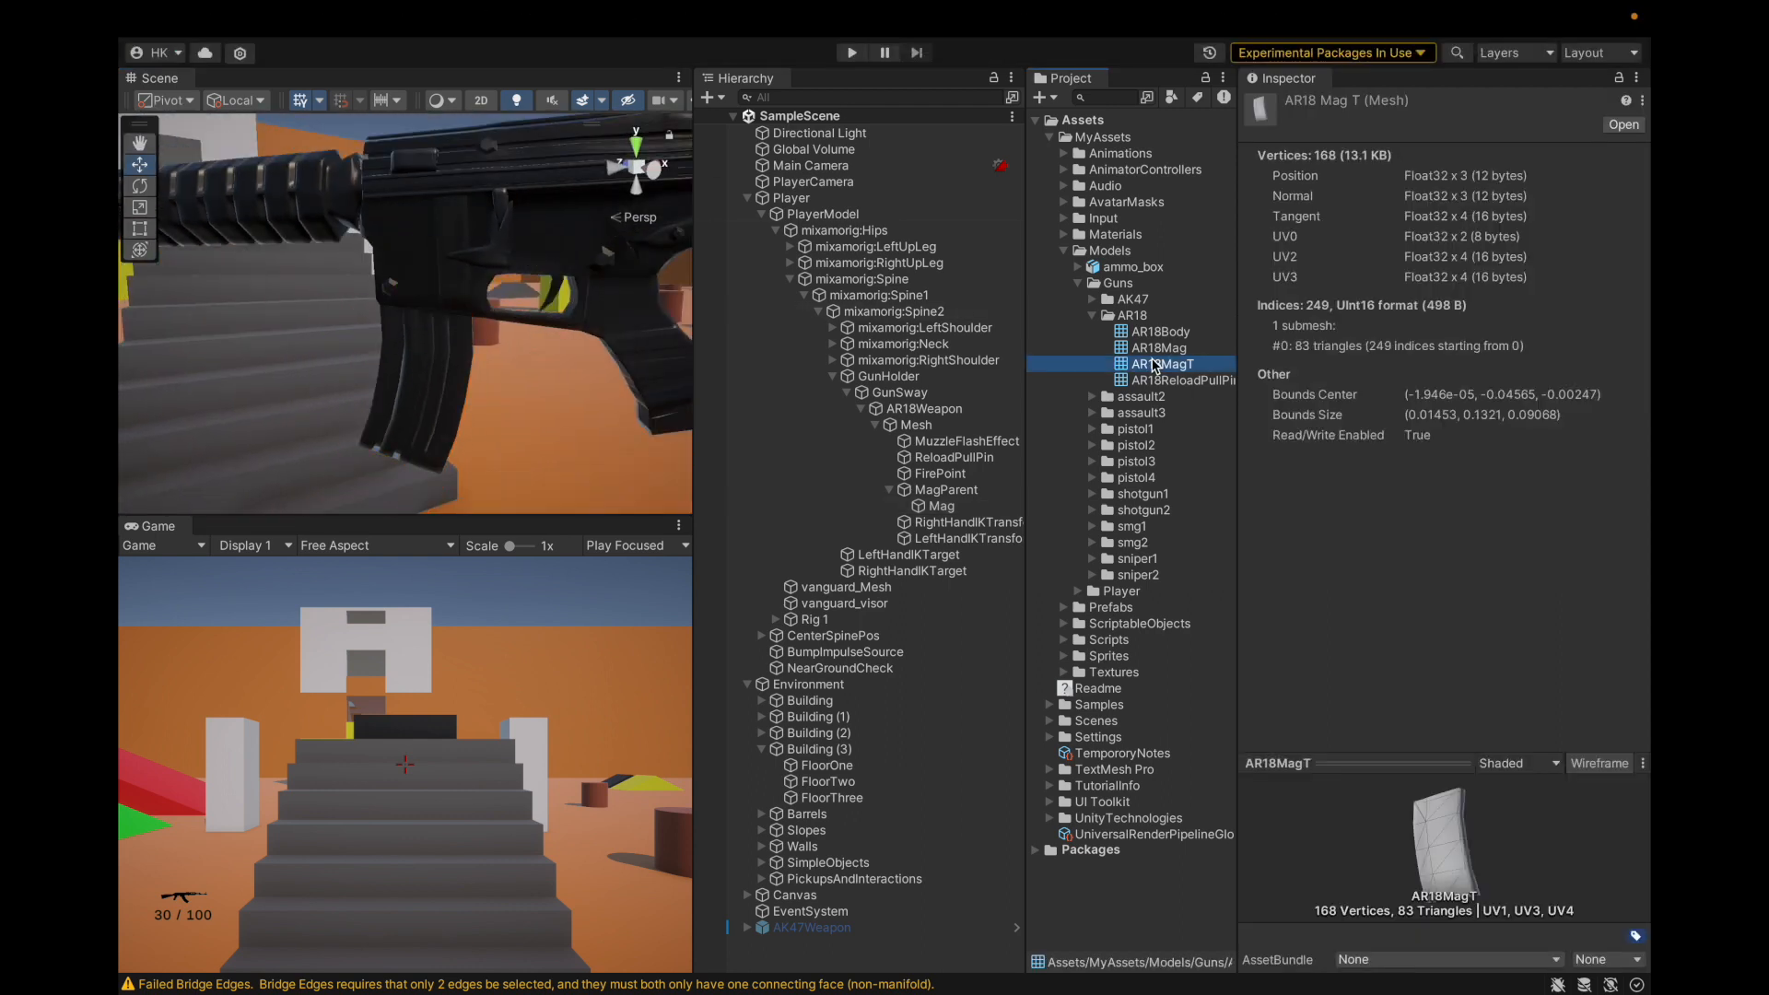
{"action": "right_click", "coordinate": [1166, 351]}
{"action": "left_click", "coordinate": [1182, 446]}
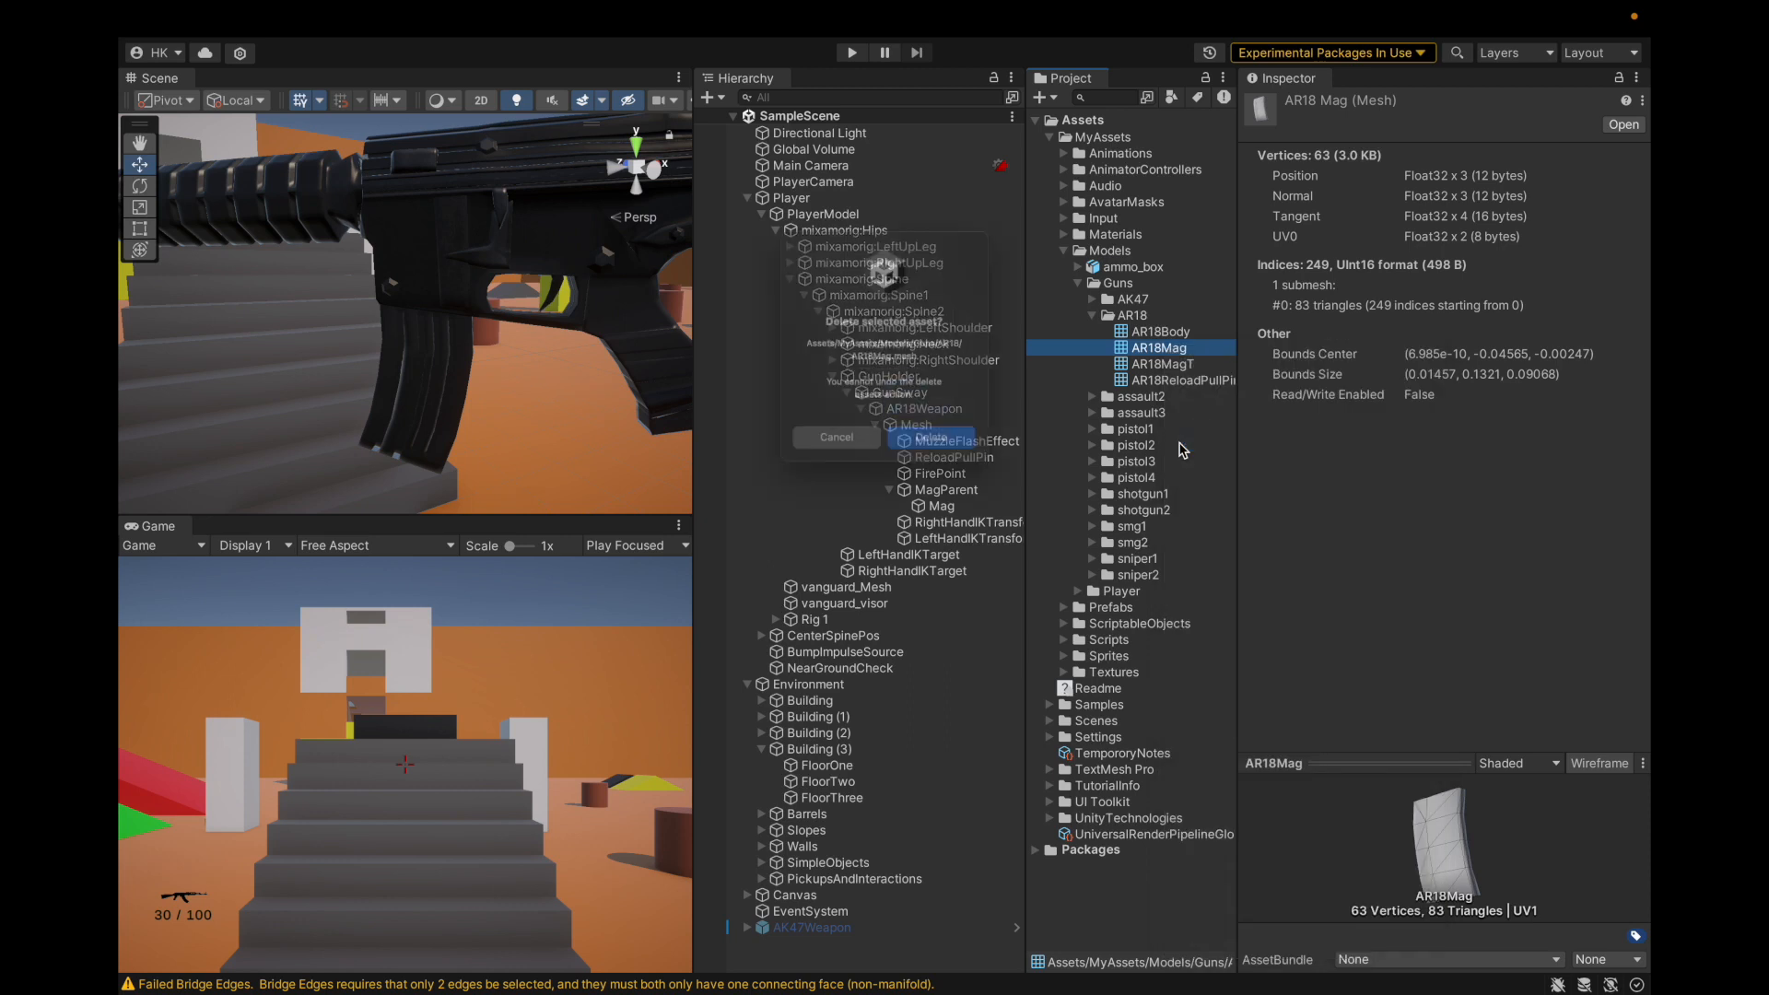
{"action": "left_click", "coordinate": [943, 461]}
Rename the AR18MagT mesh asset to AR18Mag and save the project.
{"action": "left_click", "coordinate": [1157, 351]}
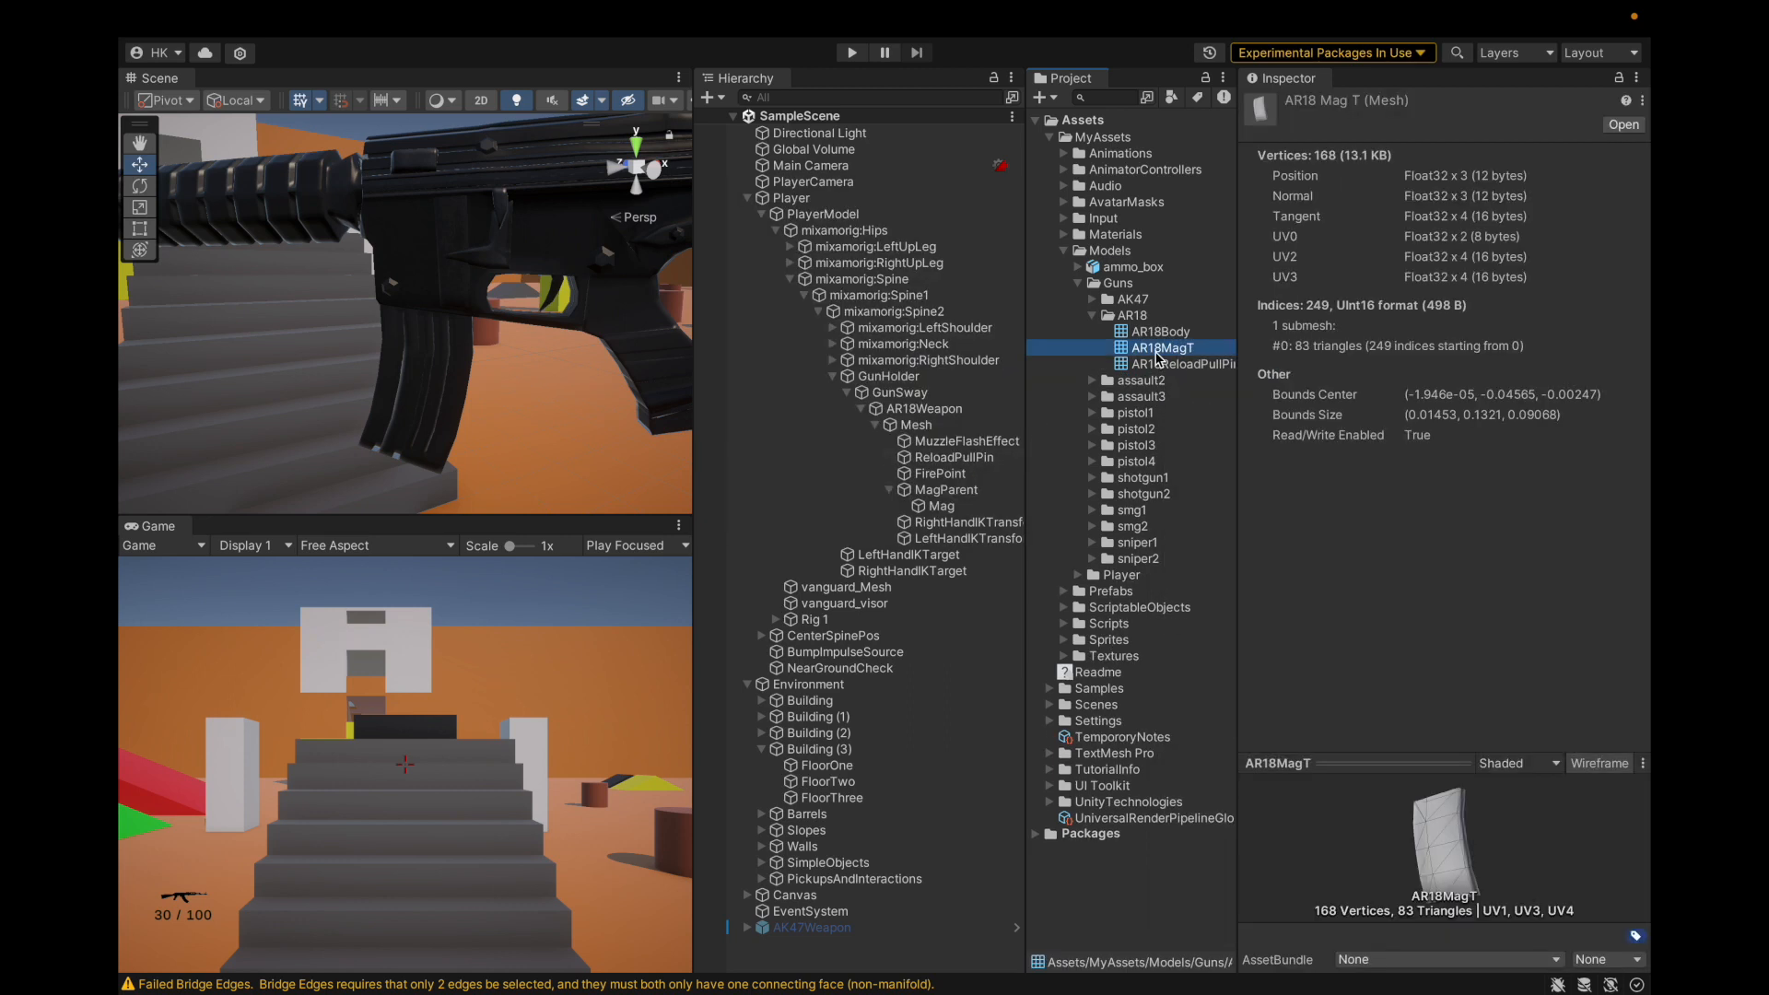
{"action": "left_click", "coordinate": [1196, 347]}
{"action": "key", "text": "BackSpace"}
{"action": "key", "text": "Return"}
{"action": "left_click", "coordinate": [242, 19]}
{"action": "left_click", "coordinate": [276, 277]}
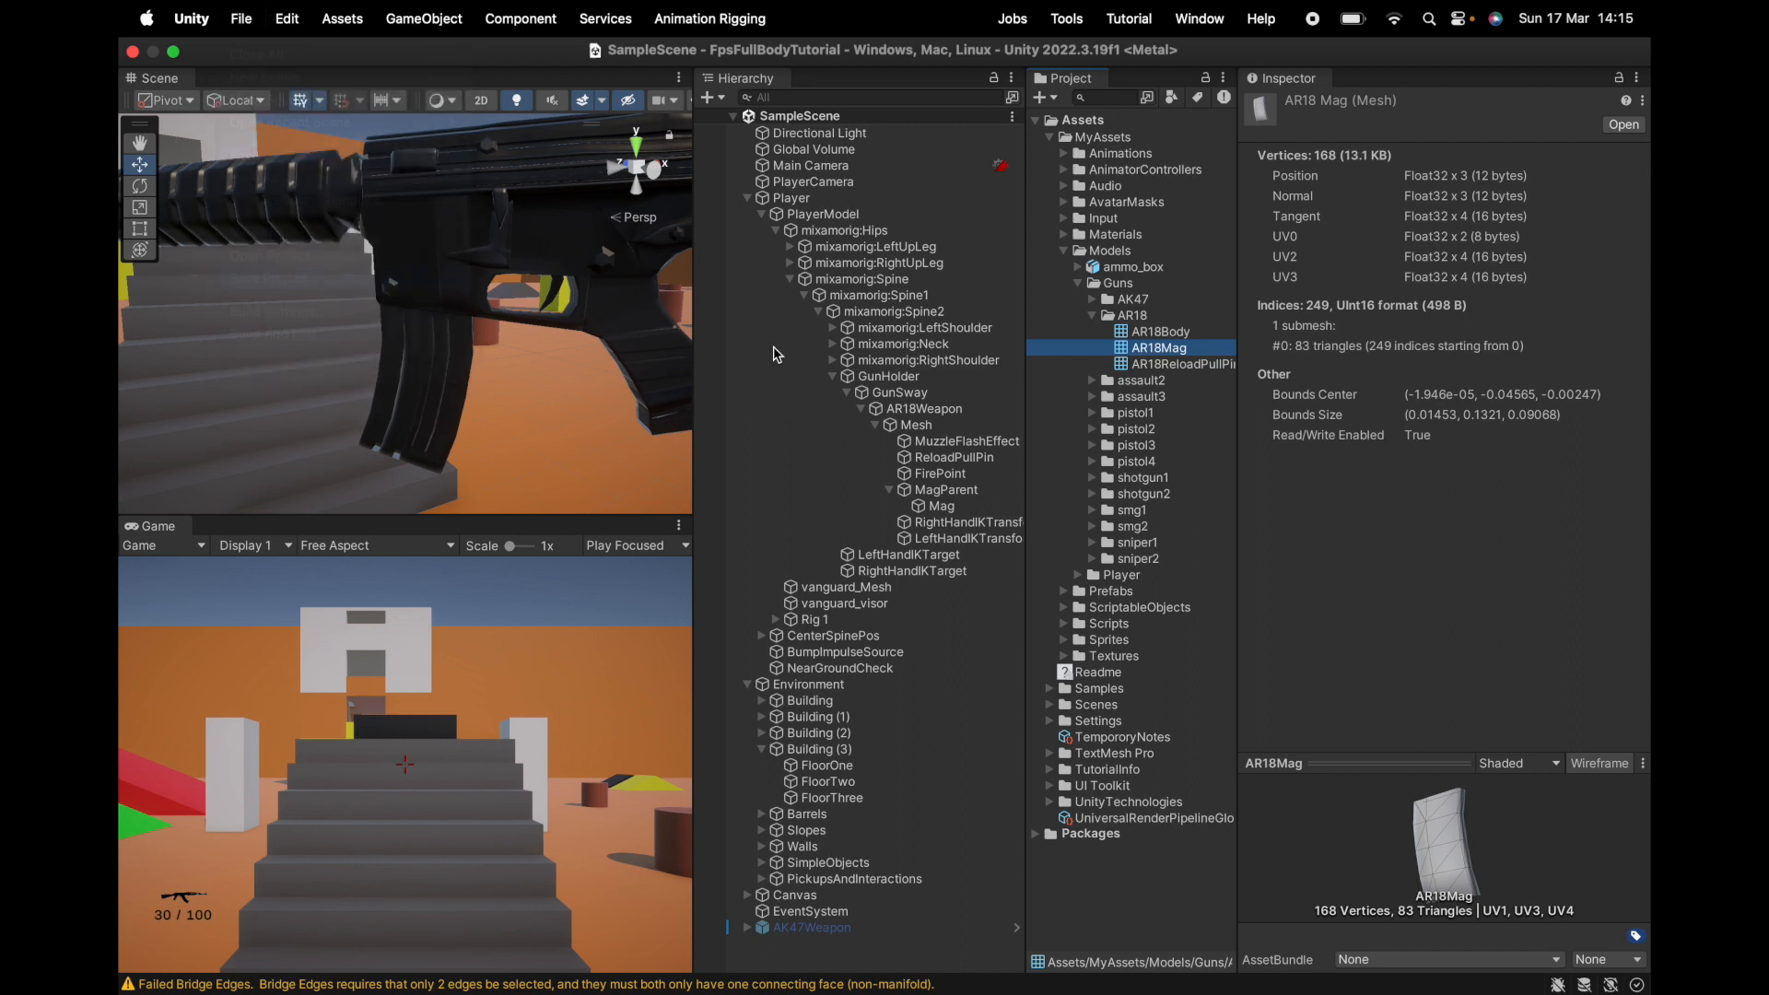
Clear the logged error and warning messages from the Console and close it.
{"action": "left_click", "coordinate": [774, 984]}
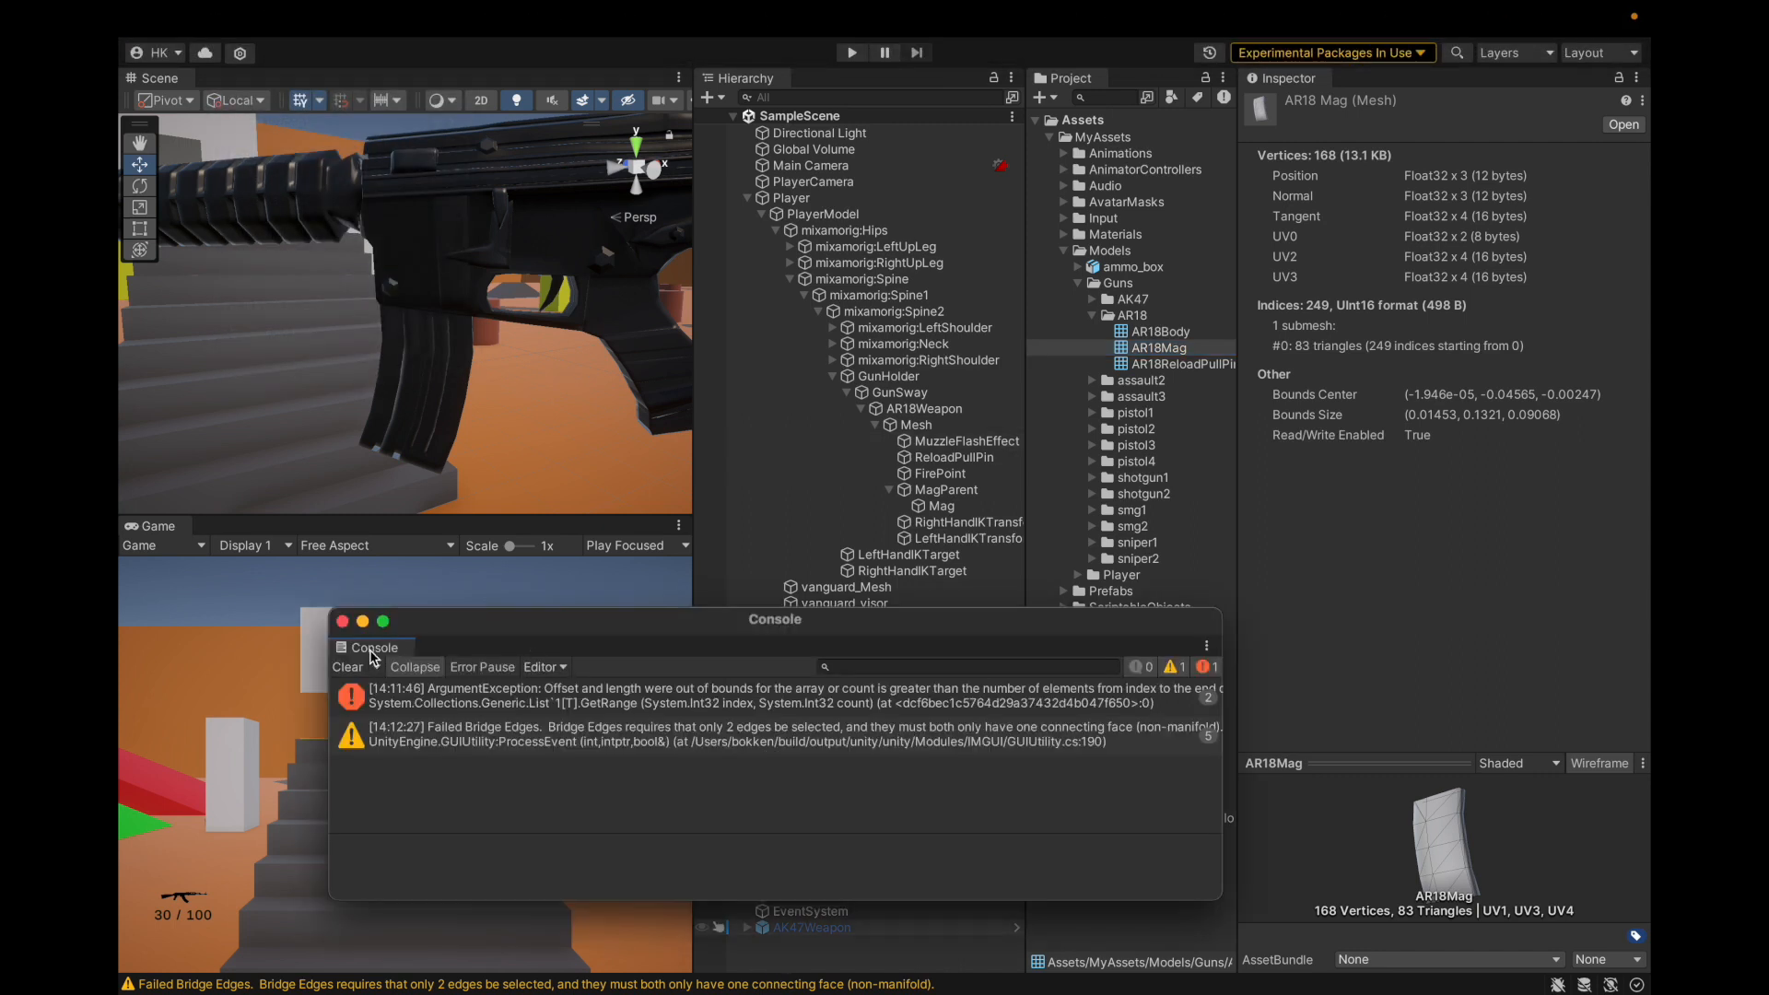
{"action": "left_click", "coordinate": [347, 668]}
{"action": "left_click", "coordinate": [341, 621]}
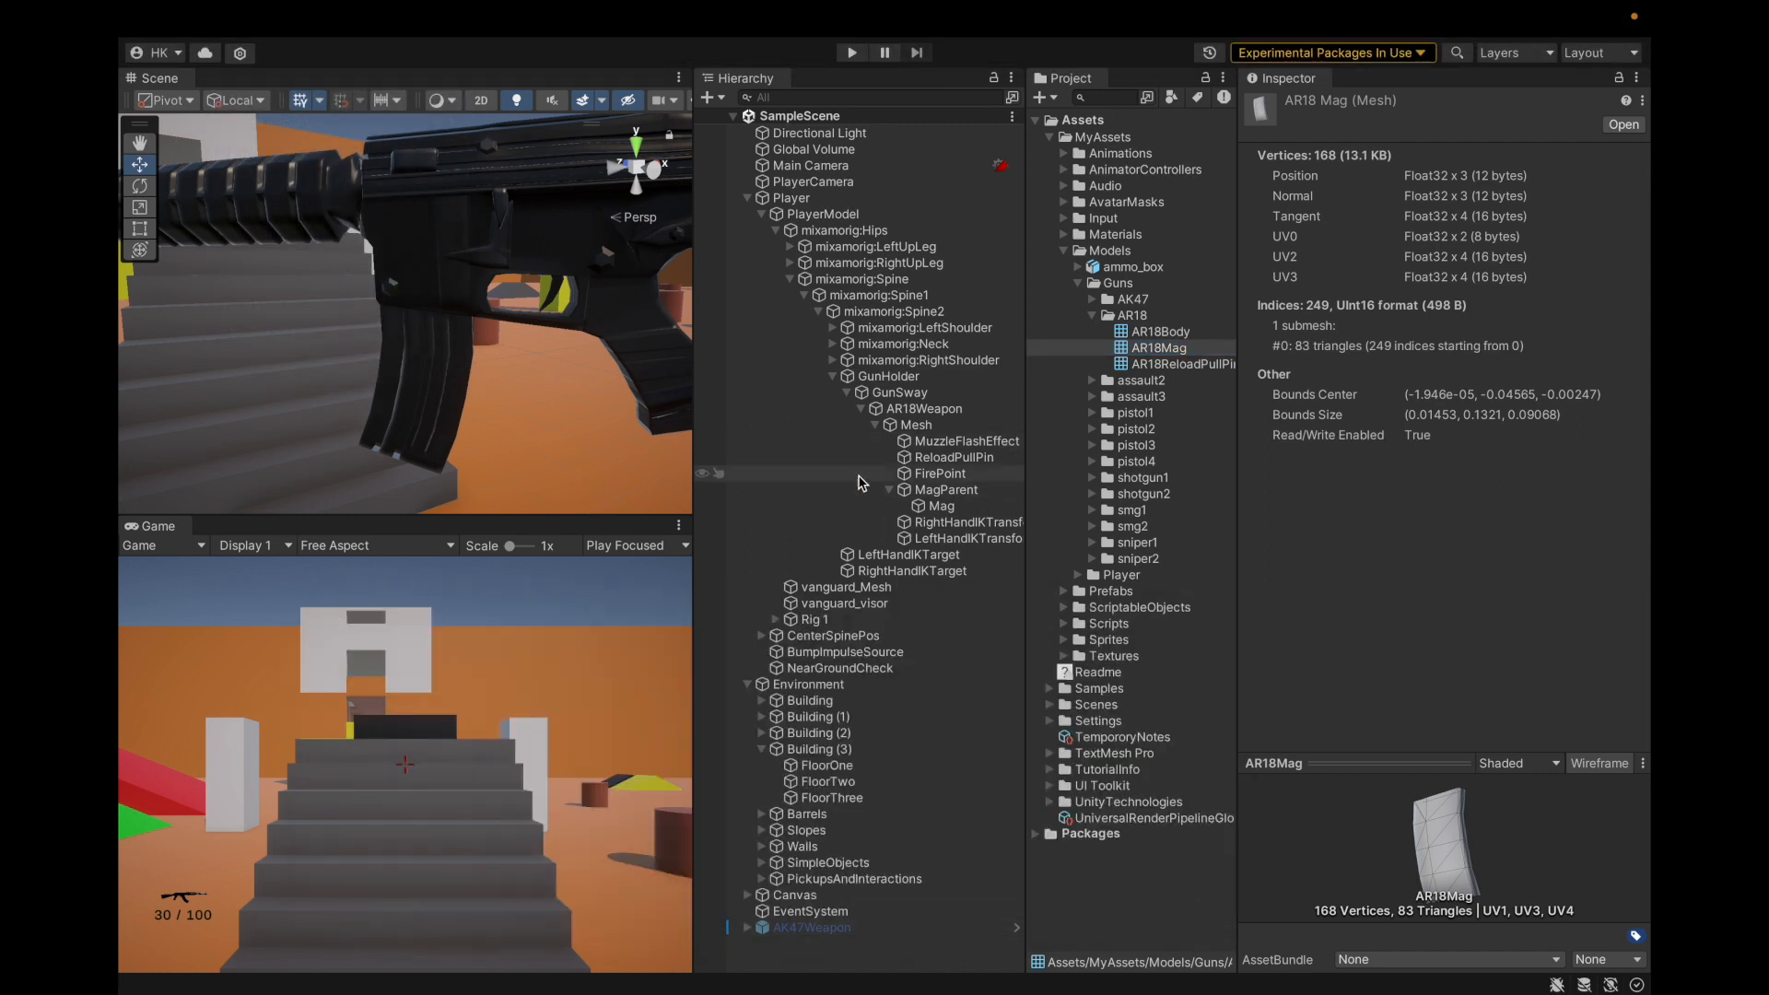
Collapse the weapon hierarchy from MagParent up through Mesh, AR18Weapon and GunSway to GunHolder.
{"action": "left_click", "coordinate": [889, 490]}
{"action": "left_click", "coordinate": [875, 425]}
{"action": "left_click", "coordinate": [860, 408]}
{"action": "left_click", "coordinate": [846, 393]}
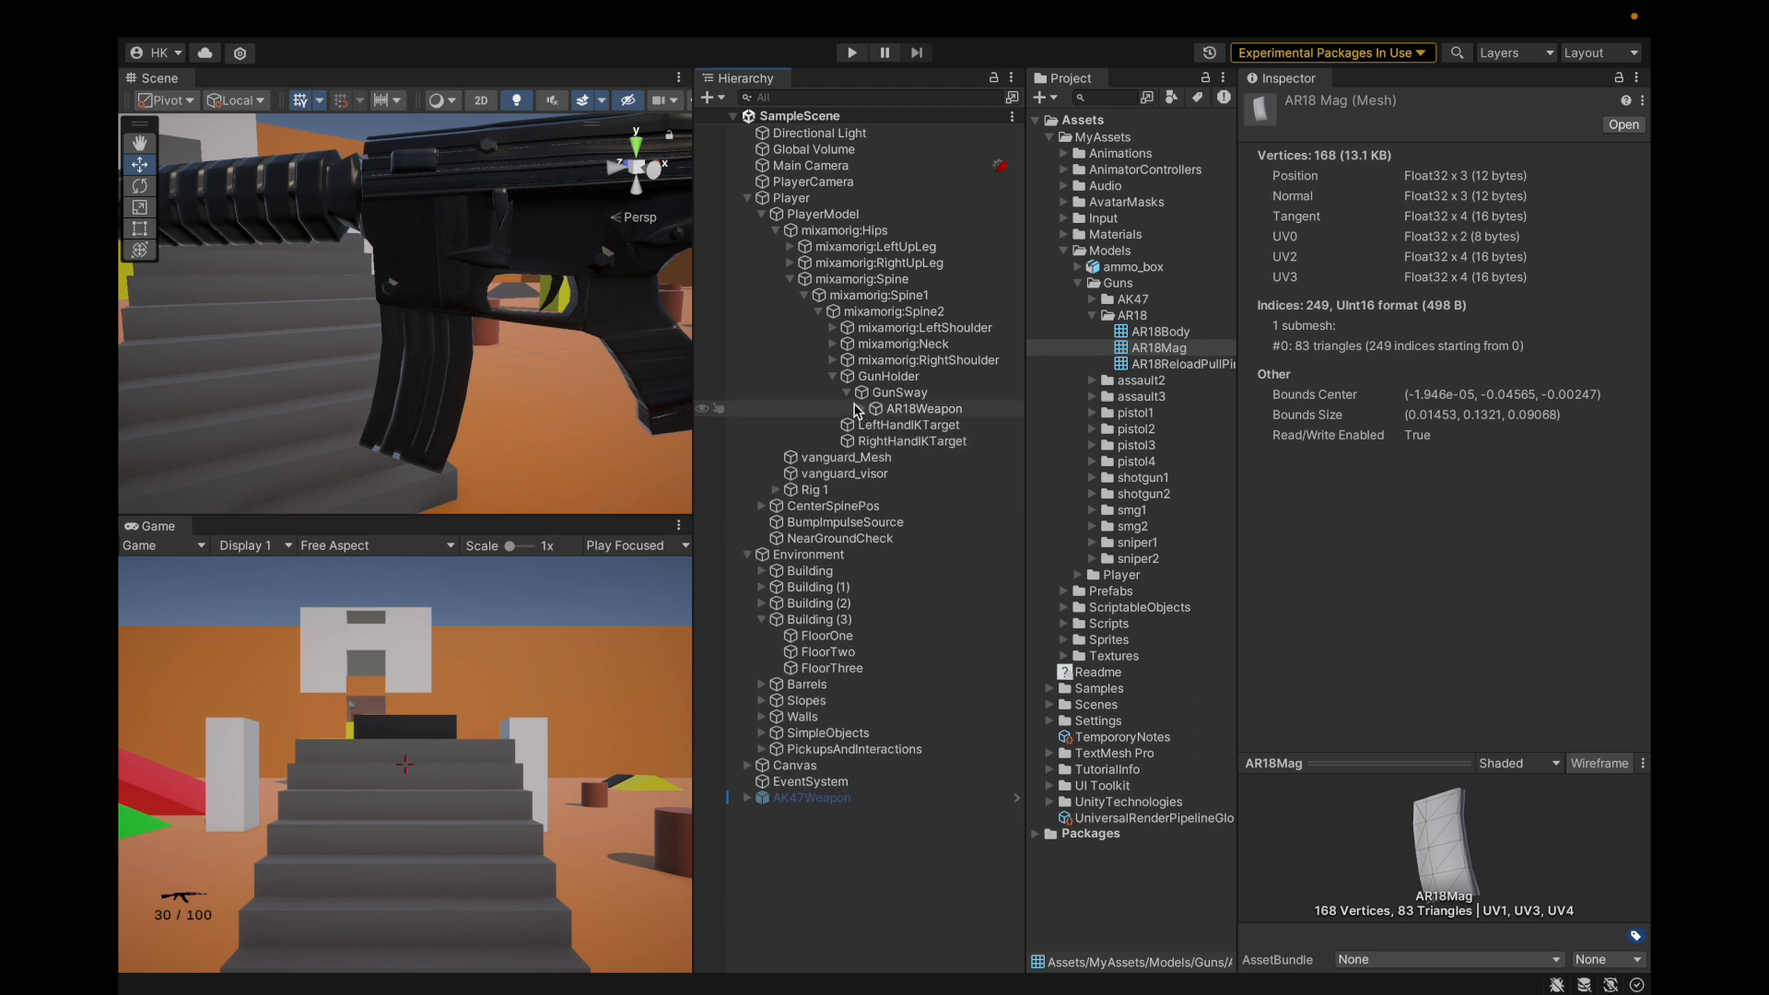
{"action": "left_click", "coordinate": [833, 376]}
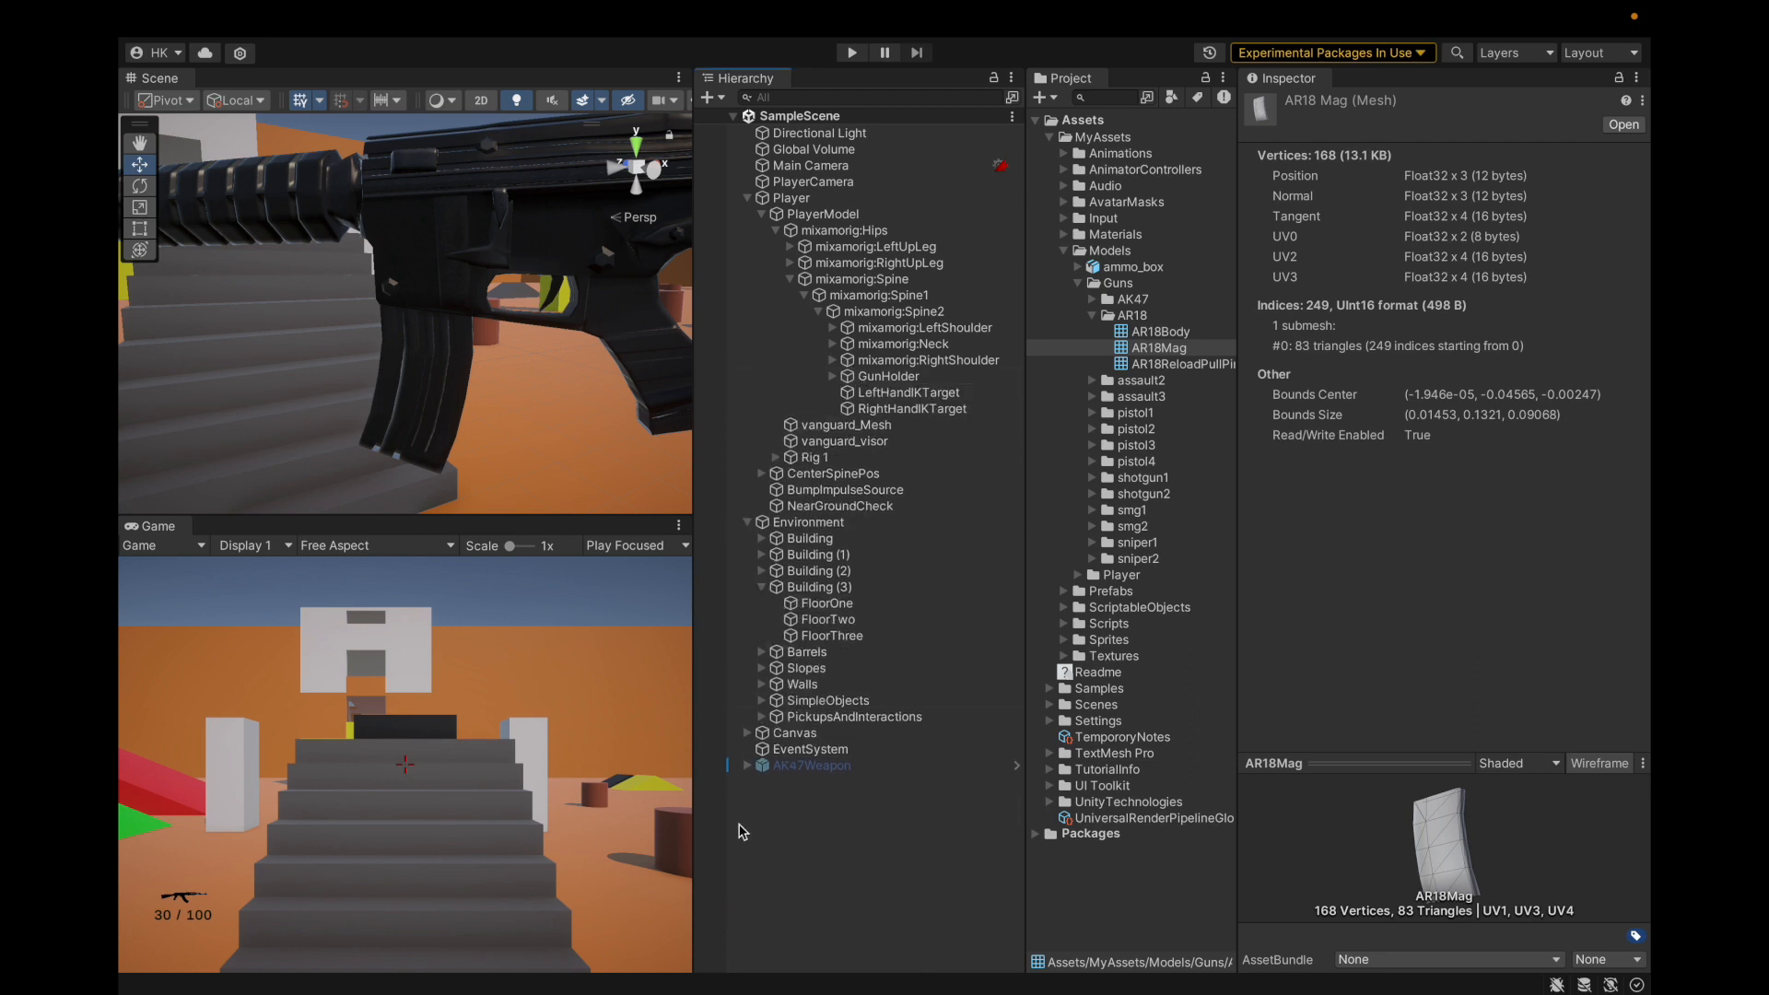
Collapse the AR18 folder inside the Guns models folder and save the project.
{"action": "left_click", "coordinate": [1133, 316]}
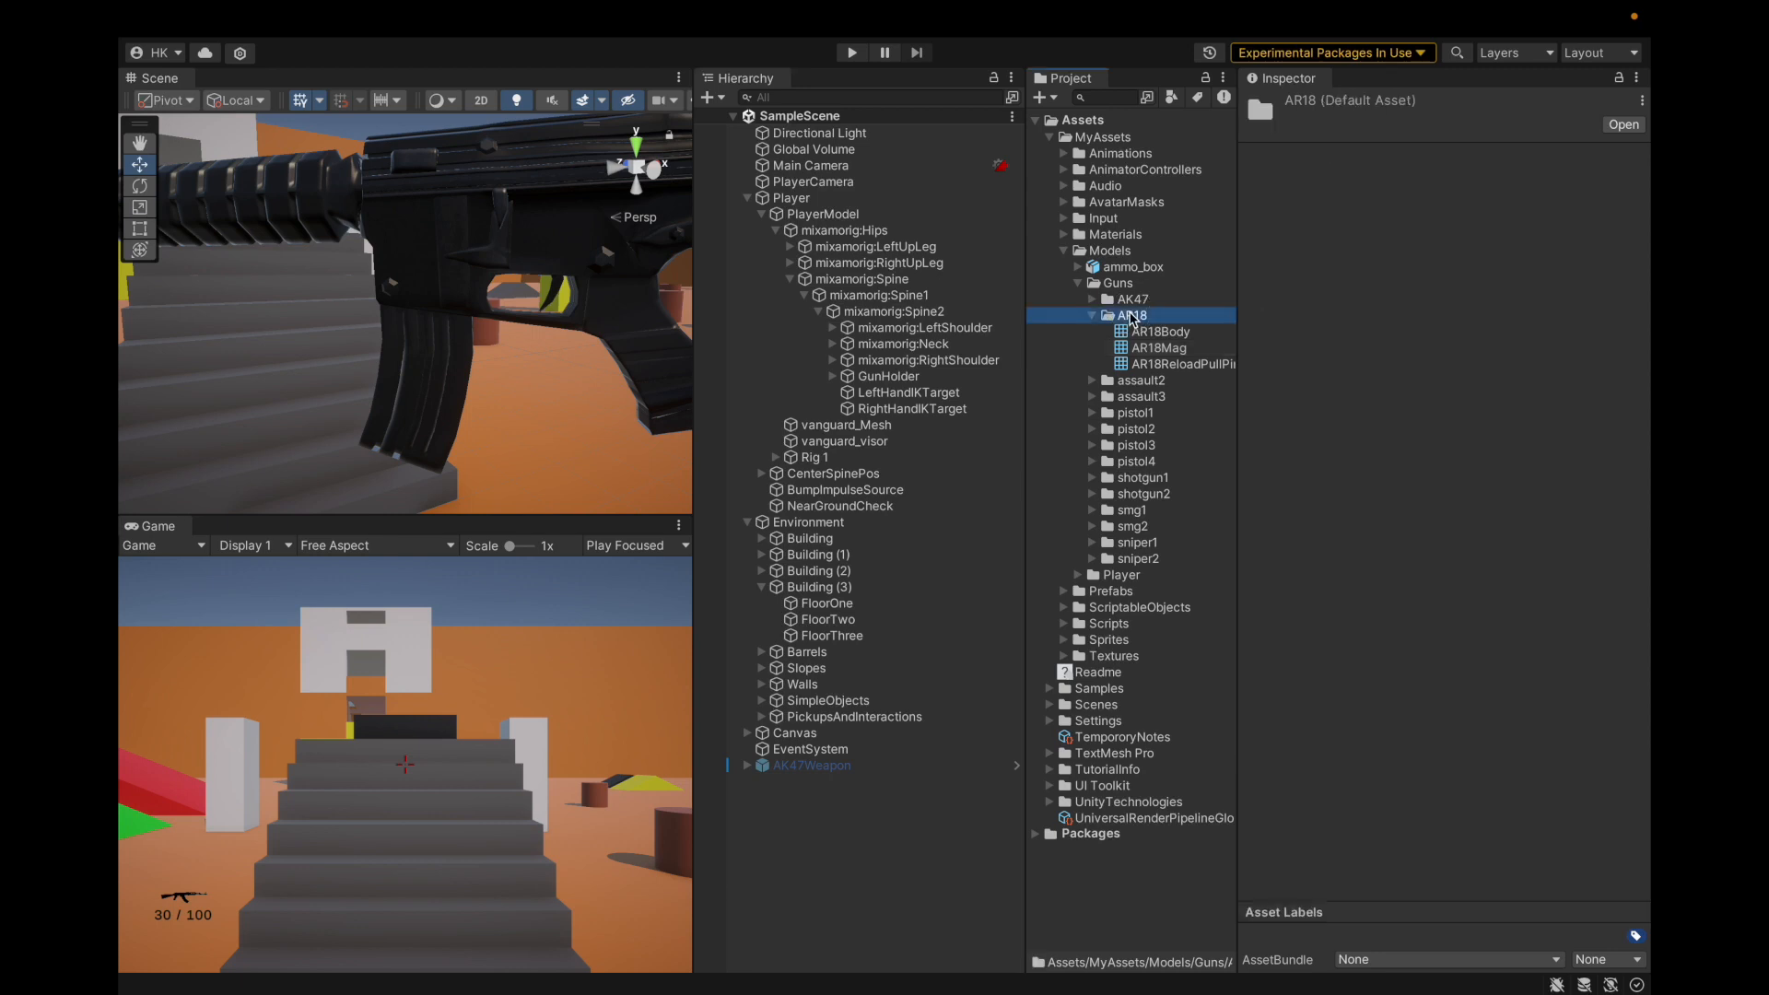
{"action": "key", "text": "Left"}
{"action": "key", "text": "Left"}
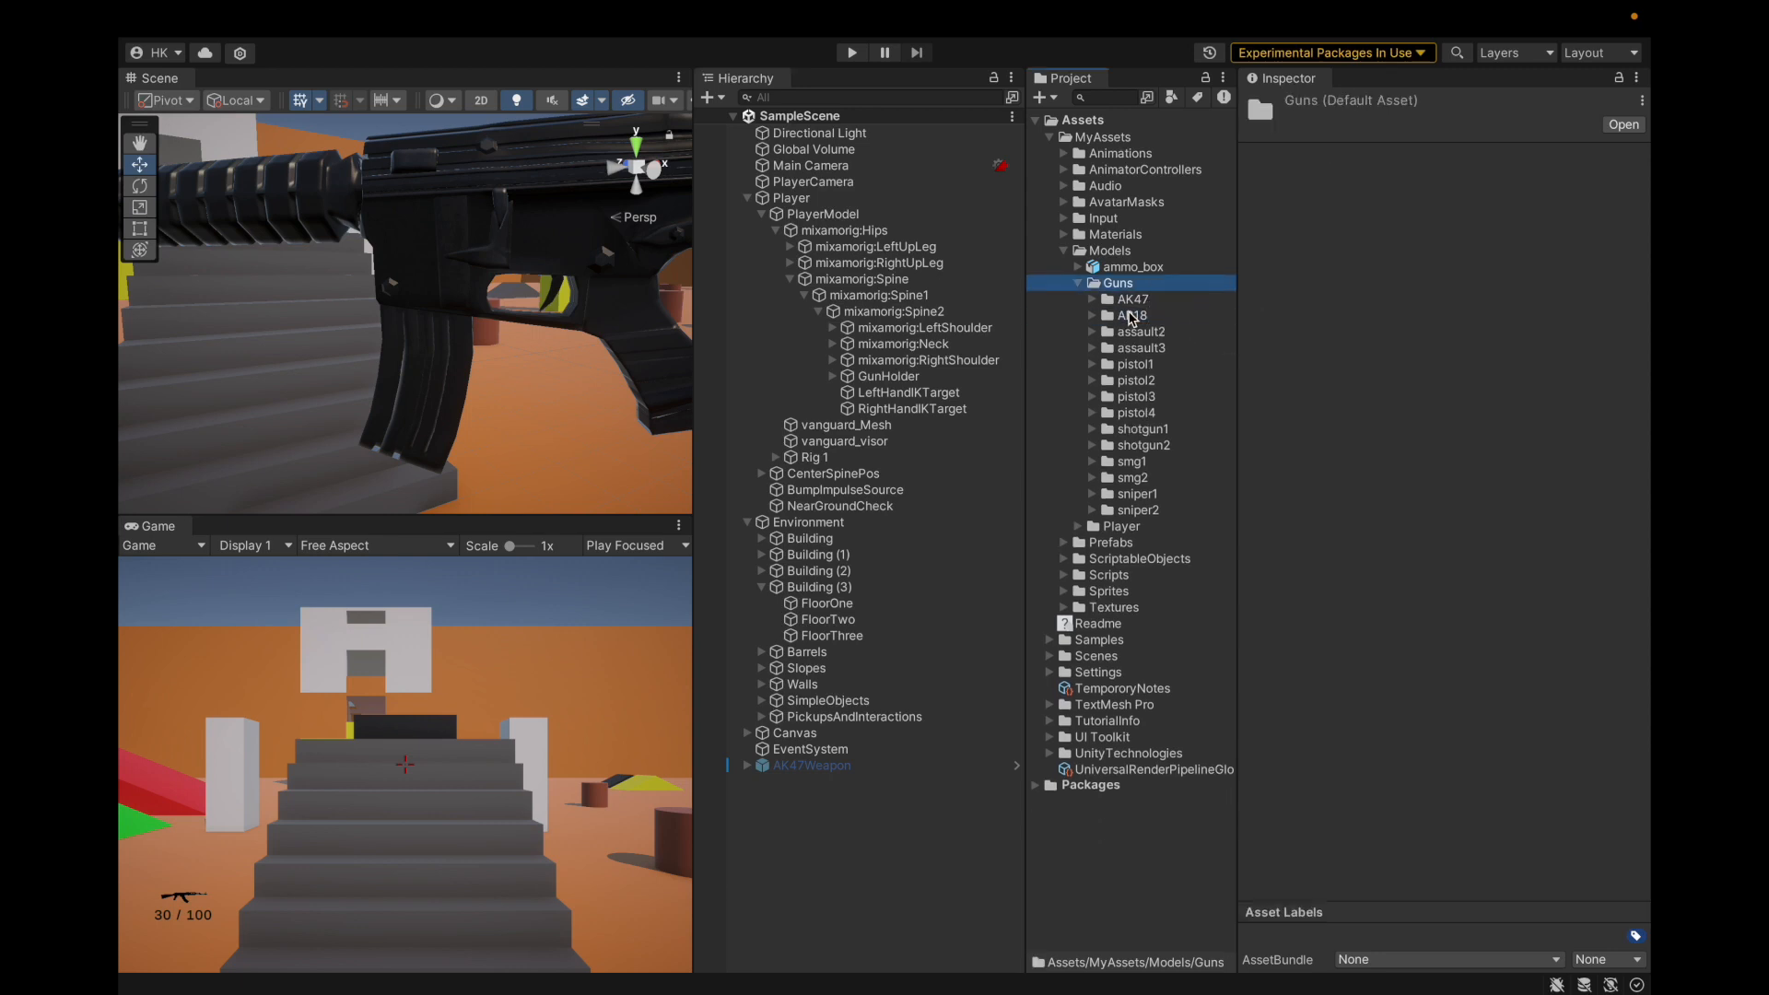
{"action": "left_click", "coordinate": [241, 19]}
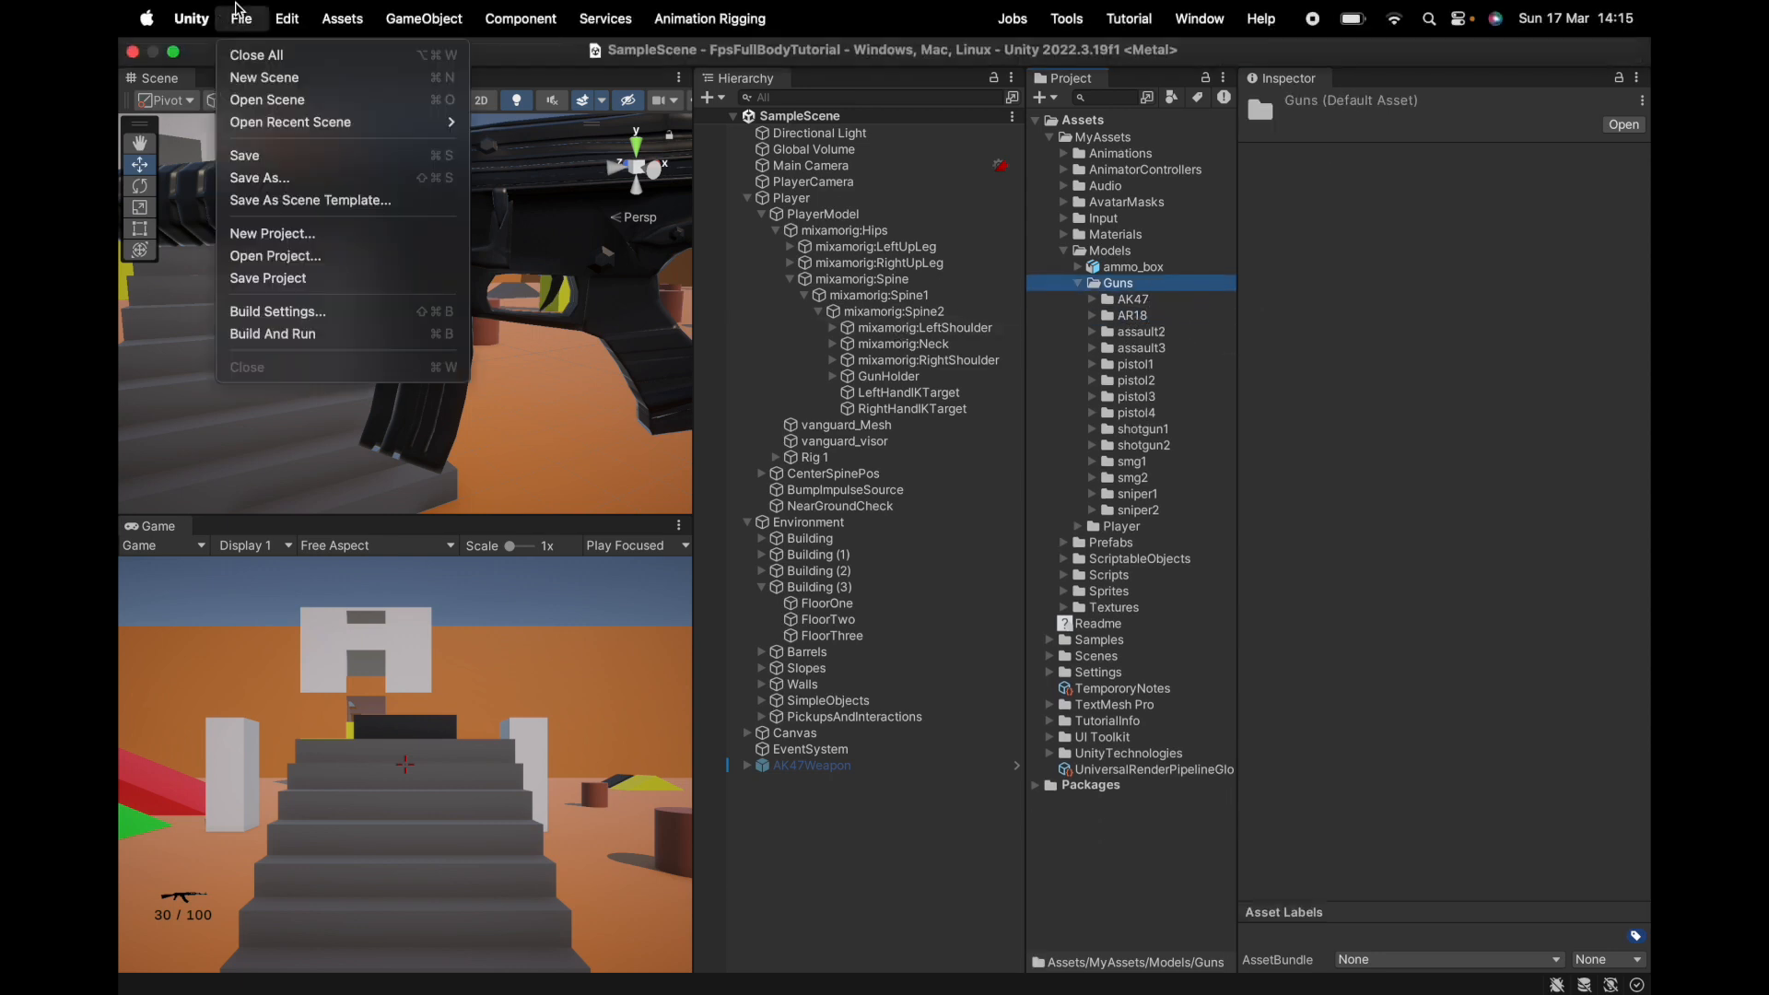
{"action": "left_click", "coordinate": [261, 288]}
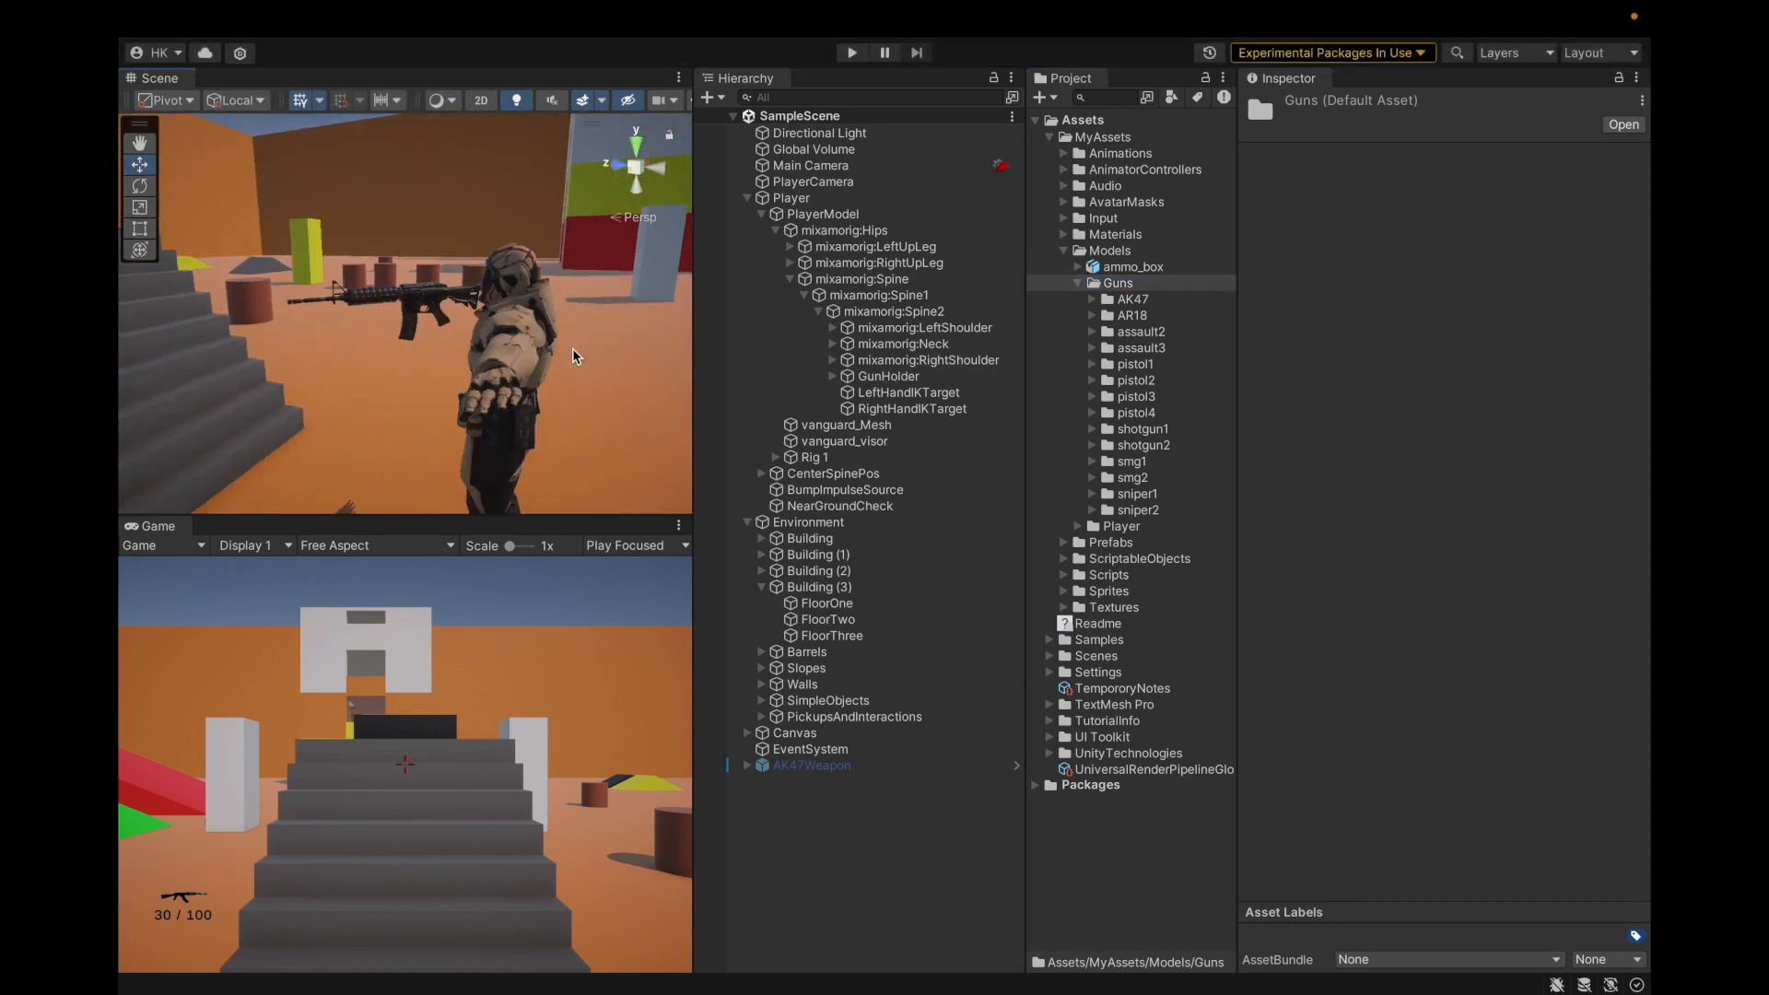
{"action": "left_click_drag", "start_coordinate": [649, 175], "coordinate": [786, 351], "text": "alt"}
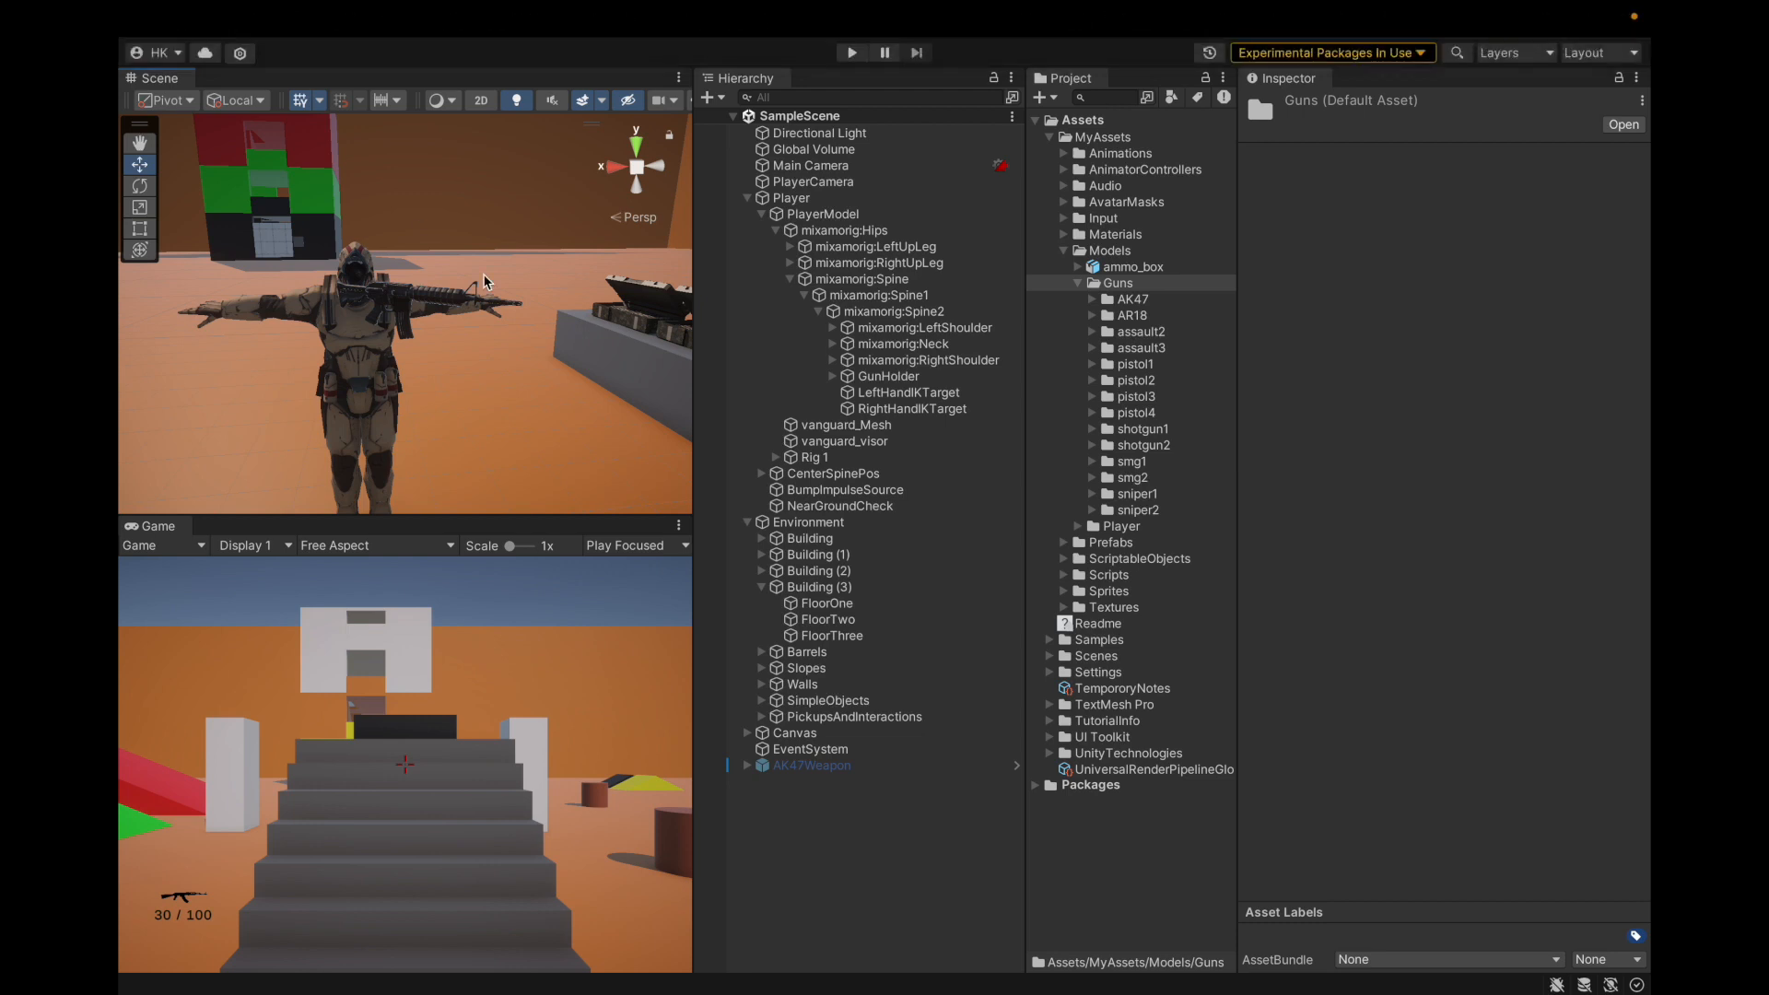
{"action": "left_click_drag", "start_coordinate": [385, 431], "coordinate": [621, 439], "text": "alt"}
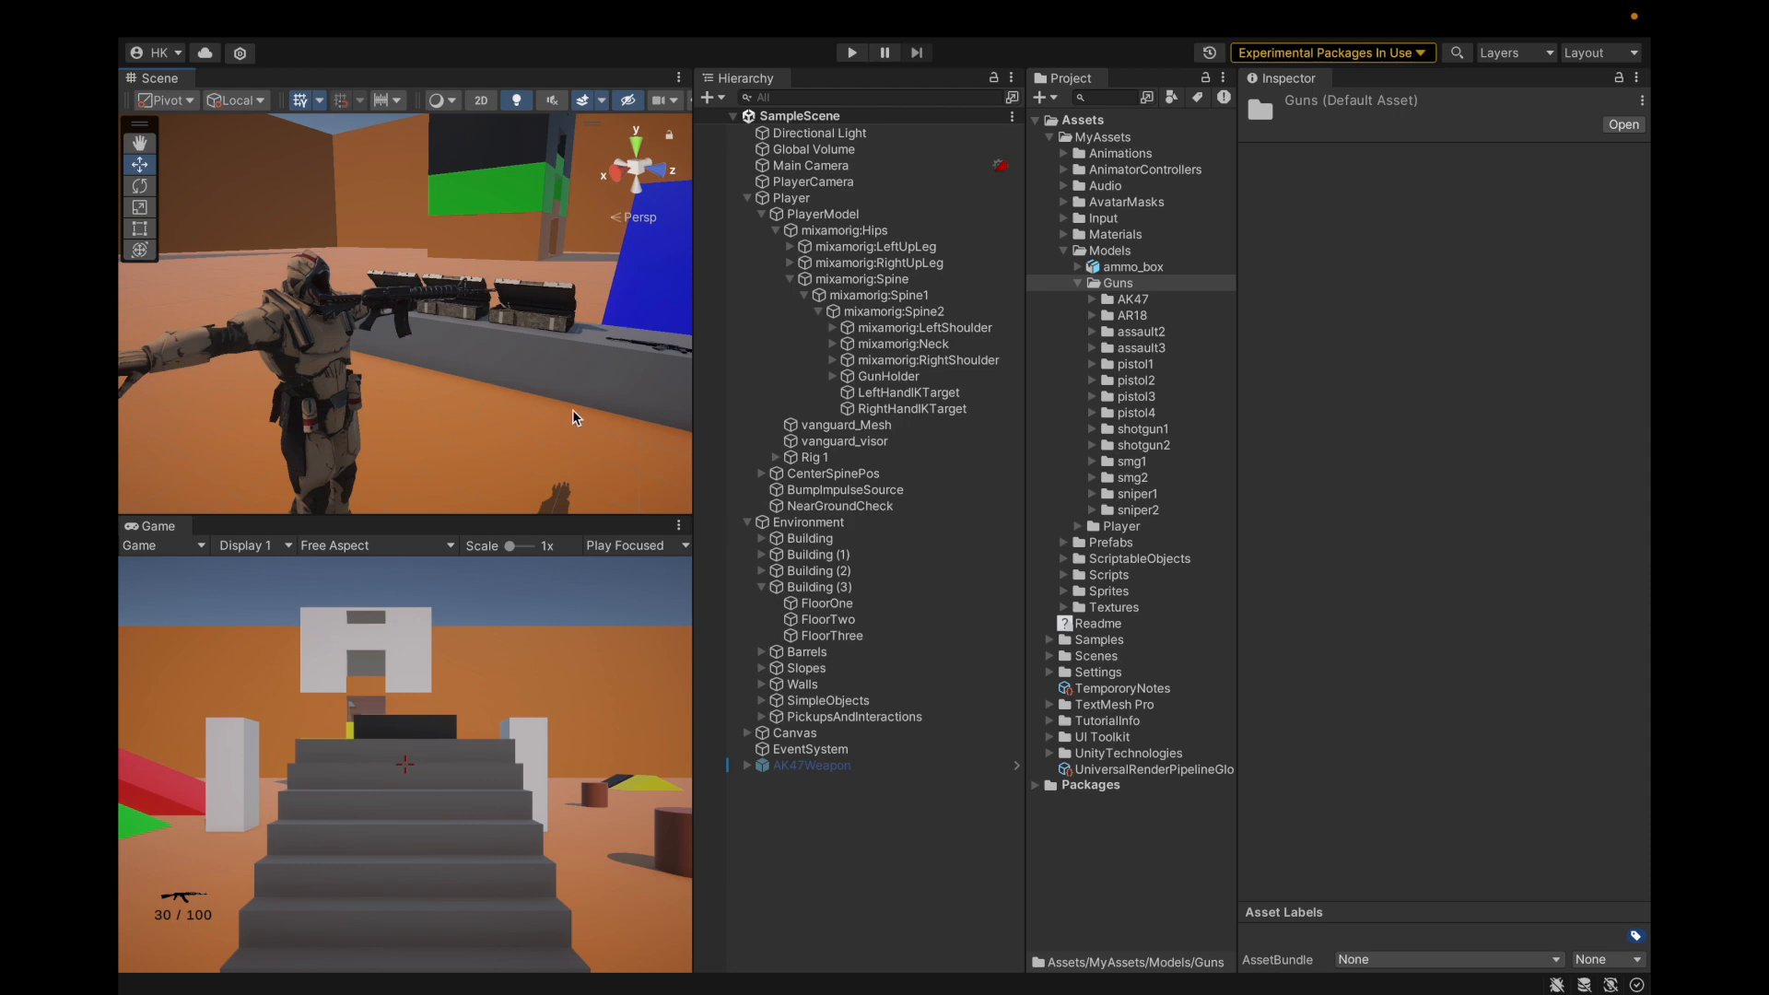
{"action": "mouse_move", "coordinate": [1272, 4]}
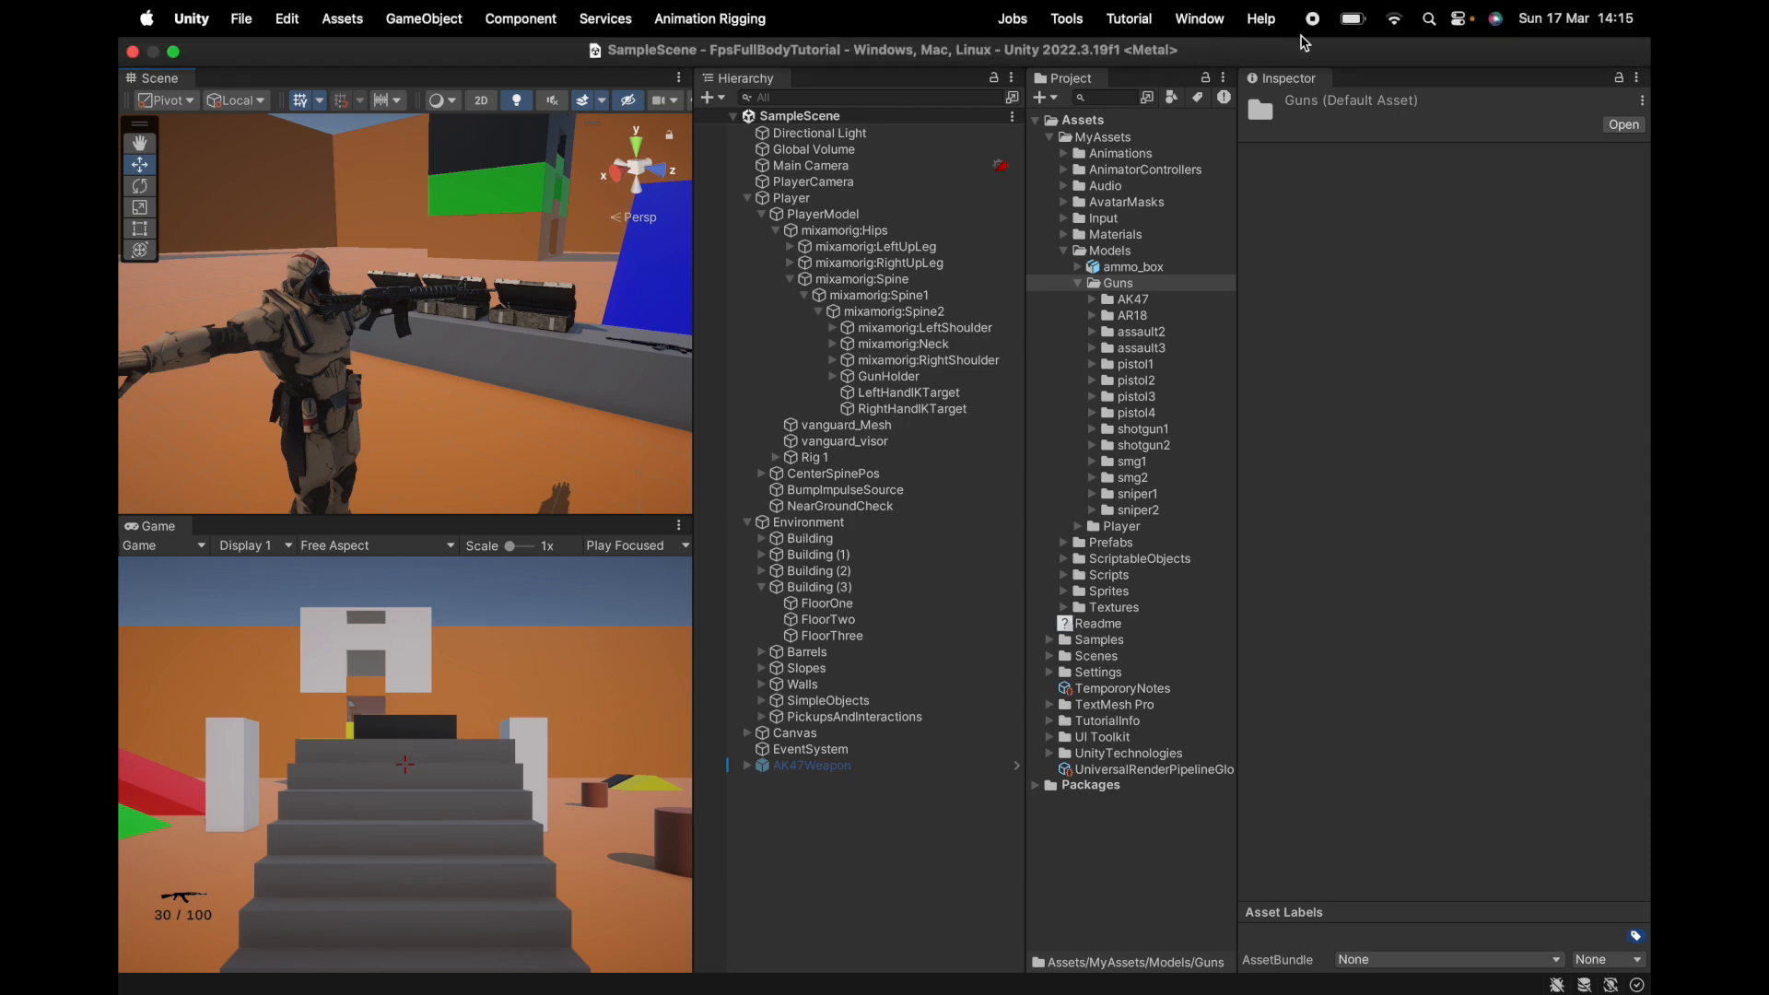